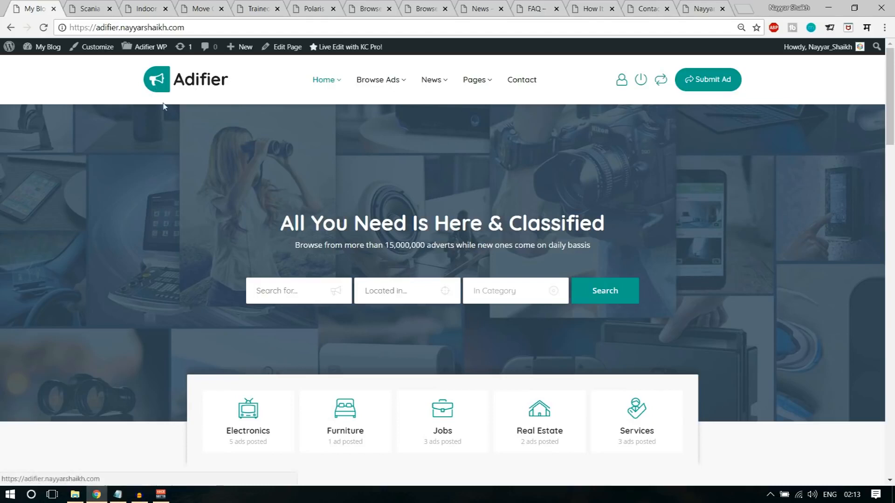
- Open the side-by-side ad comparison, scroll through it, then close it
mouse_move(386, 87)
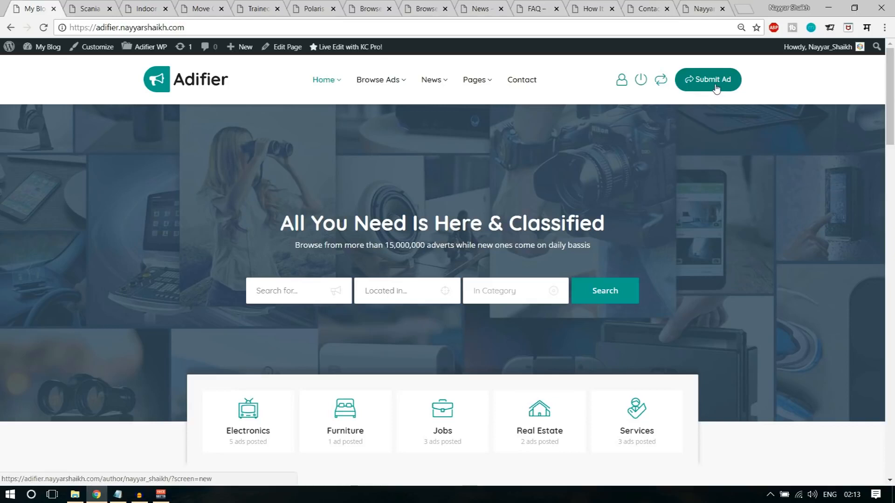
left_click(658, 83)
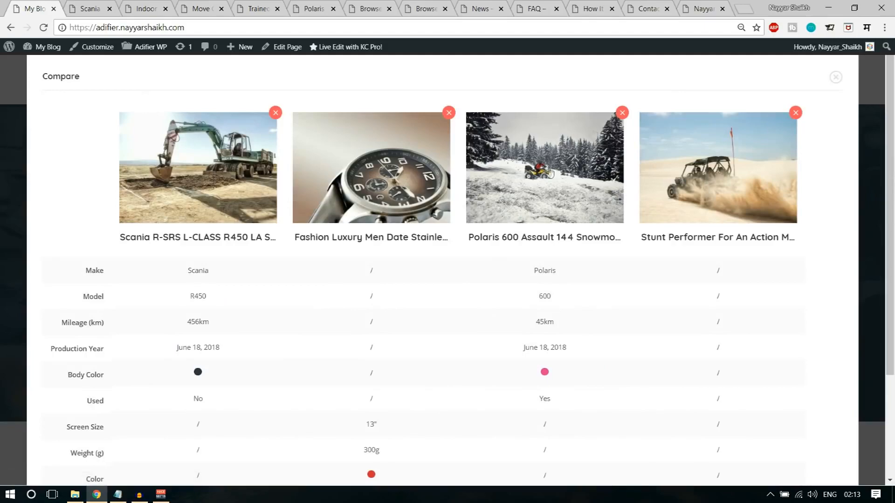
scroll(489, 273, "down", 2)
scroll(509, 340, "up", 2)
scroll(588, 234, "down", 3)
scroll(585, 258, "up", 3)
scroll(230, 322, "down", 3)
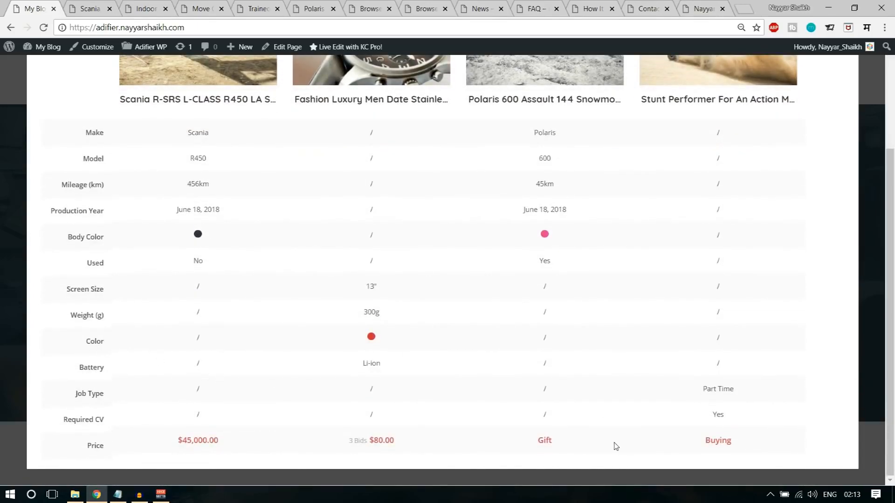
scroll(615, 447, "up", 3)
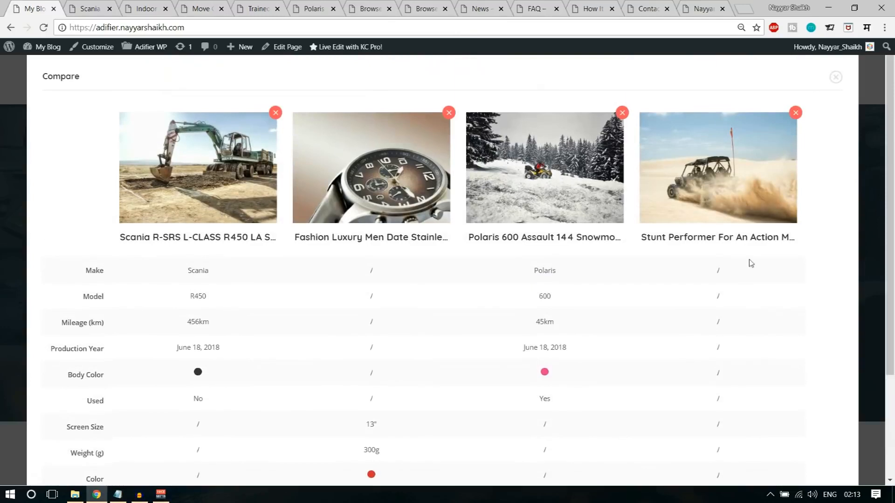
left_click(835, 77)
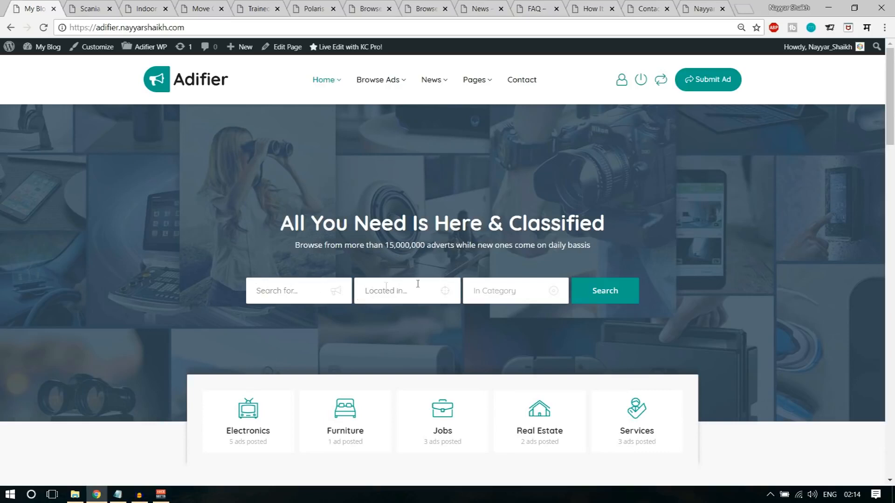
- Browse the In Category dropdown and close it without choosing a category
left_click(495, 291)
scroll(527, 228, "down", 2)
scroll(531, 254, "down", 2)
scroll(531, 256, "up", 3)
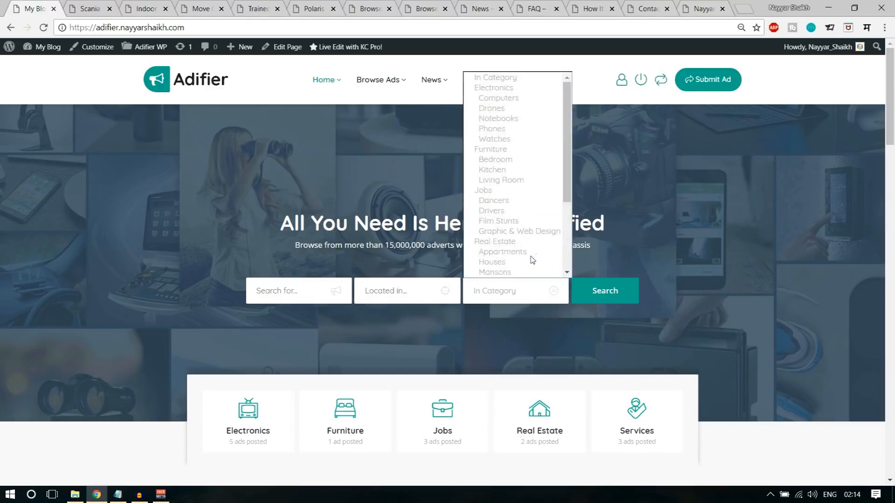
left_click(809, 225)
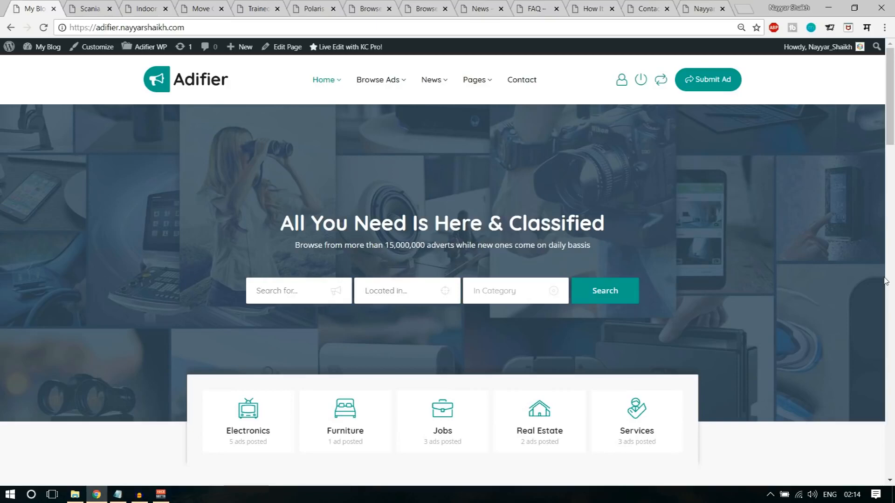
- Slide the category cards to Vehicles and back to Electronics
scroll(583, 294, "down", 5)
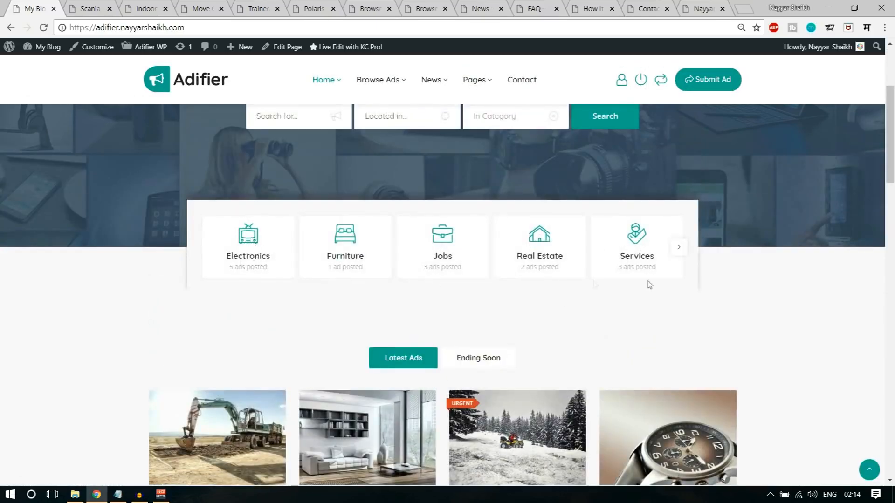
left_click(680, 248)
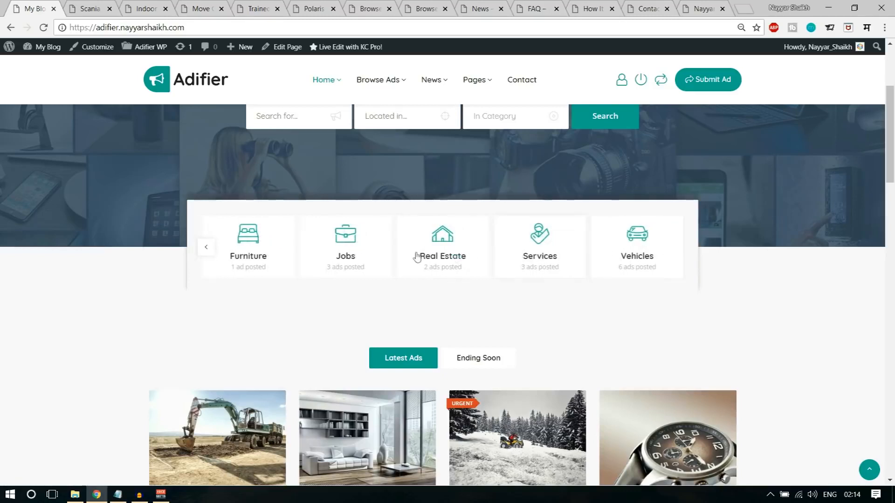
left_click(206, 248)
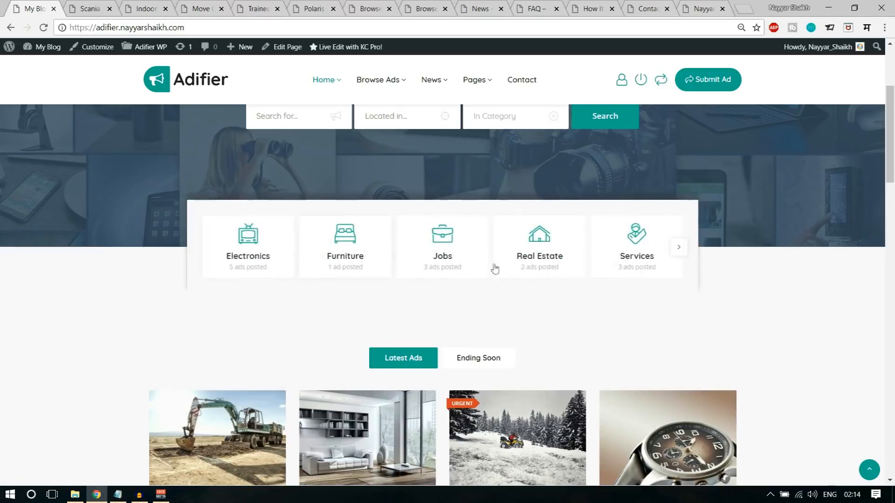
- Switch the home page ad grid from Latest to Ending Soon ads
scroll(892, 320, "down", 2)
scroll(892, 320, "down", 3)
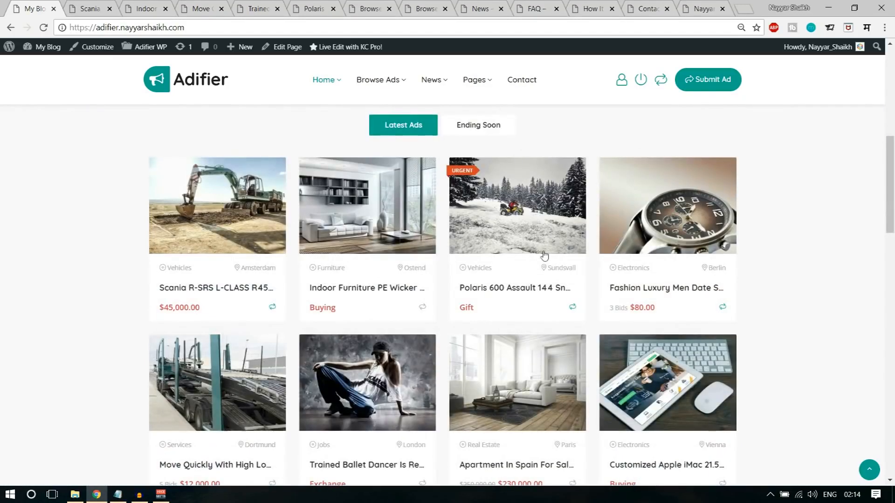
left_click(484, 128)
left_click(415, 126)
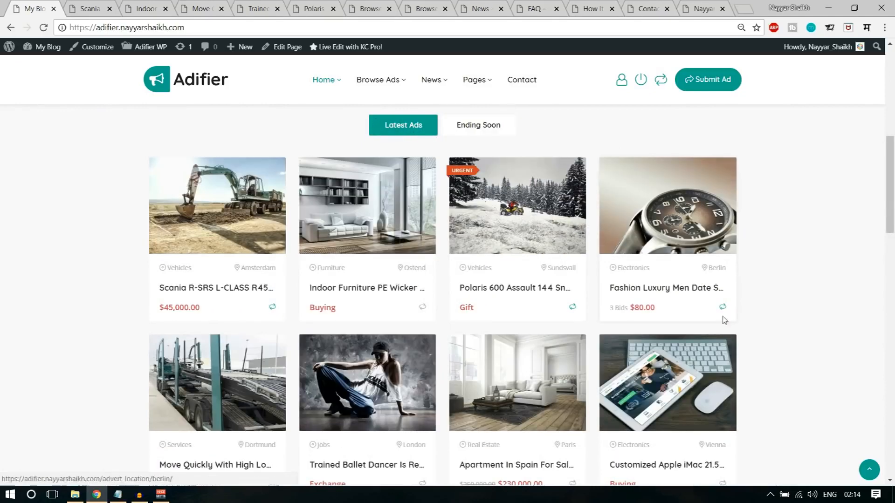
left_click(478, 127)
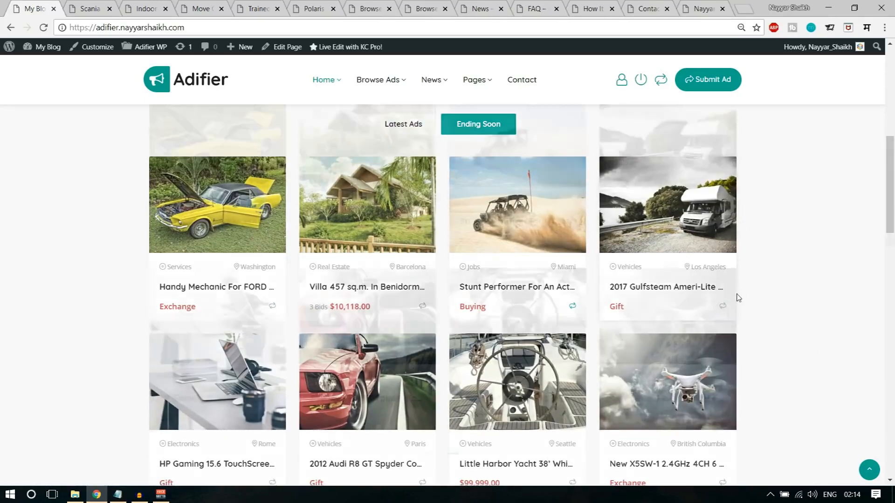
- Scroll past the Register & Benefit banner to the Bronze-to-Platinum Pricing Packages
scroll(736, 296, "down", 7)
scroll(737, 293, "down", 4)
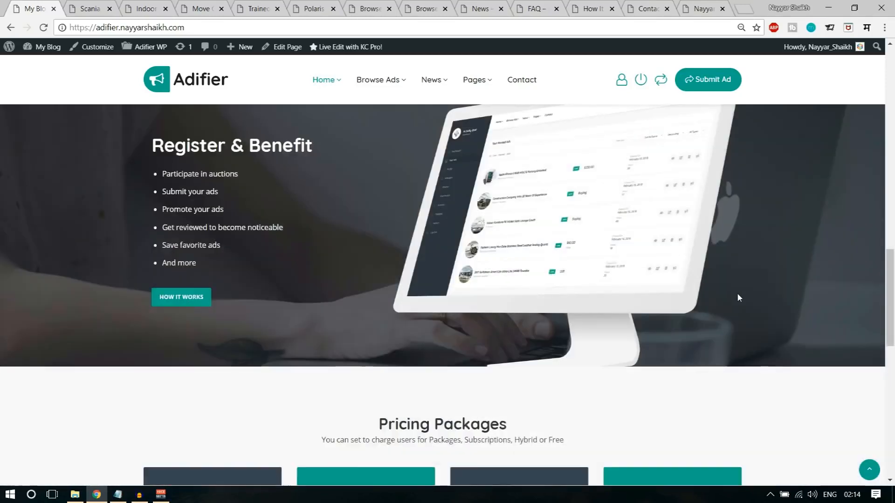
scroll(737, 293, "up", 1)
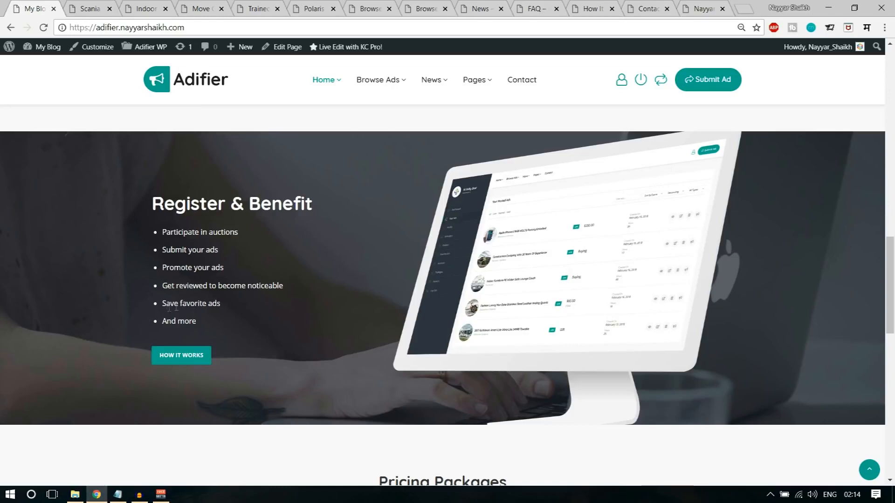
scroll(306, 325, "down", 4)
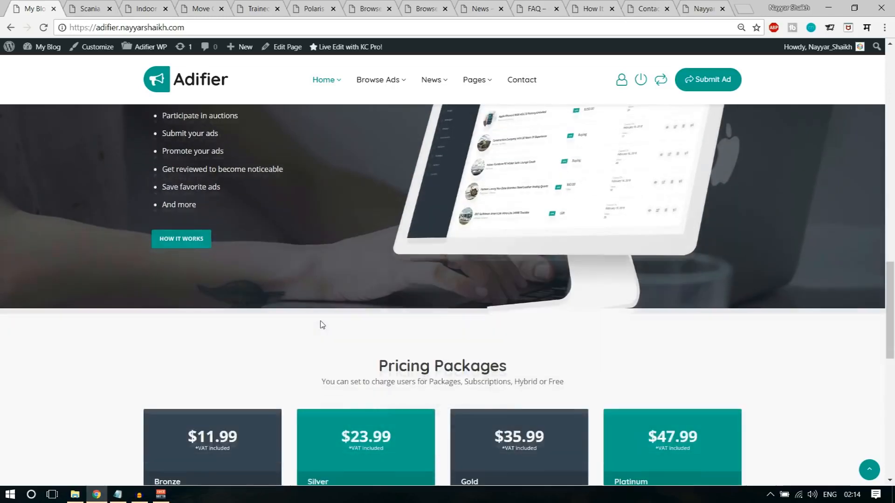
scroll(320, 324, "up", 5)
scroll(287, 346, "down", 7)
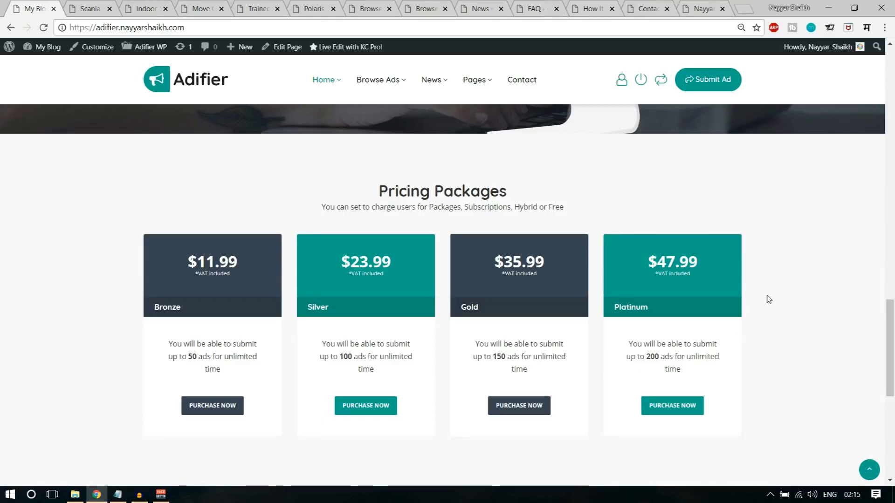
- Review the newsletter heading and footer credit text, then jump back to the page top
scroll(771, 312, "down", 2)
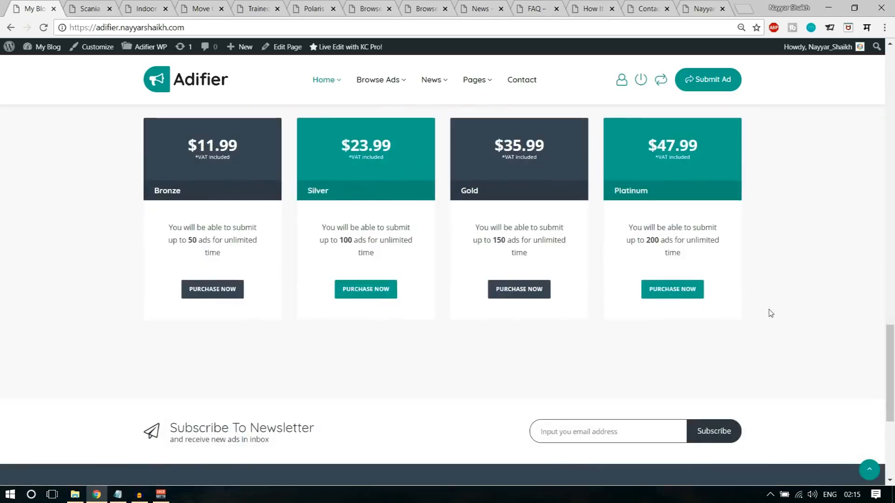
scroll(770, 314, "down", 3)
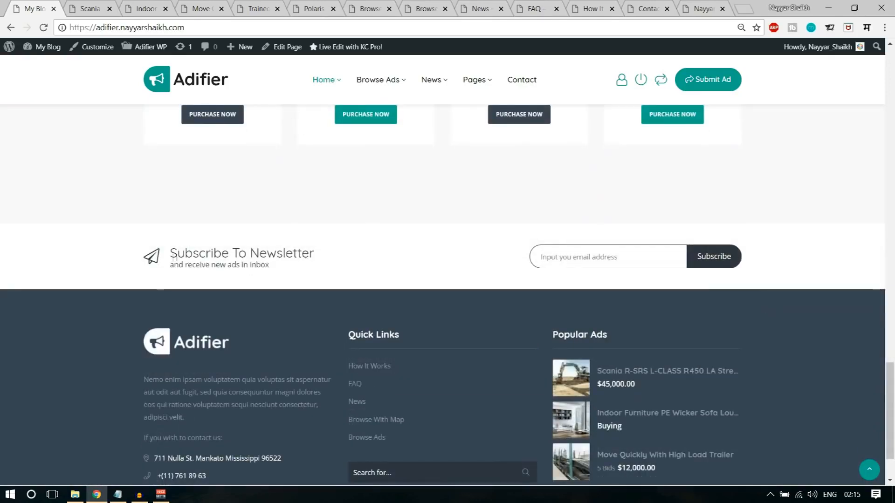
left_click_drag(180, 254, 300, 283)
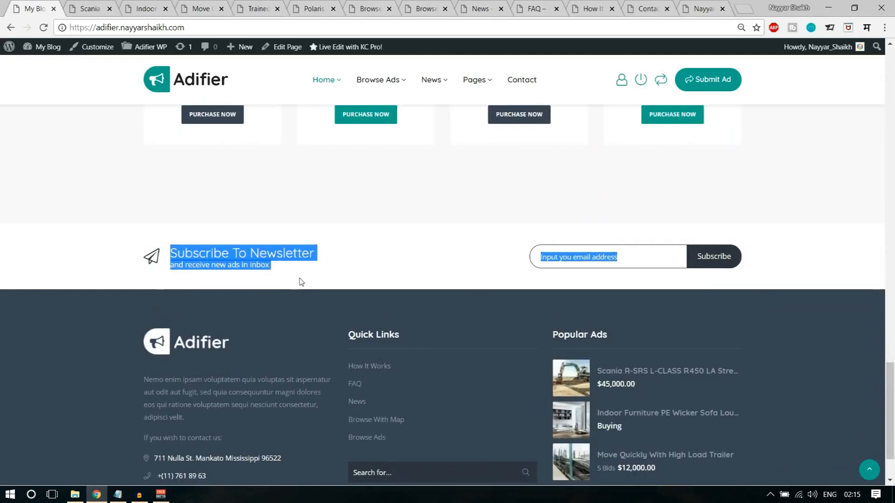
left_click(302, 283)
scroll(703, 275, "down", 2)
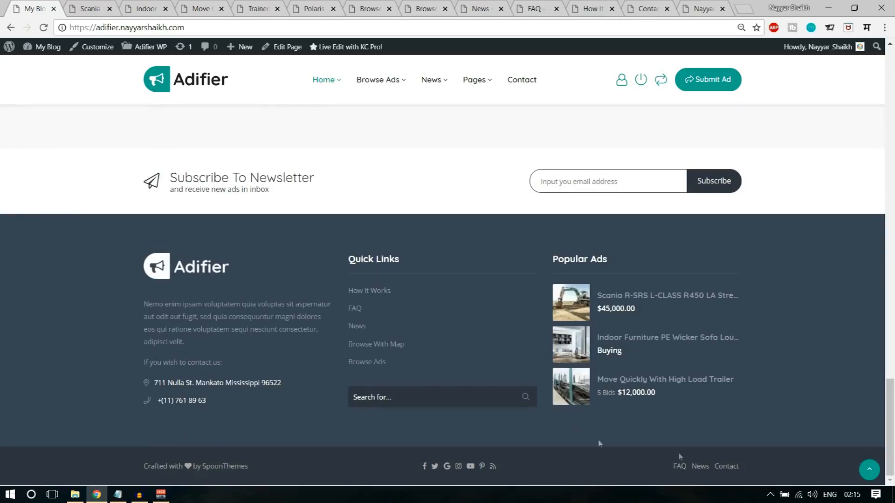
mouse_move(137, 468)
left_mouse_down()
mouse_move(229, 468)
mouse_move(129, 473)
left_mouse_up()
left_click(868, 471)
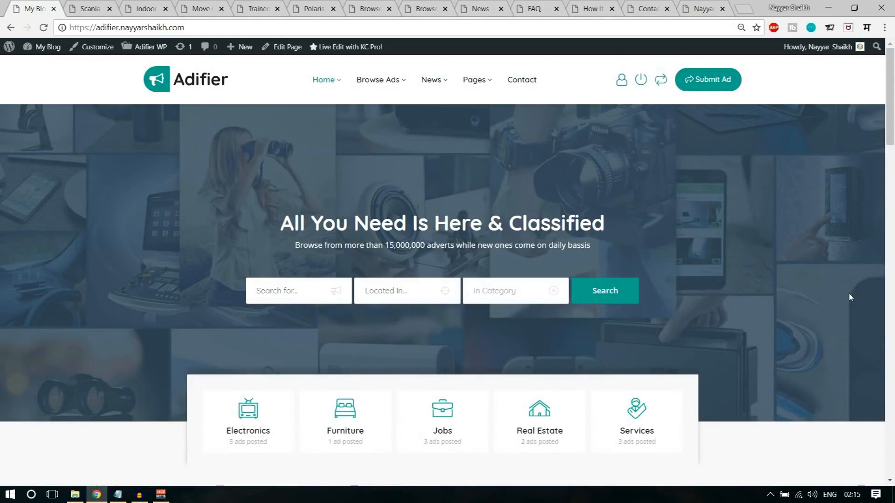
- Switch to the Scania truck advert tab and highlight its title
left_click(92, 11)
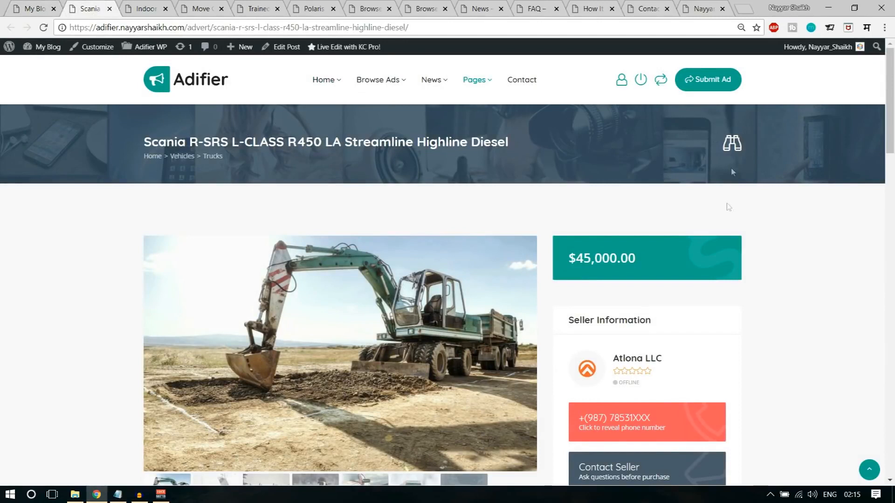
left_click_drag(144, 142, 458, 139)
left_click(458, 140)
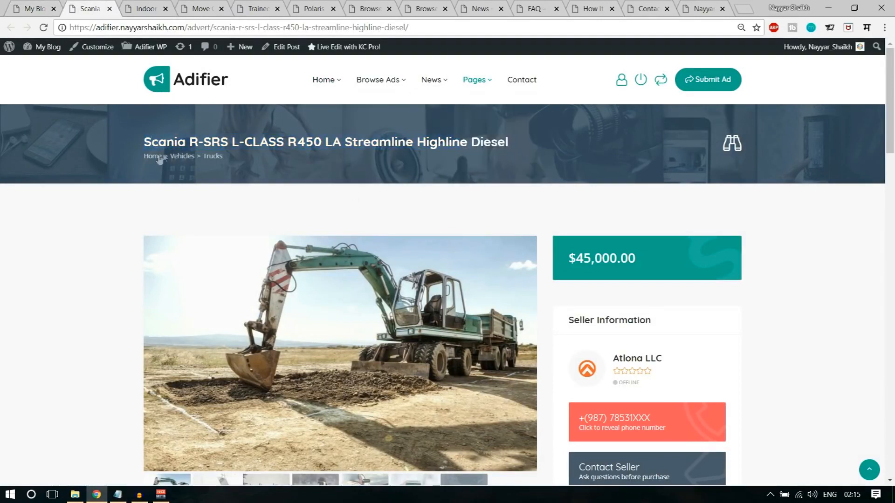
- Quick-search for 'apple', close the results, and scroll to the ad gallery
left_click(733, 144)
type("apple")
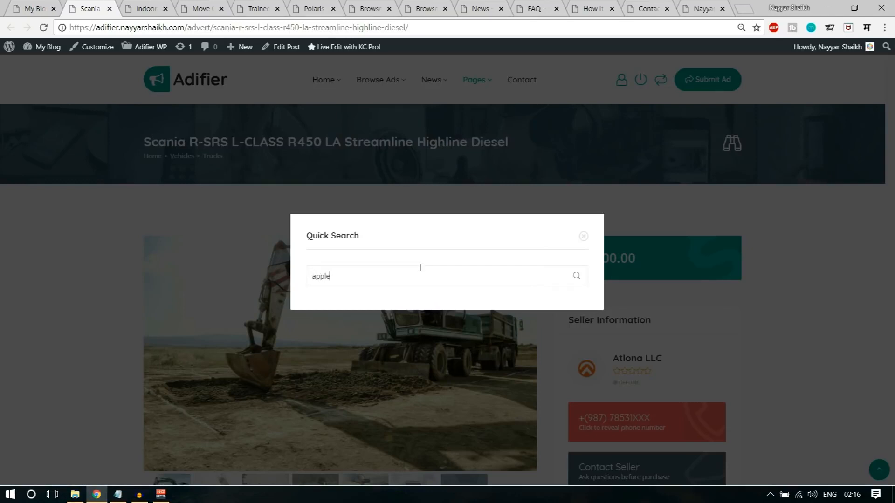
left_click(577, 276)
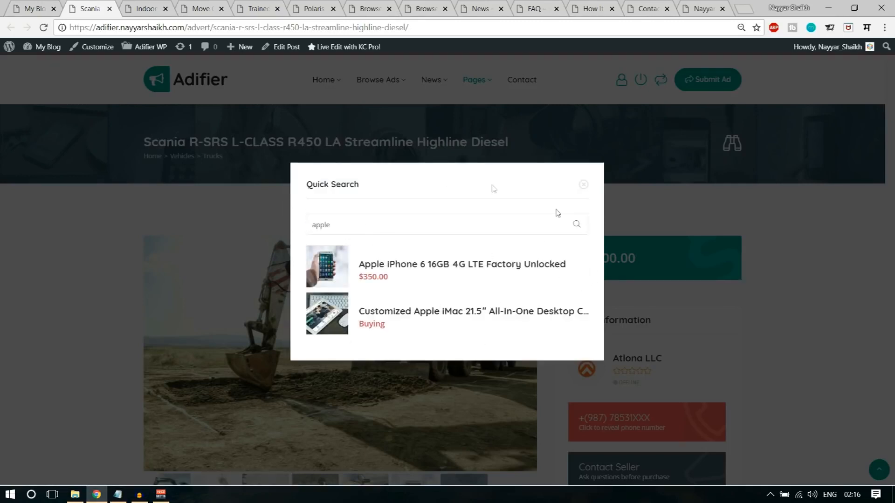
left_click(583, 184)
scroll(874, 241, "down", 3)
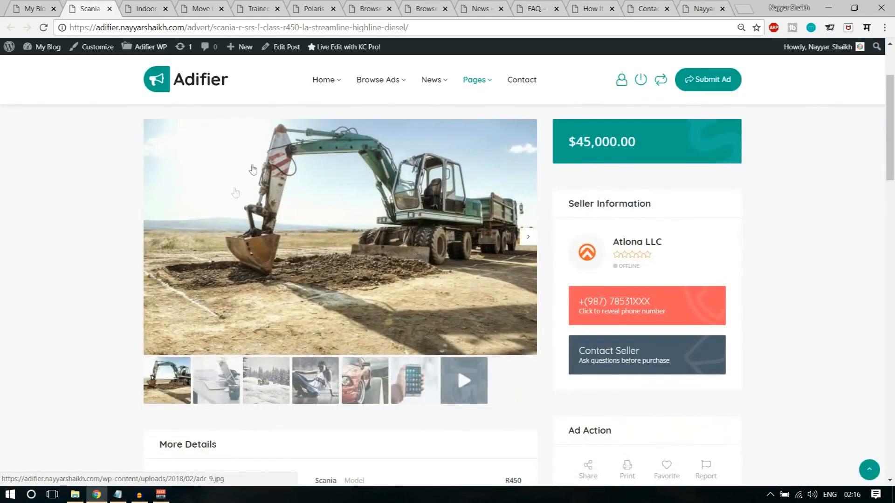
- View the second, third and fourth gallery photos of the Scania ad
left_click(222, 393)
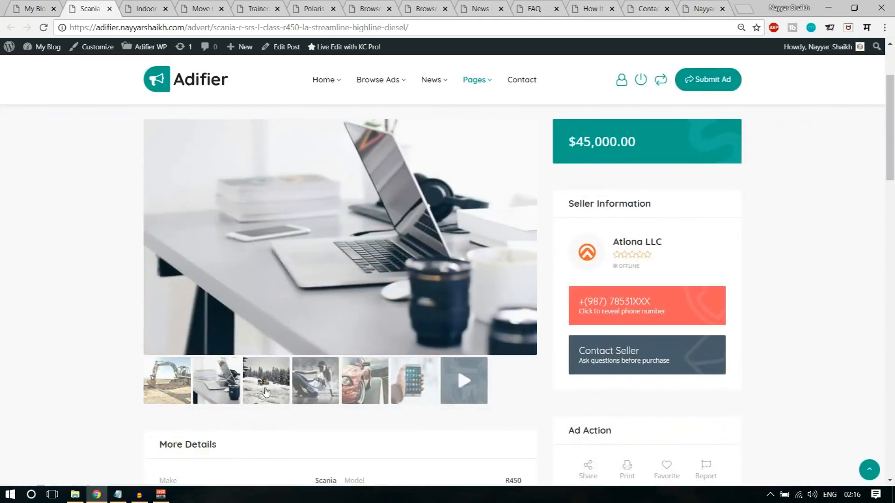
left_click(264, 390)
left_click(313, 390)
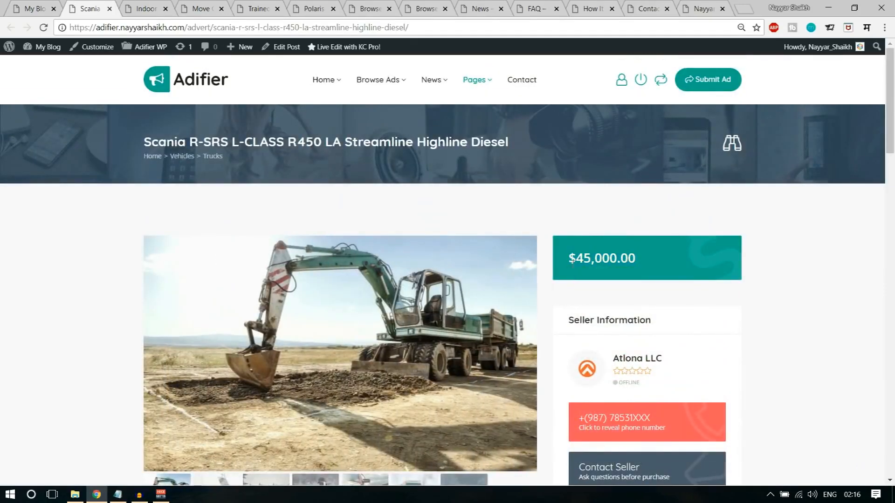
left_click(783, 261)
scroll(784, 275, "down", 2)
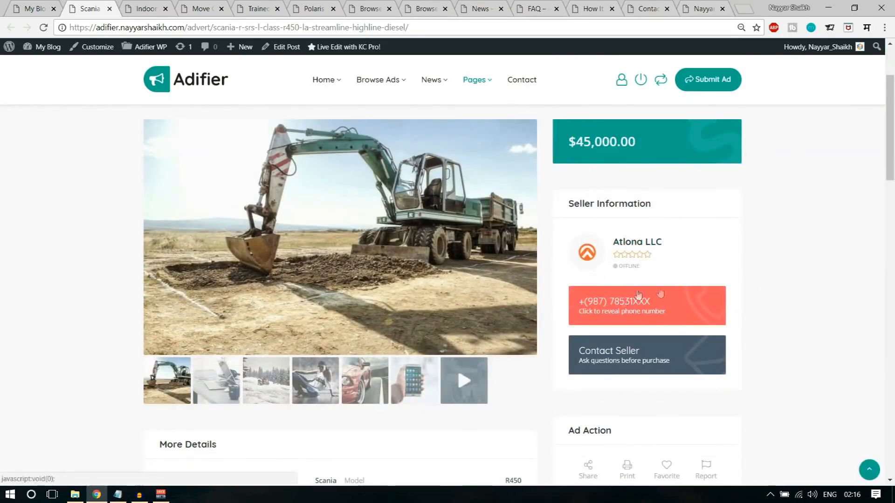
- Reveal the seller's full phone number and open the Contact Seller form
left_click(639, 310)
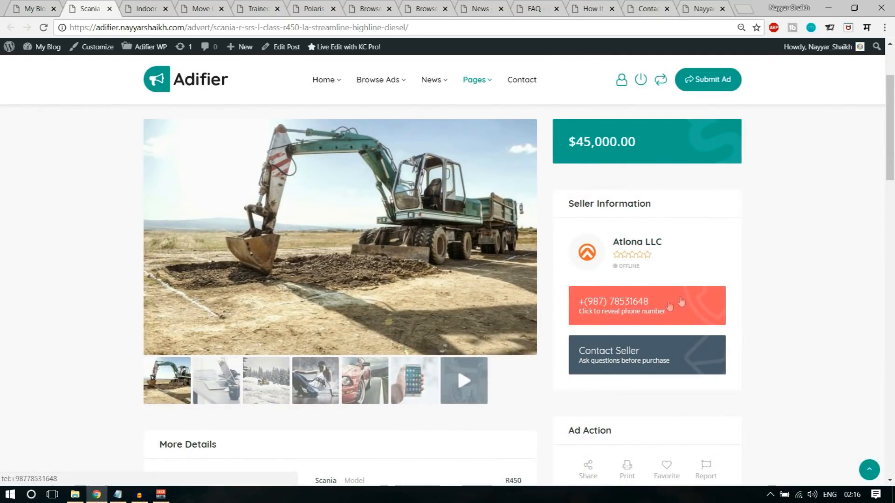
scroll(793, 312, "down", 2)
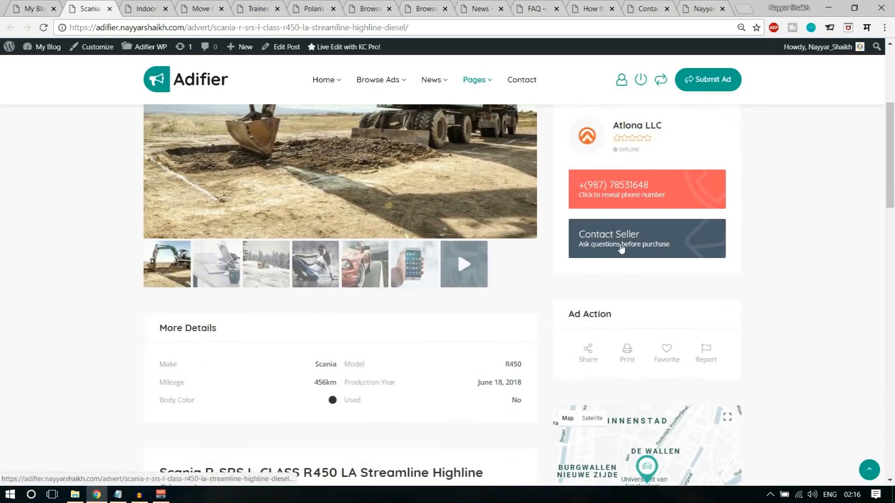
left_click(621, 248)
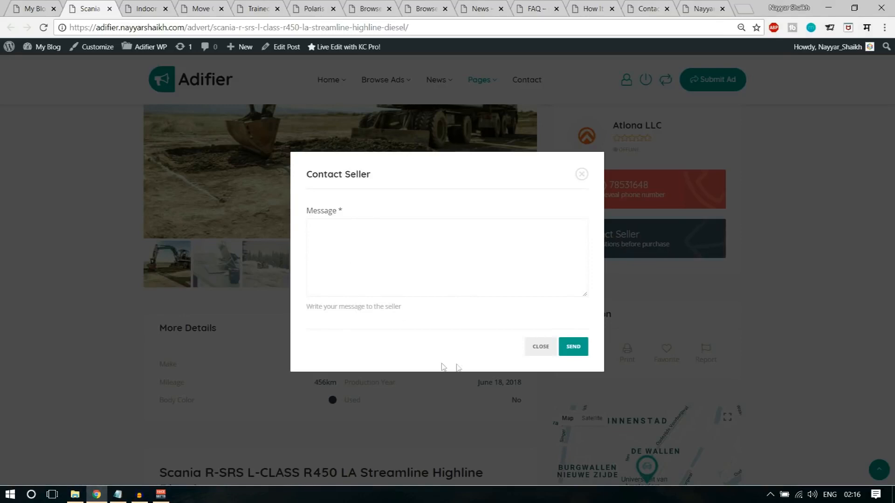
- Close the Contact Seller form unsent and scroll down to the More Details list
left_click(531, 350)
scroll(715, 318, "down", 3)
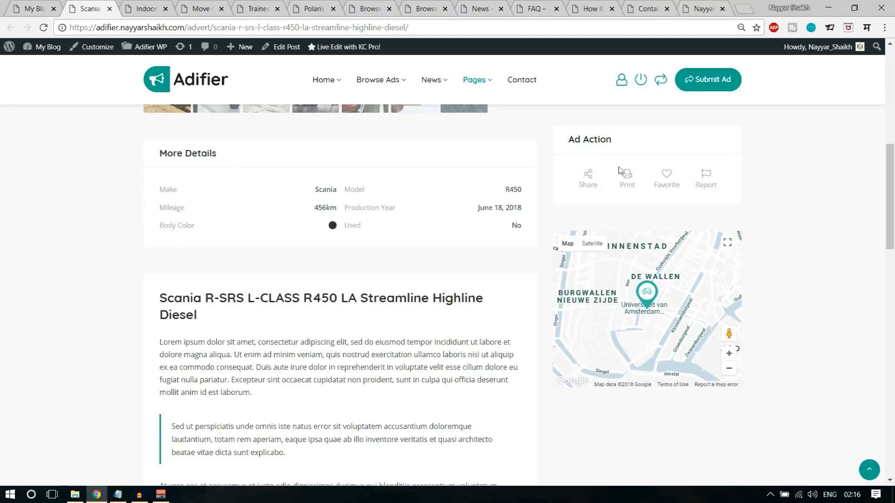
- Favourite the Scania truck ad from Ad Action and scroll down to its comments
left_click_drag(568, 139, 613, 138)
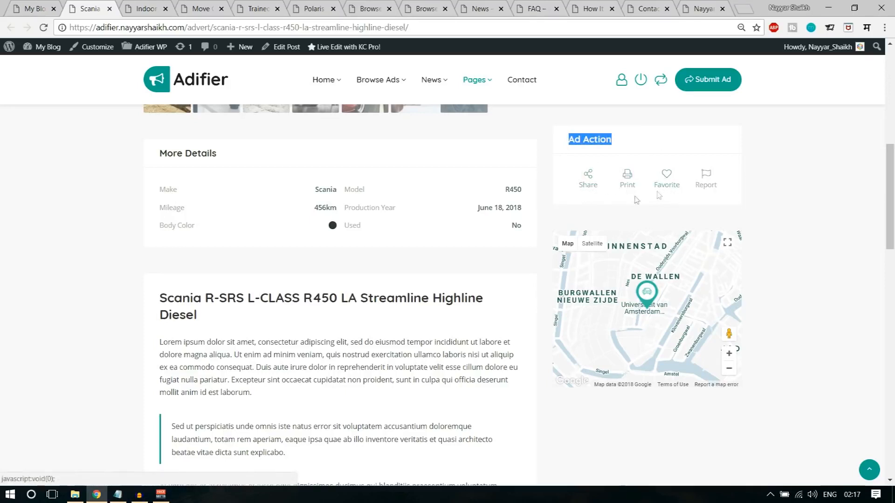
left_click(665, 178)
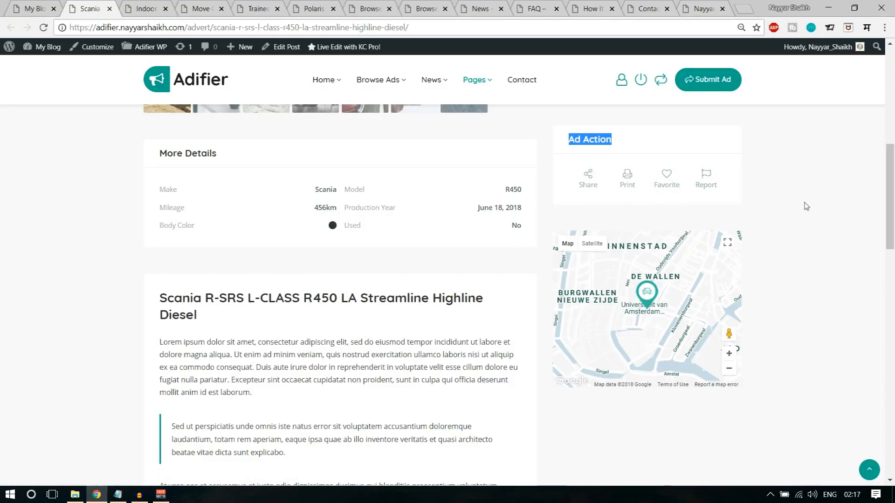
scroll(869, 240, "down", 1)
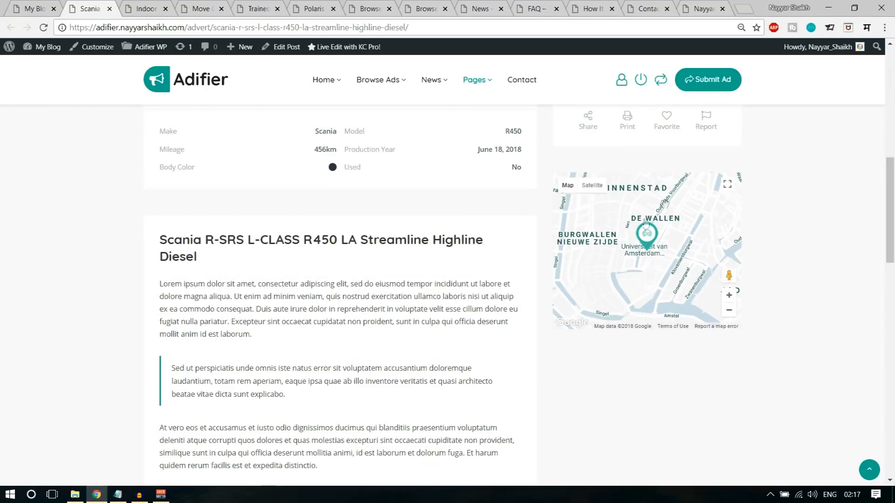
scroll(776, 279, "up", 9)
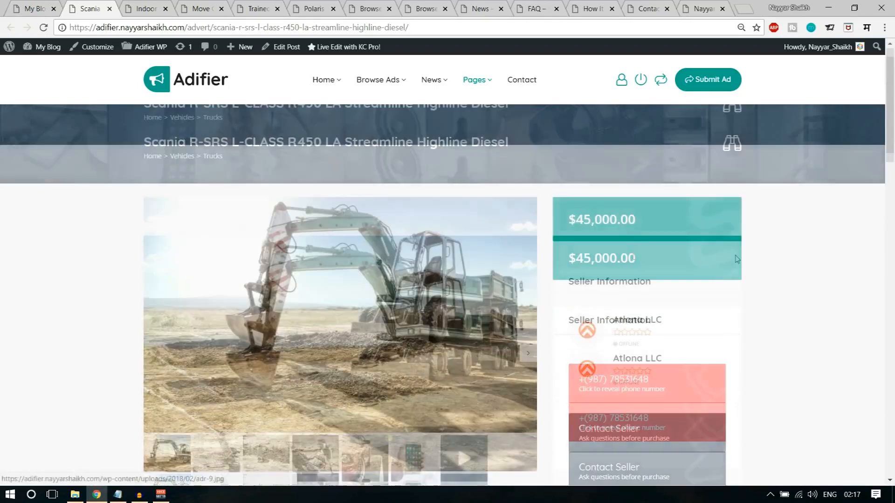
scroll(810, 275, "down", 5)
scroll(844, 270, "down", 4)
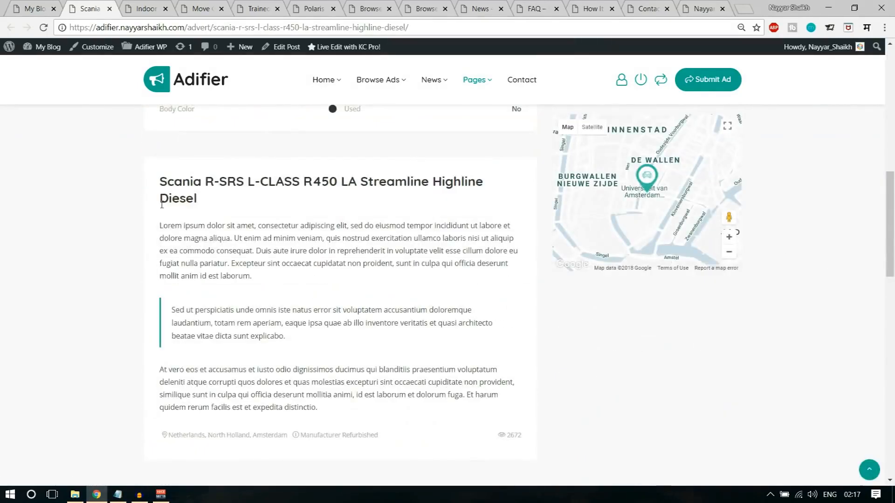
scroll(226, 272, "down", 7)
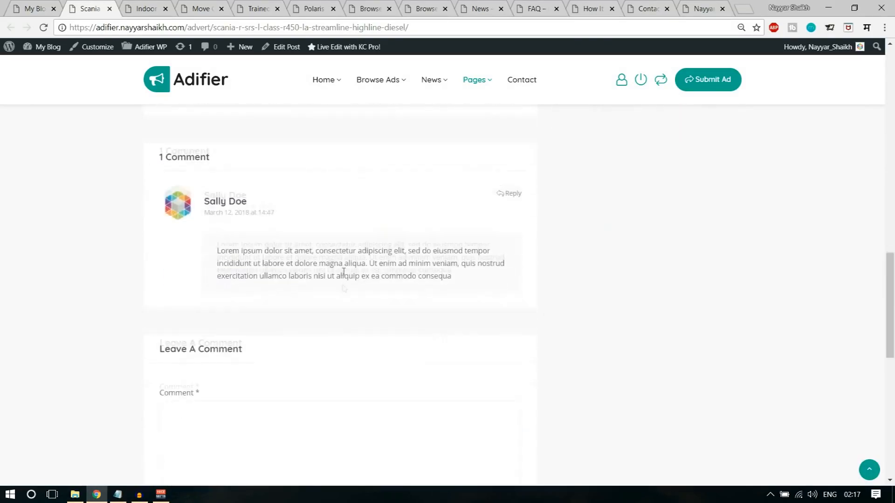
scroll(300, 358, "down", 4)
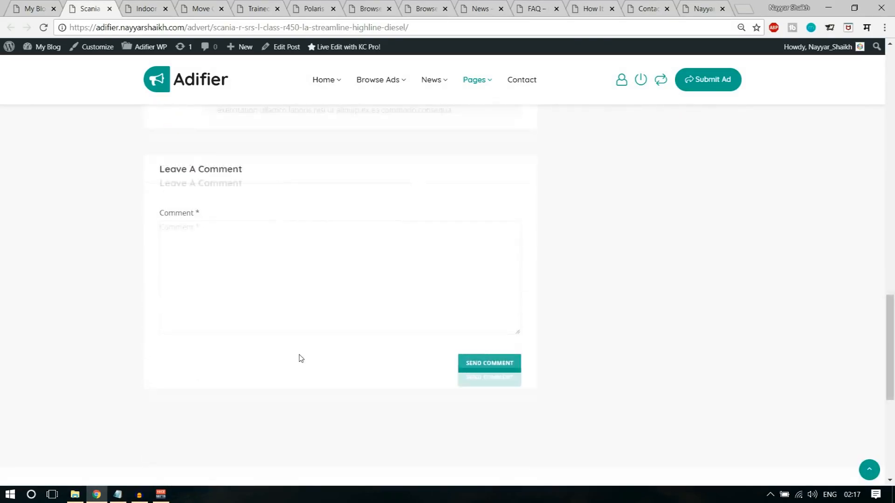
scroll(299, 357, "up", 20)
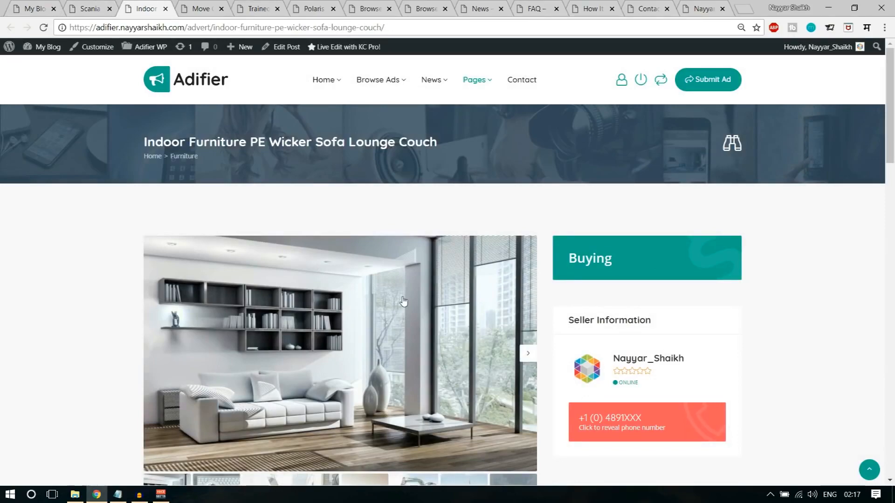
- Check the sofa ad's Buying label and reveal the seller's full phone number
scroll(400, 299, "down", 1)
scroll(479, 276, "down", 6)
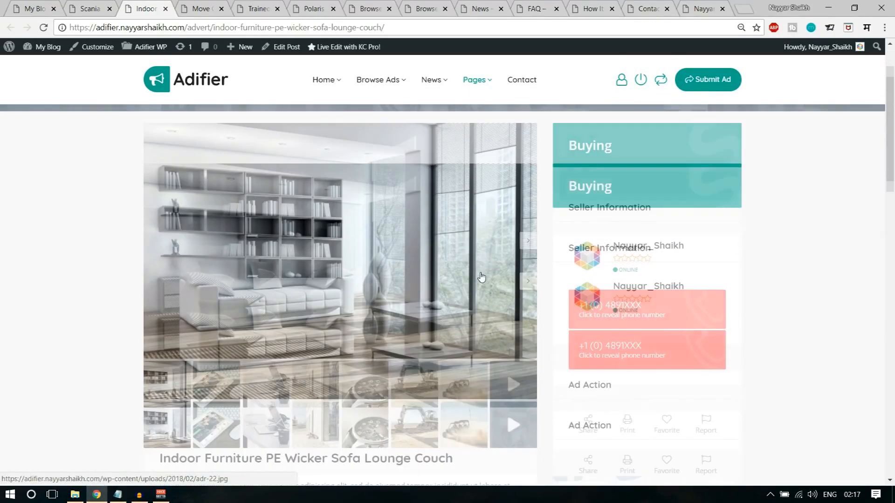
scroll(415, 278, "down", 3)
scroll(415, 277, "up", 8)
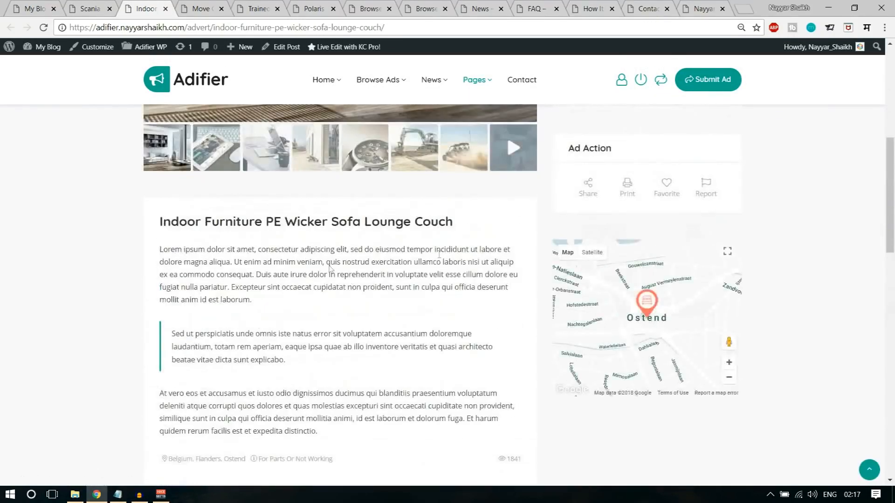
scroll(790, 221, "up", 3)
scroll(753, 379, "down", 2)
scroll(731, 380, "up", 1)
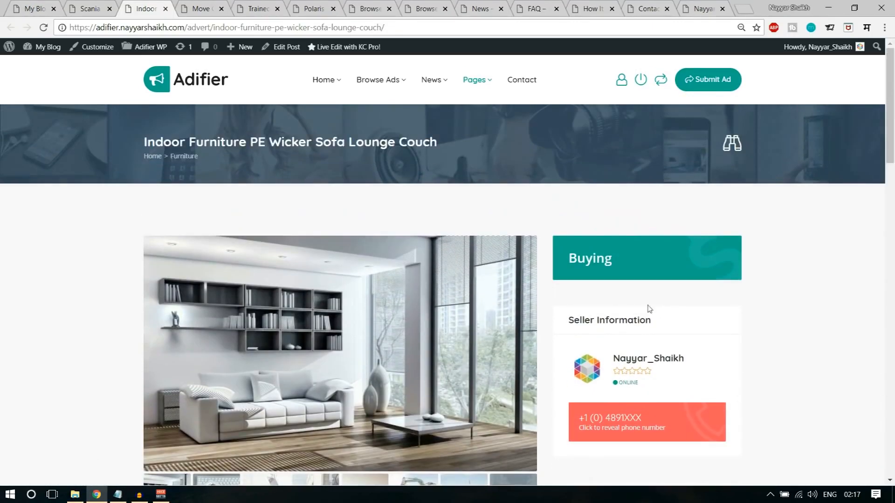
left_click_drag(568, 259, 636, 258)
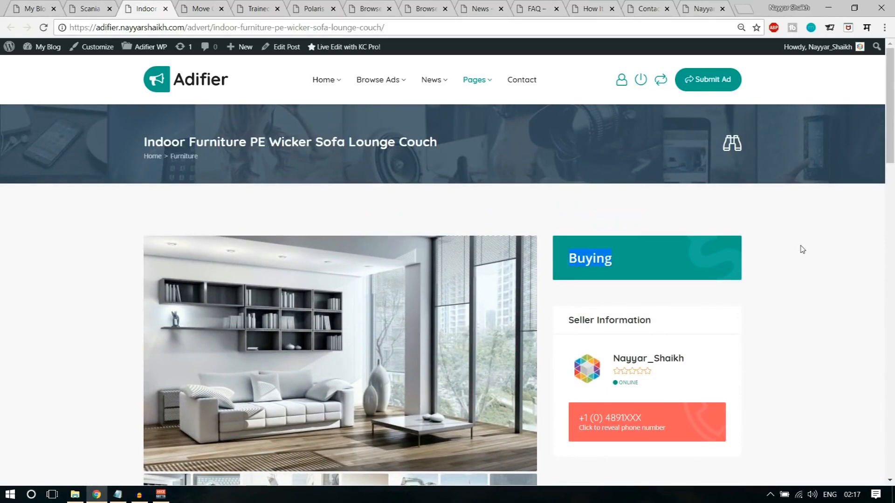
left_click(798, 299)
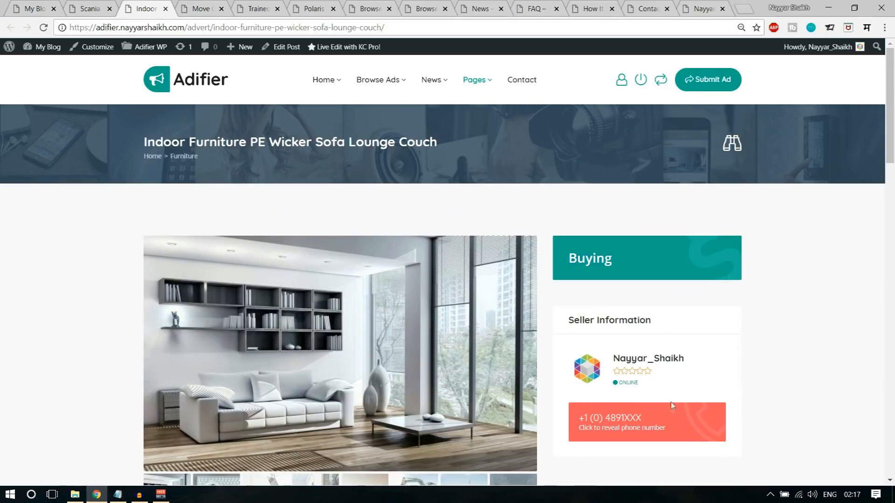
scroll(652, 363, "down", 3)
left_click(633, 311)
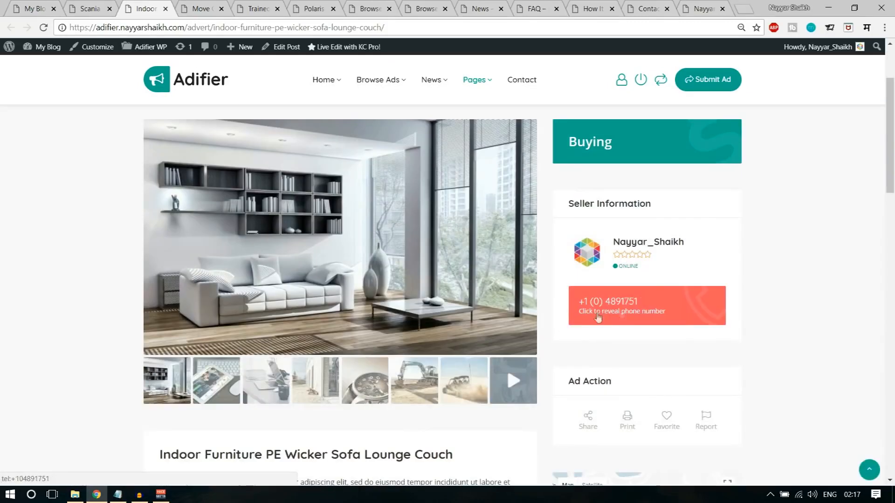
scroll(798, 340, "up", 3)
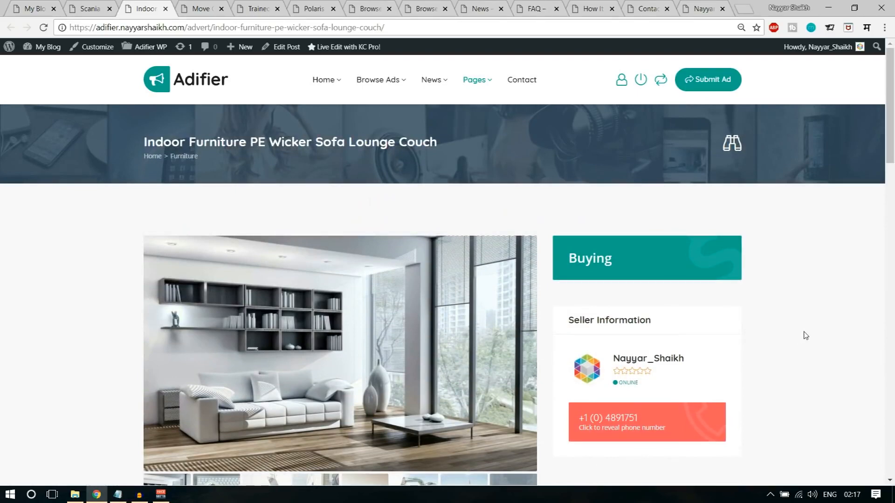
- Switch to the High Load Trailer auction and highlight its $12,000.00 current bid
left_click(182, 7)
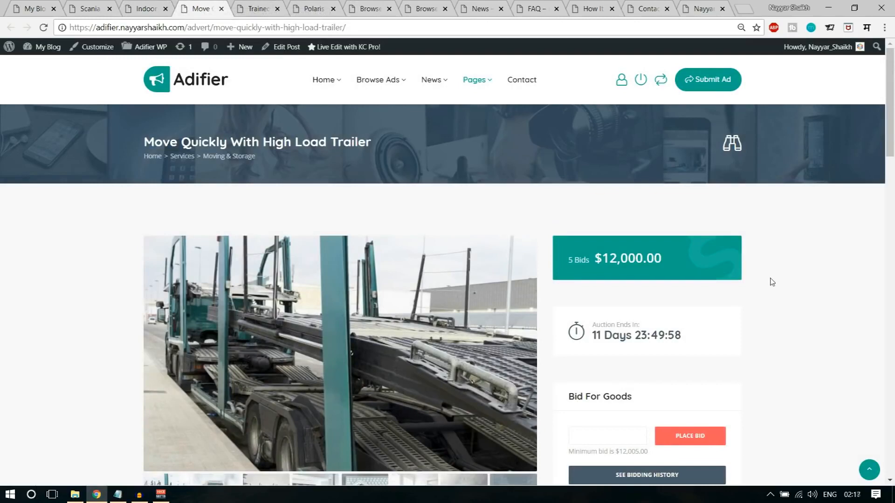
scroll(772, 282, "down", 1)
scroll(605, 232, "up", 1)
triple_click(566, 261)
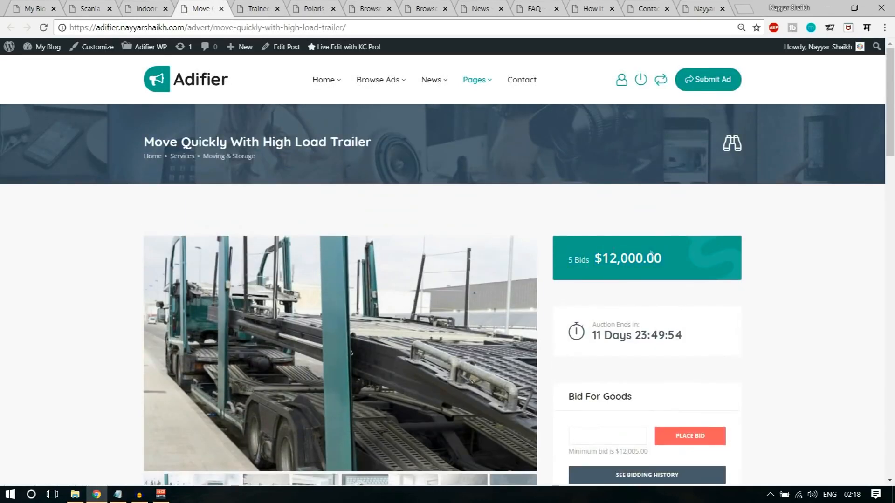
scroll(723, 260, "down", 3)
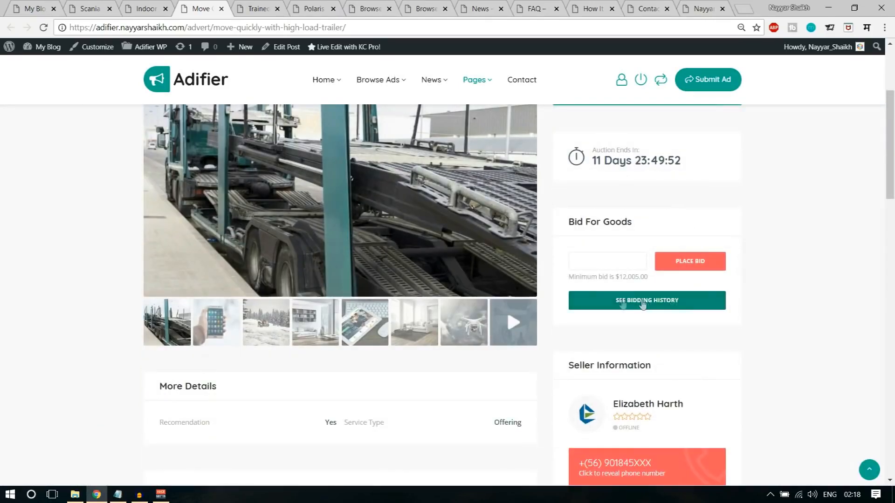
- Open the bidding history and highlight the $5,010, $10,000 and $12,000 bids
left_click(644, 303)
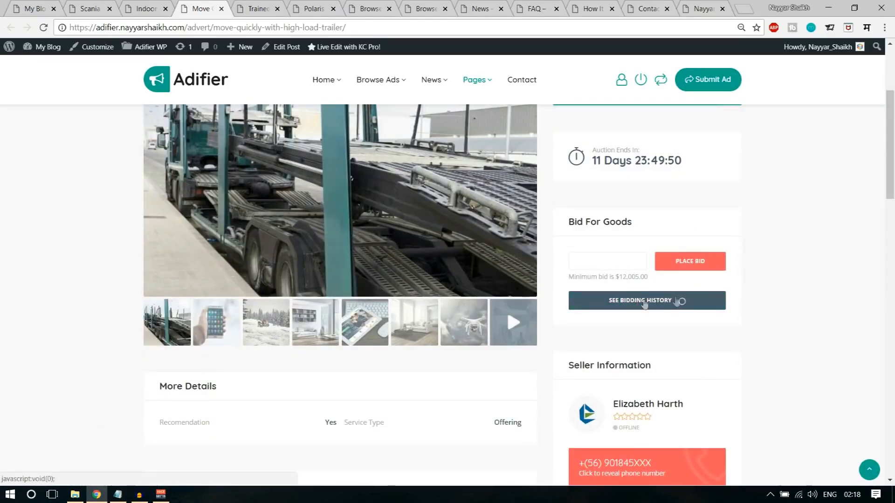
scroll(793, 293, "down", 1)
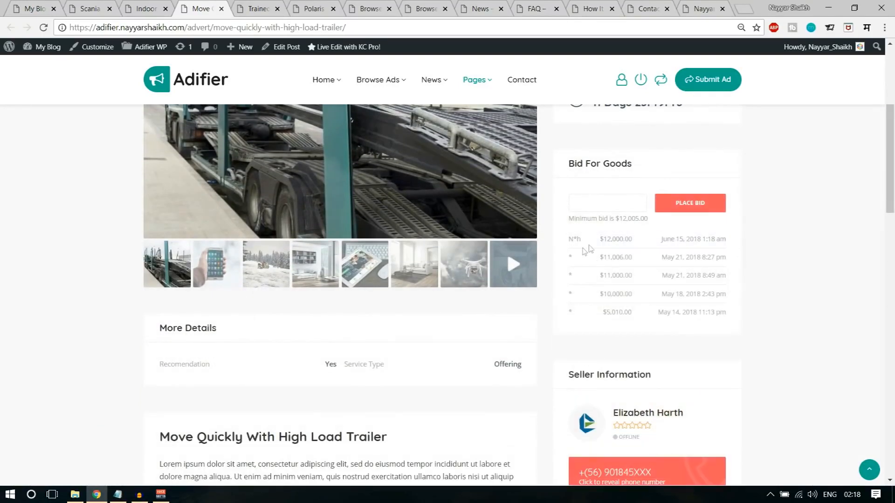
double_click(603, 313)
left_click(597, 296)
double_click(598, 294)
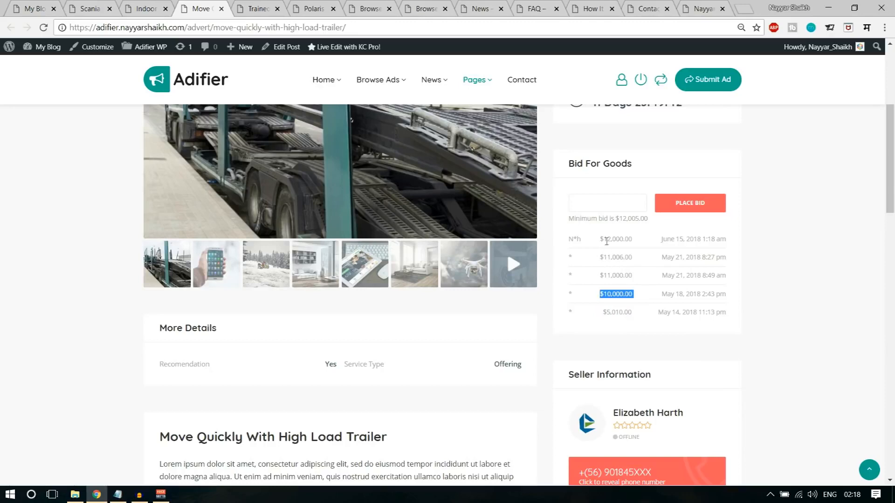
double_click(601, 239)
left_click(635, 246)
scroll(690, 295, "up", 5)
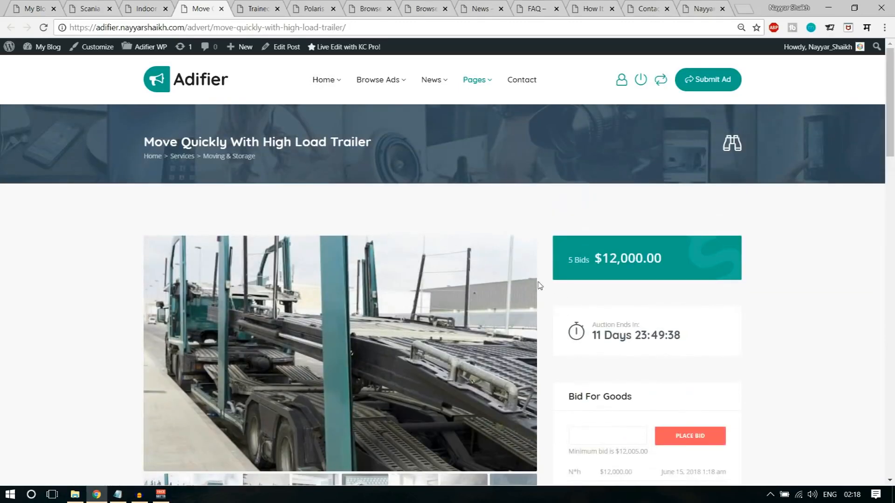
scroll(792, 275, "down", 1)
- Place a $12,500 bid on the trailer, raising the auction to 6 bids
left_click(622, 371)
type("12500")
left_click(724, 379)
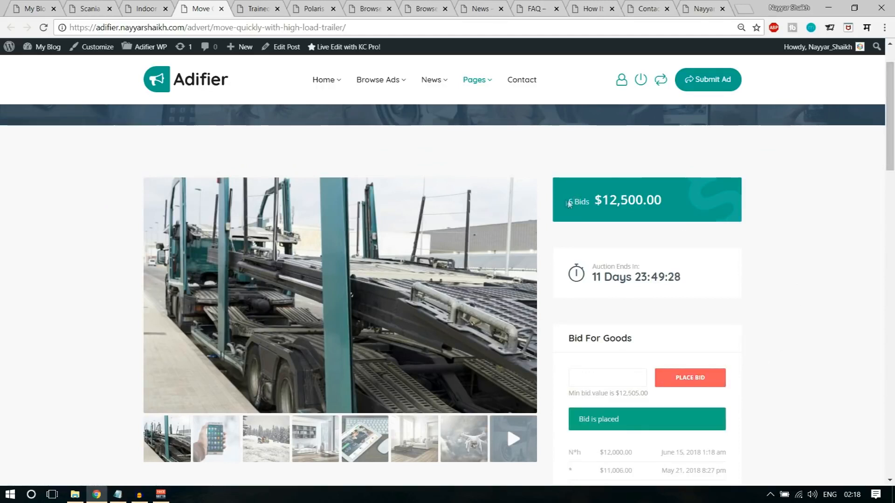
left_click_drag(570, 199, 669, 204)
left_click(669, 204)
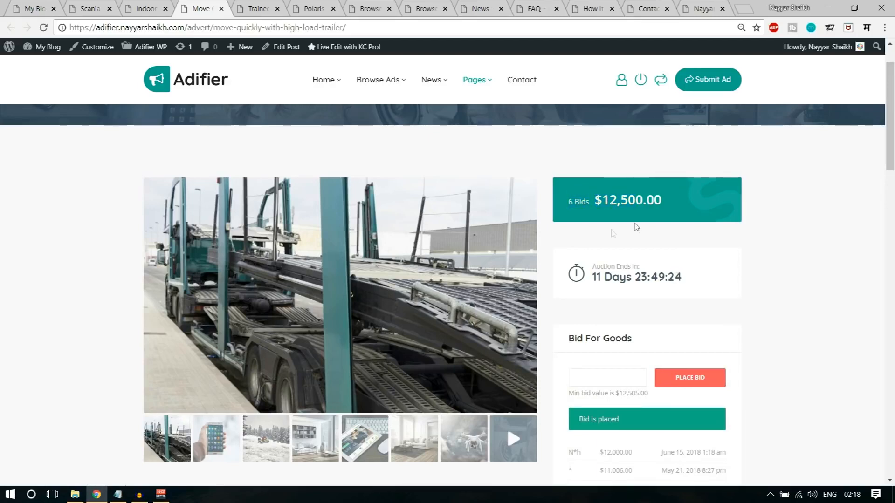
- Review the auction countdown and rest of the page, then switch to the Ballet Dancer ad
scroll(680, 205, "down", 1)
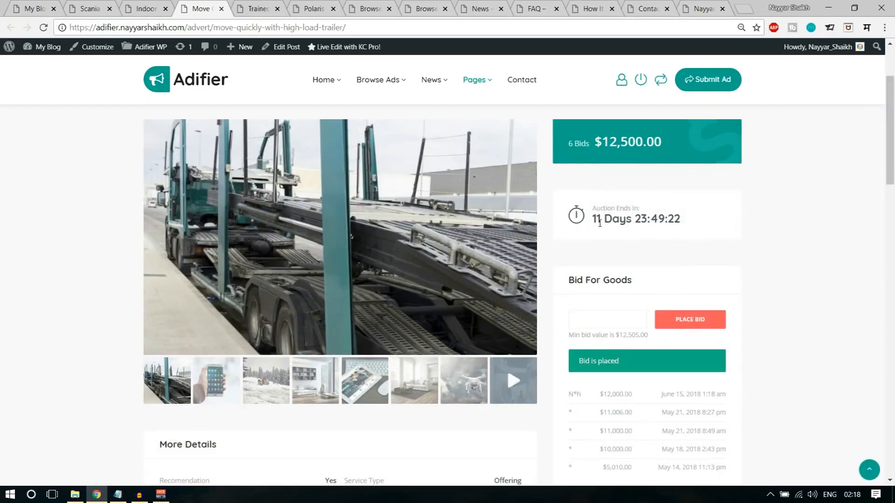
left_click_drag(591, 222, 689, 219)
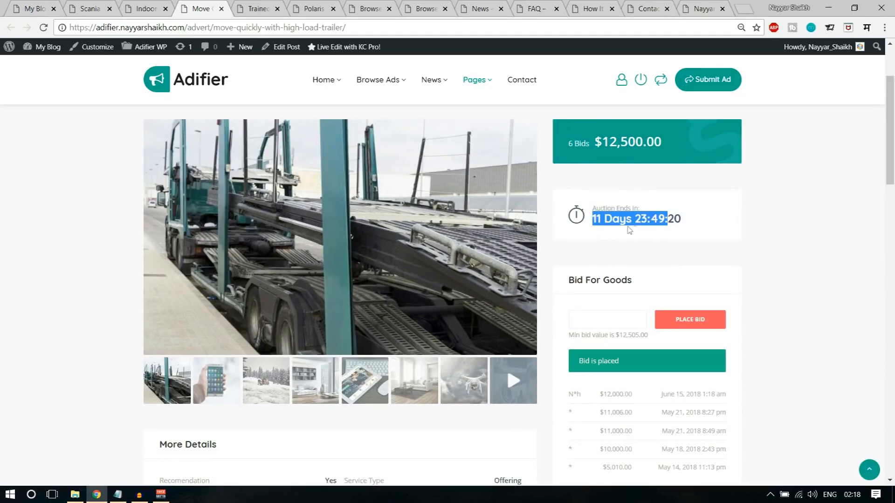
left_click(754, 223)
scroll(699, 280, "down", 3)
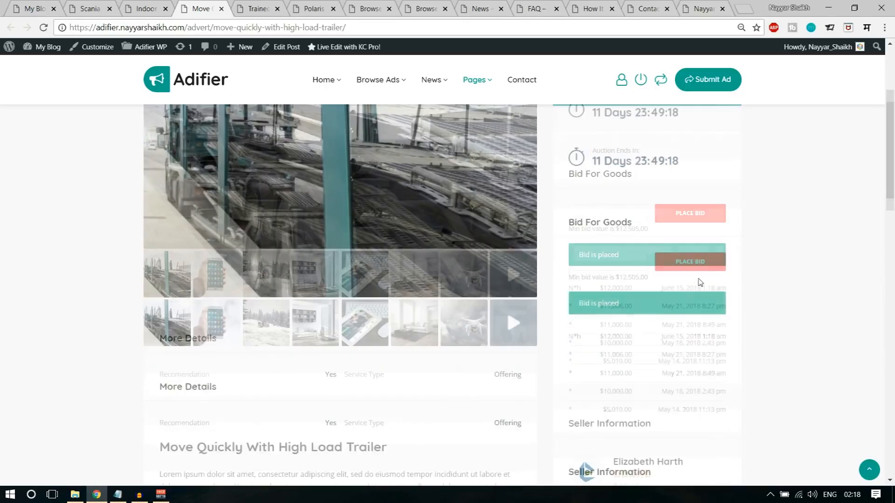
scroll(699, 268, "up", 5)
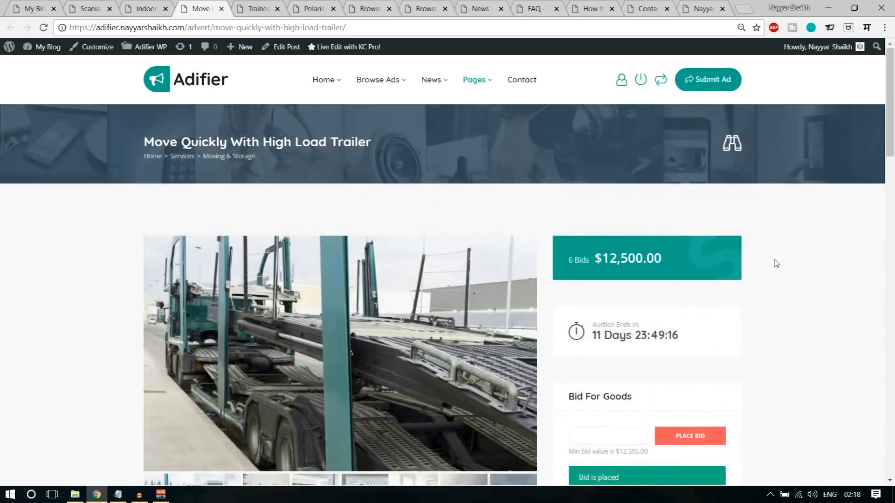
scroll(775, 261, "down", 5)
scroll(775, 266, "down", 6)
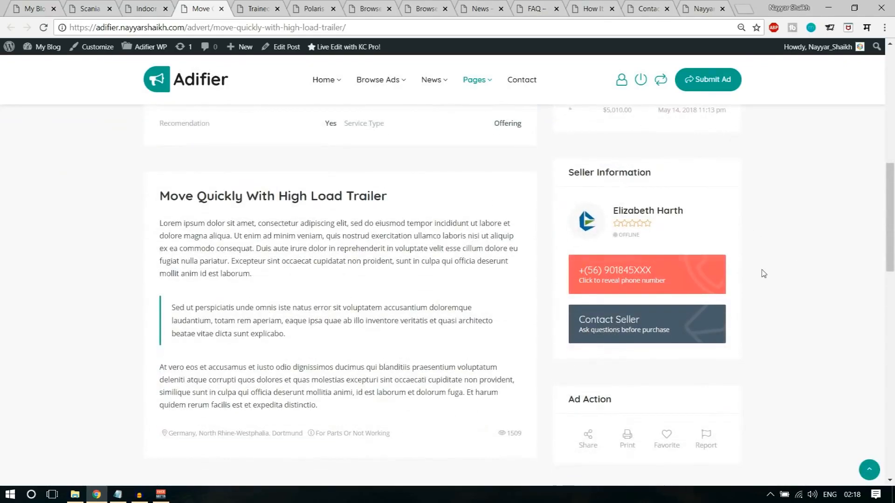
scroll(792, 276, "down", 5)
scroll(801, 292, "up", 12)
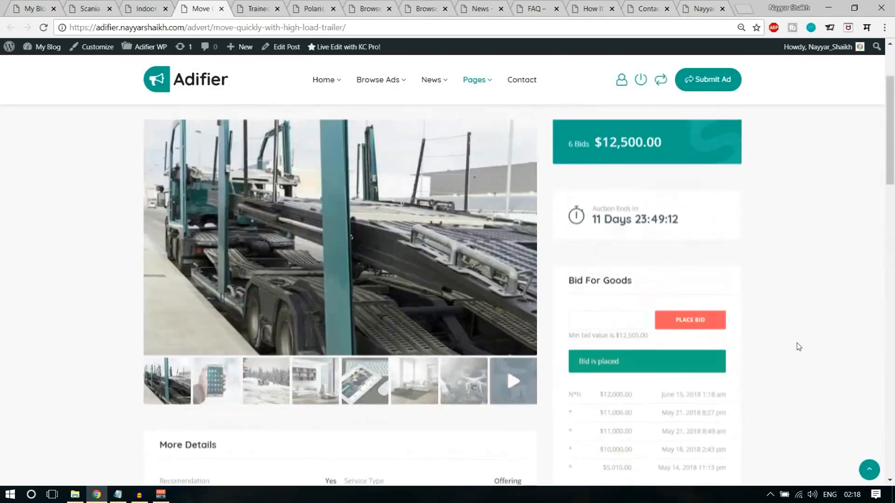
key("ctrl+Tab")
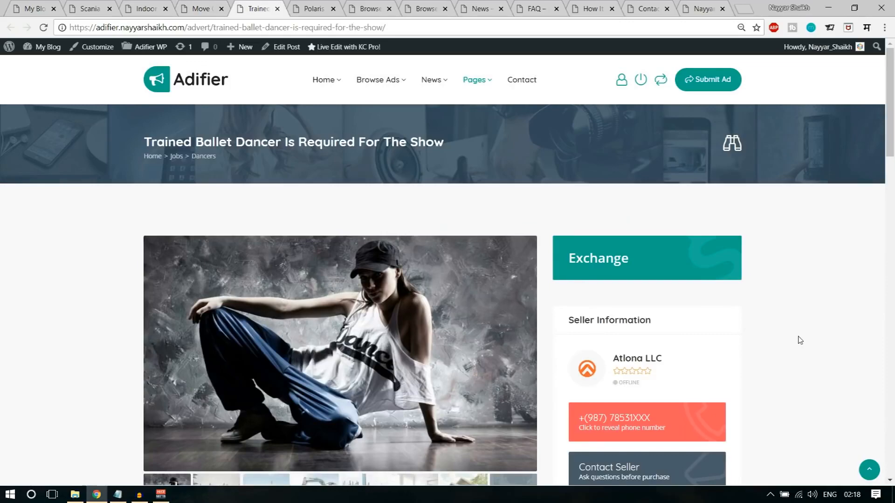
- Scroll through the ballet dancer ad page
scroll(399, 292, "down", 4)
scroll(400, 292, "down", 4)
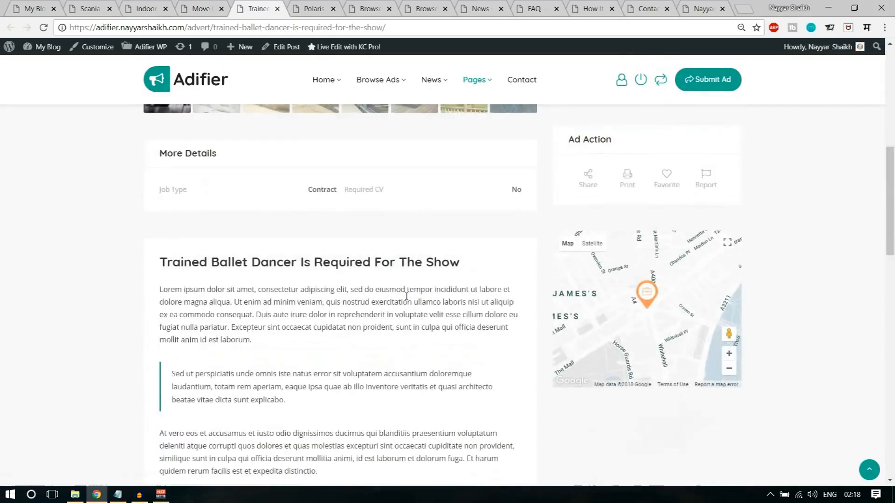
scroll(507, 368, "up", 9)
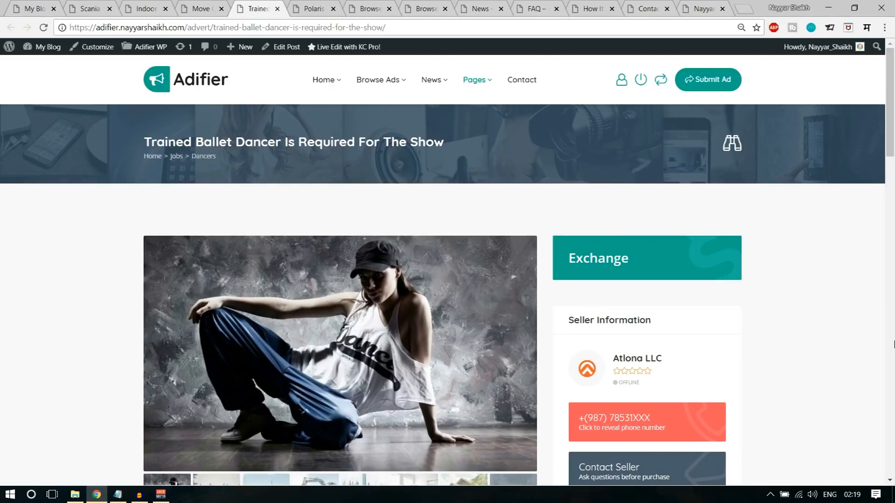
- Review the Polaris 600 Assault 144 snowmobile ad, then move on to the Browse Ads listing
key("ctrl+Tab")
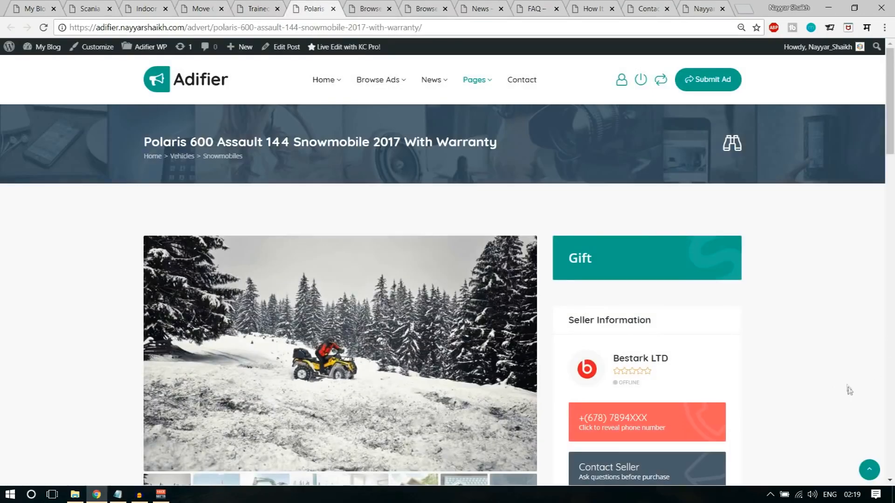
scroll(848, 392, "down", 3)
scroll(849, 392, "down", 12)
scroll(851, 400, "up", 10)
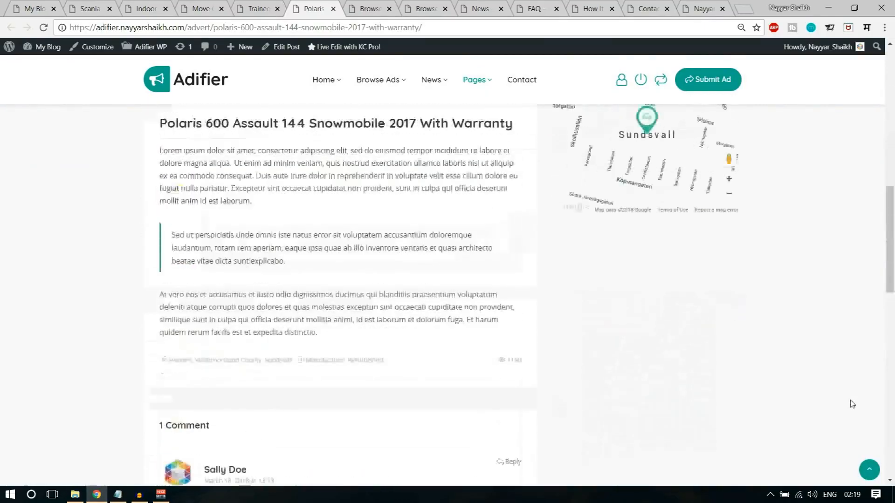
scroll(852, 405, "up", 5)
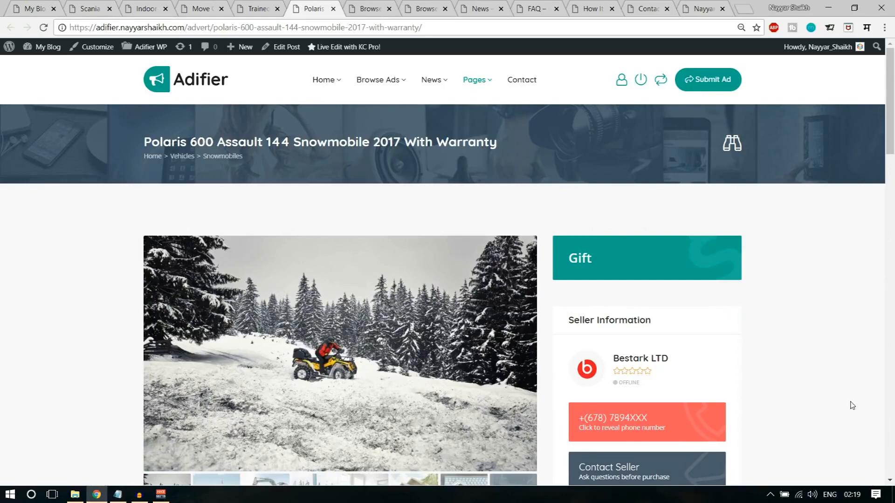
key("ctrl+Tab")
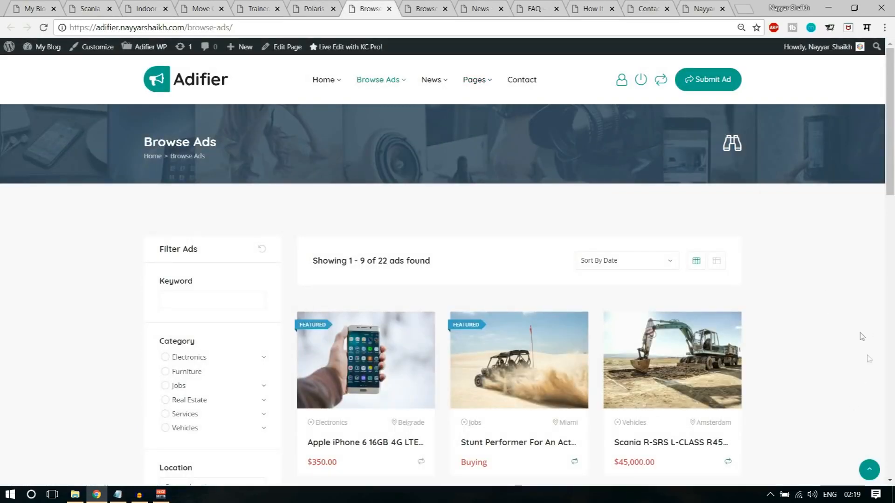
- Focus the Keyword filter and scroll down past the Type and Condition filters
scroll(867, 335, "down", 3)
scroll(874, 363, "up", 3)
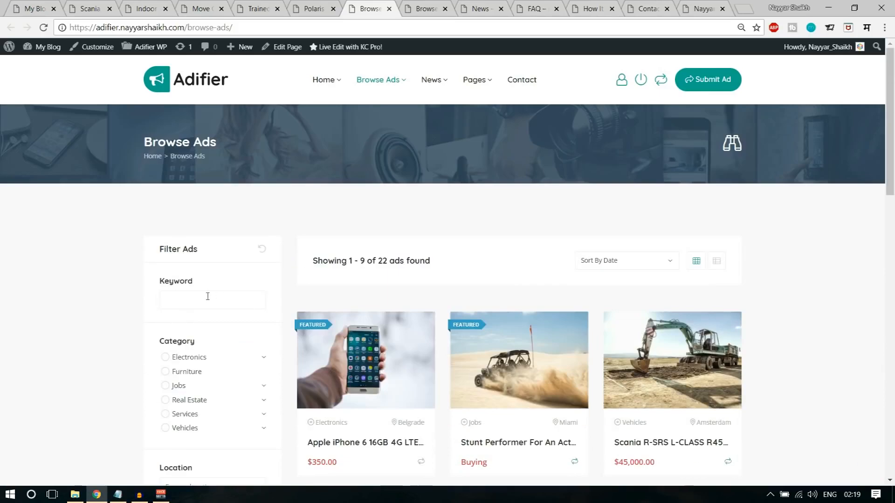
scroll(208, 296, "down", 2)
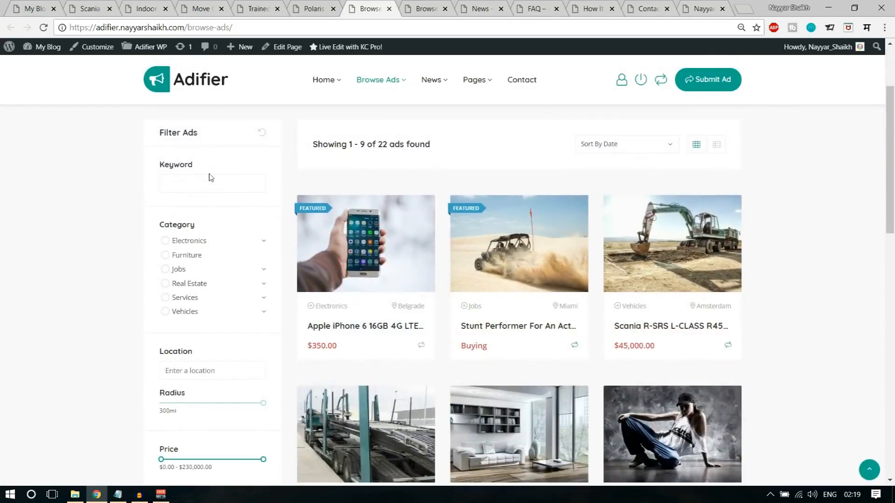
left_click(177, 187)
scroll(195, 270, "down", 2)
scroll(237, 289, "down", 1)
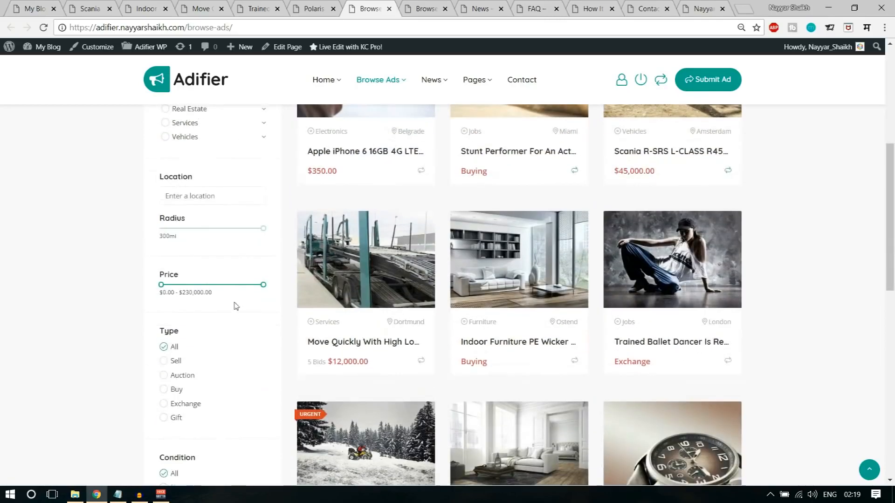
scroll(199, 310, "down", 3)
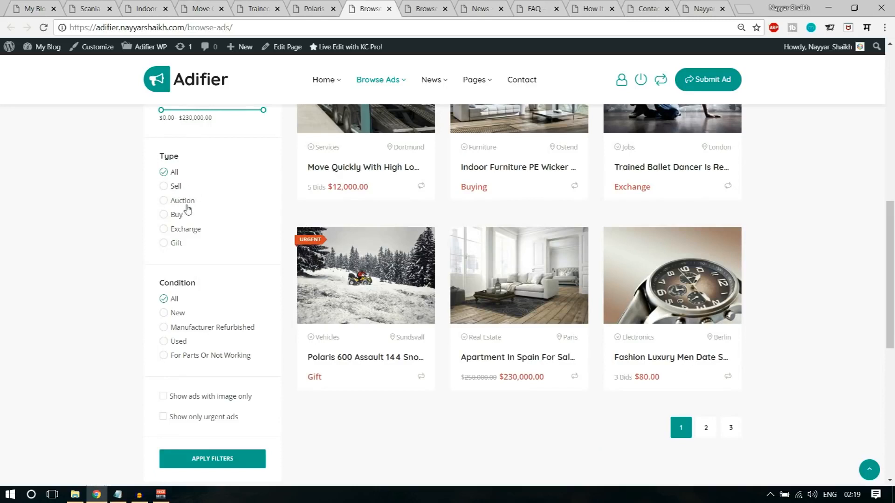
scroll(255, 278, "down", 1)
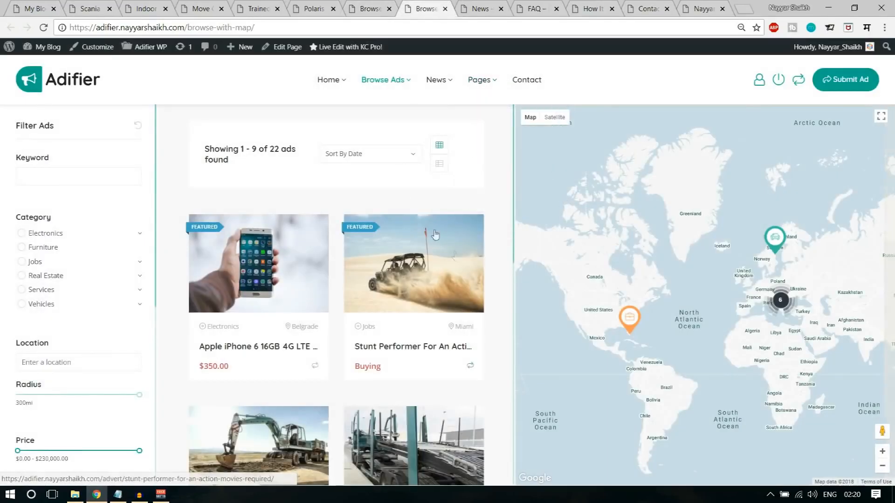
- Scroll the map page's 22-ad list and filter sidebar, then switch to the News page
scroll(503, 279, "down", 2)
scroll(503, 280, "up", 2)
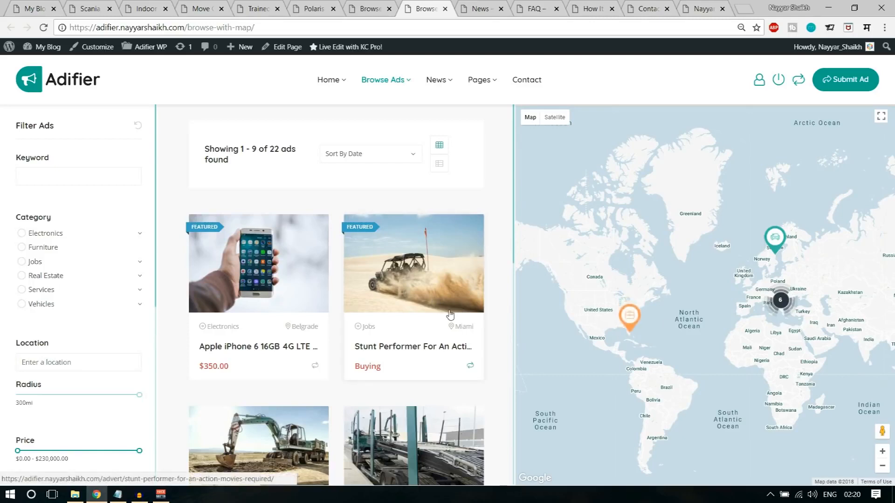
scroll(450, 316, "down", 5)
scroll(449, 316, "up", 4)
scroll(130, 275, "down", 6)
scroll(124, 298, "up", 6)
scroll(329, 284, "up", 1)
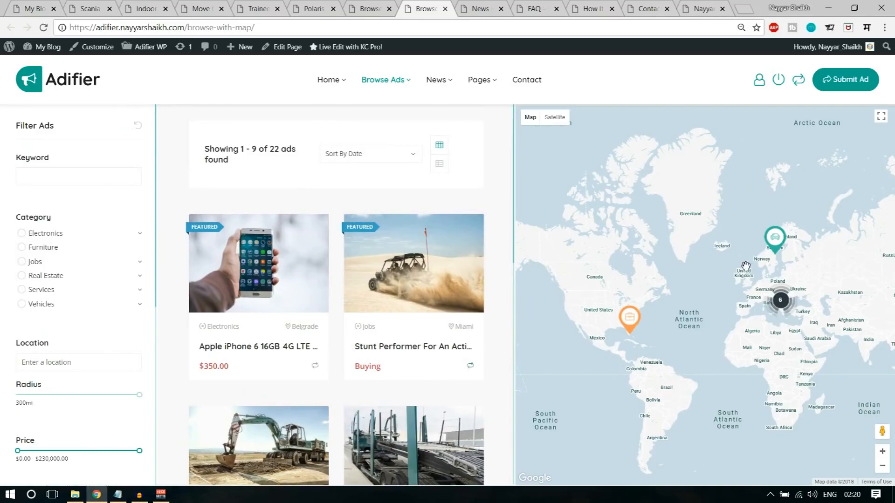
key("ctrl+Tab")
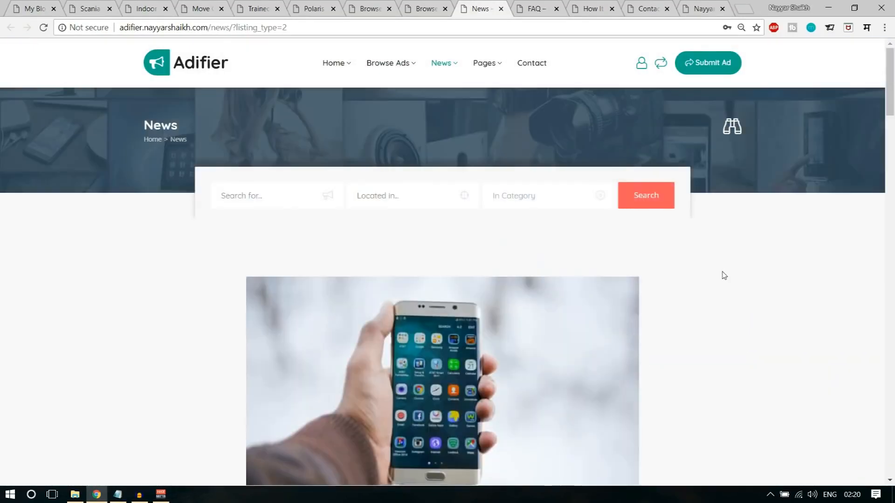
- Scroll through the News page posts and back up
scroll(792, 303, "down", 15)
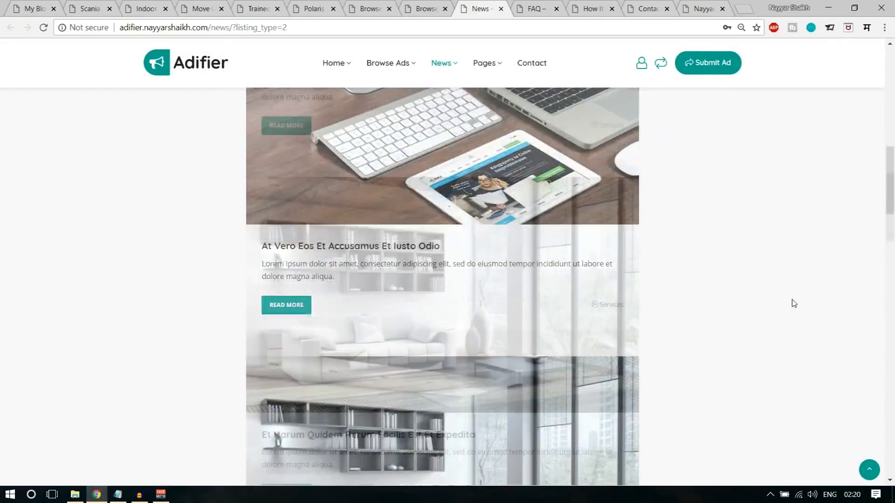
scroll(803, 330, "down", 5)
scroll(803, 330, "up", 10)
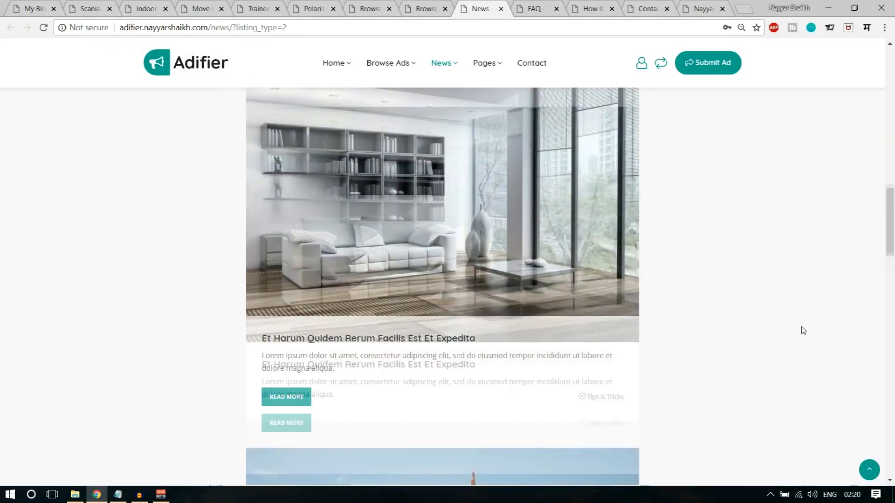
scroll(803, 330, "up", 5)
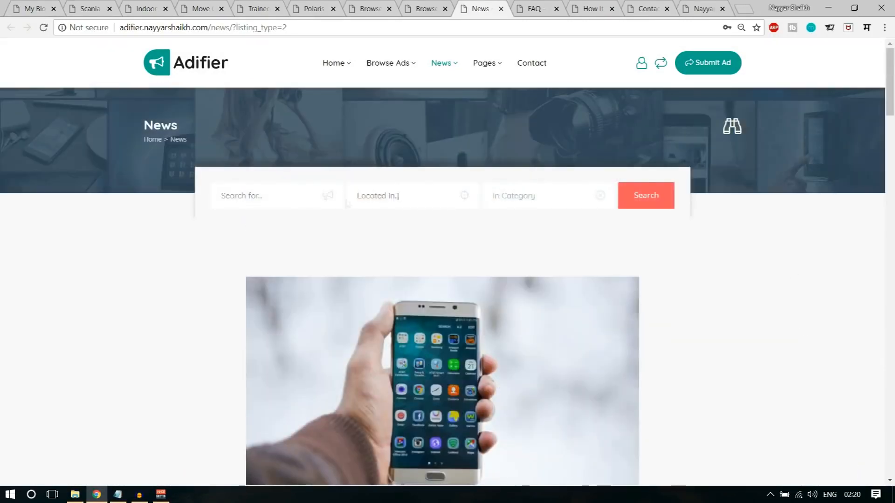
- On the FAQ page, expand the How Auctions Work?, Types Of Ads and How To Promote Submitted Ad? answers
key("ctrl+Tab")
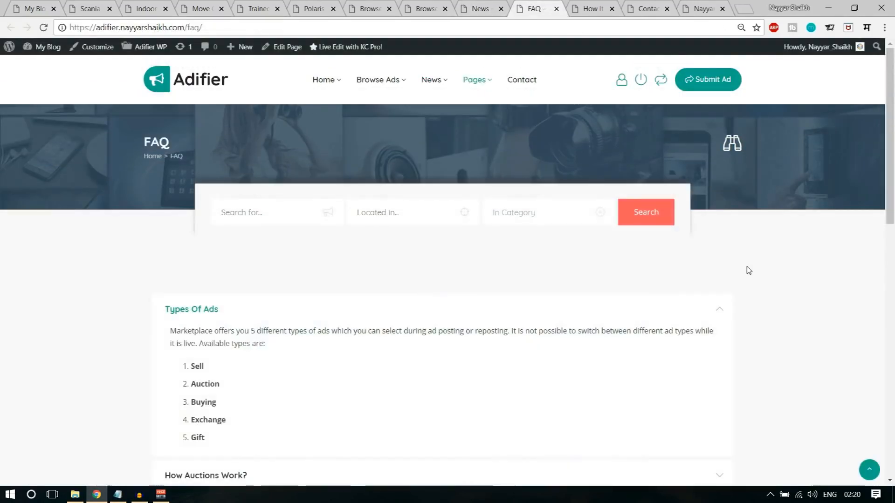
scroll(743, 293, "down", 4)
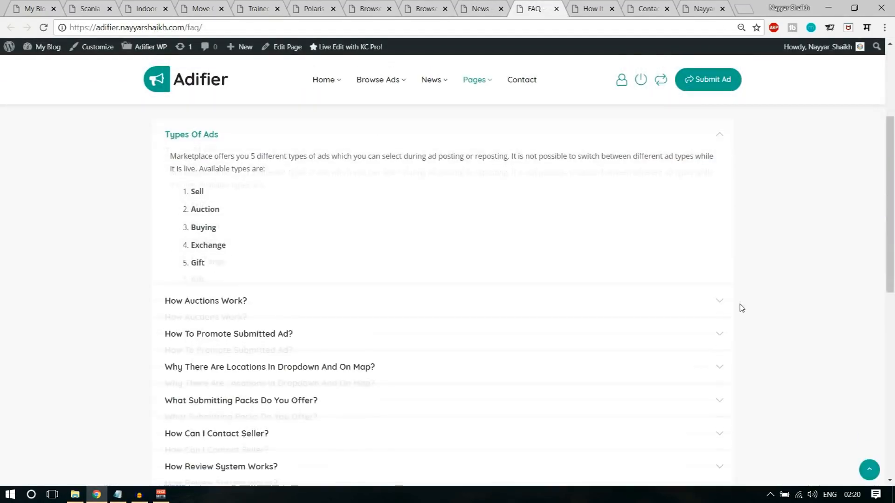
left_click(294, 308)
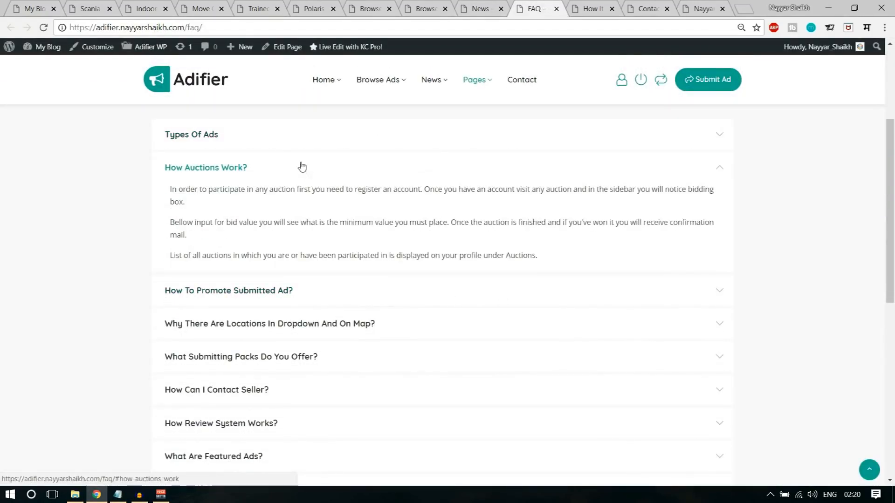
left_click(279, 139)
left_click(279, 304)
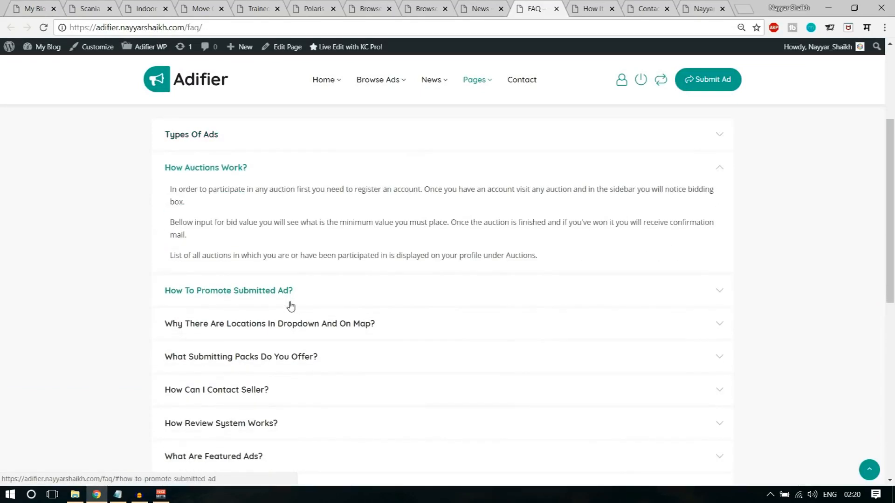
left_click(289, 299)
- Scroll the FAQ page back to the top and go to How It Works
scroll(432, 310, "down", 3)
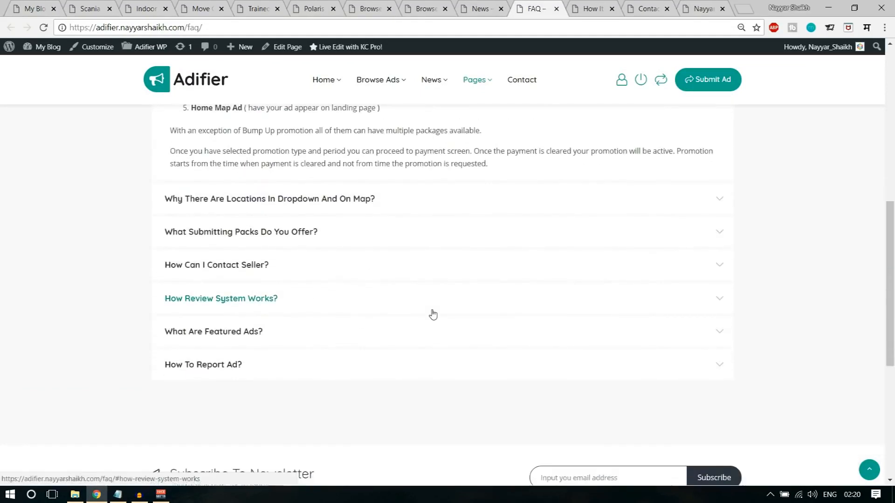
scroll(432, 314, "up", 8)
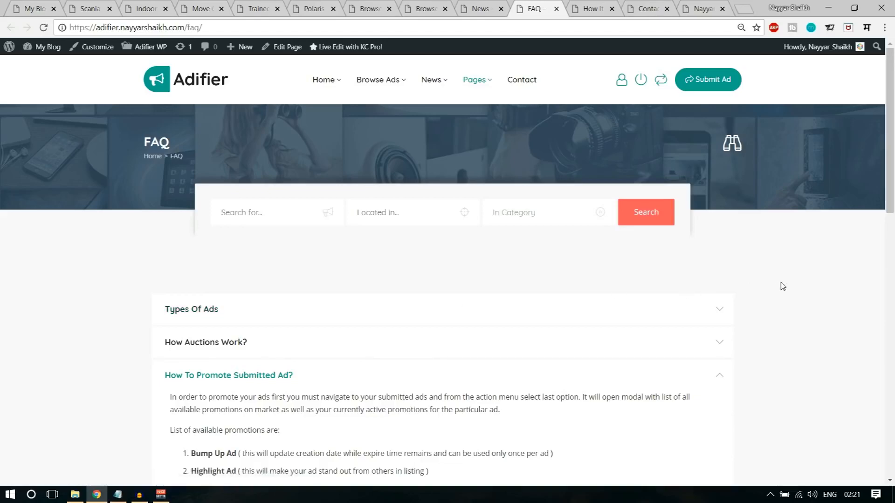
scroll(782, 286, "down", 15)
scroll(783, 286, "up", 7)
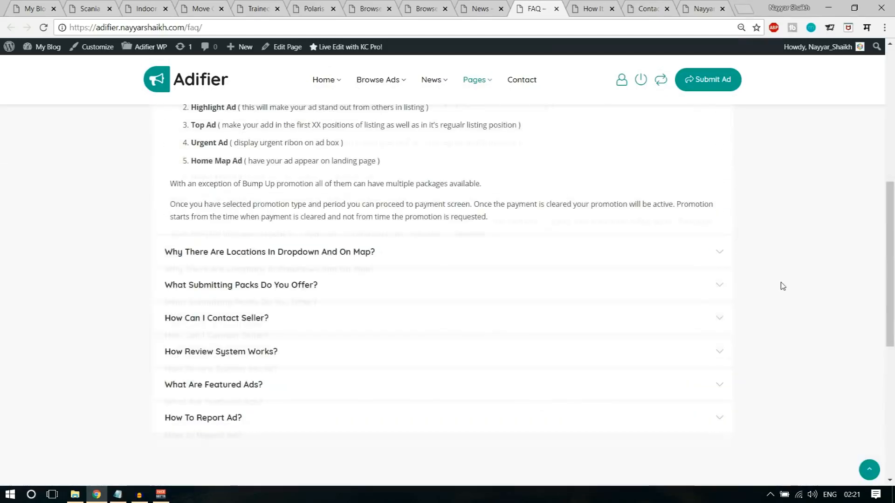
scroll(780, 284, "up", 8)
key("ctrl+Tab")
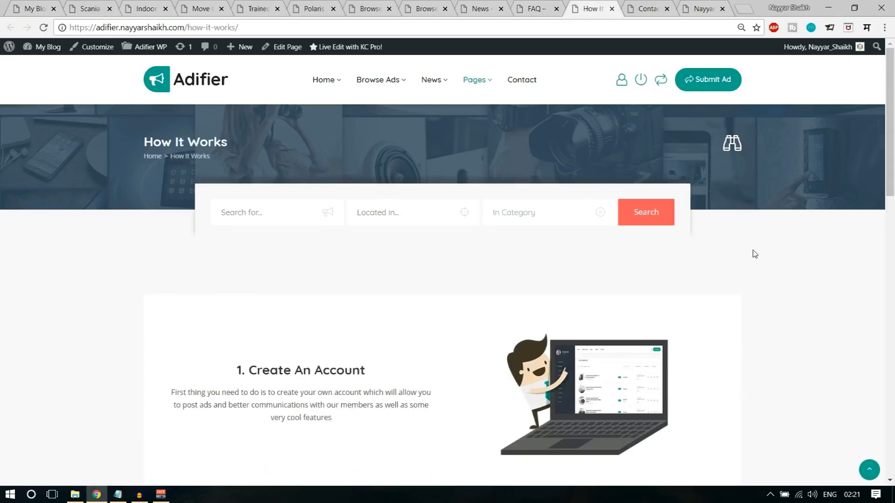
scroll(754, 254, "down", 5)
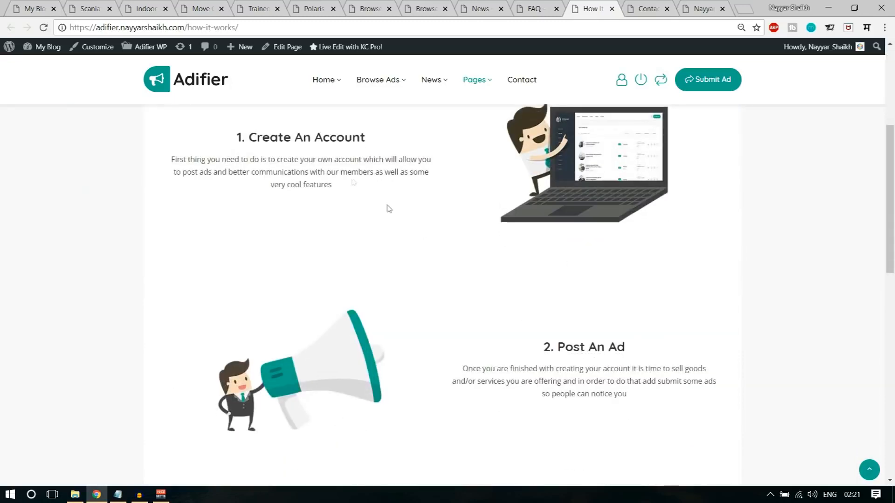
scroll(629, 266, "down", 9)
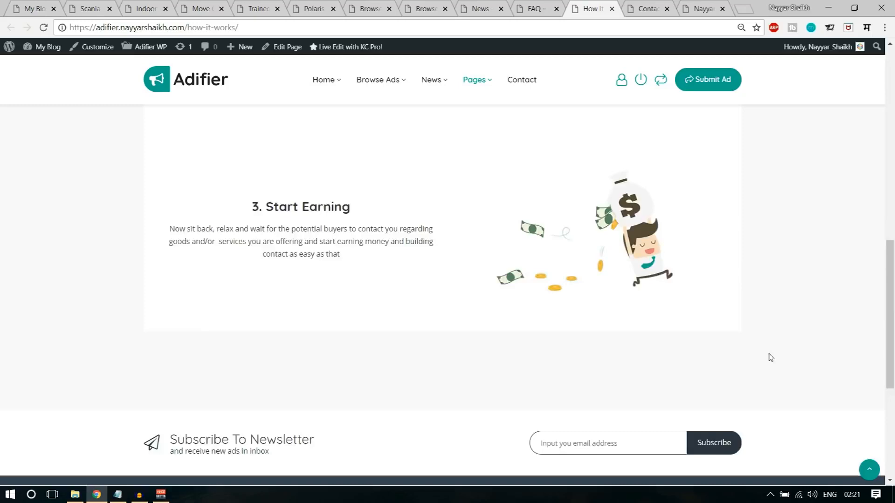
scroll(767, 356, "down", 5)
scroll(773, 371, "up", 9)
scroll(775, 373, "up", 6)
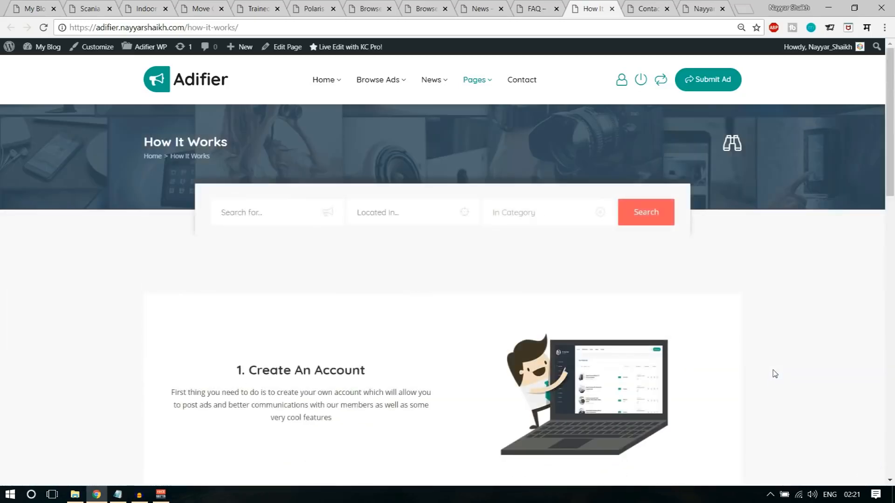
key("ctrl+Tab")
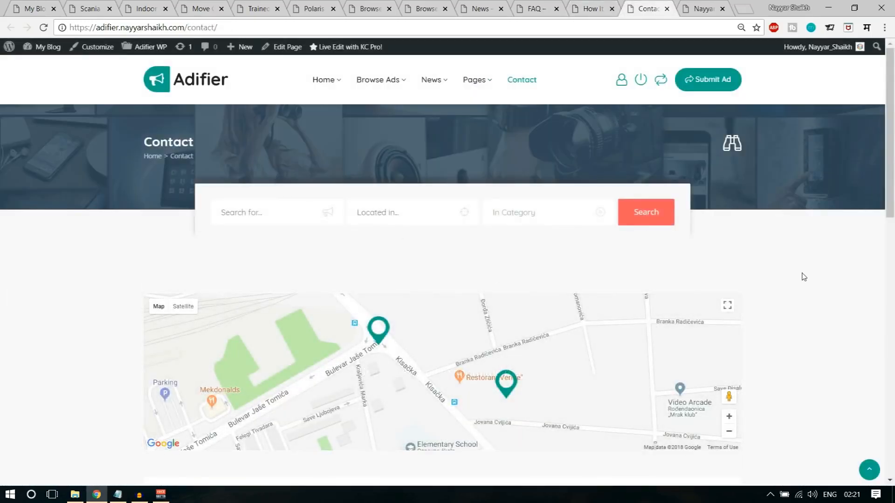
- Scroll the Contact page's map and message form, then switch to the Submit Ad tab
scroll(804, 277, "down", 2)
scroll(804, 277, "down", 7)
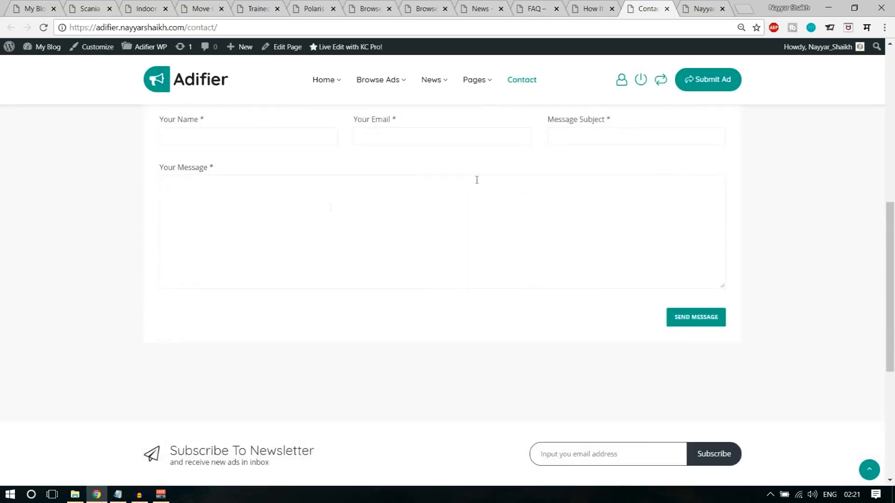
scroll(777, 314, "up", 9)
key("ctrl+Tab")
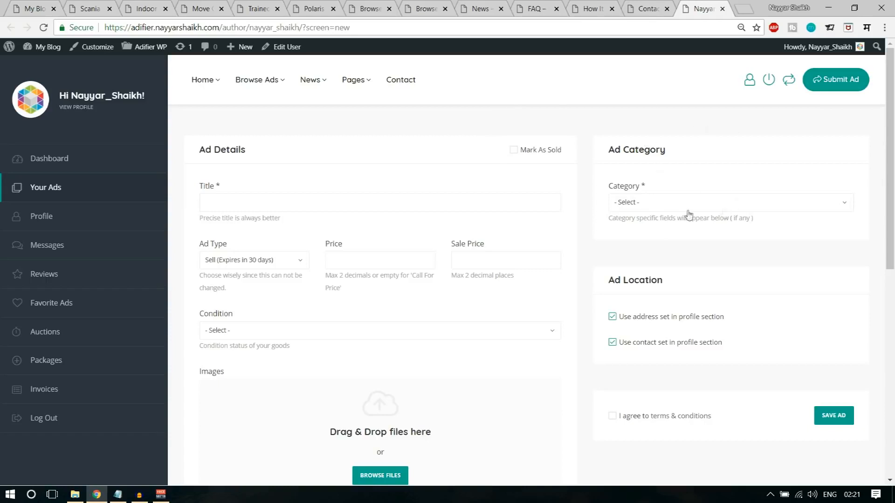
- Open Submit Ad from the Contact page and check Ad Type choices, keeping Sell (Expires in 30 days)
left_click(650, 6)
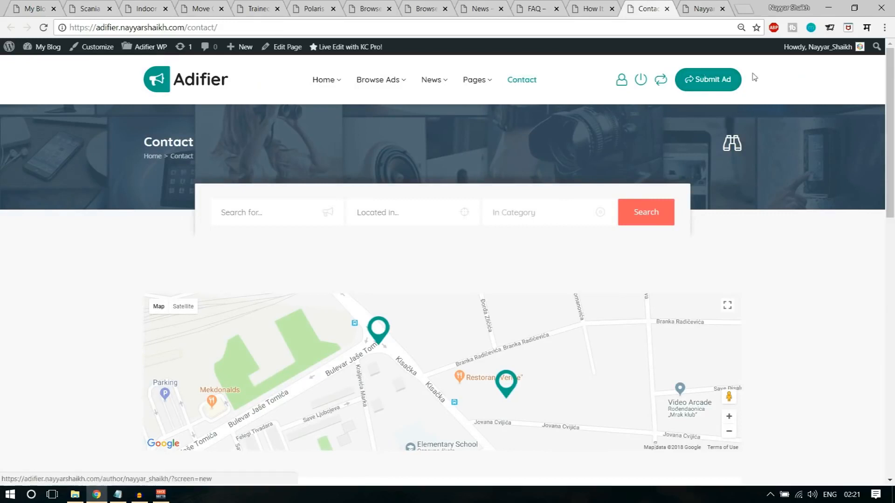
left_click(721, 85)
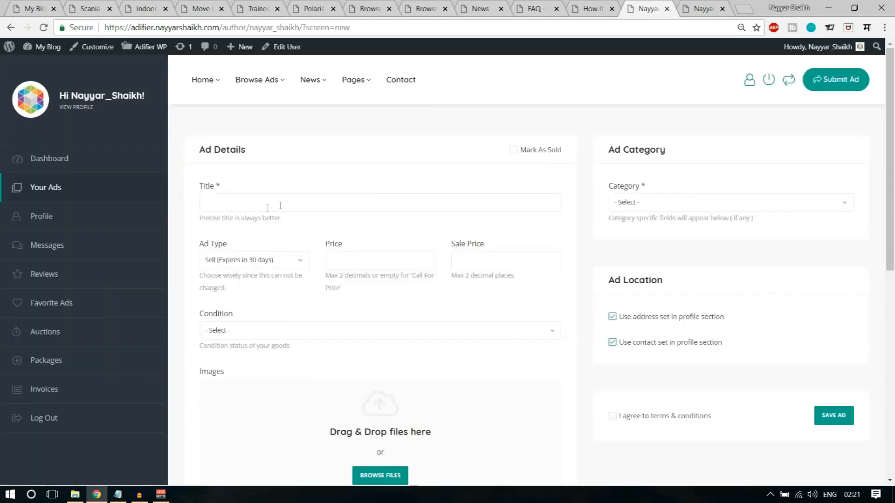
left_click(230, 261)
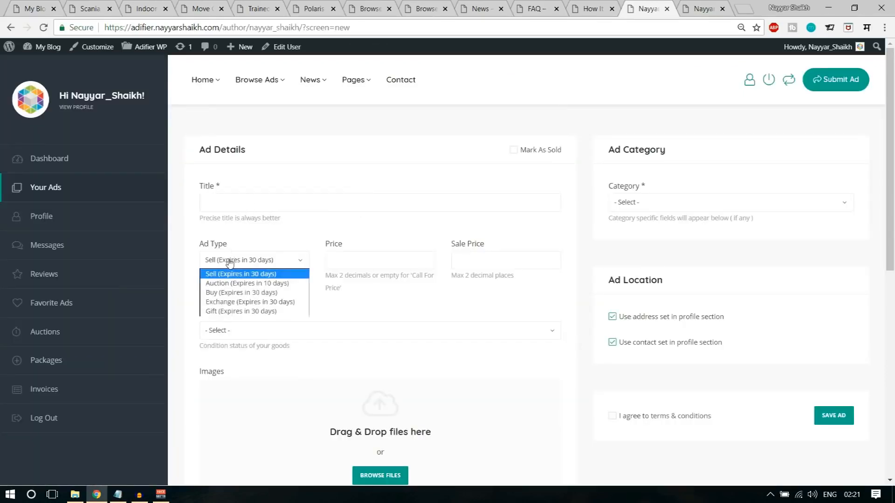
left_click(262, 244)
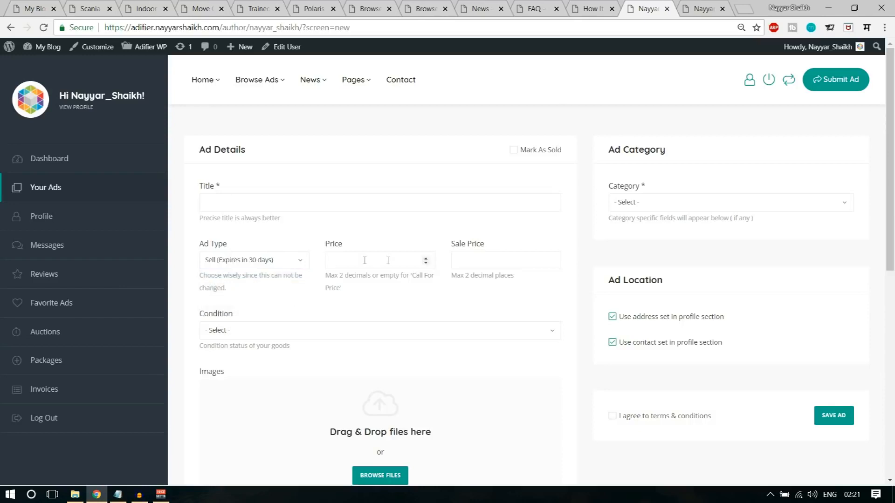
scroll(394, 347, "down", 6)
scroll(607, 393, "up", 6)
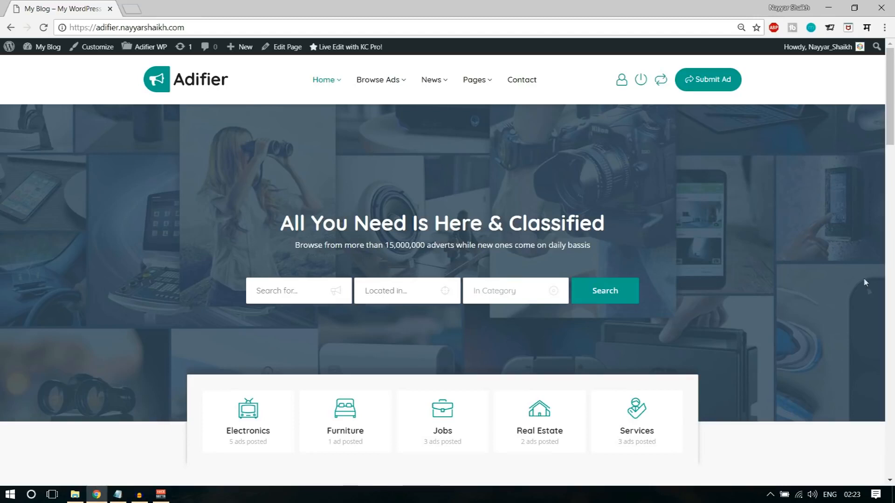
scroll(881, 376, "down", 12)
scroll(866, 405, "up", 9)
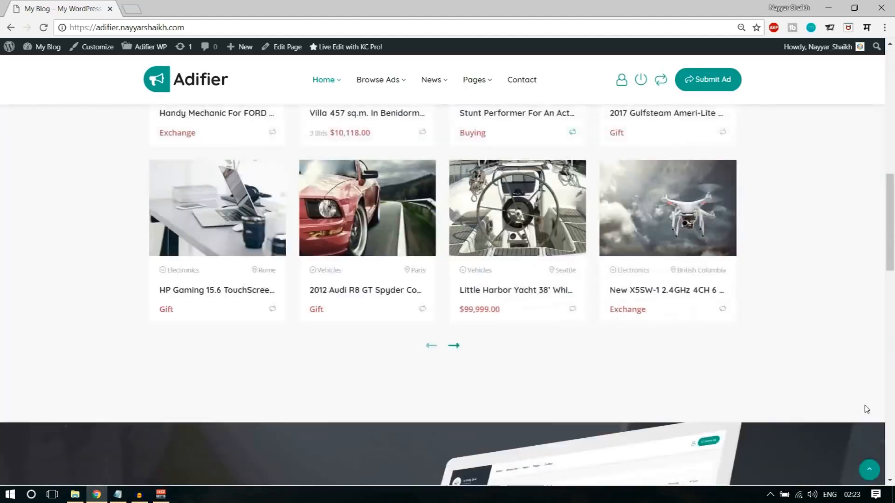
scroll(605, 303, "down", 5)
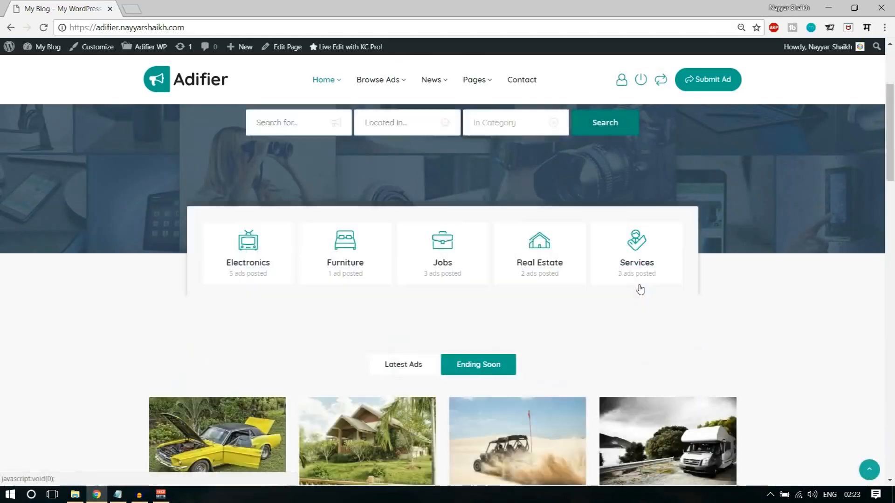
scroll(523, 335, "down", 12)
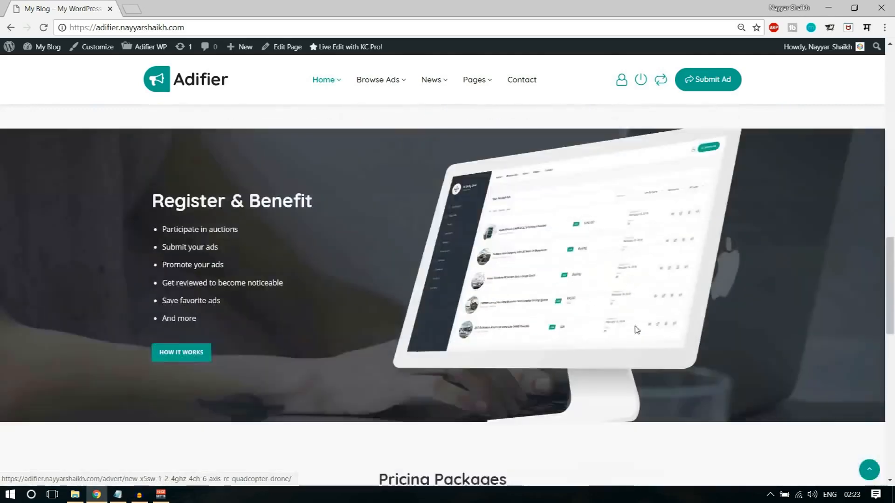
scroll(676, 373, "up", 12)
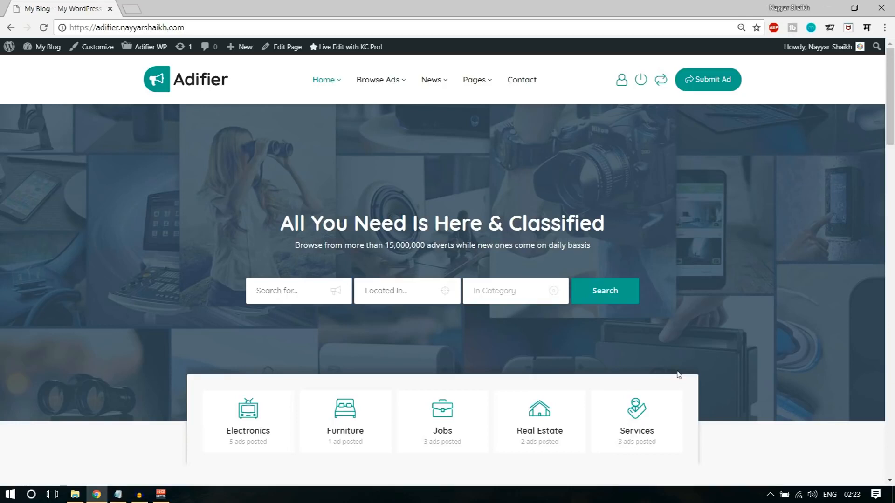
- Load bloggdude.com/tmd in a new tab to reach TMDHosting's Cloud Hosting page
left_click(132, 9)
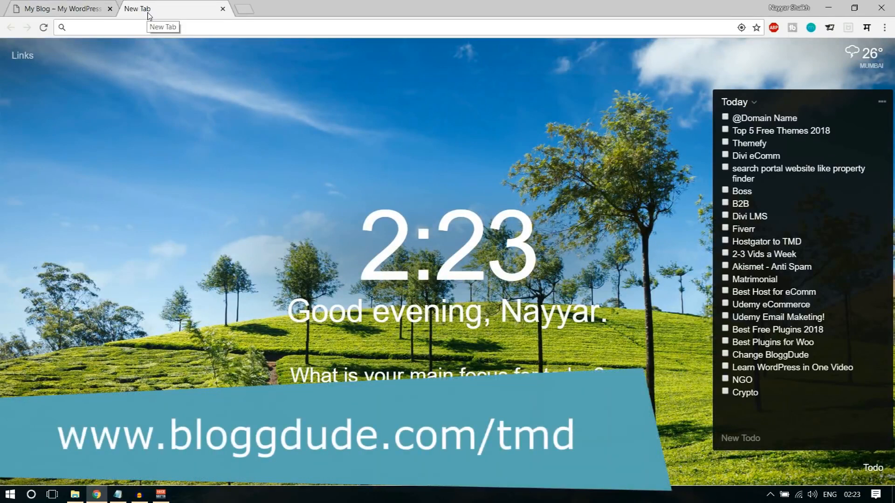
type("bl")
key("Right")
type("/tmd")
key("Return")
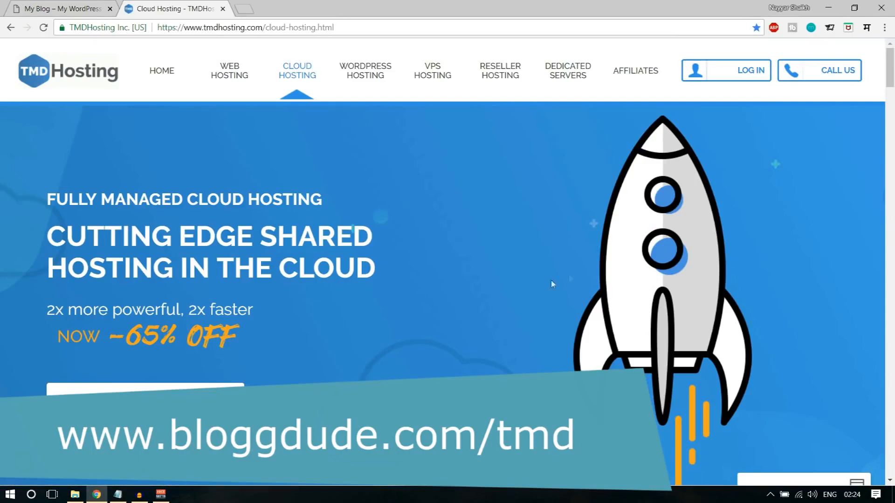
scroll(669, 321, "down", 3)
scroll(669, 321, "up", 3)
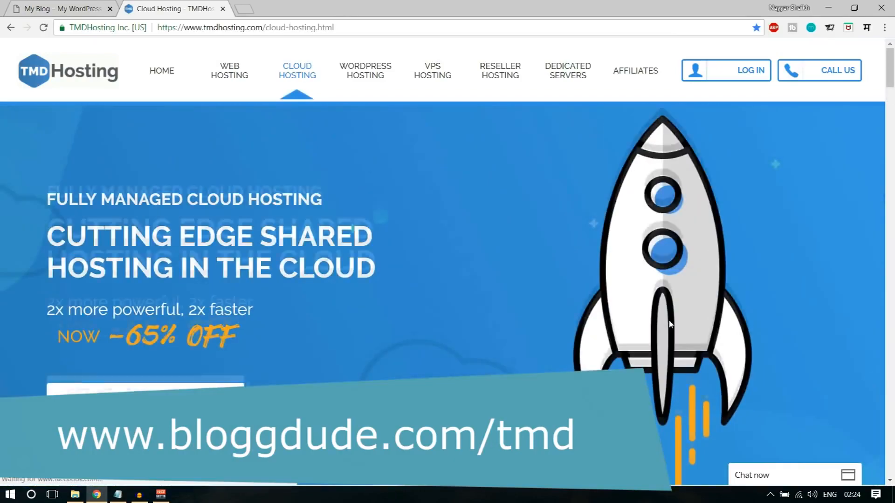
scroll(669, 324, "down", 8)
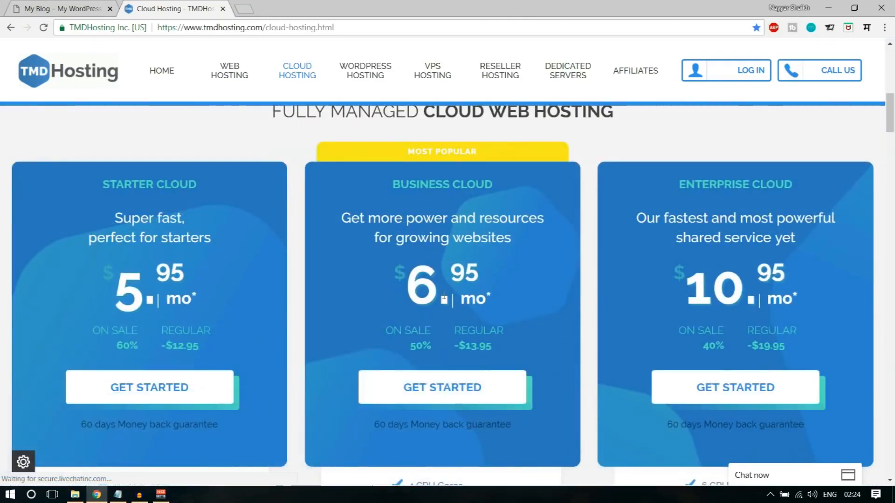
scroll(444, 297, "up", 1)
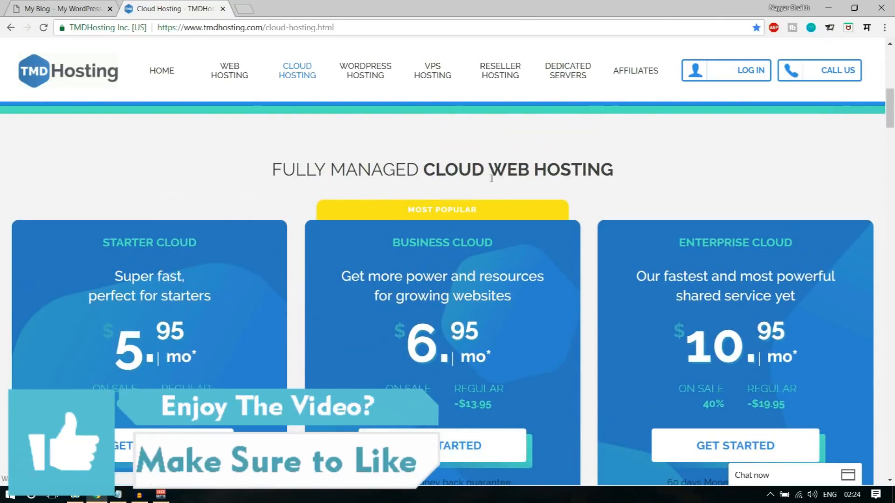
left_click_drag(435, 171, 588, 170)
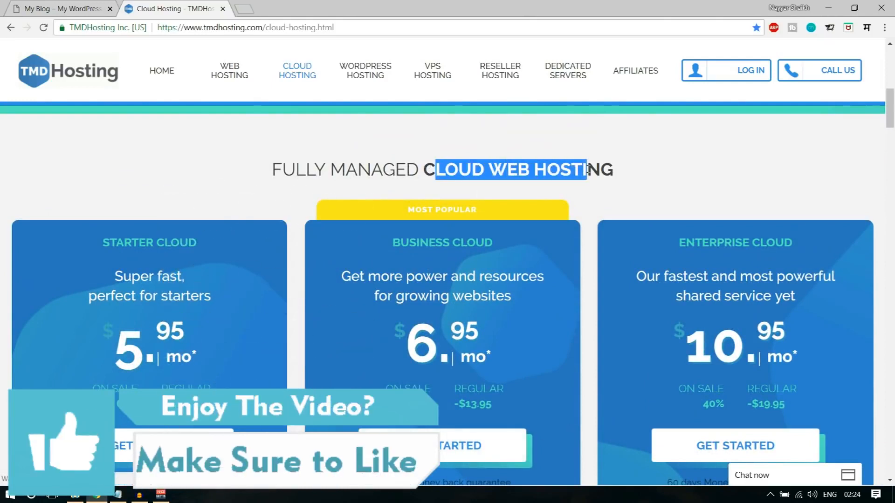
left_click(588, 170)
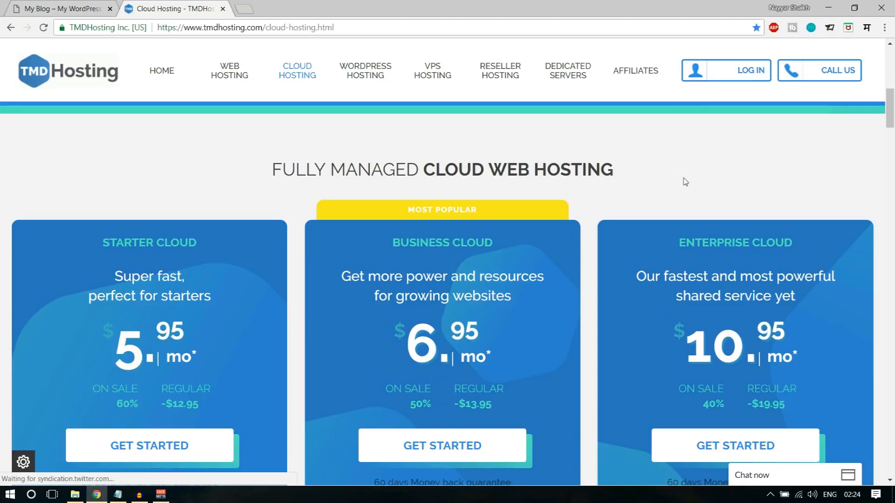
scroll(704, 182, "down", 3)
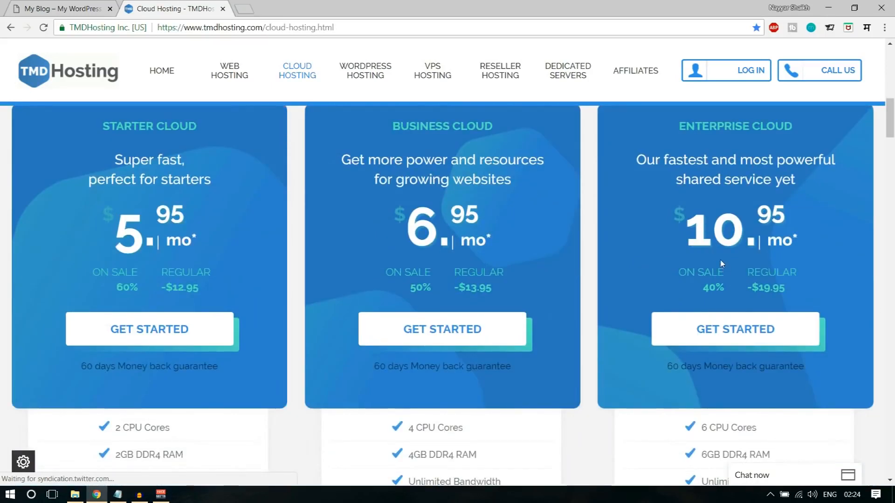
left_click_drag(117, 235, 184, 226)
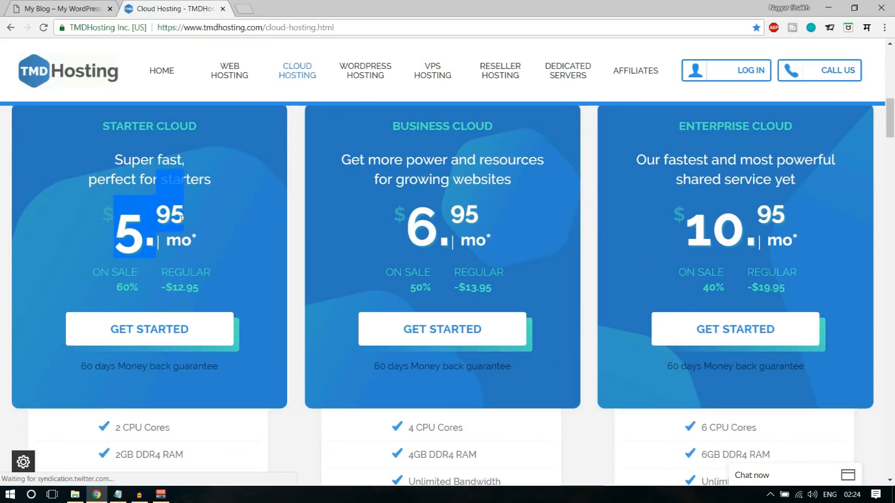
scroll(499, 252, "up", 10)
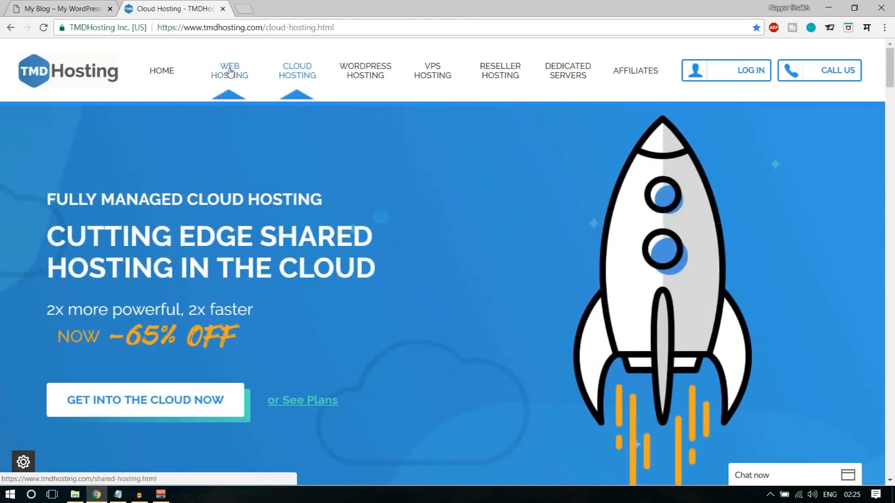
right_click(241, 78)
- View the shared hosting plans (Starter $2.95, Business $5.95, Enterprise $12.95) in a new tab, then close it
left_click(261, 84)
left_click(285, 7)
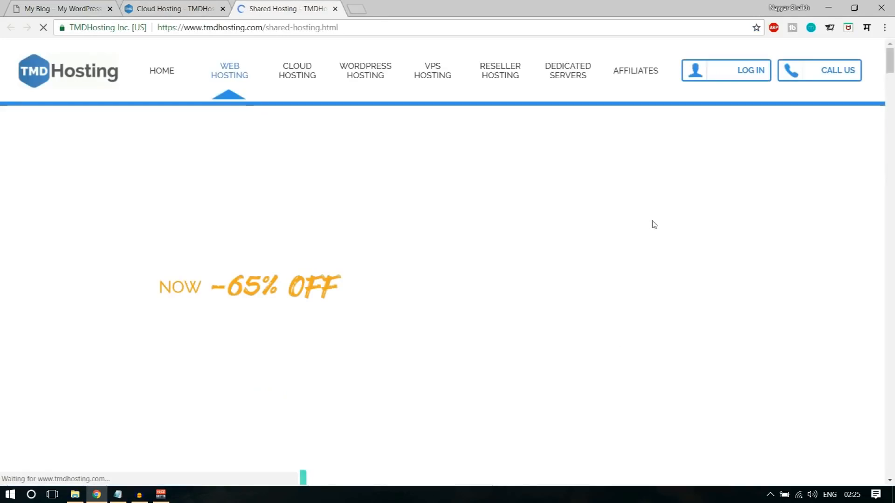
scroll(652, 220, "down", 5)
scroll(652, 225, "down", 3)
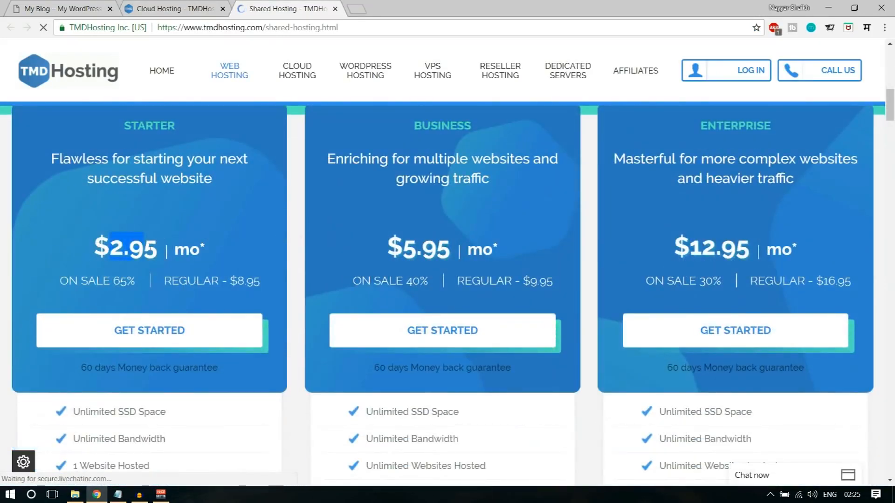
scroll(497, 280, "up", 2)
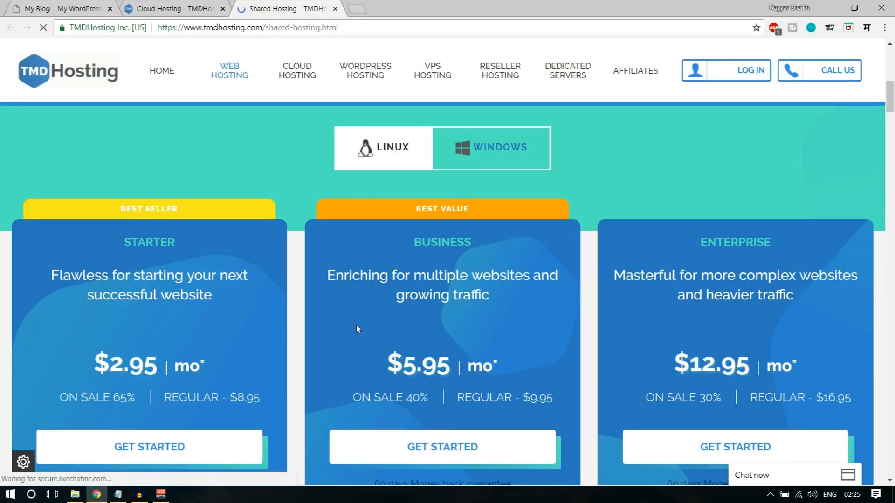
scroll(387, 308, "up", 5)
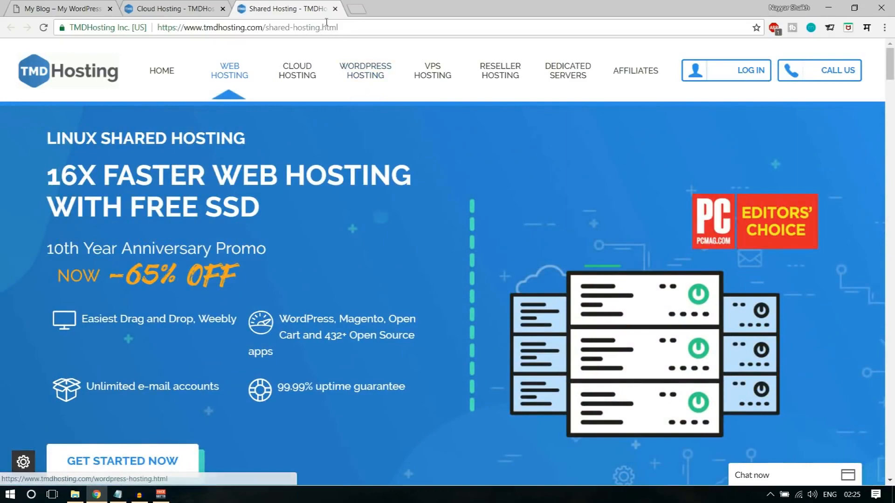
left_click(335, 9)
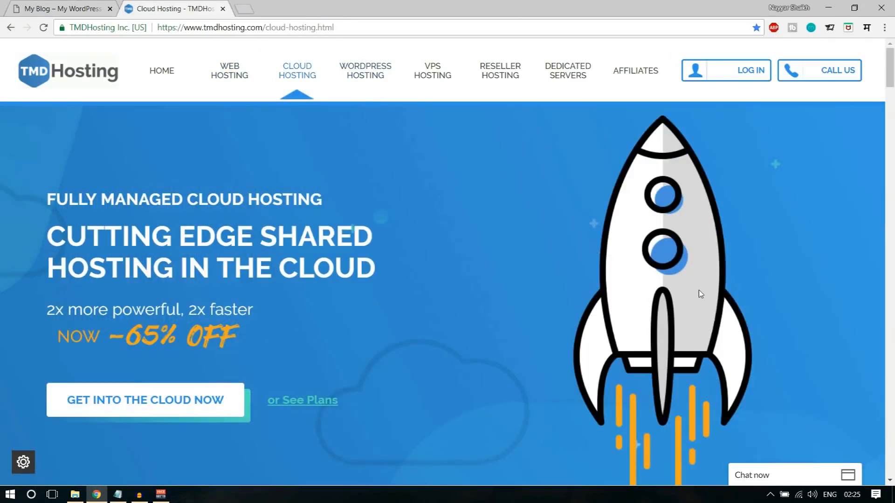
- Scroll through the three Cloud Web Hosting plans' prices and features, highlighting Enterprise Cloud's 6 CPU Cores
scroll(698, 290, "down", 5)
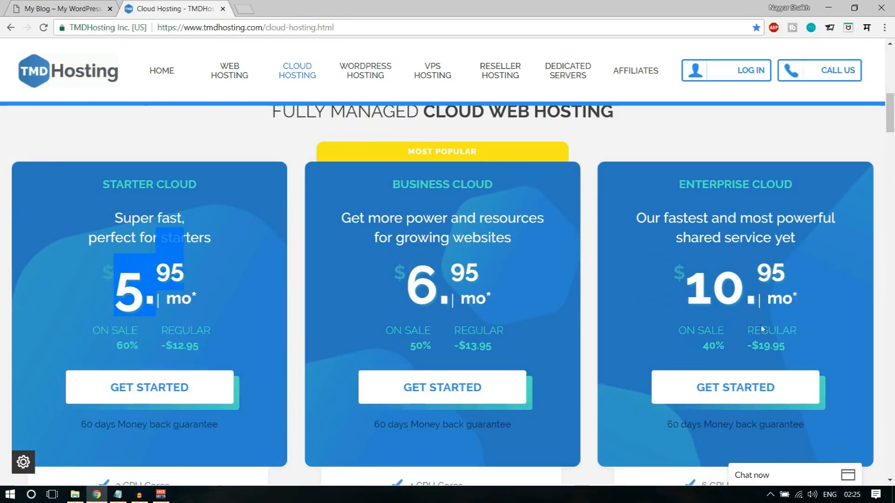
scroll(775, 297, "down", 1)
scroll(775, 297, "down", 10)
scroll(775, 299, "up", 7)
scroll(774, 301, "up", 6)
scroll(773, 298, "down", 1)
scroll(779, 291, "down", 2)
scroll(801, 279, "up", 3)
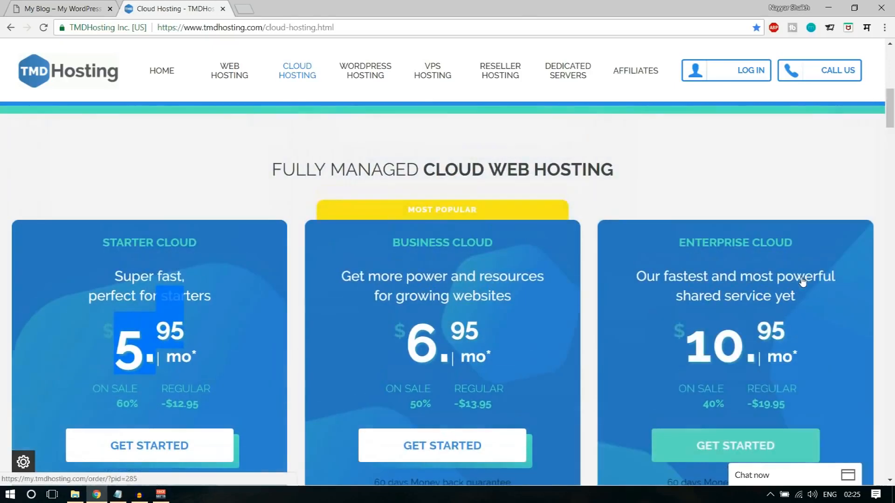
scroll(816, 282, "down", 1)
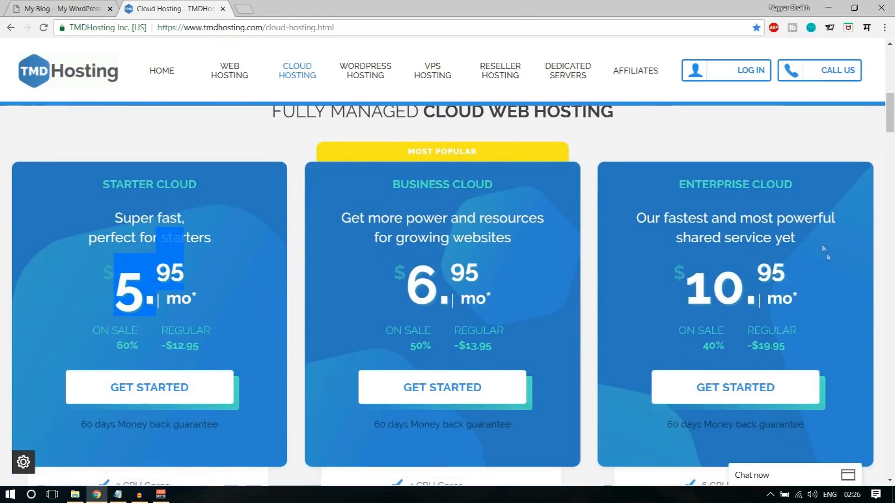
scroll(827, 255, "down", 5)
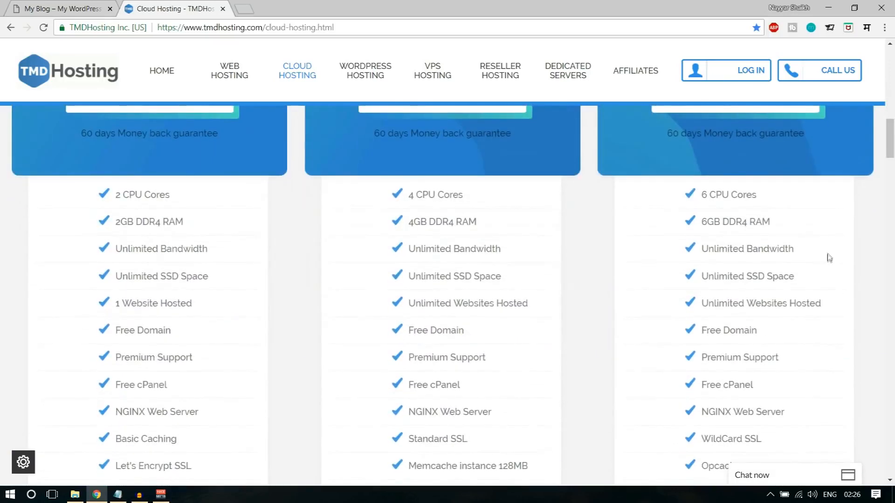
mouse_move(701, 194)
left_mouse_down()
mouse_move(758, 197)
mouse_move(699, 194)
left_mouse_up()
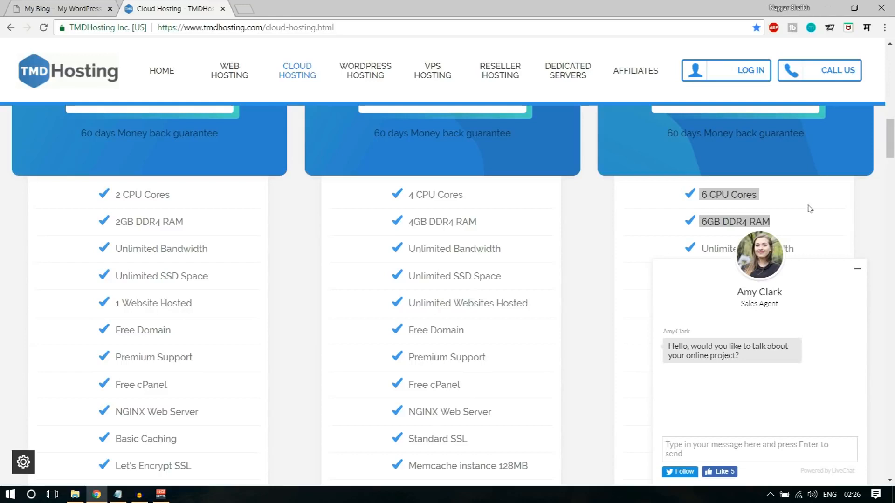
- Minimize the LiveChat sales window and clear the CPU and RAM highlight
left_click(857, 269)
scroll(842, 236, "up", 4)
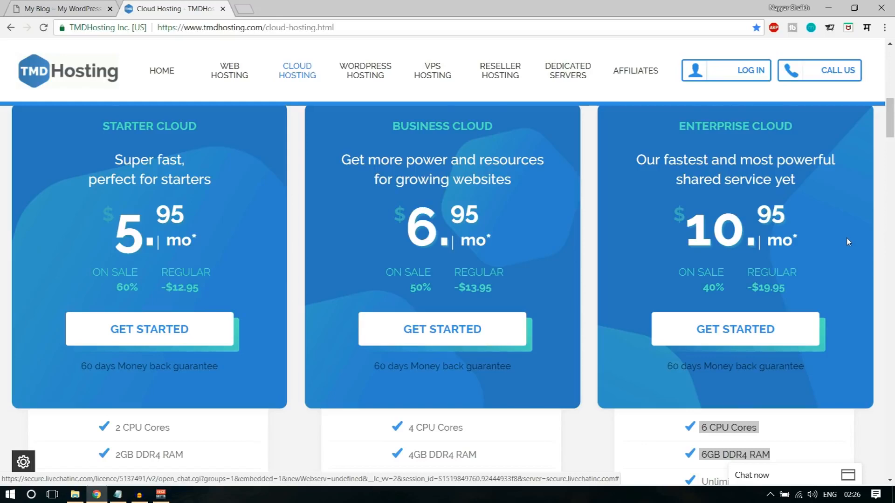
scroll(847, 238, "down", 2)
scroll(815, 319, "down", 1)
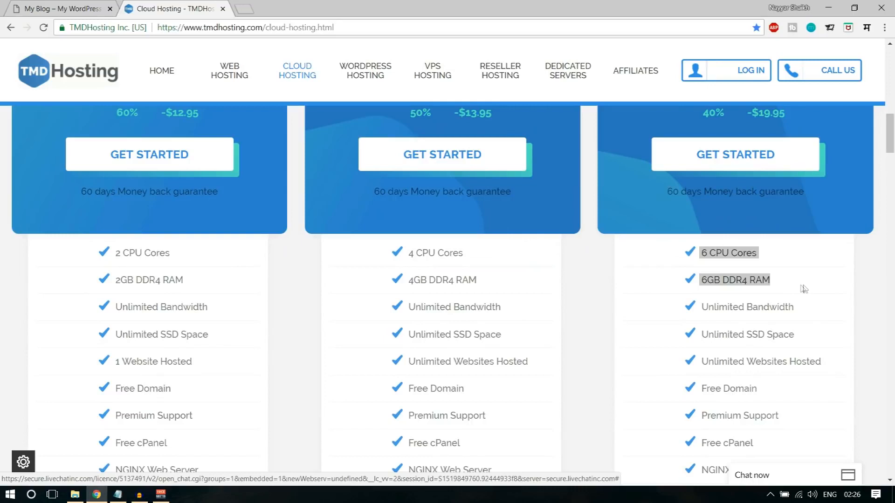
left_click(711, 256)
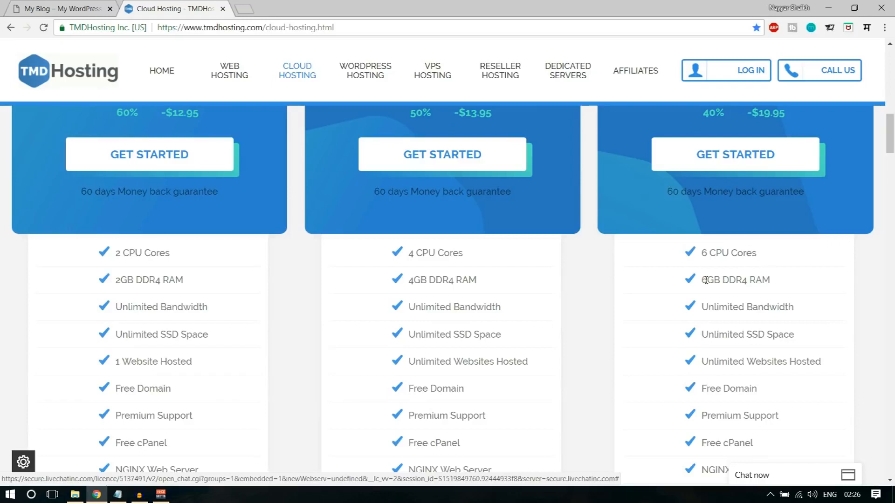
- Highlight Enterprise Cloud's Unlimited Bandwidth line, then its SSD Space line
scroll(873, 282, "down", 2)
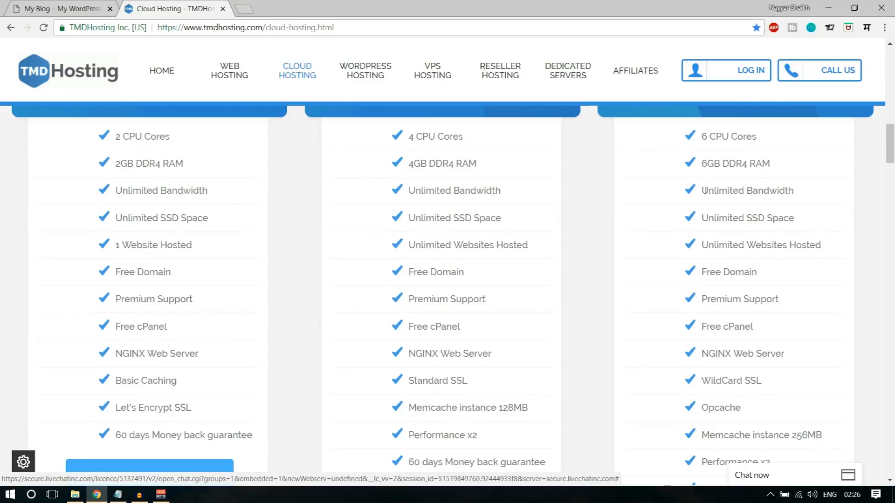
left_click_drag(701, 190, 801, 194)
left_click(805, 195)
left_click_drag(750, 217, 806, 219)
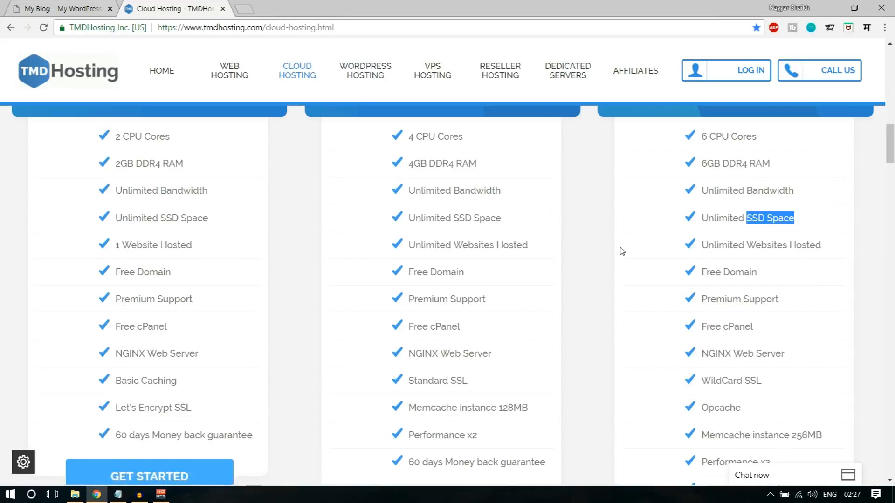
- Search Google for 'ssd vs hdd web hosting' in a new tab
left_click(244, 9)
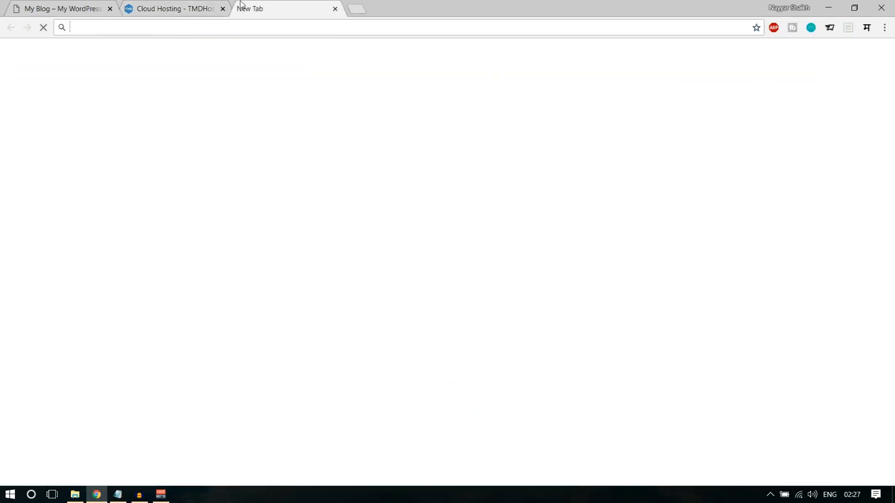
type("ssd v")
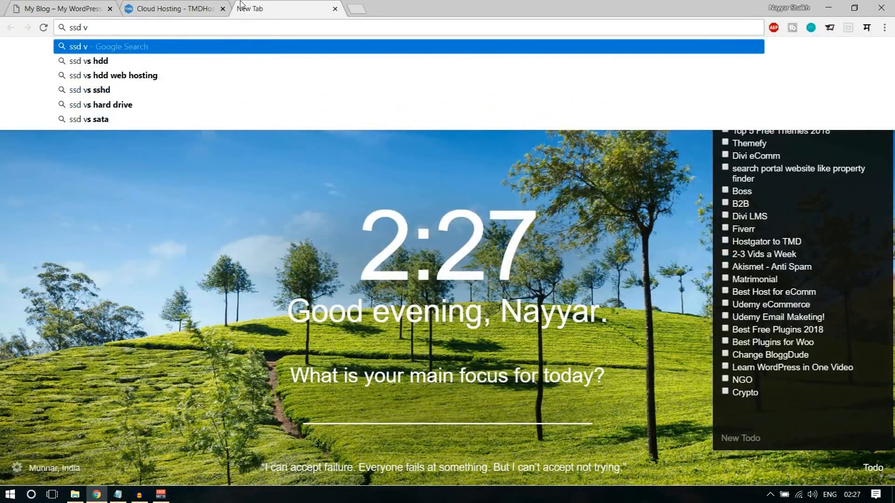
key("Down")
key("Down")
key("Return")
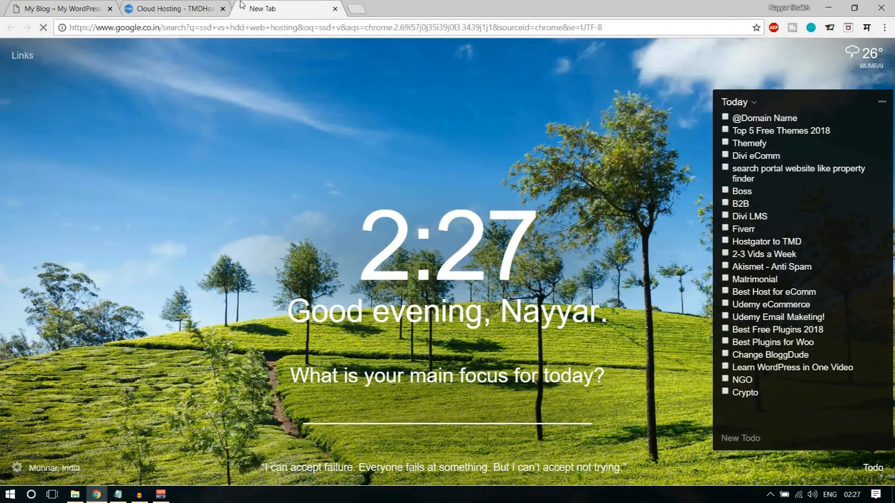
scroll(230, 319, "down", 12)
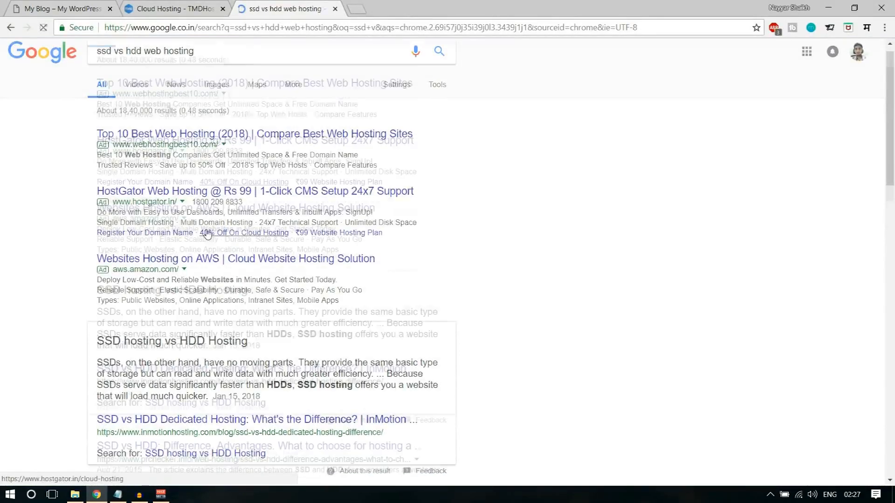
scroll(231, 319, "up", 15)
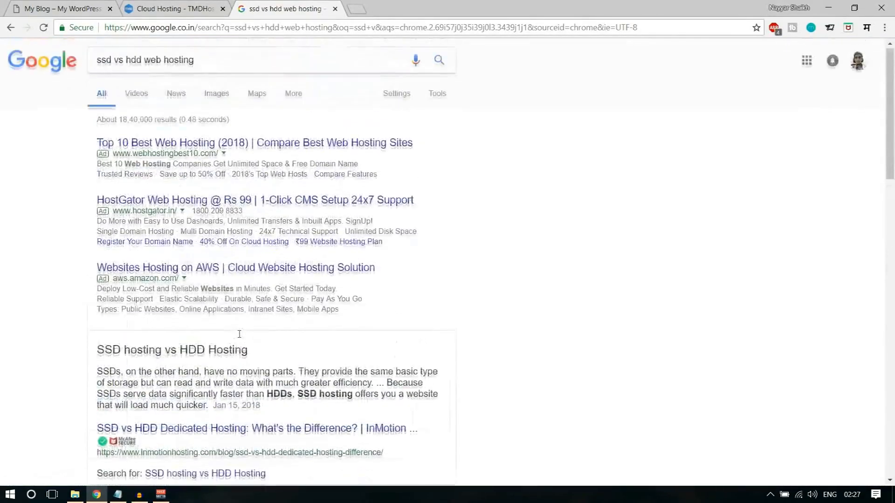
- Show image results, enlarge the first SSD vs HDD speed chart, then close the tab
left_click(216, 96)
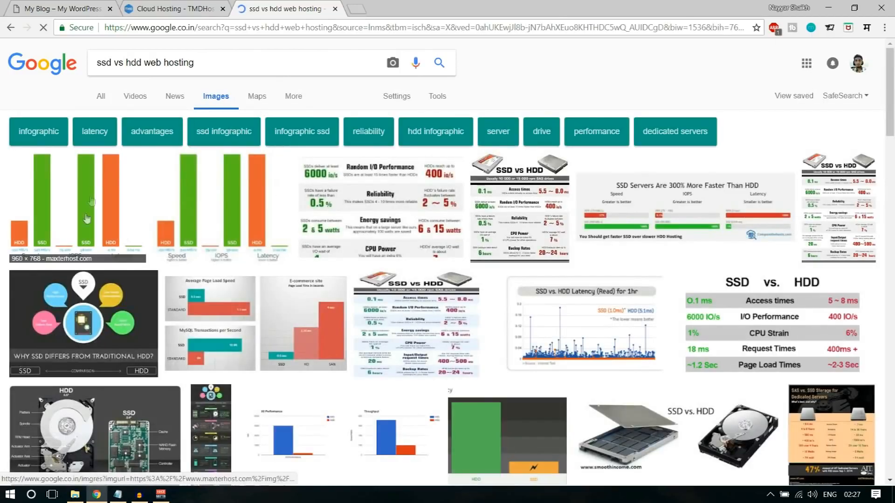
scroll(317, 349, "down", 5)
scroll(317, 350, "up", 5)
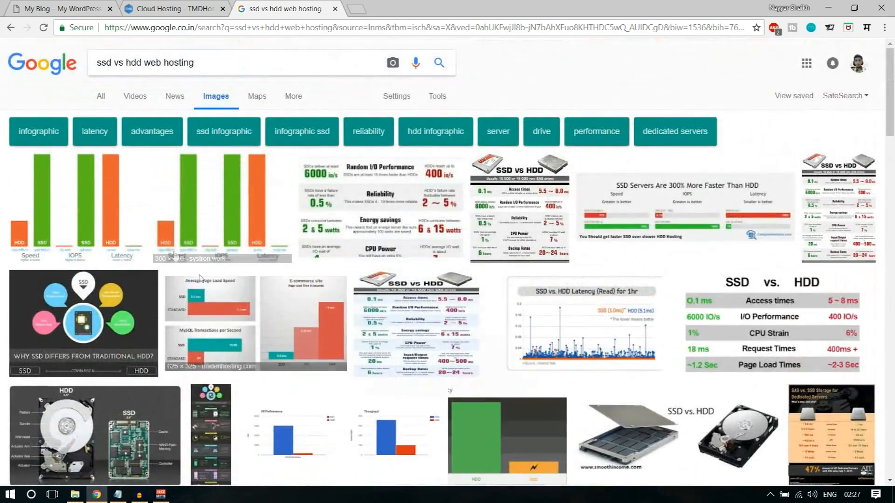
left_click(103, 195)
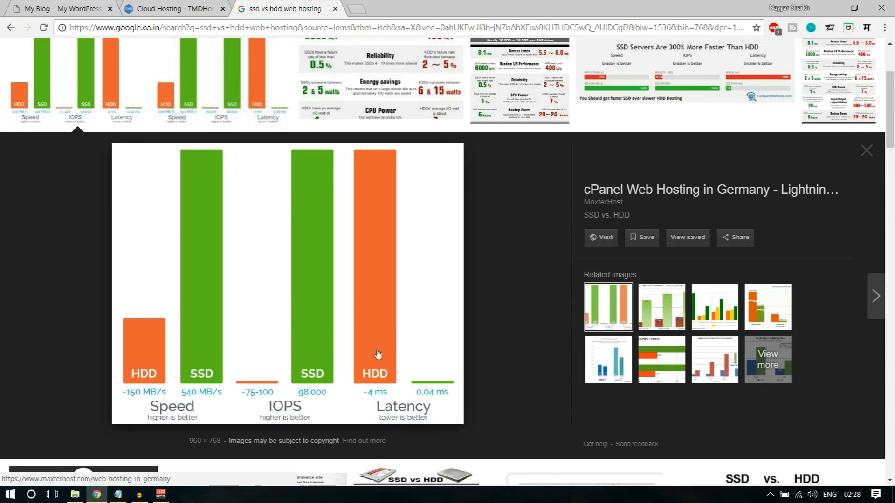
scroll(544, 420, "up", 3)
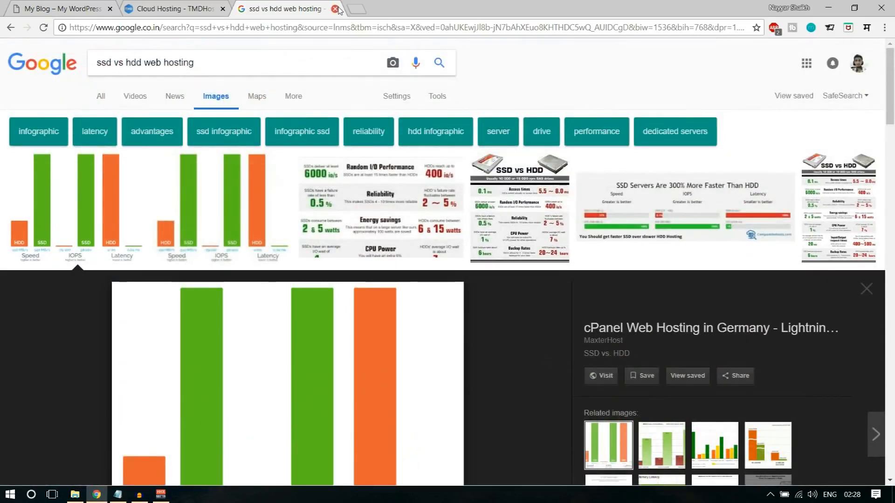
left_click(335, 8)
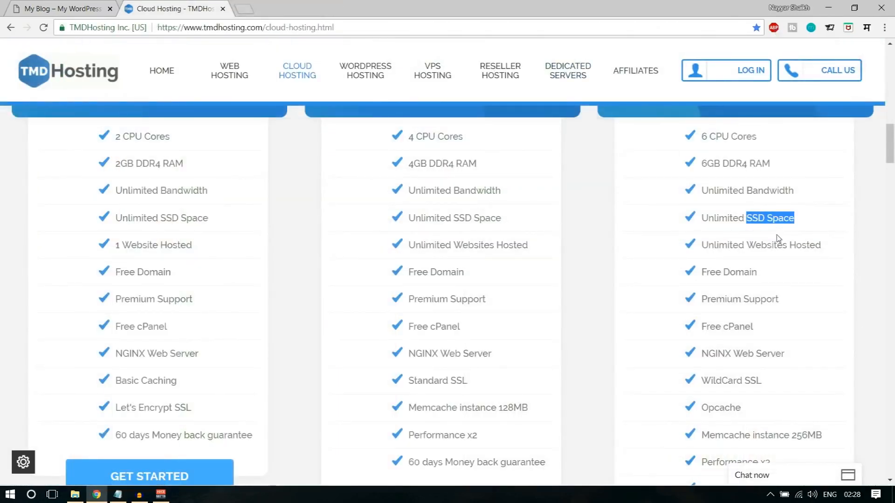
left_click(738, 219)
left_click_drag(701, 218, 810, 219)
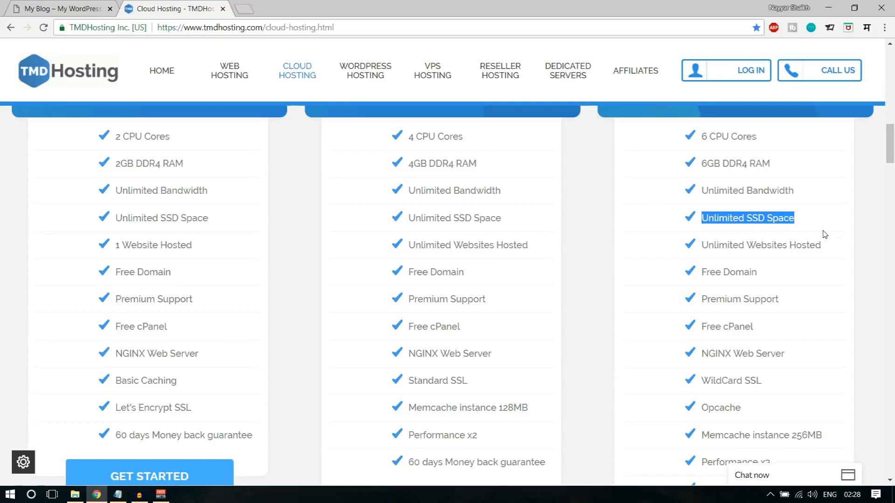
left_click_drag(702, 244, 833, 252)
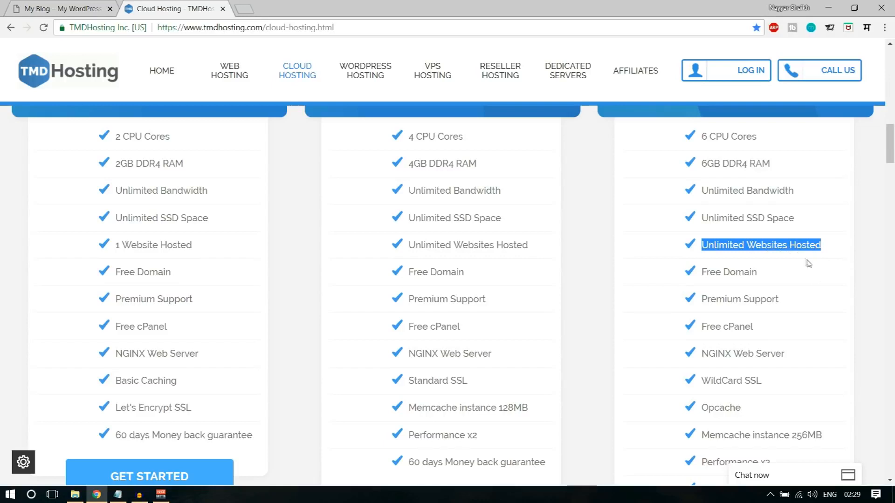
scroll(808, 266, "down", 1)
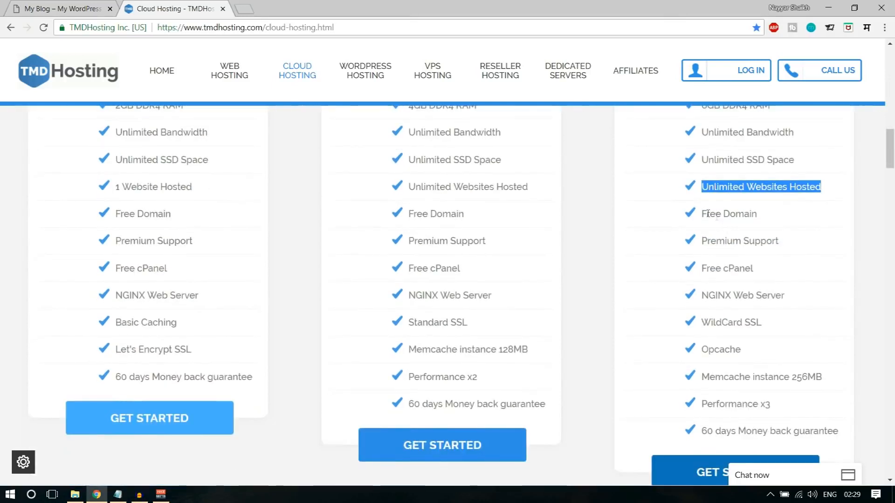
left_click_drag(702, 214, 770, 219)
scroll(778, 280, "up", 5)
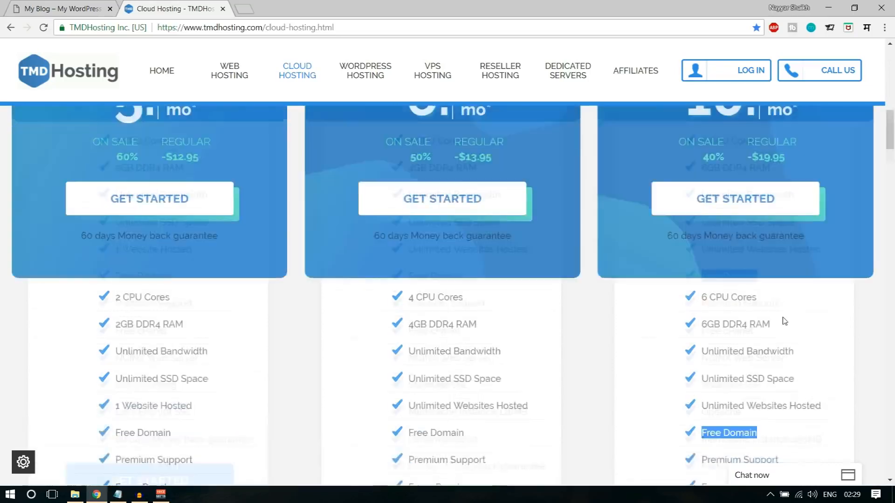
scroll(330, 218, "up", 5)
scroll(635, 331, "down", 10)
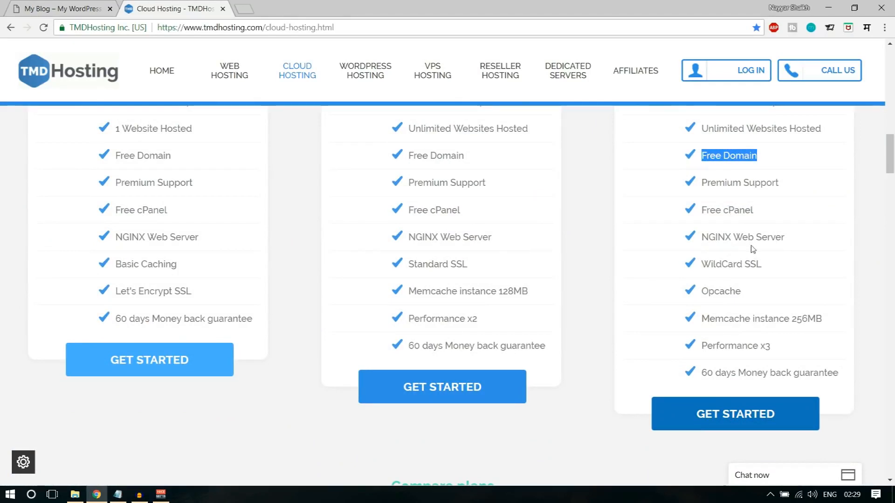
left_click_drag(774, 268, 747, 264)
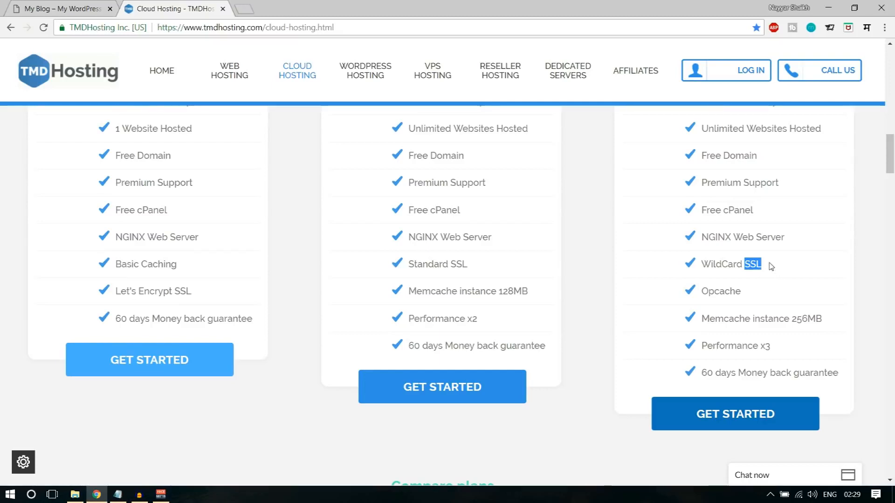
left_click(65, 5)
left_click(173, 6)
- Load bloggdude.com in a new tab and check its Not secure connection details
left_click(243, 7)
type("b")
key("Return")
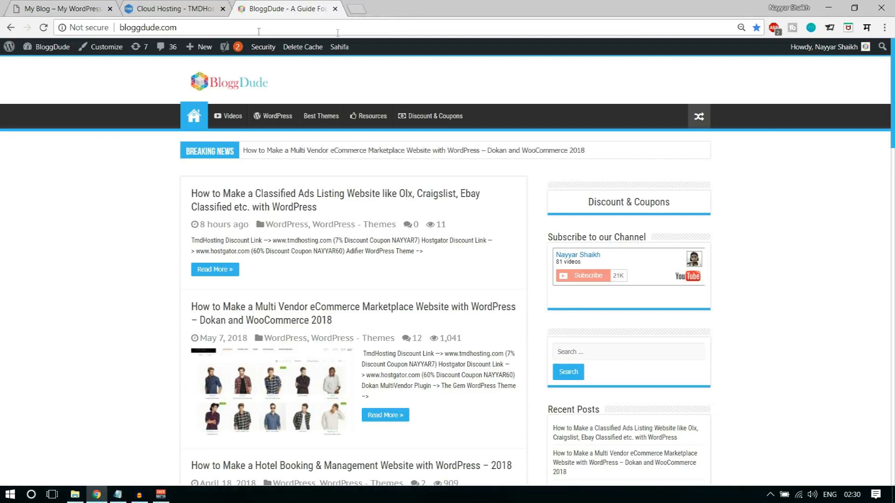
left_click(84, 30)
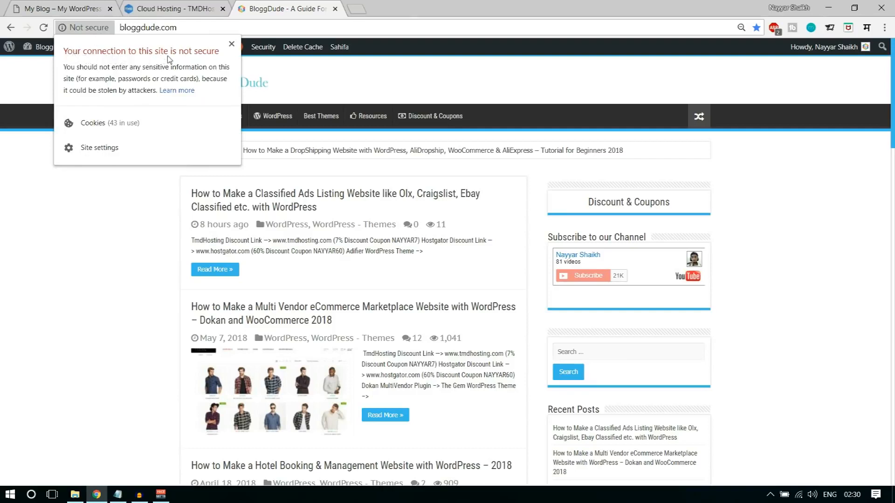
left_click(231, 44)
- Back on the TMDHosting tab, view its secure connection details
left_click(182, 7)
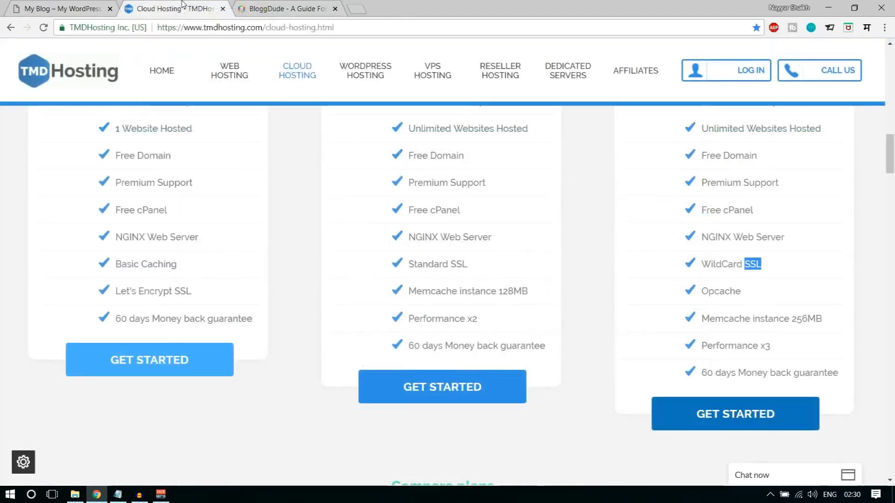
left_click(68, 27)
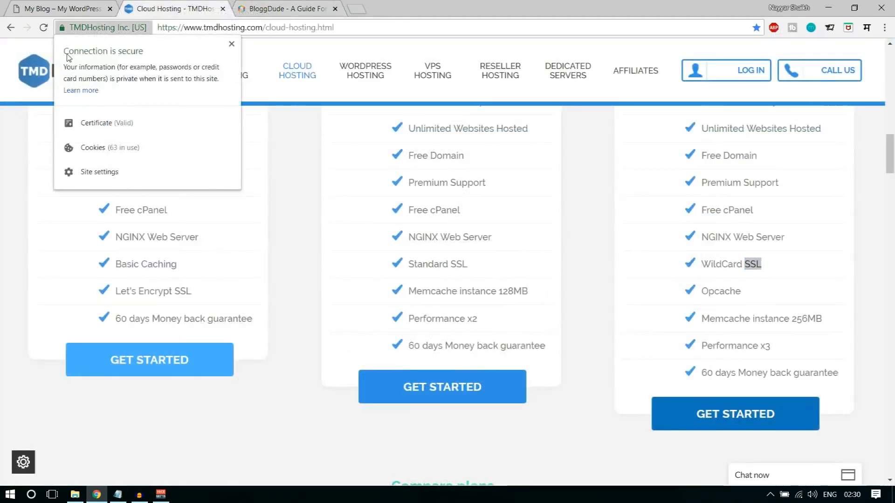
left_click(232, 44)
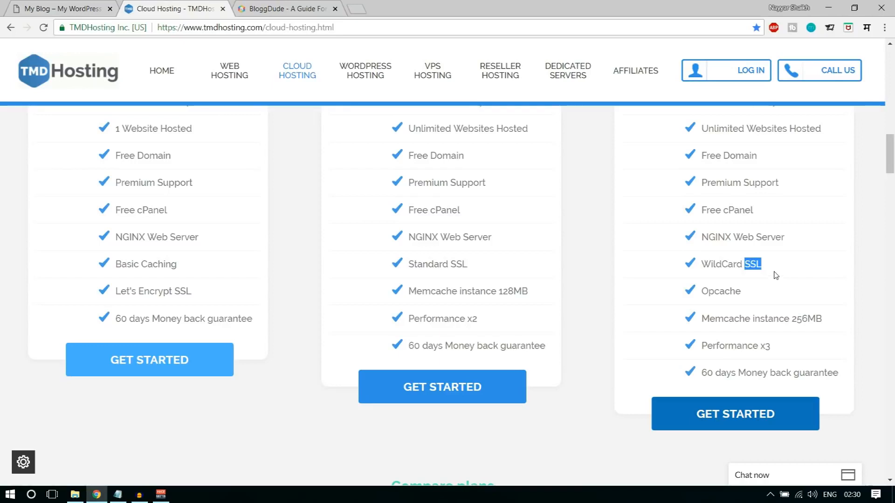
left_click_drag(765, 266, 705, 266)
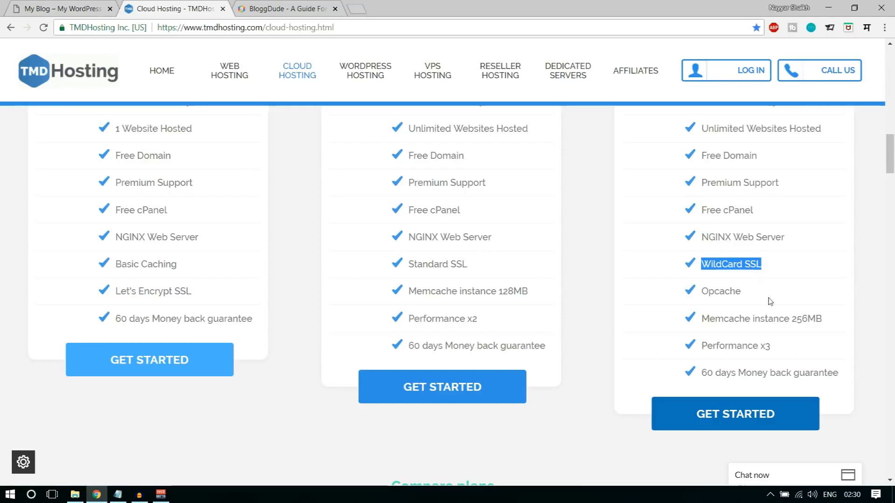
triple_click(753, 296)
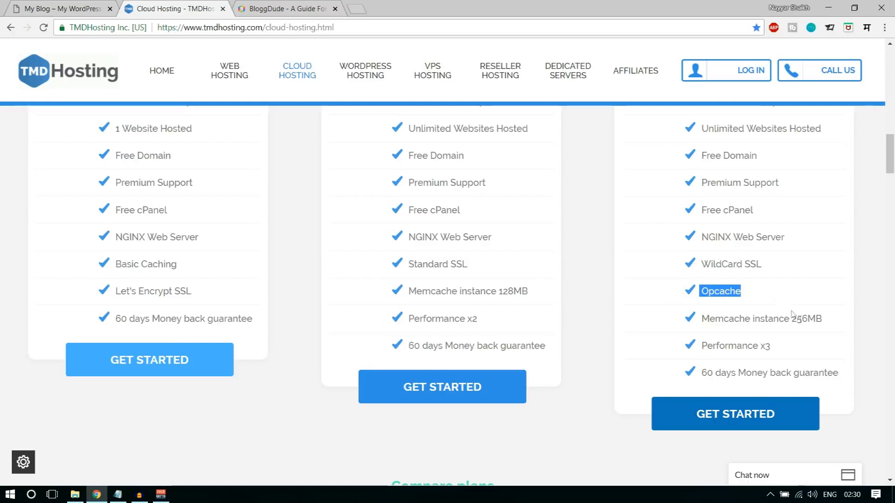
left_click_drag(700, 319, 839, 326)
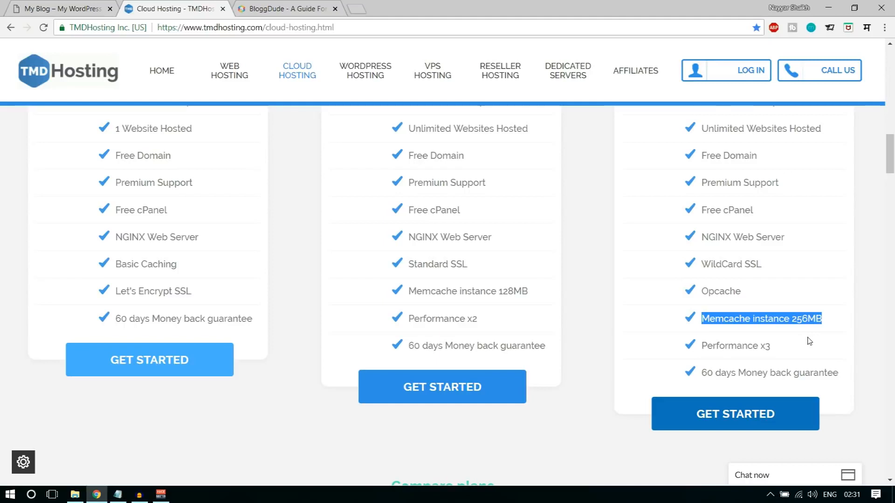
left_click_drag(701, 346, 776, 348)
scroll(778, 354, "up", 9)
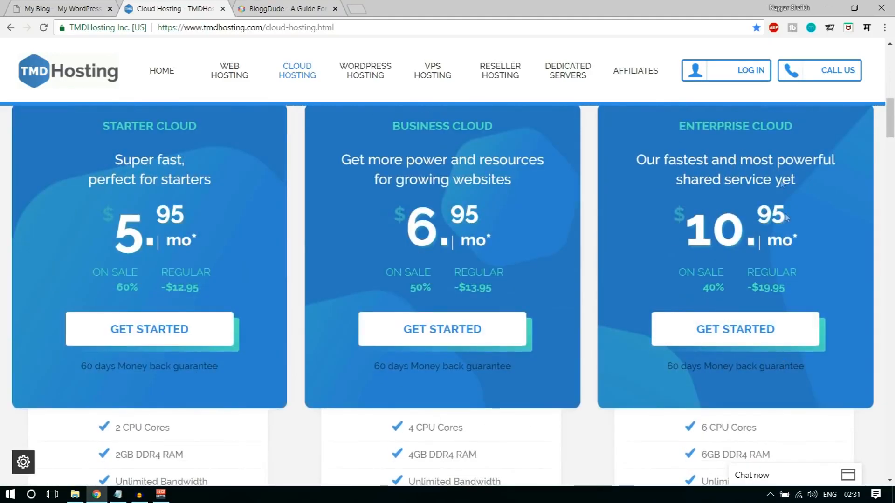
scroll(568, 261, "down", 5)
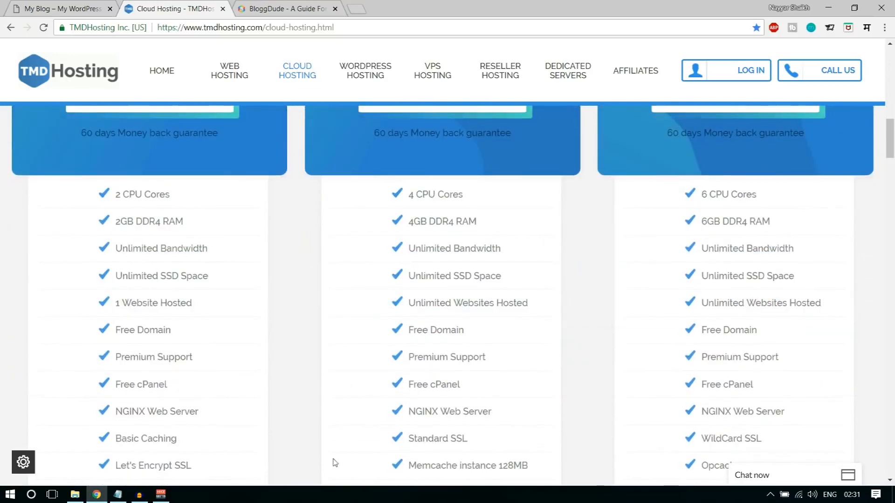
scroll(465, 419, "down", 5)
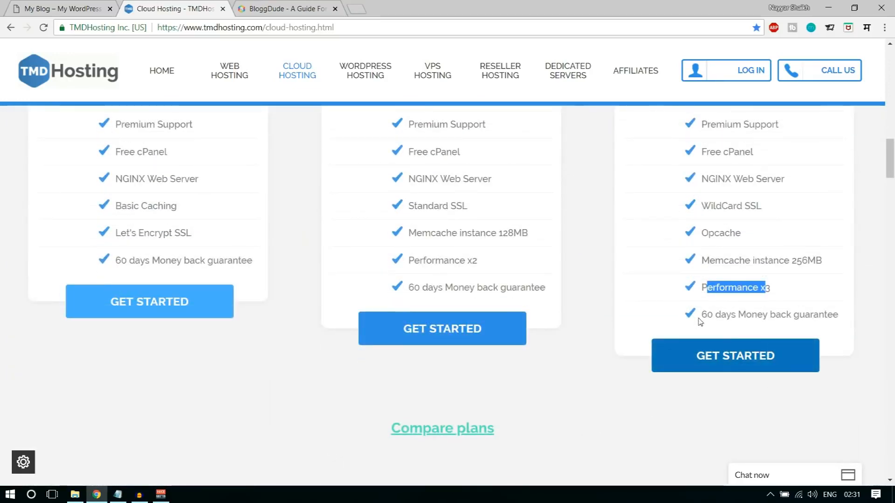
scroll(876, 387, "up", 9)
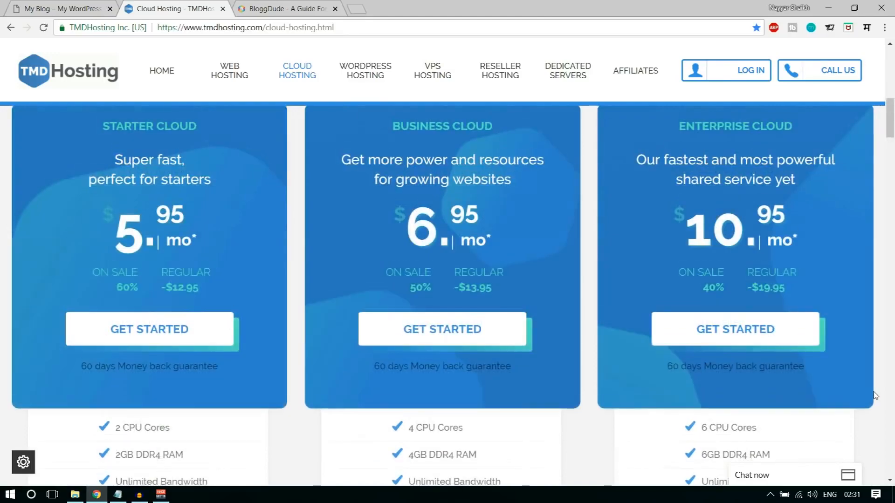
scroll(838, 377, "up", 1)
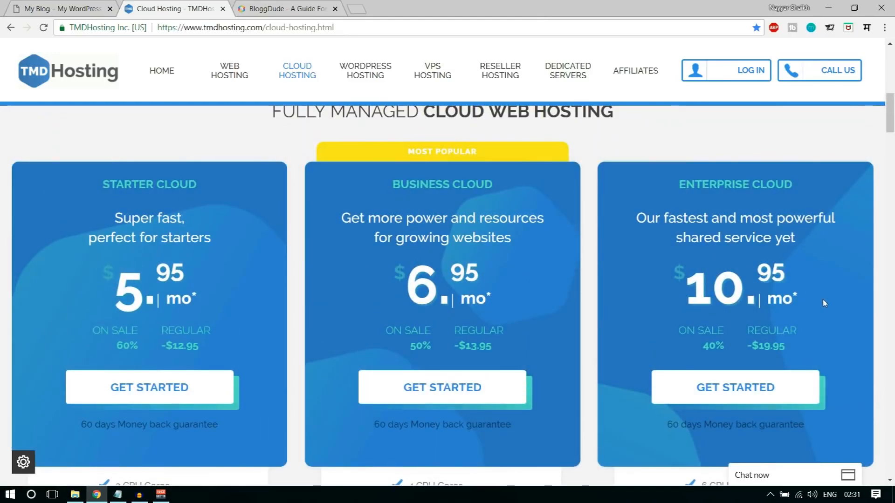
scroll(822, 303, "down", 5)
scroll(227, 346, "up", 5)
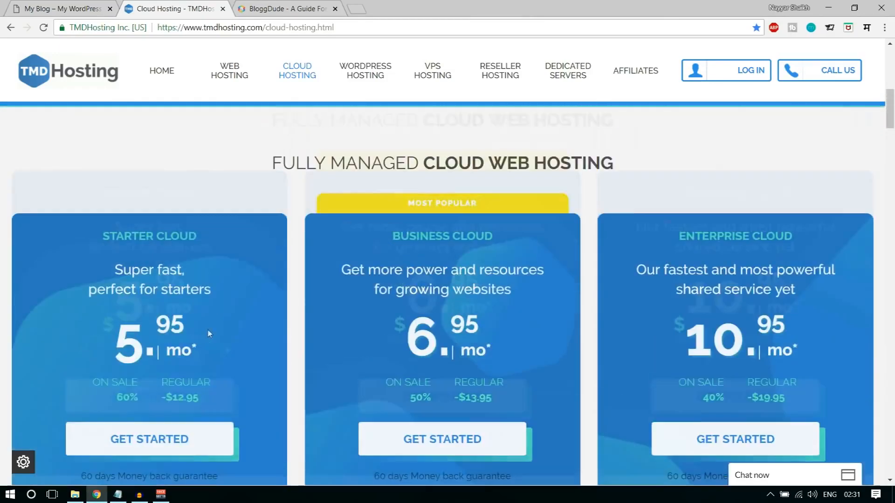
scroll(108, 239, "down", 5)
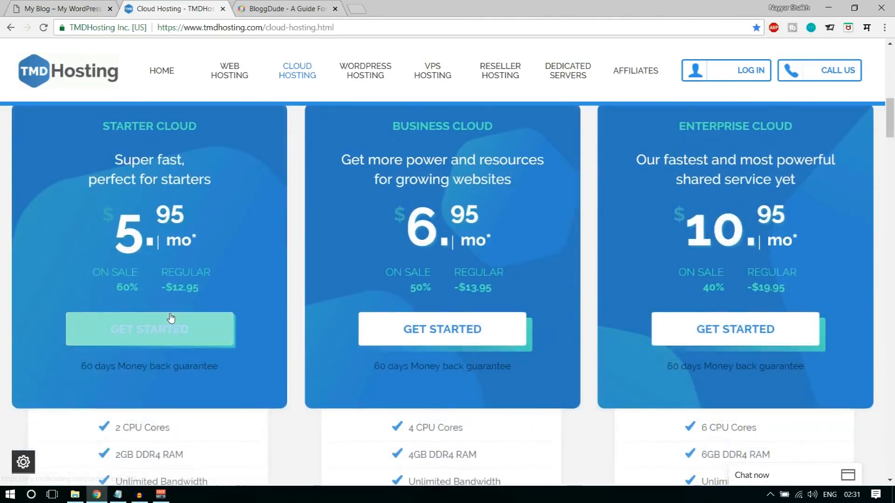
scroll(128, 316, "down", 1)
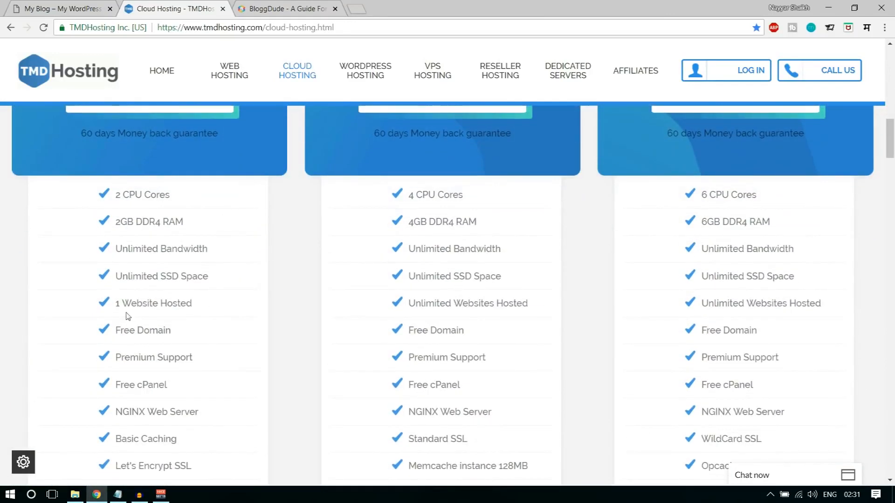
left_click_drag(116, 304, 190, 303)
left_click(212, 307)
scroll(240, 345, "up", 4)
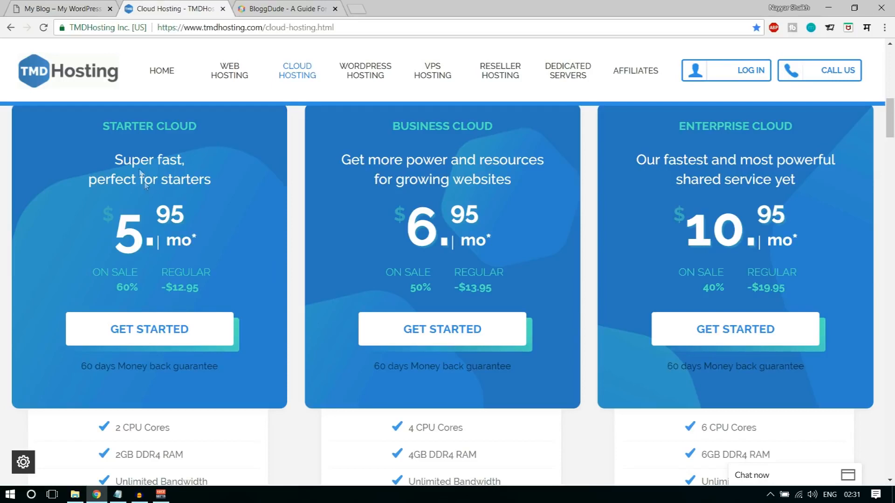
scroll(192, 211, "up", 3)
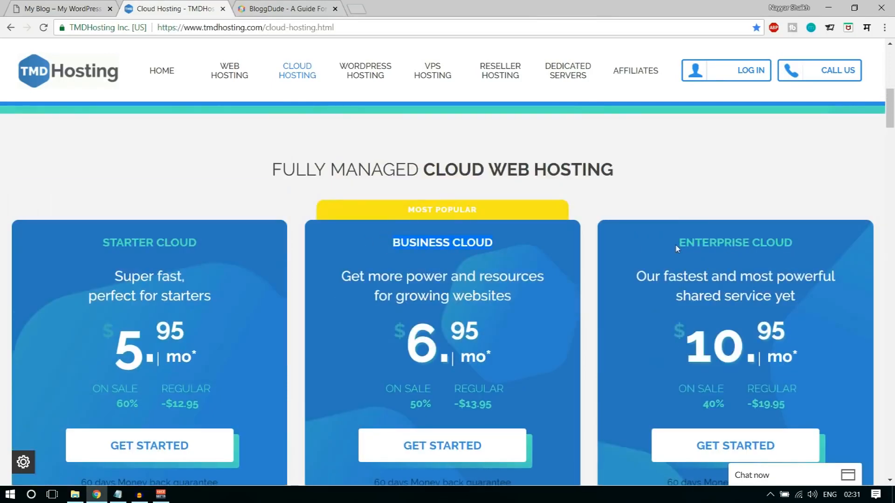
left_click_drag(678, 249, 797, 248)
scroll(804, 253, "down", 1)
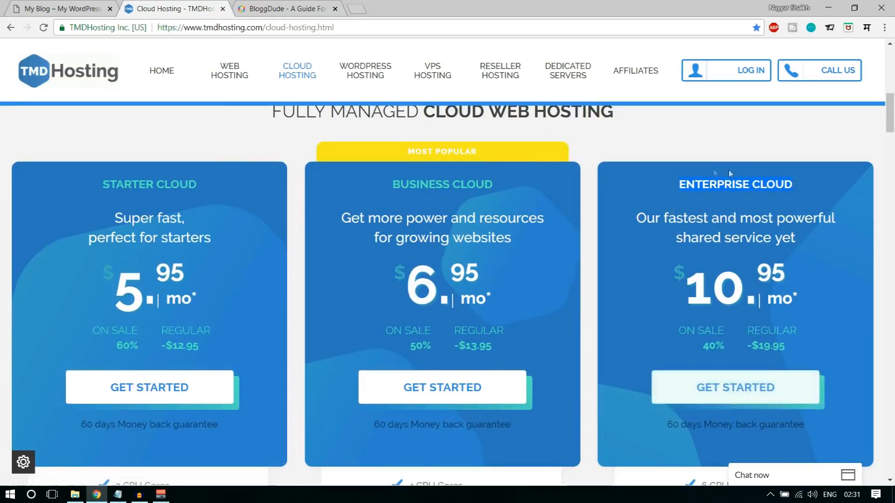
- Order Enterprise Cloud and submit a new domain name with the free .com extension
left_click(751, 395)
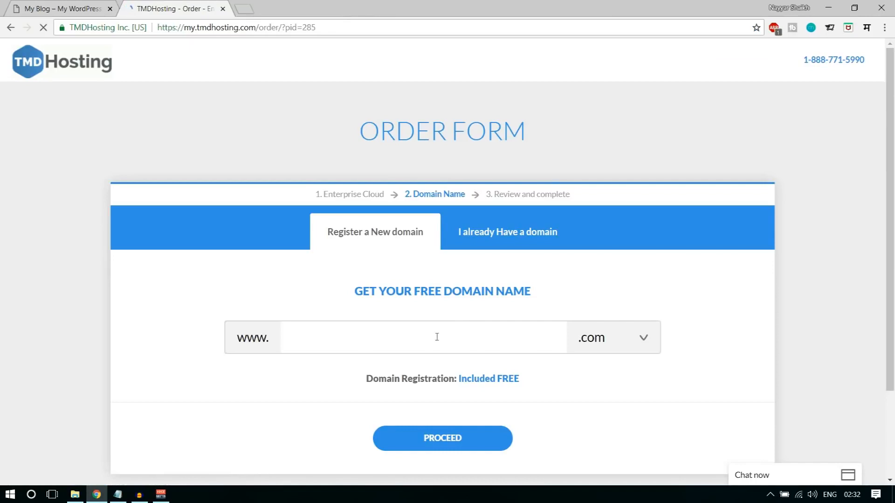
left_click(392, 337)
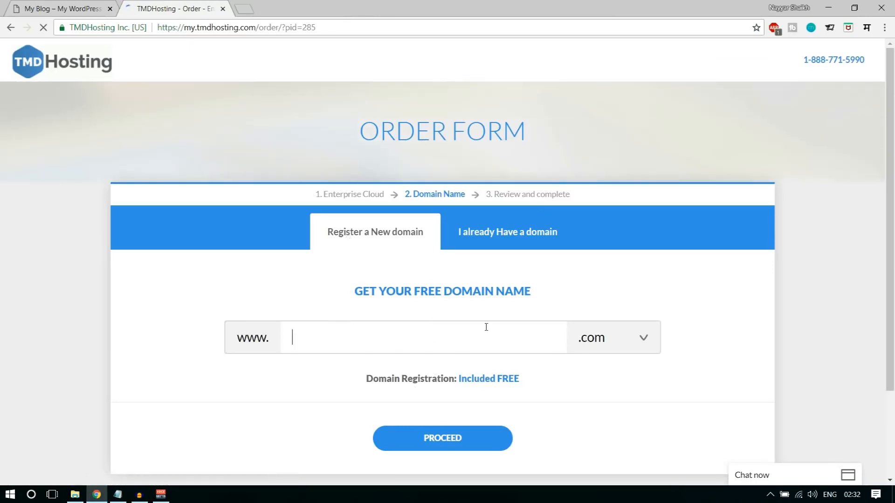
type("nayyars")
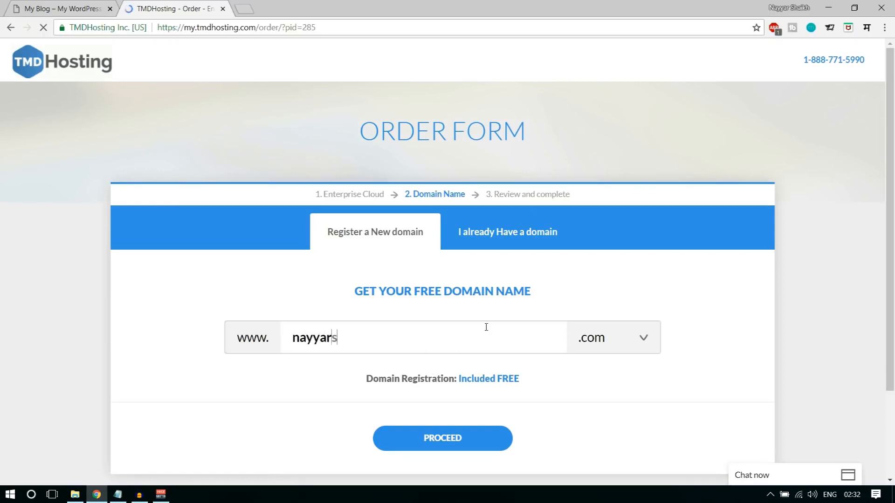
type("haikh1")
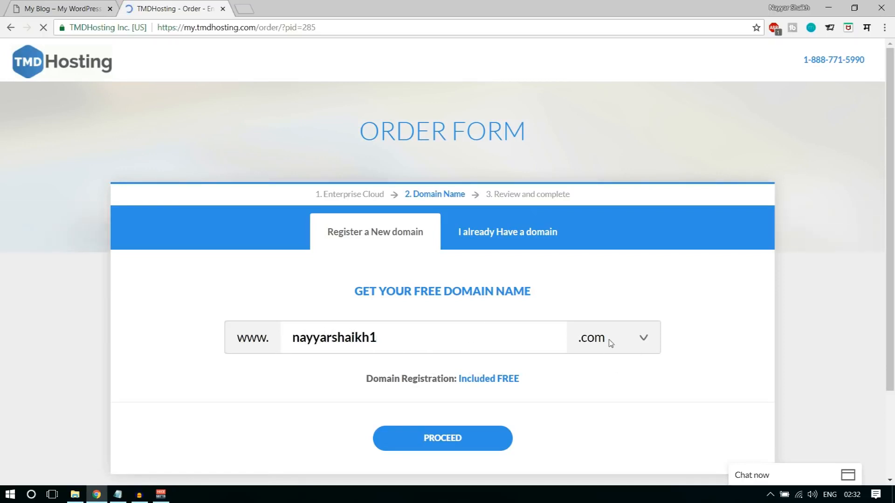
left_click_drag(381, 336, 281, 339)
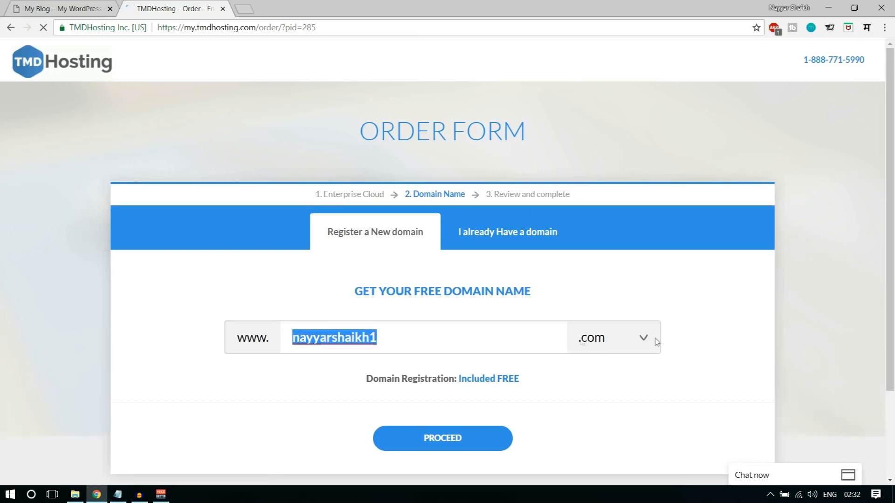
left_click(617, 342)
scroll(630, 236, "down", 4)
scroll(630, 238, "up", 4)
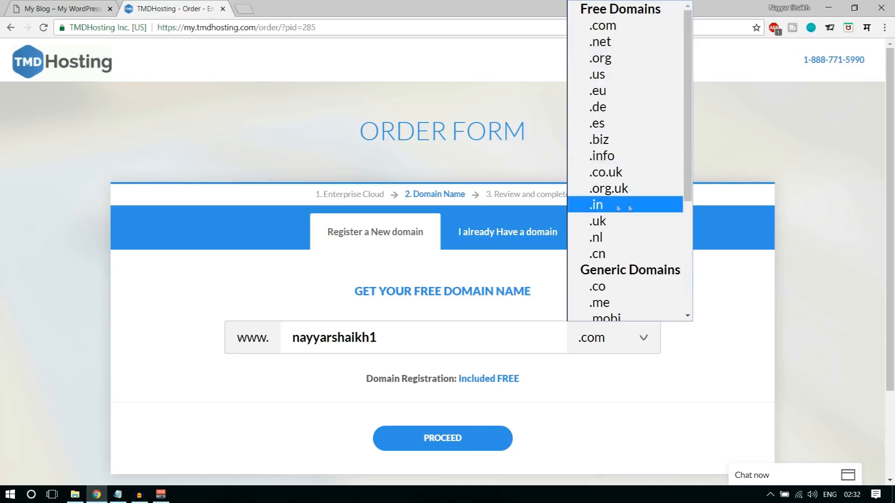
left_click(749, 335)
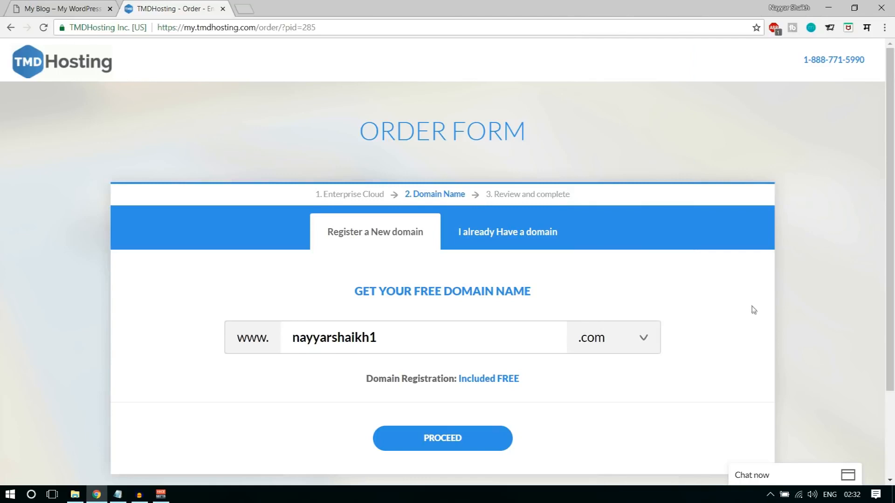
scroll(753, 308, "down", 1)
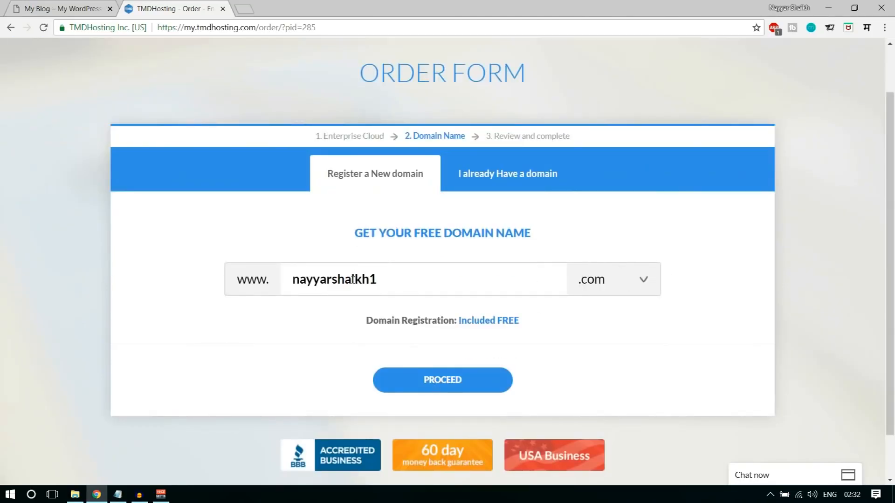
left_click_drag(297, 278, 371, 280)
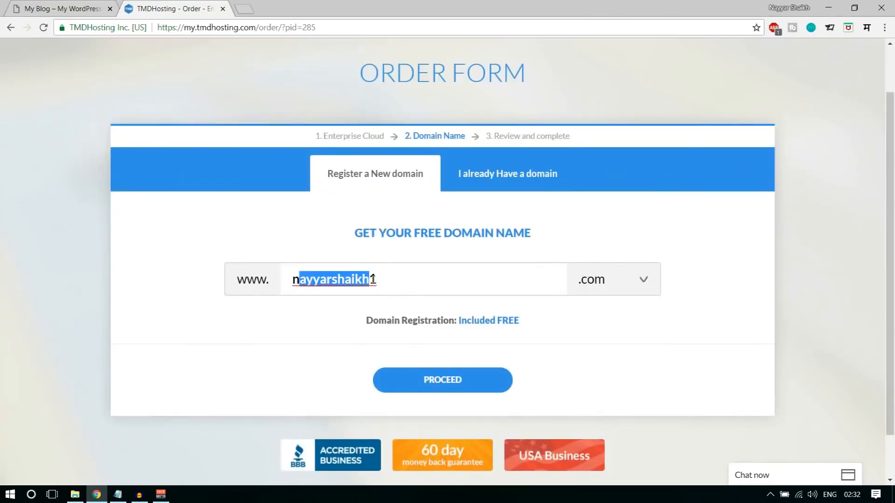
left_click(443, 385)
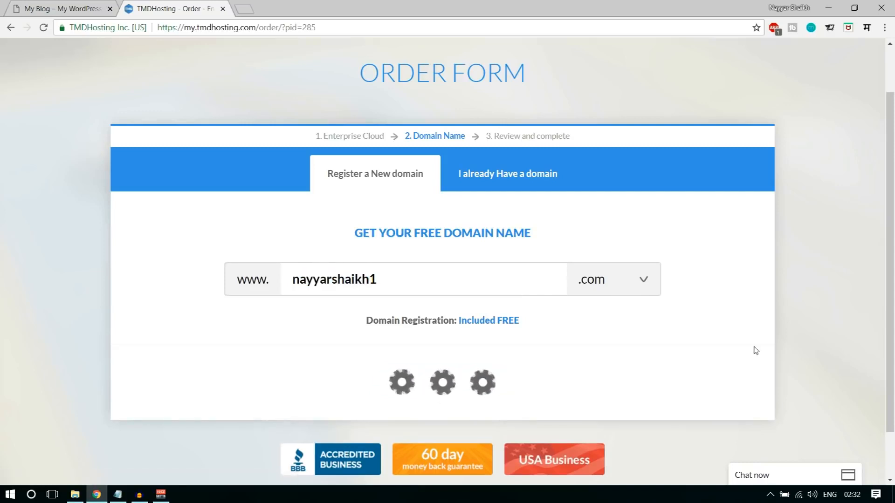
scroll(683, 359, "down", 5)
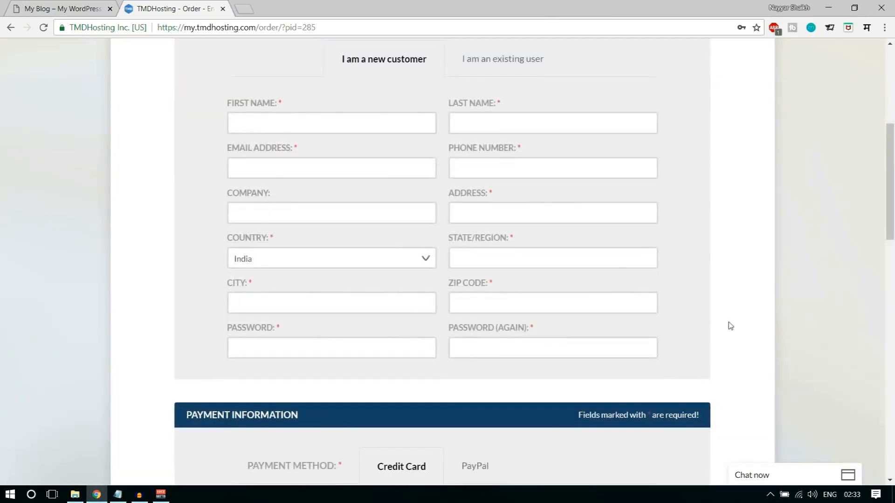
scroll(730, 326, "up", 2)
scroll(729, 326, "down", 1)
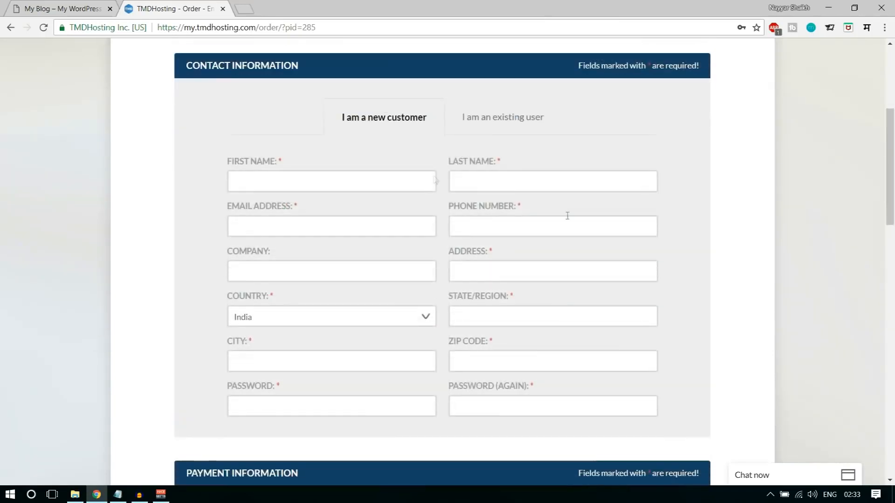
left_click(365, 181)
left_click(408, 173)
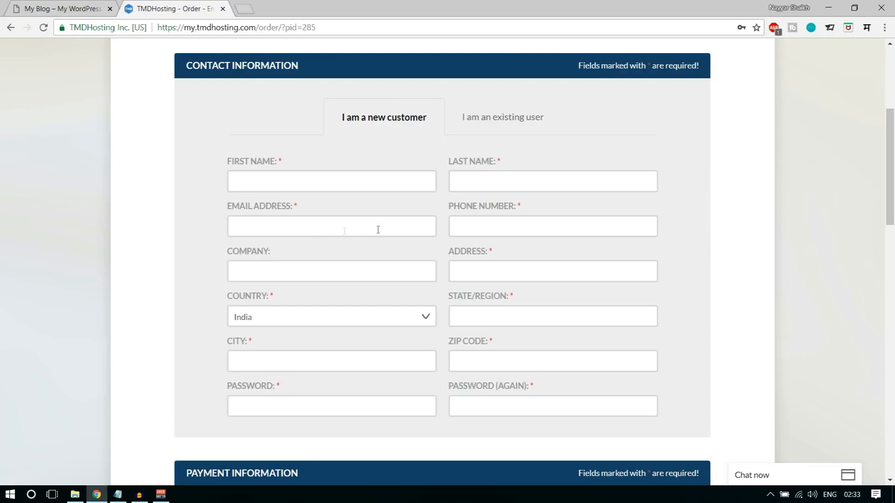
scroll(735, 246, "down", 1)
scroll(741, 247, "down", 5)
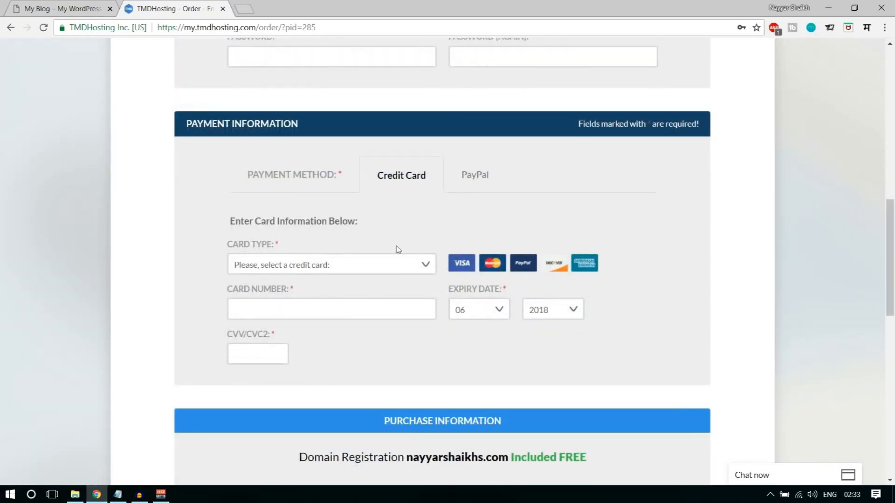
left_click(325, 269)
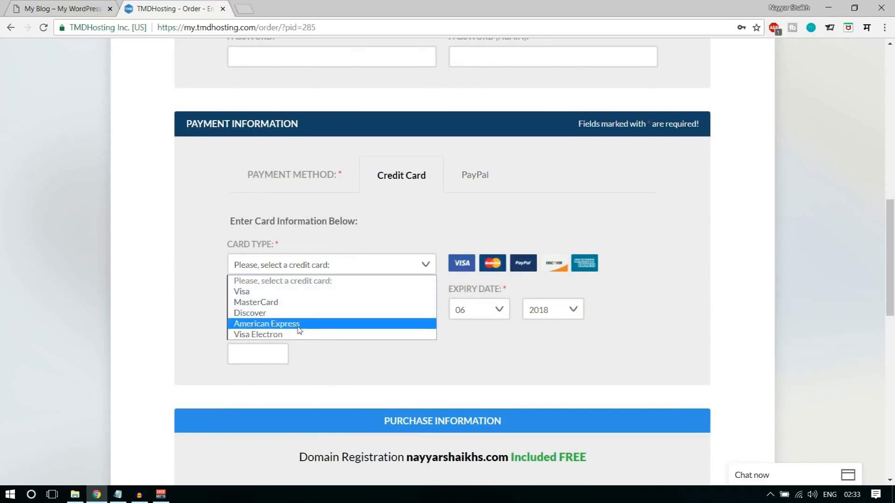
left_click(408, 220)
left_click(468, 175)
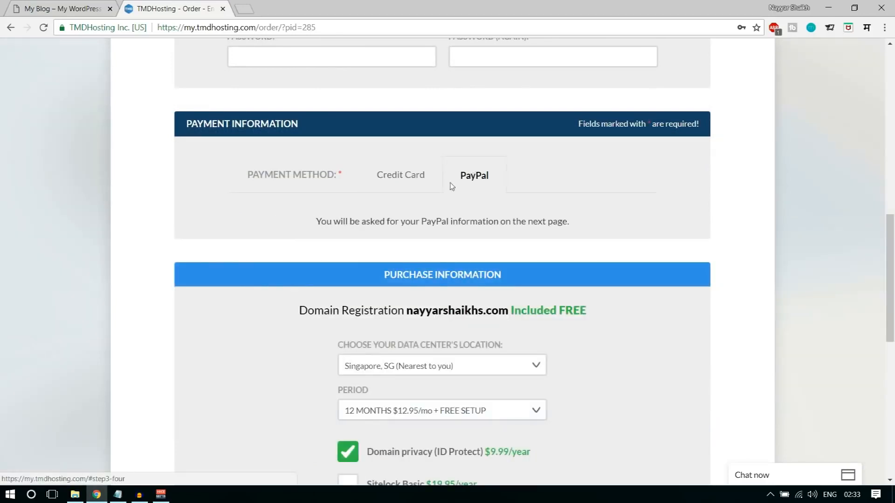
left_click(414, 182)
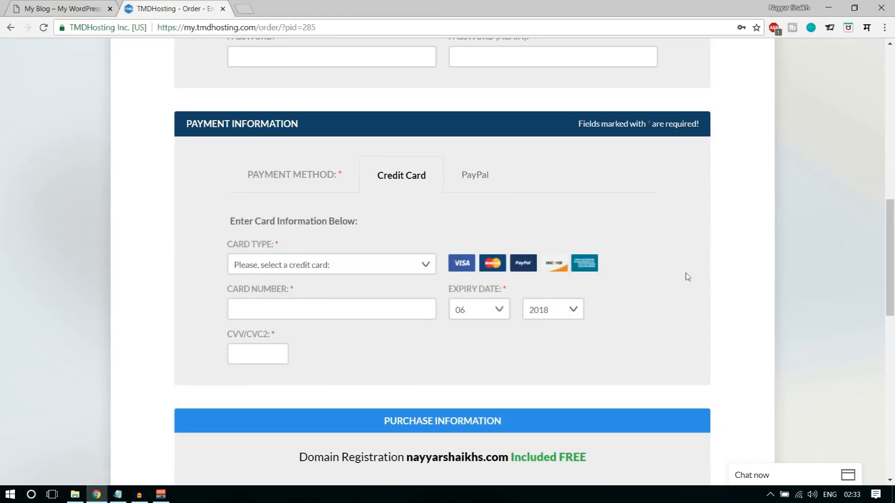
scroll(745, 286, "down", 3)
scroll(748, 286, "down", 3)
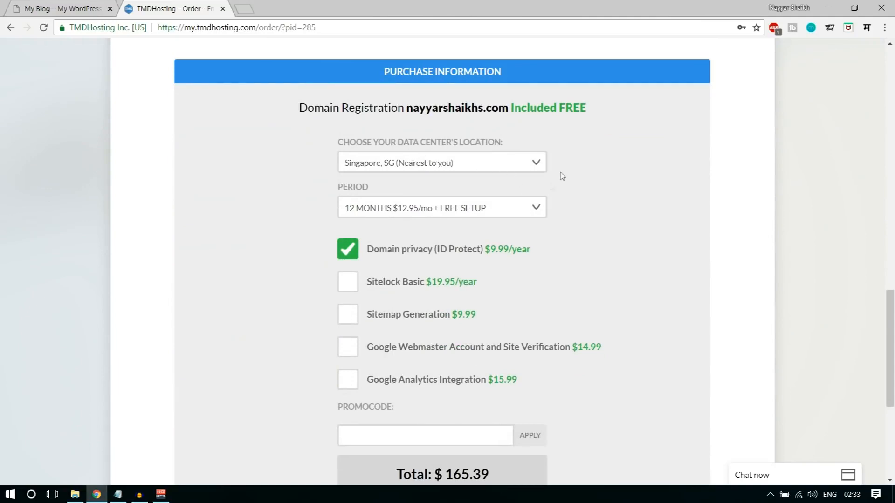
left_click(486, 168)
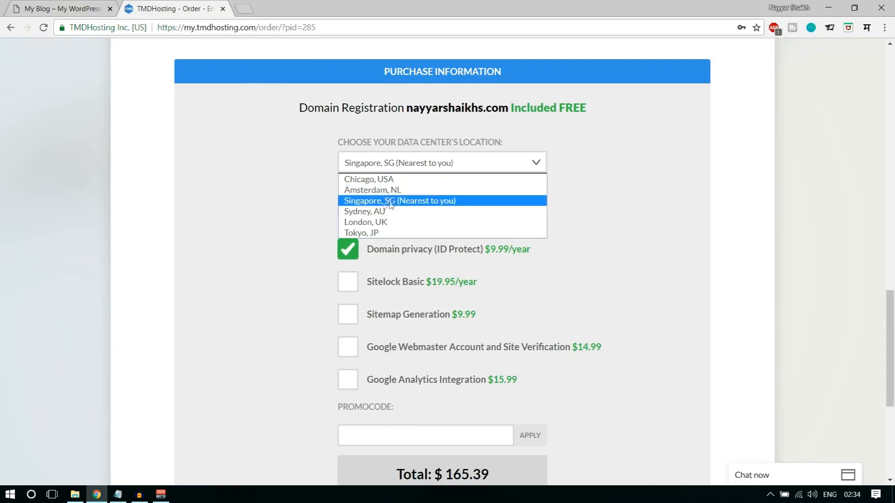
left_click(413, 206)
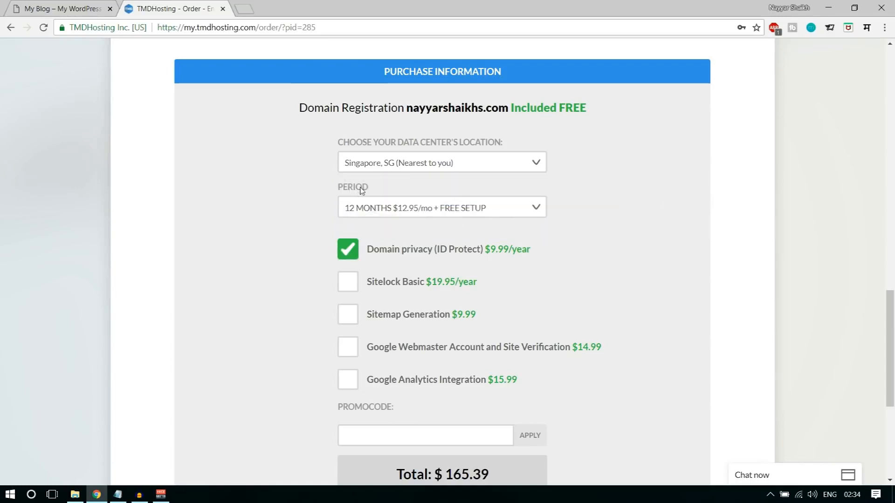
left_click(405, 208)
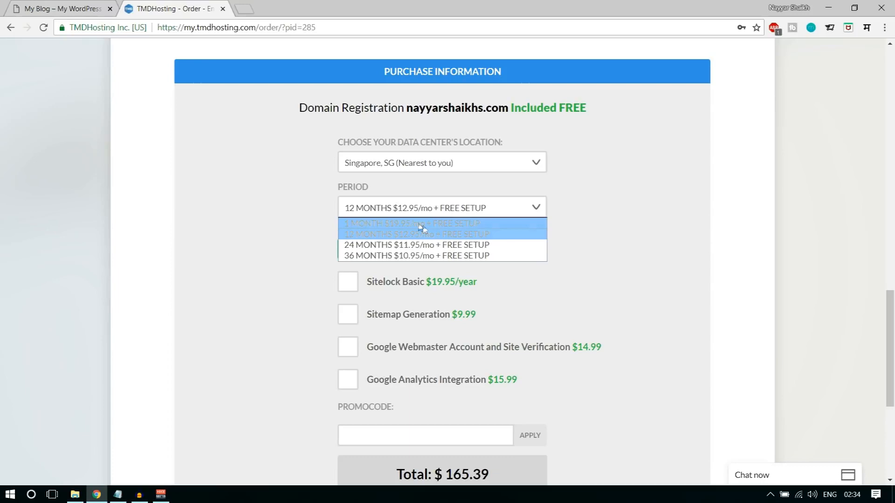
left_click(389, 235)
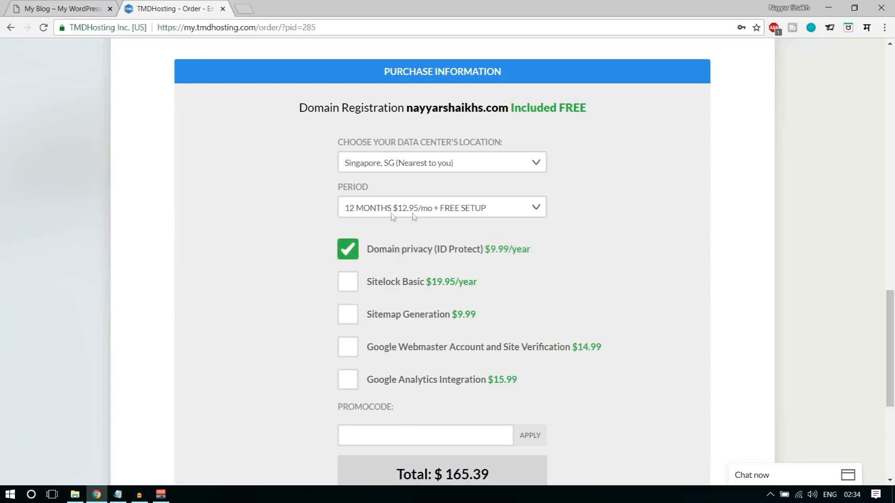
scroll(679, 281, "down", 5)
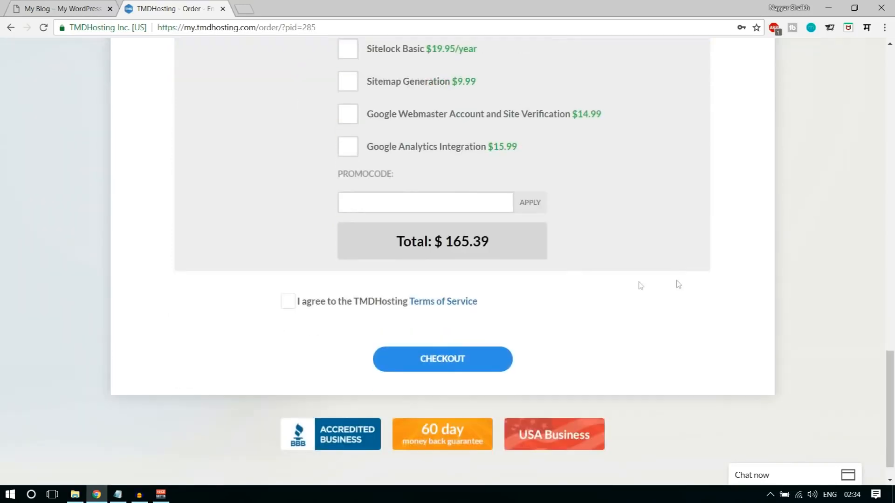
- Apply the 7% promo code to reach $154.51 and accept the Terms of Service
left_click(405, 201)
type("NAYYAR7")
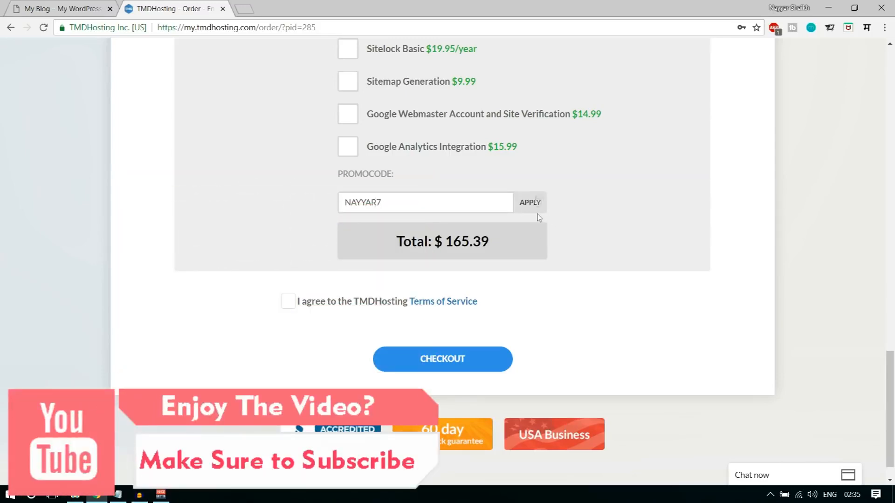
left_click(528, 202)
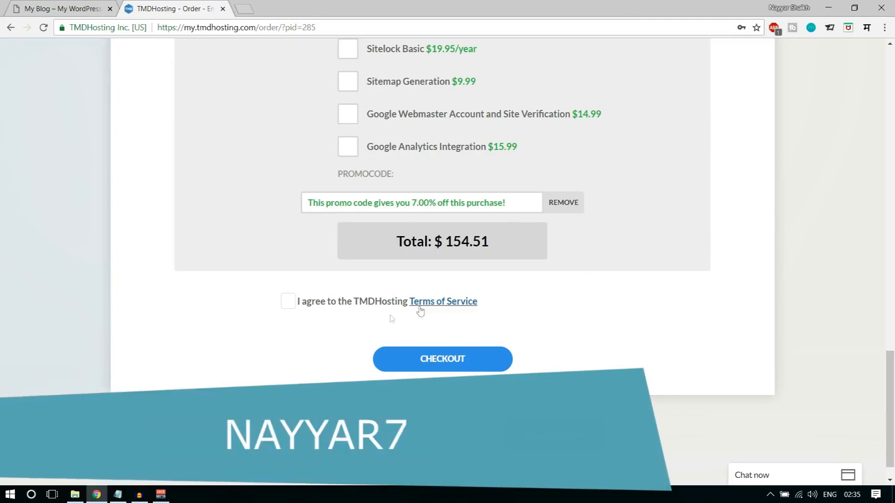
left_click(288, 301)
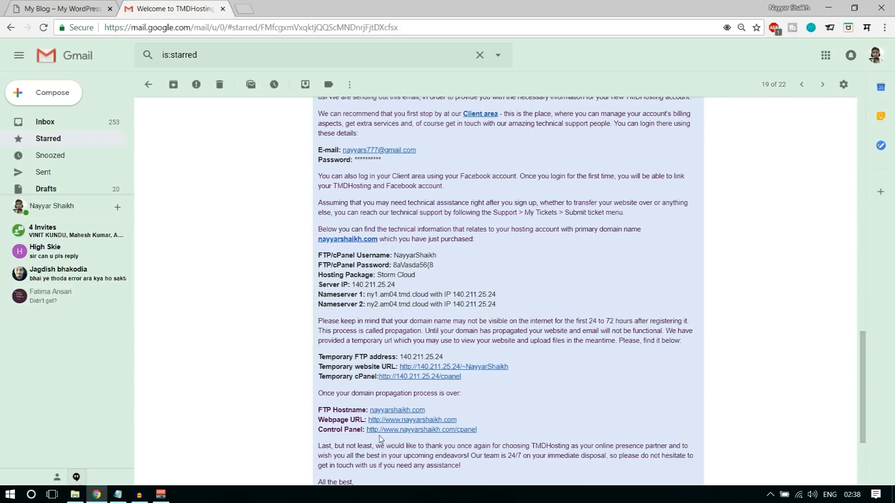
- Open the email's Control Panel link in a new cPanel tab, then return to Gmail
right_click(407, 429)
left_click(447, 339)
left_click(280, 6)
left_click(182, 7)
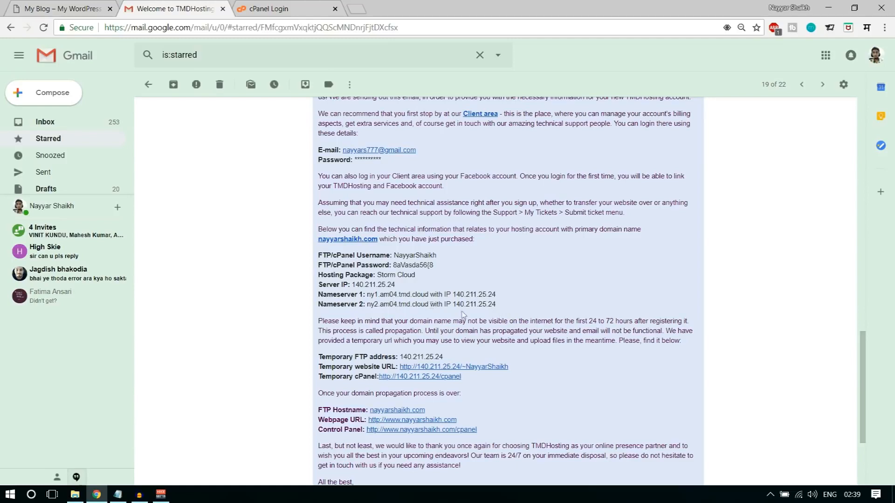
- Log in to cPanel with the saved credentials and scroll to the Softaculous installer
left_click(279, 8)
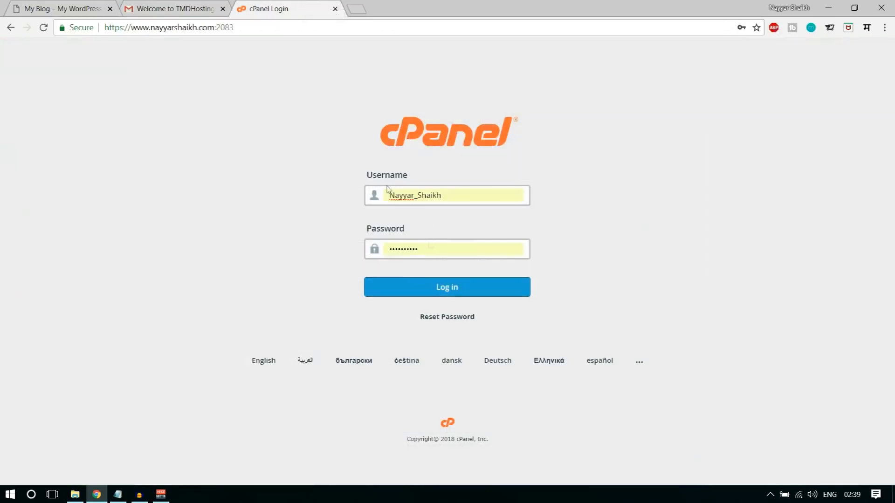
left_click(173, 8)
left_click_drag(440, 259, 398, 264)
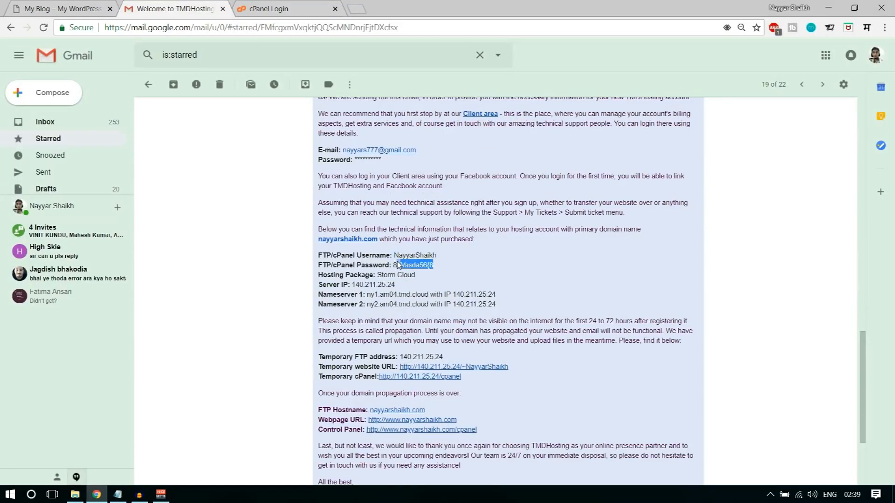
left_click(275, 5)
double_click(465, 194)
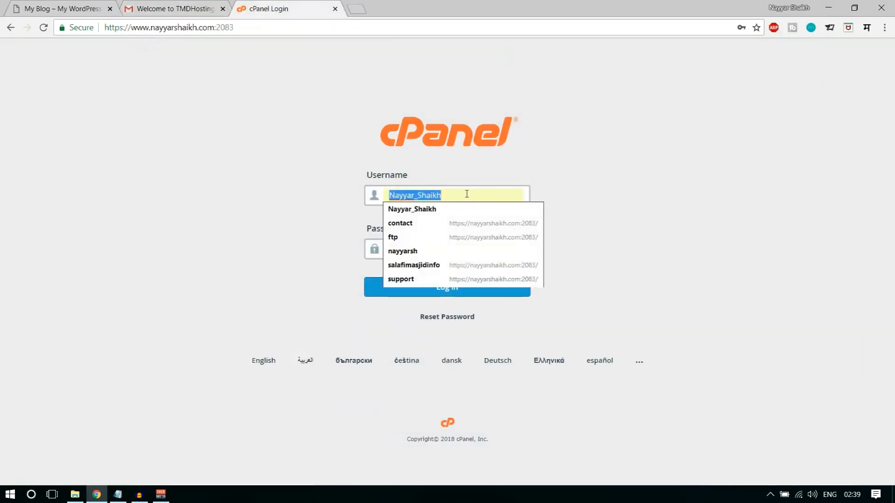
left_click(433, 251)
left_click(432, 297)
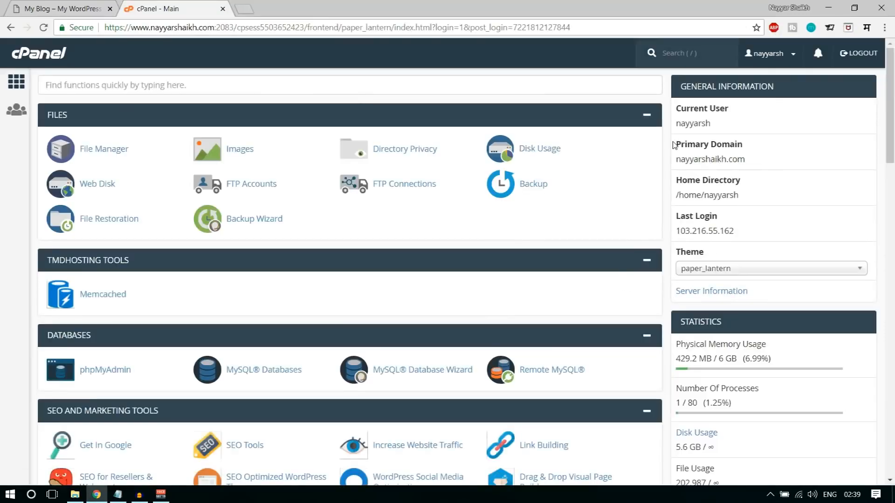
scroll(669, 212, "down", 10)
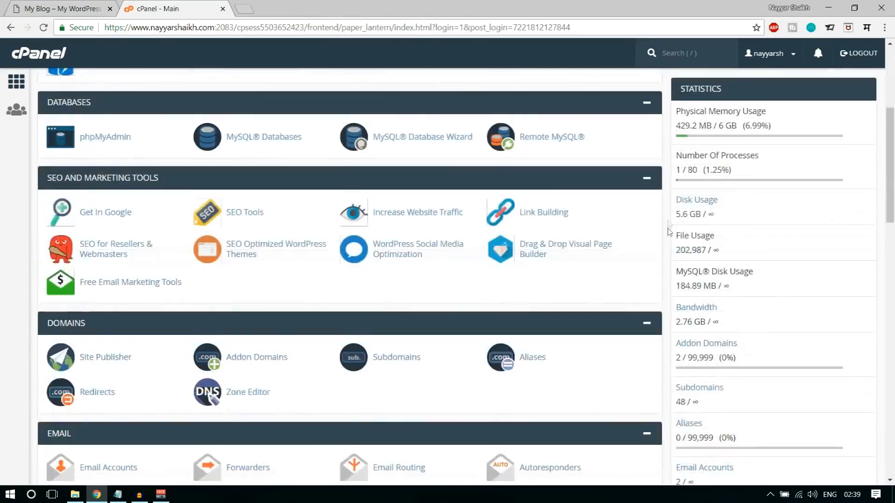
scroll(669, 232, "down", 15)
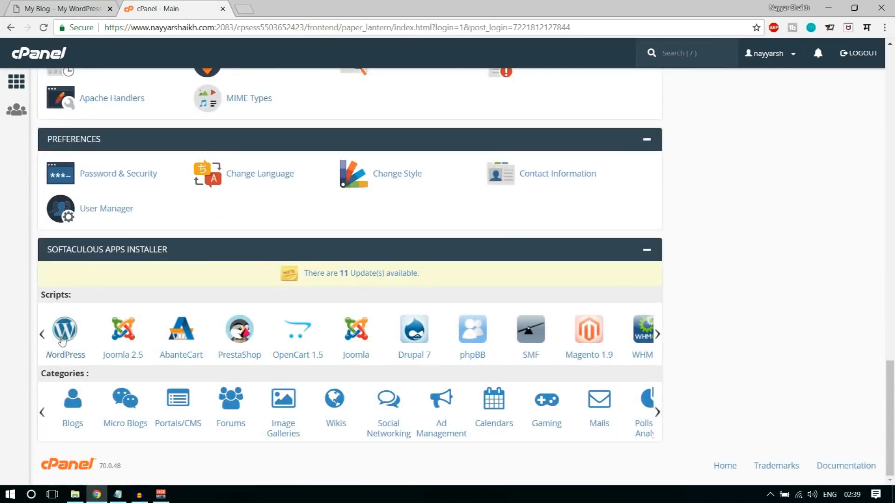
- Start a WordPress install on the adifier2 subdomain with the directory left empty
left_click(75, 333)
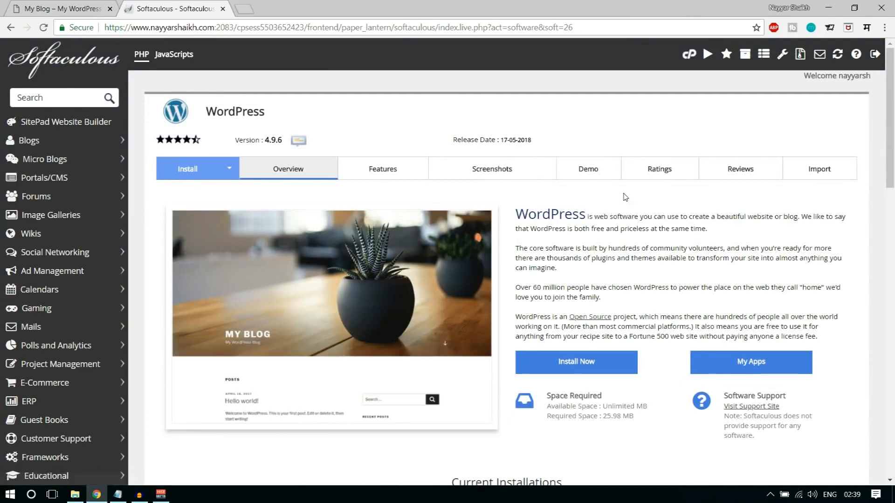
left_click(591, 366)
left_click(566, 291)
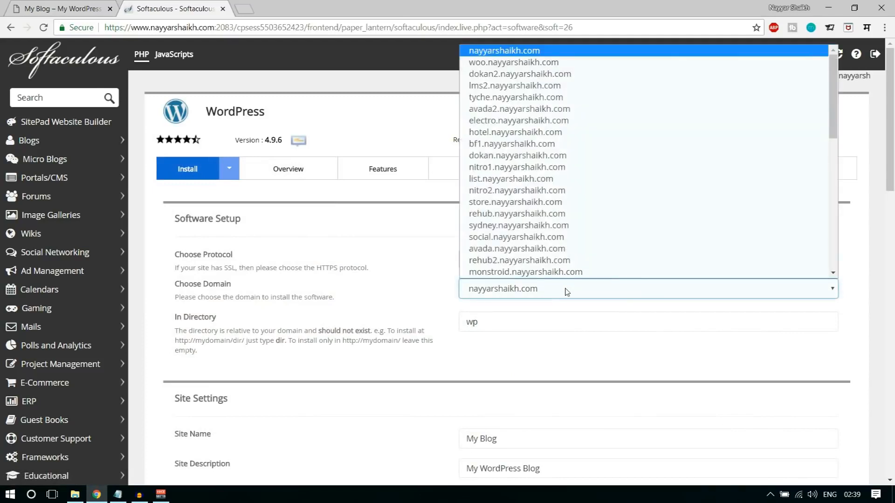
type("adifier2.")
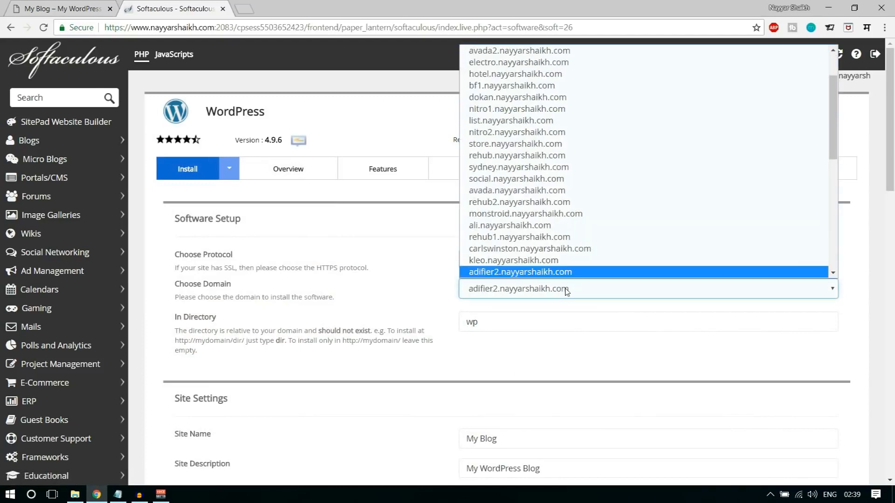
key("Return")
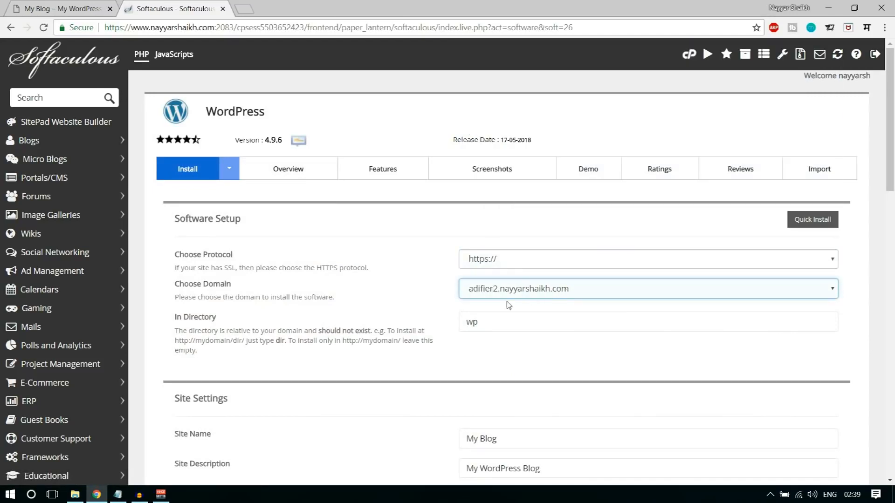
left_click_drag(488, 322, 441, 327)
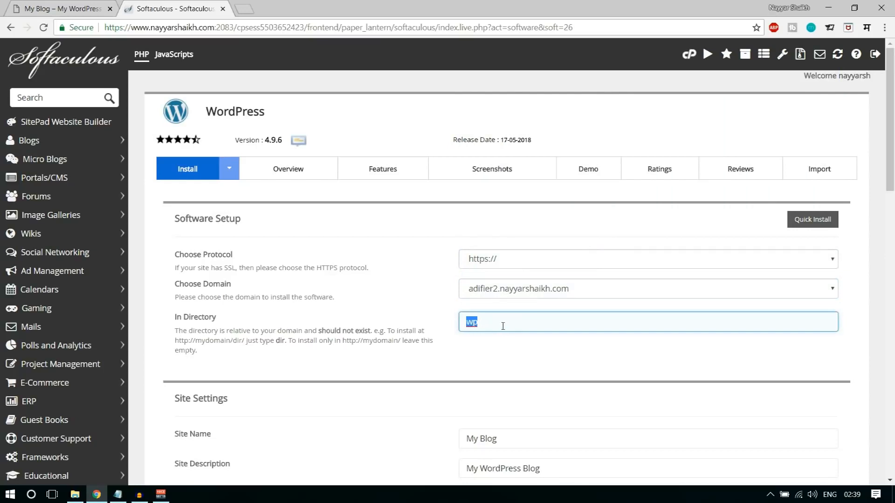
key("BackSpace")
left_click(497, 259)
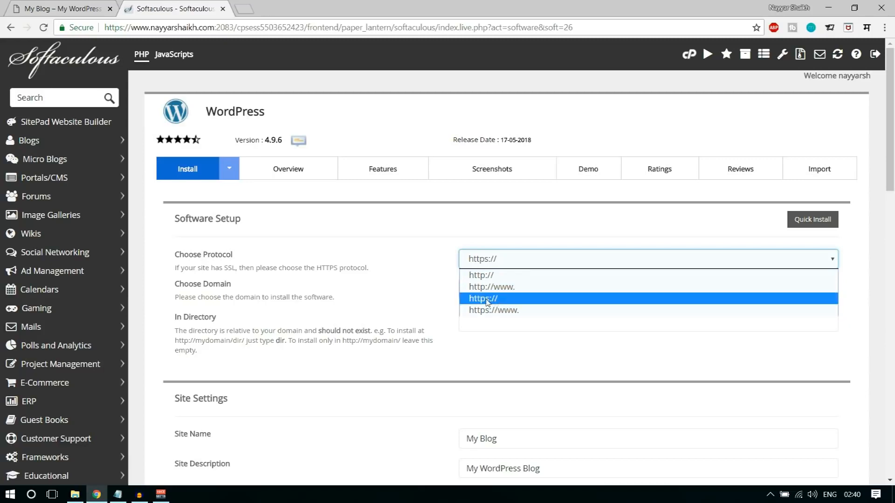
left_click(503, 311)
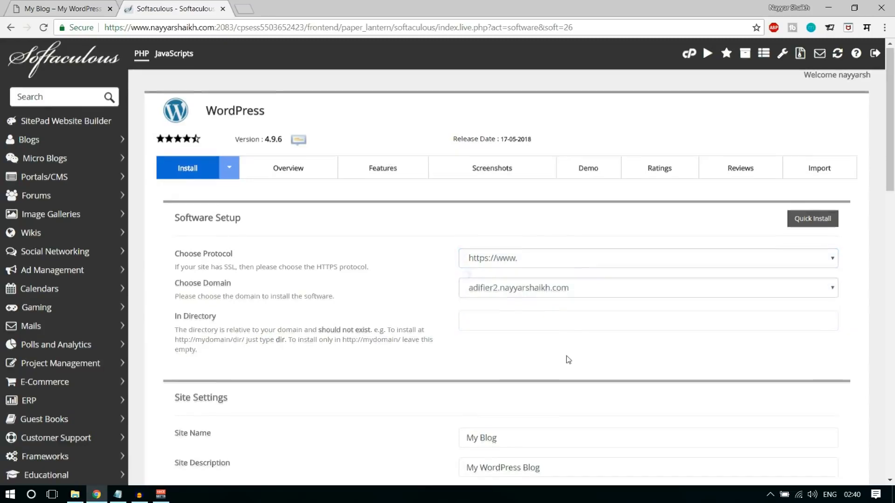
scroll(566, 359, "down", 3)
left_click_drag(498, 264, 457, 264)
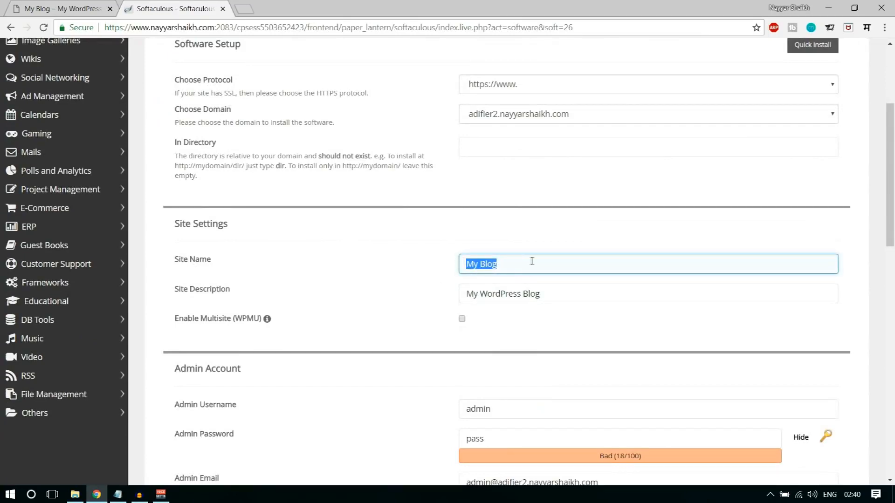
left_click_drag(559, 299, 456, 292)
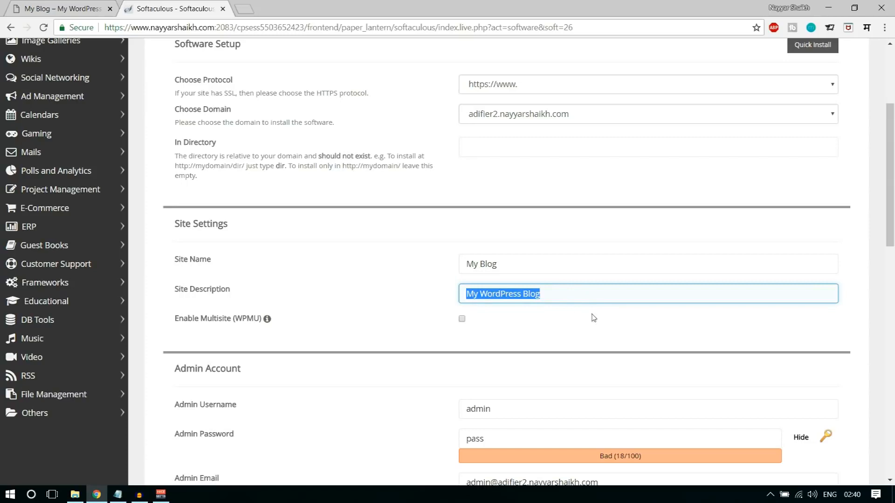
scroll(601, 323, "down", 2)
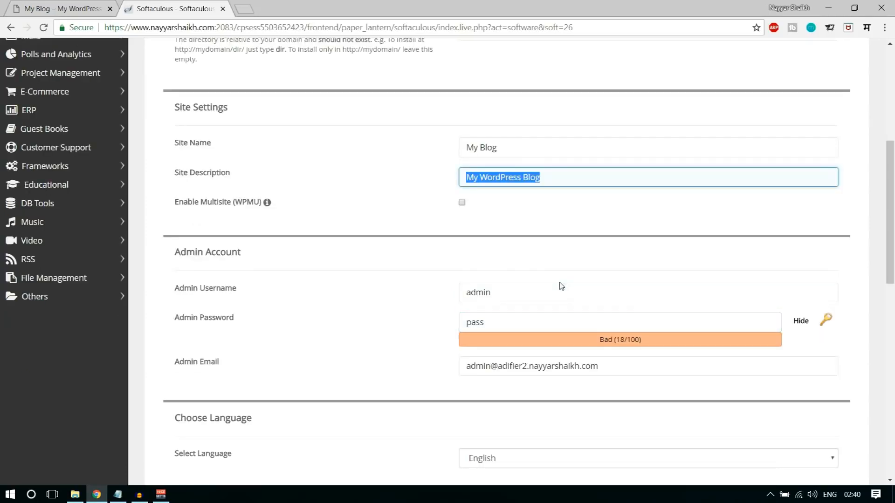
- Replace the default admin username and password with new credentials
left_click_drag(552, 287, 395, 293)
type("nayyar_S")
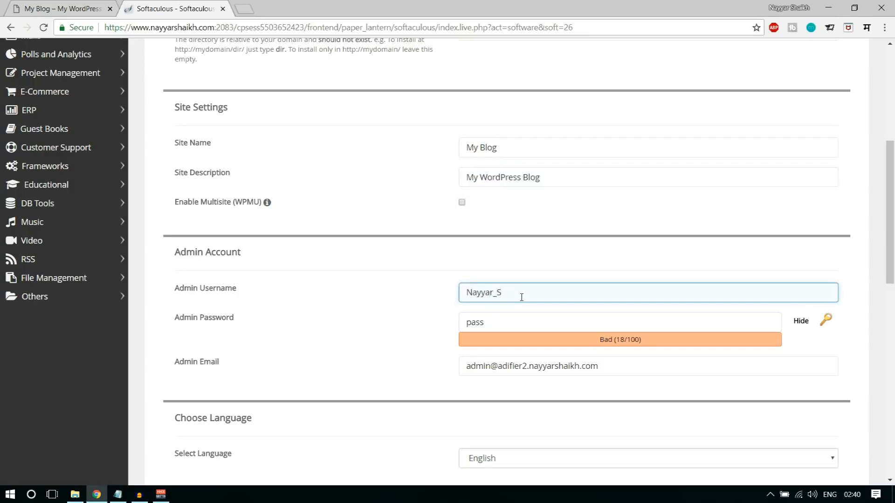
type("haikh")
key("Tab")
type("8")
left_click(800, 325)
left_click(653, 324)
key("ctrl+a")
type("••••")
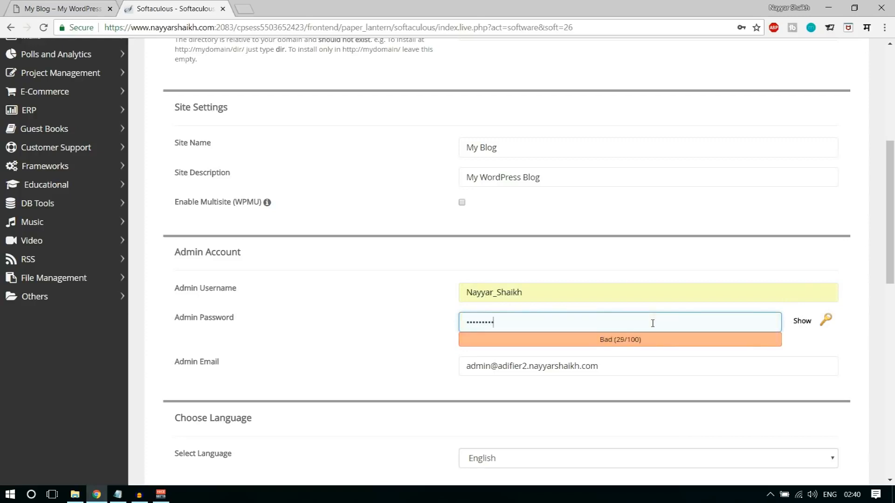
- Set the admin e-mail to the saved address and scroll to Install
left_click(637, 369)
scroll(652, 380, "down", 2)
key("ctrl+a")
type("re")
left_click(512, 261)
scroll(566, 318, "down", 12)
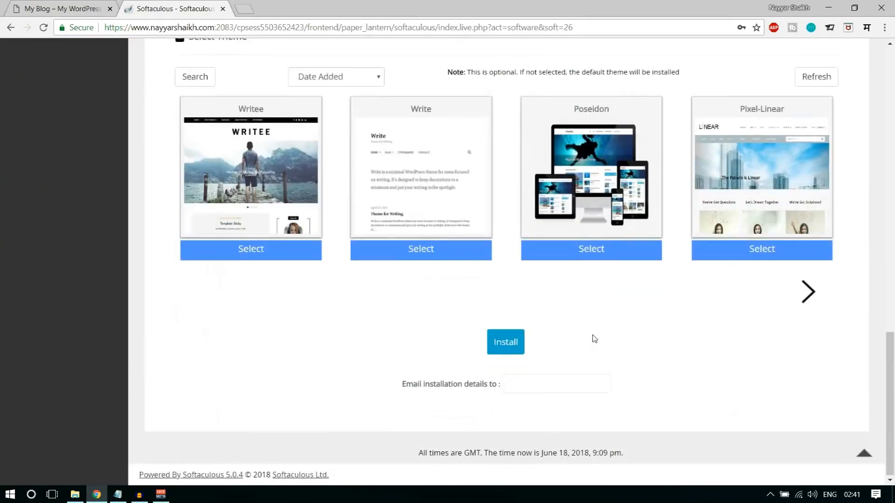
- Install WordPress, open its admin URL in a new tab, and dismiss the privacy notice
left_click(511, 350)
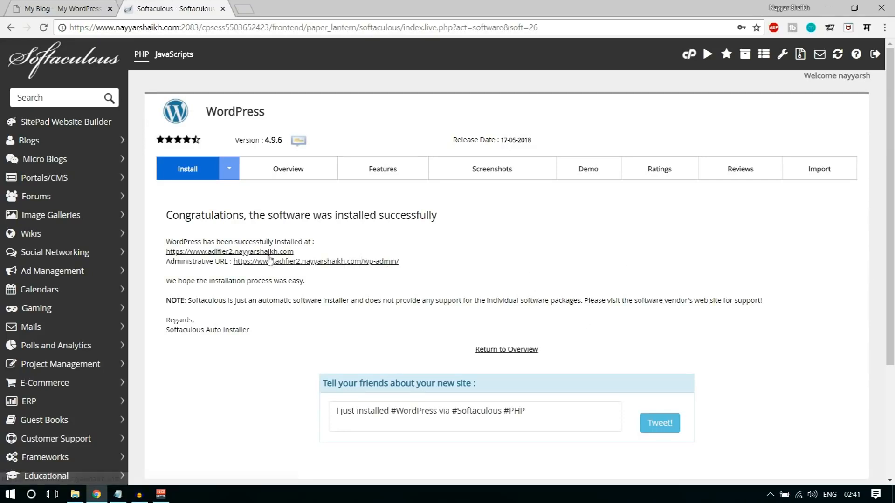
left_click(344, 262)
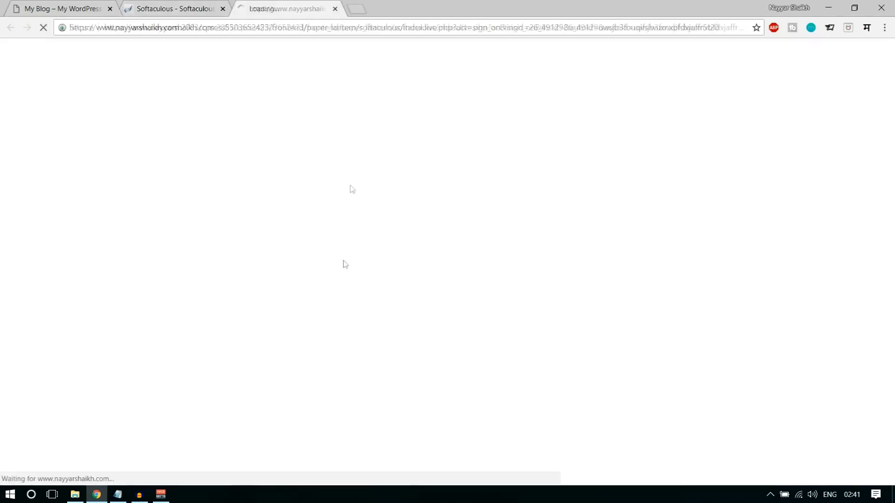
left_click(222, 9)
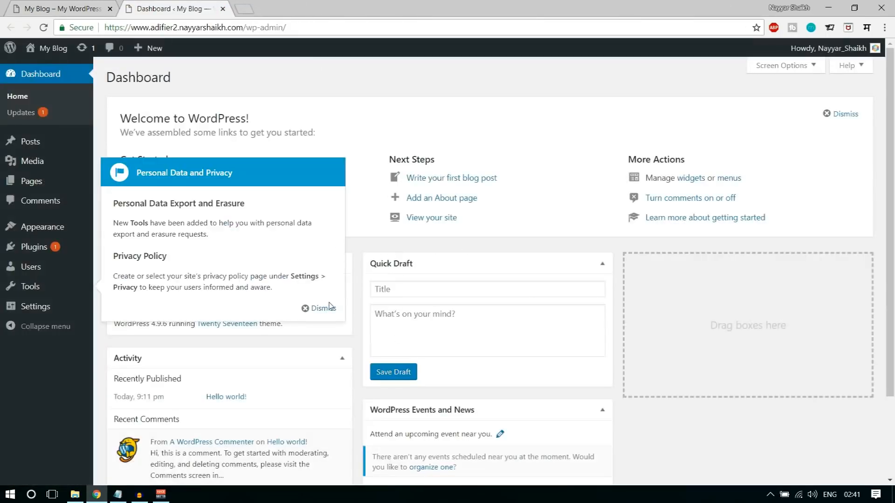
left_click(326, 309)
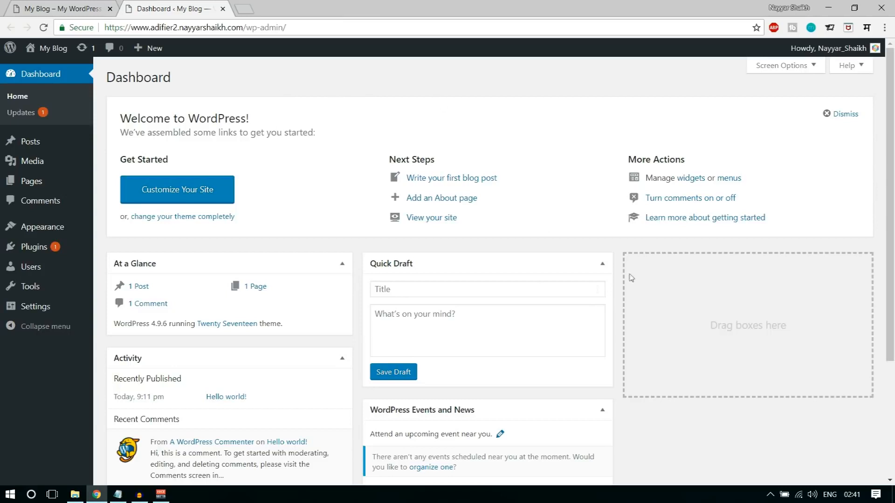
- Inspect the adifier2 domain and wp-admin path in the dashboard's address bar
left_click_drag(106, 27, 250, 26)
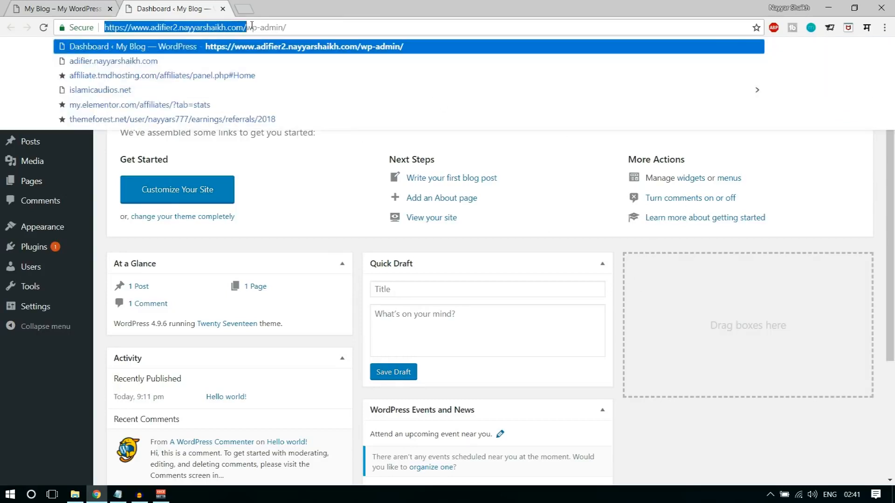
left_click(266, 27)
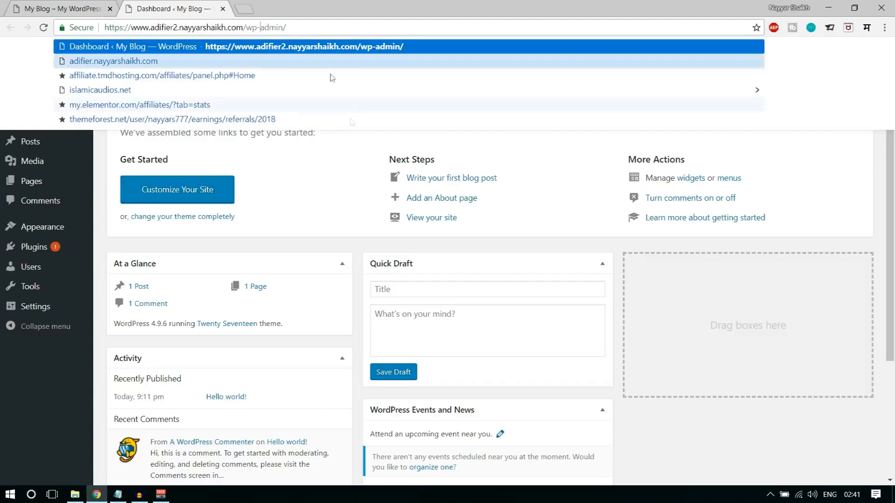
left_click(359, 196)
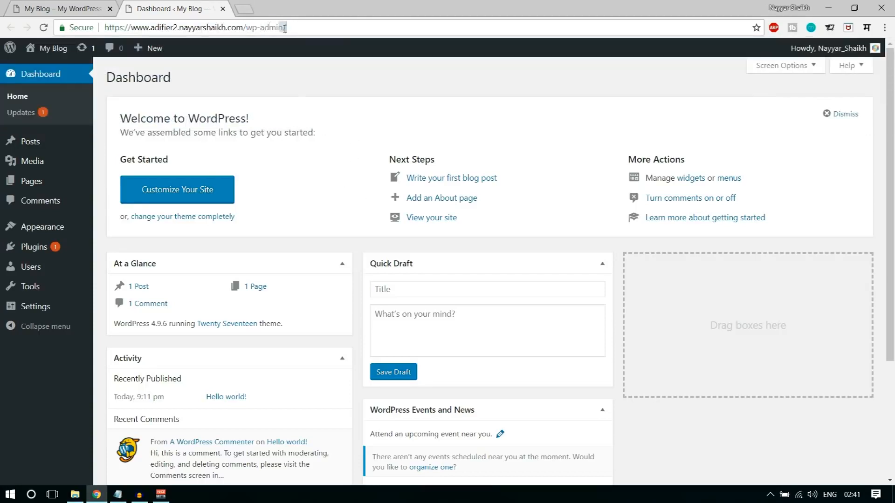
left_click_drag(286, 27, 246, 27)
left_click(313, 174)
scroll(354, 402, "down", 3)
scroll(666, 351, "up", 3)
mouse_move(48, 57)
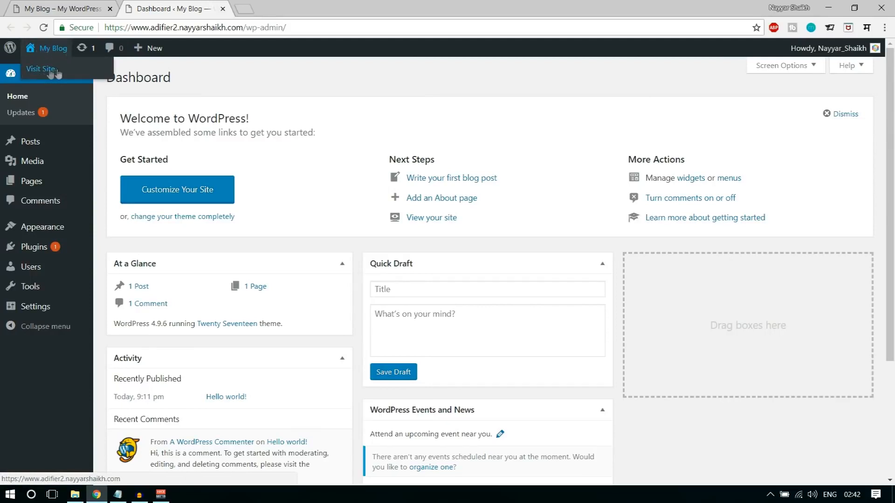
- Open the new site's 'My Blog' front page in a new tab
right_click(41, 70)
left_click(53, 79)
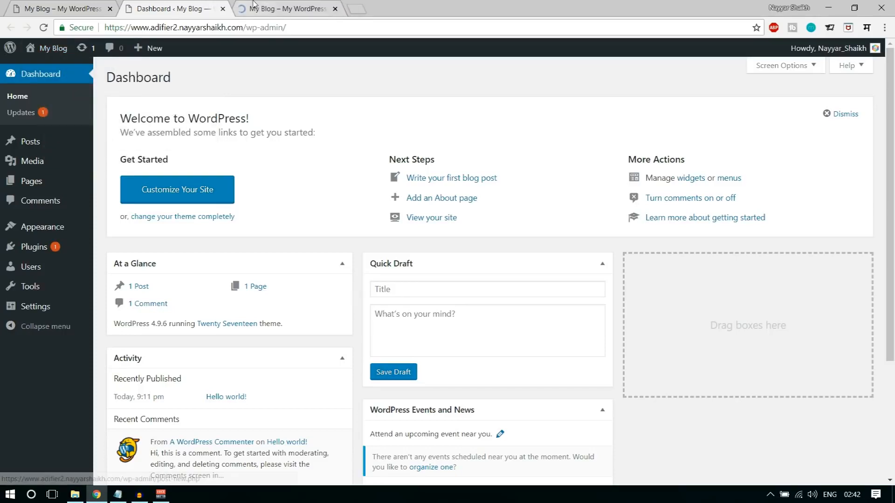
left_click(278, 9)
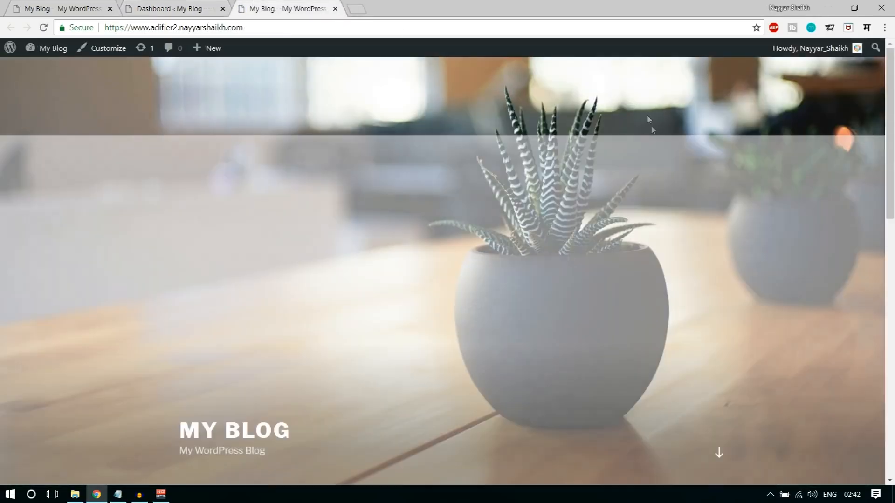
scroll(674, 231, "down", 10)
scroll(680, 260, "up", 10)
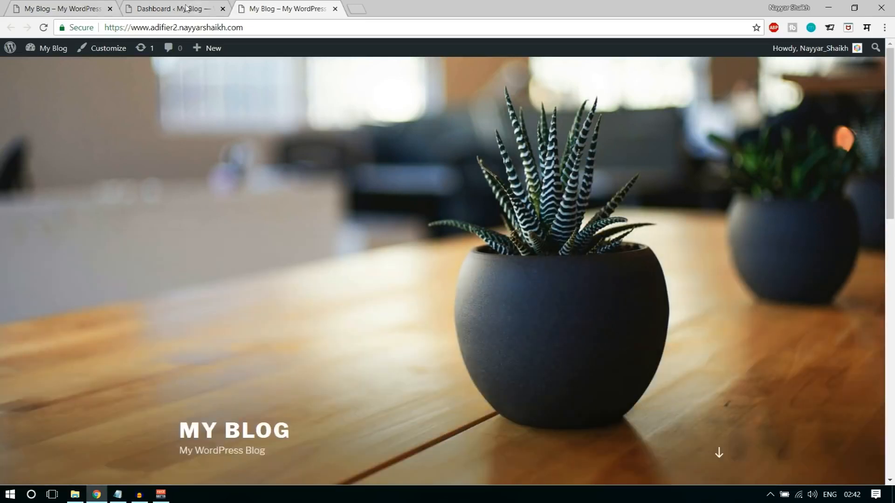
- Switch between the Adifier demo homepage and the fresh site to compare them
left_click(61, 8)
scroll(477, 394, "down", 10)
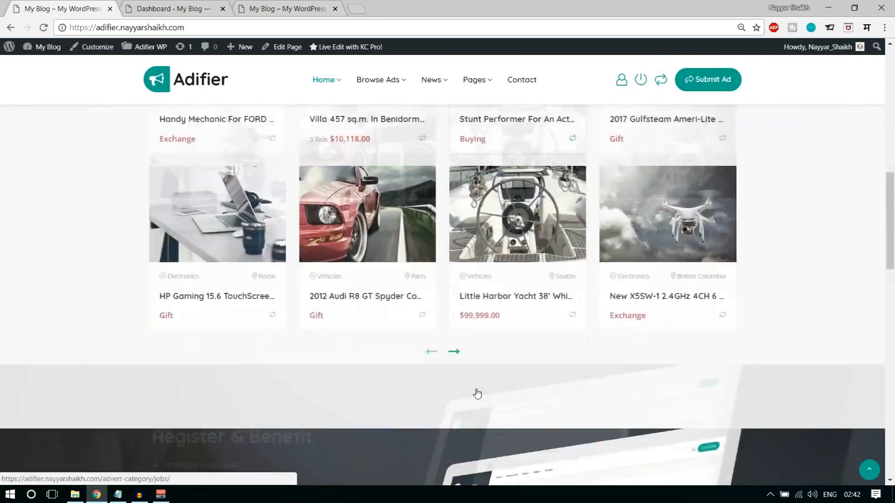
scroll(477, 393, "down", 5)
scroll(476, 450, "up", 15)
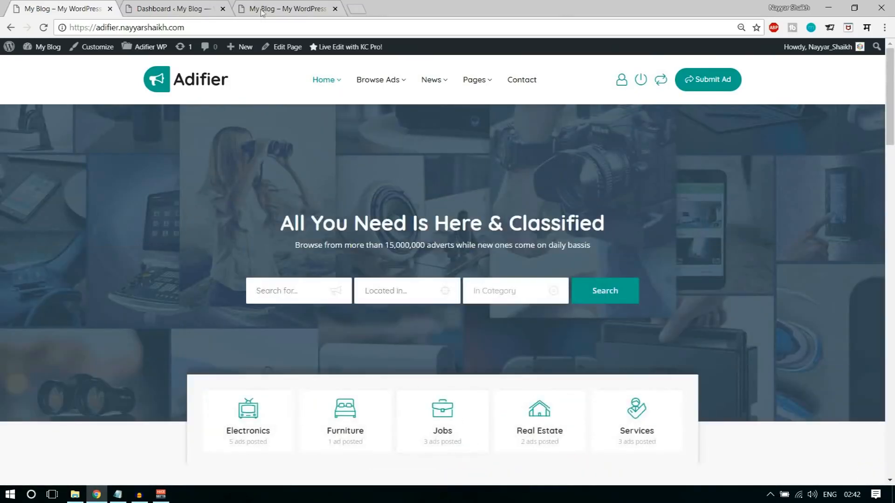
left_click(268, 9)
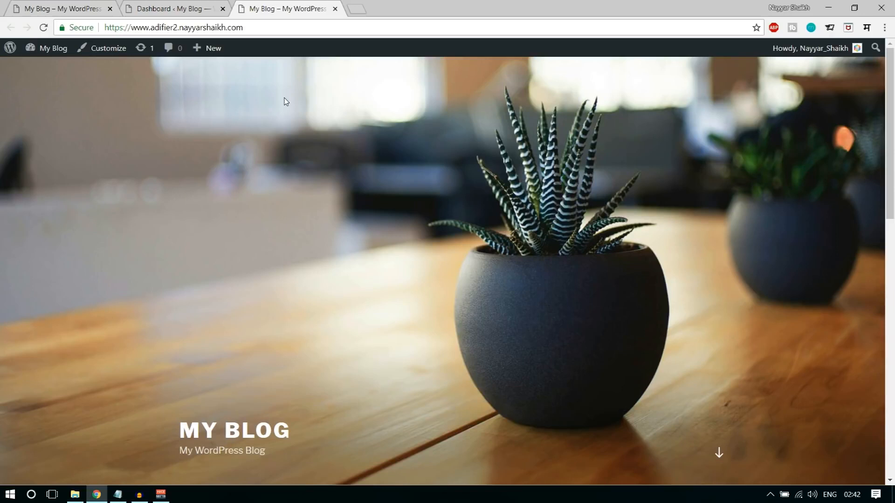
left_click(80, 5)
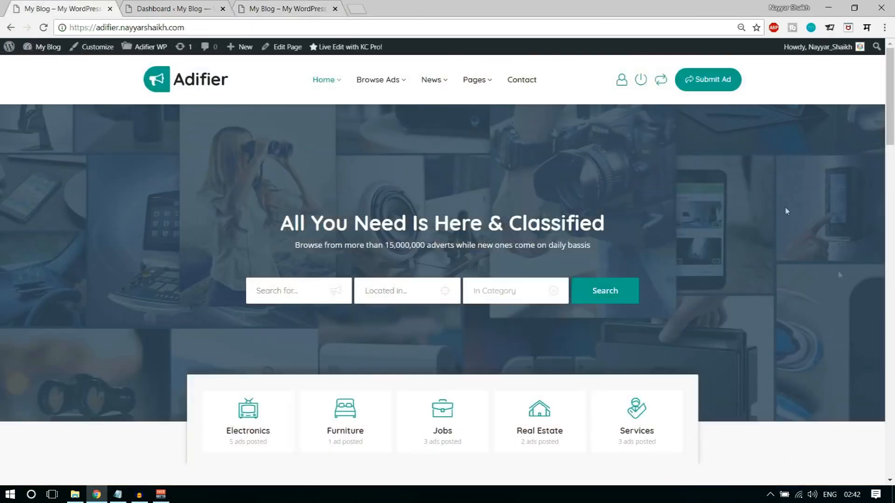
scroll(787, 211, "down", 8)
scroll(829, 301, "down", 7)
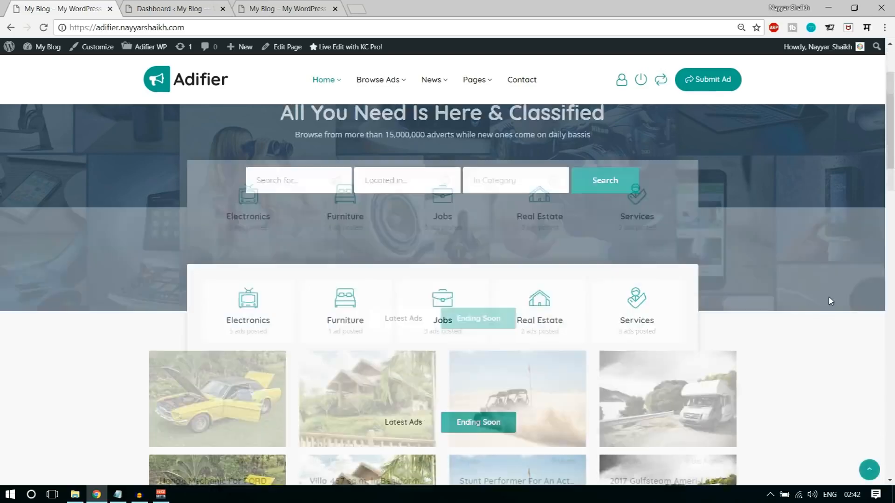
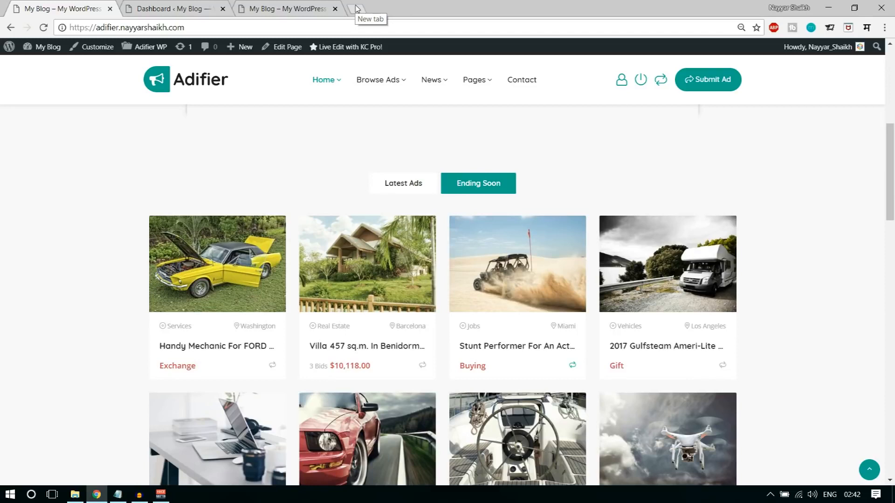
- Go to bloggdude.com/adifier in a new tab to reach the ThemeForest Adifier page
left_click(355, 8)
type("b")
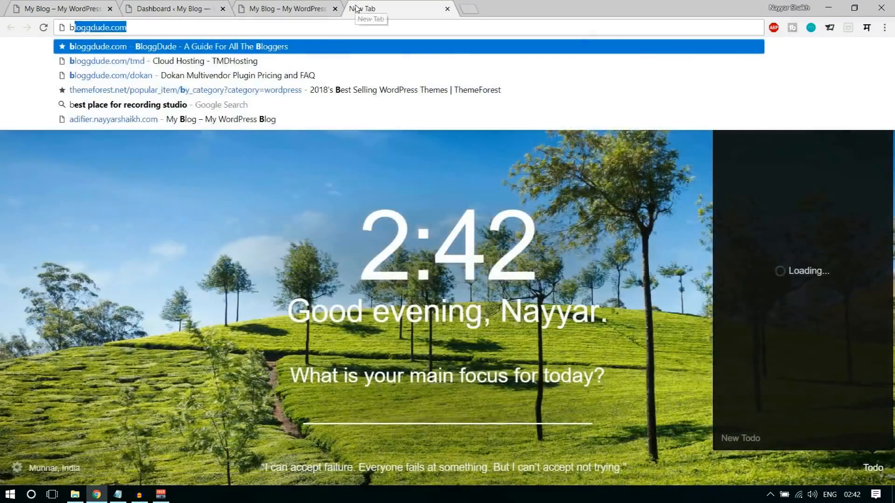
type("loggdude.com/adifi")
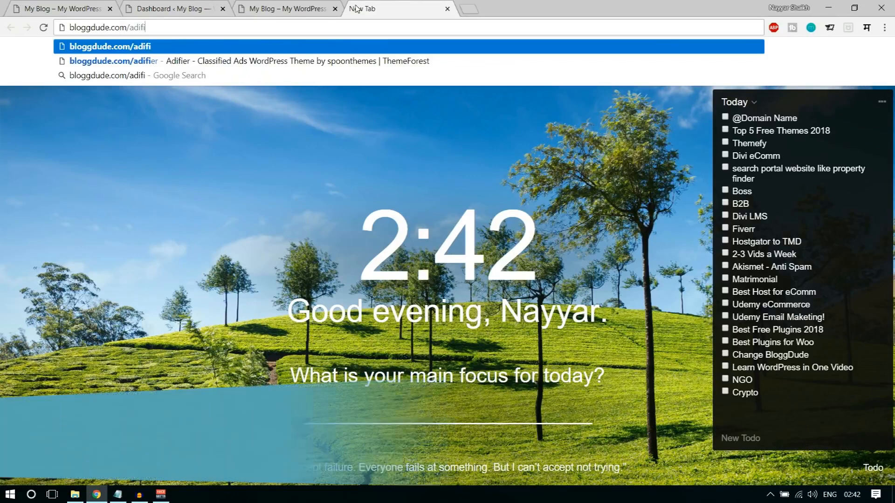
type("er")
key("Return")
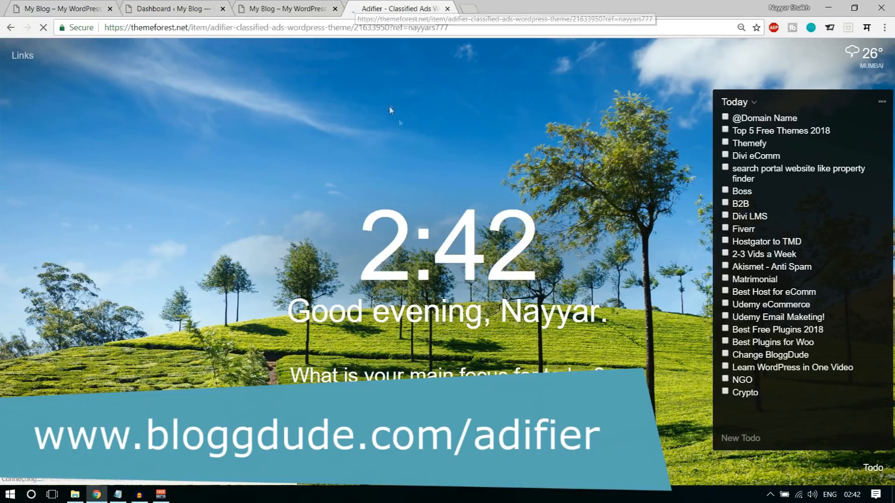
- Scroll through the Adifier item details and highlight its $29 Regular License price
scroll(422, 168, "down", 5)
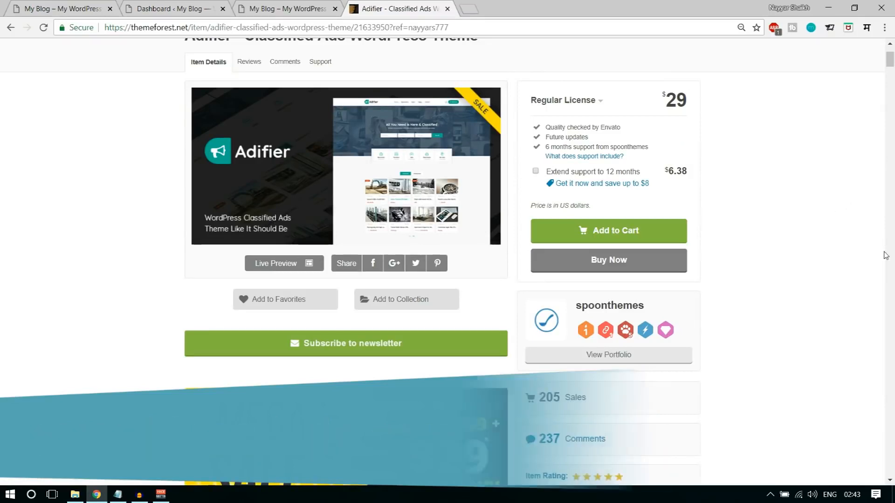
scroll(891, 250, "up", 2)
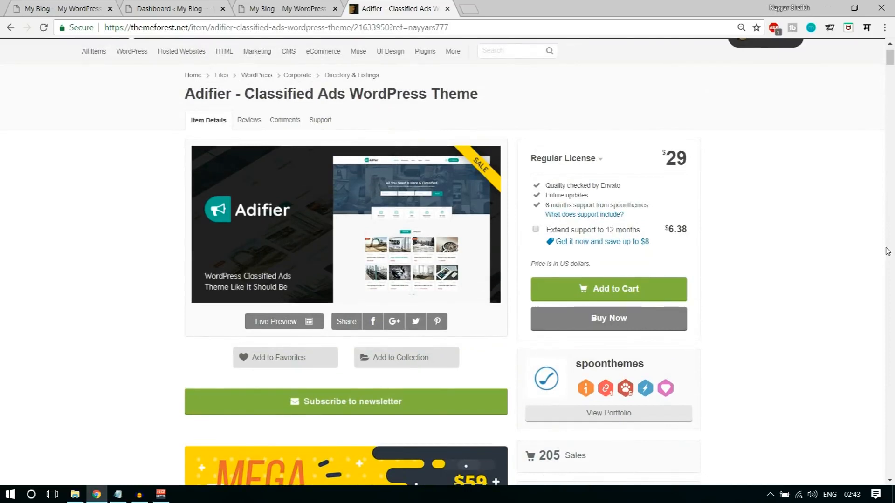
scroll(804, 216, "down", 1)
scroll(804, 215, "down", 3)
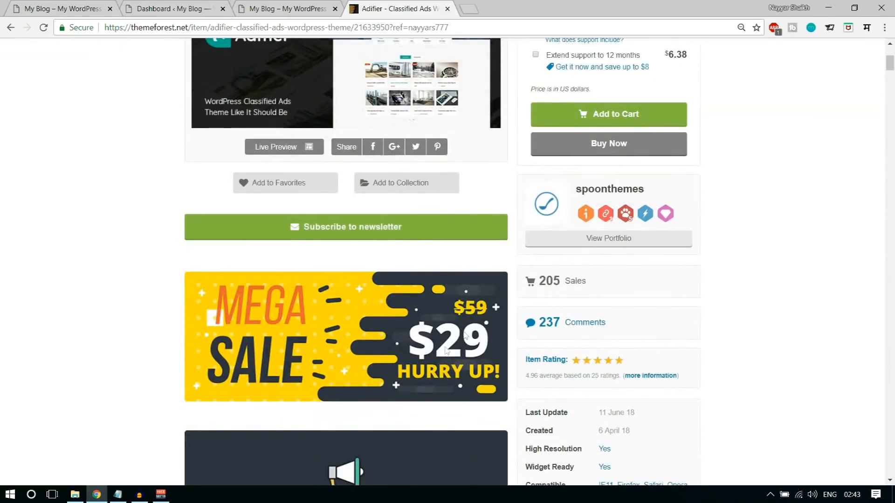
scroll(444, 342, "up", 3)
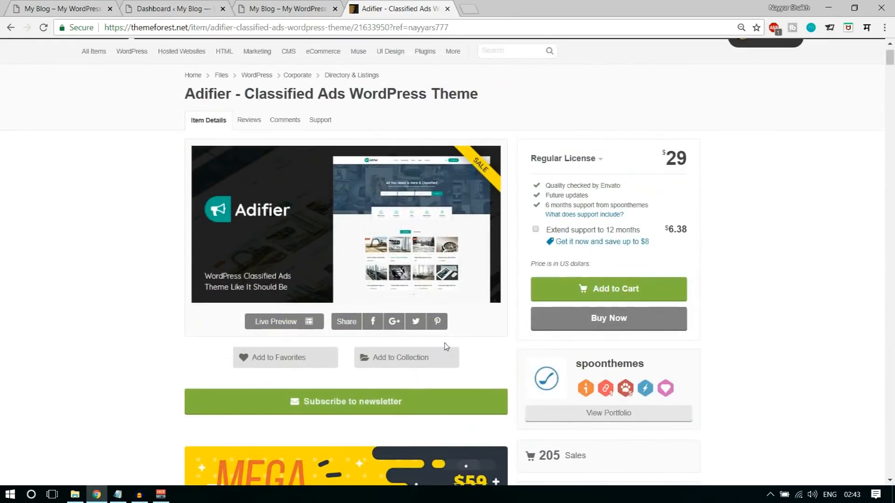
scroll(865, 287, "down", 4)
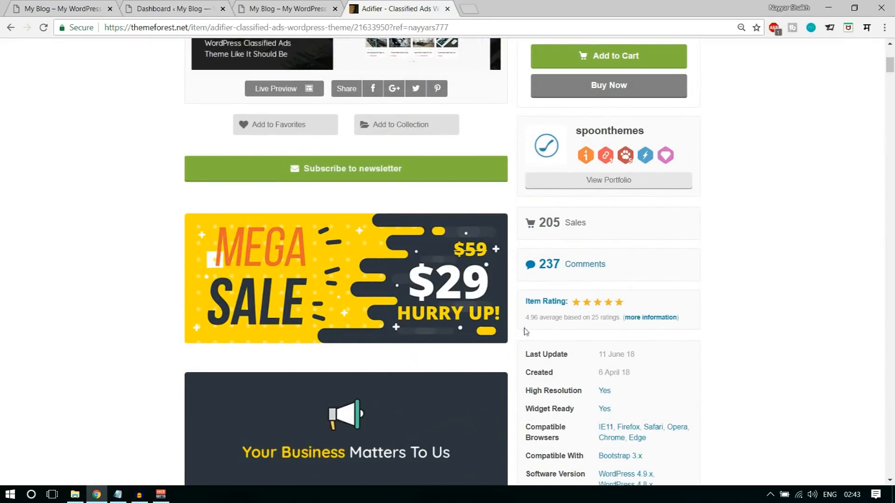
left_click(583, 318)
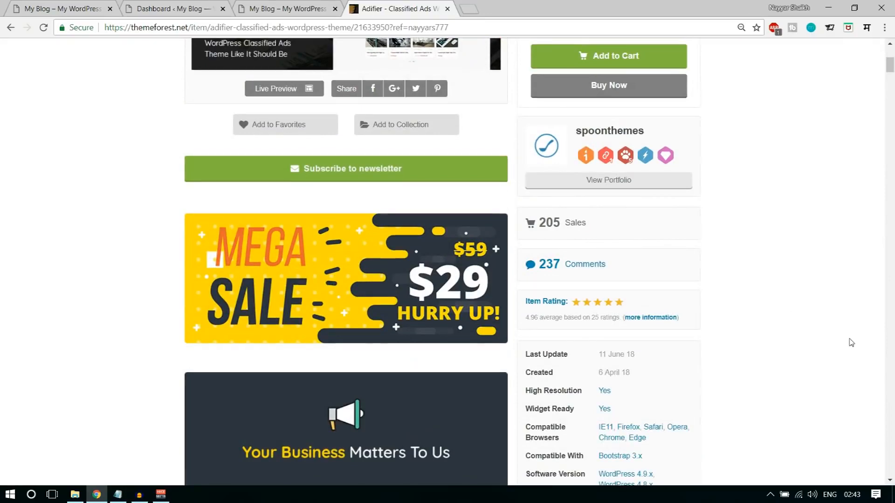
scroll(850, 342, "up", 3)
scroll(851, 342, "up", 1)
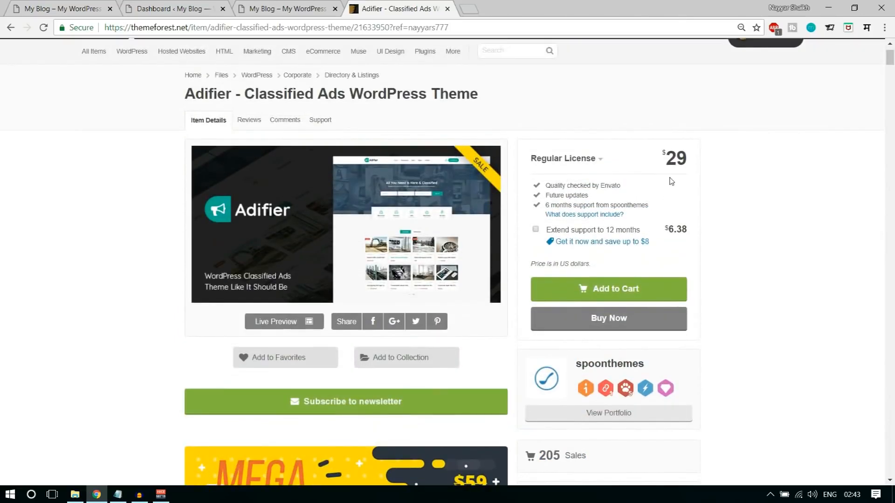
left_click_drag(662, 155, 683, 149)
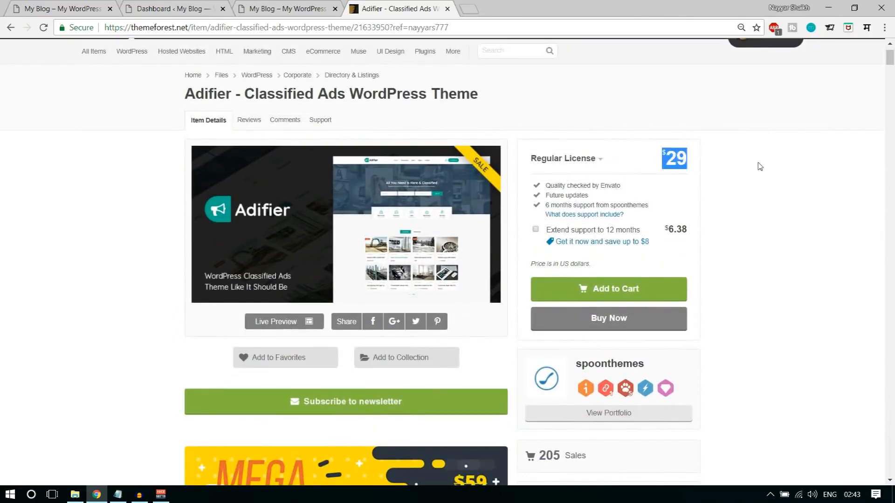
scroll(767, 233, "down", 2)
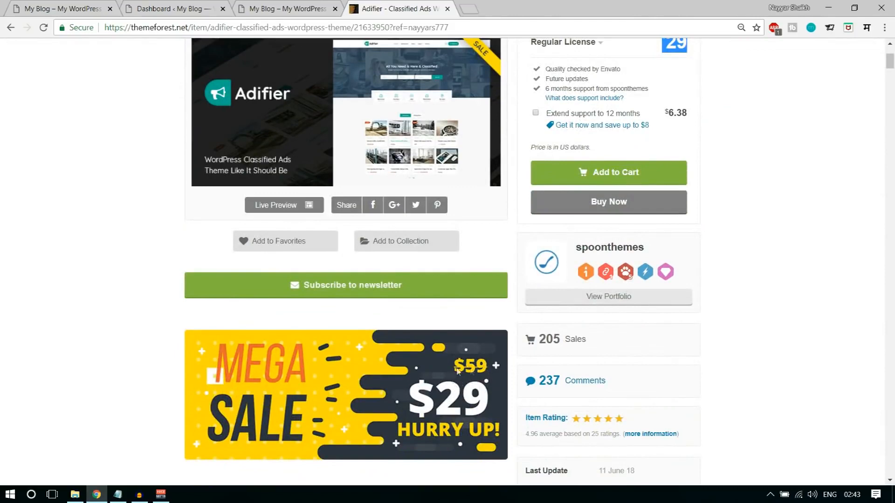
scroll(852, 338, "up", 3)
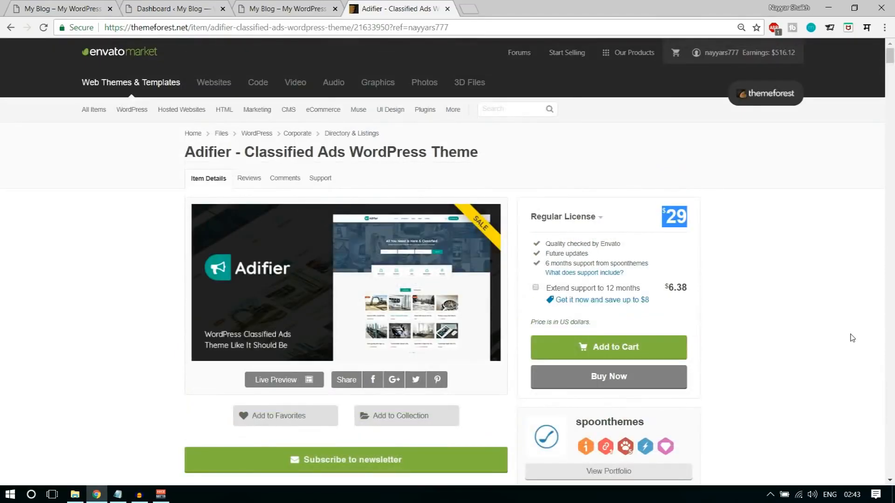
scroll(851, 337, "down", 1)
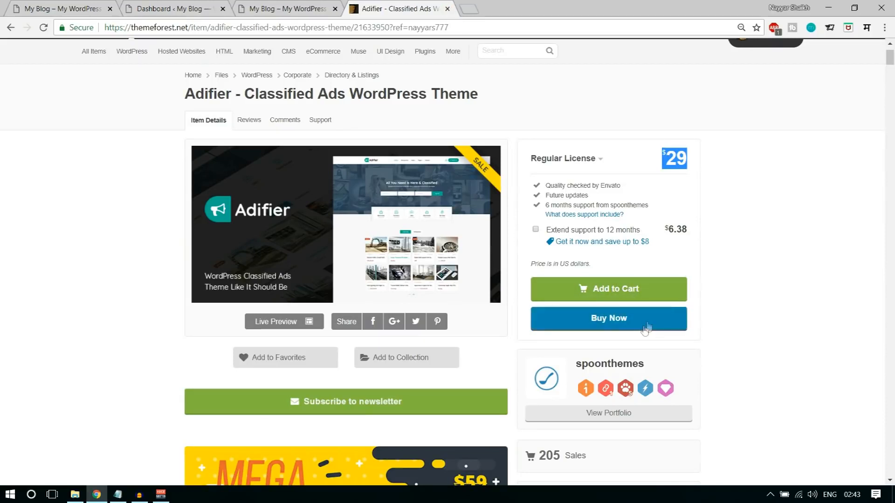
- Close the ThemeForest tab and inspect Adifier_WP.zip in WinRAR, down to its 01_Adifier_Theme folder
left_click(447, 8)
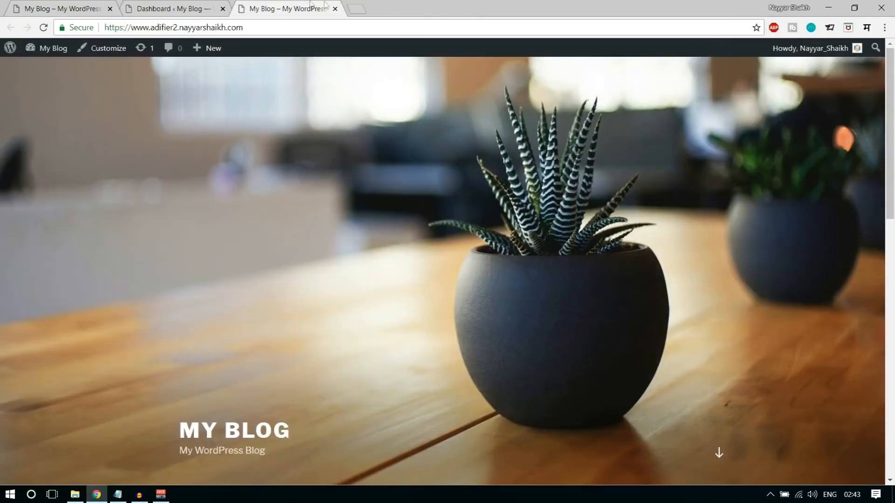
left_click(188, 7)
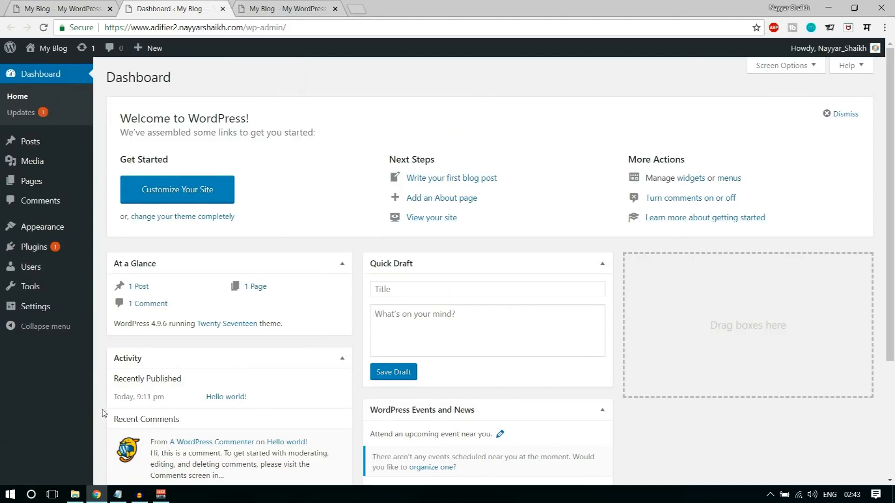
left_click(74, 493)
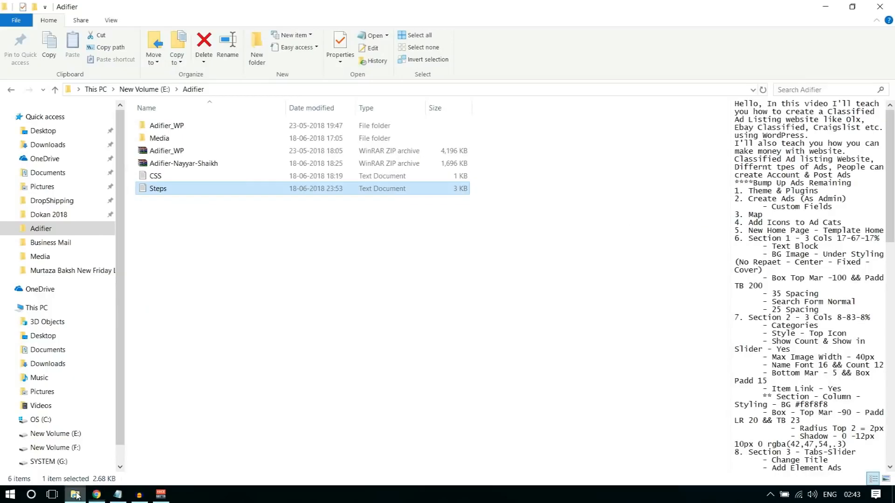
left_click(181, 151)
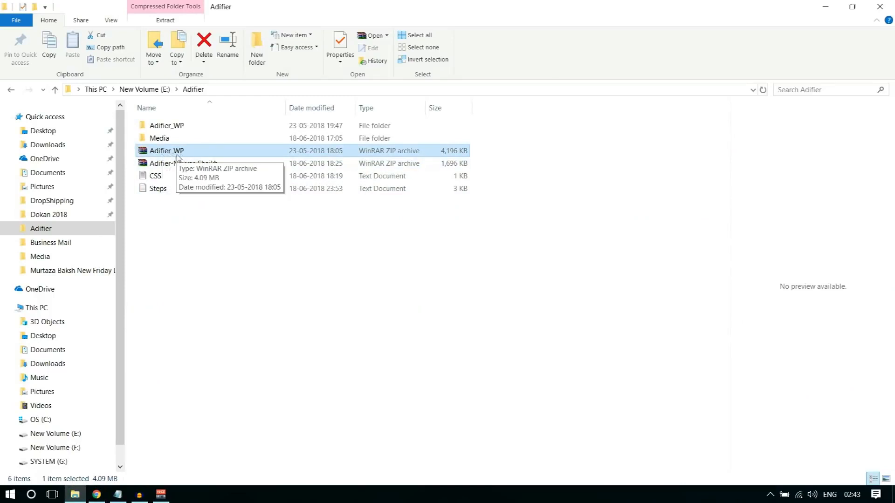
double_click(189, 154)
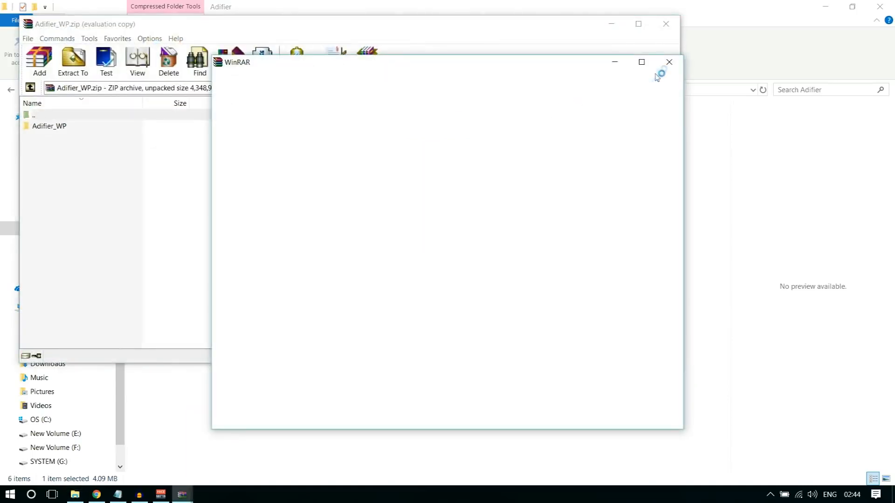
left_click(668, 62)
double_click(69, 128)
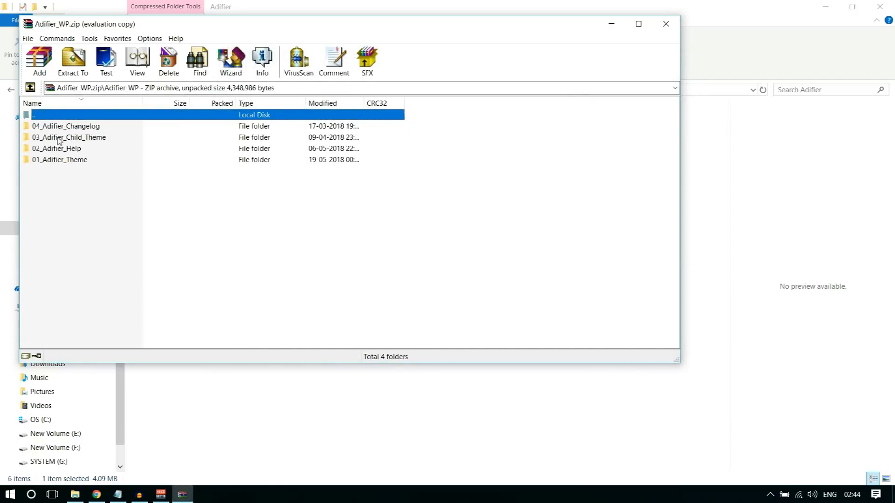
left_click(67, 161)
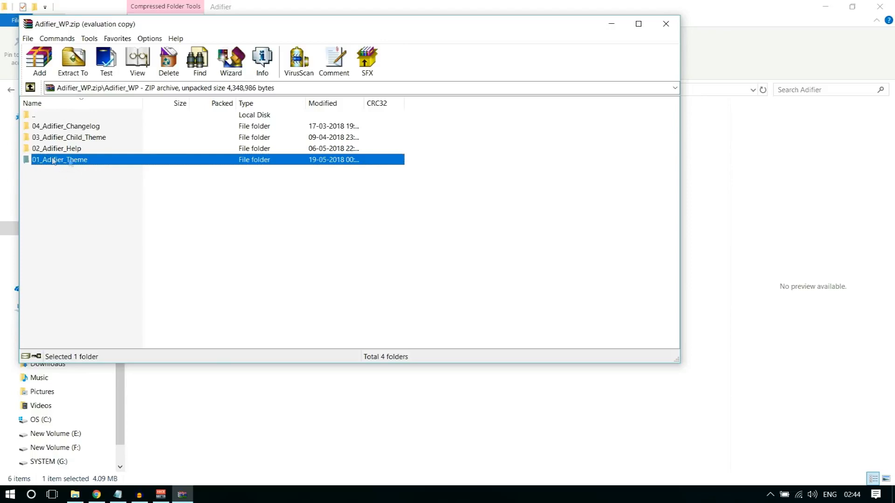
left_click(669, 28)
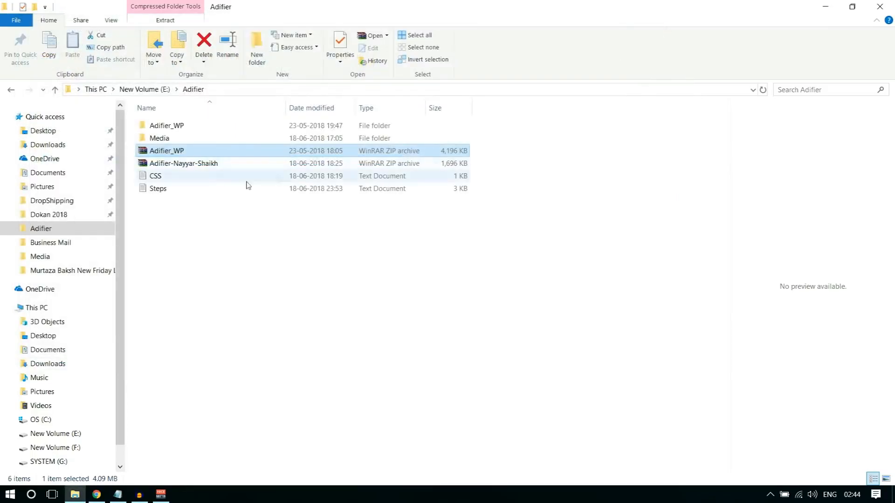
- Browse Adifier_WP > 01_Adifier_Theme to the 1,226 KB adifier ZIP, then return to the Dashboard
left_click(172, 127)
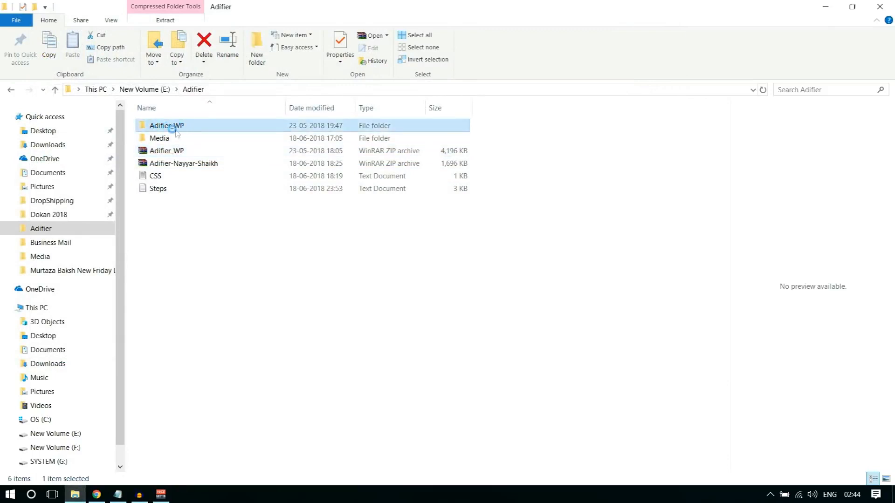
double_click(176, 127)
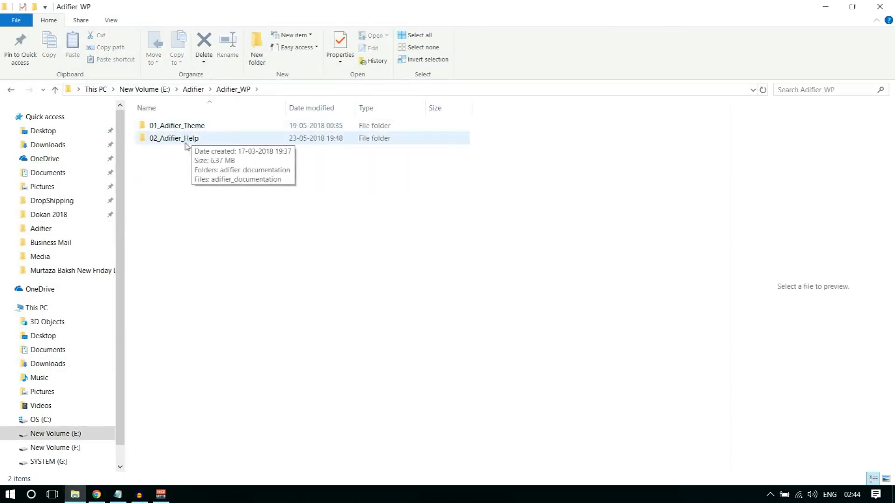
double_click(180, 131)
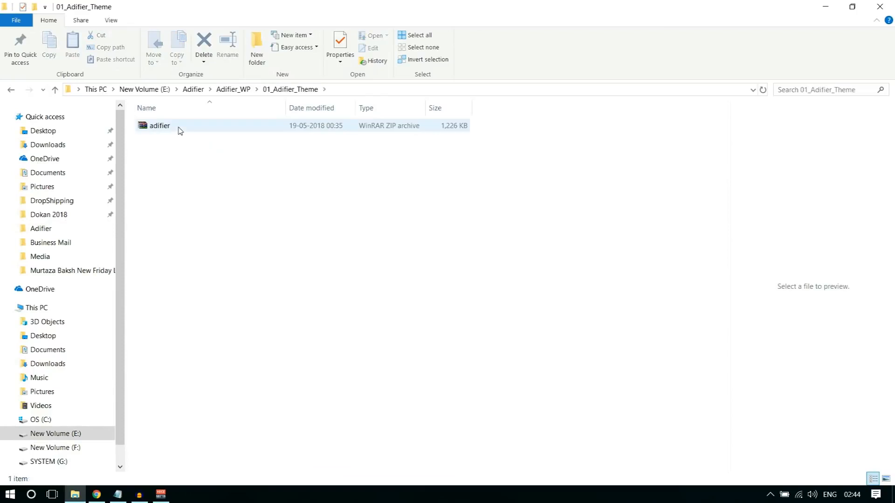
left_click(170, 130)
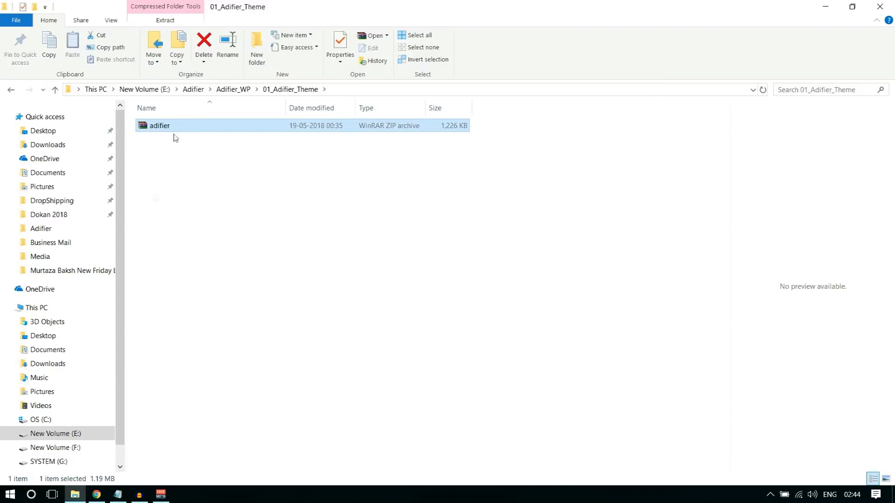
left_click(98, 496)
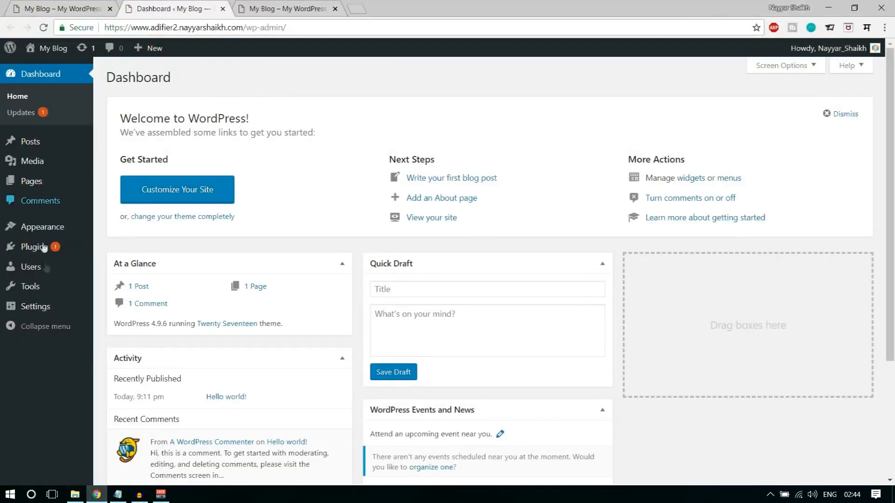
- Under Appearance > Themes, delete Twenty Fifteen and then Twenty Sixteen, confirming each deletion
left_click(56, 227)
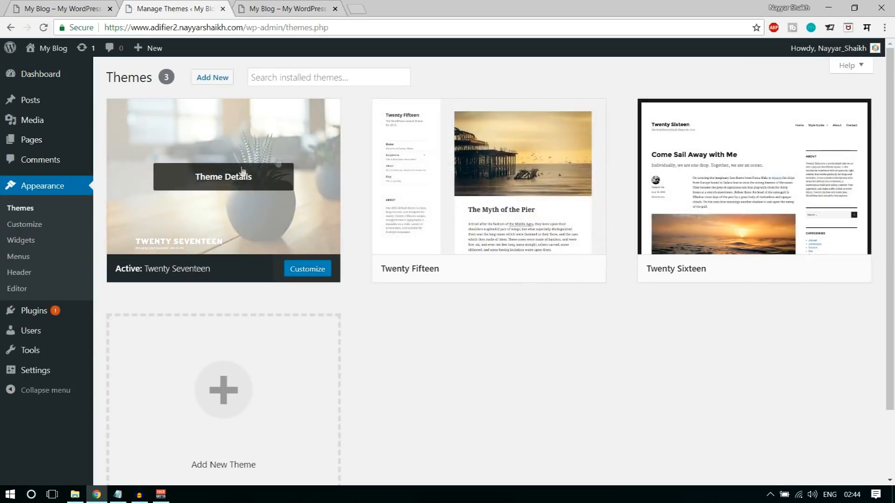
left_click(564, 181)
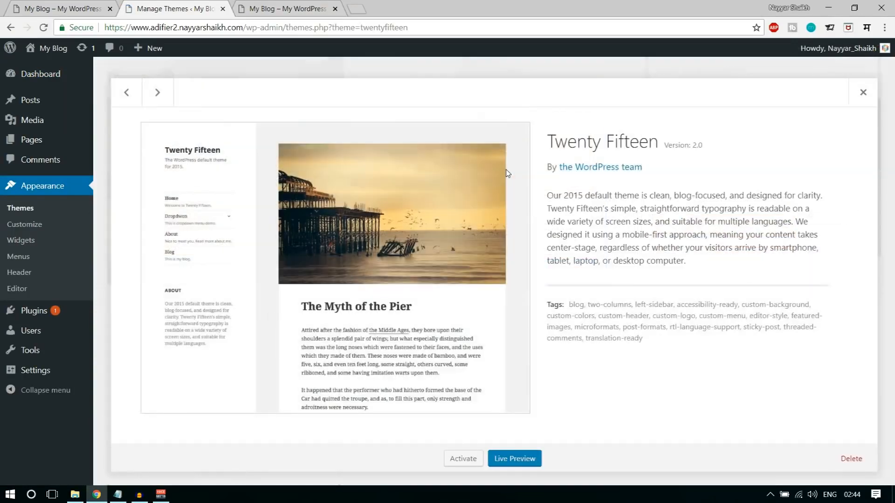
left_click(850, 459)
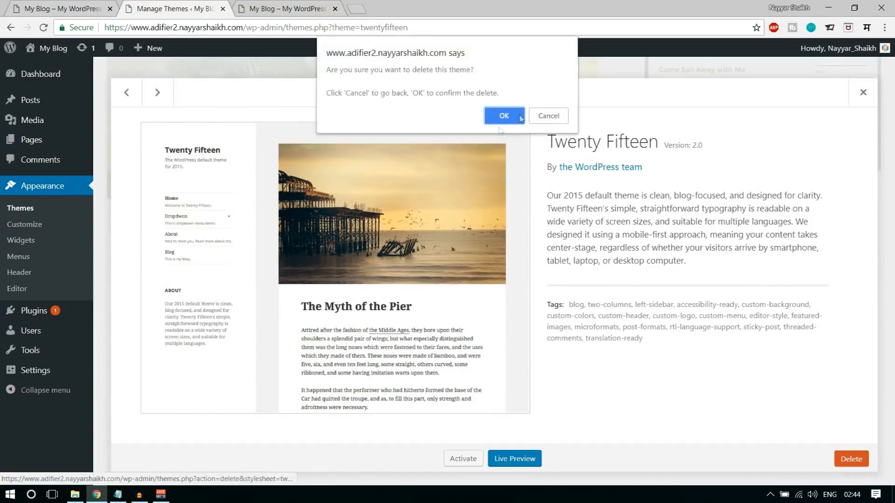
left_click(503, 114)
left_click(496, 181)
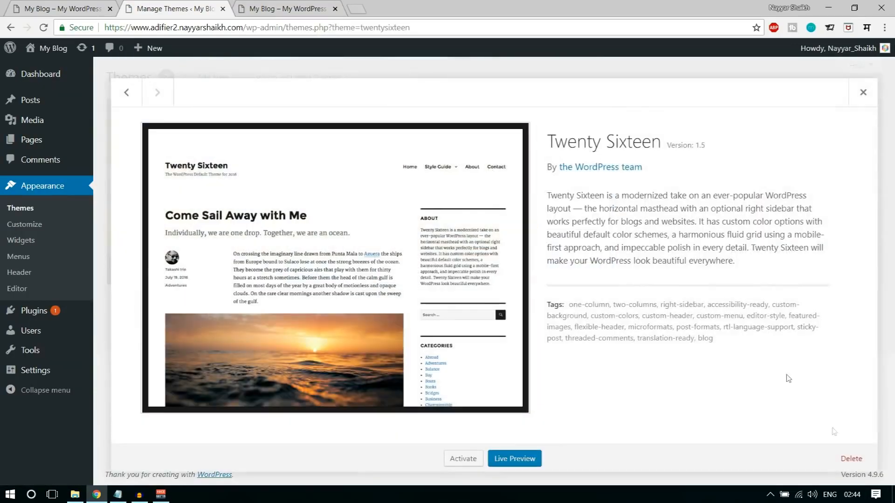
left_click(851, 459)
left_click(504, 116)
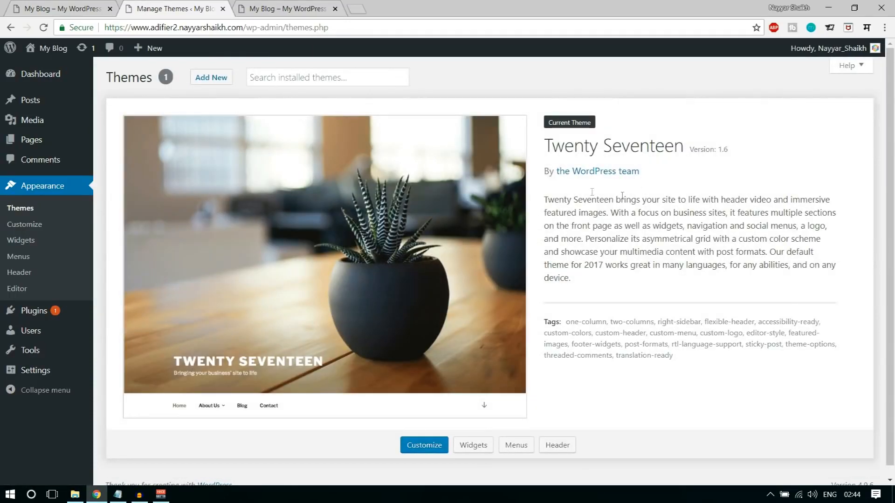
- Upload adifier.zip from Adifier_WP > 01_Adifier_Theme, install it and activate Adifier
left_click(225, 80)
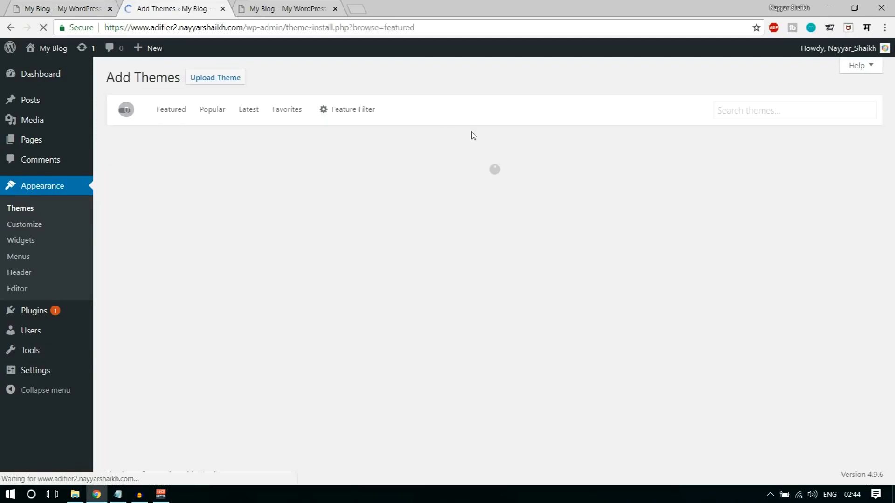
left_click(229, 78)
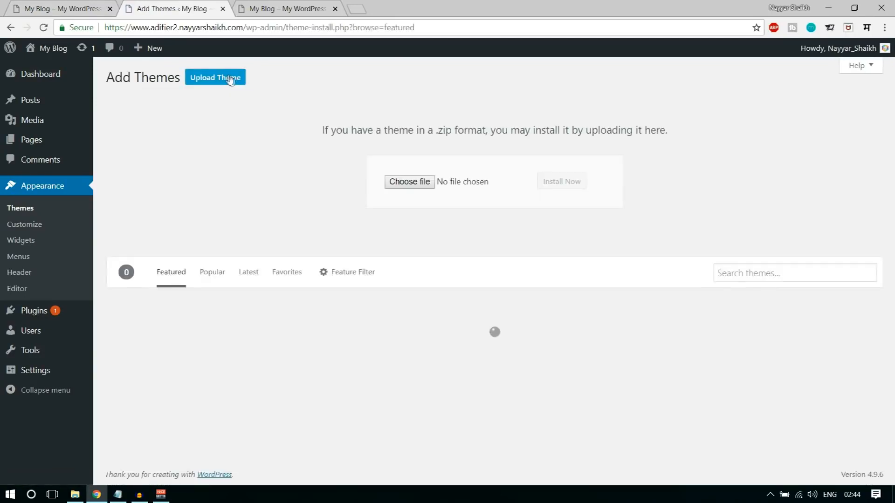
left_click(405, 181)
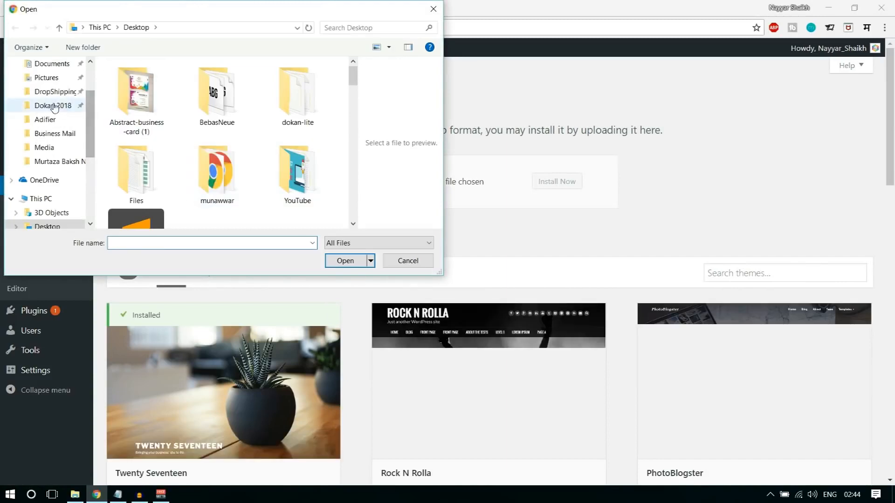
left_click(57, 121)
double_click(135, 81)
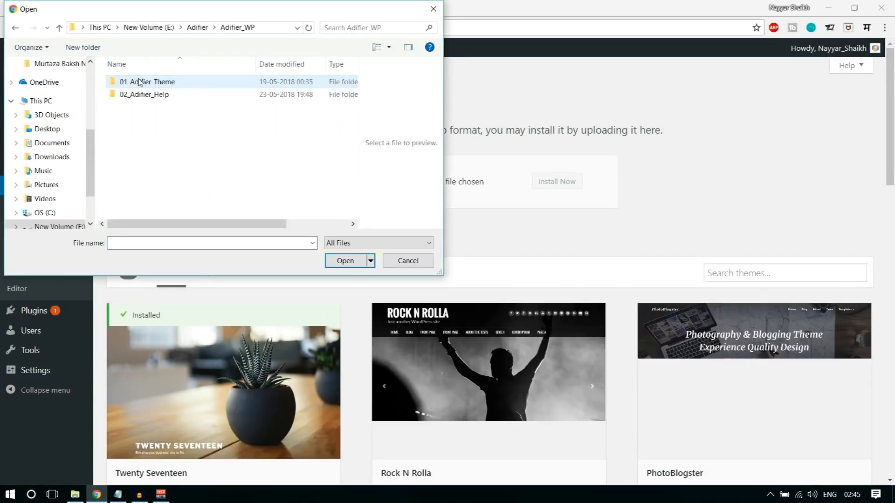
double_click(140, 81)
left_click(142, 86)
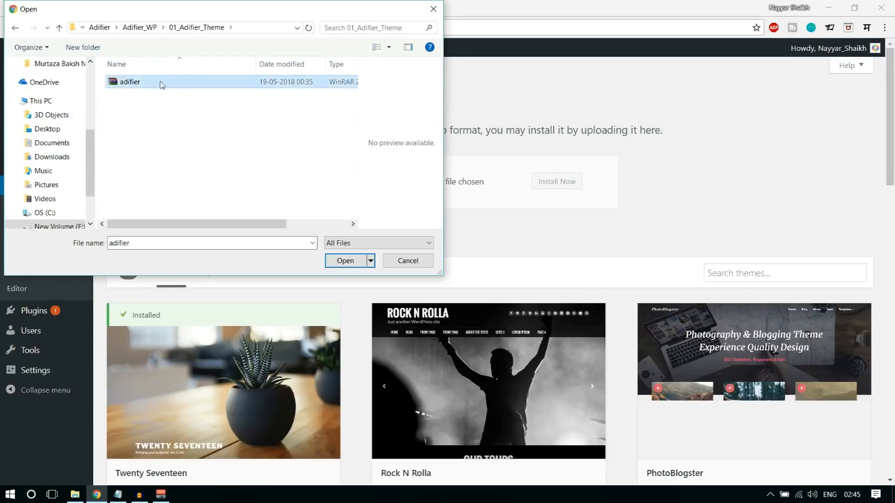
left_click(346, 260)
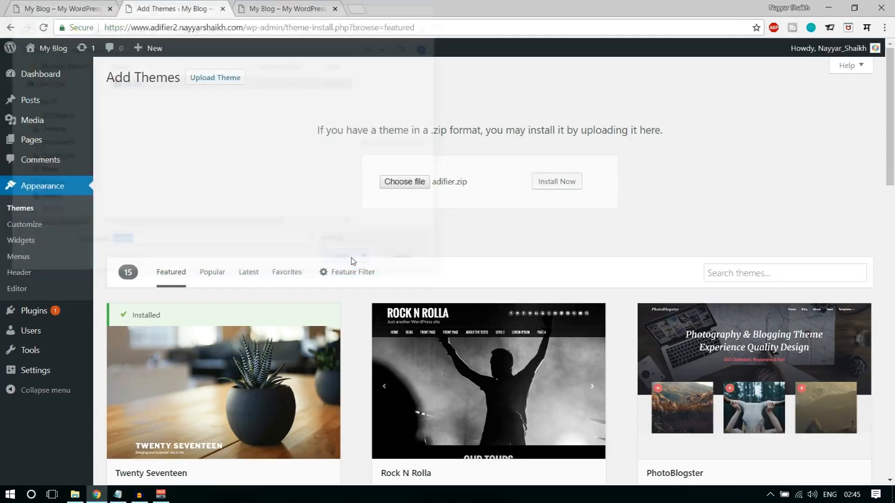
left_click(566, 184)
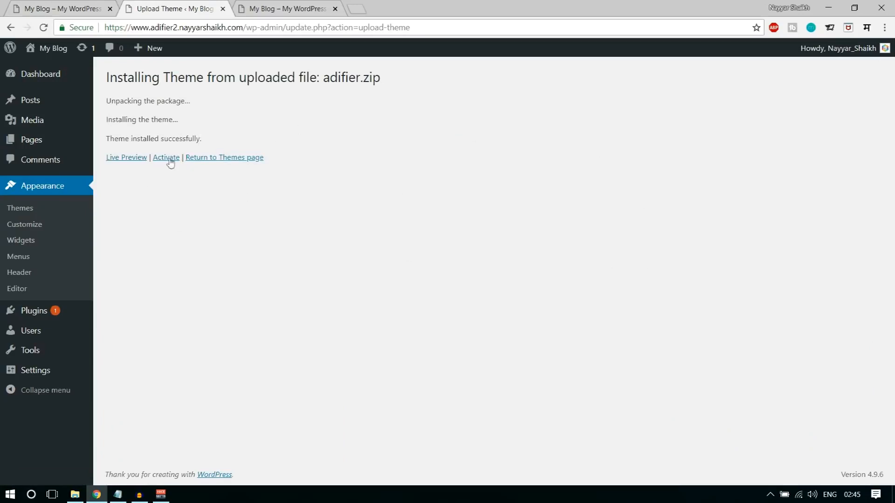
left_click(170, 158)
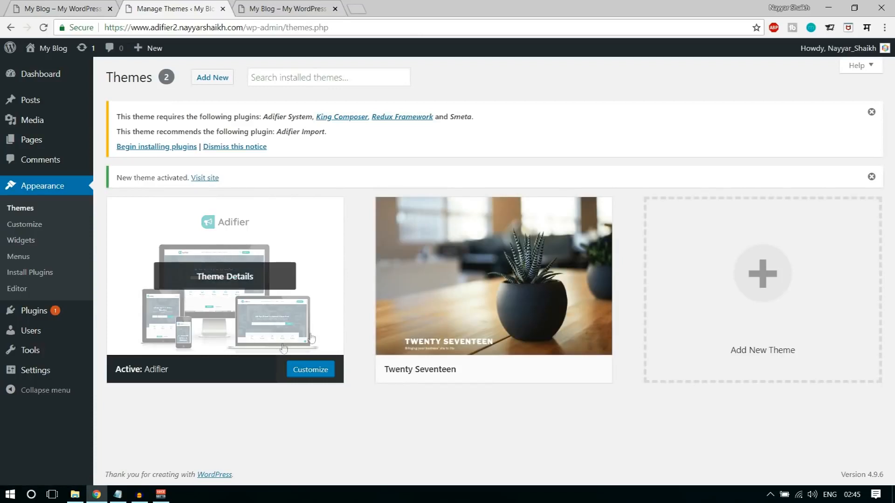
- Bulk-install all five required Adifier plugins
left_click(149, 148)
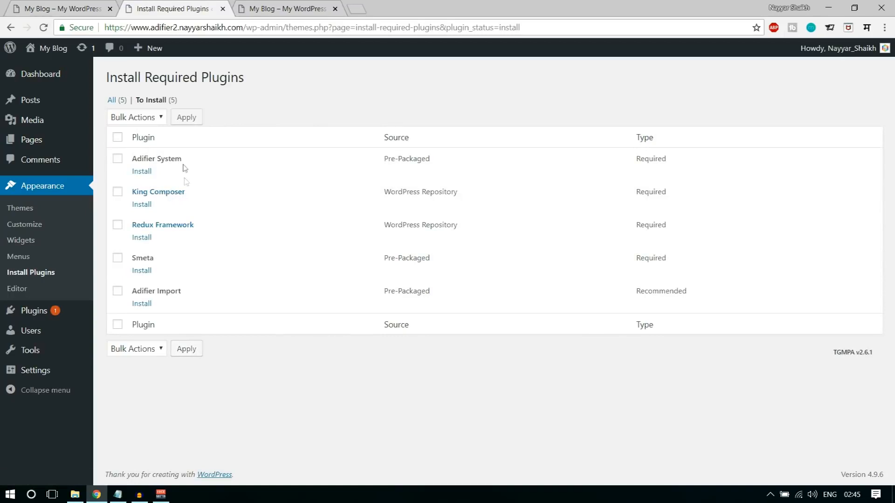
left_click(117, 138)
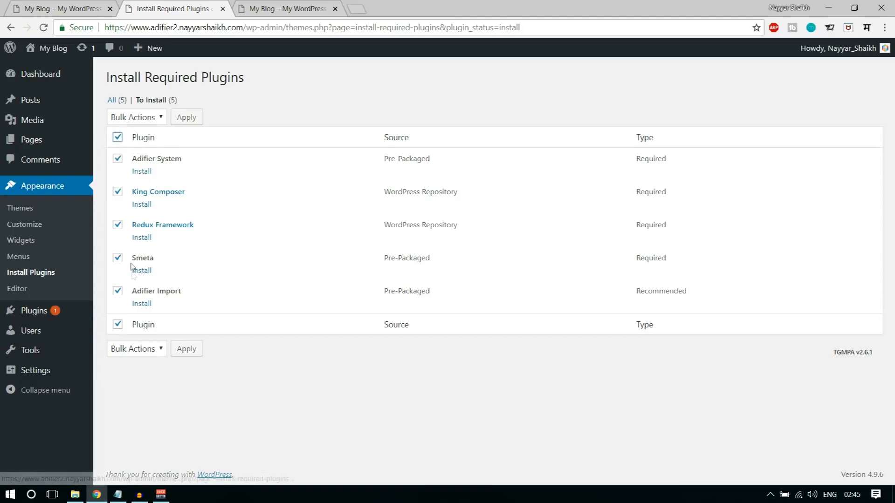
left_click(140, 119)
left_click(139, 143)
left_click(201, 119)
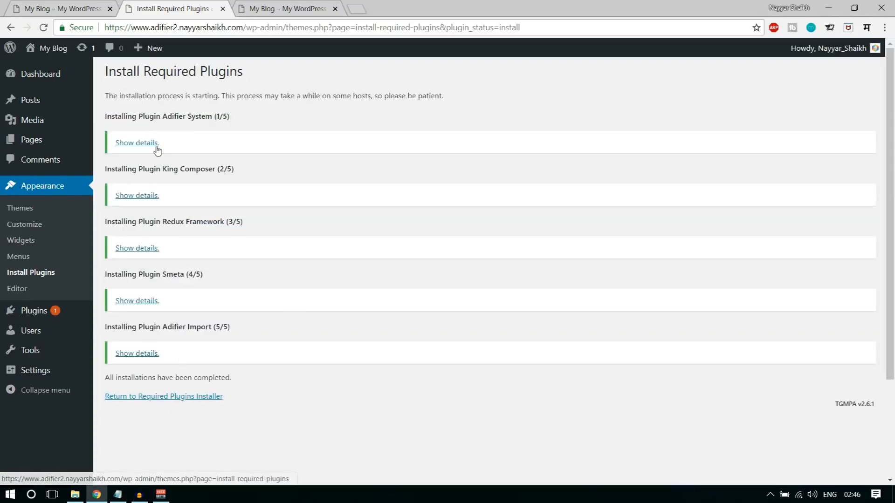
- Bulk-activate Adifier System, King Composer, Redux Framework, Smeta and Adifier Import
left_click(195, 397)
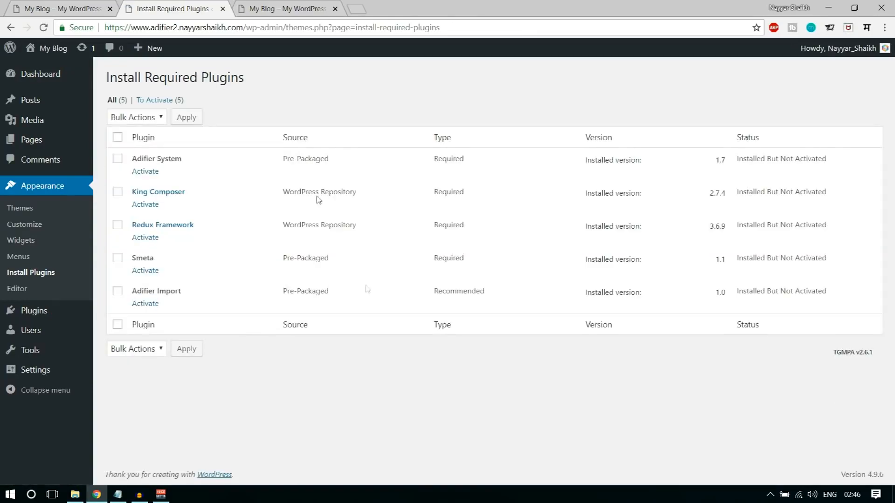
left_click(117, 137)
left_click(147, 117)
key("Down")
key("Down")
key("Down")
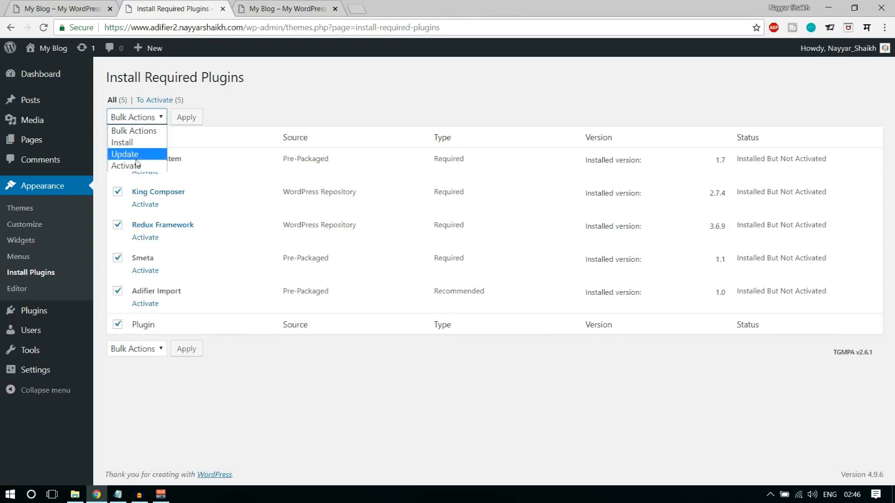
key("Return")
left_click(186, 118)
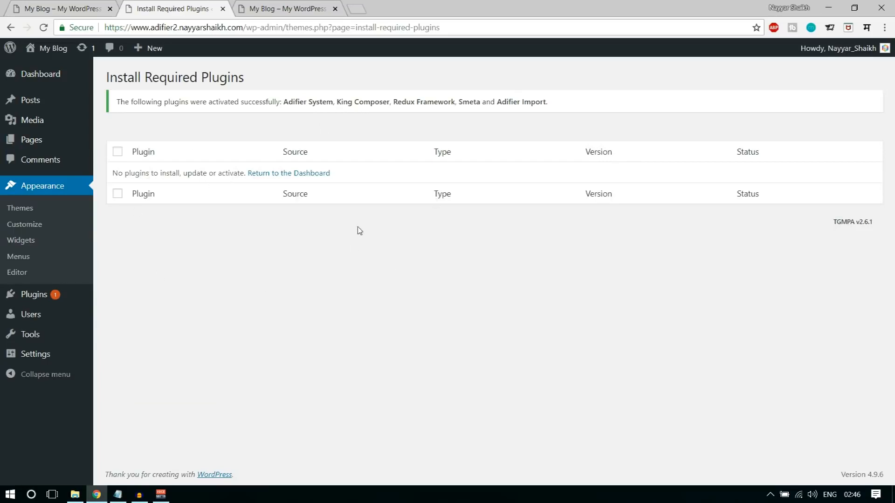
- Reload the blog front page under Adifier, compare it with the demo, and return to the admin
left_click(281, 5)
left_click(47, 29)
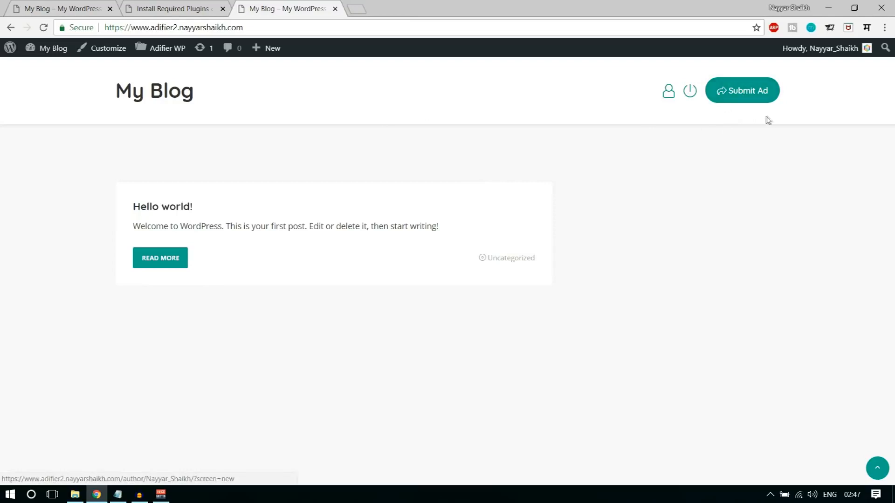
left_click(64, 10)
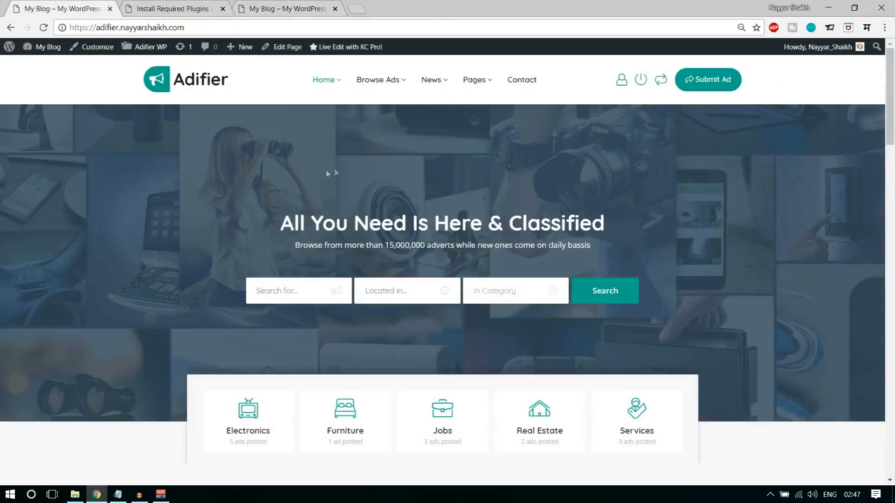
left_click(280, 9)
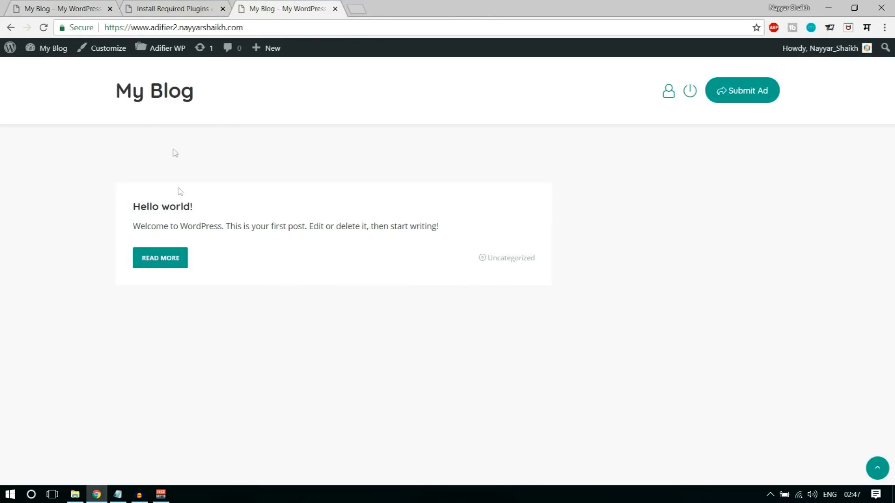
left_click(150, 4)
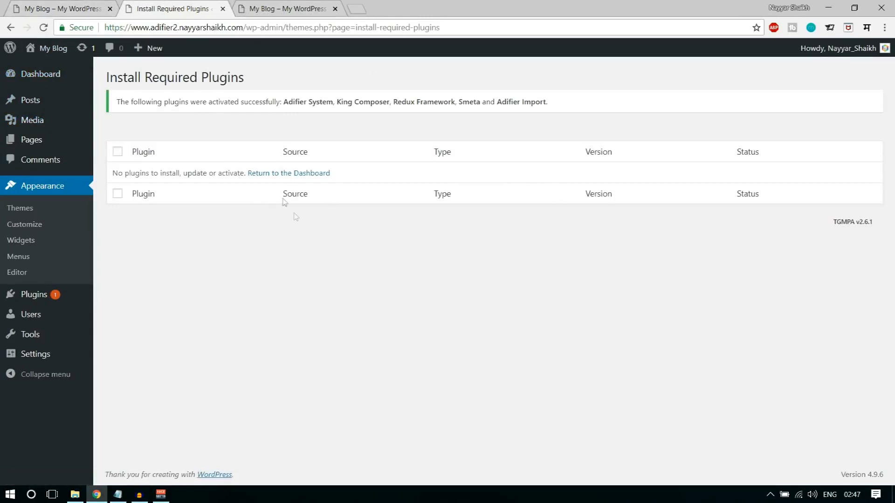
mouse_move(41, 82)
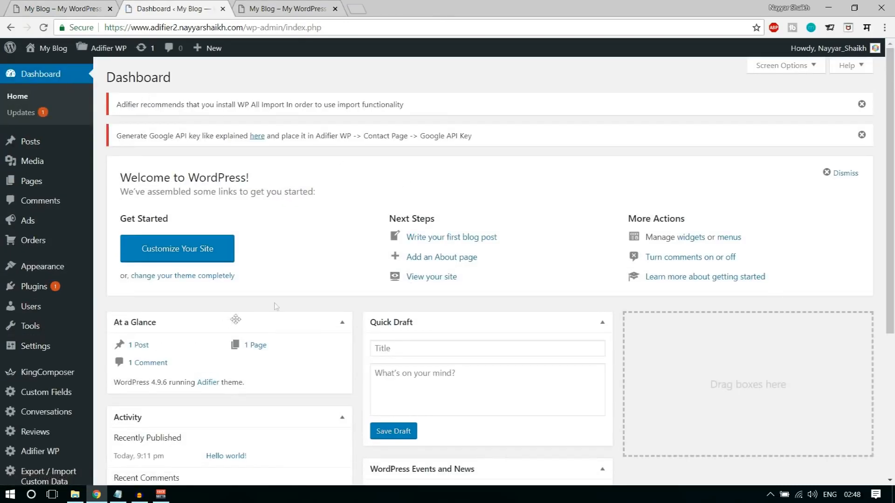
- Choose Ads > Add New in the admin sidebar to open a blank ad editor
scroll(69, 245, "down", 5)
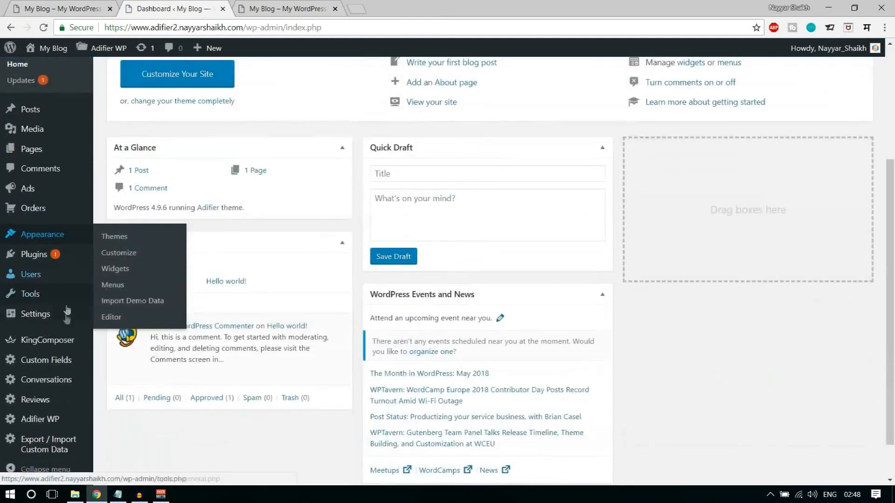
scroll(60, 422, "up", 5)
mouse_move(52, 237)
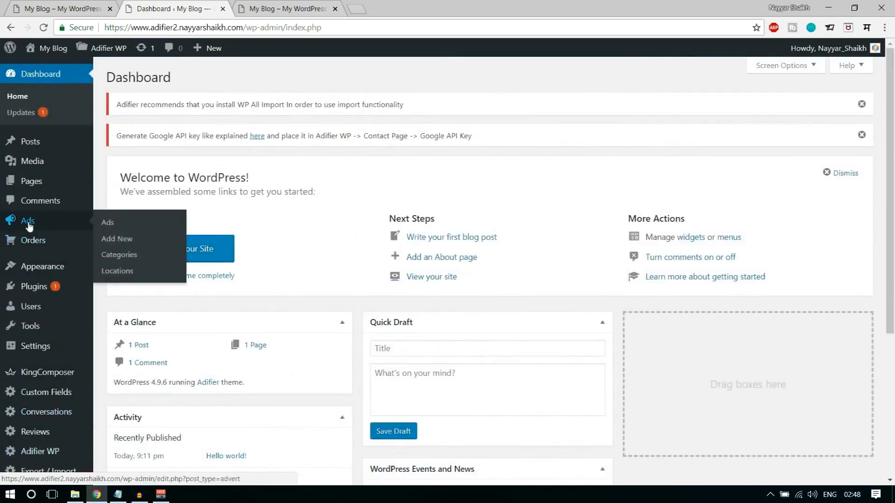
scroll(51, 252, "down", 3)
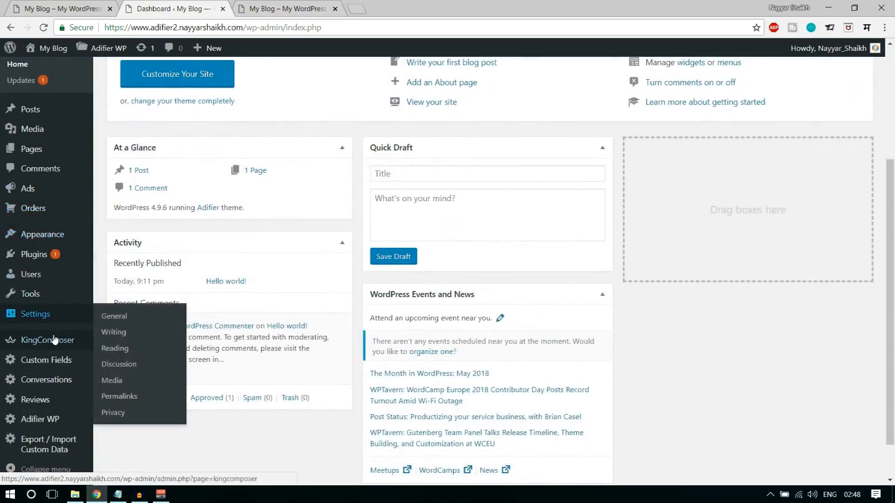
scroll(52, 415, "up", 3)
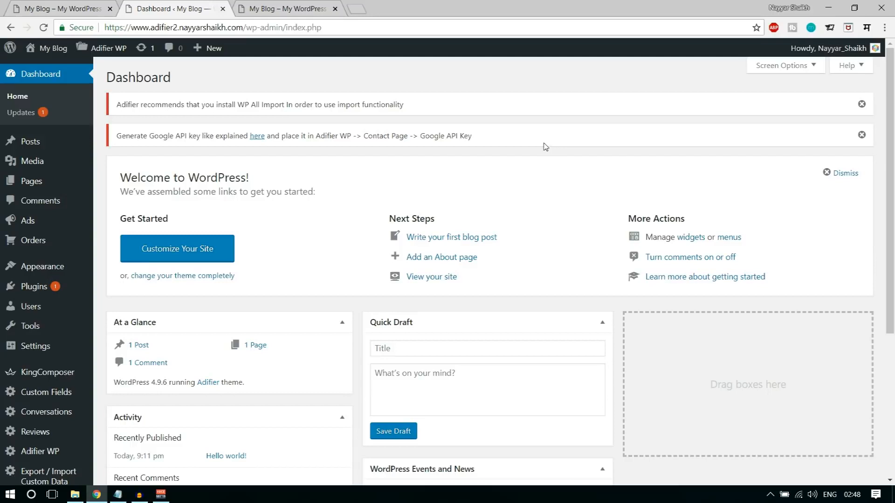
mouse_move(16, 223)
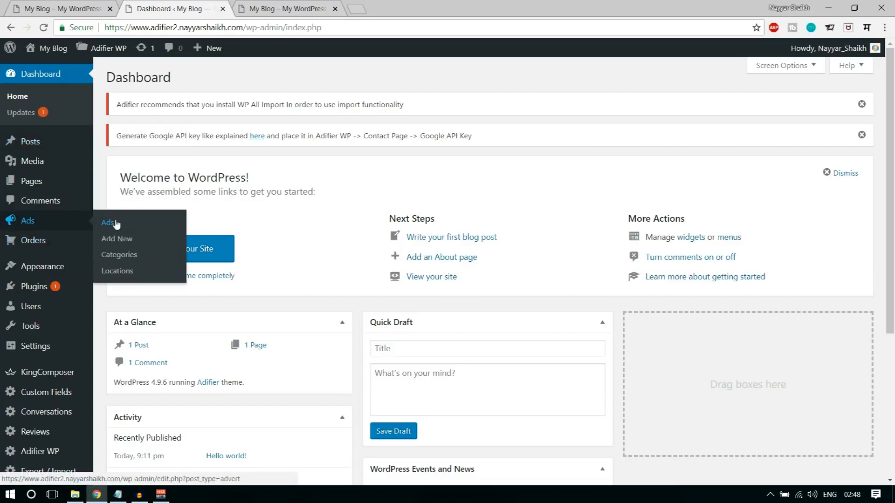
left_click(120, 239)
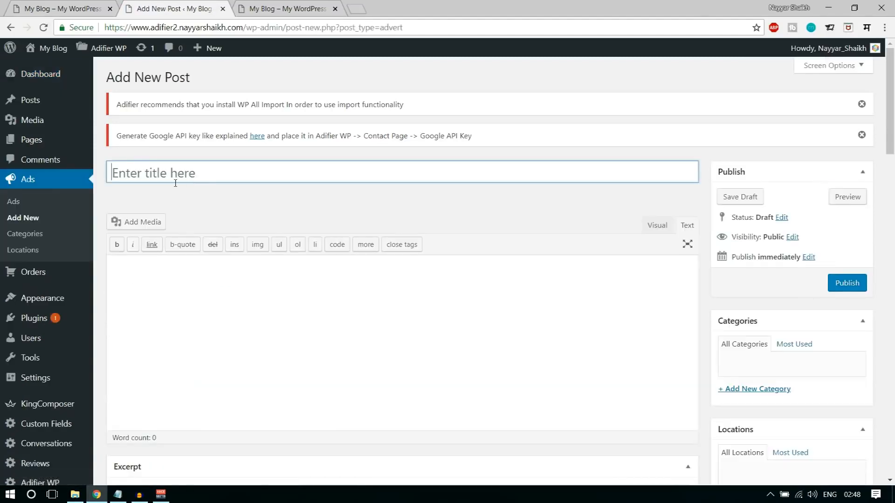
- On the Adifier demo homepage, view the drone advert's details and return to the ads grid
left_click(78, 5)
scroll(828, 368, "down", 8)
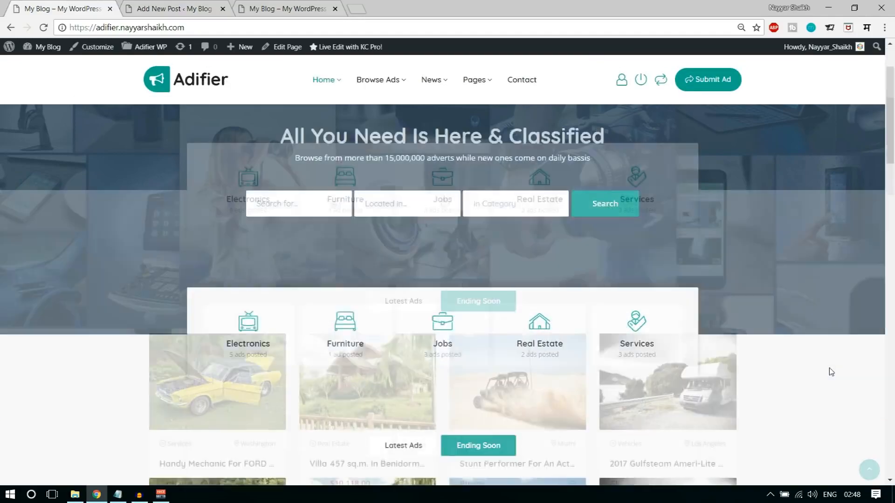
scroll(831, 372, "down", 1)
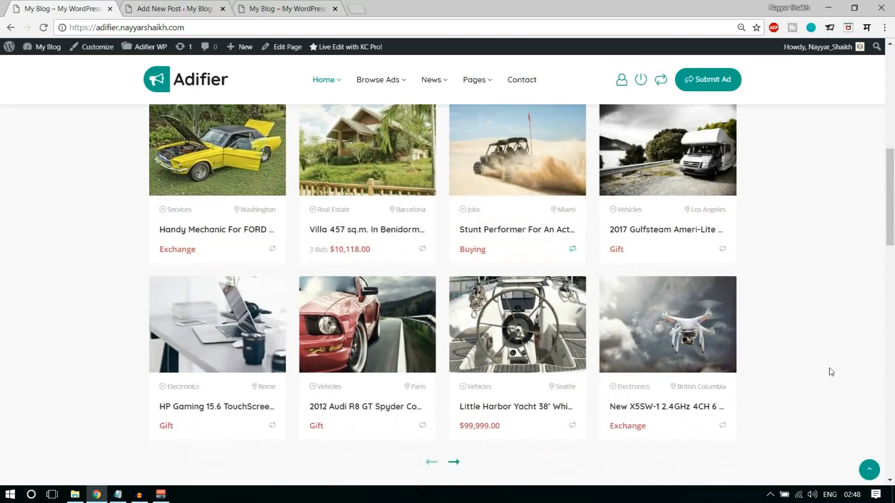
scroll(831, 372, "down", 1)
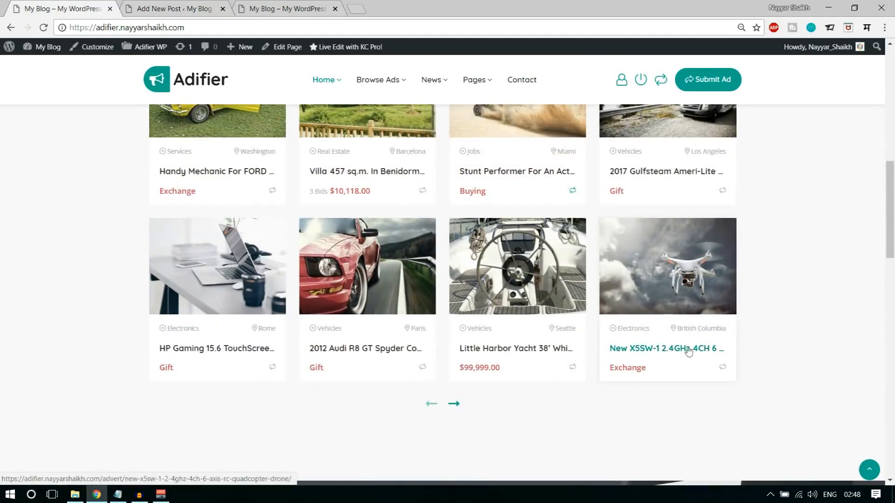
left_click(667, 288)
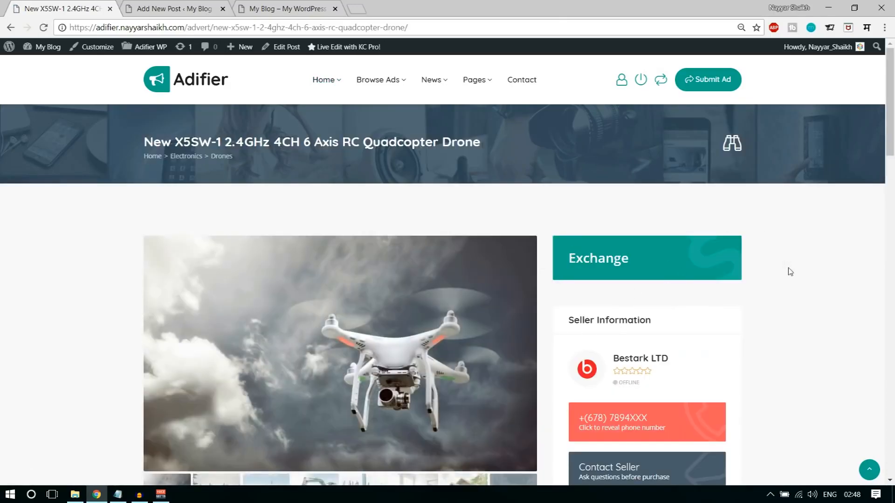
scroll(790, 272, "down", 3)
scroll(790, 274, "up", 1)
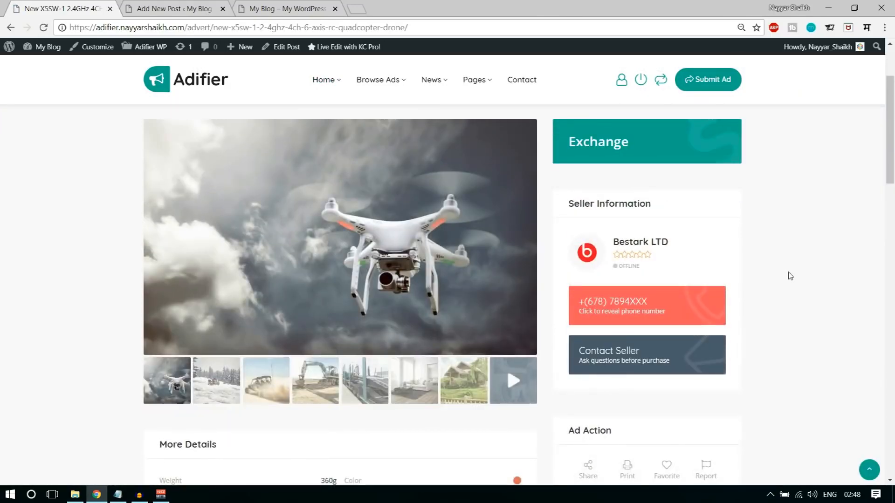
scroll(790, 276, "up", 2)
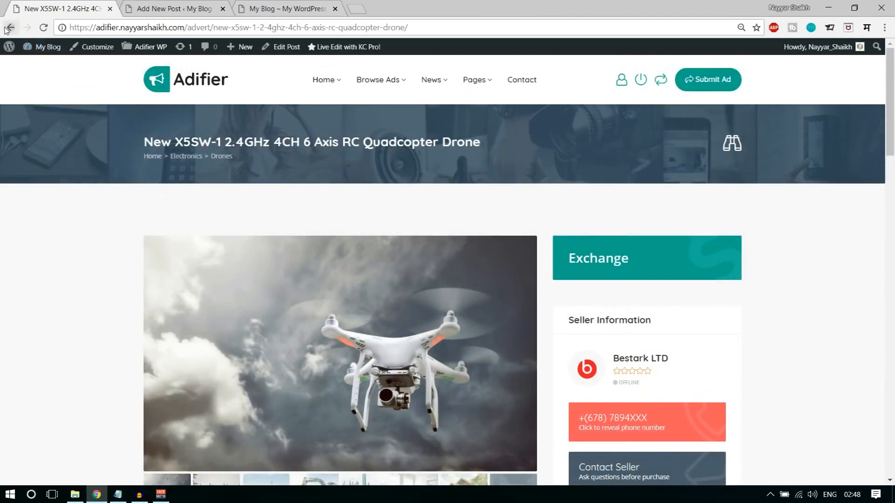
left_click(7, 28)
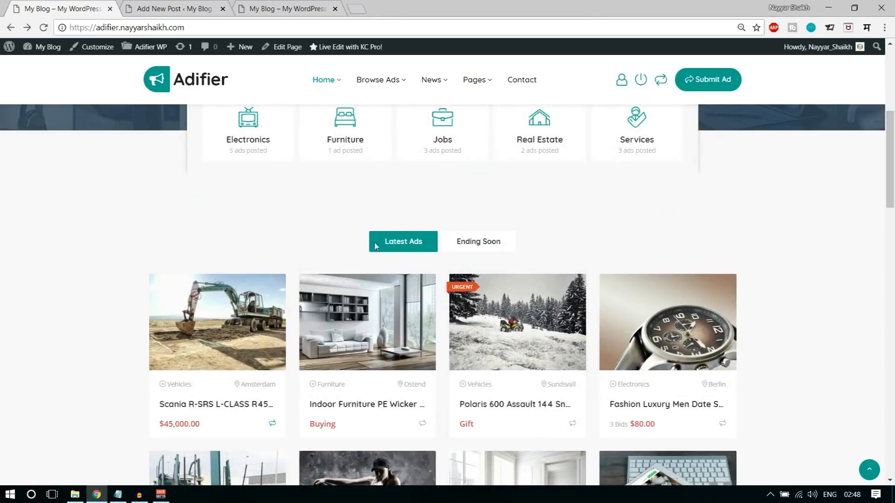
- Toggle Ending Soon and Latest Ads, then open the Scania R-SRS L-CLASS ad
left_click(465, 243)
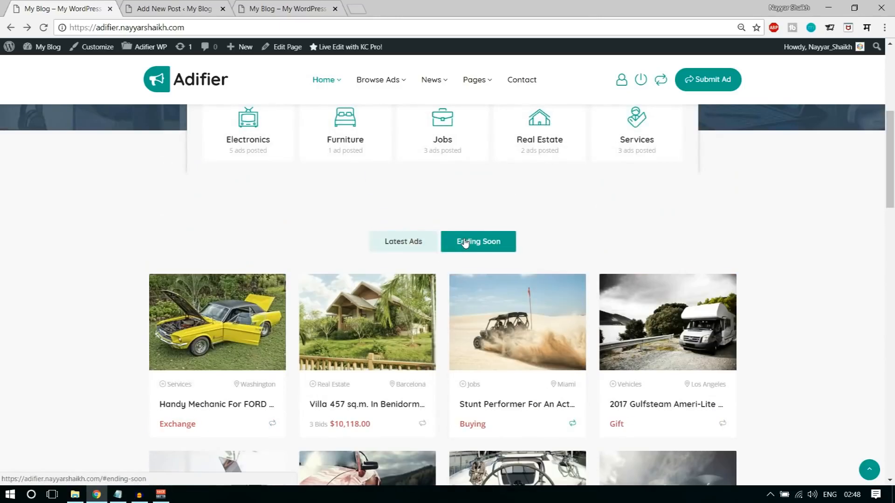
left_click(428, 248)
scroll(743, 303, "down", 4)
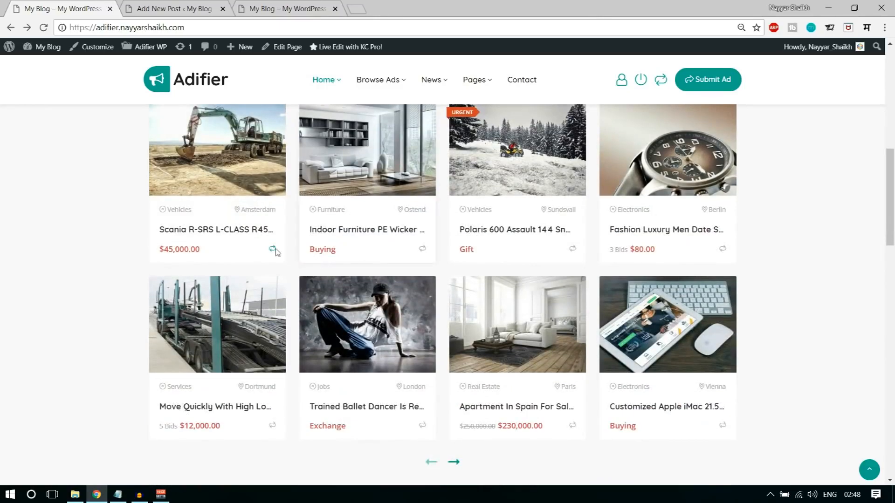
left_click(233, 230)
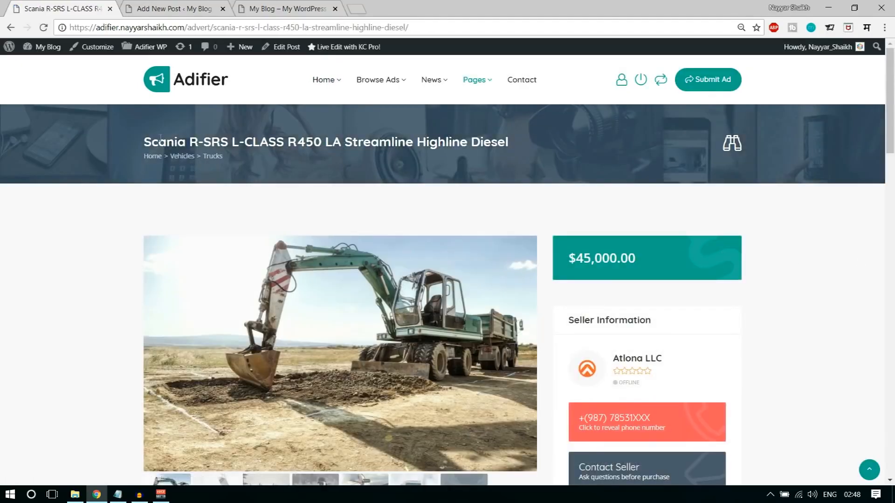
- Copy the Scania R-SRS L-CLASS ad title and paste it as the new ad's title
left_click_drag(144, 141, 520, 142)
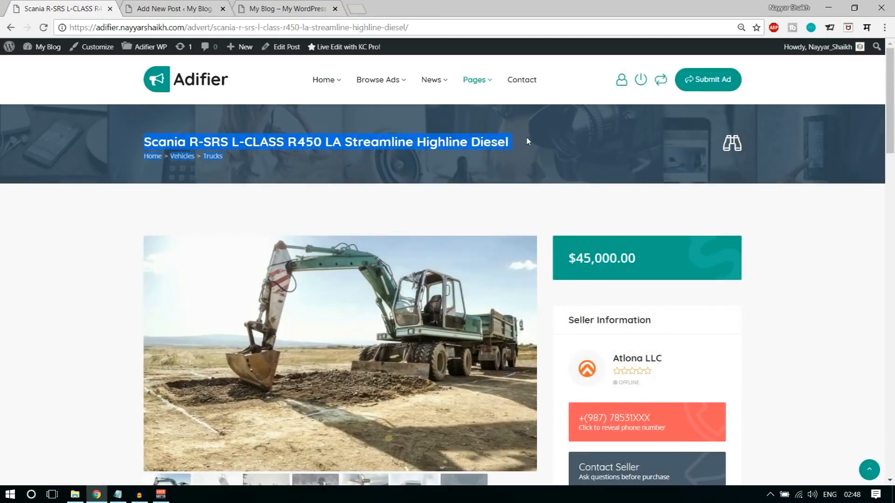
key("ctrl+c")
key("ctrl+Tab")
key("ctrl+v")
left_click_drag(561, 172, 86, 172)
- Switch the description to the Visual editor, recheck the demo ad, and begin adding a new category
left_click(654, 226)
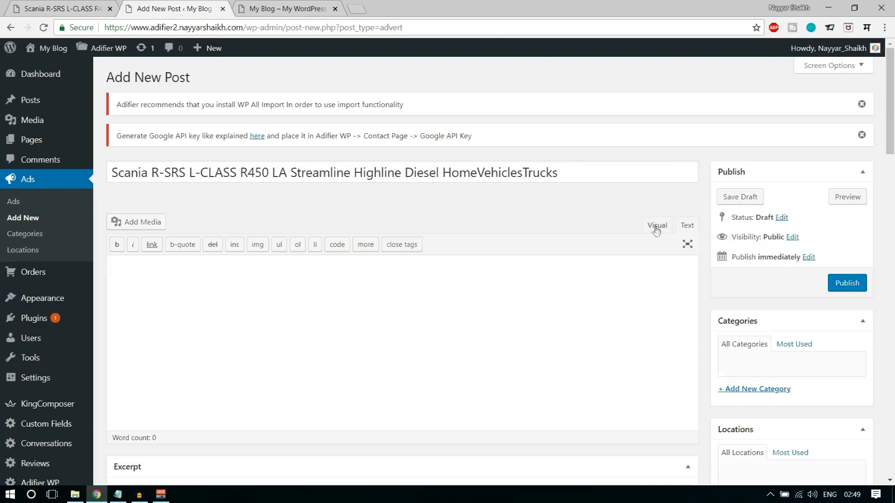
left_click(74, 4)
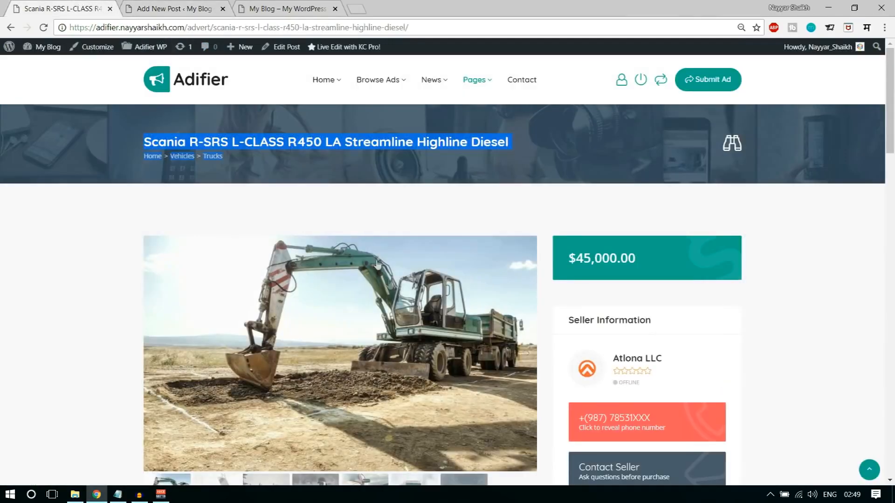
scroll(230, 220, "down", 1)
left_click(204, 5)
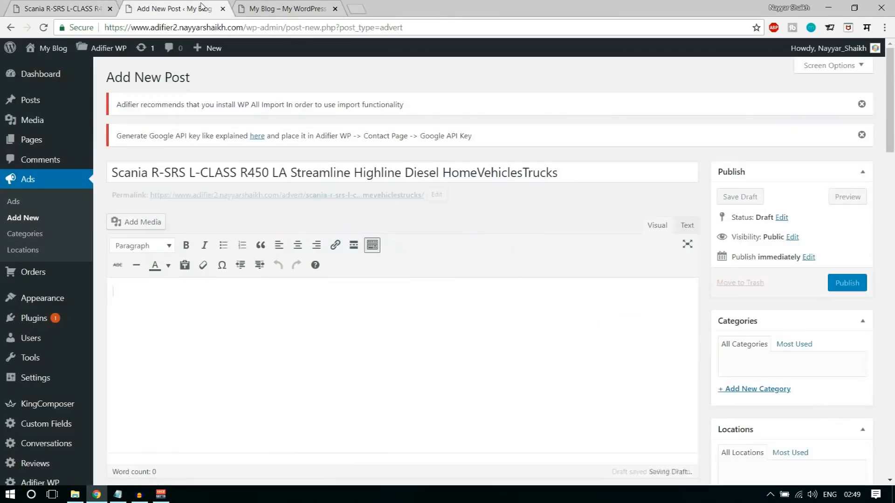
scroll(506, 203, "down", 2)
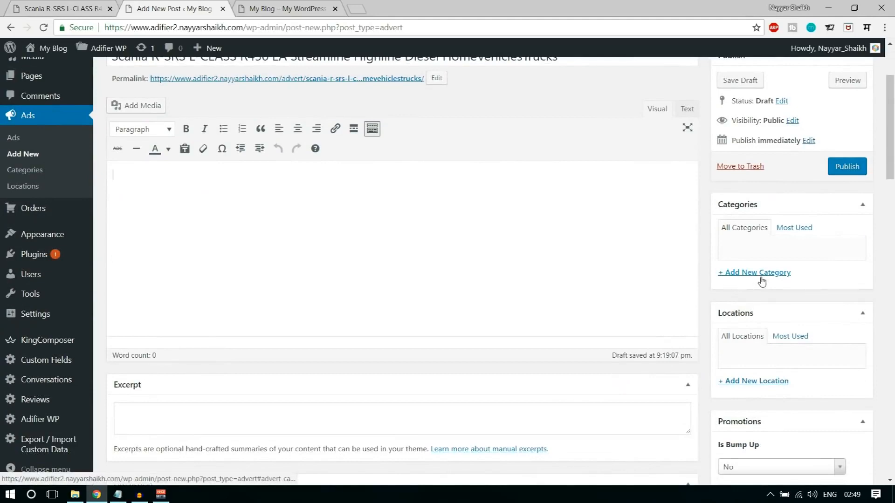
left_click(70, 8)
scroll(341, 223, "up", 1)
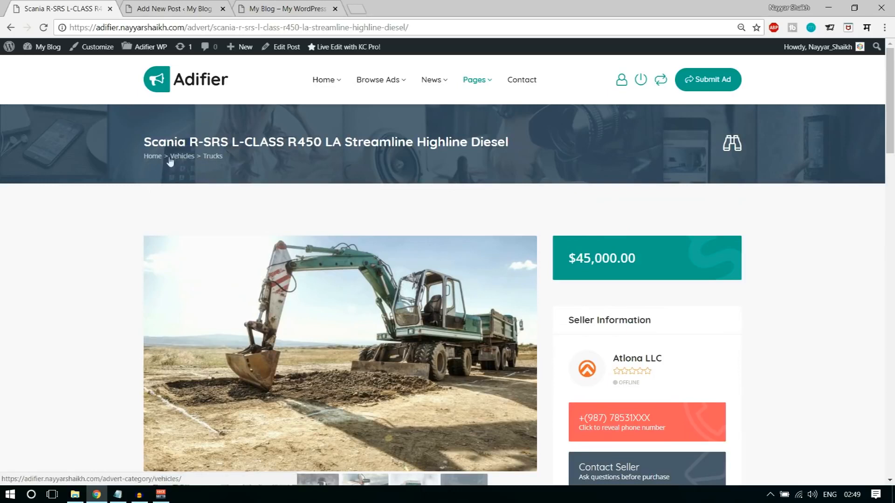
key("ctrl+Tab")
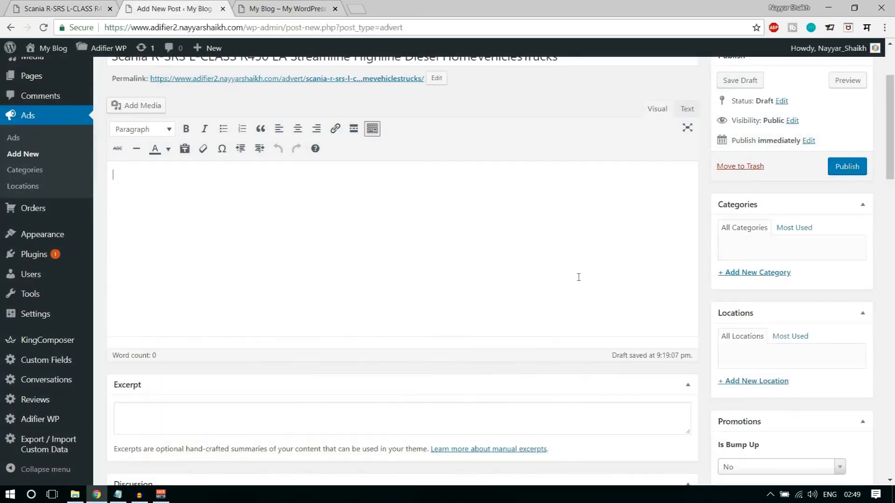
left_click(761, 275)
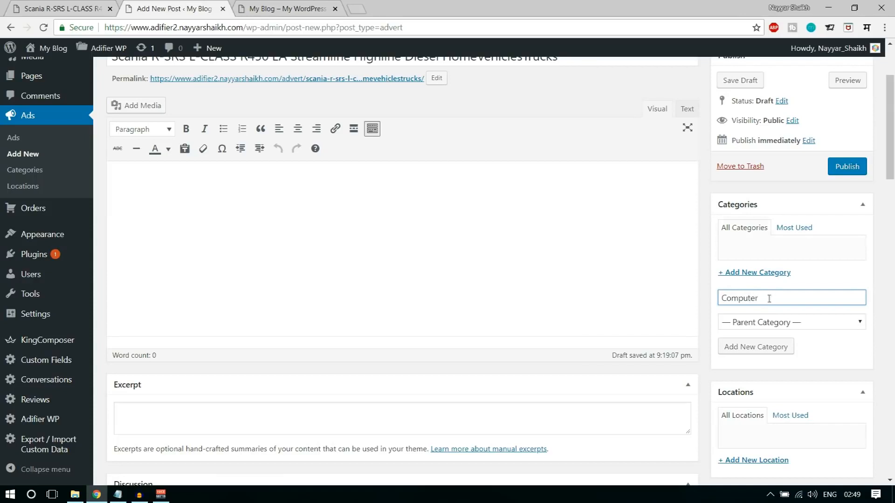
- Create the ad category Technology
left_click_drag(776, 298, 709, 297)
type("Technology")
left_click(751, 348)
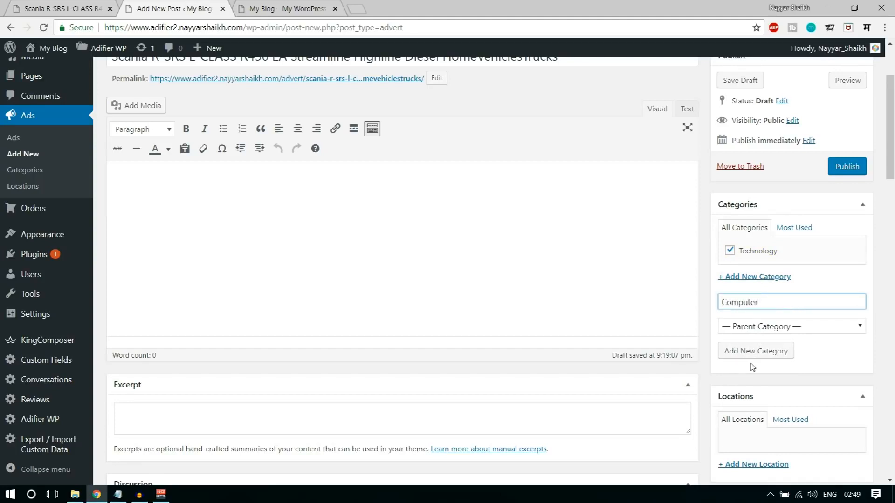
- Create the Computer category with Technology as its parent category
left_click_drag(758, 302, 717, 305)
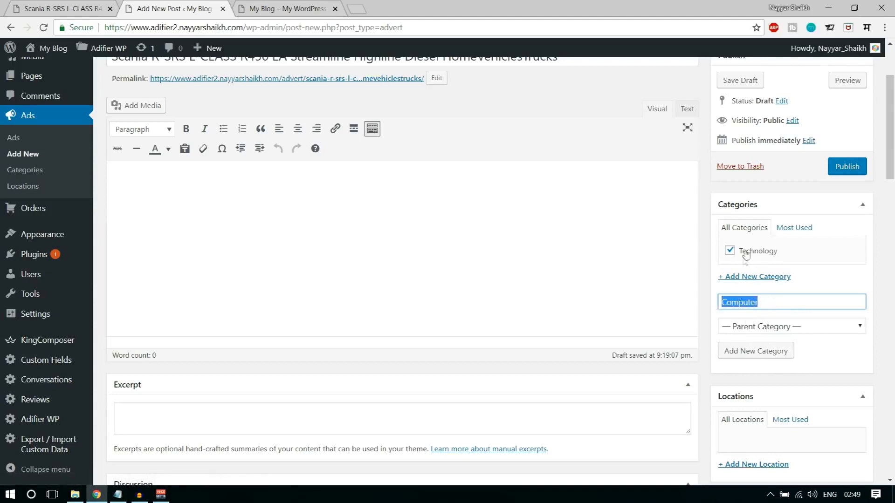
left_click(777, 329)
left_click(766, 351)
left_click(766, 353)
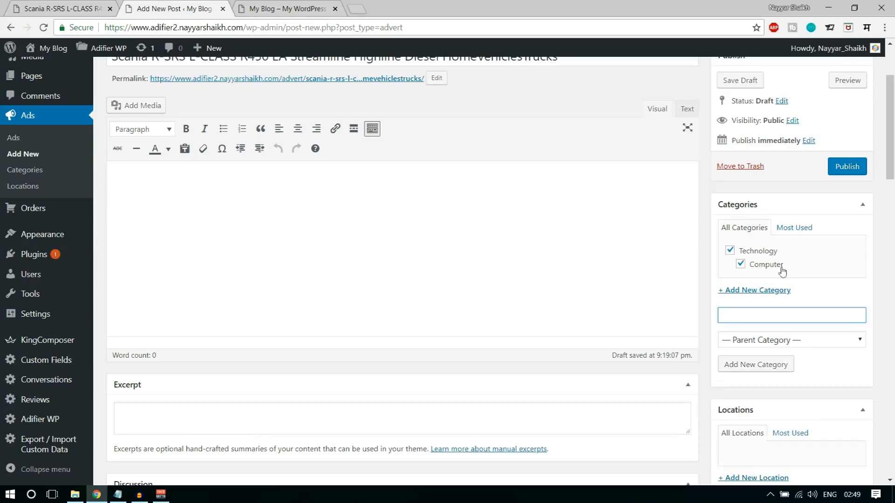
double_click(755, 267)
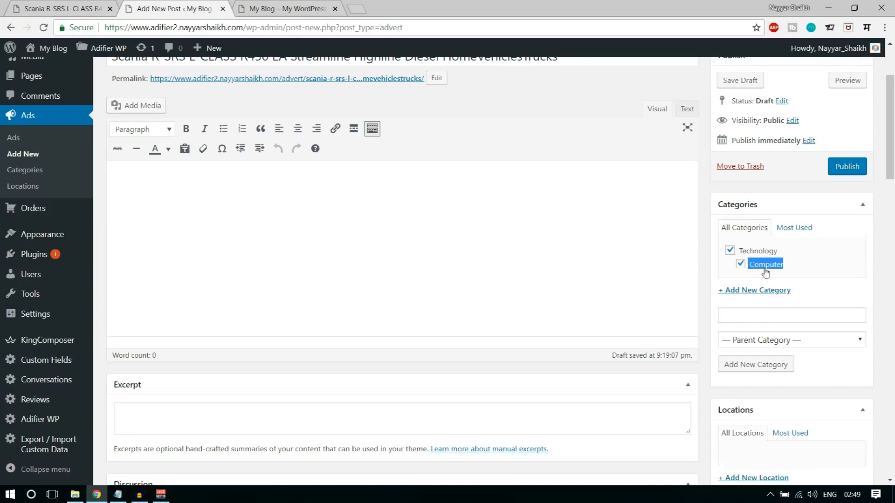
left_click(805, 276)
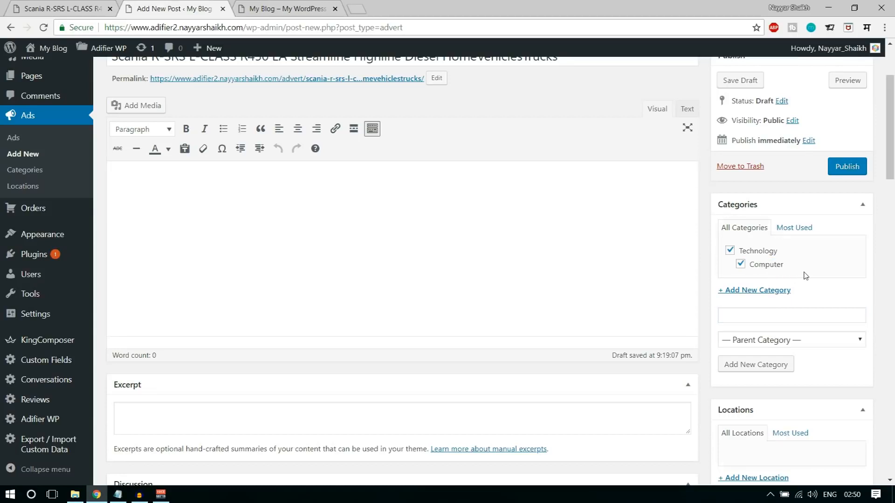
- Create the ad location 'Mumbai', then scroll to the demo ad's description and location
scroll(851, 295, "down", 2)
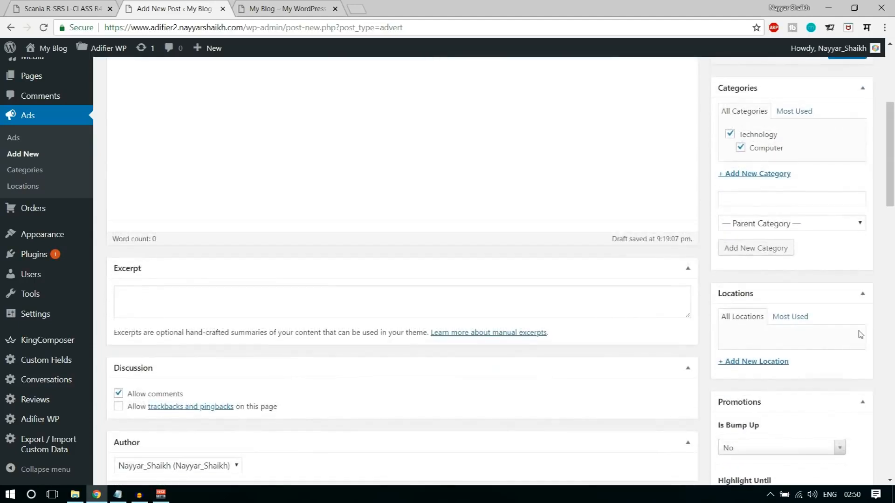
scroll(785, 354, "down", 1)
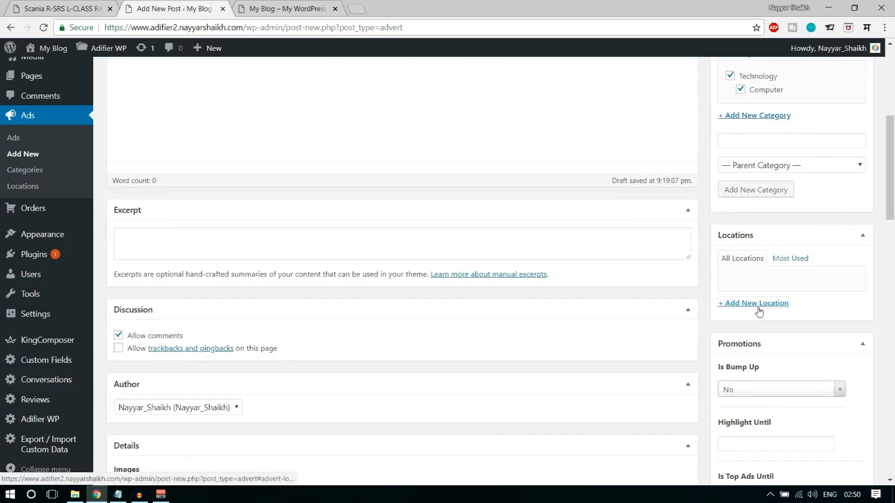
left_click(760, 304)
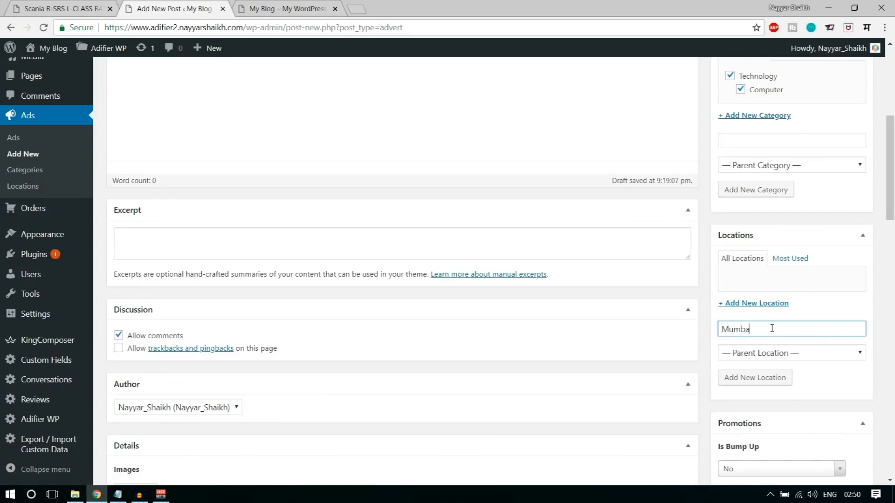
type("Mumbai")
left_click(762, 377)
scroll(408, 312, "up", 5)
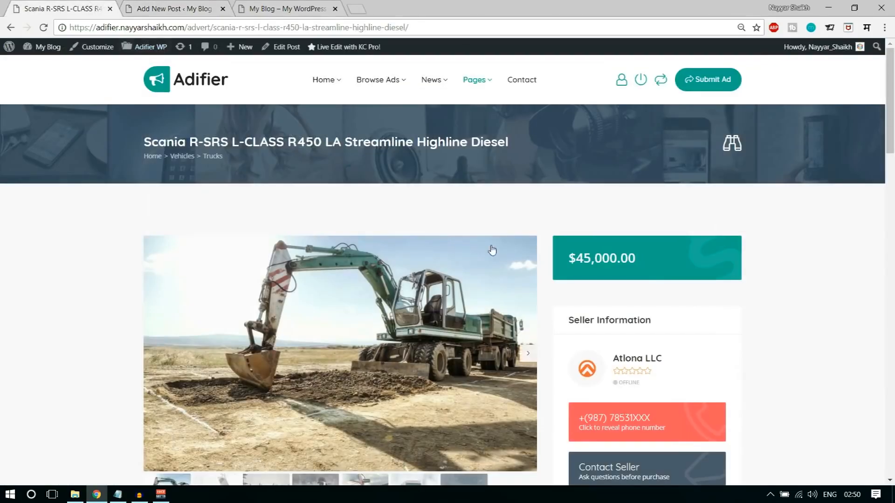
scroll(490, 250, "down", 5)
scroll(493, 249, "down", 5)
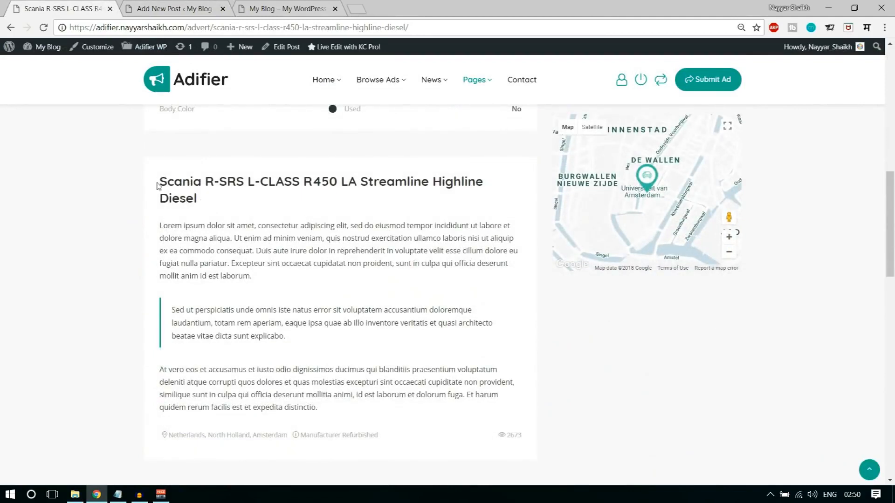
- Copy the demo ad's three Lorem ipsum paragraphs into the new ad's description
triple_click(163, 182)
left_click_drag(210, 238, 214, 239)
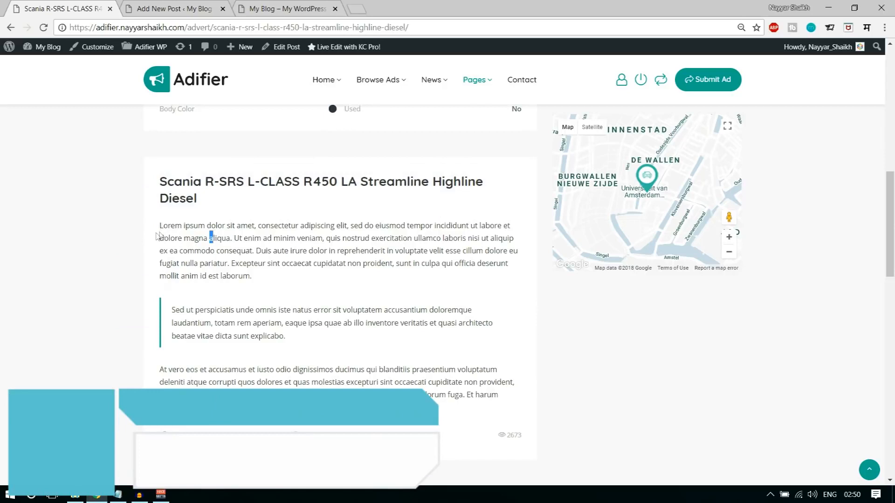
left_click_drag(159, 225, 501, 396)
key("ctrl+c")
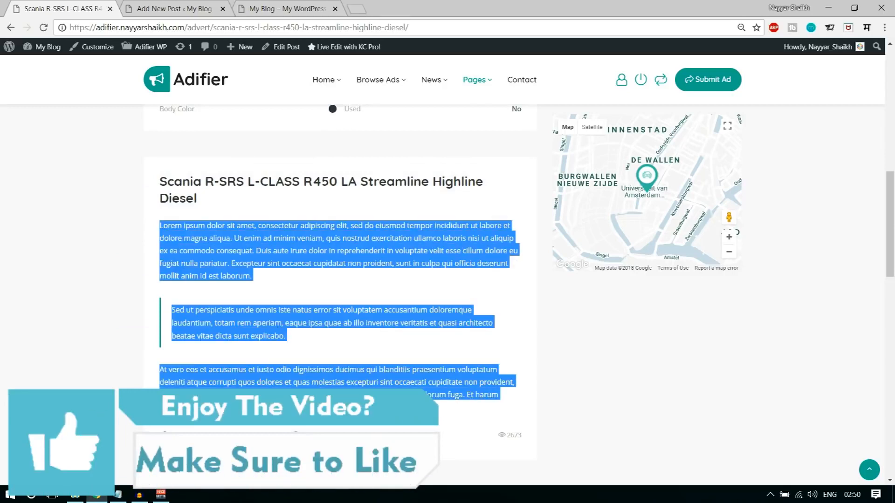
left_click(205, 8)
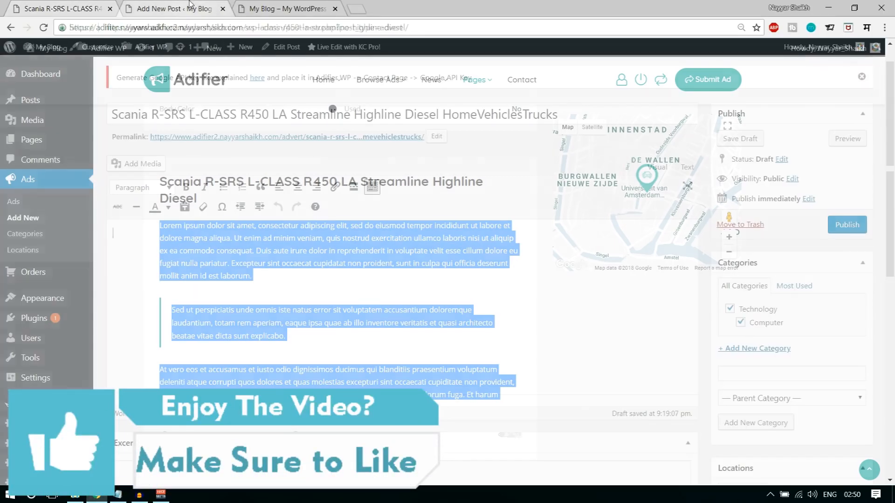
key("ctrl+v")
- Add an empty image slot under Images, then return to the demo ad page
scroll(377, 329, "down", 4)
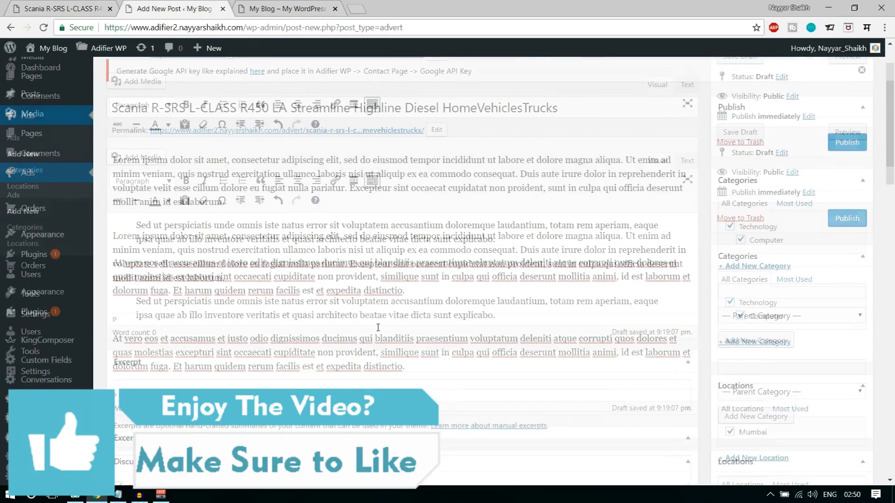
scroll(377, 331, "down", 6)
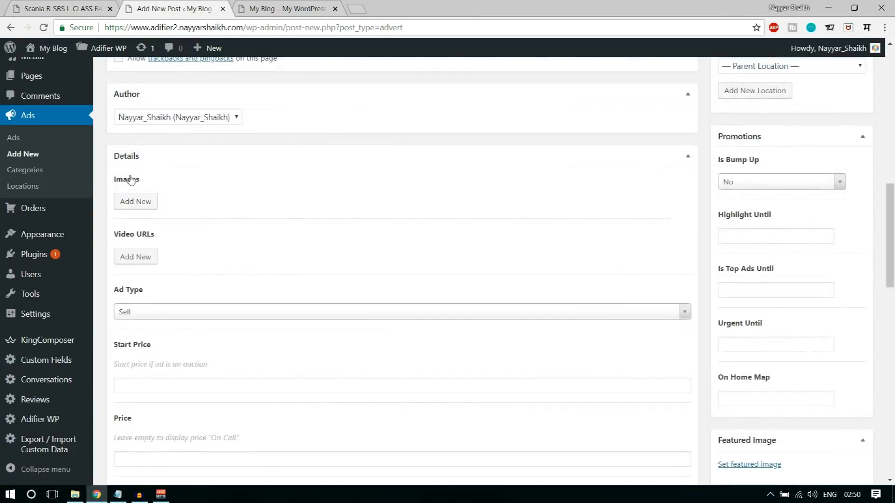
left_click(142, 208)
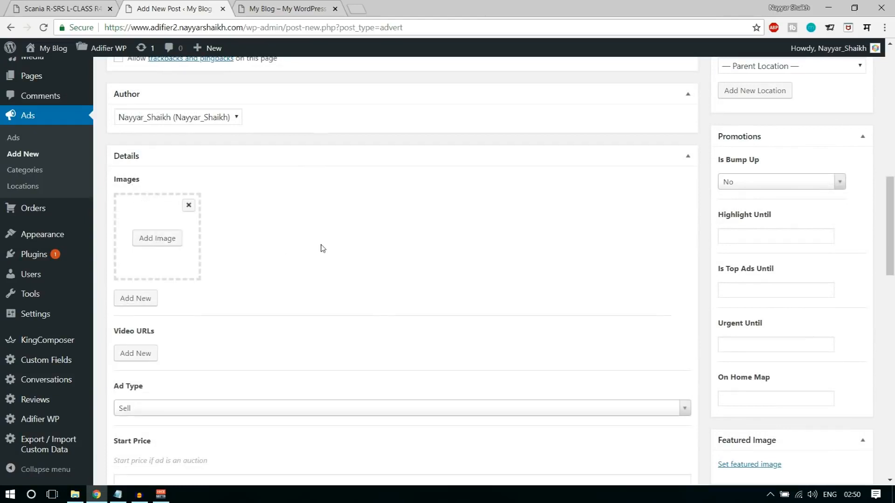
left_click(33, 9)
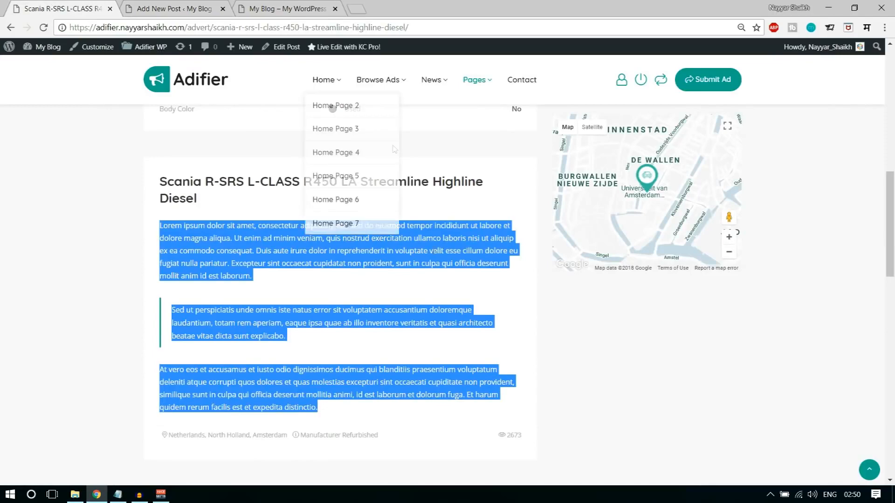
- Open a new browser tab for the bloggdude.com home page
scroll(442, 278, "up", 10)
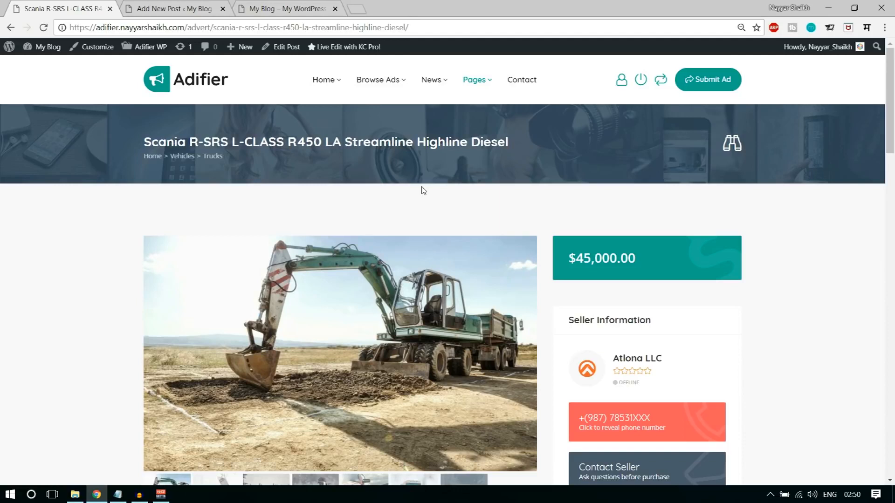
left_click(357, 9)
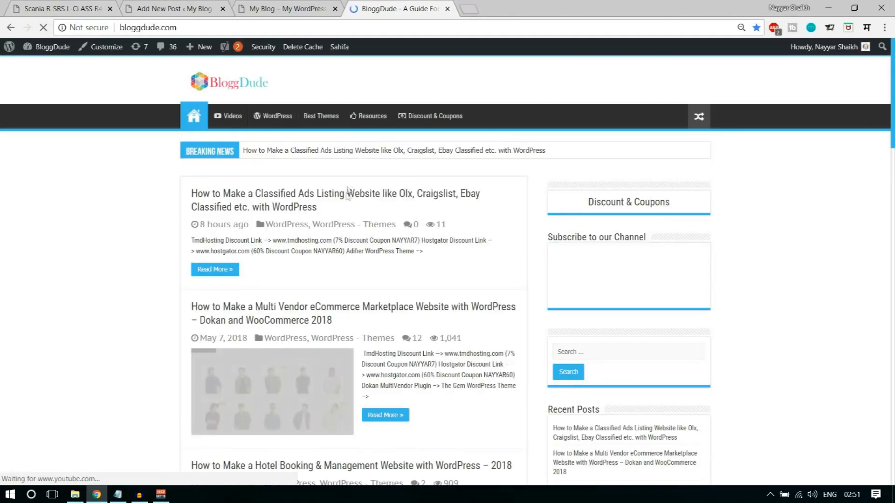
- Skim the BloggDude classified-ads article, then close its tab to reveal My Blog
left_click(357, 203)
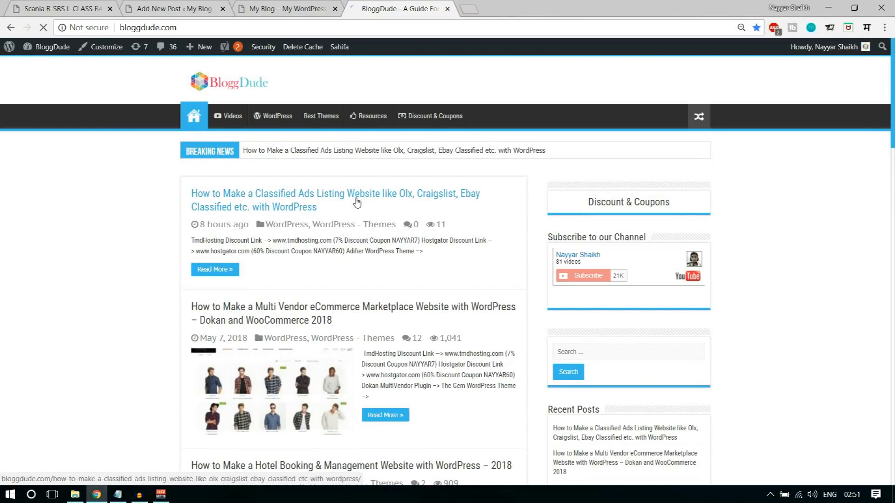
scroll(796, 261, "down", 4)
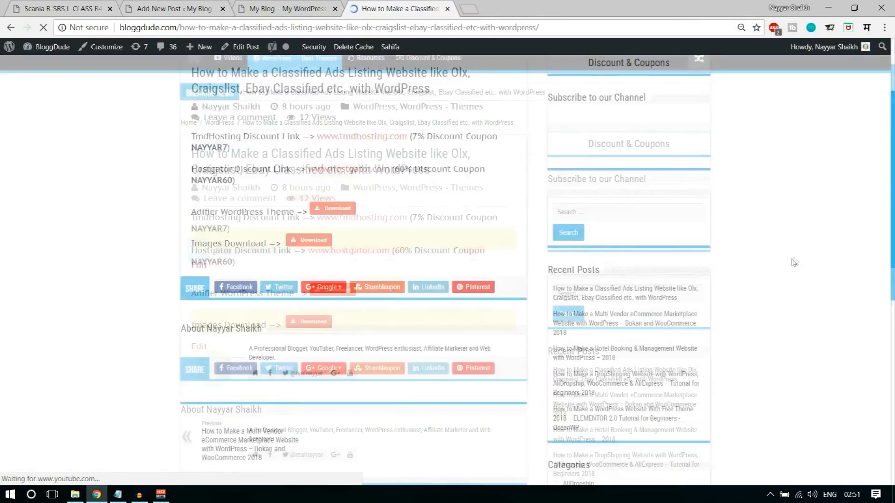
left_click_drag(192, 205, 269, 206)
left_click(271, 215)
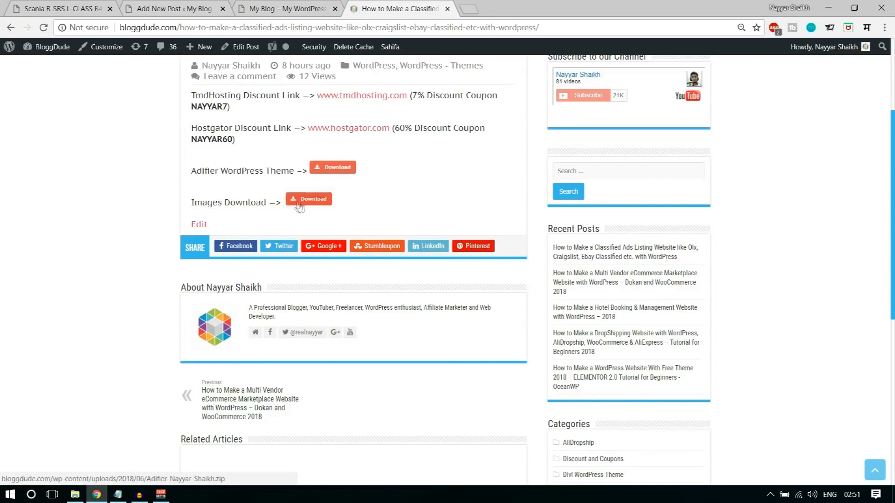
scroll(330, 203, "up", 4)
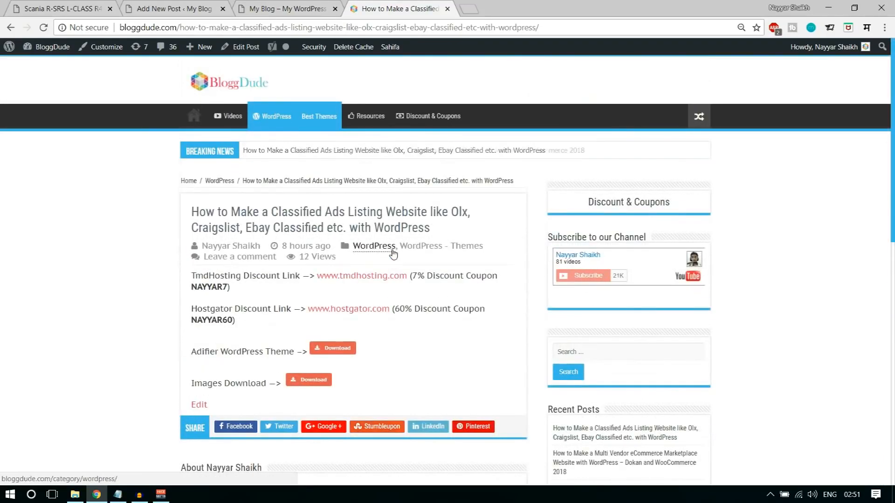
left_click(447, 10)
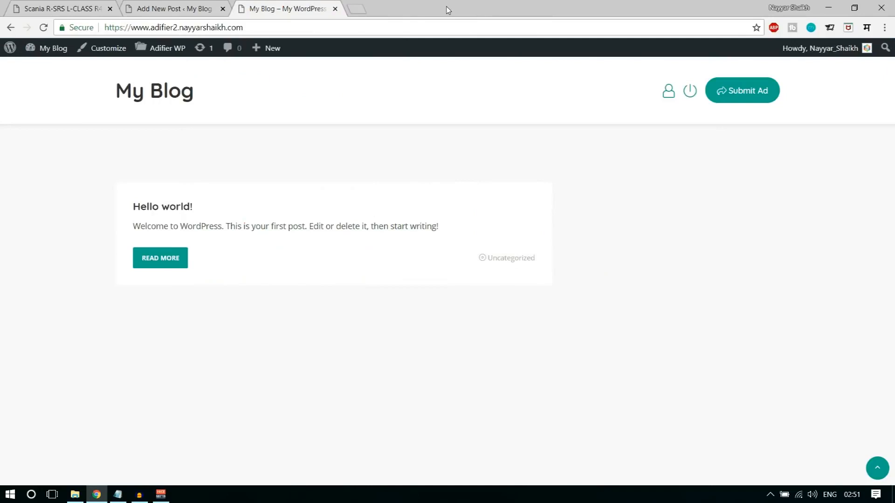
- In File Explorer, go up to the Adifier folder and open its Media image folder
left_click(173, 4)
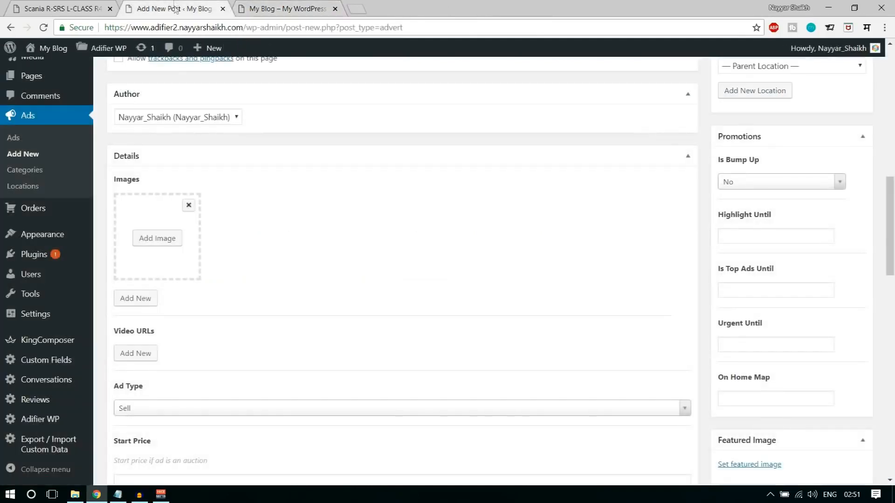
left_click(74, 494)
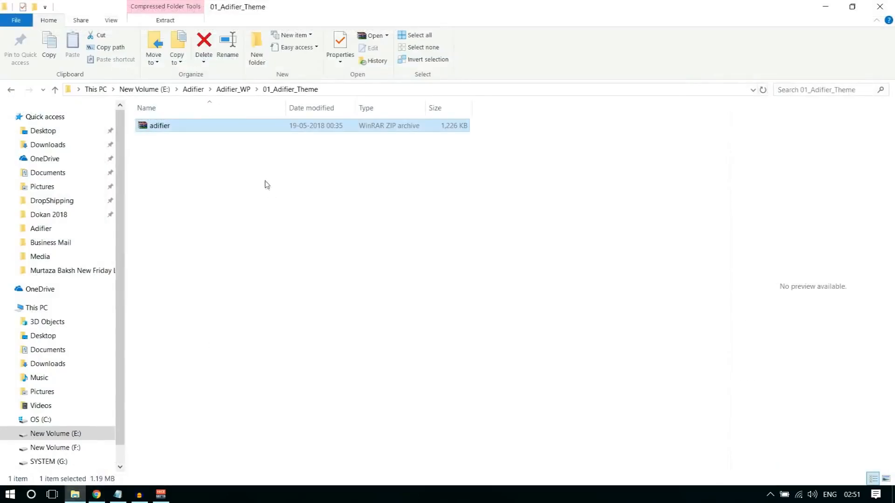
left_click(193, 90)
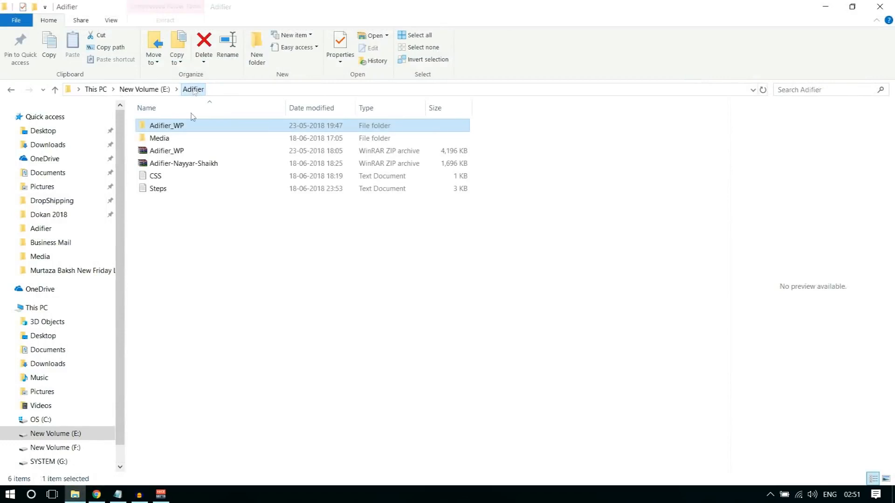
left_click(179, 166)
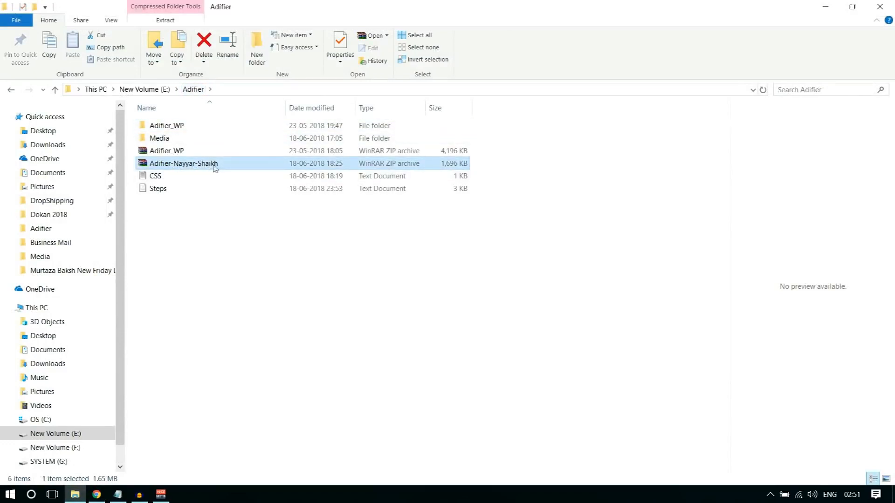
left_click(164, 179)
left_click(169, 139)
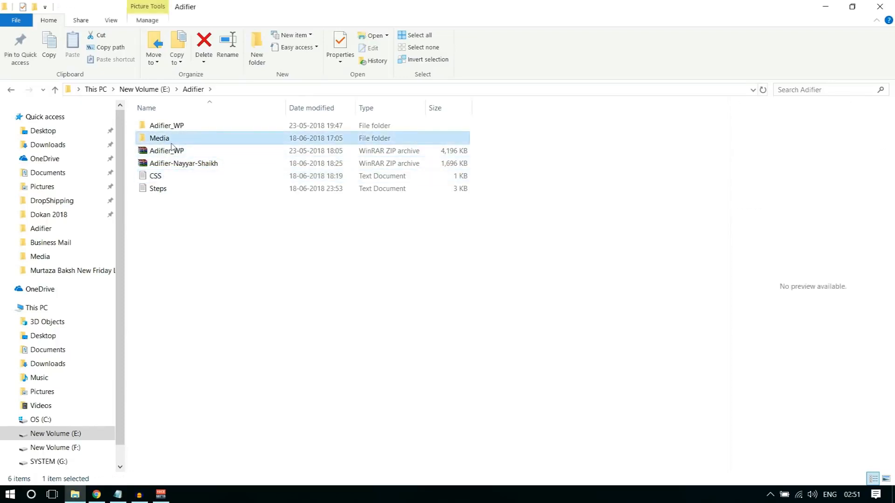
double_click(166, 139)
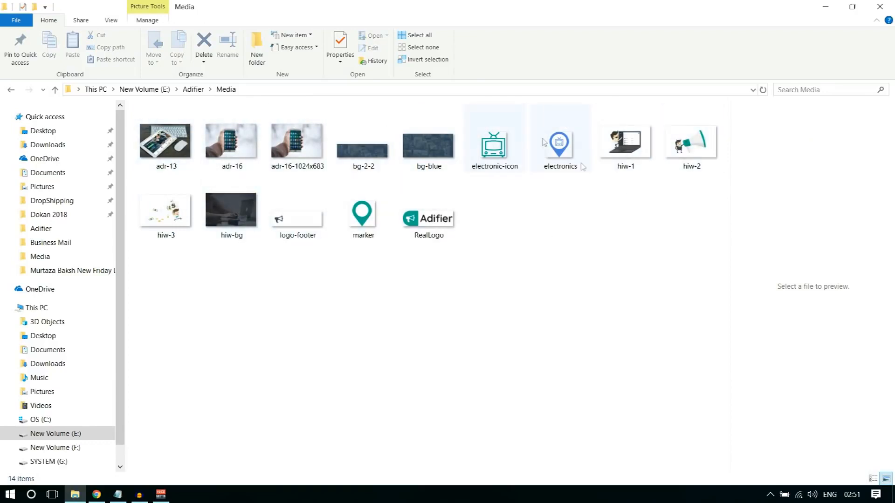
left_click(97, 495)
- Upload adr-13 from E:\Adifier\Media and use it as the ad's first image
left_click(168, 238)
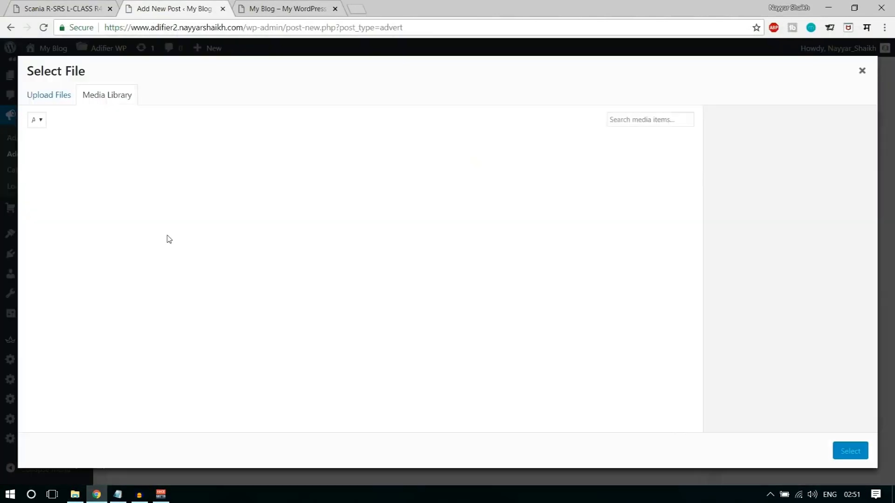
left_click(361, 281)
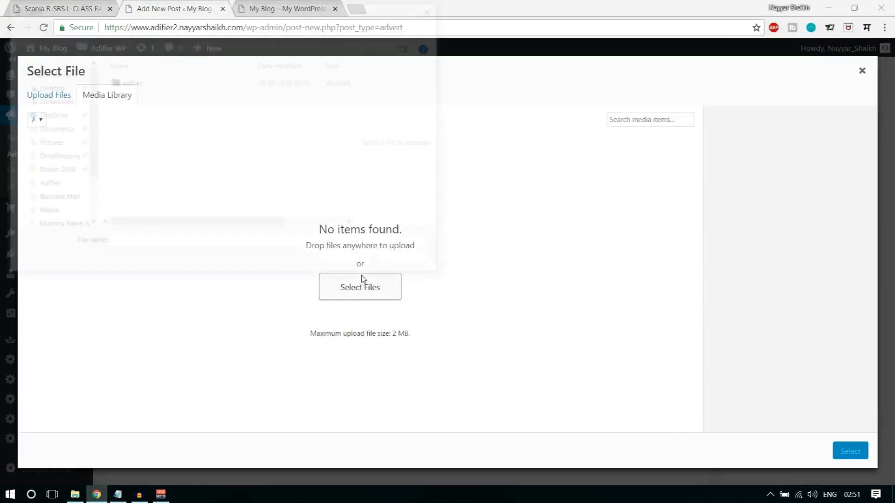
left_click(139, 28)
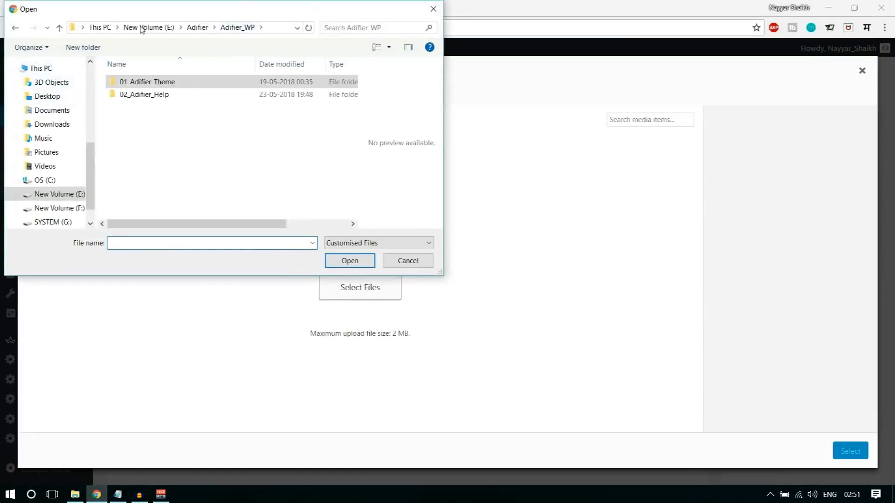
left_click(191, 28)
double_click(154, 96)
left_click(152, 98)
scroll(200, 111, "down", 2)
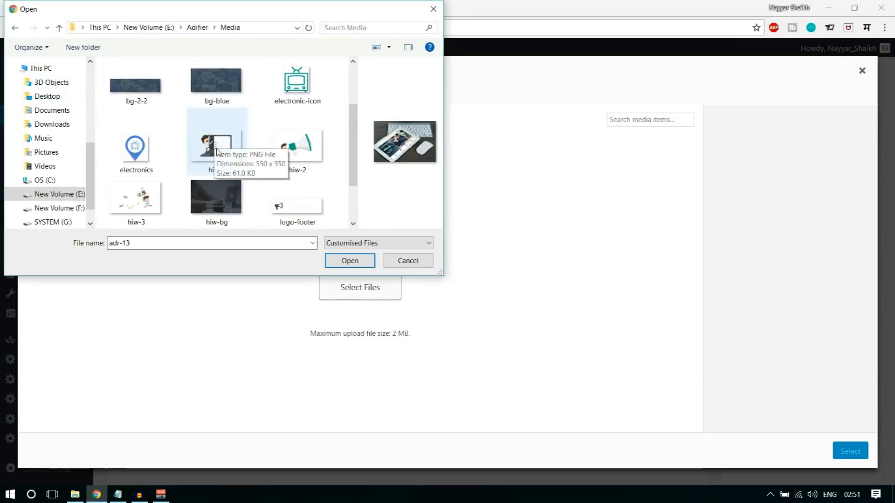
scroll(201, 116, "up", 2)
left_click(350, 259)
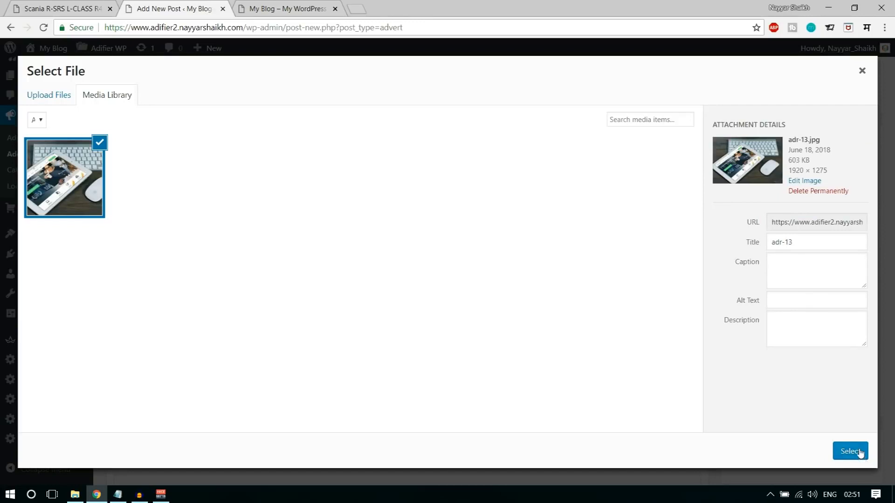
left_click(860, 452)
scroll(473, 280, "down", 1)
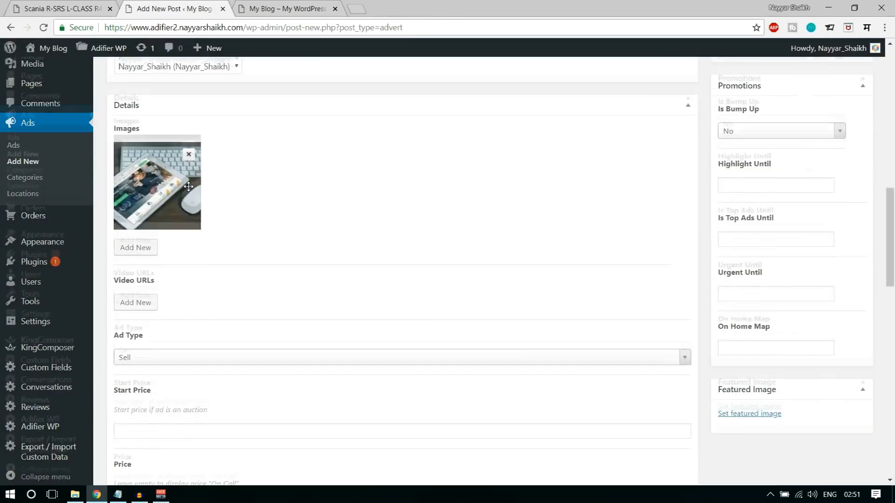
scroll(188, 186, "up", 1)
- Add a second image slot, upload bg-blue and adr-16-1024x683, and use bg-blue
left_click(138, 301)
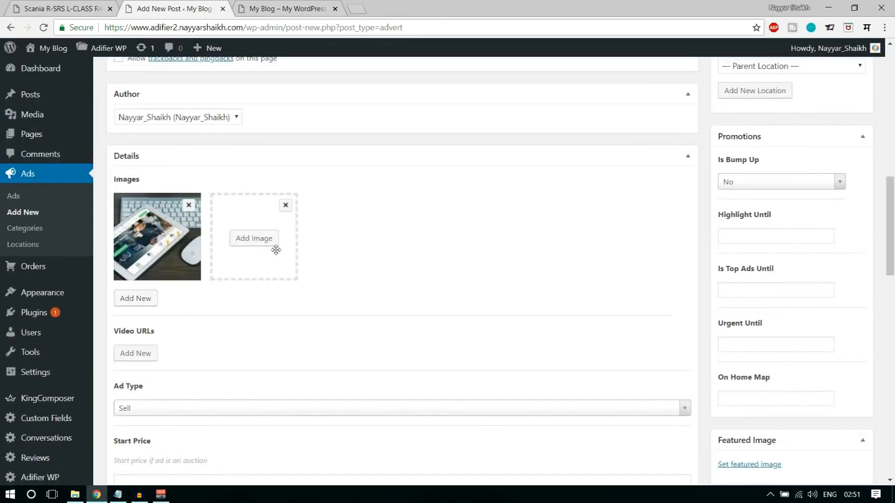
left_click(268, 243)
left_click(48, 94)
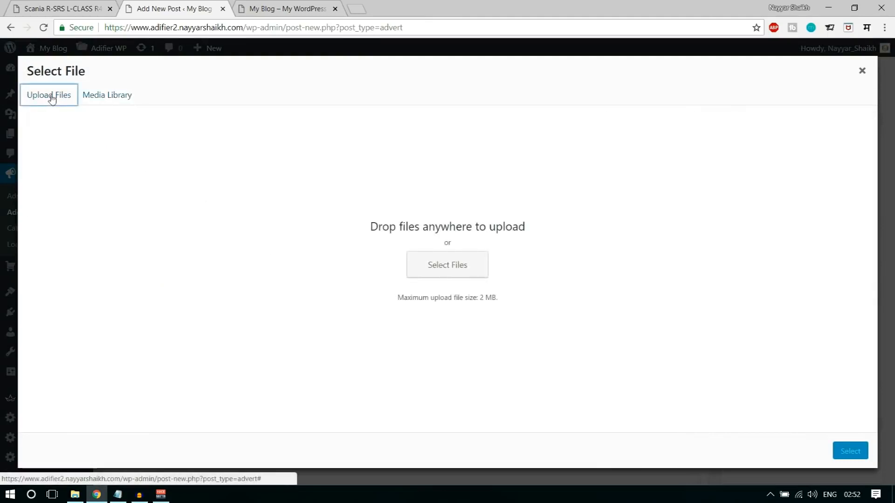
left_click(443, 266)
left_click(238, 119)
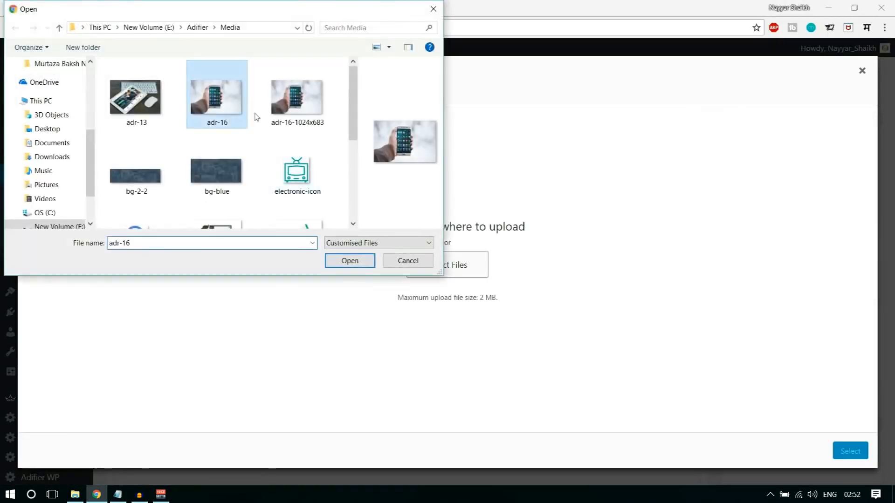
left_click(294, 100)
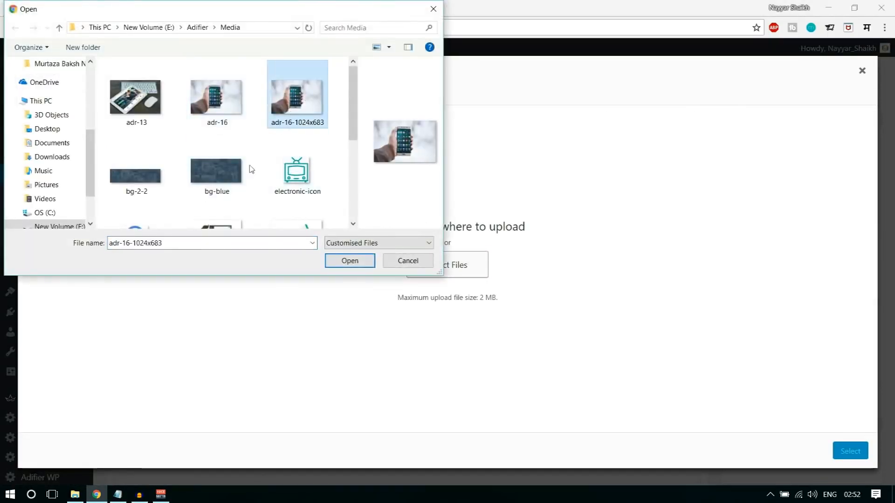
left_click(217, 170, "ctrl")
left_click(340, 264)
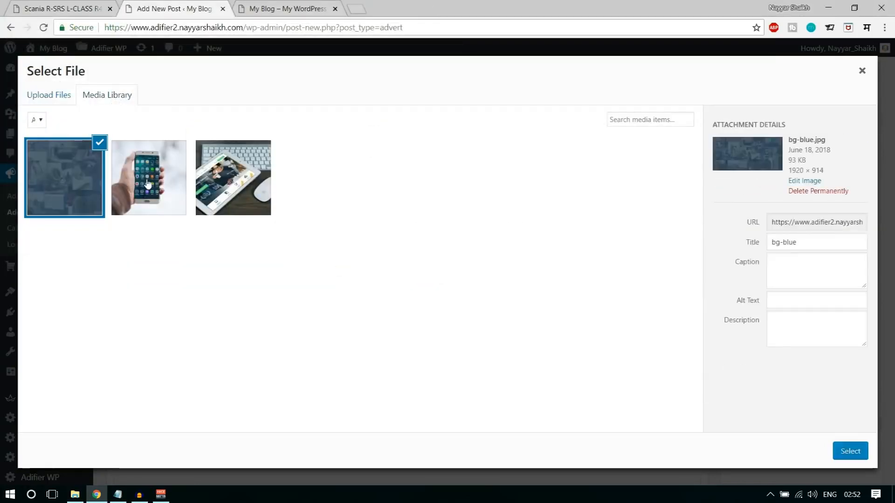
left_click(176, 195)
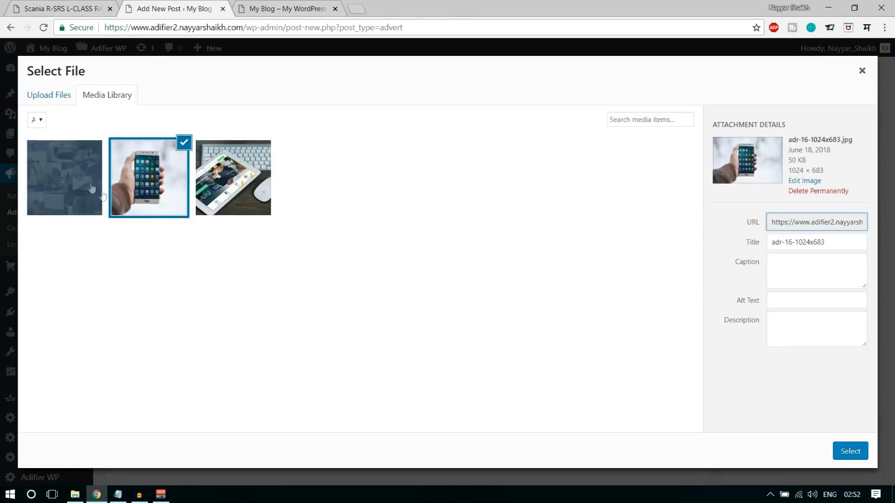
left_click(90, 186)
left_click(835, 455)
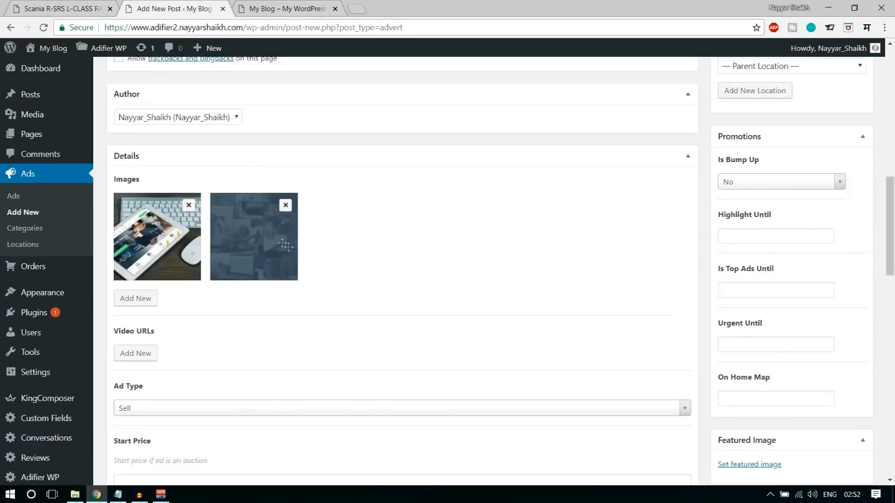
- Add a third image slot holding the adr-16-1024x683 phone photo
left_click(139, 300)
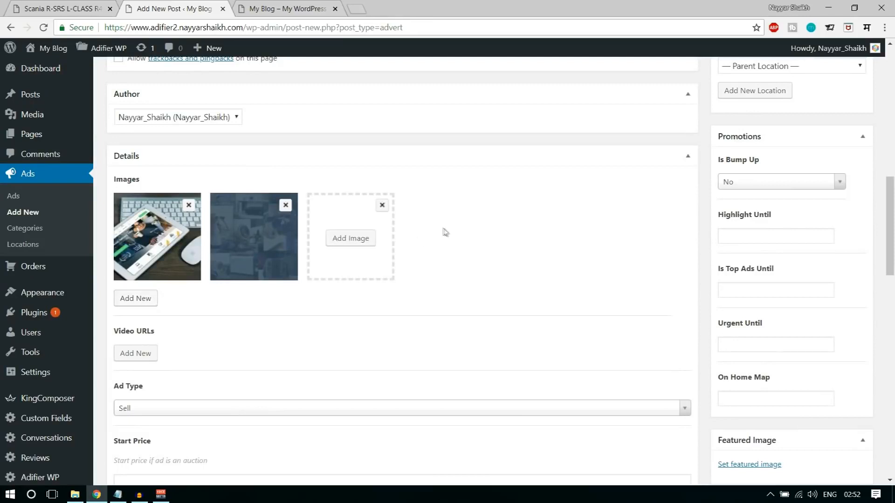
left_click(365, 239)
left_click(175, 173)
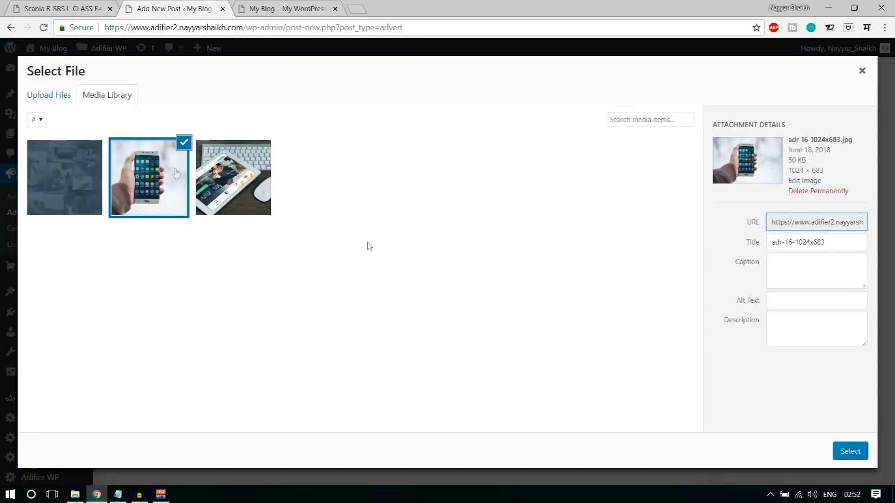
left_click(848, 451)
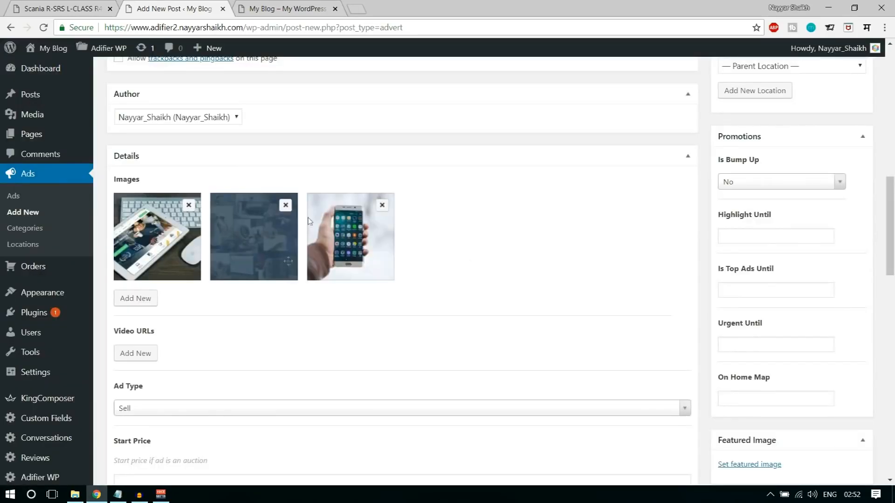
scroll(461, 282, "down", 1)
- Add a Video URLs field to the ad and load the YouTube channel in a new tab
left_click(133, 295)
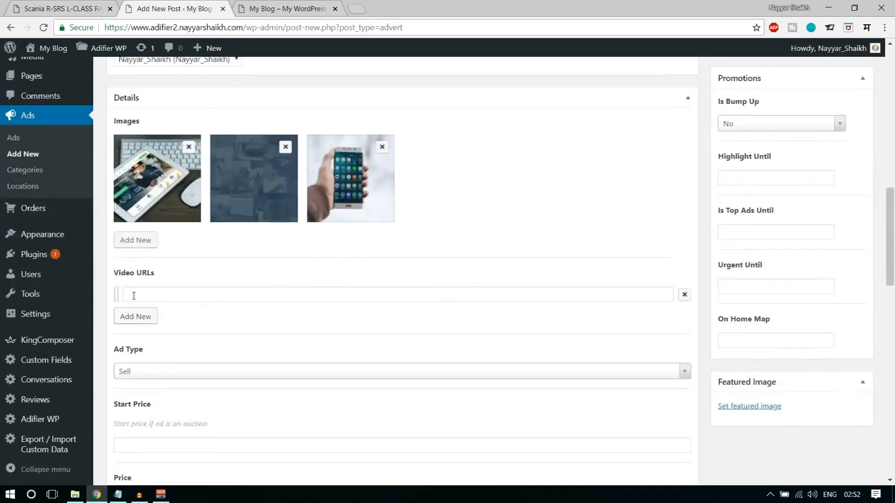
left_click(255, 293)
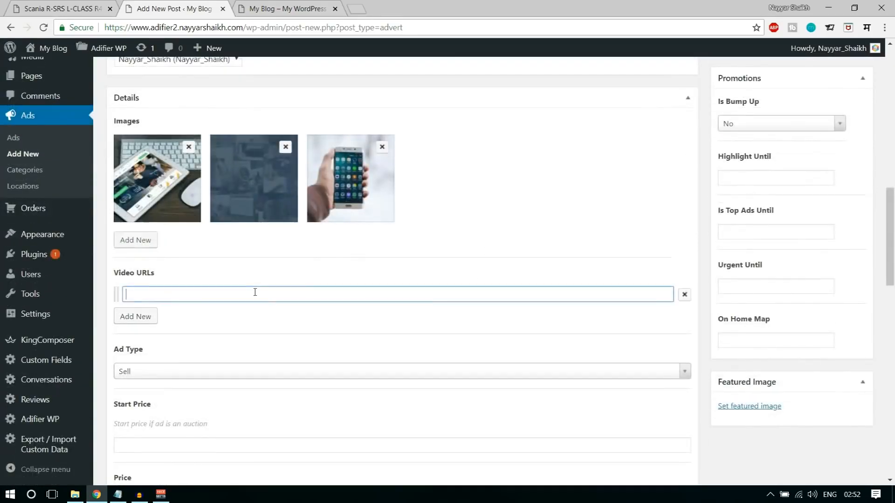
left_click(360, 8)
type("y")
key("Return")
left_click(186, 9)
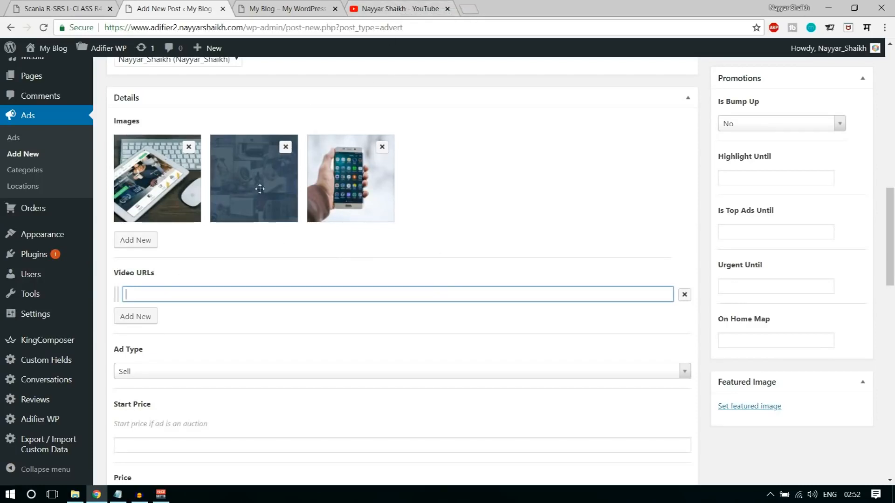
- Paste the Business Email video's link into Video URLs and close the YouTube tab
left_click(382, 9)
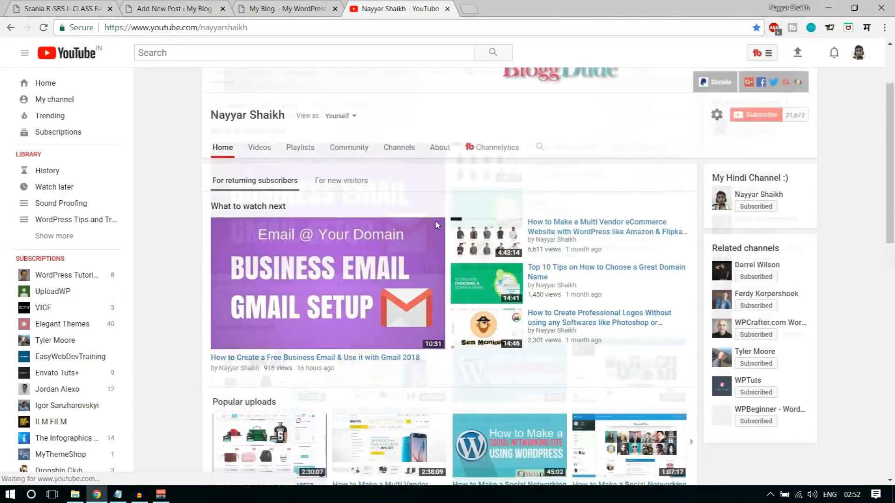
scroll(296, 278, "down", 3)
right_click(288, 200)
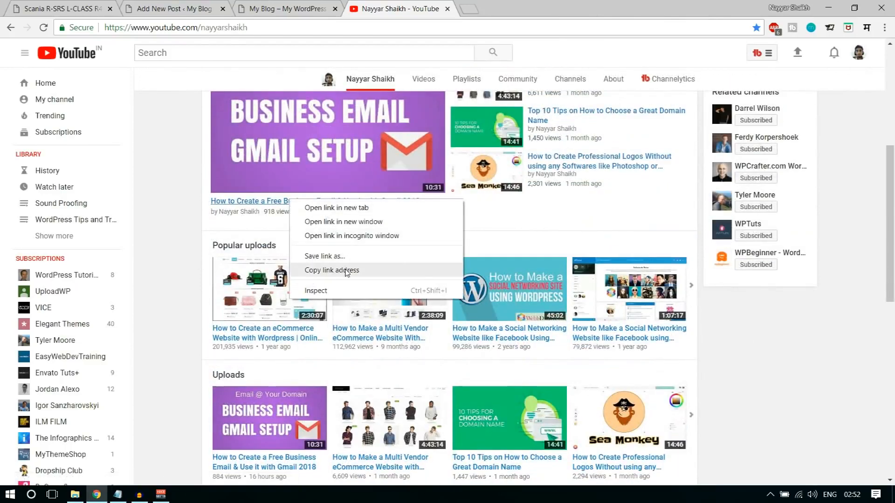
left_click(322, 266)
left_click(191, 9)
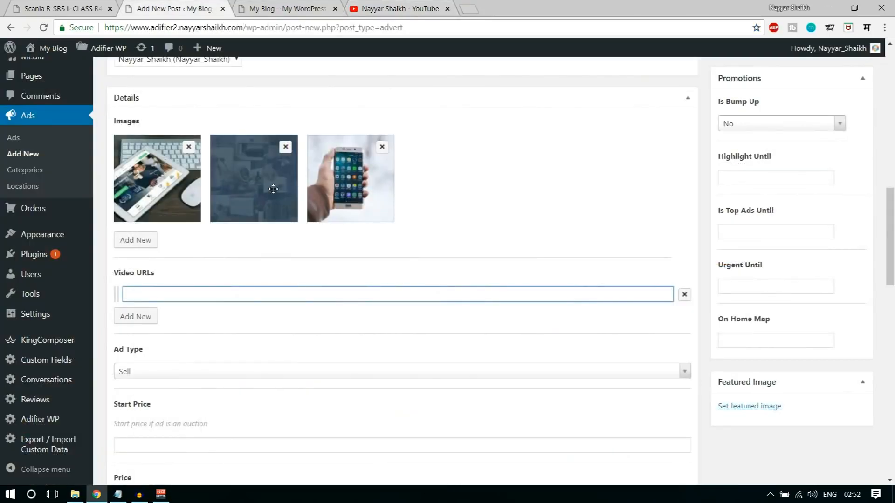
key("ctrl+v")
left_click(217, 332)
scroll(353, 328, "down", 2)
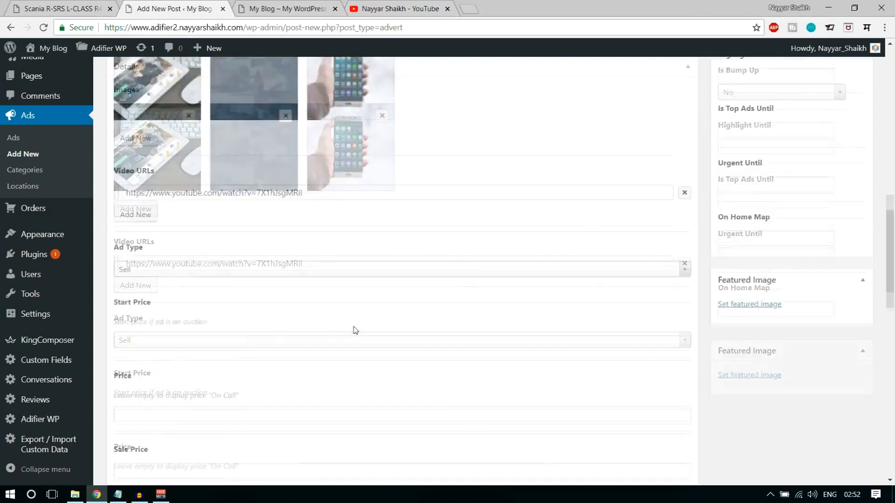
left_click(447, 9)
scroll(443, 177, "down", 1)
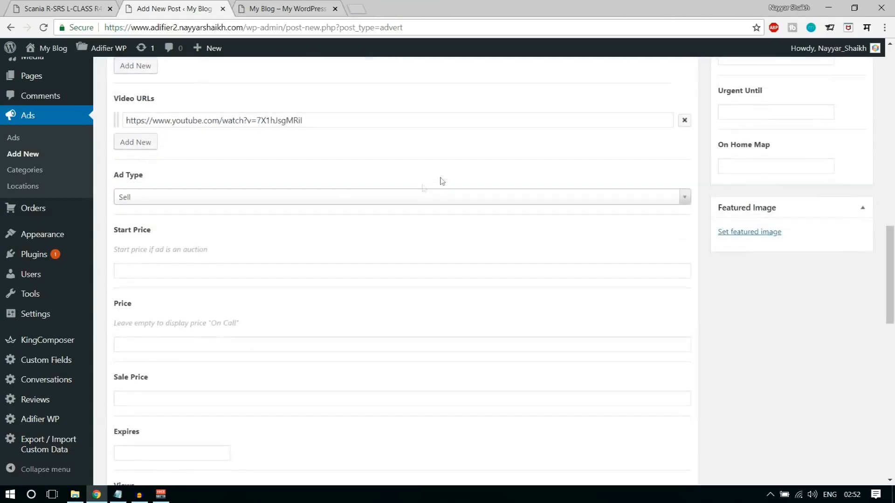
- Keep Ad Type as Sell and look over the auction start price field
left_click(219, 198)
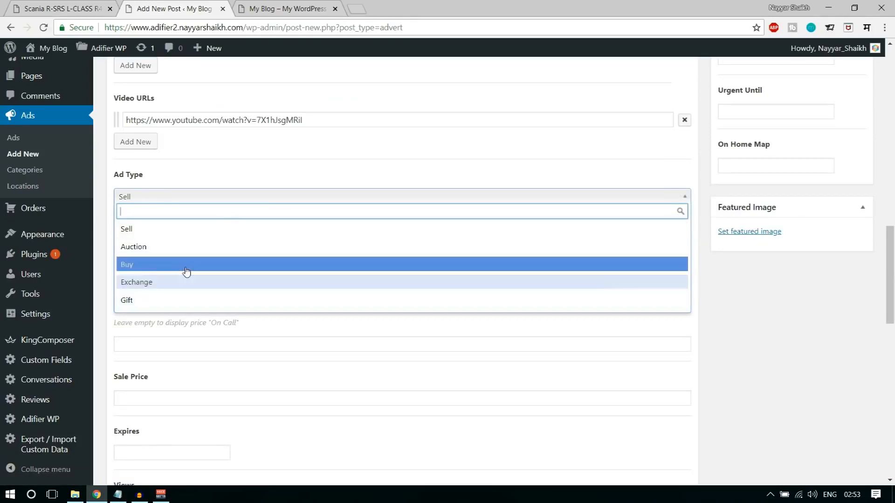
left_click(163, 233)
scroll(302, 250, "down", 1)
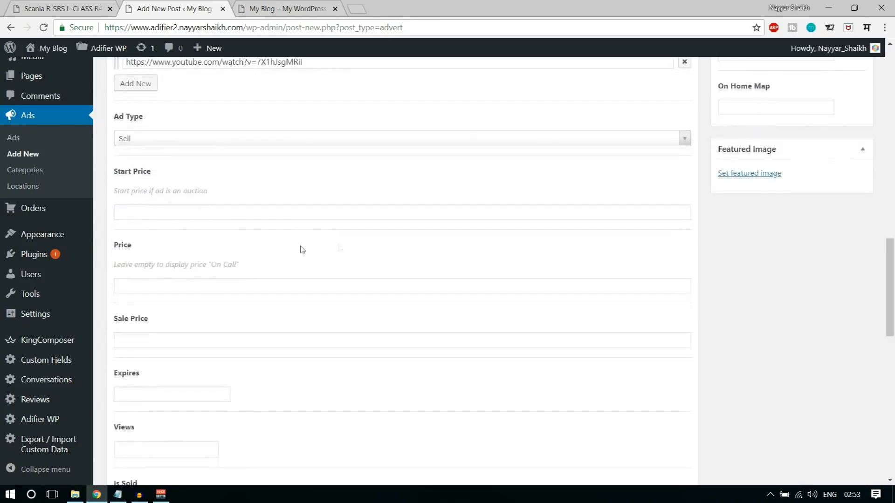
left_click(354, 214)
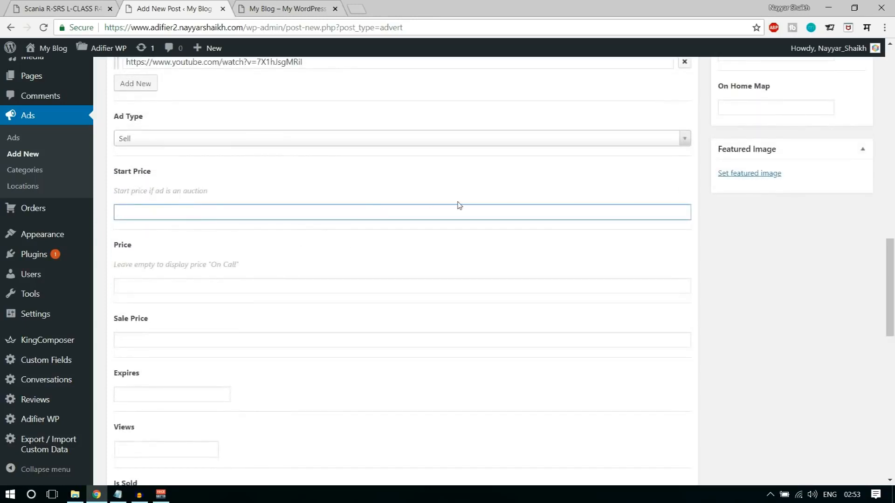
left_click_drag(224, 190, 113, 195)
left_click(113, 195)
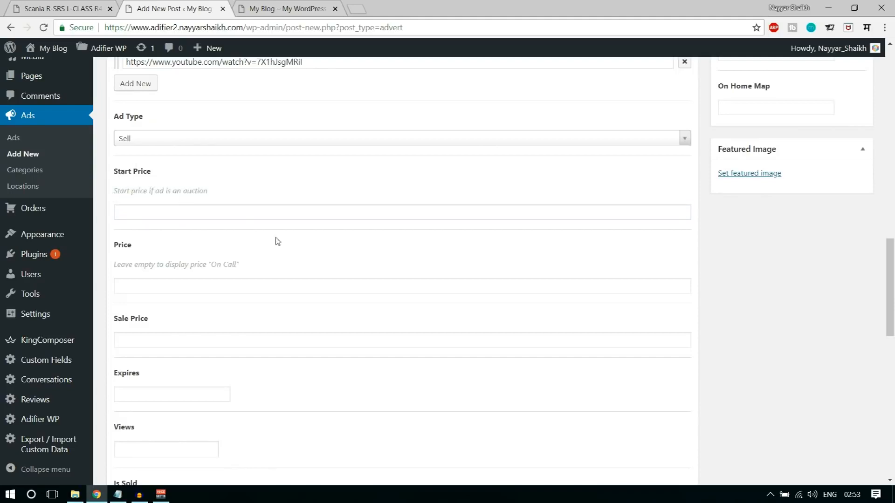
- Look over the ad's Price field and its label
scroll(278, 241, "down", 1)
left_click(184, 229)
left_click_drag(117, 193, 138, 191)
left_click(138, 191)
left_click(151, 230)
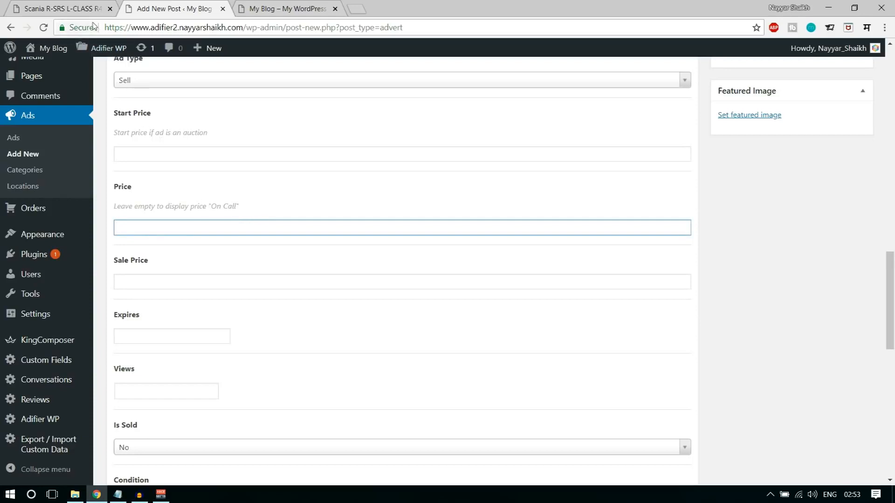
- Compare with the live Scania ad, then open the Expires date calendar
left_click(72, 5)
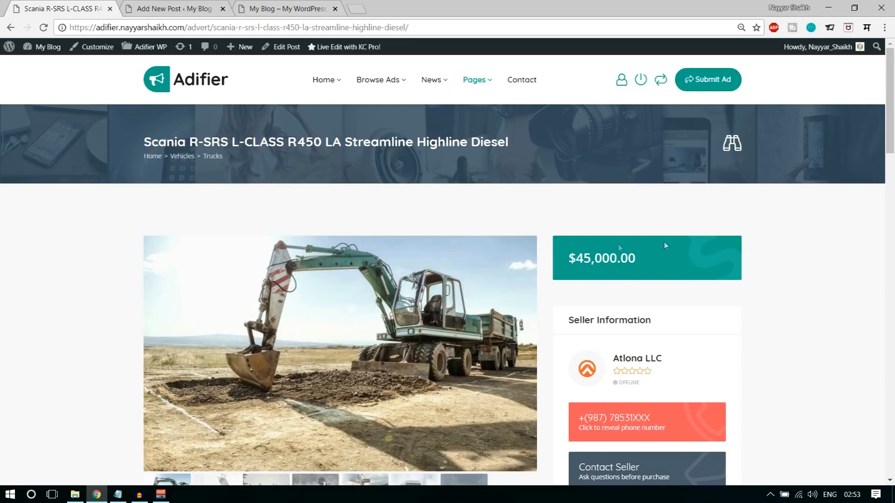
left_click(287, 8)
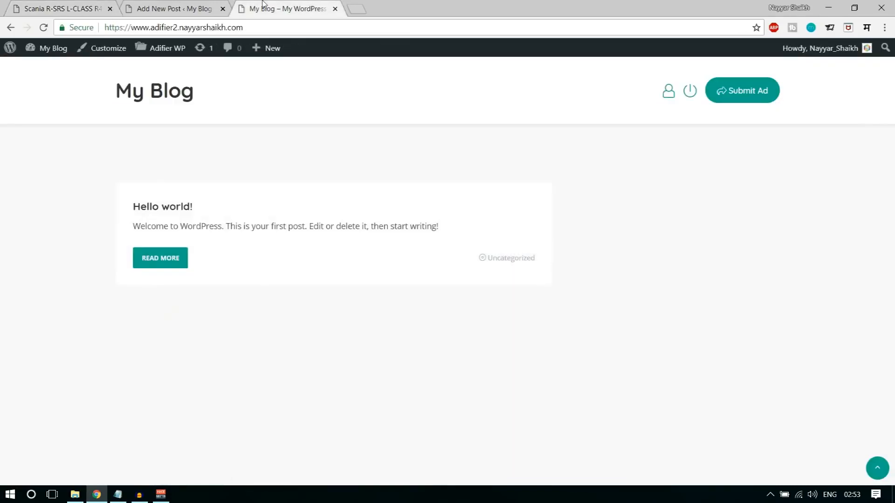
left_click(175, 8)
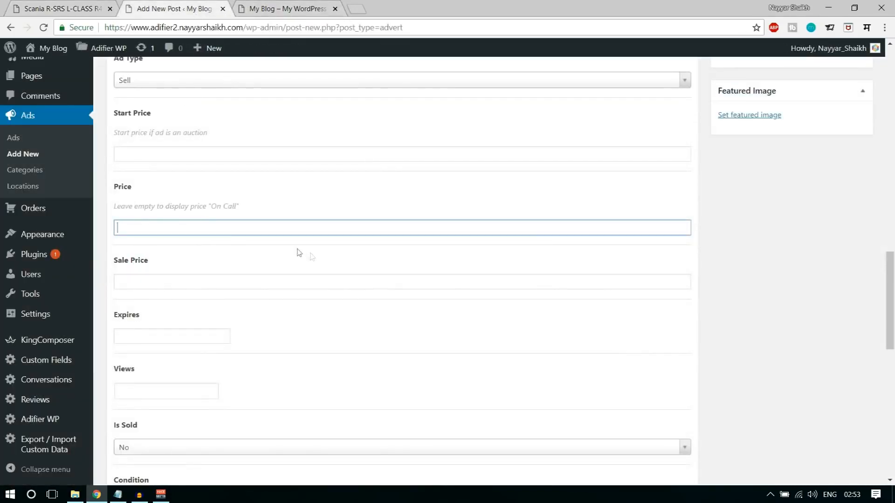
scroll(227, 279, "down", 4)
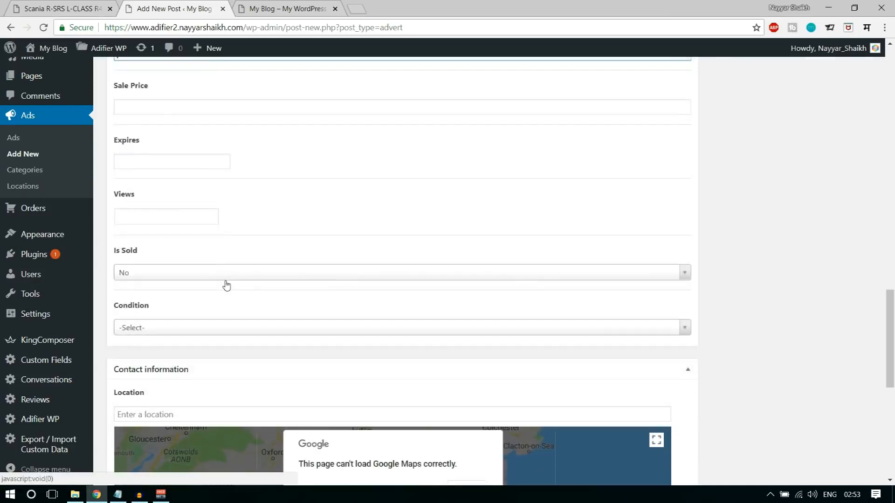
left_click(160, 161)
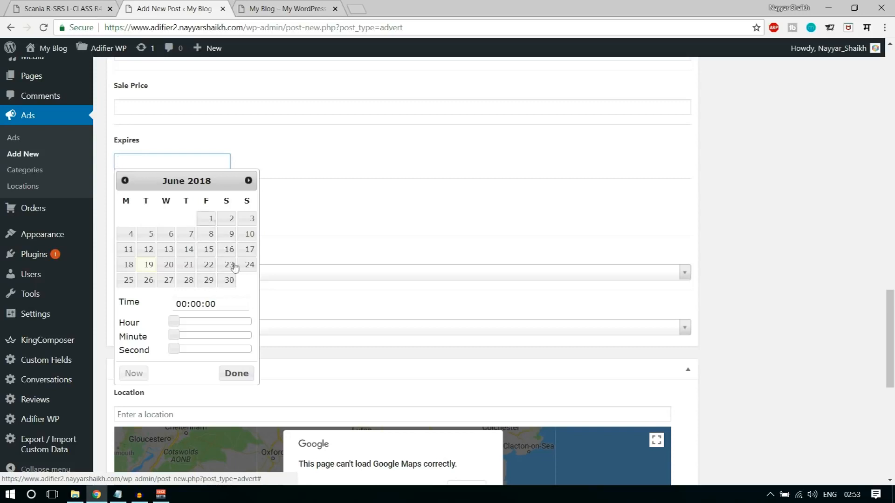
- Set the expiry to 06/30/2018, keep Is Sold at No, and choose Condition Used
left_click(229, 280)
left_click(388, 175)
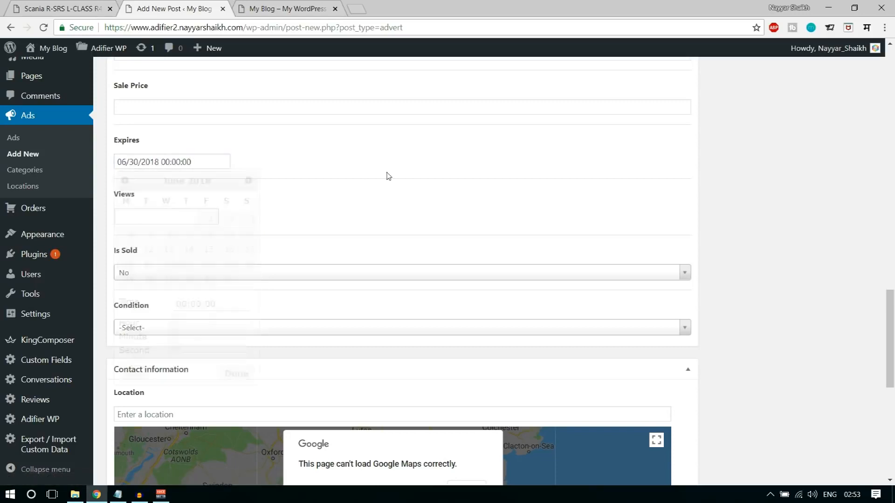
scroll(393, 224, "down", 2)
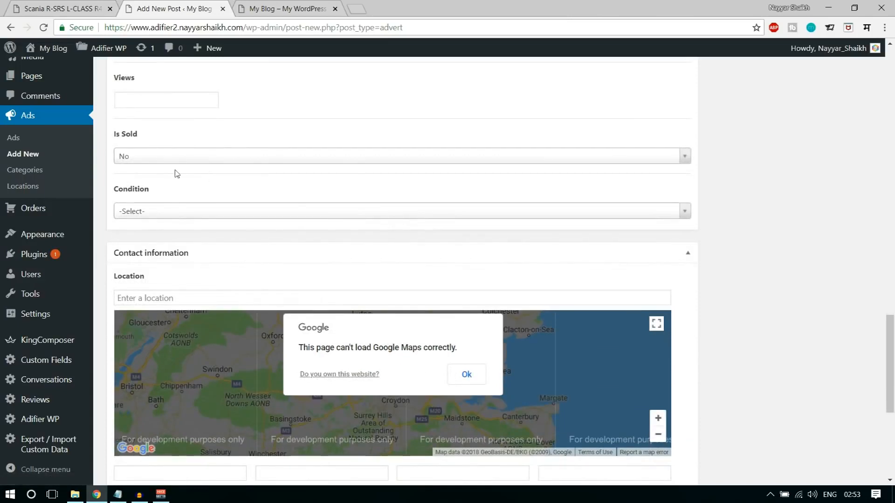
left_click(144, 157)
left_click(155, 189)
left_click(186, 214)
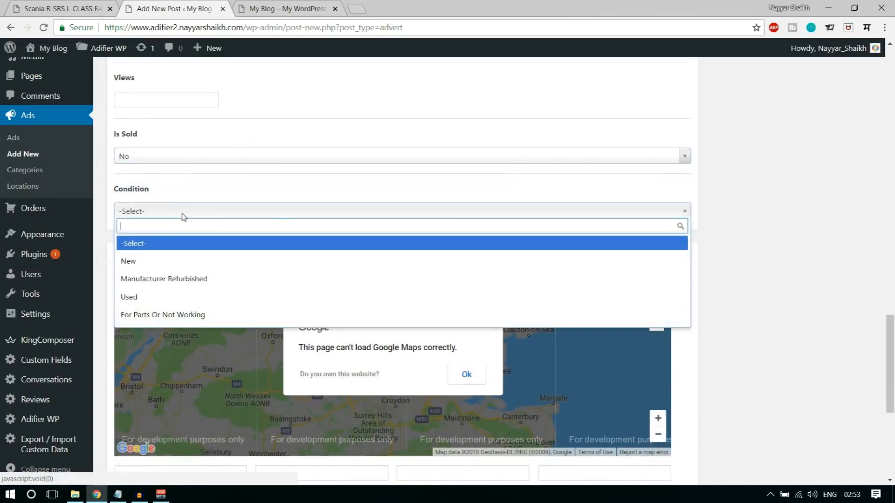
left_click(149, 299)
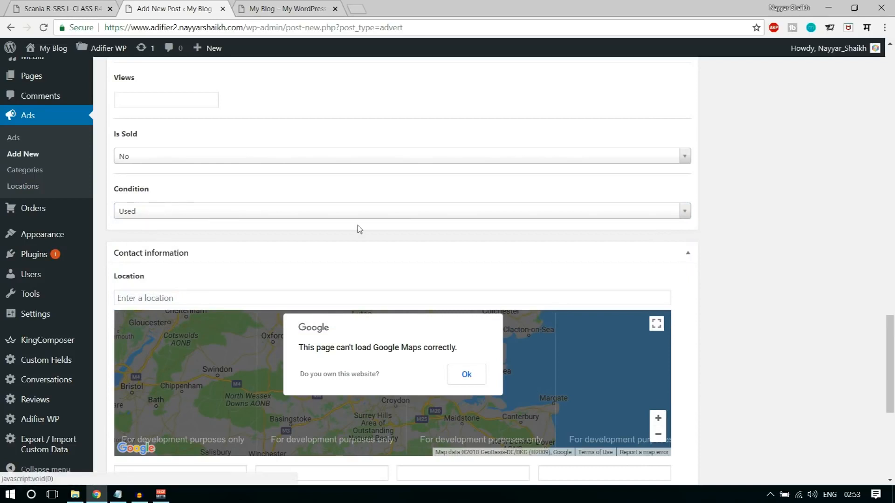
scroll(606, 285, "down", 2)
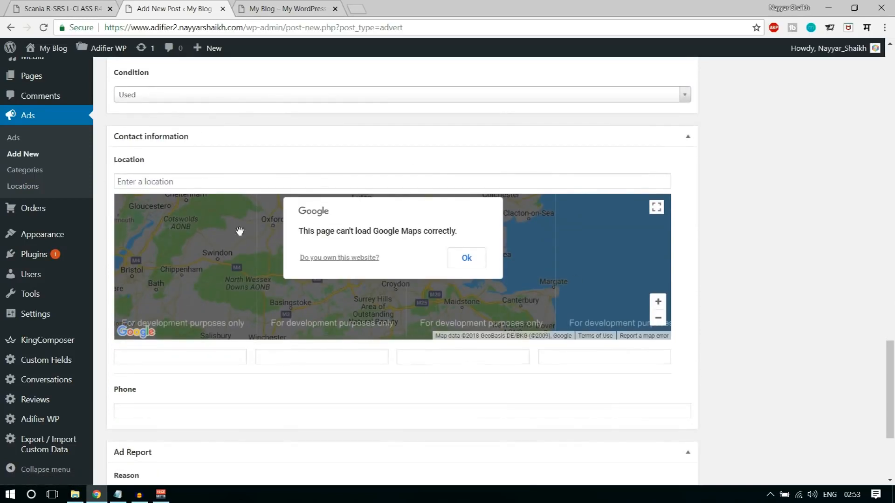
- Enter the seller's phone number in the Phone field
scroll(517, 261, "down", 2)
scroll(439, 268, "down", 2)
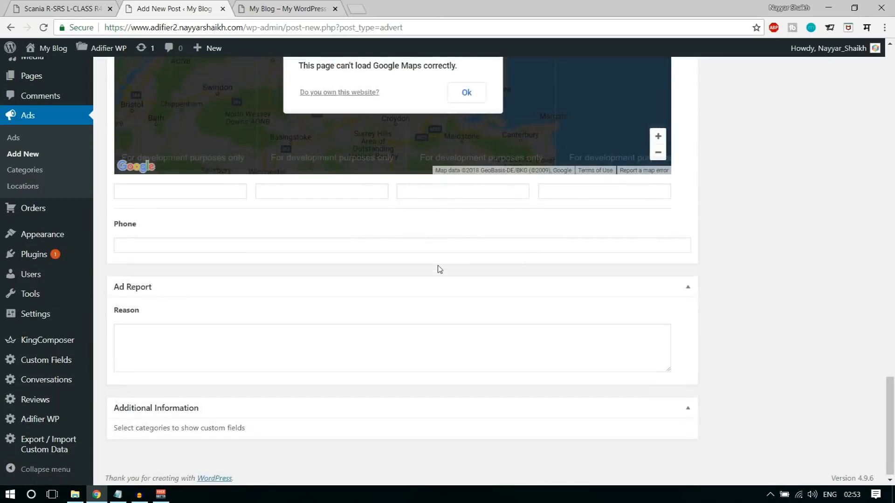
left_click(178, 242)
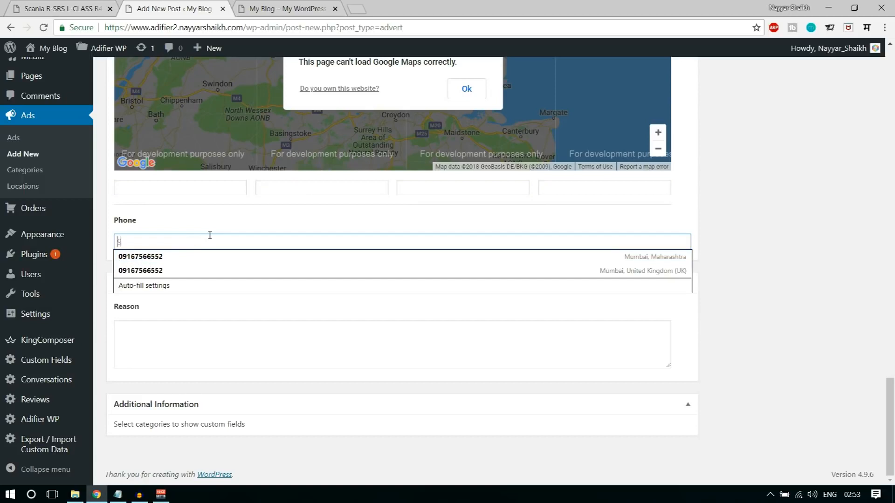
type("91632565")
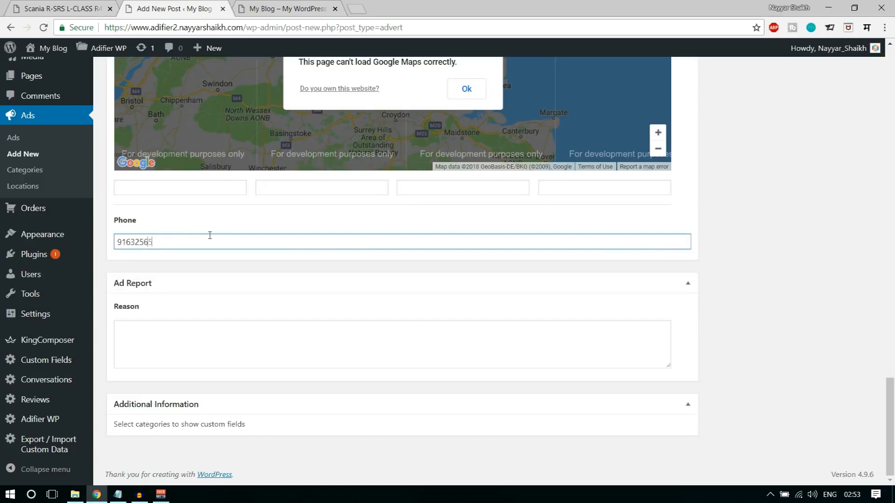
- Make the adr-13 tablet photo the ad's featured image
scroll(790, 354, "up", 5)
scroll(790, 354, "up", 10)
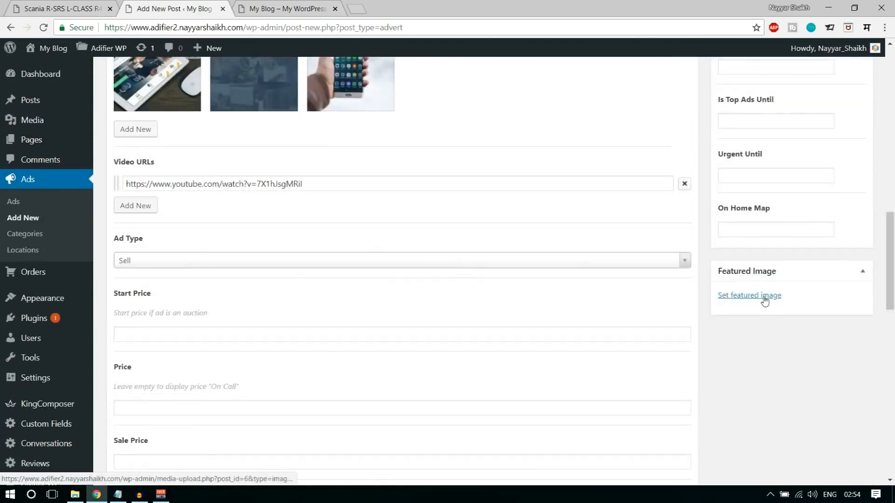
left_click(764, 301)
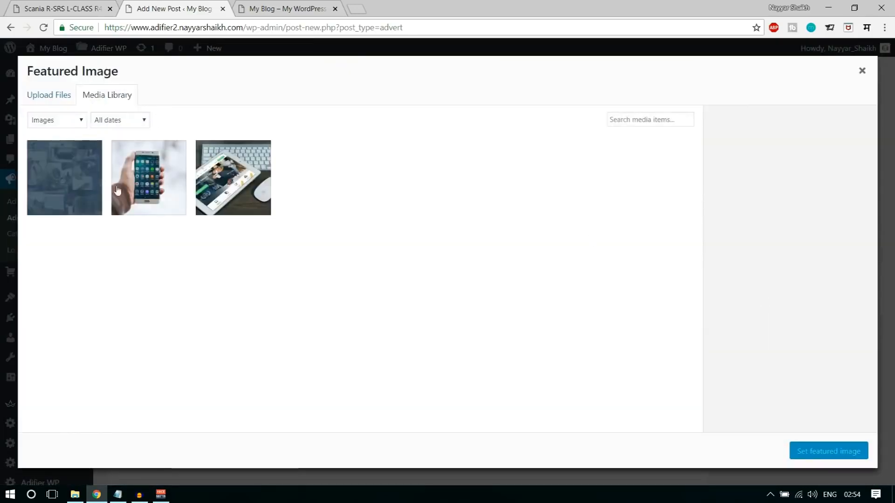
left_click(233, 184)
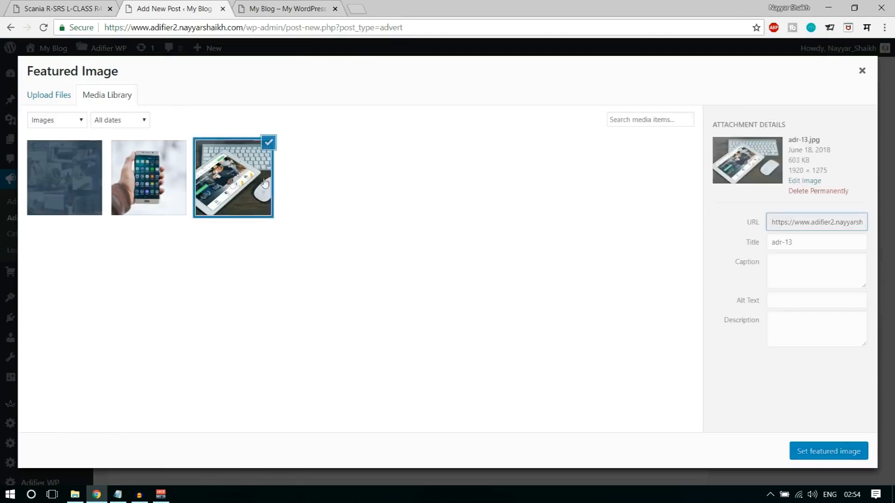
left_click(815, 453)
scroll(838, 445, "up", 1)
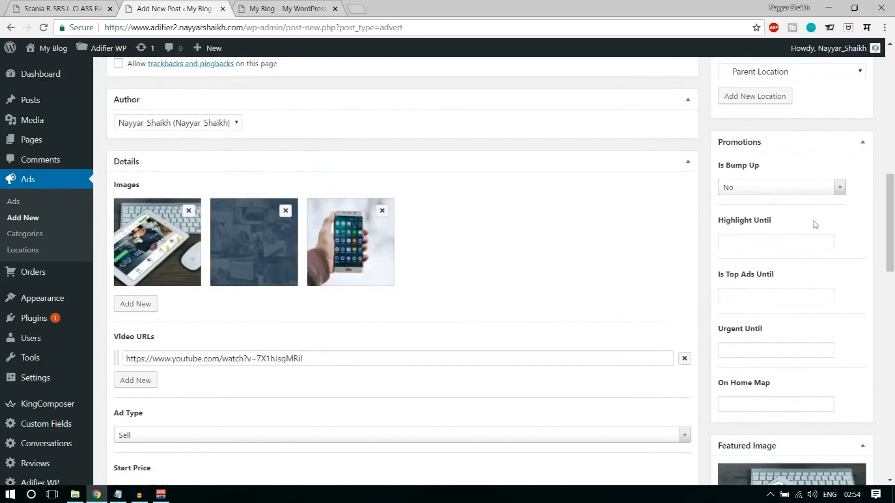
- Publish the Scania truck ad and open its public page in a new tab
scroll(809, 389, "up", 10)
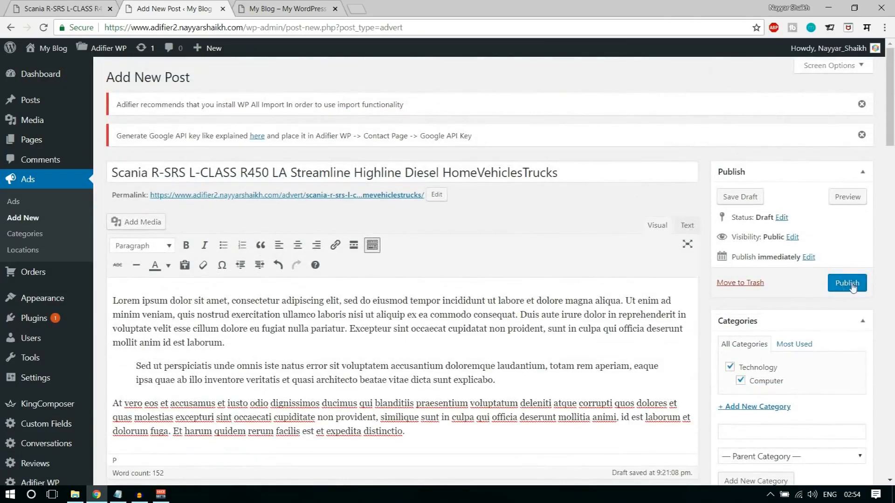
left_click(851, 286)
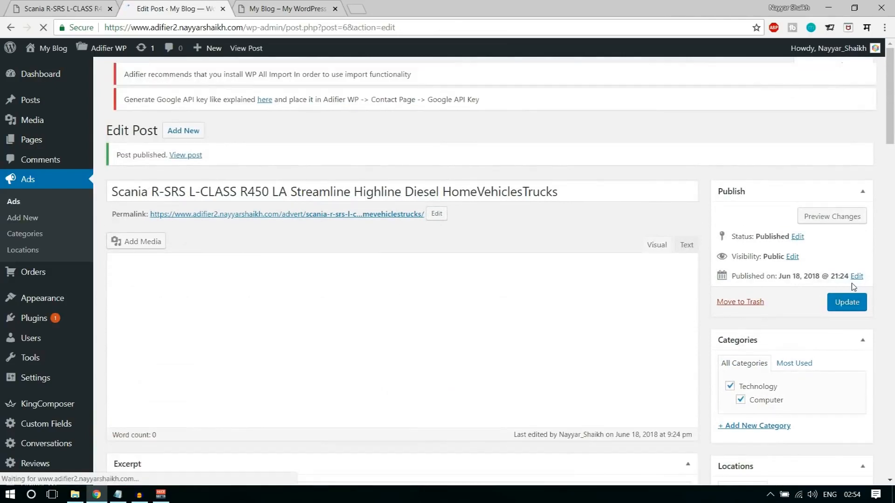
right_click(184, 168)
left_click(188, 179)
- View the ad page showing 'Looks Like Page Does Not Exist', then return to editing the ad
left_click(294, 9)
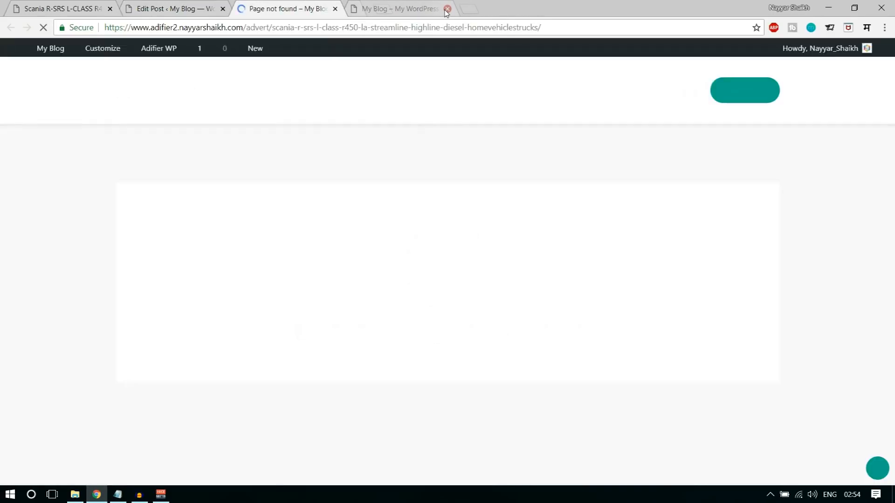
left_click(447, 8)
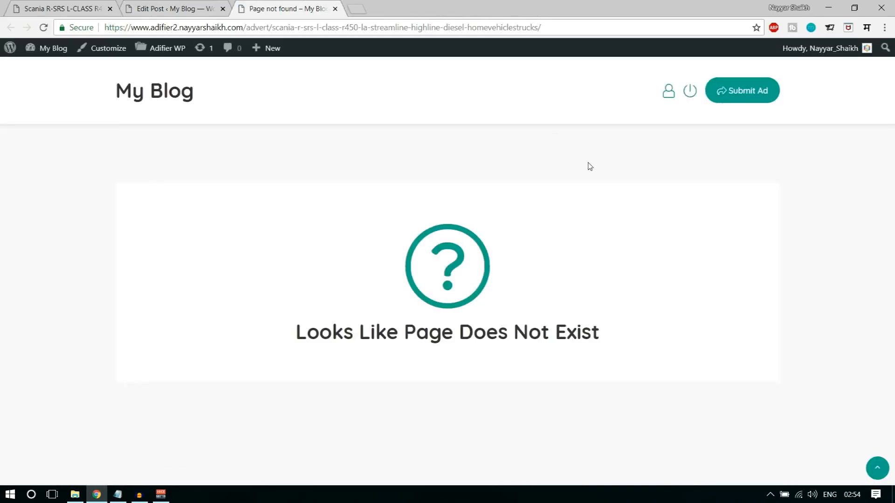
left_click_drag(293, 336, 613, 349)
left_click(614, 349)
left_click(177, 5)
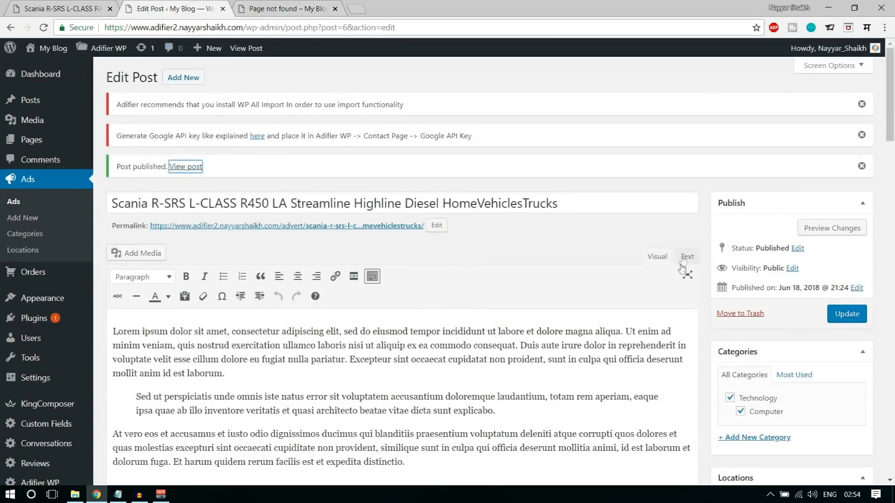
- Choose the Post name permalink structure in Settings > Permalinks
scroll(534, 302, "down", 4)
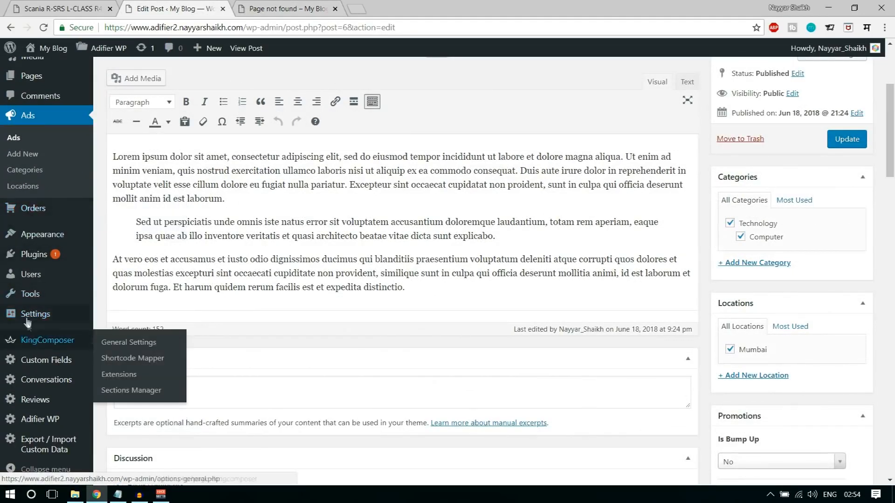
mouse_move(28, 313)
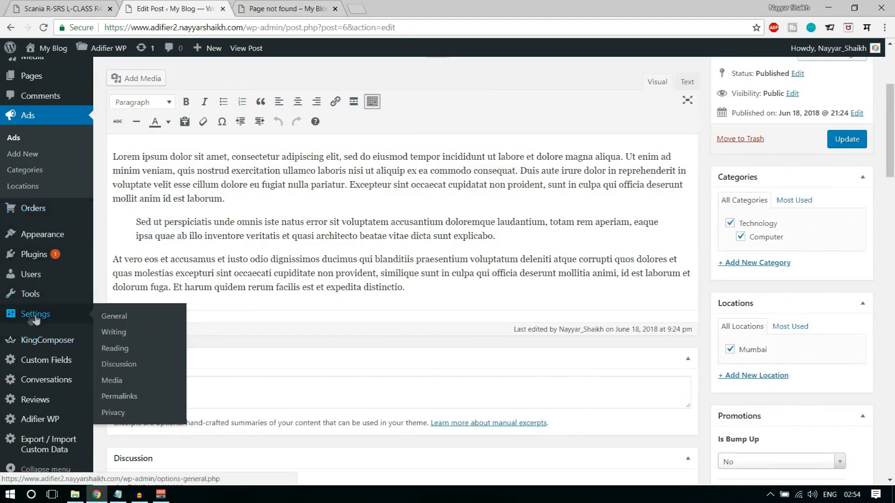
left_click(134, 399)
scroll(415, 369, "down", 1)
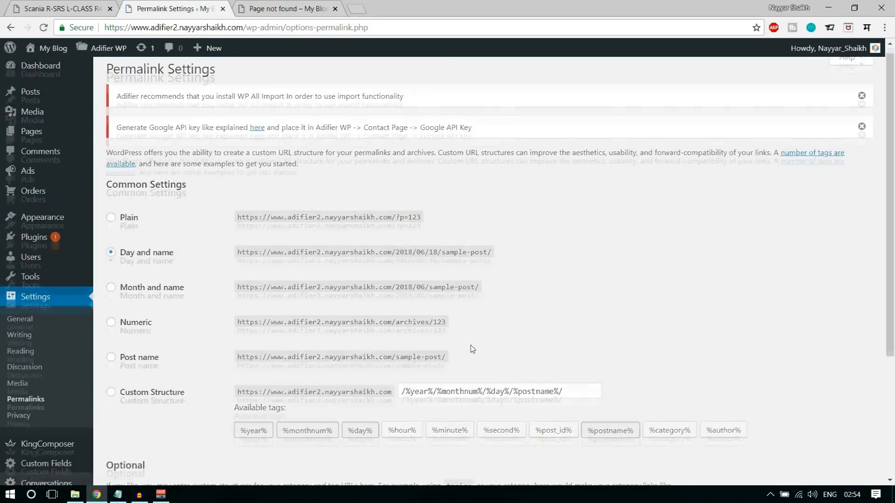
left_click_drag(119, 203, 175, 205)
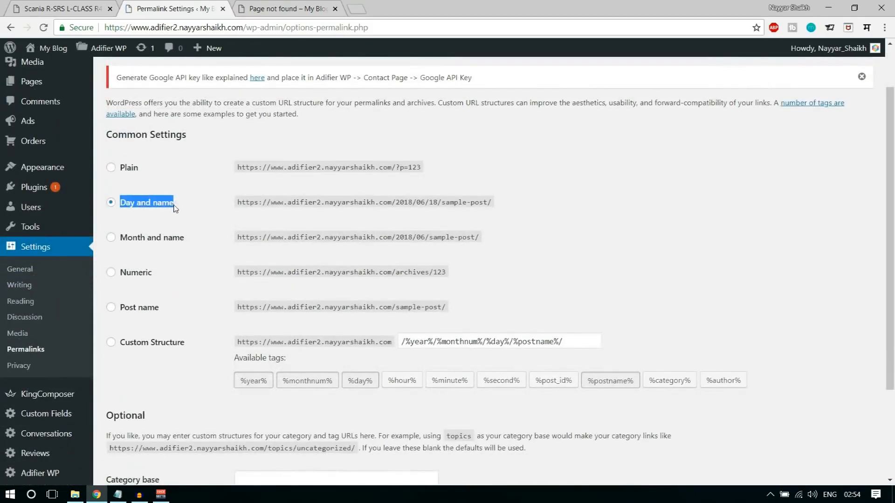
left_click(175, 223)
left_click(137, 312)
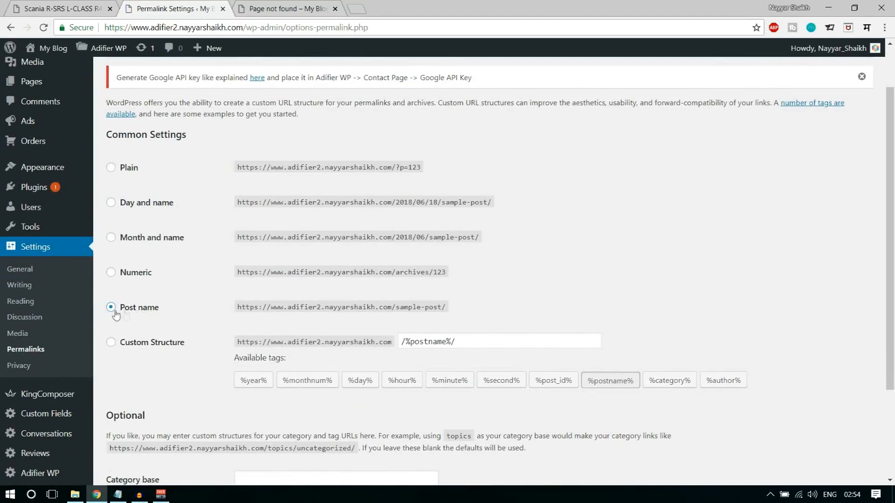
- Save the permalink change and reload the Scania ad page that wasn't found
scroll(168, 373, "down", 3)
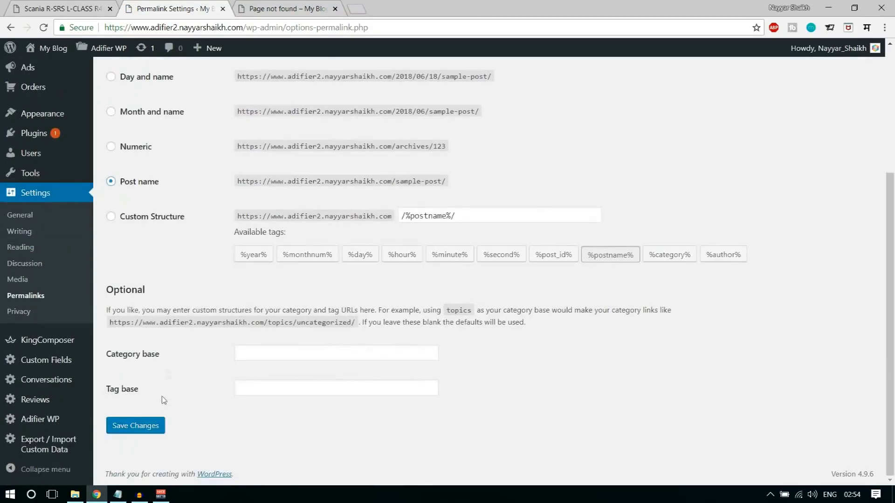
left_click(142, 426)
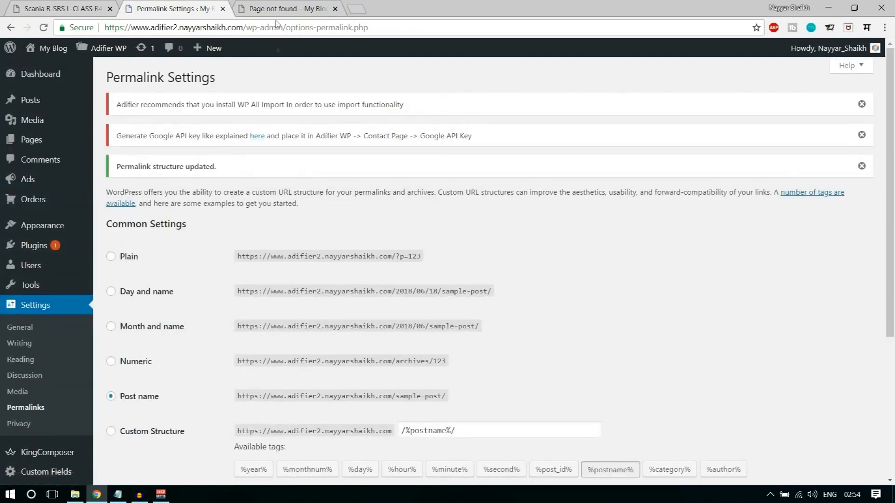
left_click(277, 8)
left_click(44, 27)
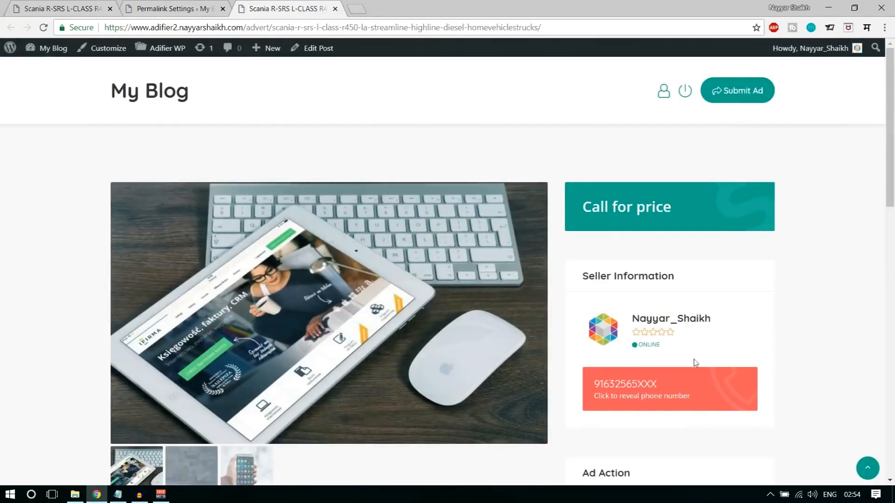
- Scroll through the Scania ad page to confirm it loads with photos and seller information
scroll(845, 355, "down", 3)
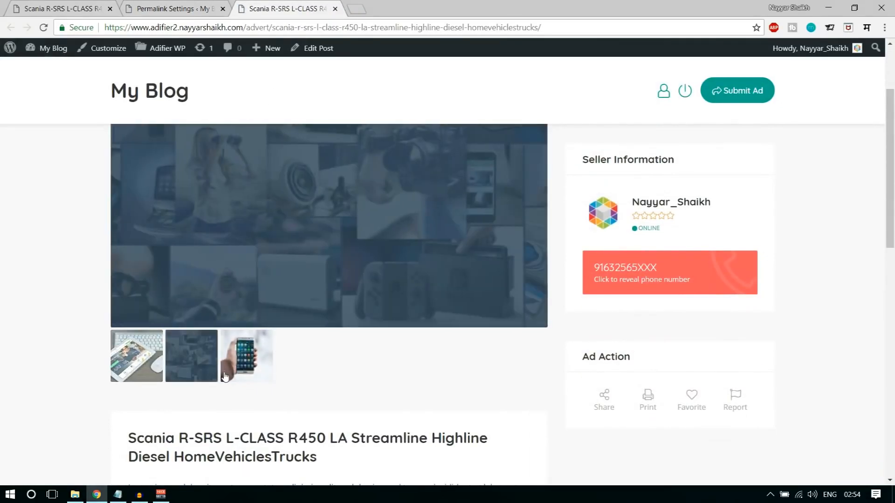
scroll(642, 391, "up", 3)
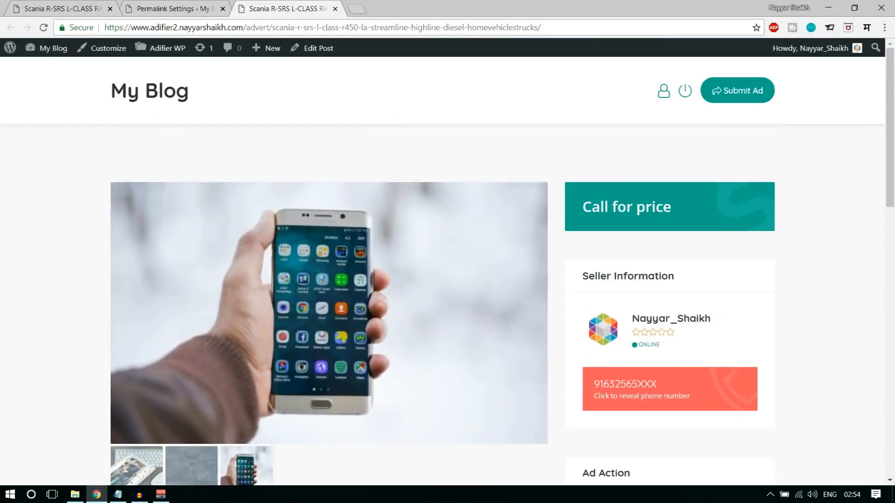
scroll(771, 272, "down", 4)
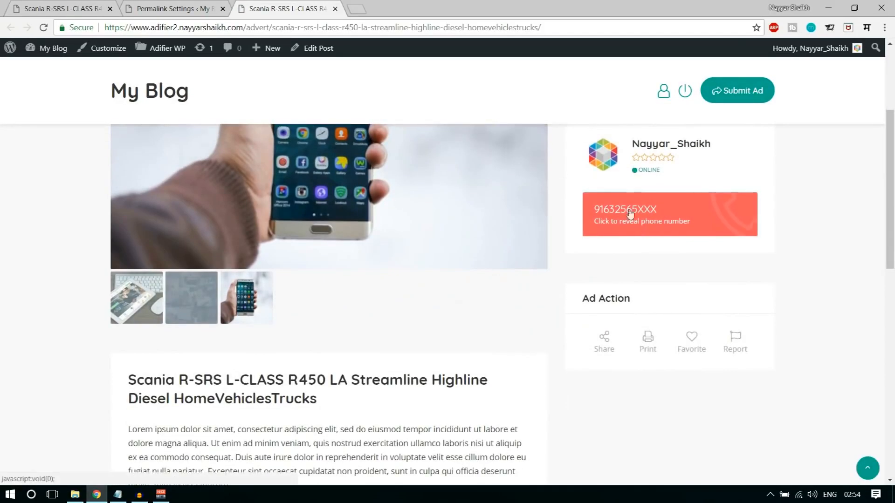
scroll(736, 247, "up", 1)
scroll(821, 278, "down", 1)
left_click_drag(670, 173, 628, 173)
scroll(839, 279, "down", 10)
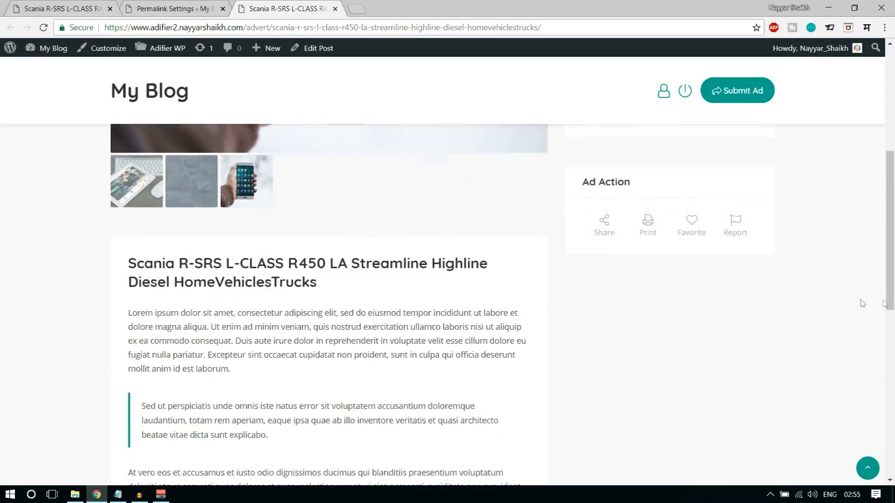
scroll(401, 303, "up", 10)
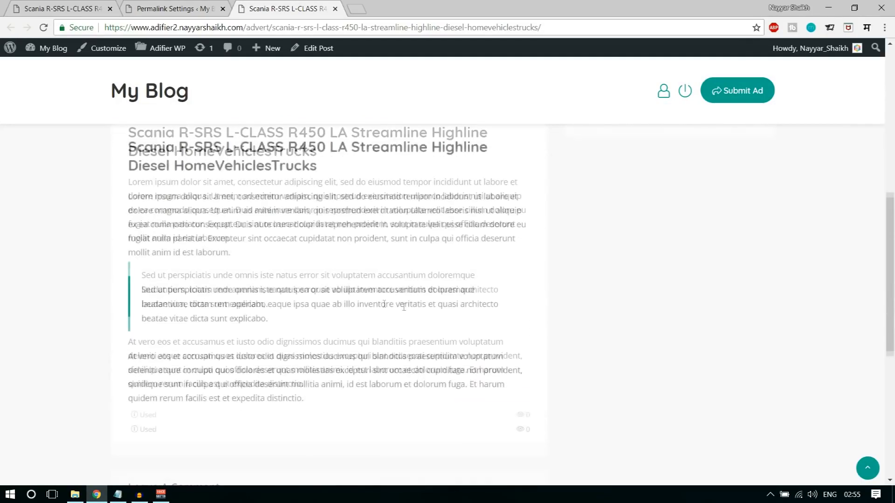
scroll(669, 274, "up", 4)
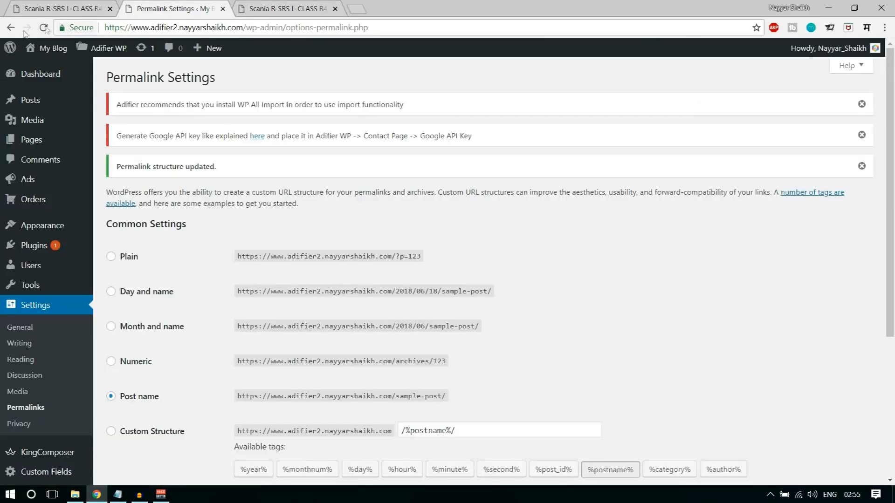
- Close the Permalink Settings tab and open the ad's Edit Post screen in a new tab
left_click(223, 10)
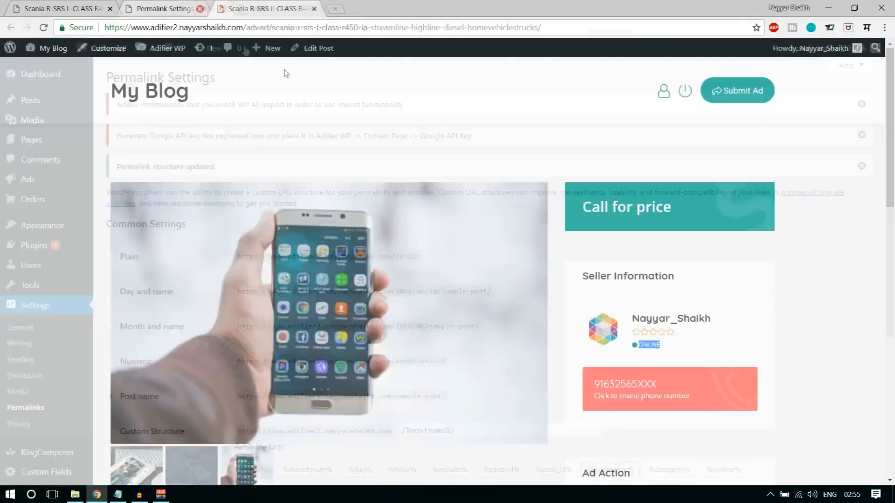
right_click(309, 52)
left_click(312, 60)
left_click(315, 49)
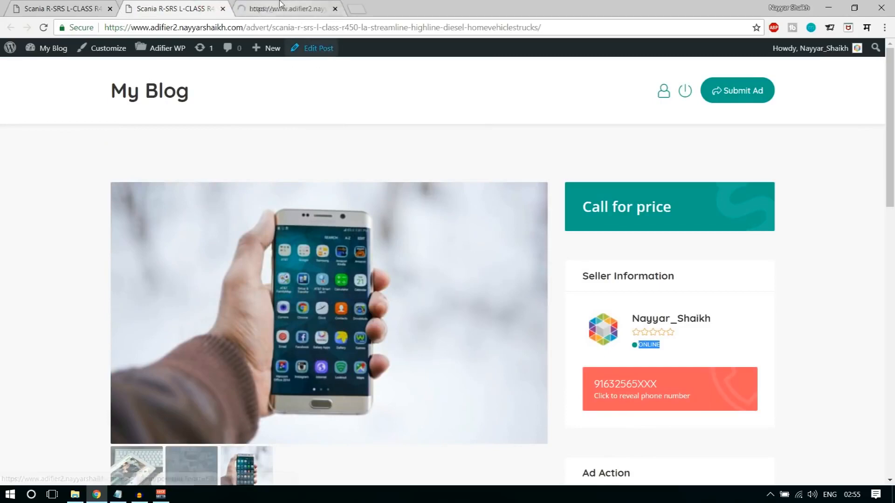
- Replace the 0.00 prices with Price 500 and Sale Price 450, then update the Scania ad
scroll(529, 277, "down", 10)
scroll(529, 277, "down", 3)
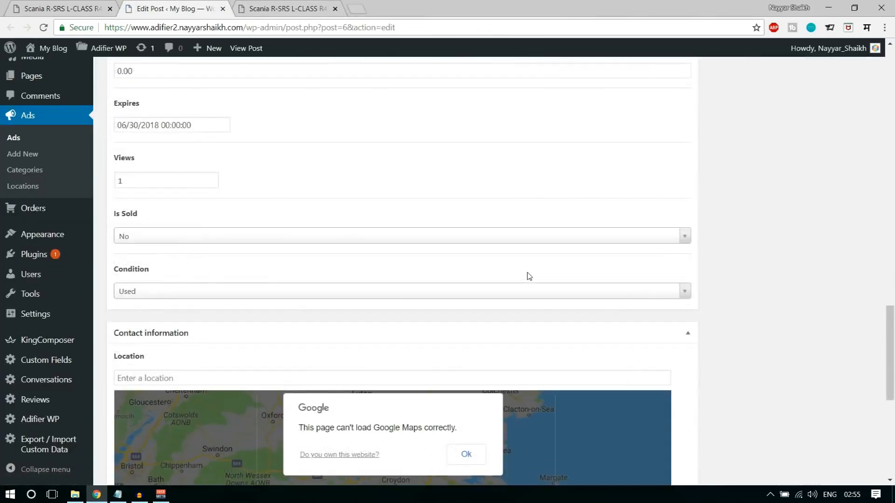
scroll(528, 276, "up", 6)
left_click(212, 301)
double_click(204, 303)
type("50")
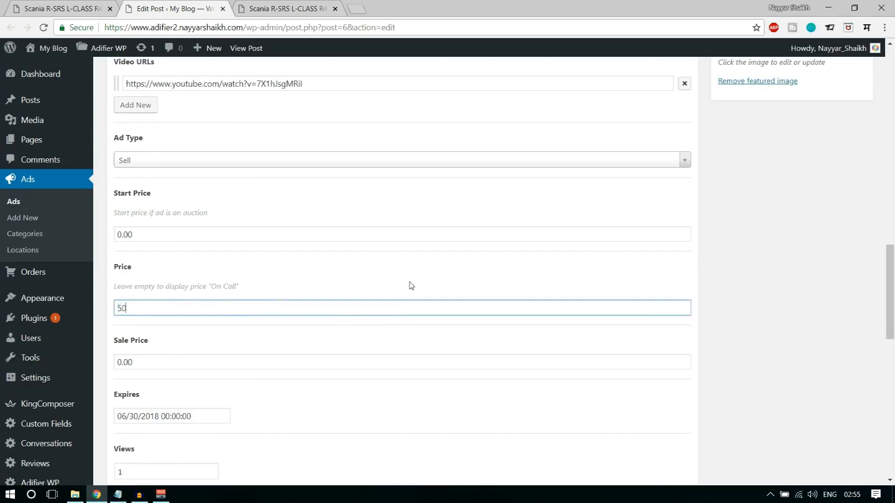
type("0")
scroll(369, 320, "down", 3)
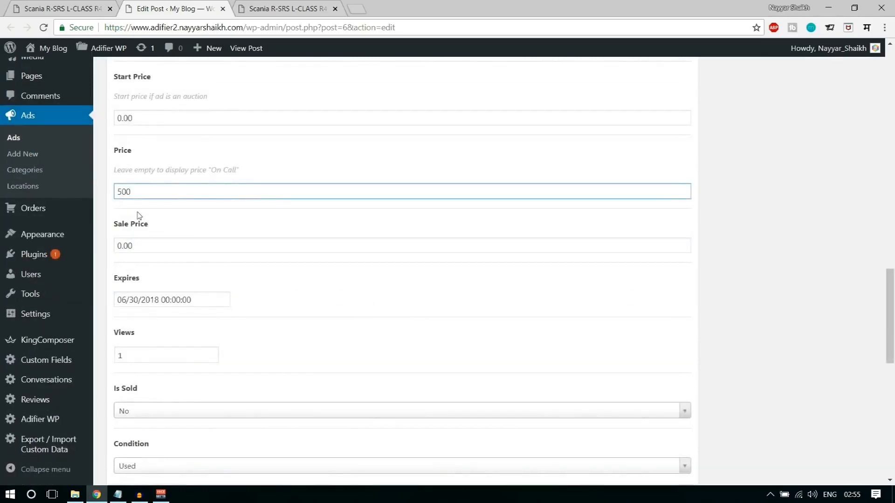
double_click(153, 247)
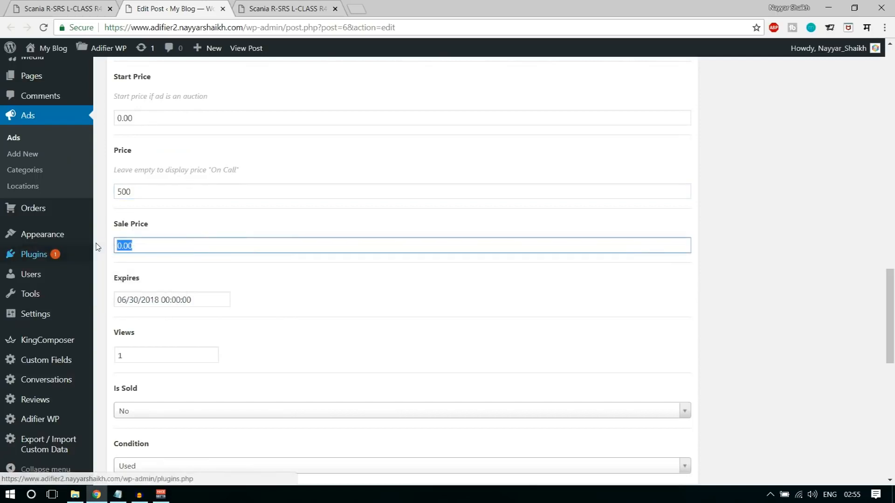
type("450")
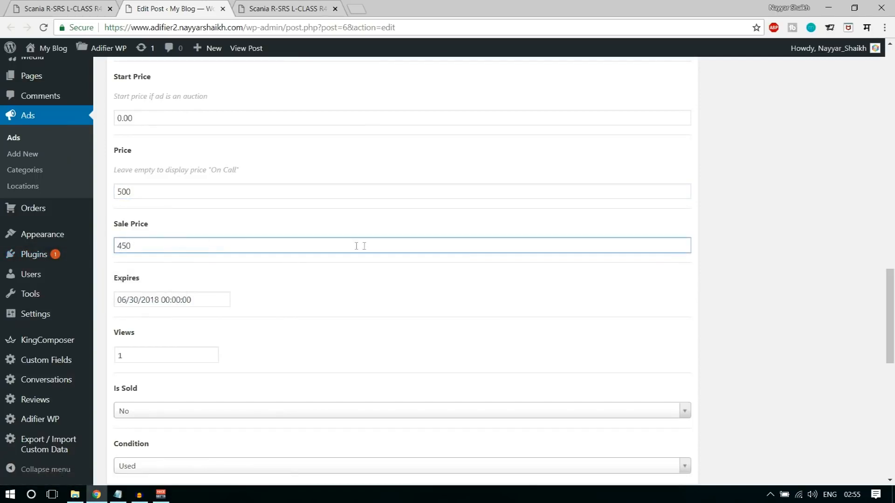
scroll(651, 295, "up", 15)
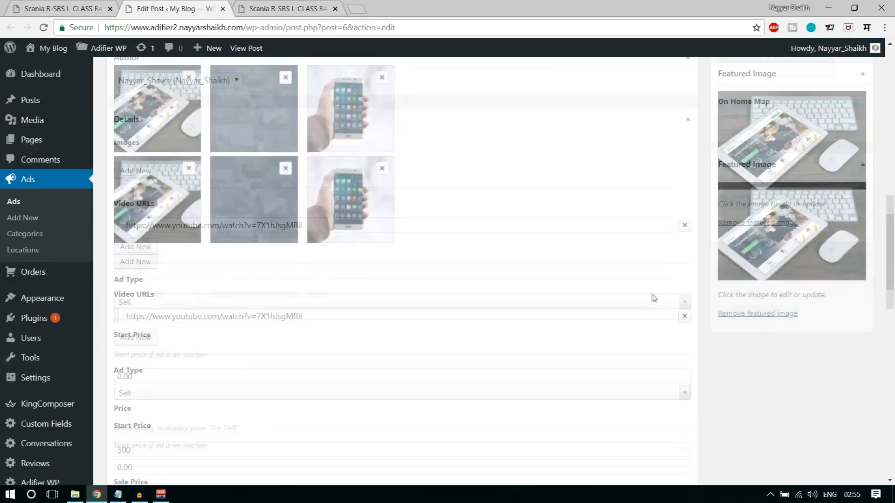
left_click(843, 110)
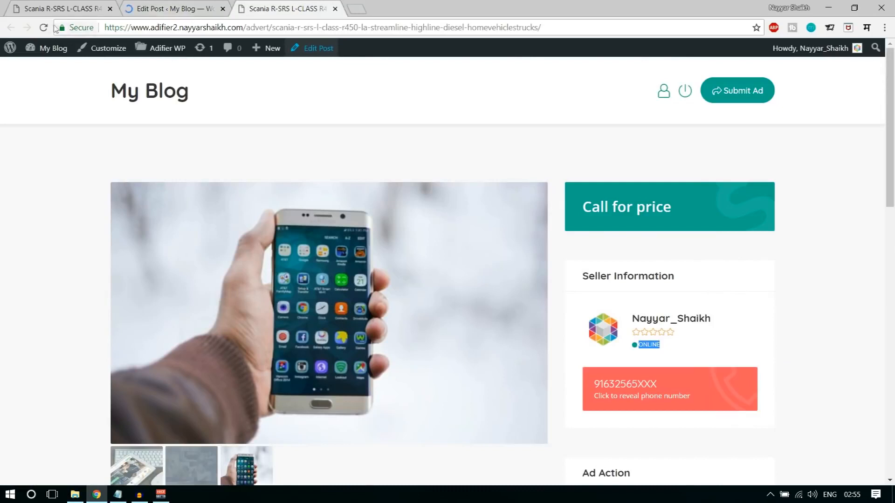
- Reload the ad page to confirm 450.00 with 500.00 struck through, then return to the editor
left_click(43, 28)
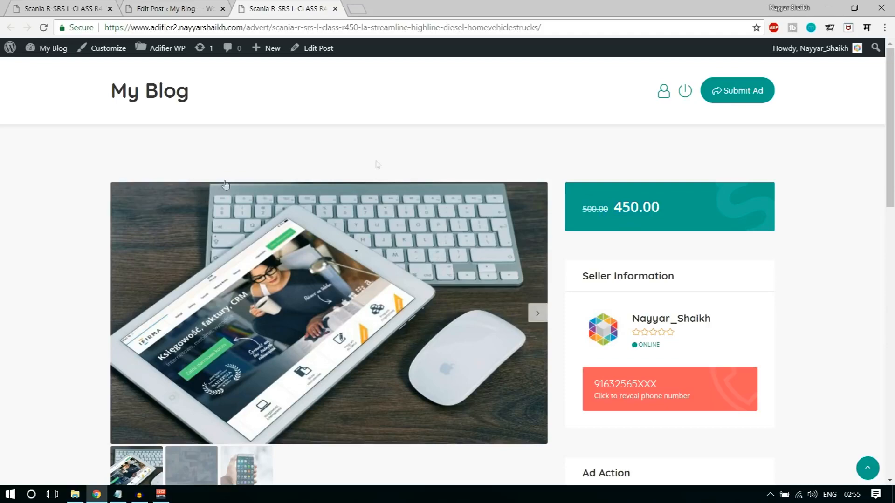
scroll(835, 238, "down", 15)
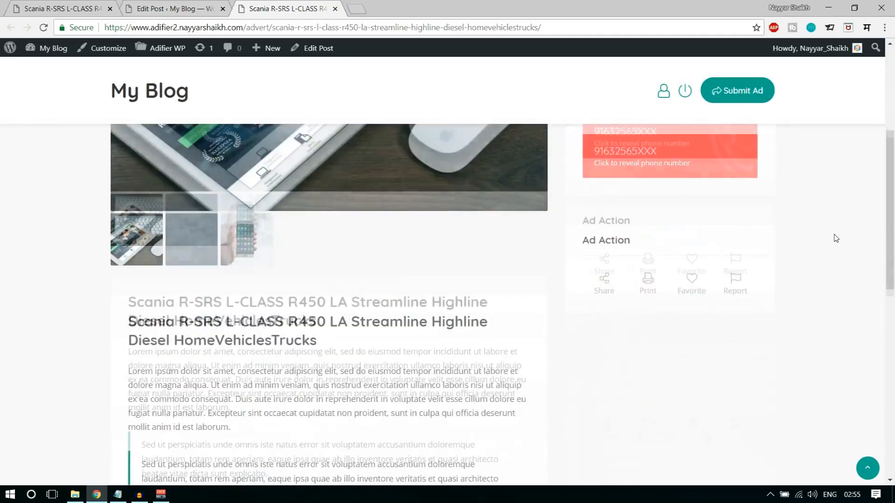
left_click(866, 470)
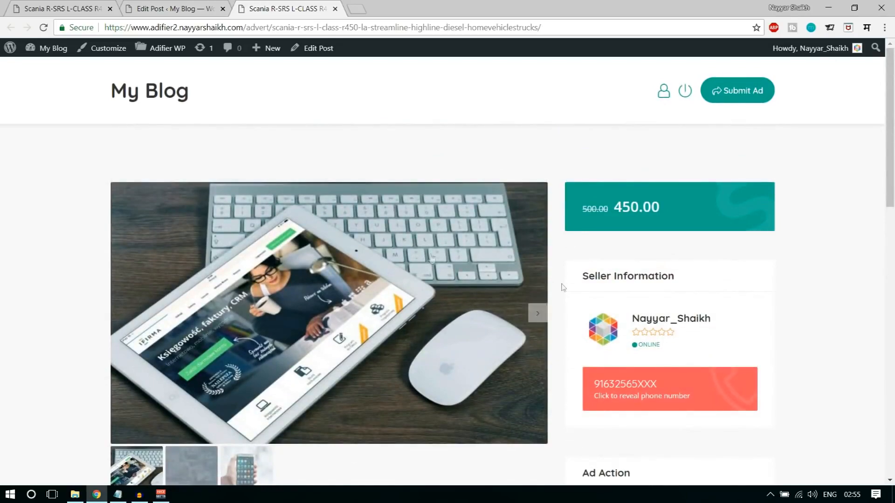
left_click(173, 7)
scroll(811, 235, "down", 8)
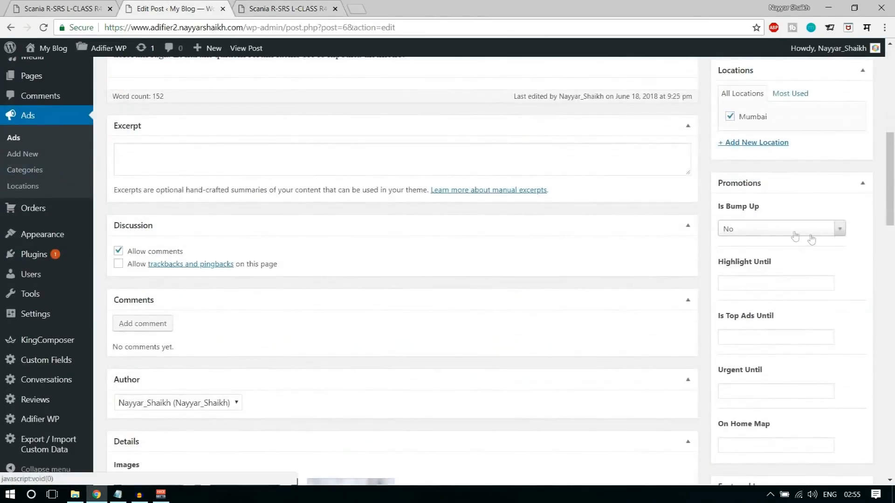
left_click(791, 285)
left_click(836, 321)
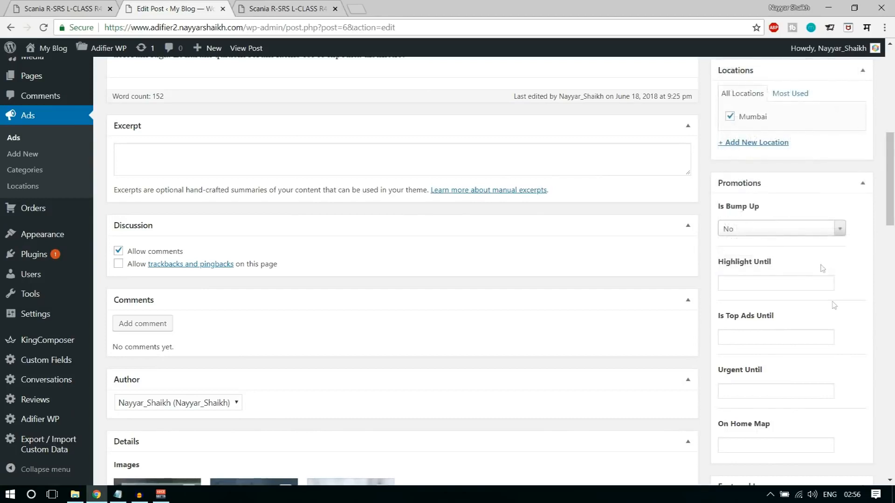
scroll(831, 316, "down", 5)
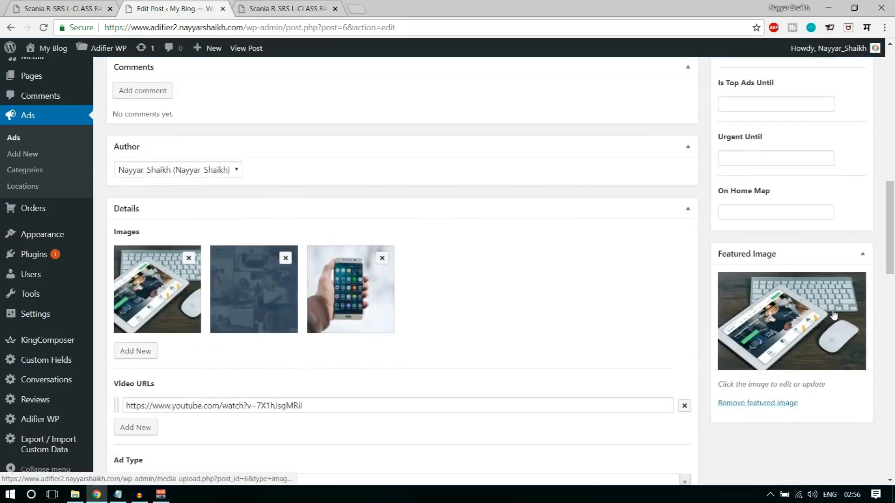
scroll(837, 306, "up", 4)
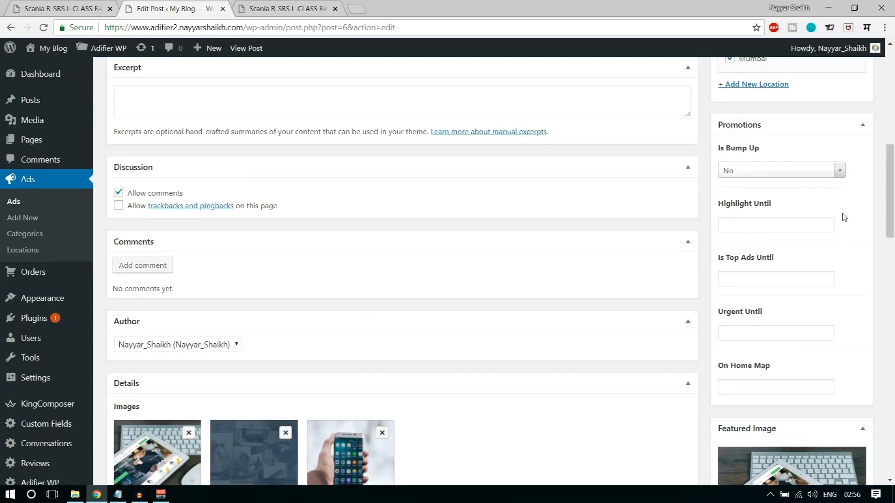
left_click(775, 281)
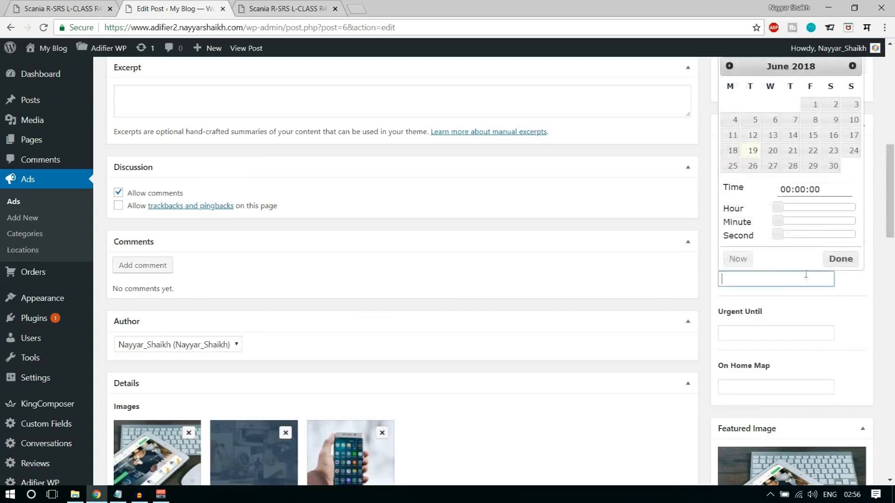
left_click(854, 307)
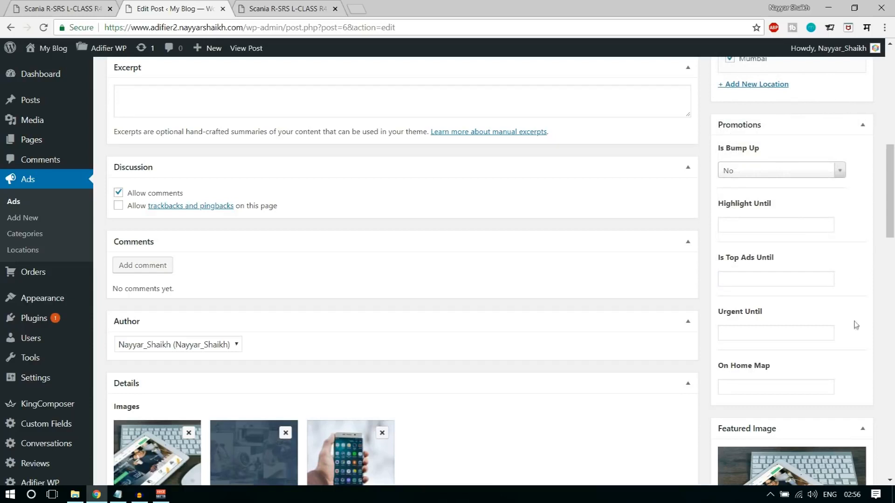
scroll(856, 284, "up", 1)
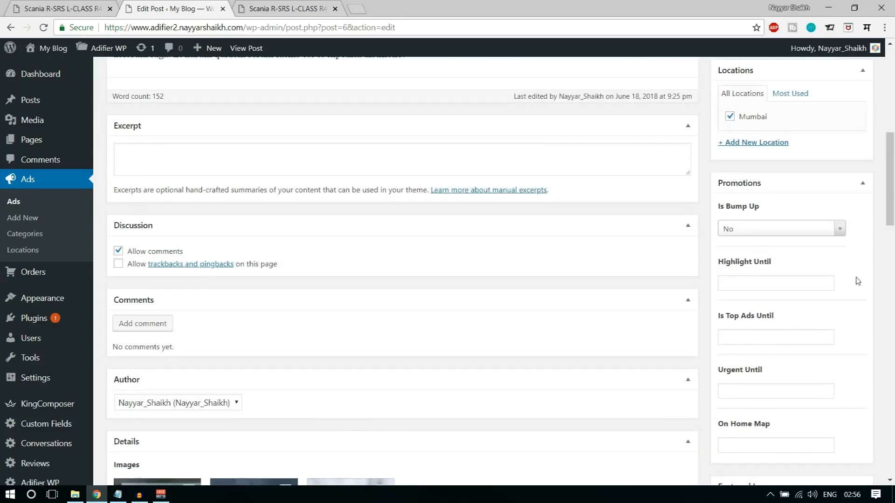
scroll(859, 278, "down", 8)
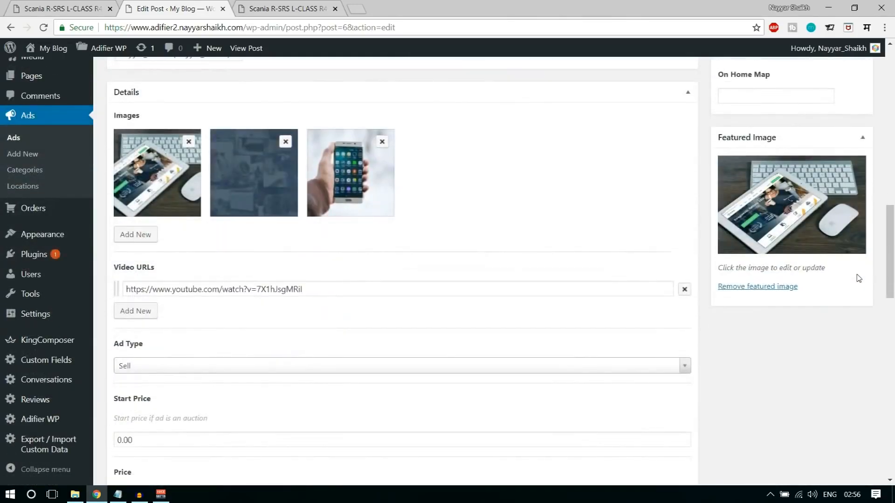
scroll(861, 285, "up", 4)
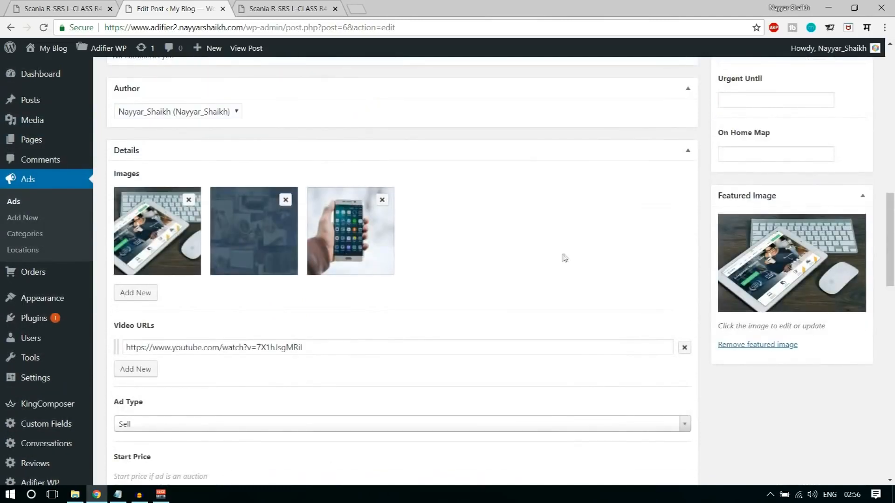
scroll(505, 320, "down", 3)
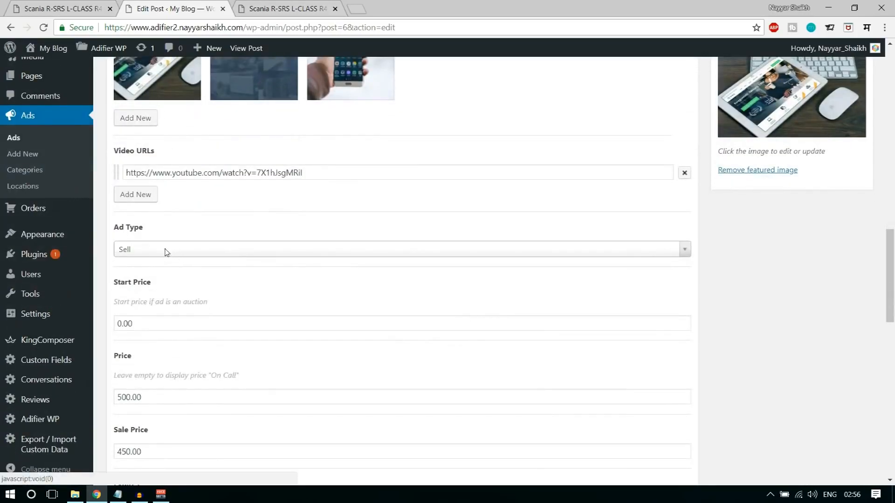
left_click(166, 252)
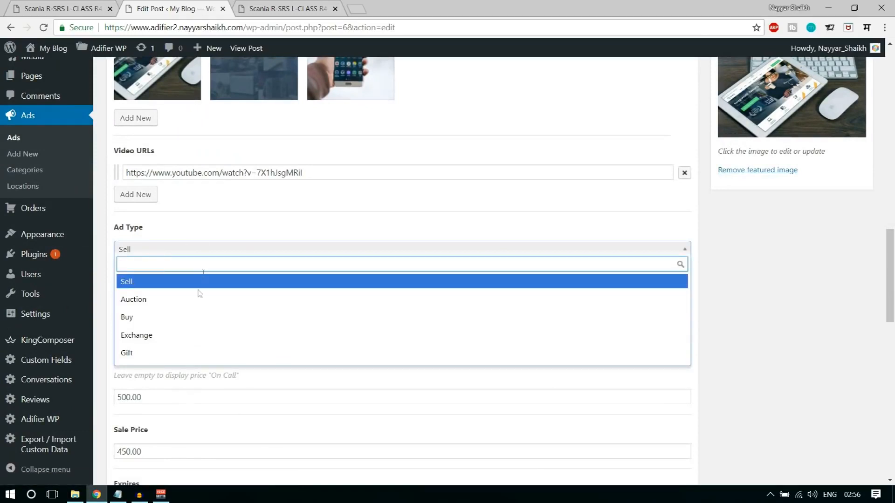
left_click(188, 317)
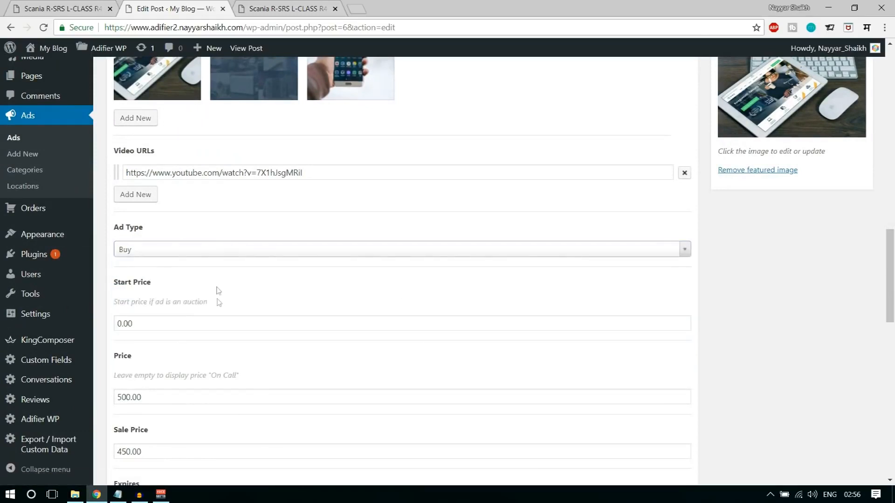
left_click(210, 254)
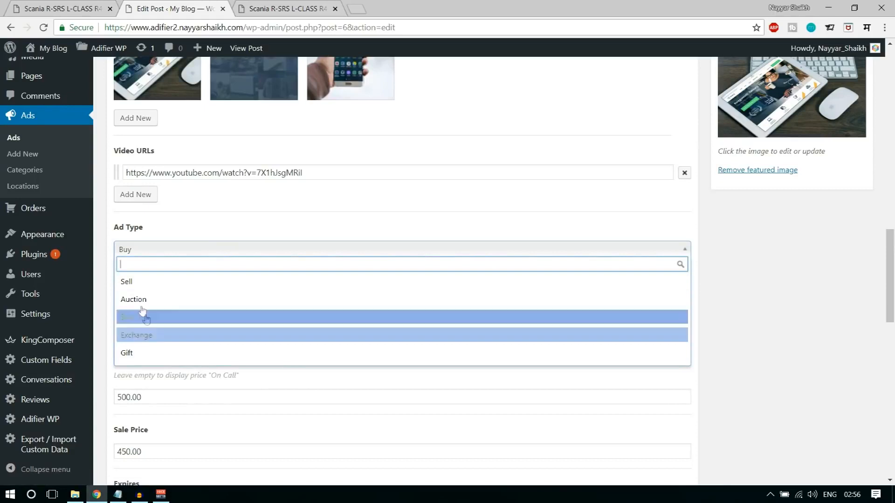
left_click(165, 304)
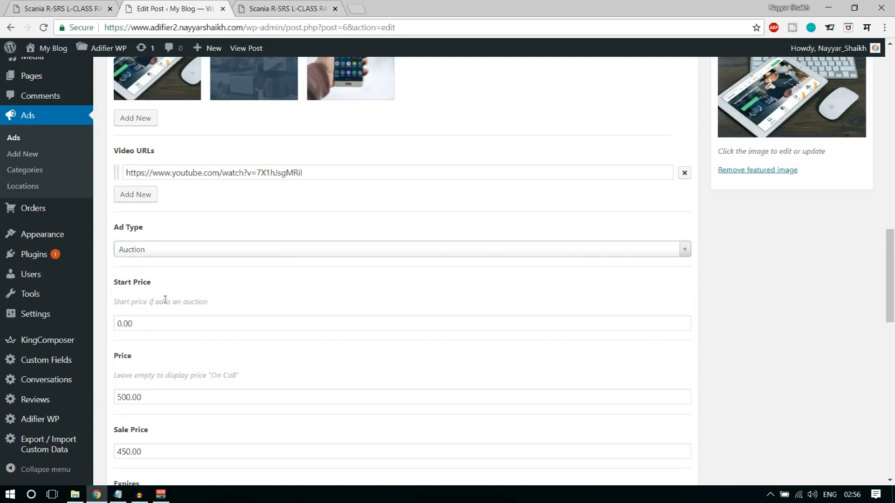
left_click(172, 251)
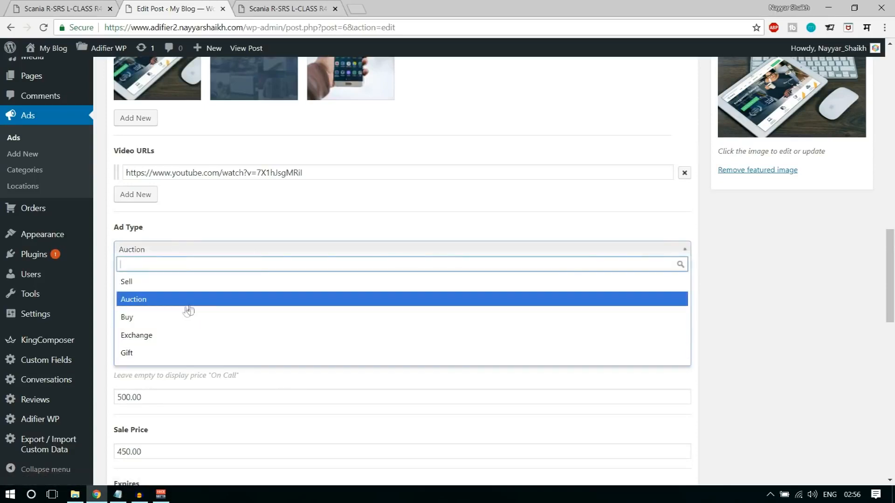
left_click(188, 252)
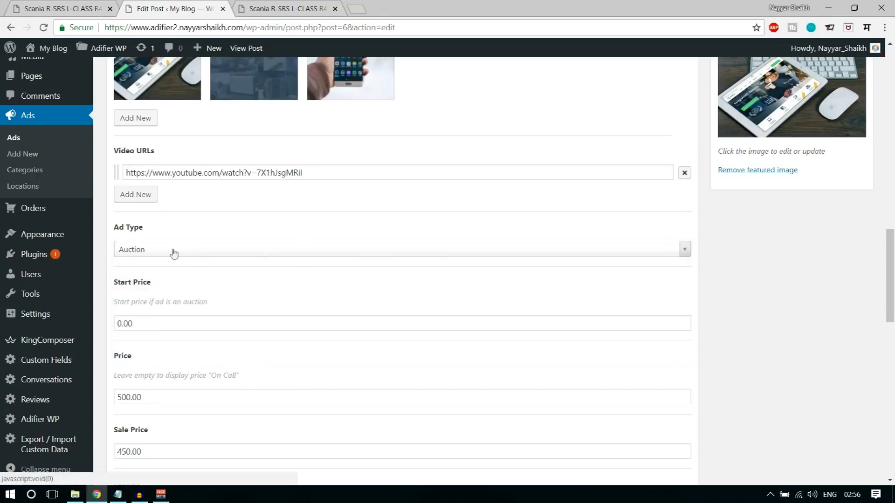
left_click(169, 253)
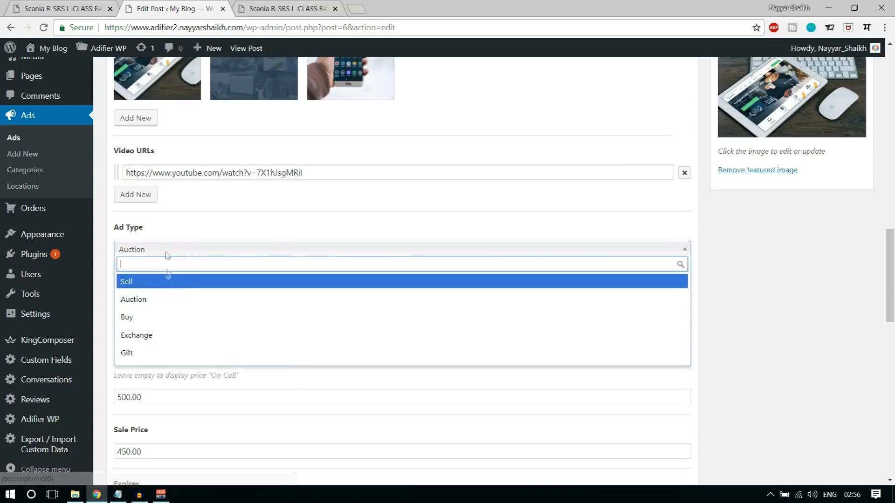
left_click(161, 283)
scroll(466, 370, "up", 15)
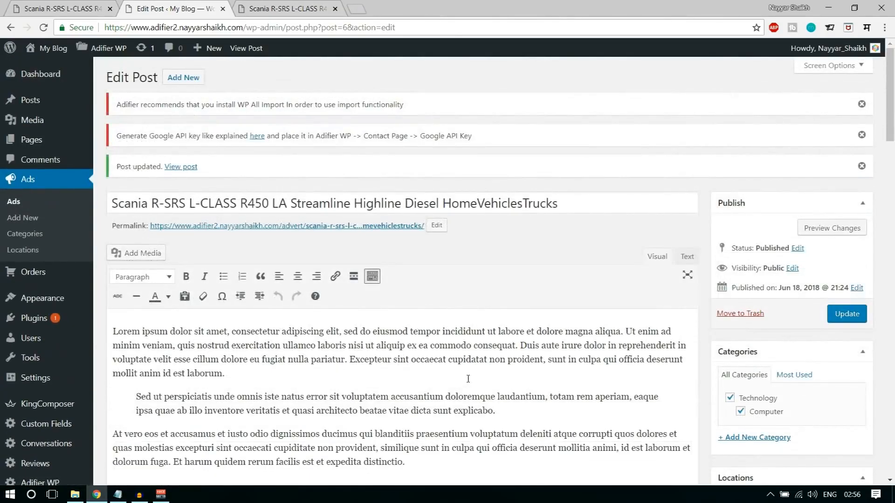
left_click(307, 6)
left_click(196, 5)
scroll(894, 152, "down", 10)
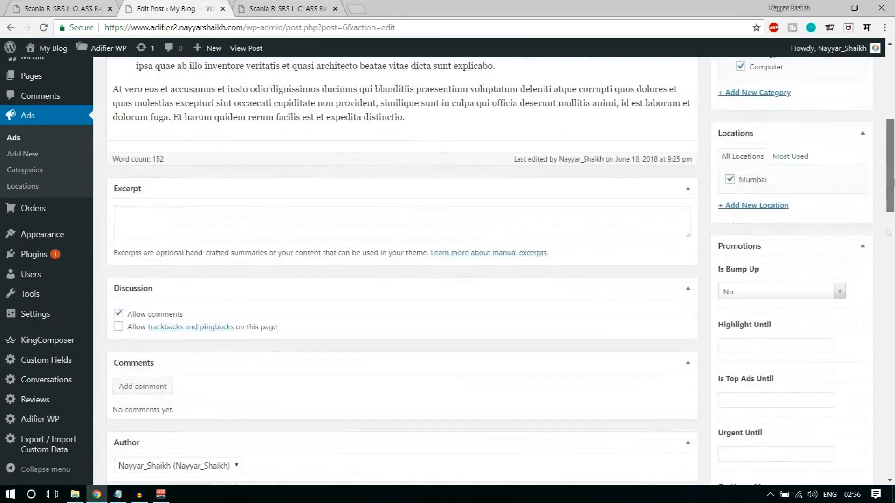
scroll(730, 290, "down", 8)
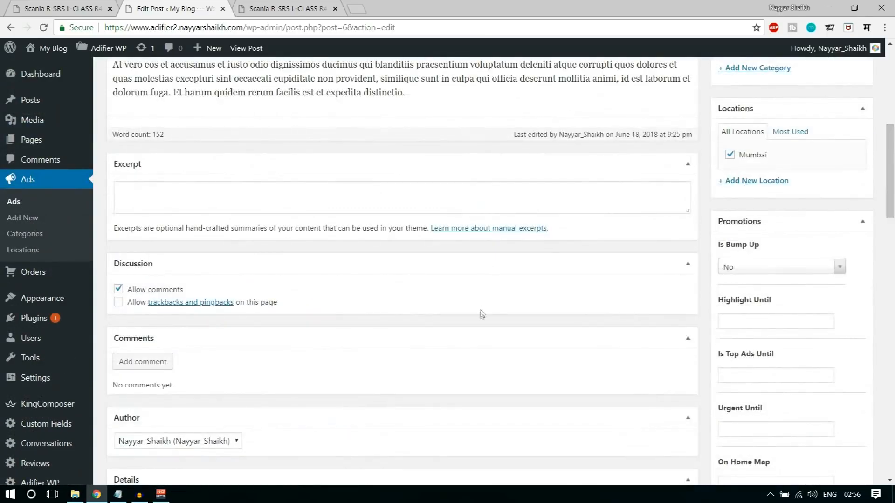
scroll(478, 315, "down", 8)
left_click(66, 4)
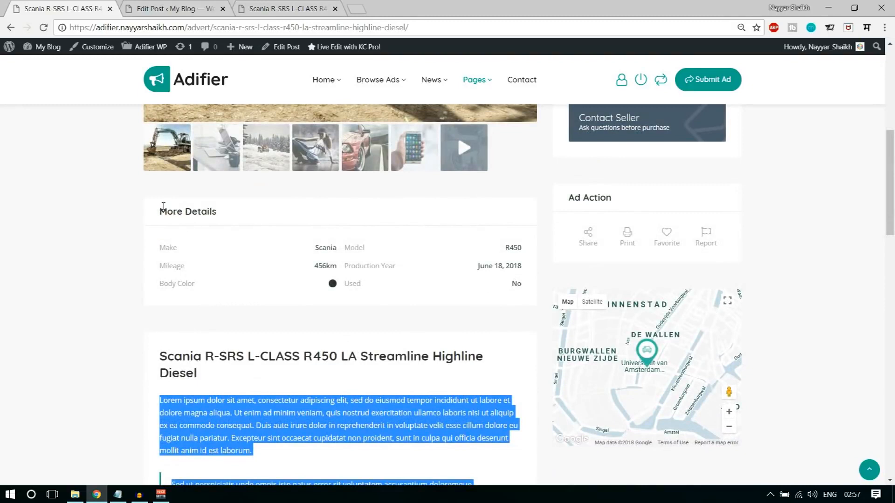
left_click_drag(164, 206, 236, 216)
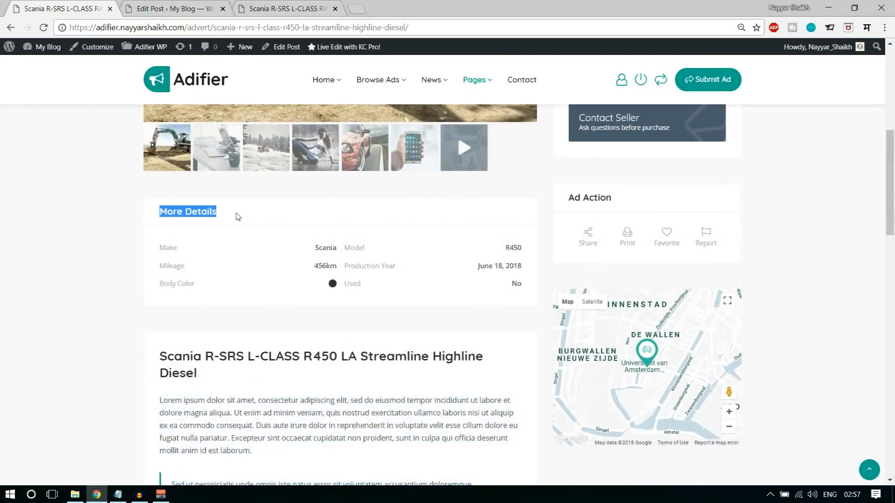
left_click(203, 244)
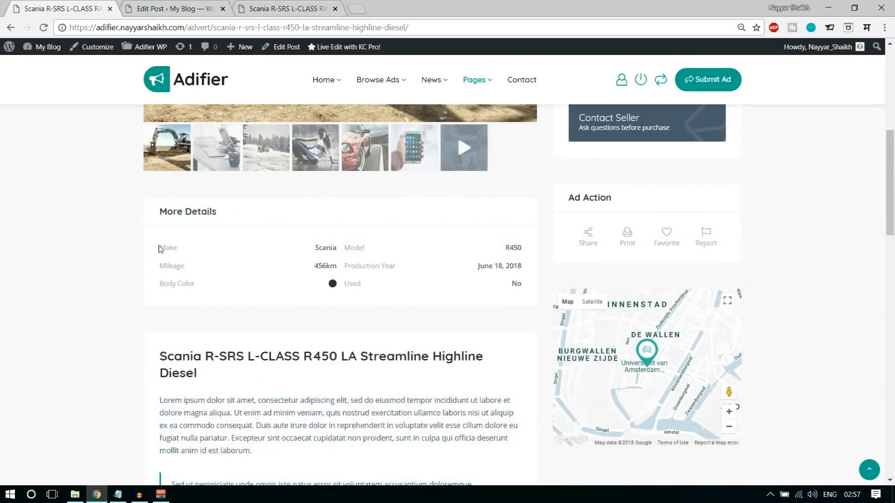
left_click_drag(163, 287, 244, 287)
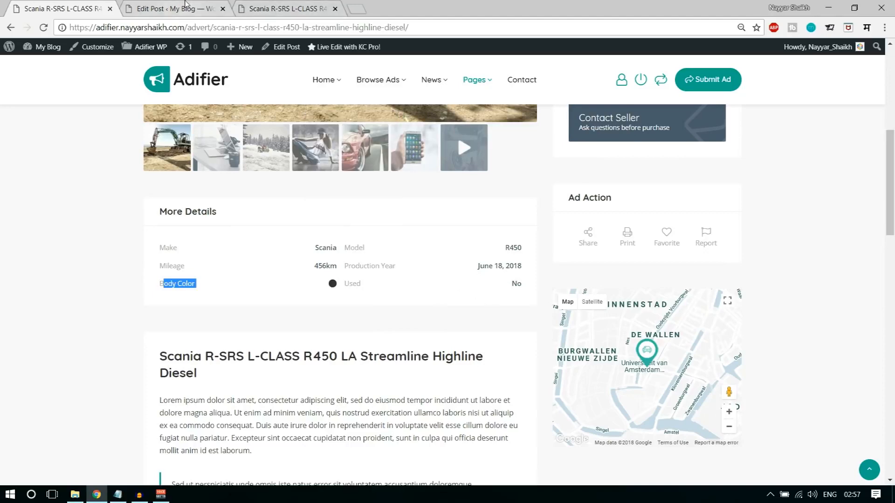
left_click(172, 8)
scroll(466, 289, "down", 5)
scroll(473, 297, "down", 10)
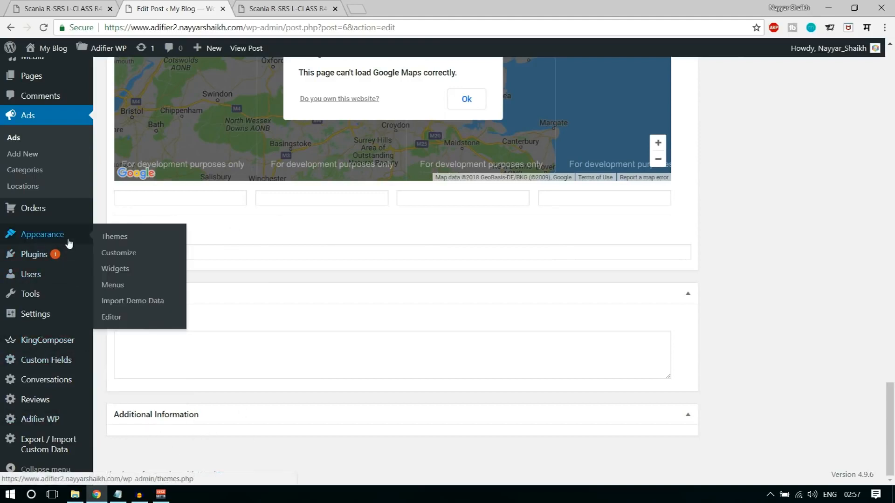
- On the Custom Fields page, add group 'Computers CF' with the Computer and Technology categories
scroll(59, 312, "up", 3)
scroll(59, 311, "down", 3)
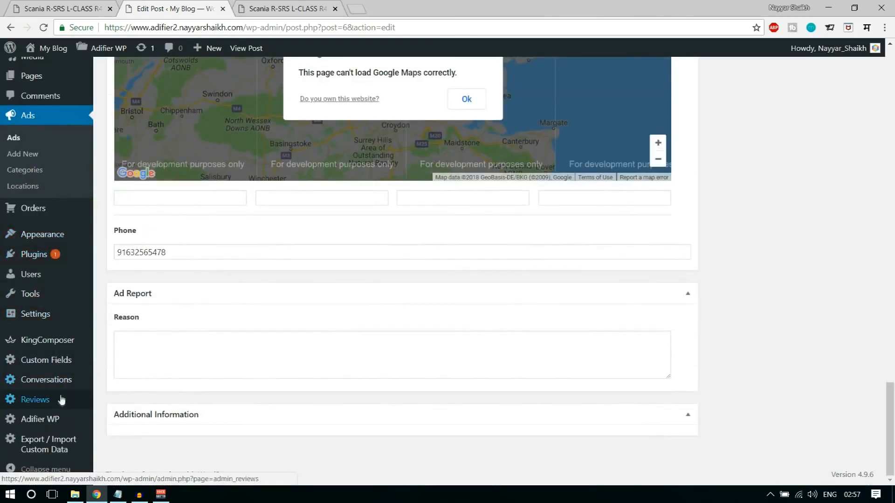
left_click(64, 363)
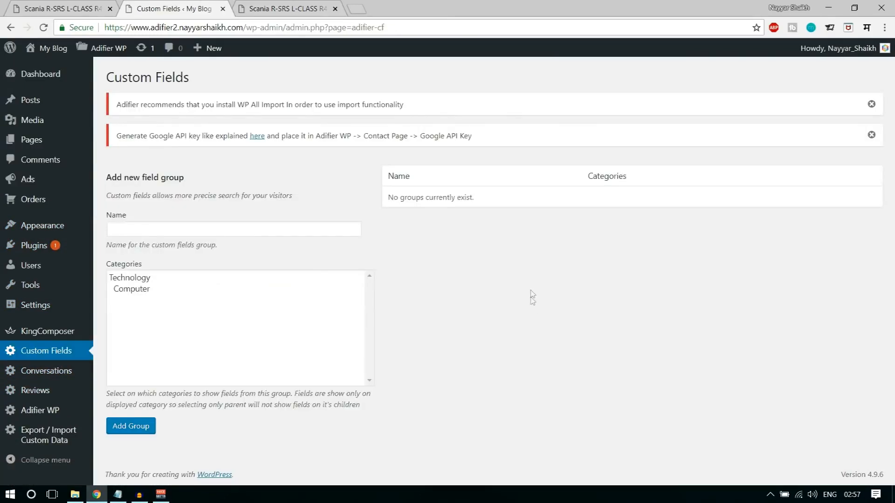
left_click(261, 229)
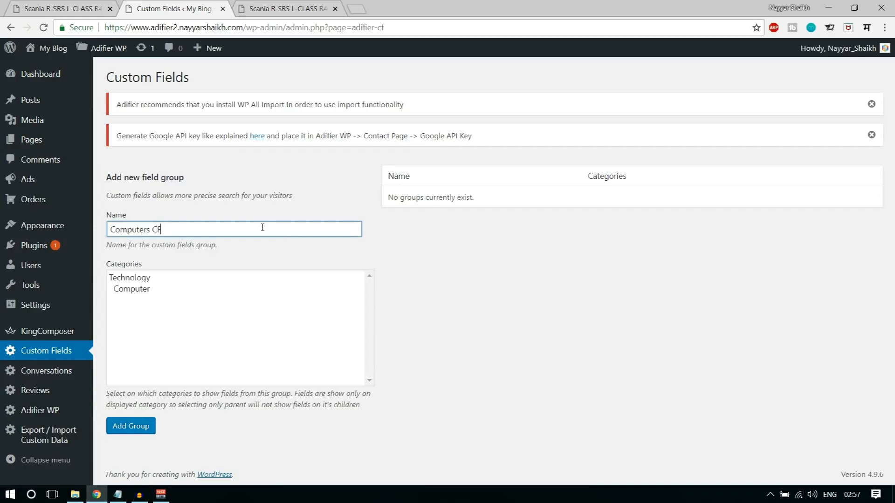
left_click(143, 315)
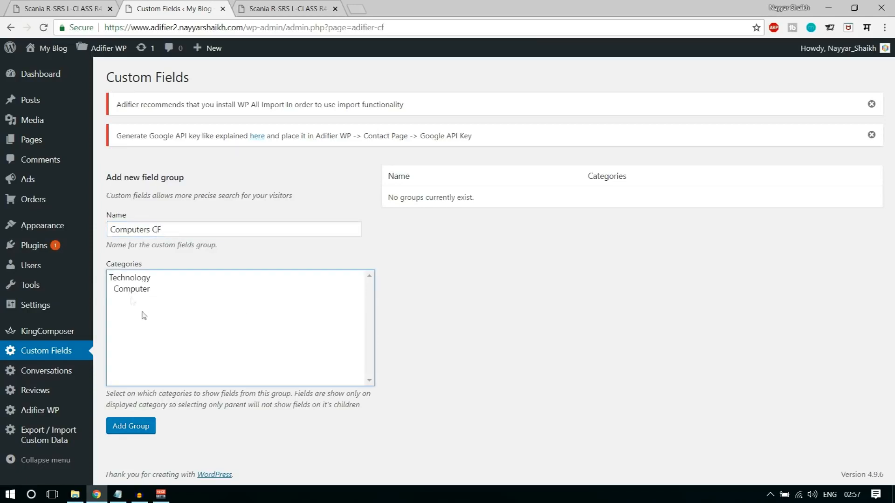
left_click(134, 290)
left_click(134, 278, "ctrl")
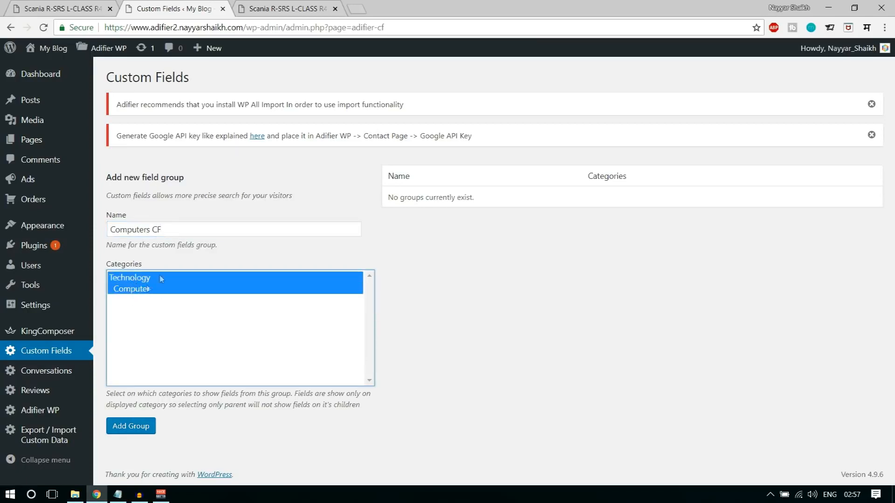
left_click(142, 431)
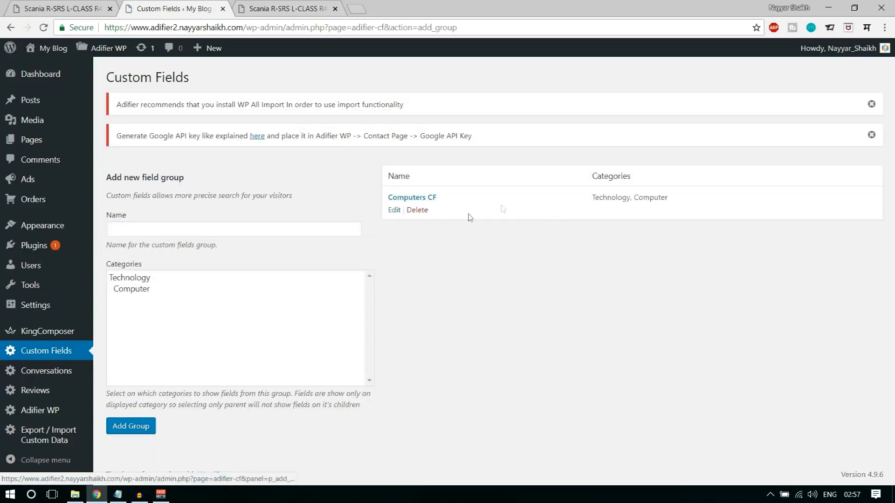
- Inside Computers CF, add a field named 'Screen Size' with Field Type Single Value
left_click(408, 199)
scroll(357, 273, "down", 5)
scroll(356, 276, "up", 5)
left_click(235, 230)
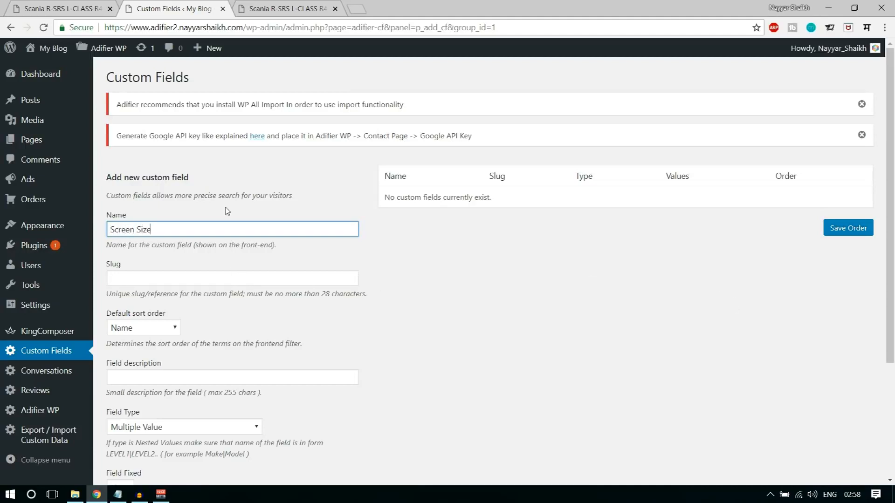
scroll(227, 211, "down", 3)
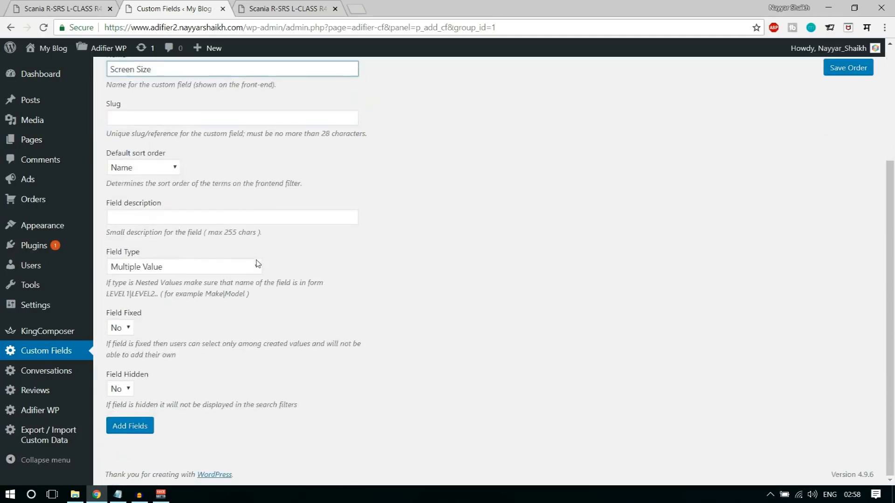
left_click(128, 263)
left_click(173, 293)
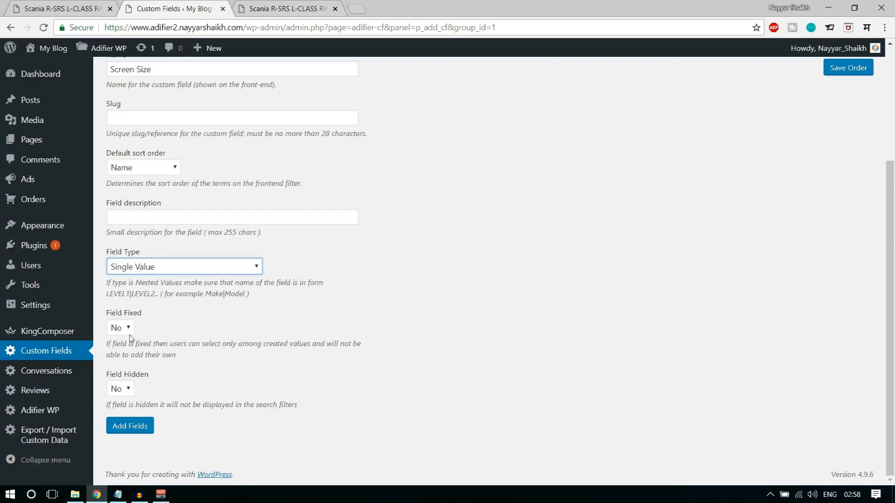
left_click(130, 426)
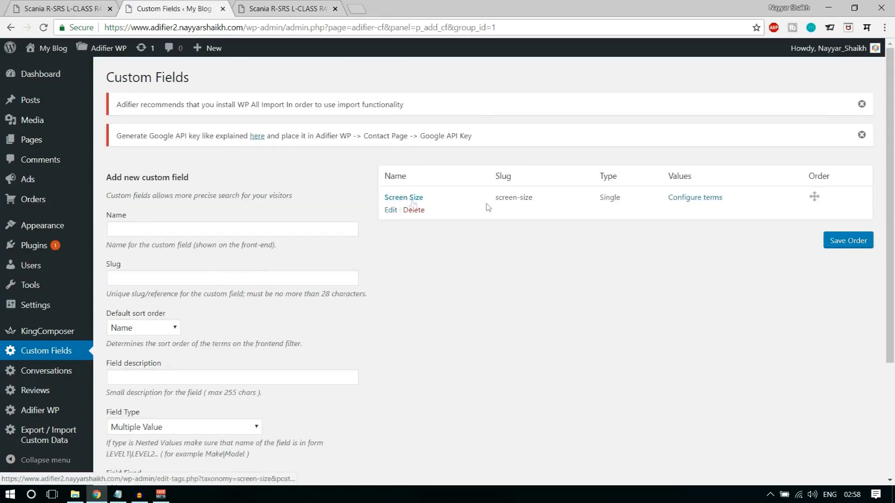
- Add 13 Inches and 15 Inches as Screen Size terms, then go back to Custom Fields
left_click(694, 200)
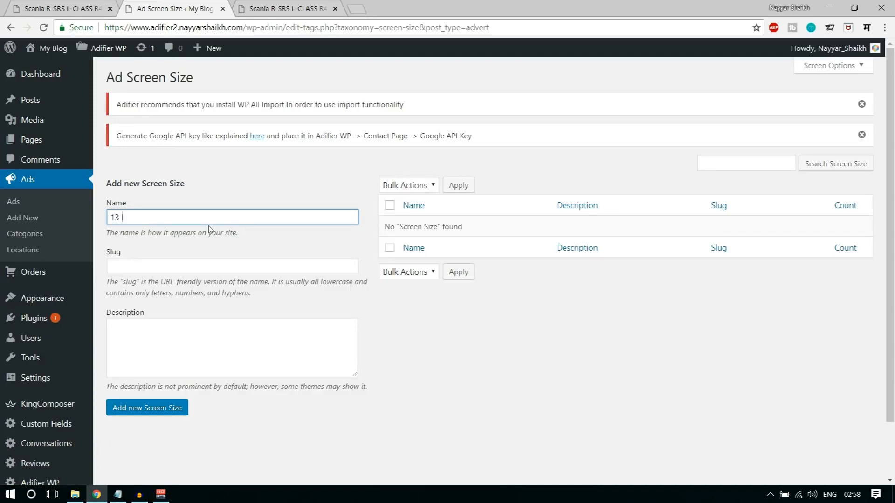
left_click(162, 406)
left_click(166, 217)
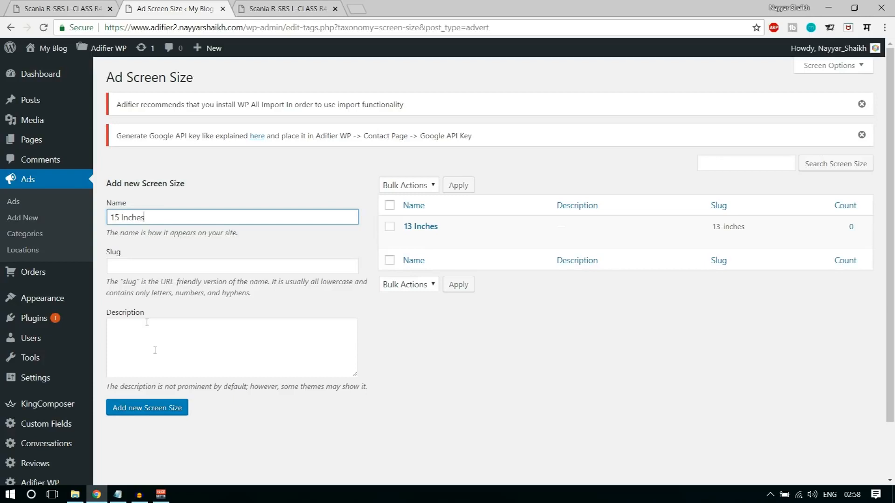
left_click(145, 412)
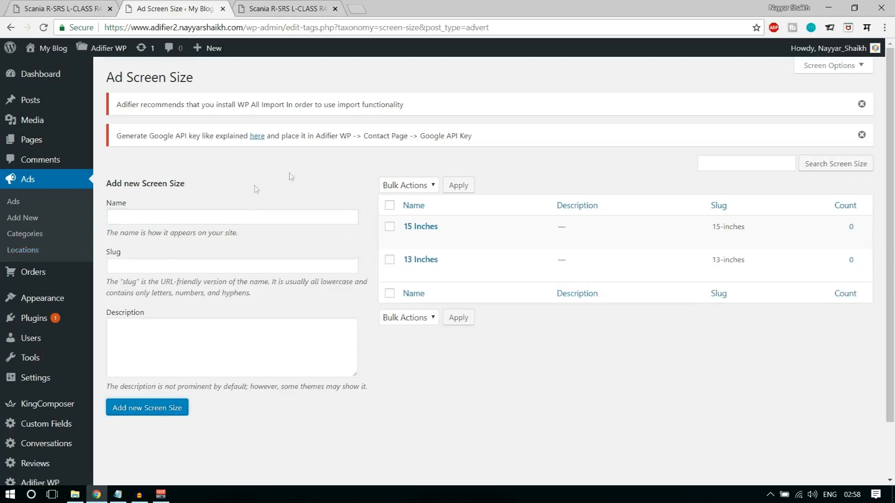
scroll(255, 189, "down", 2)
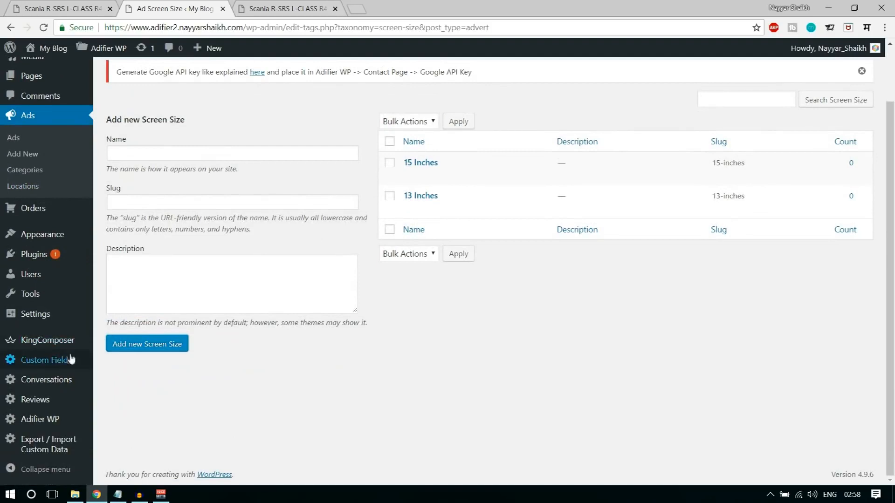
left_click(44, 361)
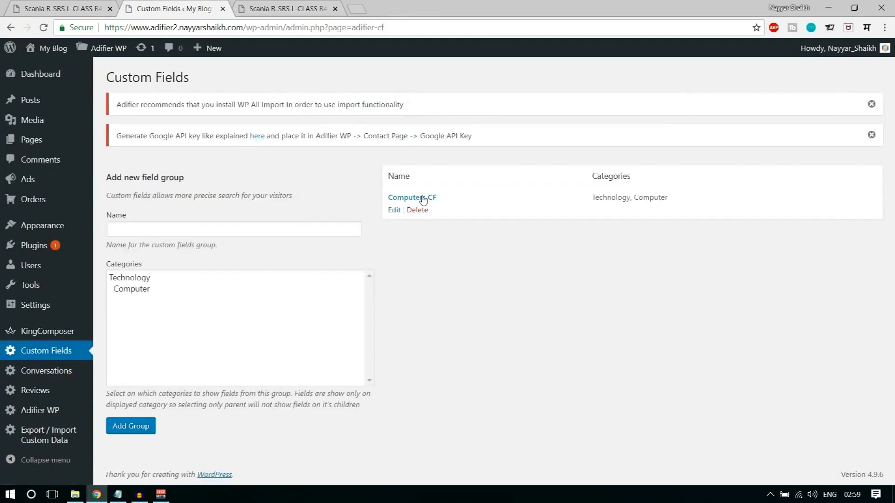
- In Computers CF, start a new field named 'Color' with Field Type Color
left_click(416, 198)
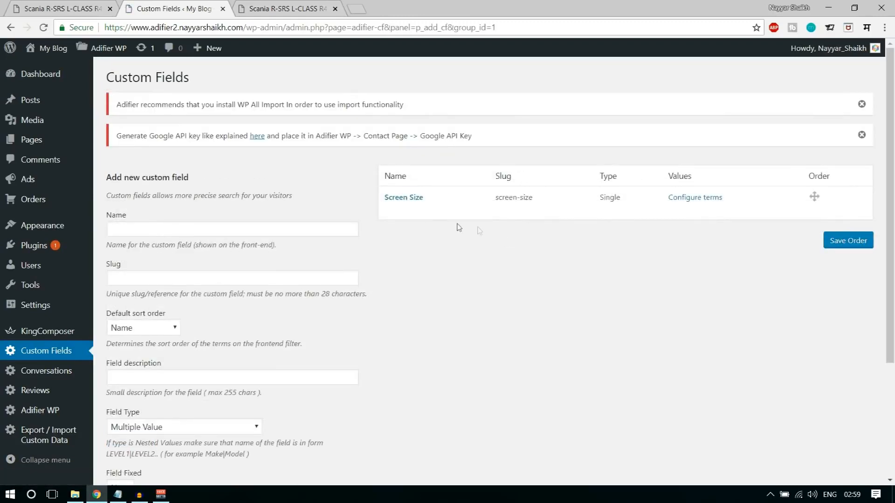
left_click(278, 227)
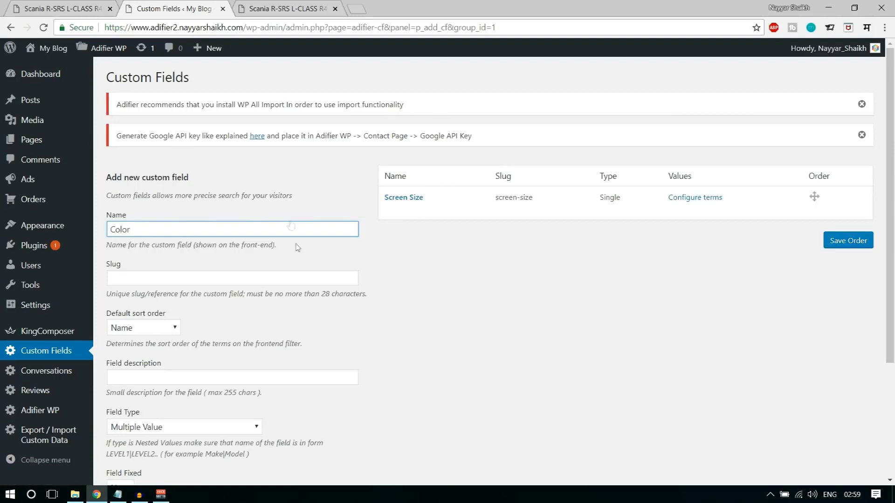
scroll(291, 225, "down", 3)
left_click(499, 262)
scroll(503, 261, "down", 1)
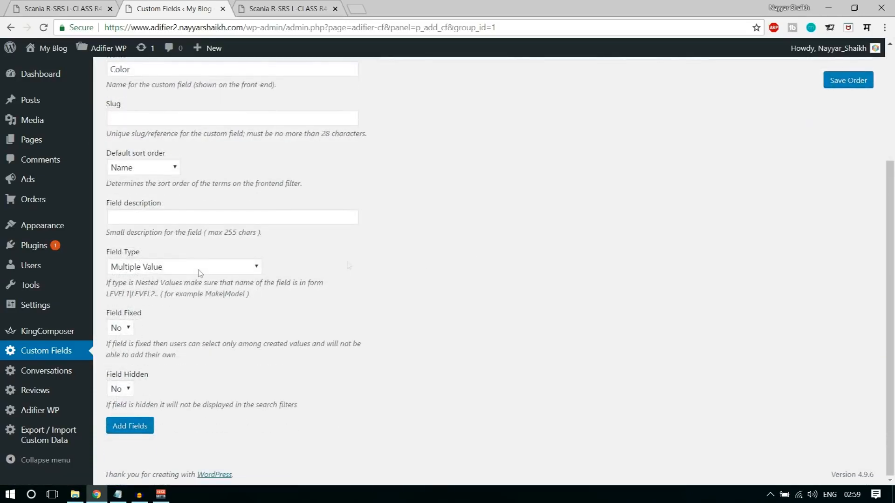
left_click(130, 266)
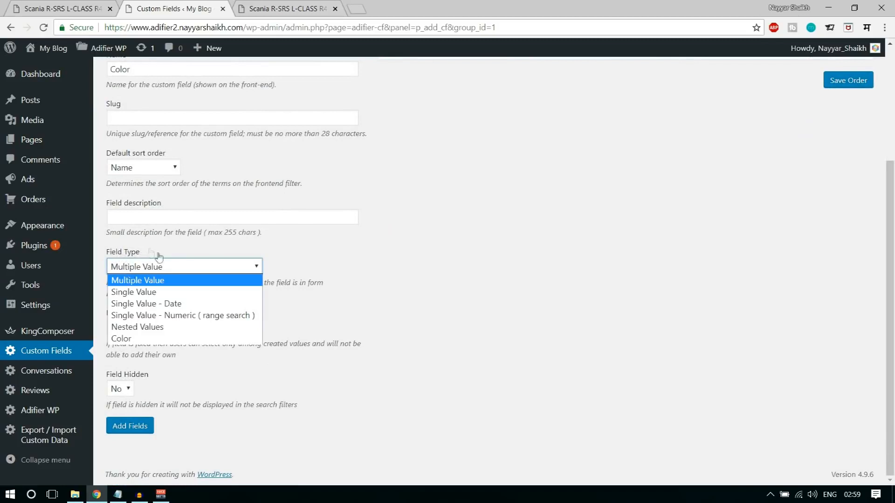
left_click(139, 339)
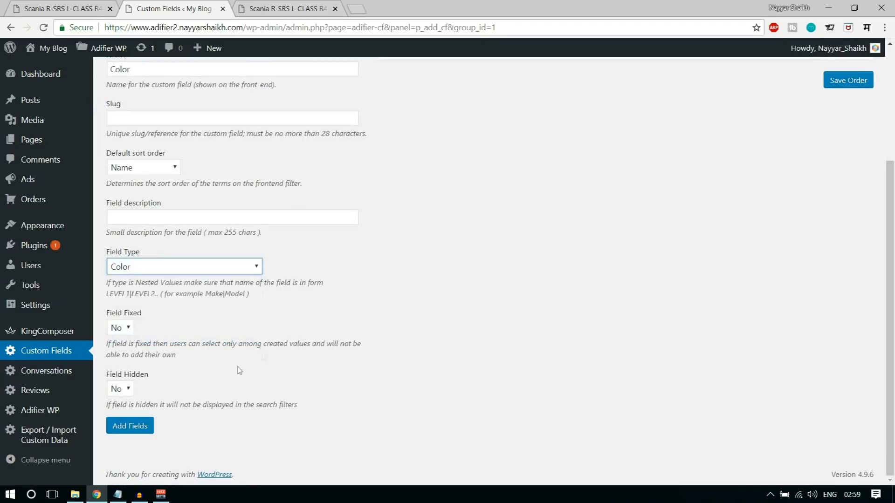
- Set Field Fixed to Yes, save the Color field, and open its Ad Color terms page
left_click(122, 331)
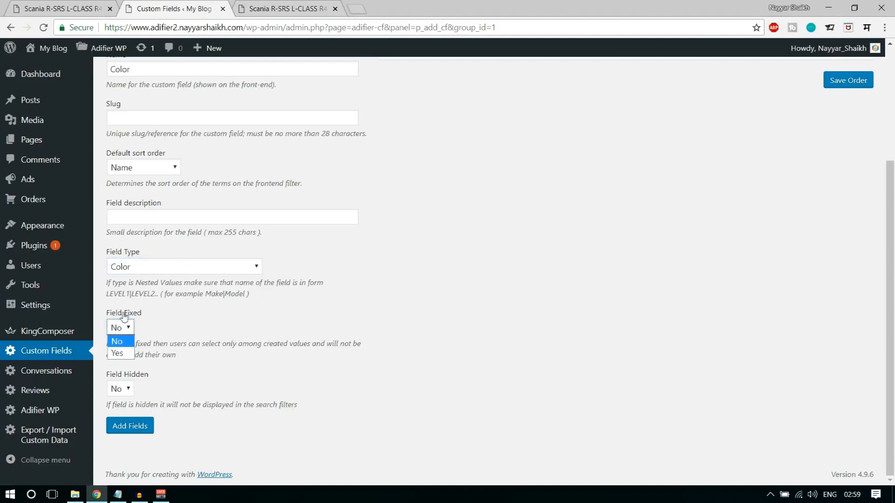
left_click(109, 318)
left_click(120, 327)
left_click(128, 355)
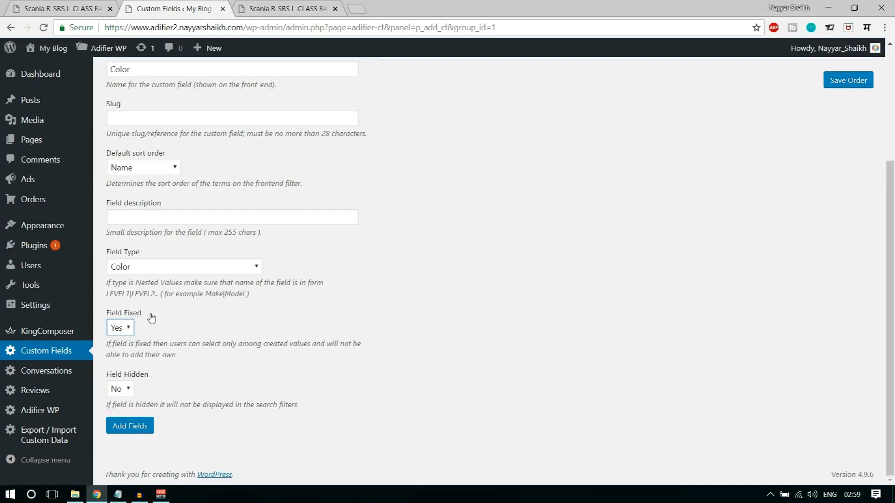
left_click(143, 430)
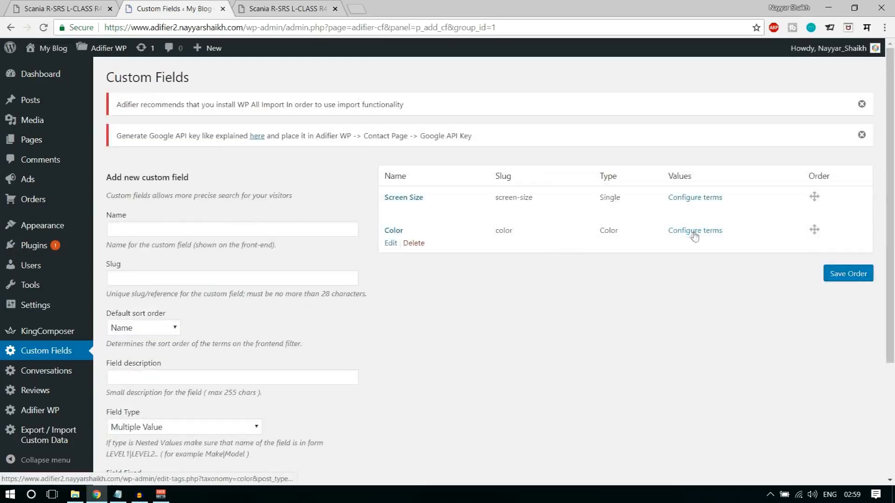
left_click(694, 231)
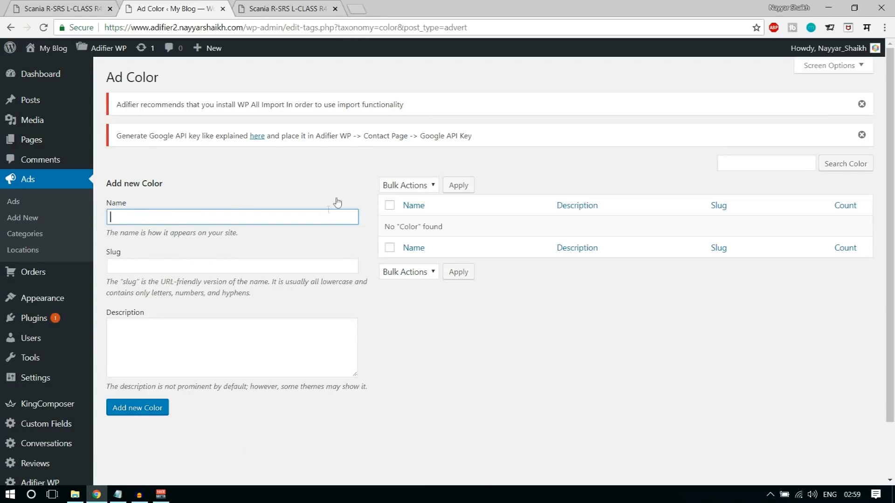
left_click(356, 8)
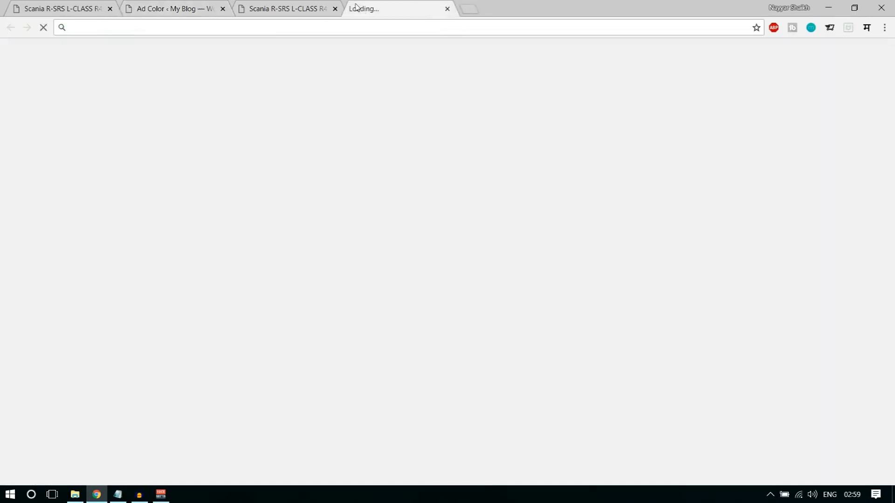
- Search Google for 'hex color' and copy the #4286f4 code from its colour picker
type("hex")
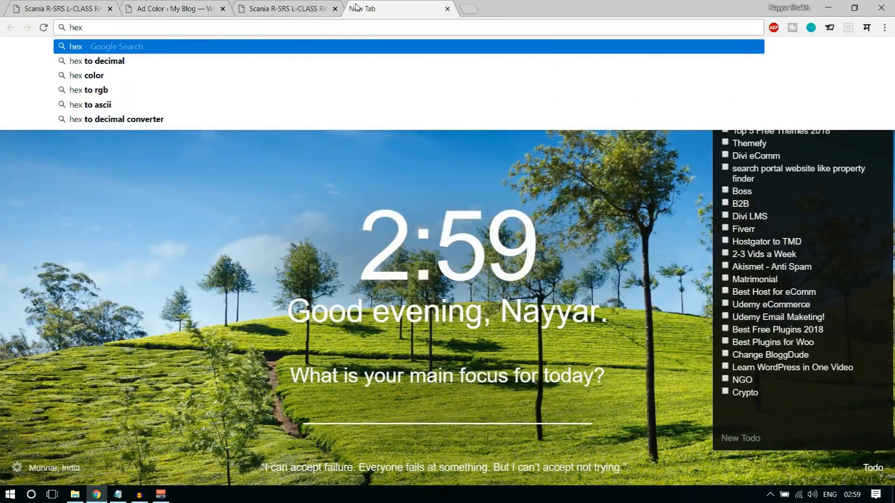
key("Down")
key("Down")
key("Return")
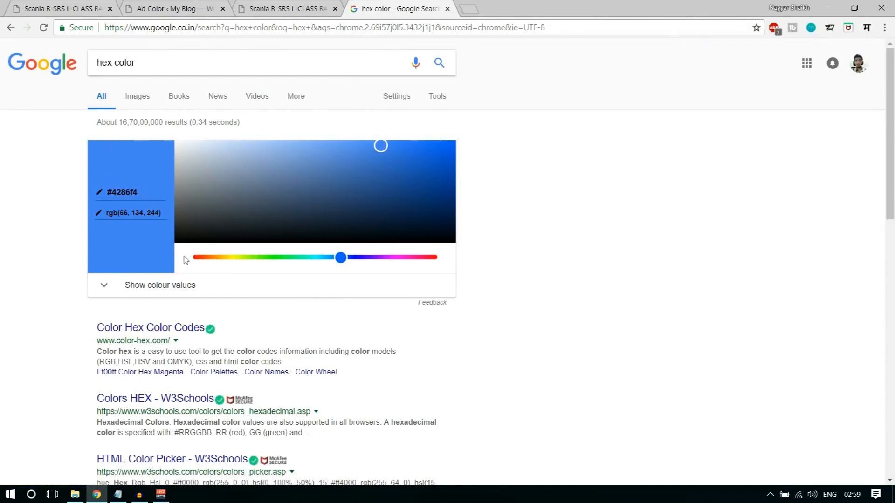
left_click_drag(144, 191, 86, 188)
key("ctrl+c")
left_click(195, 7)
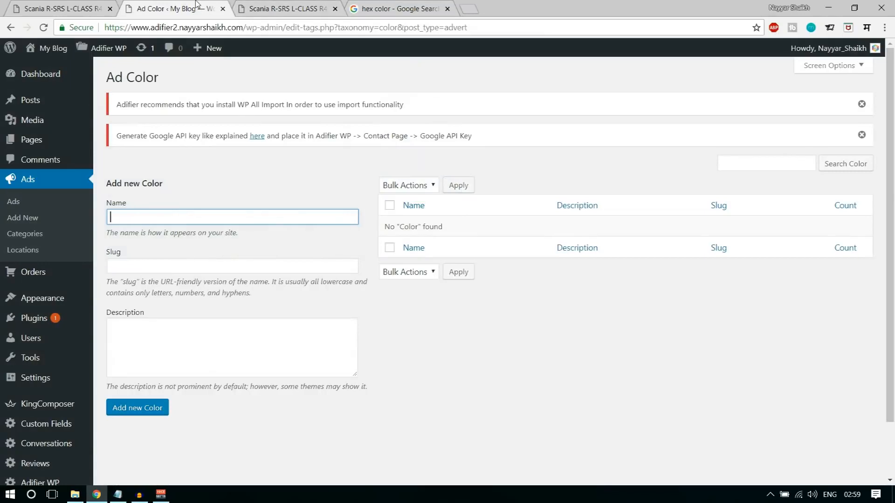
- Add #4286f4 and #f44150 as Ad Color terms, pasting each hex code from the picker
key("ctrl+v")
left_click(146, 410)
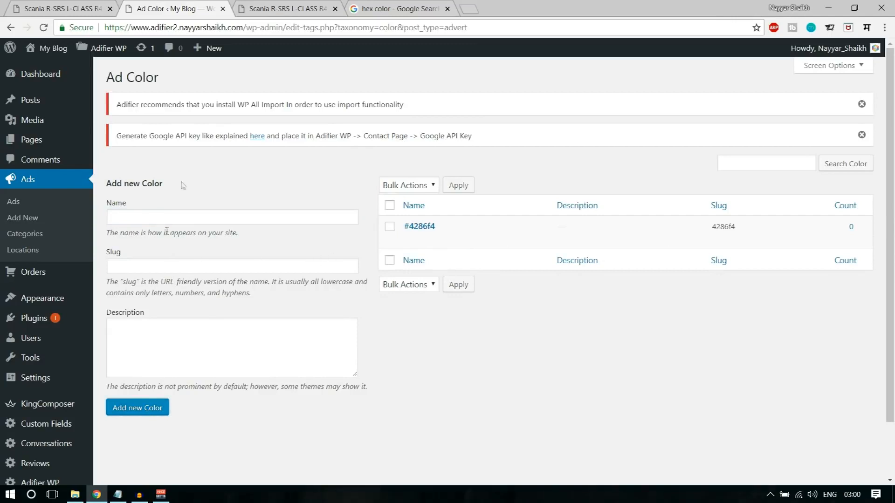
left_click(395, 3)
left_click_drag(342, 259, 437, 270)
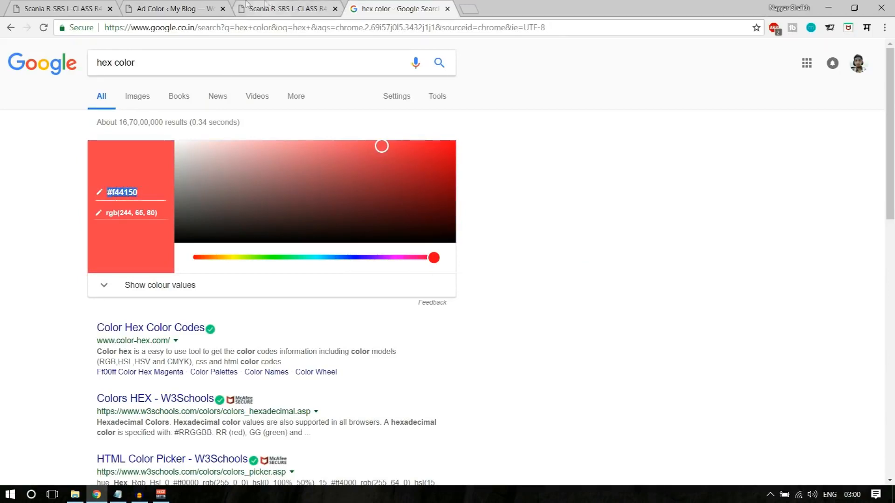
left_click(189, 8)
left_click(180, 214)
type("#f44150")
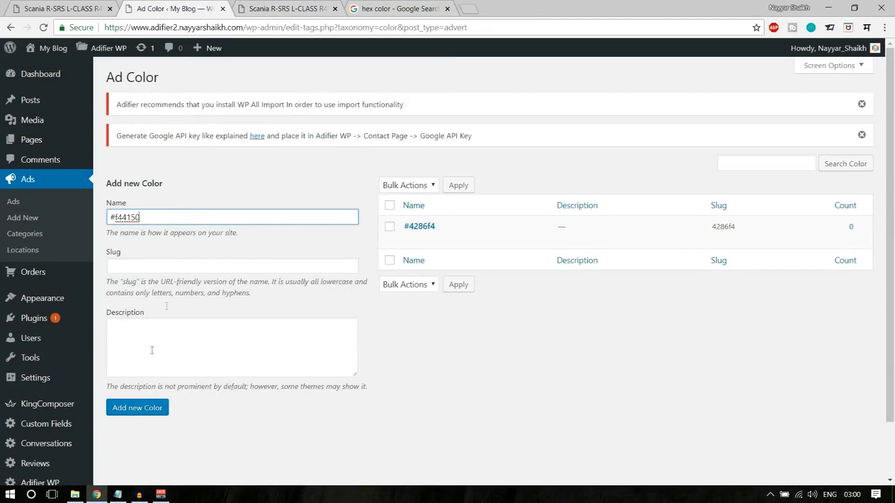
left_click(148, 409)
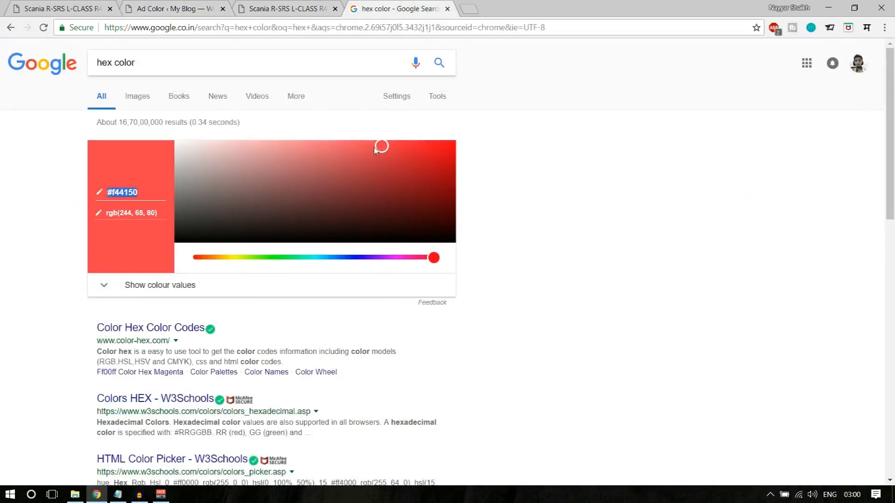
- Set the picker to black and add #000000 as an Ad Color term
left_click_drag(375, 150, 350, 244)
left_click(124, 191)
key("ctrl+c")
left_click(186, 13)
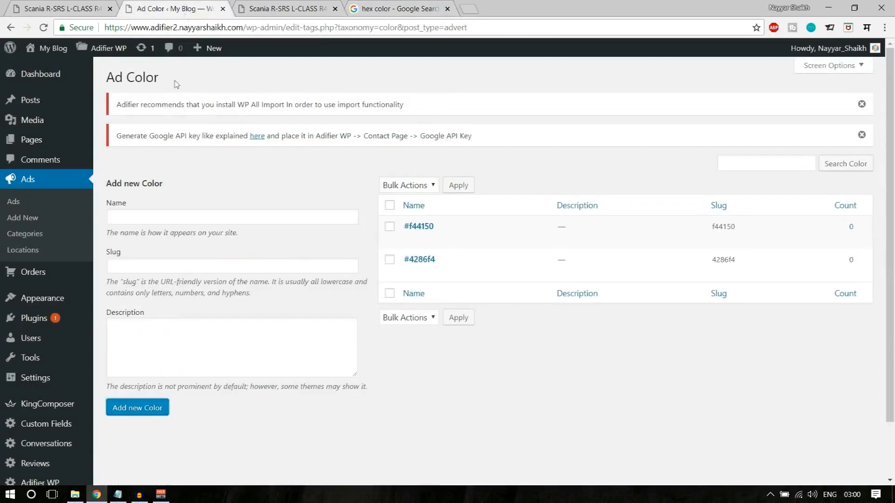
left_click(153, 218)
key("ctrl+v")
left_click(135, 410)
- Set the picker to white and add #ffffff as an Ad Color term
left_click(377, 6)
left_click_drag(273, 202, 171, 113)
left_click(106, 188)
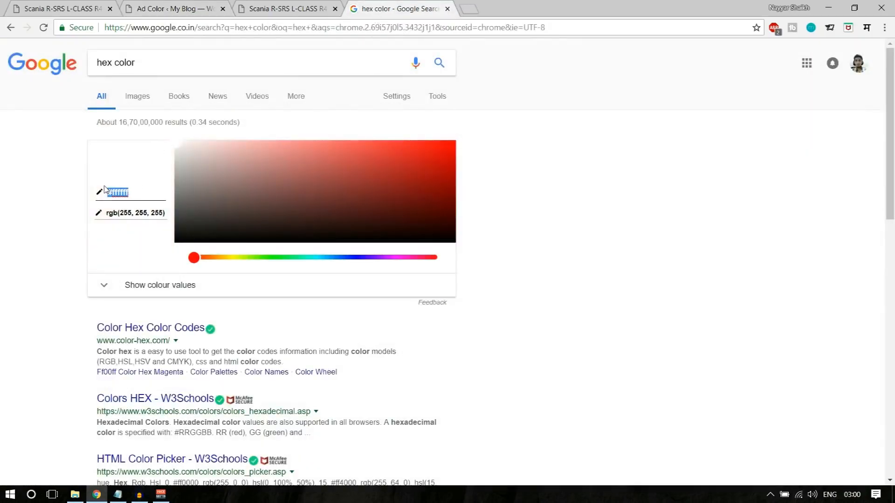
key("ctrl+c")
left_click(174, 8)
left_click(140, 217)
key("ctrl+v")
left_click(151, 408)
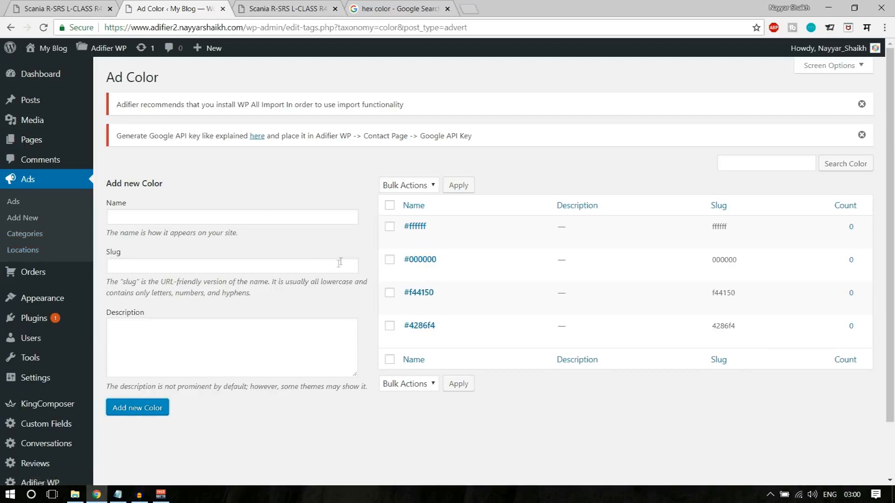
scroll(257, 221, "down", 2)
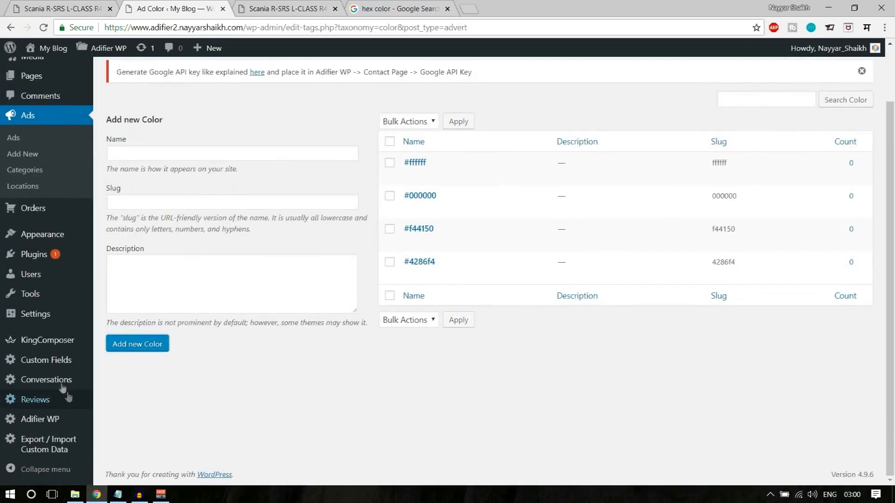
left_click(60, 362)
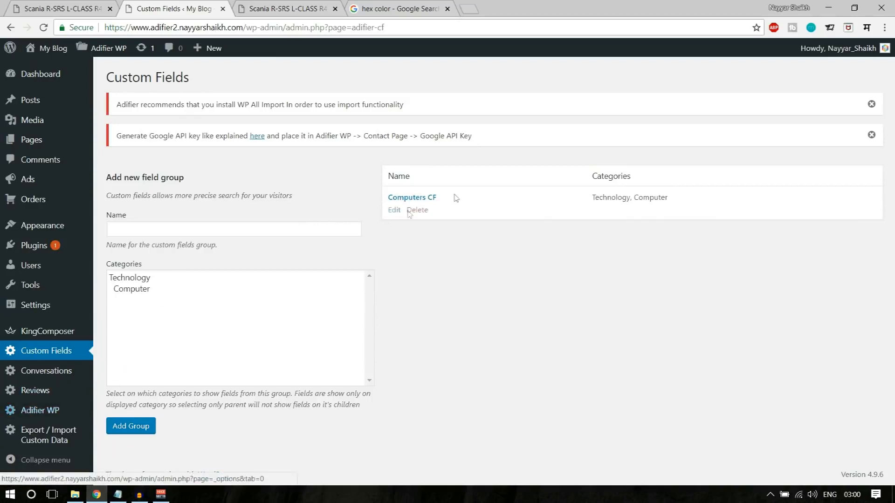
- In Computers CF, add a Weight (g) field of type Single Value - Numeric (range search)
left_click(418, 200)
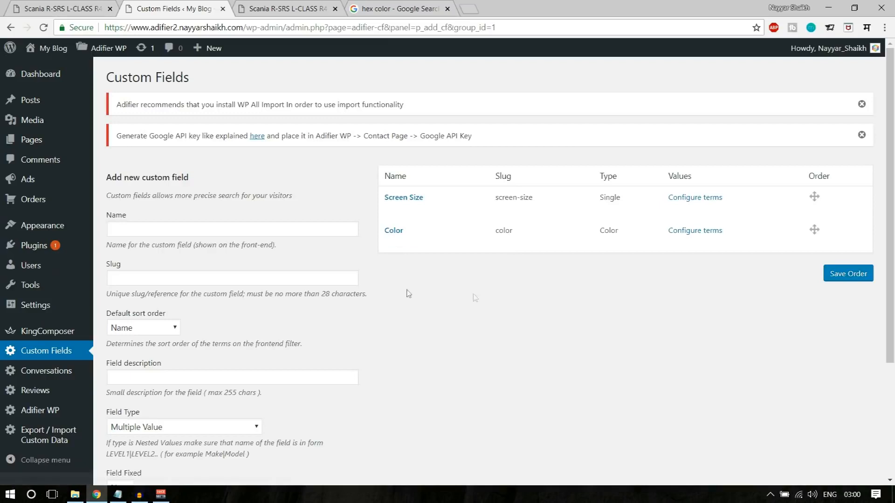
left_click(241, 235)
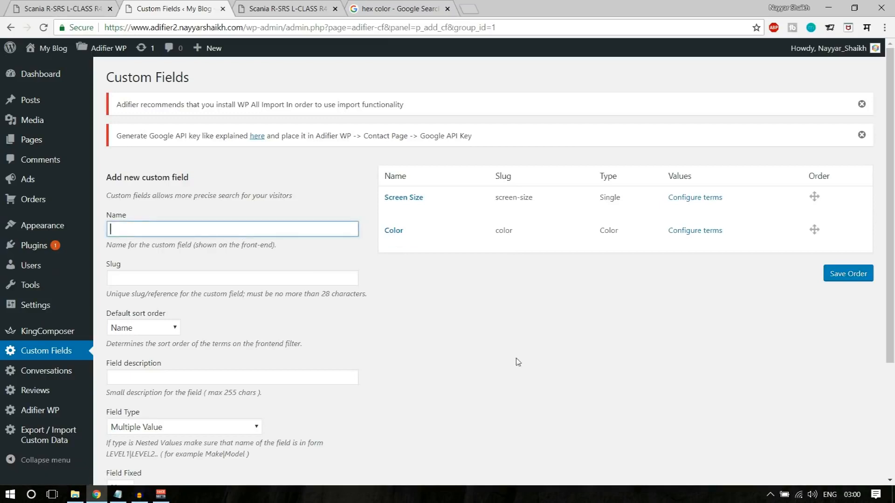
type("Weight (g")
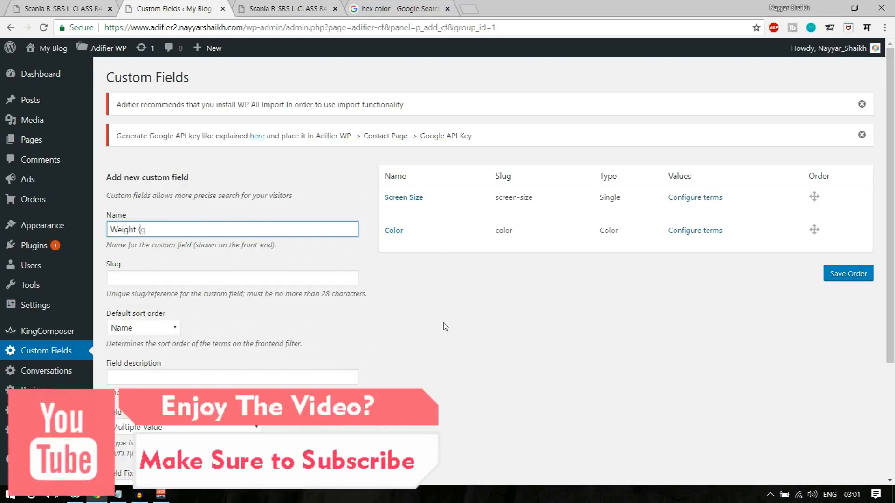
scroll(455, 357, "down", 3)
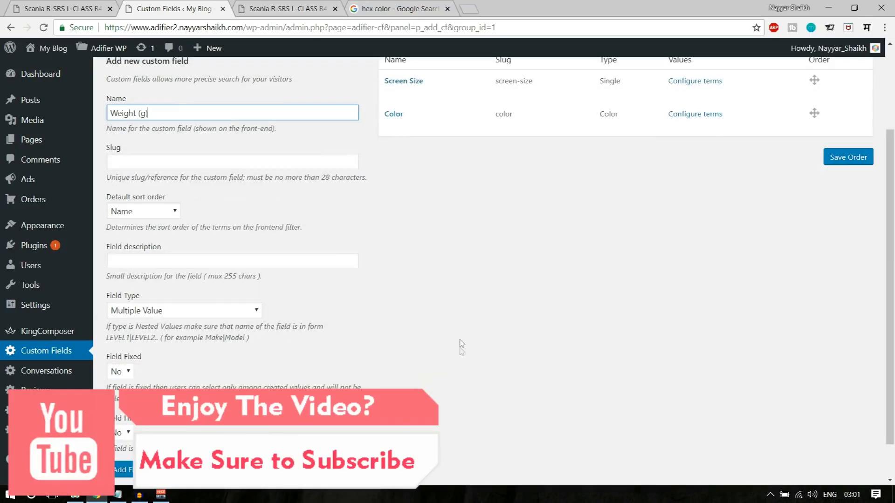
left_click(142, 269)
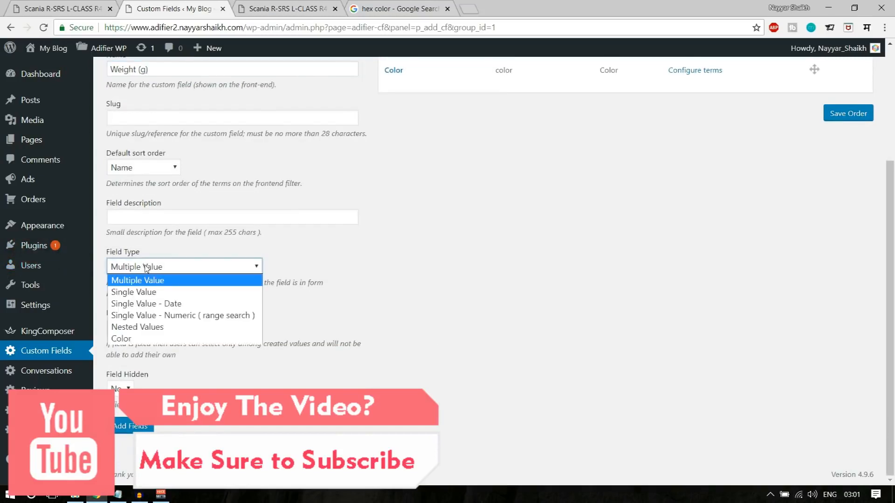
left_click(178, 316)
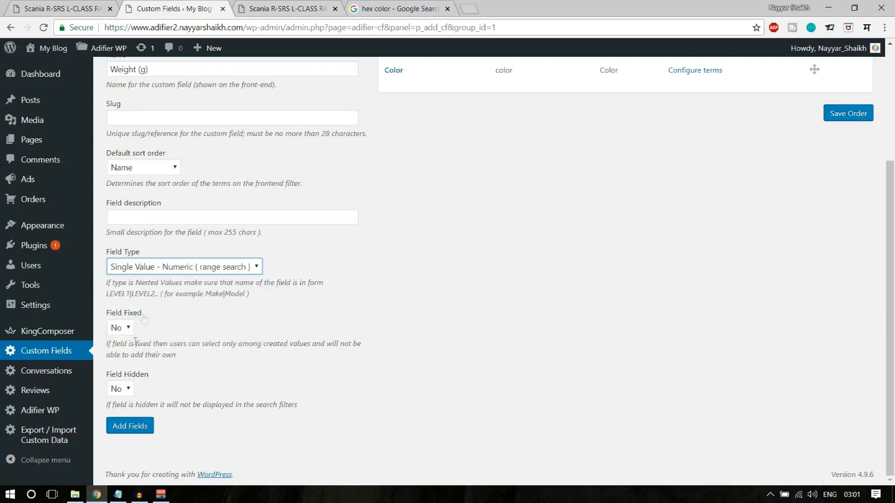
left_click(122, 432)
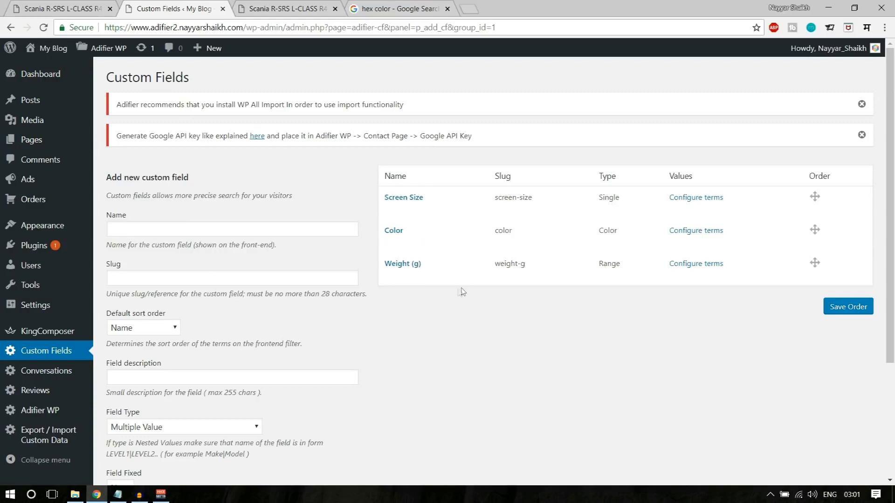
- Open the ad's editor in a new second tab and close the extra tabs
left_click(223, 9)
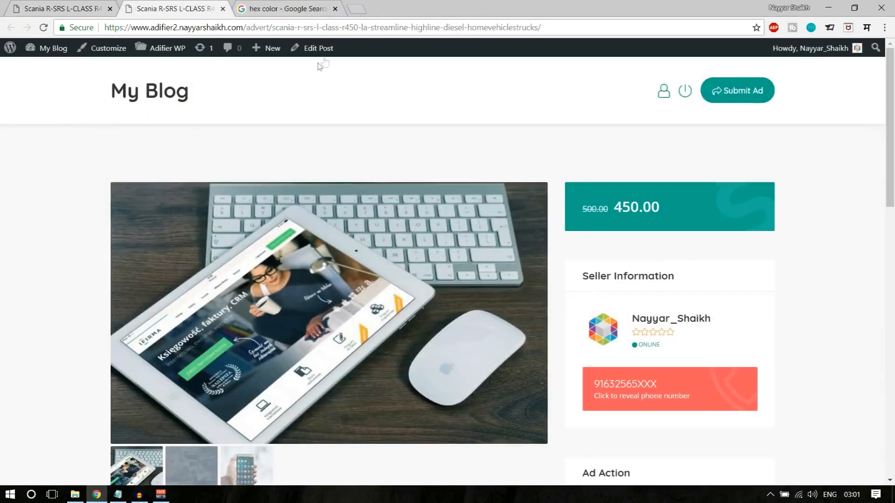
right_click(326, 49)
left_click(337, 57)
left_click(289, 9)
left_click_drag(289, 8, 173, 9)
left_click(447, 9)
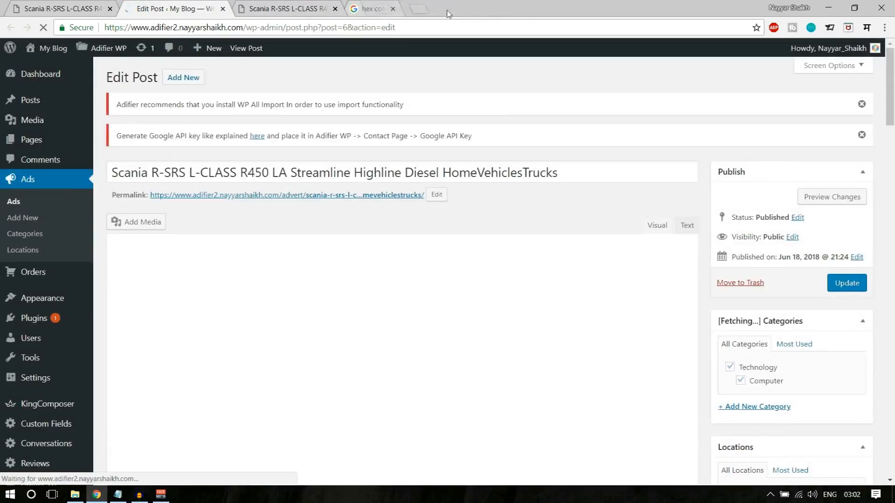
scroll(446, 273, "down", 10)
scroll(446, 273, "down", 20)
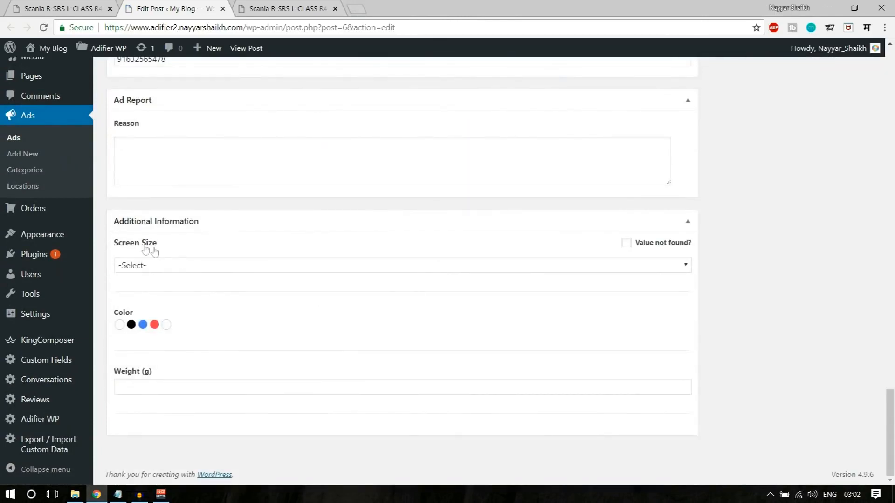
- Set Screen Size to 13 Inches, Color to blue, Weight (g) to 400, and update the ad
left_click(150, 269)
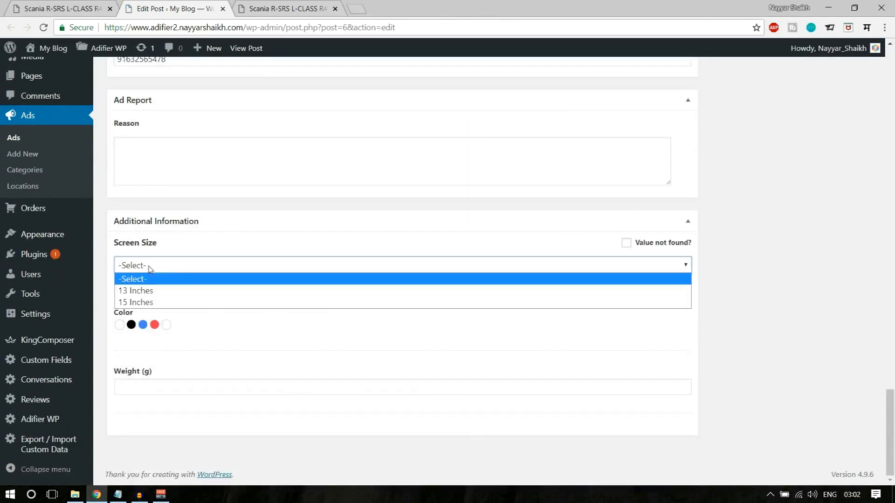
left_click(167, 291)
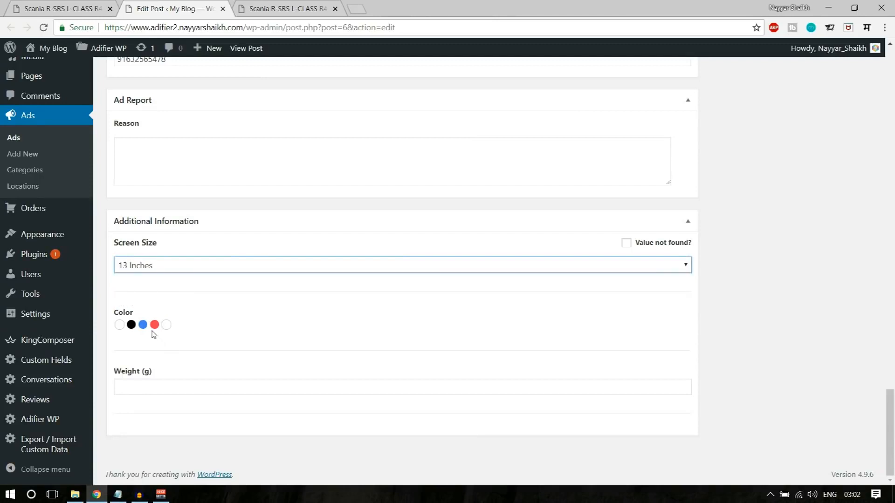
left_click(145, 327)
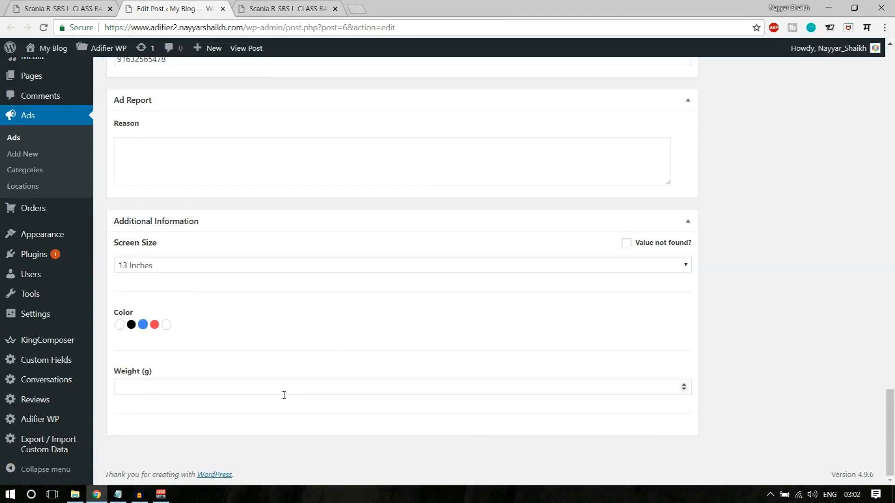
left_click(237, 390)
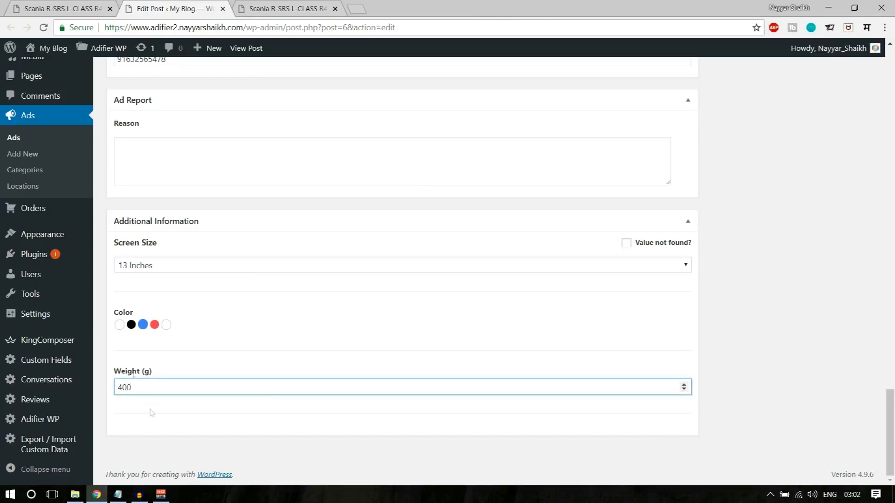
scroll(474, 404, "up", 20)
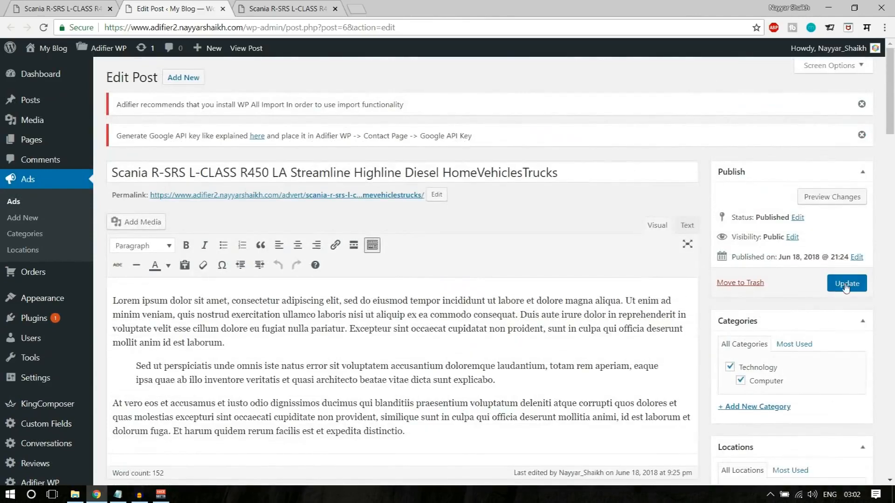
left_click(846, 283)
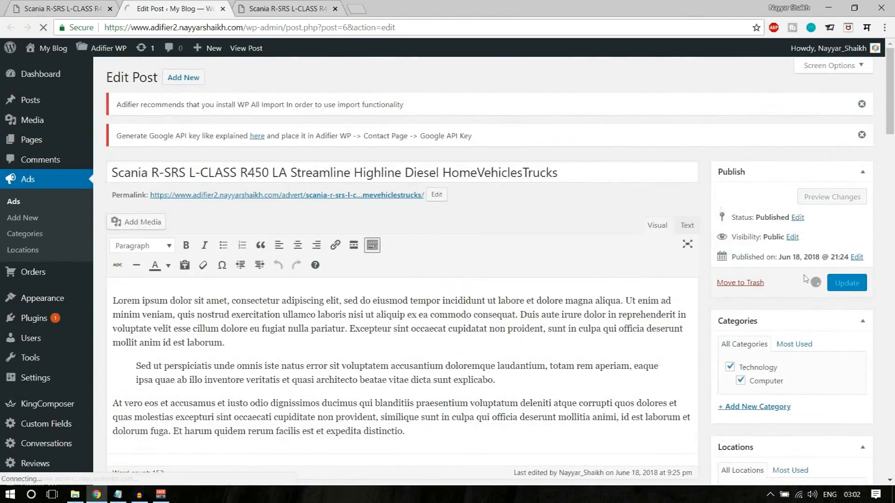
- Reload the live ad and check More Details shows 13 Inches, blue and 400g
left_click(286, 9)
scroll(212, 232, "down", 7)
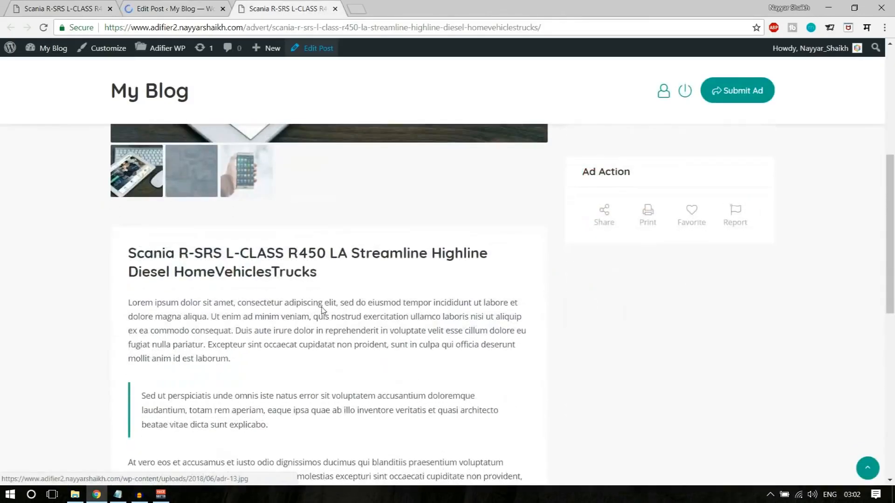
scroll(212, 231, "up", 1)
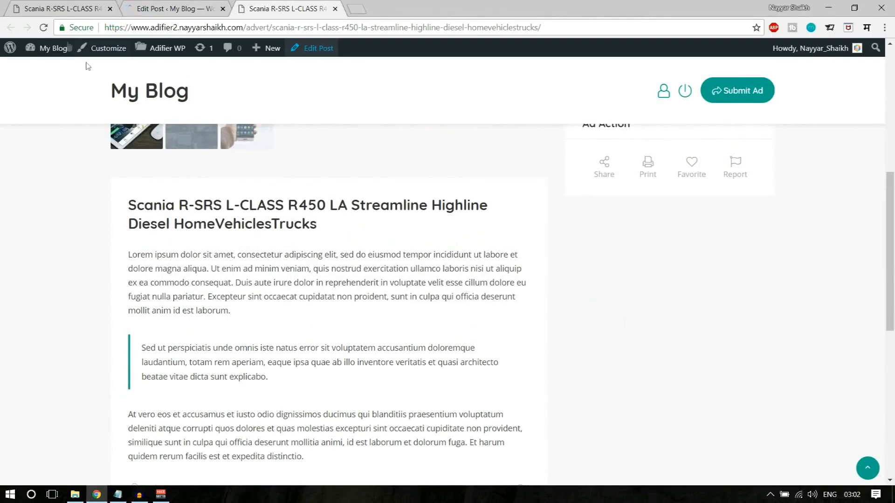
left_click(44, 27)
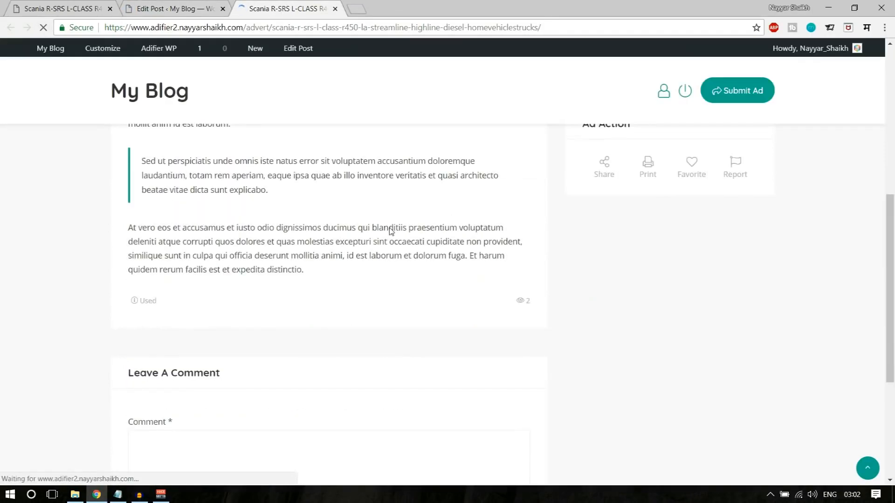
left_click_drag(125, 192, 195, 193)
left_click(181, 218)
double_click(158, 234)
left_click_drag(295, 234, 318, 231)
left_click(347, 234)
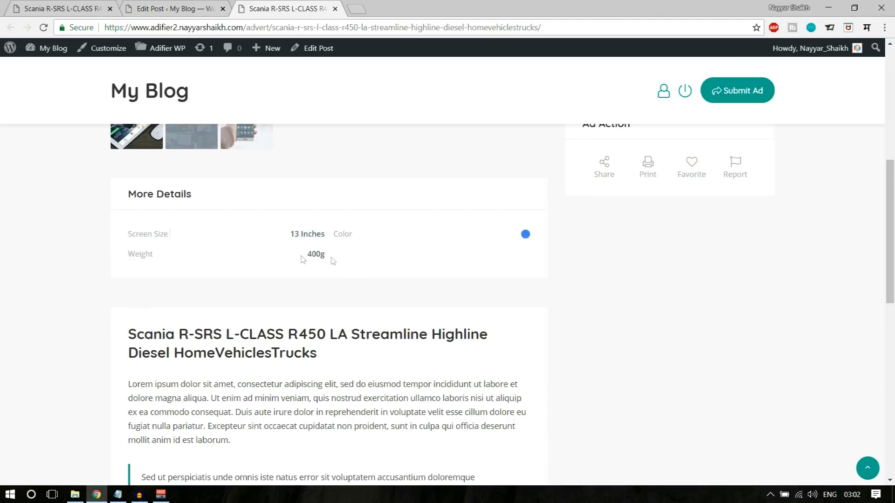
left_click_drag(300, 259, 332, 260)
left_click(382, 264)
- Compare with the Adifier demo ad, then return to the updated ad page
scroll(419, 349, "up", 7)
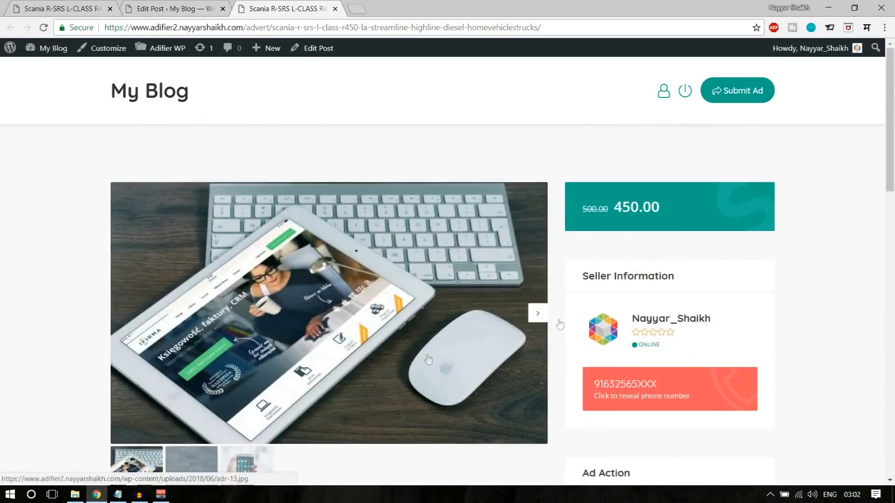
left_click(42, 5)
scroll(751, 221, "down", 8)
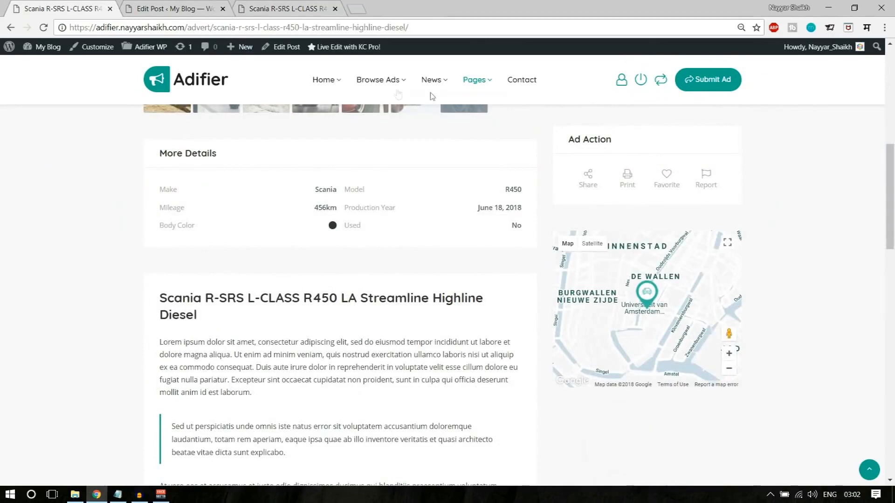
left_click(290, 9)
- Inspect the Contact information map's "can't load Google Maps correctly" error, then start a blank tab
scroll(785, 356, "down", 8)
scroll(783, 354, "up", 2)
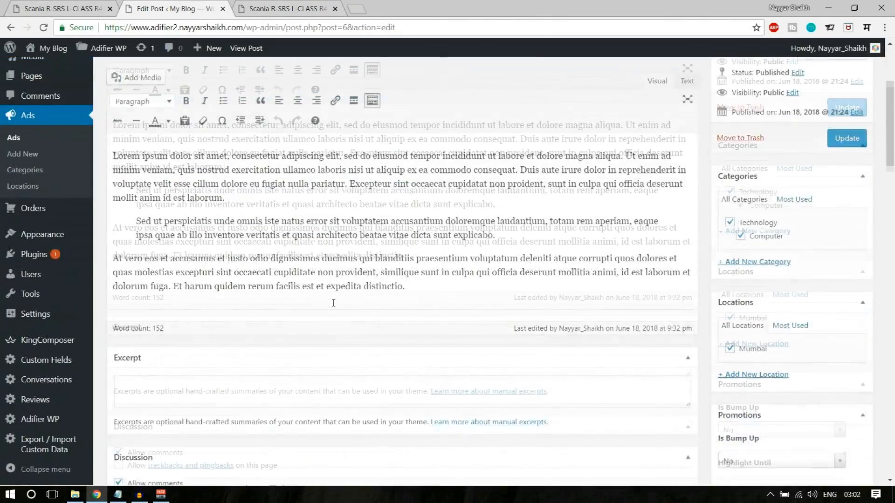
scroll(333, 303, "down", 20)
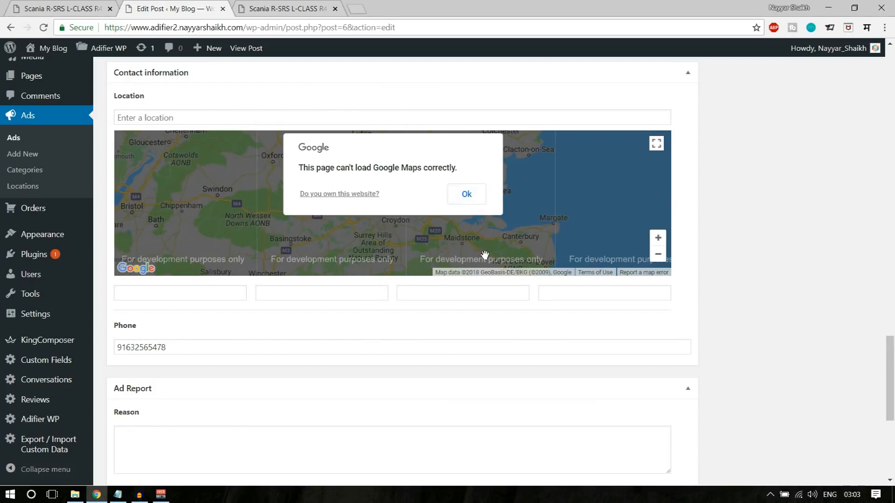
scroll(484, 255, "up", 1)
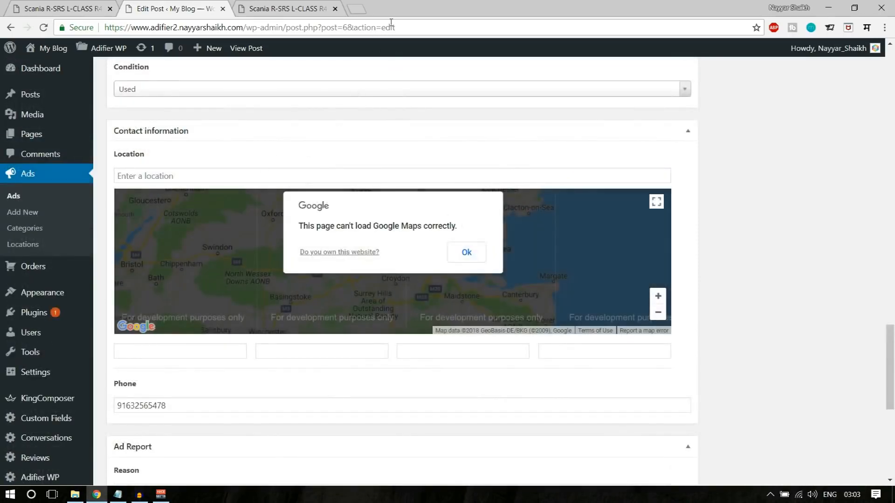
left_click(357, 9)
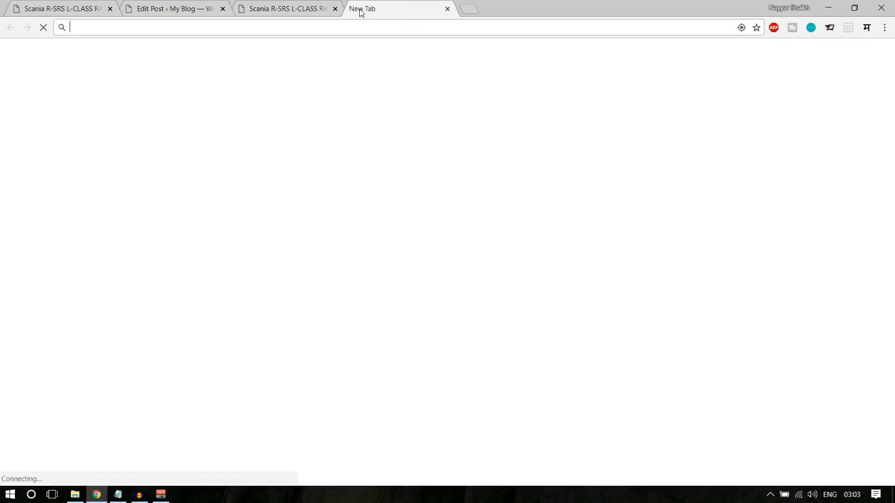
- Go to console.developers.google.com and create a new project named My Project 58396
type("con")
key("Return")
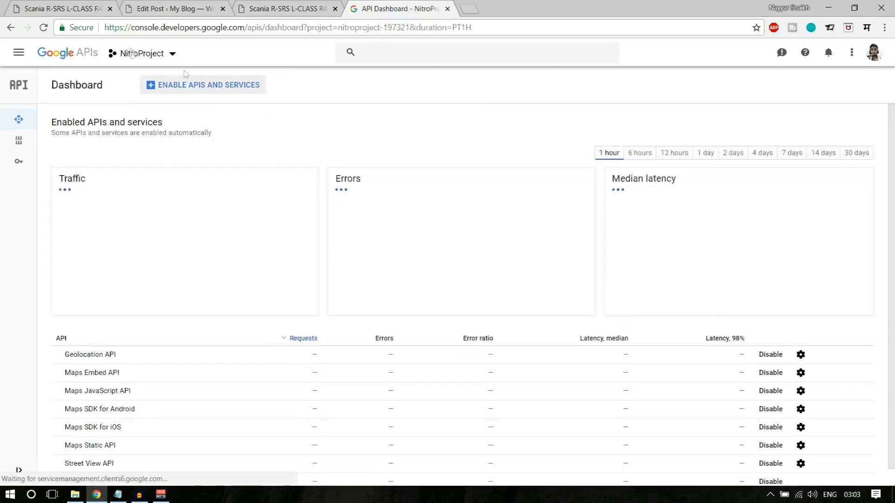
left_click(149, 55)
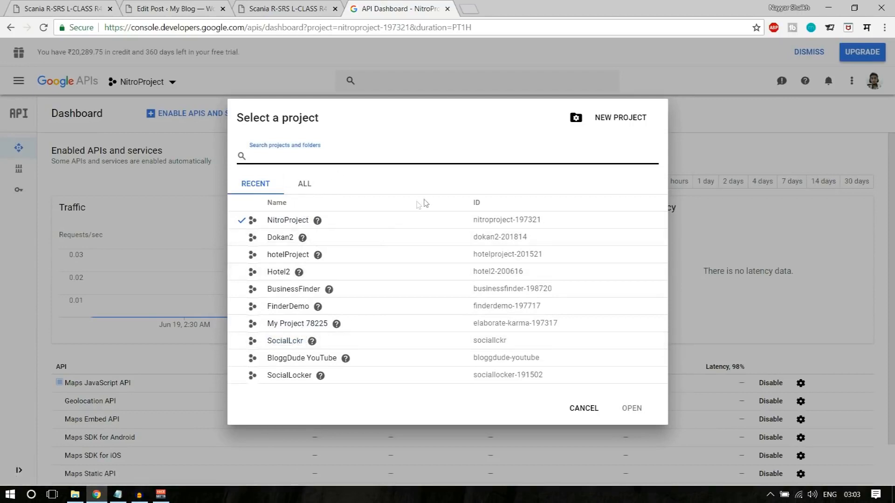
left_click(615, 122)
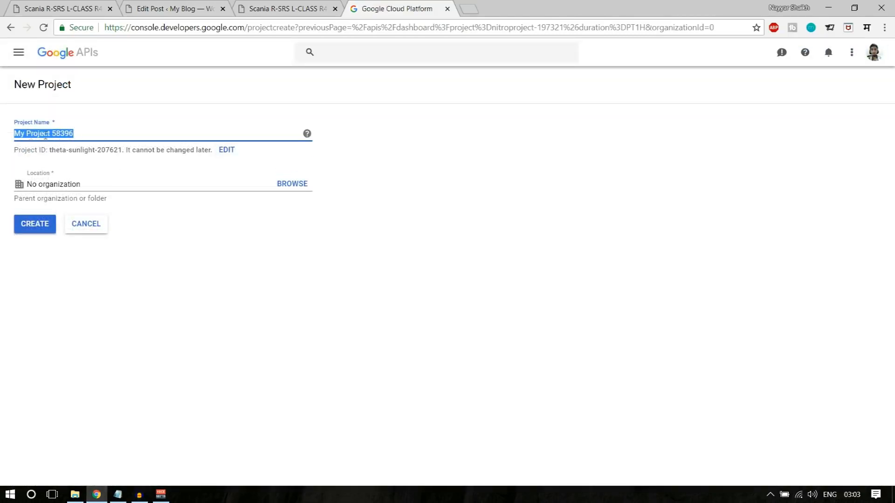
left_click(73, 135)
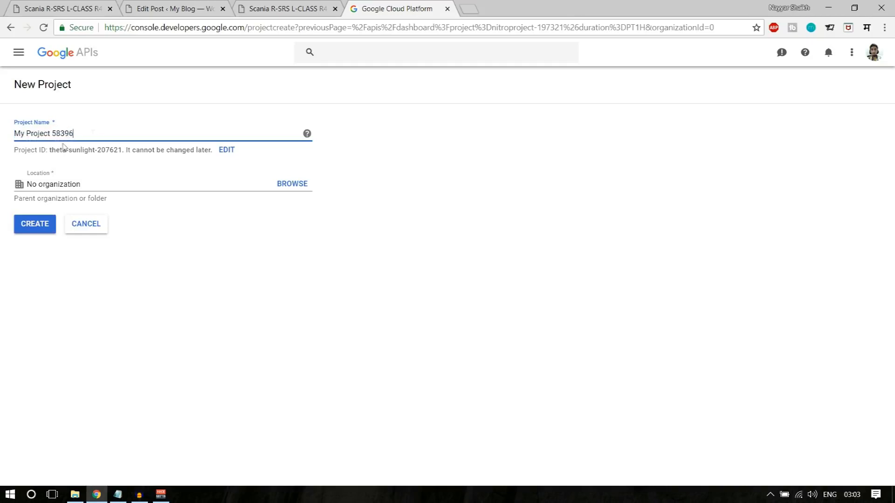
left_click(29, 226)
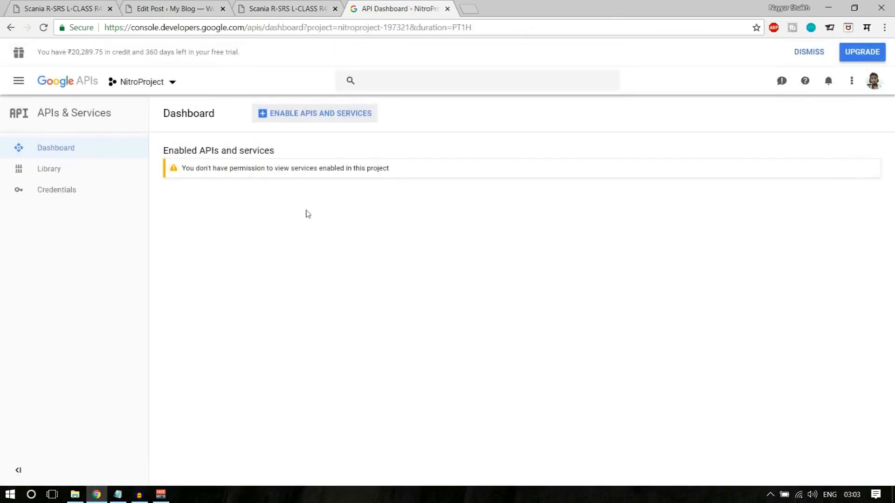
- Search the API library for "map" and check the Maps JavaScript API is enabled
left_click(325, 117)
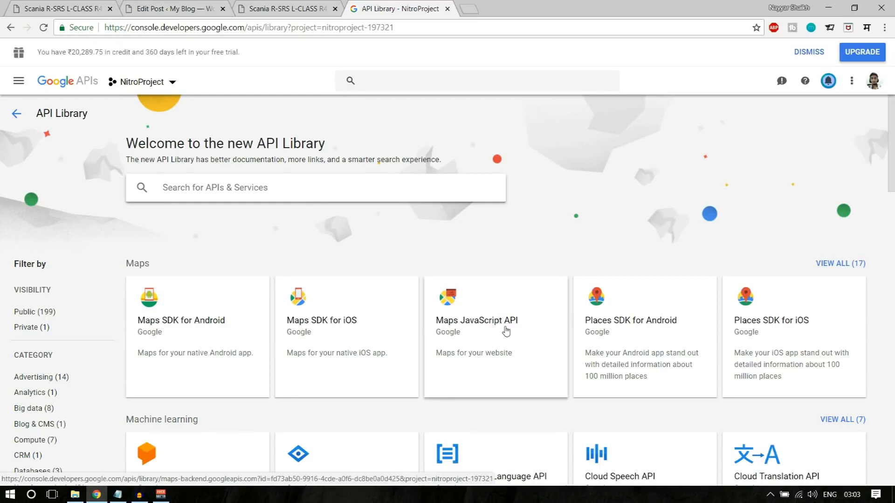
left_click(264, 185)
type("map")
key("Return")
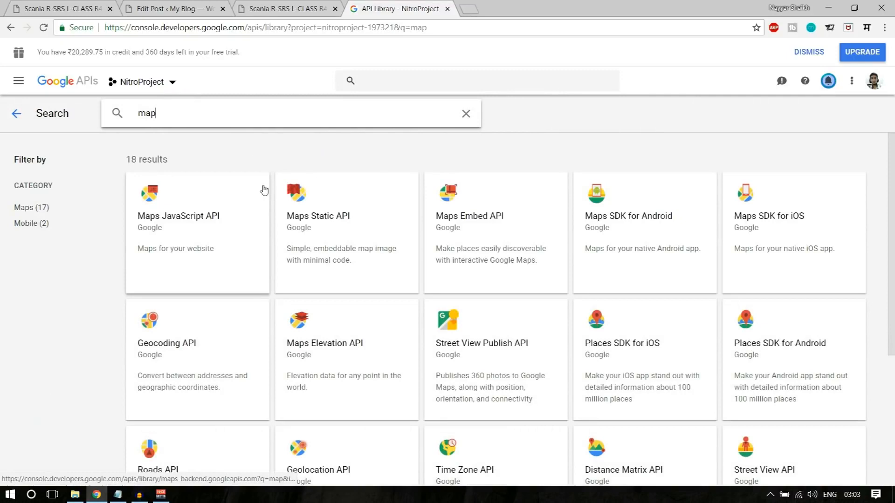
left_click(191, 218)
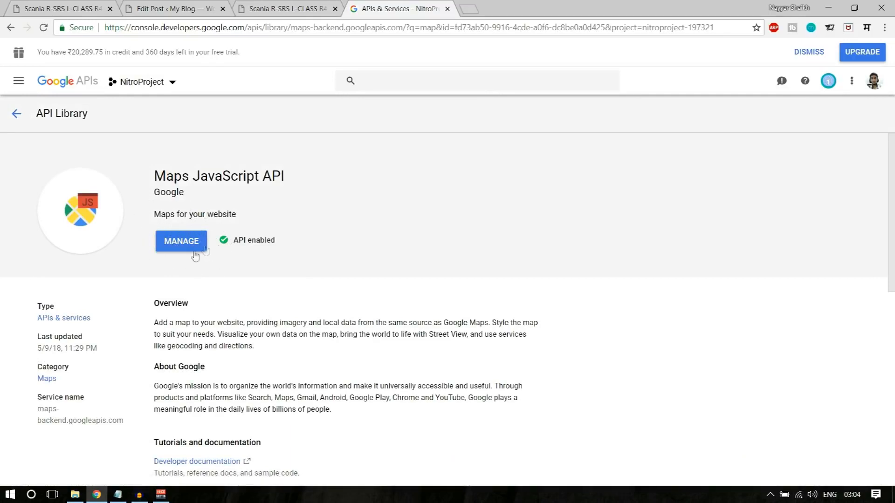
left_click(188, 247)
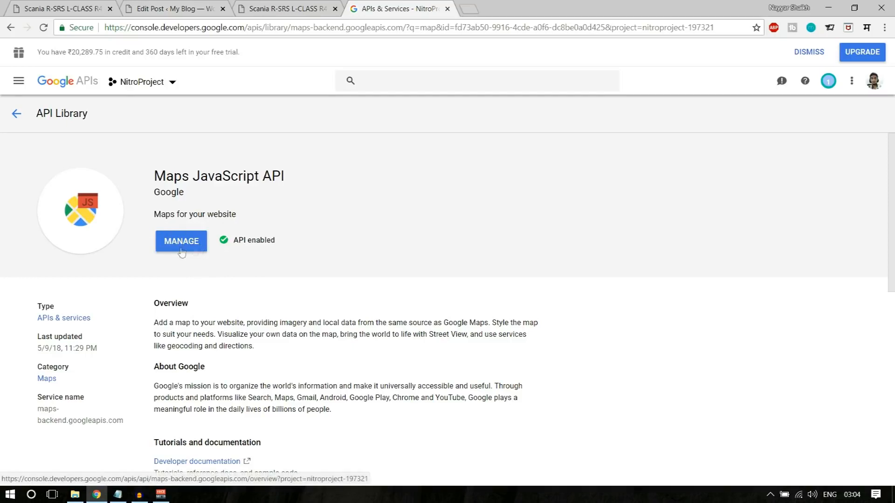
left_click(16, 114)
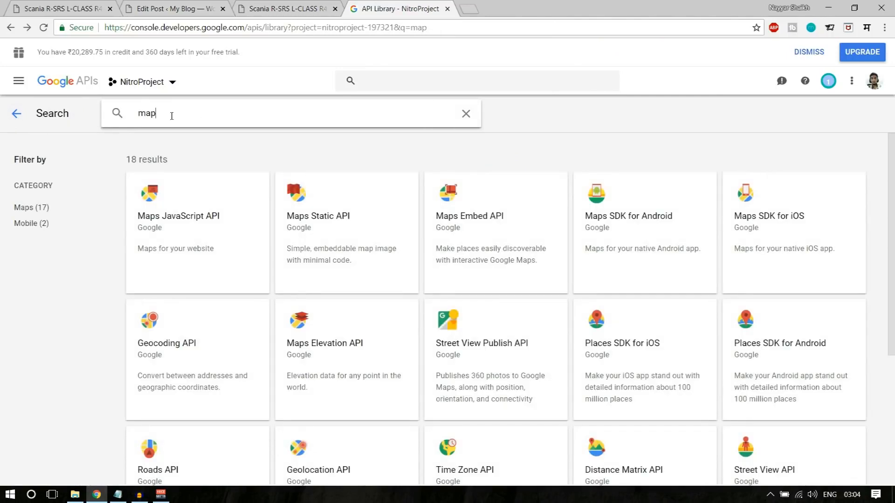
- Search the API library for "geo" and open the Geolocation API details
left_click_drag(171, 116, 104, 117)
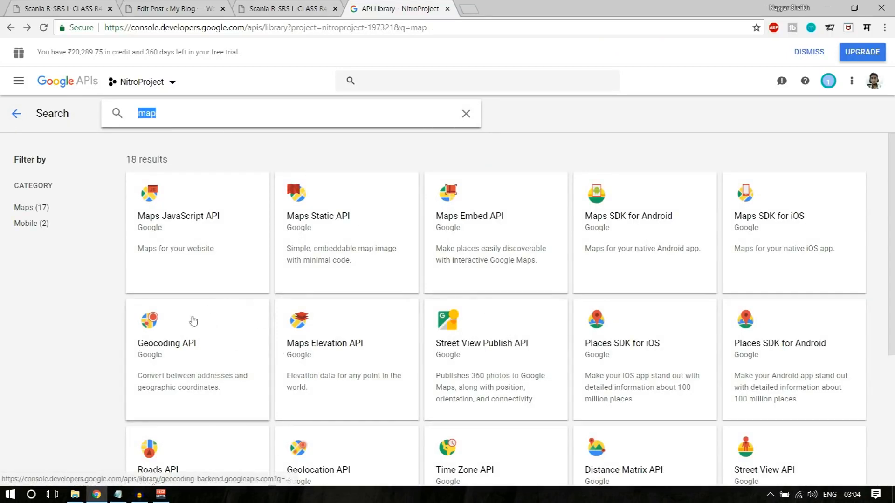
scroll(855, 305, "down", 1)
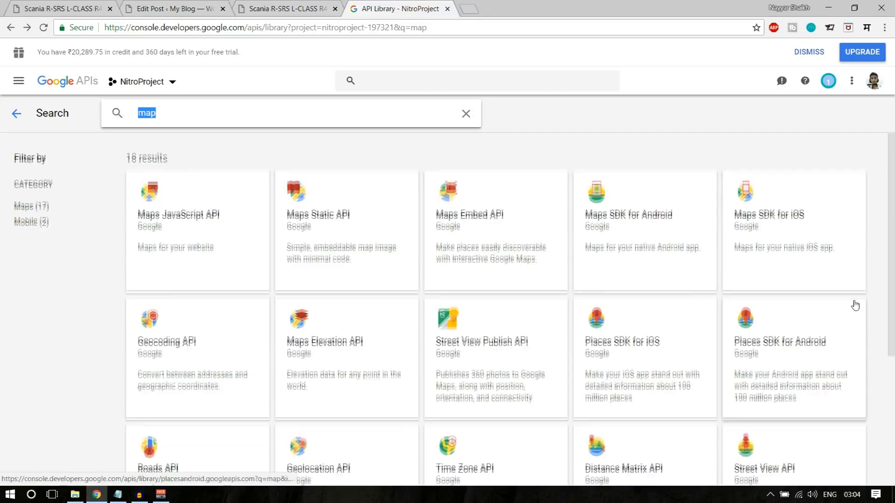
scroll(855, 306, "down", 2)
scroll(399, 192, "up", 3)
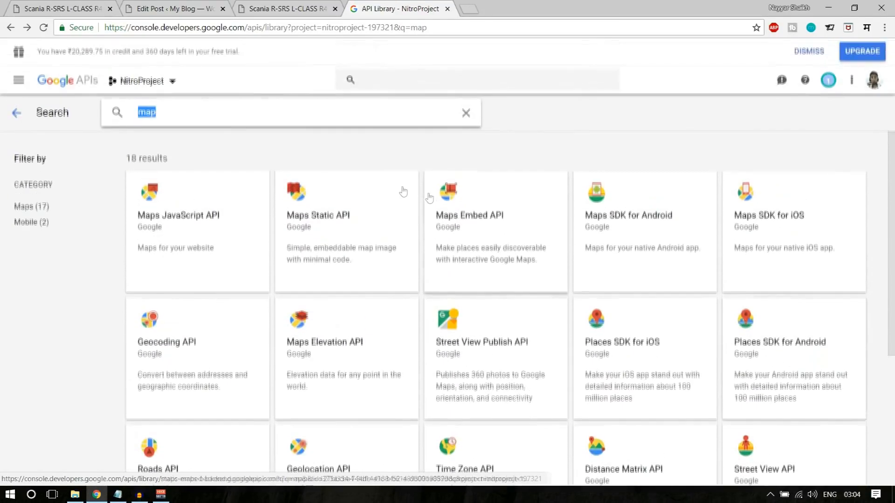
type("geo")
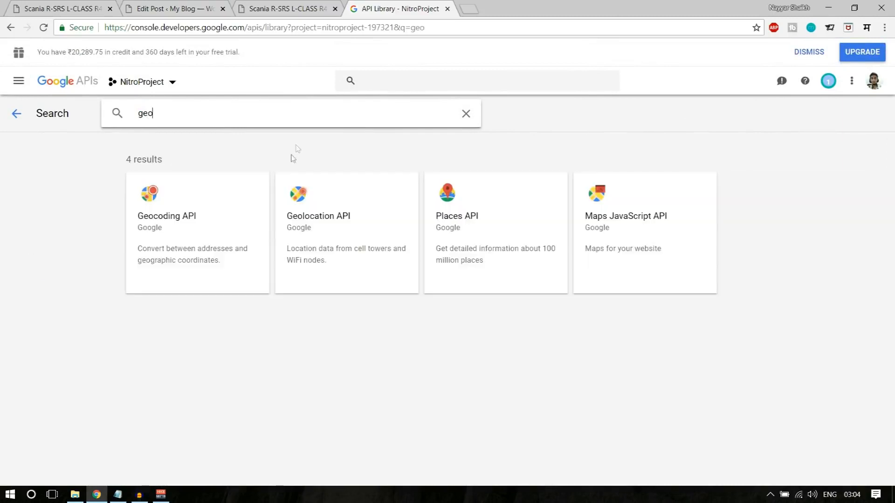
left_click(349, 233)
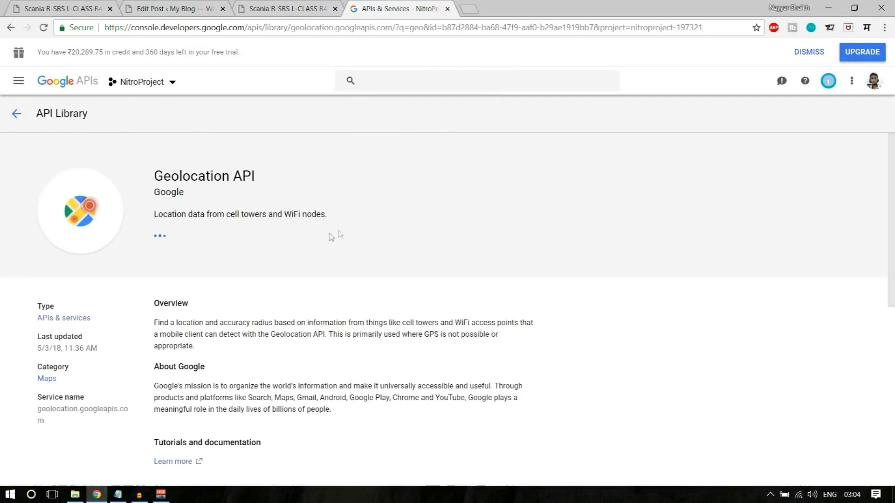
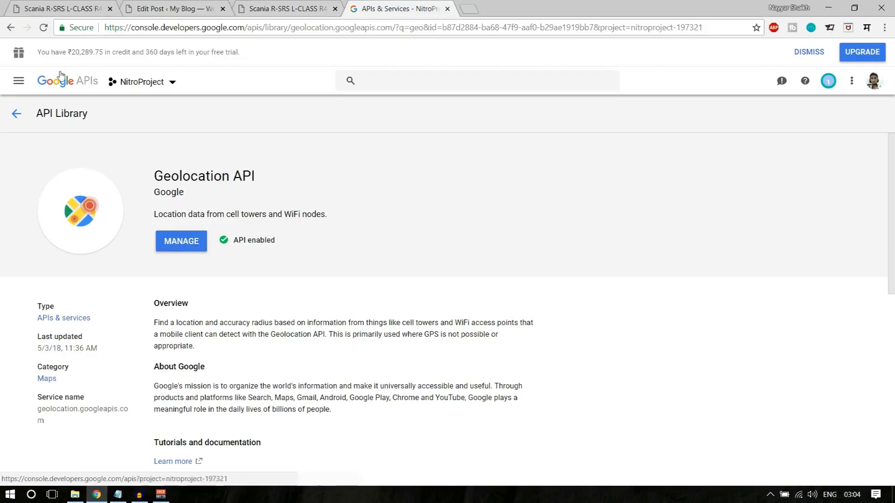
- Go back from the Geolocation API page to the APIs & Services dashboard of enabled APIs
left_click(17, 113)
left_click(16, 114)
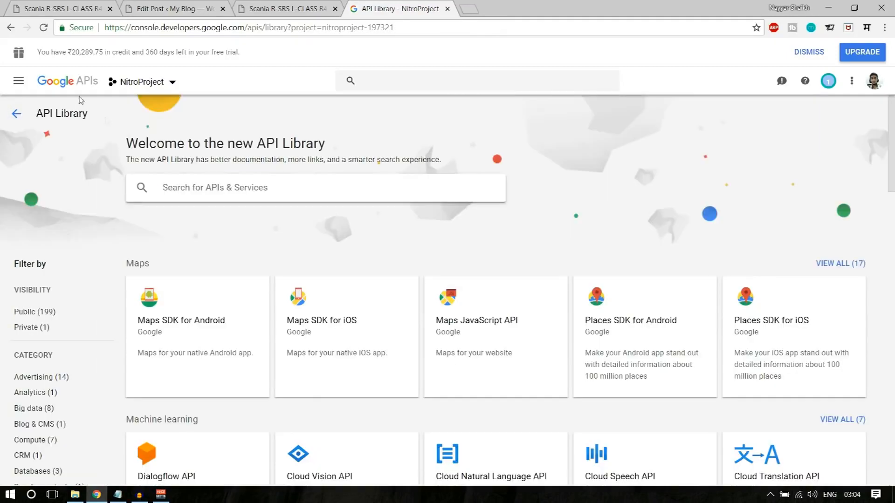
left_click(70, 83)
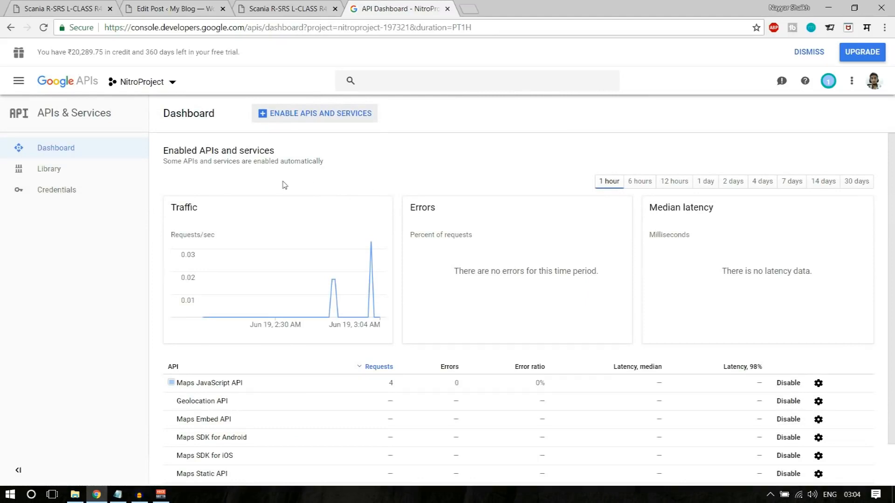
- Create a new unrestricted API key (API key 3) on the Credentials page
left_click(87, 191)
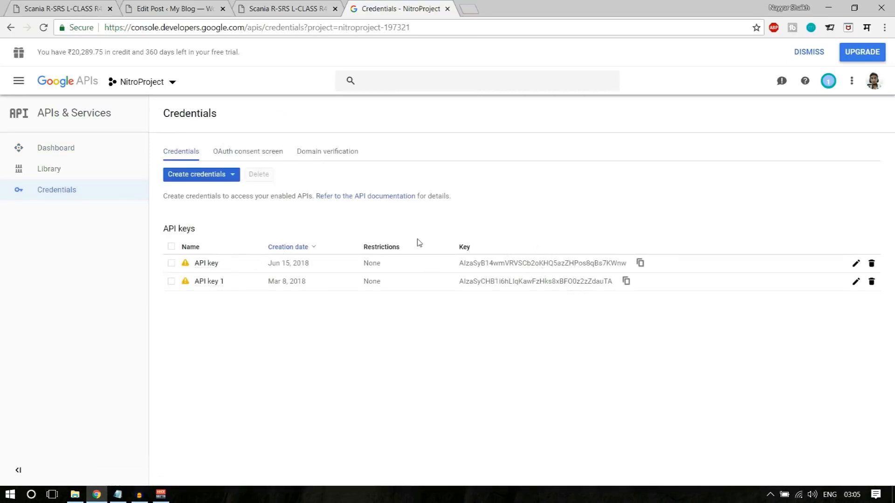
left_click(196, 180)
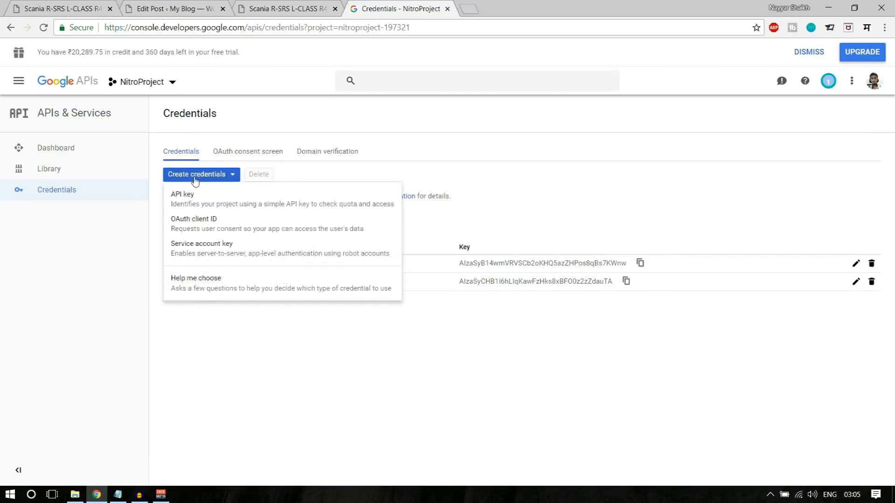
left_click(222, 206)
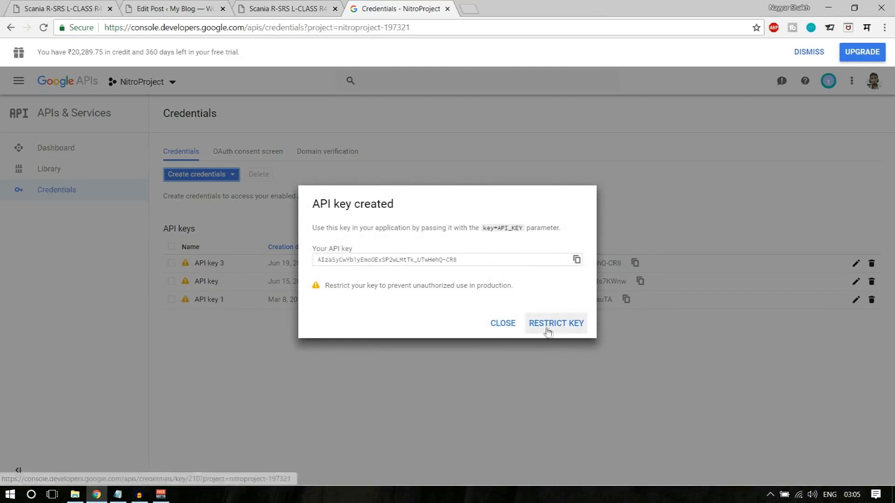
left_click(500, 260)
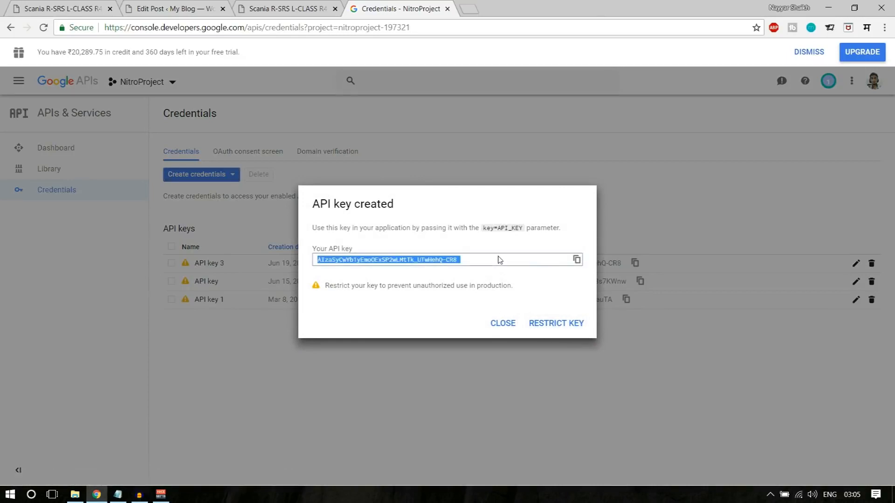
left_click(503, 323)
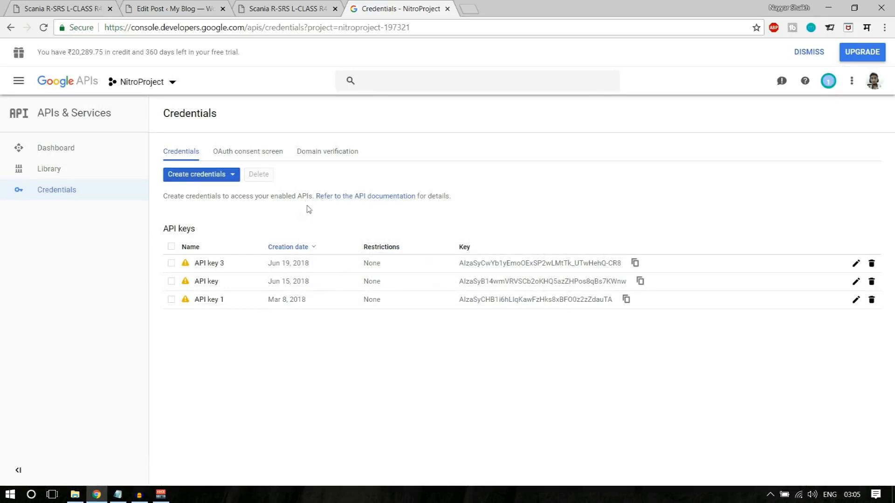
left_click(335, 151)
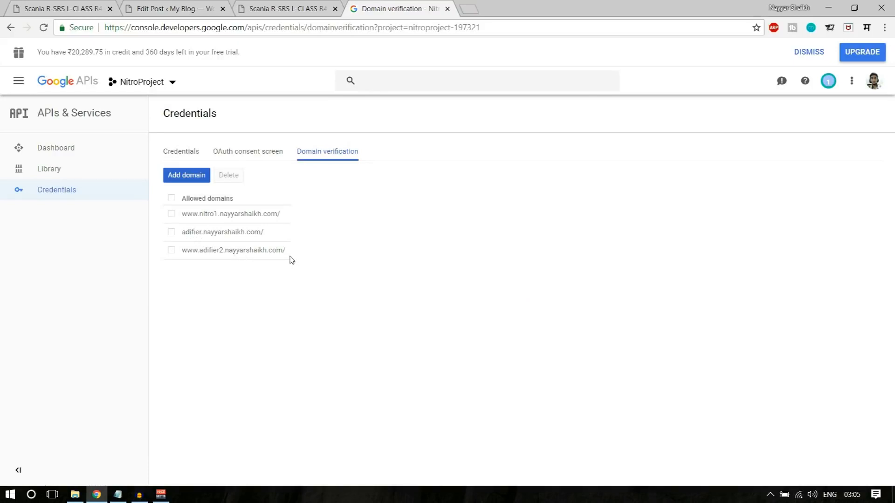
left_click_drag(271, 259, 194, 213)
left_click(198, 214)
left_click(222, 222)
left_click(186, 176)
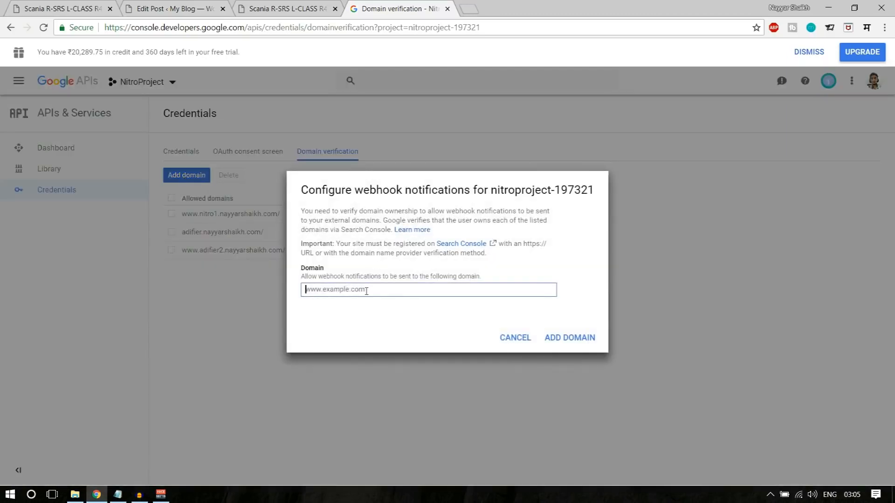
left_click(65, 8)
left_click(173, 9)
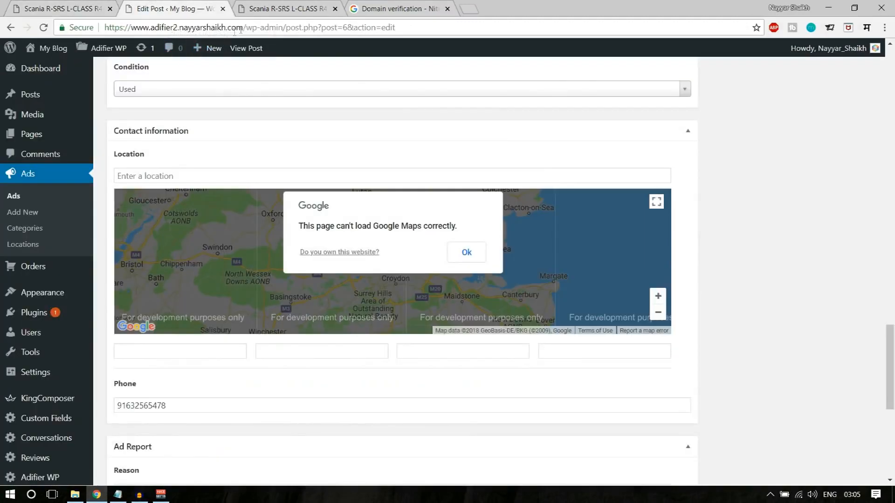
left_click_drag(244, 27, 102, 21)
key("ctrl+c")
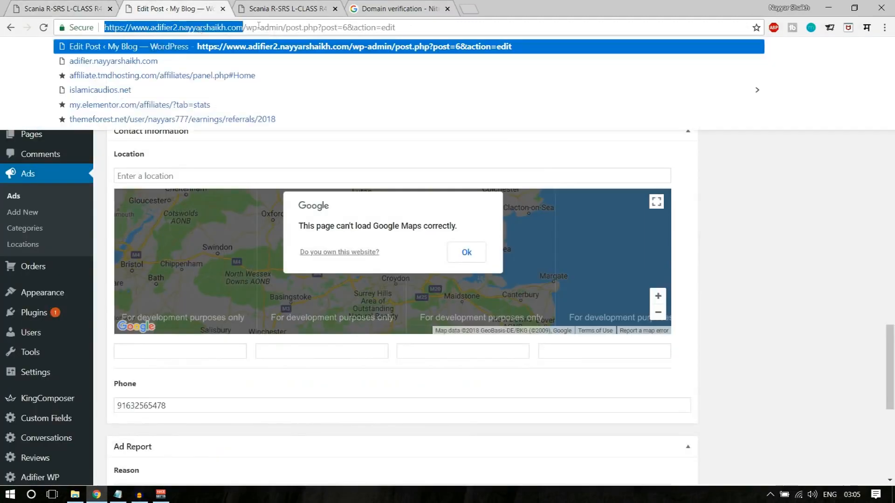
left_click(370, 6)
key("ctrl+v")
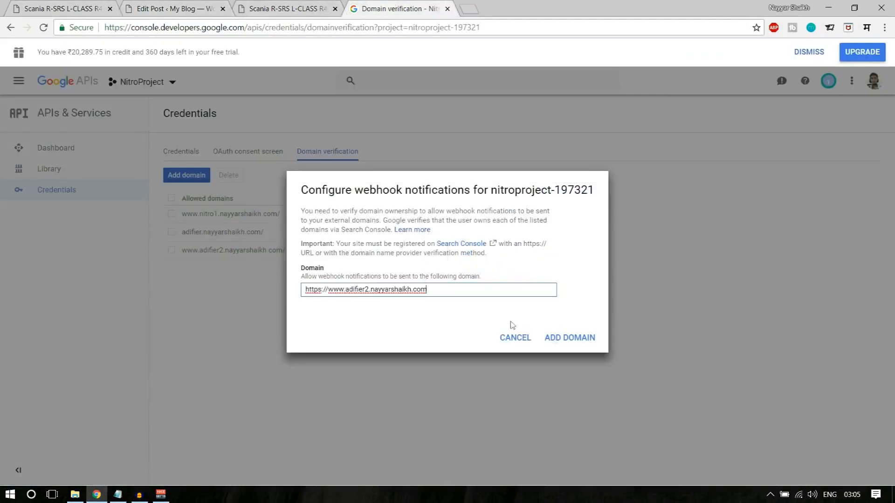
left_click(588, 338)
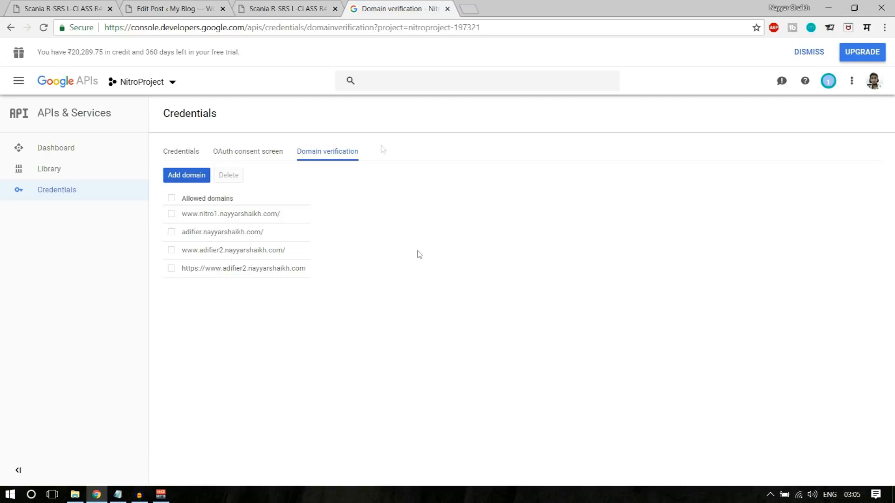
- Delete the old adifier2 domain entry from the allowed domains
left_click(172, 268)
left_click(171, 251)
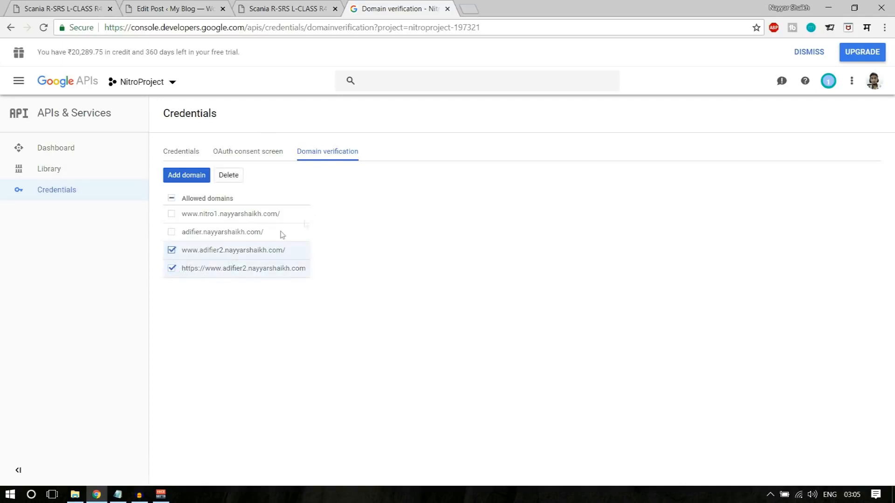
left_click(230, 177)
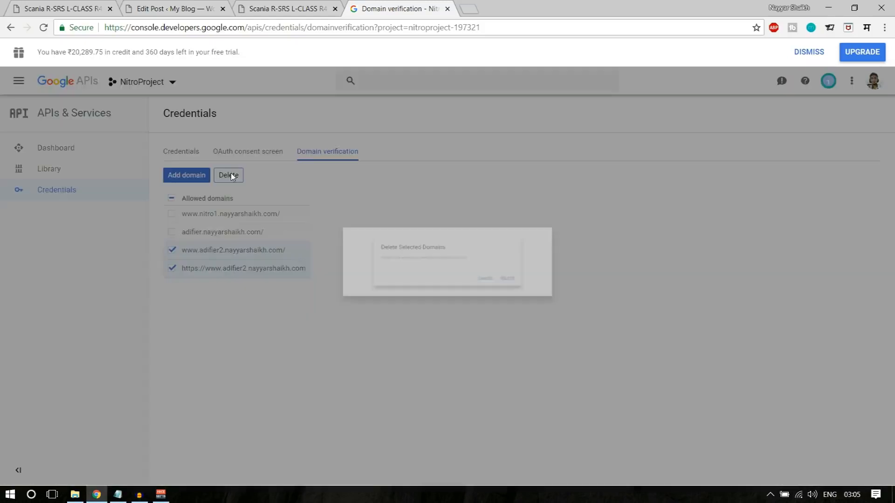
left_click(568, 297)
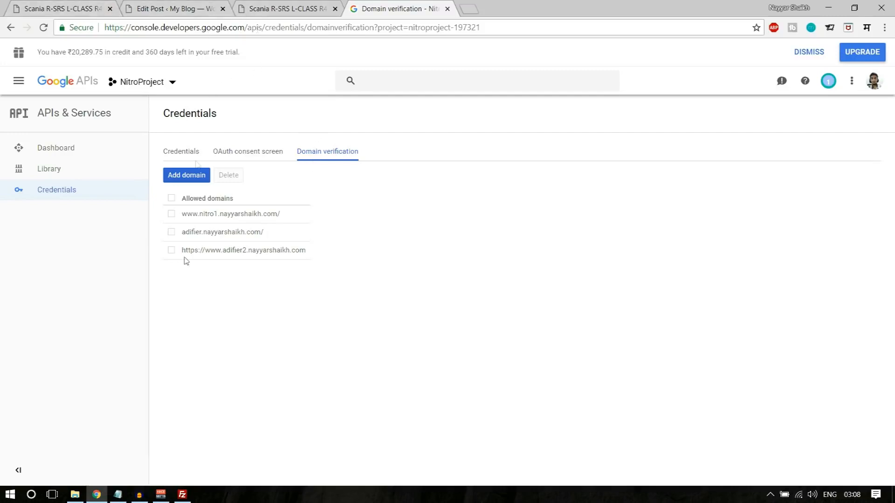
- Try adding the adifier3 domain, which brings up the Verify ownership prompt
left_click(200, 179)
key("ctrl+v")
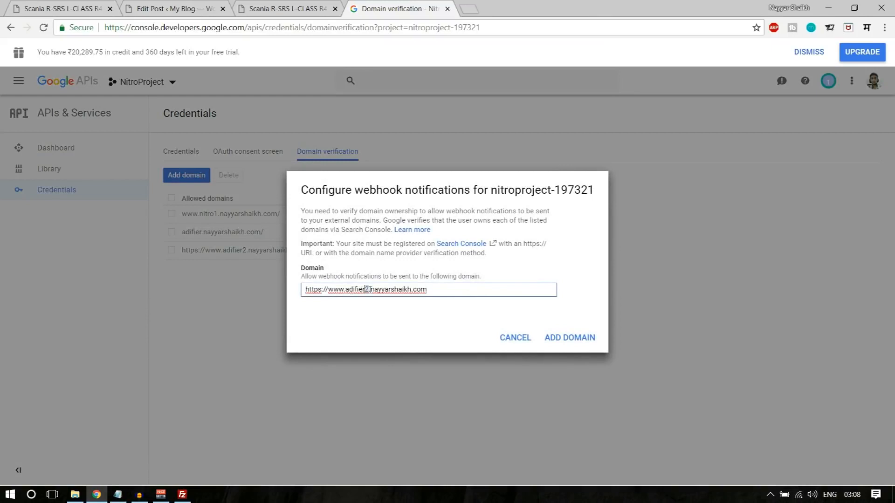
type("3")
left_click(571, 339)
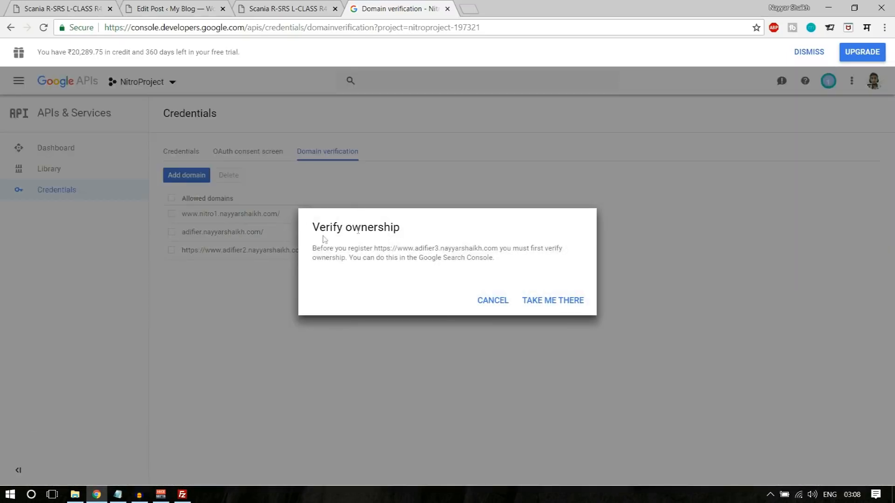
left_click_drag(312, 229, 409, 230)
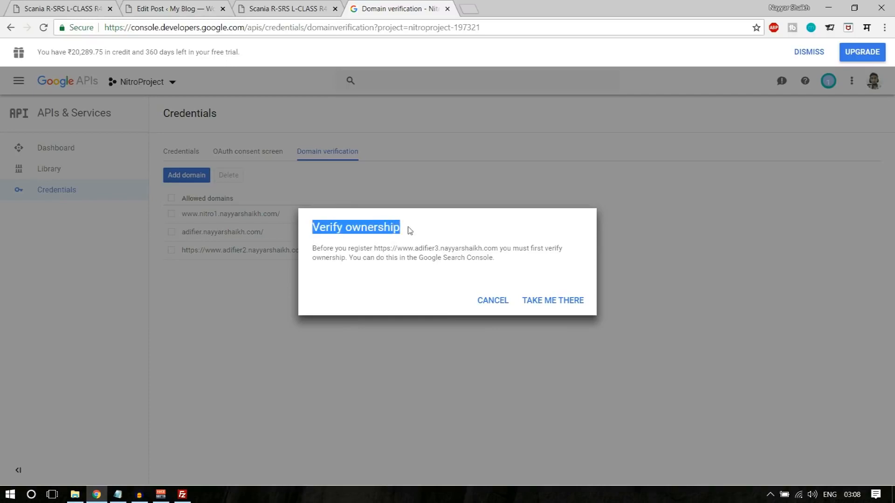
left_click(568, 305)
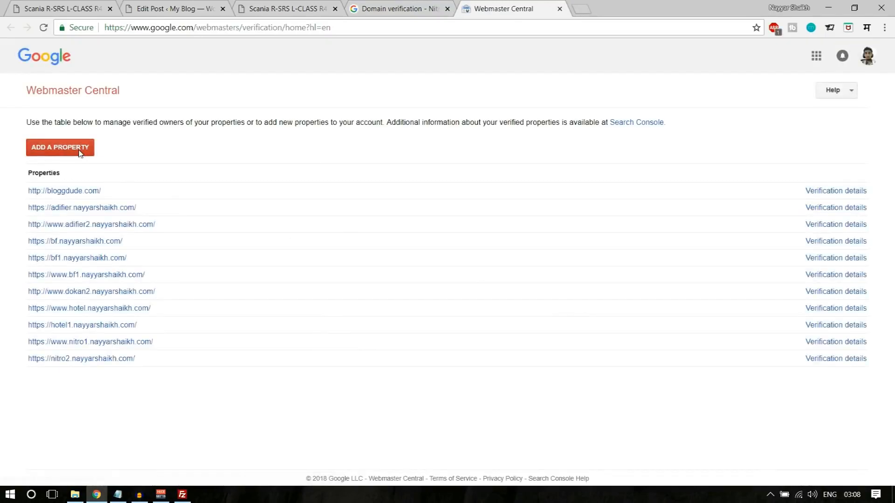
left_click(79, 150)
key("ctrl+v")
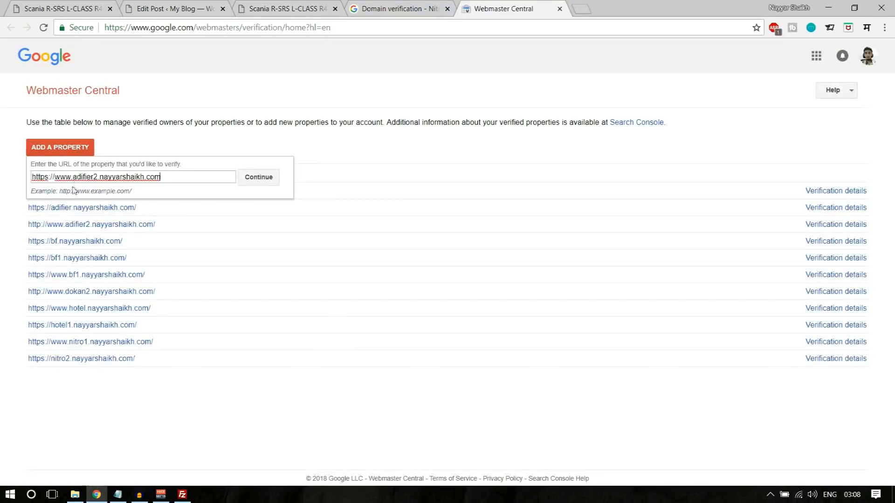
type("3")
left_click(271, 185)
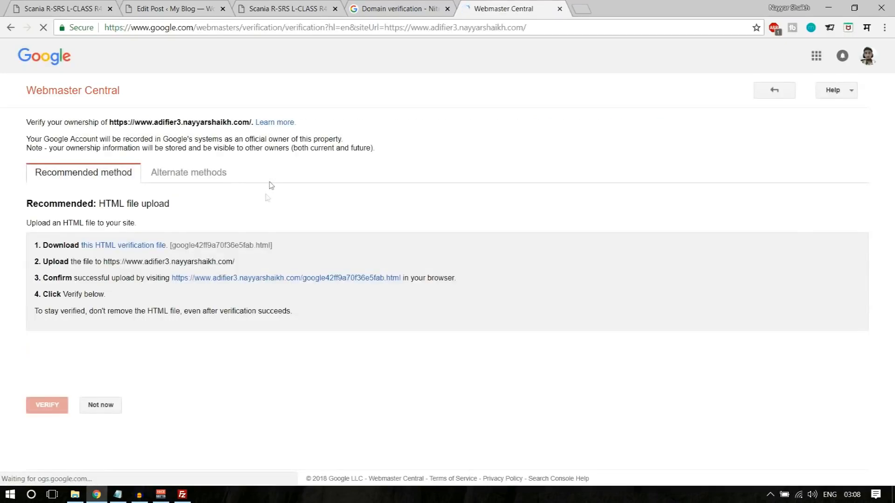
- Download the HTML verification file and bring FileZilla to the front
left_click(128, 249)
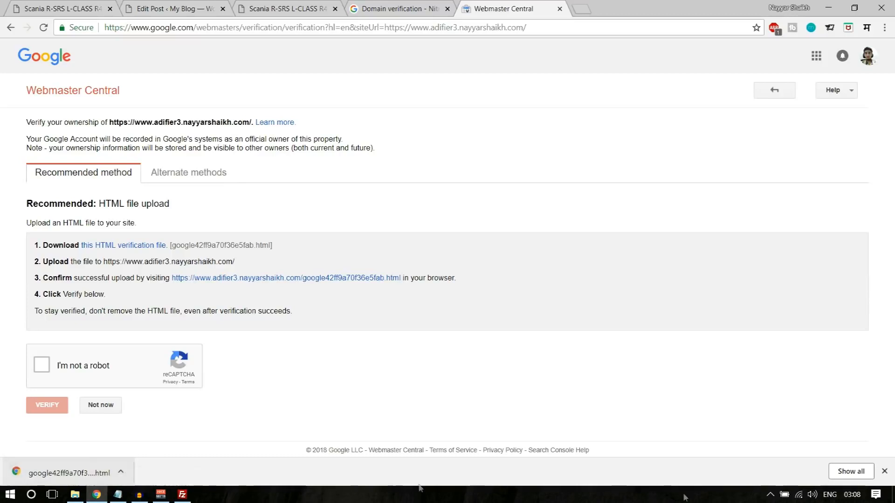
left_click(883, 471)
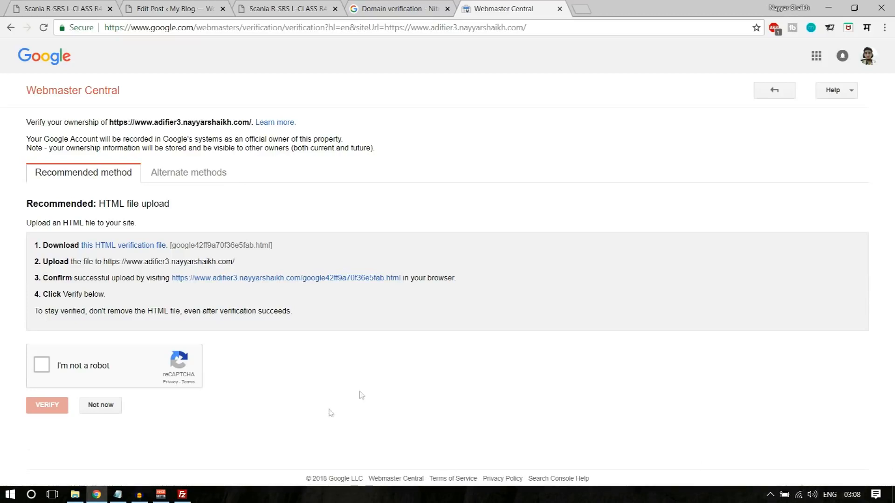
left_click(182, 494)
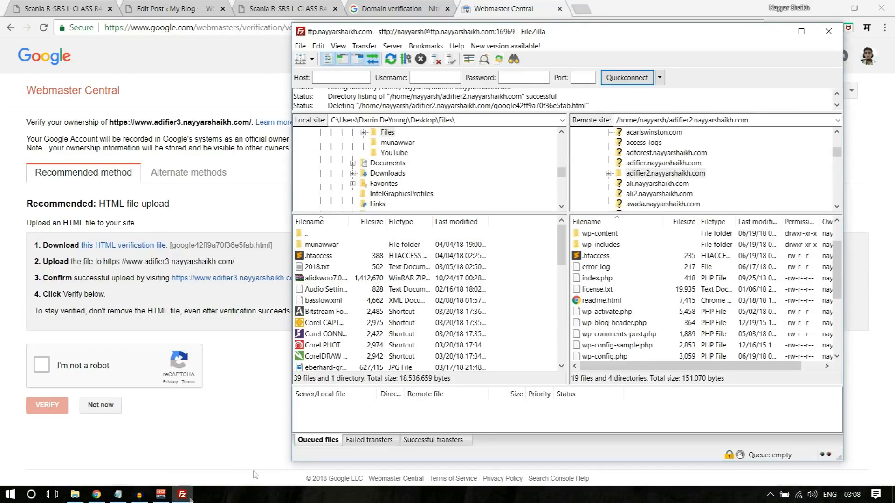
- Upload google42ff9a70f36e5fab.html into the server's adifier2.nayyarshaikh.com folder
scroll(338, 347, "down", 6)
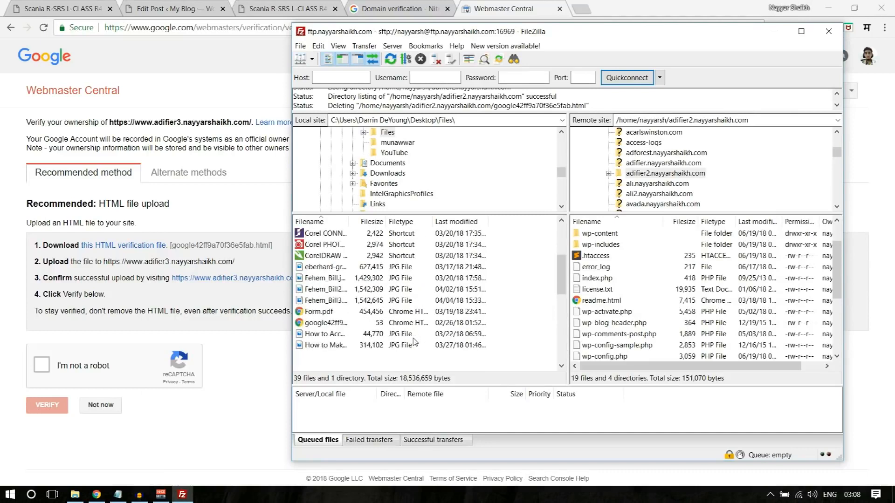
scroll(334, 335, "down", 2)
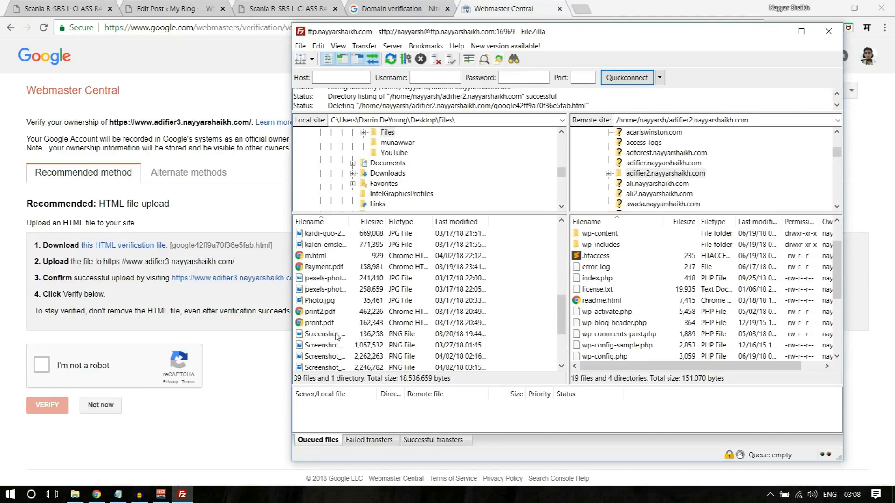
scroll(328, 326, "up", 2)
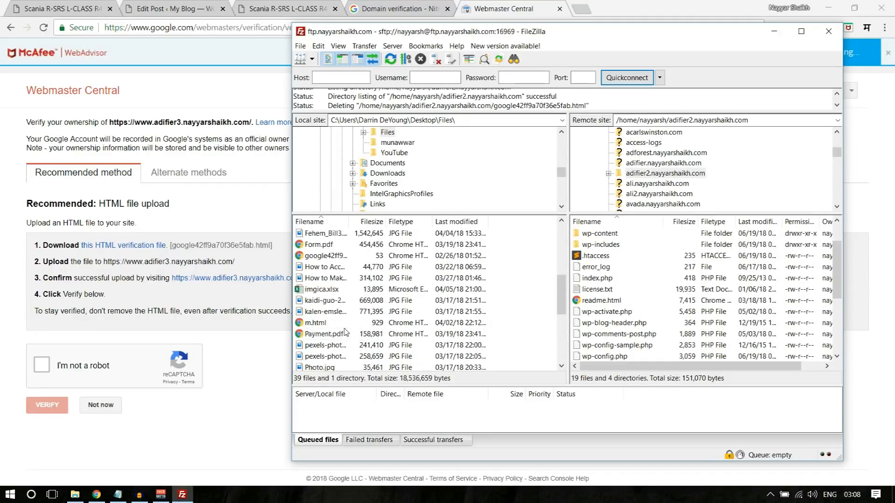
left_click(332, 256)
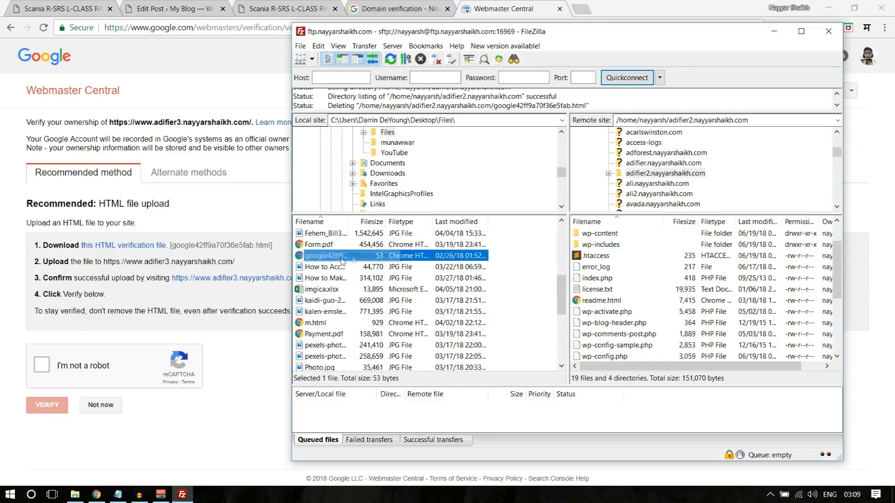
scroll(693, 191, "down", 1)
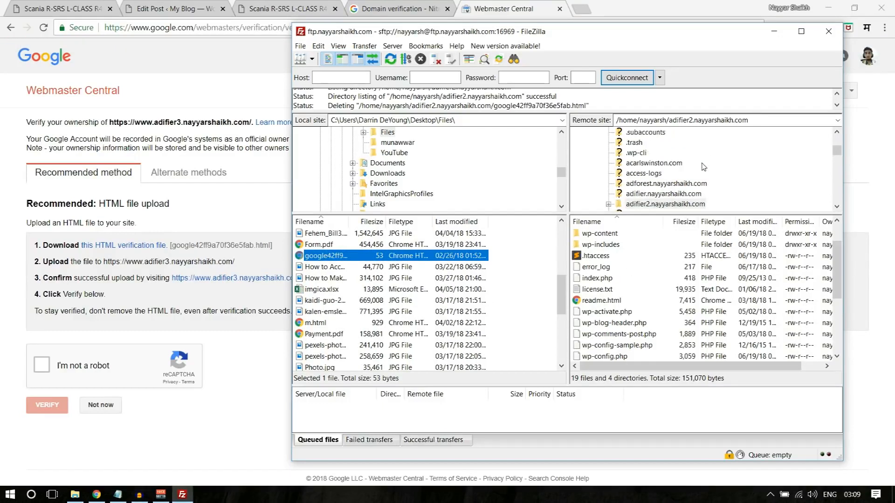
scroll(679, 174, "up", 1)
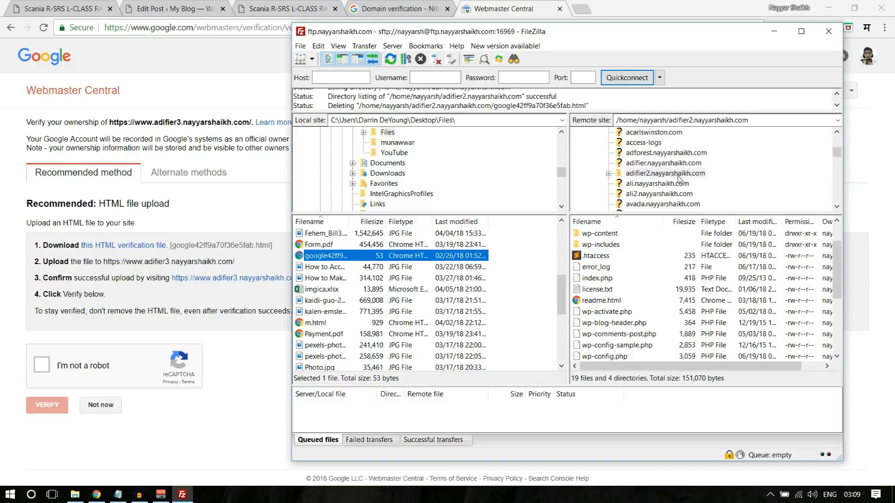
left_click(664, 173)
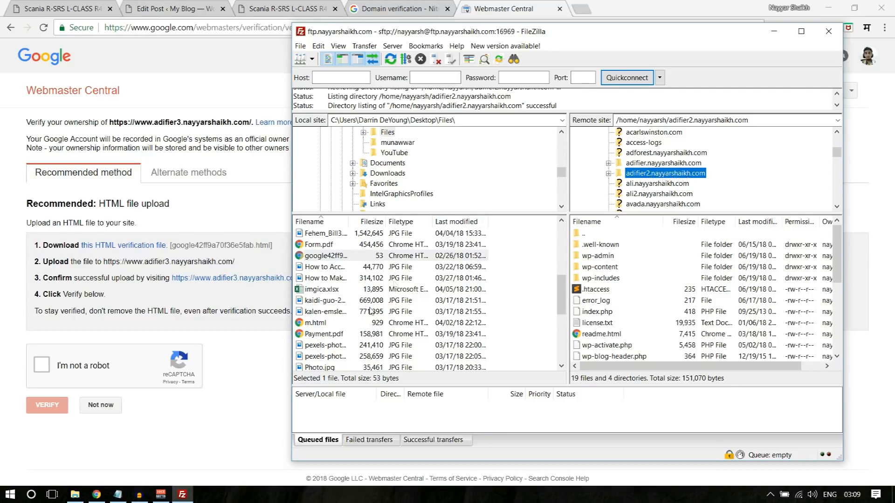
left_click_drag(315, 261, 651, 328)
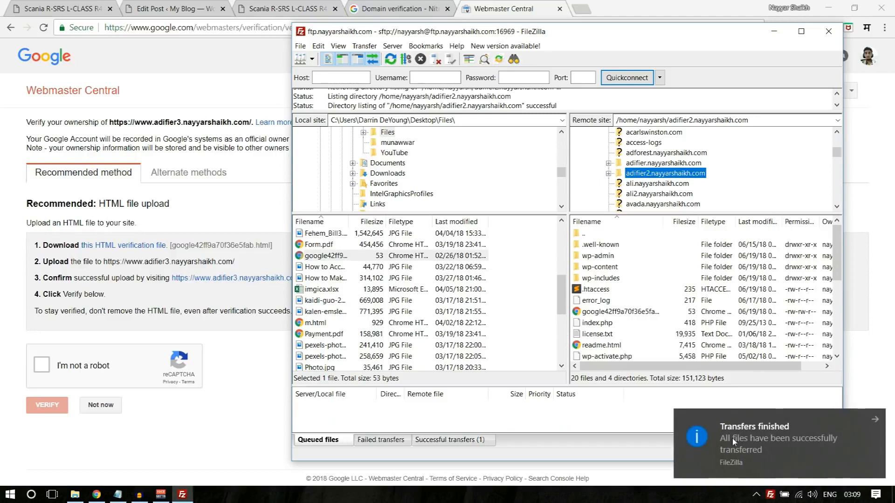
left_click(716, 436)
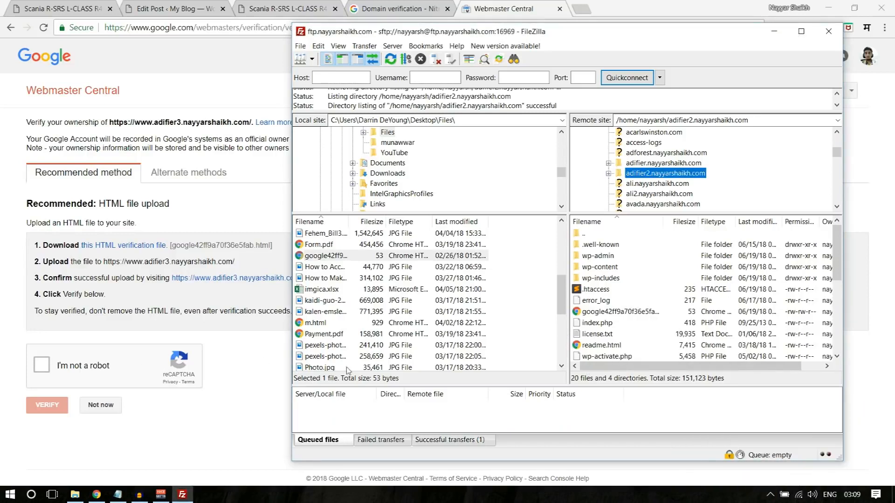
left_click(261, 415)
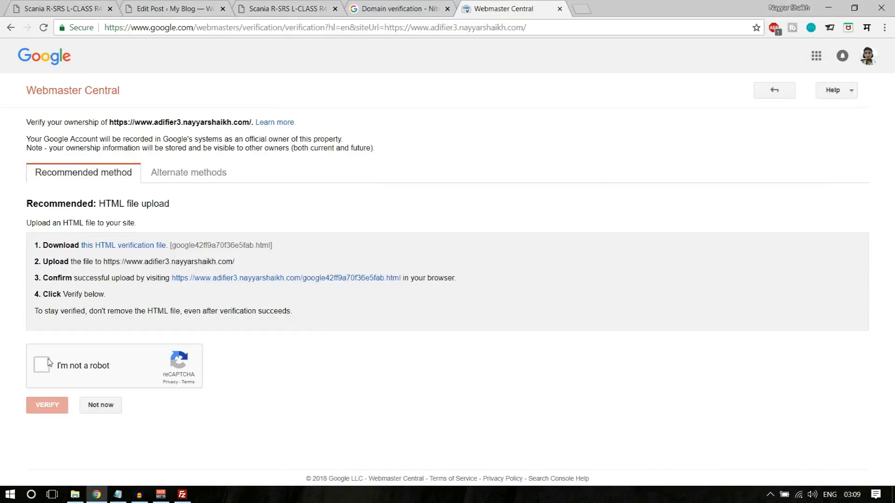
- Tick the reCAPTCHA 'I'm not a robot' checkbox to enable the VERIFY button
left_click(44, 365)
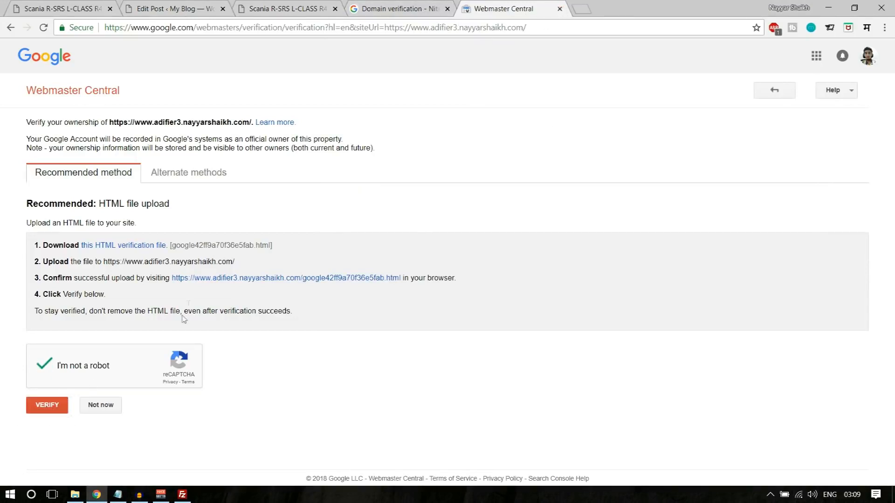
left_click_drag(152, 122, 189, 120)
- Cancel the webhook dialog, delete API key 3, and copy the remaining API key
left_click(559, 8)
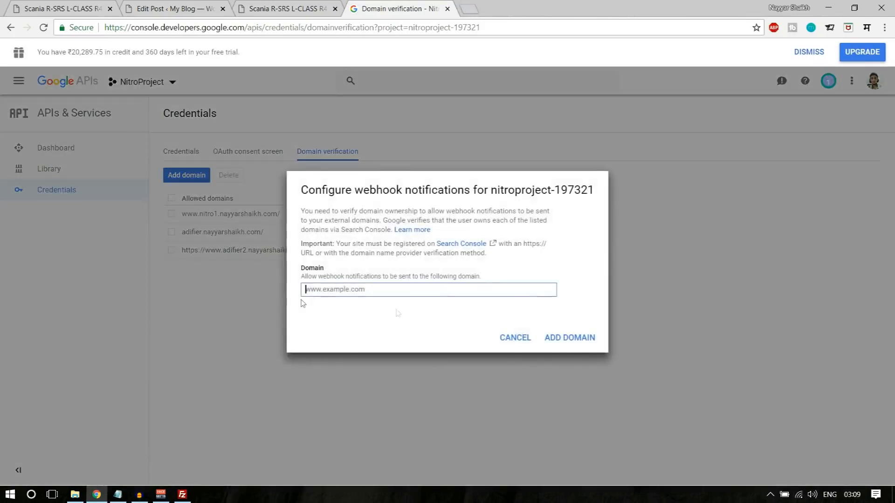
left_click(514, 337)
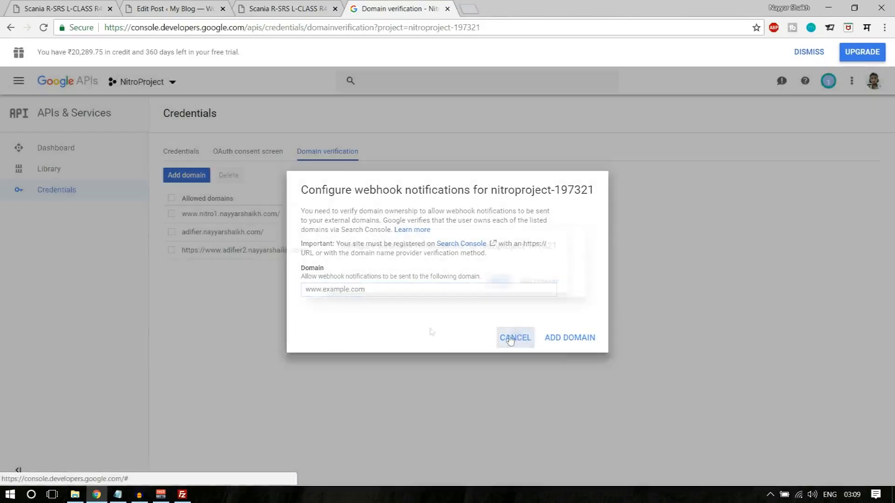
left_click_drag(306, 256, 180, 256)
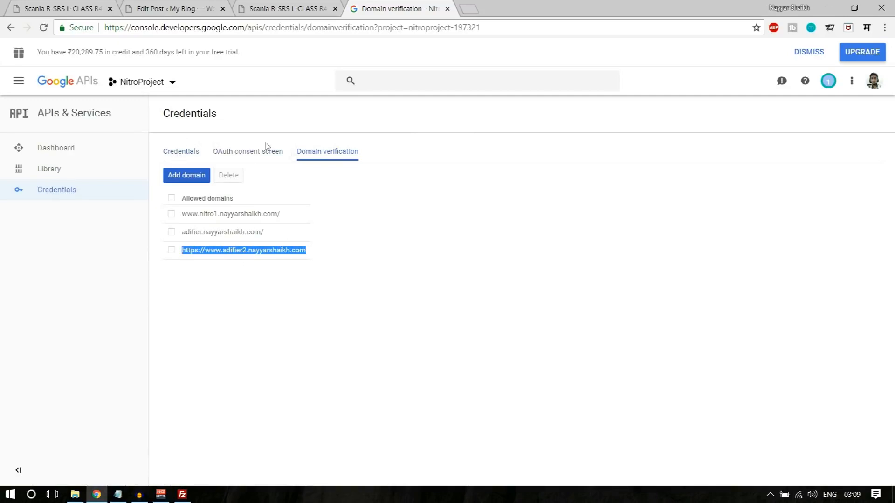
left_click(188, 152)
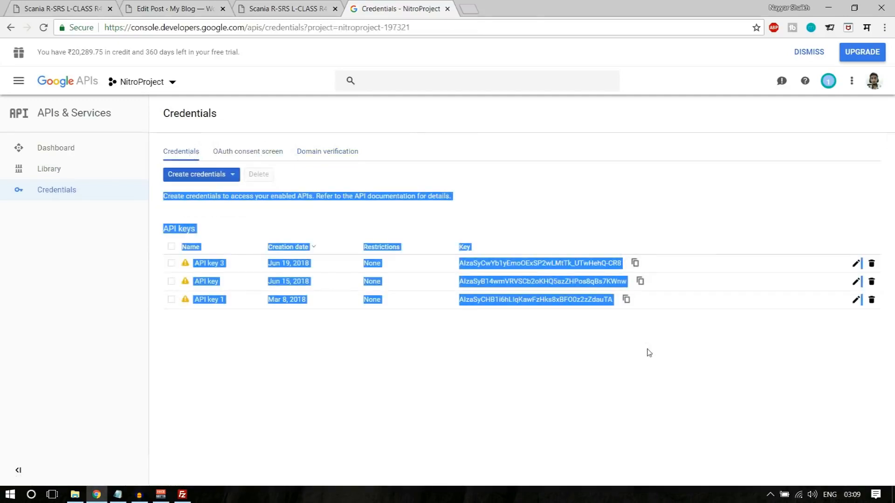
left_click(649, 353)
left_click_drag(461, 286, 627, 283)
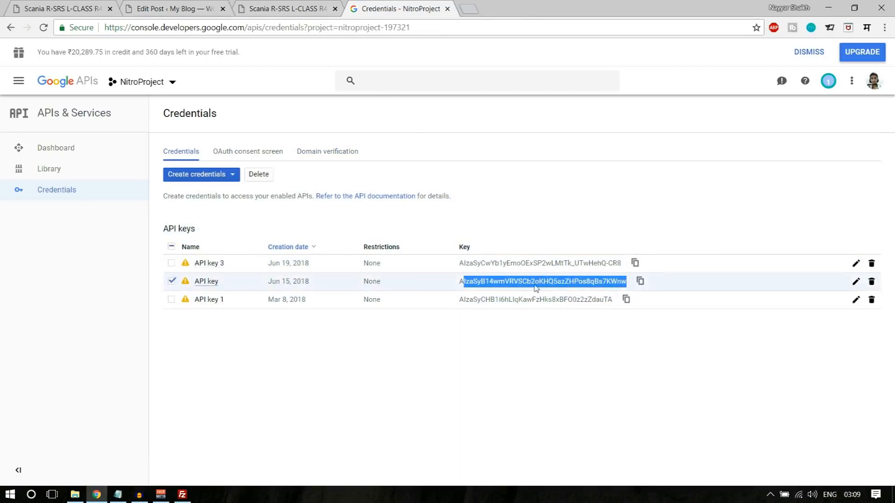
left_click(870, 263)
left_click(580, 308)
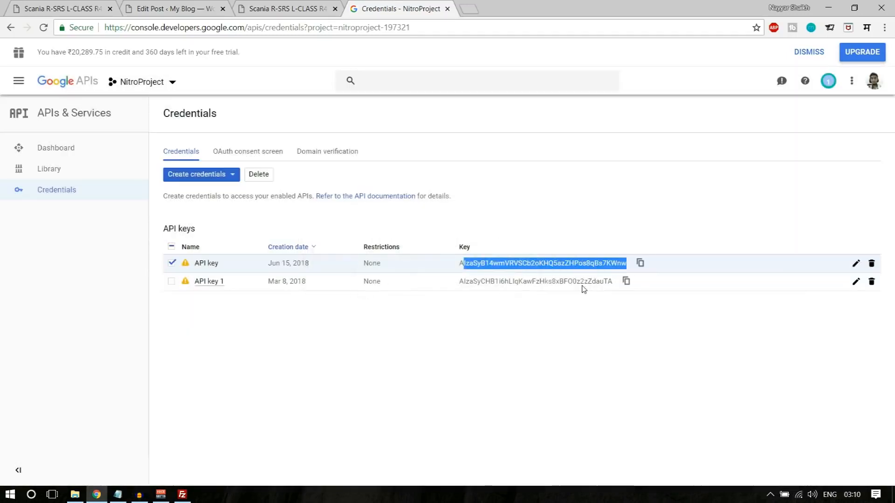
left_click_drag(459, 264, 626, 273)
key("ctrl+c")
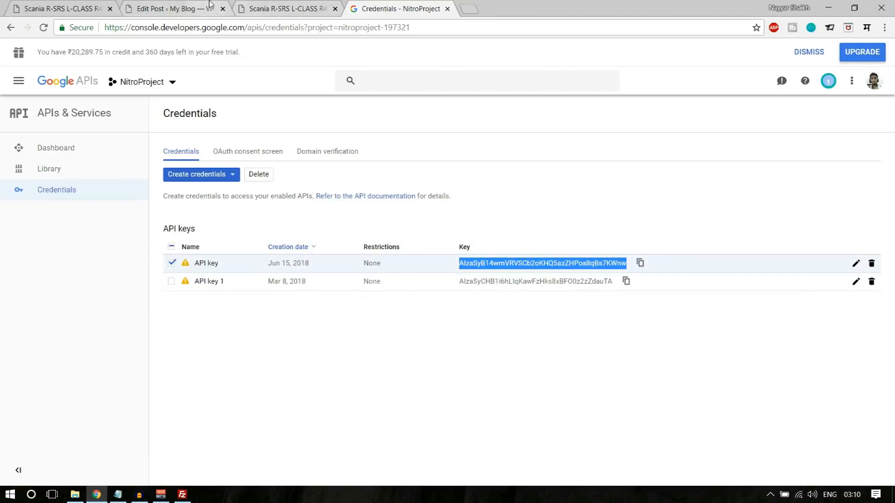
- Switch to the WordPress tab and open the Adifier theme options
left_click(210, 5)
mouse_move(103, 49)
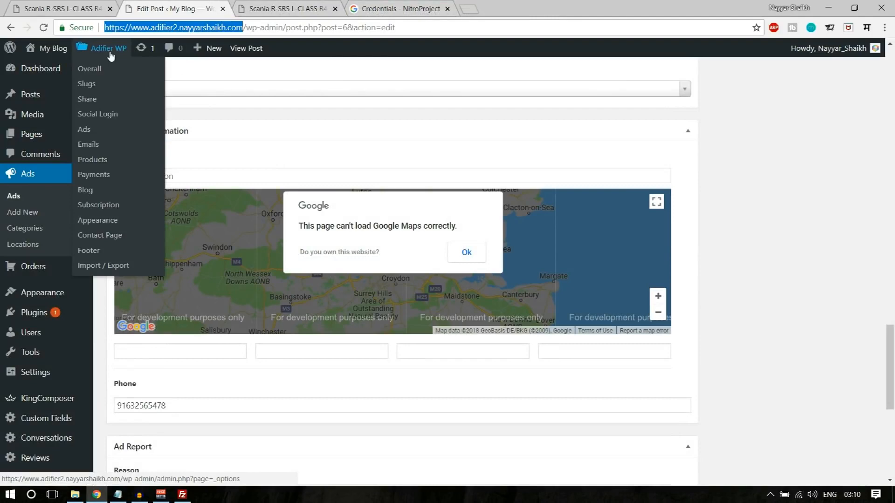
left_click(111, 55)
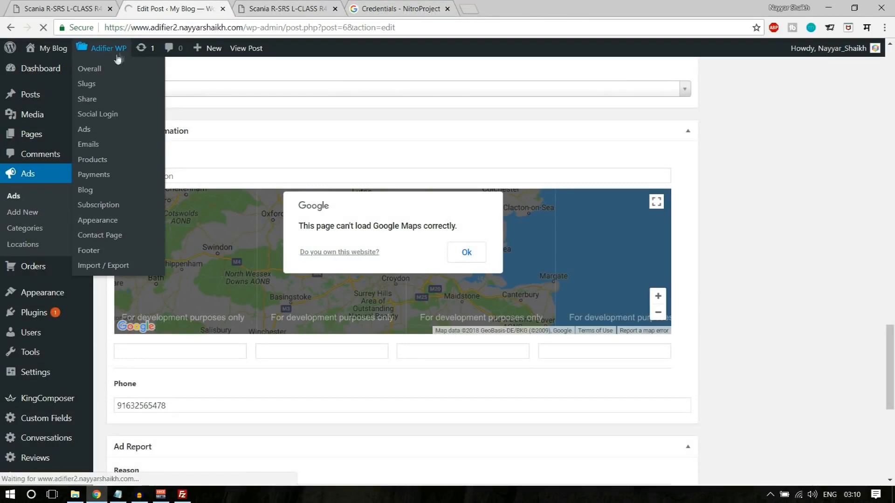
- Paste the copied key into the Contact Page's Google API Key field and save
scroll(761, 303, "down", 3)
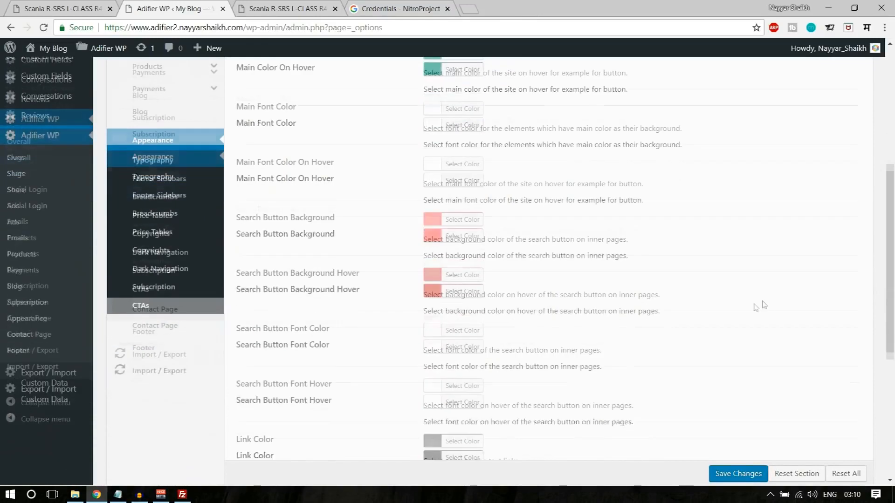
left_click(163, 325)
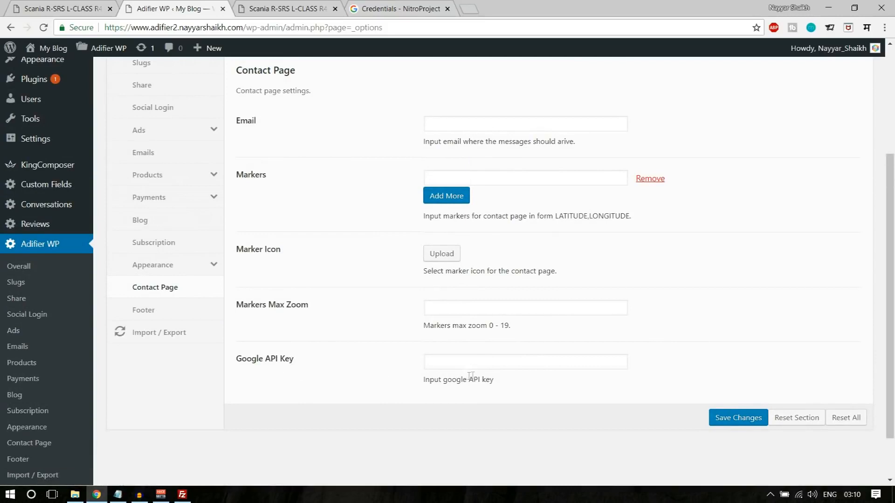
left_click(484, 369)
key("ctrl+v")
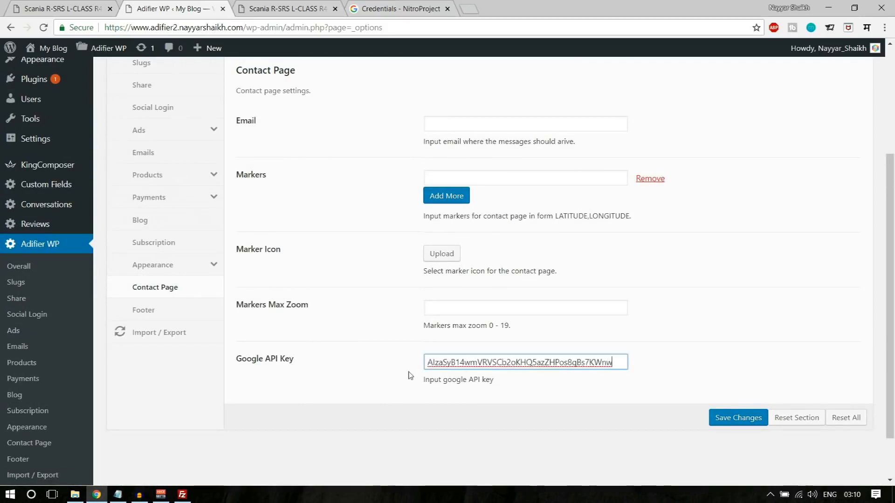
left_click(730, 419)
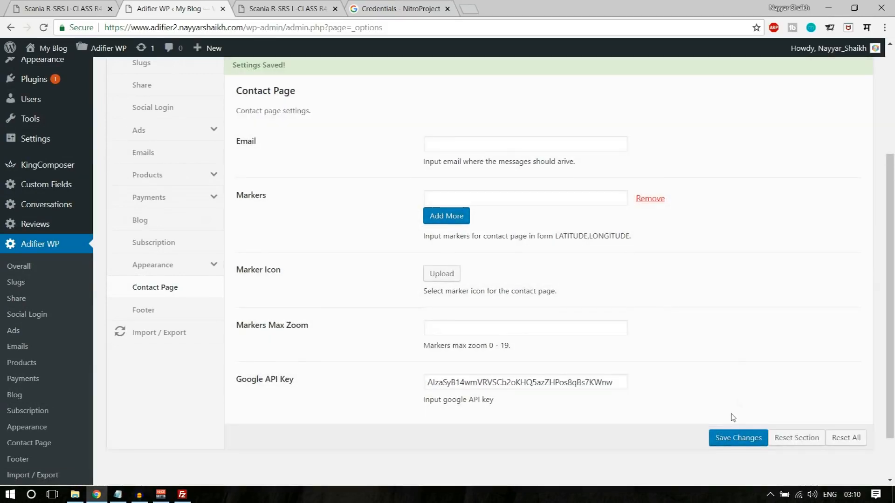
- Set Markers Max Zoom to 12 and save the Contact Page settings
left_click(473, 322)
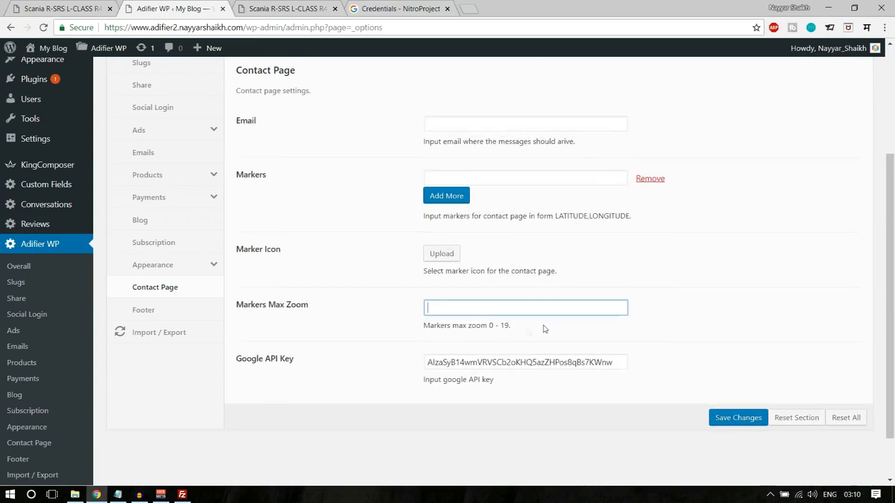
left_click_drag(490, 328, 520, 328)
left_click(468, 309)
scroll(638, 308, "up", 1)
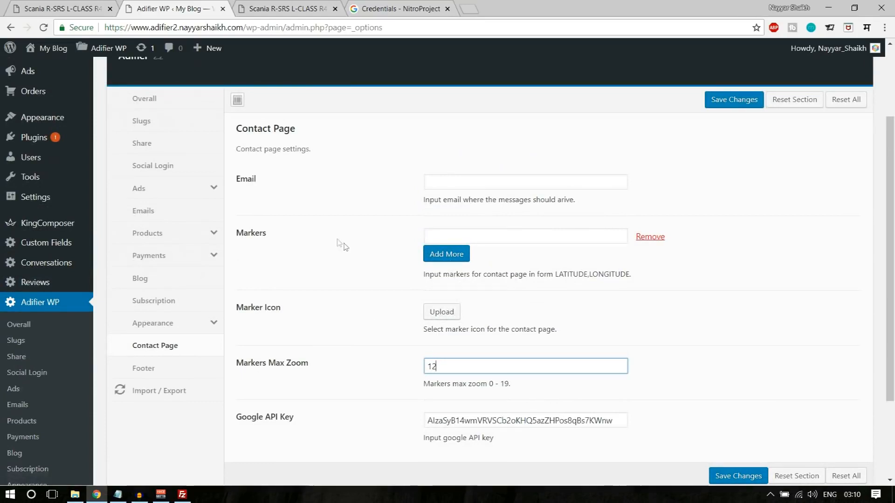
left_click(455, 189)
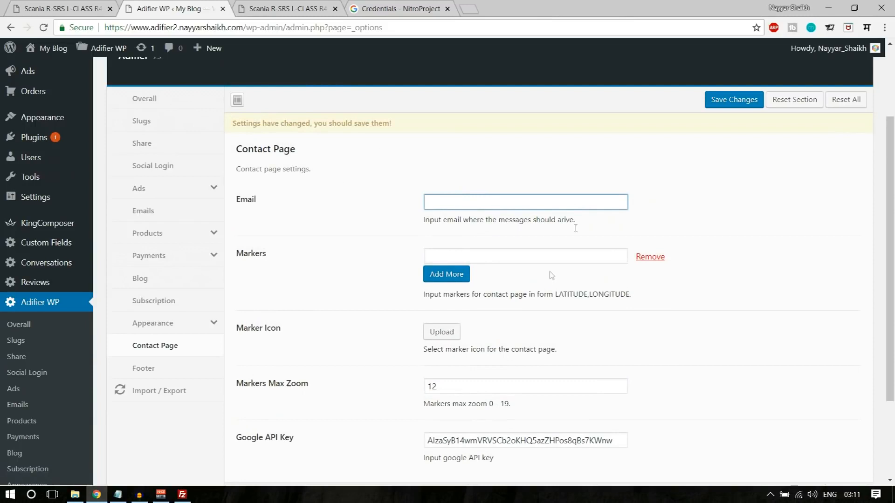
scroll(555, 320, "down", 1)
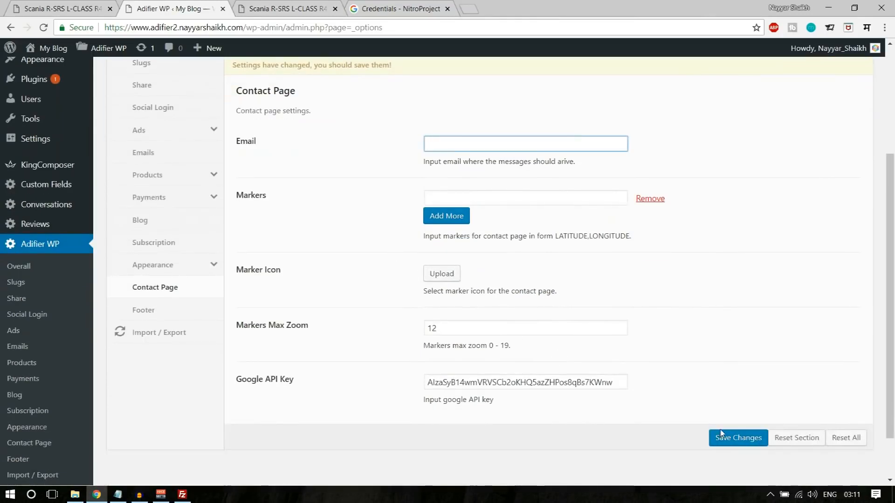
left_click(742, 436)
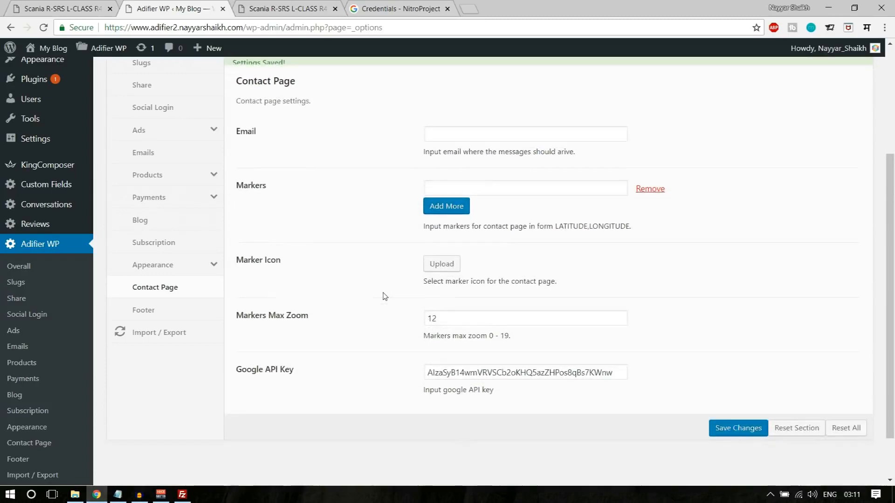
- Open the ad's edit page in a new tab beside the ad page
left_click(223, 9)
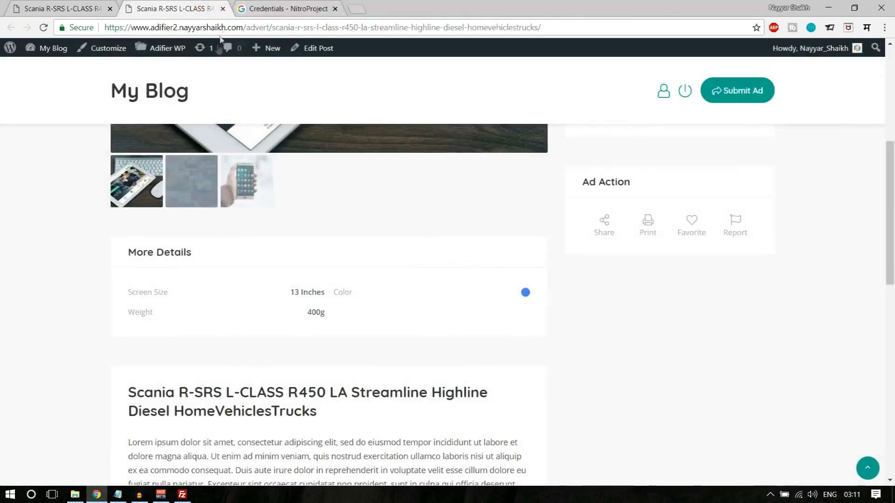
right_click(325, 51)
left_click(332, 60)
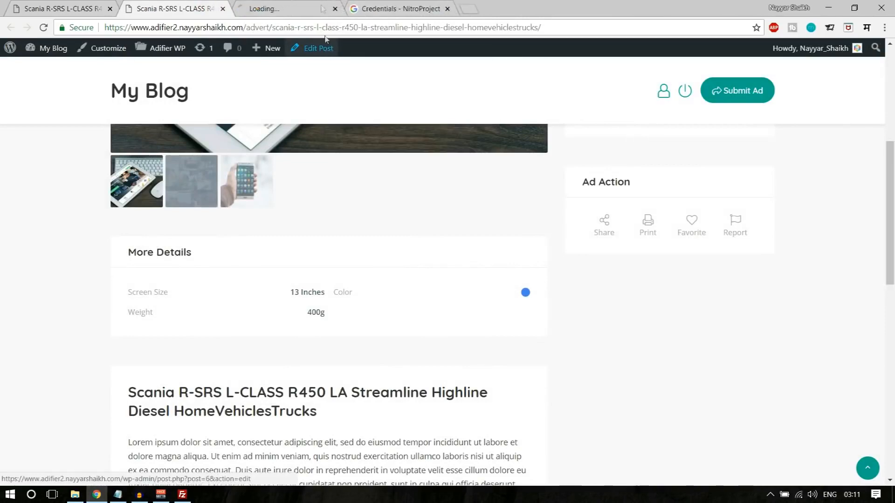
left_click(289, 9)
left_click_drag(289, 9, 196, 3)
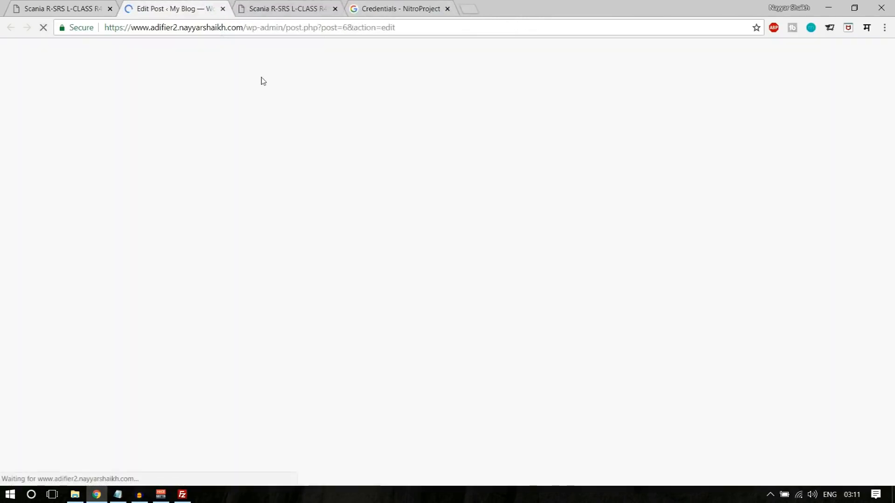
scroll(354, 225, "down", 12)
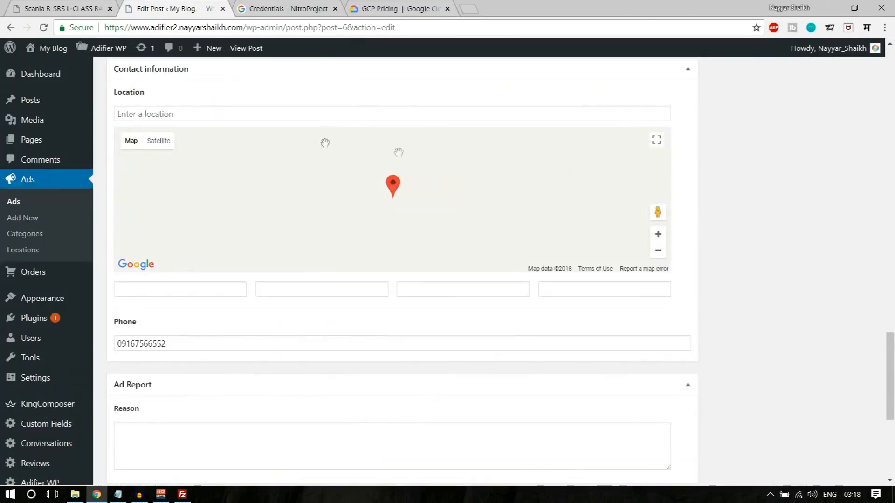
scroll(427, 226, "up", 1)
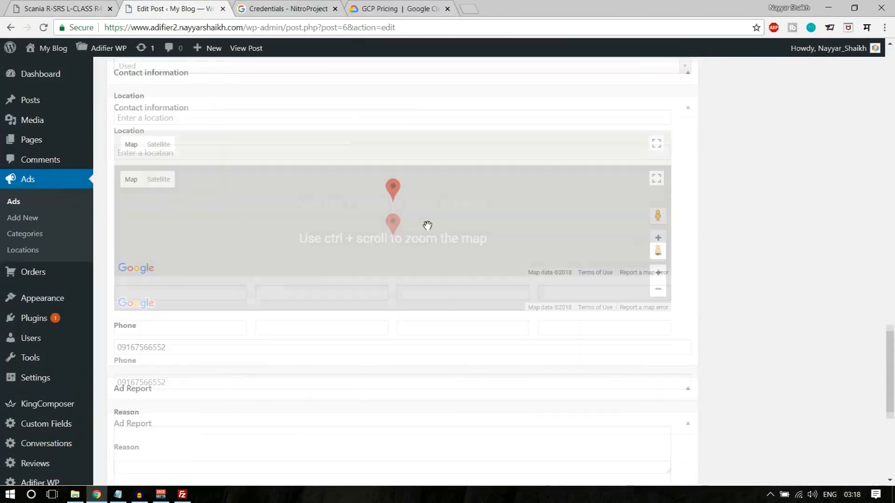
- Zoom the location map out to world view and move the marker from Kazakhstan to India
left_click(659, 314)
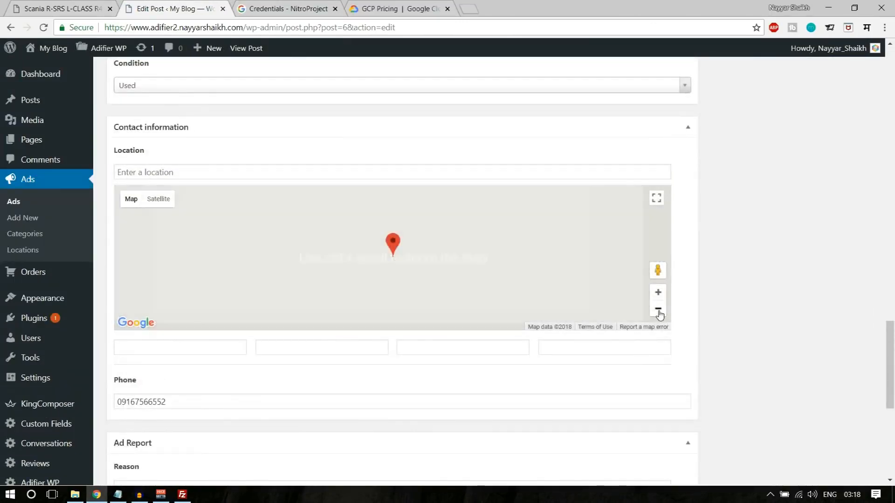
left_click(659, 313)
left_click(659, 313)
left_click(659, 313)
left_click(660, 313)
left_click(659, 313)
left_click(659, 313)
left_click(659, 313)
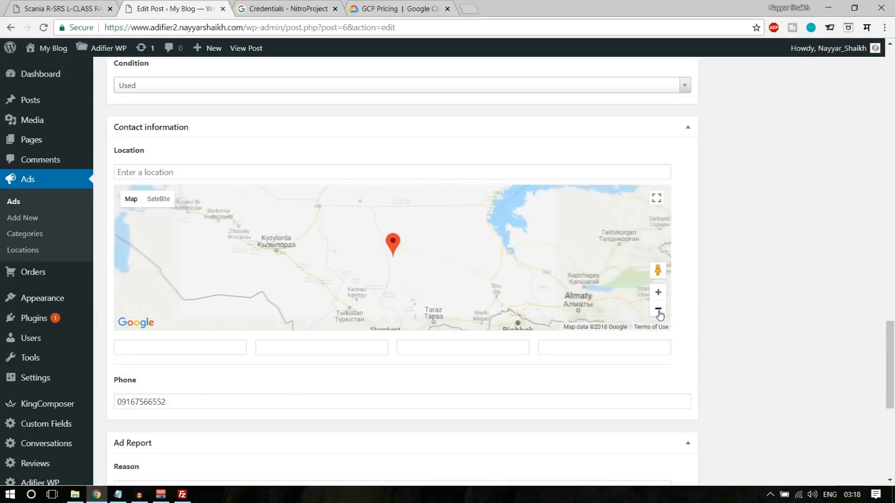
left_click(659, 313)
left_click(659, 313)
left_click(660, 313)
left_click(658, 313)
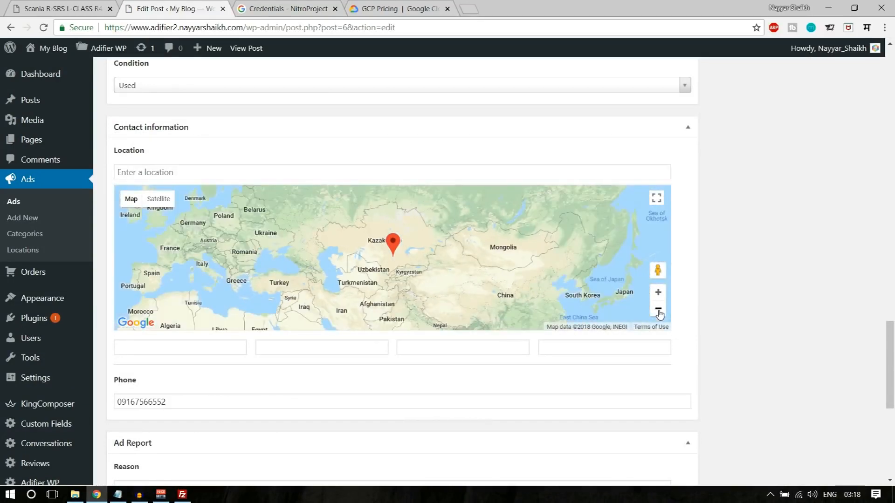
left_click_drag(485, 269, 487, 225)
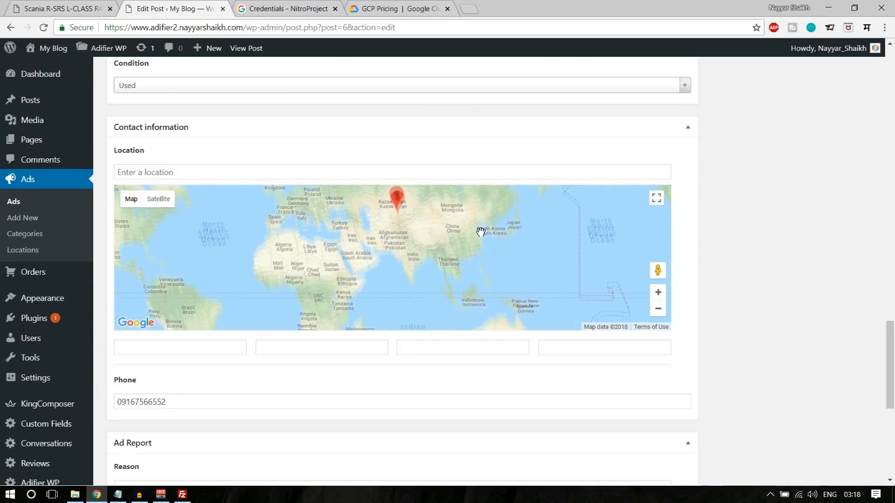
mouse_move(395, 204)
left_mouse_down()
mouse_move(414, 203)
mouse_move(405, 245)
left_mouse_up()
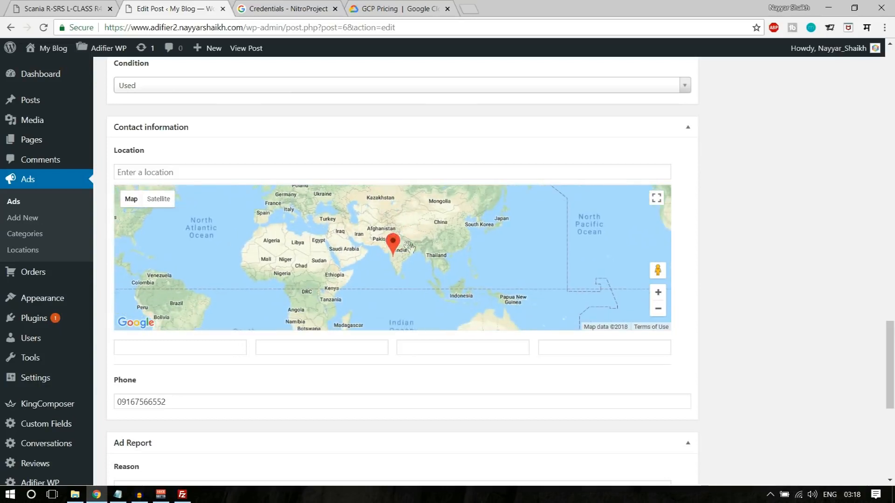
- Zoom into western India and drop the location marker on Mumbai
left_click(656, 295)
left_click(657, 295)
left_click(657, 296)
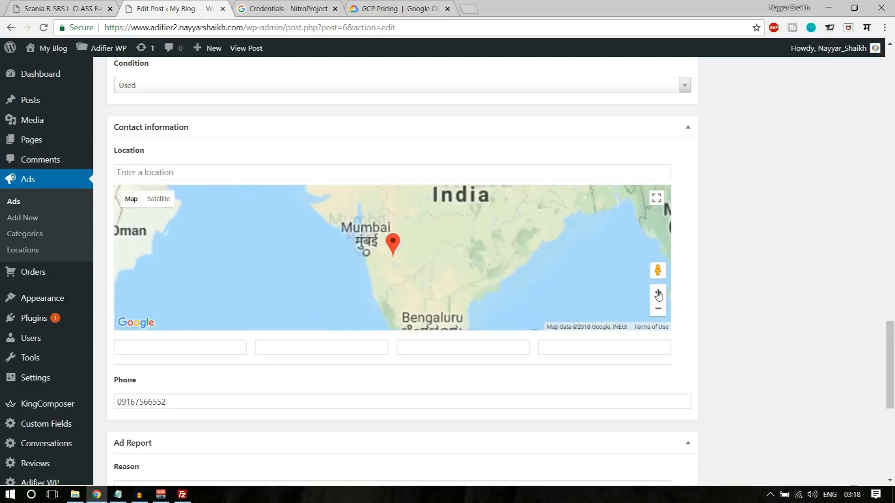
left_click(657, 295)
mouse_move(328, 204)
left_mouse_down()
mouse_move(401, 243)
mouse_move(468, 297)
mouse_move(385, 227)
left_mouse_up()
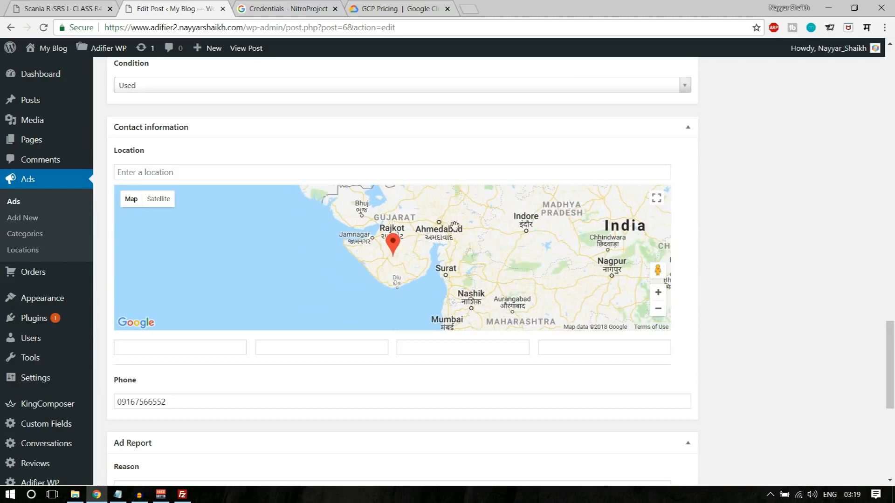
mouse_move(371, 200)
left_mouse_down()
mouse_move(421, 219)
mouse_move(429, 263)
left_mouse_up()
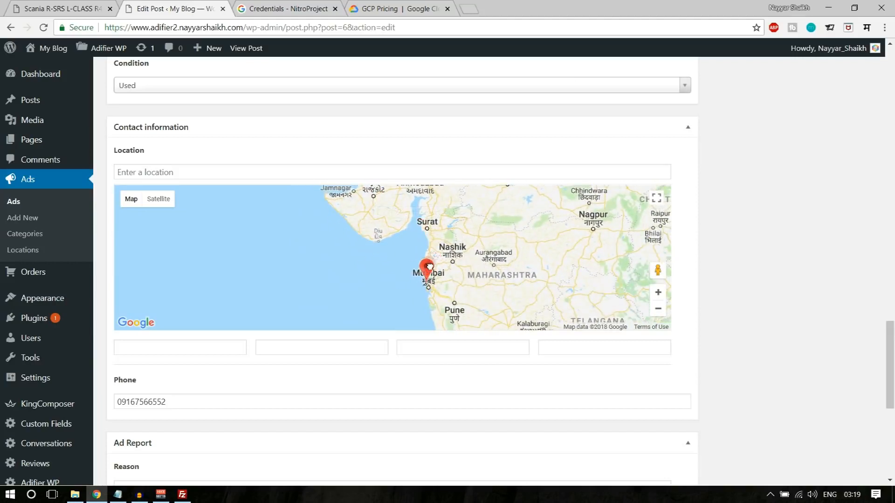
left_click_drag(428, 264, 428, 265)
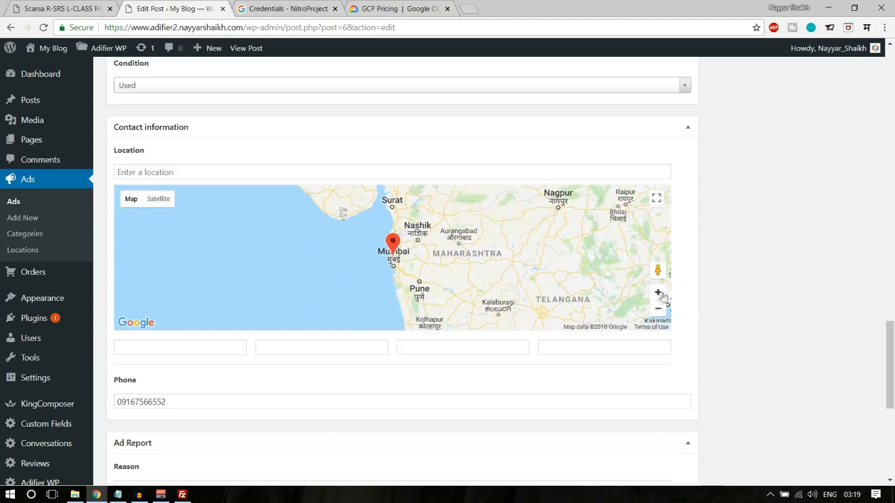
- Zoom in closely and place the marker on Bandra Kurla Complex, Mumbai
left_click(658, 292)
left_click(658, 293)
left_click(658, 293)
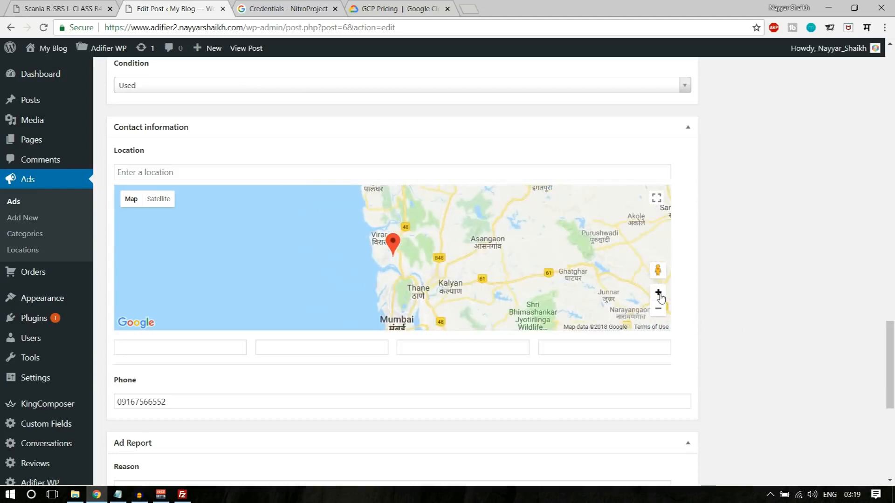
left_click(658, 292)
left_click_drag(531, 271, 513, 222)
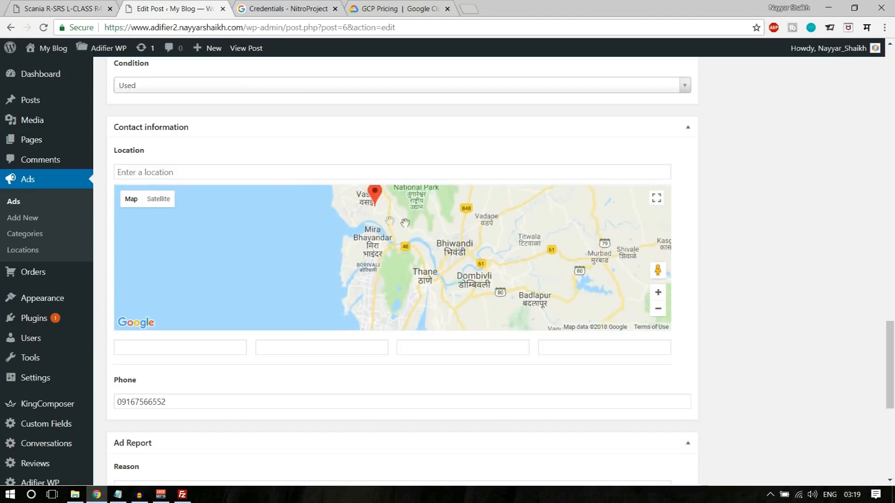
mouse_move(375, 195)
left_mouse_down()
mouse_move(393, 274)
mouse_move(379, 300)
left_mouse_up()
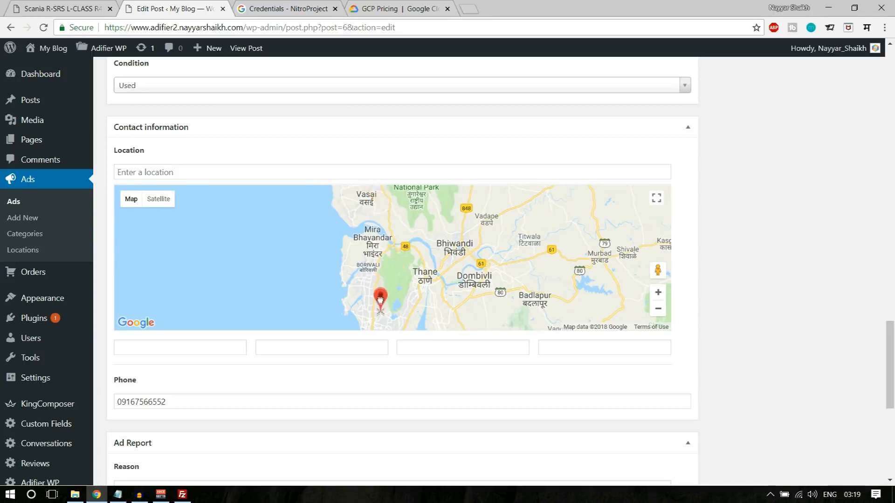
left_click_drag(406, 230, 408, 260)
left_click(660, 293)
left_click(659, 293)
left_click(660, 293)
left_click(660, 293)
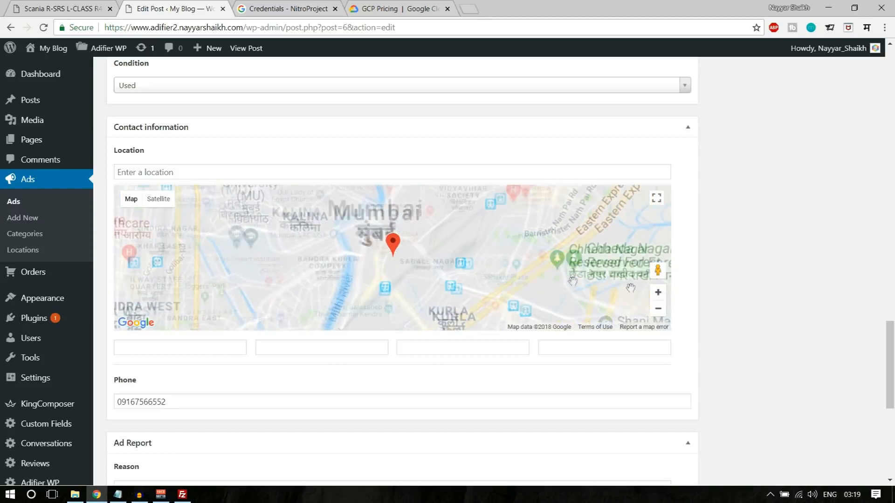
mouse_move(401, 251)
left_mouse_down()
mouse_move(464, 241)
mouse_move(358, 238)
left_mouse_up()
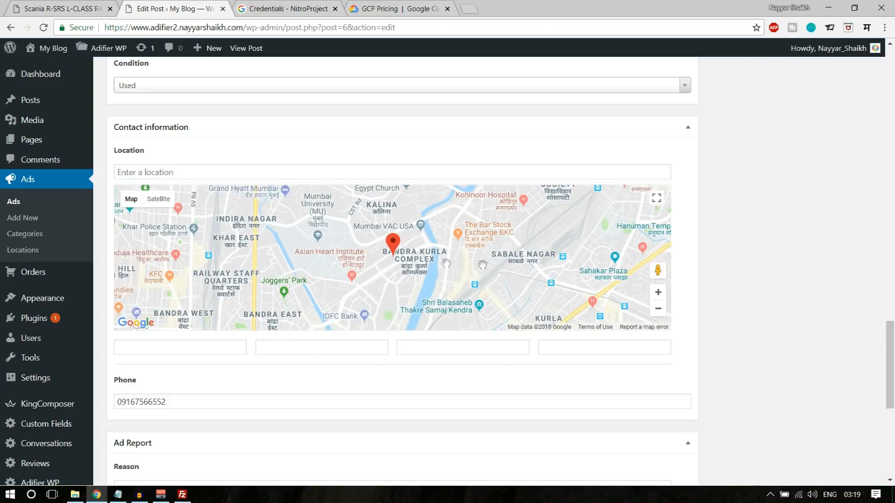
- Update the ad and close the Credentials and GCP Pricing tabs
scroll(756, 311, "up", 15)
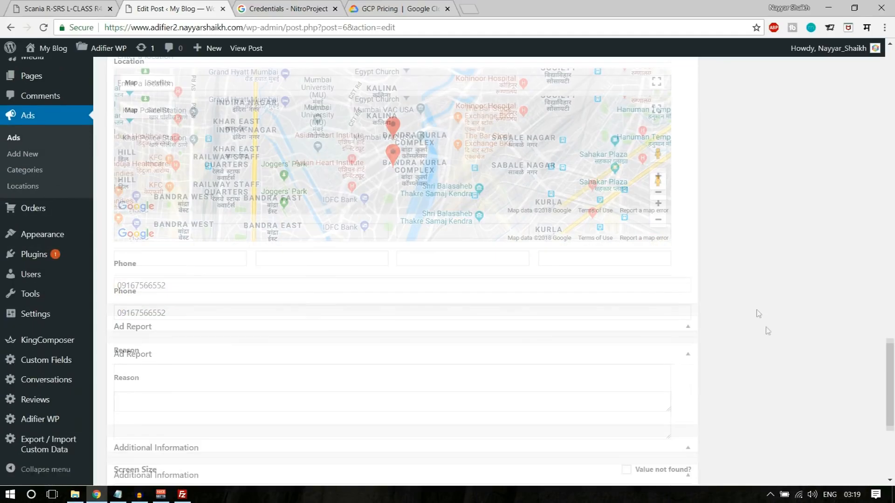
scroll(792, 385, "up", 3)
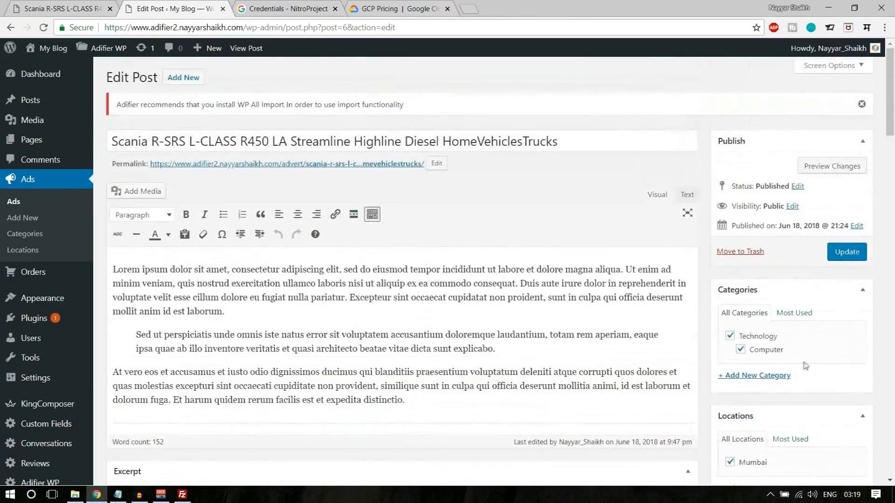
left_click(837, 247)
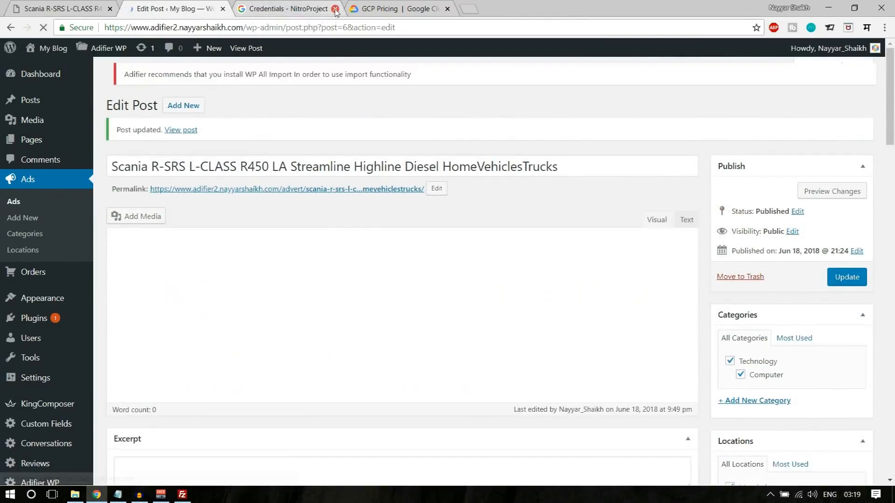
left_click(335, 9)
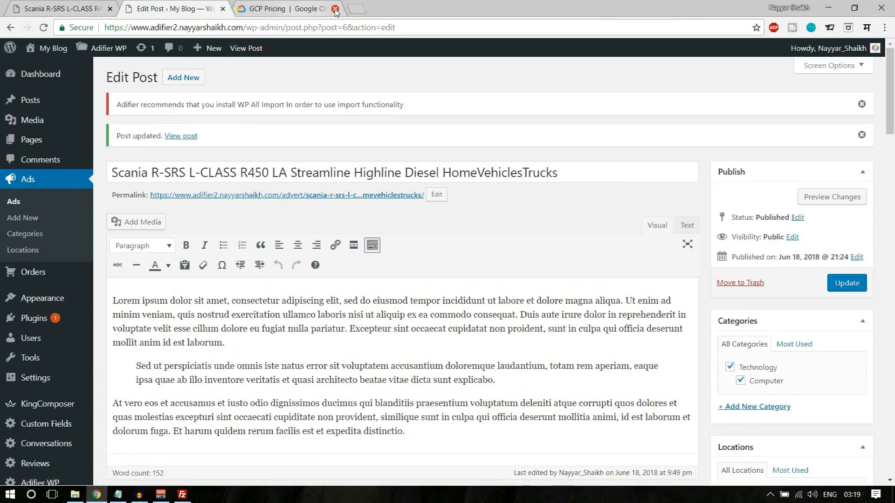
left_click(335, 8)
- Open the published Scania advert in a new tab and check its location map
right_click(256, 49)
left_click(269, 59)
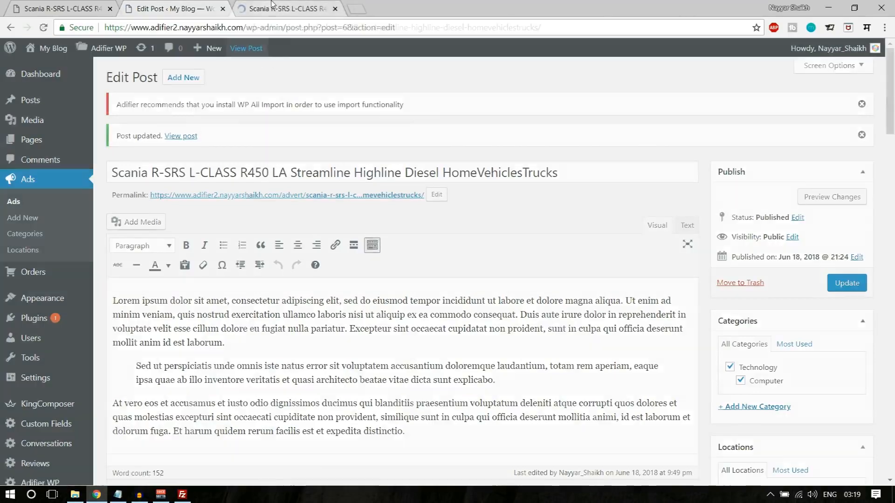
left_click(271, 3)
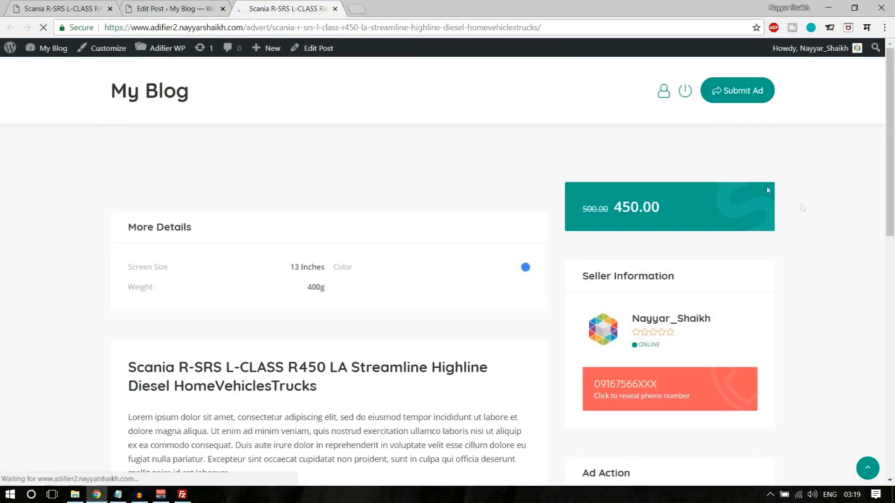
scroll(848, 235, "down", 4)
scroll(848, 234, "down", 3)
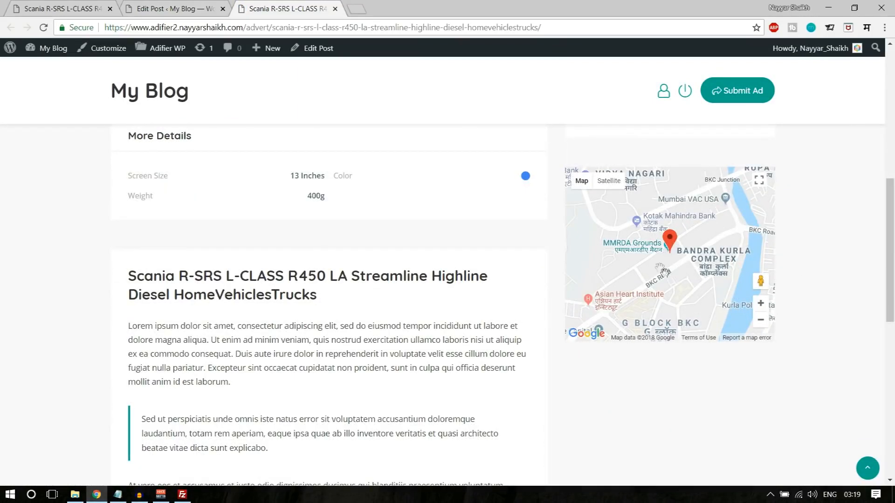
scroll(862, 314, "up", 7)
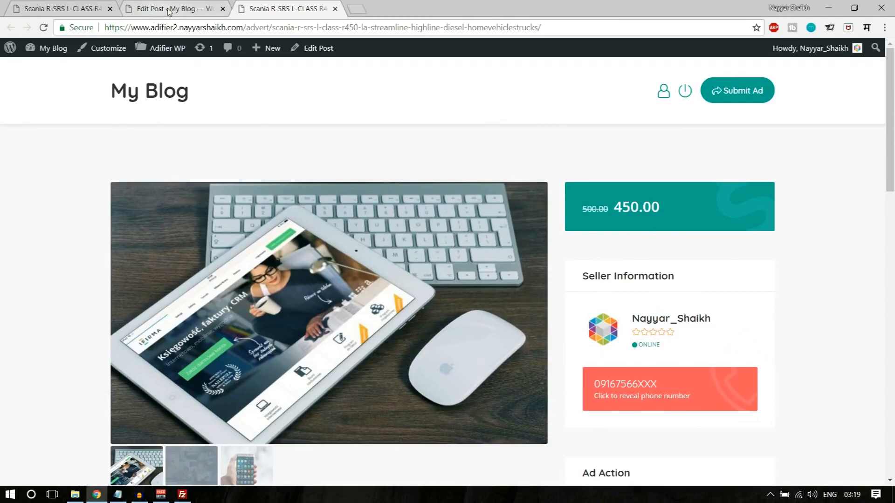
- Look over the Scania ad's edit screen, then view the demo Adifier home page's hero banner
left_click(186, 9)
scroll(401, 280, "down", 6)
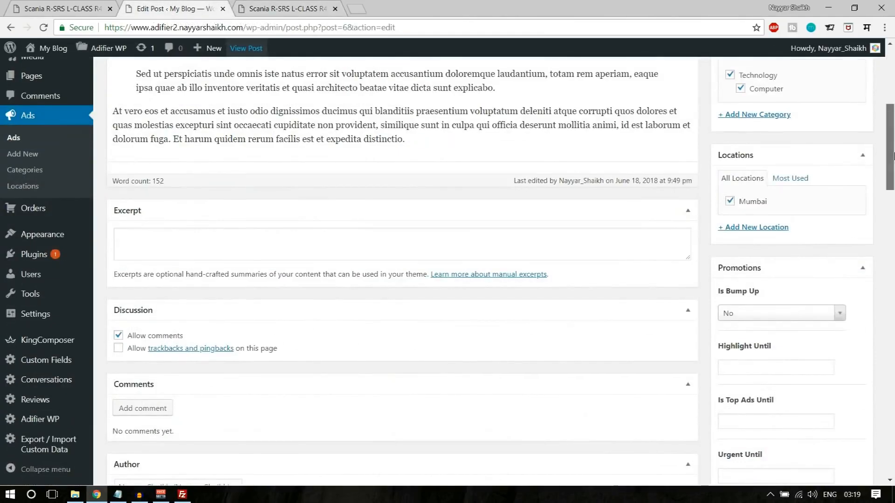
scroll(458, 372, "down", 15)
scroll(457, 372, "down", 5)
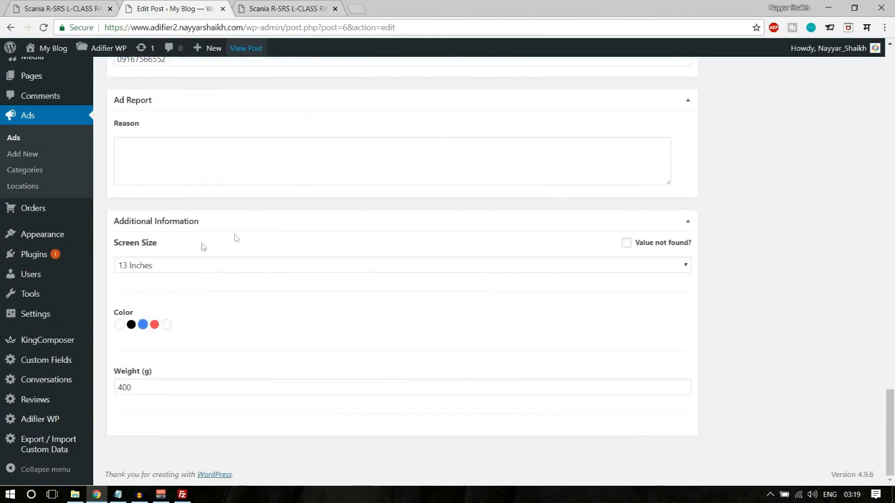
scroll(361, 372, "up", 20)
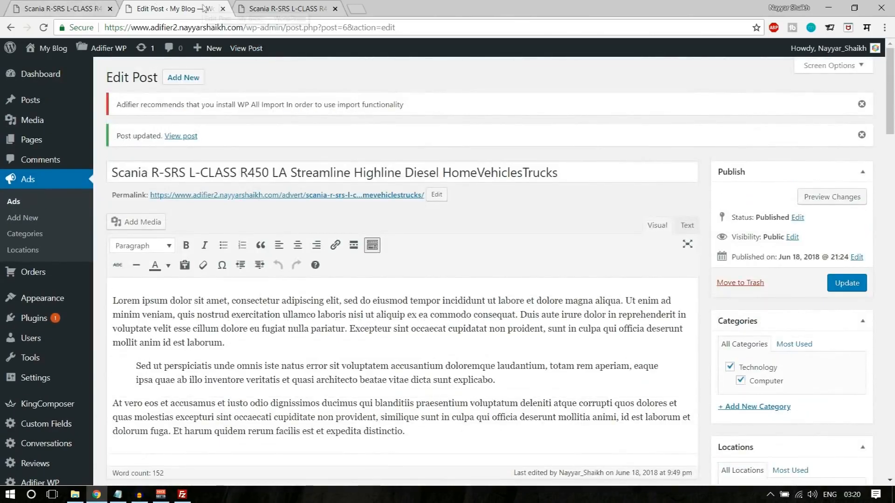
left_click(84, 8)
left_click(282, 47)
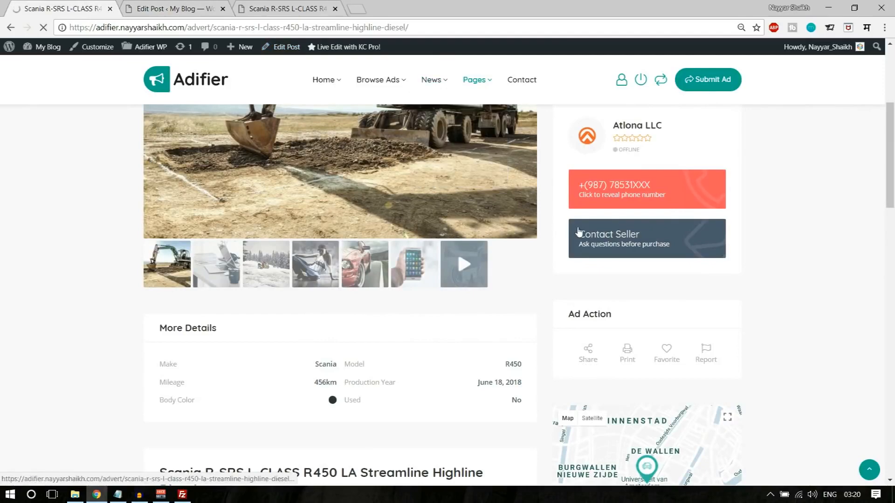
scroll(618, 288, "up", 3)
scroll(818, 246, "down", 3)
scroll(800, 245, "up", 3)
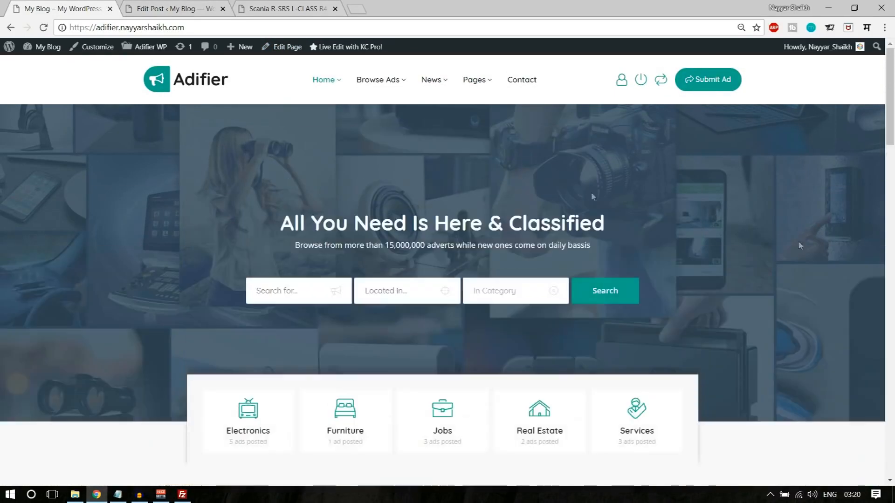
- Return to the Scania advert's Edit Post screen and scroll through it
left_click(176, 6)
scroll(375, 220, "down", 3)
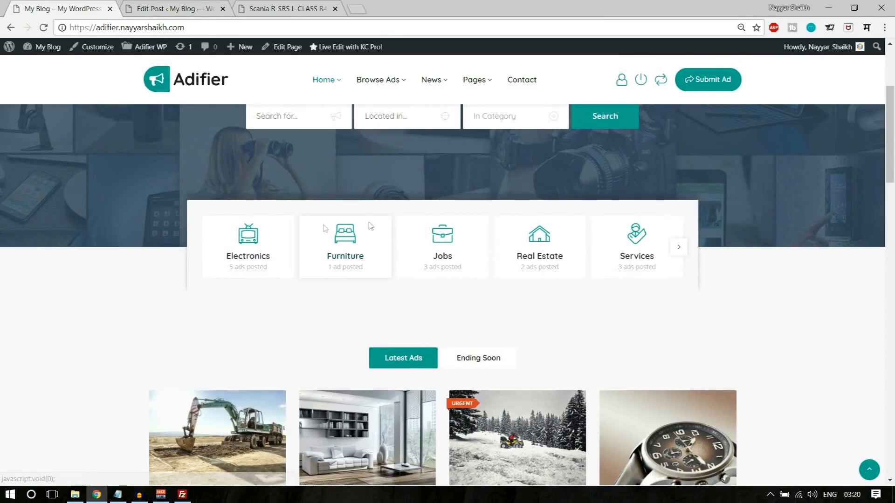
scroll(550, 279, "up", 4)
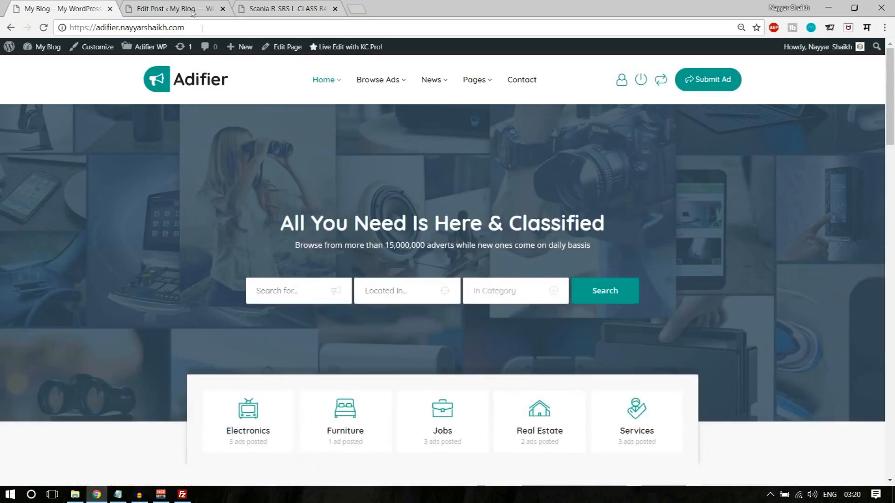
left_click(191, 9)
scroll(553, 228, "down", 5)
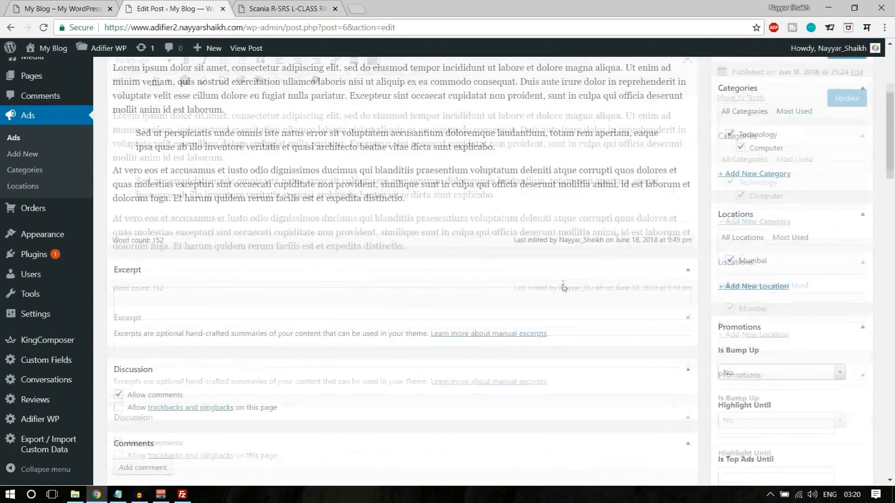
scroll(563, 285, "up", 5)
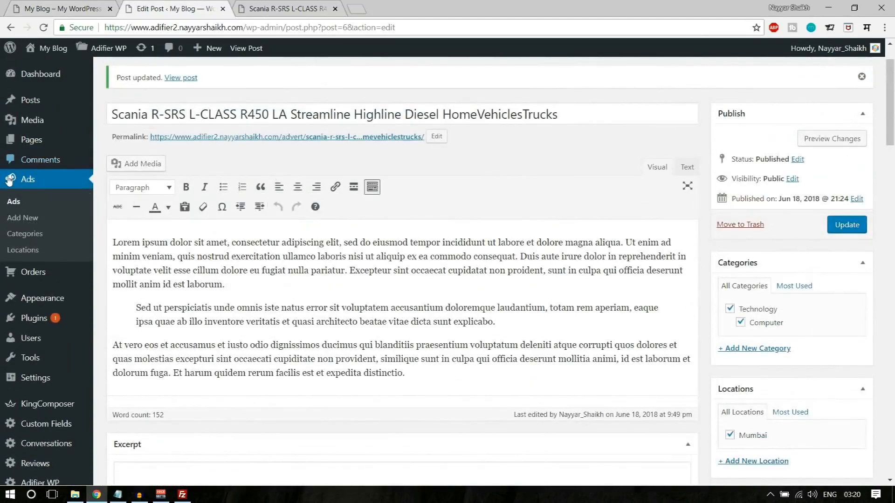
- Open the Technology ad category for editing from Ads > Categories
left_click(44, 235)
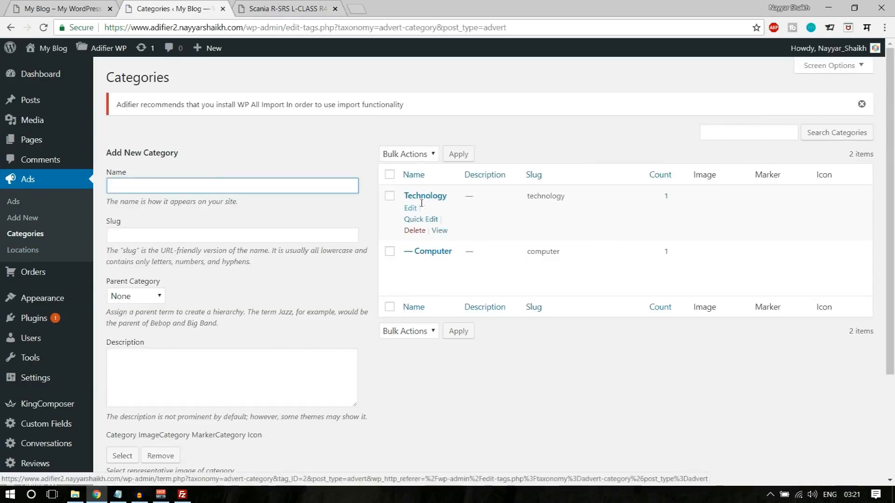
left_click(416, 209)
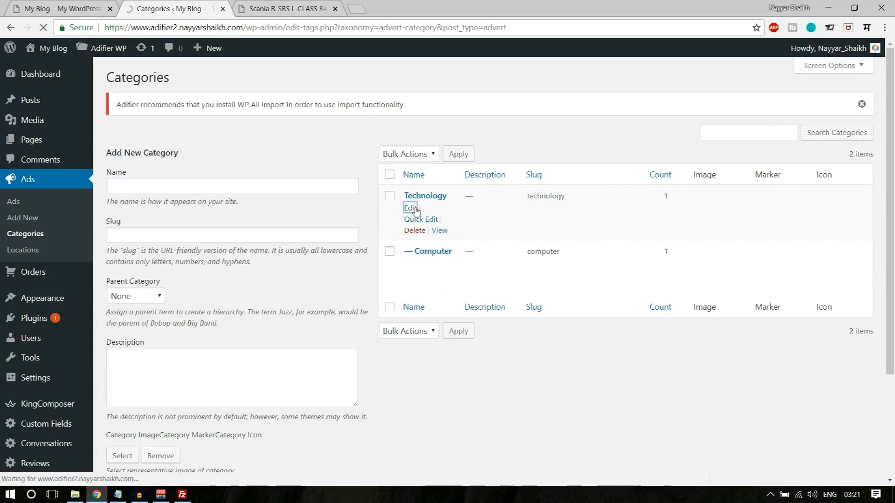
scroll(479, 263, "down", 3)
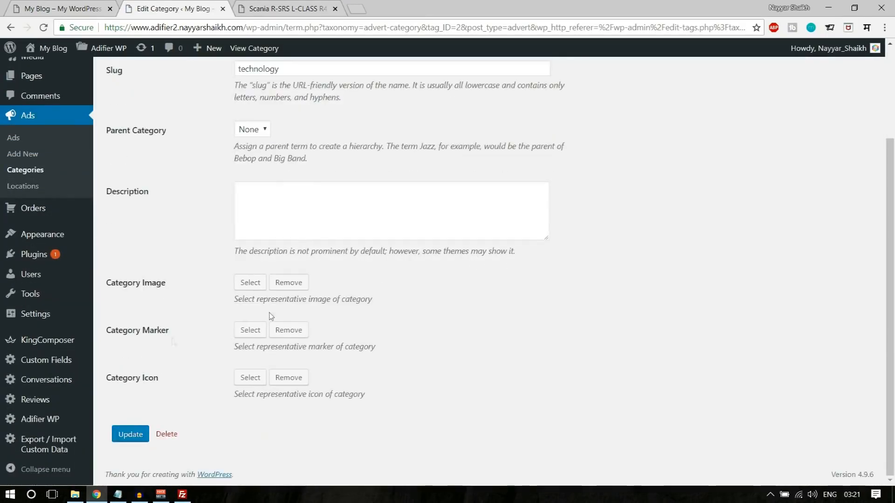
- Upload adr-16.jpg and select it as the Technology Category Image
left_click(251, 285)
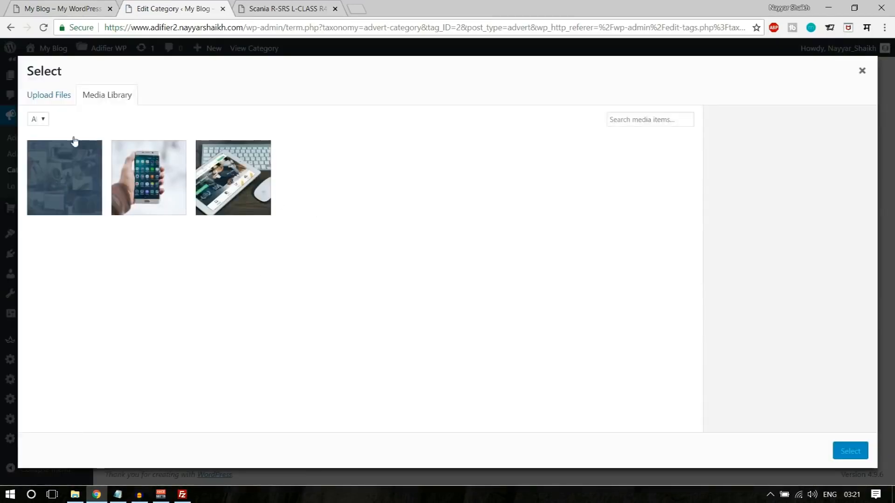
left_click(60, 99)
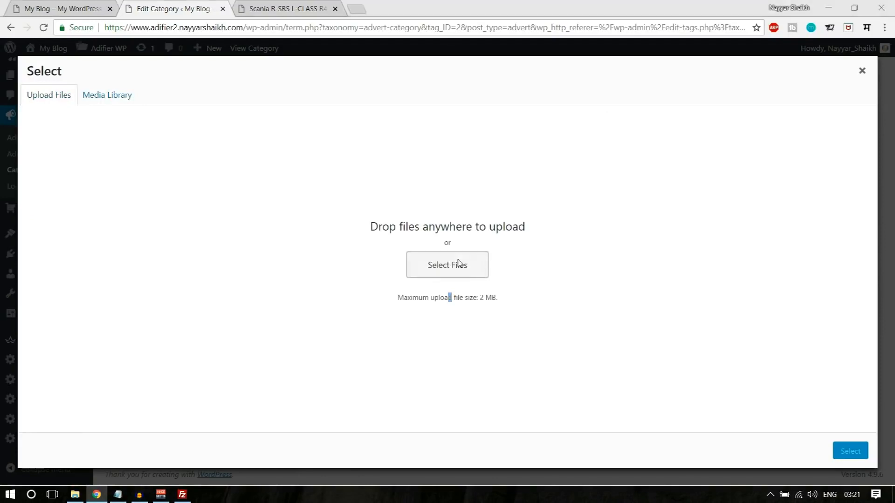
left_click(459, 263)
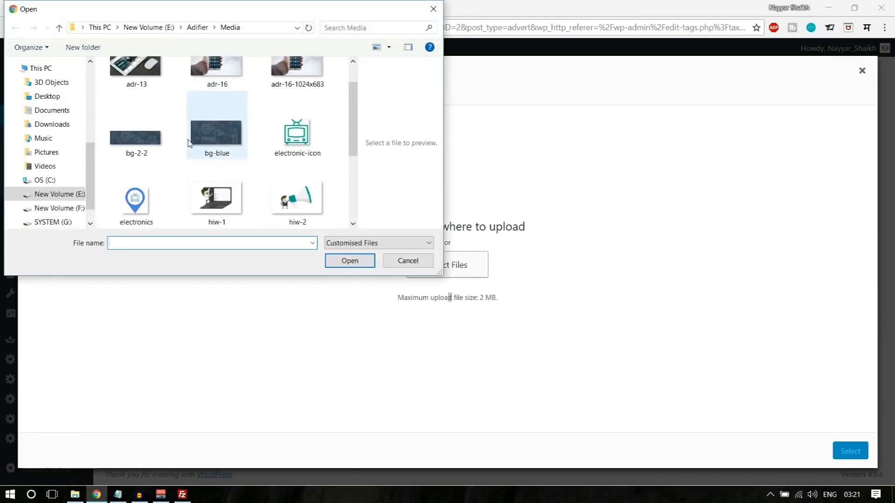
scroll(189, 143, "down", 4)
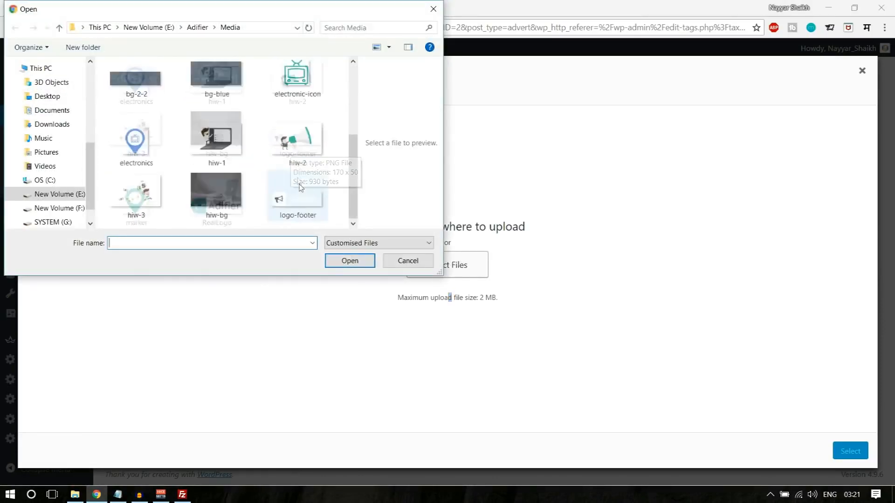
scroll(300, 187, "up", 2)
left_click(204, 108)
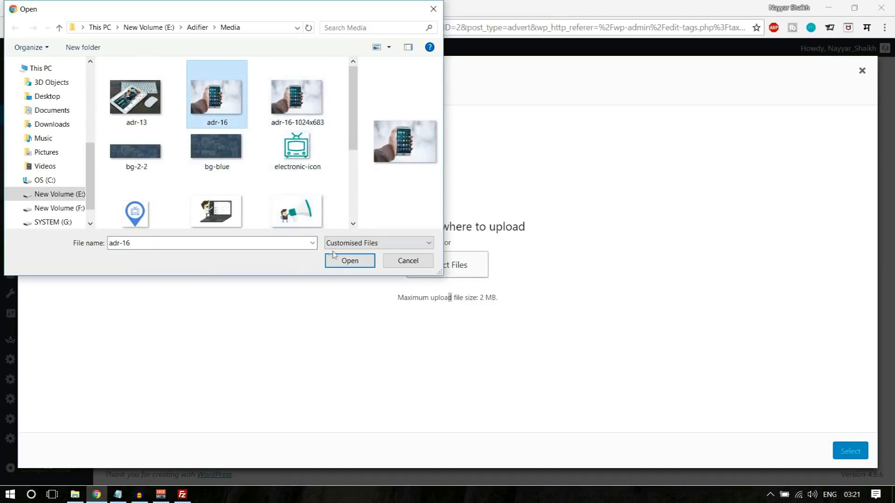
left_click(350, 261)
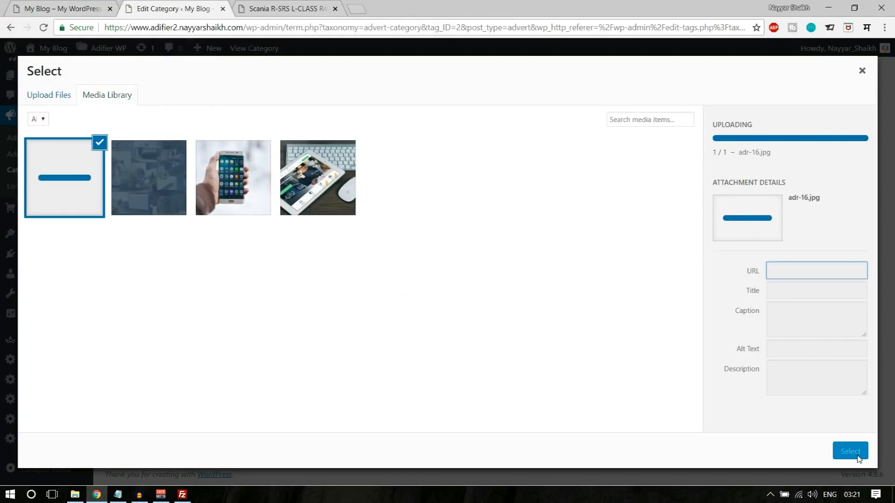
left_click(856, 454)
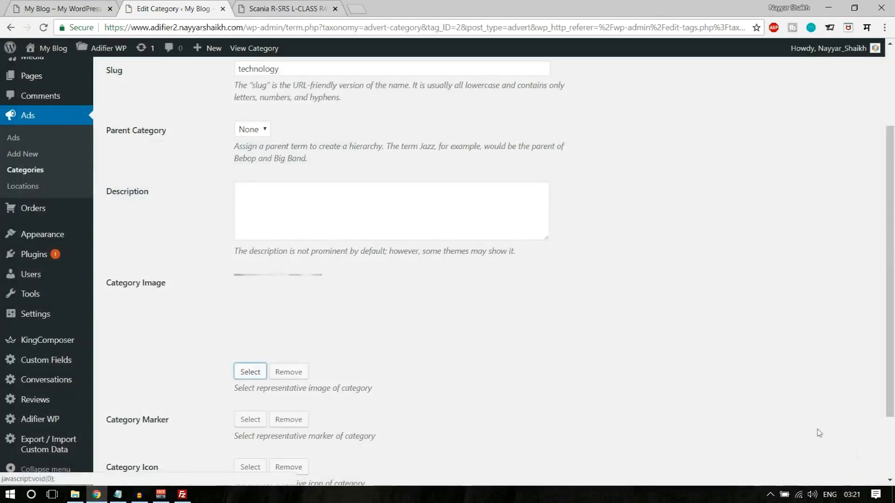
- Upload electronics.png and set it as the Technology Category Marker
scroll(517, 336, "down", 2)
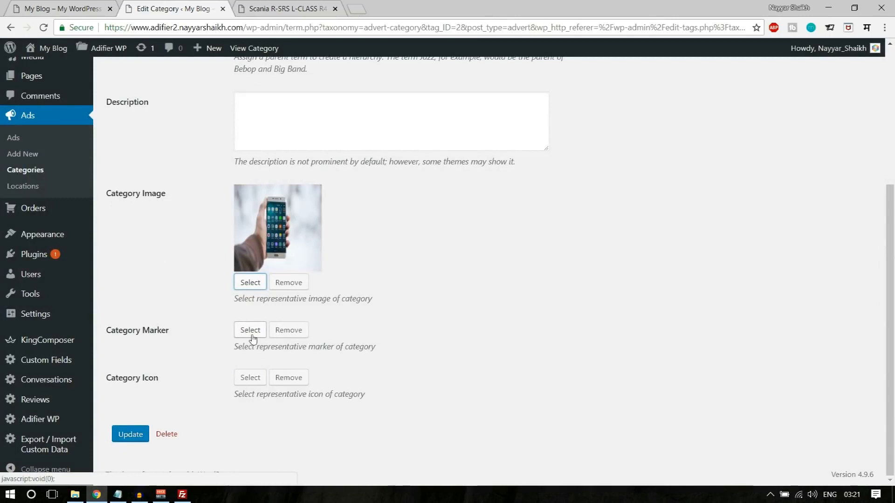
left_click(251, 335)
left_click(65, 94)
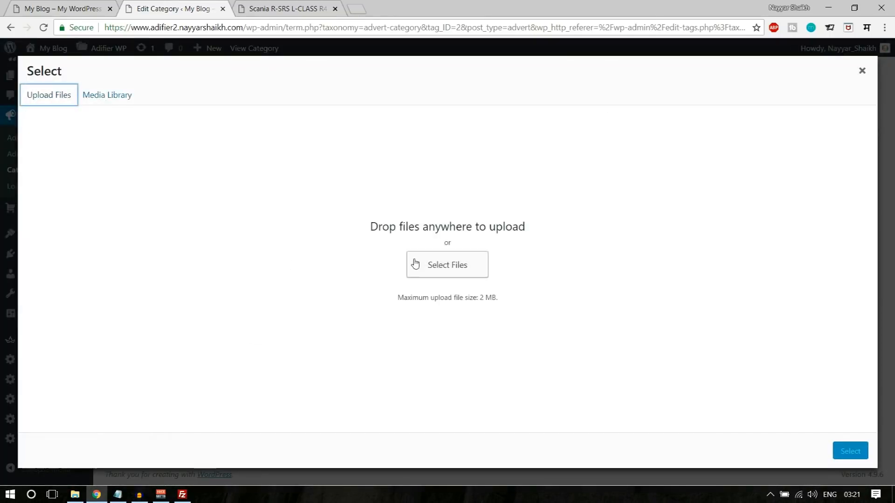
left_click(413, 263)
scroll(326, 212, "down", 1)
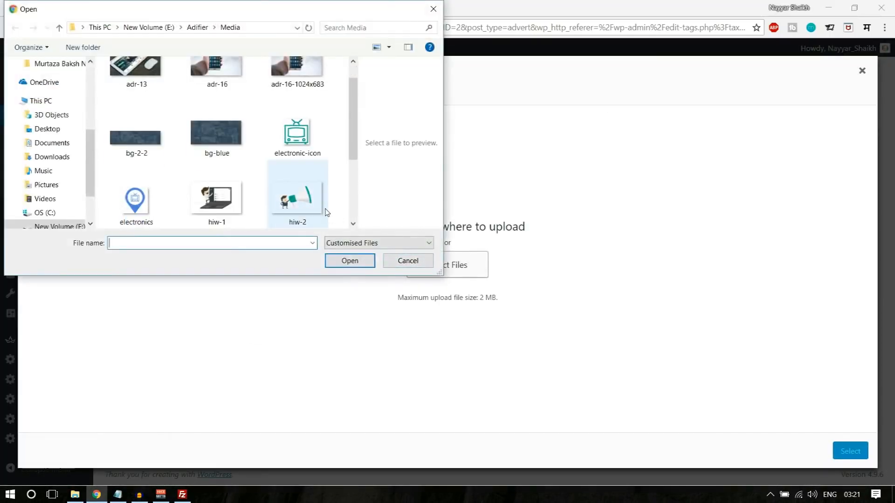
scroll(196, 181, "down", 1)
left_click(126, 139)
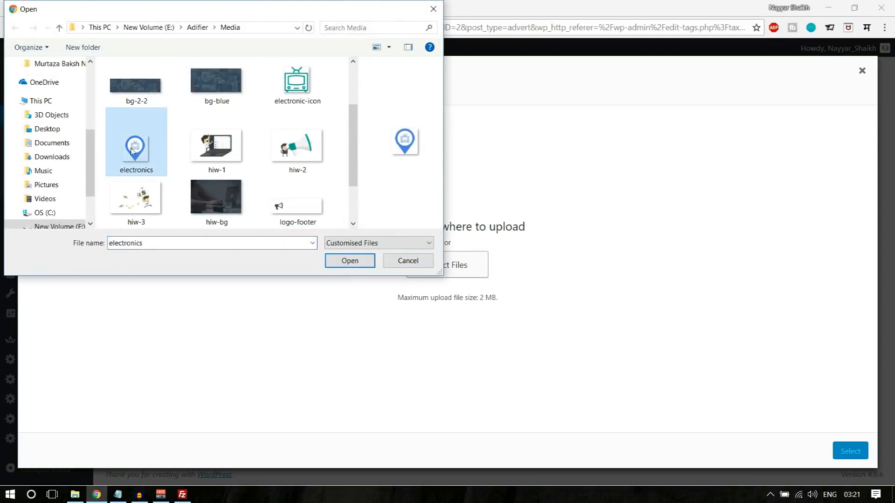
left_click(349, 261)
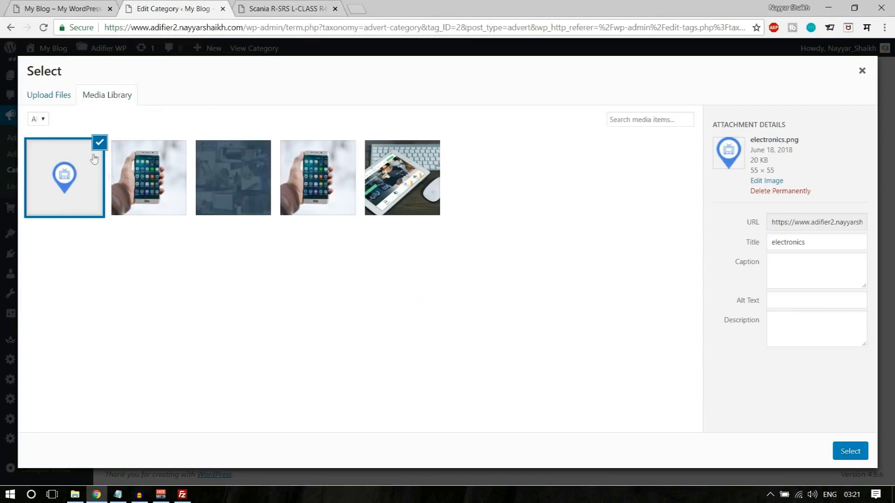
left_click(850, 451)
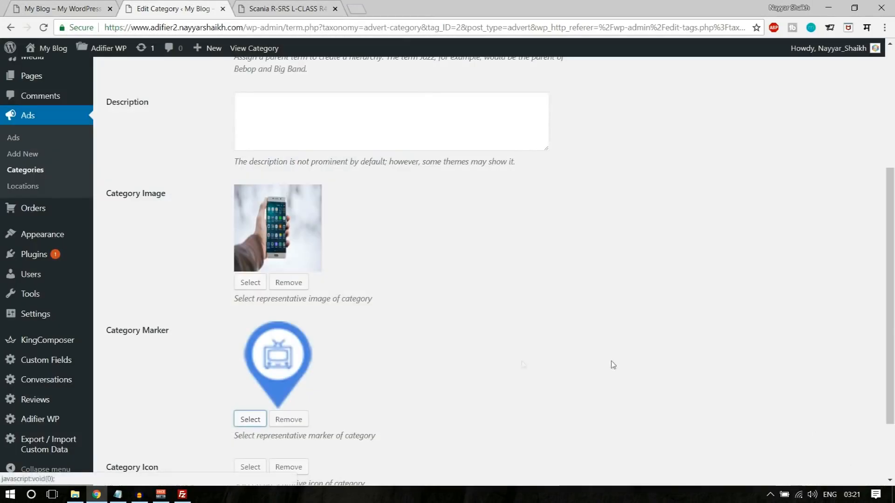
- Upload electronic-icon.png as the Category Icon and update the Technology category
scroll(336, 350, "down", 1)
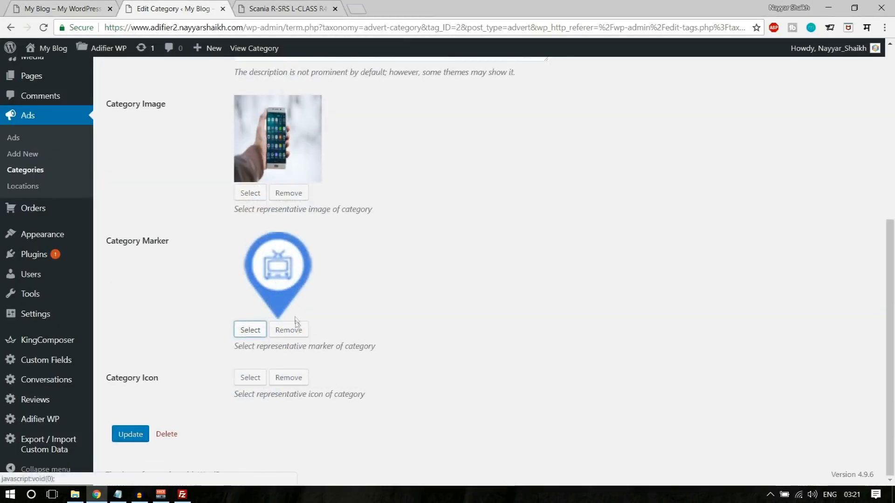
left_click(245, 378)
left_click(58, 108)
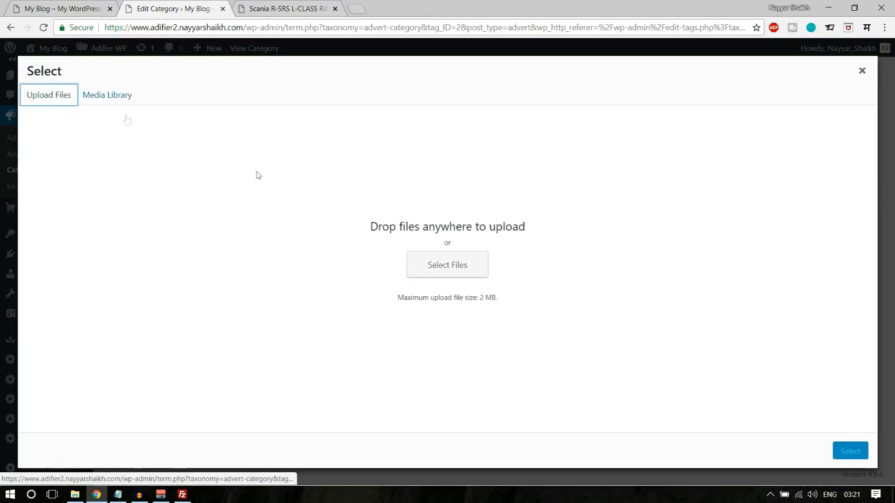
left_click(444, 259)
left_click(323, 180)
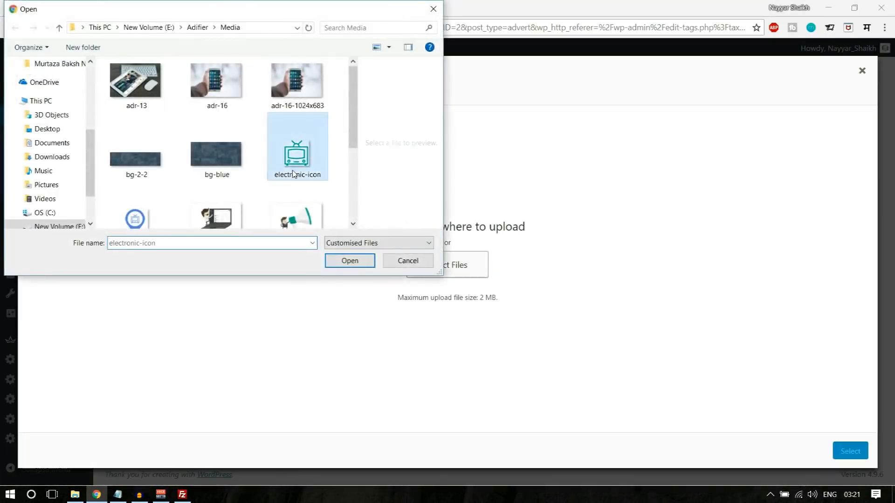
left_click(350, 260)
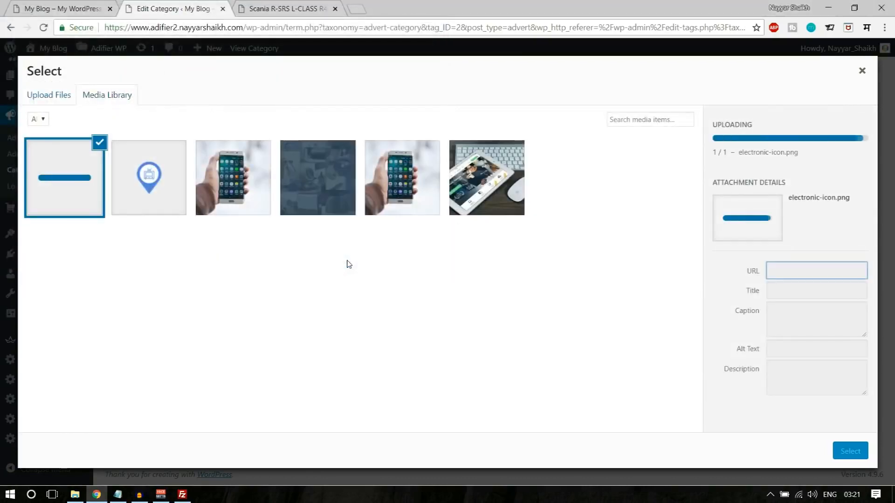
left_click(862, 454)
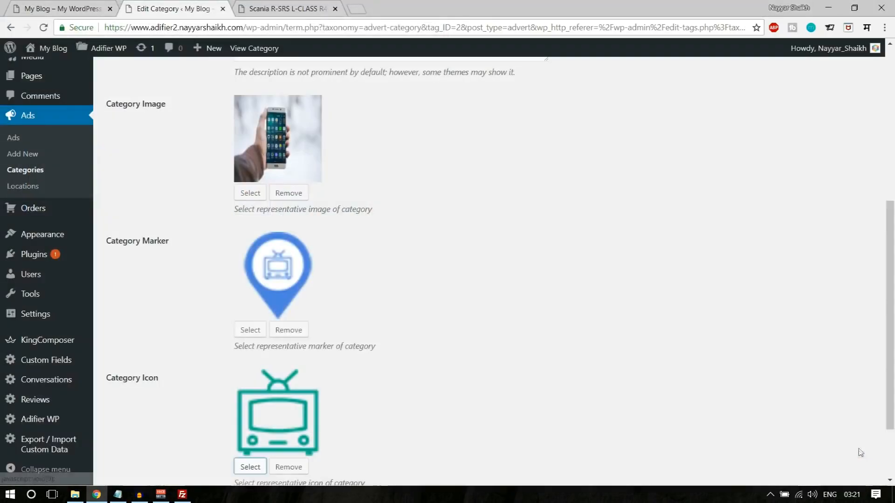
scroll(172, 410, "down", 2)
left_click(131, 435)
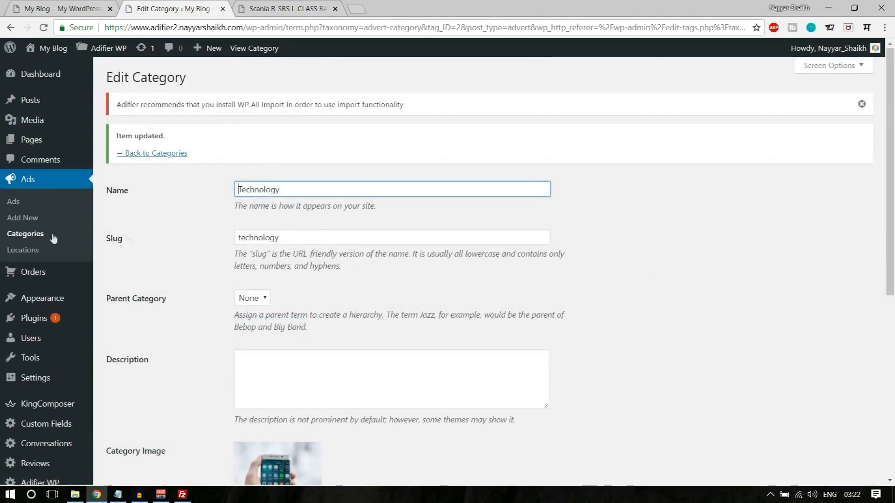
- Edit the Computer category and set the phone photo as its Category Image
left_click(38, 238)
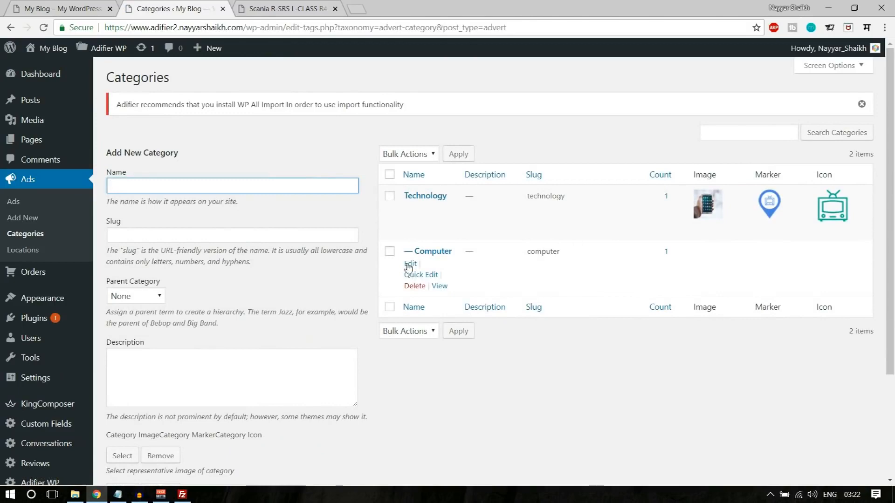
left_click(409, 265)
scroll(558, 302, "down", 3)
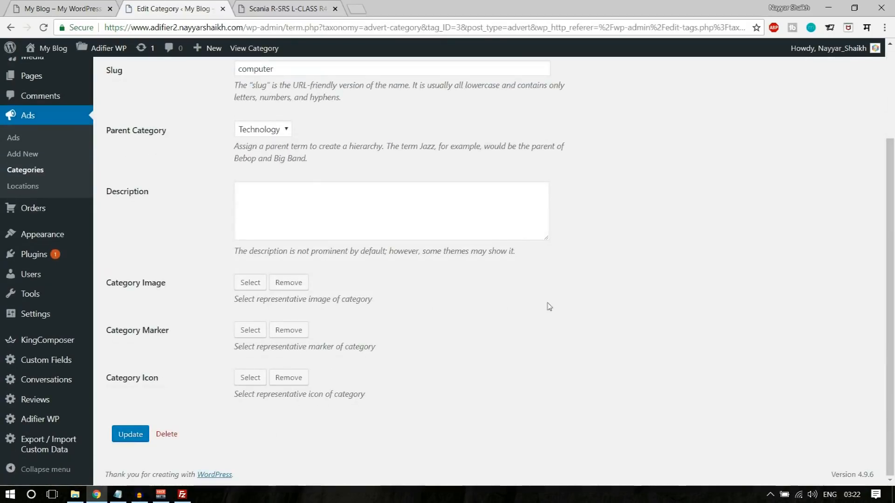
left_click(242, 284)
left_click(248, 176)
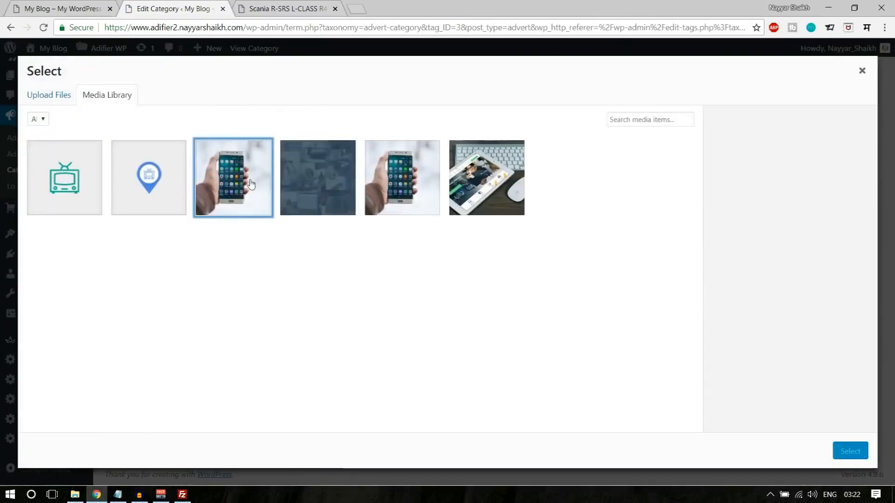
left_click(851, 452)
- Give the Computer category the blue map-marker and TV icon, then update it
scroll(251, 326, "down", 2)
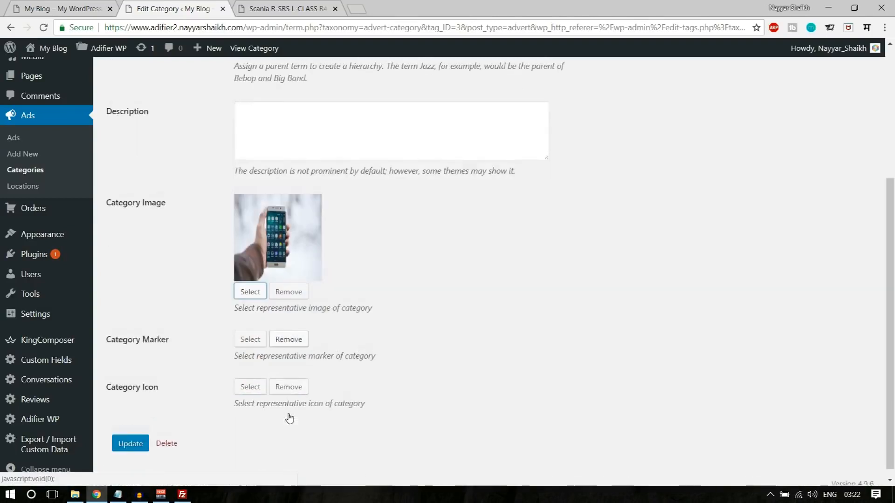
left_click(250, 330)
left_click(139, 177)
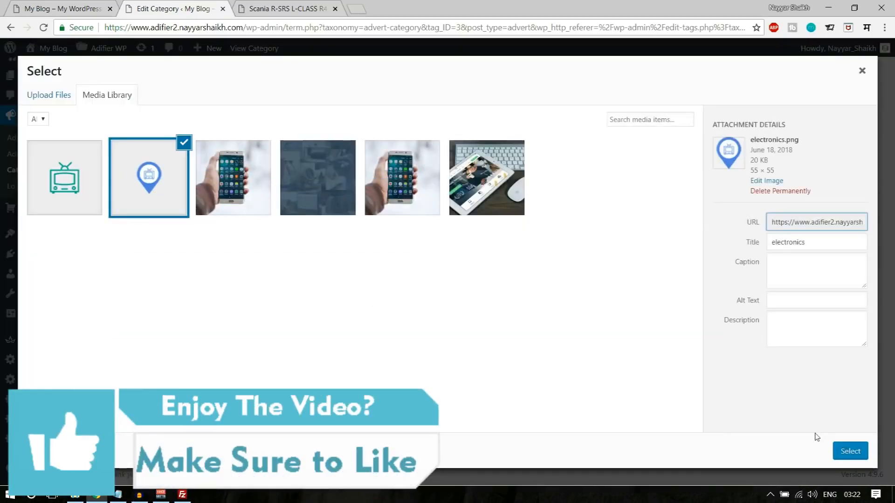
left_click(850, 451)
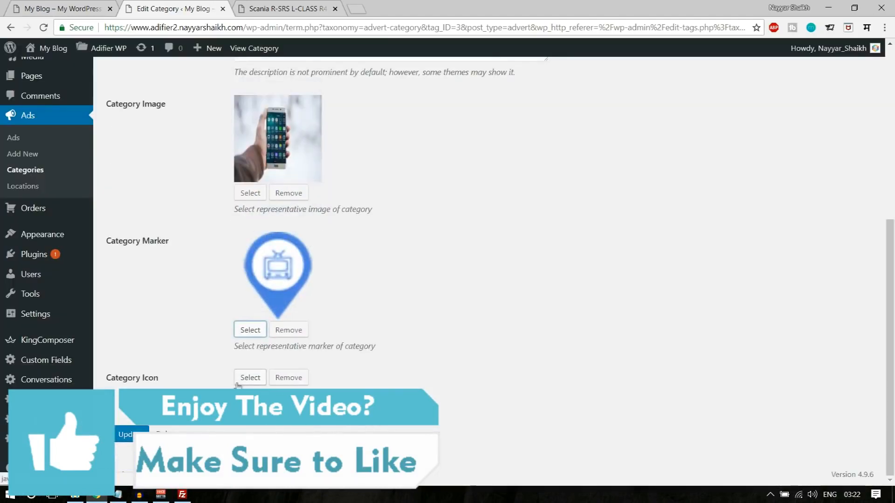
left_click(238, 382)
left_click(65, 177)
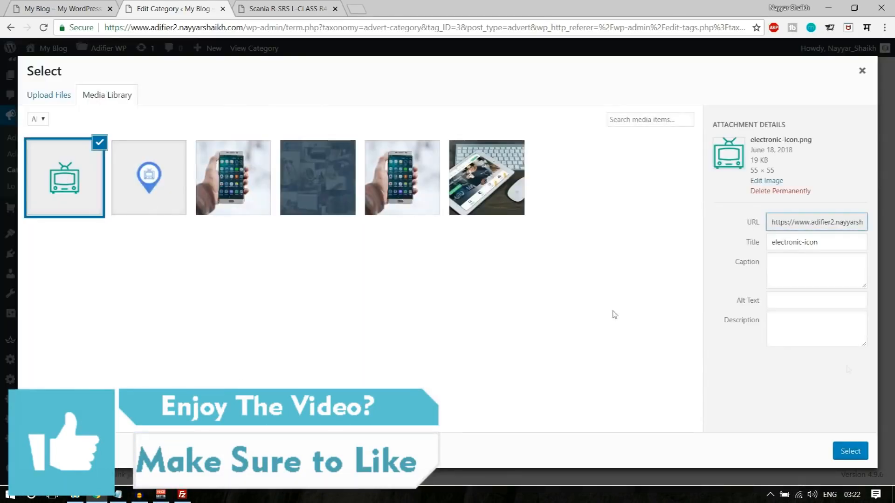
left_click(848, 450)
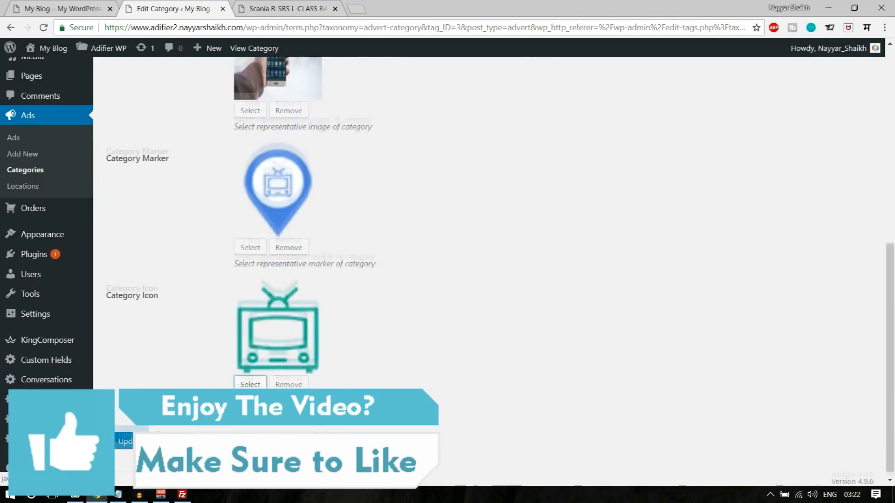
left_click(131, 434)
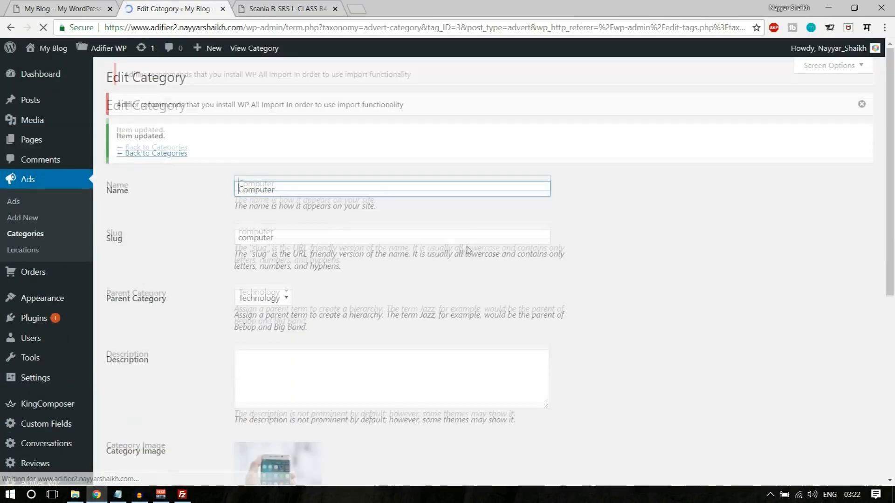
left_click(887, 29)
- Load logomakr.com in an incognito window and dismiss its intro popups
left_click(792, 69)
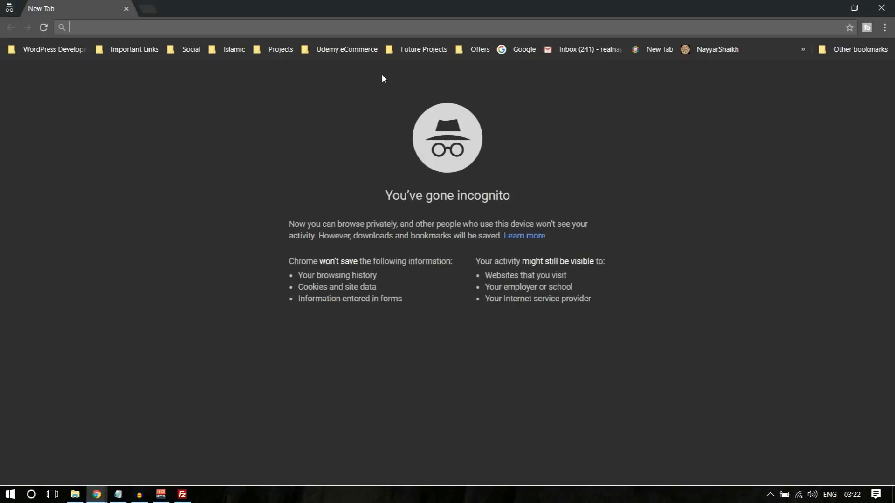
type("logomakr.com")
key("Return")
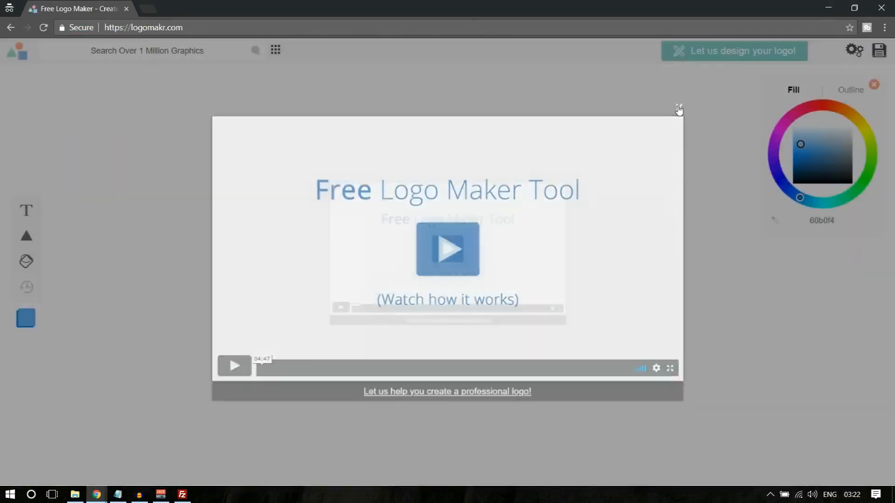
left_click(678, 108)
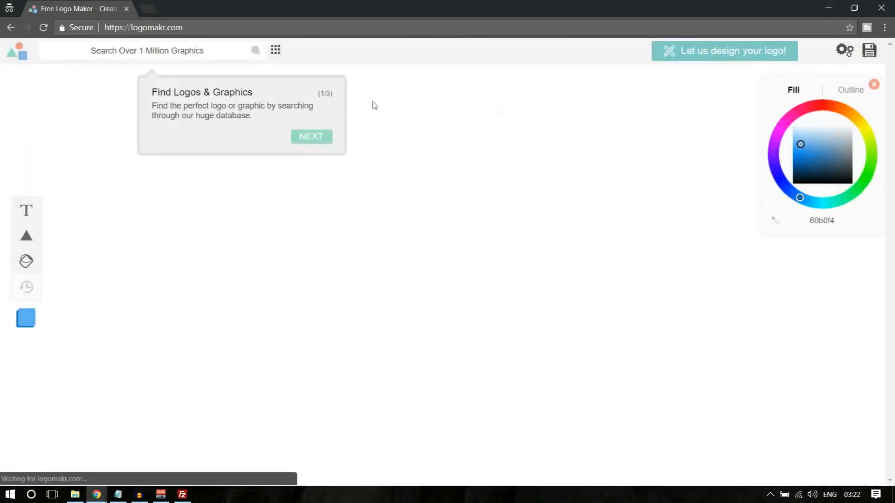
left_click(73, 133)
- Add a 'tv' search icon, colour it 008dff, and shrink it small
left_click(133, 55)
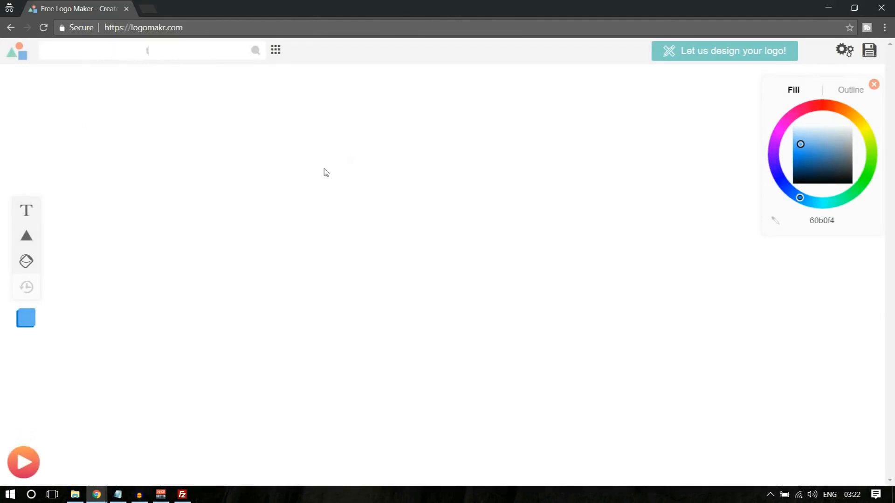
key("Return")
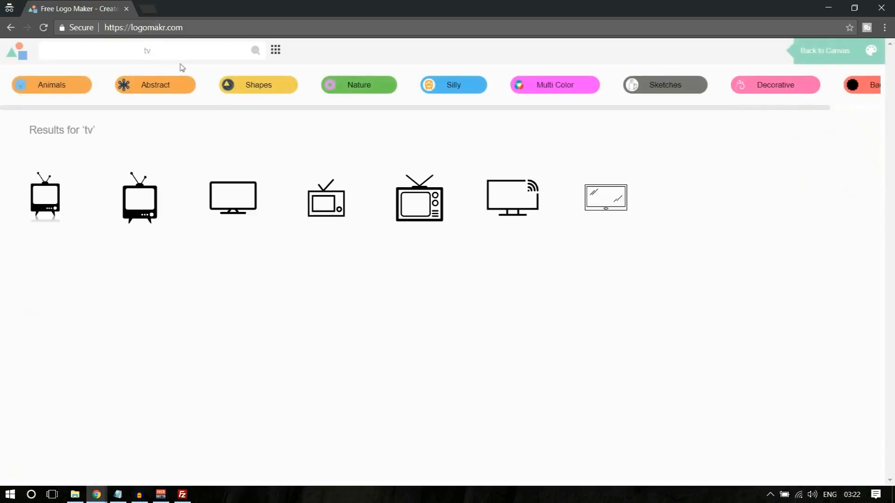
scroll(749, 292, "down", 3)
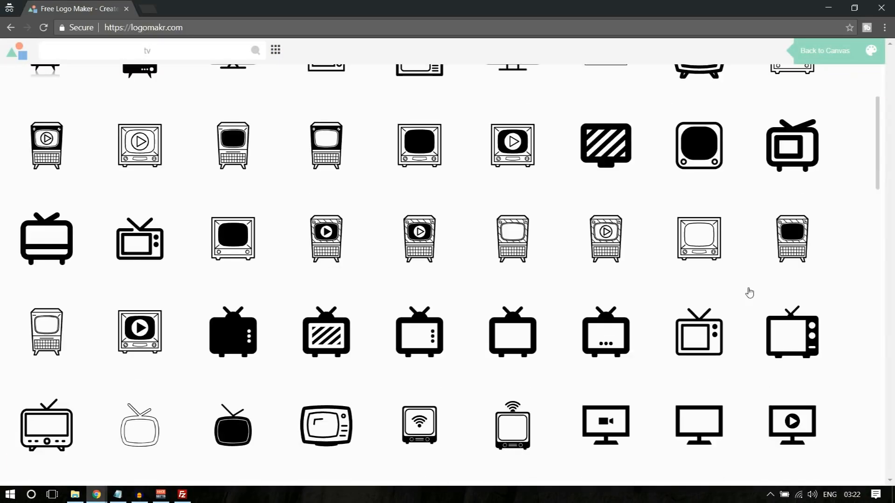
scroll(748, 293, "up", 2)
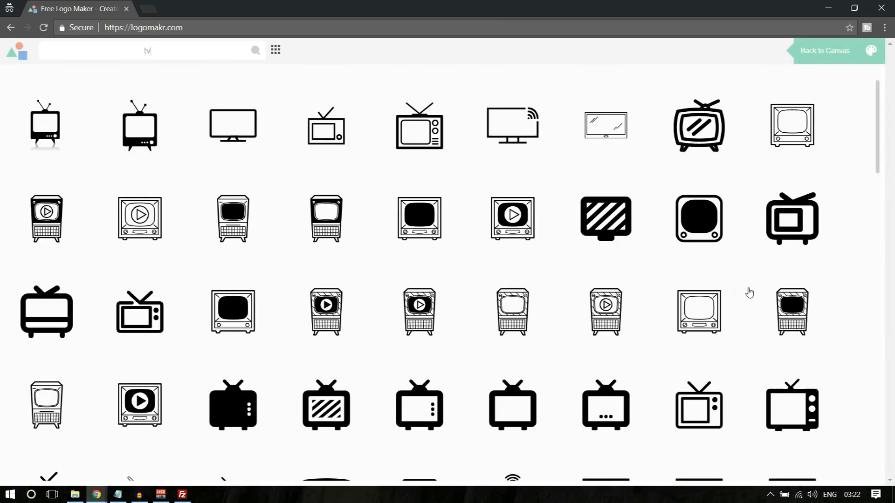
left_click(146, 321)
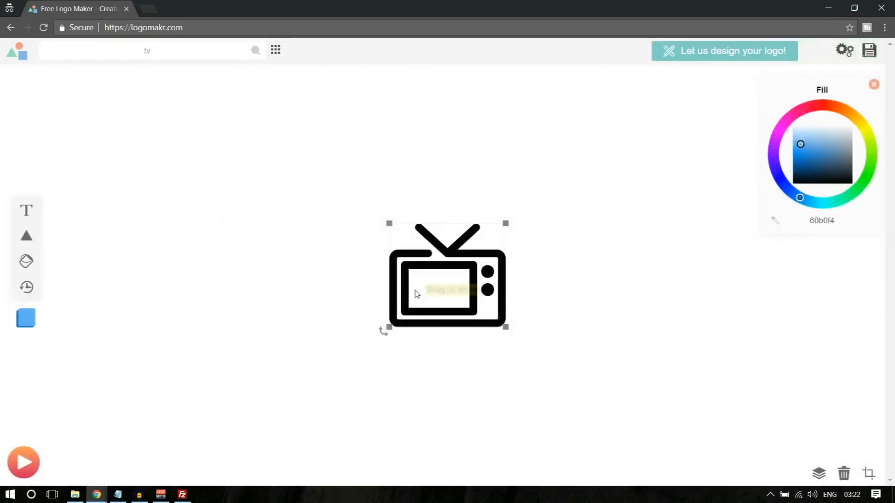
left_click_drag(842, 197, 794, 204)
left_click_drag(506, 223, 423, 314)
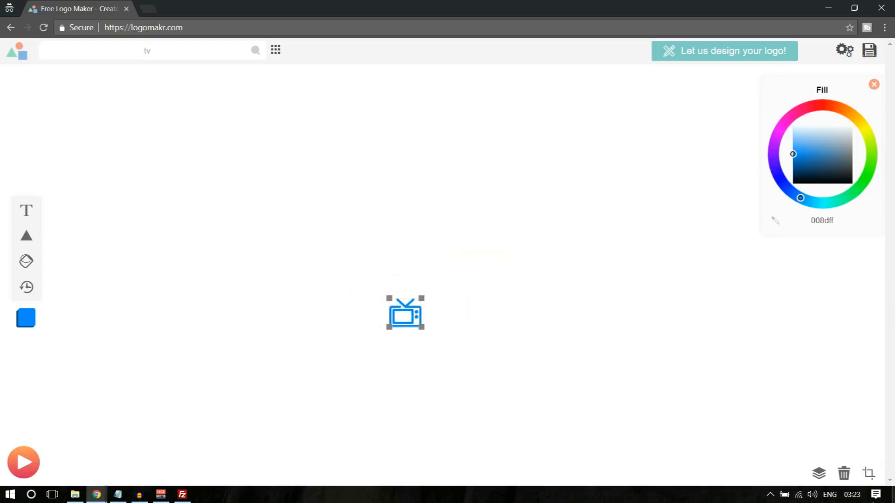
- Crop around the TV icon and download the free PNG LogoMakr_4V3elW.png, agreeing to give credit
left_click(868, 473)
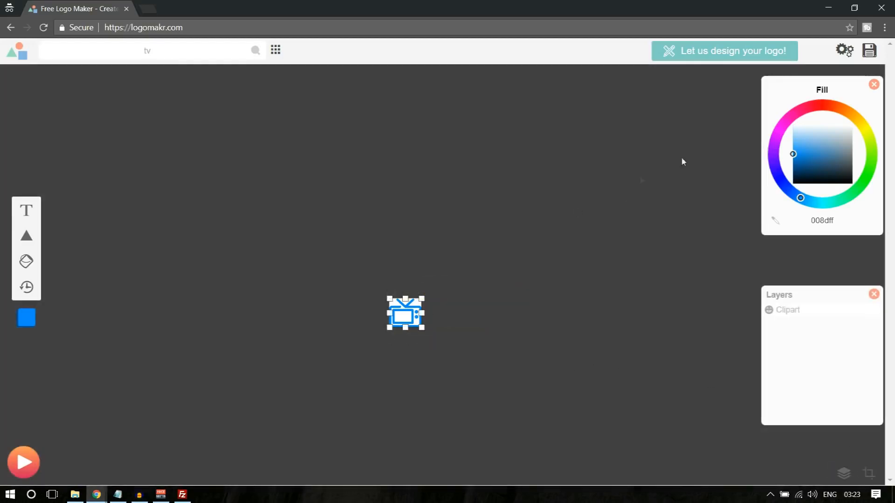
left_click(869, 51)
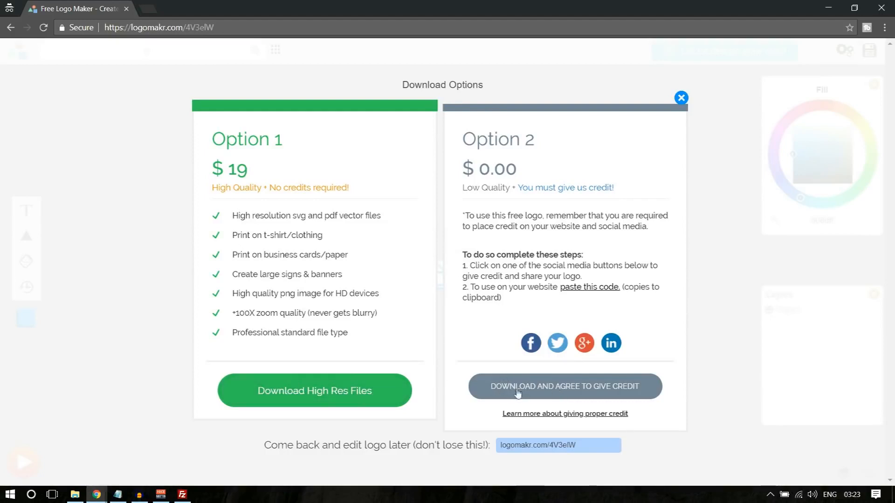
left_click(552, 394)
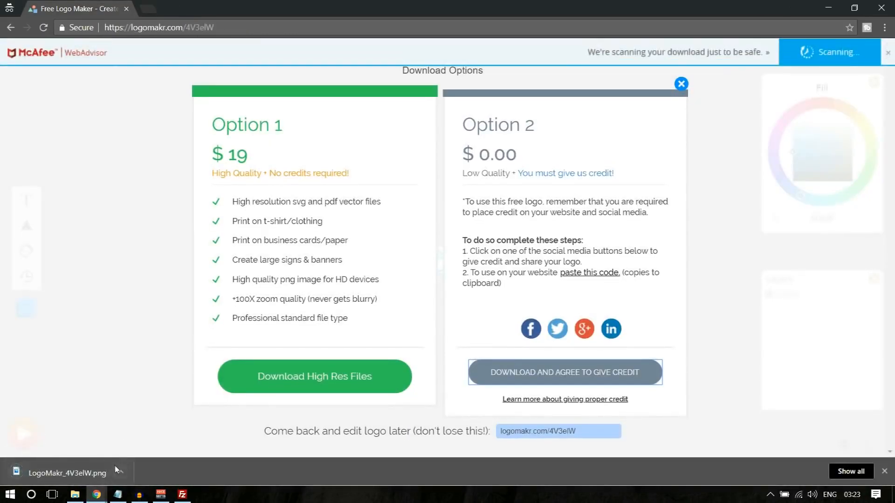
left_click(884, 471)
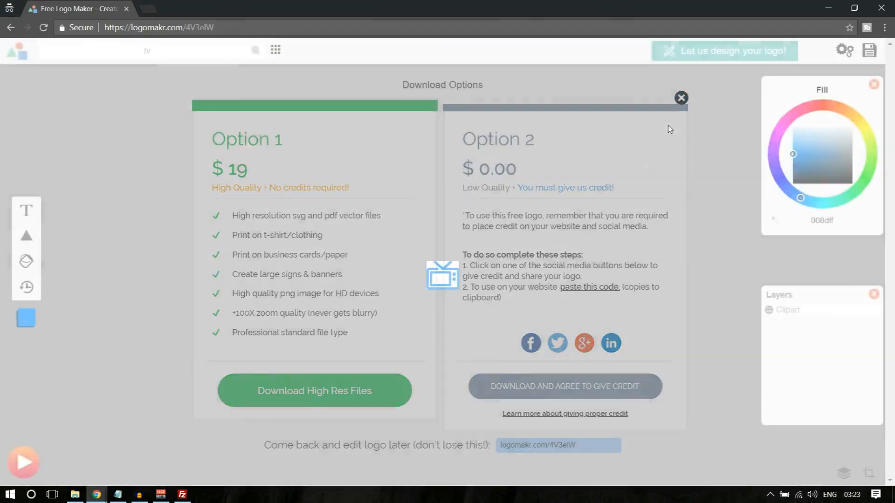
left_click(681, 97)
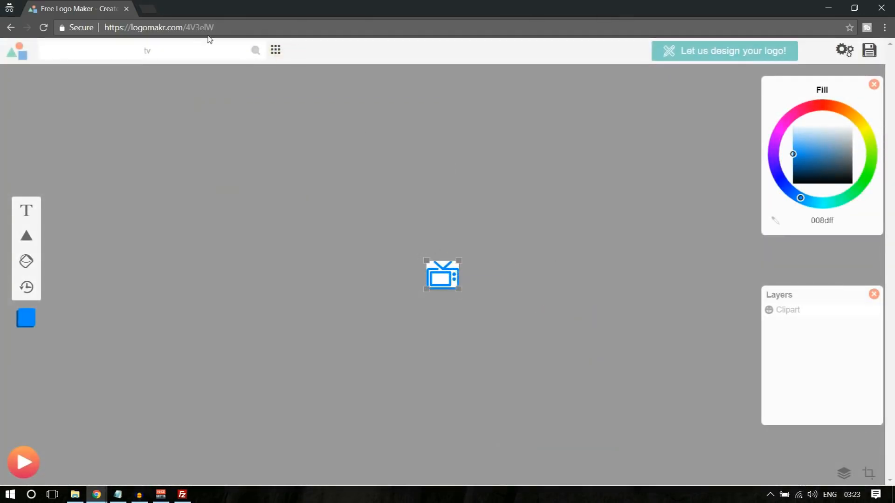
- On a fresh Logomakr canvas, add a pin from the 'marker' search coloured light blue 00b1ff
key("BackSpace")
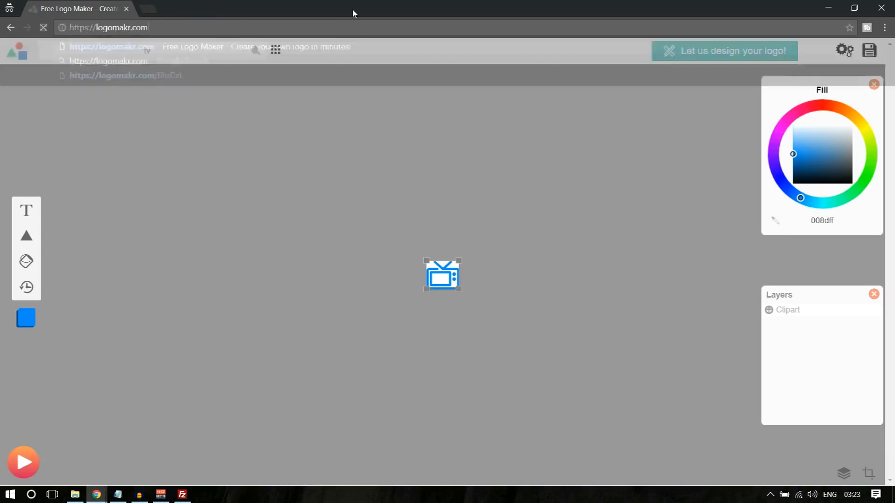
key("Return")
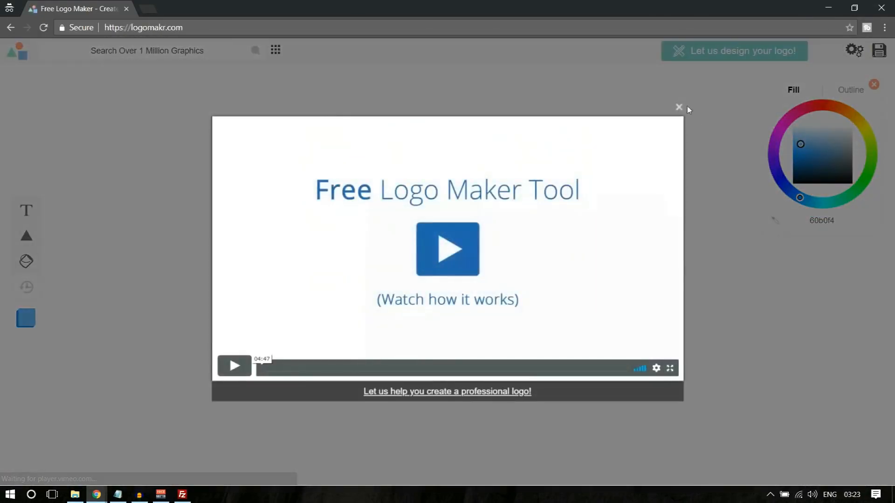
left_click(679, 106)
left_click(149, 49)
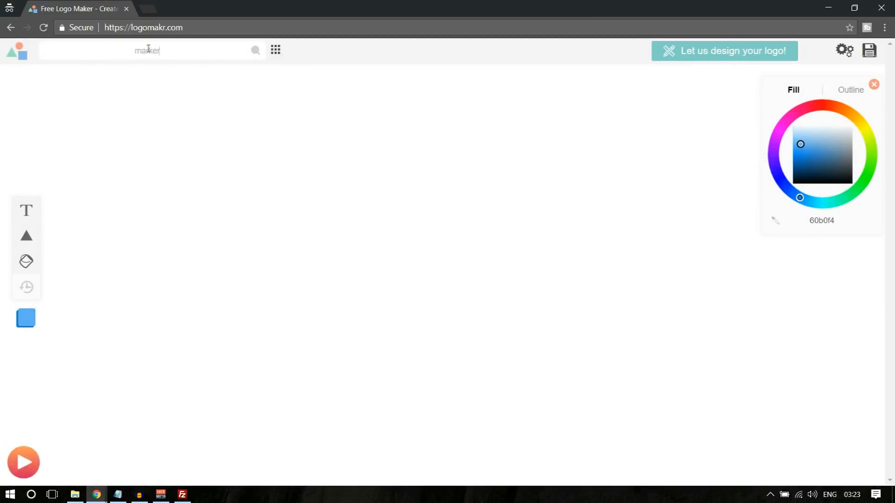
type("marker")
key("Return")
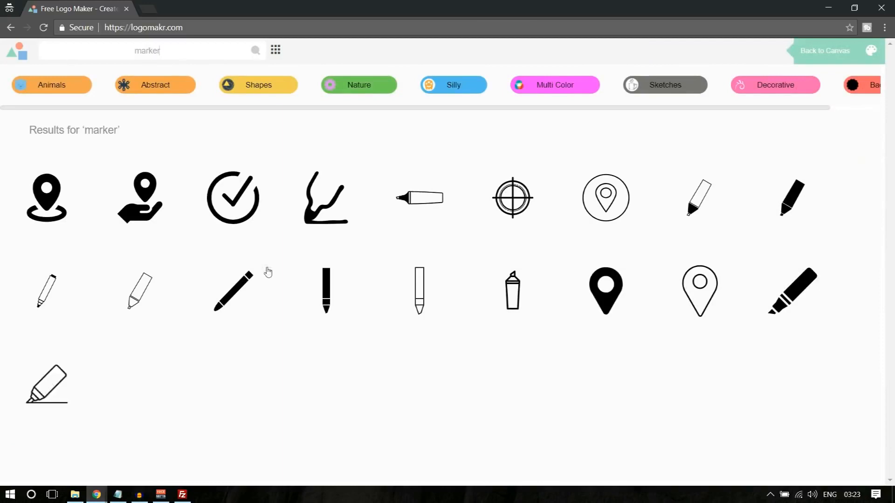
scroll(266, 270, "down", 8)
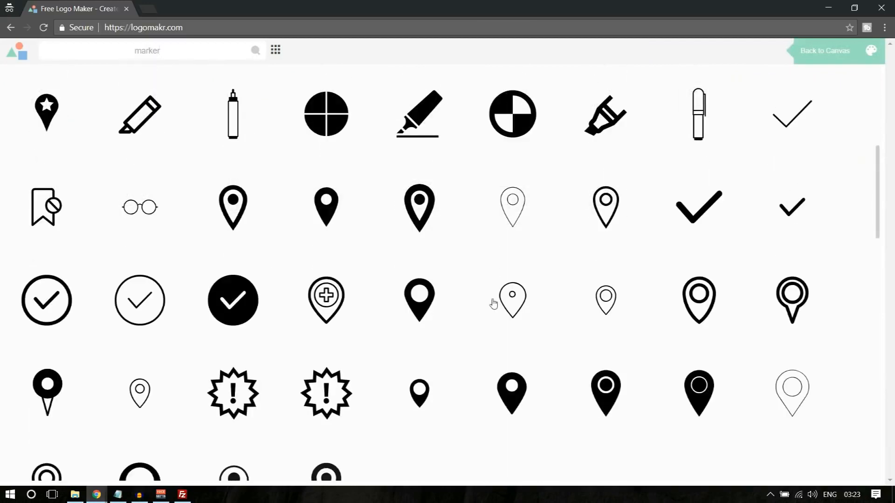
scroll(493, 304, "down", 5)
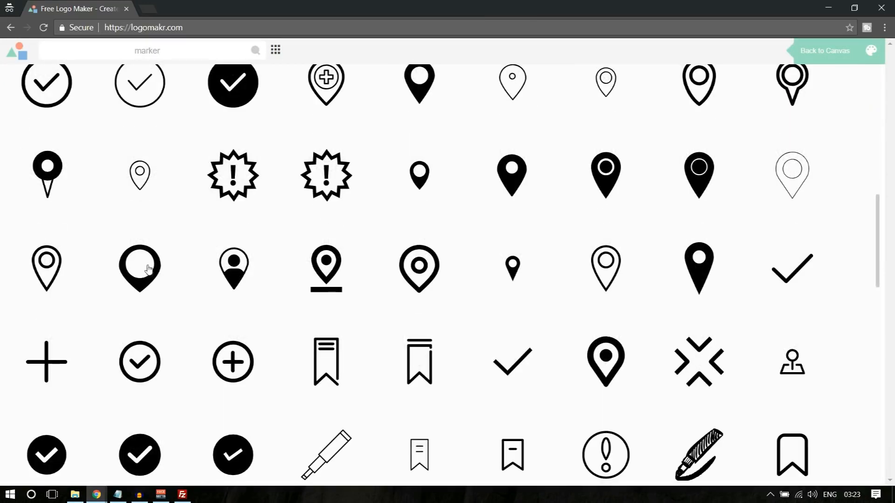
left_click(146, 269)
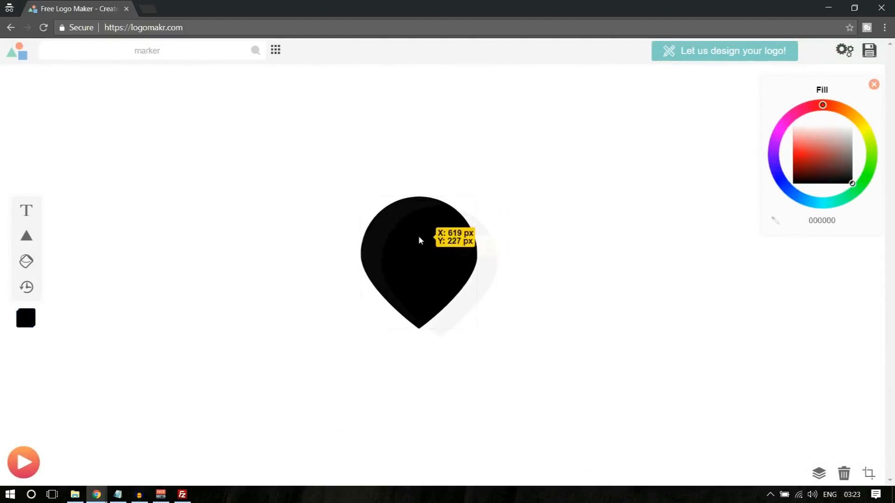
left_click(805, 198)
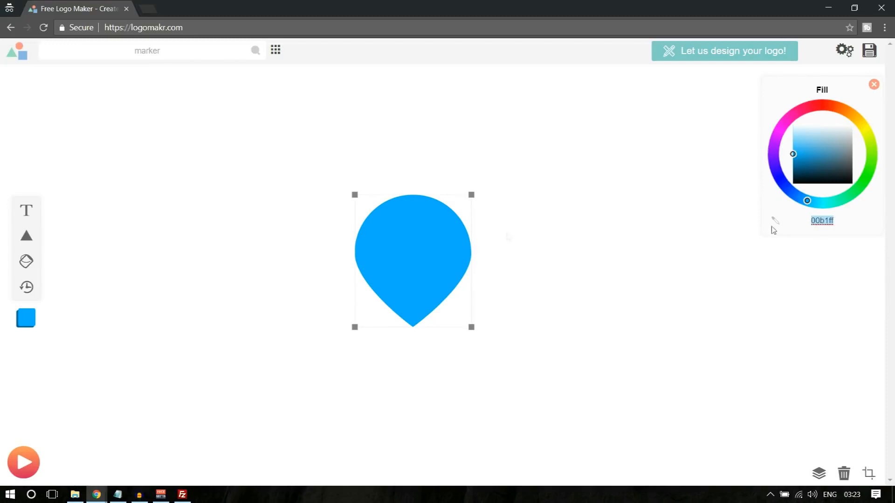
- Add a white circle about 160.7 px wide, centred in the blue marker's head
left_click(27, 234)
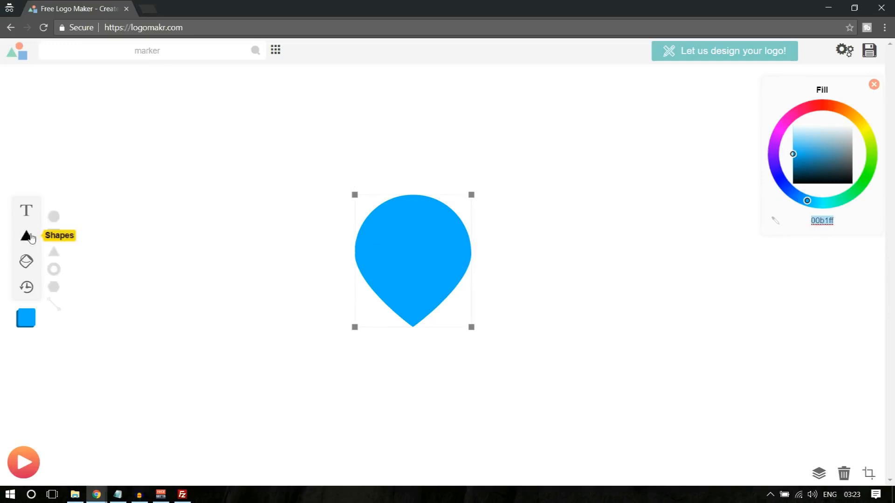
left_click(54, 218)
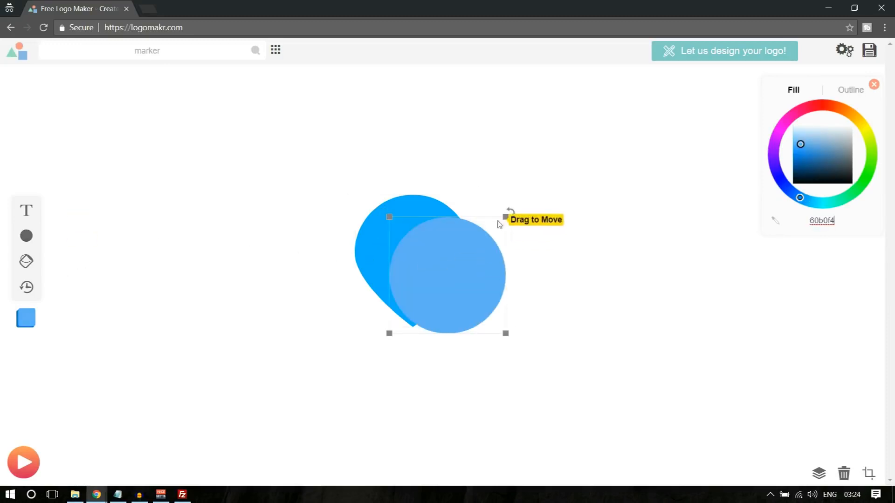
left_click_drag(800, 144, 818, 124)
left_click_drag(459, 251, 426, 236)
mouse_move(472, 201)
left_mouse_down()
mouse_move(443, 177)
mouse_move(423, 244)
left_mouse_up()
mouse_move(395, 286)
left_mouse_down()
mouse_move(409, 255)
mouse_move(399, 250)
left_mouse_up()
left_click_drag(434, 280, 459, 279)
left_click_drag(412, 261, 414, 256)
left_click(589, 256)
left_click(371, 233)
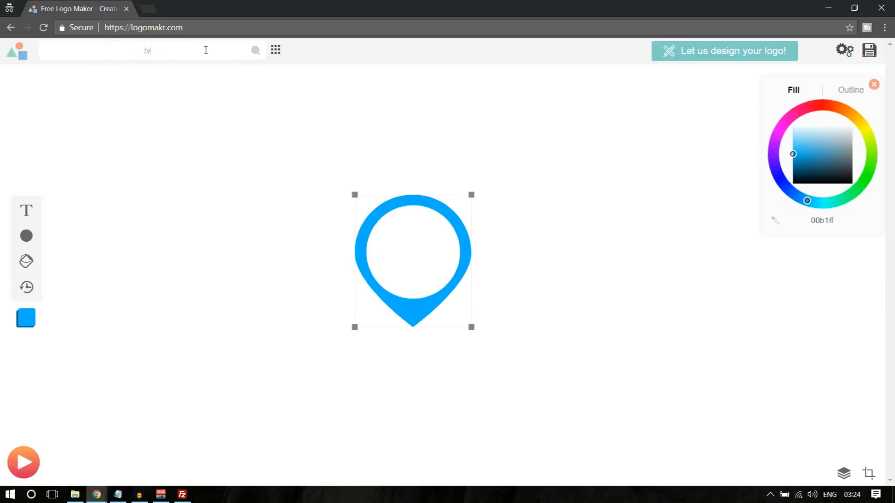
- Place a 00b1ff antenna TV icon in the pin's circle, then shrink the whole logo to about 58 × 66 px
key("Return")
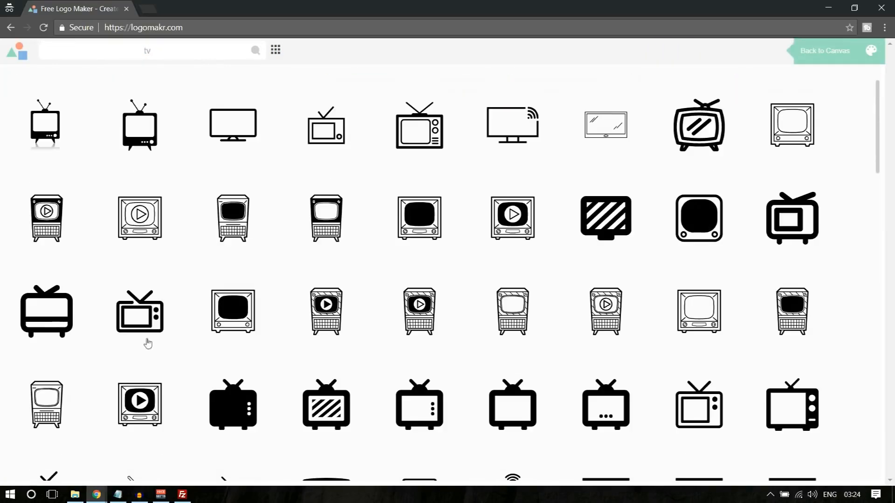
left_click(150, 317)
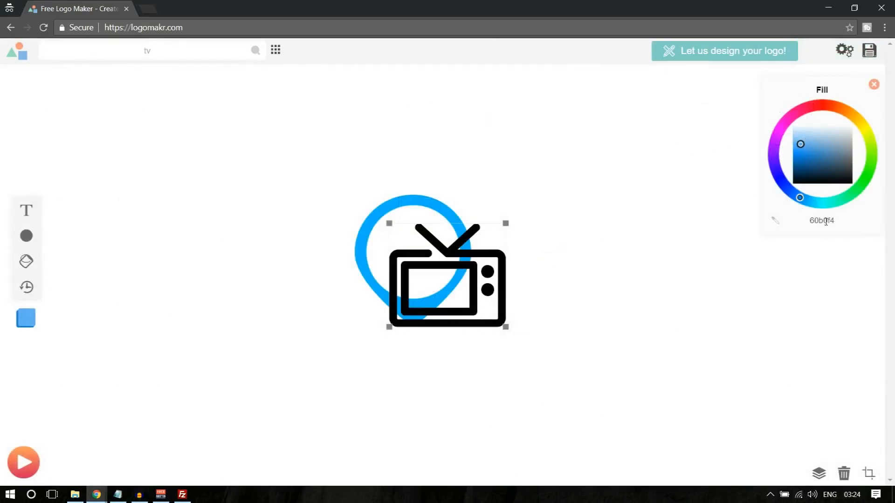
type("00b1ff")
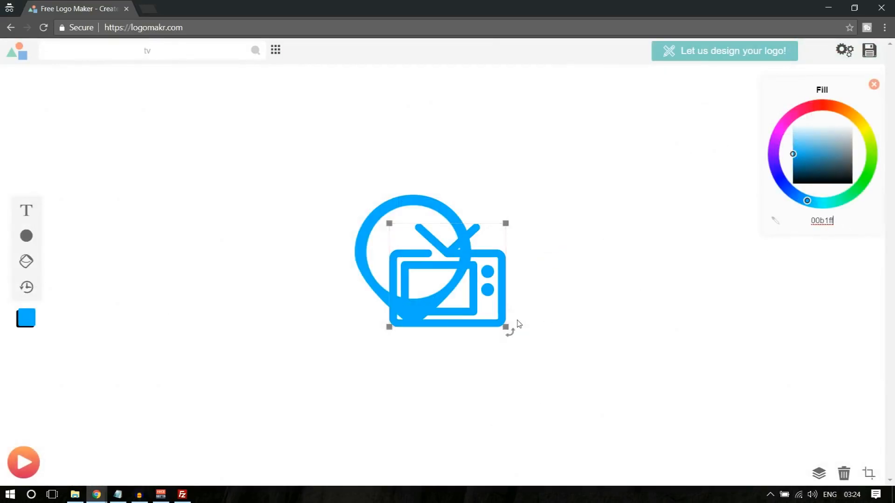
left_click_drag(505, 225, 445, 277)
left_click_drag(447, 321, 417, 256)
left_click(671, 272)
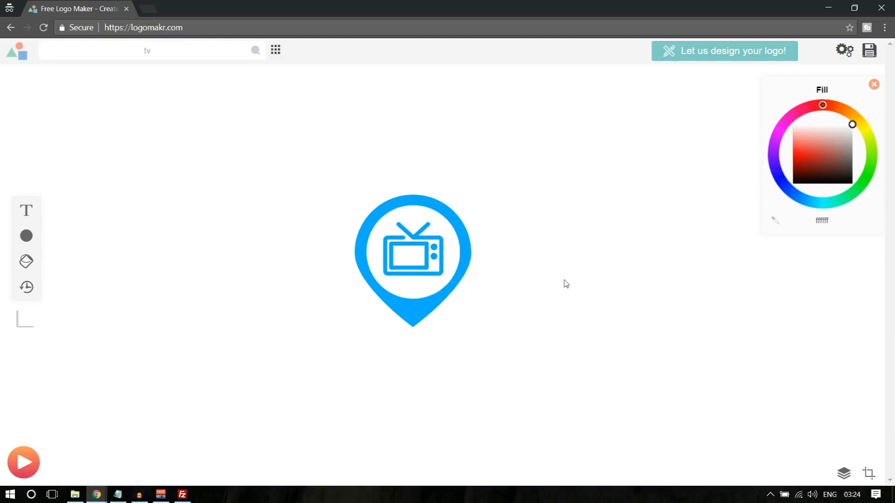
left_click_drag(286, 159, 541, 377)
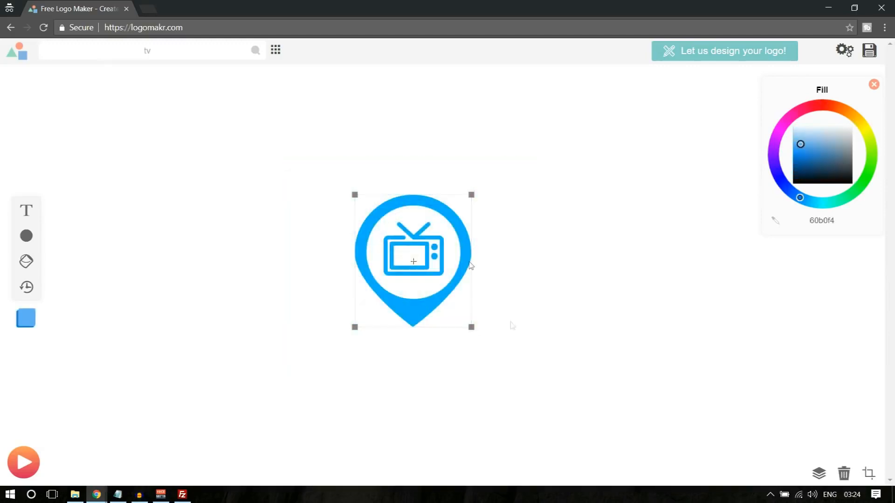
left_click_drag(471, 195, 432, 247)
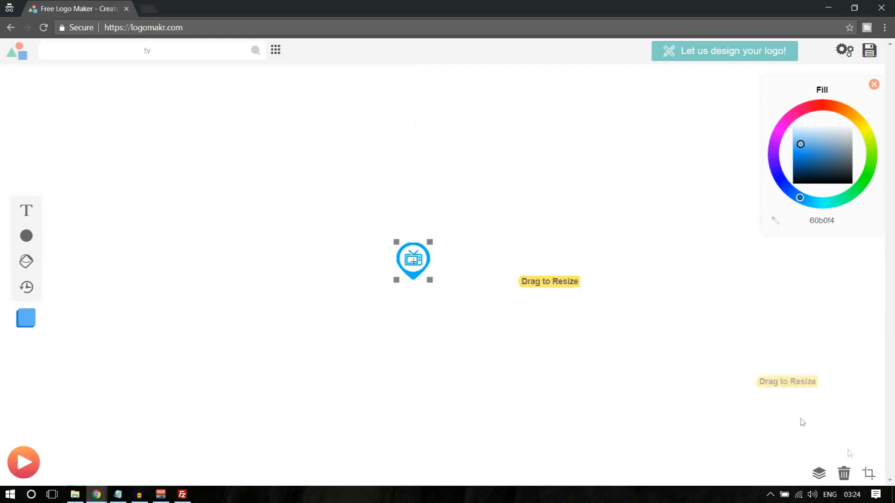
- Crop the canvas tightly around the pin logo and open Download Options
left_click(866, 475)
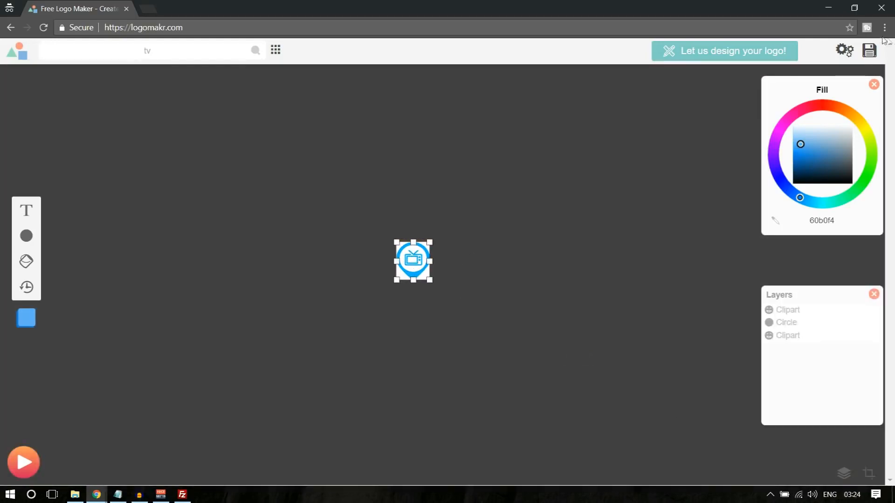
left_click(870, 50)
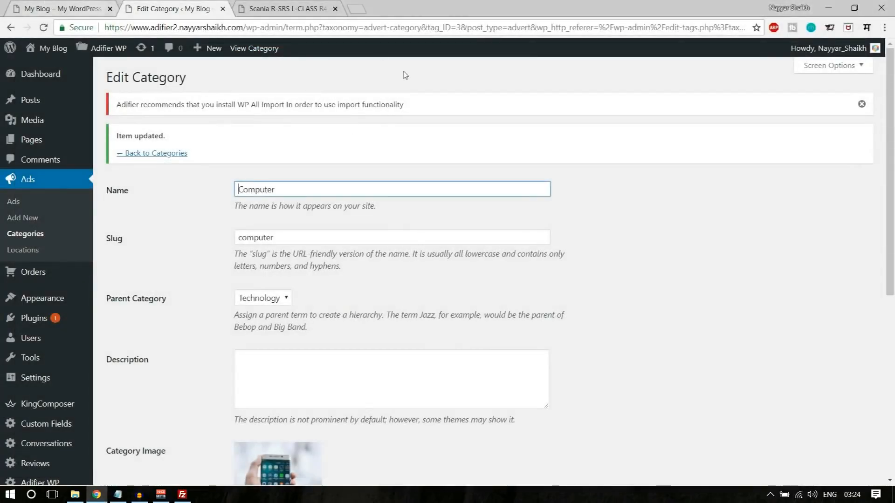
- Update the Computer category with its pin marker and TV icon, then check the live front page
scroll(641, 314, "down", 7)
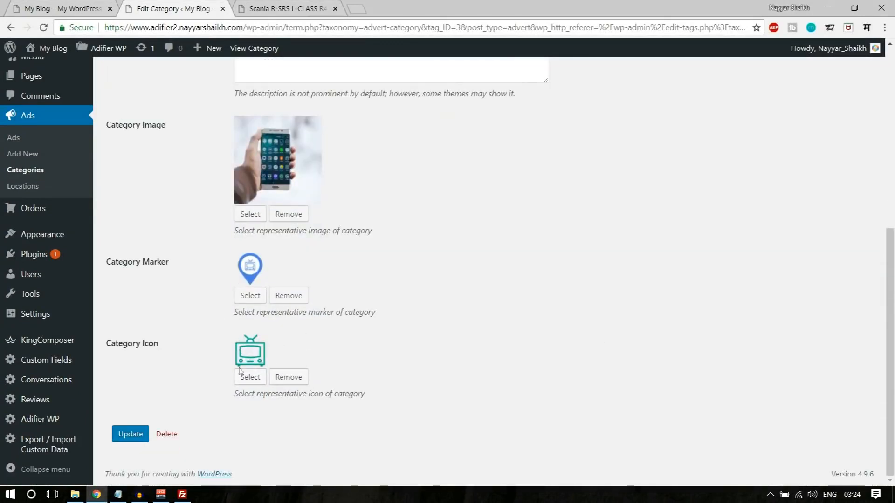
left_click(128, 436)
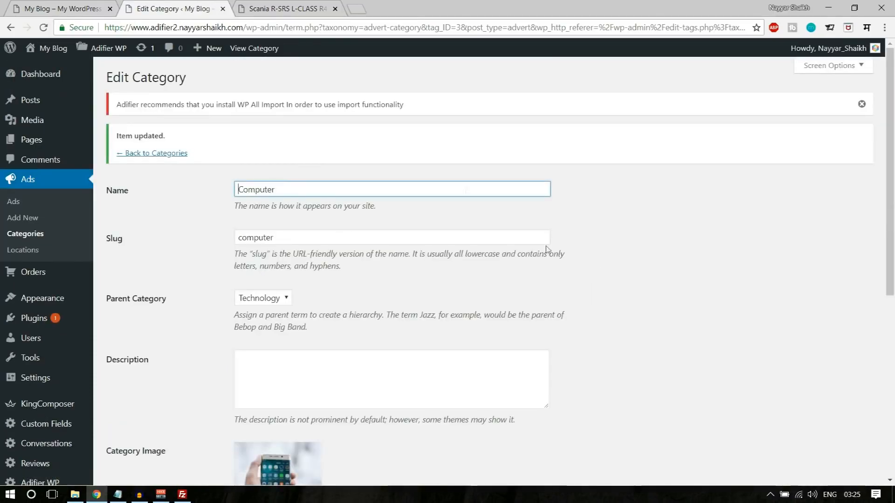
left_click(27, 5)
scroll(595, 303, "down", 9)
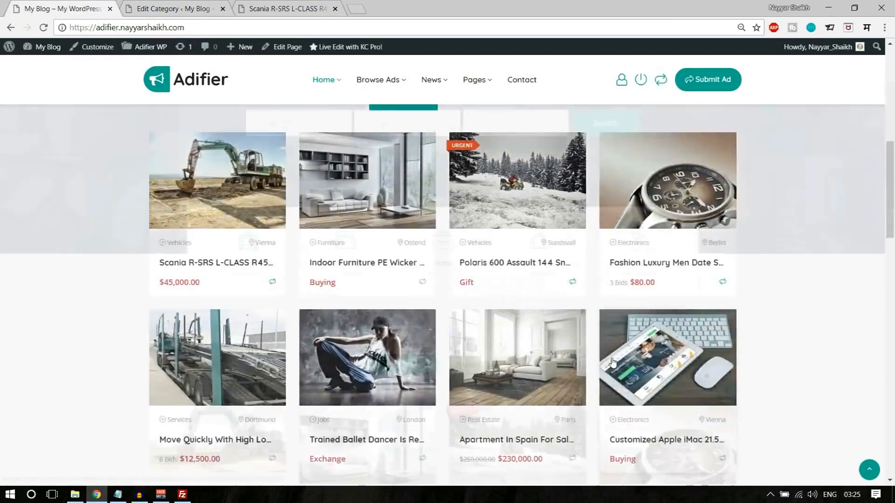
scroll(367, 129, "up", 9)
- Start a new page from Pages > Add New
left_click(172, 7)
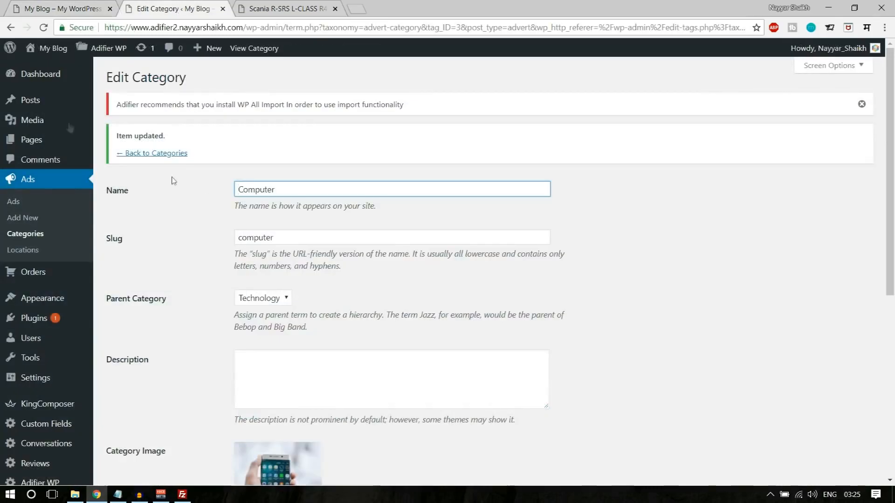
mouse_move(41, 143)
left_click(132, 160)
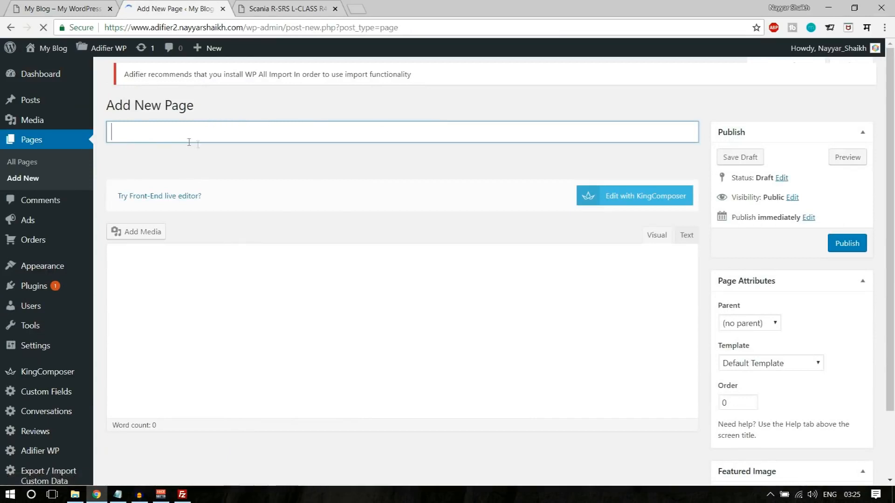
- Publish the new page titled 'Home' and view it in a new tab
type("Home")
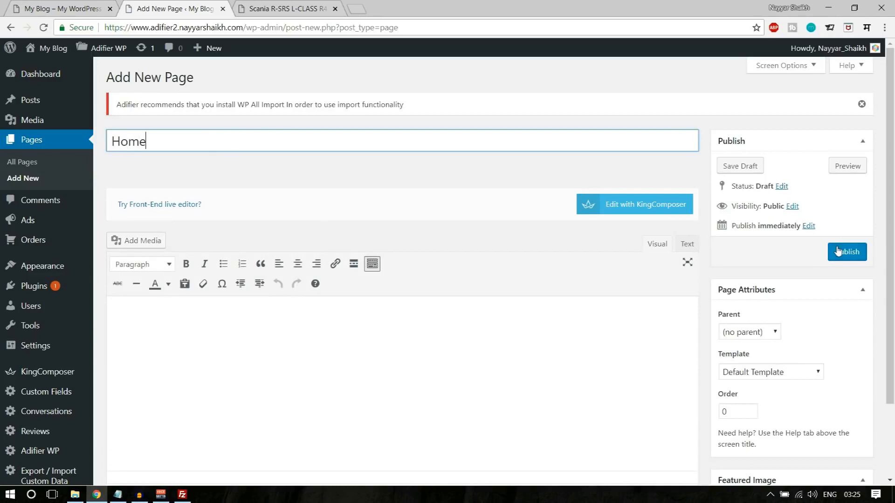
left_click(837, 251)
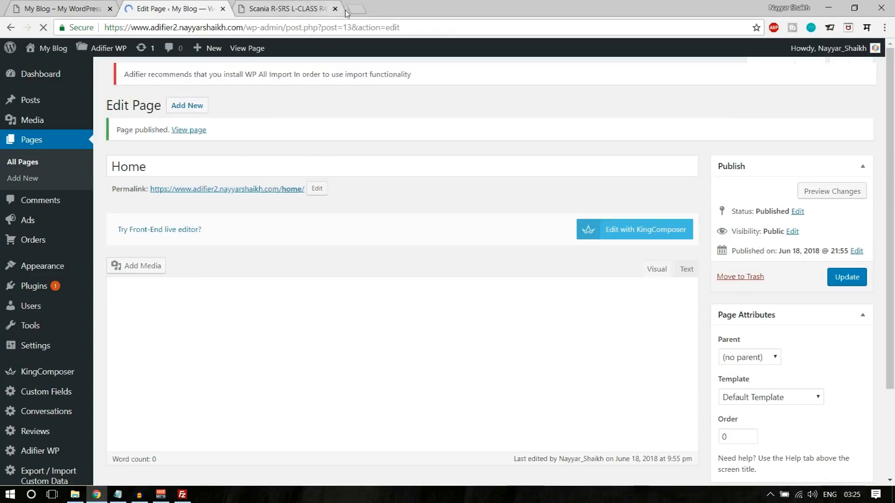
left_click(321, 9)
left_click(335, 9)
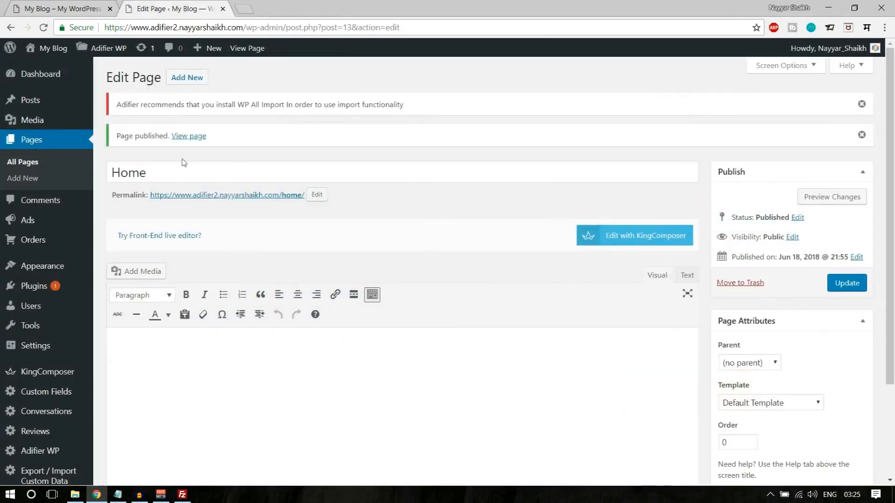
right_click(186, 136)
left_click(191, 145)
left_click(278, 5)
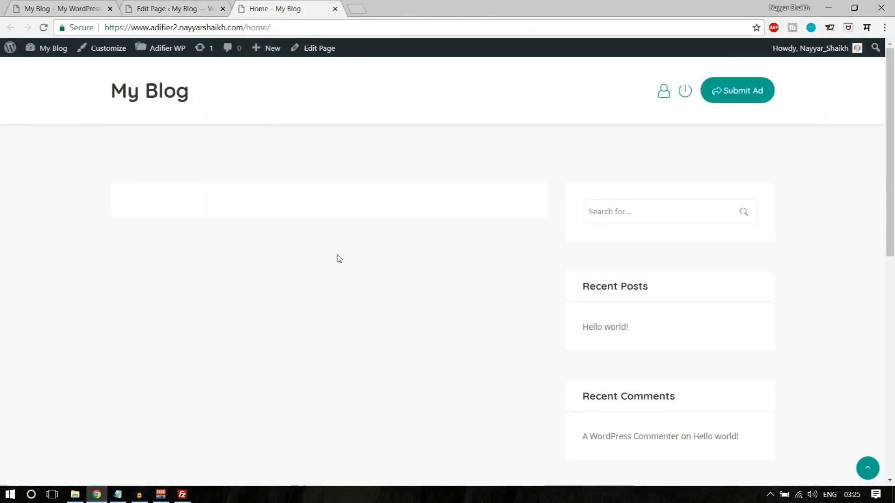
scroll(384, 273, "down", 10)
scroll(399, 303, "up", 10)
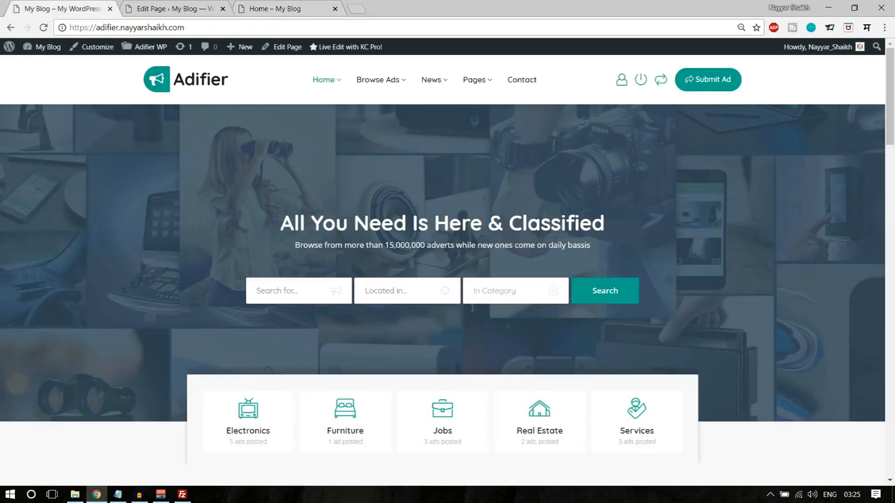
scroll(816, 354, "down", 5)
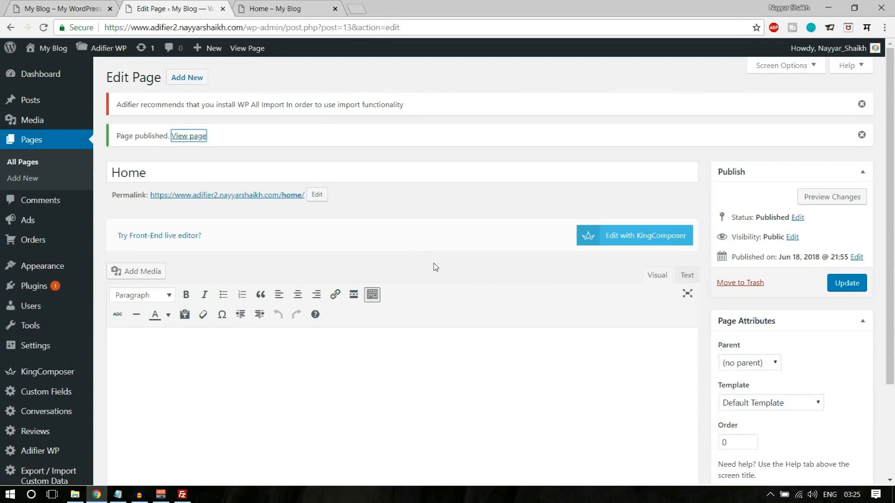
scroll(860, 349, "down", 3)
- Assign the Home Page template to the page and update it
left_click(809, 286)
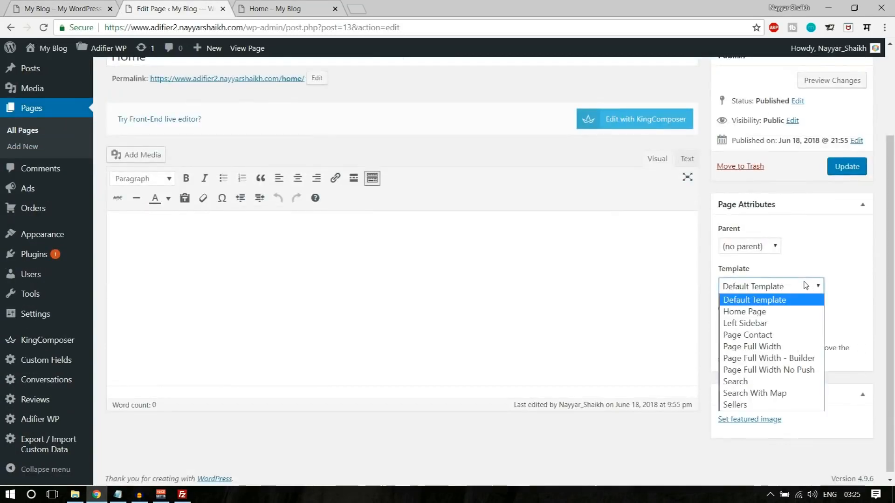
left_click(787, 311)
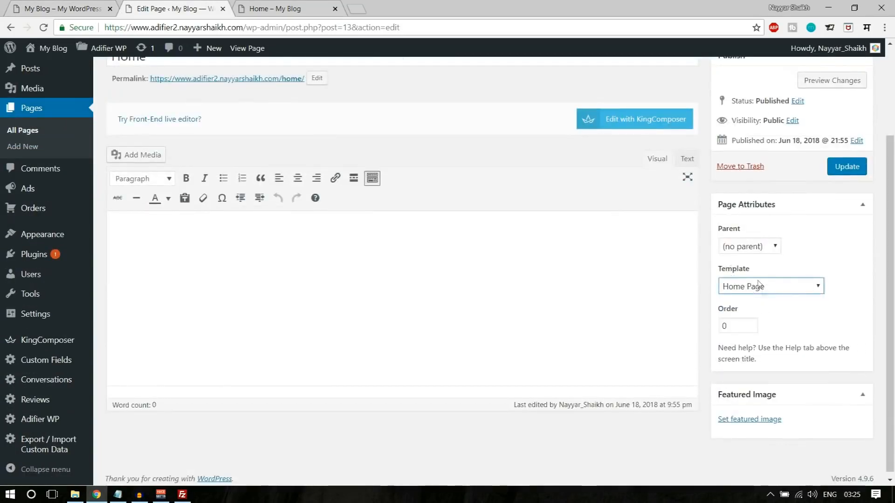
scroll(880, 290, "up", 3)
left_click(846, 283)
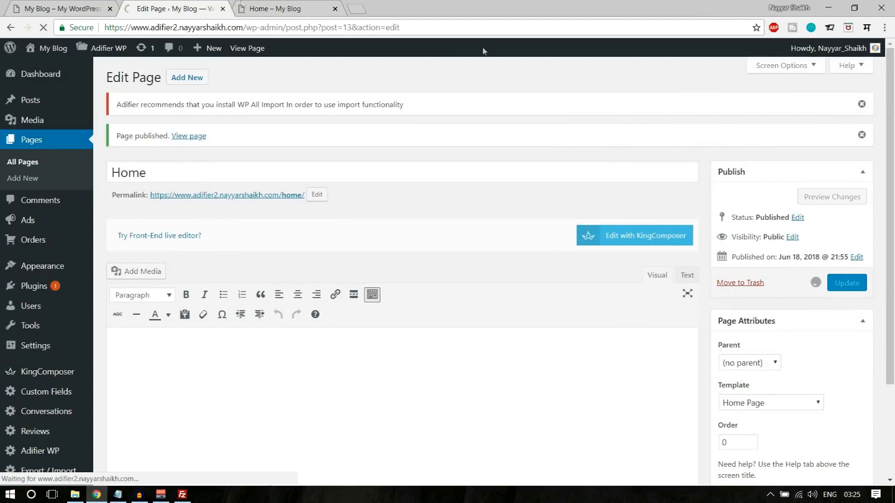
- Compare the blank live Home page with the reference Adifier demo home page
left_click(264, 6)
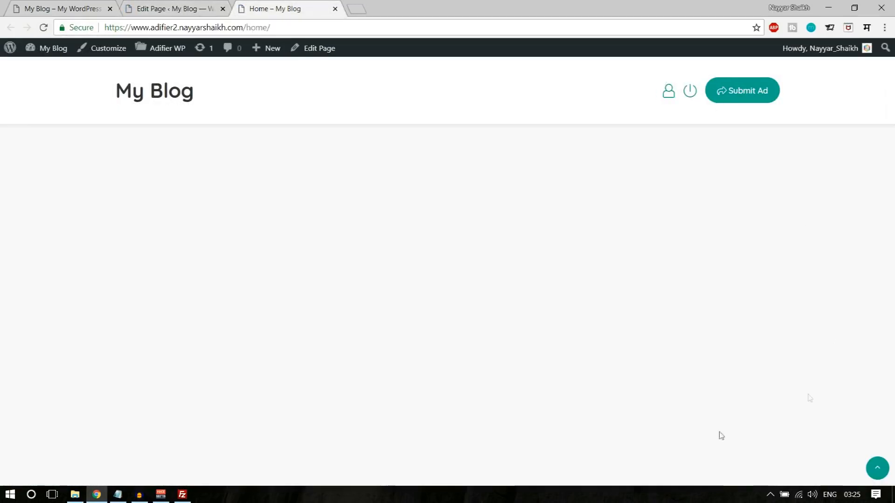
left_click(186, 6)
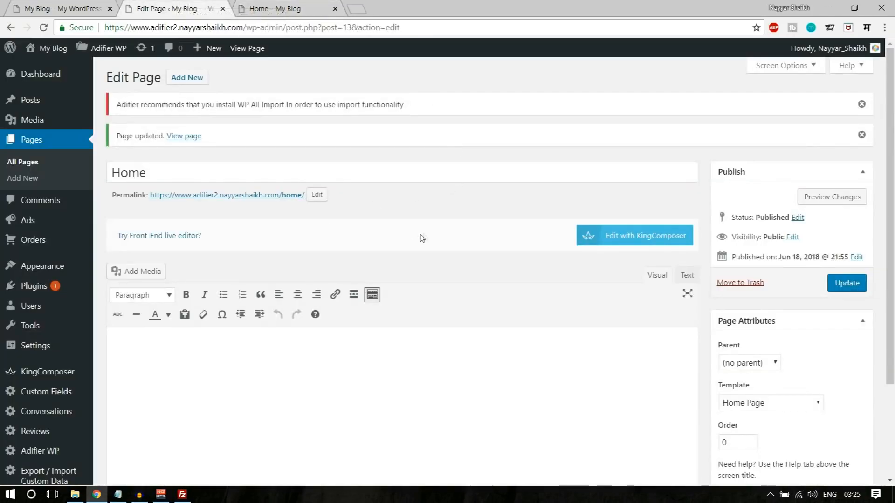
left_click(68, 6)
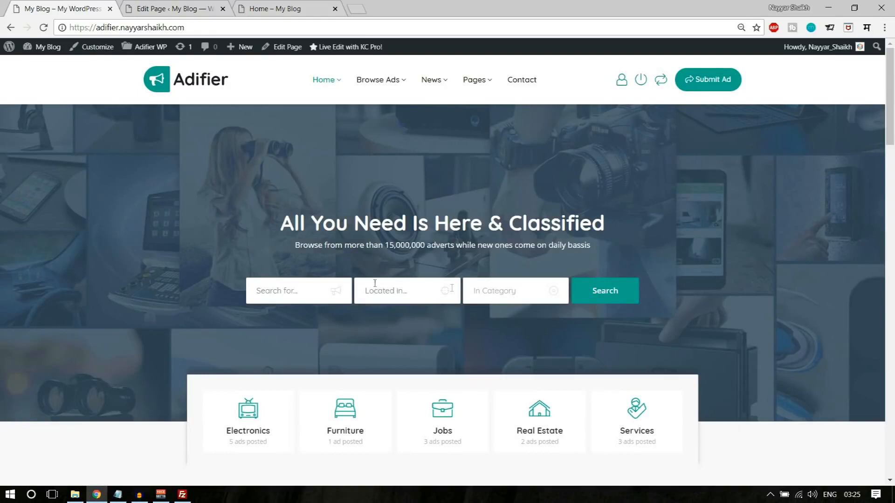
left_click(182, 10)
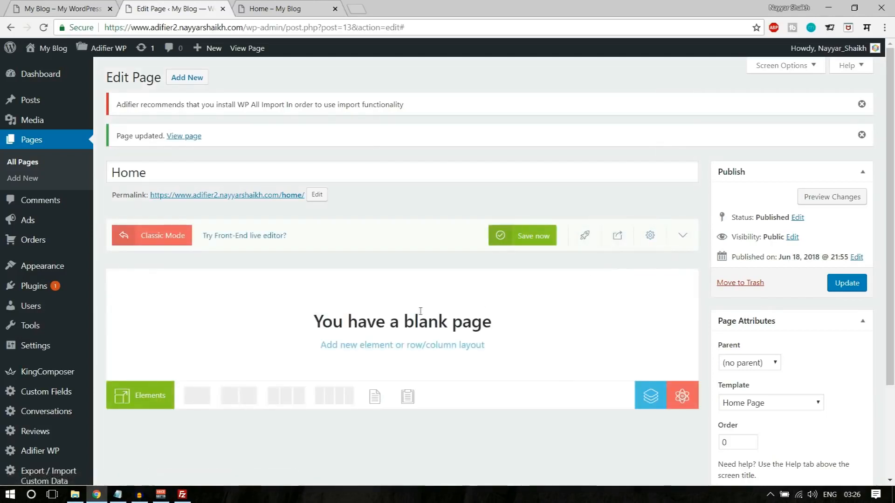
- Add a one-column row to the Home page, checking the demo layout for reference
left_click(91, 5)
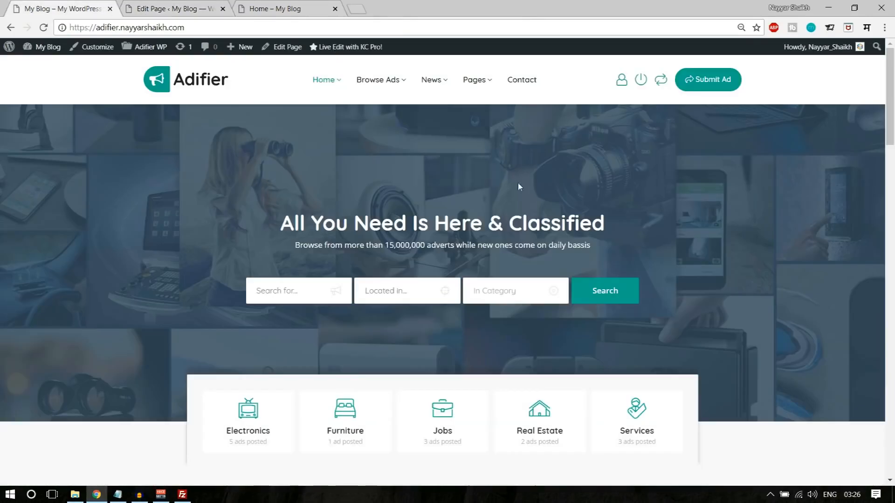
left_click(161, 5)
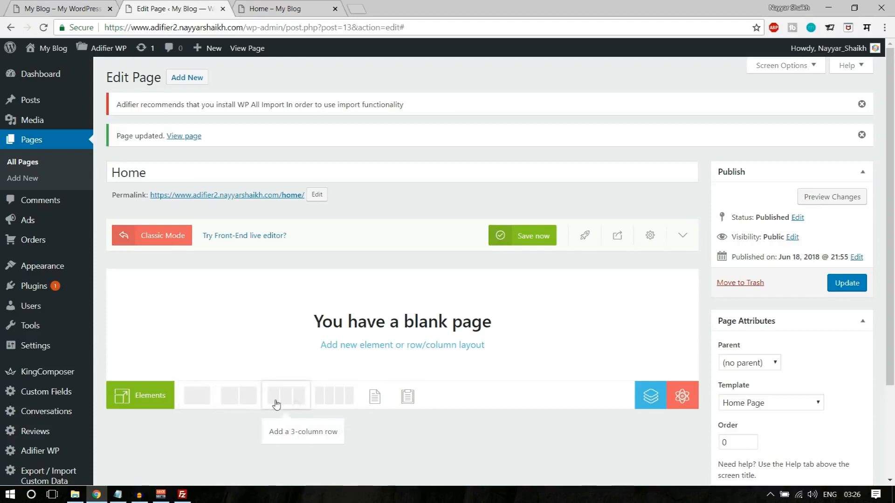
left_click(201, 403)
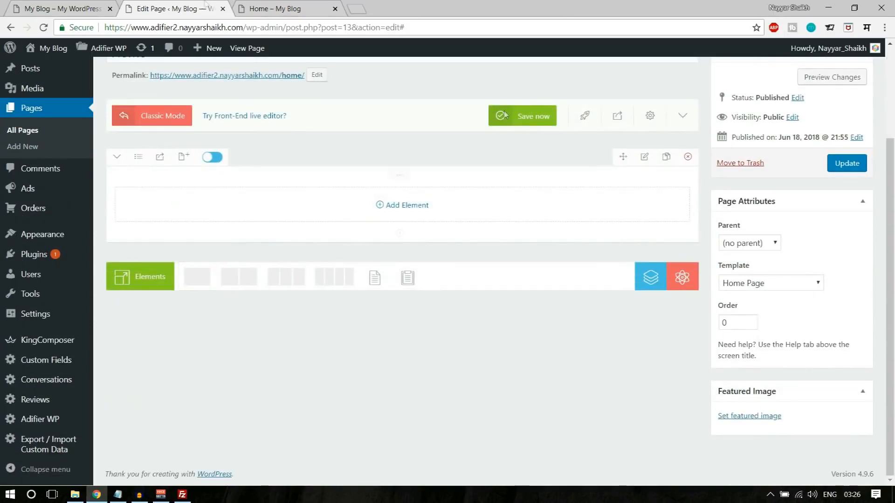
left_click(77, 14)
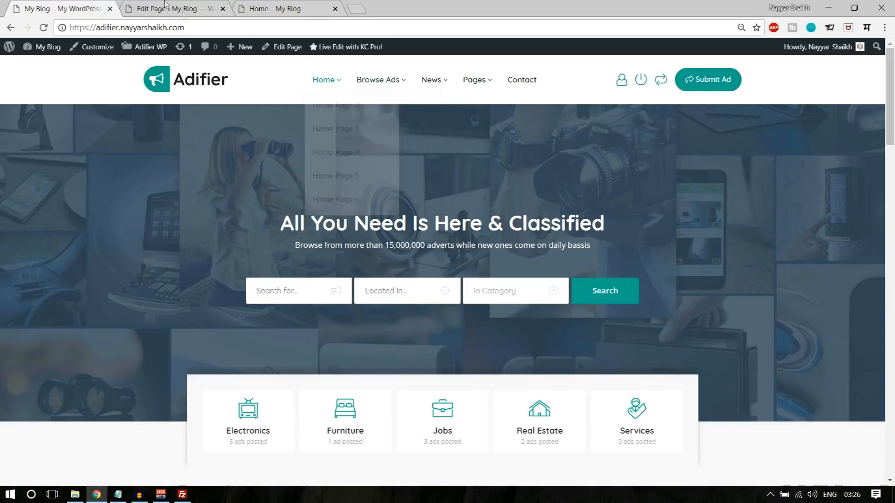
left_click(150, 6)
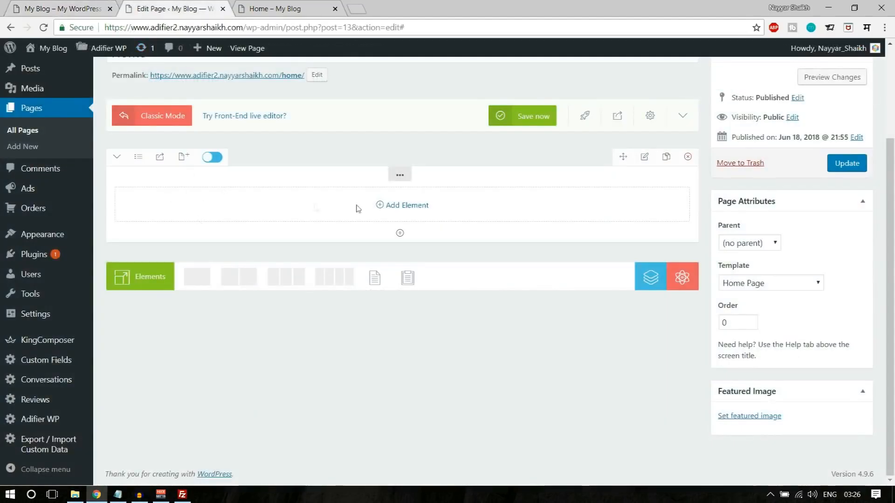
- Split the row into three equal 33% columns
left_click(139, 157)
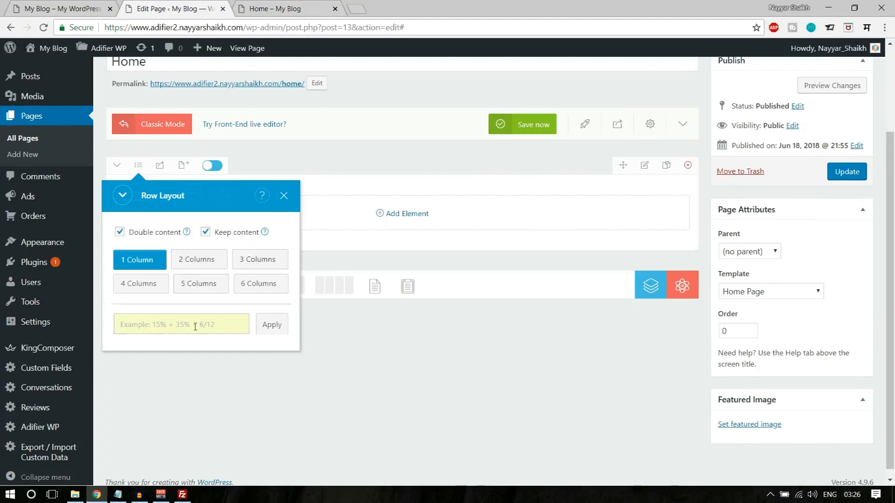
left_click(257, 264)
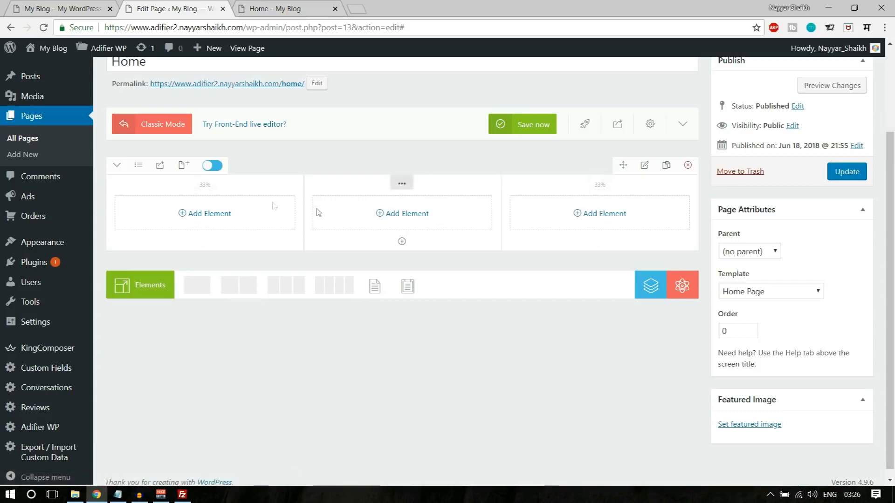
left_click(14, 5)
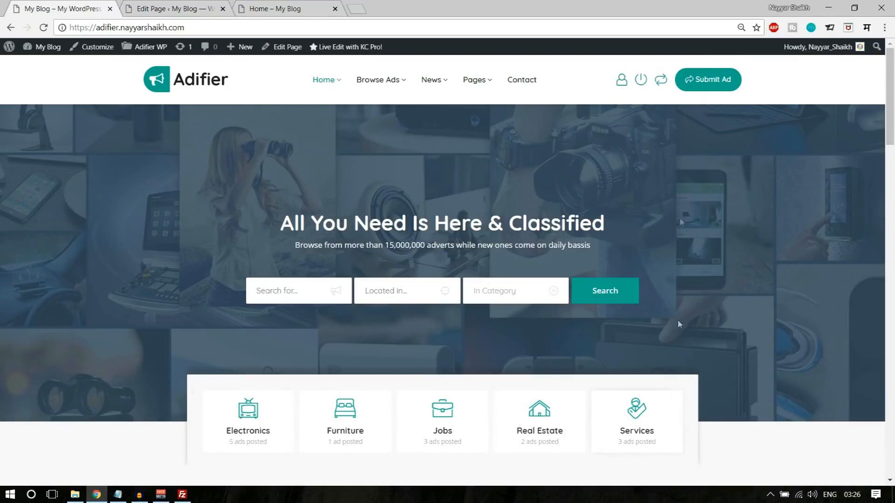
- Give the row custom column widths of 17% + 66% + 17%, fixing the middle value after the total warning
left_click(200, 8)
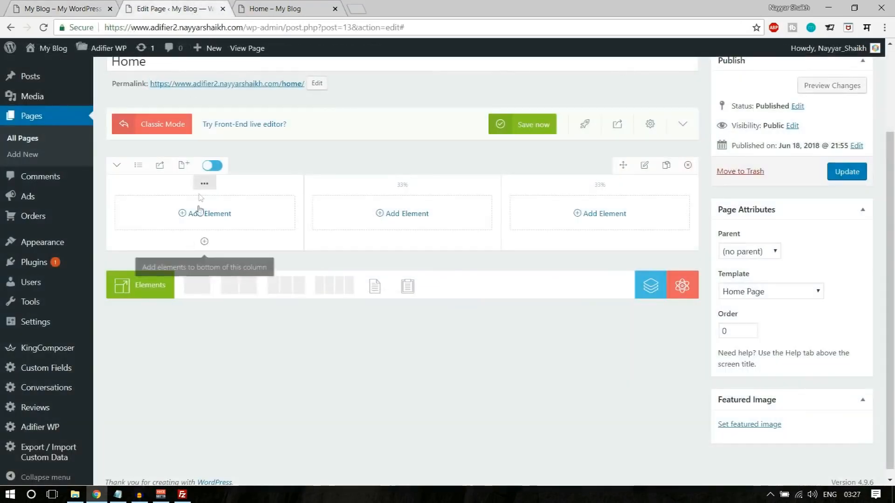
left_click(139, 167)
left_click(170, 327)
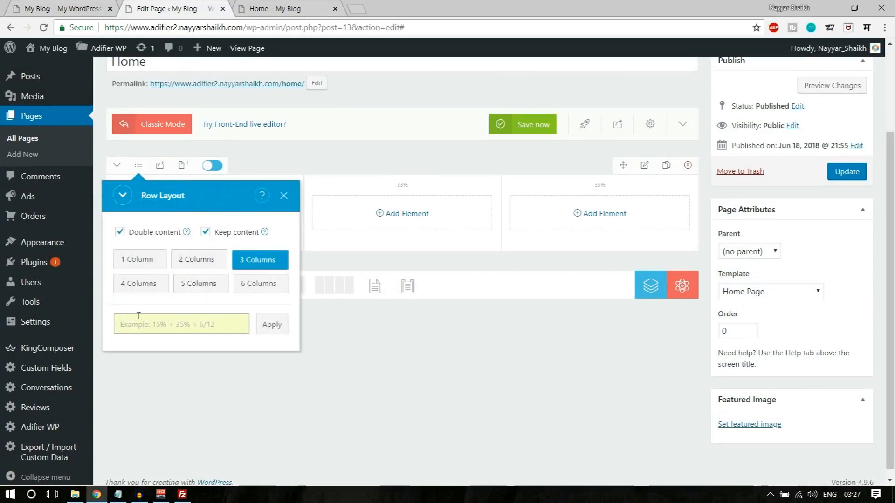
type("17")
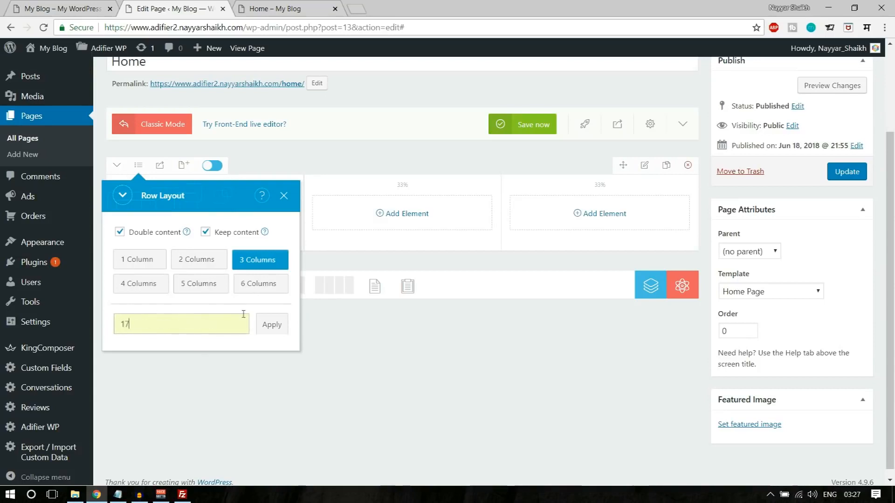
type("% + 67% + 17%")
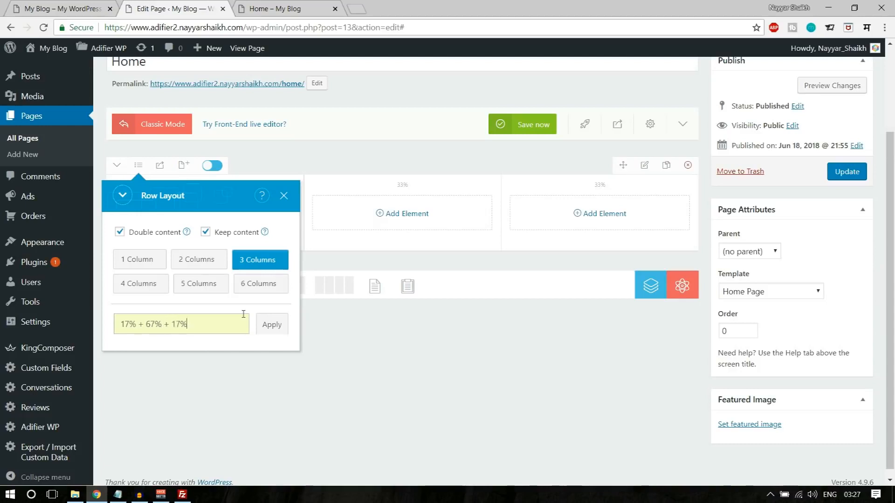
left_click(268, 325)
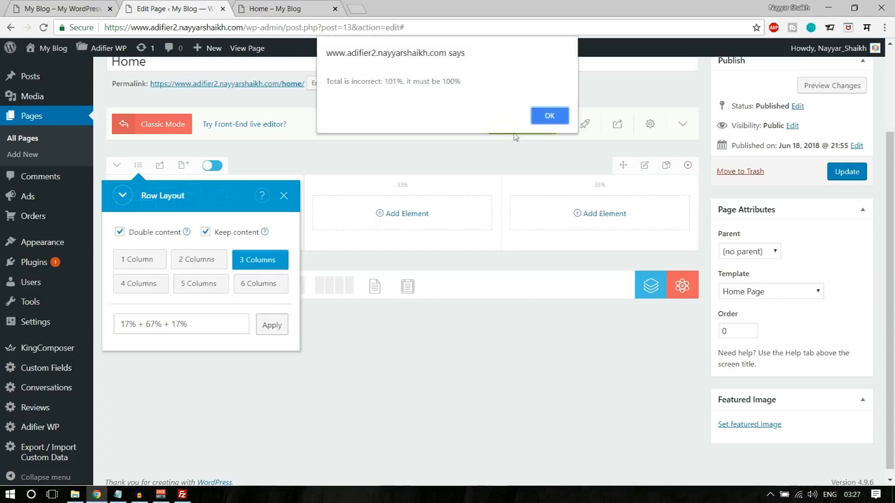
left_click(549, 116)
left_click_drag(151, 321, 154, 321)
type("6")
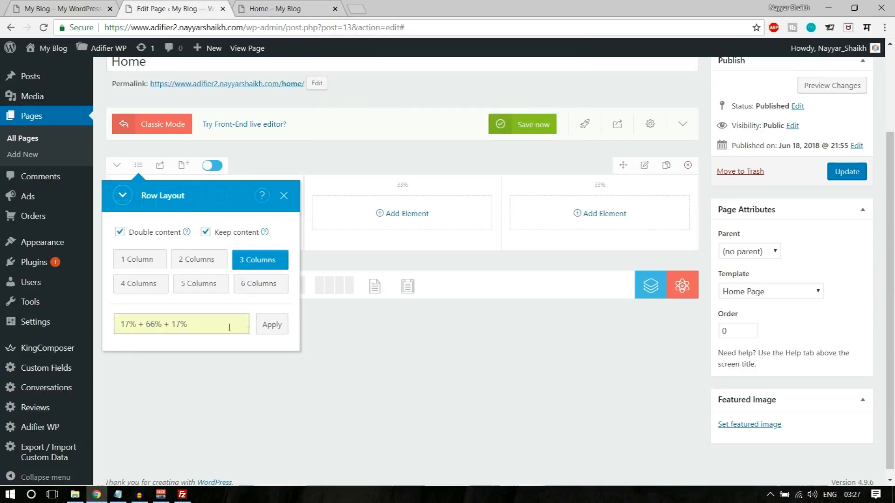
left_click(269, 326)
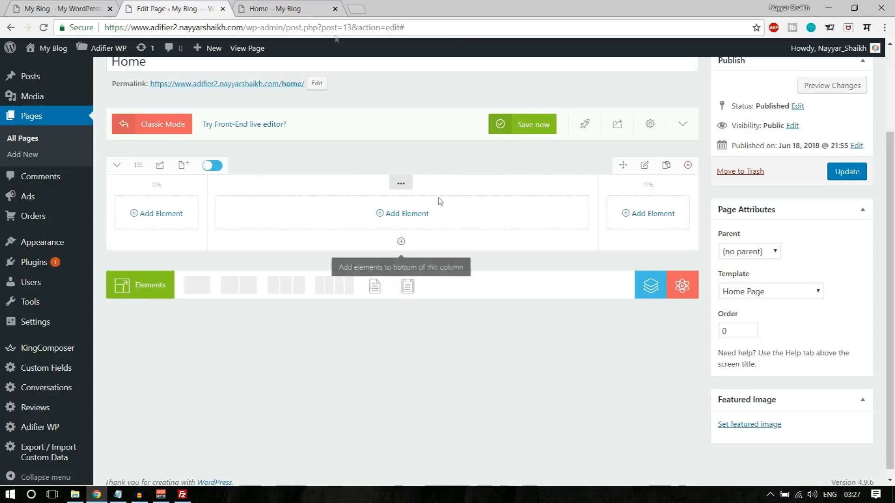
left_click(84, 8)
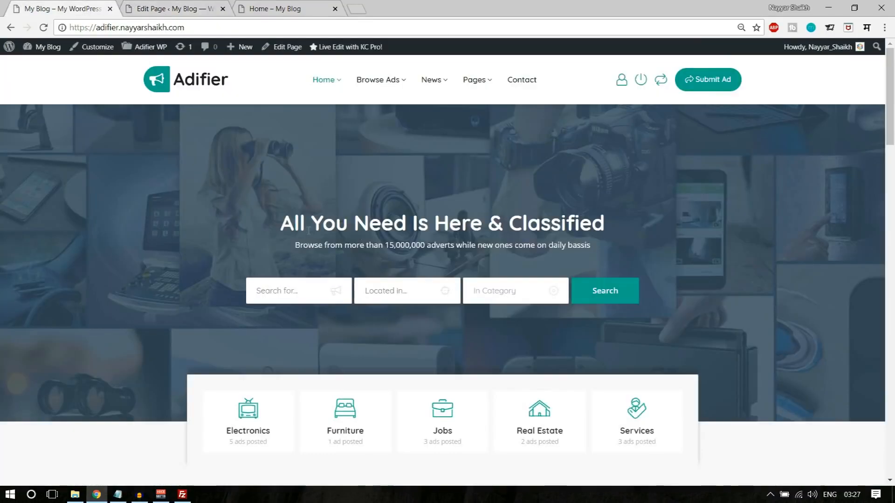
- Copy the demo hero heading 'All You Need Is Here & Classified' and its subtitle
left_click_drag(281, 218, 604, 246)
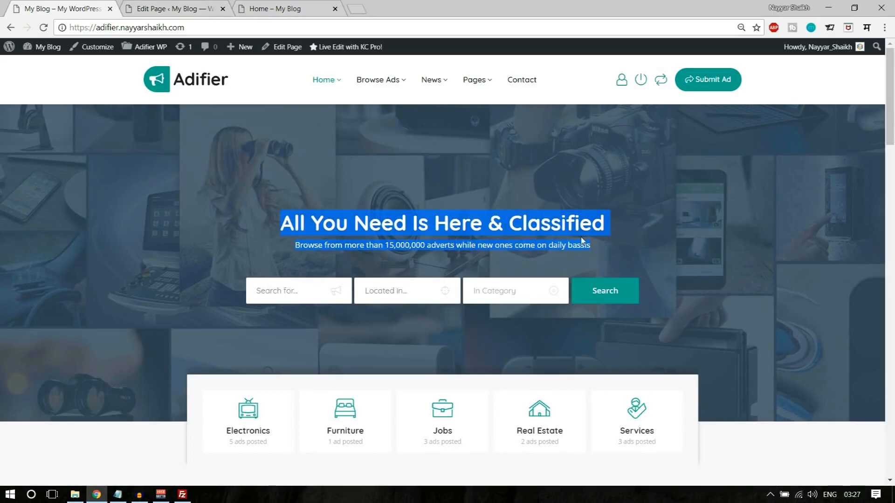
left_click(355, 255)
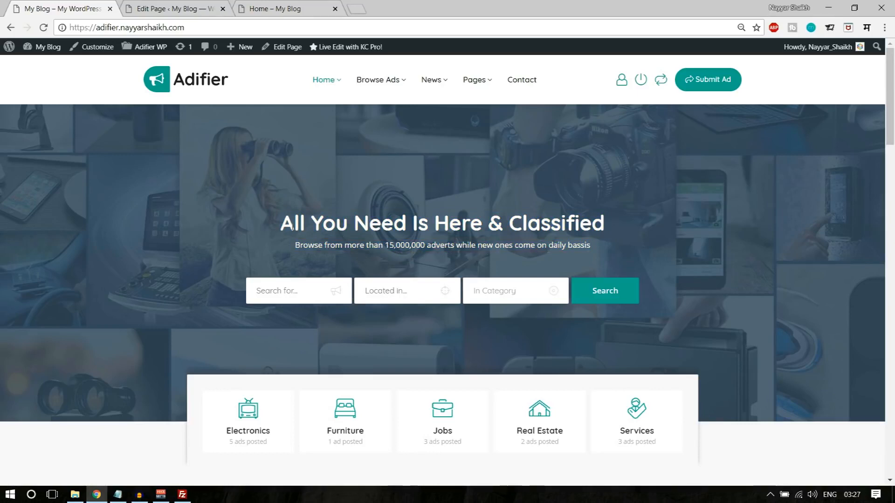
key("ctrl+shift+Tab")
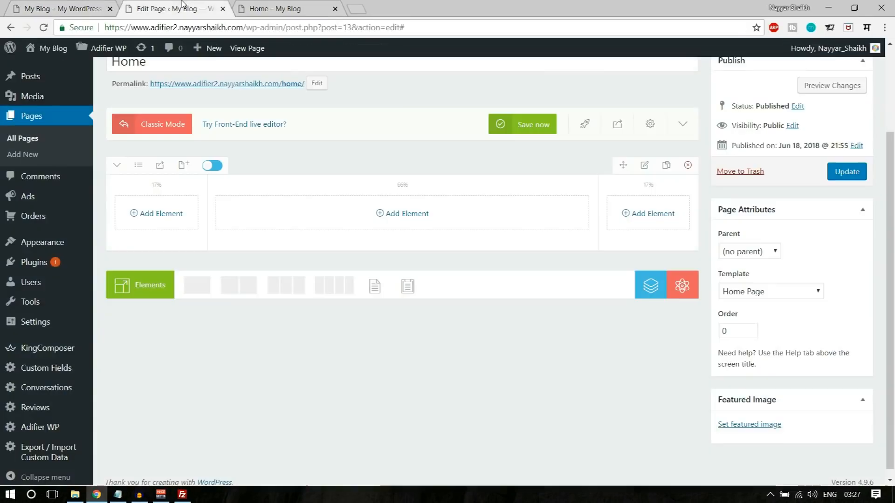
- Add a Text Block with the pasted hero text to the middle column, save it and update the page
left_click(410, 217)
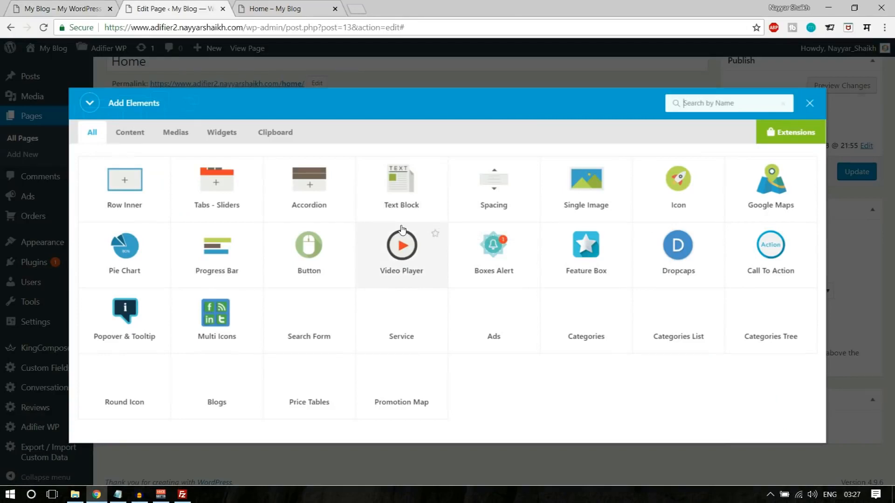
type("text")
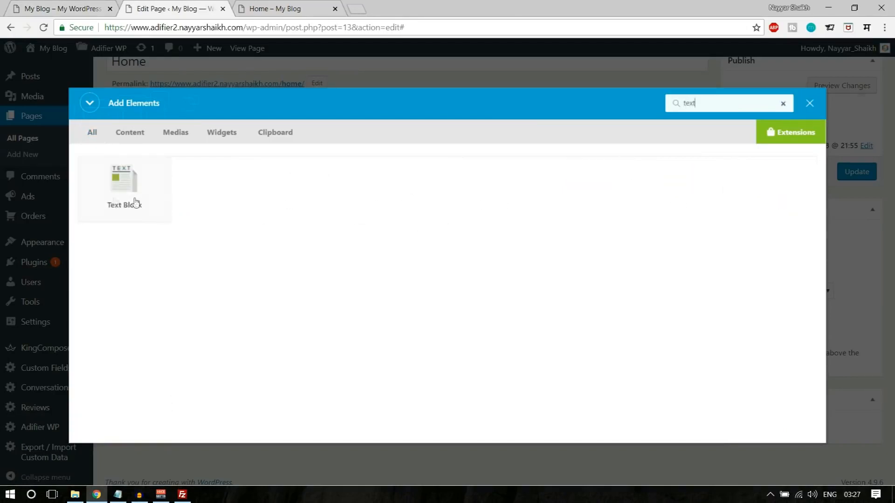
left_click(135, 202)
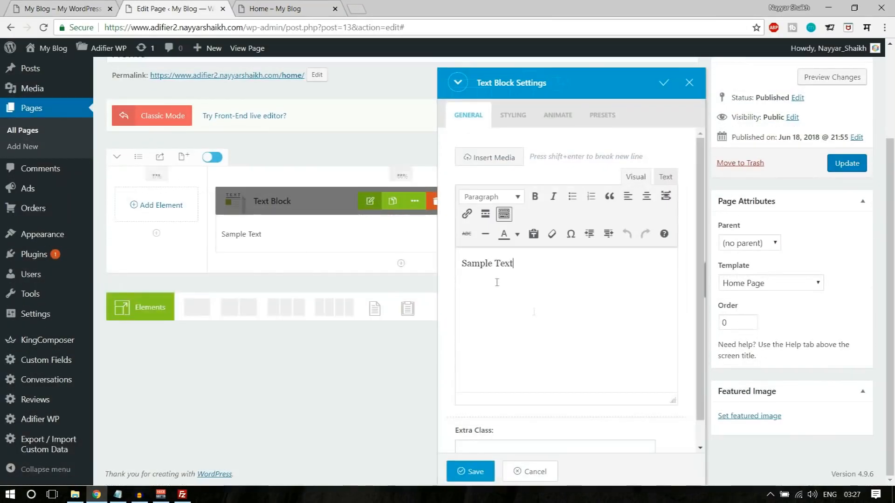
key("ctrl+a")
key("ctrl+v")
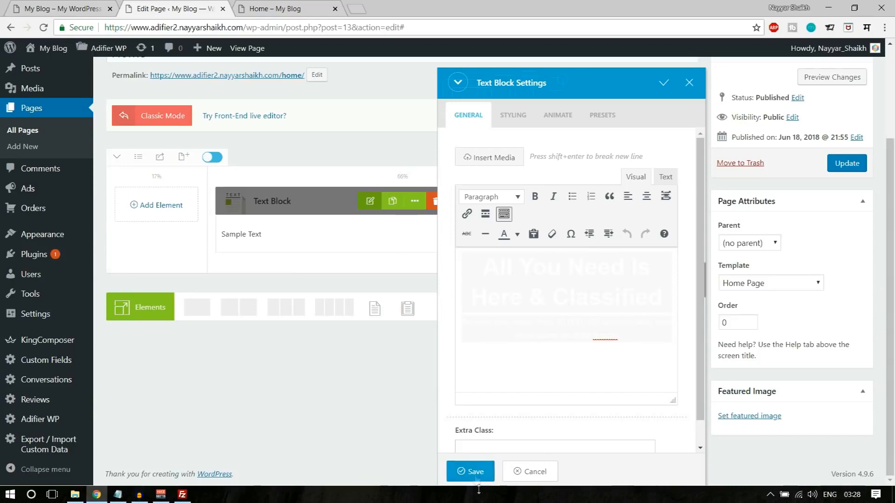
left_click(475, 472)
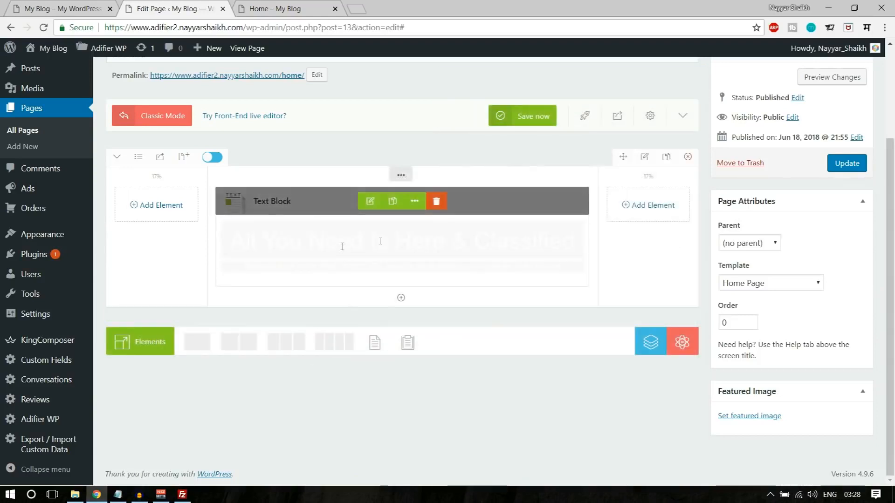
left_click(845, 164)
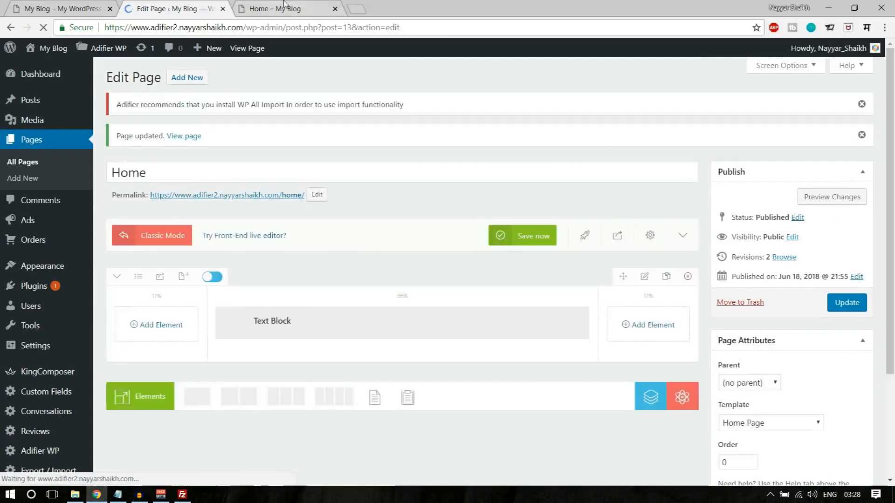
left_click(280, 8)
left_click(43, 28)
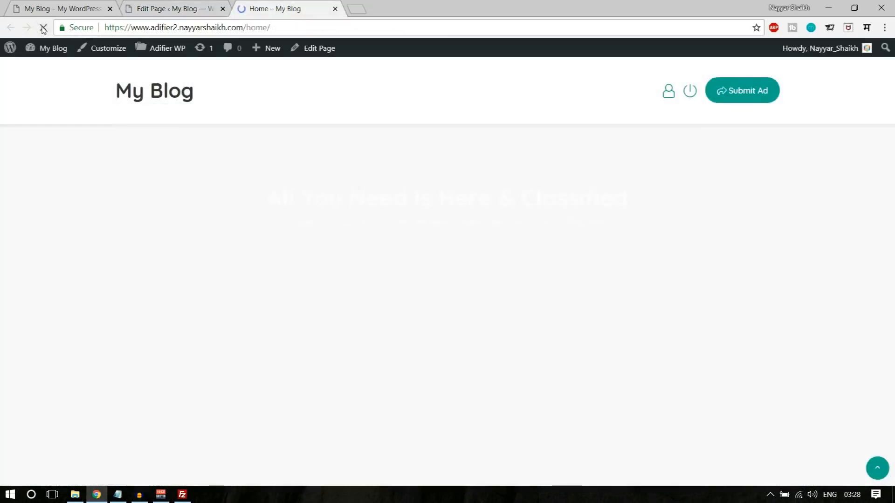
left_click_drag(275, 196, 571, 261)
left_click(609, 252)
left_click_drag(271, 196, 645, 251)
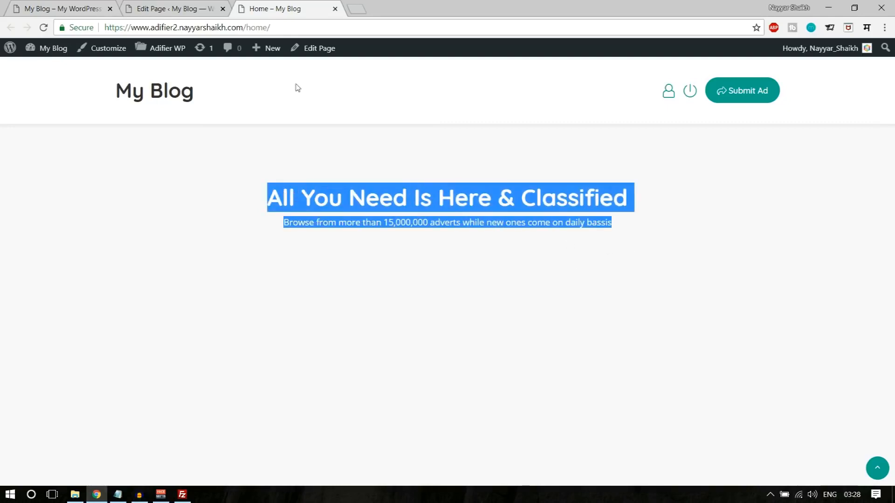
left_click(154, 9)
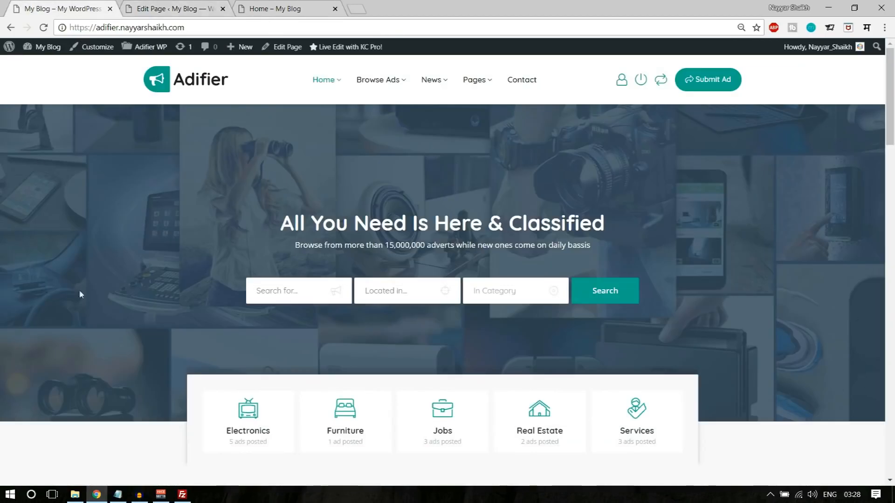
left_click(169, 14)
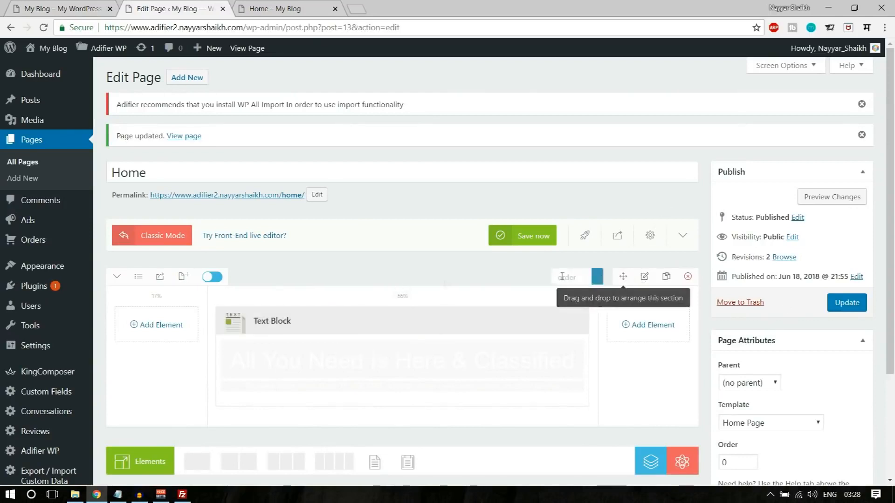
- Under Row Settings > Styling > Background, set Advanced to YES and open the background image picker
left_click(645, 277)
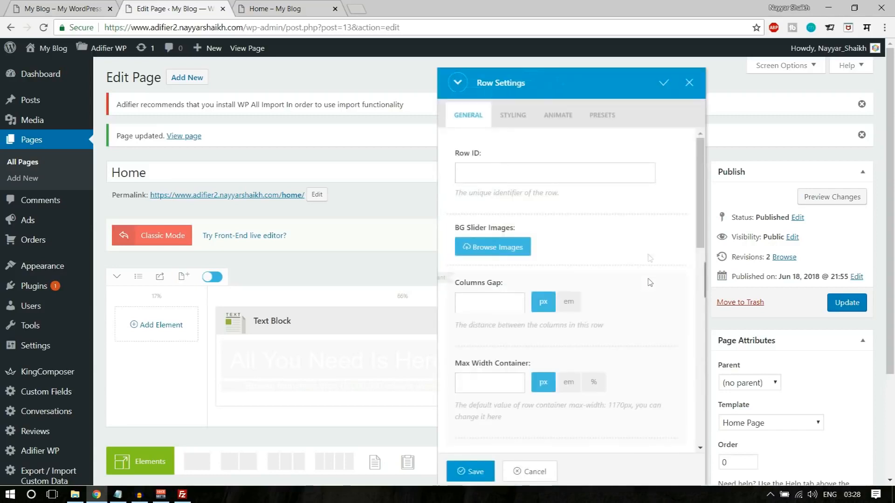
left_click(513, 114)
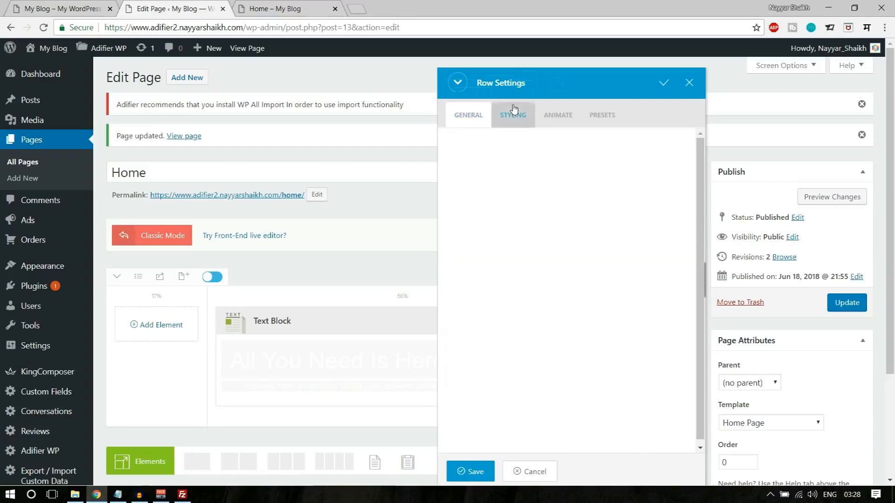
left_click(583, 177)
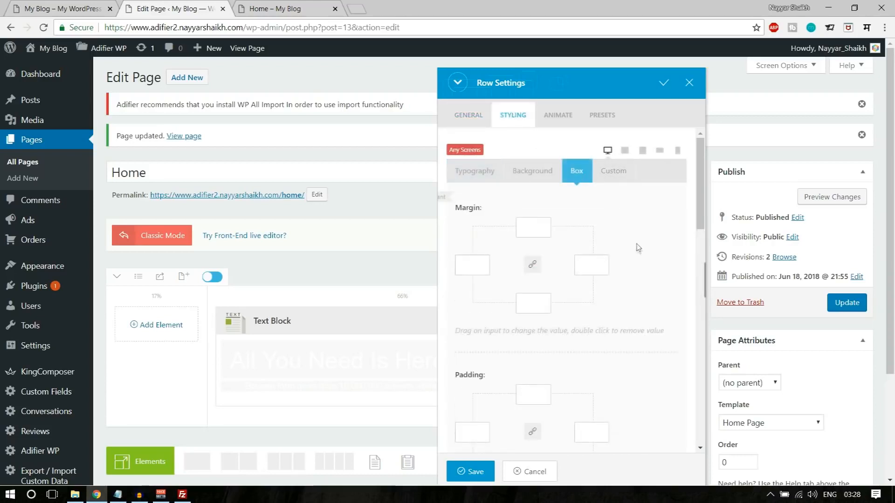
scroll(554, 264, "down", 10)
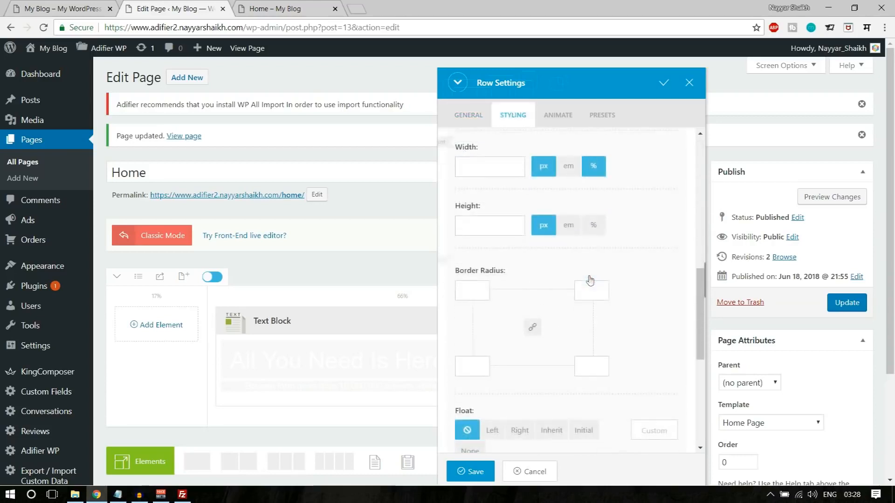
scroll(590, 279, "up", 10)
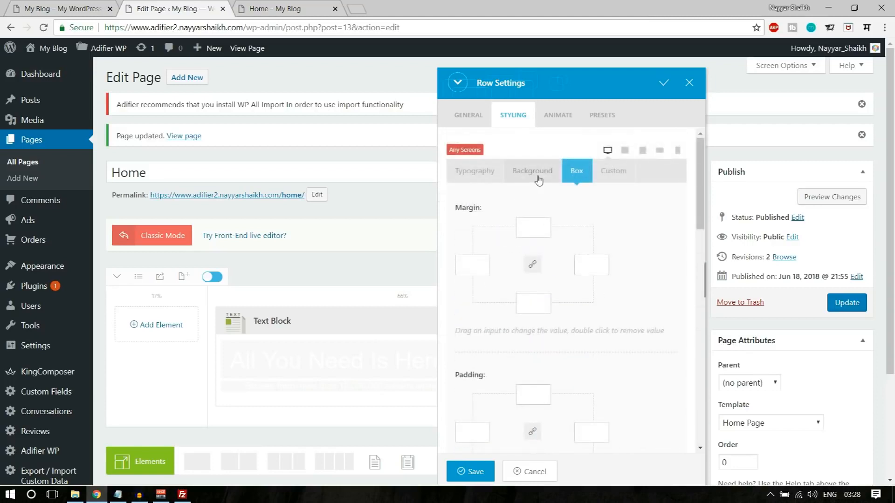
left_click(541, 177)
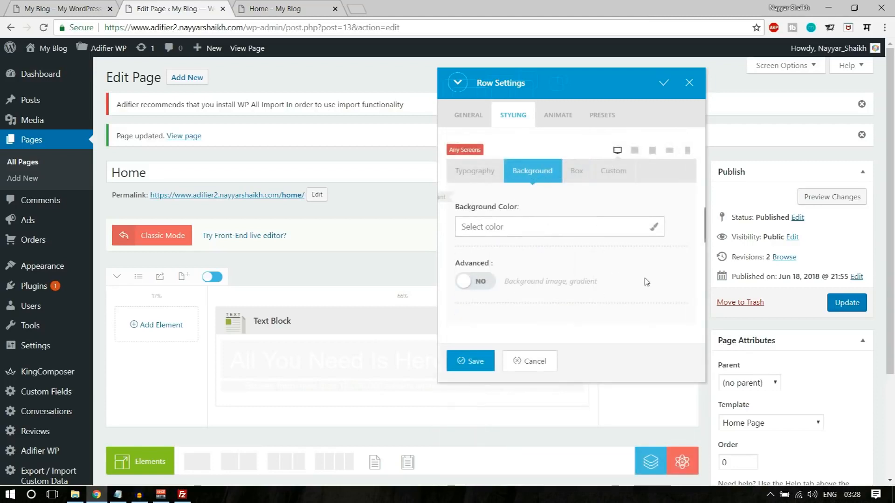
left_click(483, 286)
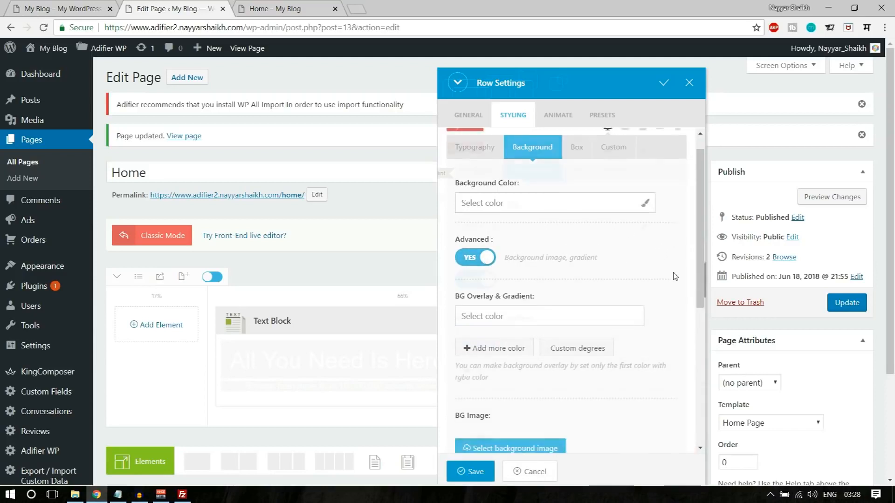
scroll(674, 275, "down", 5)
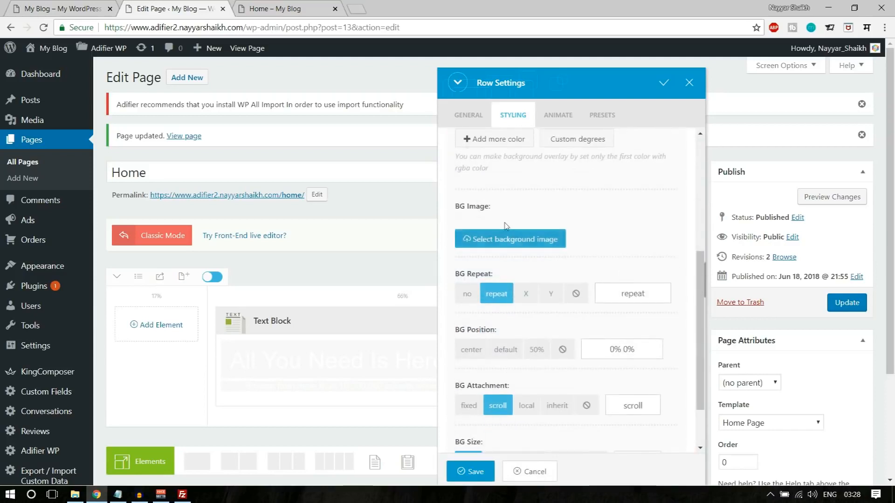
left_click(496, 248)
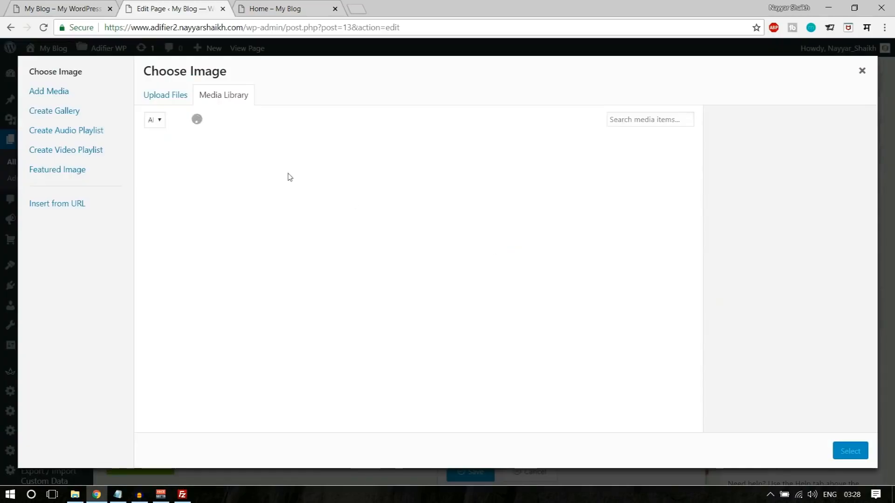
- Upload bg-blue and select its Full Size 1920 × 914 version as the row background
left_click(154, 99)
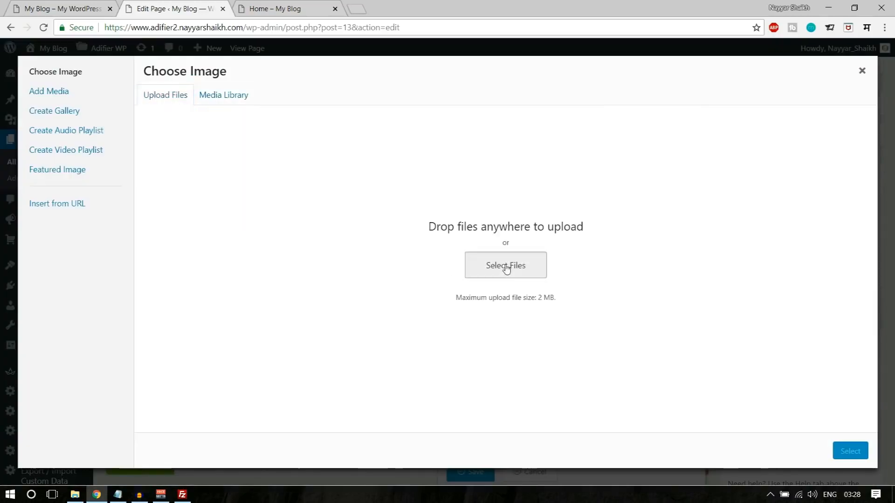
left_click(505, 266)
left_click(222, 159)
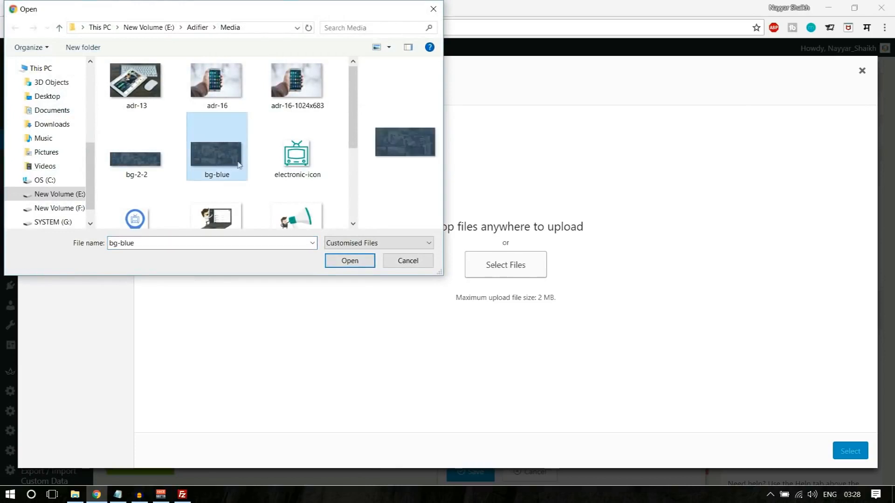
left_click(349, 261)
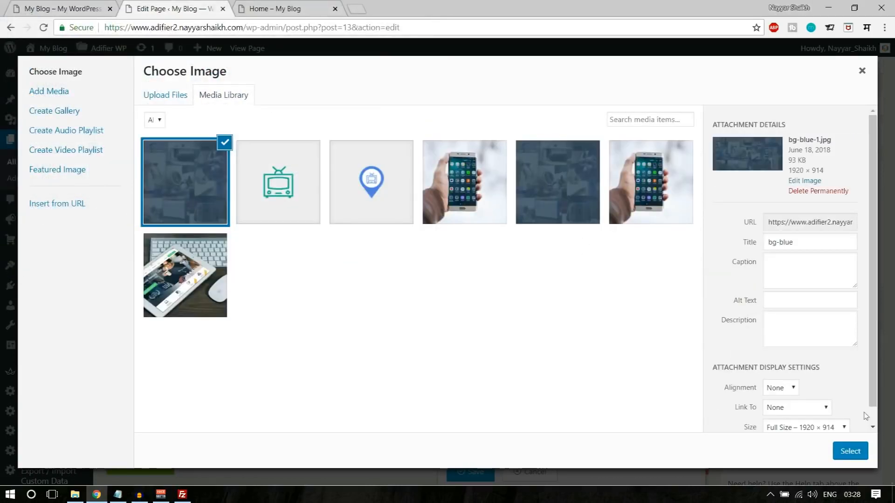
scroll(805, 419, "down", 1)
left_click(804, 415)
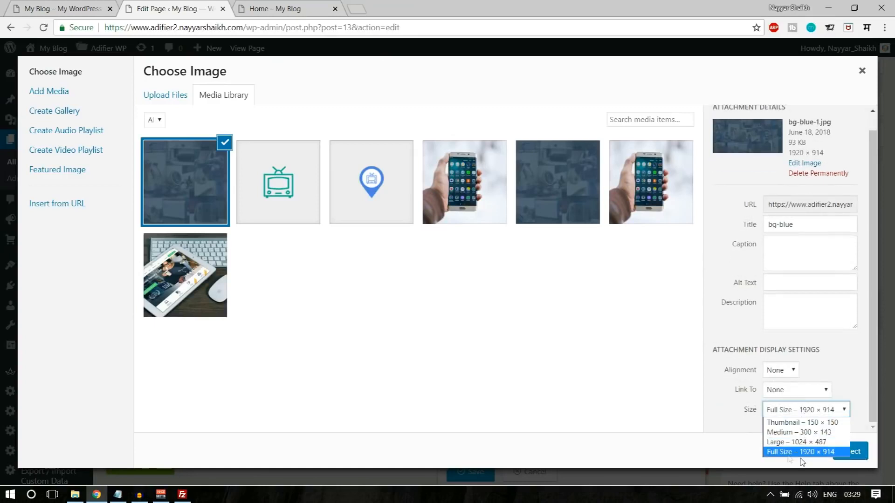
left_click(792, 452)
left_click(847, 450)
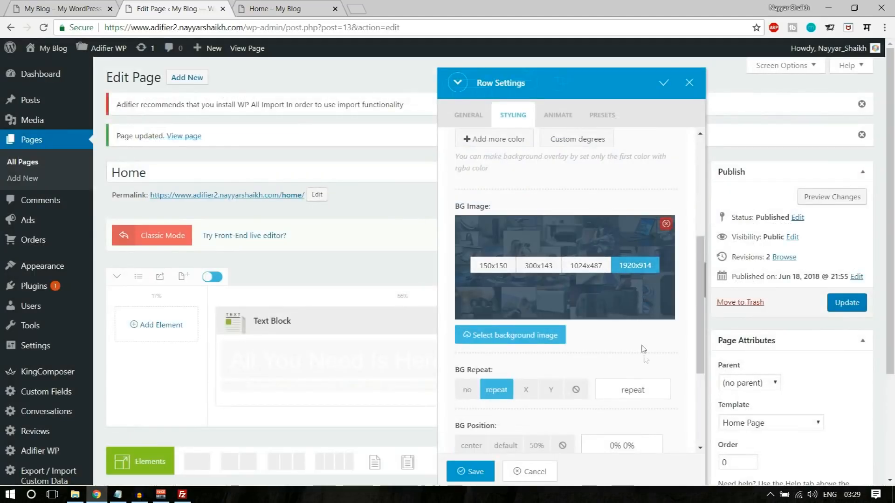
- Set the background to no repeat, center position and fixed attachment
scroll(641, 350, "down", 3)
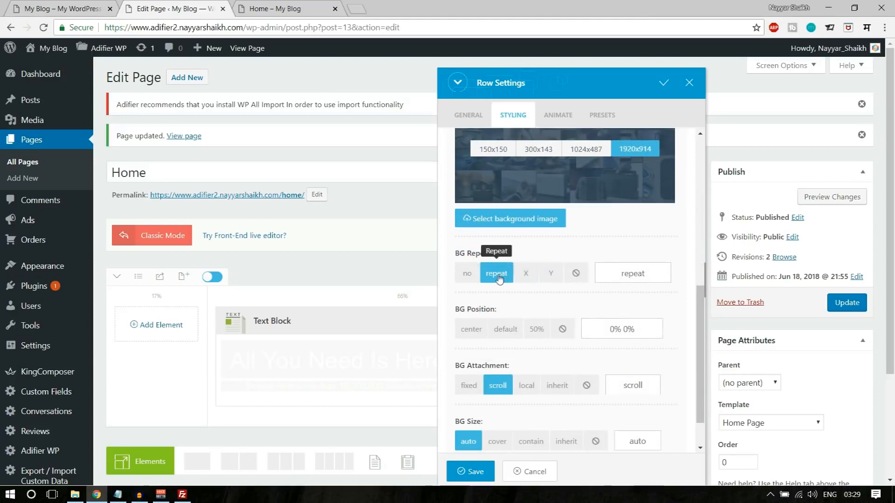
left_click(467, 274)
scroll(656, 304, "down", 1)
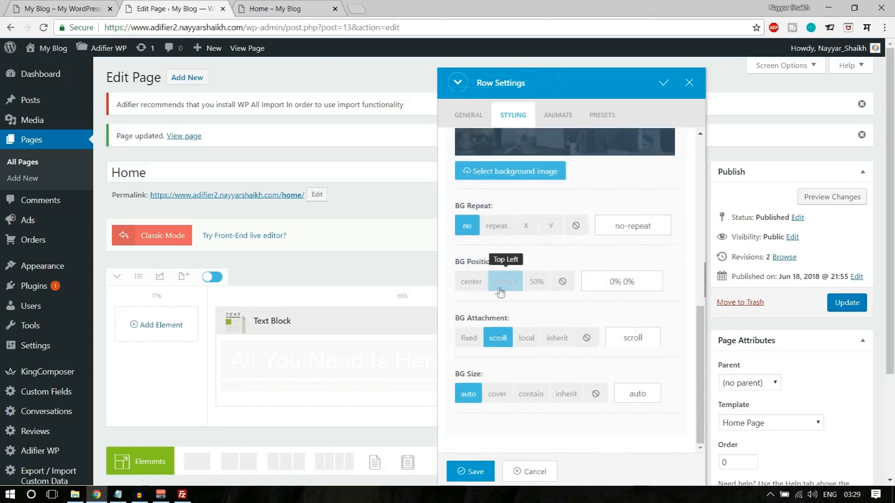
left_click(471, 282)
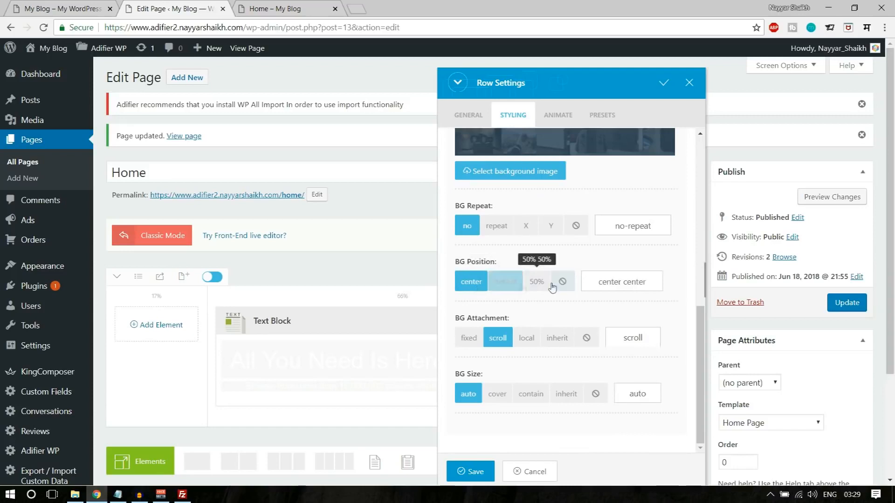
left_click(469, 339)
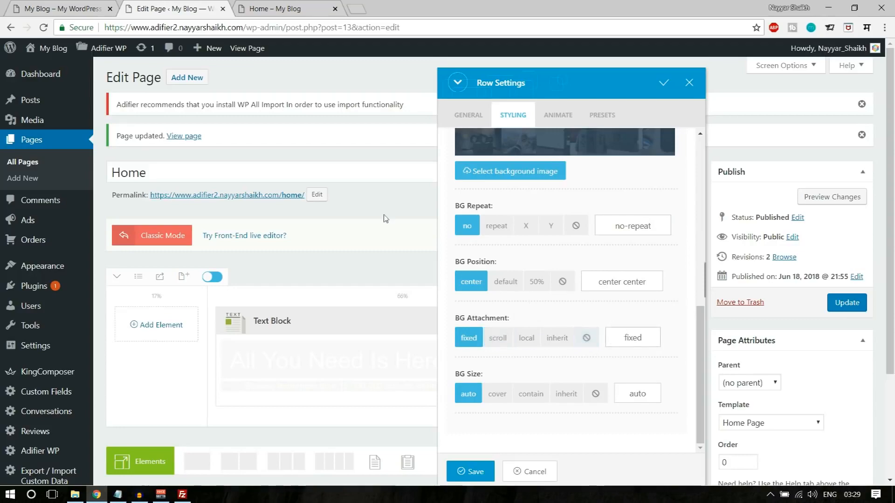
left_click(46, 7)
- Scroll the Adifier demo homepage up and down to see how its hero background behaves
scroll(131, 221, "down", 4)
scroll(143, 256, "up", 4)
scroll(145, 259, "down", 3)
scroll(143, 254, "up", 3)
scroll(143, 255, "down", 3)
scroll(143, 255, "up", 3)
scroll(144, 256, "down", 3)
scroll(144, 255, "up", 3)
scroll(145, 266, "down", 10)
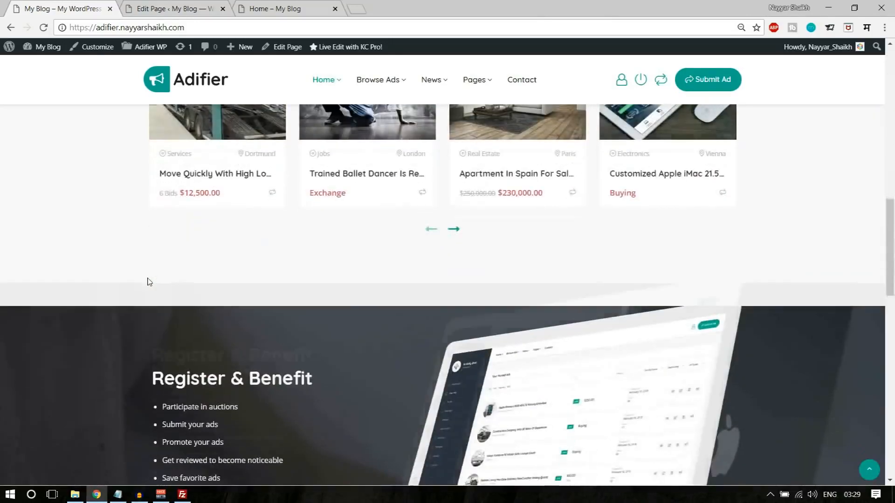
scroll(147, 277, "up", 1)
scroll(147, 277, "down", 2)
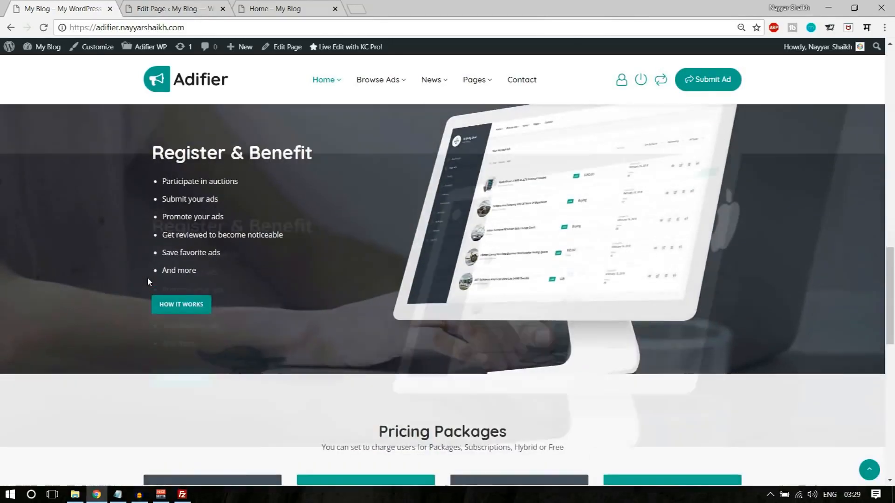
scroll(147, 277, "up", 2)
scroll(147, 277, "down", 2)
scroll(147, 279, "up", 2)
scroll(148, 280, "down", 3)
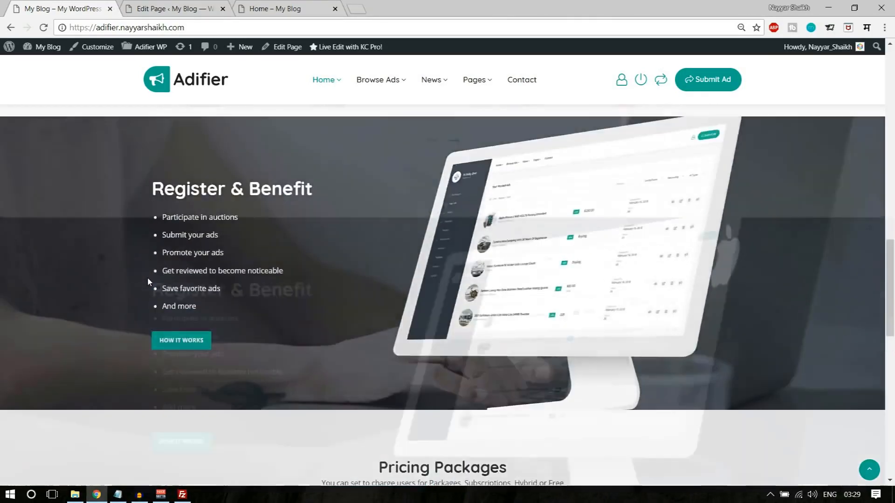
scroll(154, 282, "up", 3)
scroll(222, 296, "down", 3)
scroll(340, 270, "up", 1)
scroll(394, 312, "up", 10)
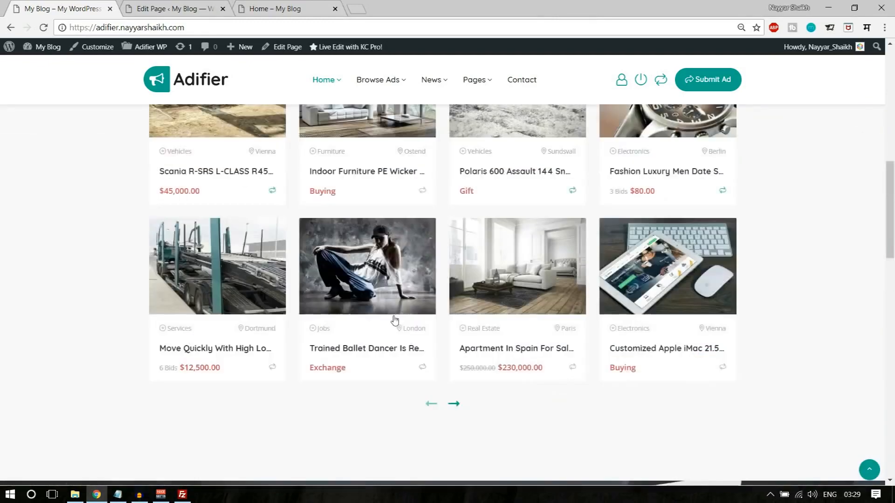
scroll(395, 317, "down", 3)
scroll(395, 319, "up", 3)
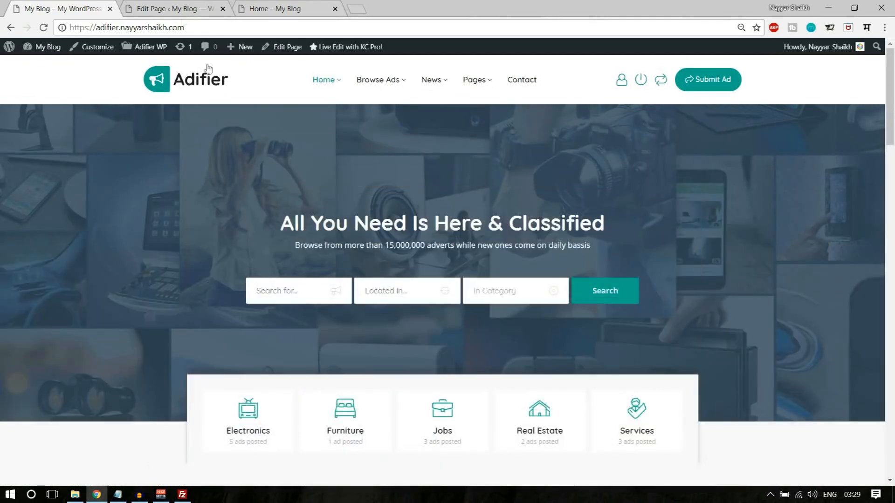
left_click(167, 7)
- Set the row's BG Size to cover, save Row Settings and update the Home page
scroll(560, 405, "down", 2)
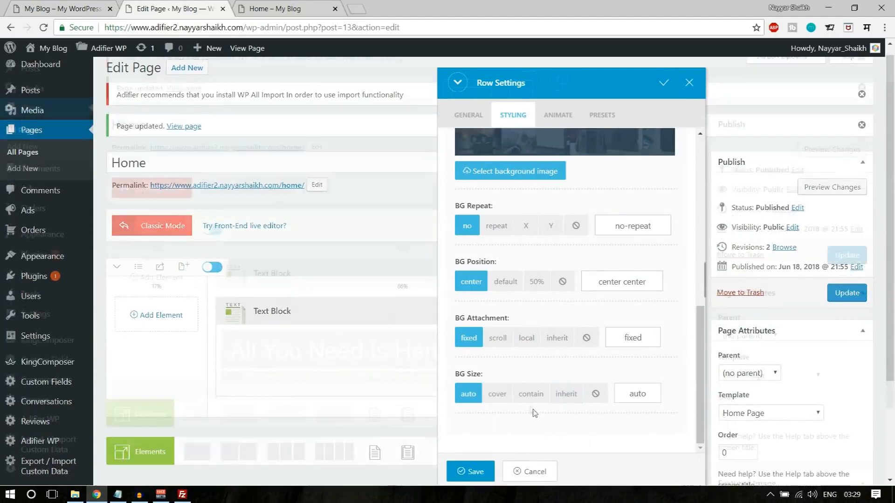
left_click(495, 394)
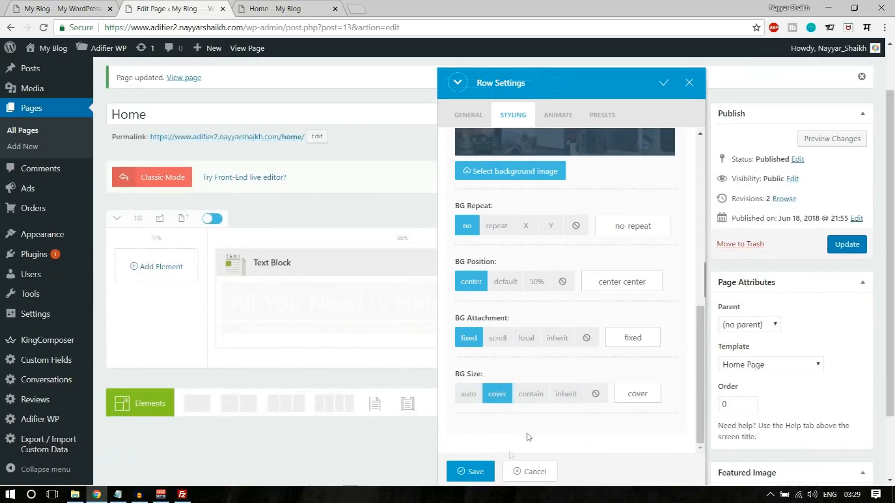
left_click(472, 471)
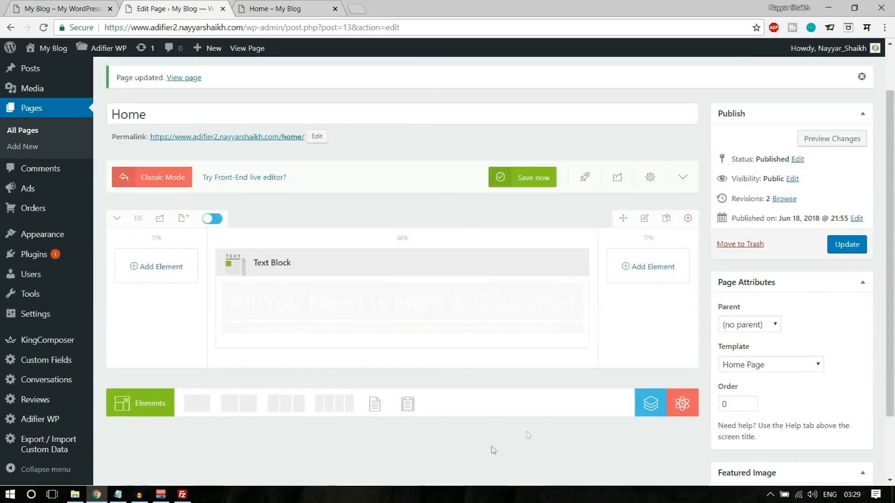
scroll(539, 419, "up", 2)
left_click(846, 302)
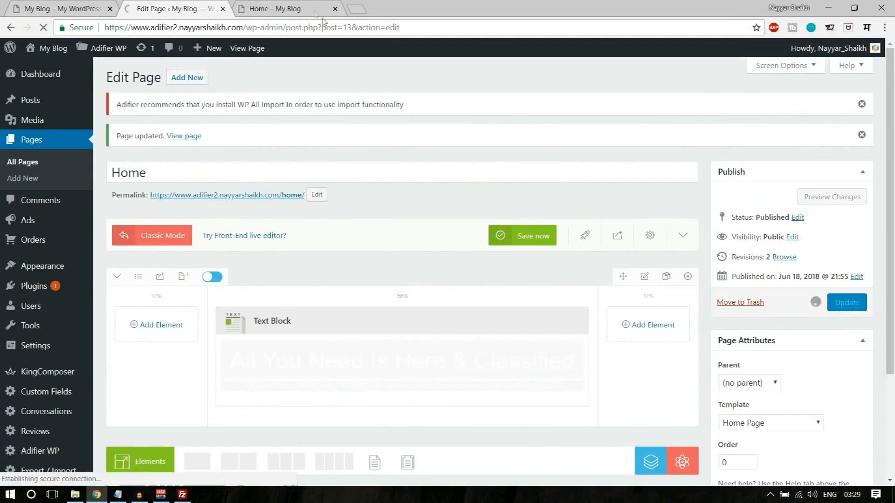
- Reload the Home page preview to see the changes, then return to Edit Page
left_click(304, 7)
left_click(43, 27)
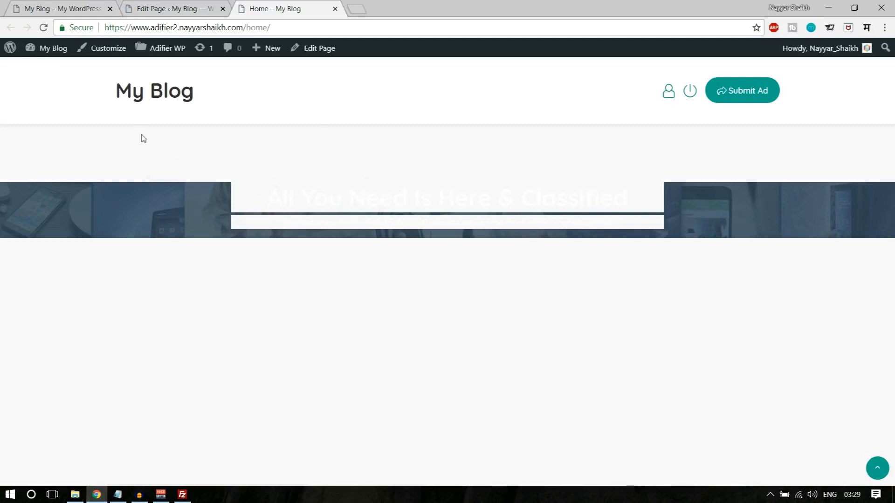
left_click(198, 9)
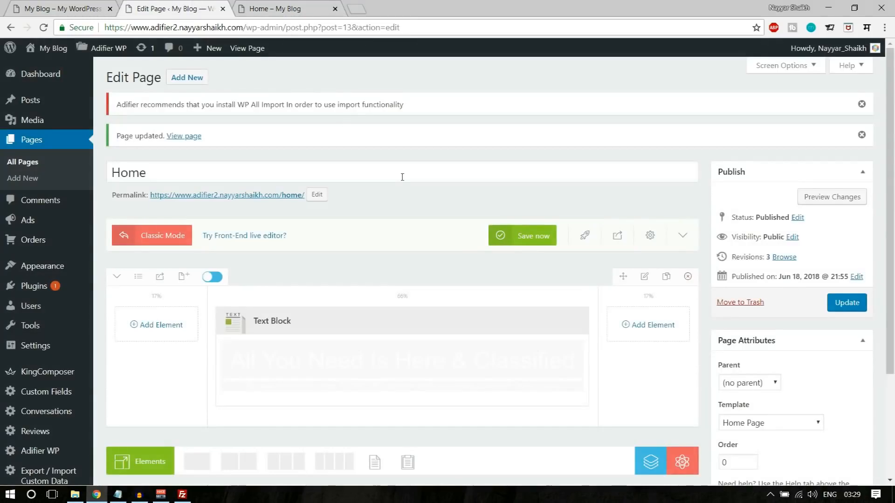
scroll(402, 177, "down", 1)
- Clear the text block's existing content by overwriting its HTML source
left_click(381, 263)
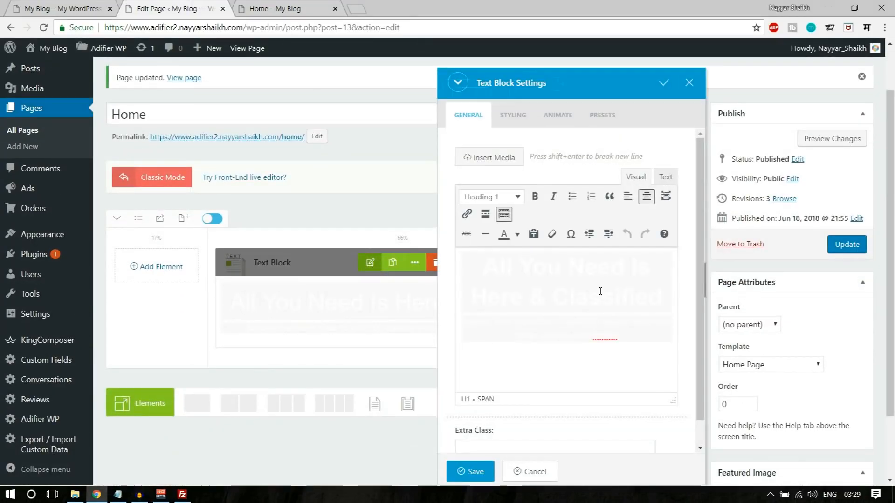
key("ctrl+a")
key("ctrl+c")
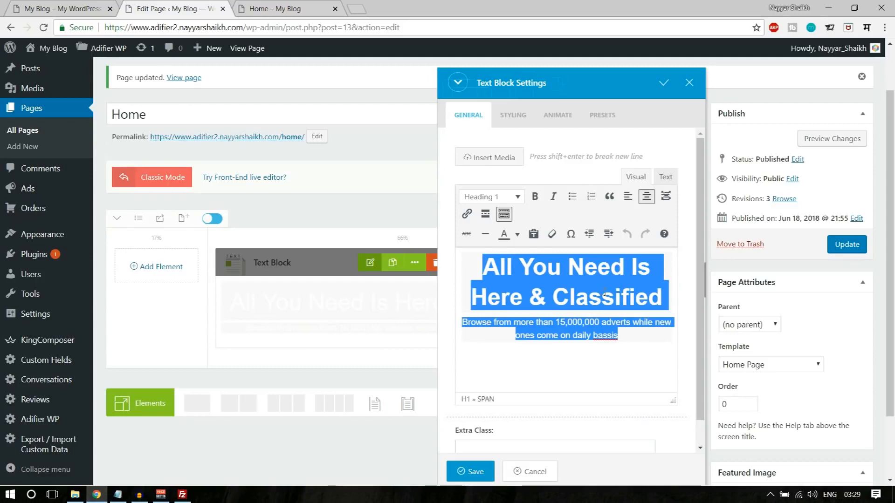
left_click(675, 177)
key("ctrl+a")
key("ctrl+v")
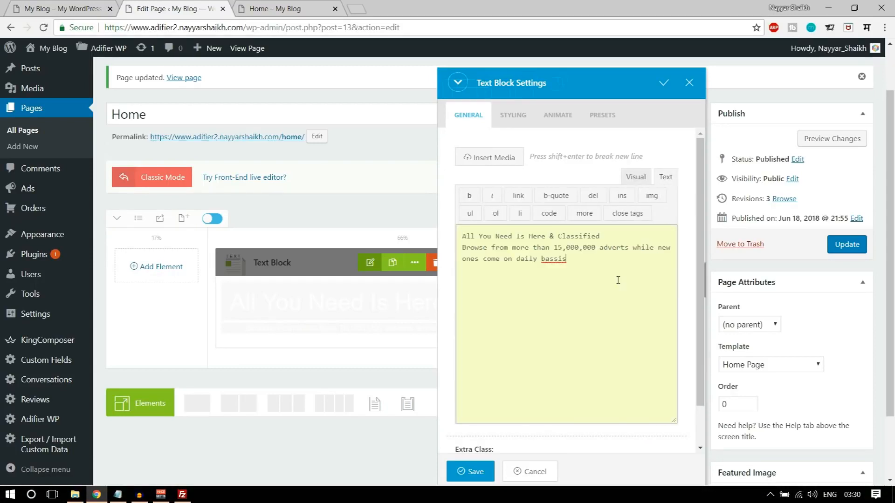
left_click(637, 177)
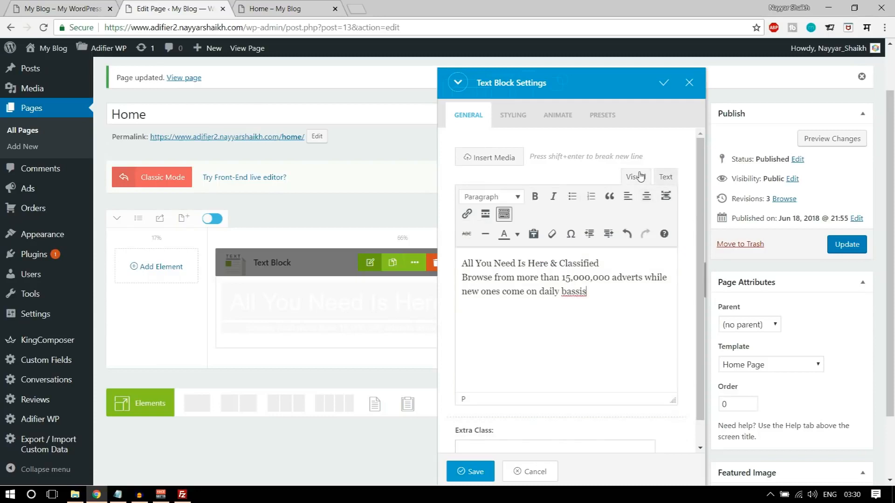
- Copy the heading and subtitle from the live Adifier demo and paste them into the text block
left_click(60, 4)
mouse_move(281, 219)
left_mouse_down()
mouse_move(646, 241)
mouse_move(641, 258)
mouse_move(274, 210)
left_mouse_up()
key("ctrl+c")
left_click(603, 252)
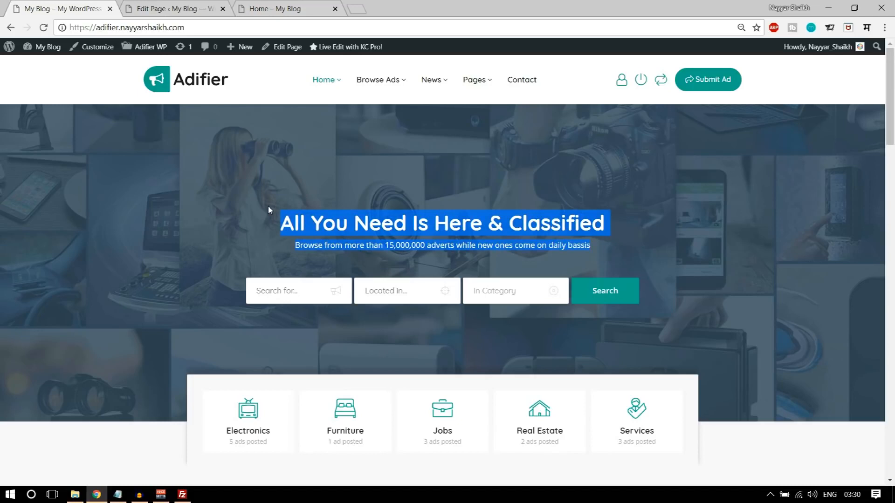
left_click(168, 8)
key("ctrl+a")
key("ctrl+v")
- Centre the heading and subtitle, check the text-align style in the HTML, and open Adifier Media
left_click_drag(586, 349, 461, 264)
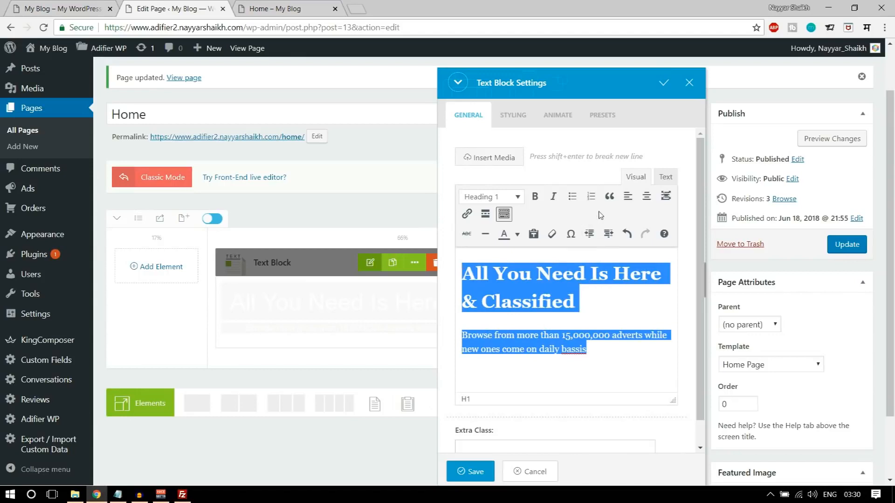
left_click(645, 197)
left_click(575, 294)
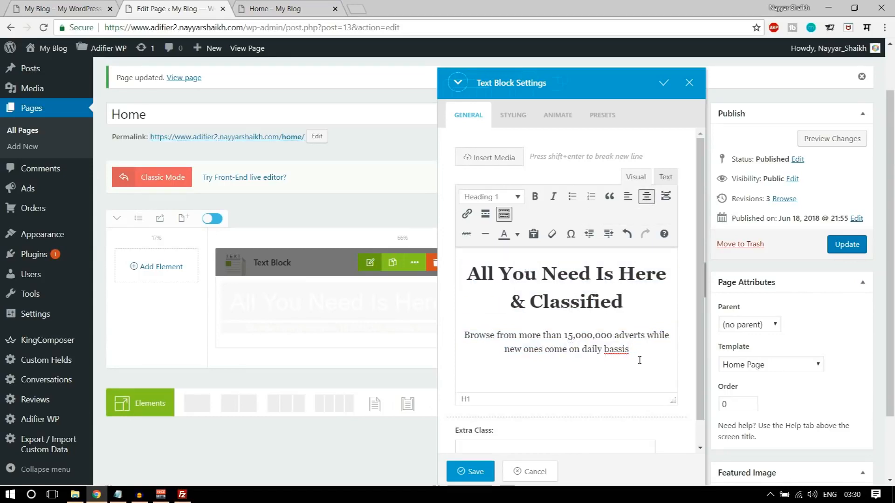
left_click(666, 177)
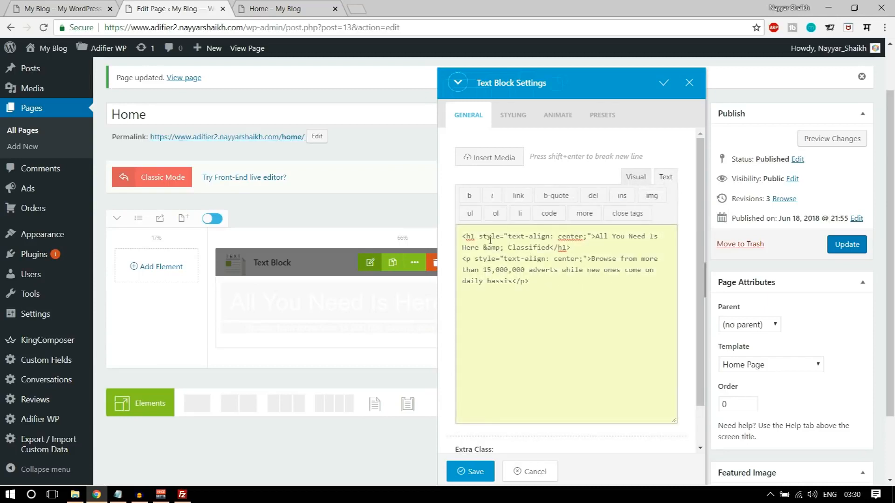
left_click_drag(480, 236, 544, 236)
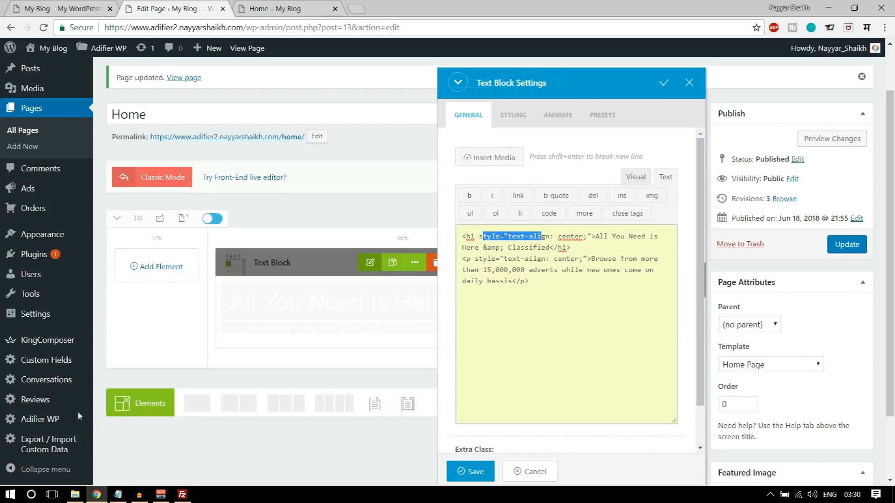
left_click(75, 494)
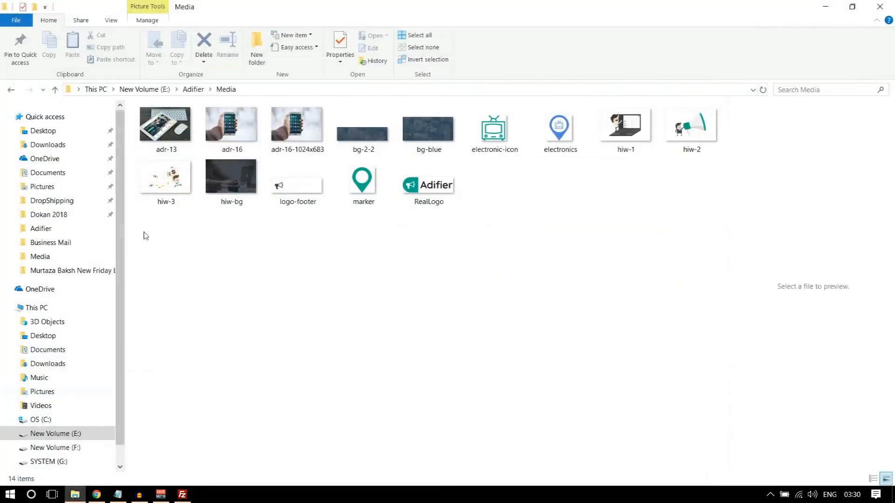
- Copy style="color: #ffffff;" from CSS.txt and place the cursor after <h1 in the editor
left_click(188, 89)
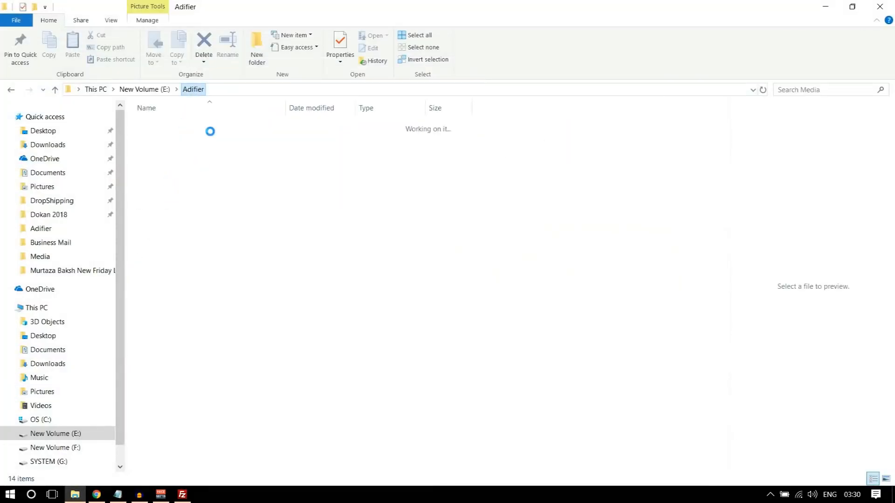
double_click(160, 177)
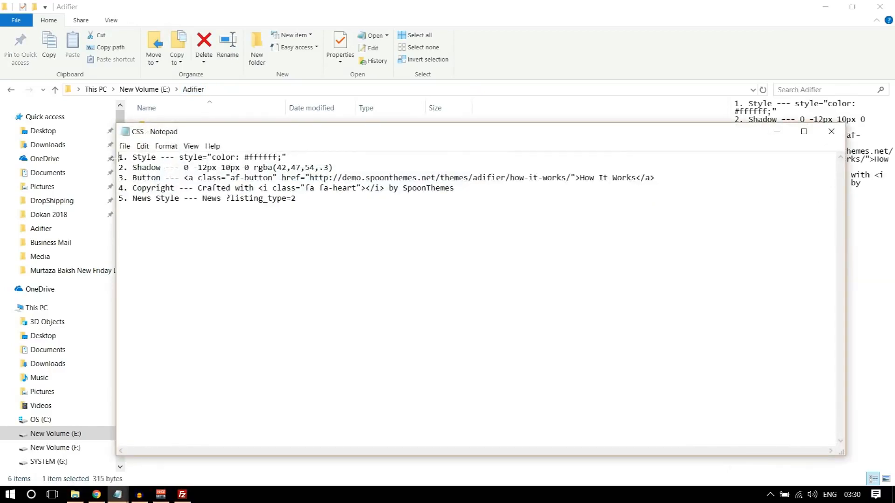
left_click_drag(120, 157, 176, 157)
key("ctrl+c")
left_click(303, 157)
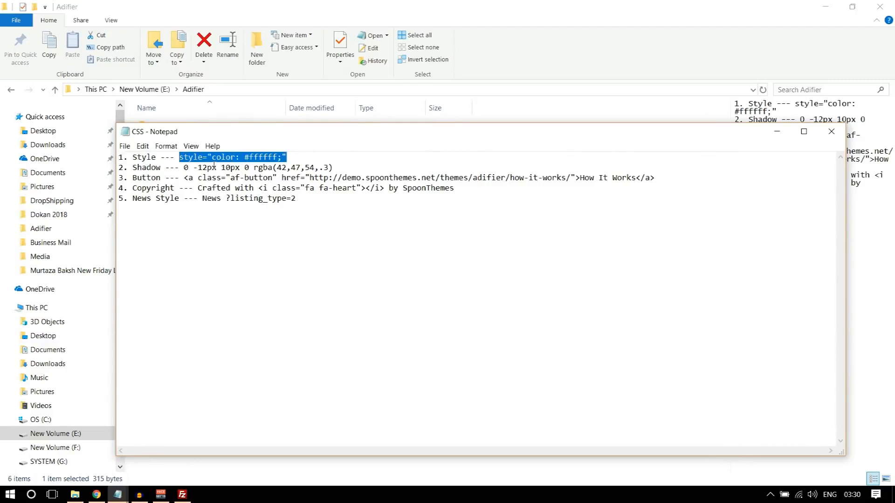
left_click(97, 495)
left_click(475, 237)
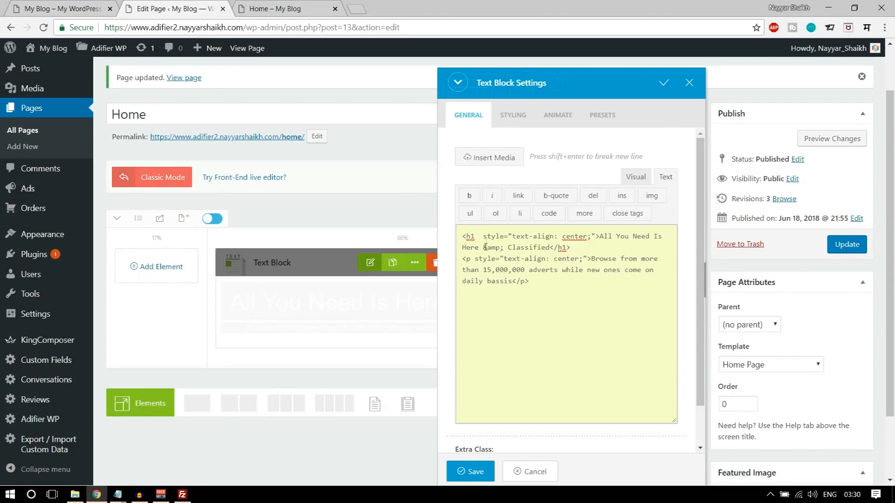
- Add style="color: #ffffff;" to the h1 and p tags, save, and check the live home page
key("ctrl+v")
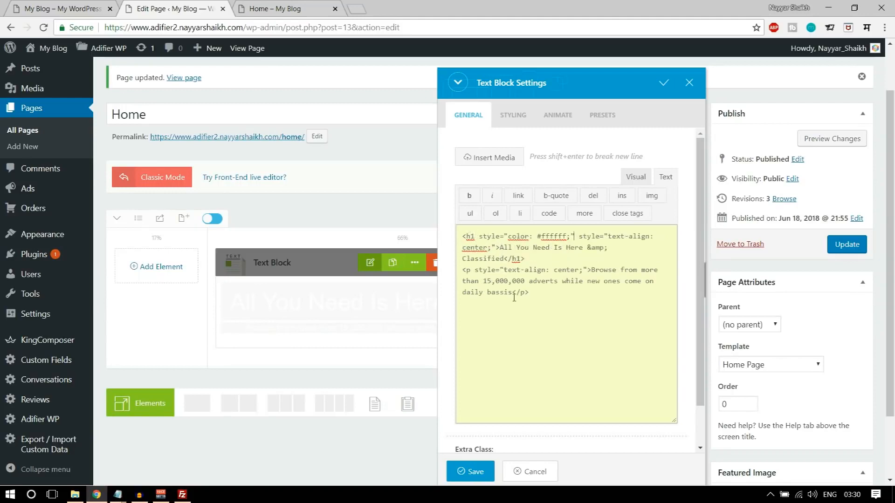
left_click(469, 273)
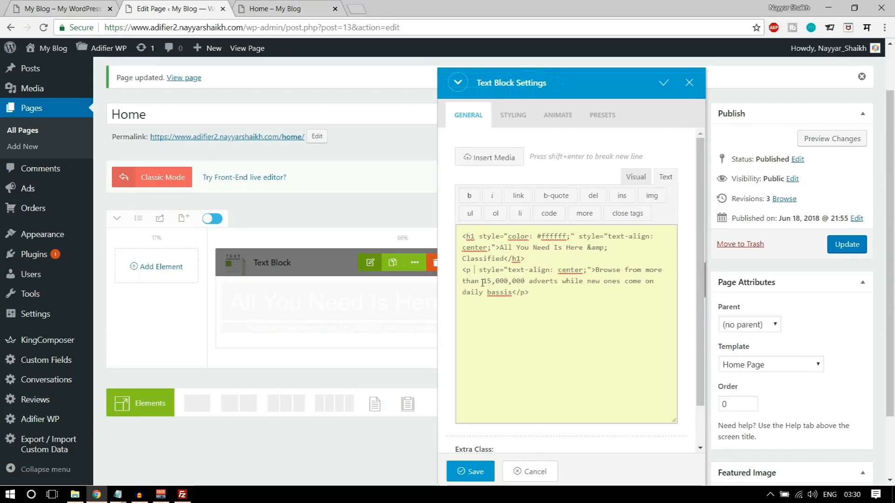
key("ctrl+v")
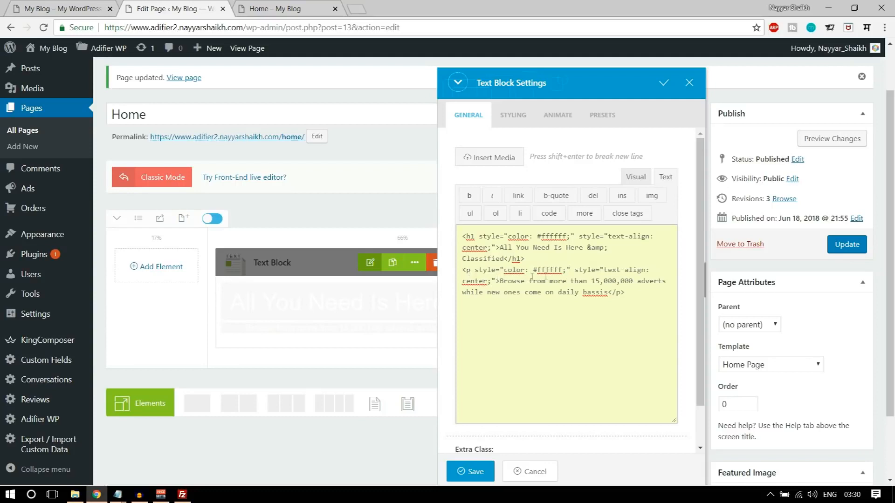
left_click(470, 472)
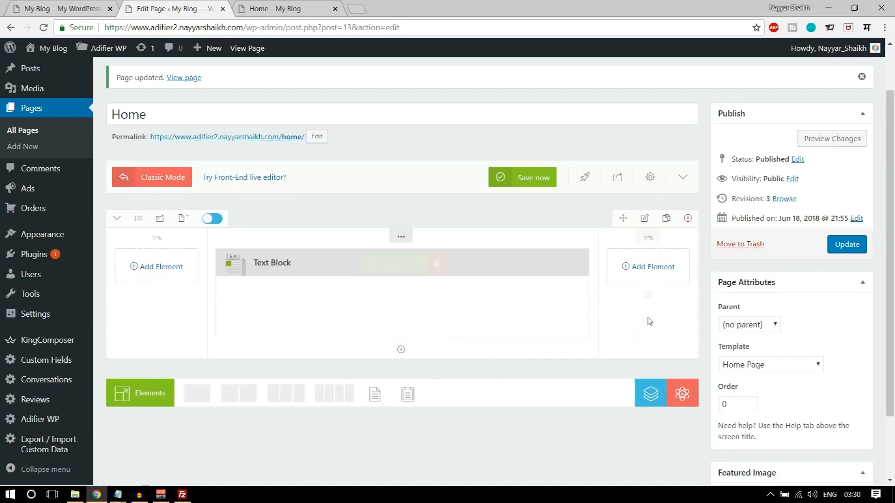
mouse_move(650, 235)
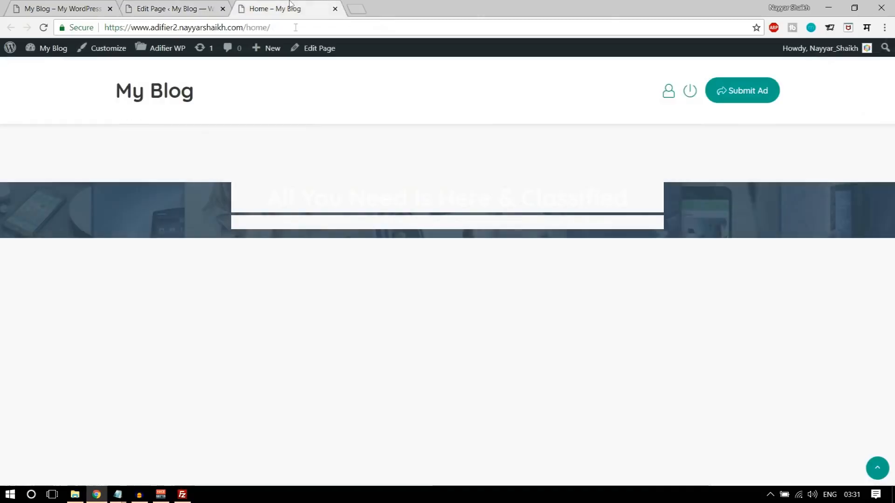
left_click(289, 8)
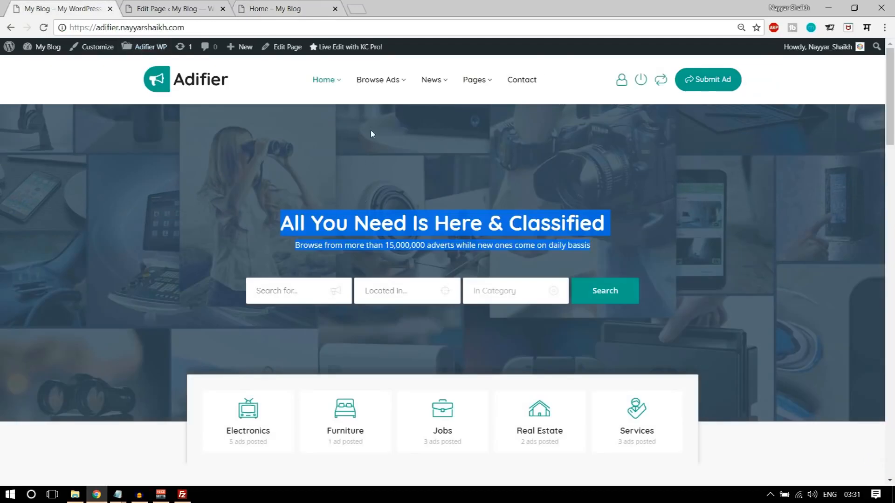
left_click(177, 6)
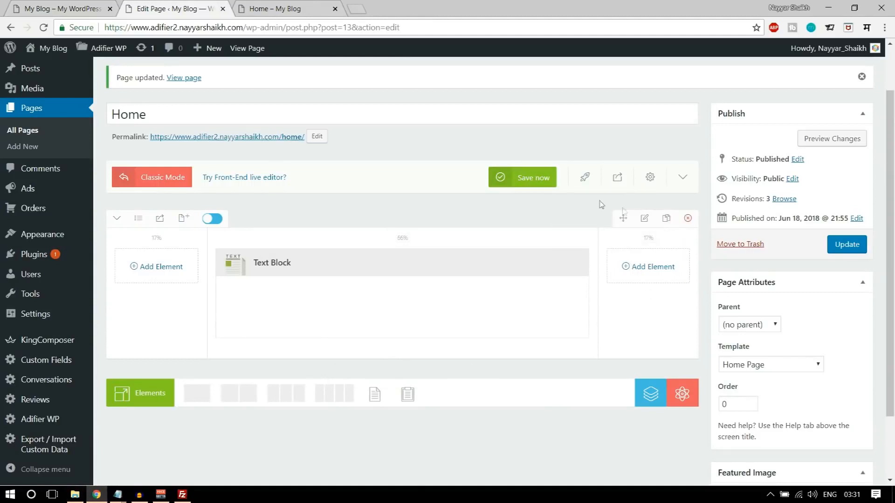
- Open the hero row's Styling > Box margin and padding settings
left_click(645, 219)
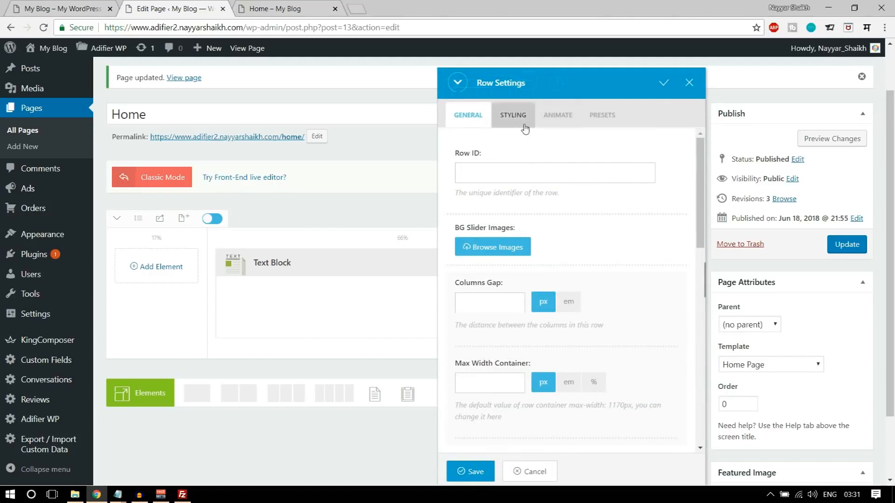
left_click(524, 128)
left_click(576, 171)
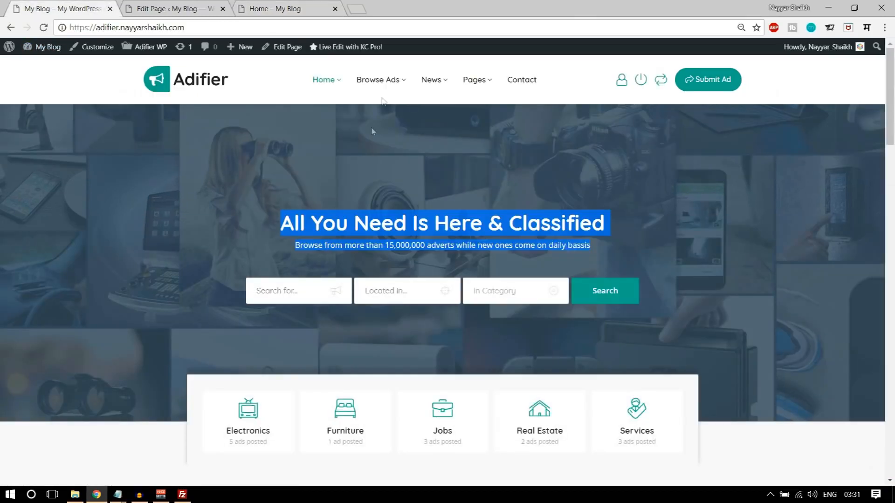
left_click(191, 7)
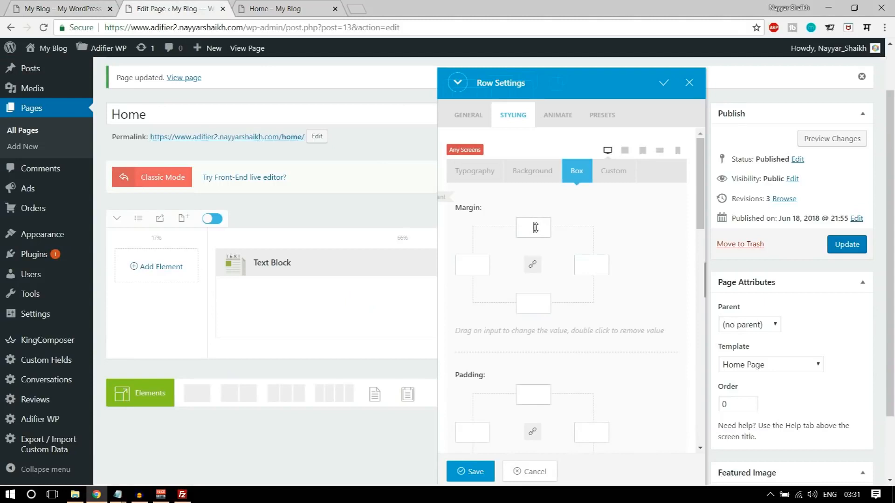
scroll(614, 377, "down", 1)
scroll(614, 377, "up", 1)
- Set the row's top margin to -100px
type("-90")
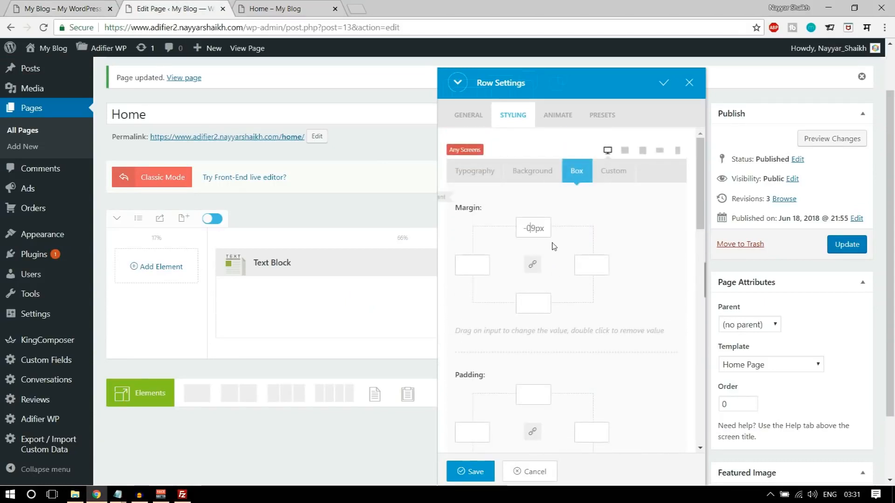
double_click(532, 225)
type("90")
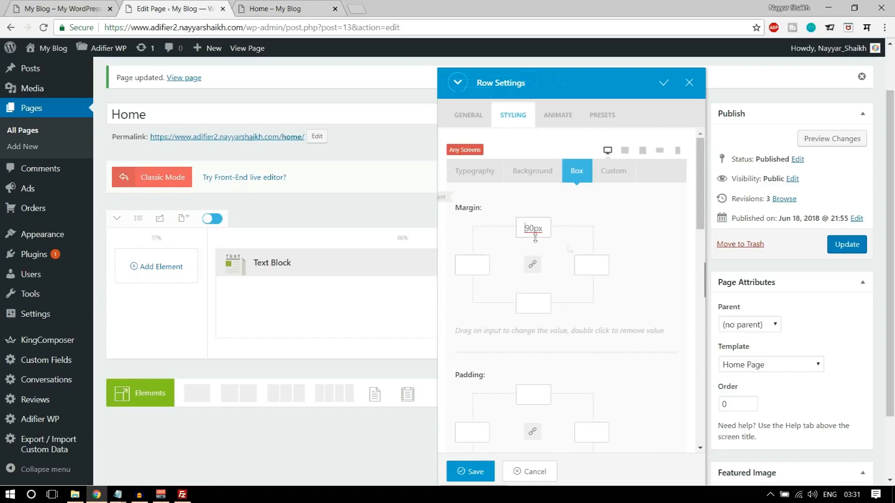
type("-")
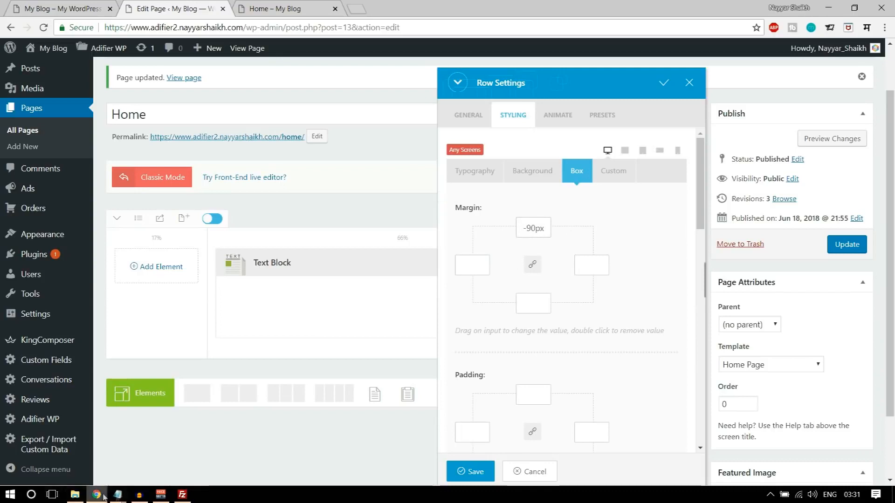
left_click_drag(536, 228, 527, 228)
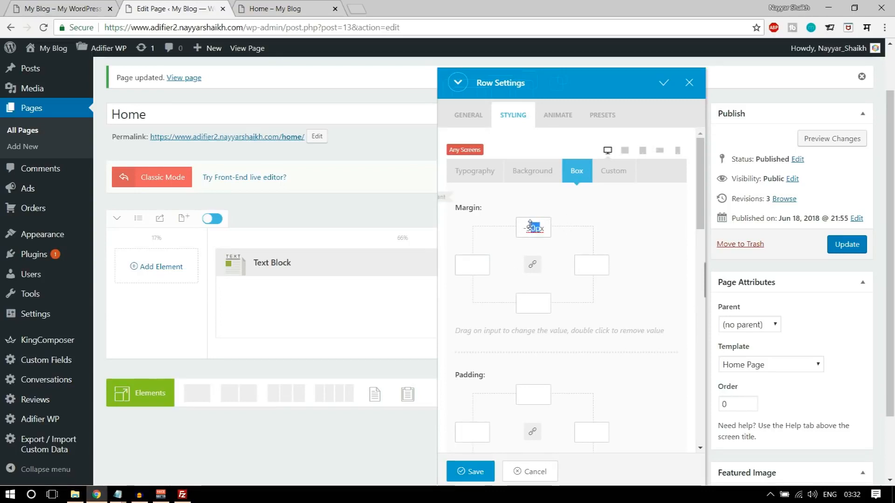
key("ctrl+a")
key("ctrl+s")
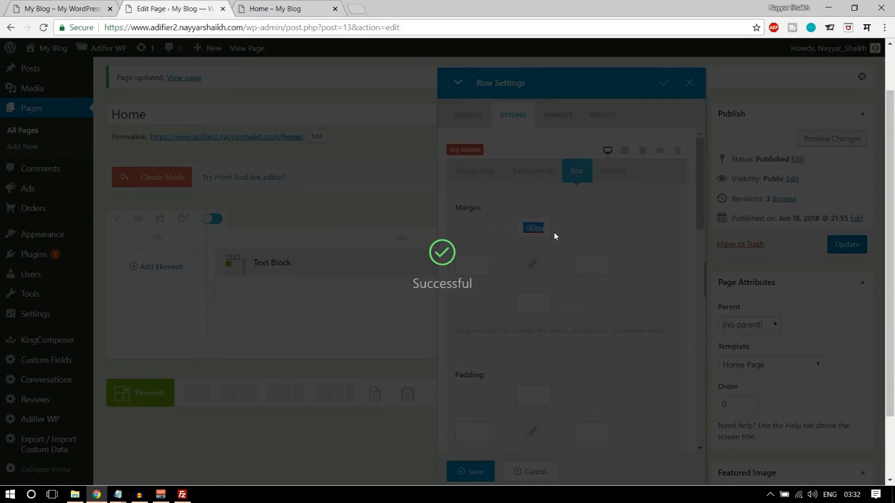
type("100")
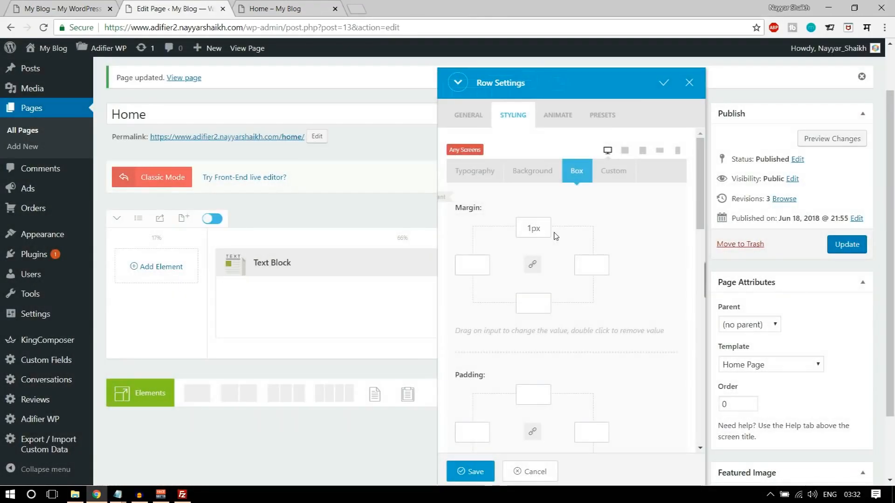
left_click(522, 228)
type("-")
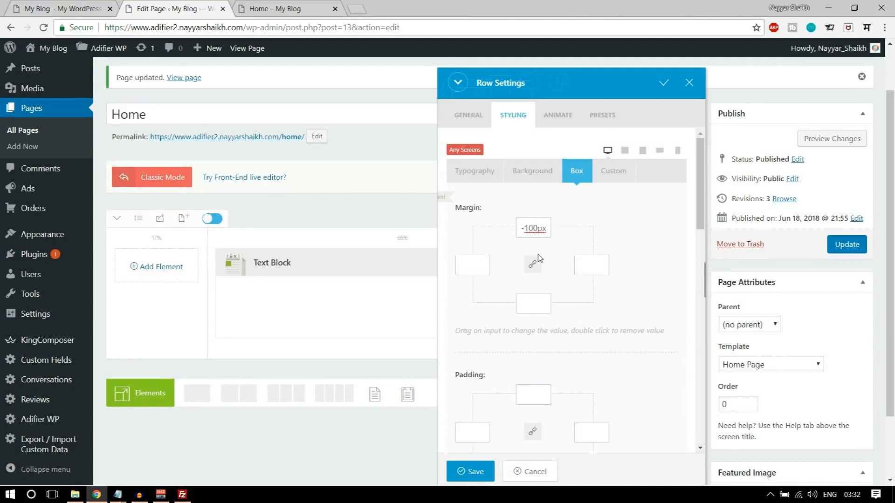
scroll(637, 317, "down", 3)
- Set top and bottom padding to 200px, save, update the page and reload the live home page
left_click(533, 278)
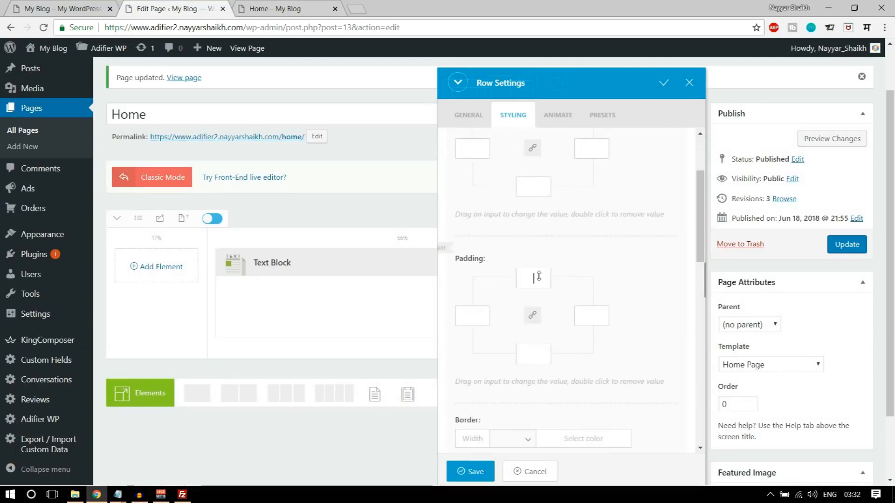
type("200")
left_click(522, 355)
type("200")
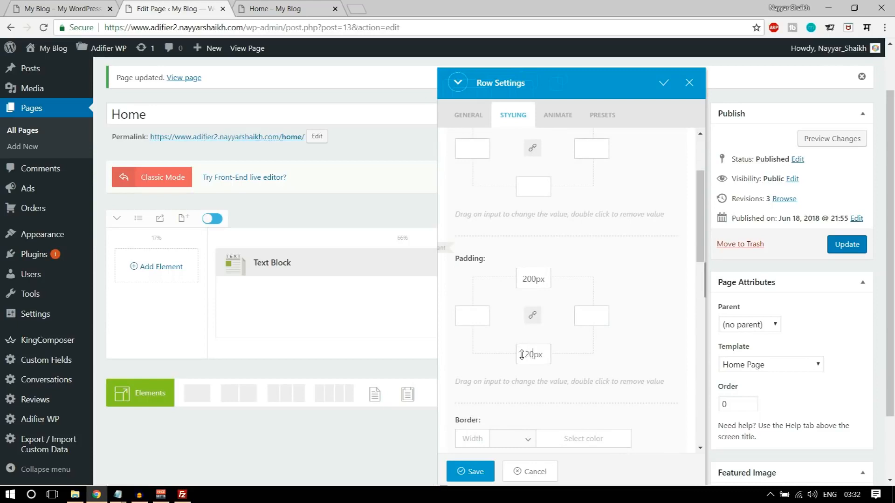
left_click(474, 478)
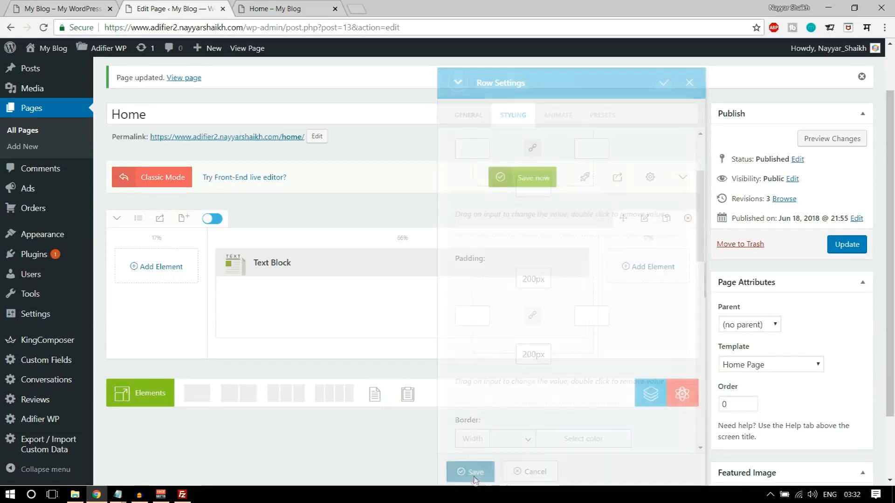
left_click(843, 250)
left_click(284, 9)
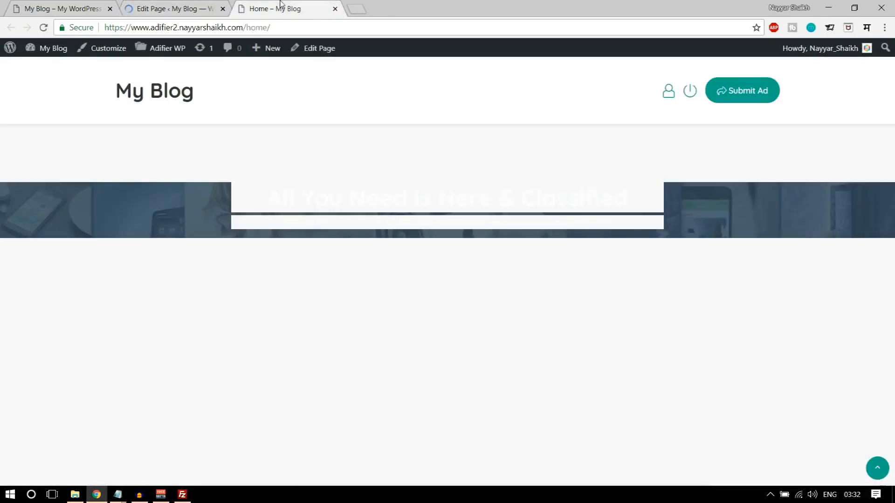
left_click(44, 28)
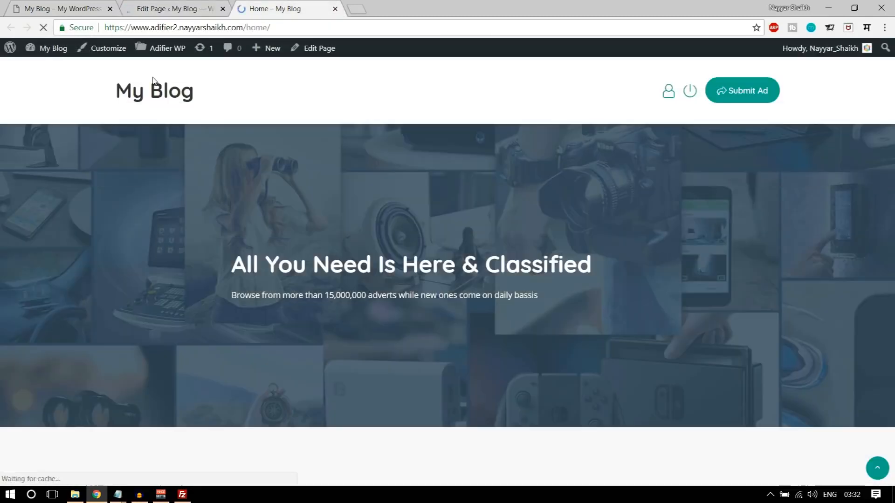
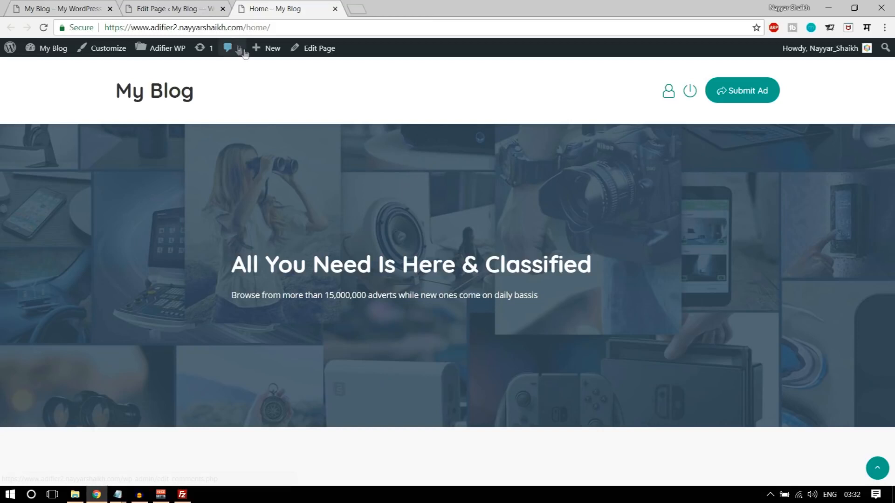
- Centre-align the hero heading and subtitle in the Text Block and save it
left_click_drag(306, 295, 237, 296)
left_click_drag(591, 264, 463, 264)
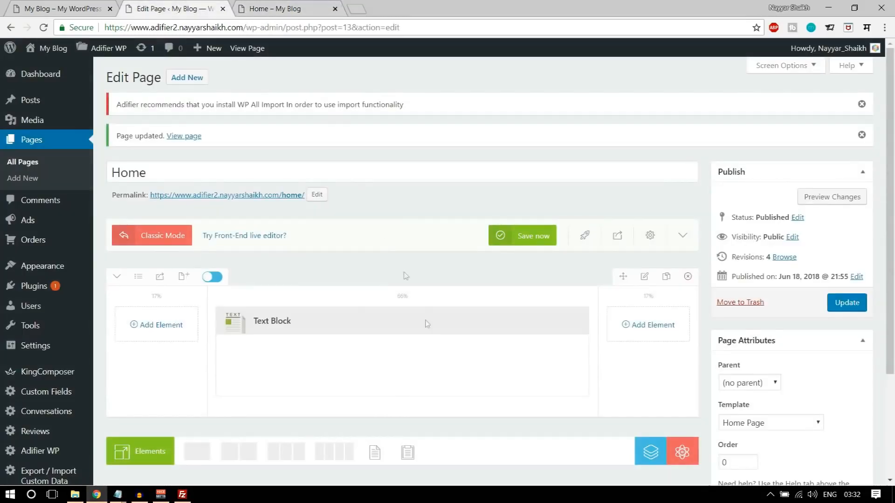
scroll(427, 323, "down", 1)
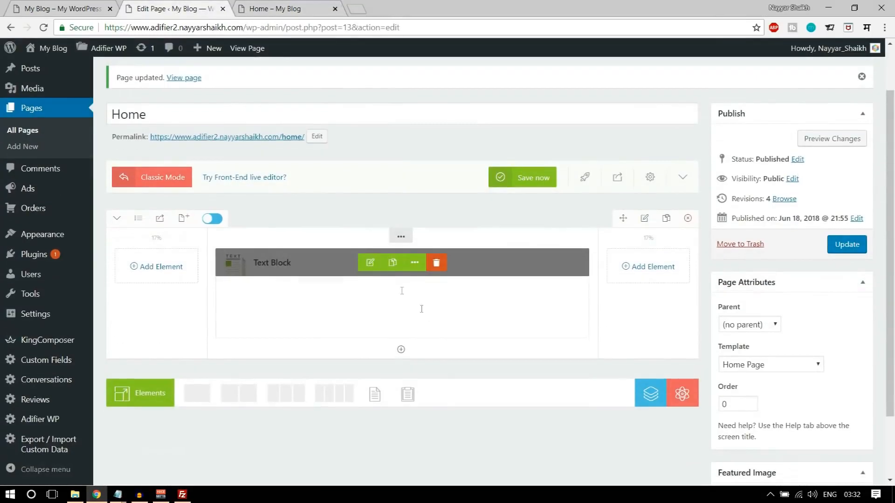
left_click(370, 262)
key("ctrl+a")
left_click(646, 196)
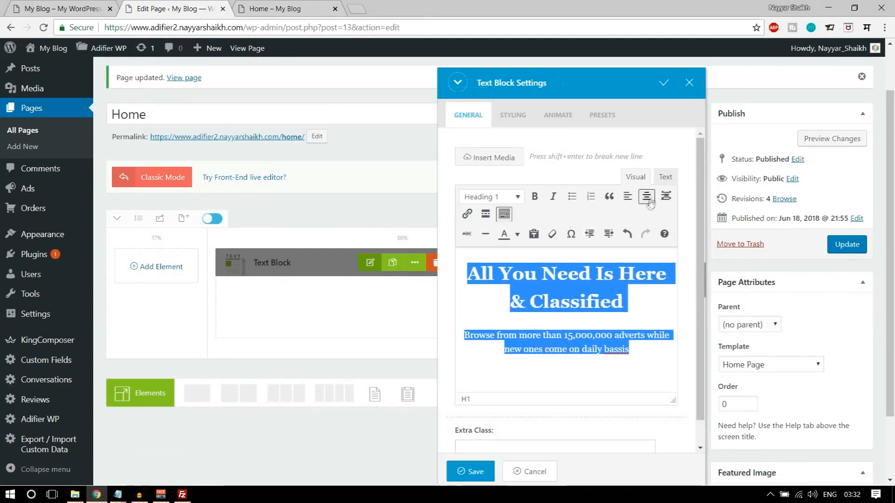
left_click(470, 471)
- Update the Home page, reload the live site and compare its hero with the Adifier demo
left_click(841, 247)
left_click(275, 9)
left_click(44, 26)
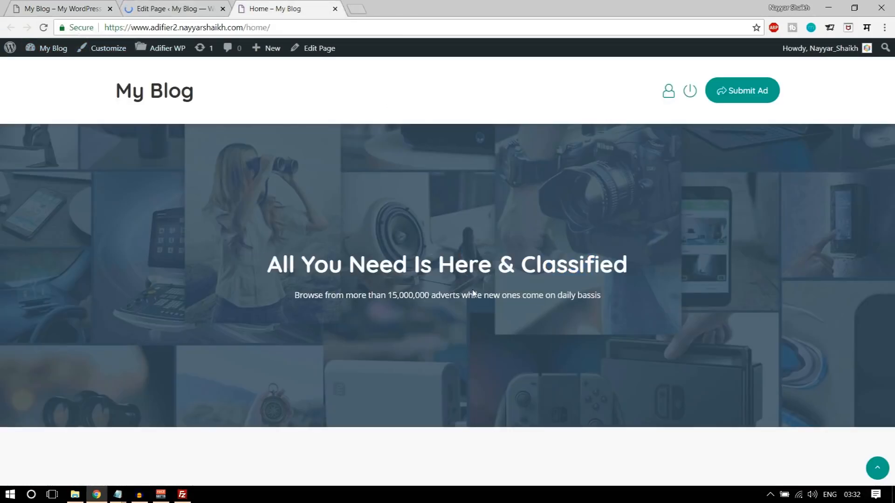
left_click(75, 7)
left_click(382, 215)
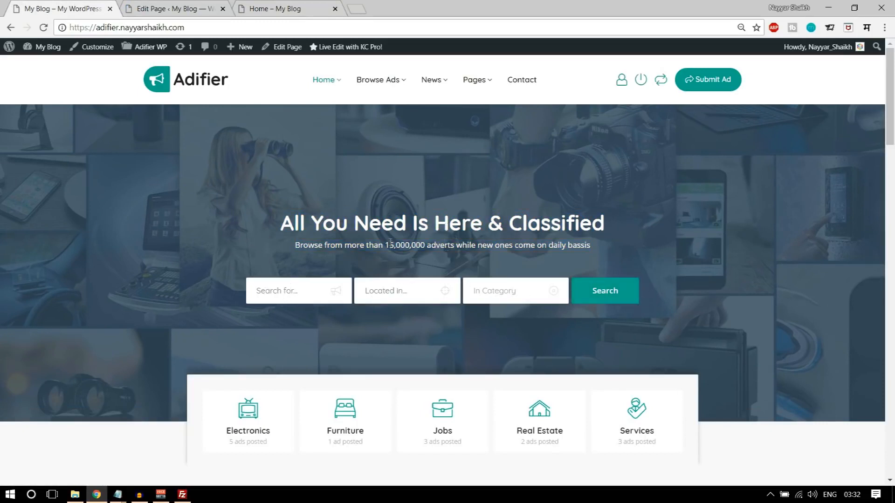
left_click_drag(370, 224, 424, 251)
left_click(423, 261)
- Add a 34px Spacing element below the hero text
left_click(208, 4)
scroll(396, 354, "down", 3)
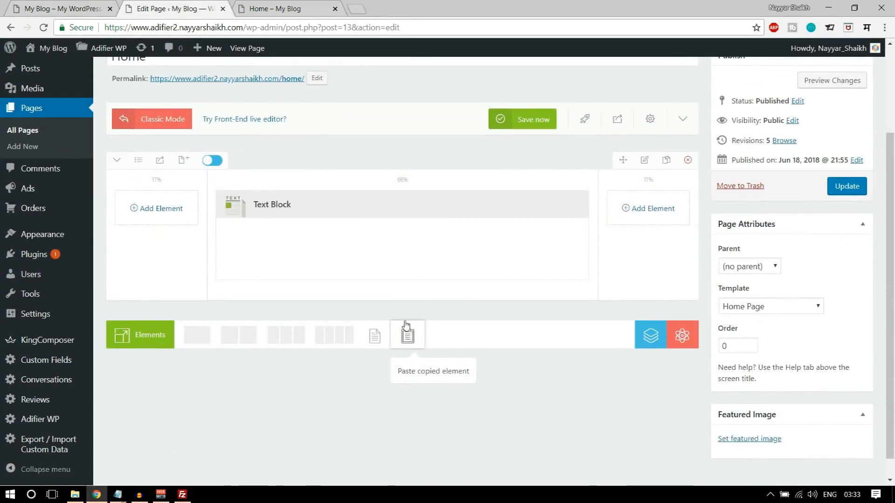
scroll(405, 324, "up", 1)
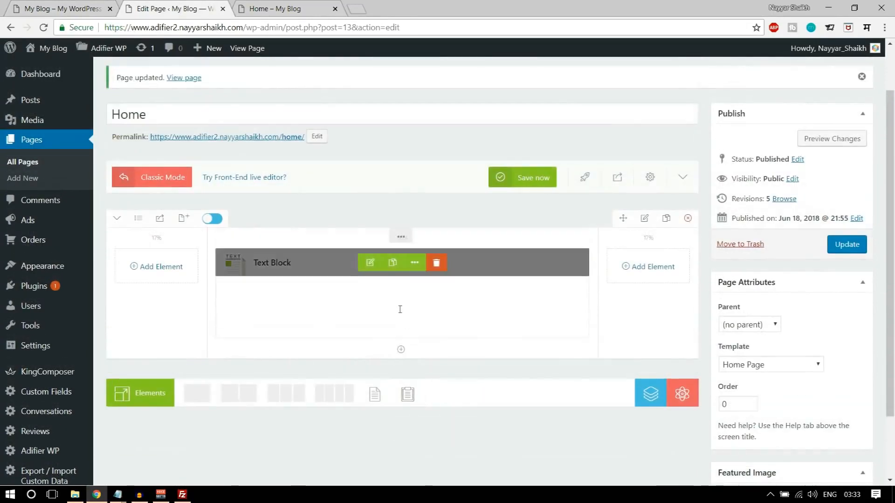
left_click(401, 351)
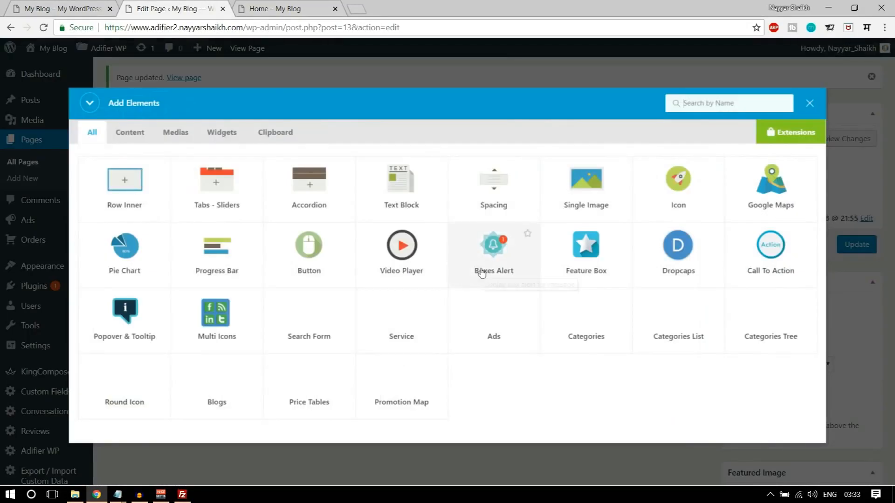
type("sep")
key("BackSpace")
key("BackSpace")
type("pac")
left_click(120, 207)
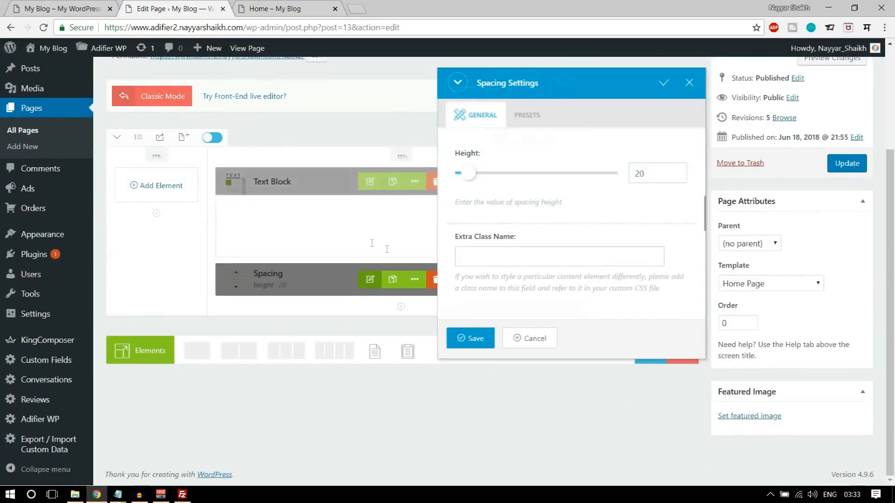
left_click_drag(470, 177, 474, 178)
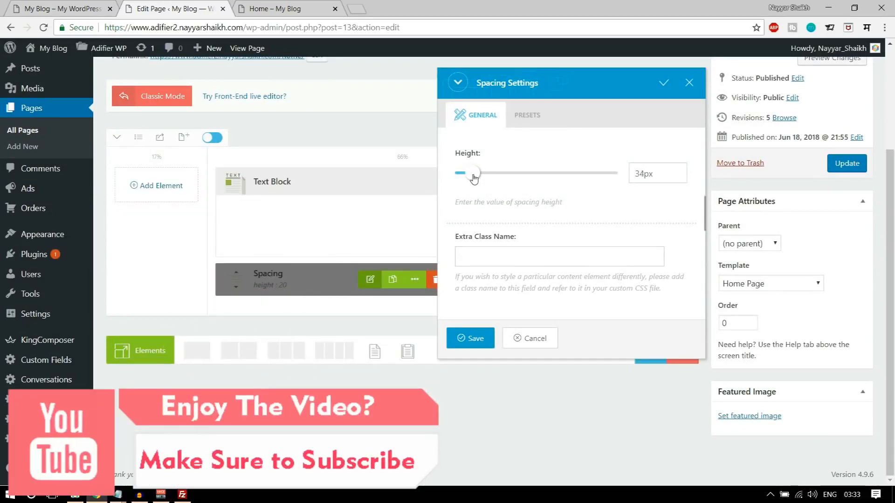
left_click(466, 339)
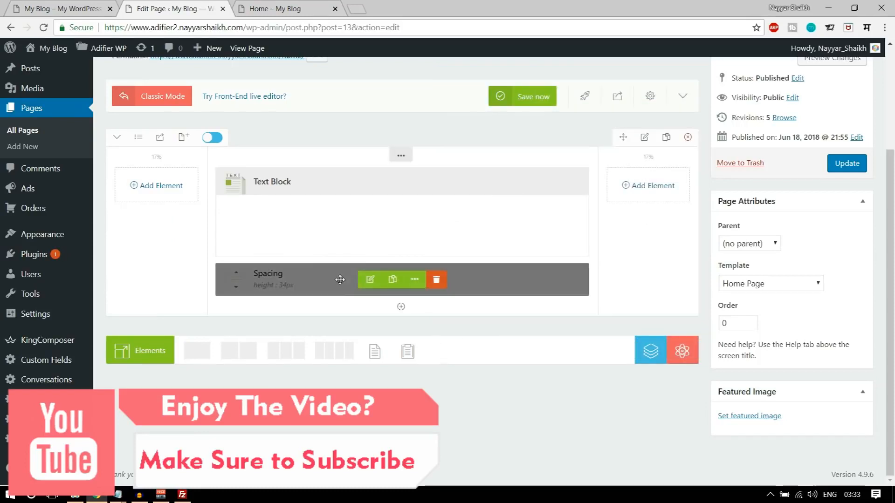
- Add a Normal-style Search Form under the spacer, update the page and reload the live site
left_click(402, 308)
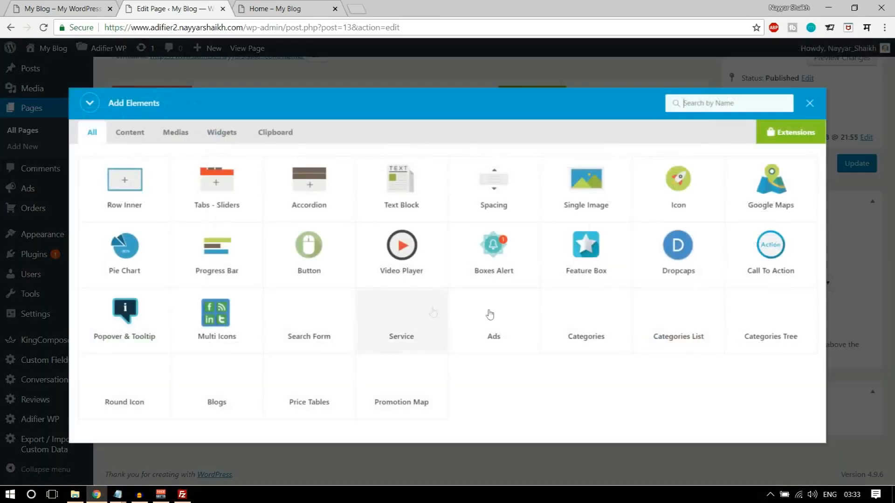
type("sea")
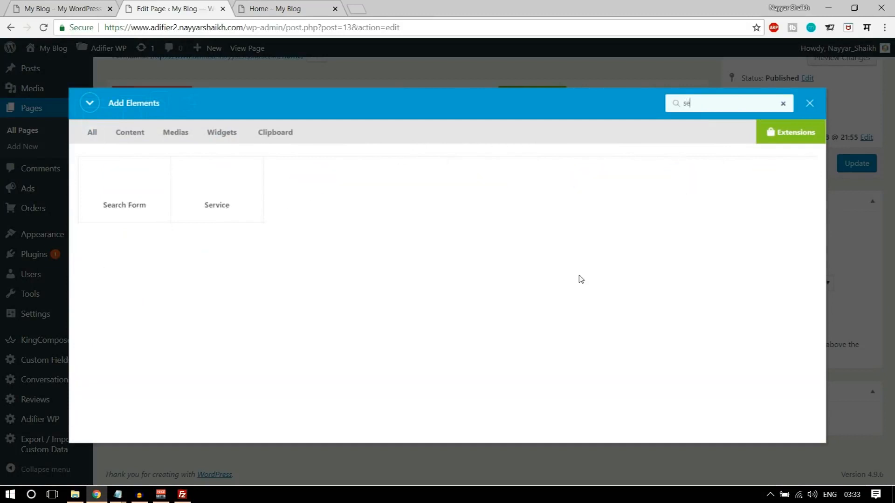
left_click(120, 194)
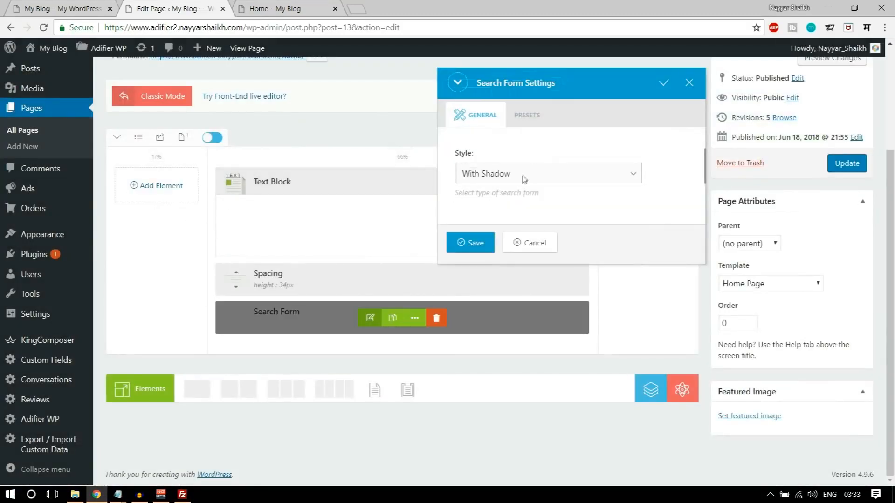
left_click(524, 179)
left_click(517, 201)
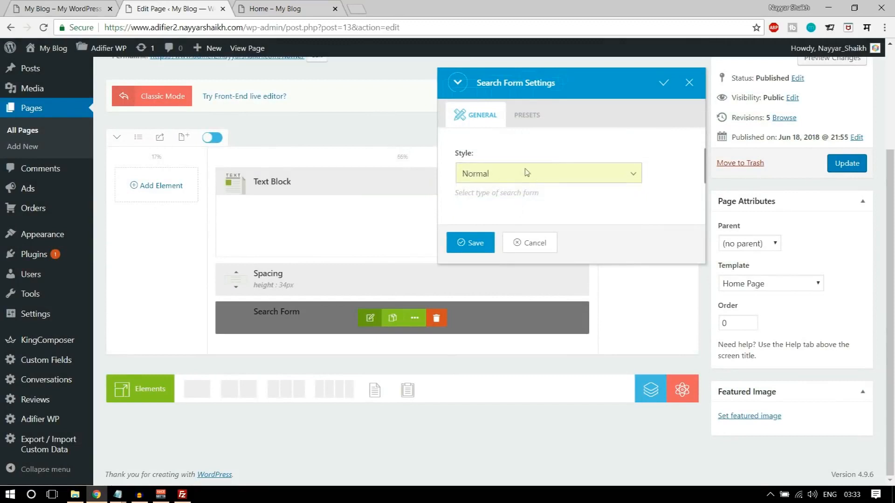
left_click(475, 243)
left_click(849, 166)
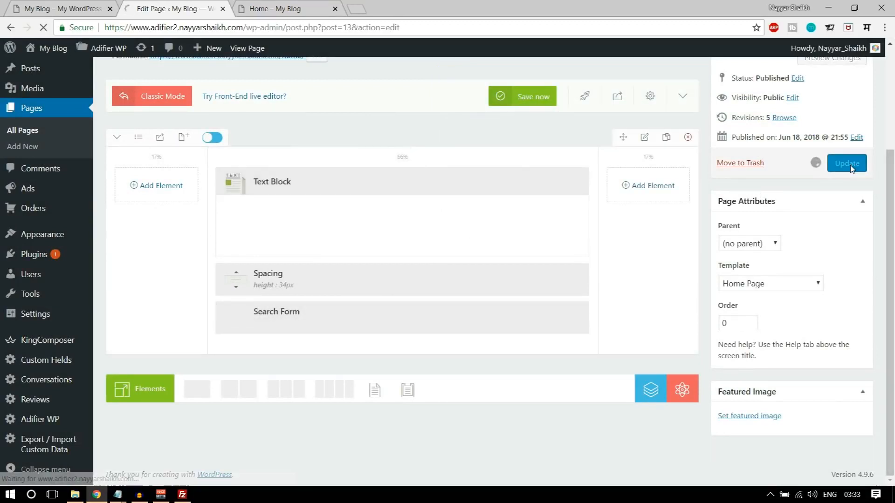
left_click(275, 8)
left_click(42, 29)
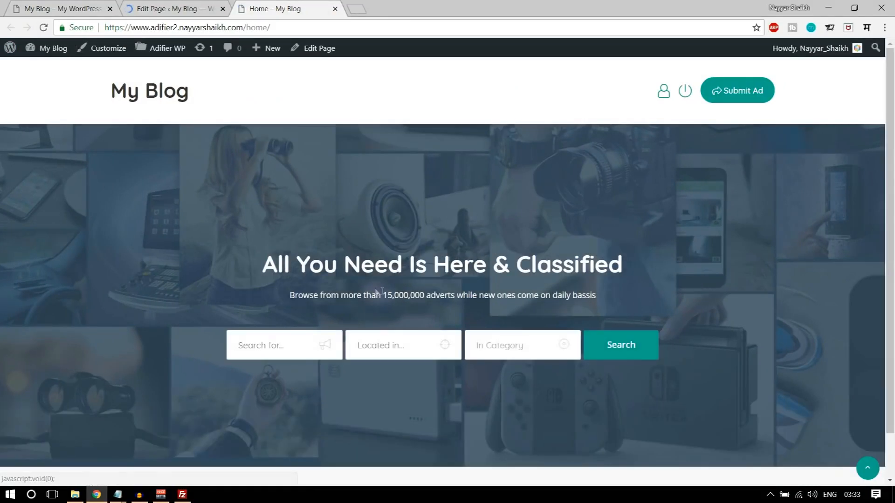
- Compare the live hero and search bar with the Adifier demo, then return to the editor
left_click_drag(391, 295, 279, 264)
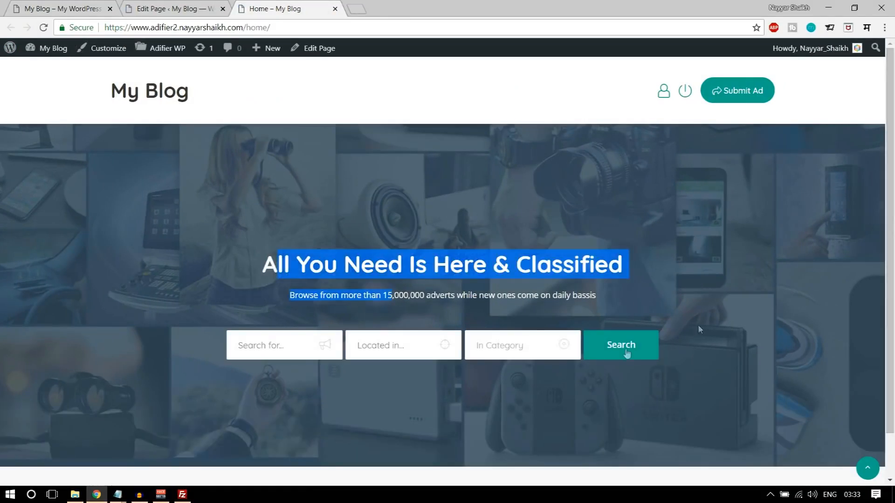
left_click(481, 394)
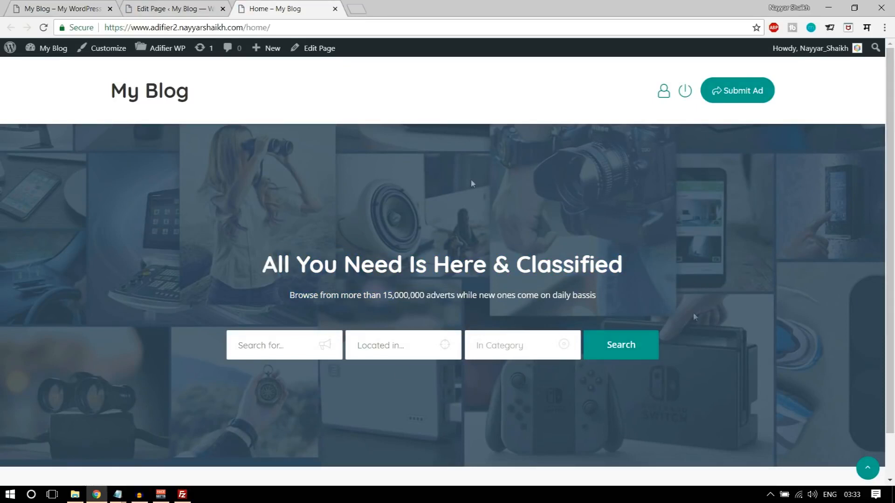
left_click(68, 6)
scroll(597, 326, "down", 2)
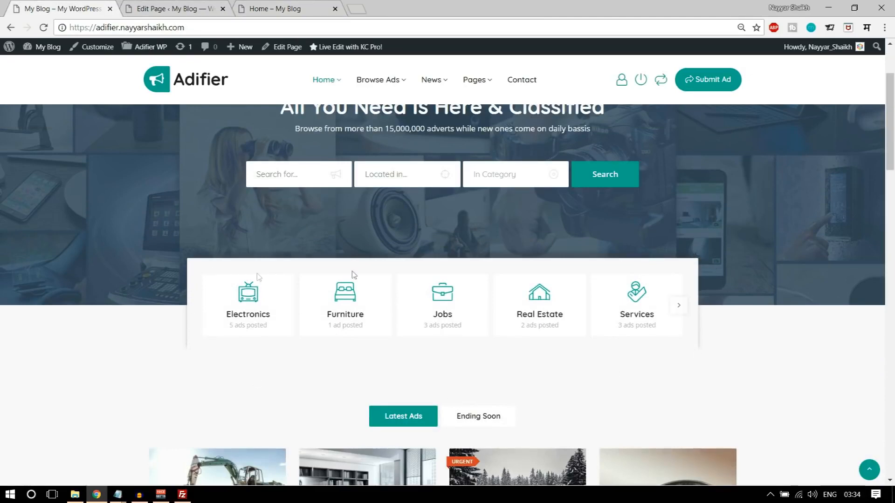
scroll(689, 324, "up", 2)
scroll(690, 324, "down", 1)
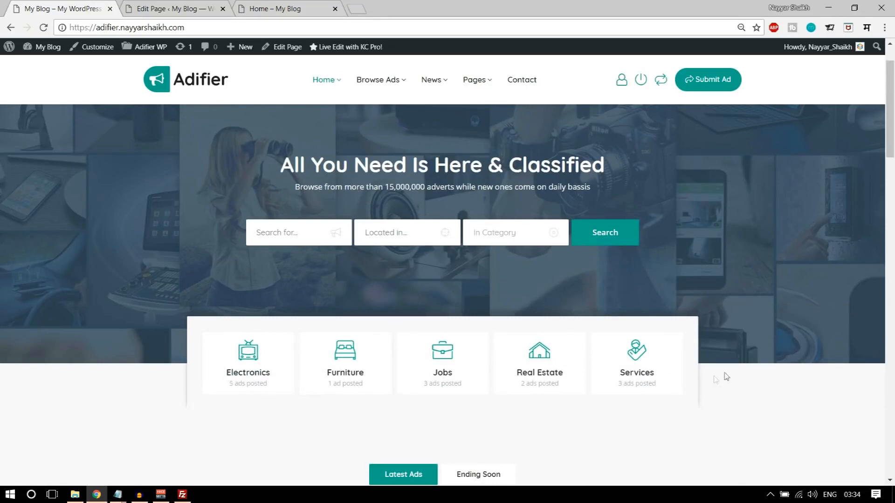
scroll(729, 395, "up", 1)
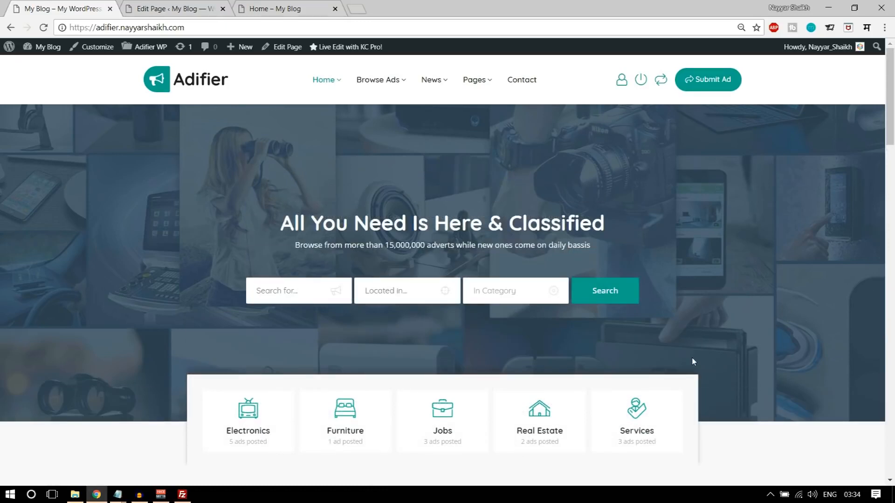
left_click(166, 6)
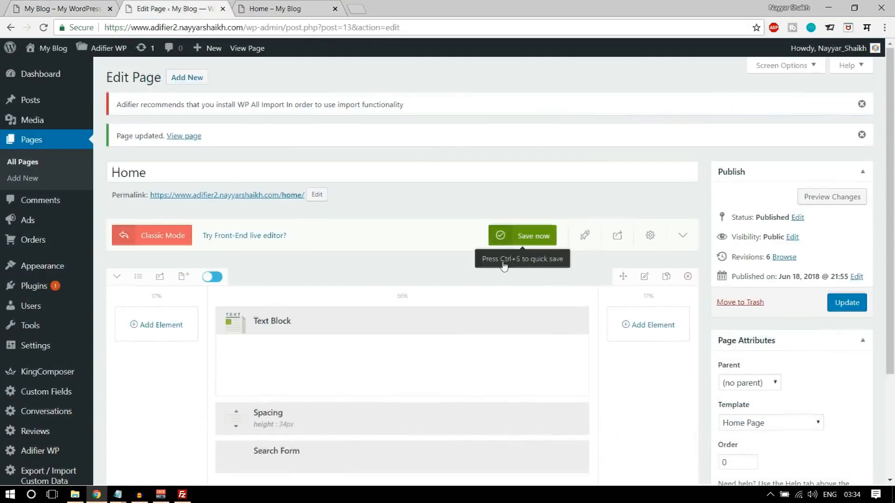
- Duplicate the 34px spacer and move the copy below the Search Form
scroll(503, 265, "down", 2)
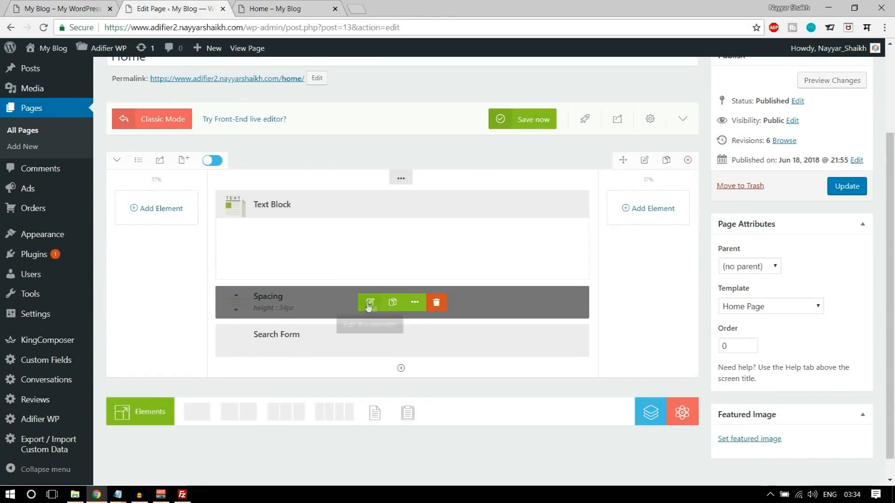
left_click(393, 305)
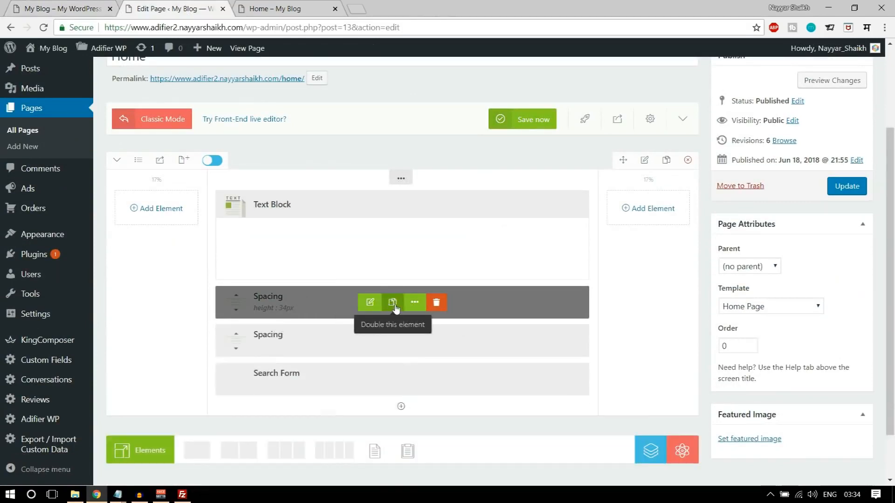
left_click_drag(340, 340, 332, 392)
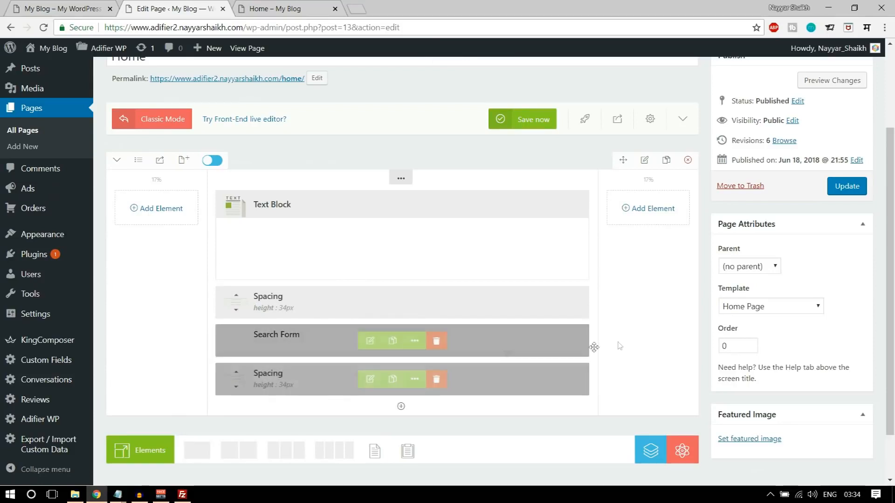
- Add a new empty one-column row and switch to the Adifier demo
scroll(627, 338, "down", 2)
scroll(625, 338, "up", 1)
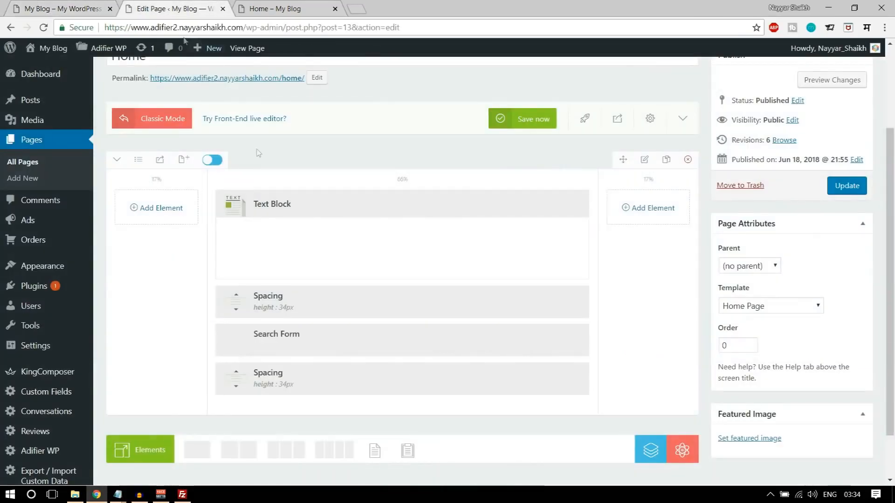
scroll(280, 233, "down", 1)
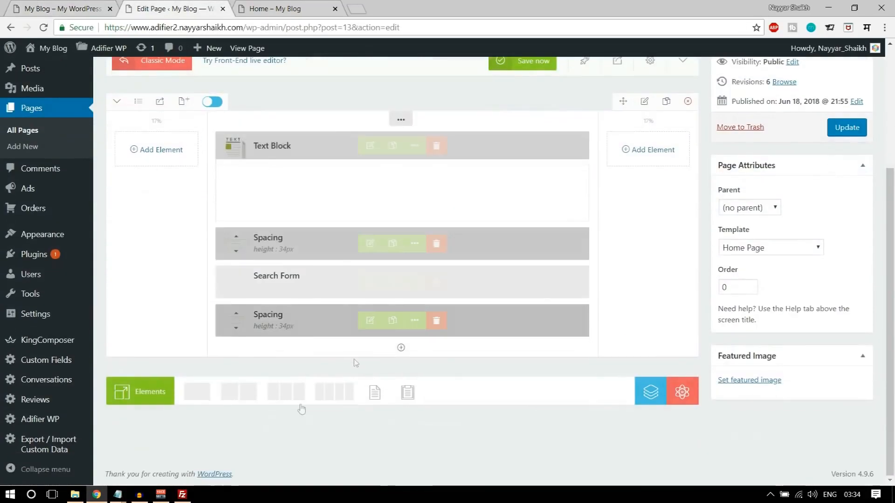
left_click(199, 395)
key("ctrl+Tab")
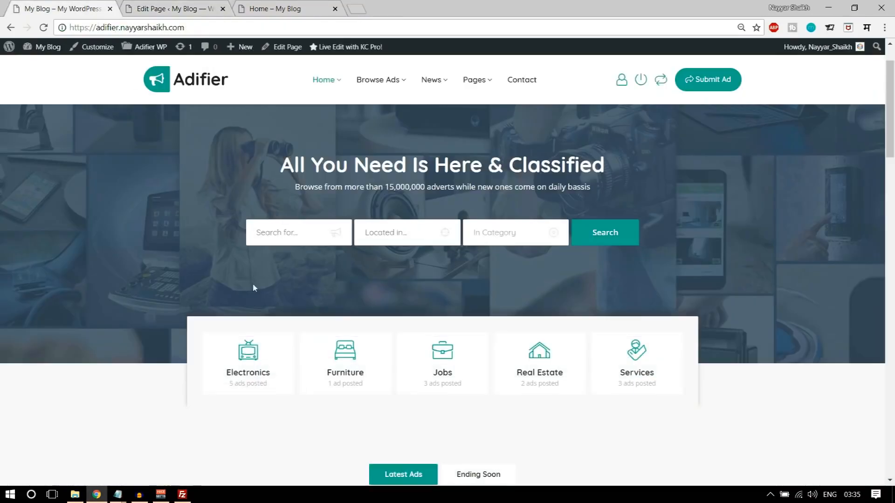
scroll(253, 288, "down", 1)
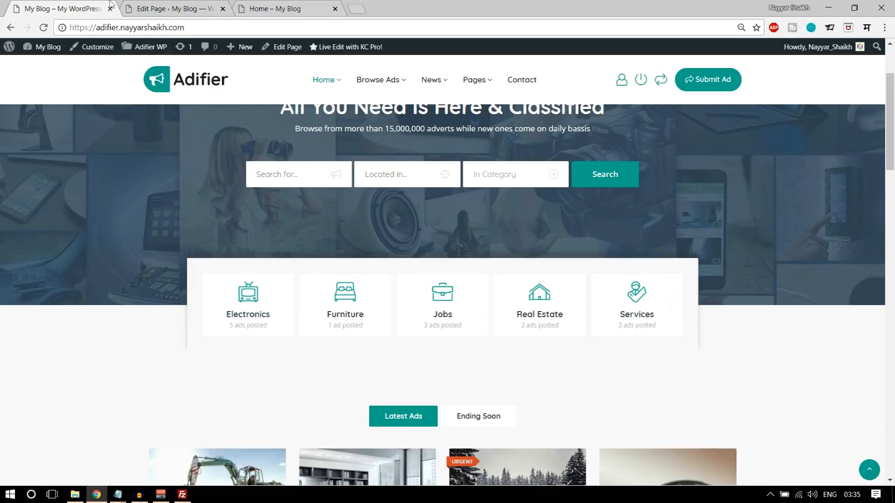
- Give the new row a custom 8% + 83% + 8% column layout
left_click(182, 4)
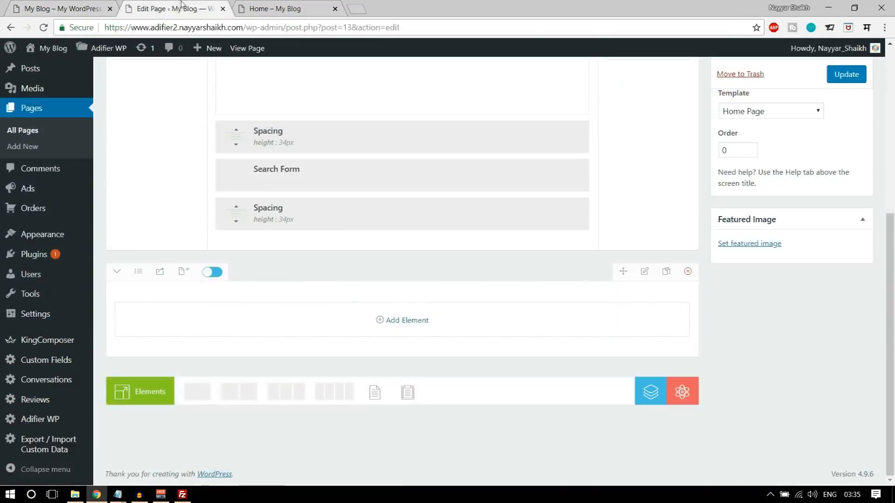
left_click(139, 275)
left_click(160, 423)
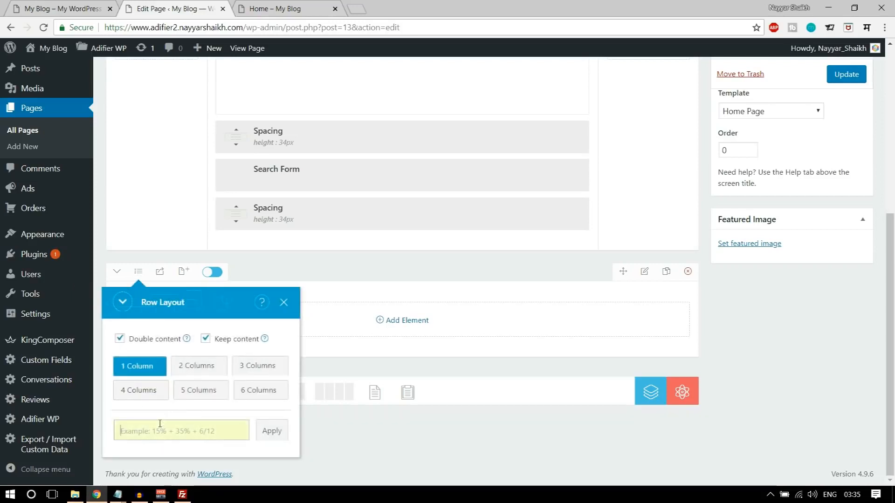
type("8")
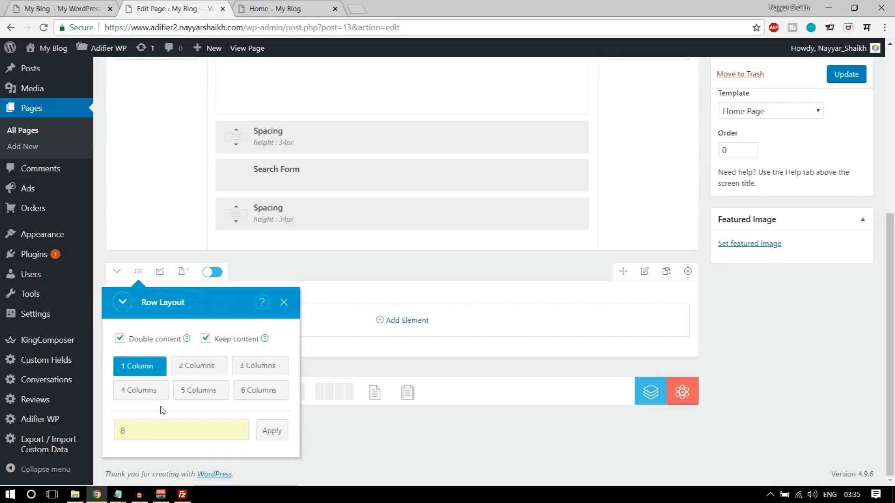
type("% +83% + 8%")
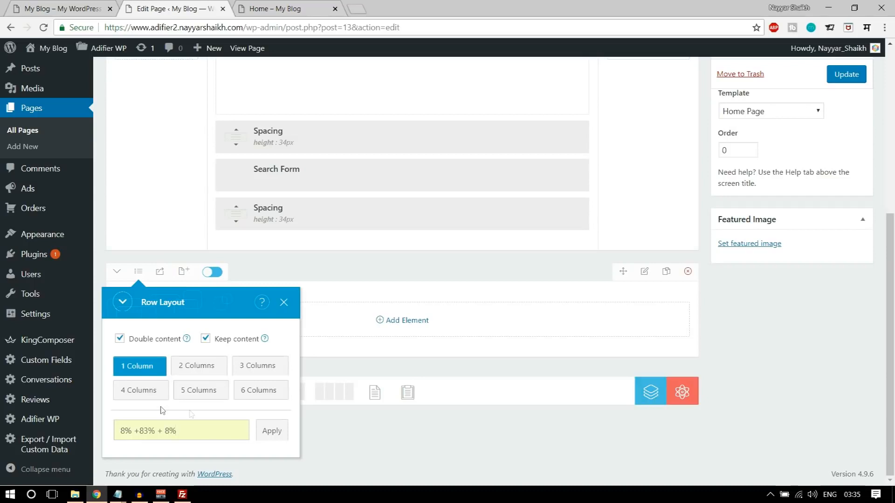
left_click(272, 430)
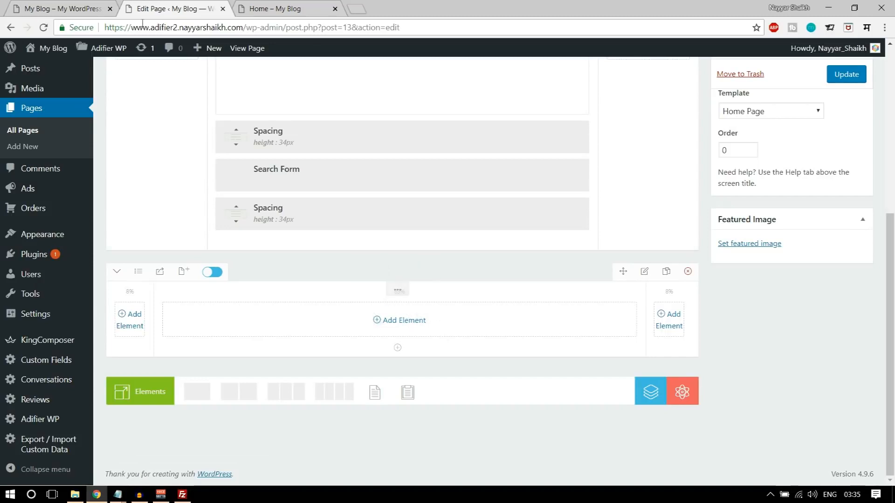
left_click(63, 5)
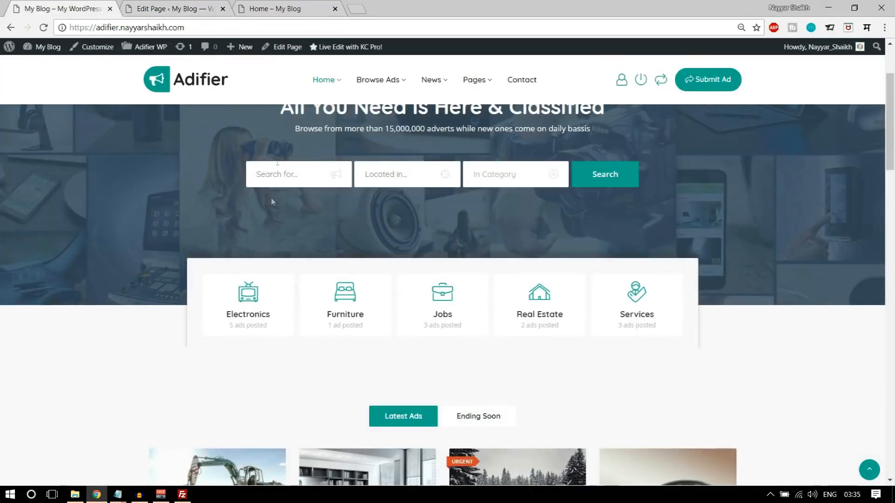
left_click(184, 9)
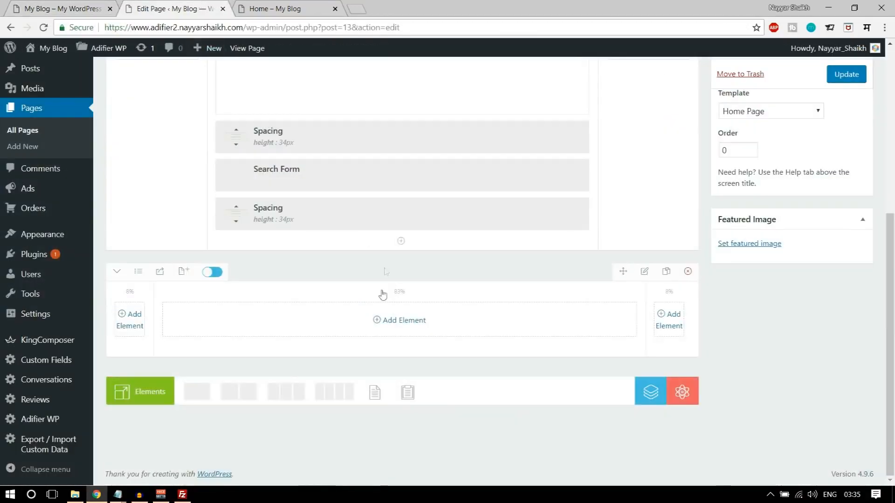
- Add a Categories element to the middle column with the Top Icon style
left_click(395, 327)
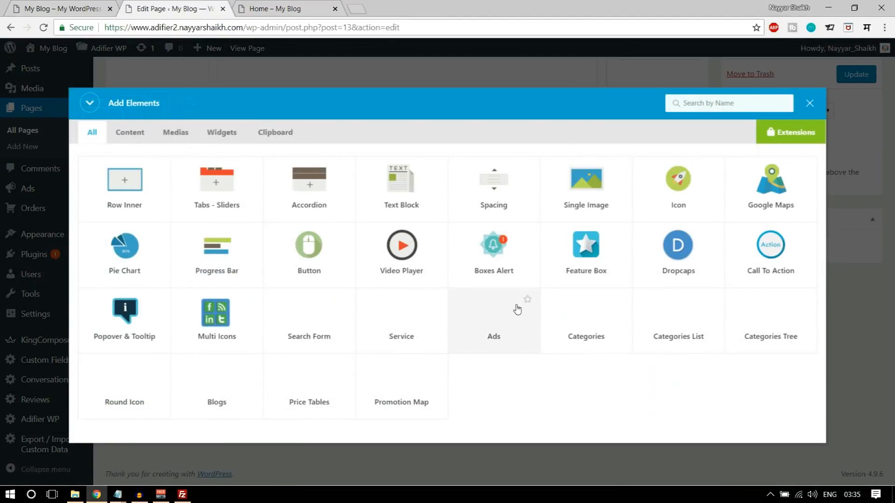
type("categ")
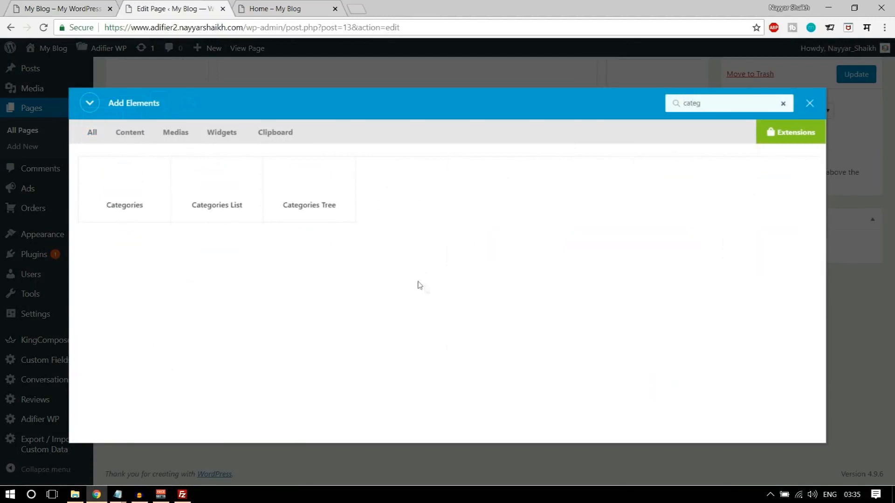
left_click(120, 205)
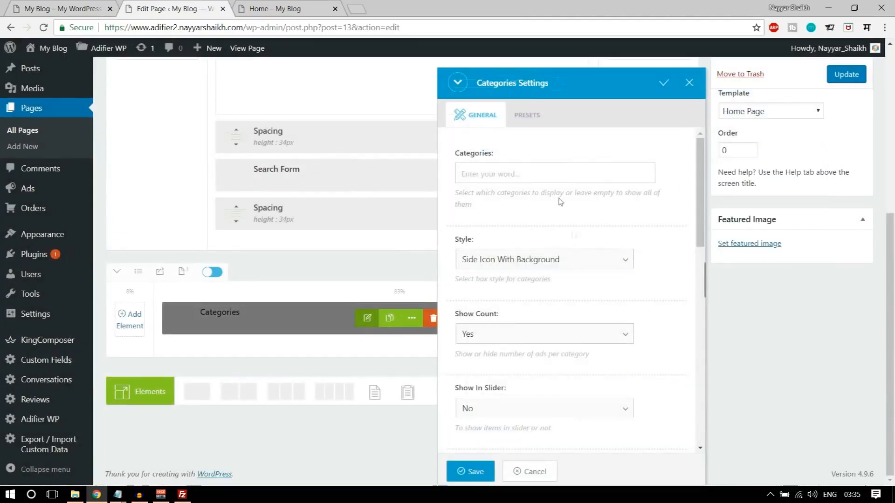
left_click(537, 268)
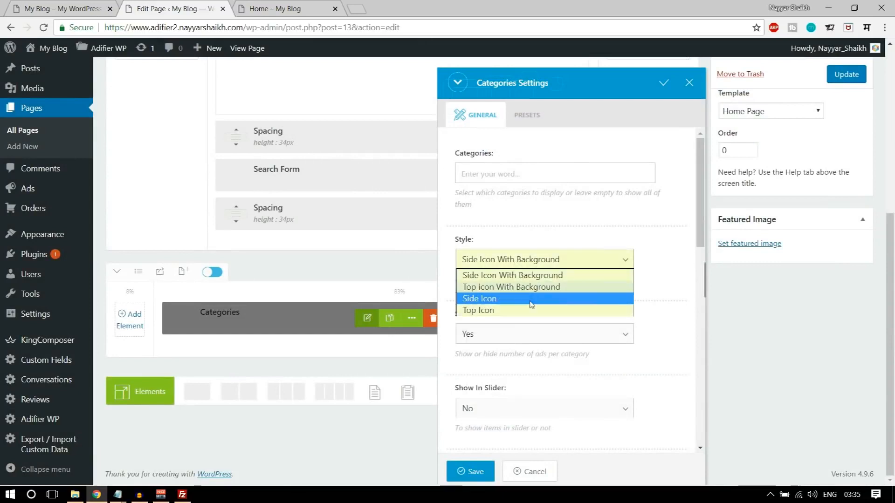
left_click(521, 310)
left_click(47, 6)
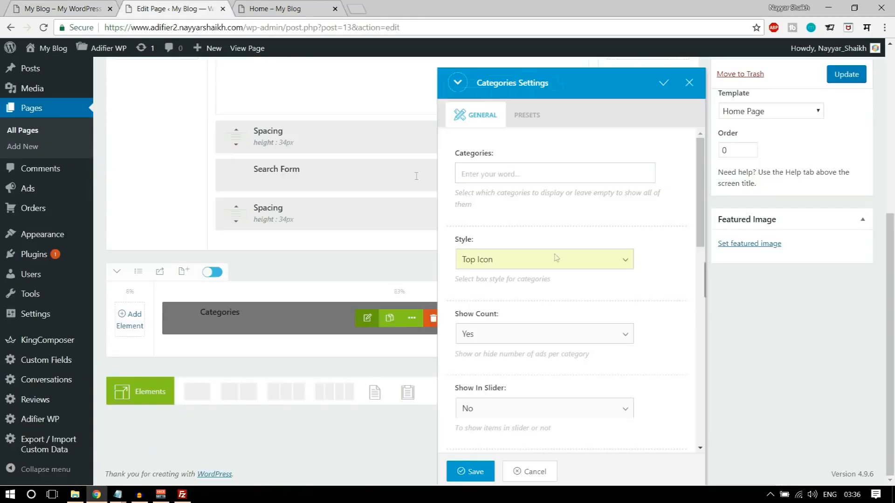
left_click(195, 9)
scroll(653, 285, "down", 1)
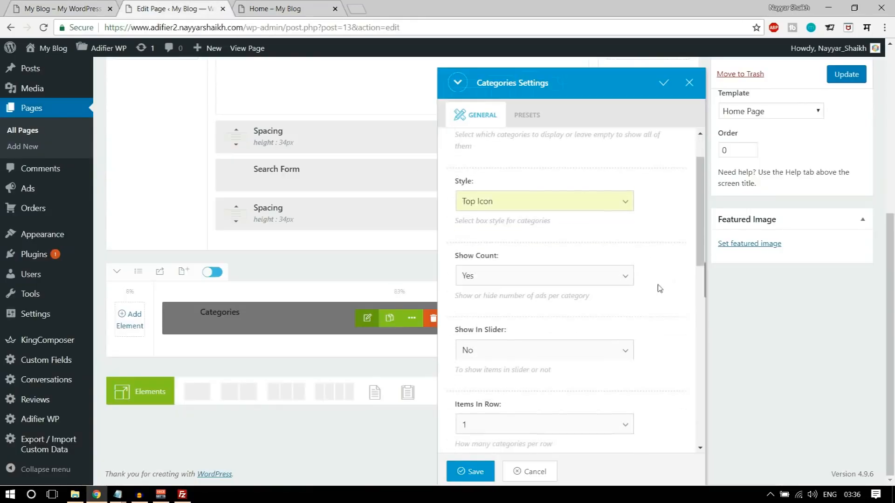
scroll(673, 263, "down", 1)
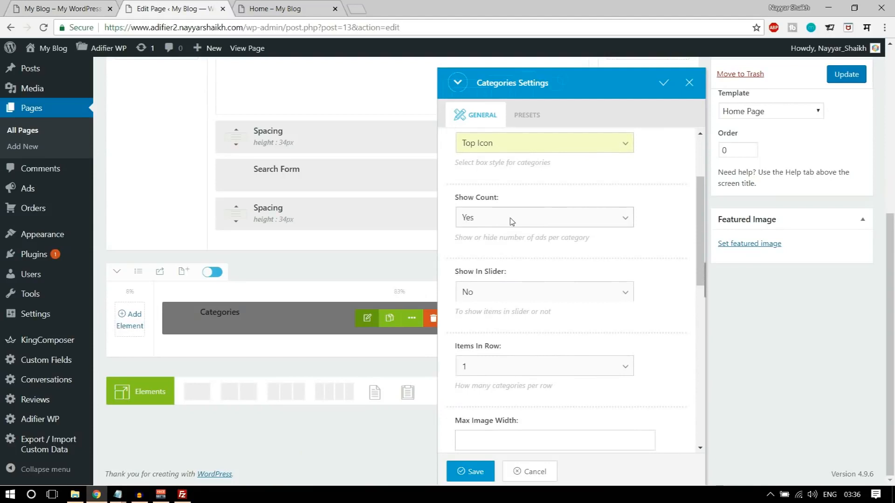
left_click(84, 5)
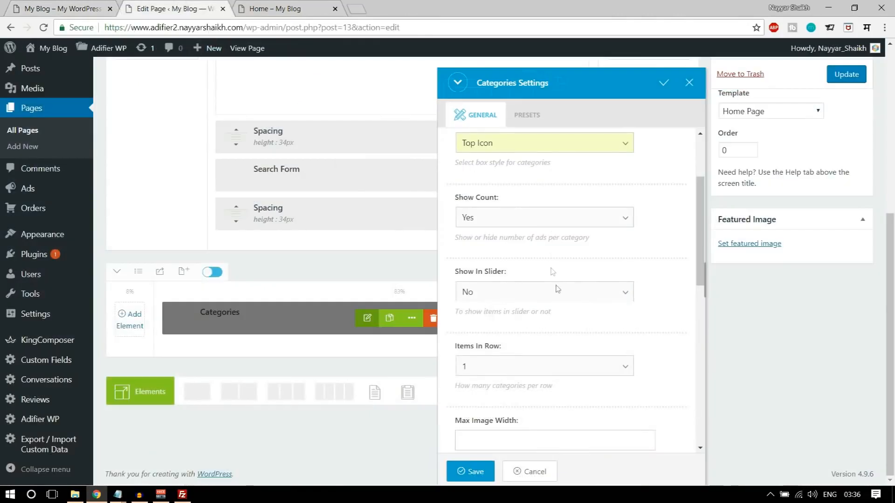
scroll(573, 302, "down", 1)
- Show the categories in a slider with 5 visible items
left_click(514, 236)
left_click(499, 260)
scroll(641, 289, "down", 1)
left_click(551, 257)
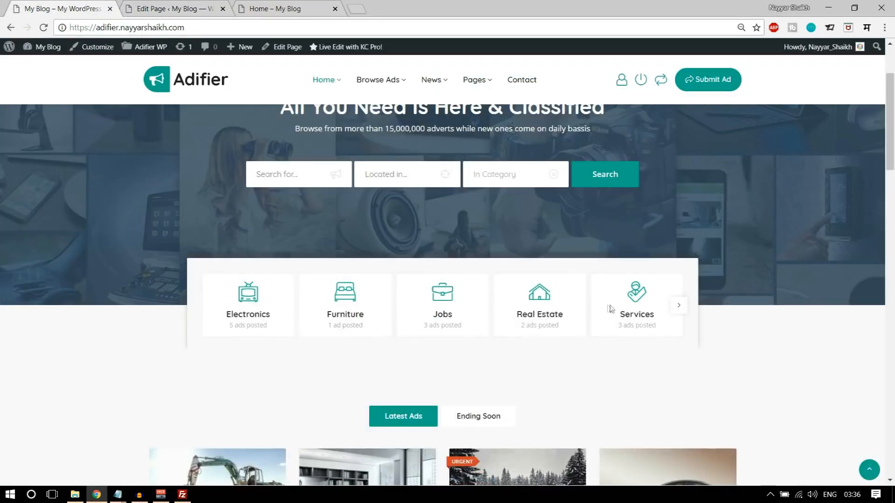
left_click(680, 306)
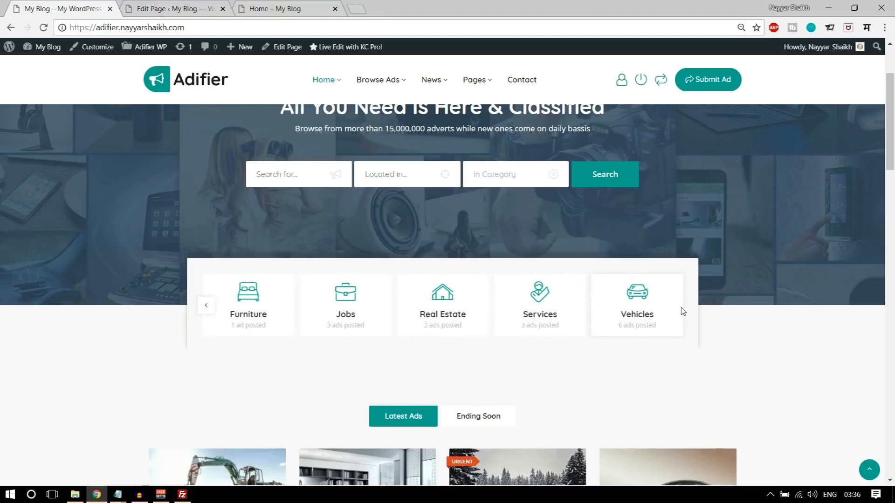
left_click(206, 306)
left_click(177, 6)
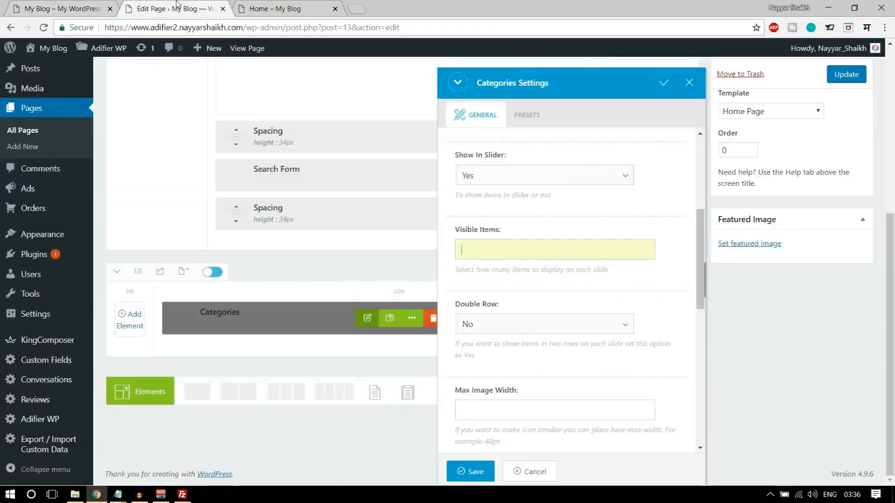
- Use a single row, 40px icon max width, 16px name and 12px count font sizes
scroll(555, 257, "down", 1)
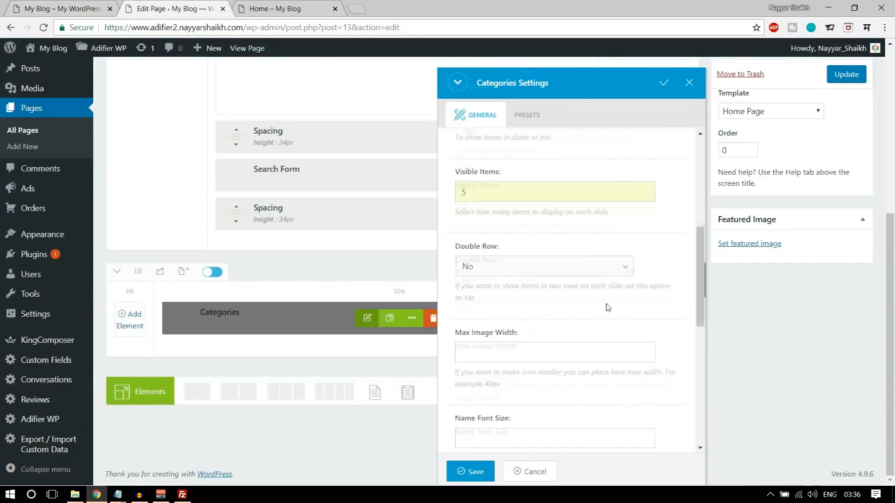
left_click(527, 265)
left_click(503, 283)
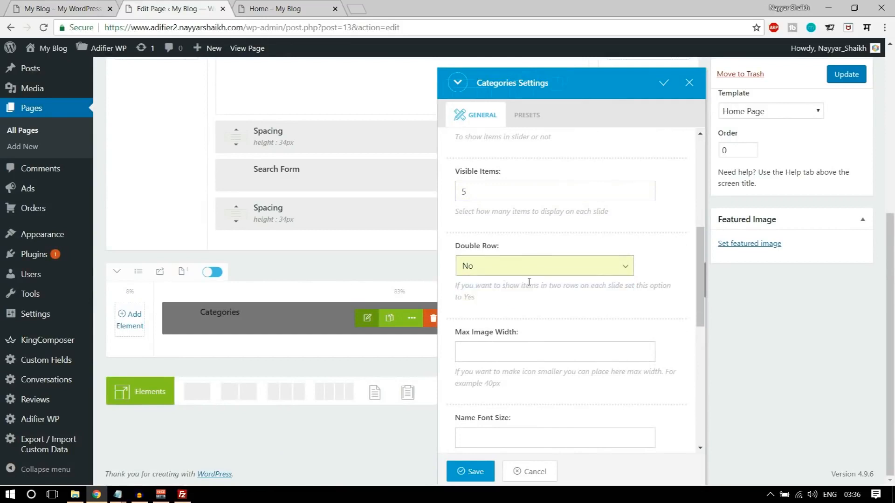
scroll(635, 331, "down", 2)
left_click(550, 236)
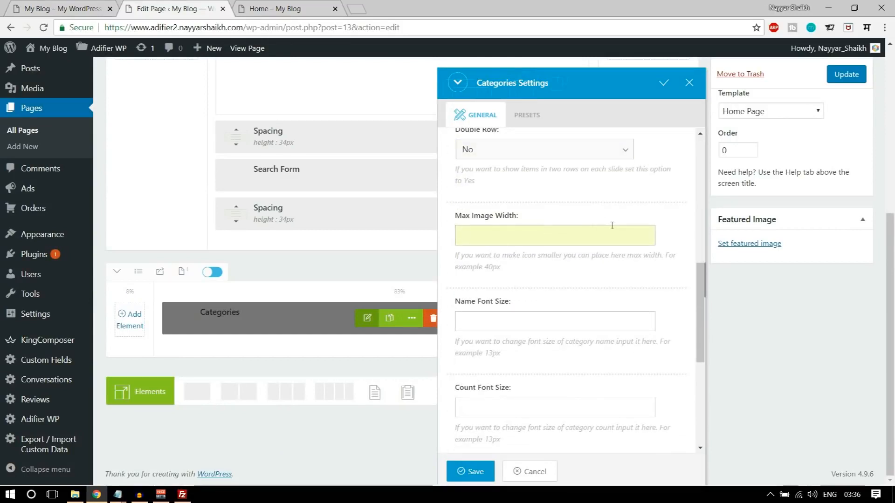
scroll(612, 225, "down", 1)
left_click(541, 264)
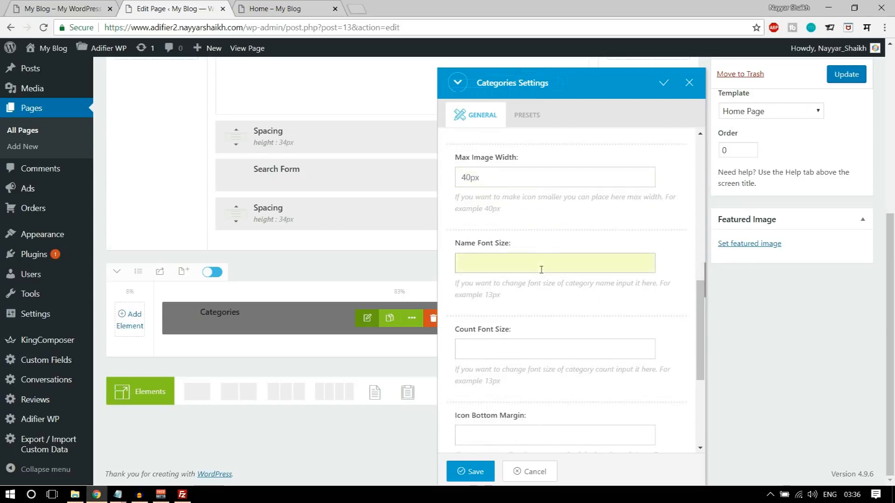
type("16px")
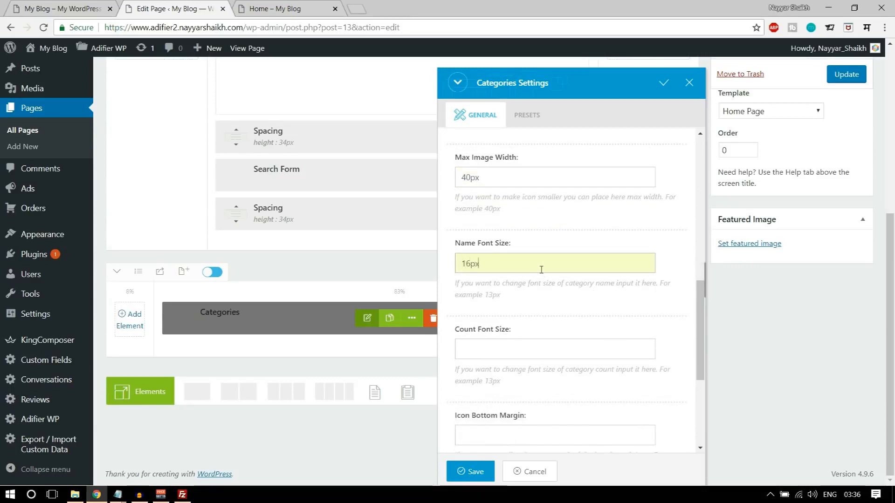
left_click(524, 354)
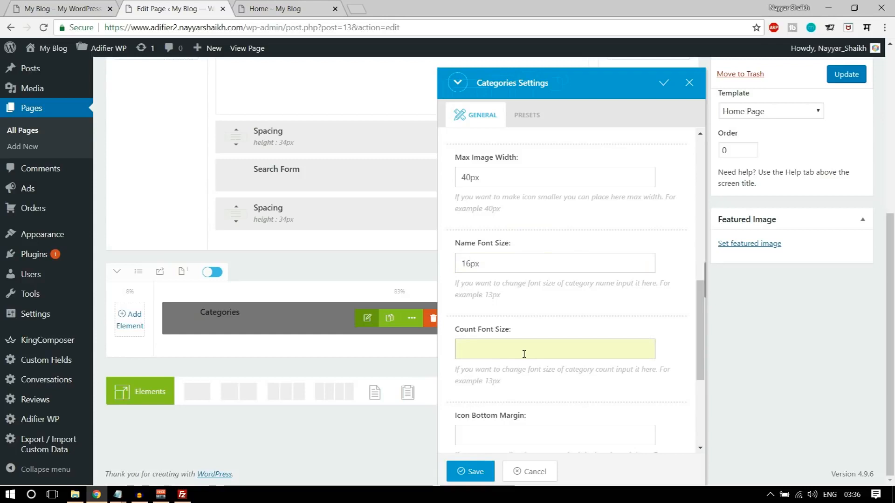
type("12px")
- Set a 5px margin below icons and 15px padding inside each category box
scroll(524, 354, "down", 3)
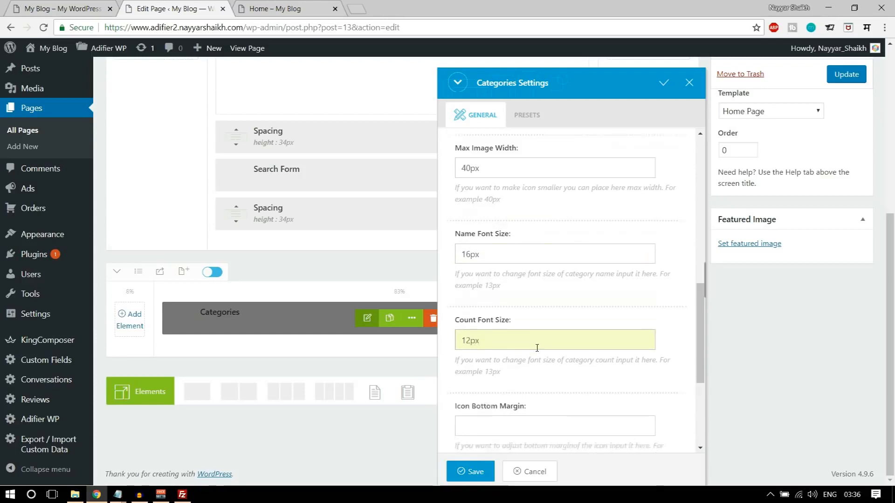
left_click(522, 311)
scroll(641, 319, "down", 1)
scroll(640, 318, "down", 1)
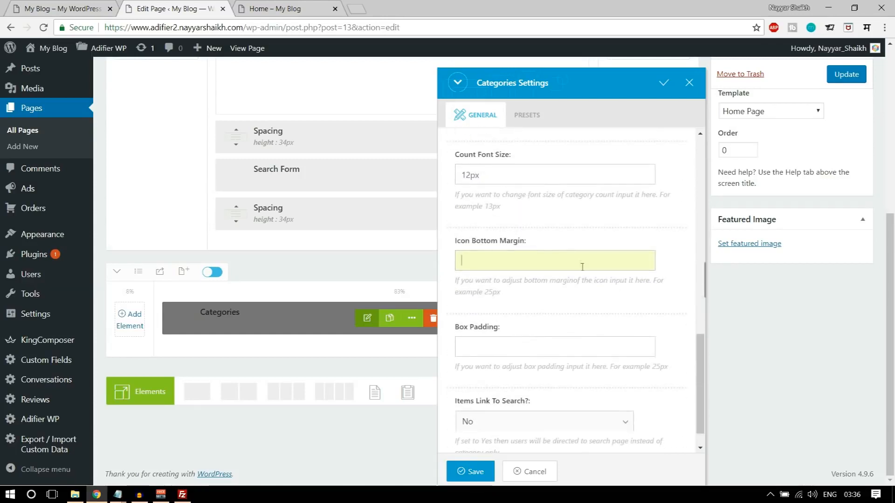
type("5")
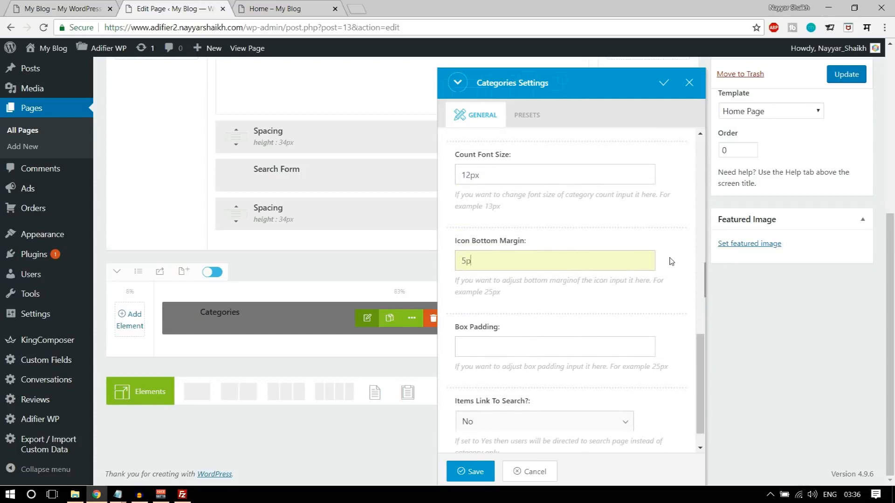
scroll(671, 261, "down", 1)
left_click(523, 310)
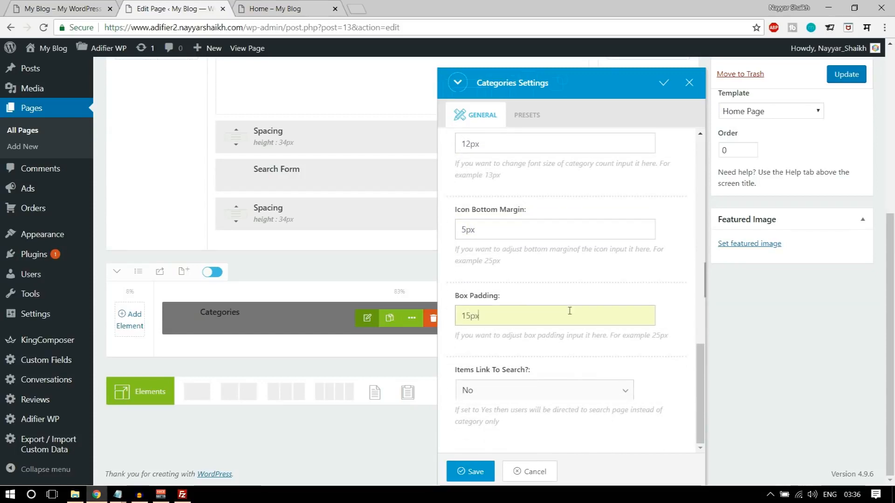
left_click(41, 5)
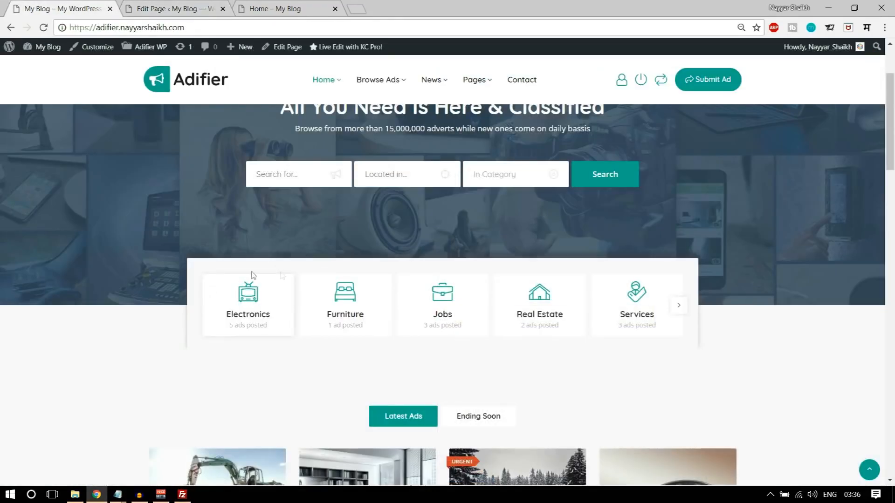
key("ctrl+Tab")
key("ctrl+shift+Tab")
key("ctrl+Tab")
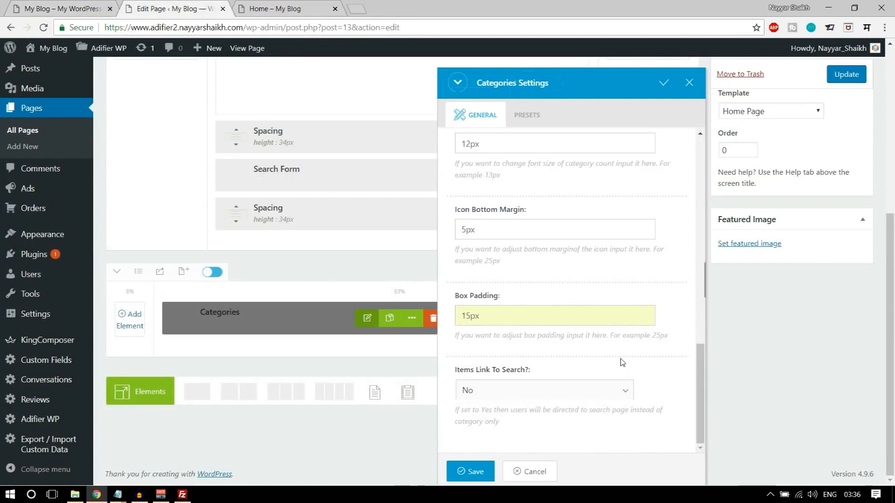
- Make category items link to search, save the element and update the page
left_click(526, 391)
left_click(509, 418)
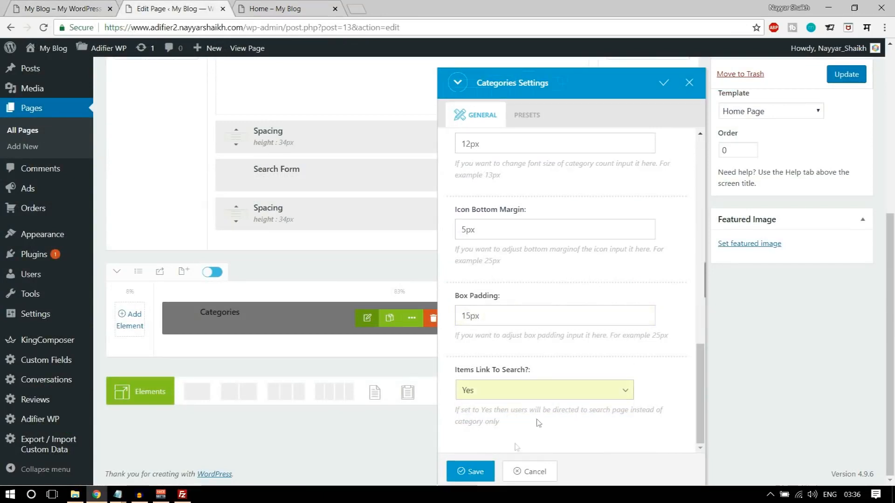
left_click(475, 472)
left_click(846, 75)
- Reload the live home page to view the category cards, then bring up the Categories column's tools
left_click(275, 9)
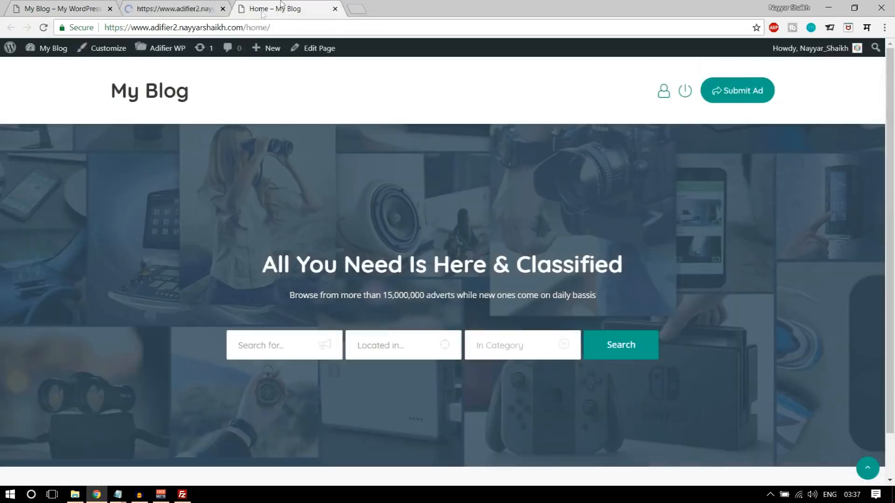
left_click(44, 27)
scroll(695, 305, "down", 3)
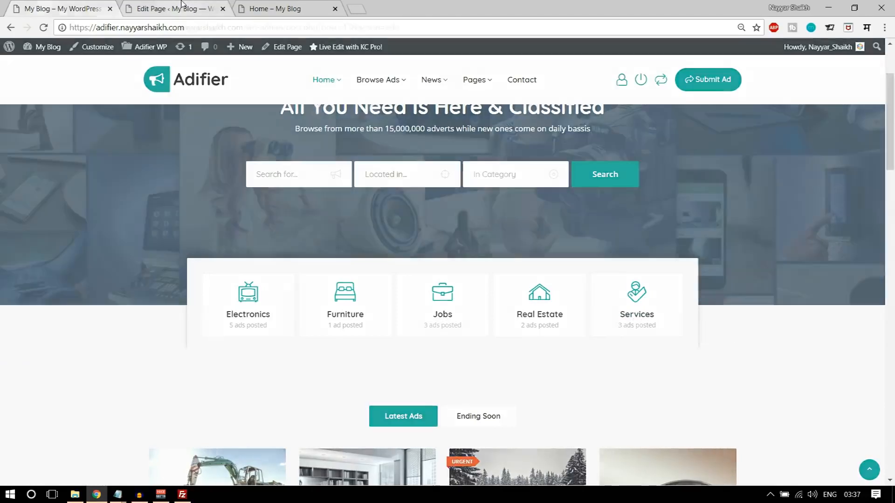
left_click(196, 8)
scroll(411, 206, "down", 6)
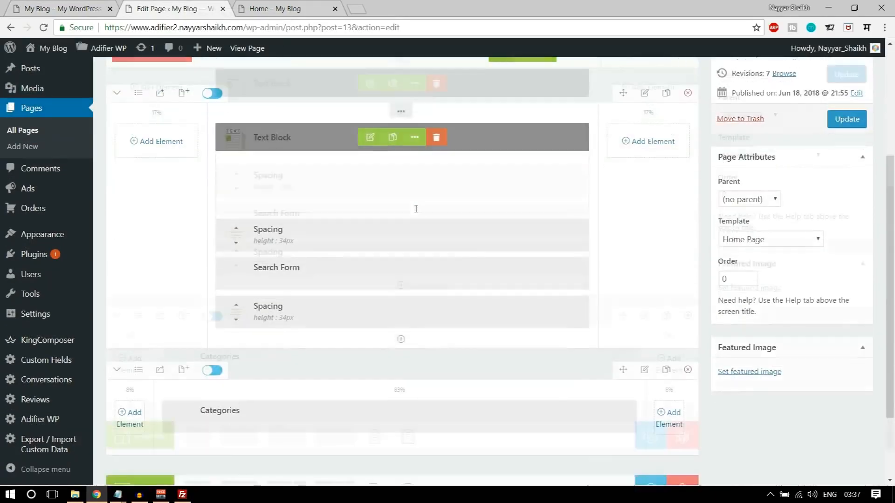
left_click(398, 293)
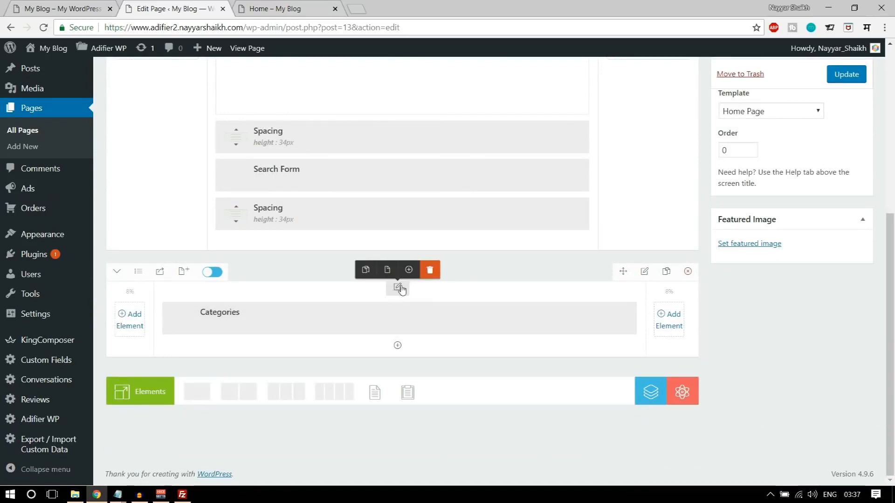
- Set the Categories column's background colour to #f8f8f8 in its Styling settings
left_click(397, 289)
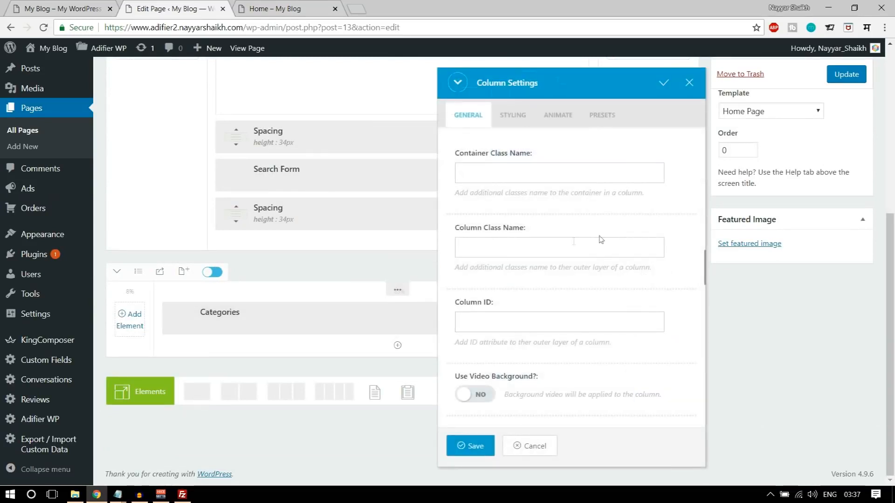
left_click(516, 120)
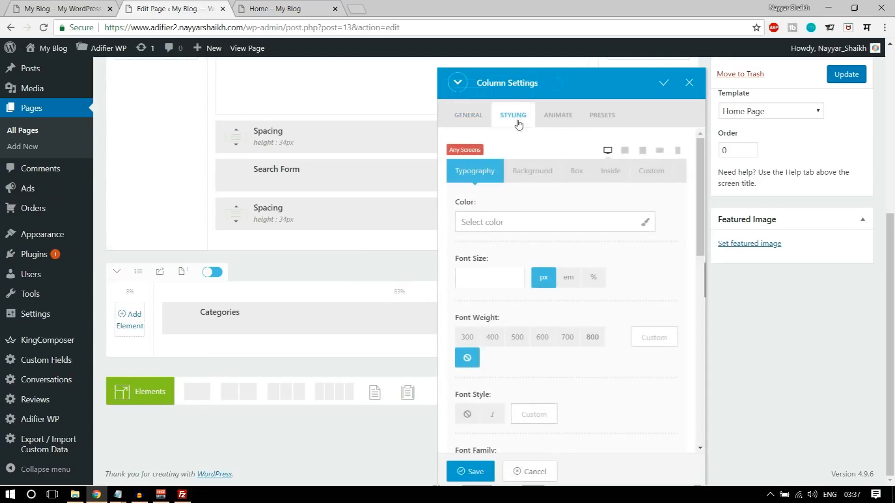
left_click(576, 177)
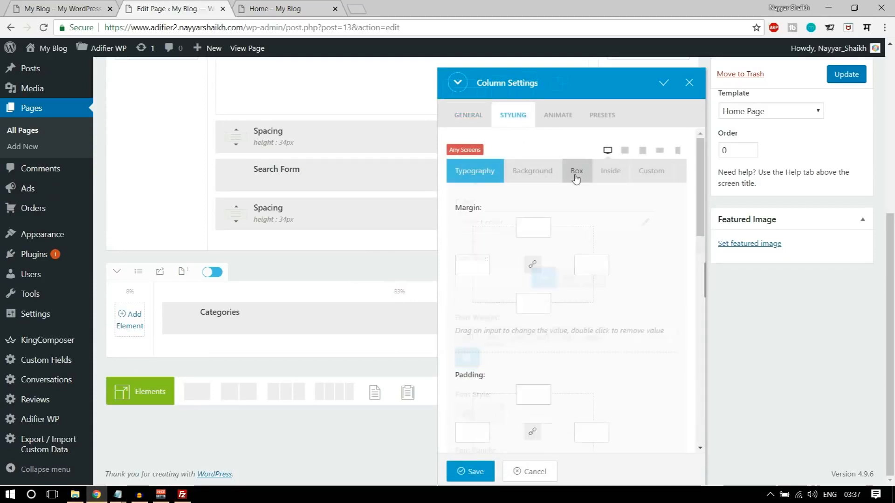
left_click(555, 185)
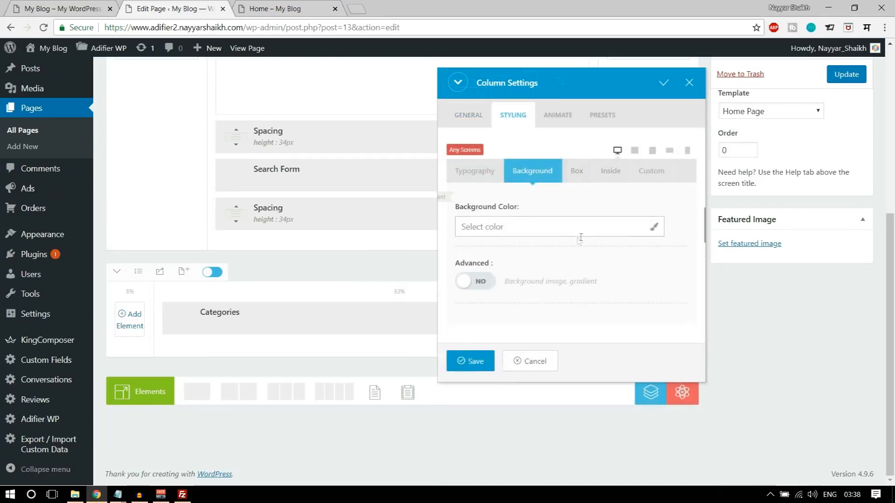
key("ctrl+Tab")
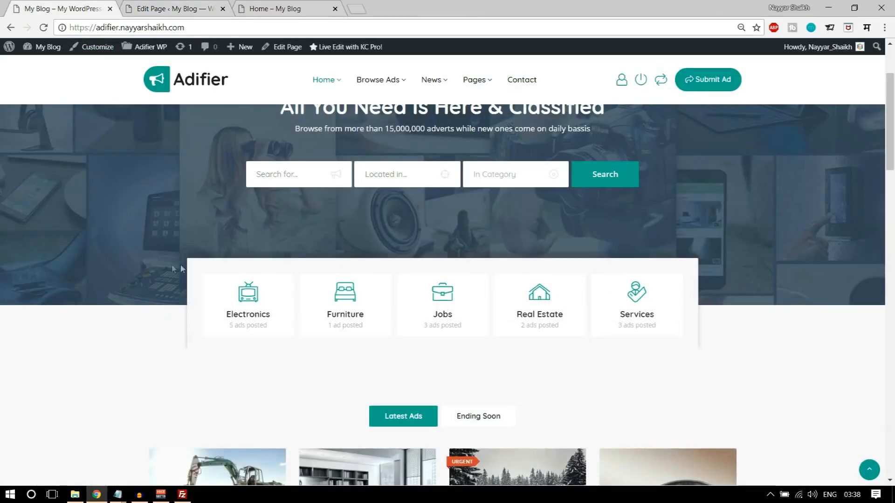
key("ctrl+shift+Tab")
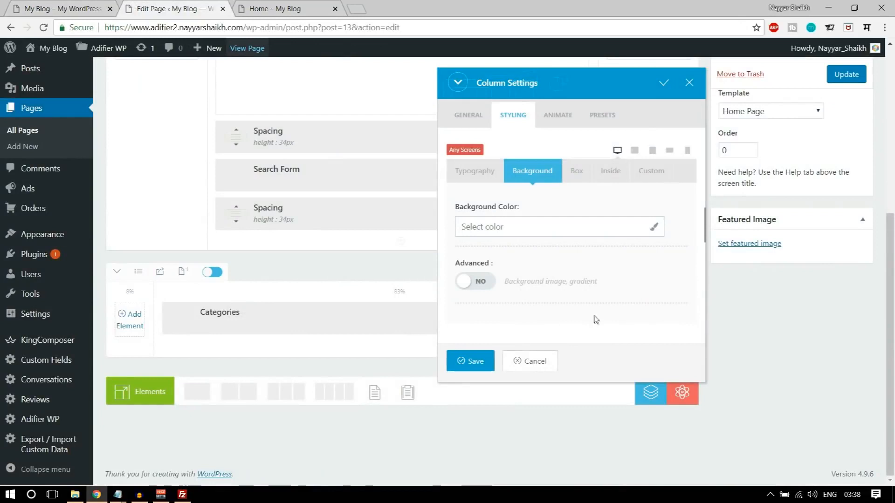
left_click(510, 227)
type("#f8f8f8")
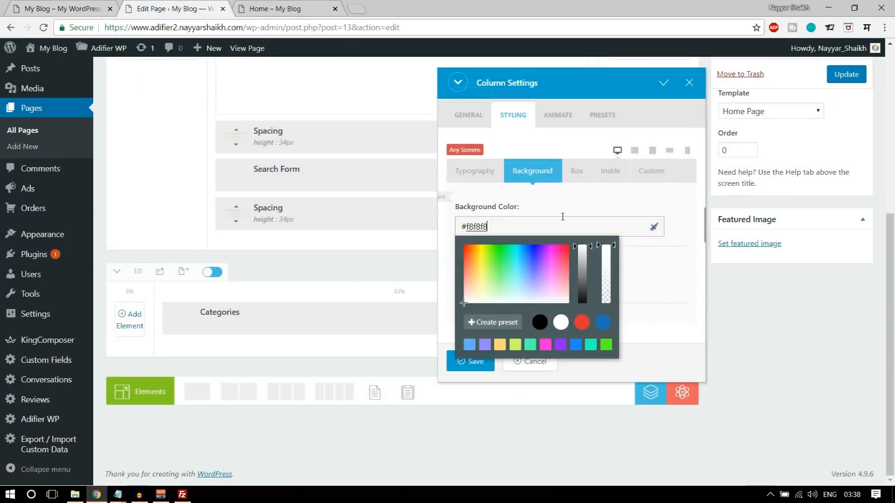
left_click(539, 221)
left_click(673, 299)
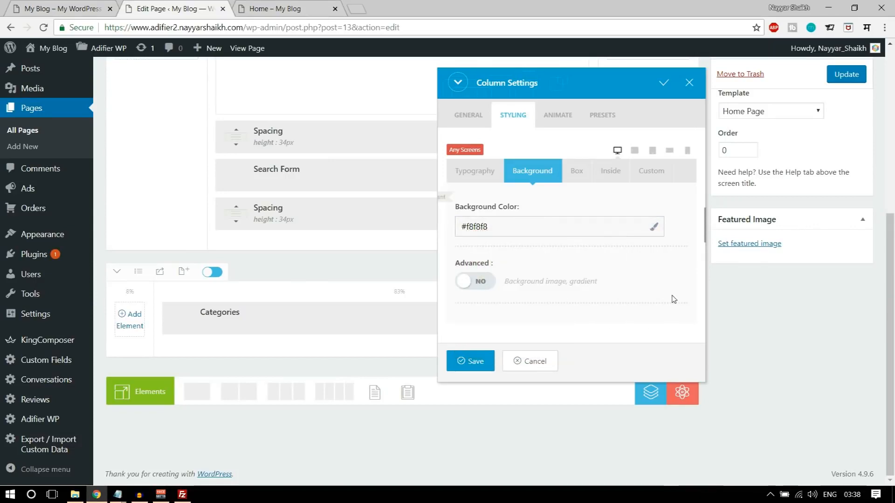
left_click(576, 182)
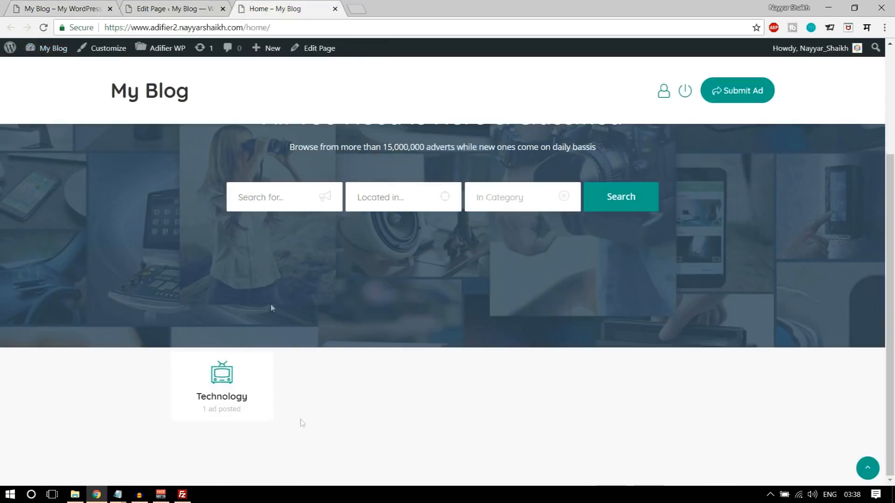
left_click(173, 9)
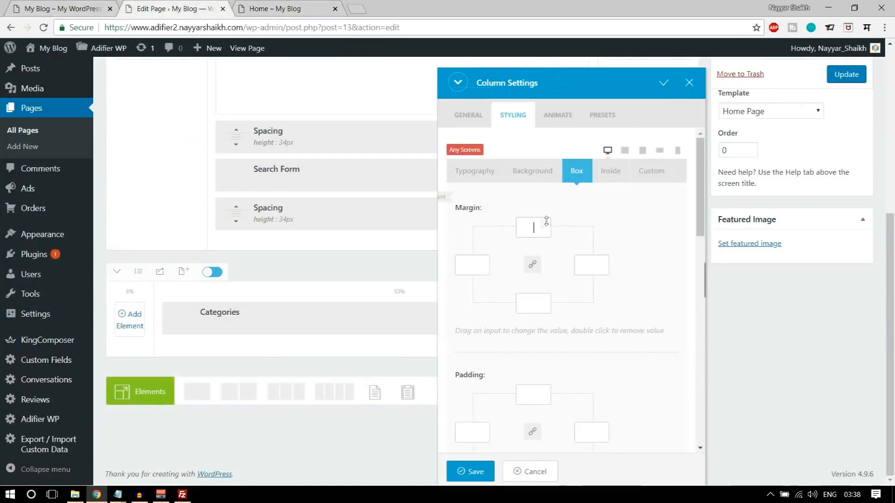
- Set the Categories column's top margin to -90px, checking it against the demo
scroll(625, 283, "up", 2)
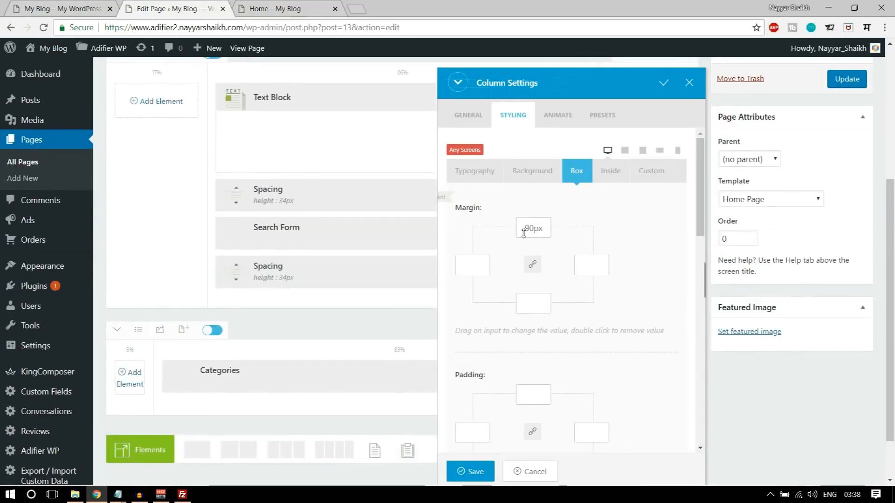
left_click(535, 233)
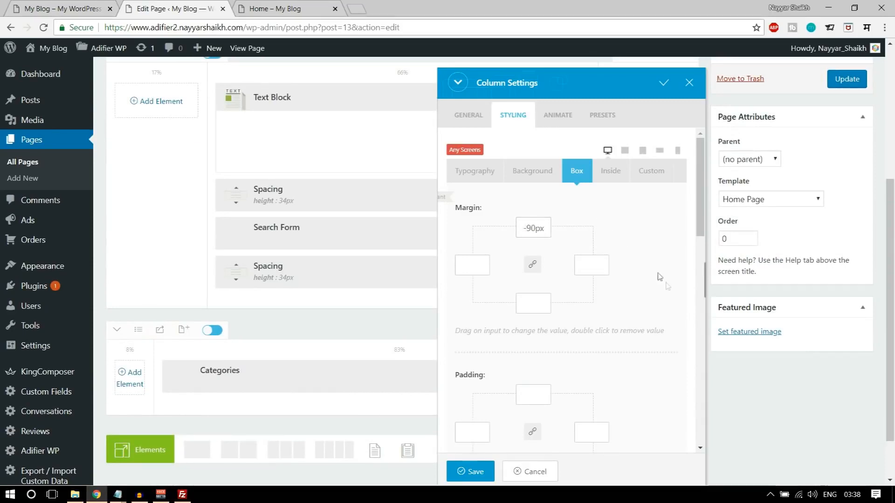
scroll(657, 280, "down", 3)
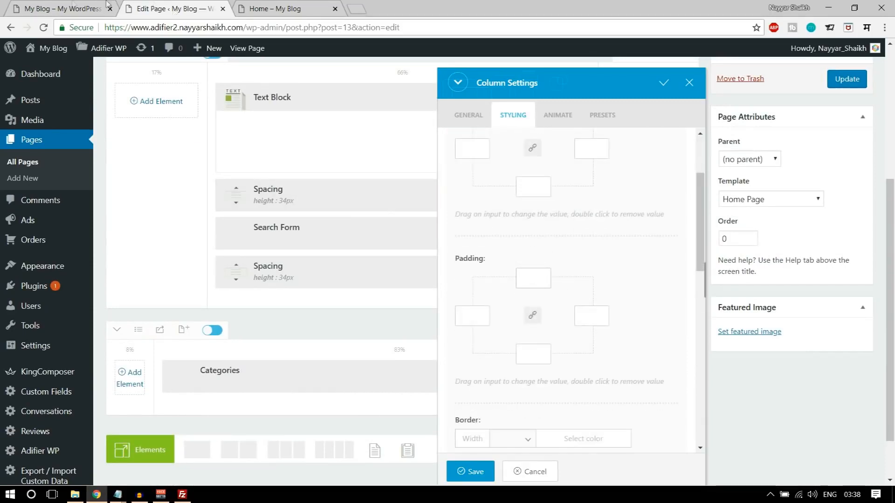
left_click(60, 8)
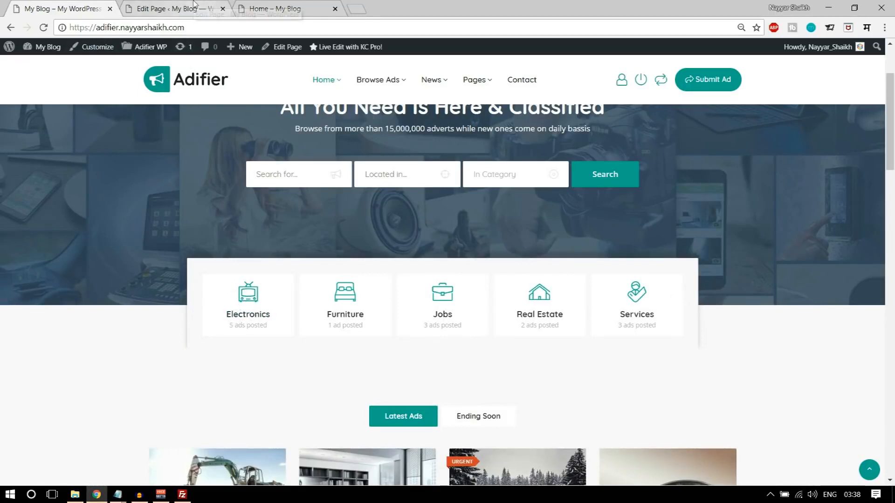
left_click(192, 12)
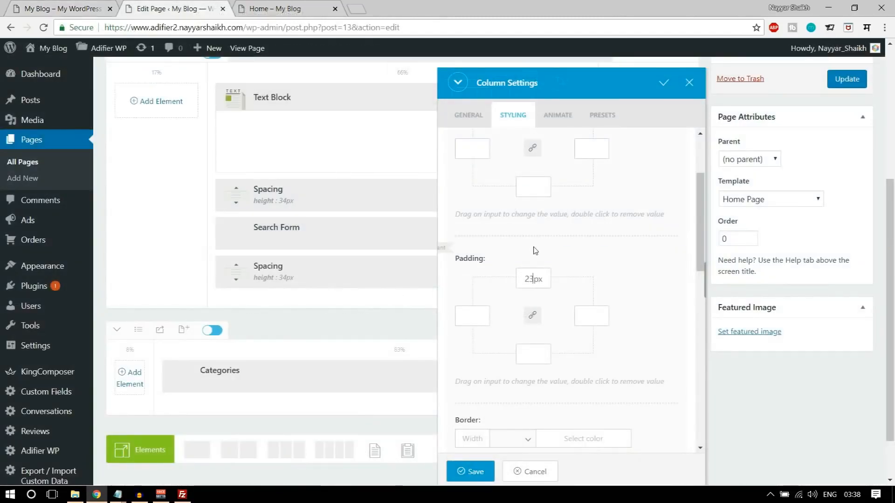
- Set padding to 23px top/bottom and 20px sides with a 2px corner radius
double_click(540, 359)
type("3")
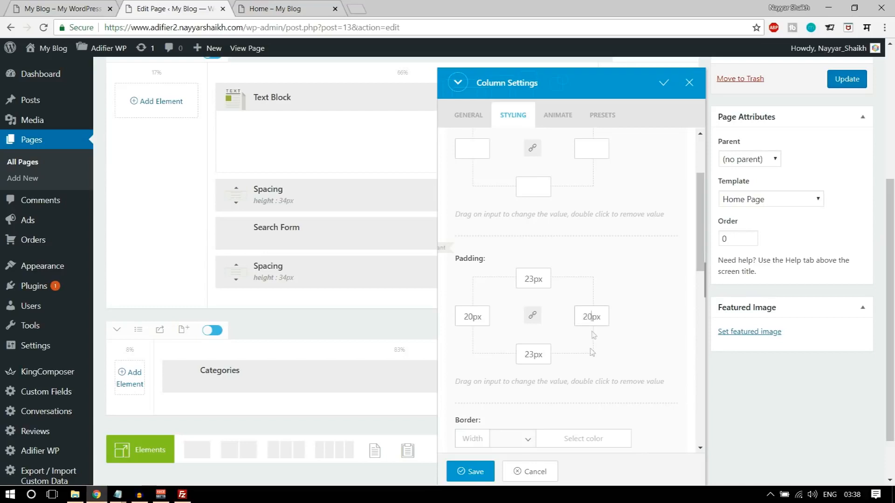
scroll(594, 335, "down", 6)
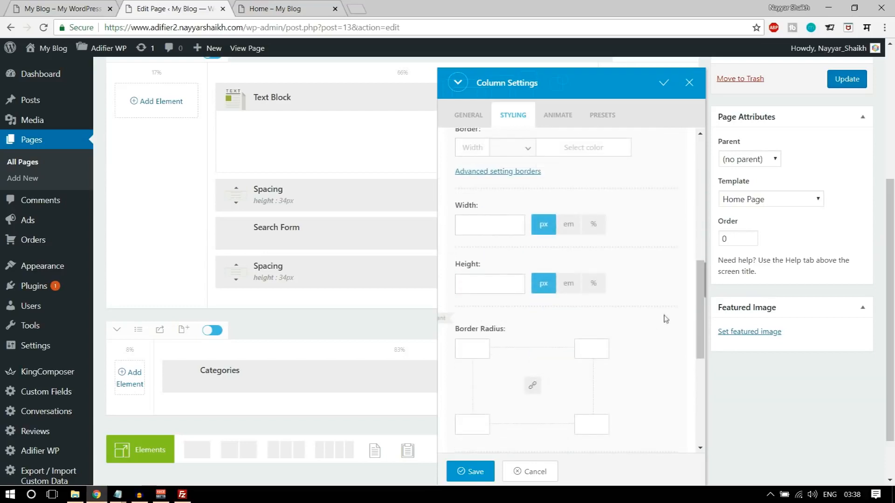
scroll(657, 319, "down", 2)
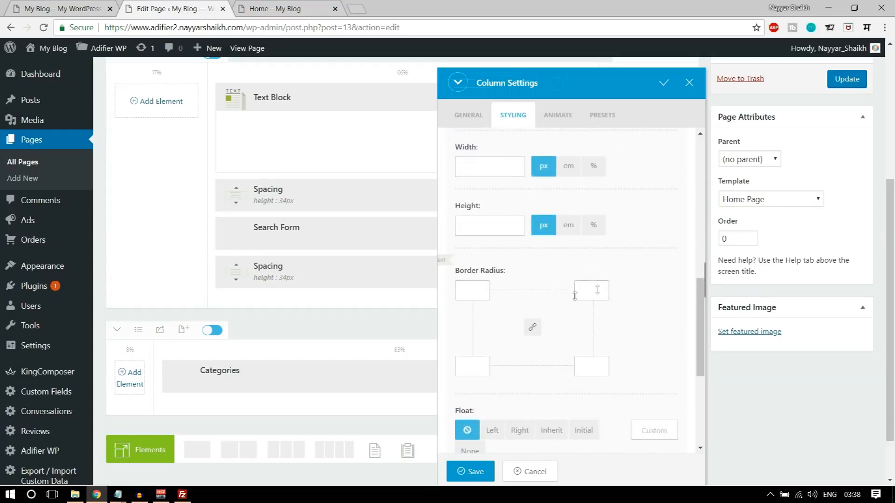
left_click(605, 292)
scroll(656, 319, "down", 7)
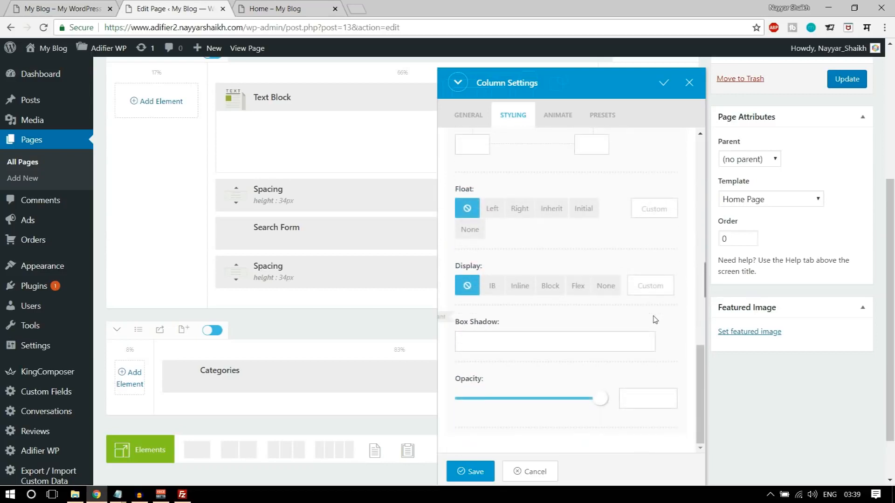
left_click(545, 337)
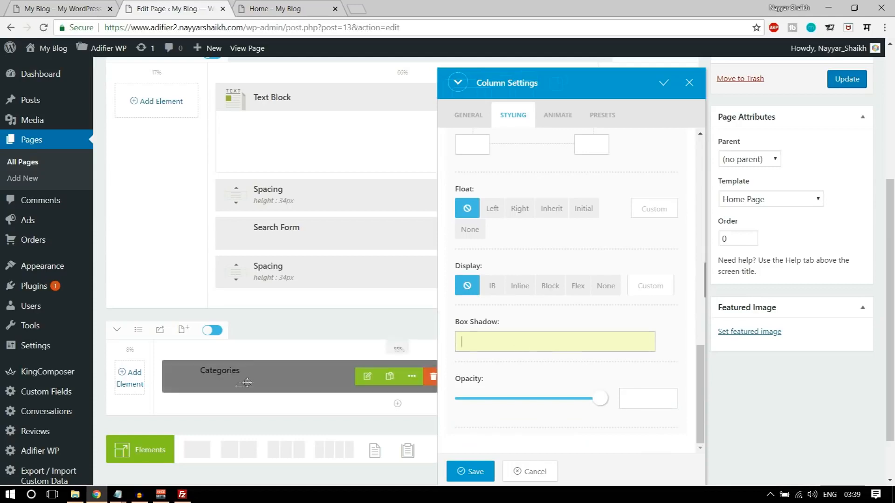
left_click(118, 494)
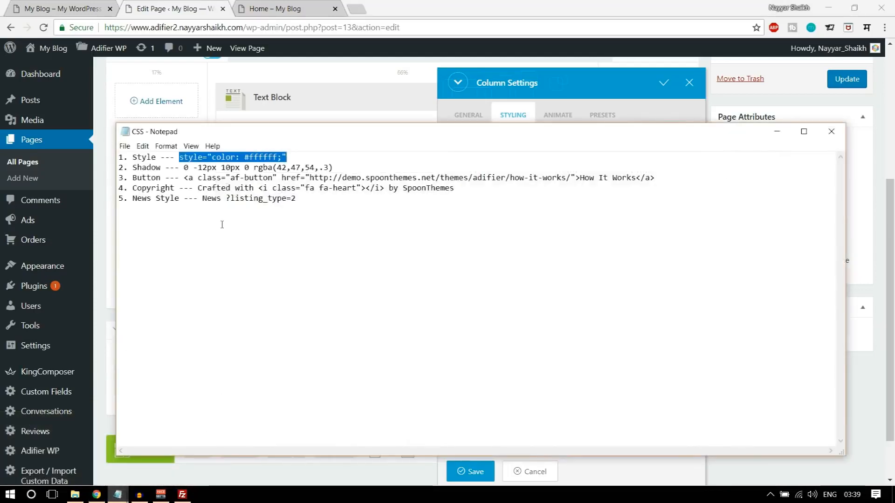
- Paste the shadow 0 -12px 10px 0 rgba(42,47,54,.3) from the notes into Box Shadow
left_click_drag(134, 169, 189, 168)
left_click_drag(349, 163, 184, 171)
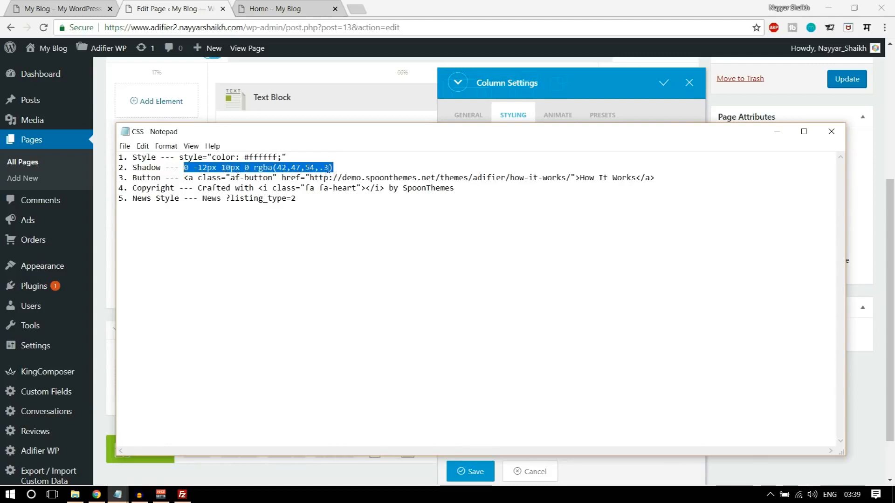
left_click(542, 75)
left_click(549, 345)
type("0 -12px 10px 0 rgba(42,47,54,.3)")
key("ctrl+Tab")
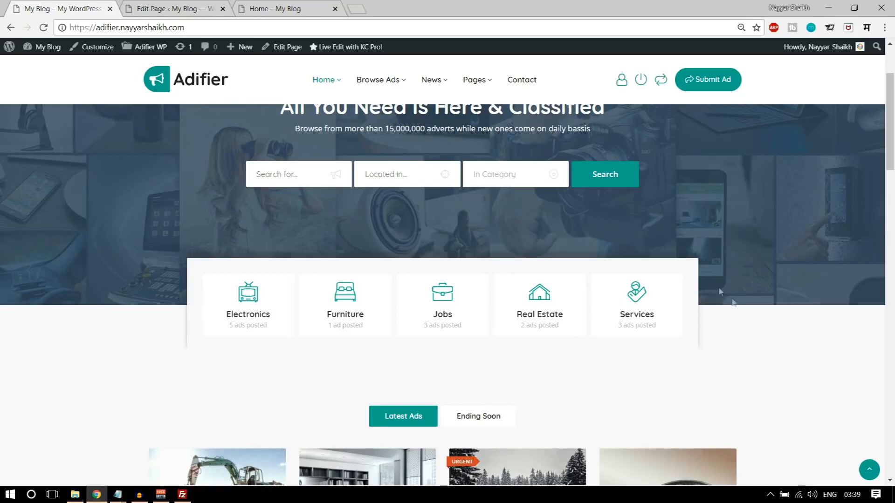
- Save the Categories column settings and update the Home page
left_click(186, 6)
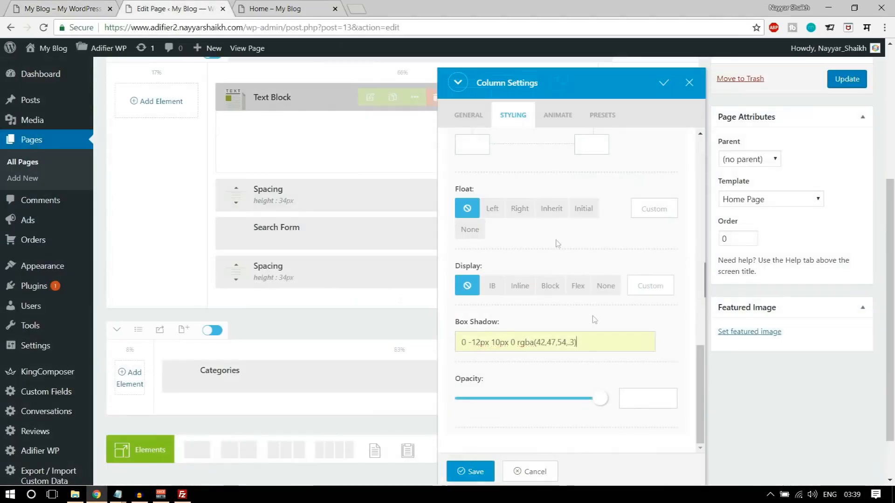
left_click(471, 471)
left_click(842, 80)
- Reload the live home page and slide the Technology card through the category carousel
left_click(277, 10)
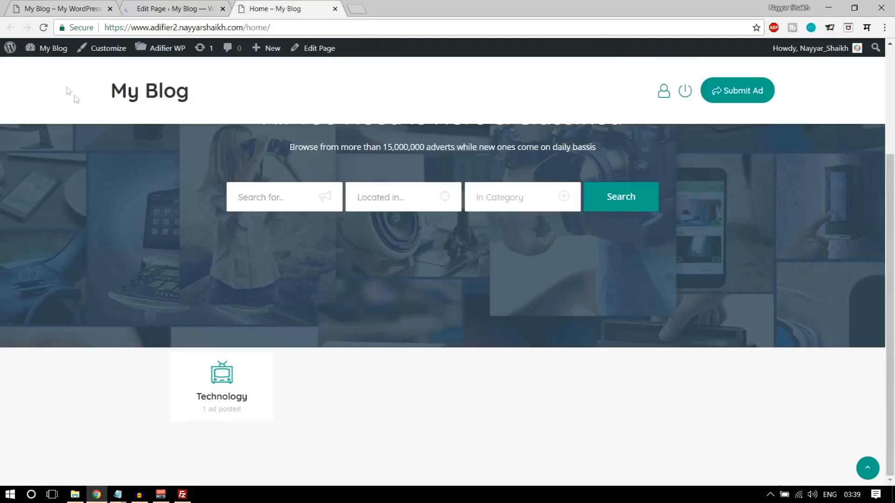
left_click(43, 27)
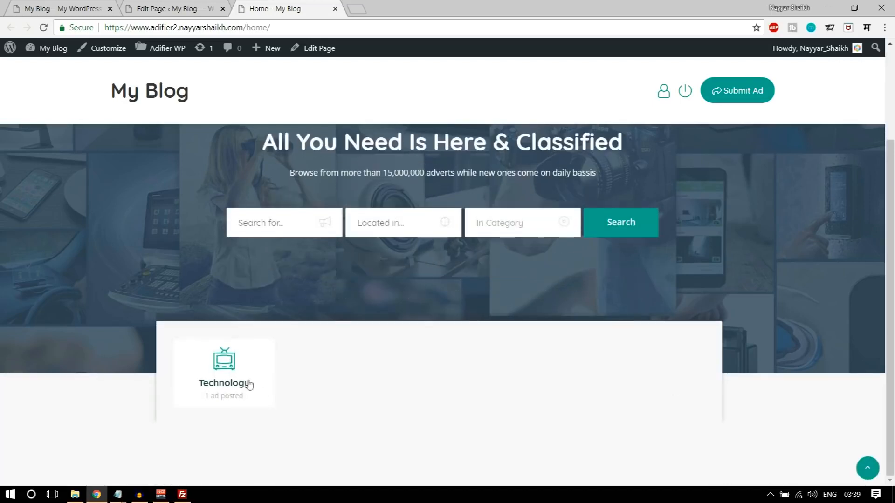
left_click_drag(260, 371, 3, 386)
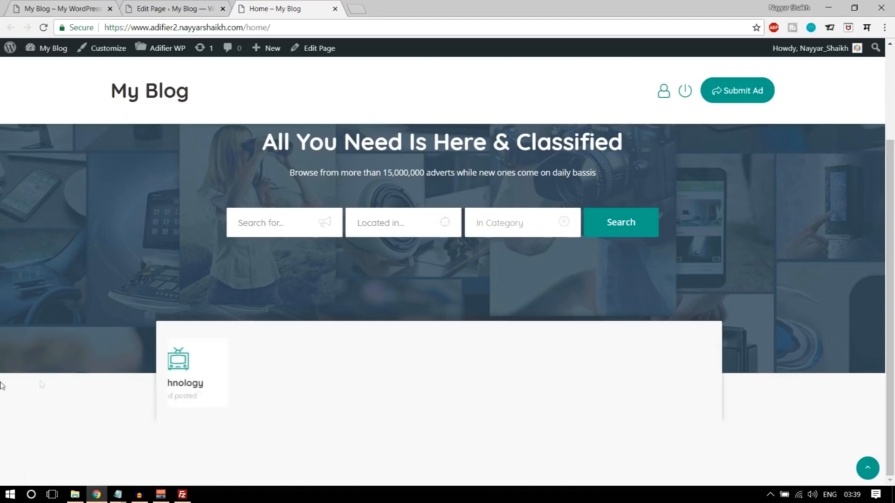
- After checking the demo home page, add a one-column row below Categories
left_click(45, 5)
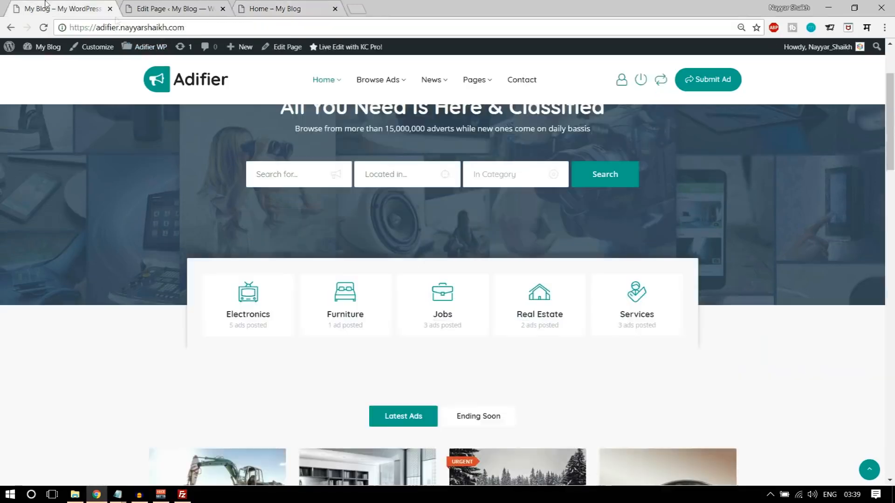
scroll(410, 242, "down", 4)
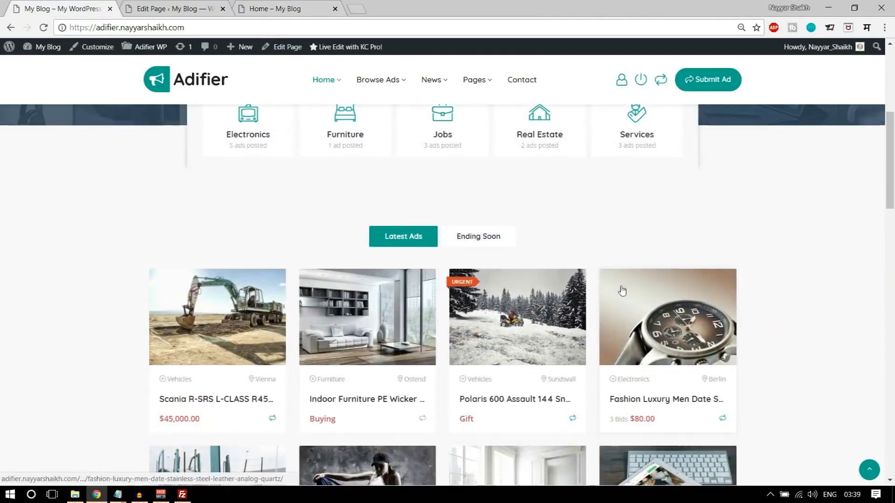
scroll(559, 289, "up", 1)
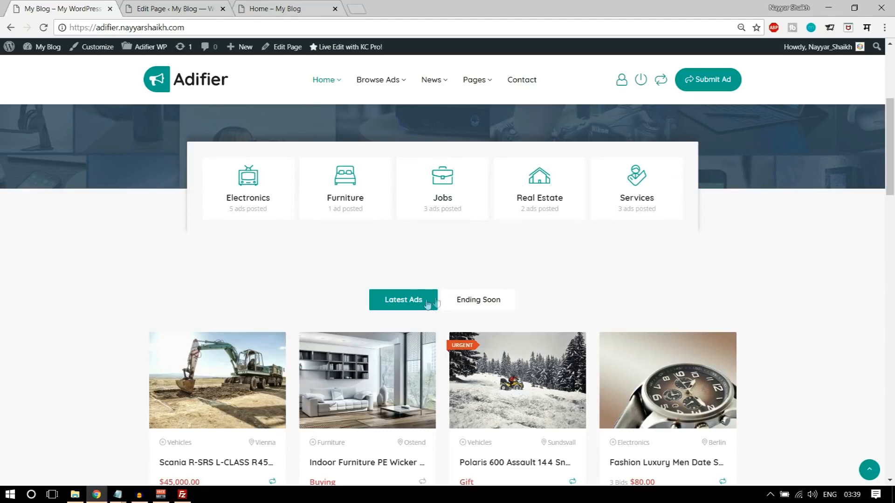
left_click(188, 4)
scroll(535, 244, "down", 6)
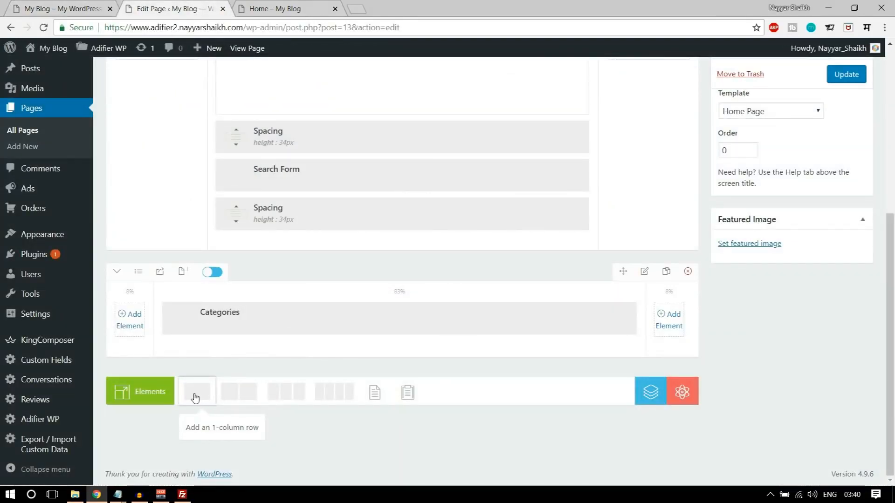
left_click(195, 397)
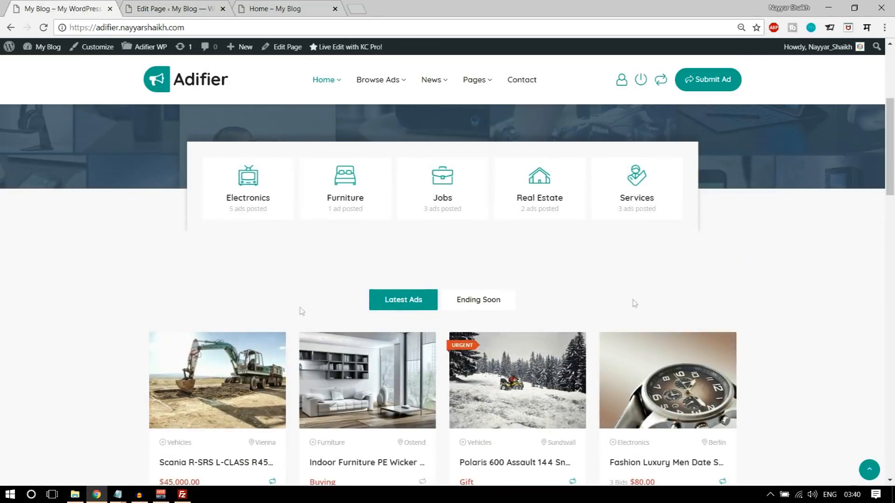
- Open Add Element for the empty row and search for 'tab'
scroll(812, 362, "down", 10)
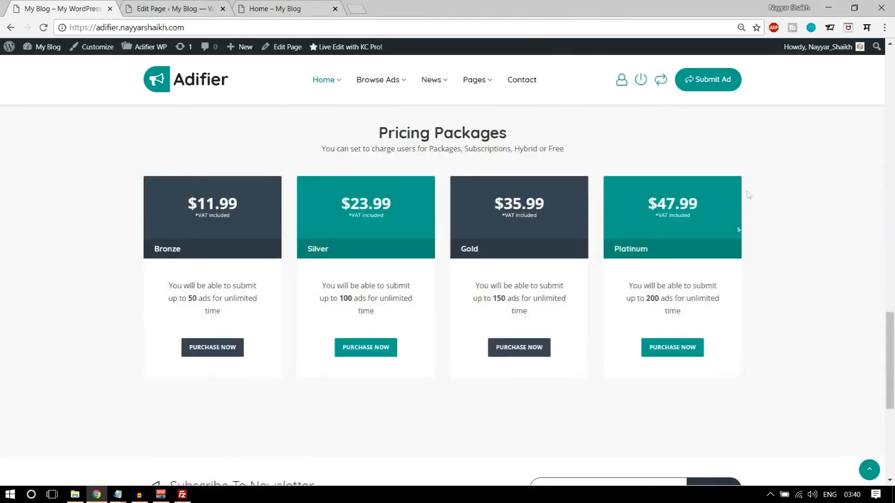
scroll(748, 268, "down", 5)
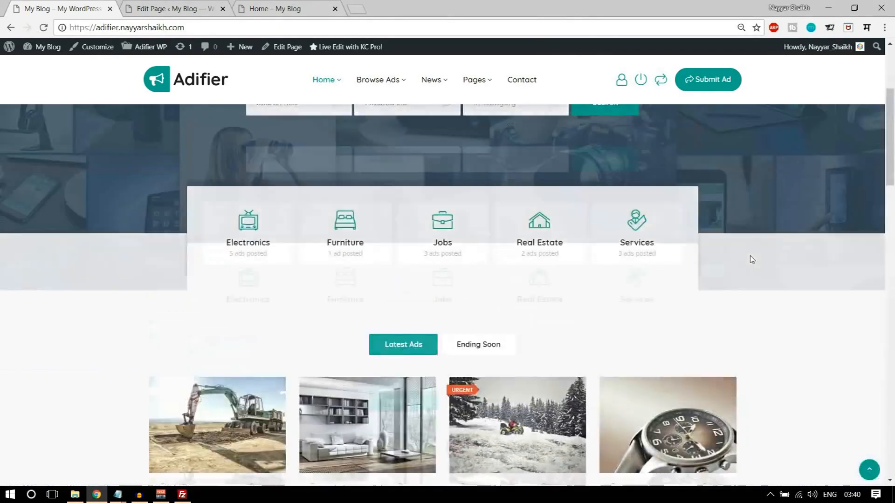
scroll(750, 259, "down", 3)
left_click(186, 7)
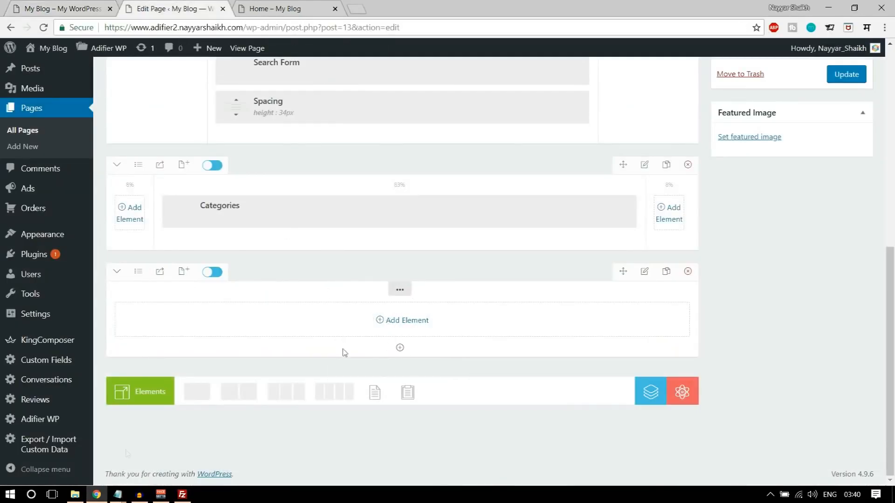
left_click(60, 8)
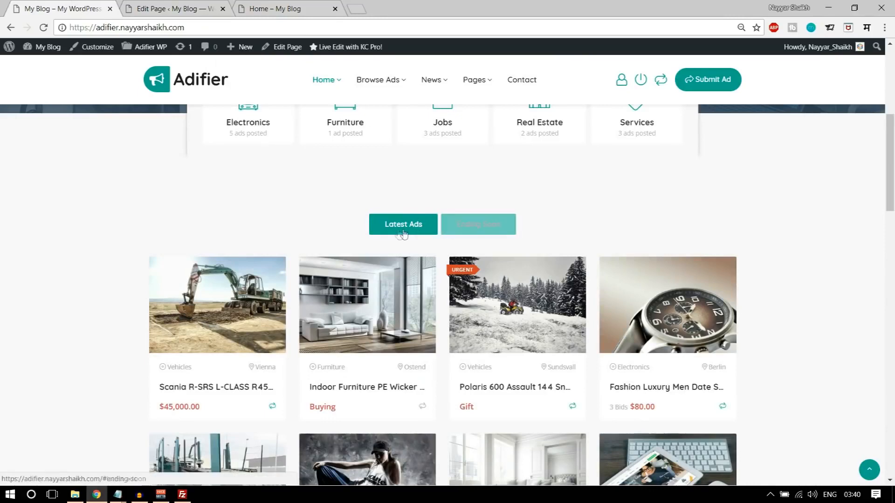
left_click(173, 8)
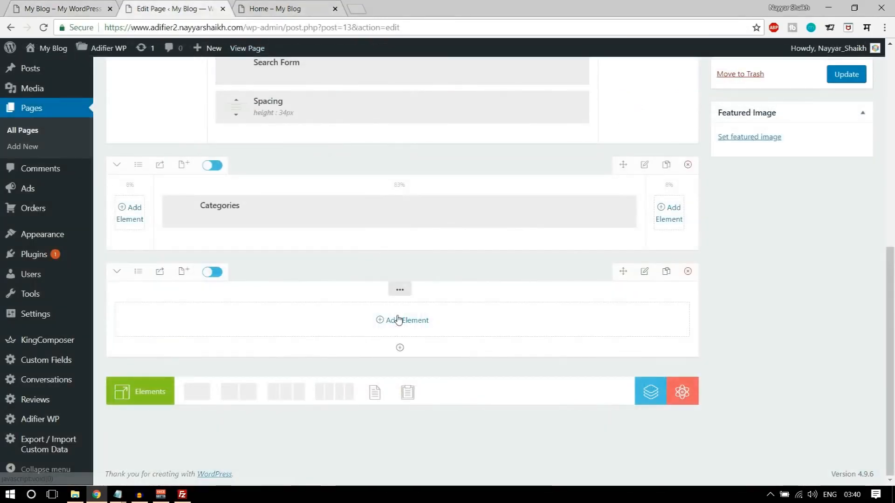
left_click(399, 319)
type("tabs")
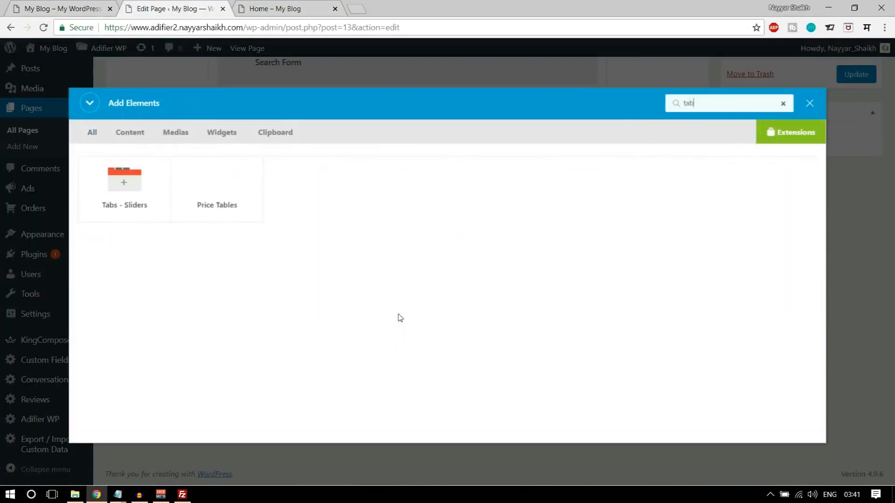
- Insert the Tabs - Sliders element into the empty row, comparing with the live ad tabs
left_click(129, 204)
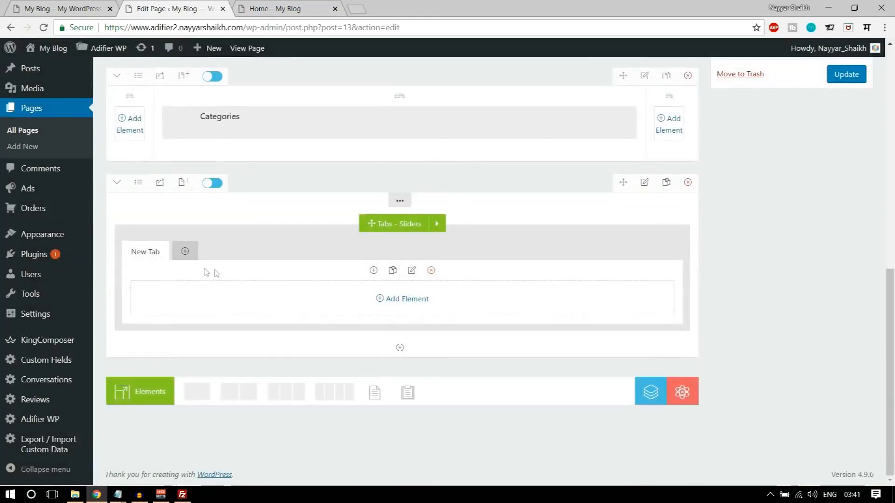
left_click(80, 8)
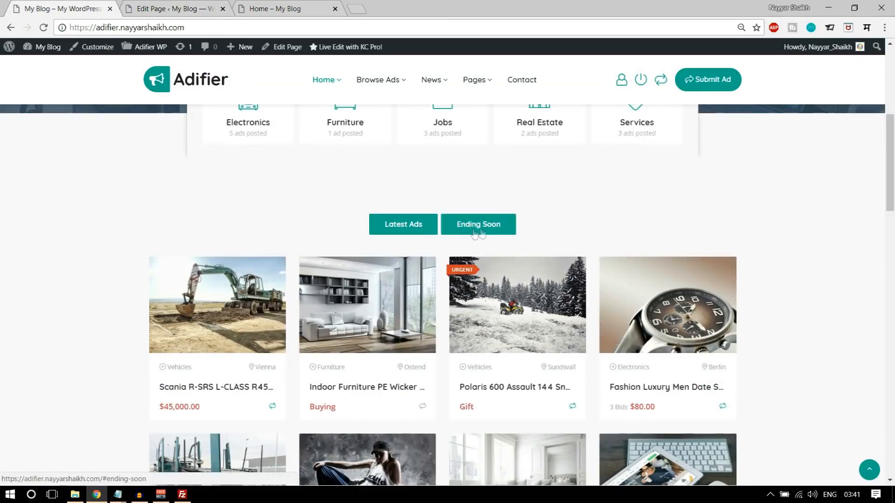
left_click(170, 8)
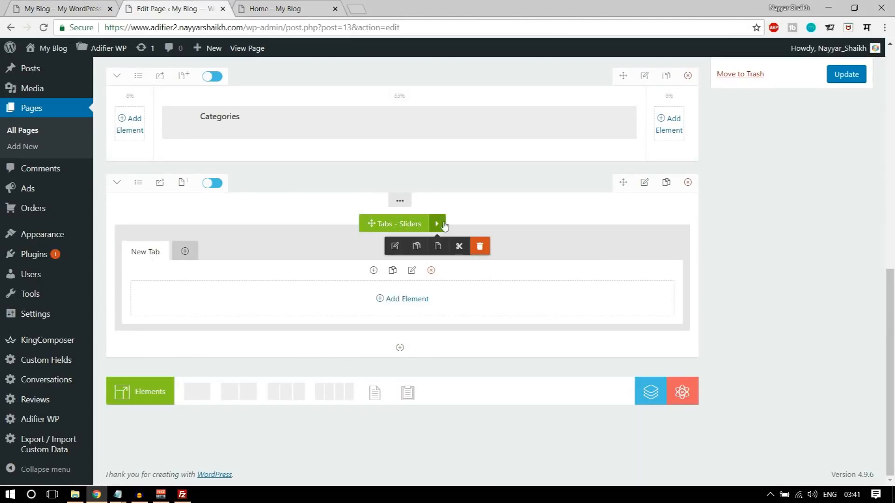
- Rename the first tab to 'Latest Ads' and save it
mouse_move(437, 224)
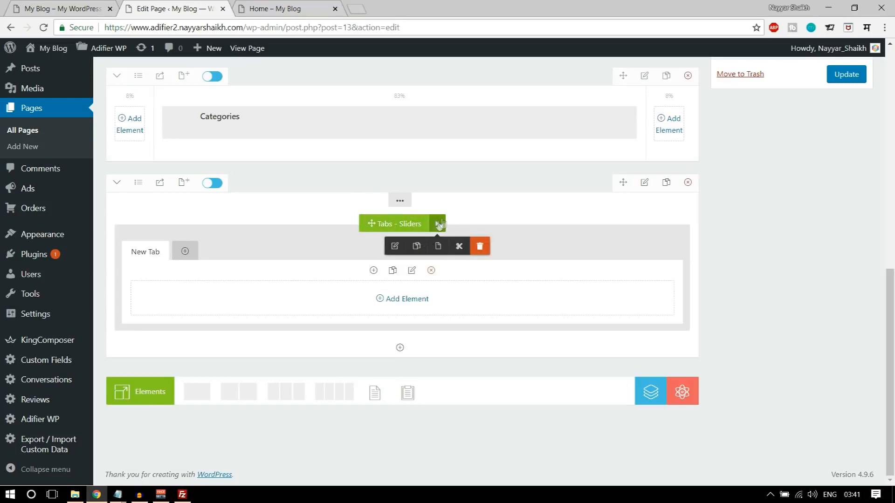
left_click(395, 247)
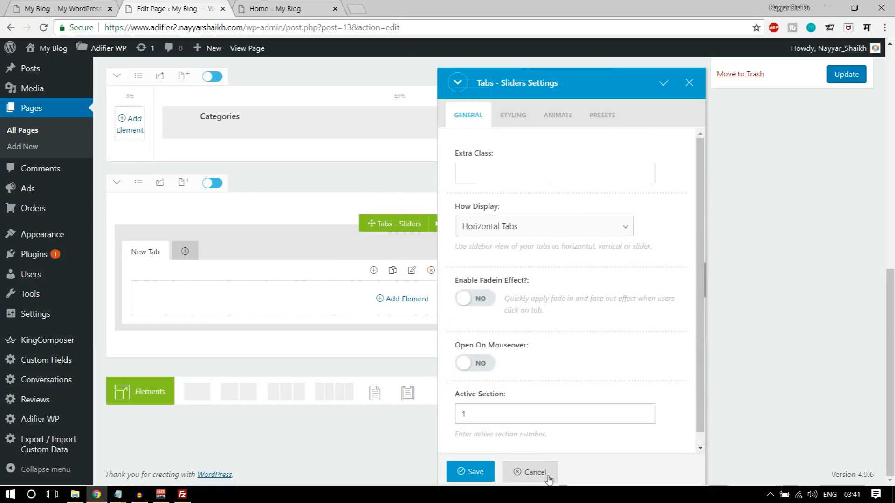
left_click(532, 472)
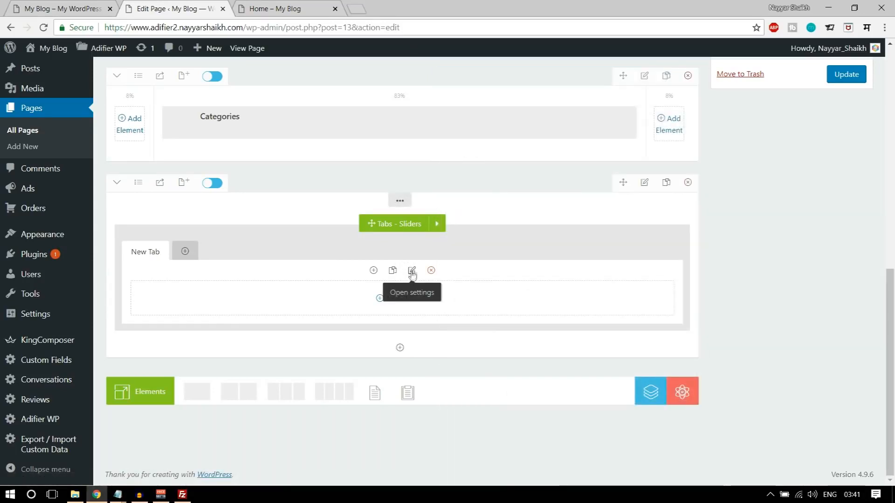
left_click(411, 271)
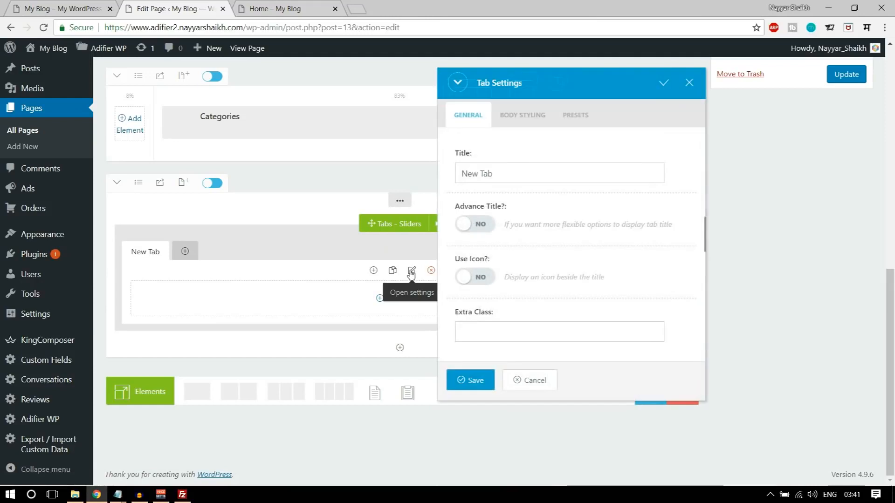
left_click(530, 381)
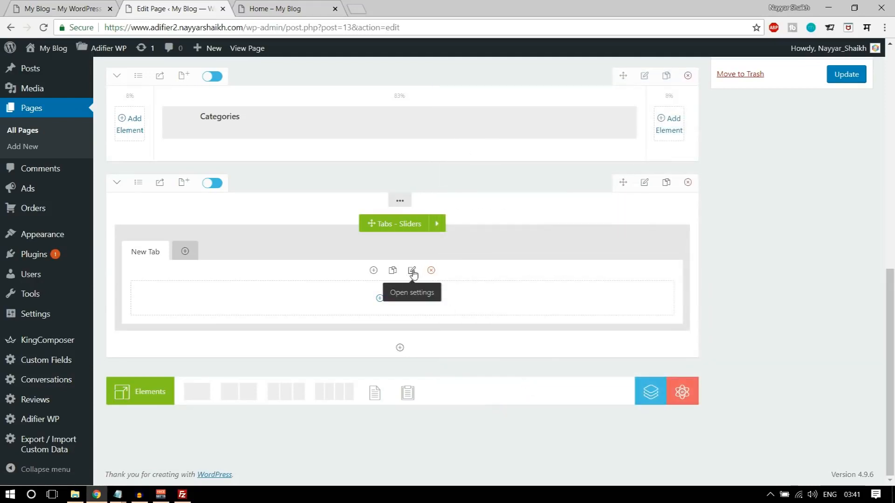
left_click(412, 271)
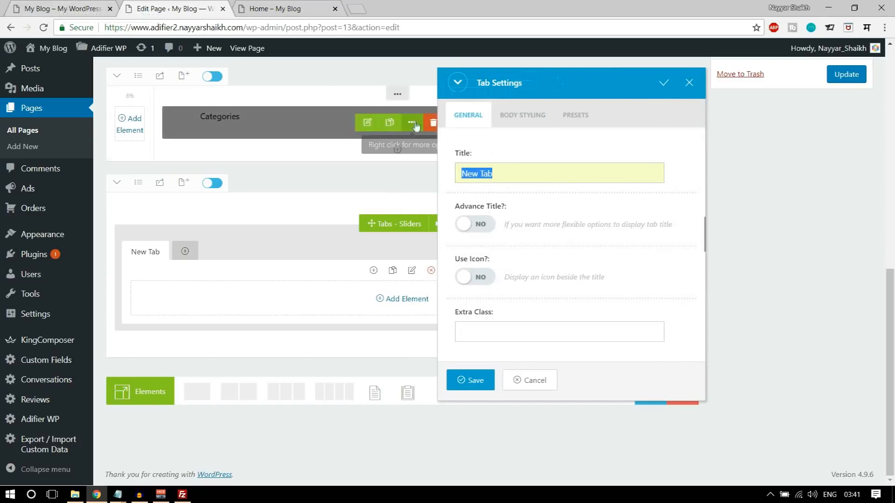
left_click(60, 7)
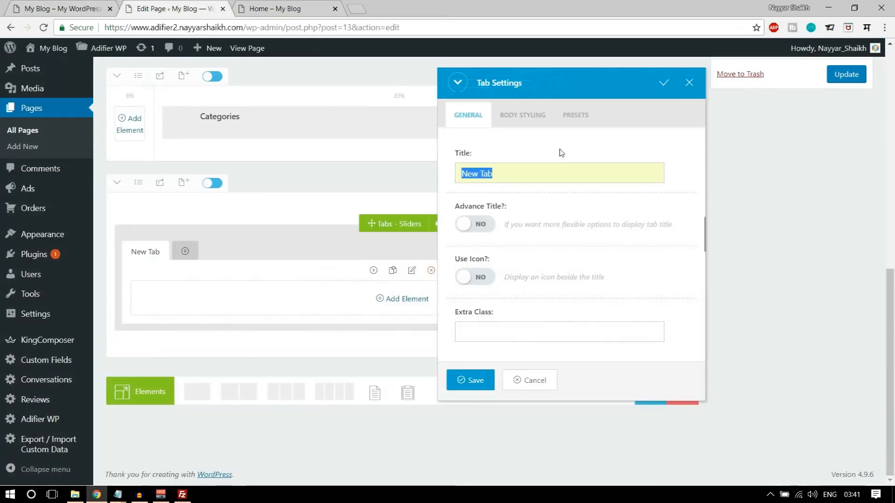
type("Latest Ads")
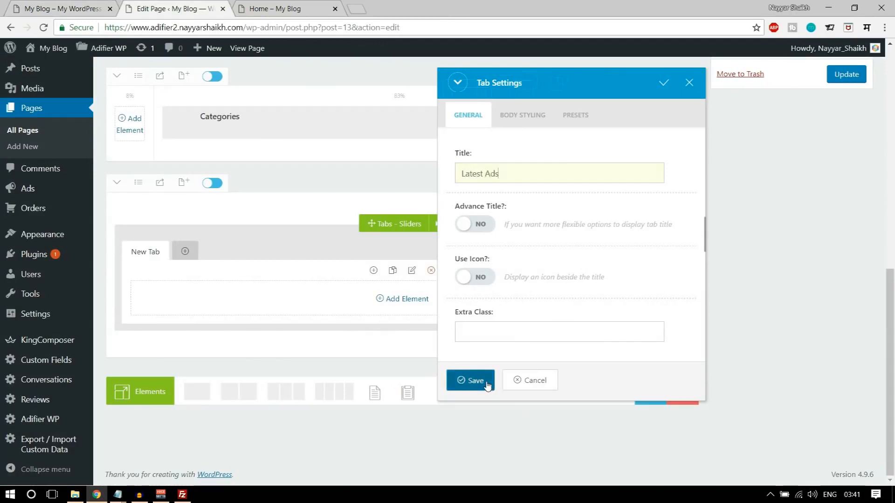
left_click(470, 380)
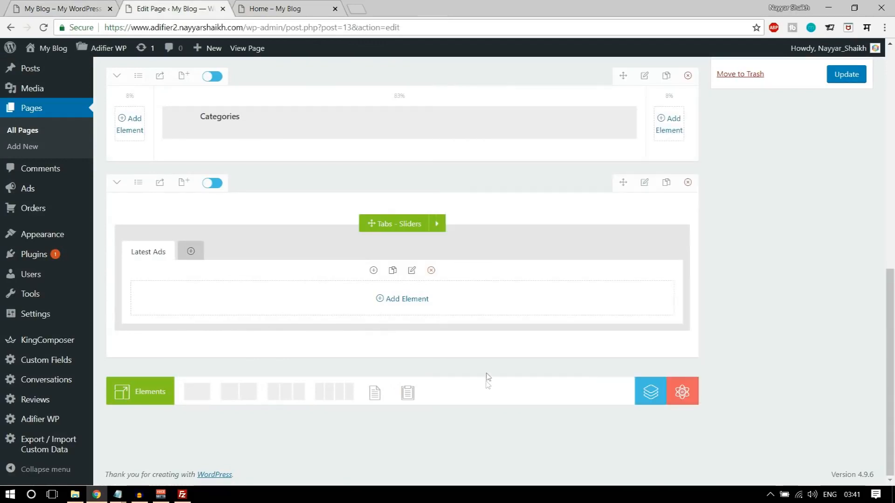
- Insert an Ads element into the Latest Ads tab
left_click(399, 300)
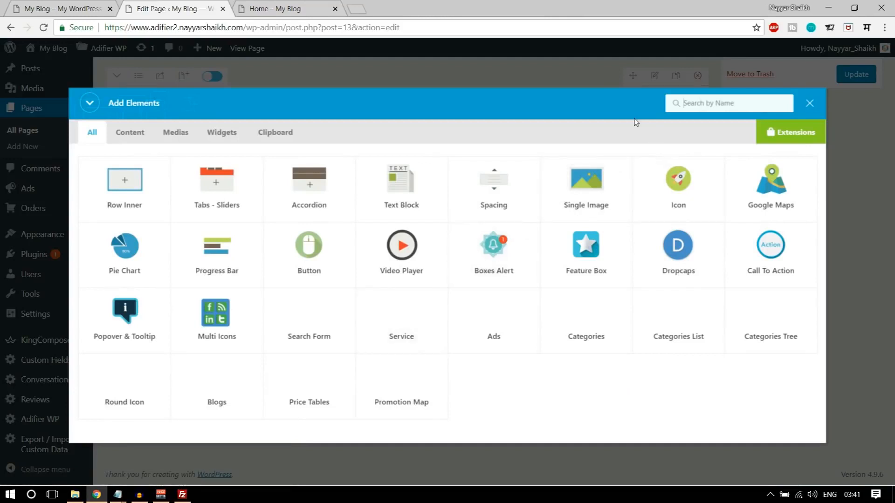
type("ad")
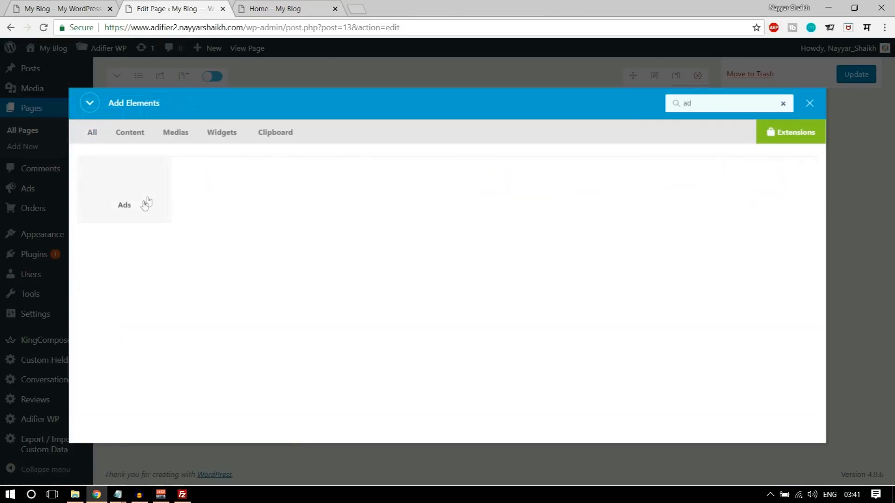
left_click(138, 201)
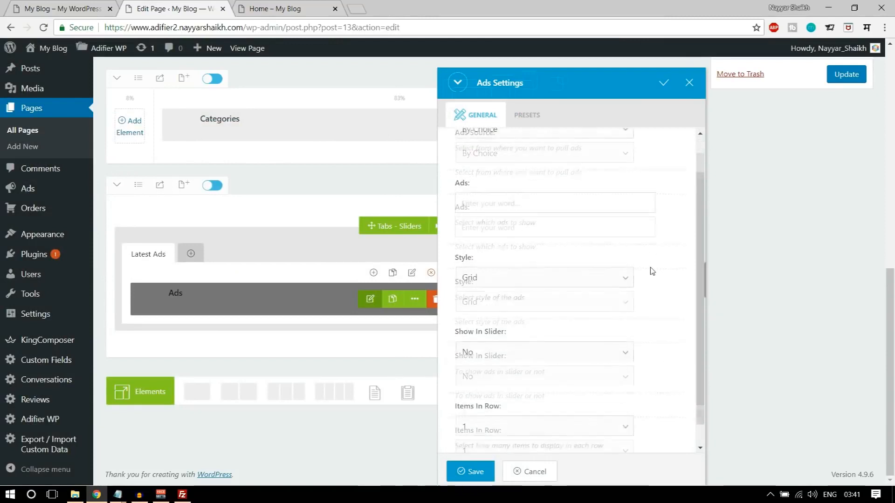
- Set Show In Slider to Yes, comparing against the live home page ad grid
scroll(659, 294, "down", 1)
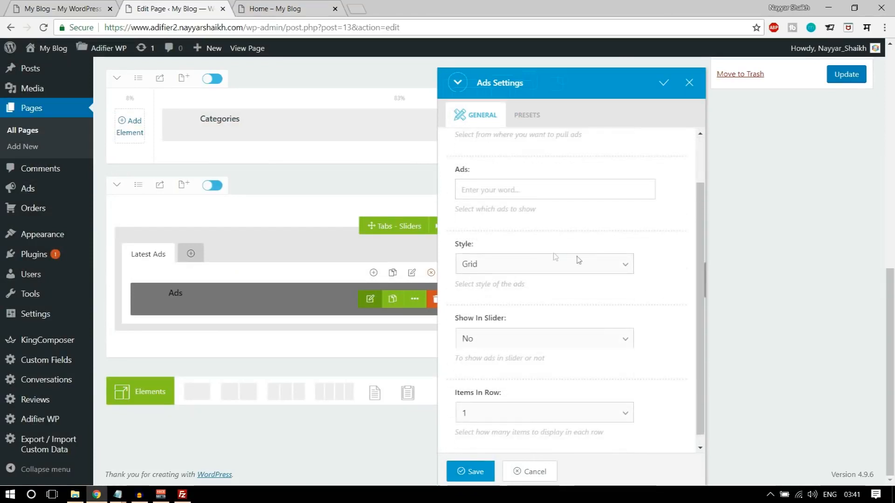
scroll(665, 296, "down", 1)
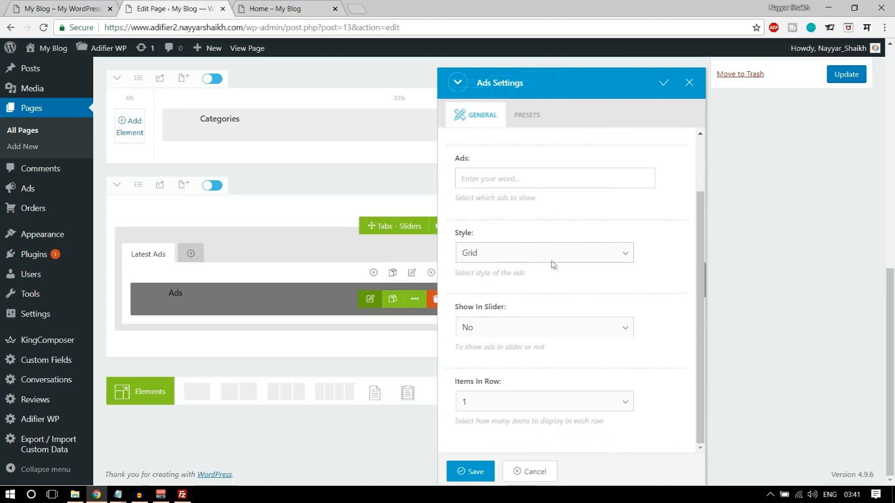
left_click(500, 326)
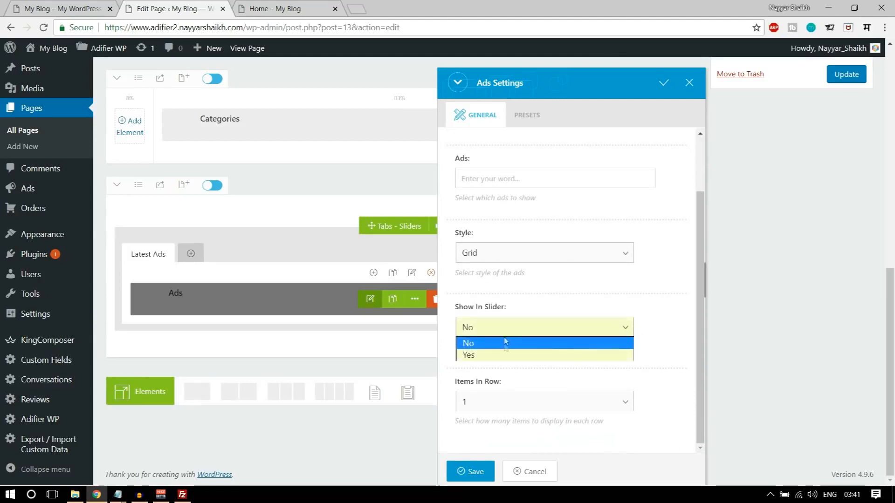
left_click(501, 354)
scroll(655, 344, "down", 1)
scroll(654, 344, "down", 2)
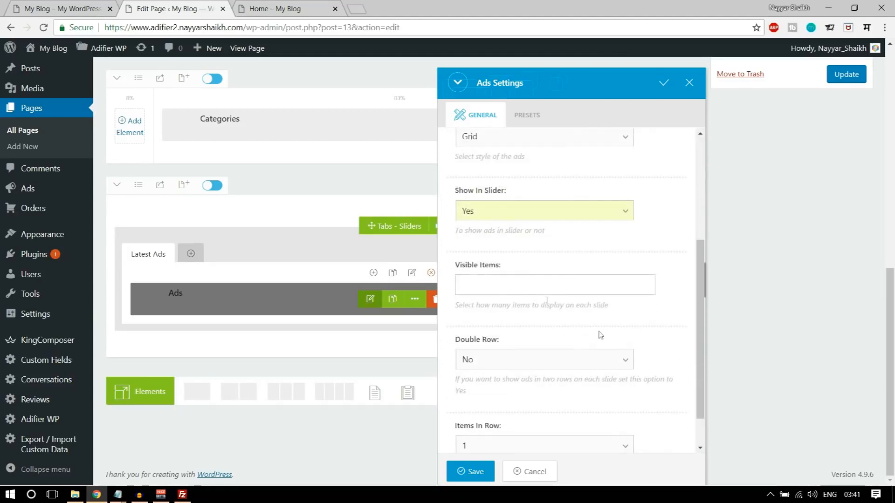
left_click(62, 6)
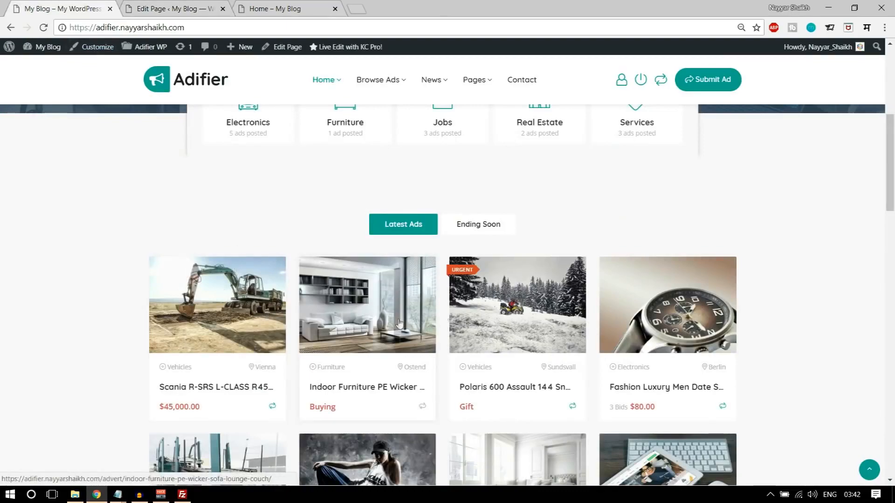
scroll(676, 302, "down", 2)
key("ctrl+Tab")
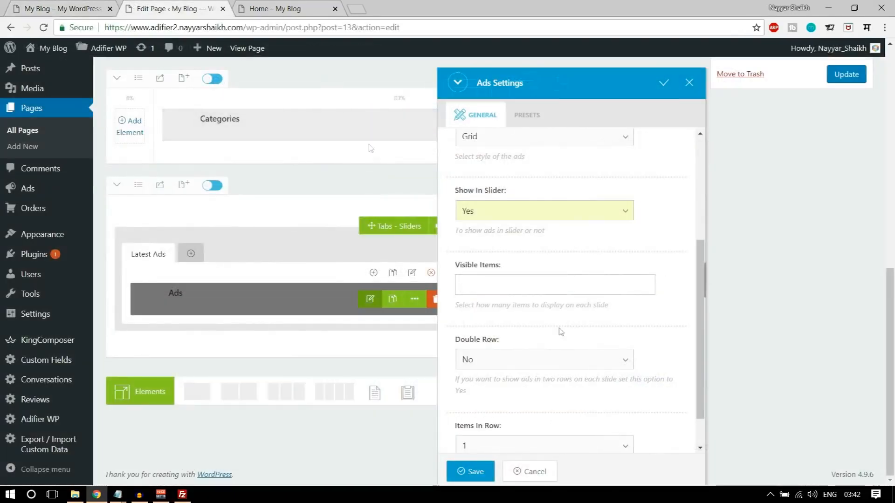
left_click(84, 5)
scroll(295, 313, "down", 3)
scroll(281, 277, "up", 3)
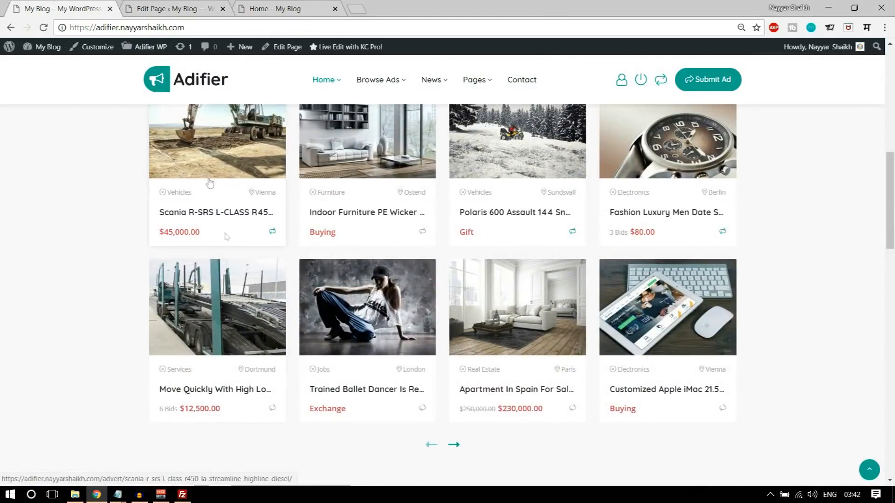
scroll(210, 182, "up", 2)
scroll(349, 269, "down", 1)
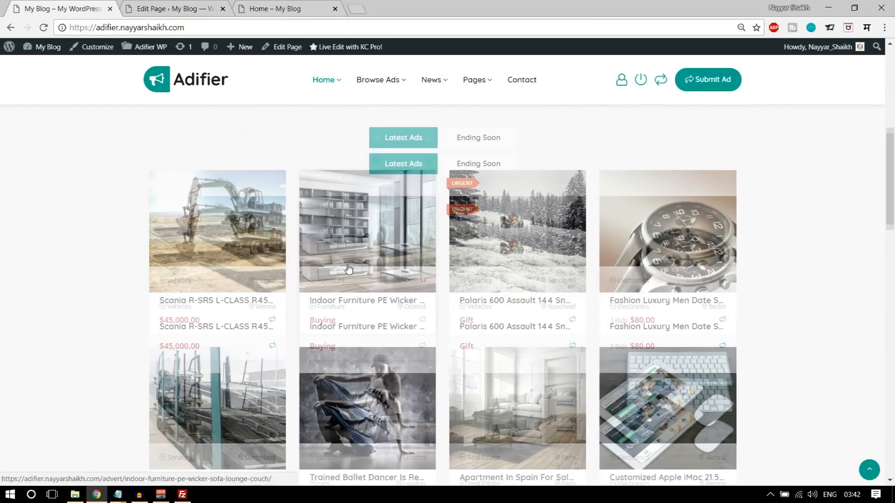
scroll(348, 269, "down", 3)
scroll(783, 294, "up", 6)
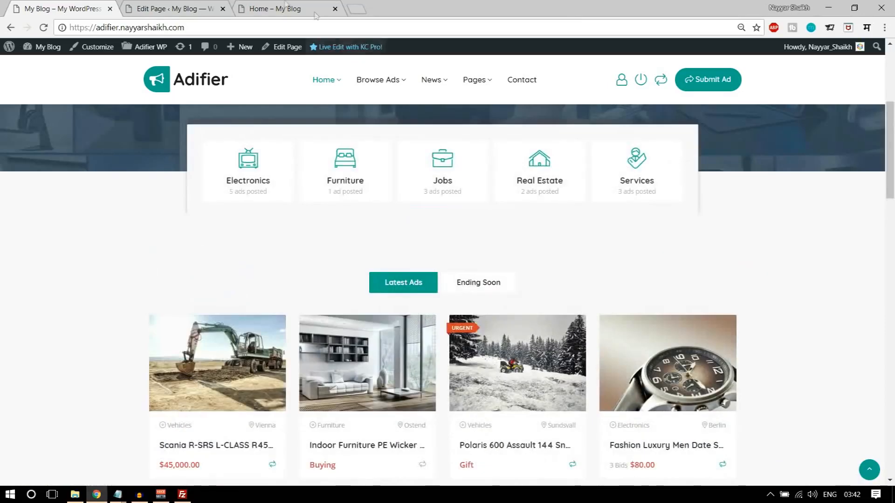
- Set Visible Items to 8 and Double Row to Yes, then save the Ads settings
left_click(163, 7)
left_click(536, 279)
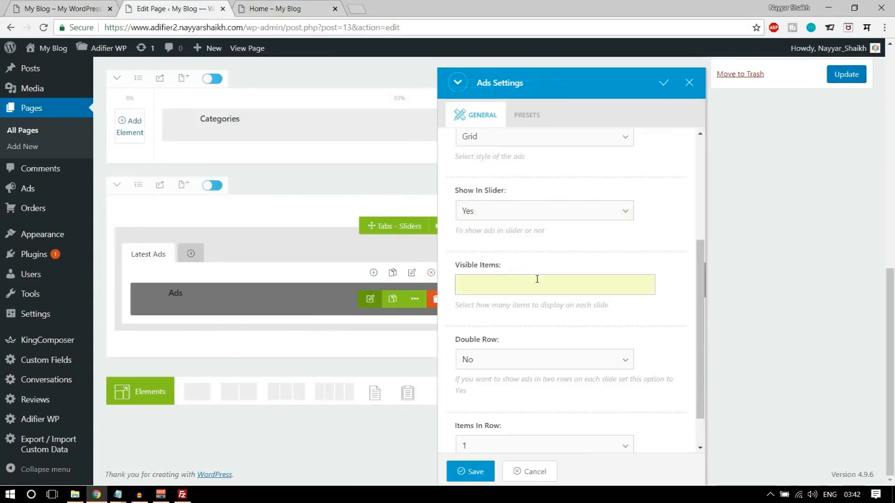
scroll(574, 291, "down", 1)
left_click(519, 317)
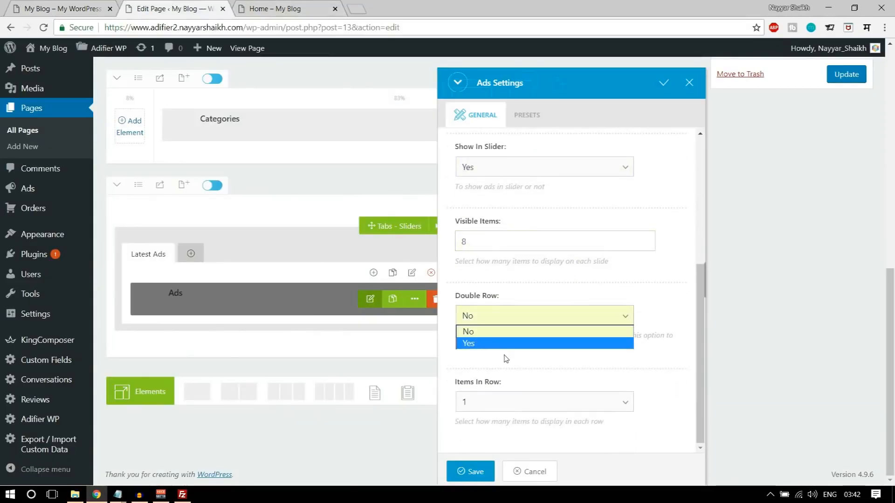
left_click(497, 345)
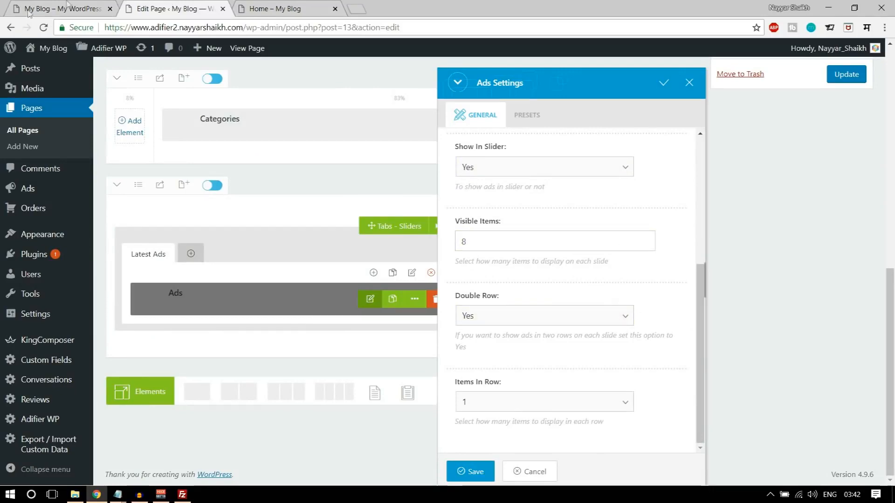
key("ctrl+Tab")
scroll(200, 200, "down", 3)
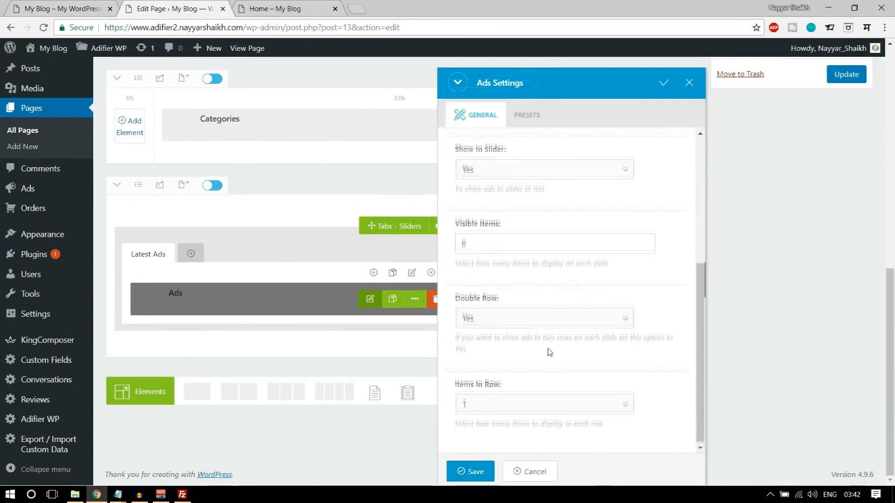
scroll(520, 399, "up", 5)
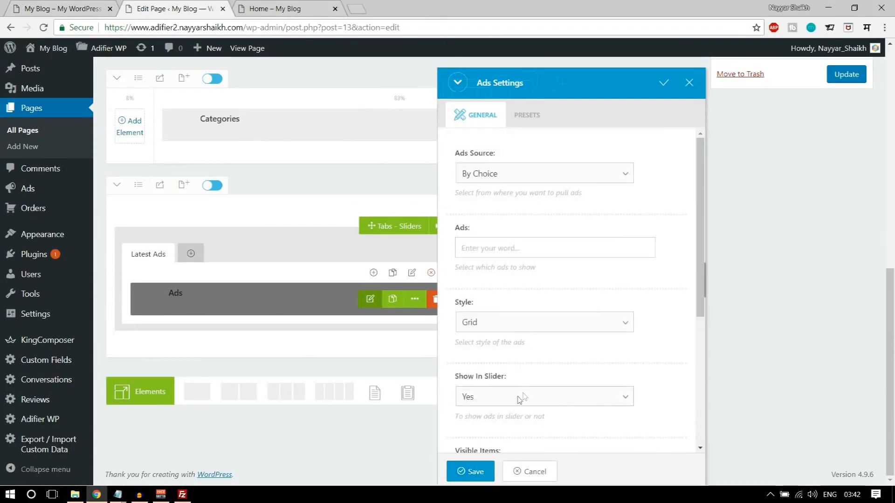
left_click(473, 473)
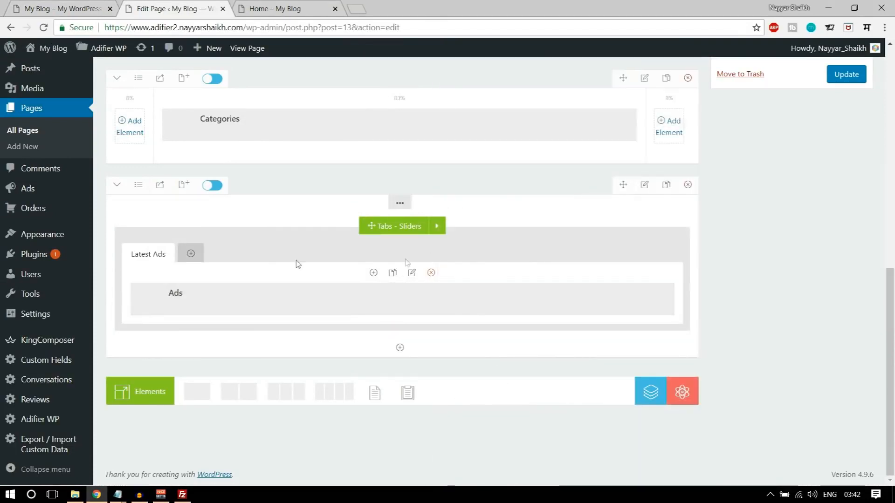
- Add a new tab and rename it 'Ending Soon'
left_click(191, 254)
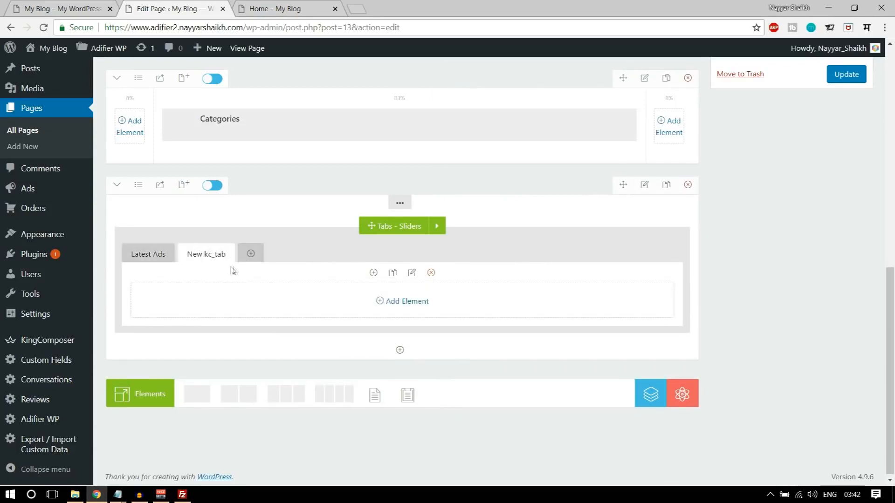
left_click(412, 273)
left_click_drag(545, 172, 411, 172)
type("Ending")
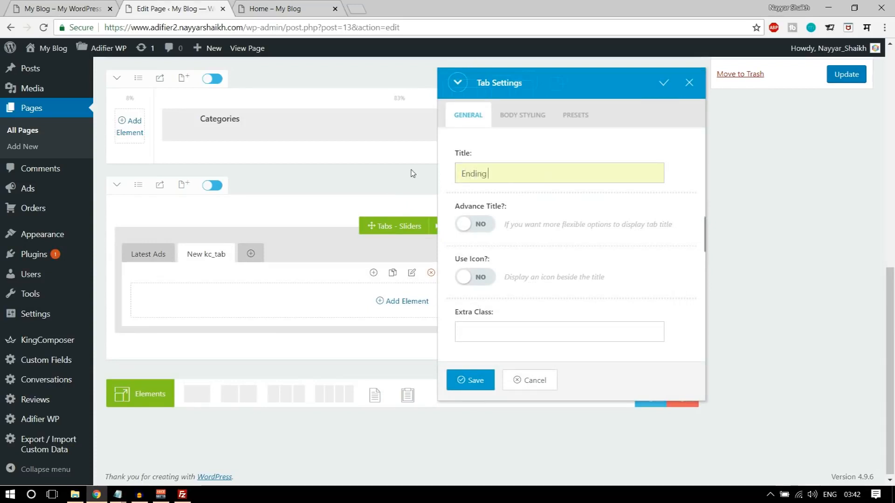
left_click(467, 379)
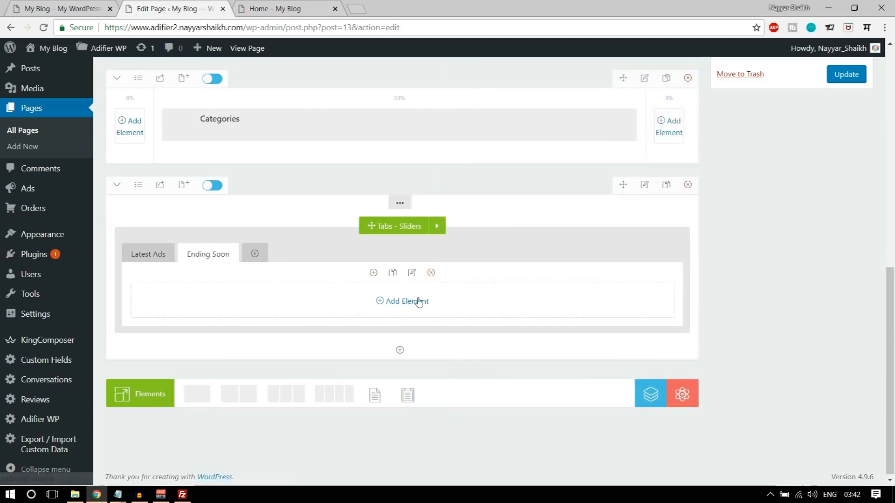
- Insert an Ads element into Ending Soon, sourced By Category and ordered by Expire
left_click(418, 302)
type("ads")
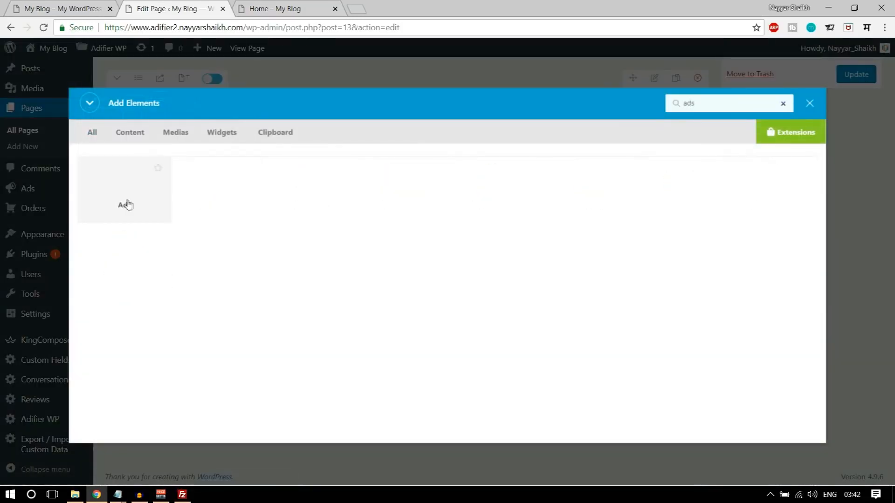
left_click(126, 204)
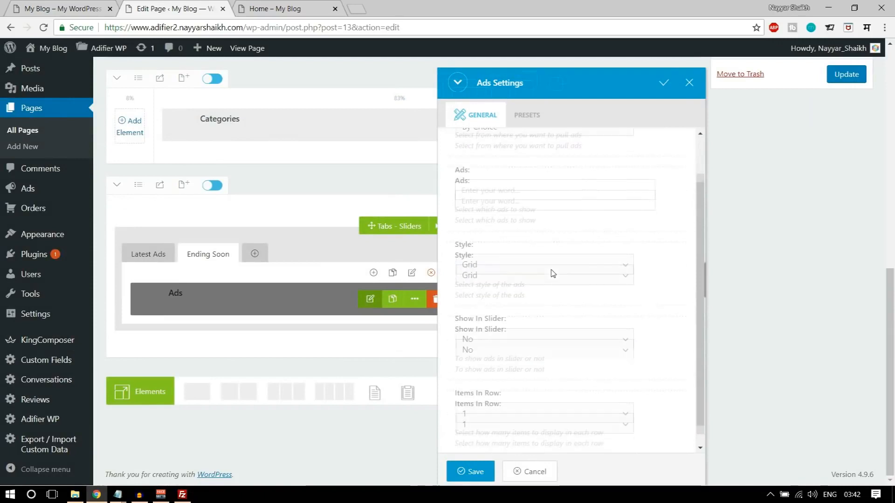
left_click(519, 174)
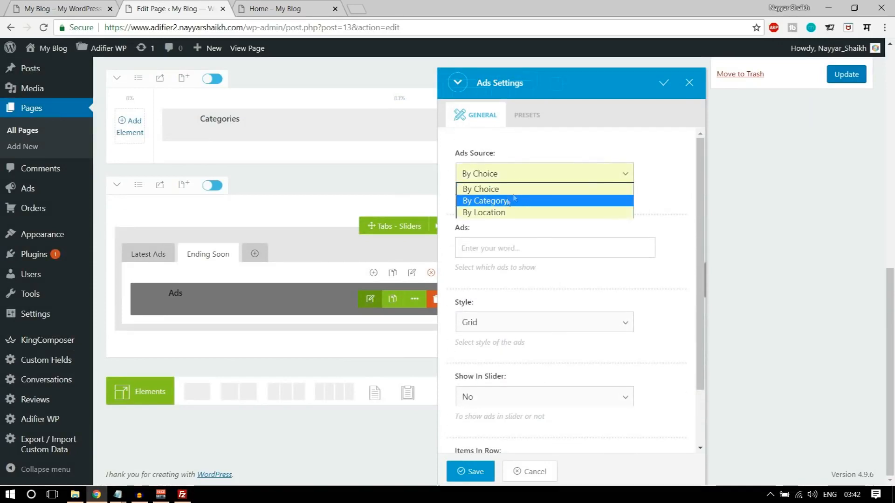
left_click(495, 204)
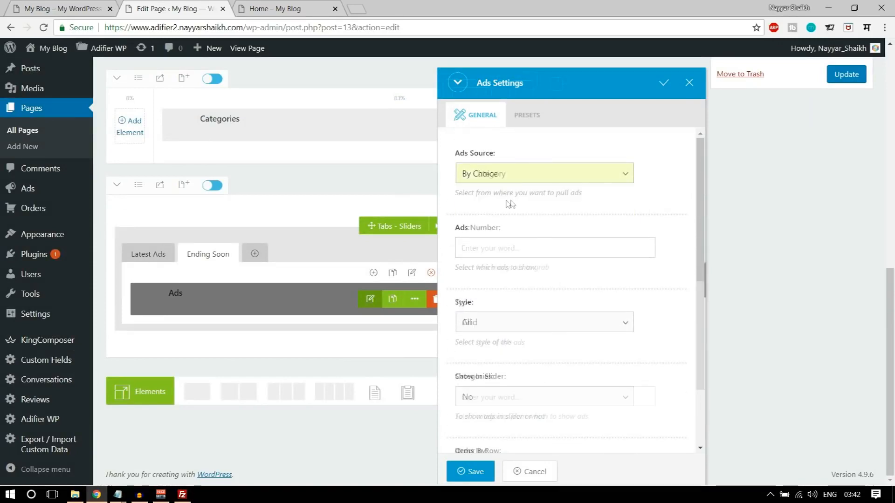
scroll(573, 275, "down", 2)
scroll(552, 274, "down", 4)
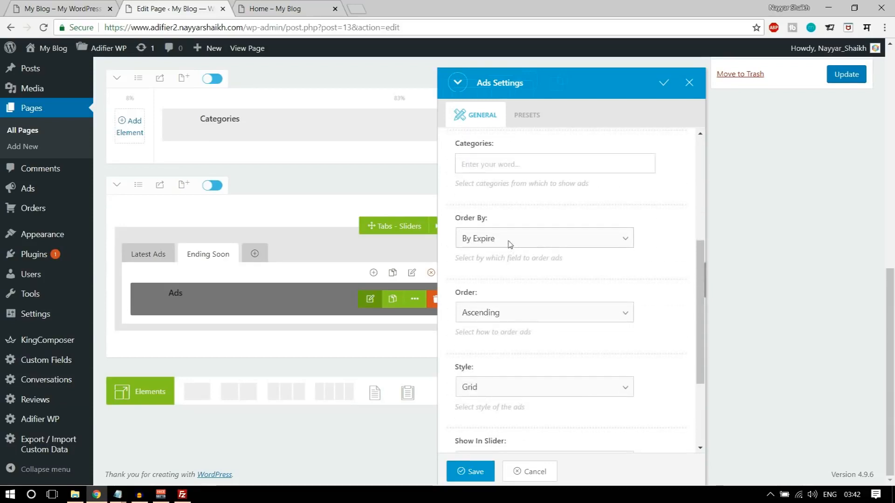
left_click(540, 242)
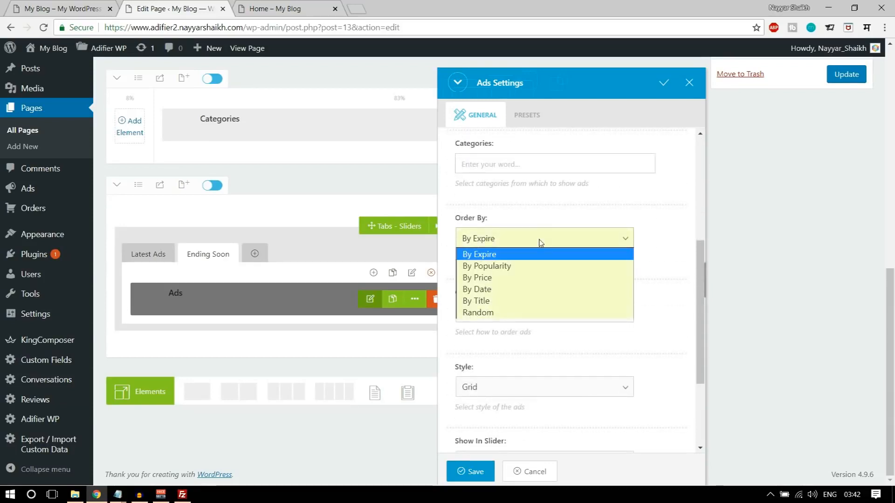
left_click(496, 256)
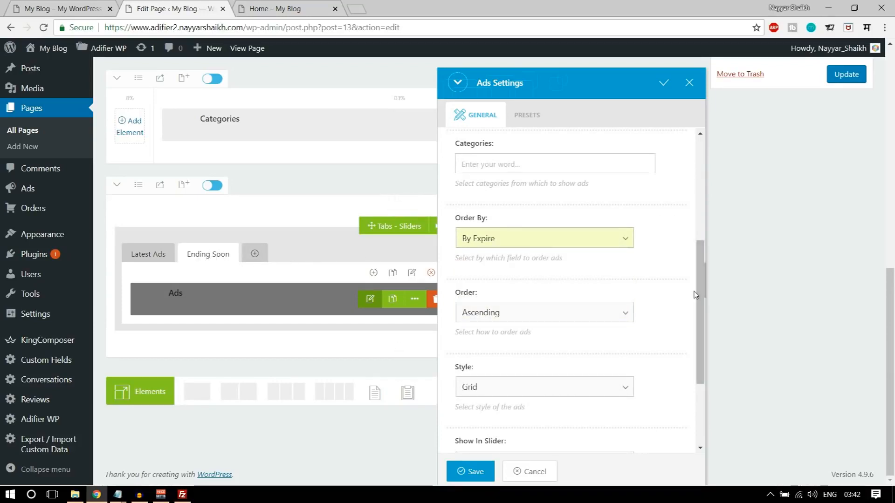
- Show the Ending Soon ads in a slider of 8 items with double rows, and save
scroll(694, 296, "down", 3)
left_click(545, 328)
left_click(529, 355)
scroll(546, 386, "down", 2)
left_click(515, 336)
scroll(671, 344, "down", 2)
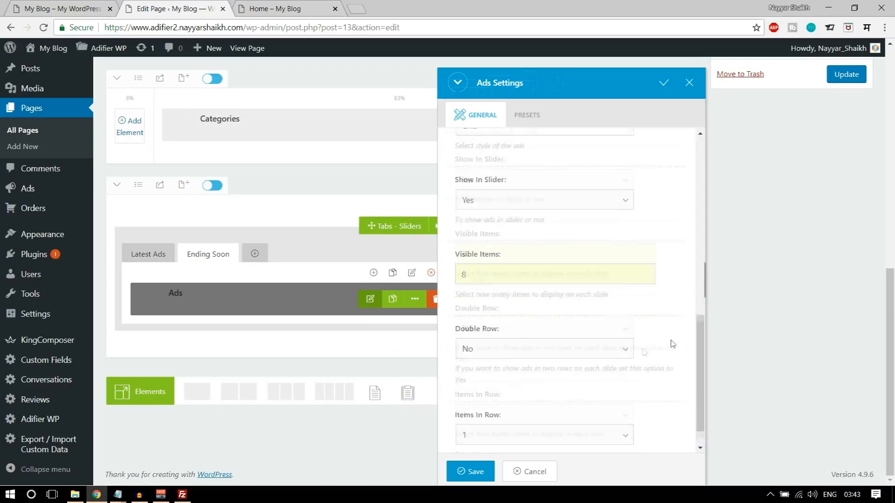
left_click(516, 315)
left_click(497, 344)
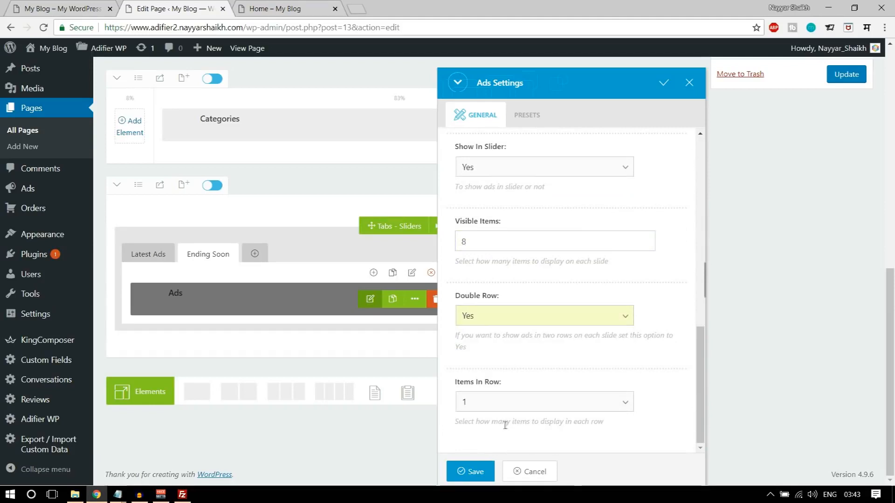
left_click(470, 471)
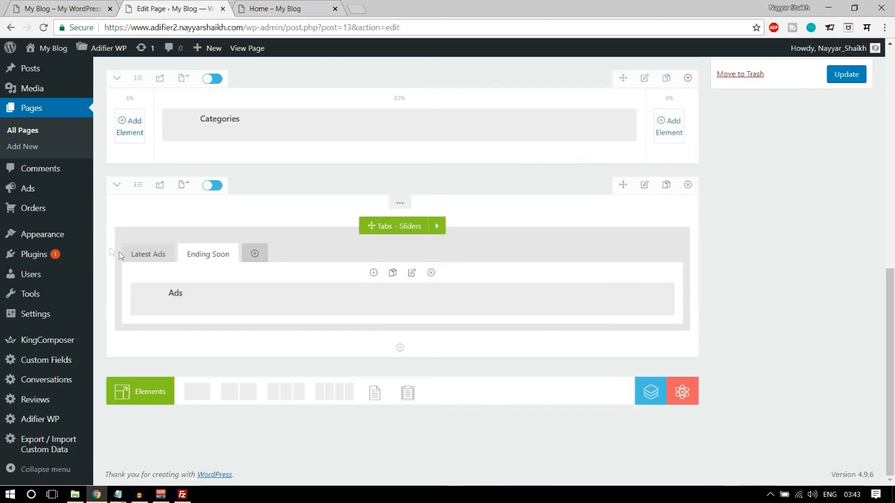
- Edit the Latest Ads element and set its Ads Source to By Category
left_click(161, 258)
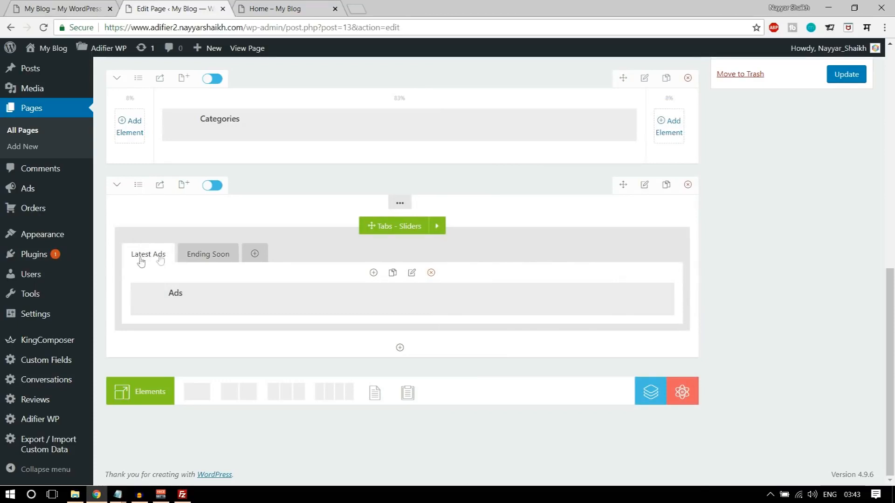
mouse_move(370, 305)
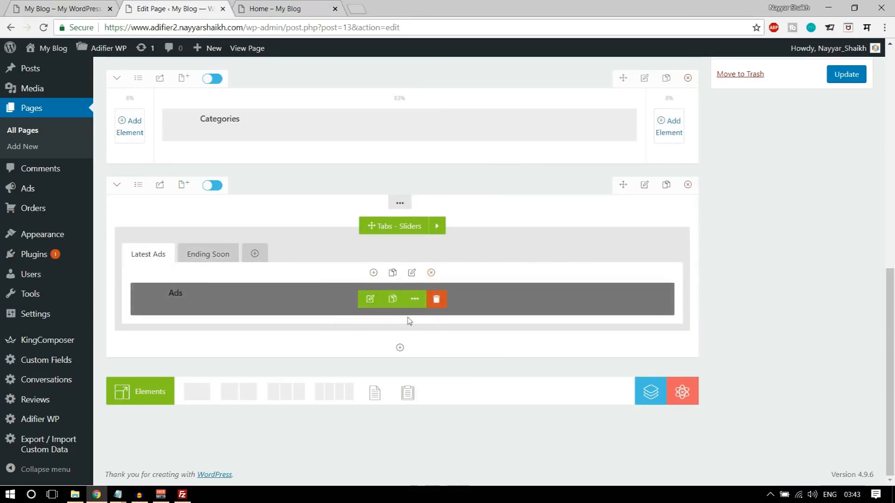
left_click(371, 300)
left_click(559, 179)
left_click(529, 191)
scroll(673, 241, "down", 2)
scroll(673, 240, "down", 3)
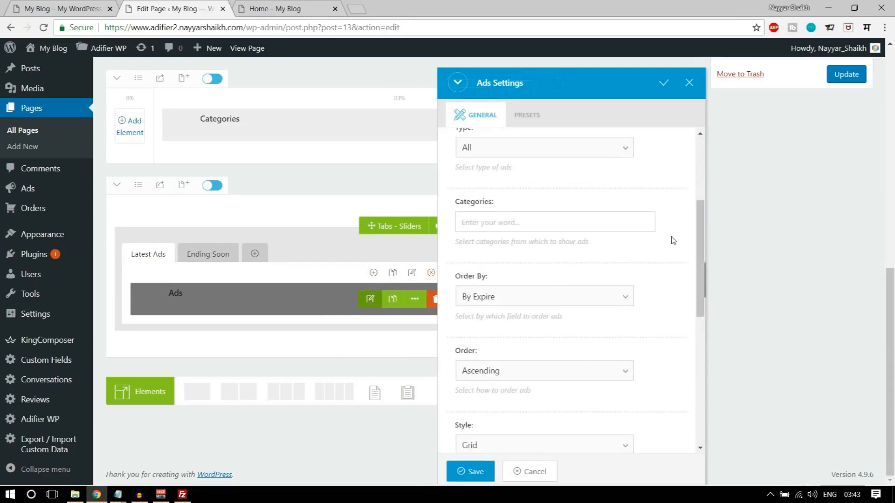
left_click(532, 222)
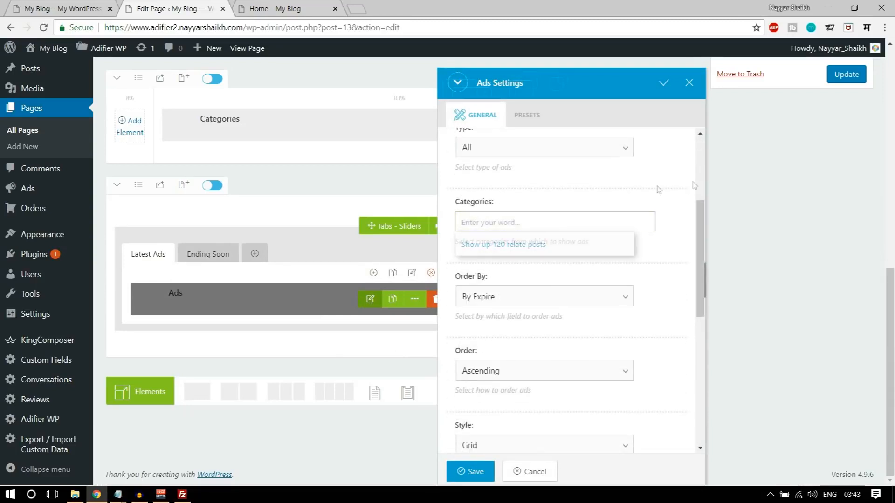
scroll(683, 213, "down", 1)
- Order the Latest Ads By Date, Descending, and save the settings
left_click(541, 248)
left_click(75, 8)
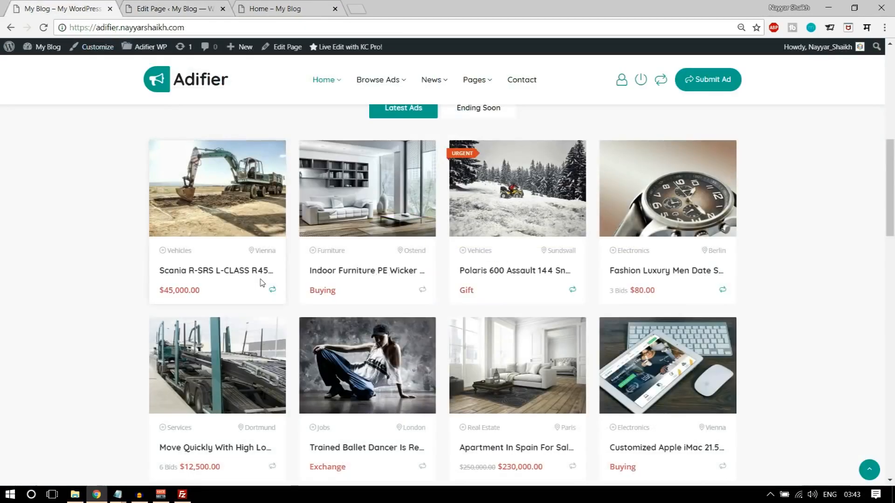
scroll(261, 282, "up", 3)
left_click(172, 8)
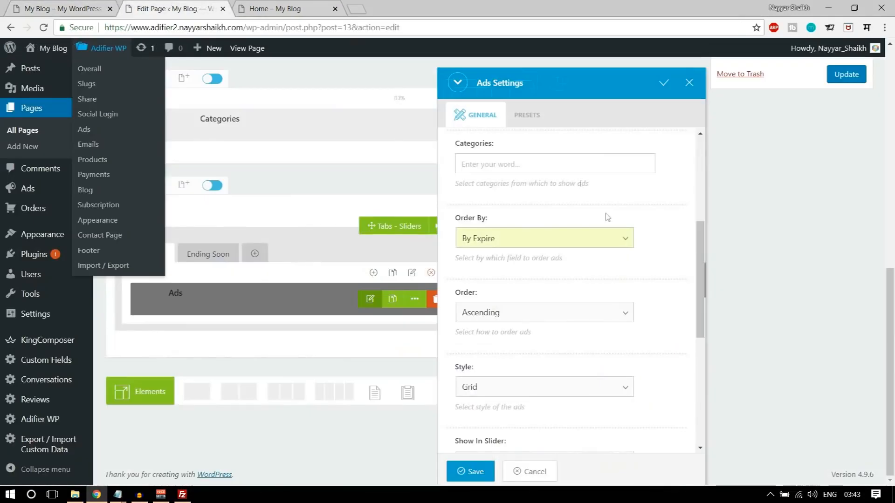
left_click(545, 240)
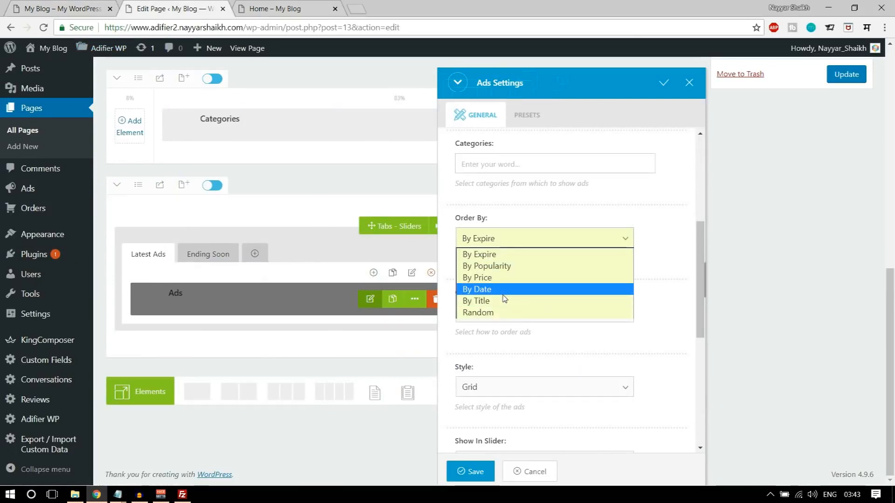
left_click(517, 289)
scroll(652, 287, "down", 1)
left_click(511, 262)
left_click(506, 282)
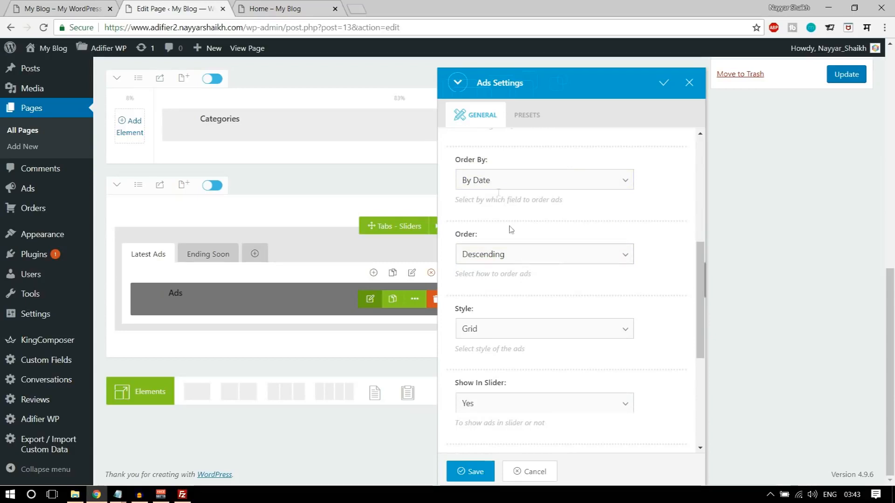
scroll(592, 289, "down", 5)
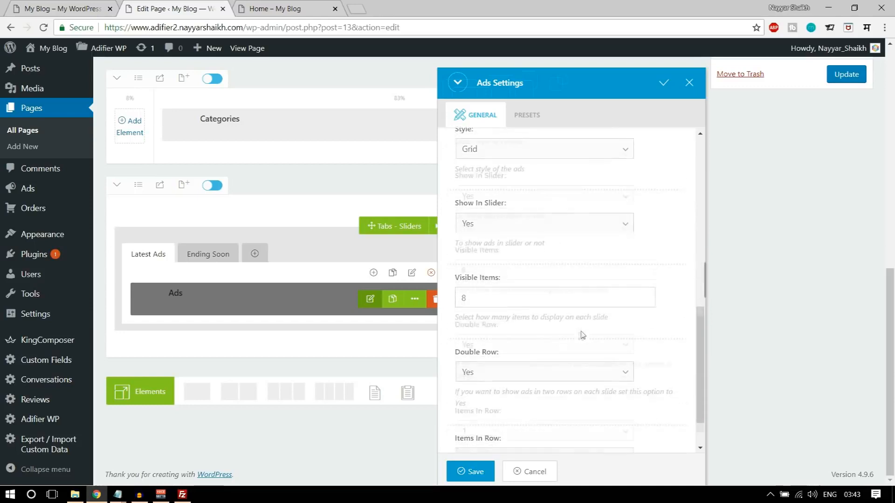
left_click(480, 479)
scroll(792, 306, "up", 3)
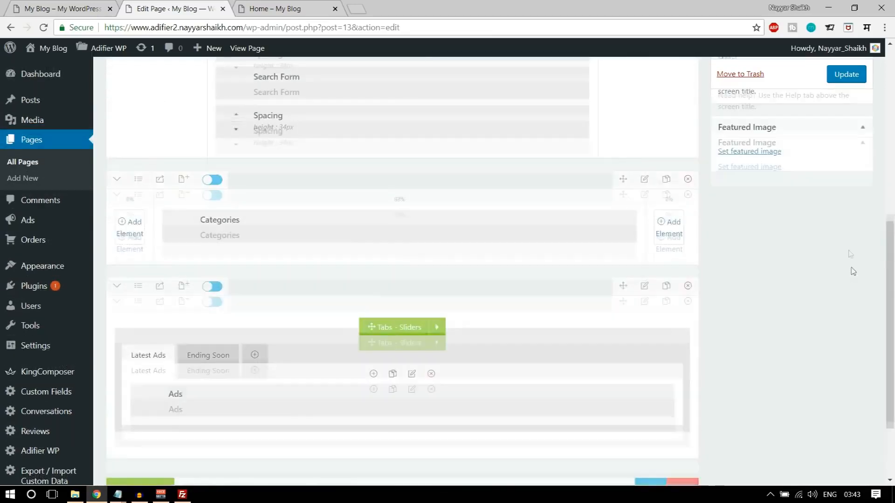
- Update the page and reload the live home page
left_click(864, 74)
left_click(275, 8)
left_click(45, 28)
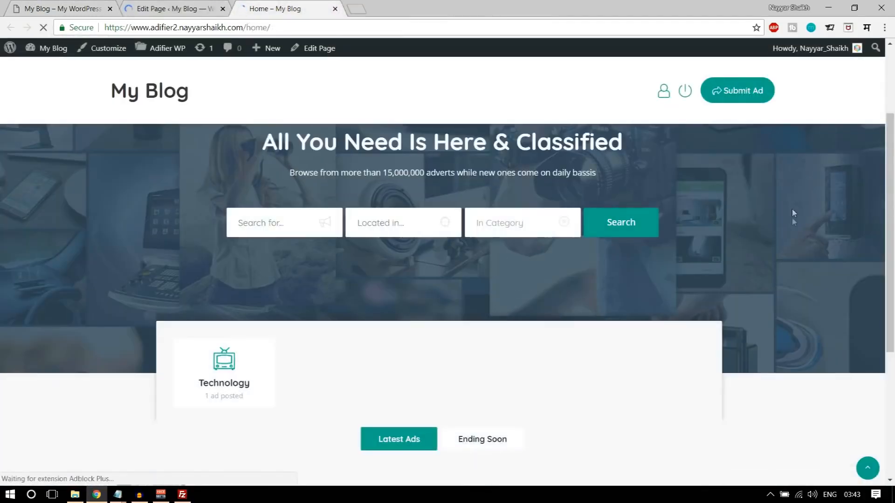
scroll(792, 213, "down", 5)
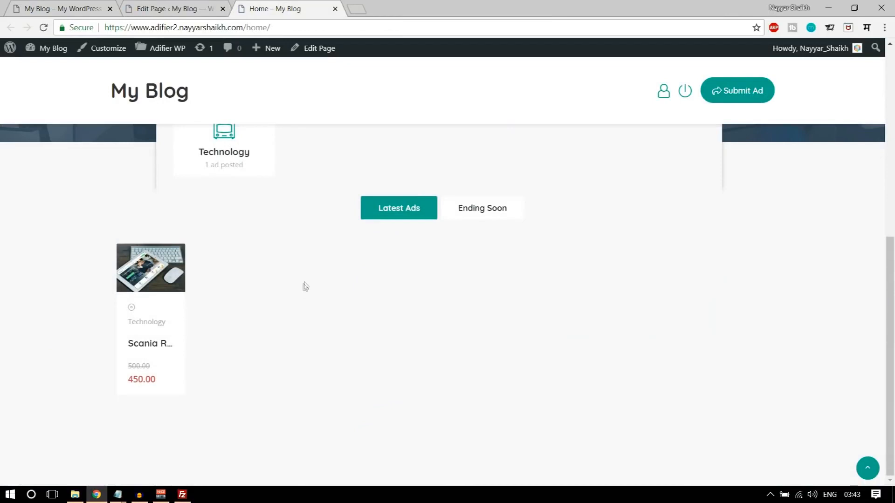
scroll(251, 348, "up", 3)
scroll(252, 347, "down", 3)
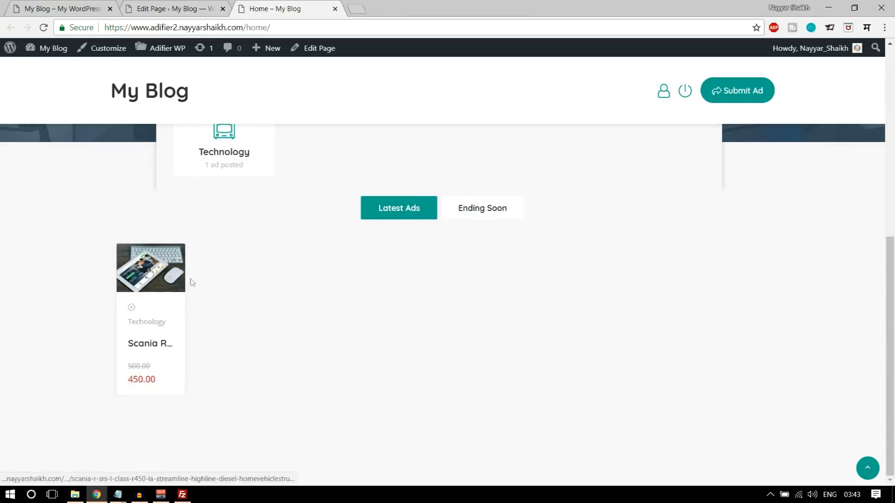
- Try the Ending Soon and Latest Ads tabs on the home page, then return to the editor
left_click(511, 210)
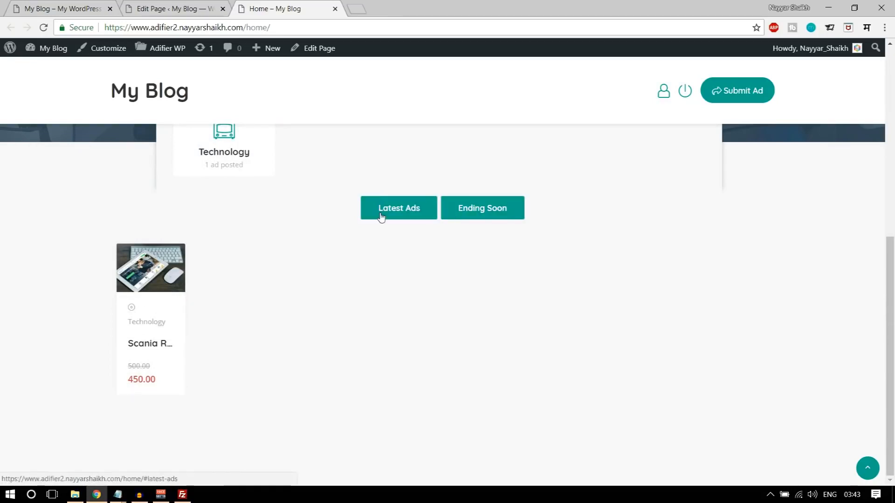
left_click(383, 216)
scroll(439, 279, "up", 3)
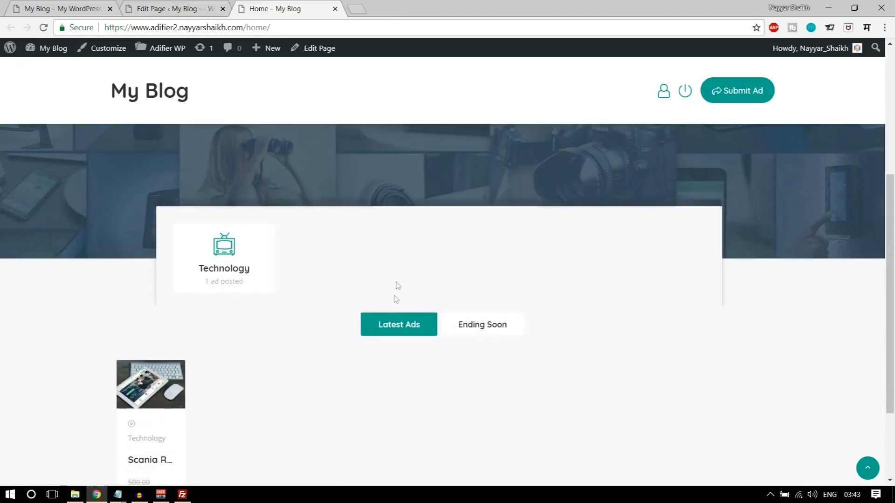
left_click(188, 4)
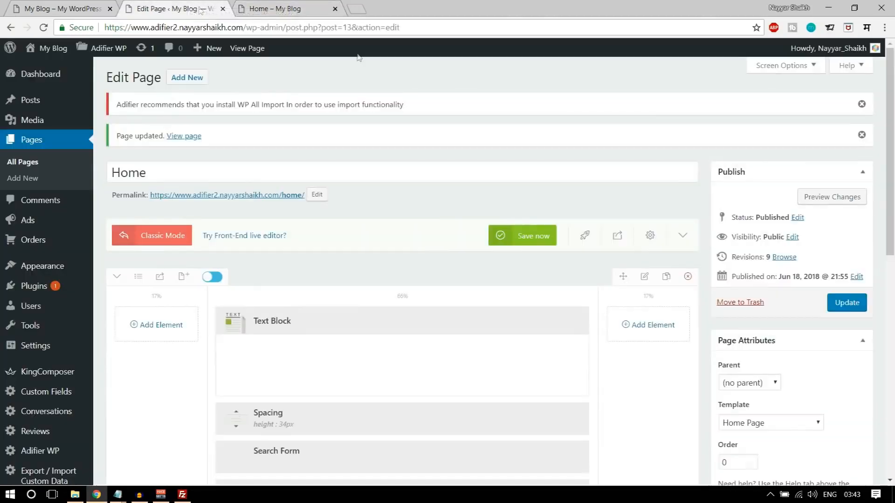
- Set the Ads element's Visible Items to 4 and save
scroll(513, 251, "down", 10)
mouse_move(373, 306)
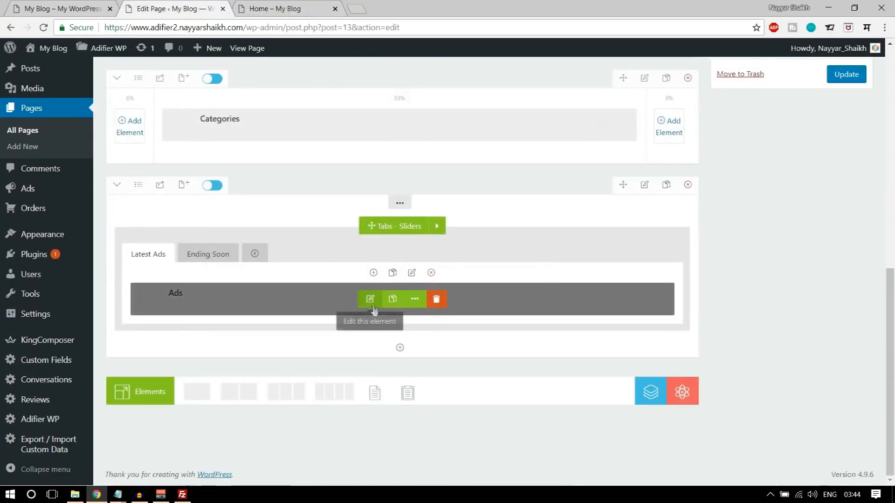
left_click(370, 299)
scroll(583, 264, "down", 8)
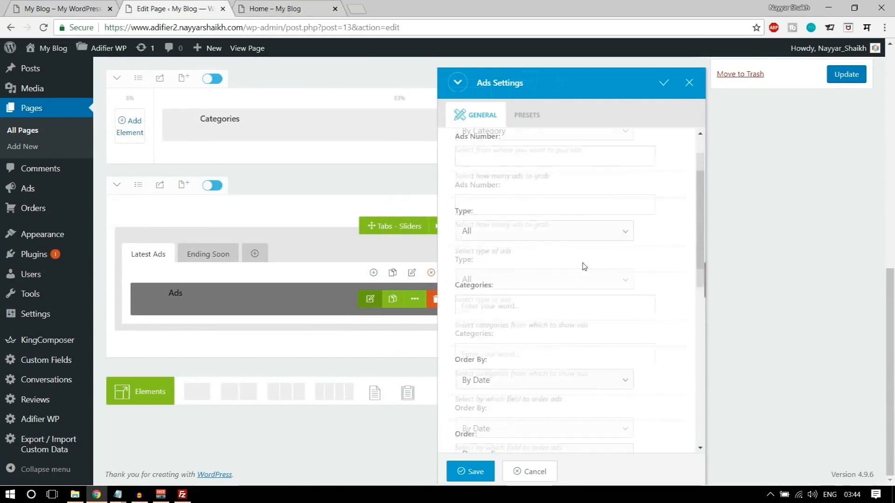
scroll(548, 350, "down", 3)
left_click_drag(470, 303, 443, 307)
type("4")
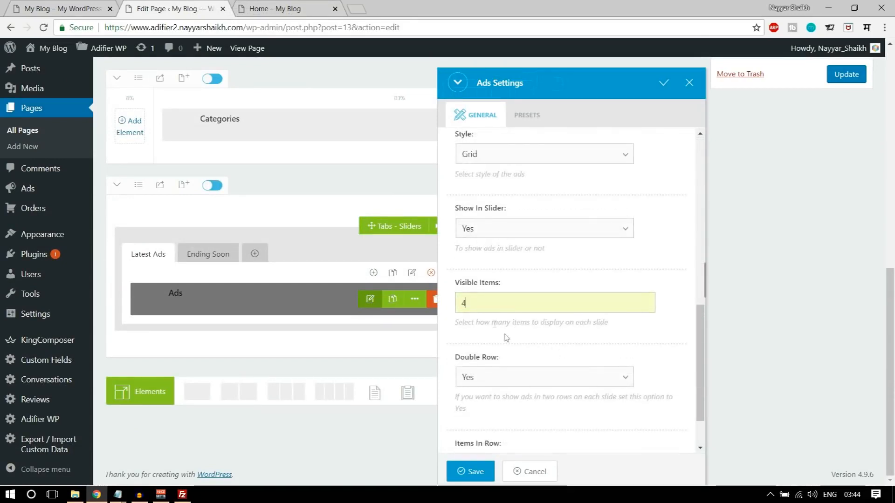
left_click(482, 471)
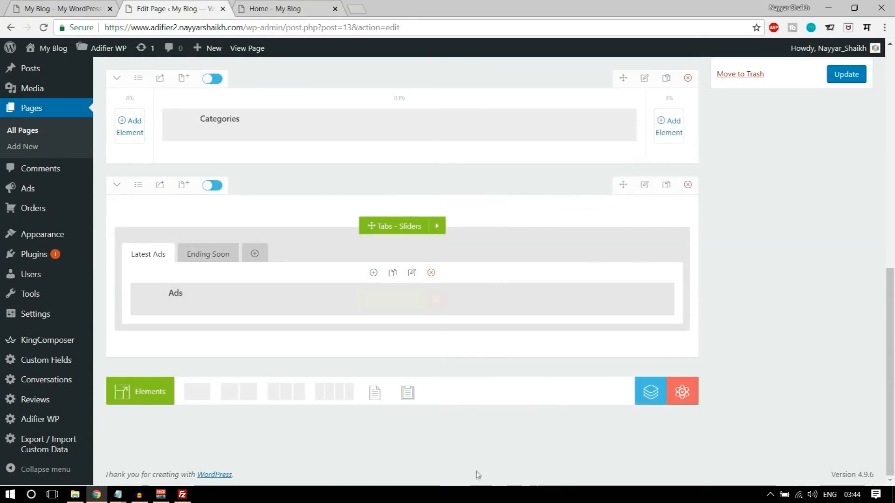
- Give the ads row 100px top padding, save, and update the page
left_click(645, 186)
left_click(515, 117)
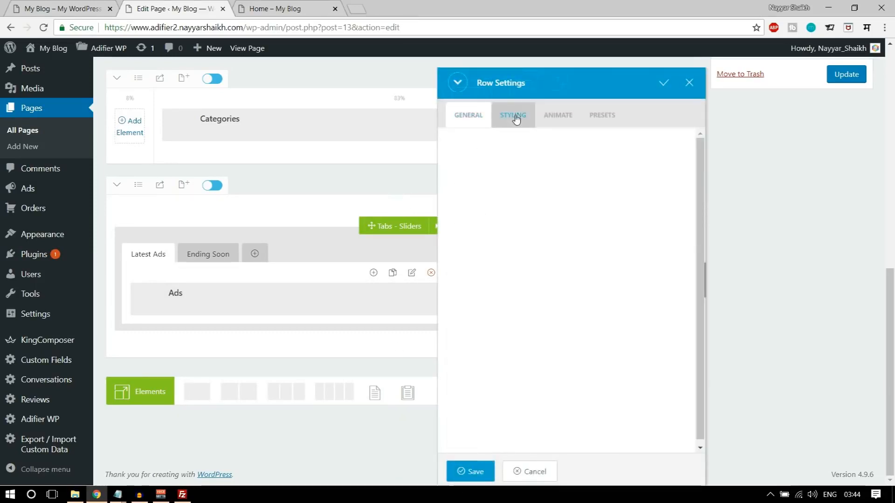
left_click(577, 171)
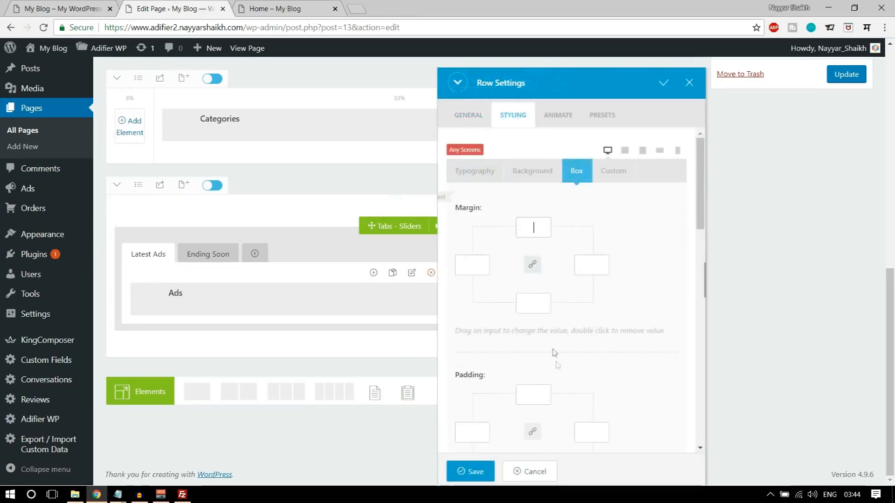
scroll(554, 352, "down", 3)
type("1")
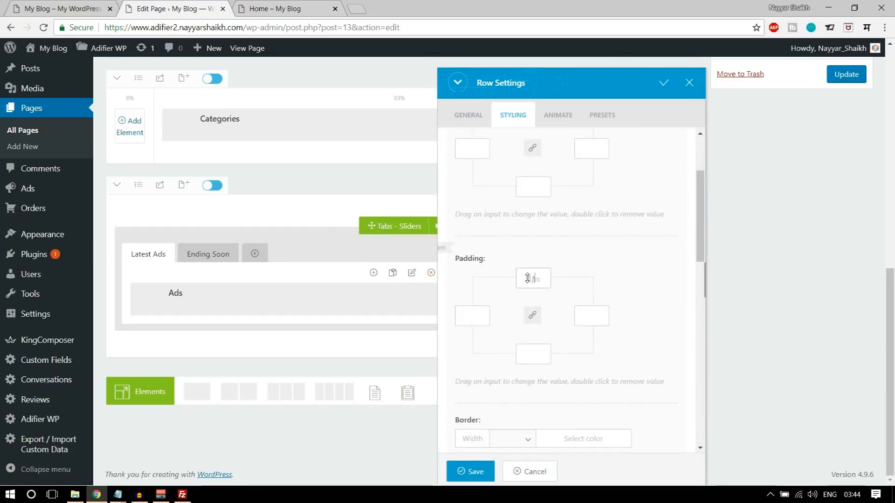
type("00")
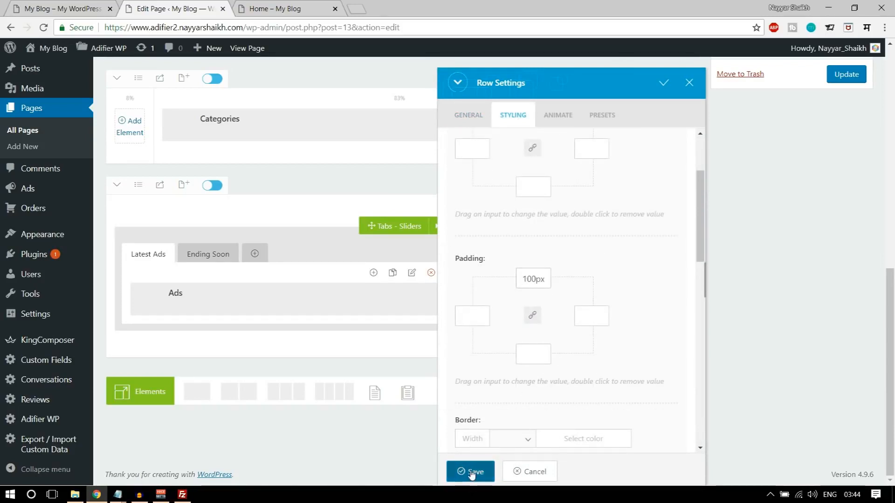
left_click(471, 471)
left_click(844, 74)
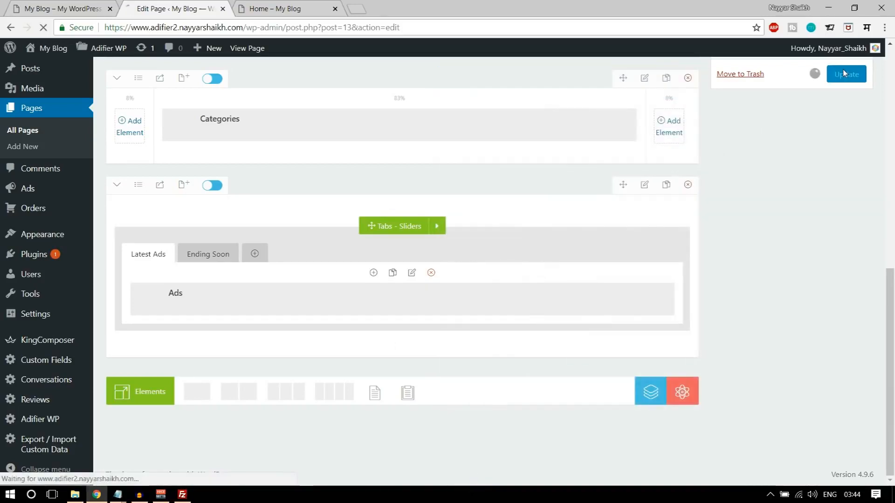
left_click(287, 14)
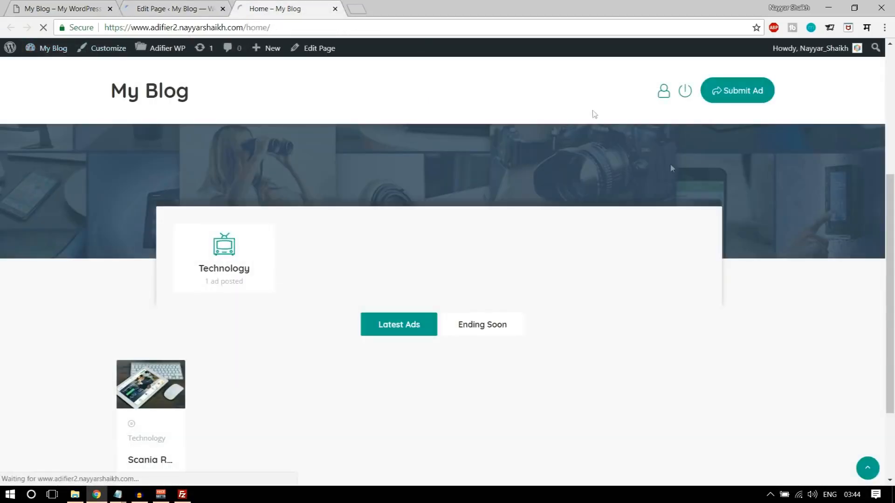
scroll(787, 291, "down", 3)
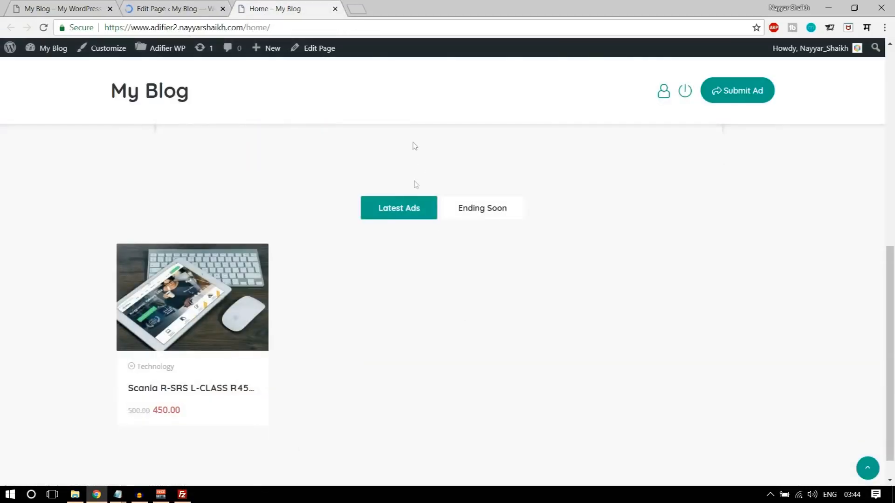
scroll(458, 233, "up", 2)
scroll(460, 236, "down", 3)
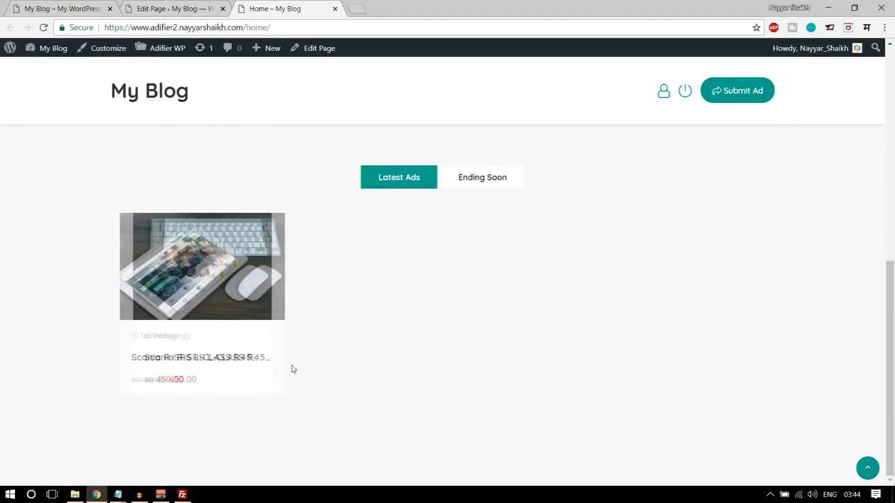
left_click(83, 5)
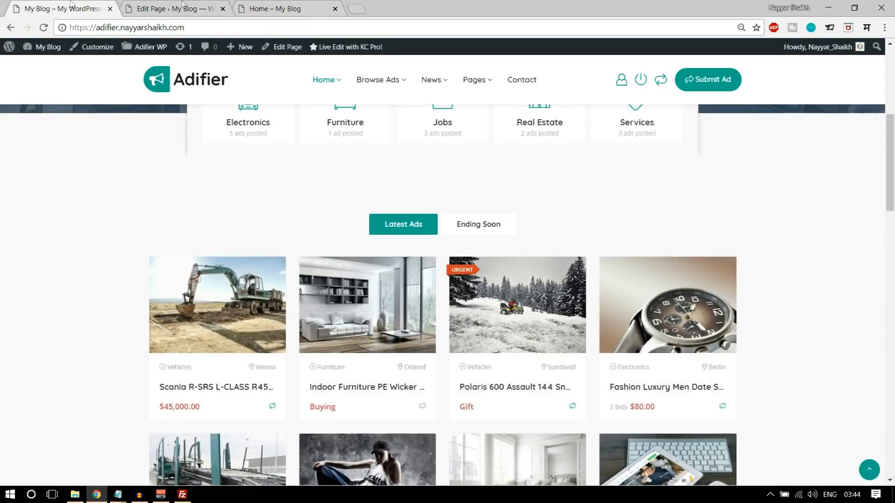
scroll(833, 305, "down", 8)
scroll(833, 306, "down", 2)
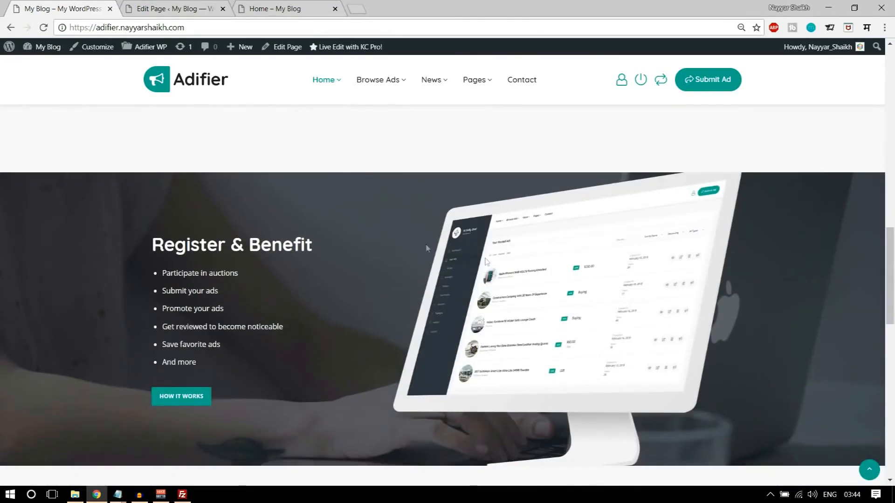
scroll(773, 224, "down", 1)
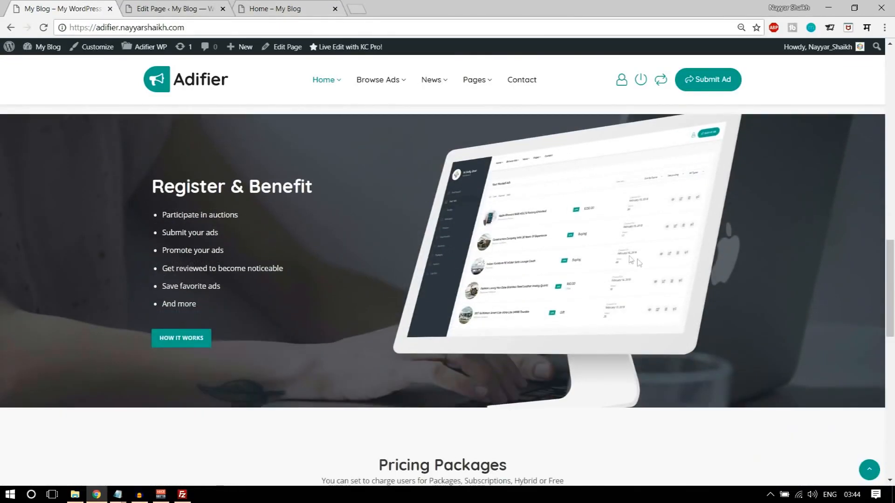
left_click(175, 8)
scroll(451, 278, "down", 10)
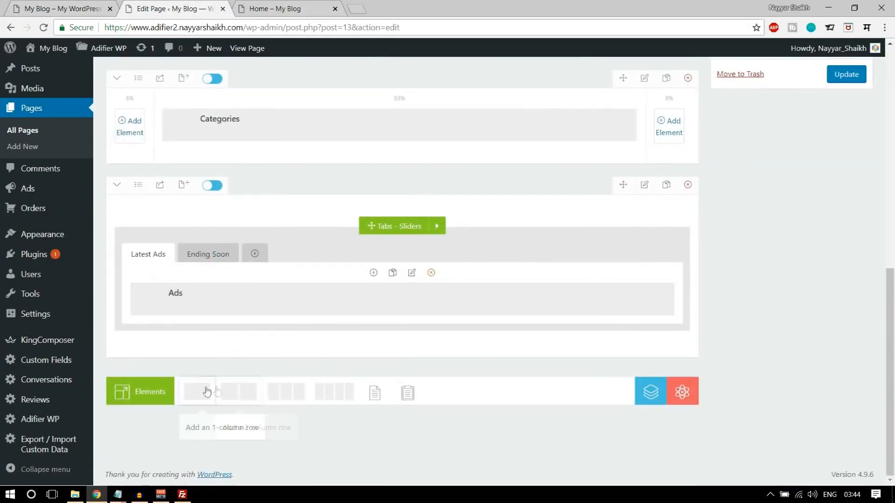
- Add a two-column row under the ads tabs, checking the demo's Register & Benefit section
left_click(239, 395)
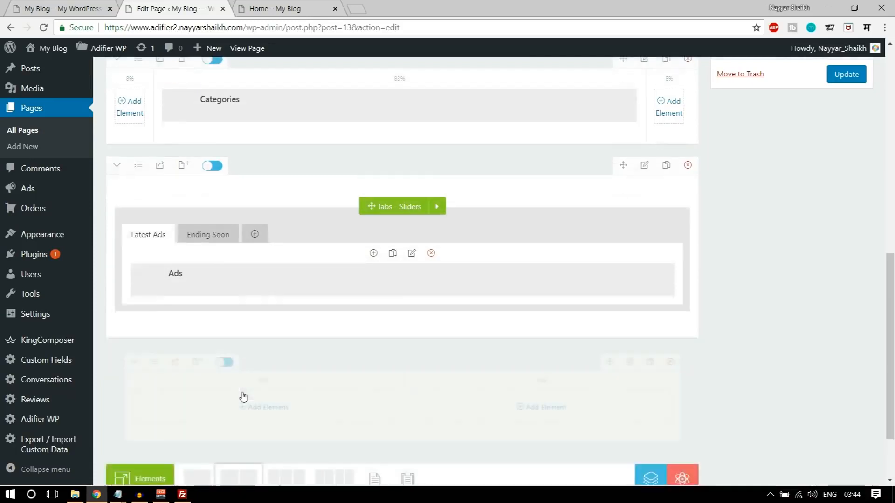
left_click(34, 4)
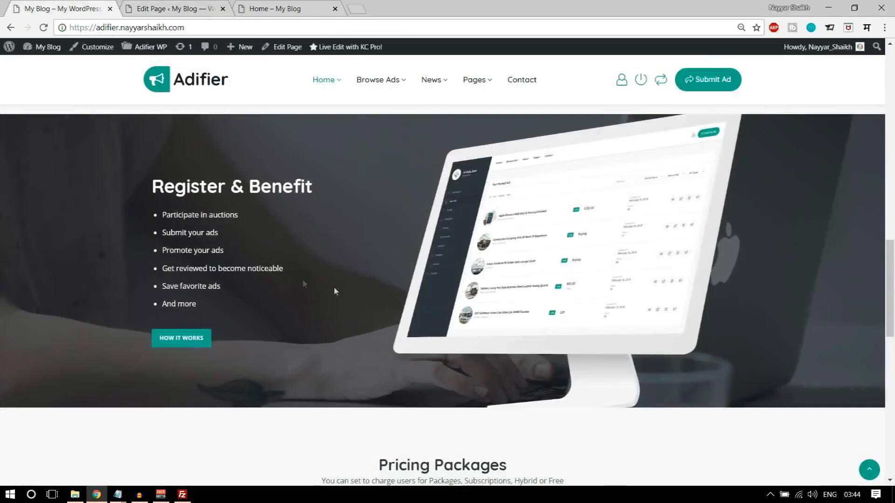
left_click_drag(326, 205, 325, 346)
left_click(620, 253)
left_click(173, 9)
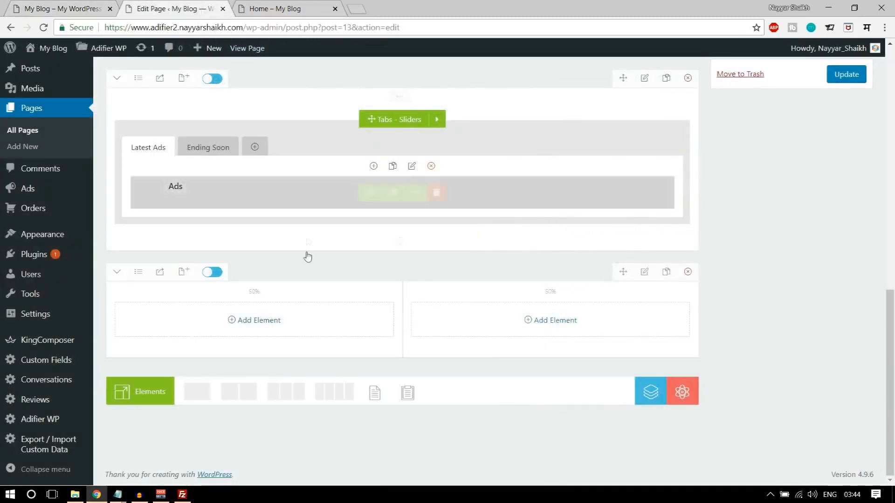
- Set the new row's columns to a custom 40% + 60% split
left_click(138, 272)
left_click(133, 431)
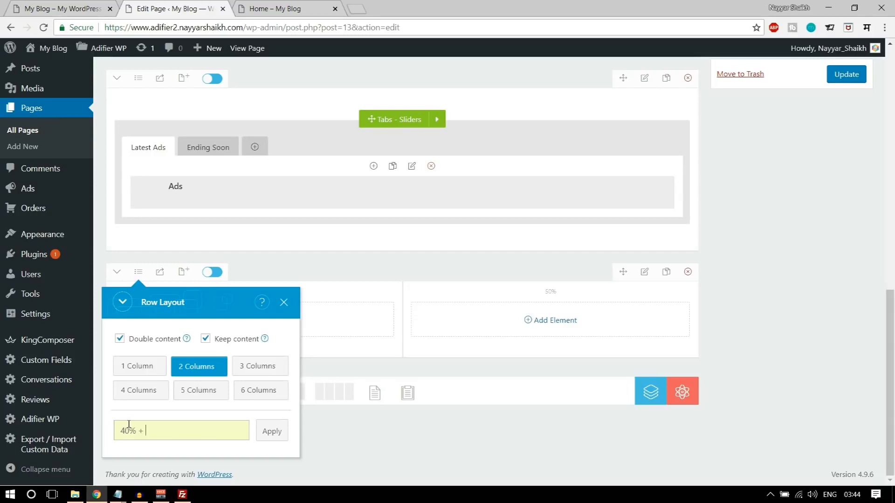
left_click(272, 431)
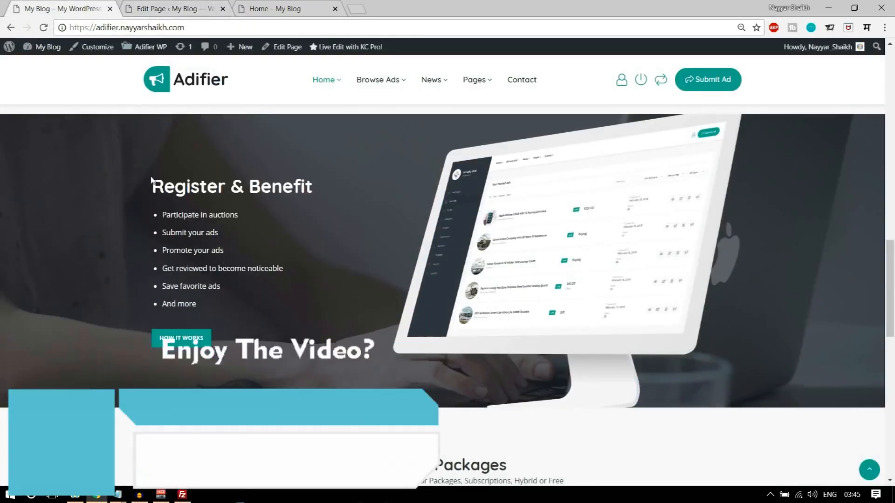
- Copy the demo's Register & Benefit heading and list into a new Text Block in the 40% column
left_click_drag(152, 184, 243, 307)
key("ctrl+c")
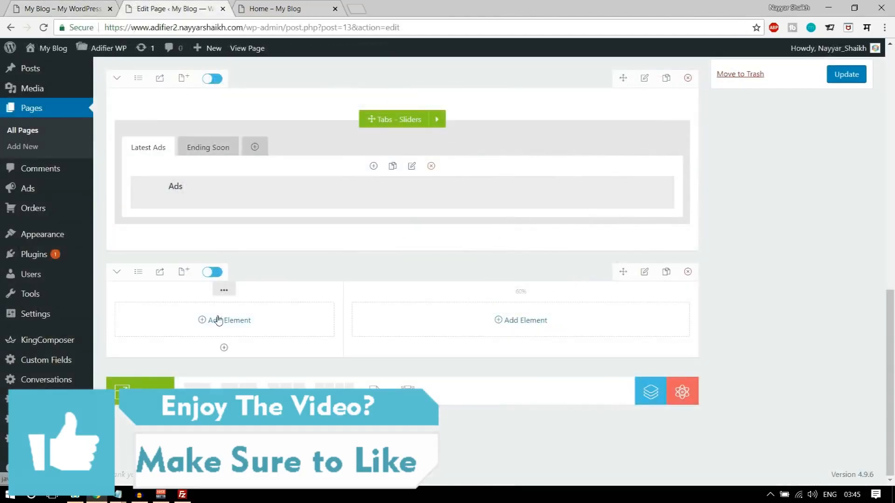
left_click(218, 319)
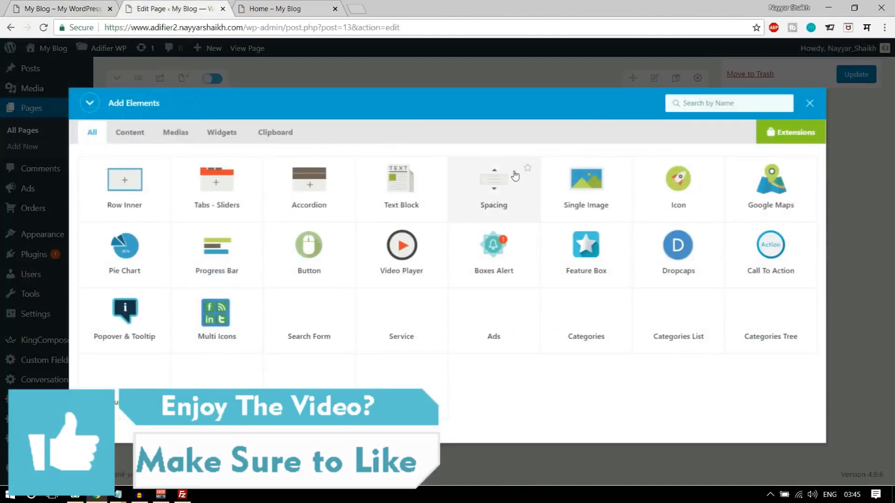
left_click(397, 199)
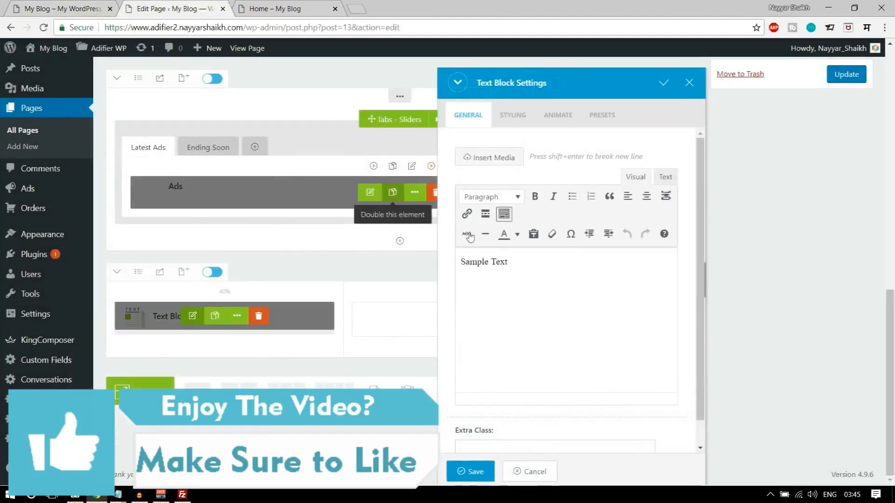
left_click(579, 322)
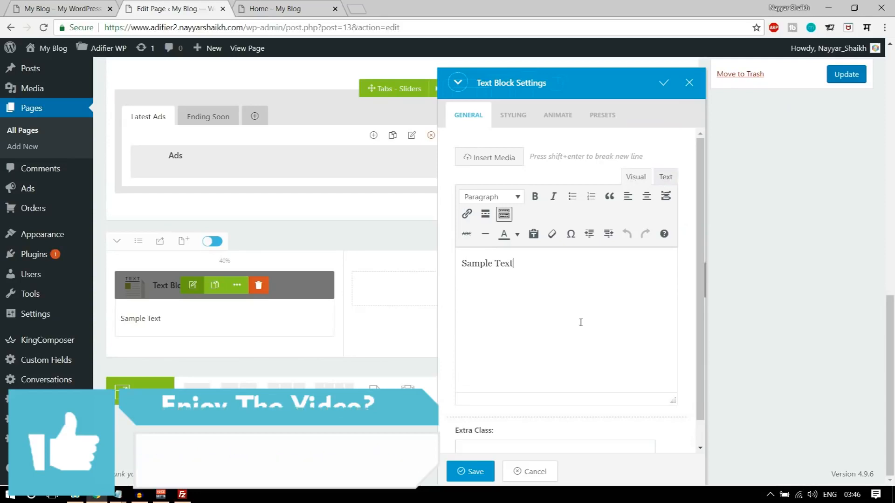
key("ctrl+a")
key("ctrl+v")
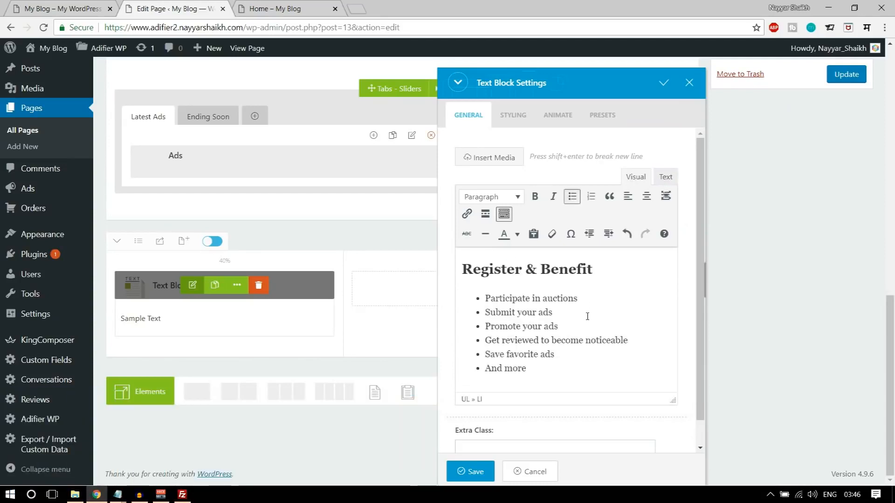
scroll(573, 330, "down", 1)
scroll(573, 330, "up", 1)
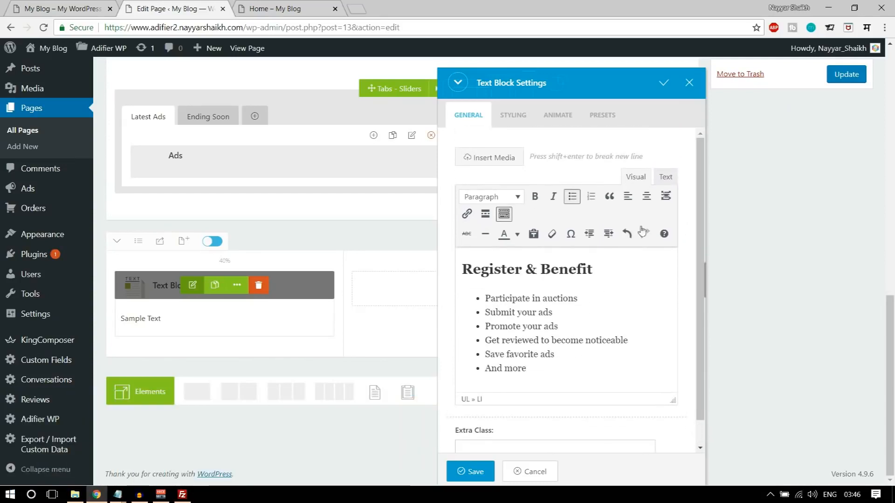
- In HTML view, add style="color: #ffffff;" to the h2 heading and save the block
left_click(666, 178)
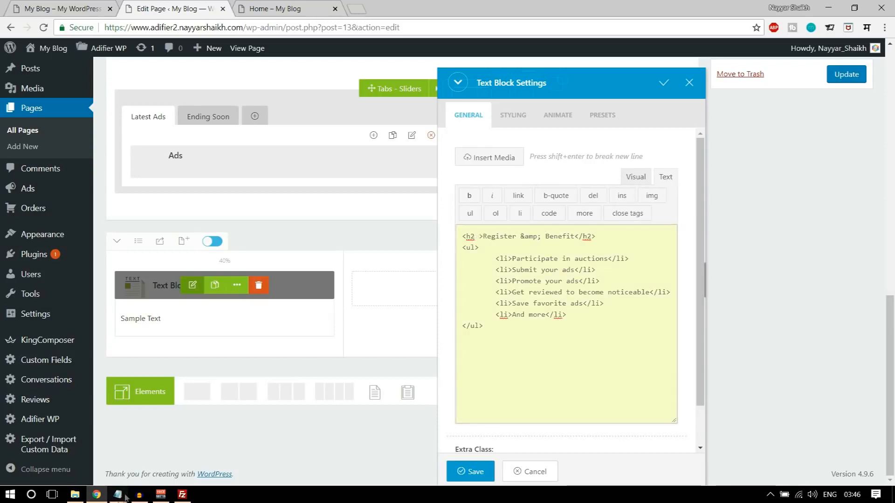
mouse_move(117, 494)
left_click(189, 454)
left_click_drag(287, 157, 179, 157)
key("ctrl+c")
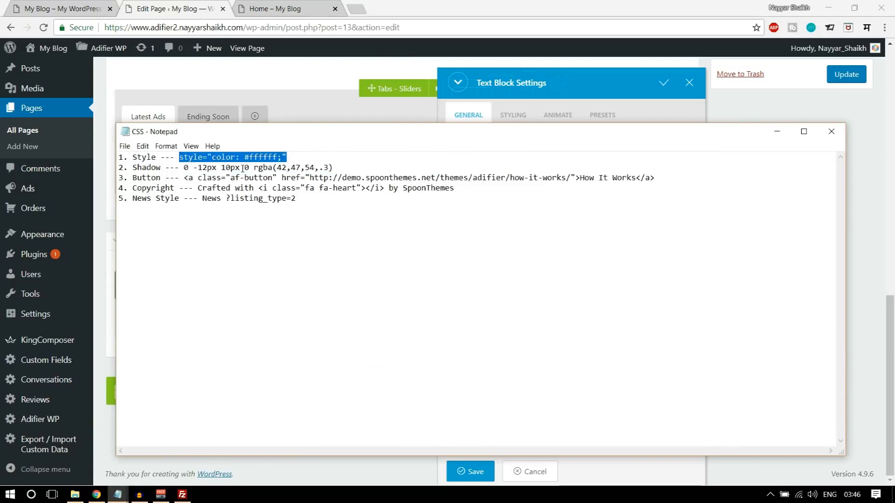
left_click(396, 98)
left_click(70, 8)
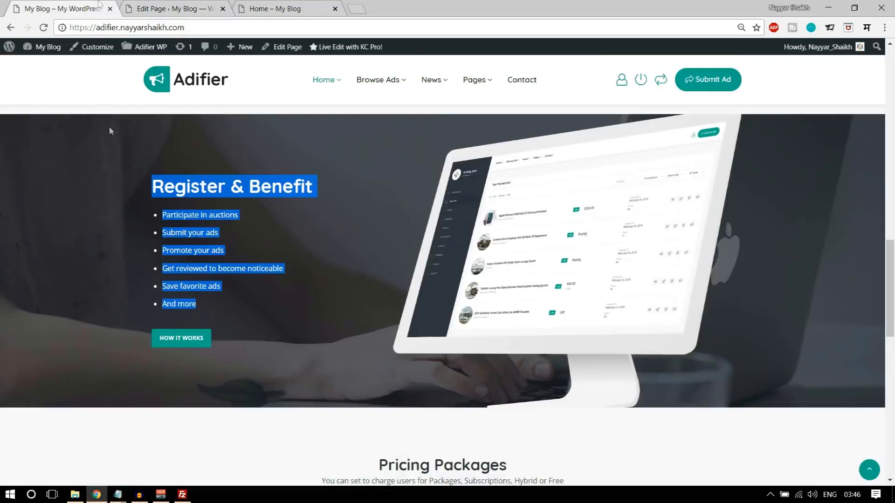
left_click(213, 250)
left_click(172, 9)
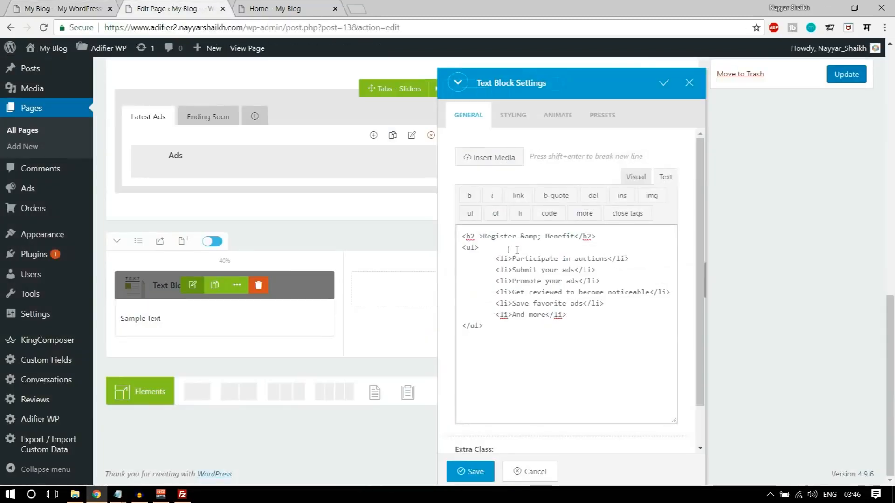
left_click(478, 236)
key("ctrl+v")
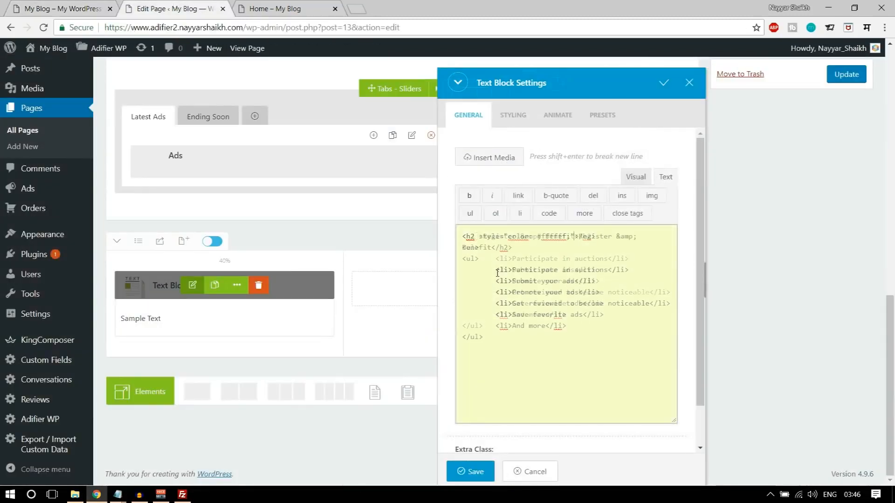
left_click(470, 471)
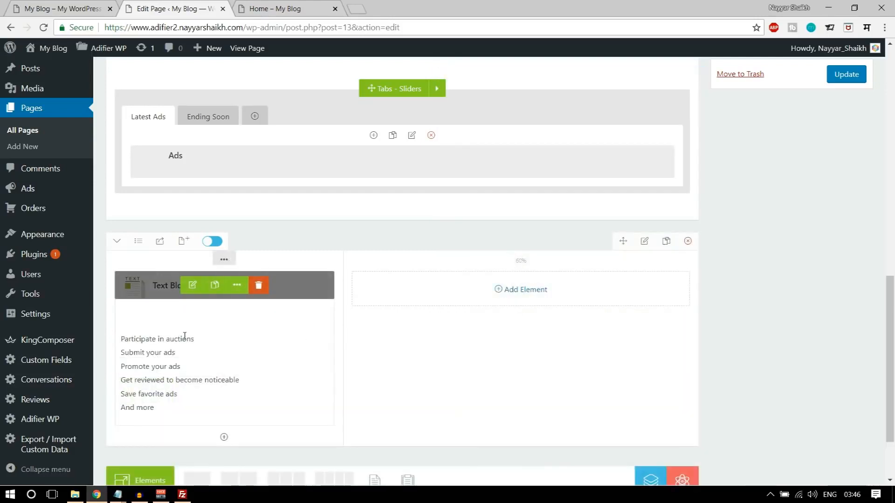
- Add style="color: #ffffff;" to the list's <ul> tag, save, and show the reference page
left_click(192, 285)
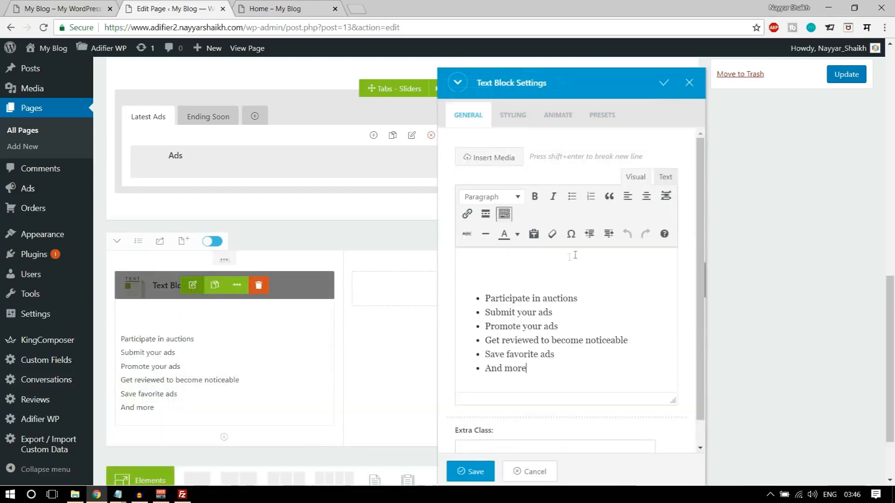
left_click(666, 177)
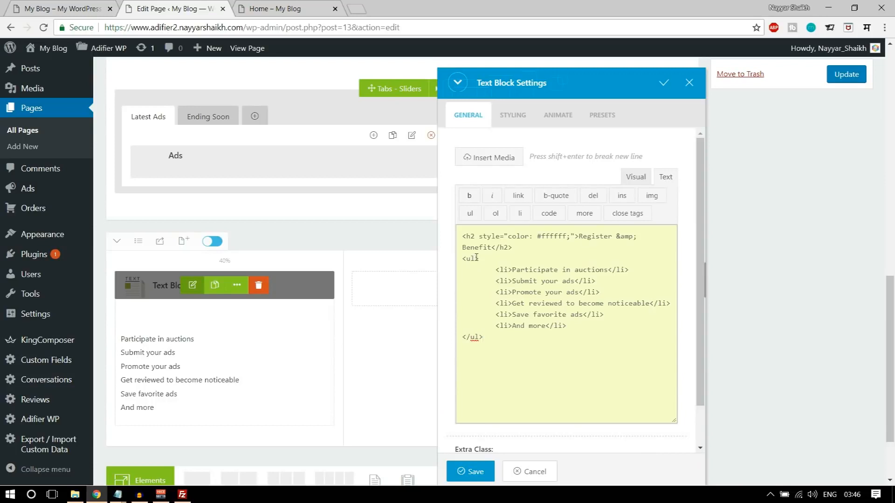
key("ctrl+v")
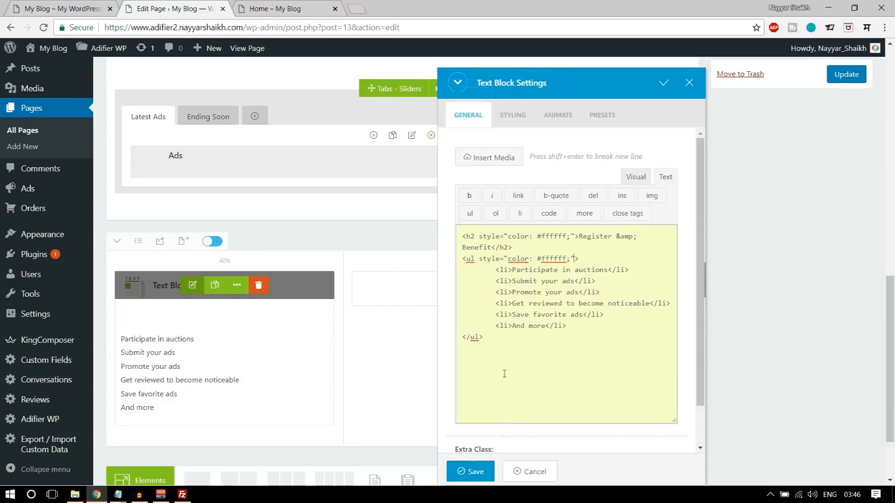
left_click(463, 472)
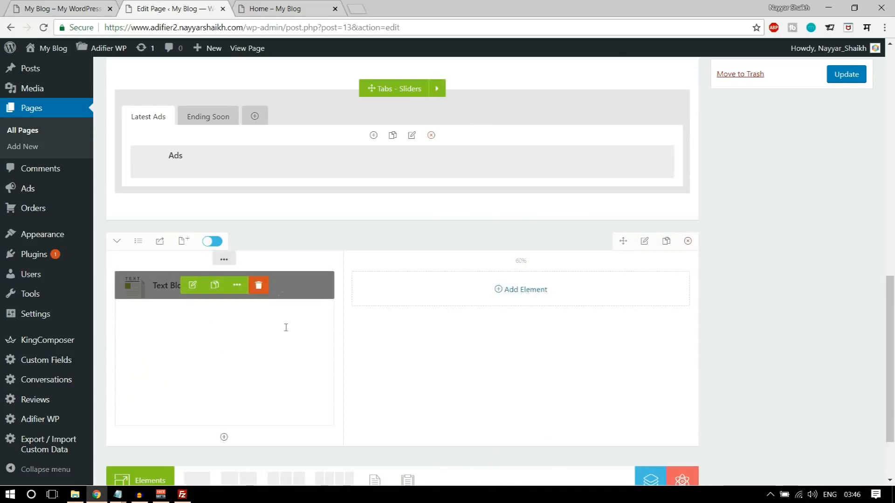
key("ctrl+shift+Tab")
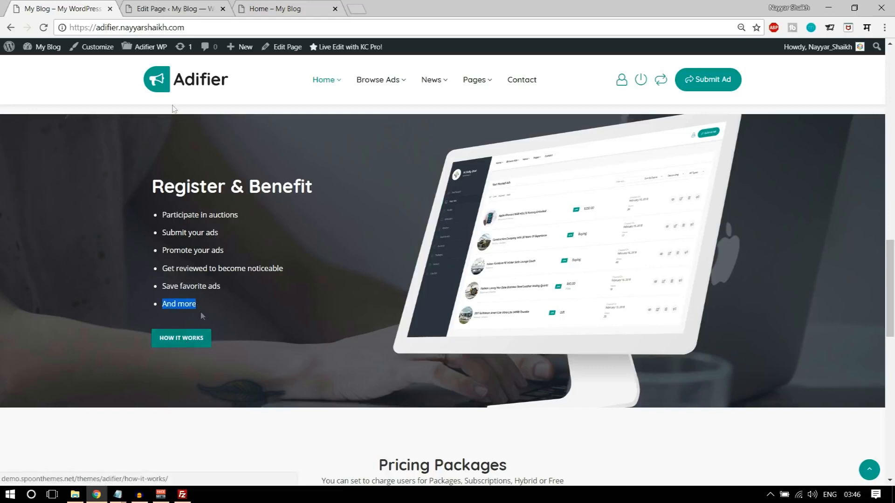
- Insert a 26px Spacing element beneath the benefits text block in the 40% column
left_click(180, 8)
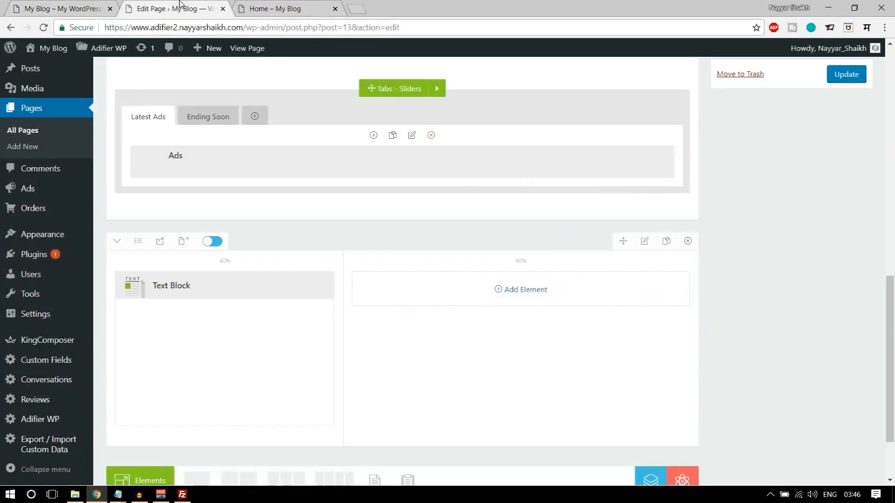
left_click(223, 437)
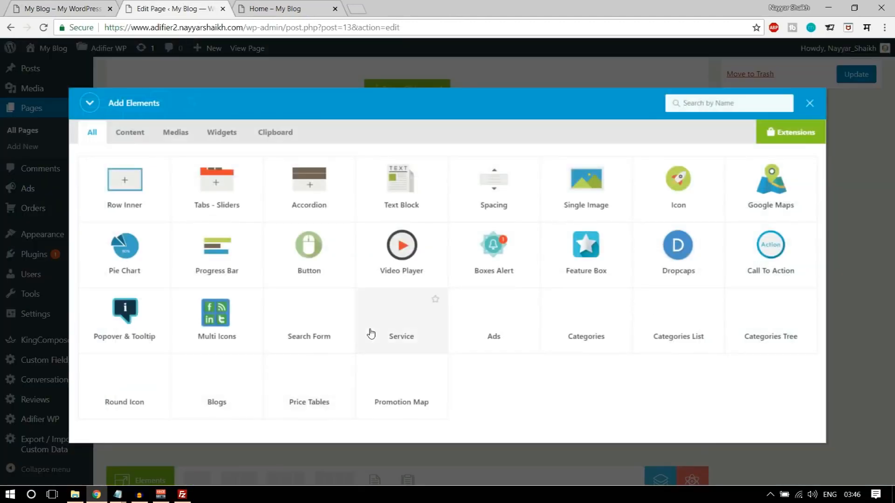
type("spac")
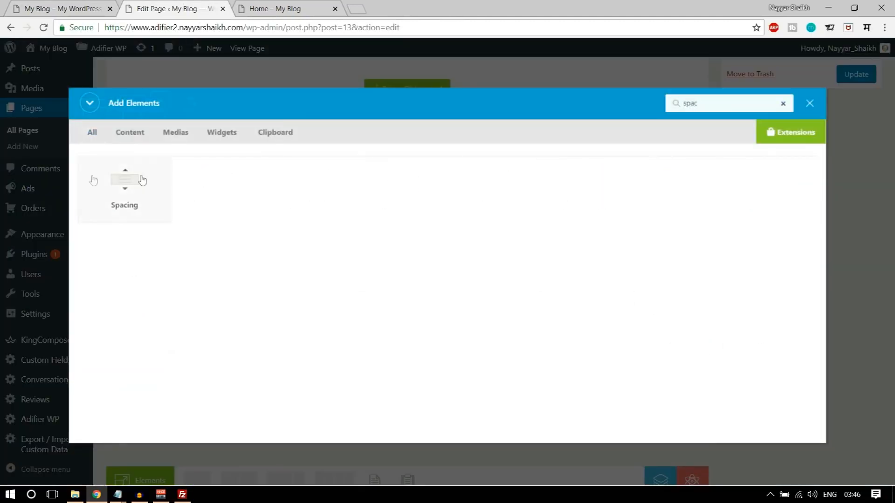
left_click(144, 179)
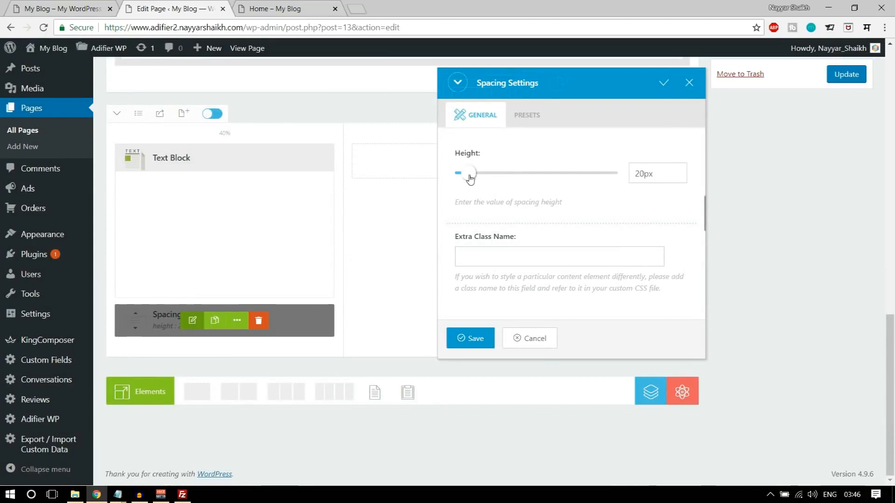
left_click(471, 338)
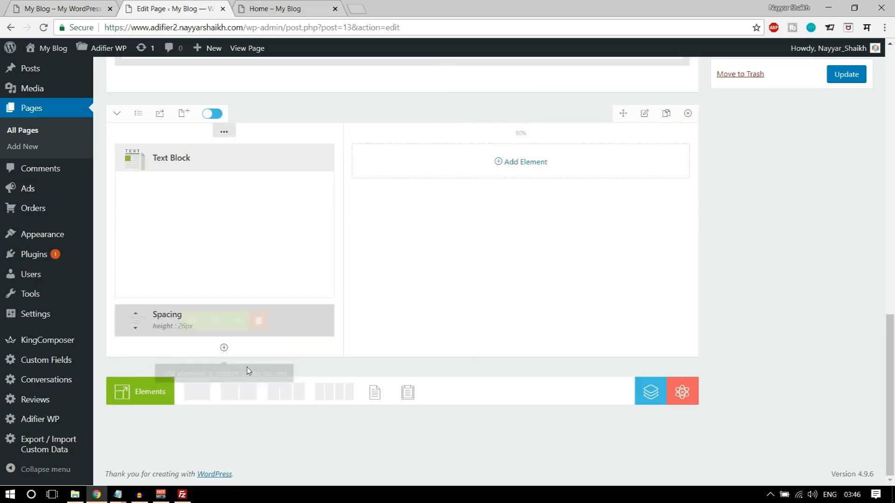
left_click(224, 351)
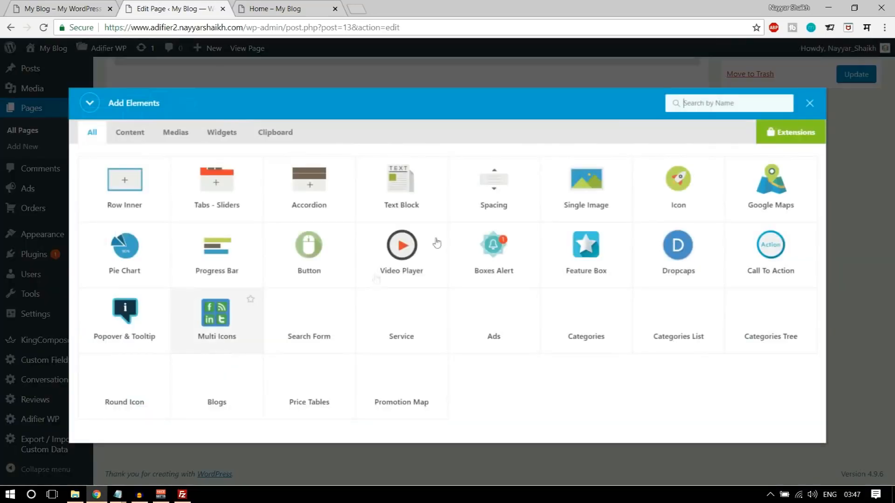
- Add a Text Block and copy the af-button How It Works link tag from the CSS notes
left_click(404, 192)
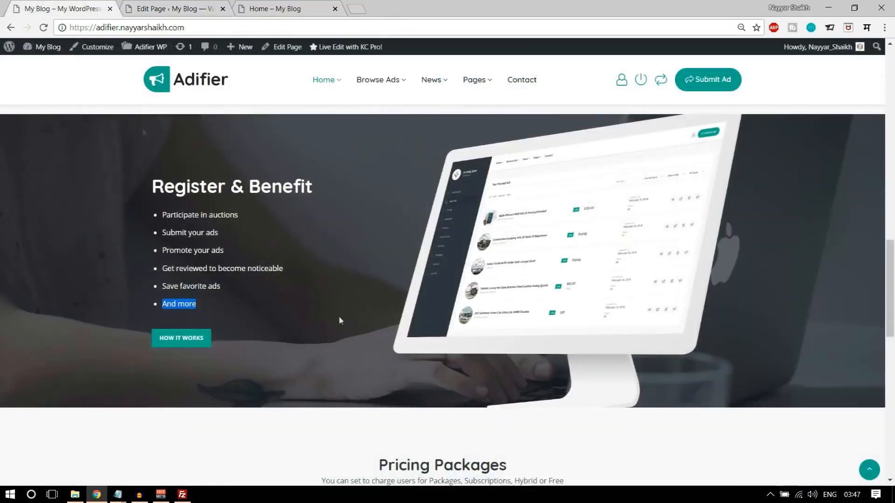
mouse_move(118, 494)
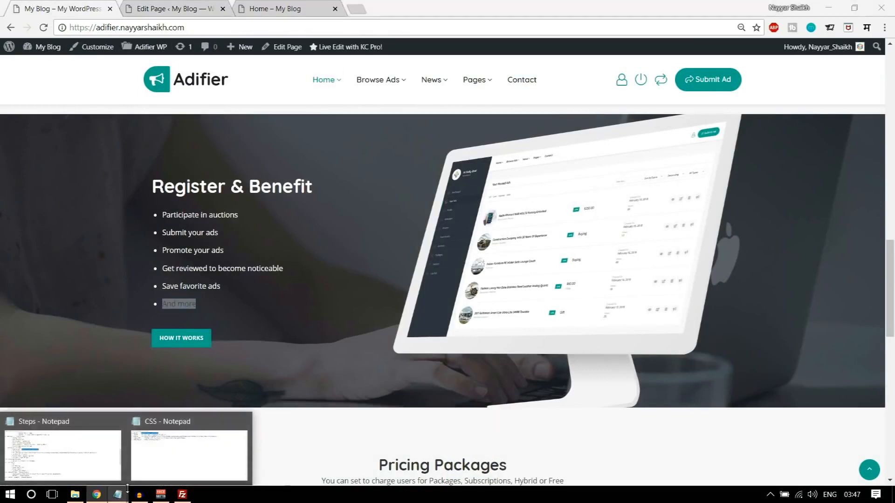
left_click(222, 428)
left_click_drag(122, 177, 165, 177)
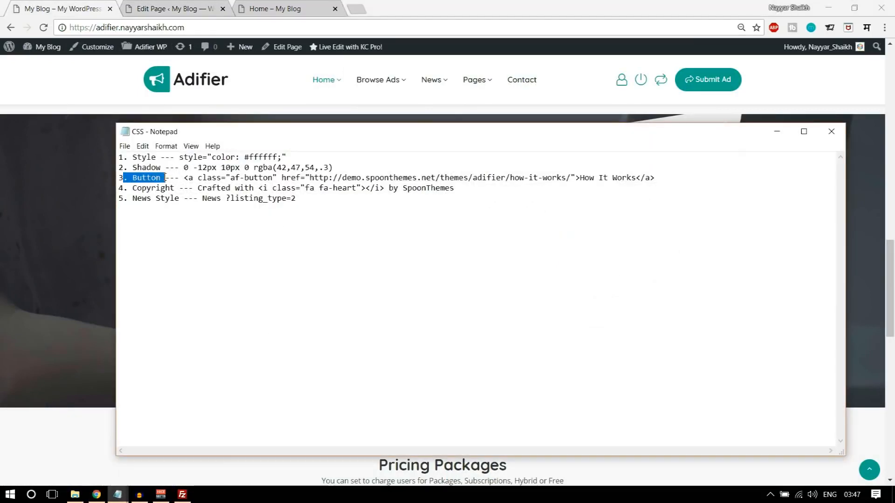
left_click_drag(676, 179, 183, 179)
key("ctrl+c")
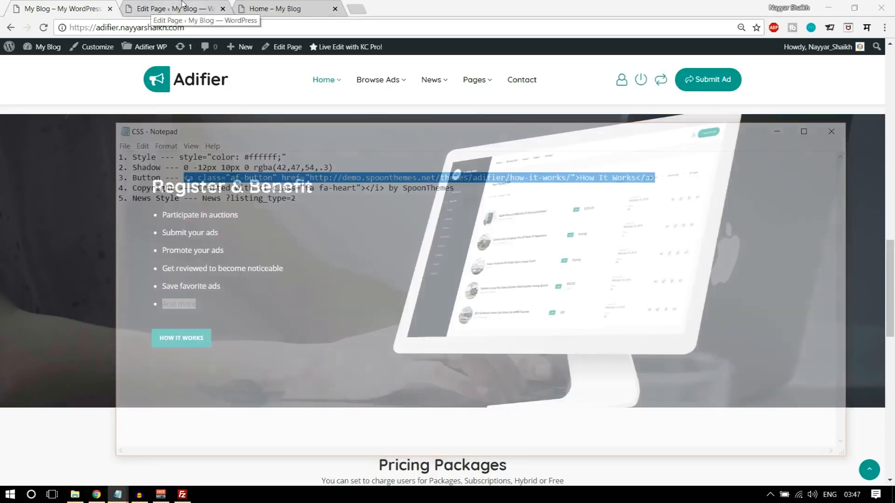
- Replace the Sample Text placeholder with the pasted How It Works link markup in HTML view
left_click(182, 4)
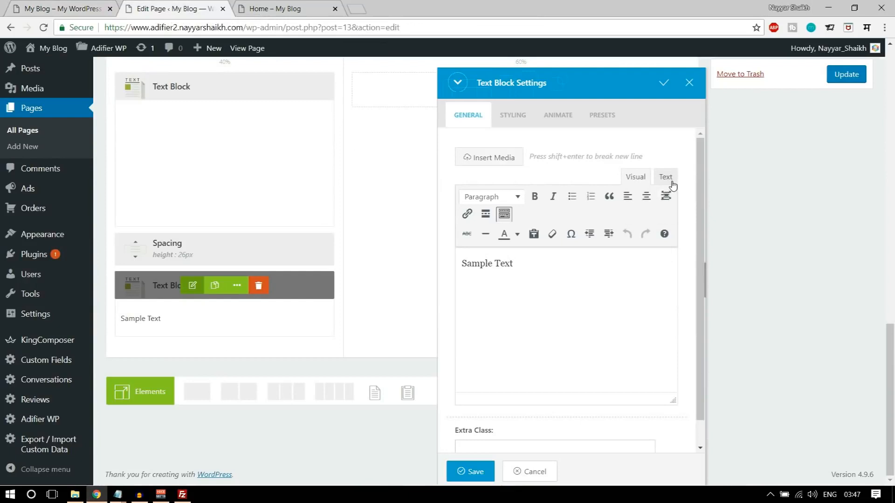
triple_click(615, 257)
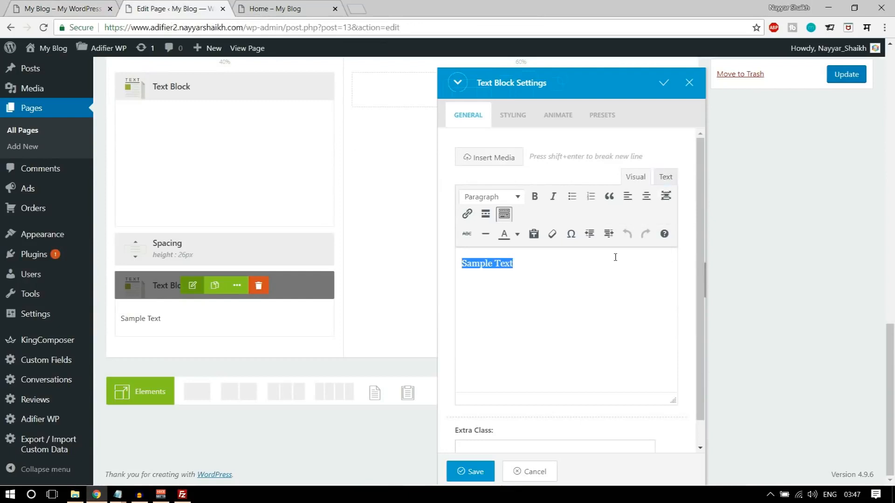
key("BackSpace")
left_click(665, 177)
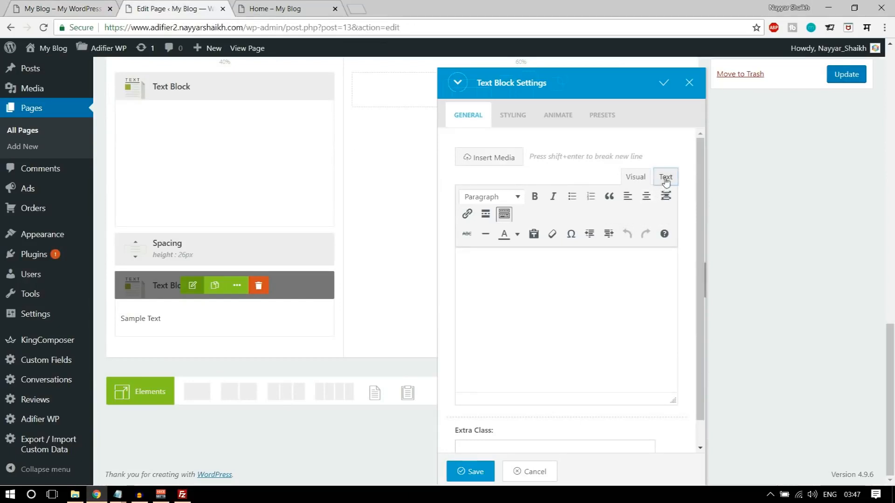
left_click(665, 176)
triple_click(582, 240)
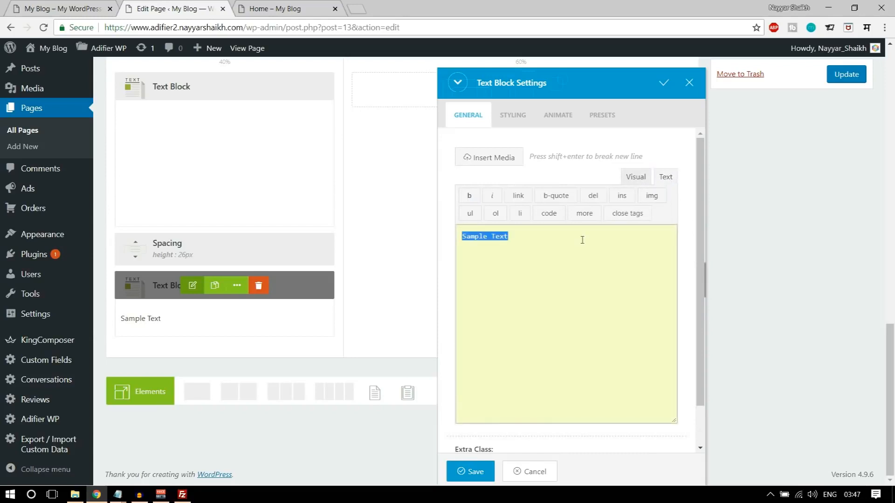
key("BackSpace")
key("ctrl+v")
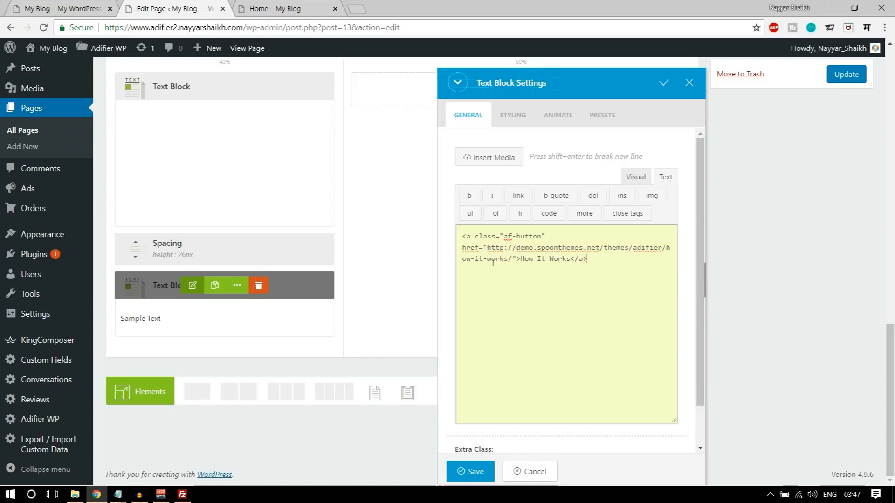
- Check the link against the demo's button and save the How It Works text block
left_click(65, 9)
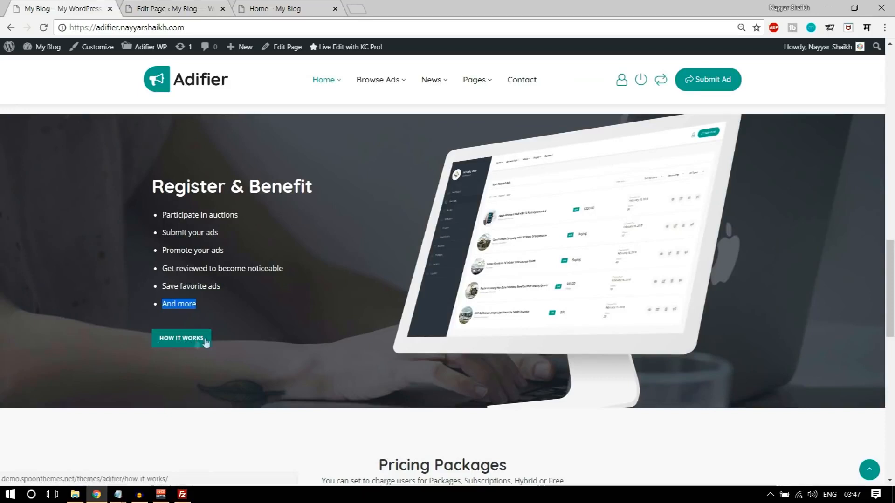
left_click(173, 8)
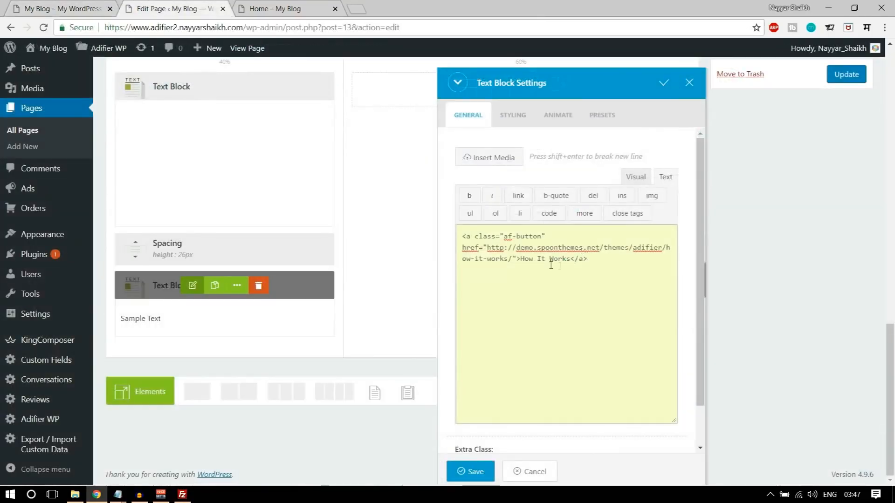
left_click_drag(489, 248, 511, 267)
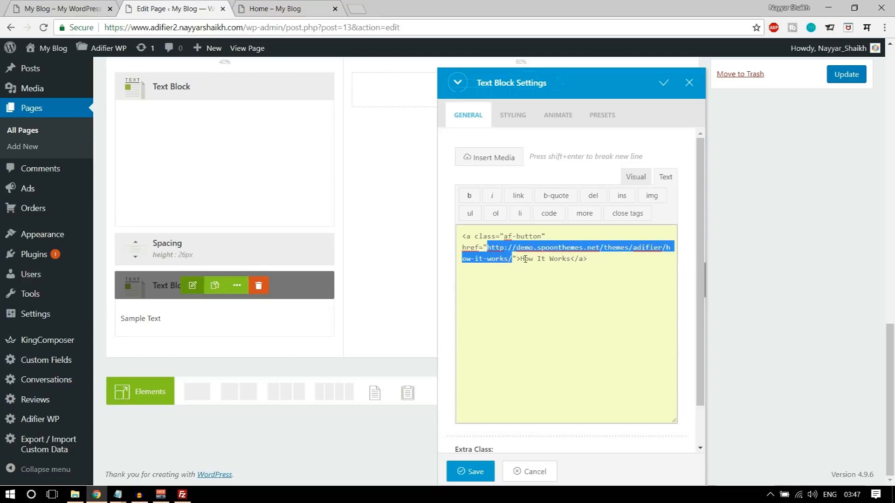
left_click_drag(520, 259, 561, 266)
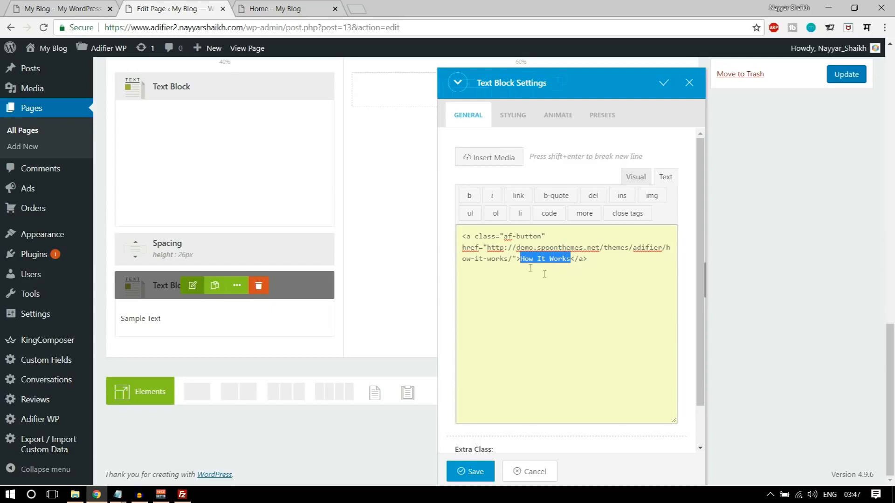
left_click(644, 179)
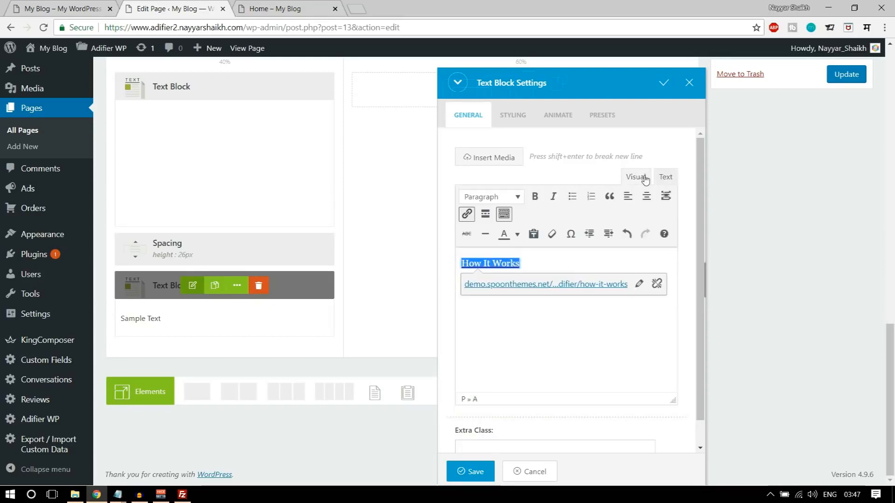
left_click(561, 309)
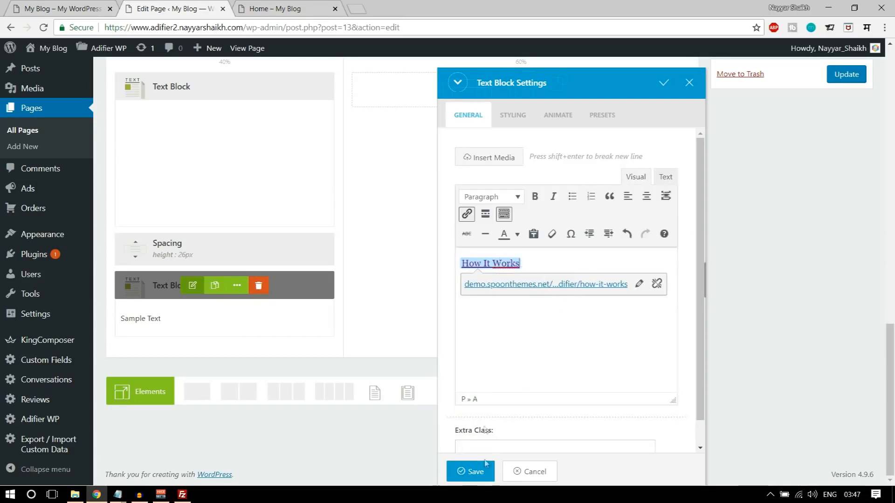
left_click(475, 471)
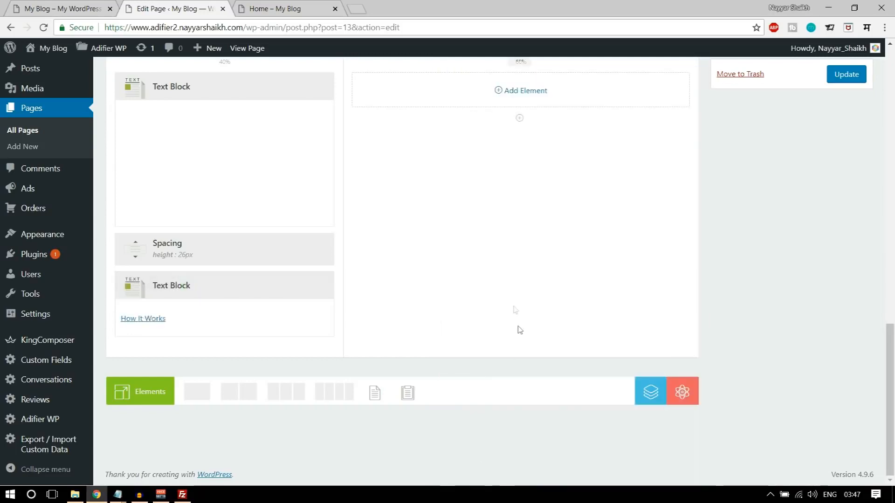
scroll(519, 330, "up", 3)
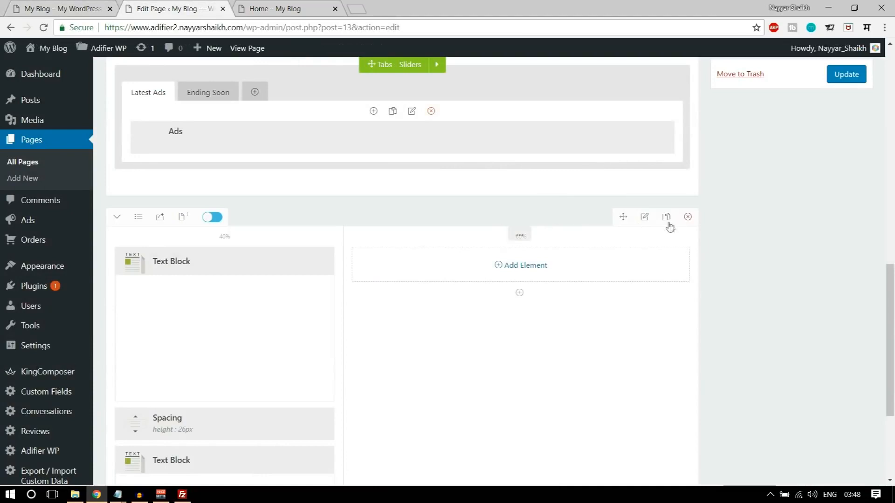
- In Row Settings Styling, enable advanced background options and choose to select a background image
left_click(645, 218)
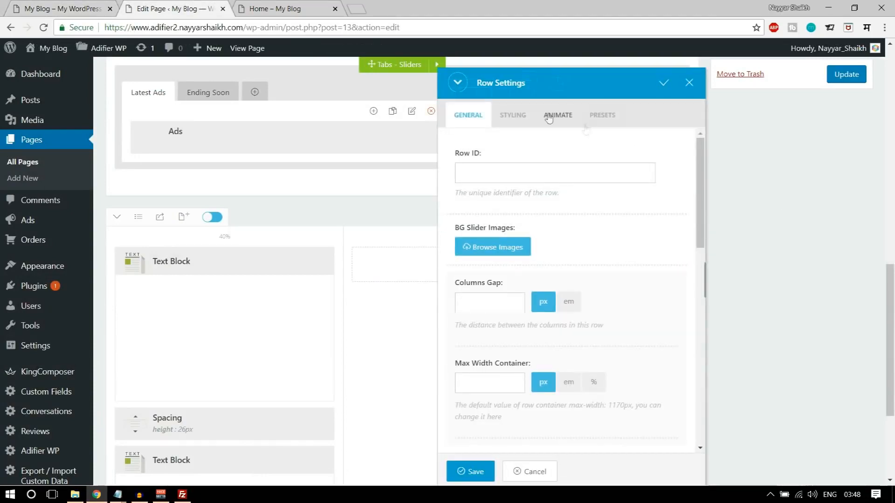
left_click(520, 118)
left_click(542, 176)
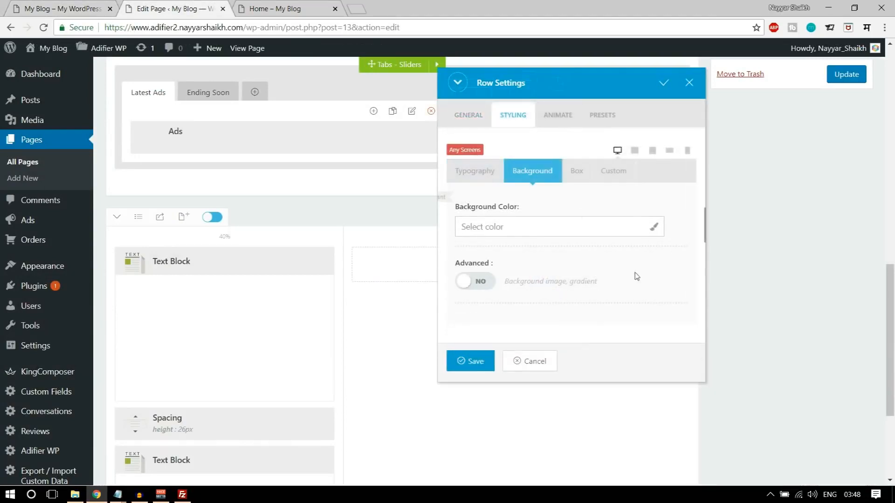
left_click(485, 278)
scroll(555, 284, "down", 4)
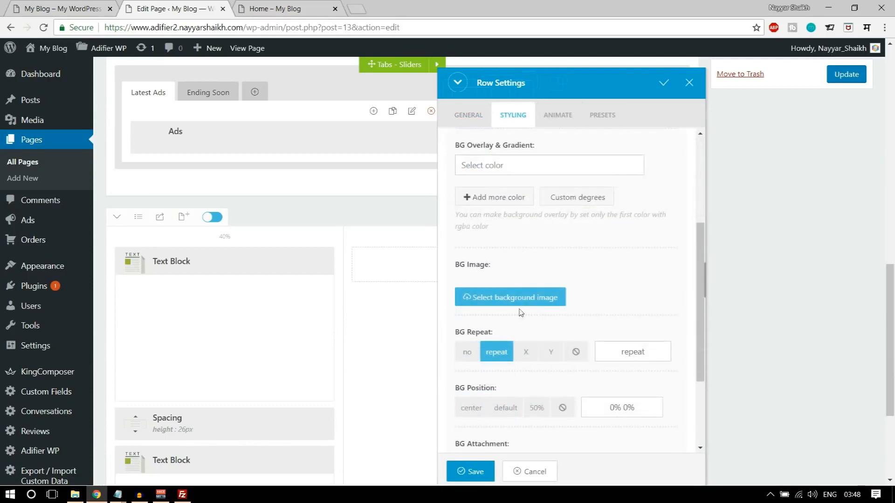
left_click(523, 301)
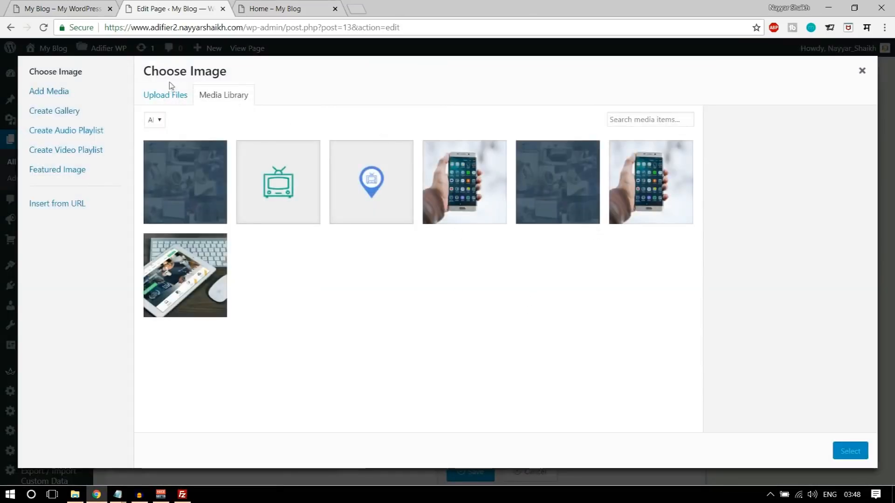
- Upload hiw-bg.jpg from the computer and select it as the row background
left_click(166, 95)
left_click(514, 264)
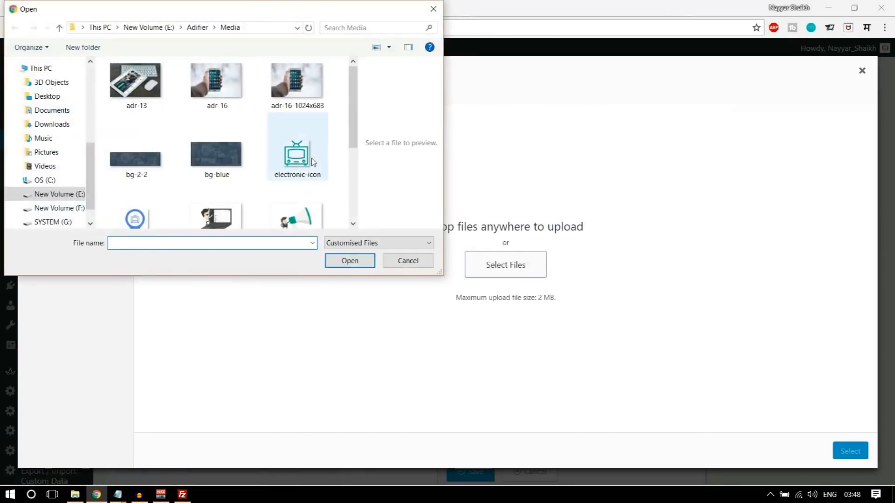
scroll(244, 140, "down", 3)
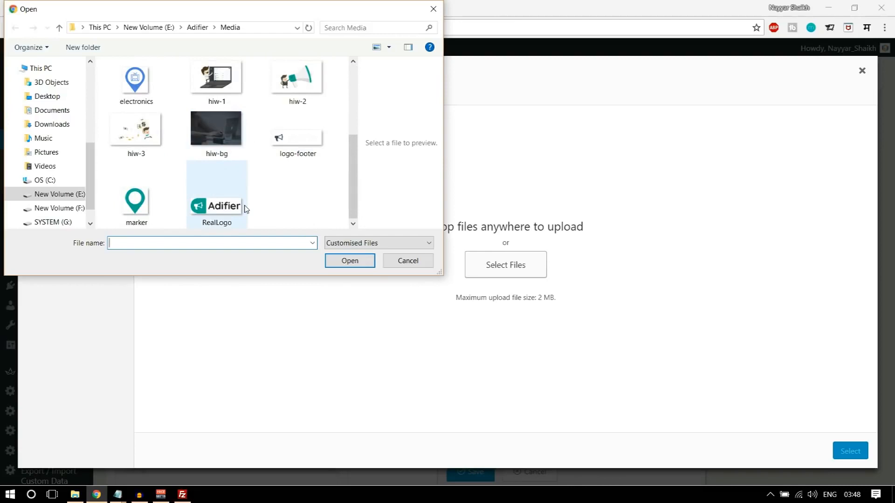
scroll(246, 209, "up", 2)
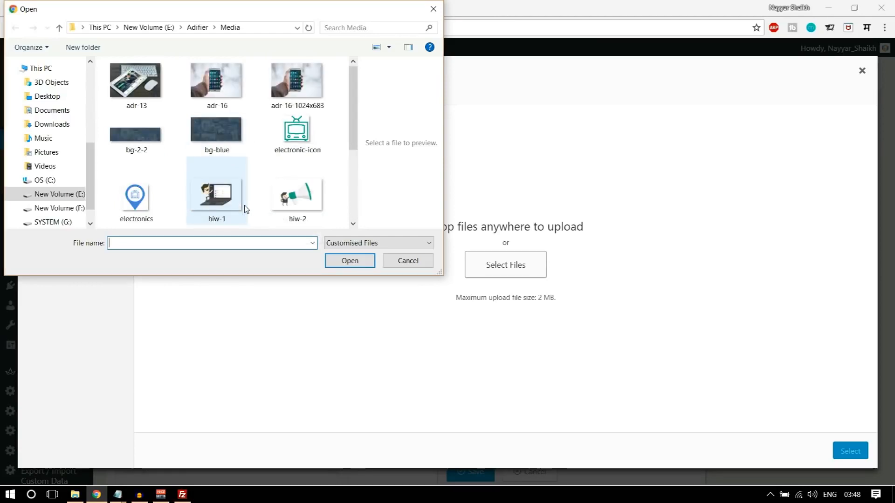
scroll(246, 208, "down", 2)
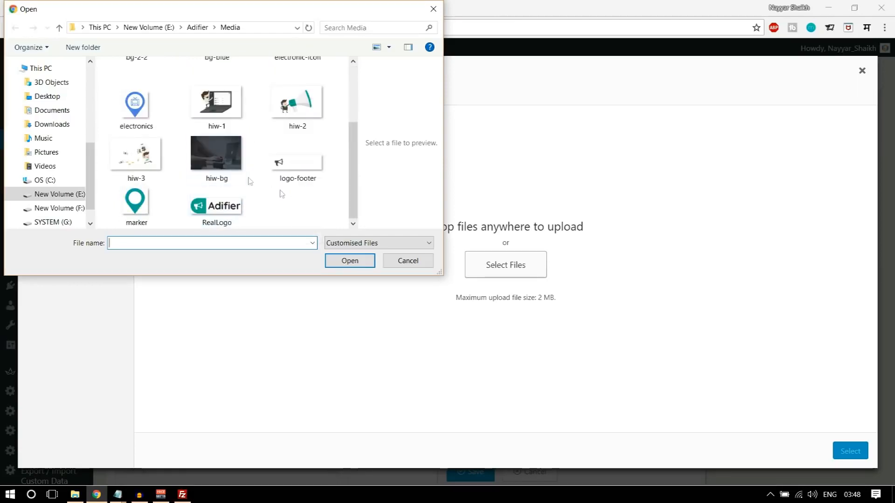
left_click(216, 156)
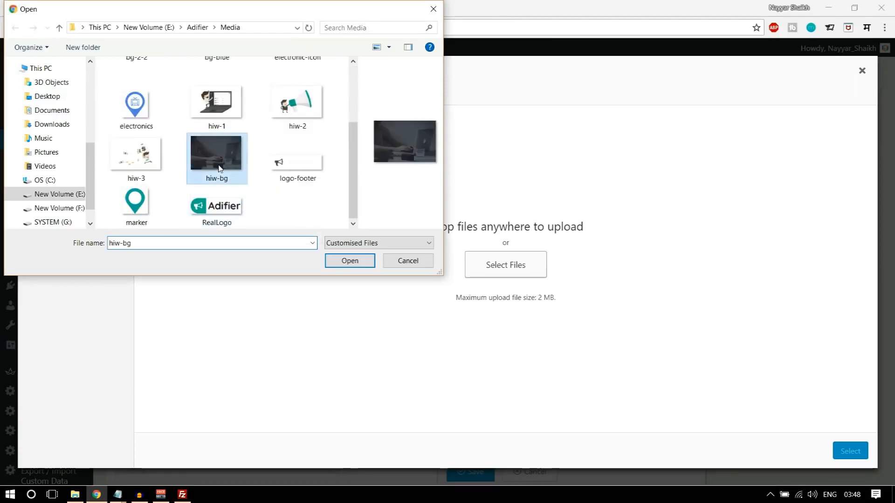
left_click(350, 261)
left_click(68, 5)
left_click(174, 6)
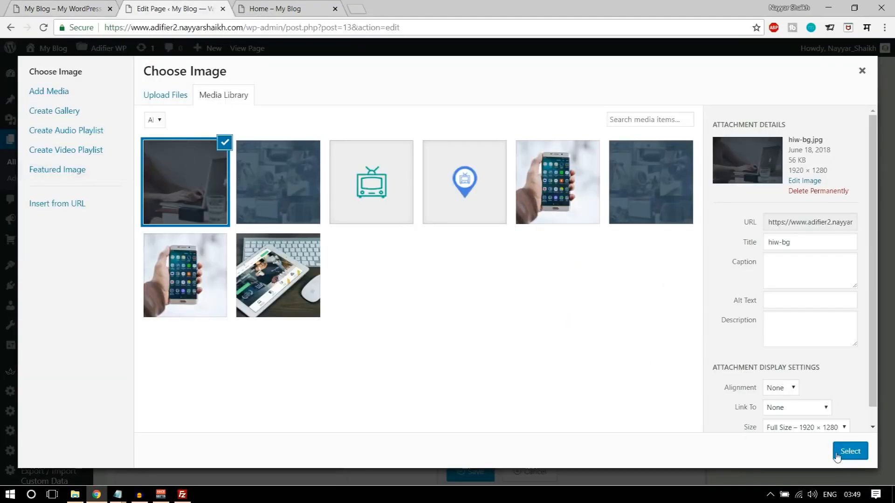
left_click(849, 451)
scroll(679, 349, "down", 1)
scroll(654, 298, "down", 3)
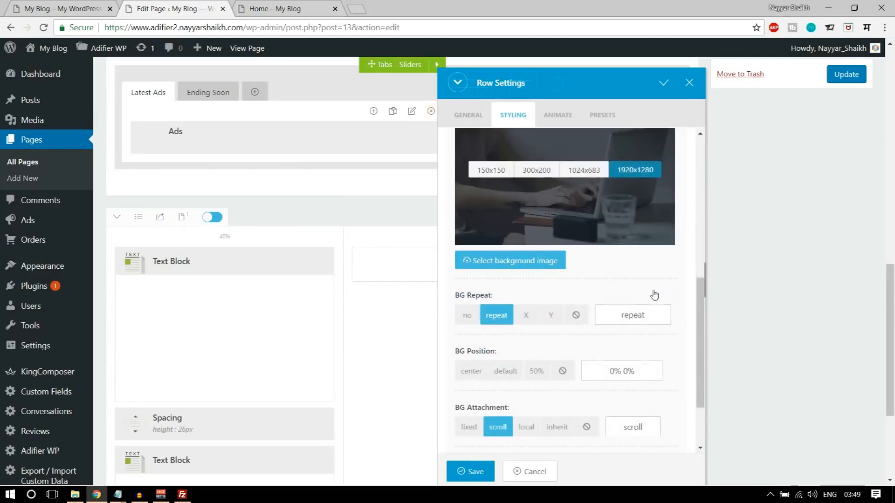
- Set the background to no repeat, center position and cover size
left_click(473, 263)
left_click(473, 316)
scroll(477, 326, "down", 1)
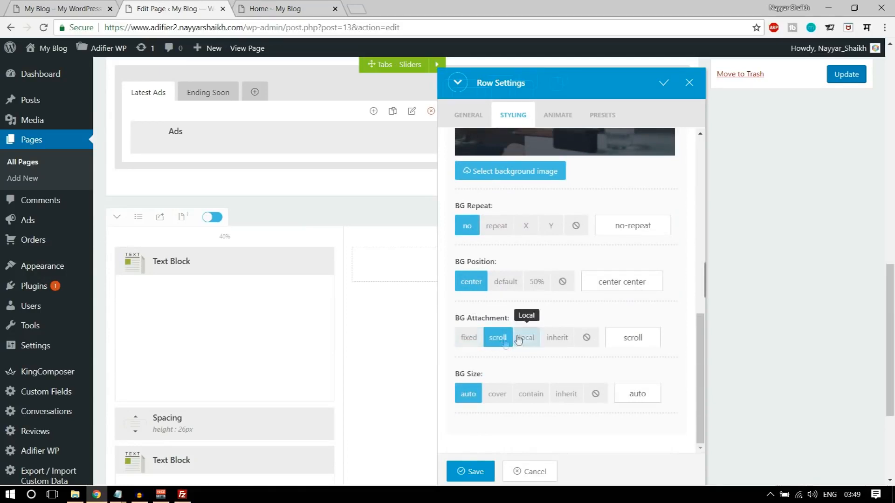
scroll(517, 371, "down", 3)
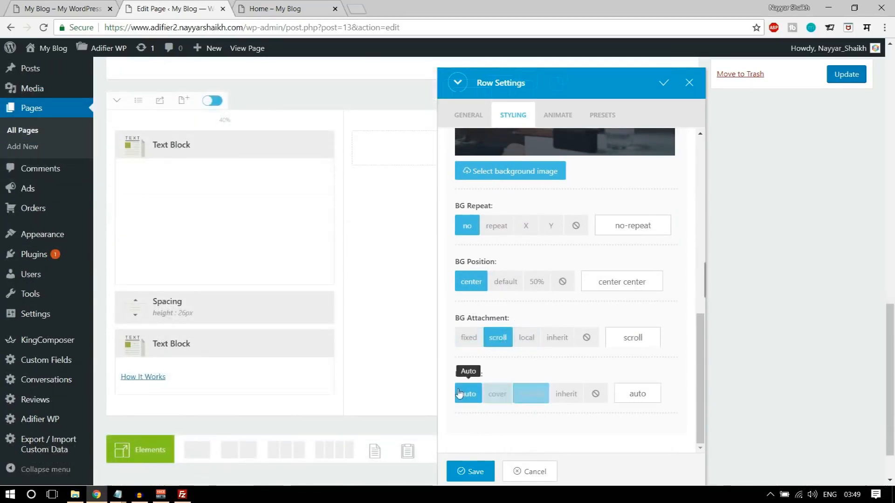
left_click(508, 400)
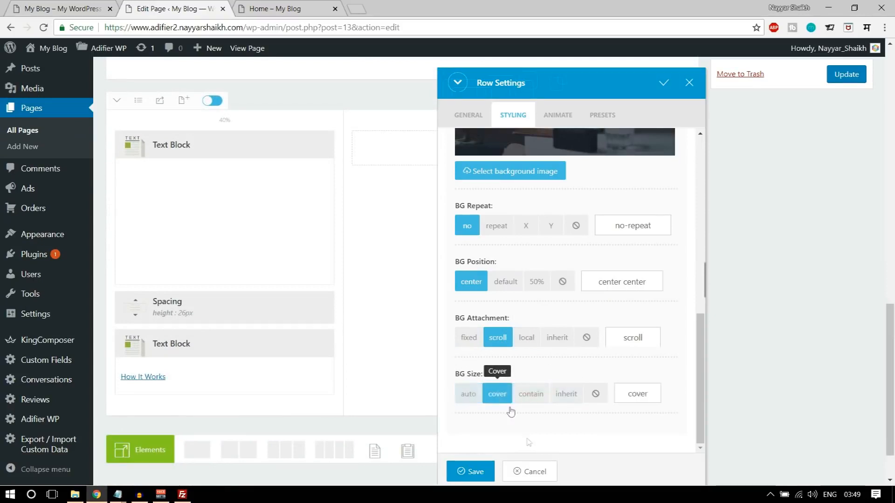
scroll(531, 393, "up", 8)
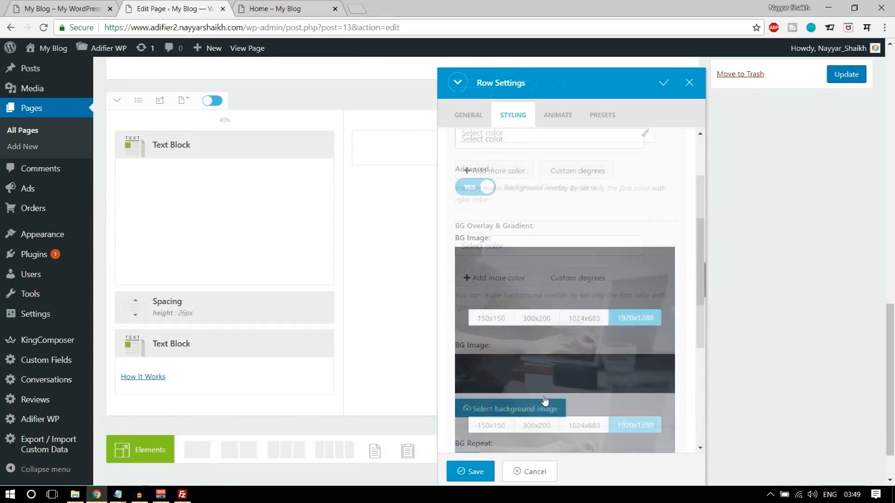
- Open the row's padding settings and check the demo's Register & Benefit section spacing
left_click(577, 171)
scroll(639, 265, "up", 2)
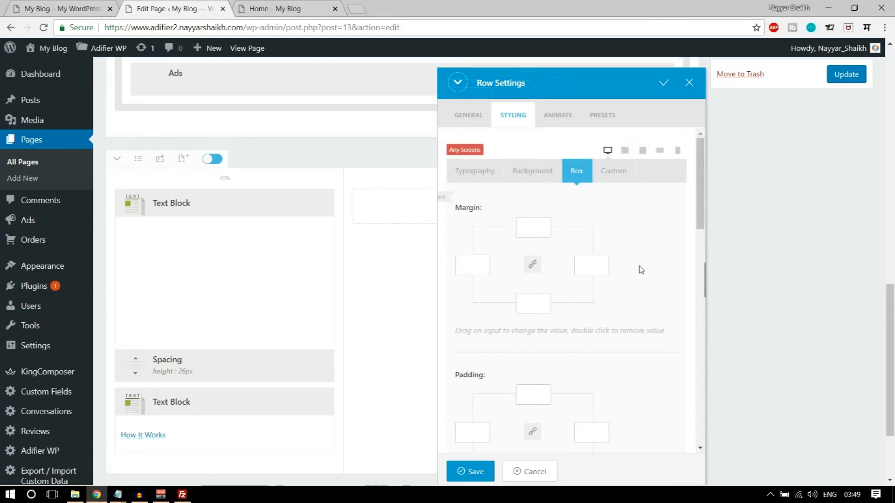
left_click(70, 9)
scroll(270, 303, "up", 15)
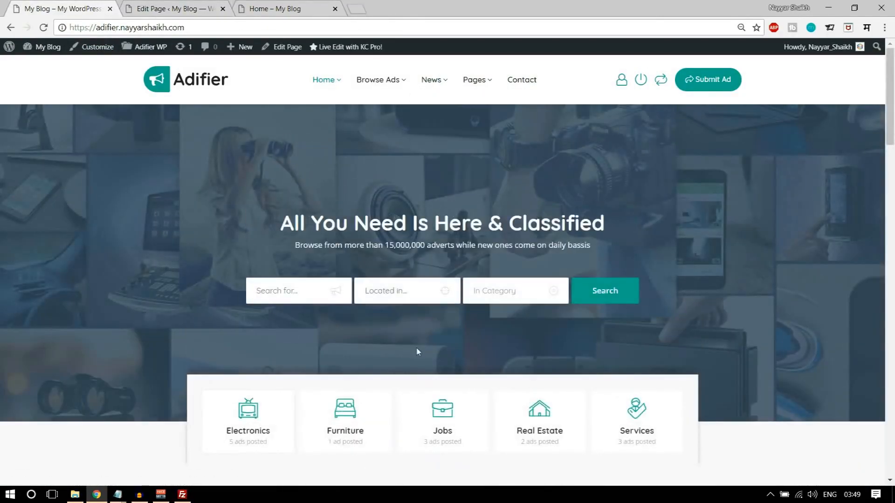
left_click(172, 8)
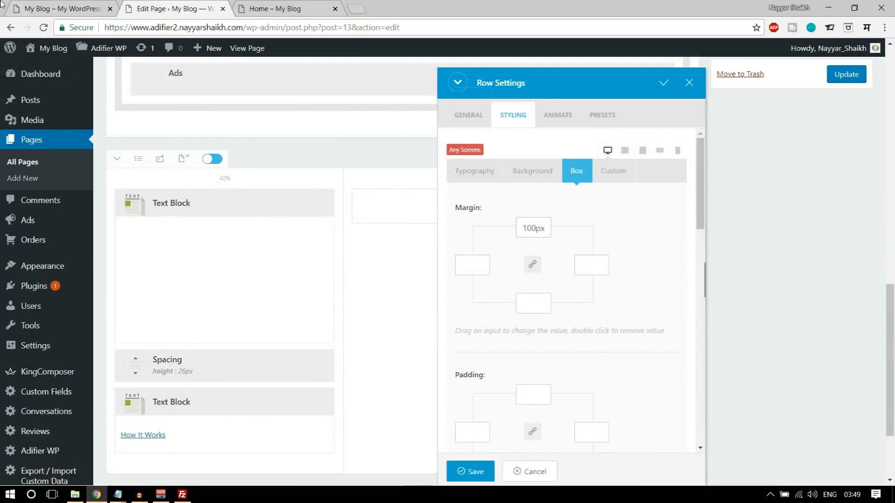
left_click(241, 4)
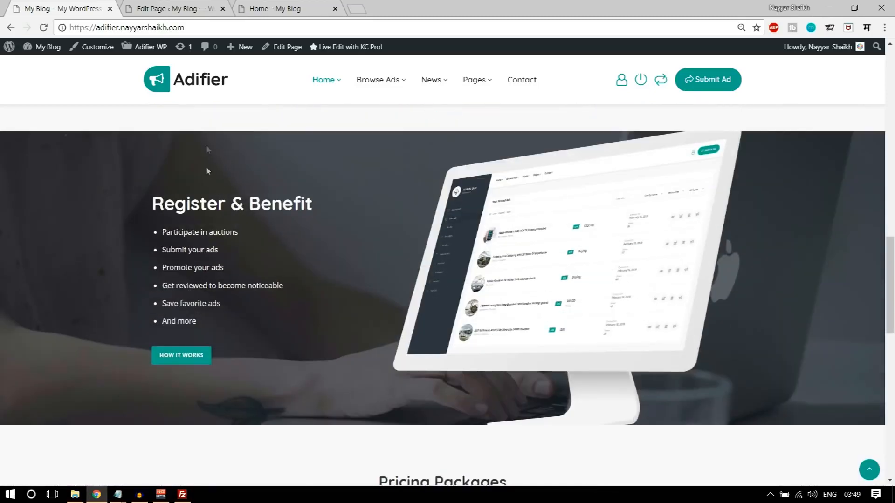
left_click(200, 4)
- Set top and bottom padding to 100px and save the row settings
left_click(541, 389)
scroll(565, 393, "down", 1)
scroll(566, 394, "down", 1)
key("BackSpace")
type("100")
left_click(531, 400)
type("100")
left_click(461, 472)
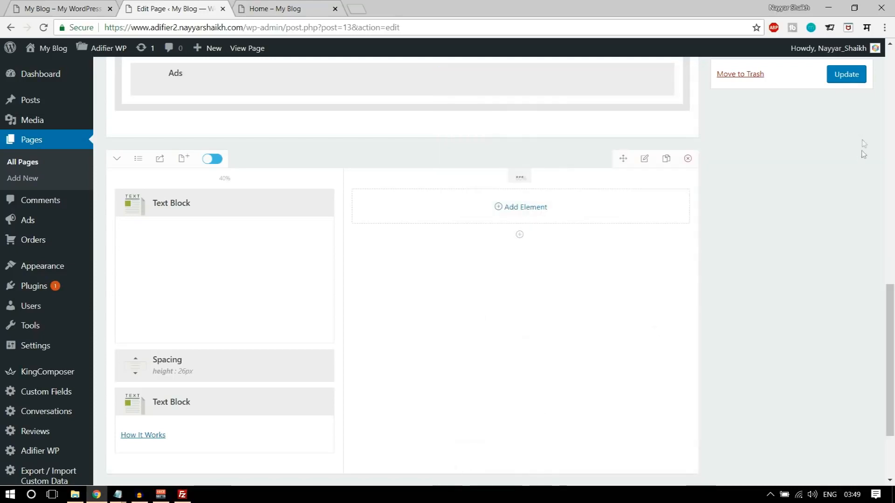
- Update the page, reload the live Home page, and compare its Register & Benefit section with the demo
left_click(835, 76)
left_click(275, 9)
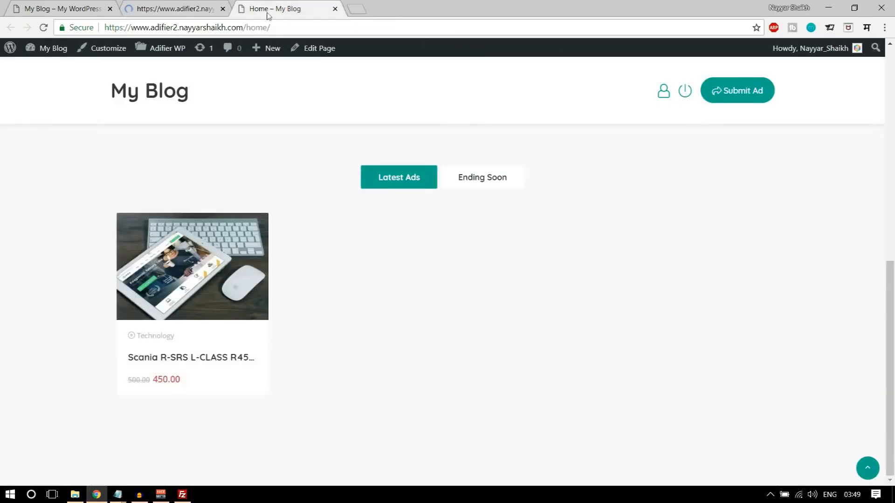
left_click(42, 27)
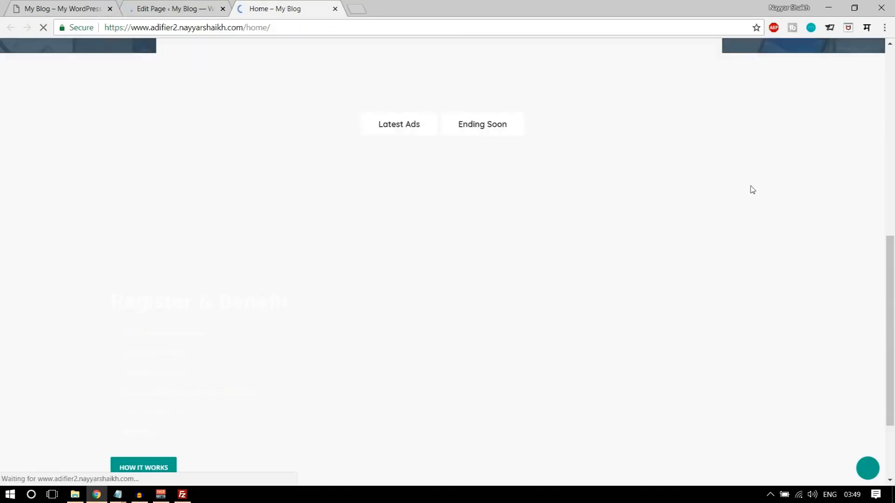
scroll(754, 294, "down", 7)
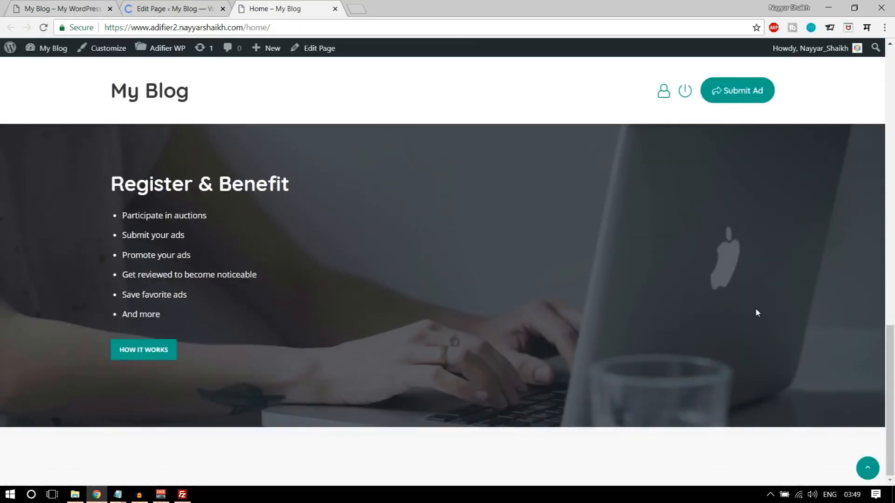
scroll(209, 187, "down", 1)
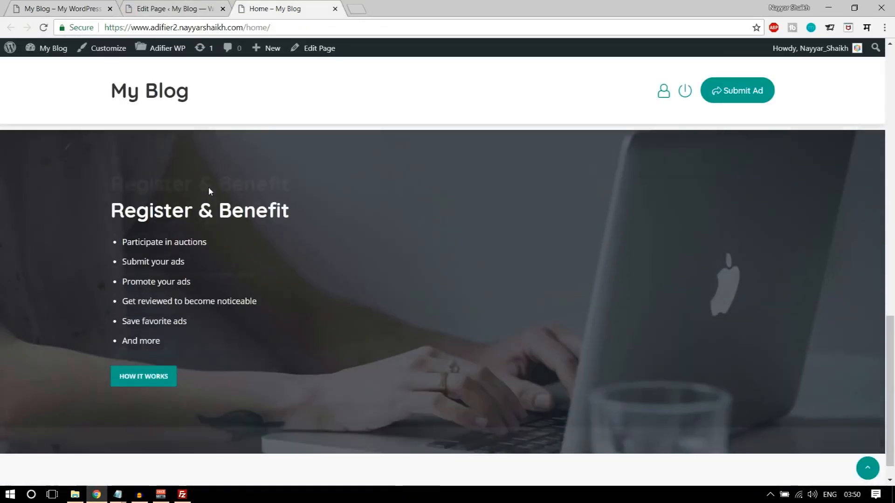
scroll(321, 267, "up", 3)
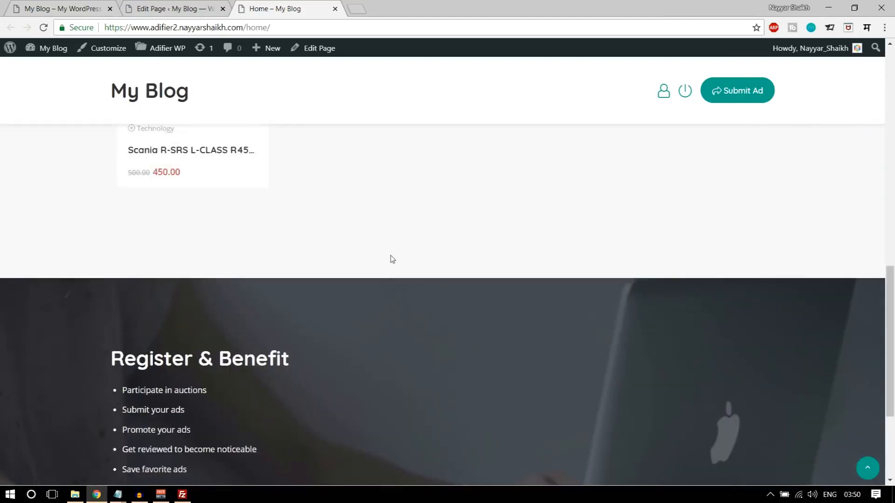
left_click(28, 8)
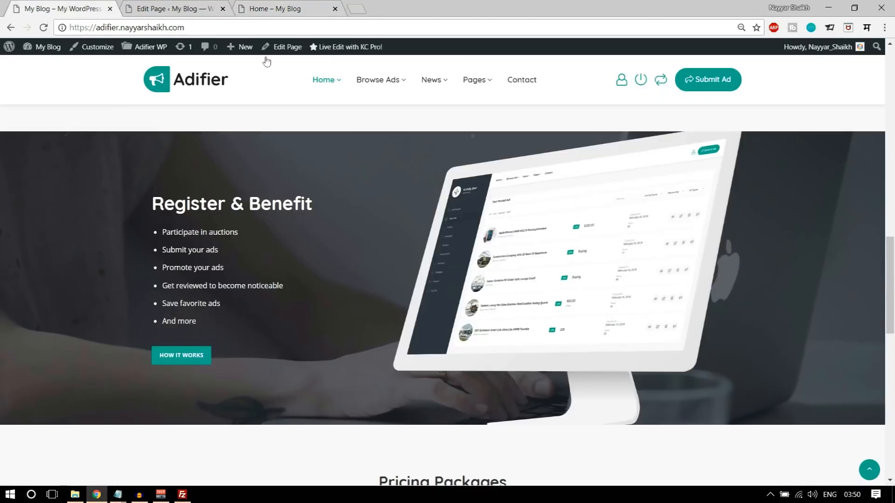
scroll(764, 286, "down", 8)
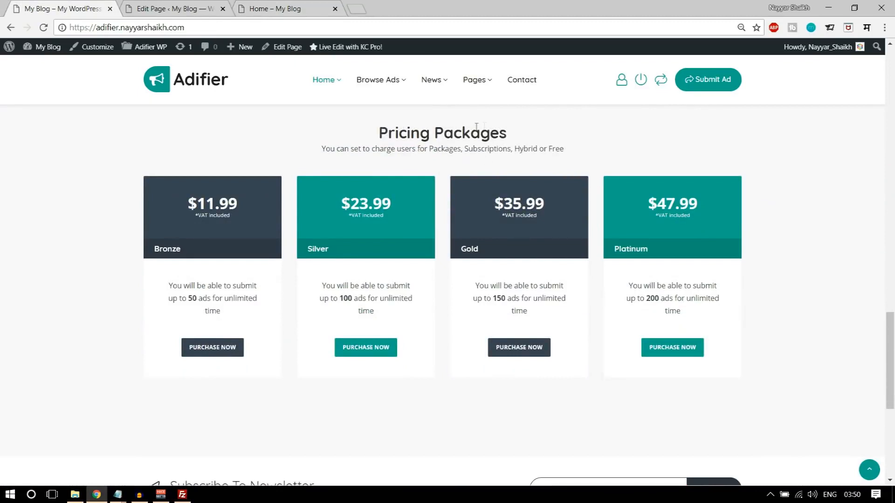
scroll(774, 303, "up", 1)
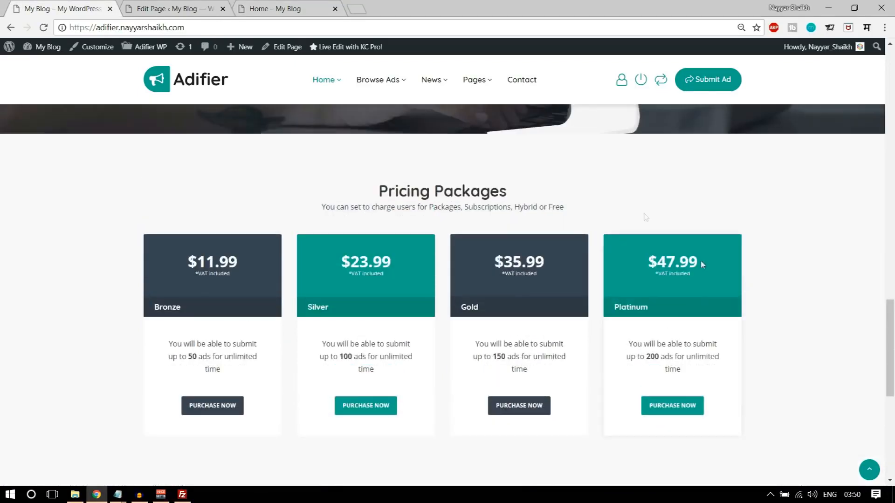
left_click(173, 8)
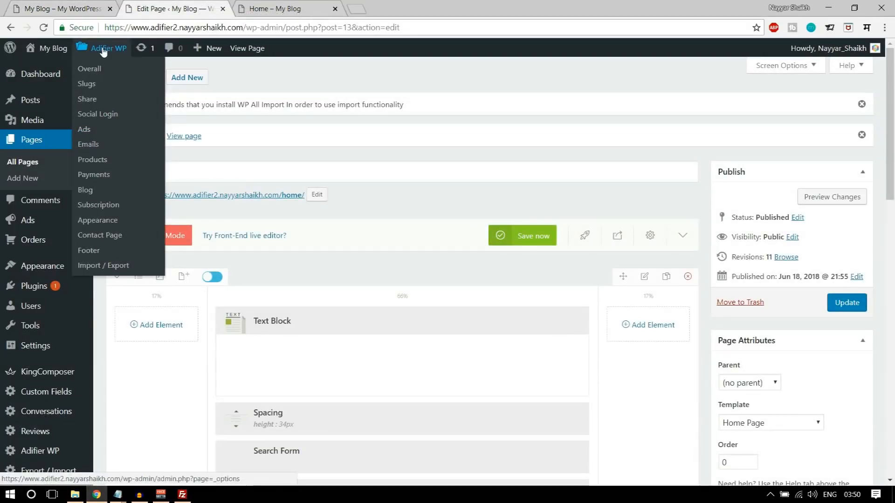
- In Adifier WP's Products > Account options, set Account Payments to Packages and go to Free Ads
mouse_move(114, 57)
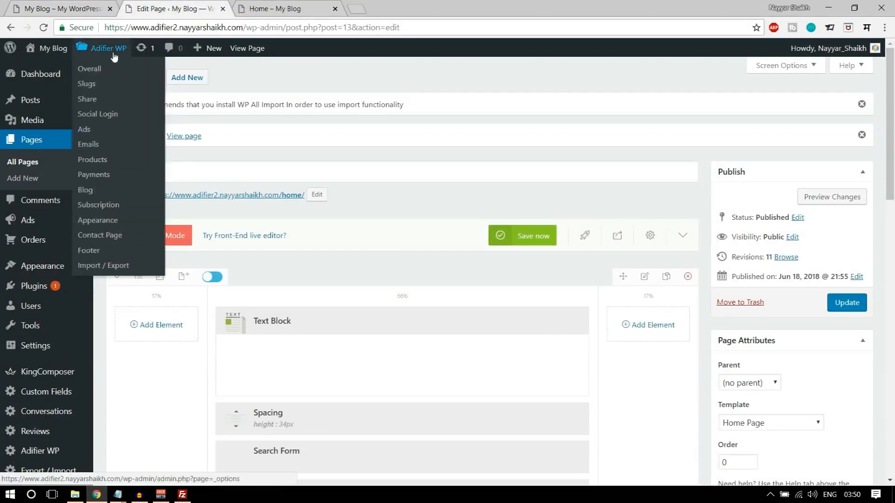
middle_click(113, 53)
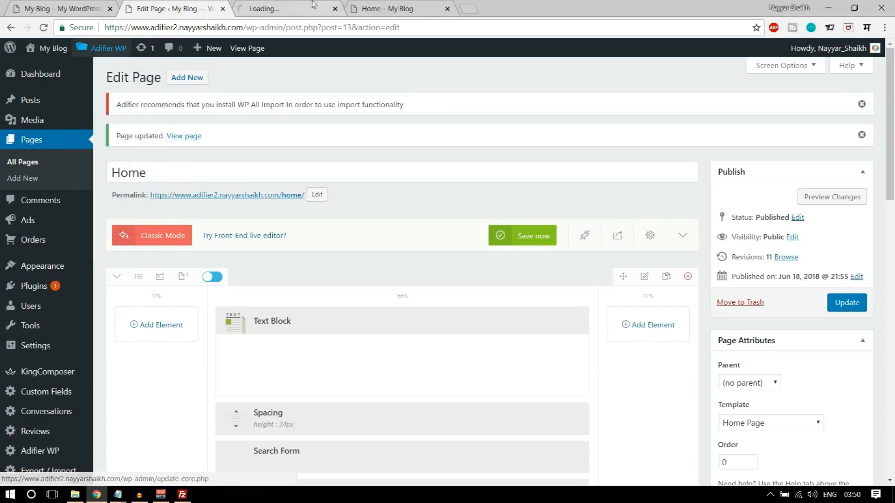
left_click(312, 4)
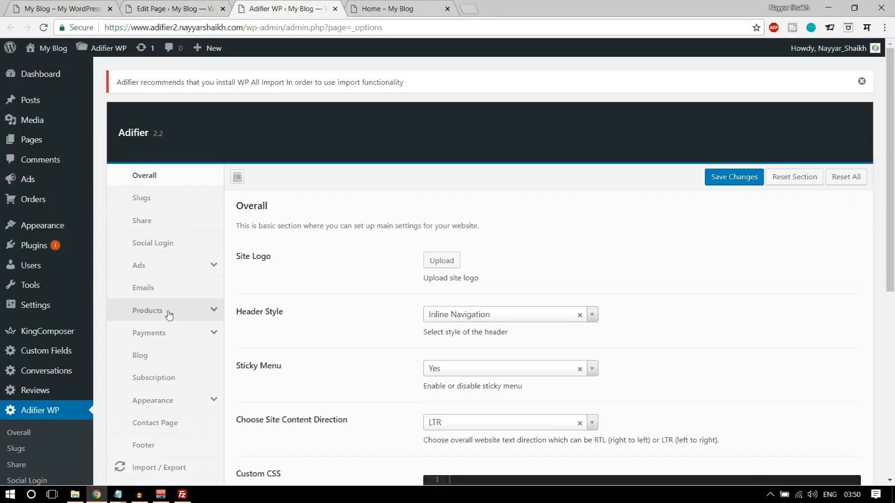
left_click(171, 311)
scroll(324, 296, "down", 1)
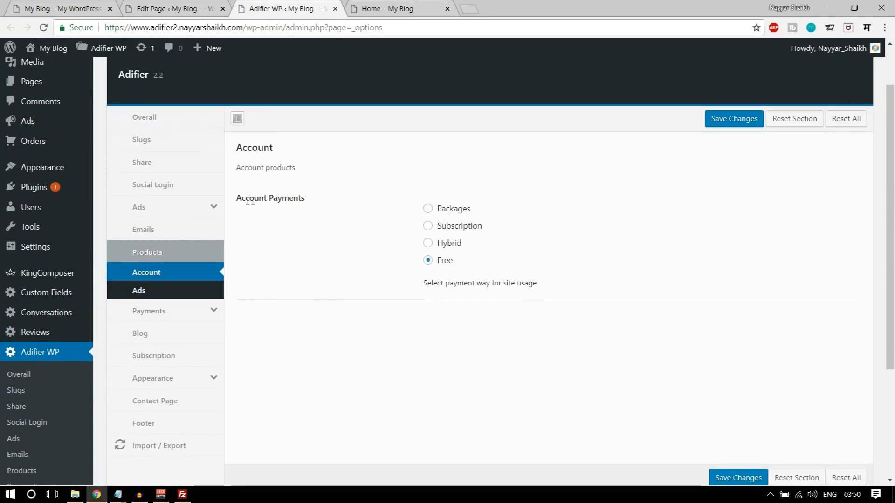
left_click_drag(270, 198, 329, 201)
left_click(439, 208)
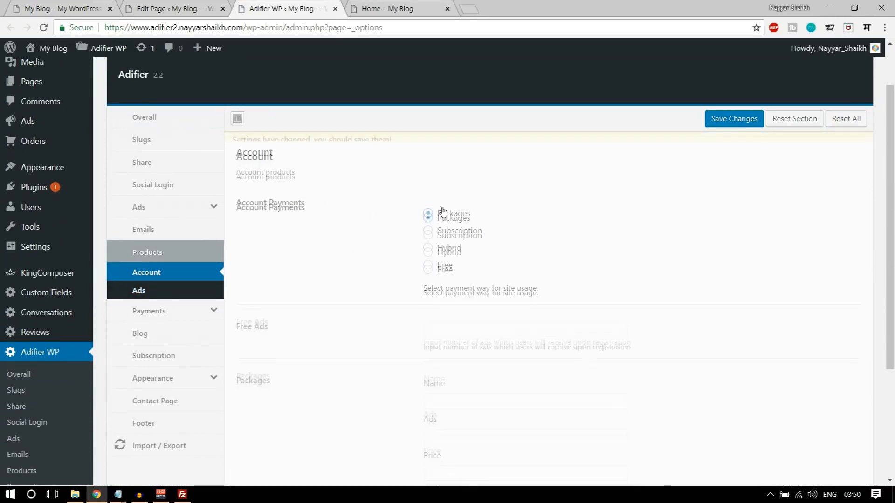
scroll(650, 270, "down", 4)
left_click(560, 153)
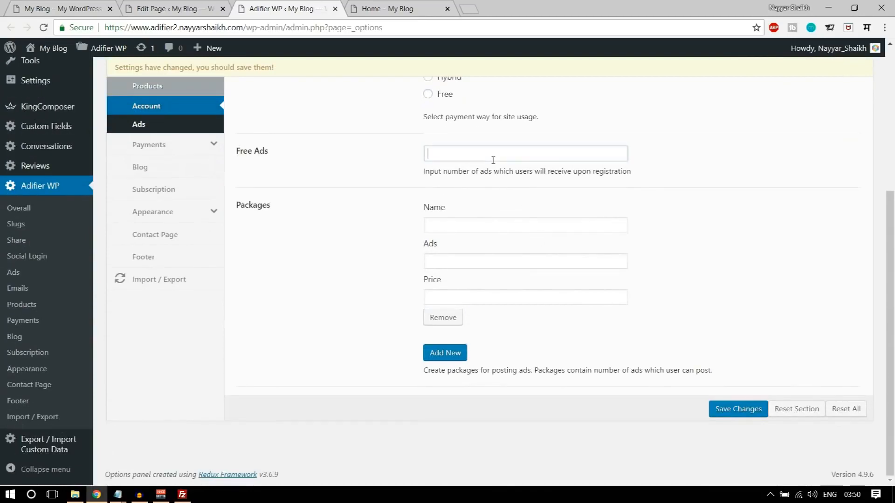
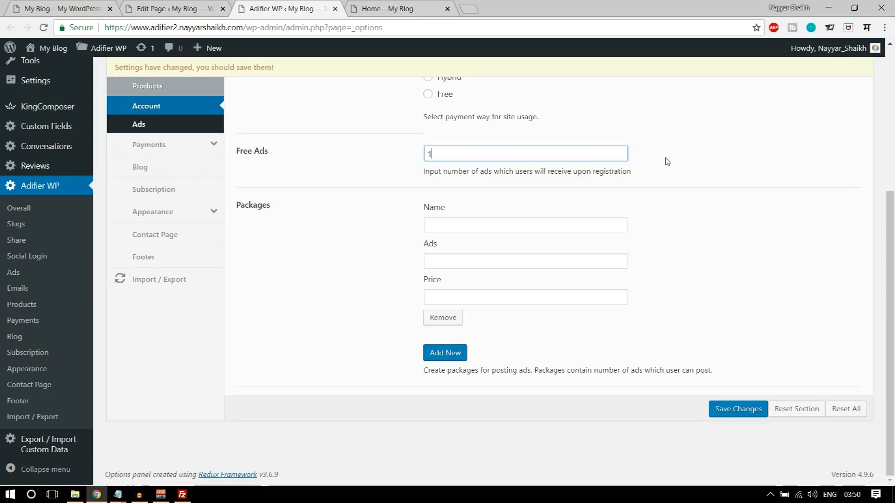
- Check the demo's package sizes, then enter a Bronze package (50 ads, price 50)
left_click(71, 6)
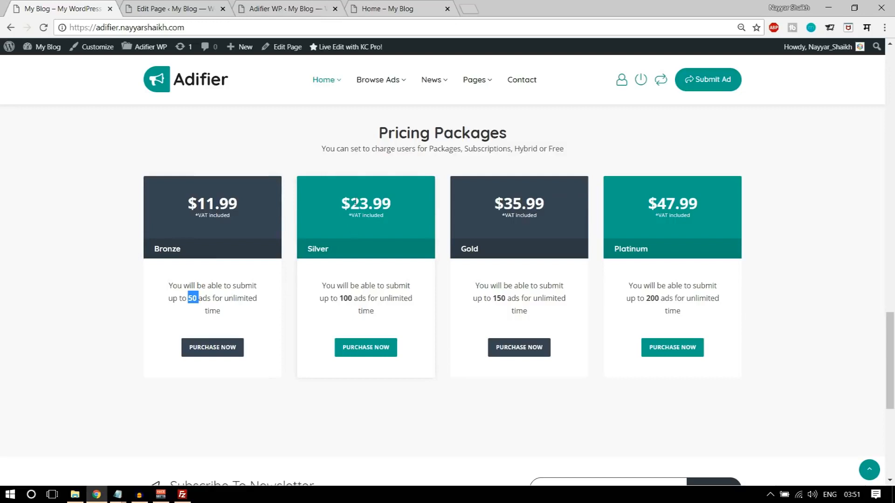
left_click_drag(339, 300, 366, 300)
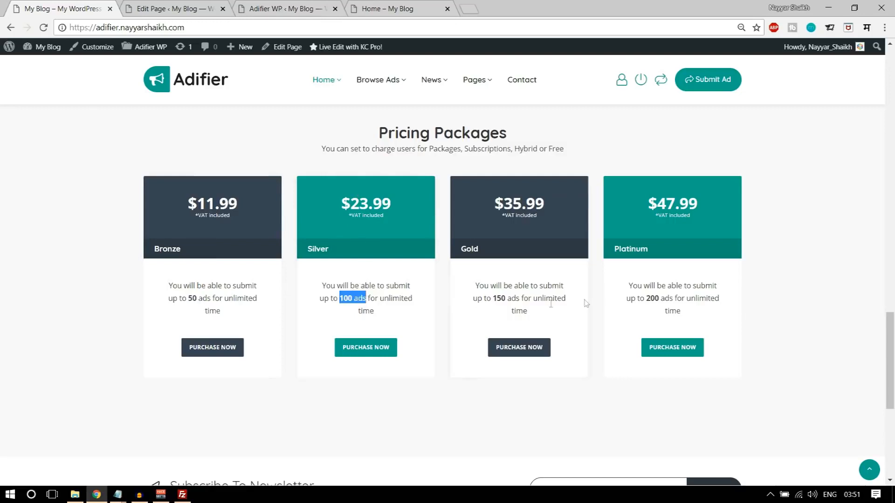
left_click(200, 8)
left_click(284, 8)
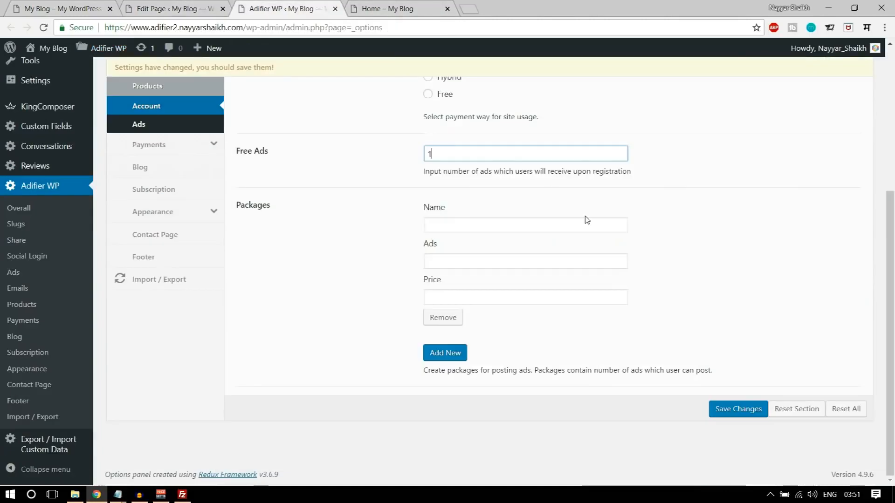
left_click(497, 219)
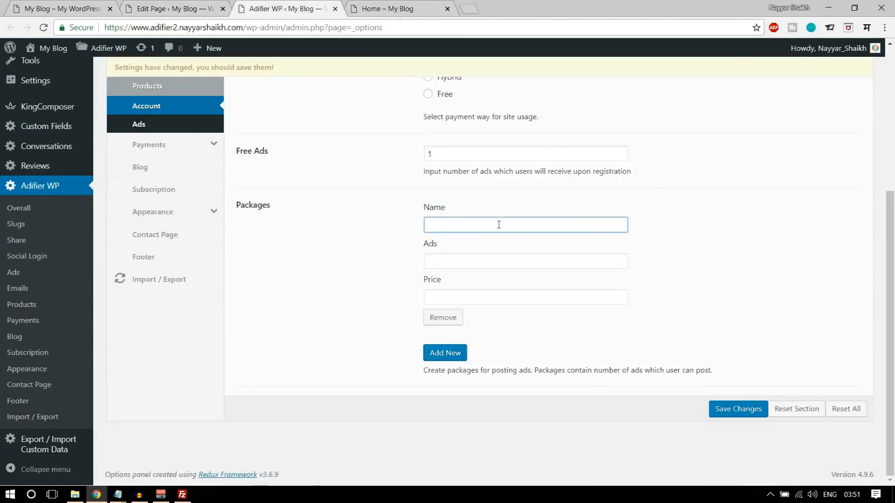
type("Bronze")
key("Tab")
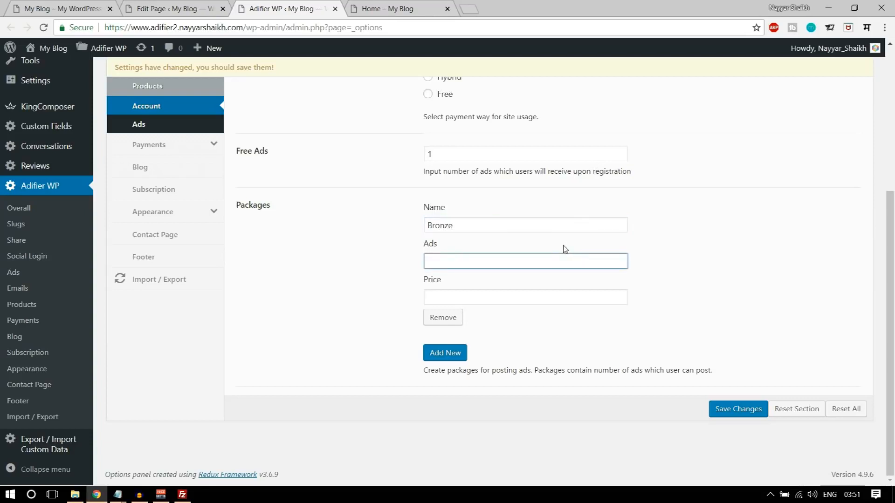
key("Tab")
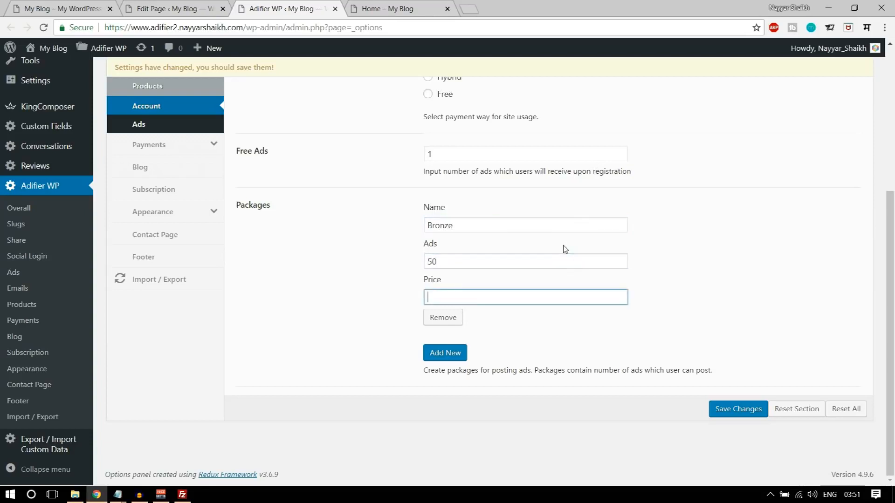
type("50")
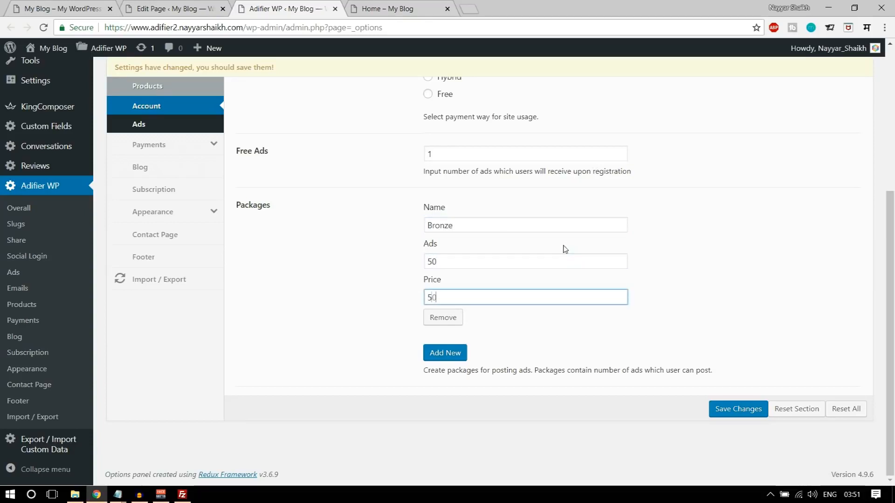
- Add a Silver package with 100 ads at price 100
left_click(456, 361)
scroll(513, 326, "down", 2)
left_click(489, 306)
type("Silver")
key("Tab")
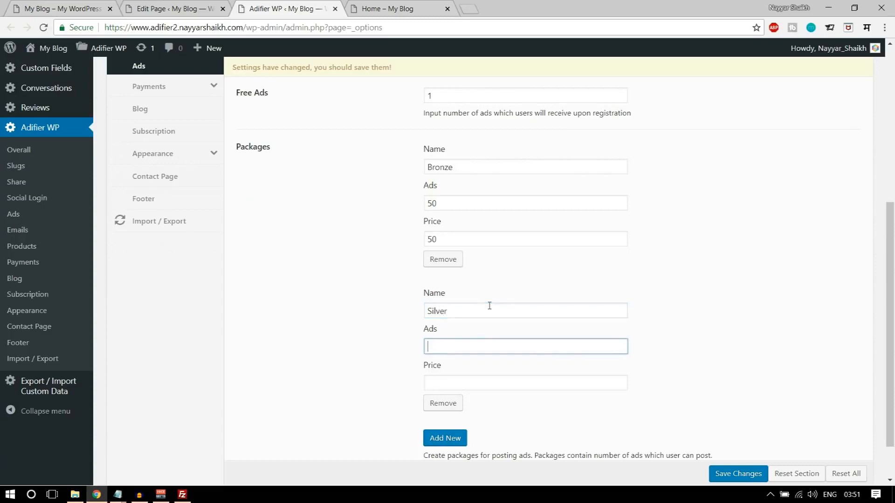
type("100")
key("Tab")
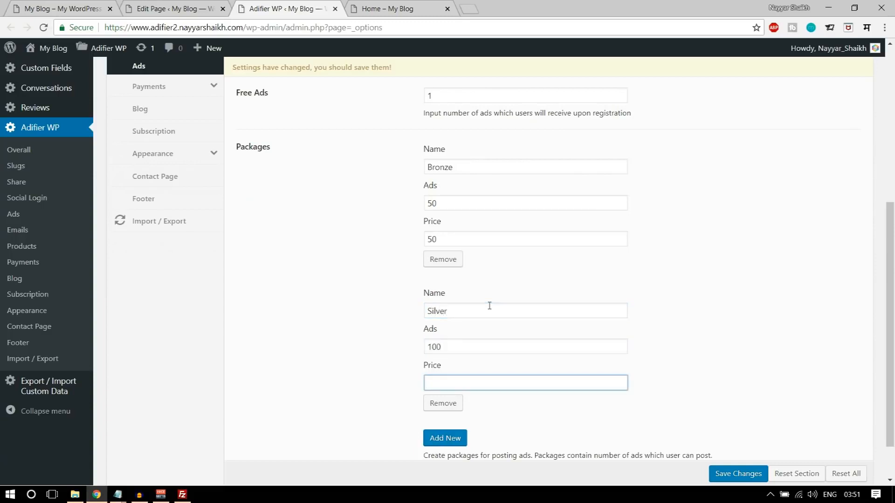
scroll(484, 407, "down", 2)
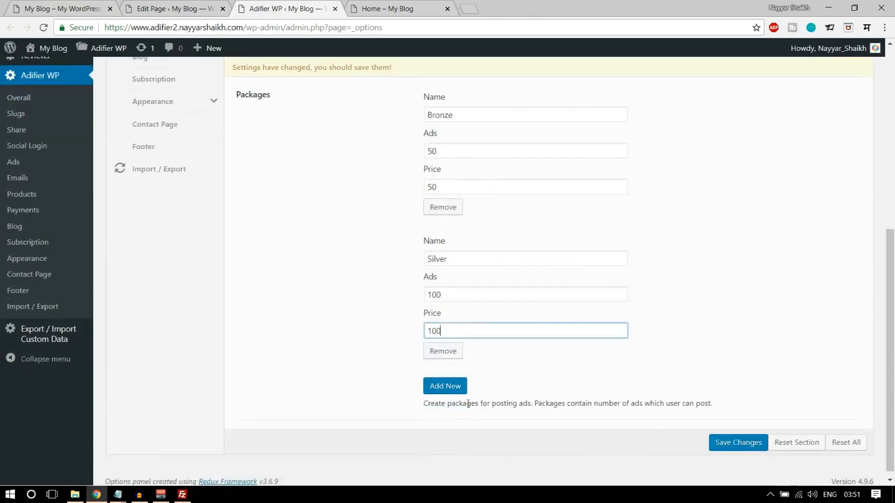
- Add Gold (150 ads, price 120) and Platinum (200 ads, price 150) packages
left_click(455, 393)
scroll(447, 372, "down", 3)
left_click(468, 260)
type("Gold")
key("Tab")
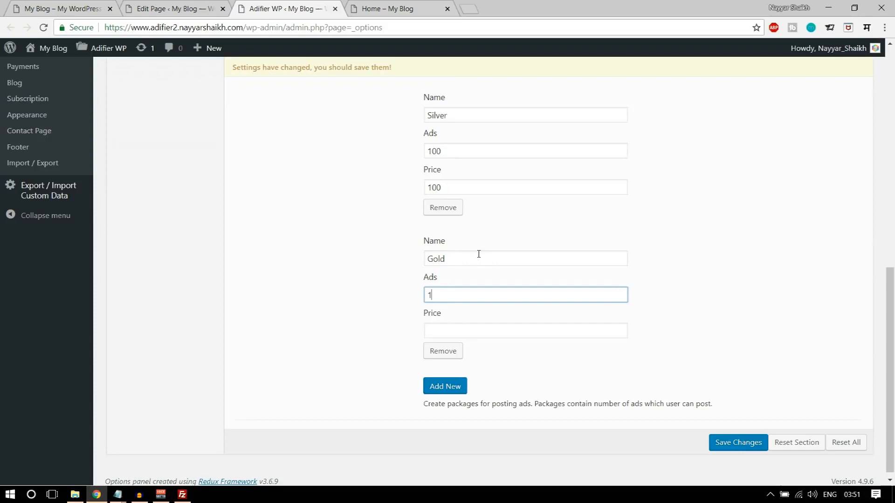
key("Tab")
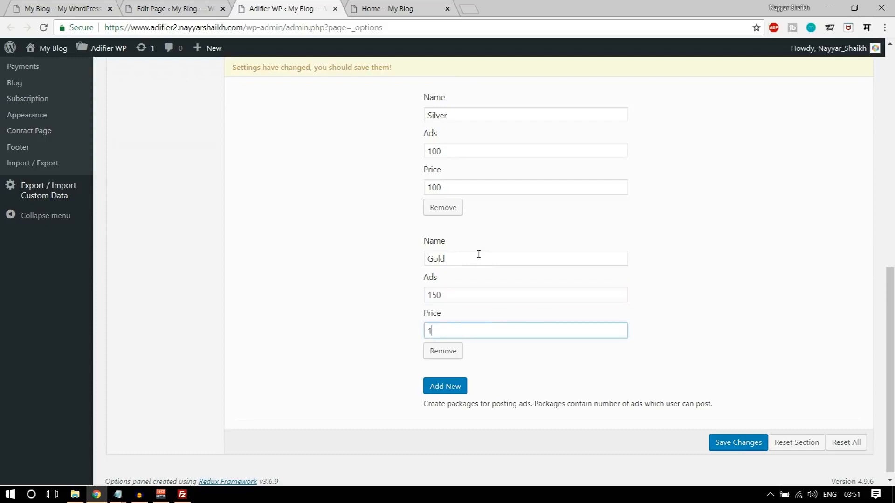
left_click(451, 380)
scroll(443, 393, "down", 3)
left_click(442, 289)
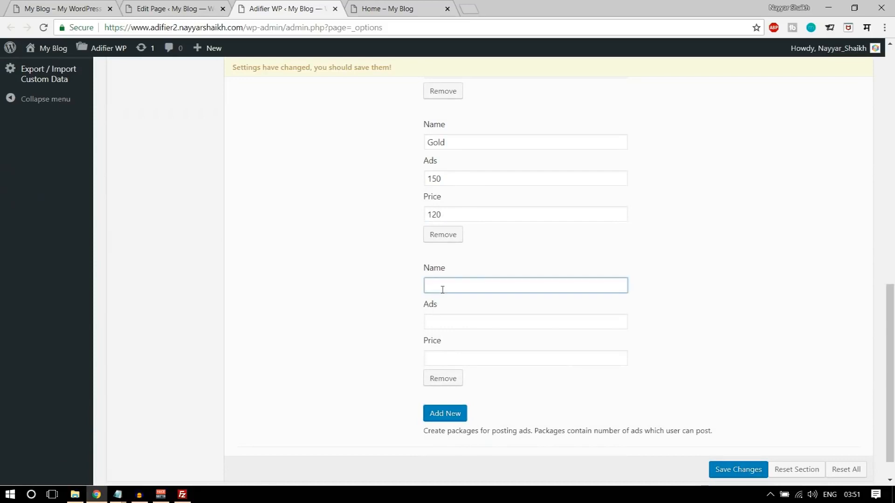
key("Tab")
type("200")
key("Tab")
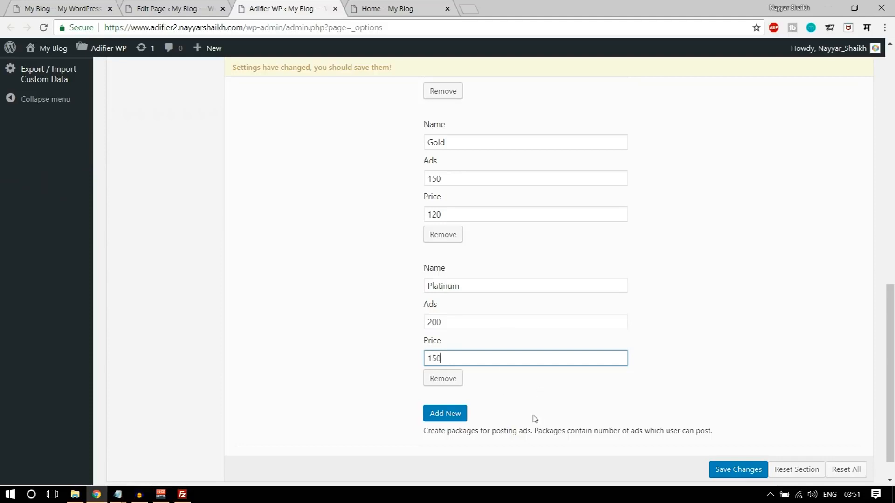
- Save the four new account packages
scroll(638, 449, "up", 11)
scroll(639, 450, "down", 10)
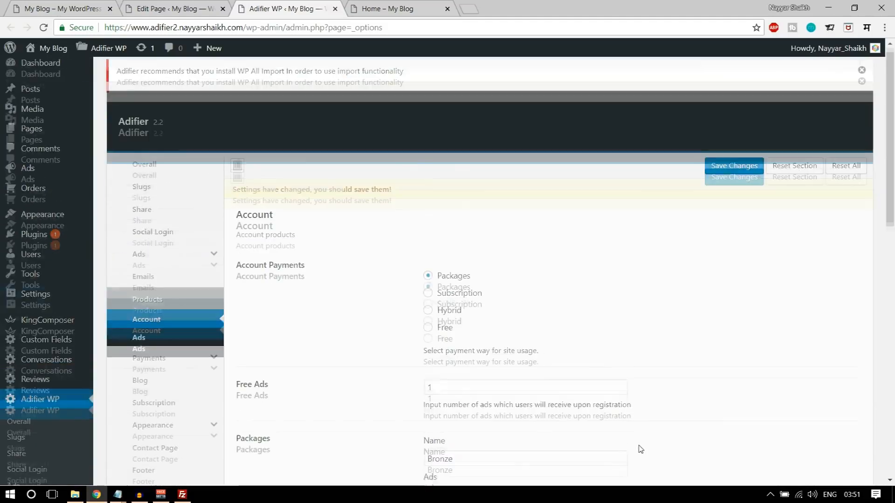
scroll(663, 457, "down", 3)
left_click(733, 444)
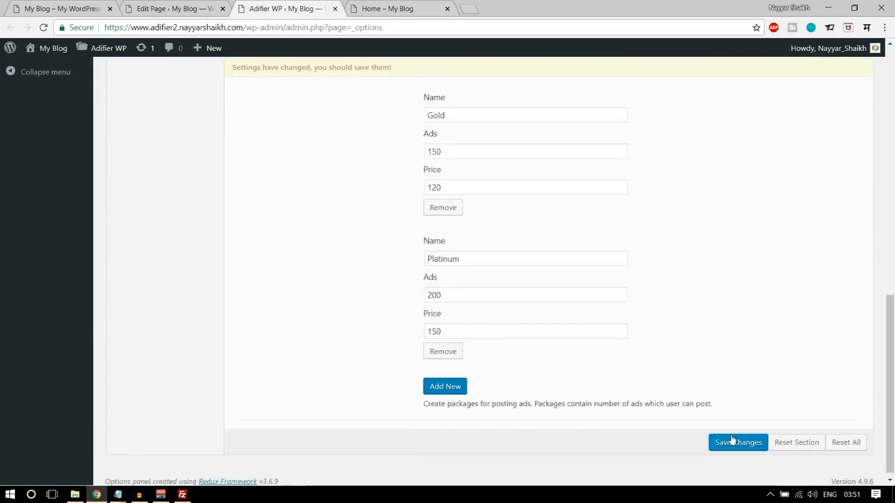
scroll(730, 459, "up", 13)
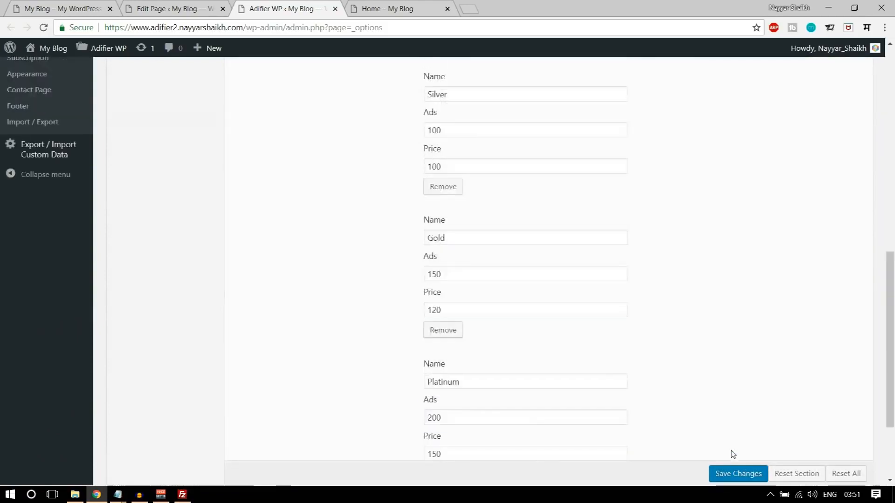
- Copy the demo's Pricing Packages heading and subtitle text
left_click(186, 9)
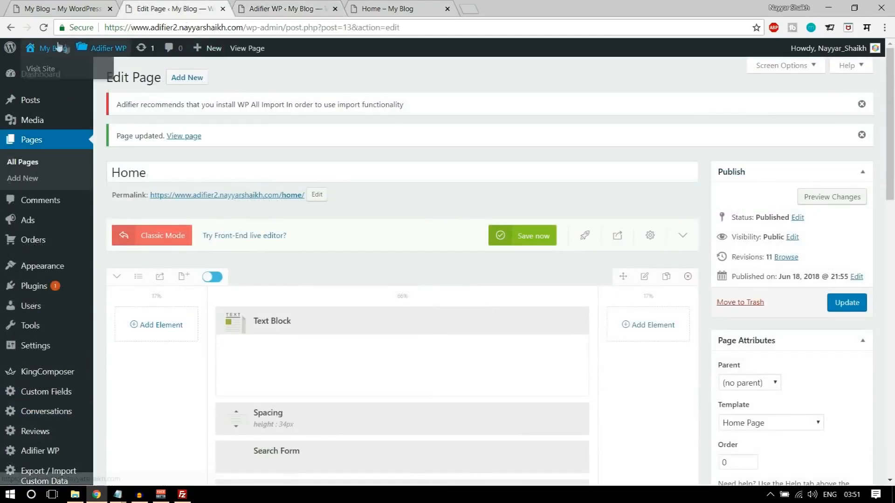
left_click(44, 28)
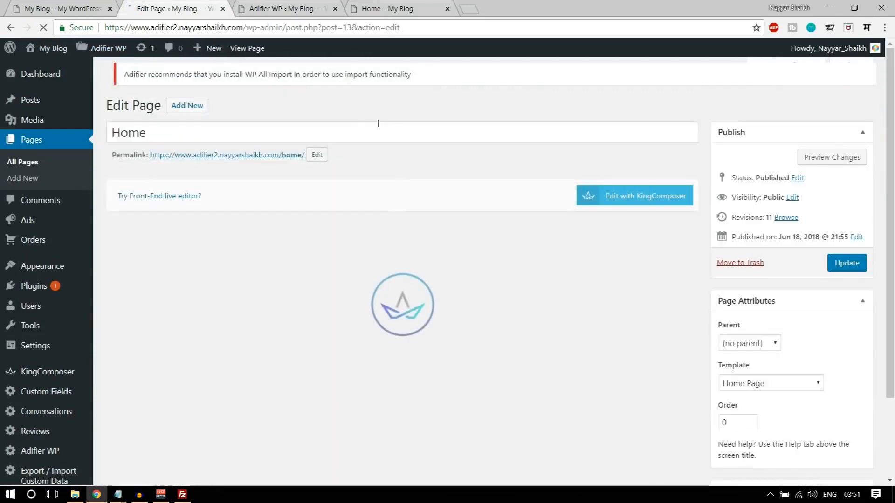
scroll(440, 241, "down", 5)
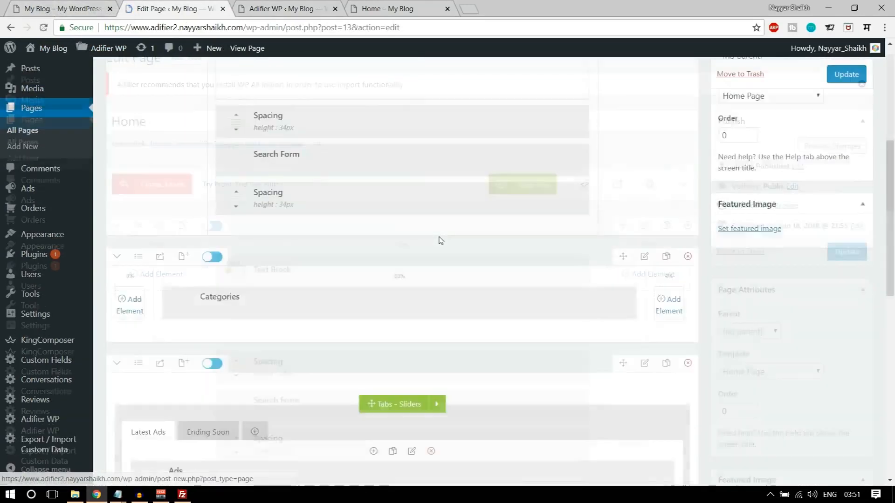
scroll(440, 240, "down", 4)
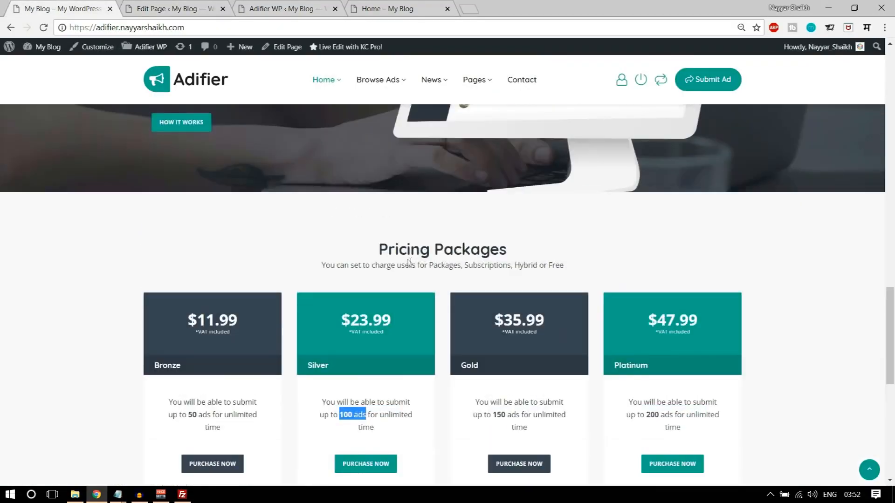
left_click_drag(375, 248, 573, 269)
key("ctrl+c")
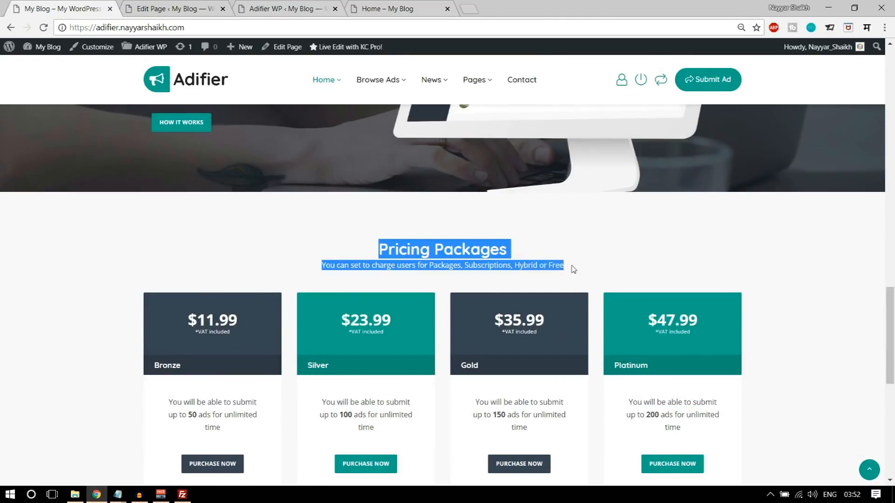
- Add a one-column row with a centred Text Block holding the Pricing Packages heading and subtitle
left_click(208, 5)
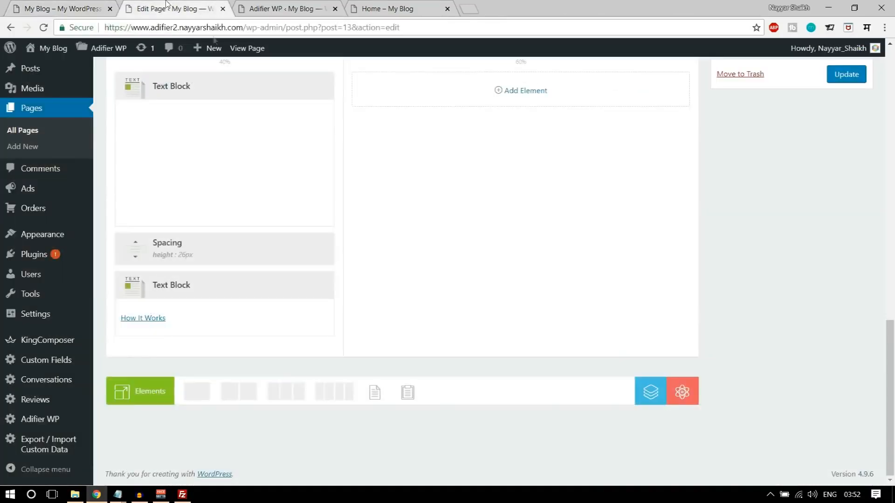
left_click(207, 399)
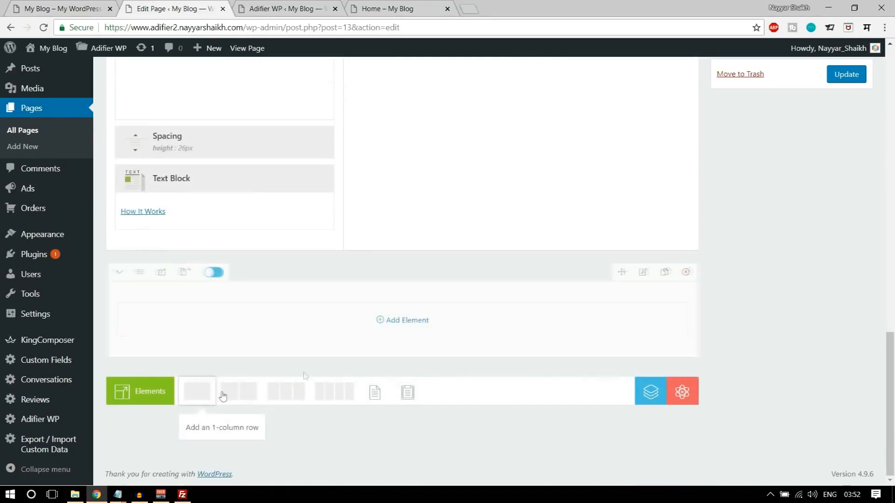
left_click(411, 320)
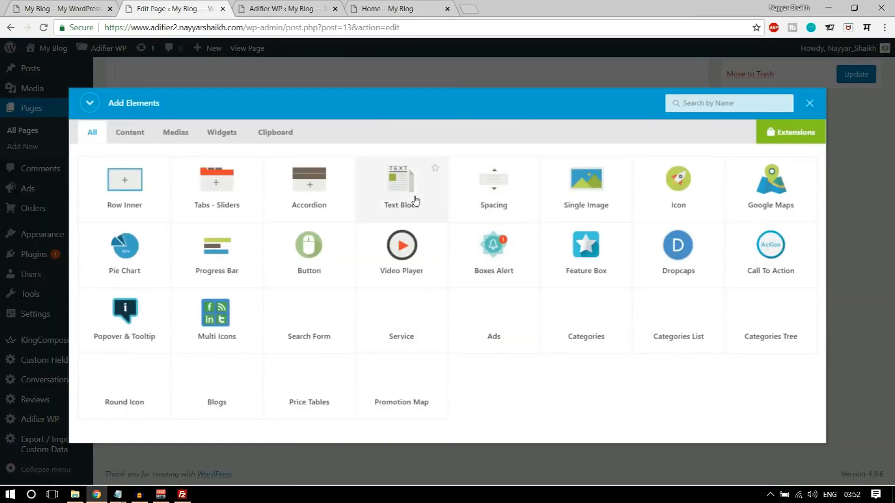
left_click(400, 191)
key("ctrl+a")
key("ctrl+v")
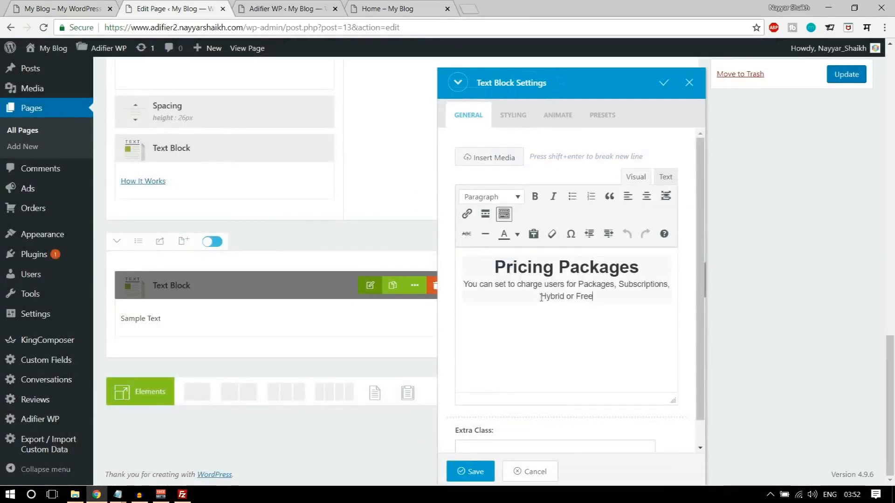
left_click(645, 181)
key("ctrl+a")
key("ctrl+v")
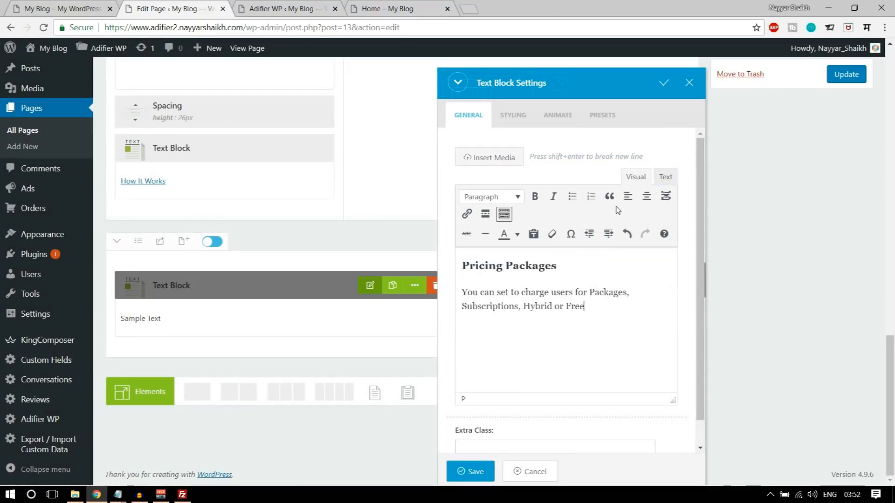
key("ctrl+a")
left_click(645, 196)
left_click(472, 471)
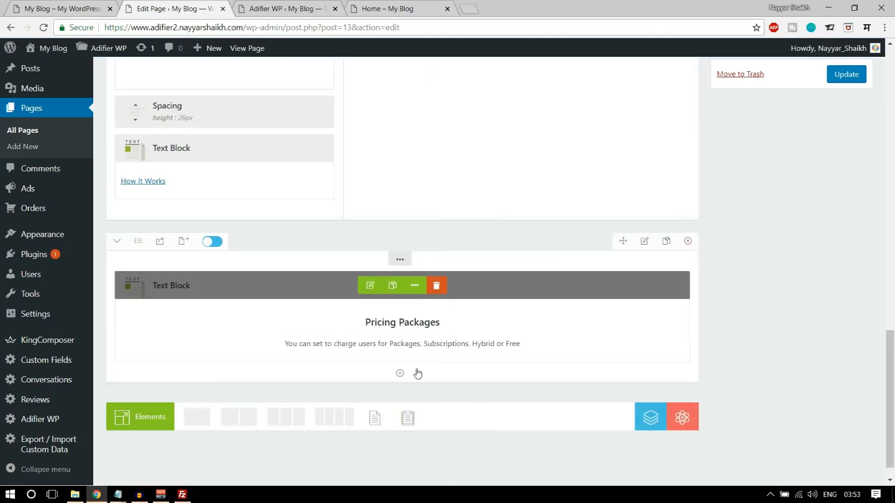
left_click(70, 8)
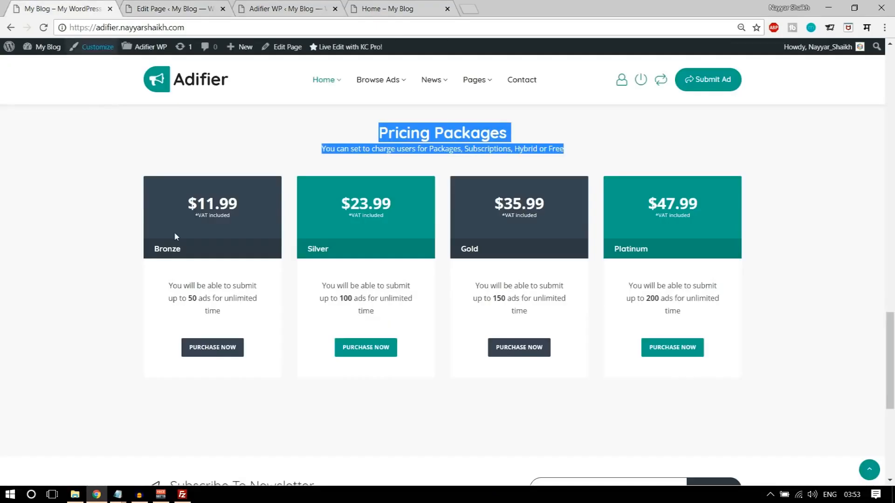
left_click(174, 5)
- Add an inner row split into four columns below Pricing Packages
left_click(401, 373)
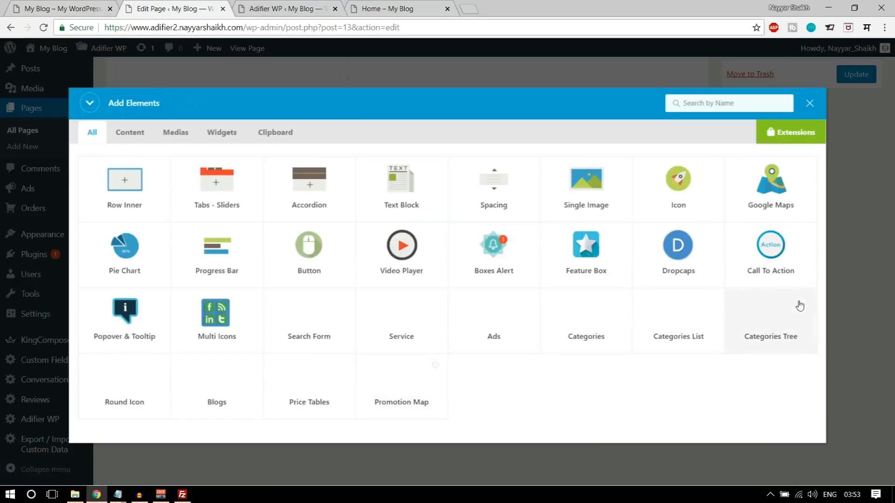
left_click(135, 191)
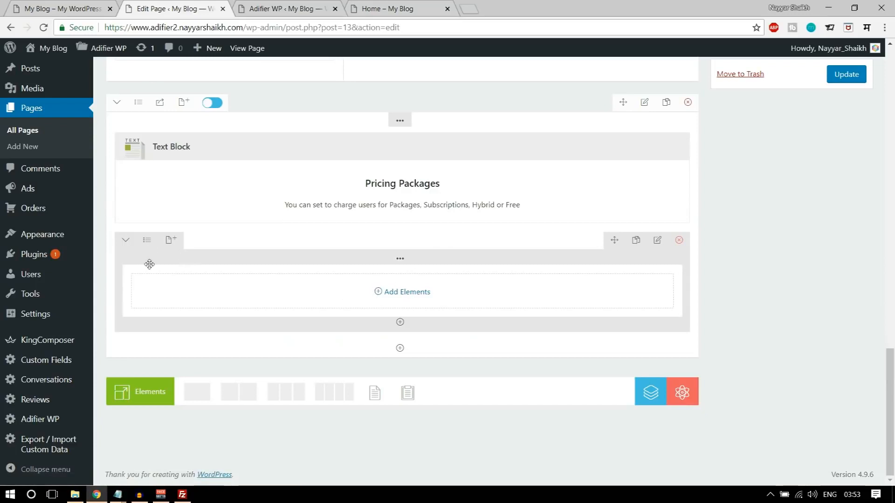
left_click(147, 240)
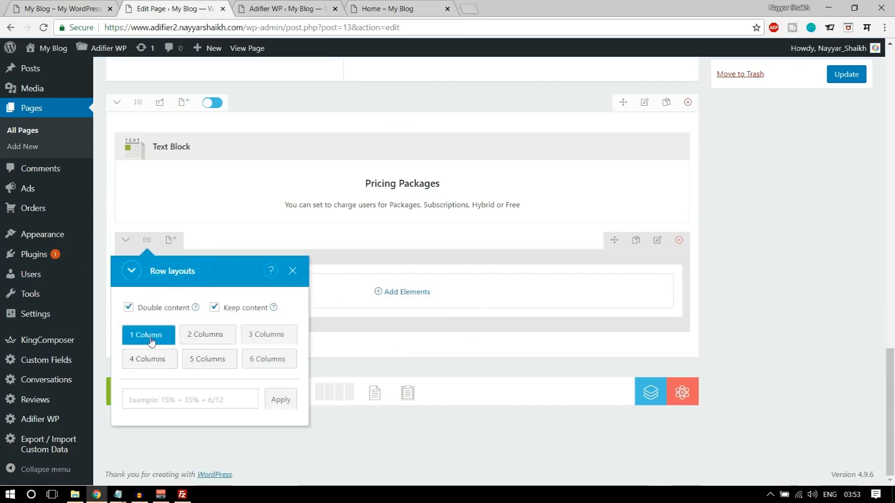
left_click(154, 361)
- Add a Bronze price table to column one and an active Silver table to column two
left_click(193, 295)
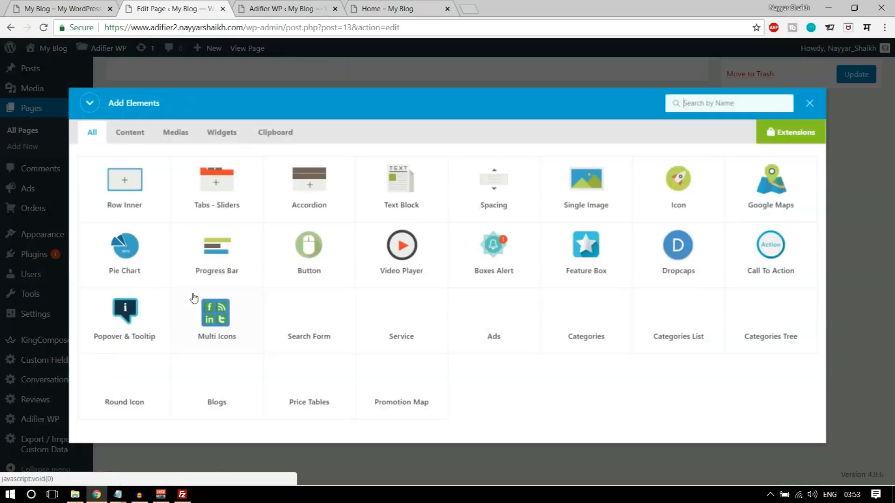
type("pri")
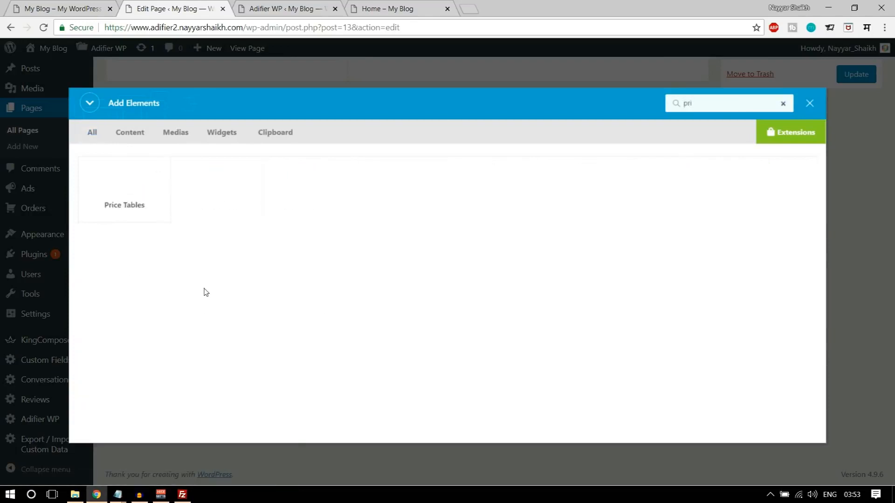
left_click(132, 209)
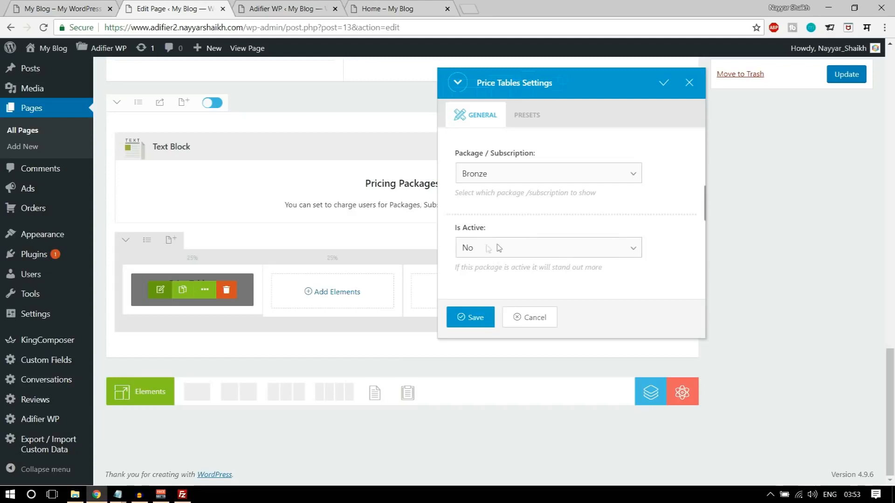
left_click(471, 318)
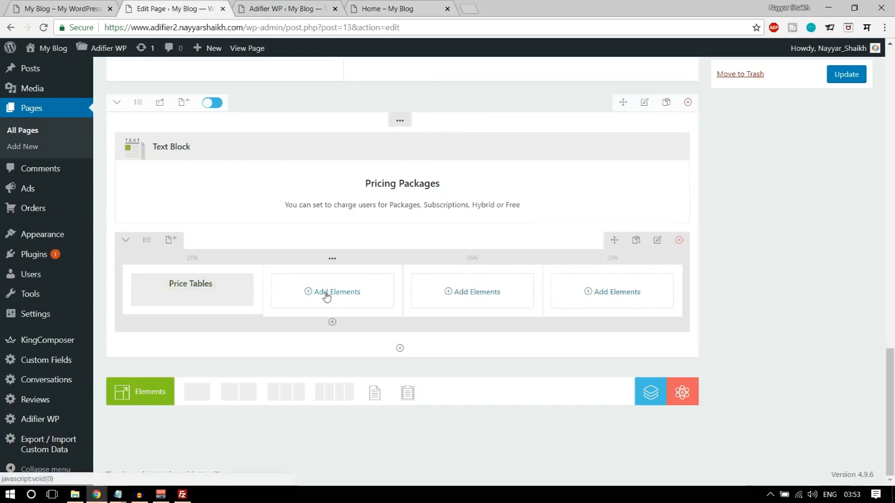
left_click(327, 295)
type("pri")
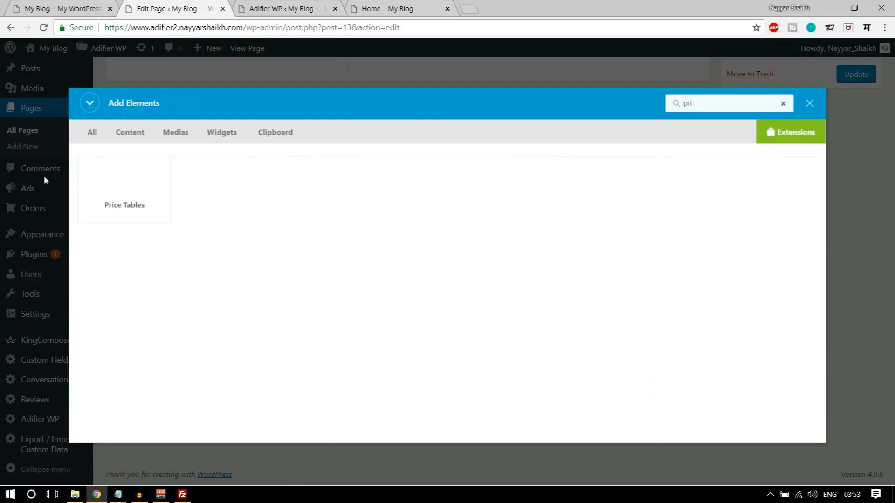
left_click(88, 186)
left_click(494, 173)
left_click(497, 200)
left_click(521, 248)
left_click(505, 275)
left_click(468, 321)
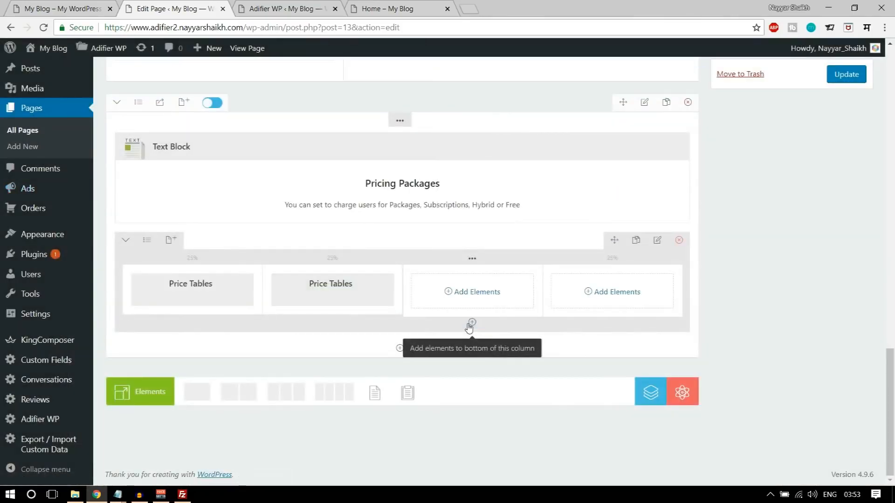
- Add price tables to columns three and four, the fourth set to active Platinum
left_click(463, 295)
type("pri")
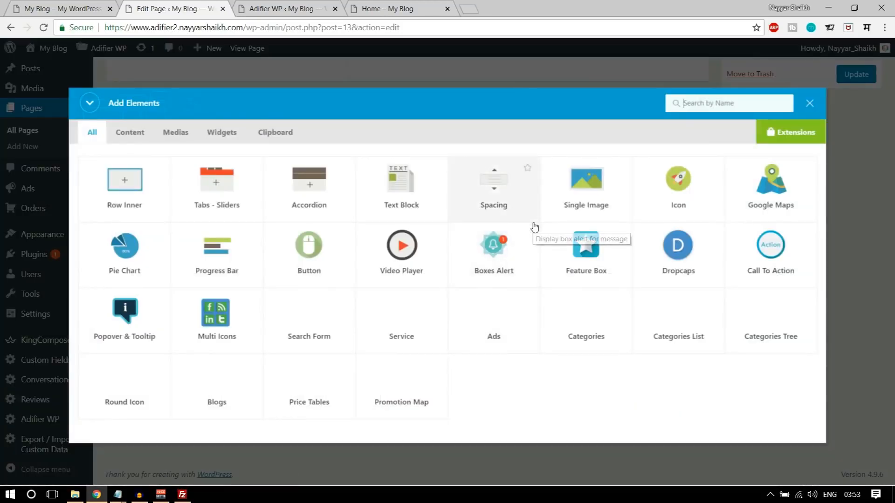
left_click(133, 200)
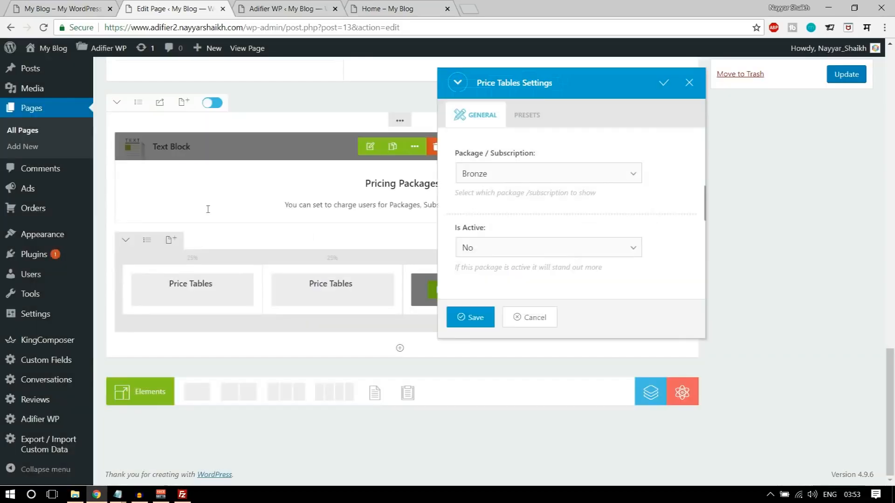
left_click(471, 316)
left_click(659, 294)
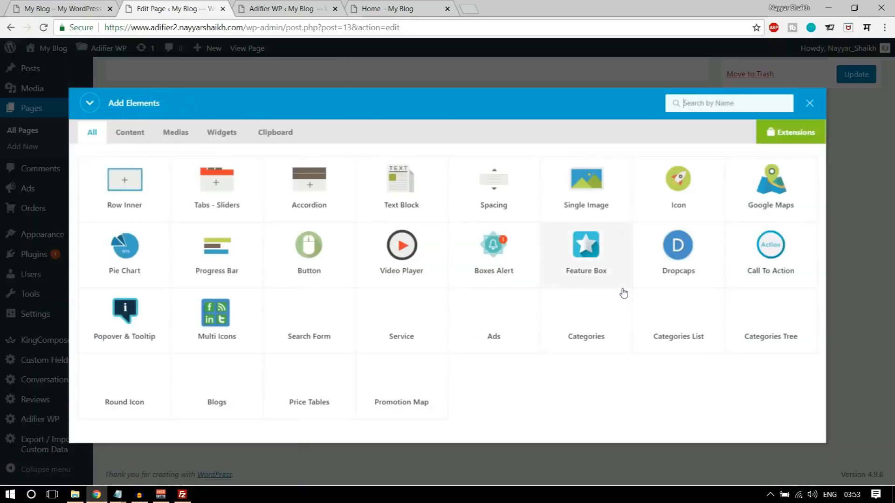
type("pri")
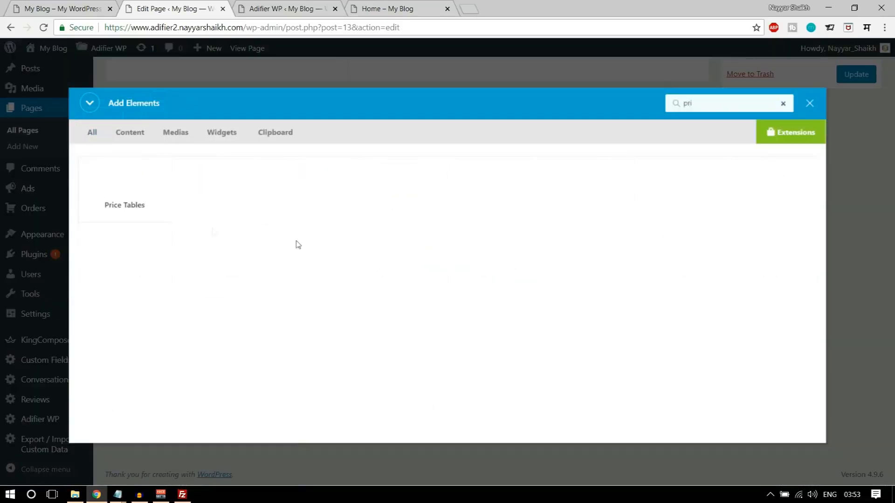
left_click(156, 208)
left_click(512, 173)
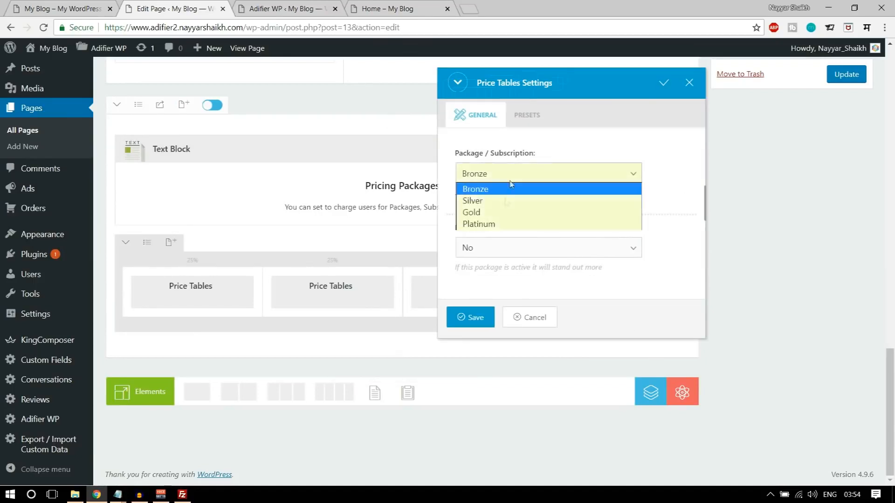
left_click(491, 223)
left_click(493, 250)
left_click(488, 275)
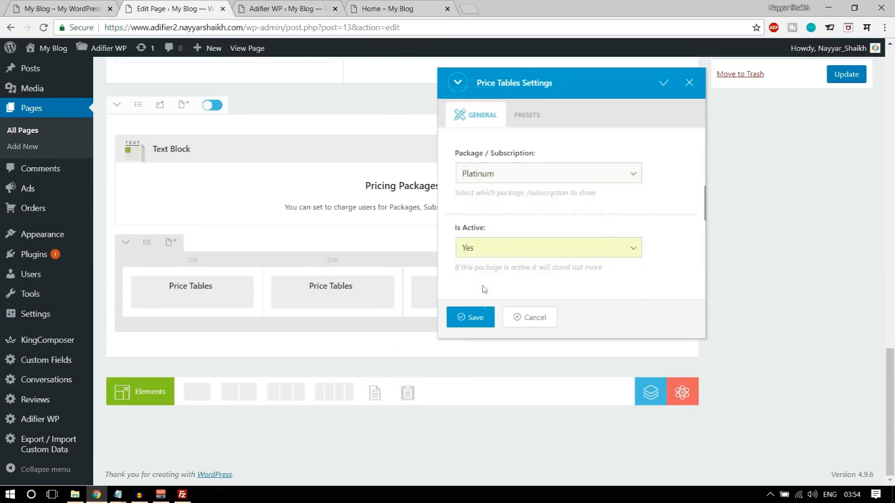
left_click(471, 318)
- Change the third column's price table to the Gold package
mouse_move(475, 298)
left_click(439, 294)
left_click(498, 174)
left_click(499, 210)
left_click(469, 317)
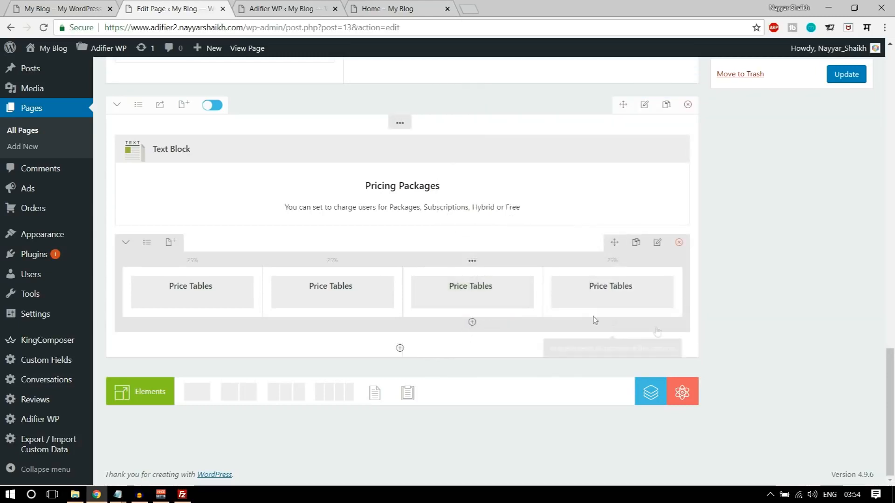
- Give the pricing row a 70px top margin, update the Home page, and view it live
key("ctrl+1")
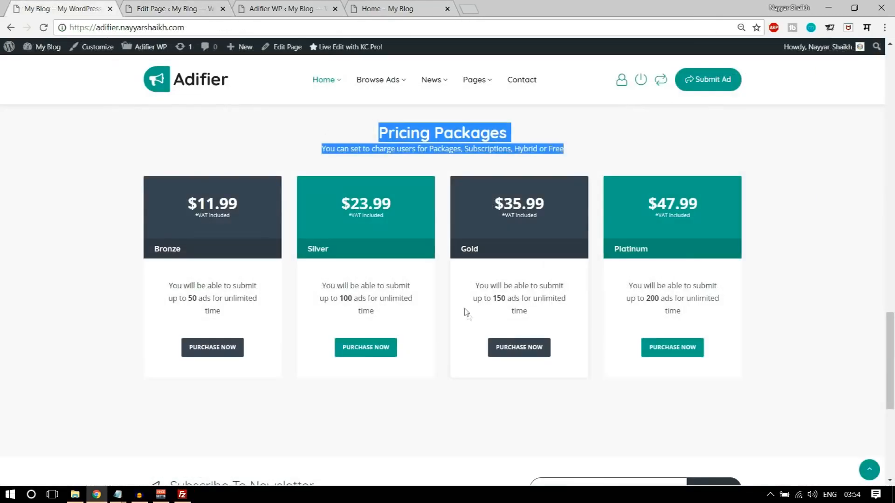
scroll(466, 311, "down", 5)
scroll(447, 433, "up", 10)
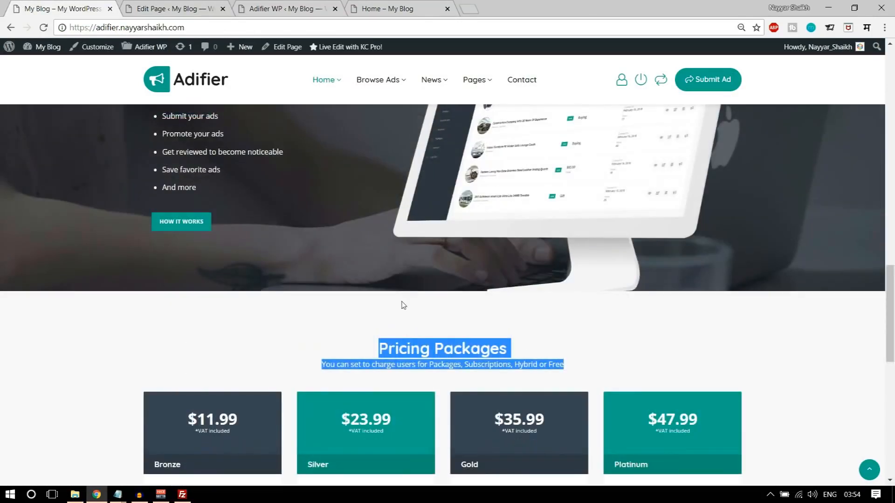
key("ctrl+2")
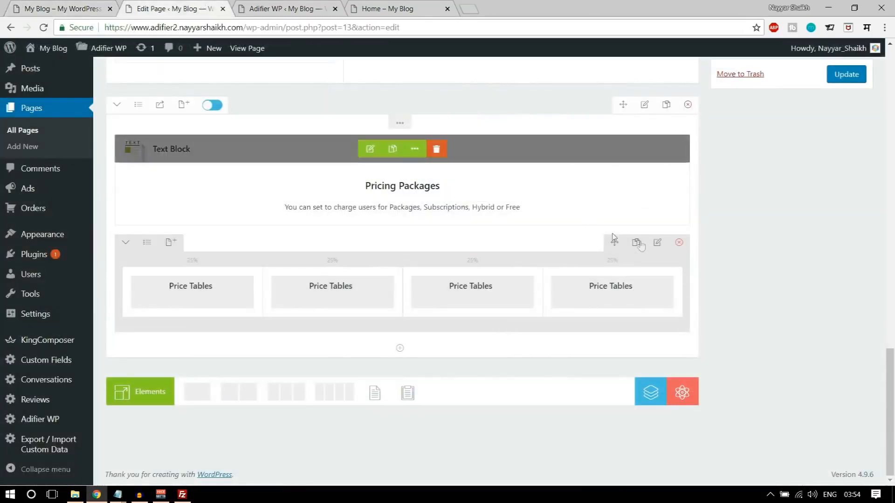
scroll(653, 113, "up", 1)
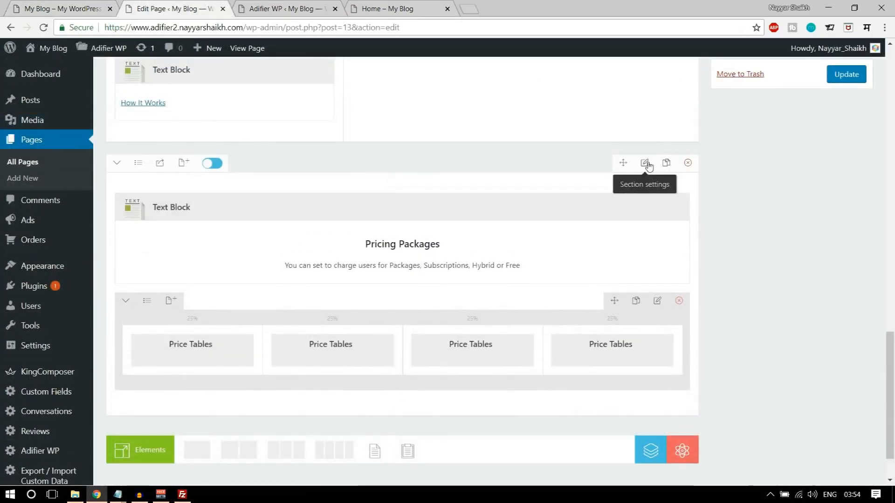
left_click(645, 164)
left_click(512, 114)
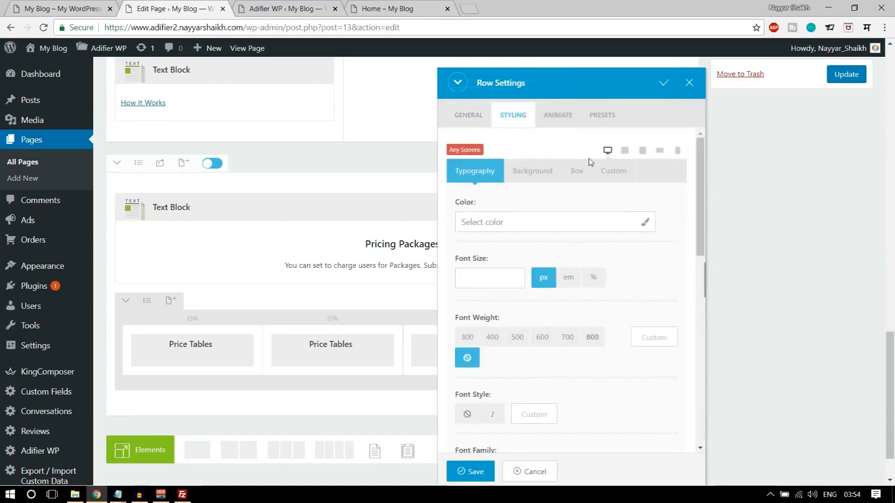
left_click(576, 170)
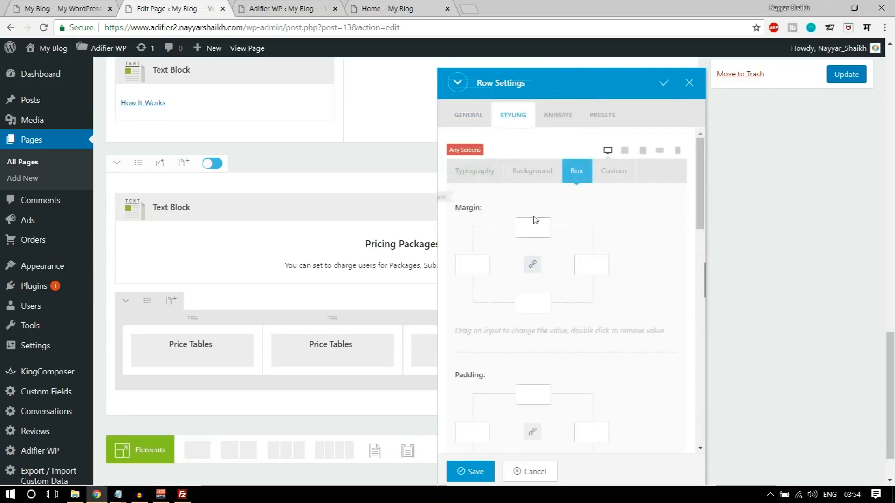
type("70")
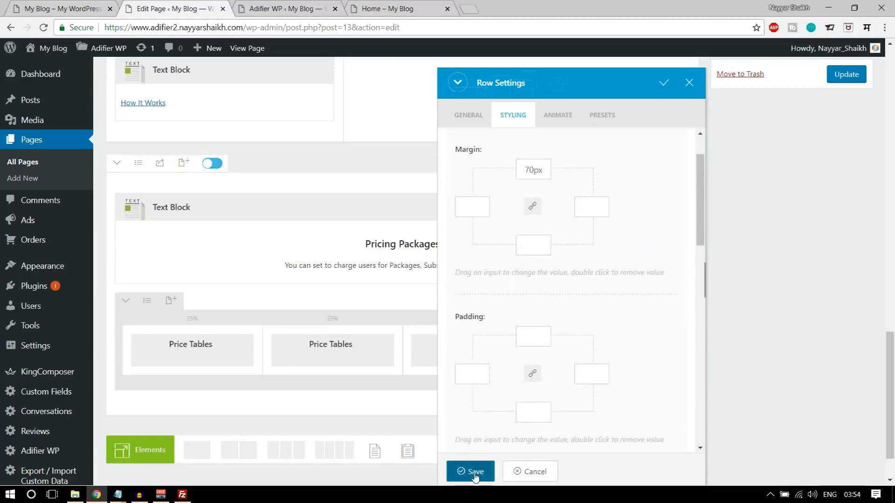
left_click(474, 472)
left_click(853, 70)
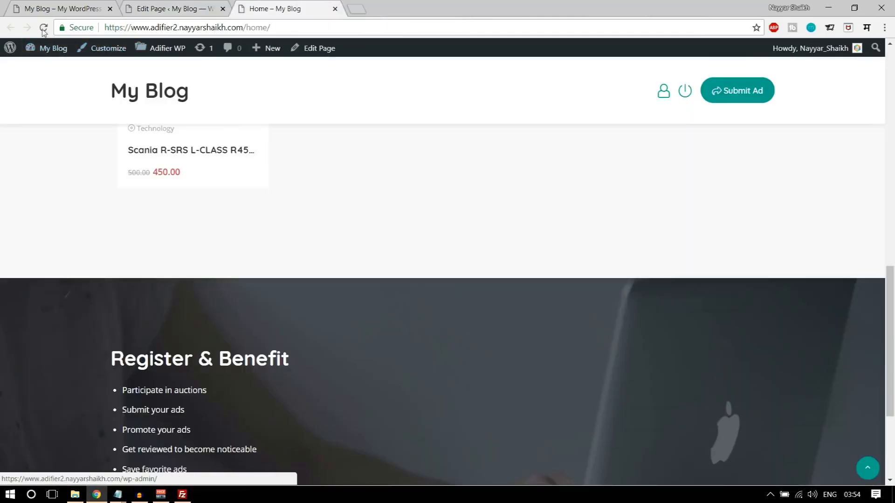
left_click(44, 28)
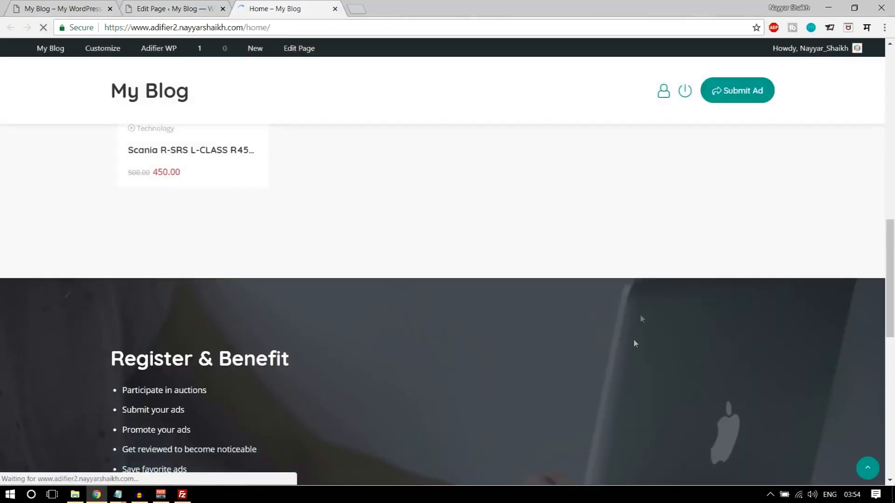
- Scroll through the live price tables and the Adifier demo's footer for reference
scroll(405, 340, "up", 2)
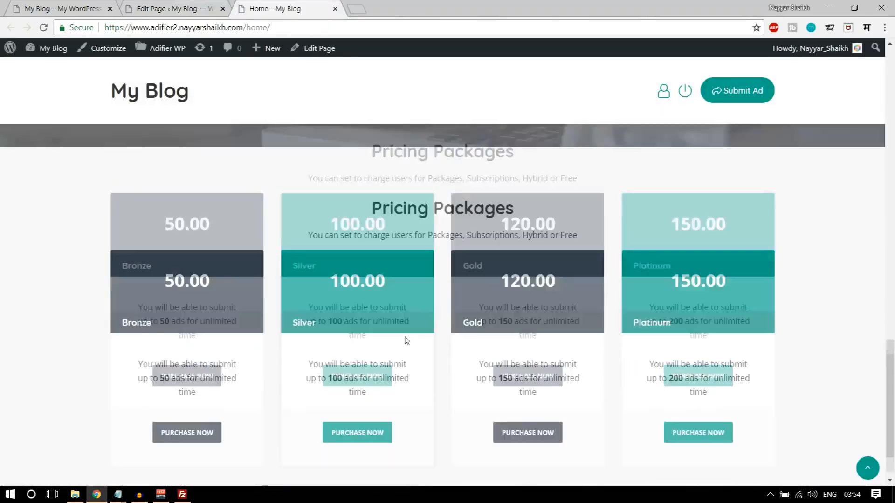
scroll(546, 310, "down", 2)
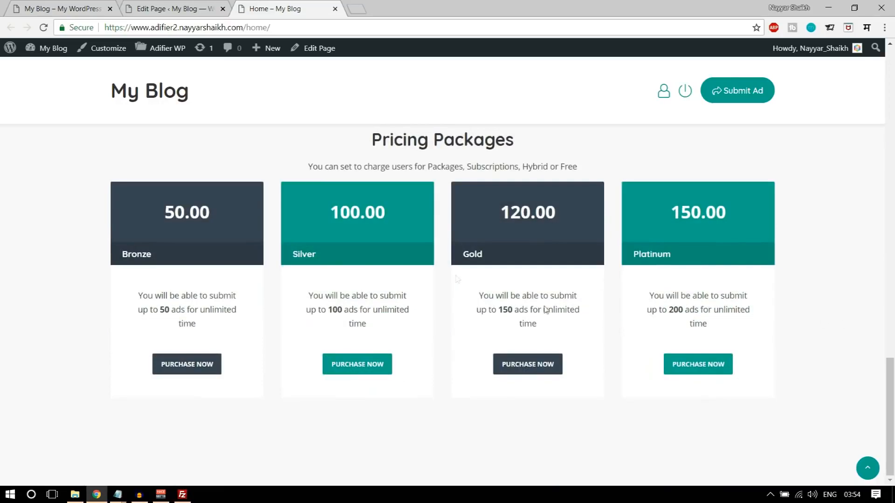
left_click(43, 5)
scroll(695, 343, "down", 8)
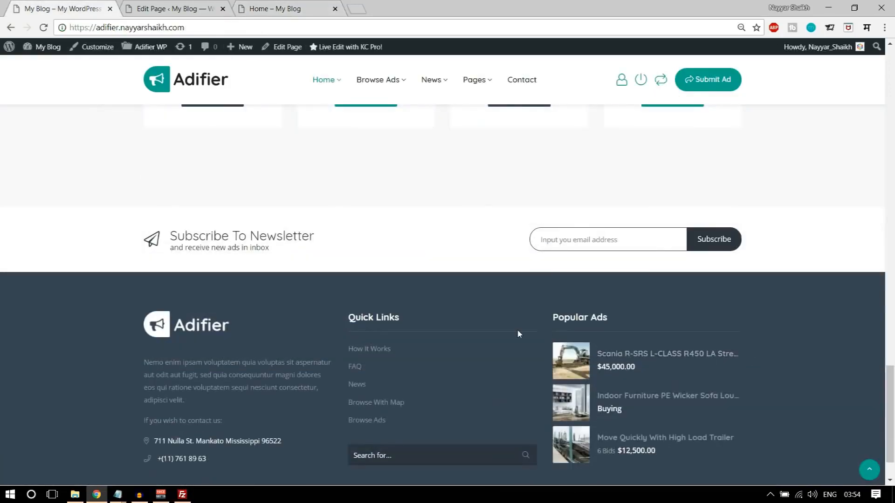
scroll(517, 330, "up", 3)
scroll(517, 330, "down", 3)
scroll(515, 330, "up", 2)
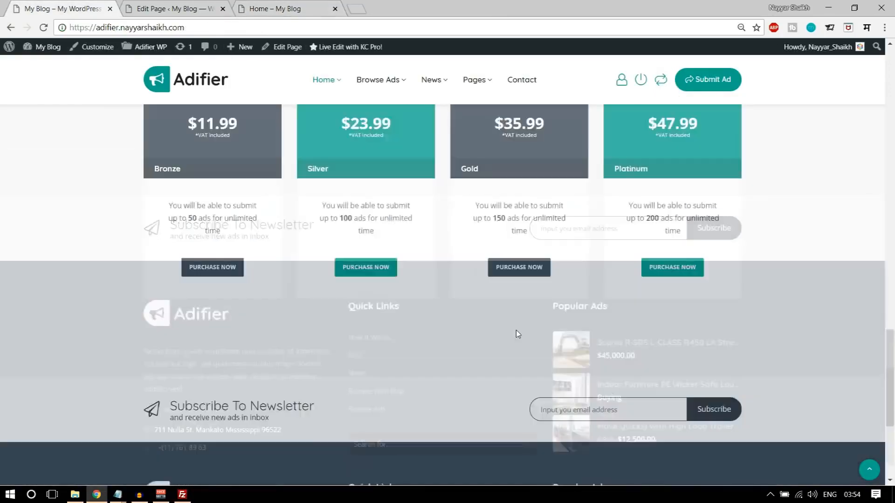
scroll(516, 334, "down", 3)
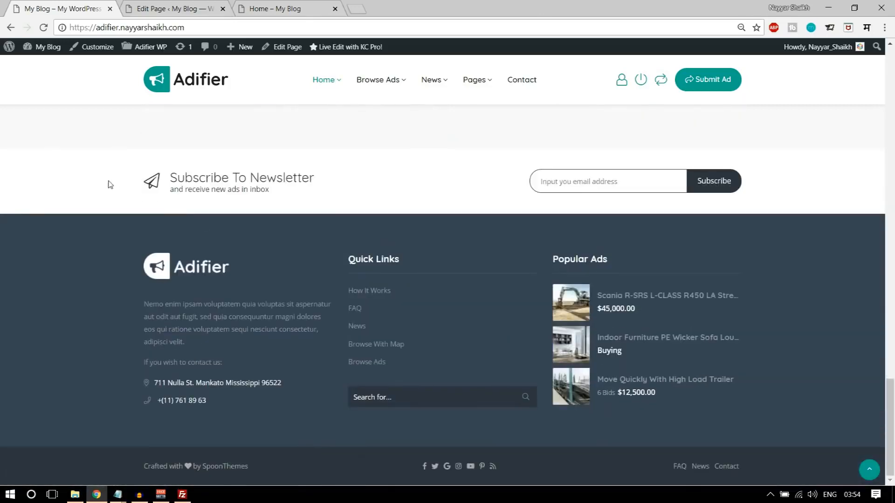
- Compare the demo footer with the site's home page, then return to the Home page editor
left_click(275, 8)
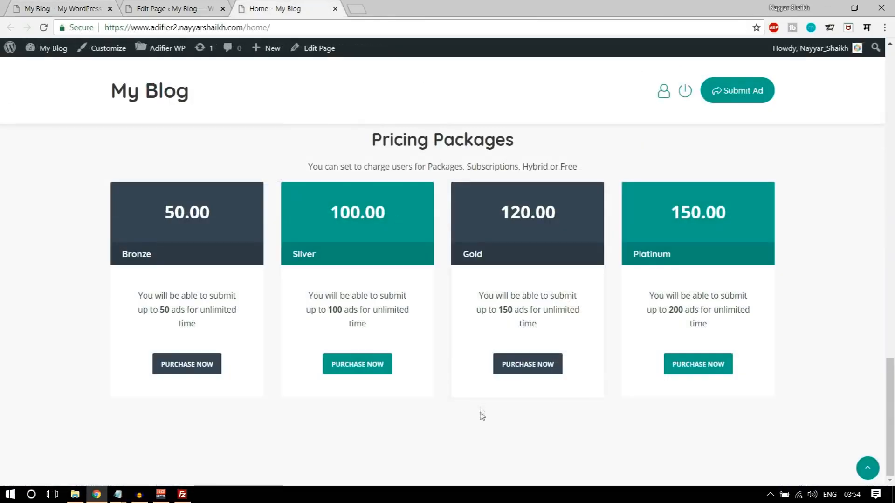
left_click(63, 6)
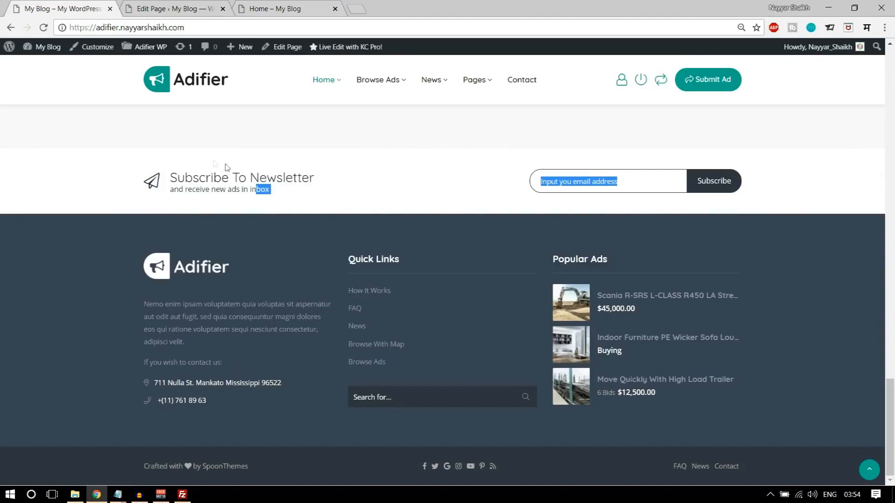
left_click(253, 186)
left_click_drag(140, 182, 257, 188)
left_click(256, 186)
left_click(181, 5)
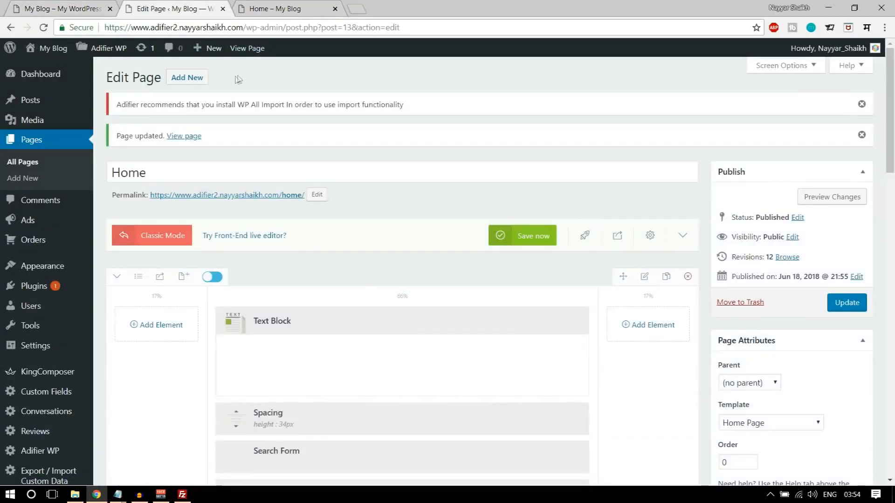
- In Adifier's Footer settings, set Enable Subscription Form and Enable Footer to Yes
mouse_move(98, 55)
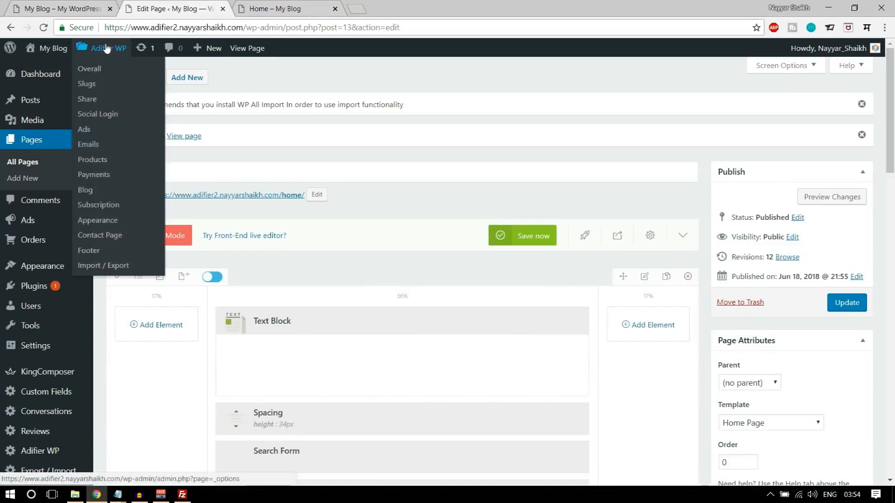
left_click(93, 252)
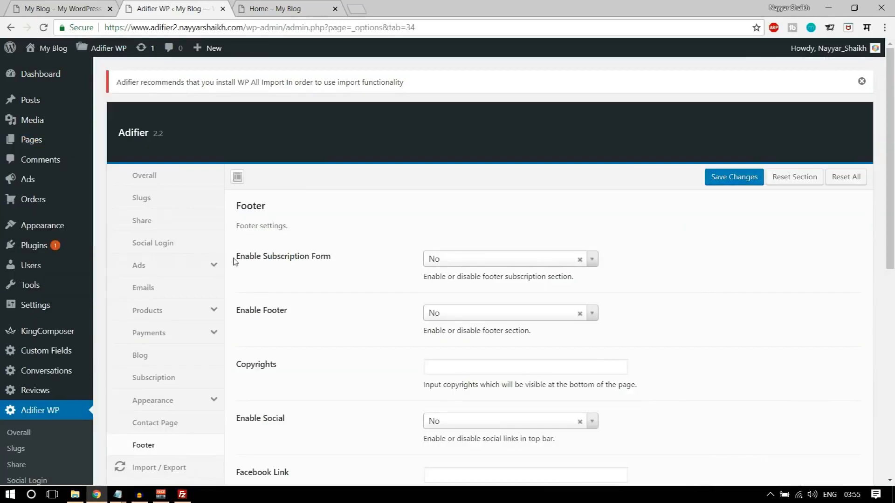
left_click_drag(234, 260, 325, 256)
left_click(361, 259)
left_click(502, 261)
left_click(474, 291)
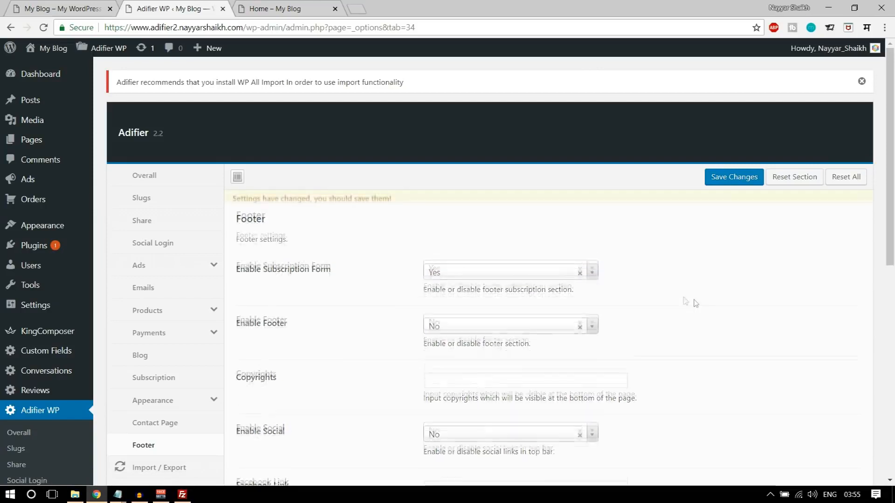
scroll(689, 303, "down", 2)
left_click(486, 217)
left_click(474, 249)
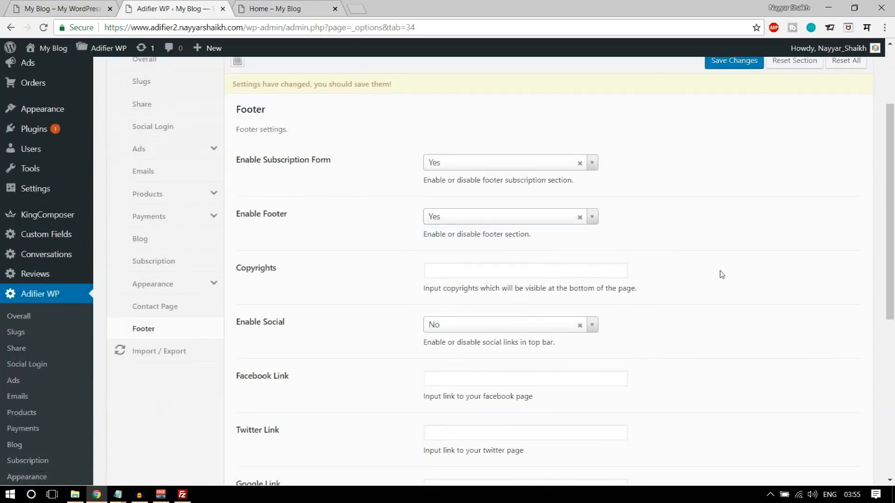
scroll(720, 273, "down", 2)
- Paste the 'Crafted with ♥ by' credit into Copyrights and replace SpoonThemes with the site owner's name
left_click(496, 198)
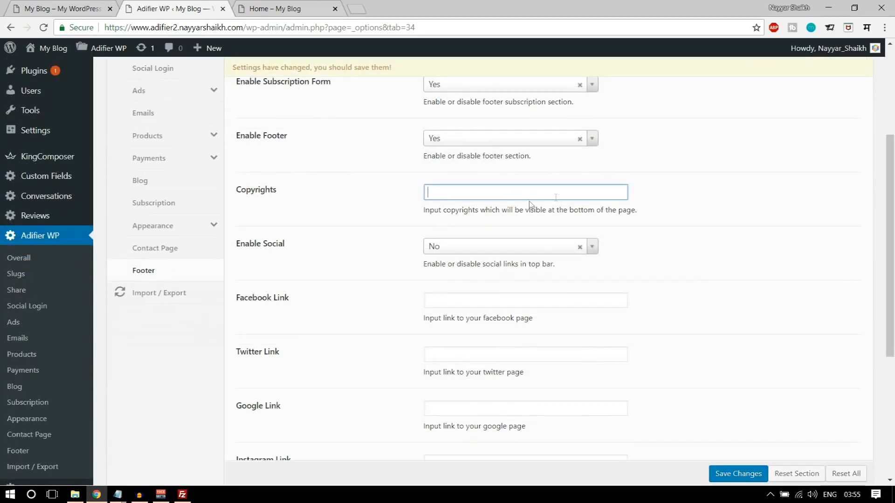
mouse_move(117, 494)
left_click(200, 448)
left_click_drag(201, 190, 367, 188)
left_click_drag(461, 190, 198, 191)
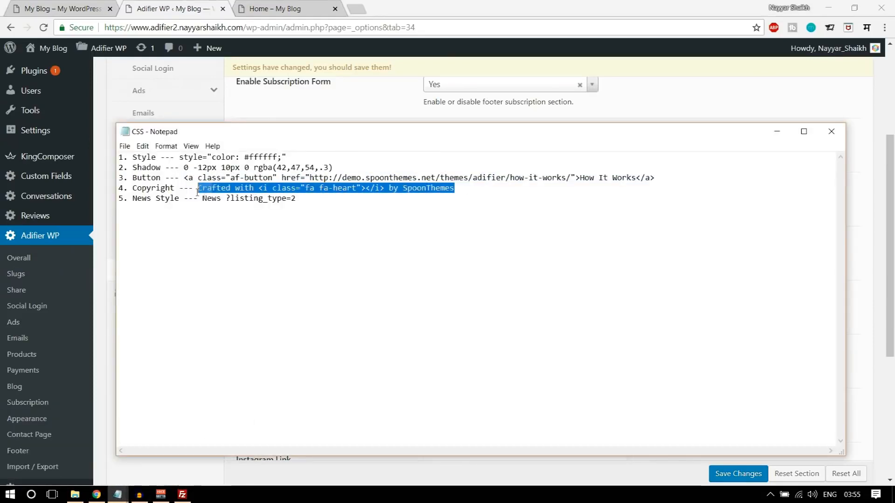
left_click(196, 192)
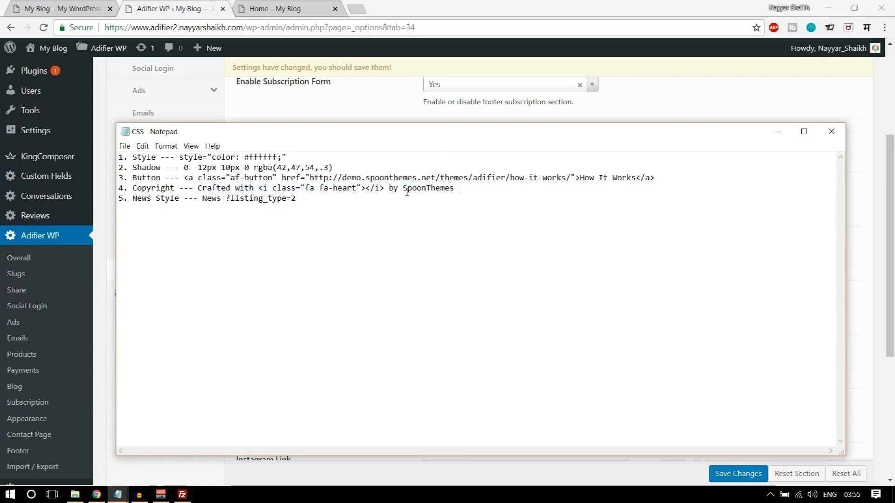
left_click_drag(458, 189, 202, 192)
key("ctrl+c")
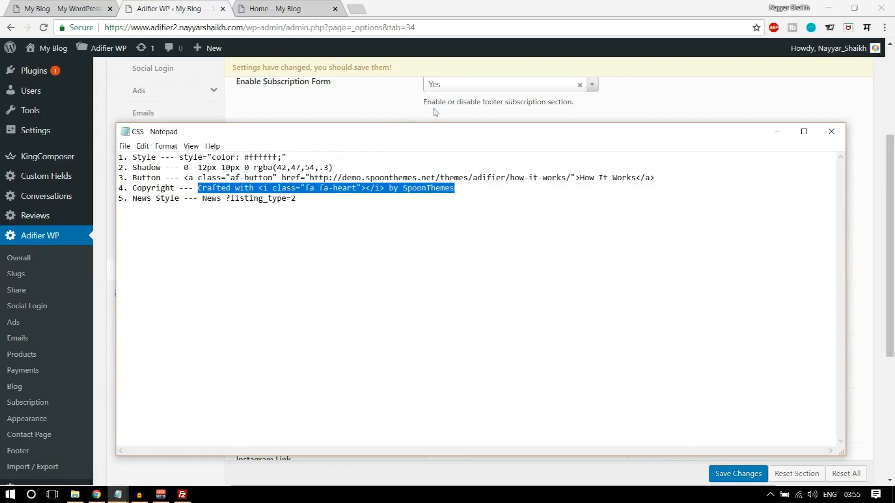
left_click(411, 118)
left_click(469, 191)
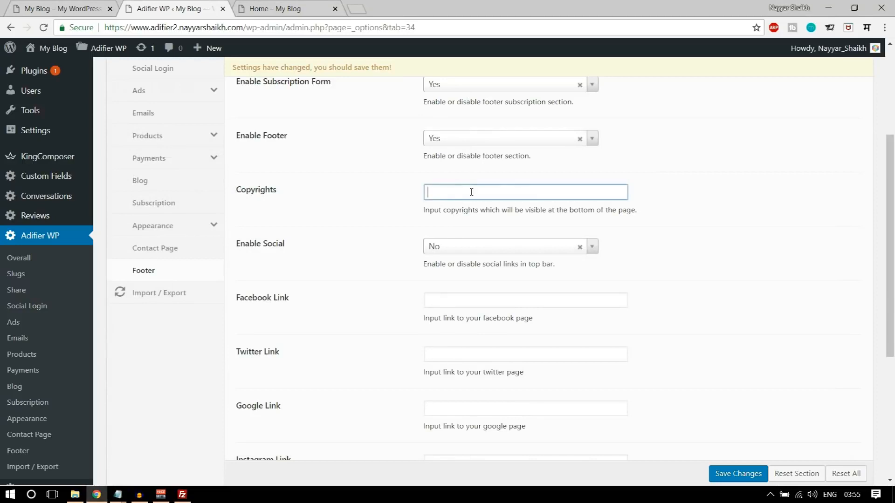
key("ctrl+v")
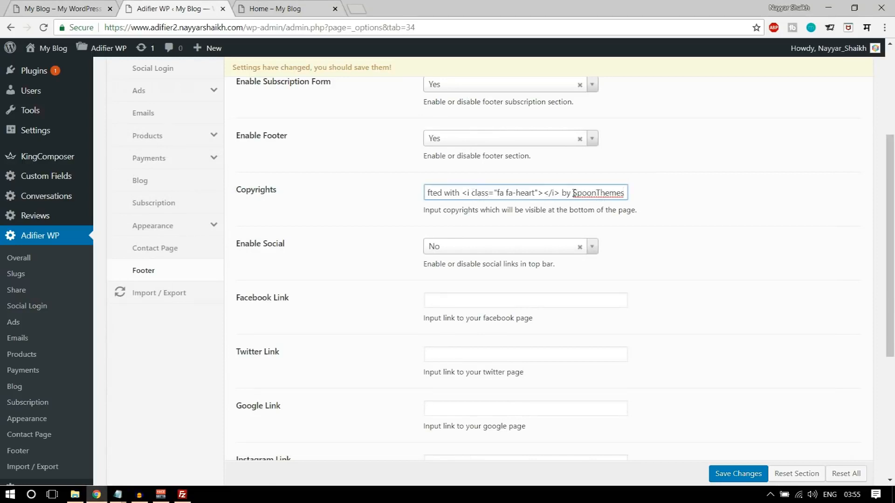
left_click_drag(574, 192, 637, 195)
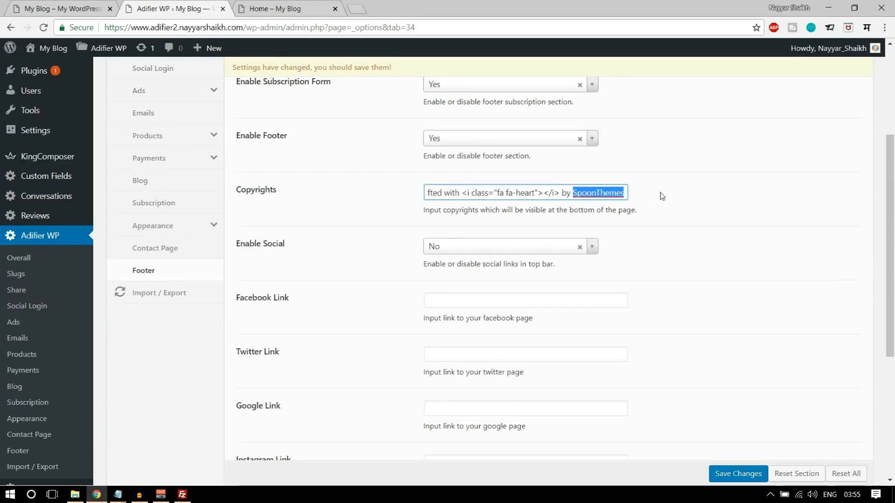
type("Nayyar Shaikh")
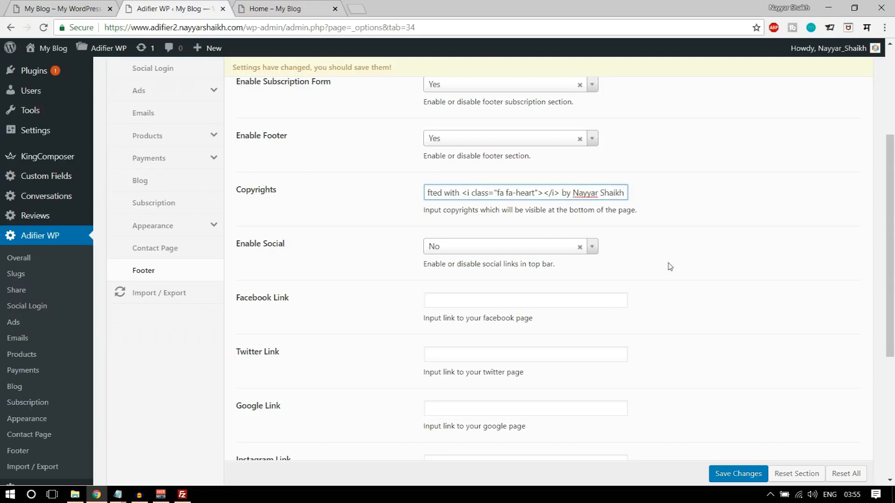
- Set the footer's Enable Social option to Yes, checking the demo footer's social icons
scroll(681, 256, "down", 3)
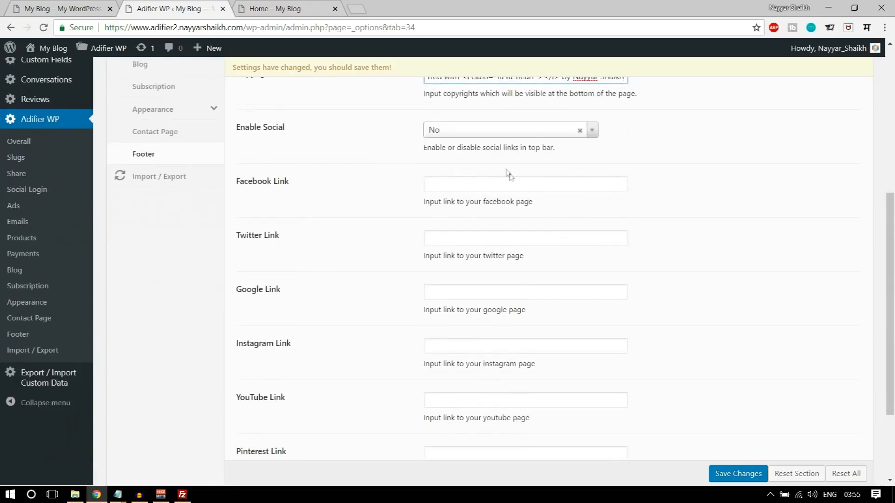
left_click(475, 135)
left_click(455, 164)
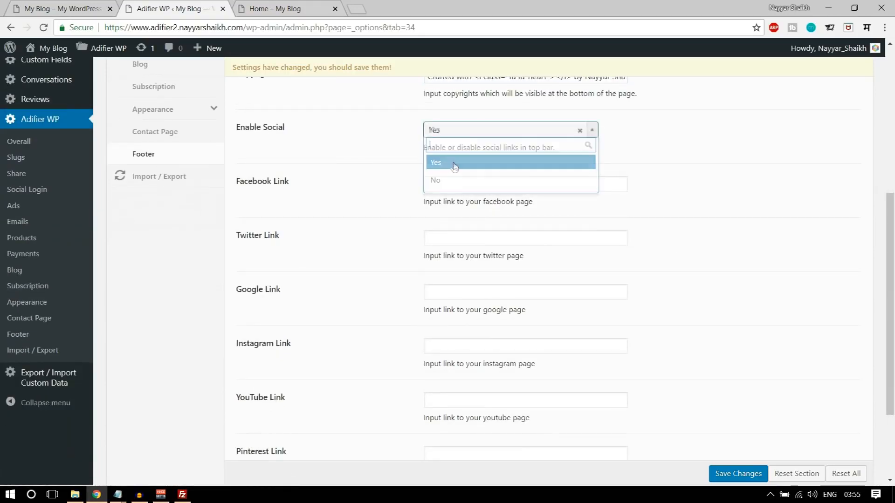
key("ctrl+Tab")
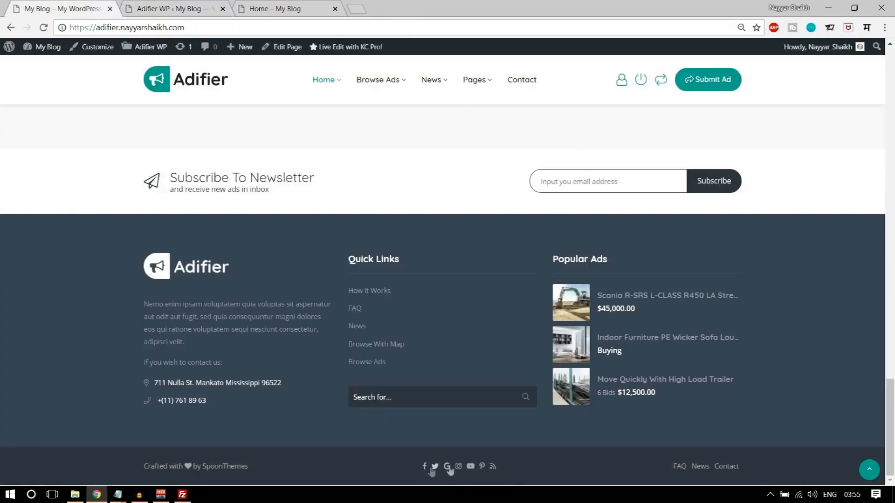
left_click(158, 7)
- Enter # as the link for each social network, Facebook through Pinterest
left_click(485, 185)
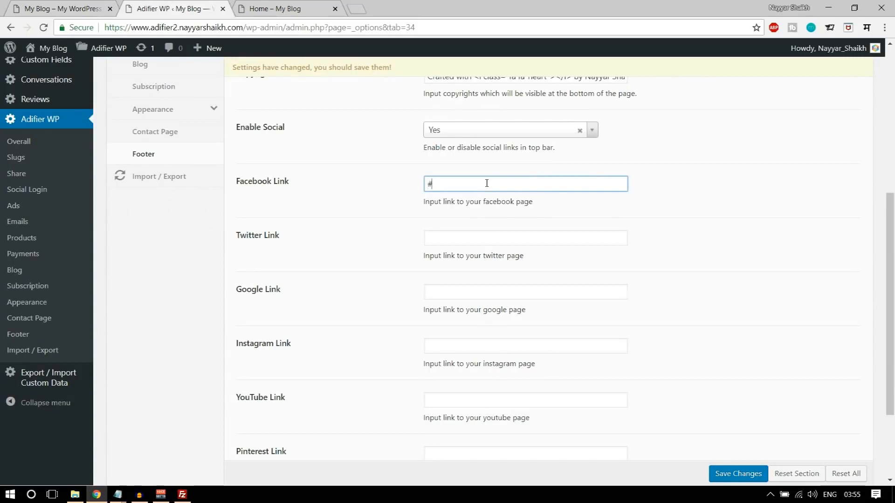
key("Tab")
type("#")
key("Tab")
type("#")
key("Tab")
type("#")
key("Tab")
type("#")
key("Tab")
- Save the footer settings and reload the live Home page
scroll(601, 285, "down", 3)
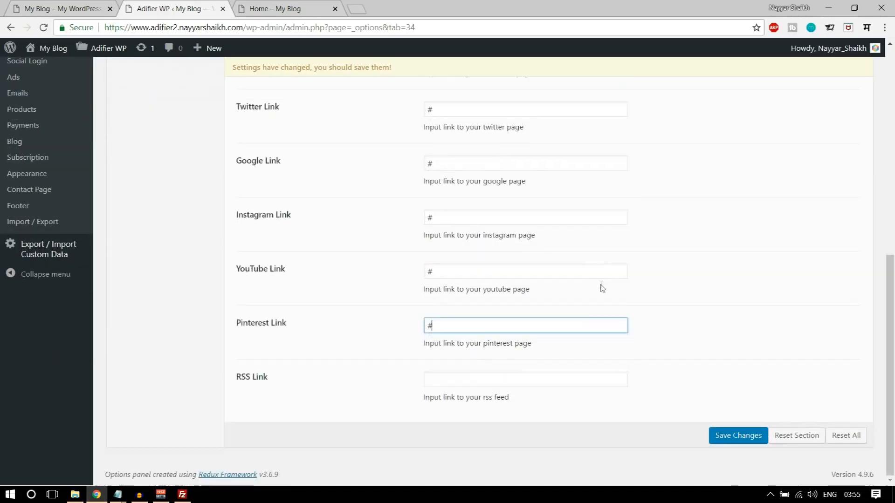
left_click(710, 440)
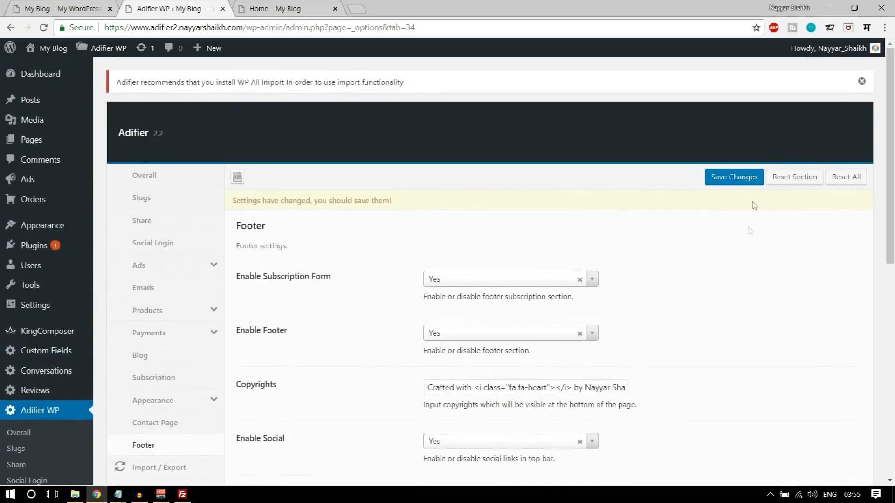
left_click(730, 180)
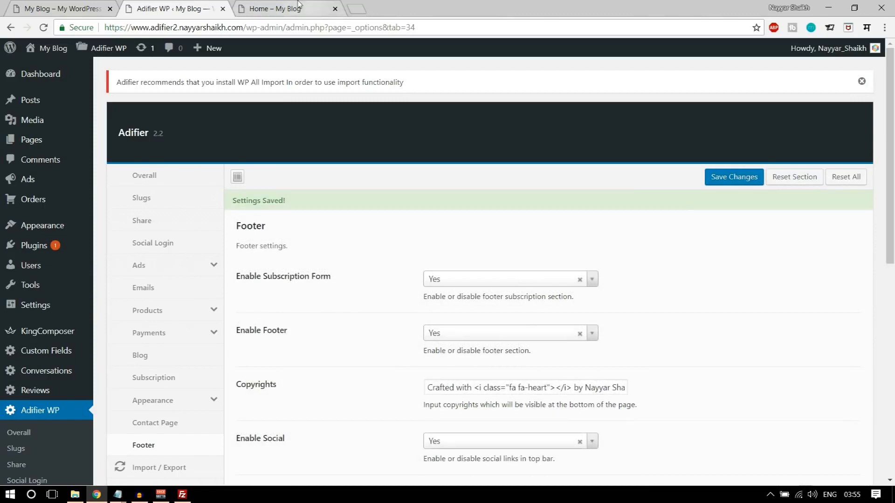
left_click(298, 4)
left_click(43, 27)
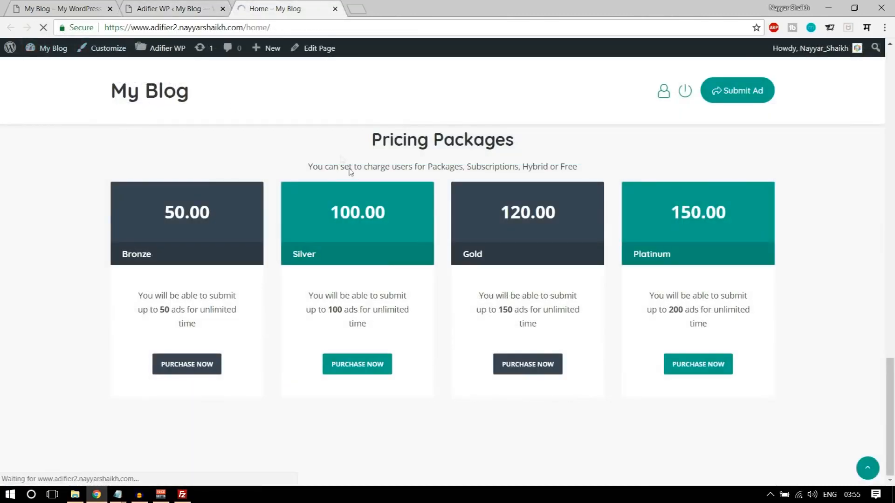
- View the refreshed Home page footer, then load the YouTube channel in a new tab
scroll(479, 359, "down", 3)
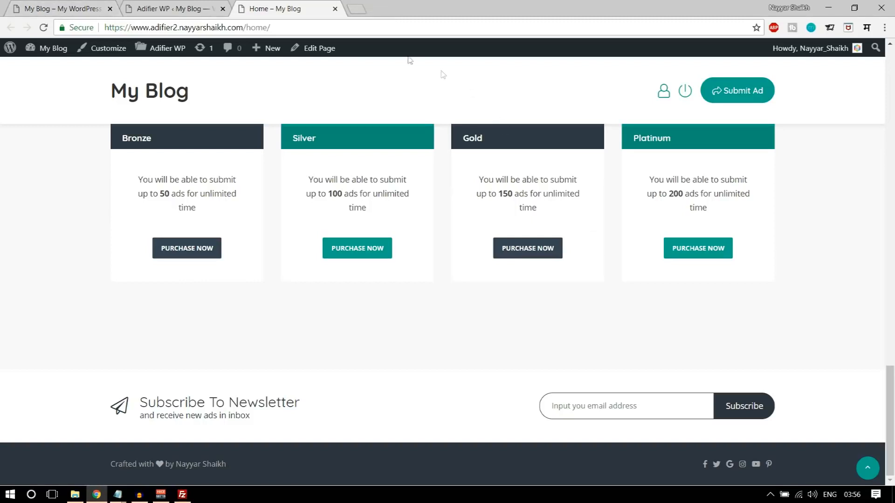
left_click(358, 10)
type("y")
key("Return")
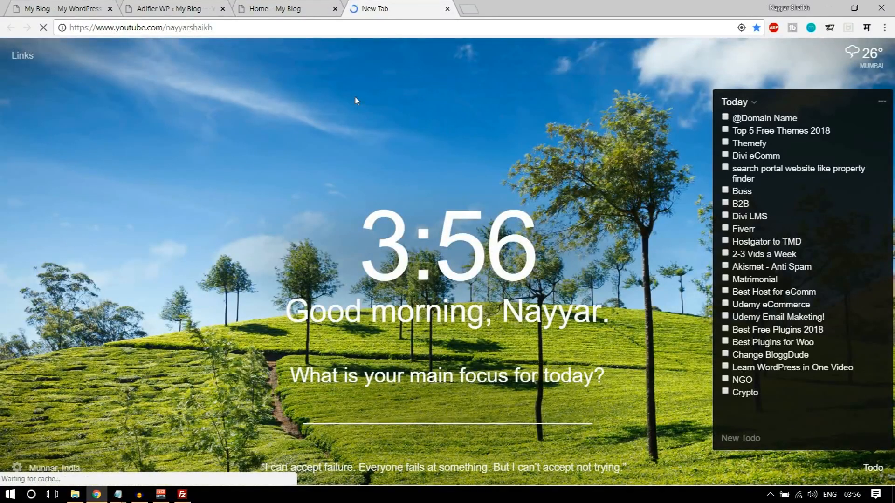
- Search YouTube for the channel's email marketing tutorial, then close the YouTube tab
left_click(279, 8)
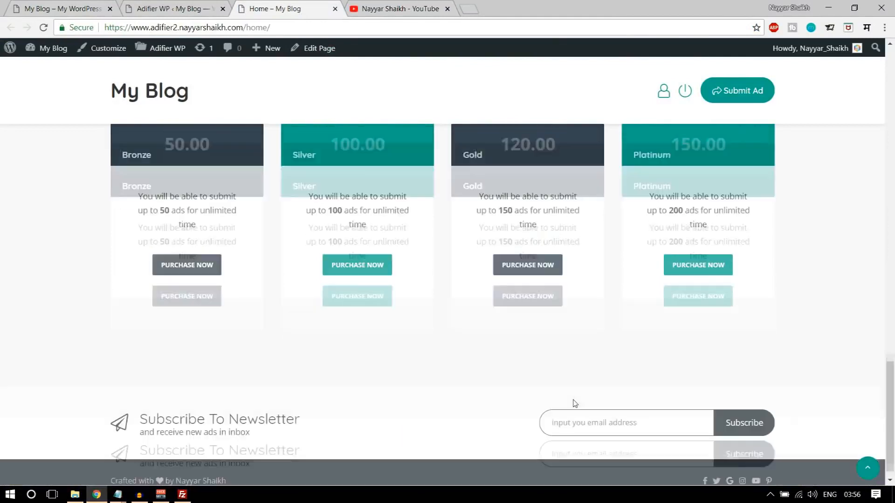
left_click(396, 5)
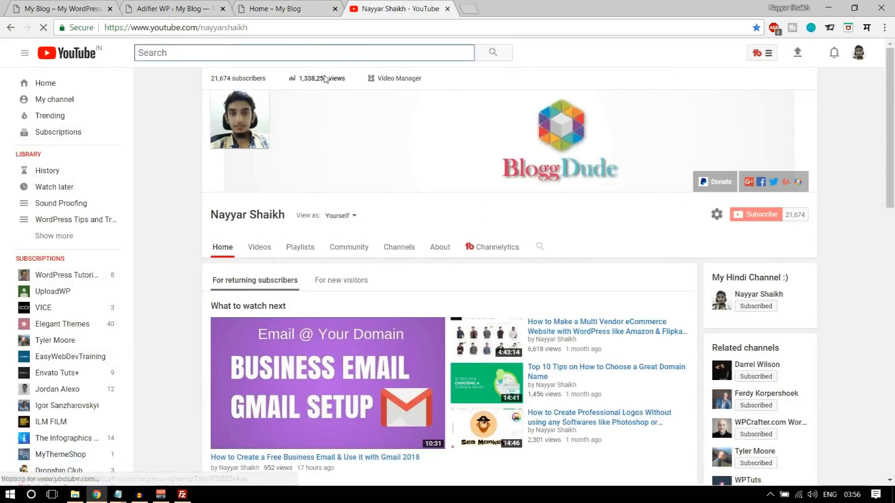
type("nayyar shaik")
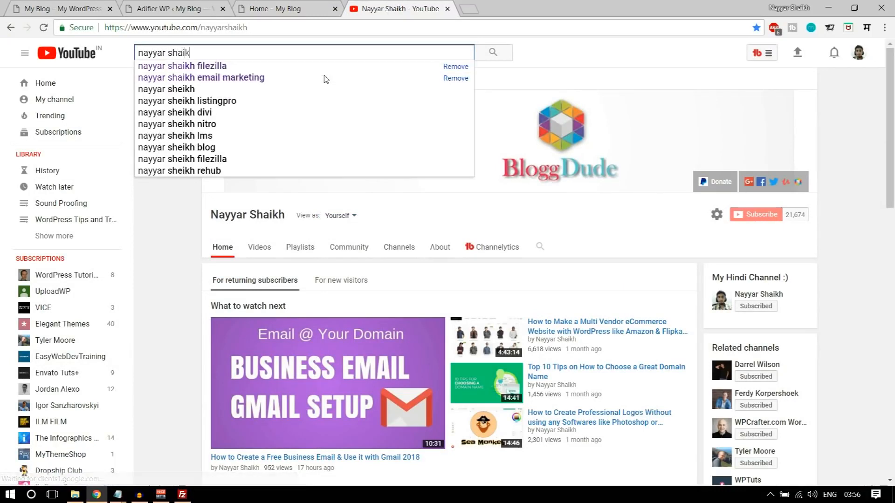
type("h email marketing")
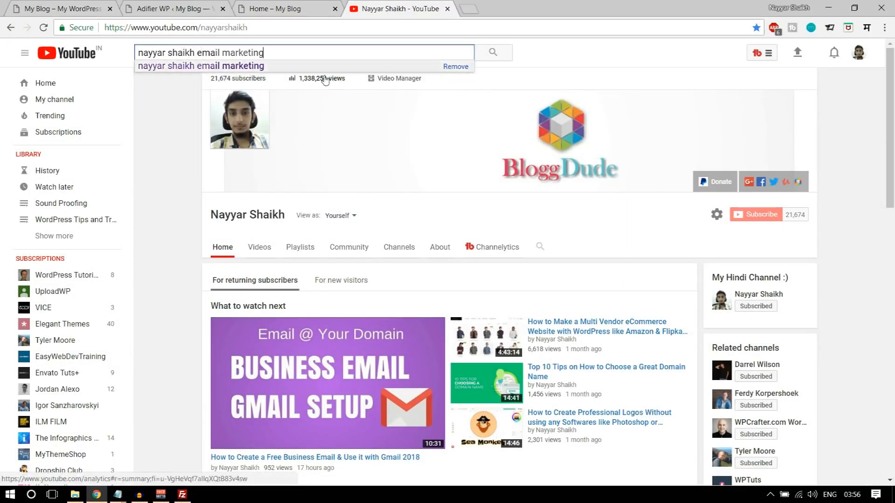
key("Return")
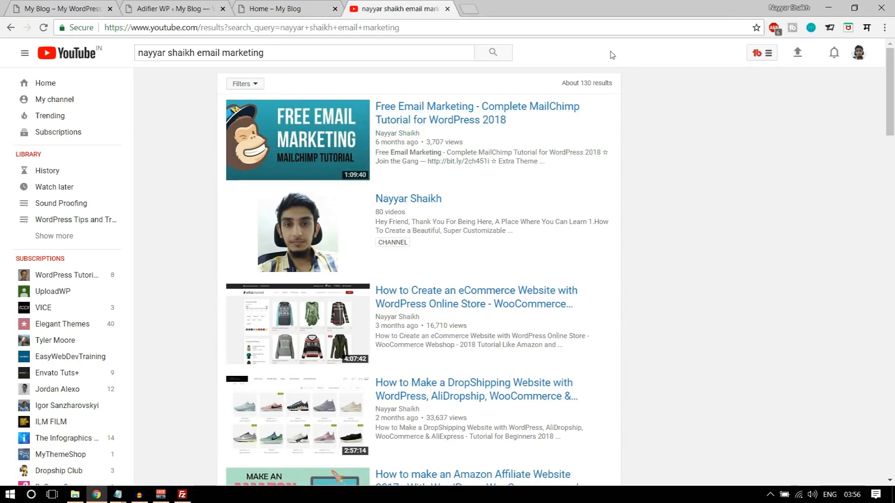
left_click(448, 9)
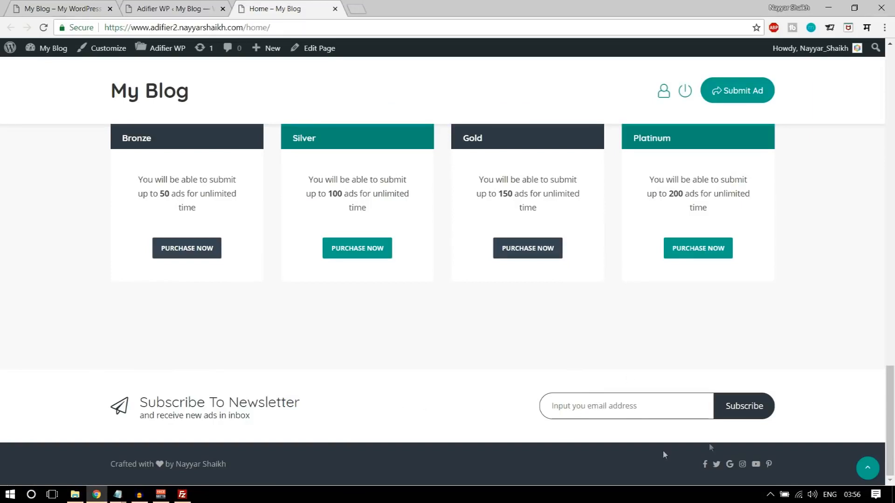
- Open mailchimp.com in a new tab and log in to the account
left_click(357, 7)
type("mail")
key("Return")
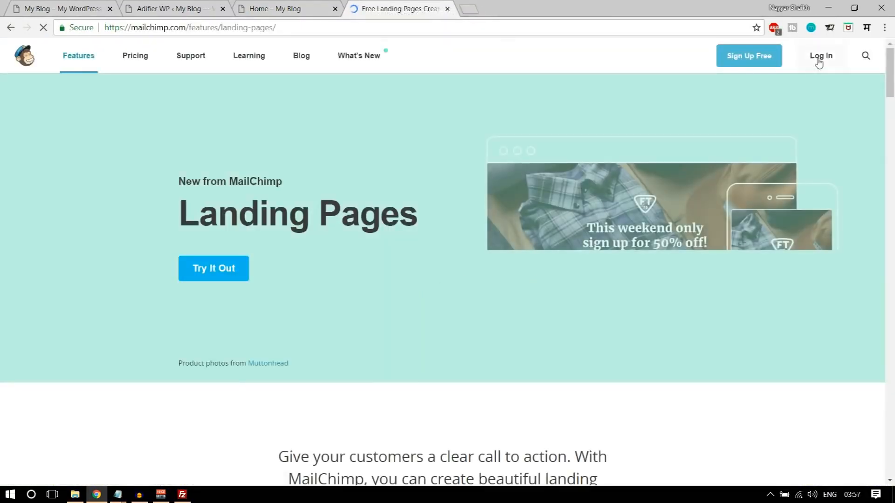
left_click(814, 78)
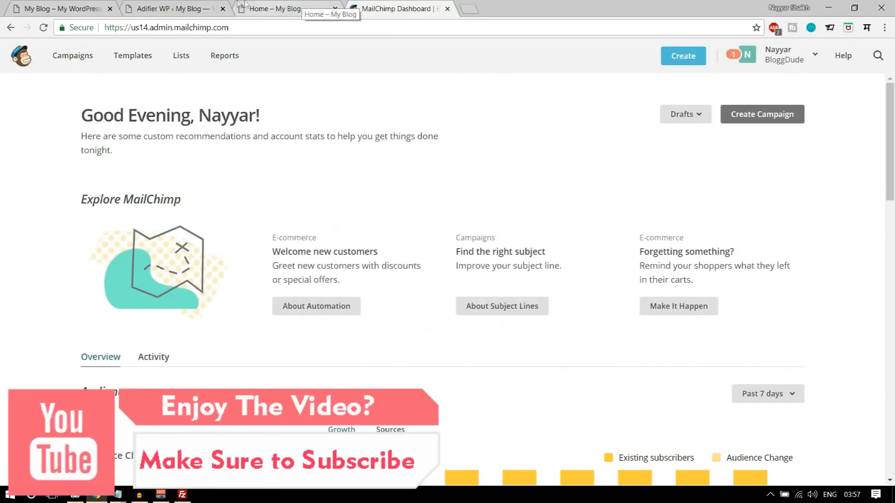
- Open Adifier's Subscription settings section and locate the API Key field
left_click(176, 7)
scroll(714, 311, "down", 3)
scroll(719, 313, "up", 1)
scroll(719, 313, "up", 1)
left_click(168, 319)
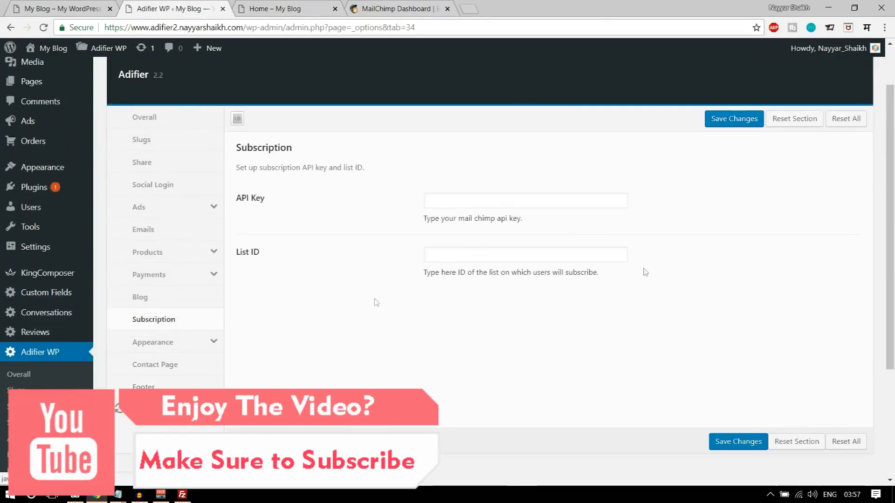
left_click_drag(236, 199, 264, 200)
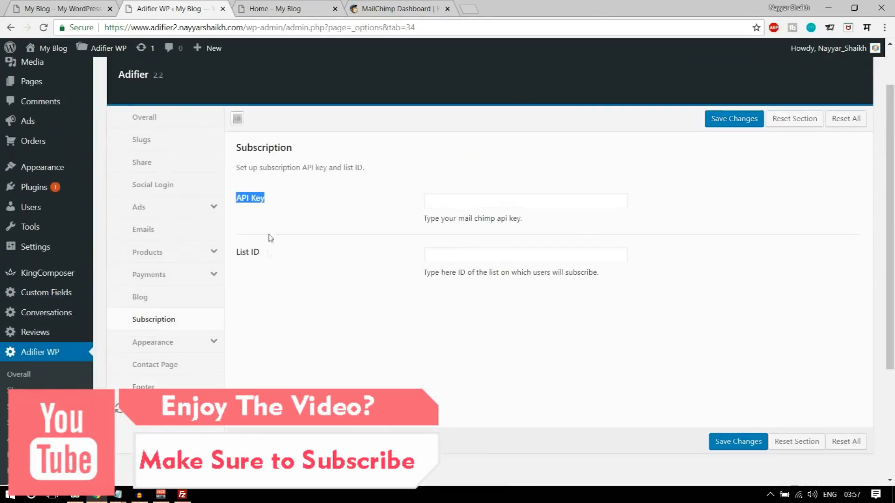
left_click_drag(261, 256, 232, 256)
left_click(286, 256)
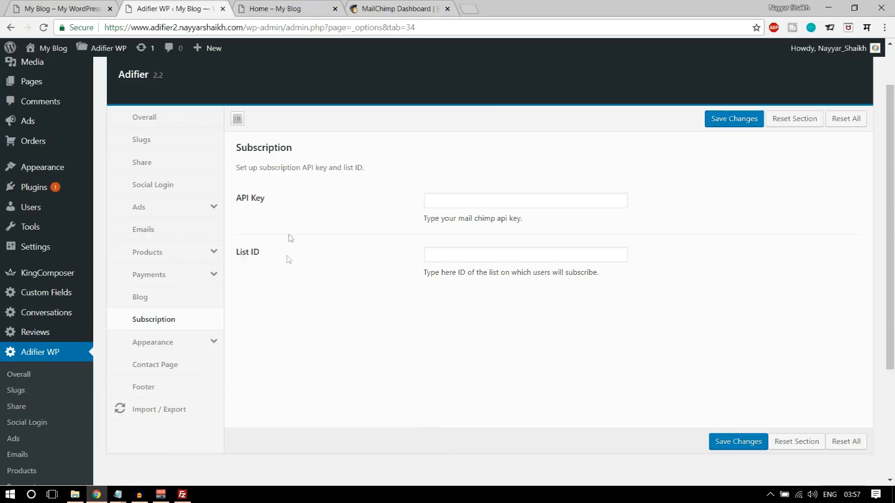
- In MailChimp, go to Profile > Extras > API keys and copy the active key
left_click(422, 7)
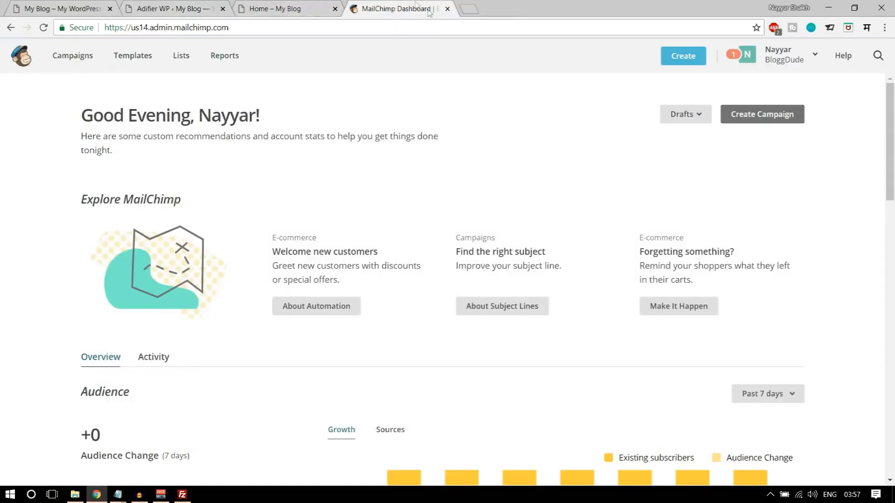
left_click(779, 56)
left_click(686, 136)
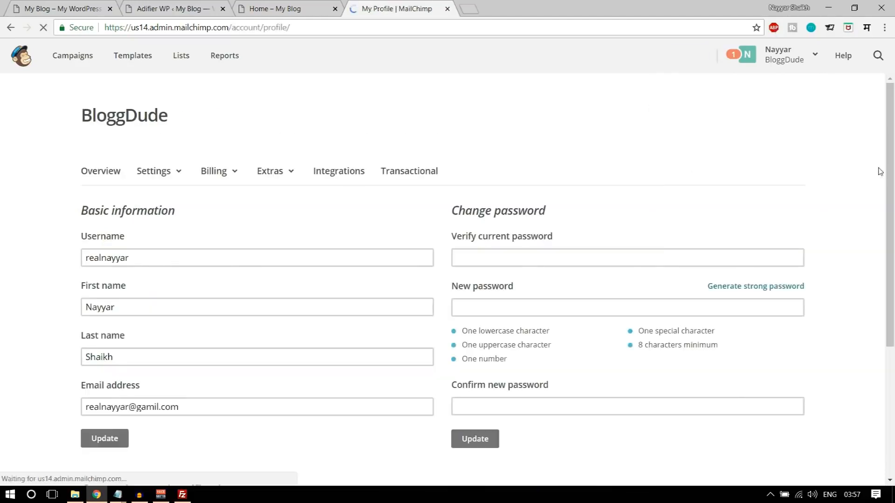
left_click(292, 173)
left_click(291, 231)
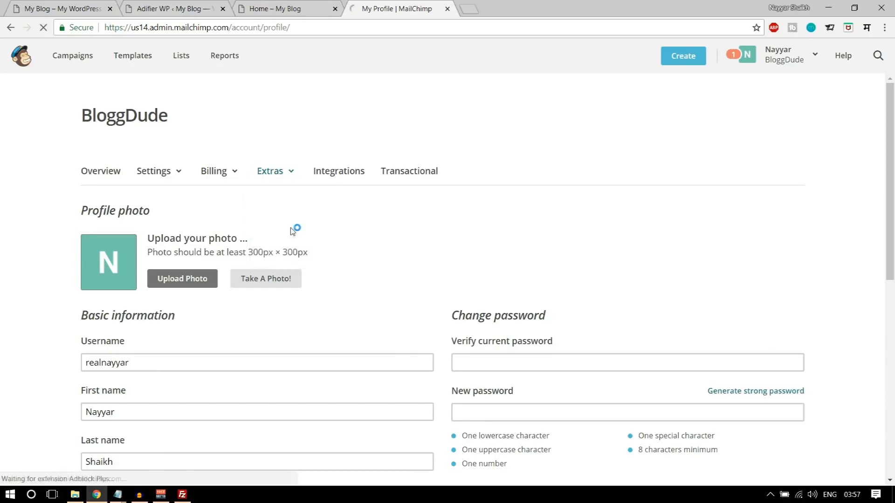
scroll(420, 233, "down", 6)
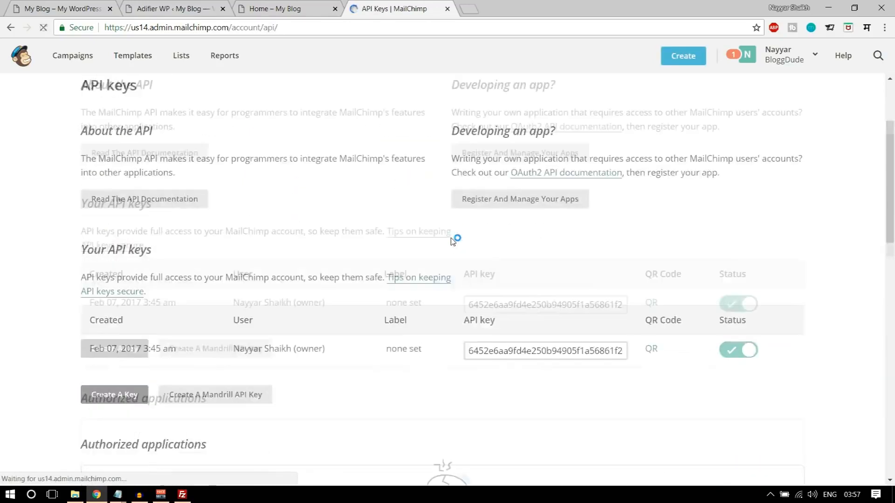
triple_click(498, 184)
key("ctrl+c")
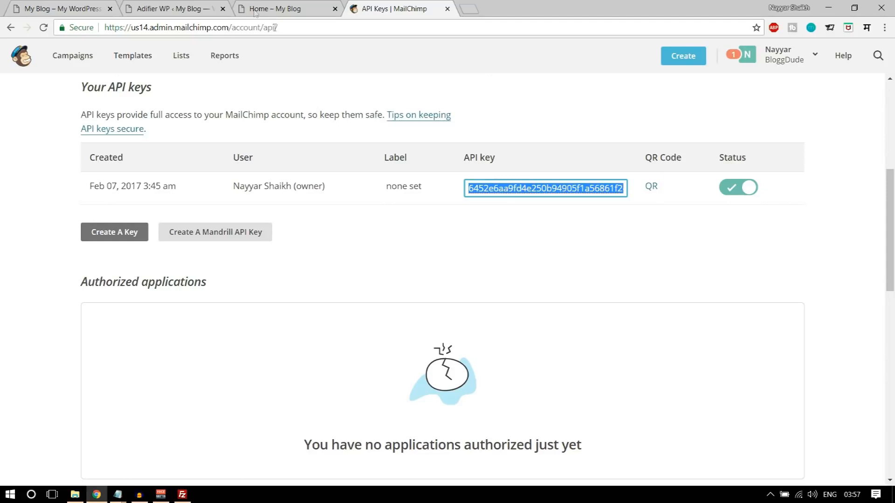
- Paste the key into Adifier's API Key field, then head to MailChimp's Lists
left_click(187, 9)
left_click(463, 197)
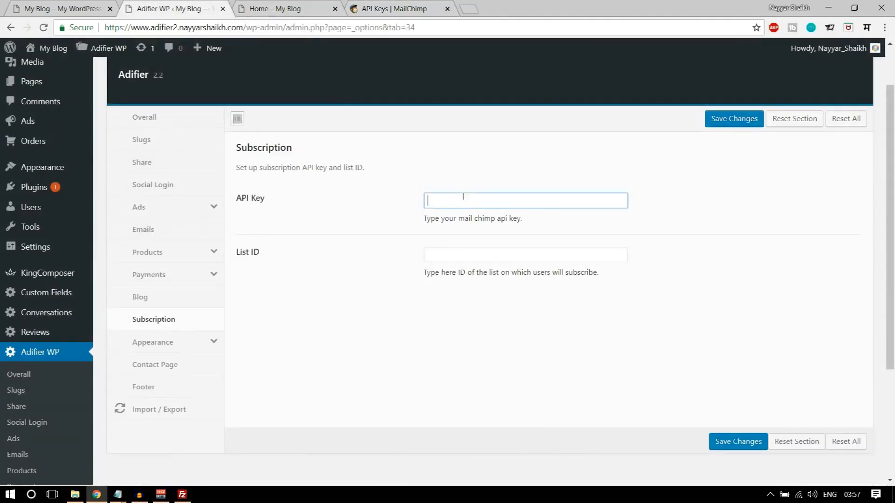
key("ctrl+v")
left_click(407, 7)
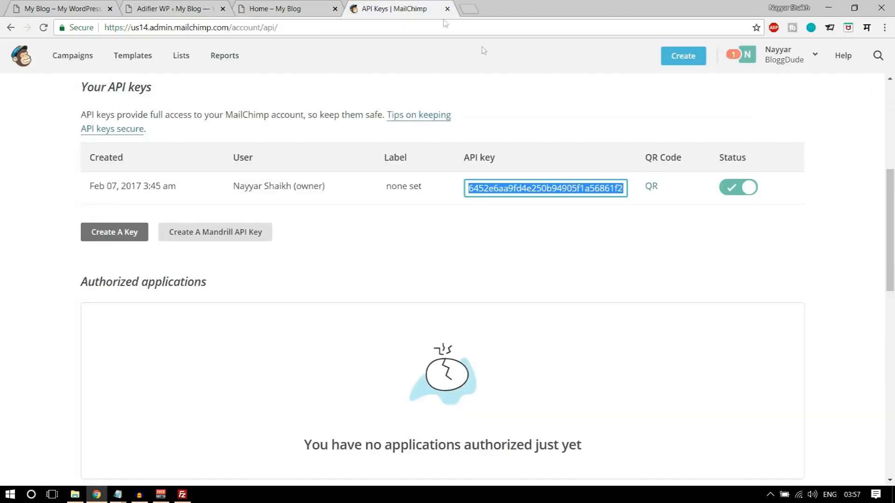
scroll(608, 219, "up", 6)
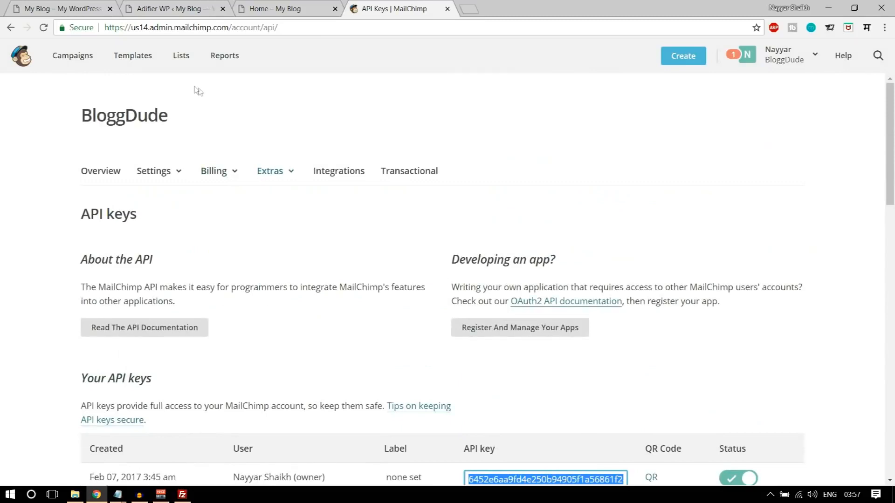
left_click(181, 57)
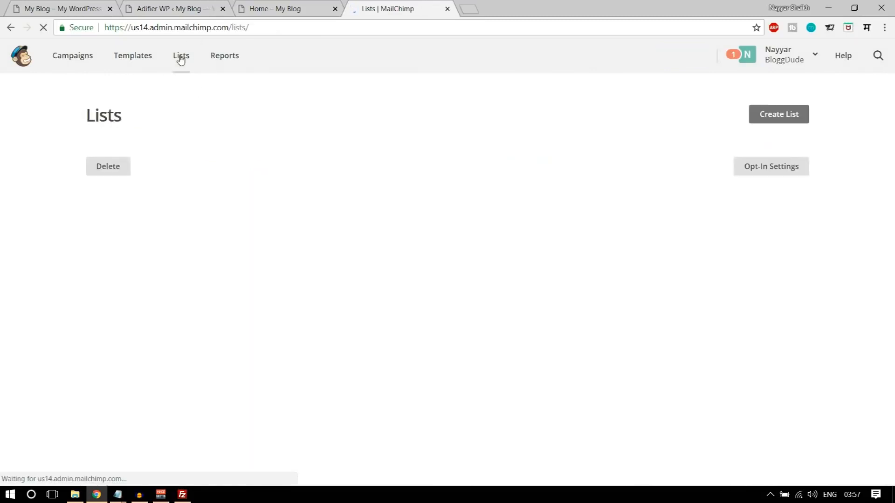
- Open List2's settings in MailChimp and copy its unique id
scroll(310, 259, "down", 1)
scroll(374, 307, "up", 2)
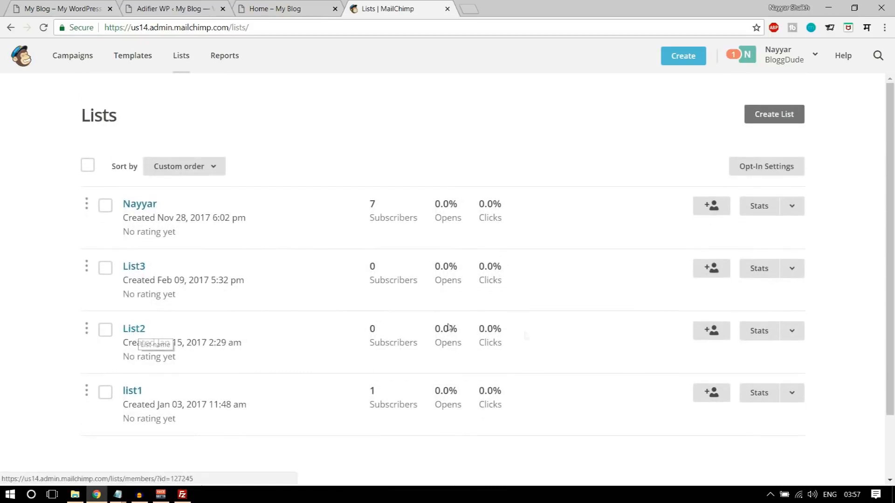
left_click(792, 334)
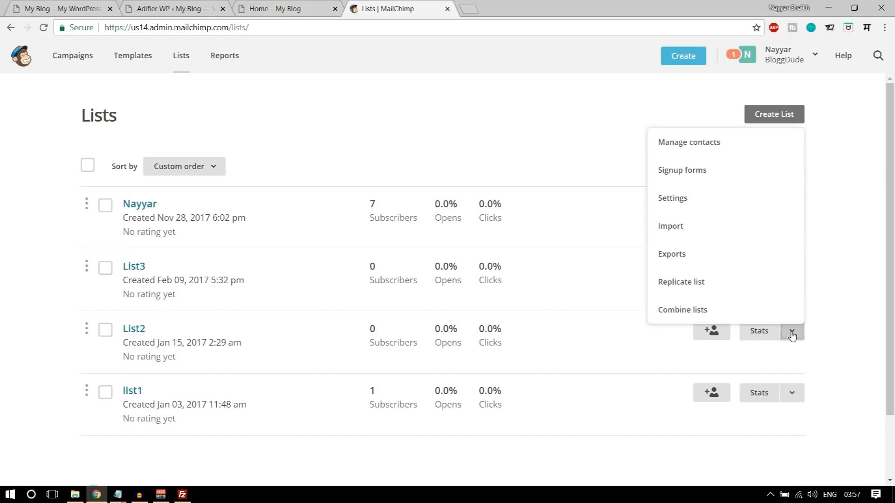
left_click(687, 197)
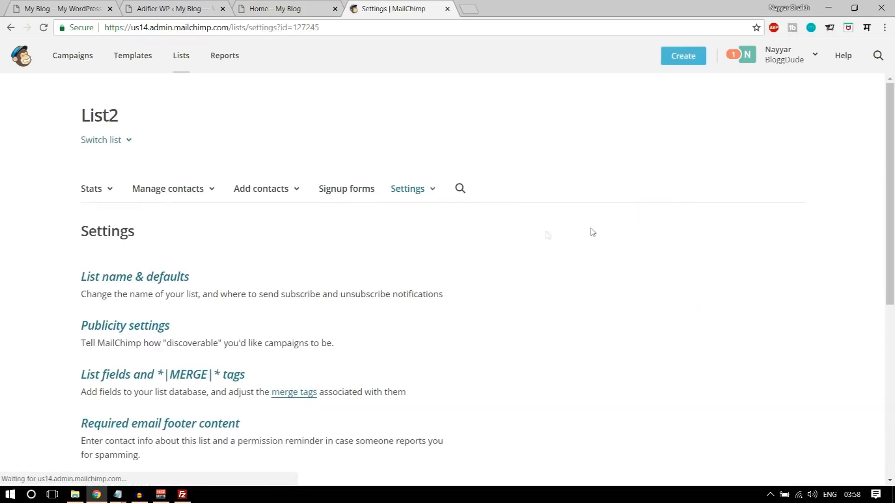
scroll(496, 238, "down", 3)
scroll(496, 238, "down", 3)
left_click_drag(147, 349, 65, 349)
key("ctrl+c")
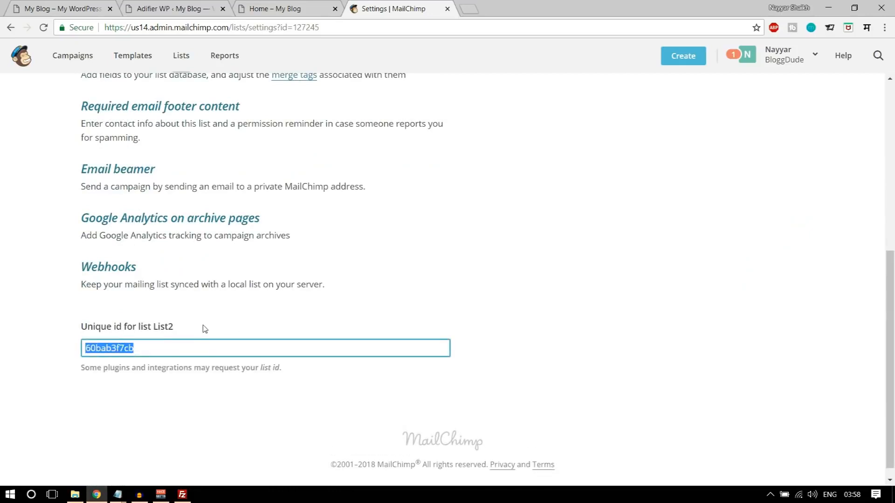
- Paste List2's id into Adifier's List ID field, save, and view the front page
left_click(174, 6)
left_click(460, 275)
key("ctrl+v")
left_click(738, 451)
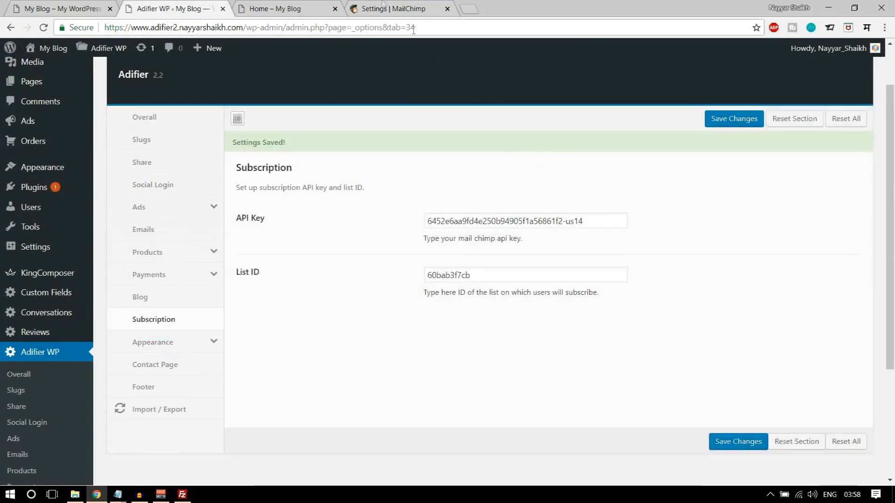
left_click(291, 6)
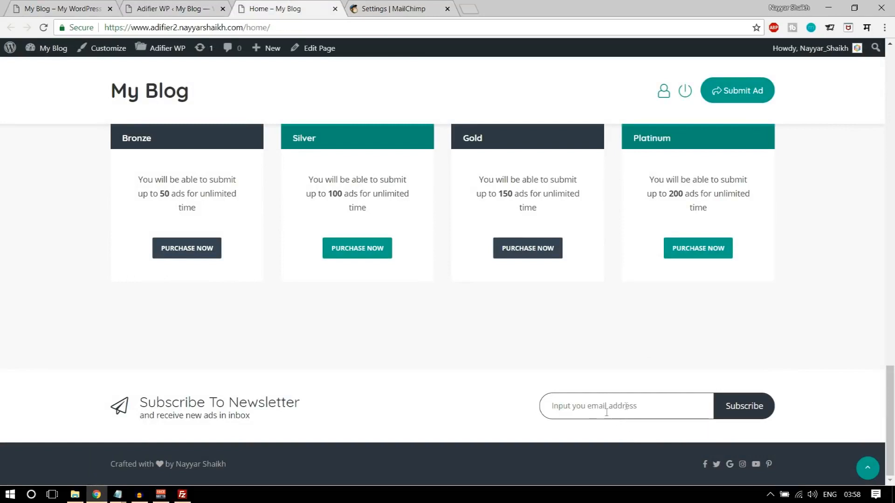
- Return to MailChimp's Lists, close the MailChimp tab, and scroll the demo site's footer
left_click(394, 8)
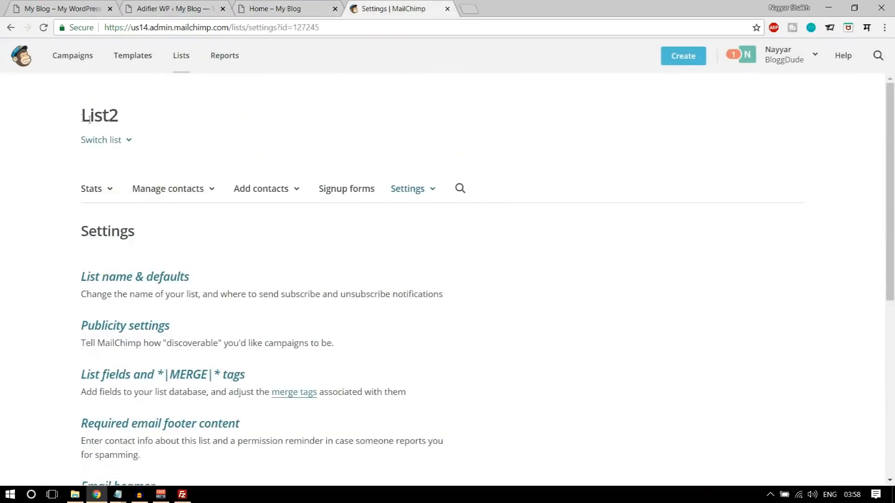
double_click(89, 120)
left_click(148, 114)
left_click(11, 27)
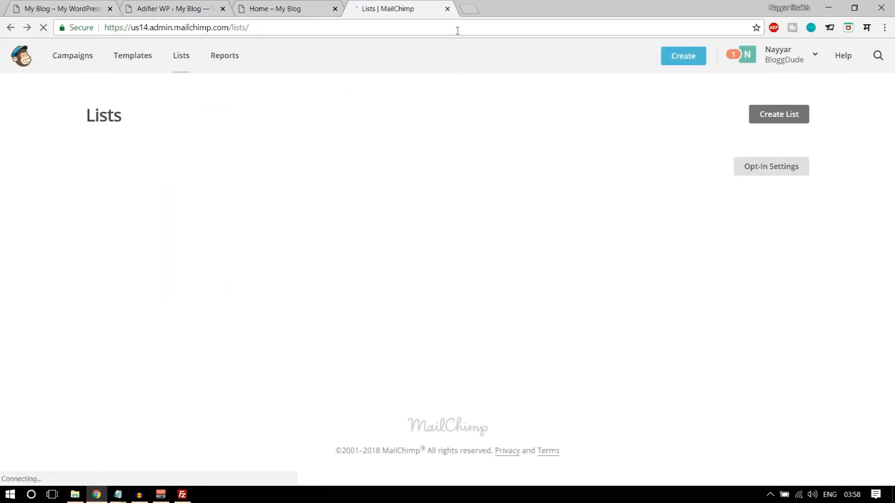
left_click(447, 9)
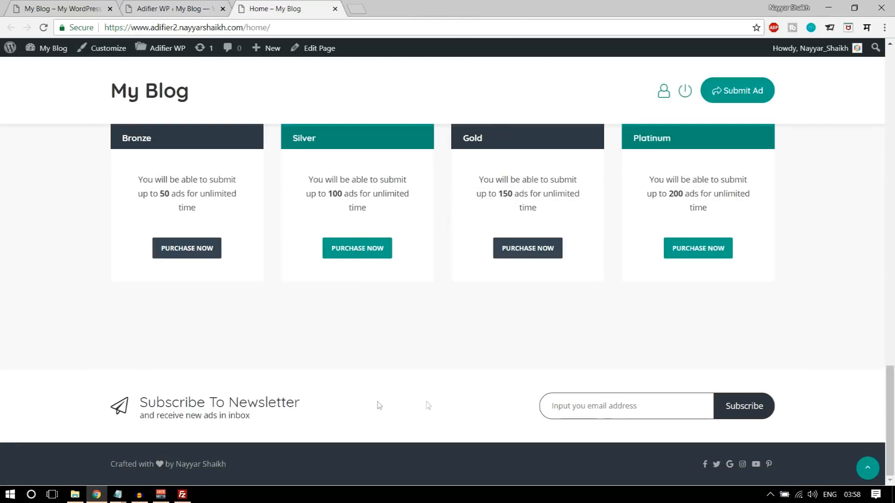
scroll(759, 414, "up", 15)
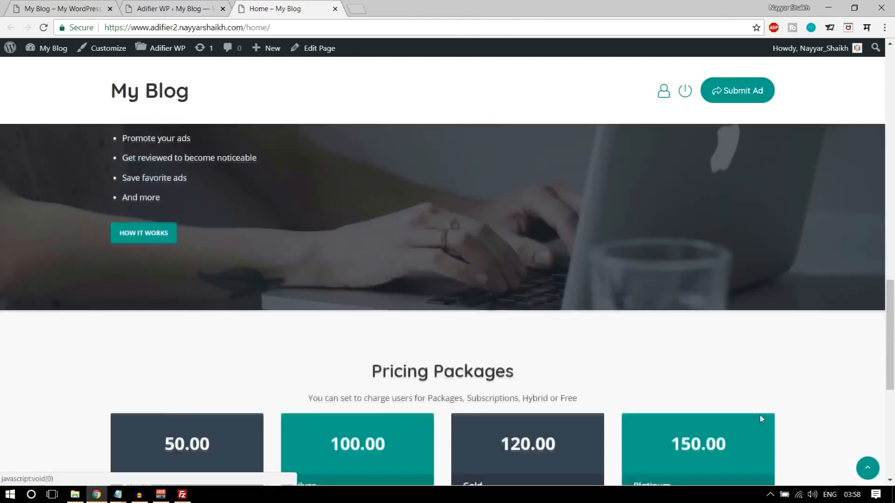
scroll(759, 414, "down", 8)
scroll(763, 419, "down", 5)
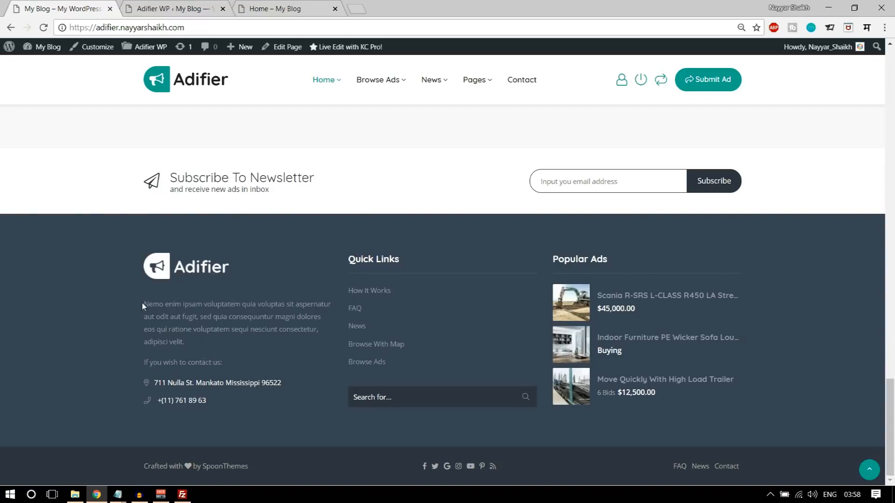
- Go to Appearance > Widgets in the admin, after selecting the demo footer's about text
left_click_drag(141, 303, 199, 406)
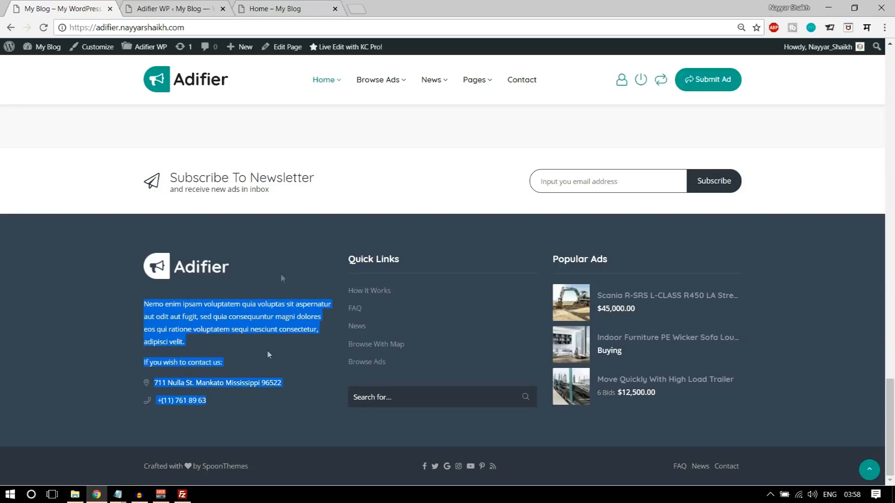
left_click(177, 6)
scroll(280, 214, "up", 2)
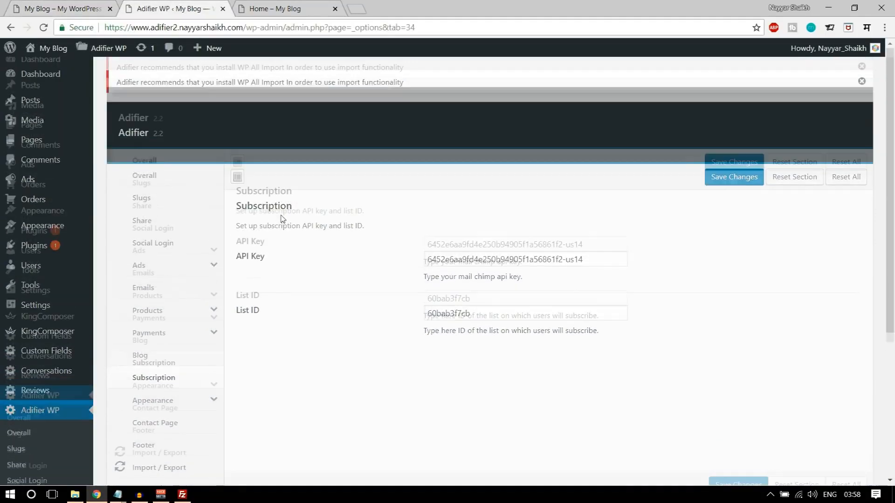
scroll(281, 224, "down", 5)
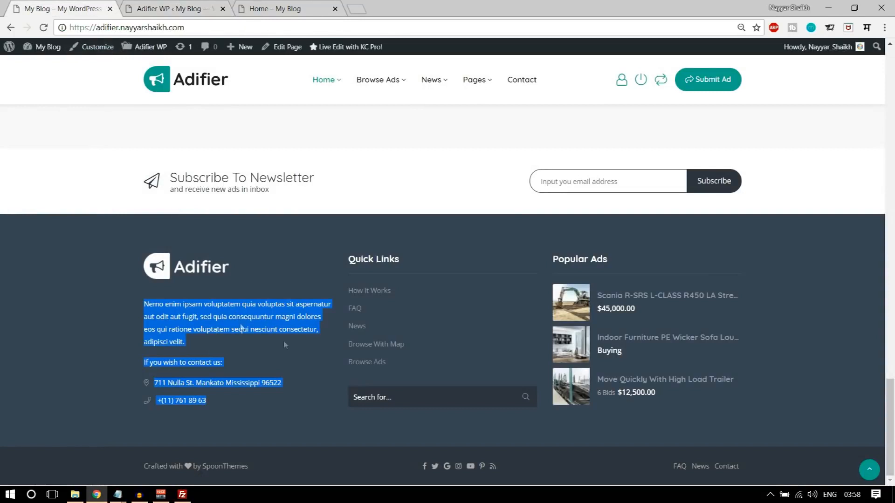
left_click(174, 8)
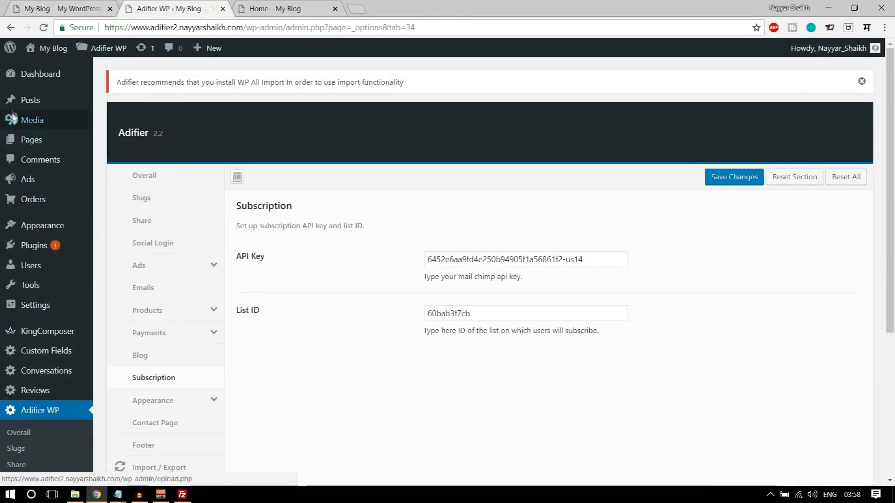
mouse_move(14, 229)
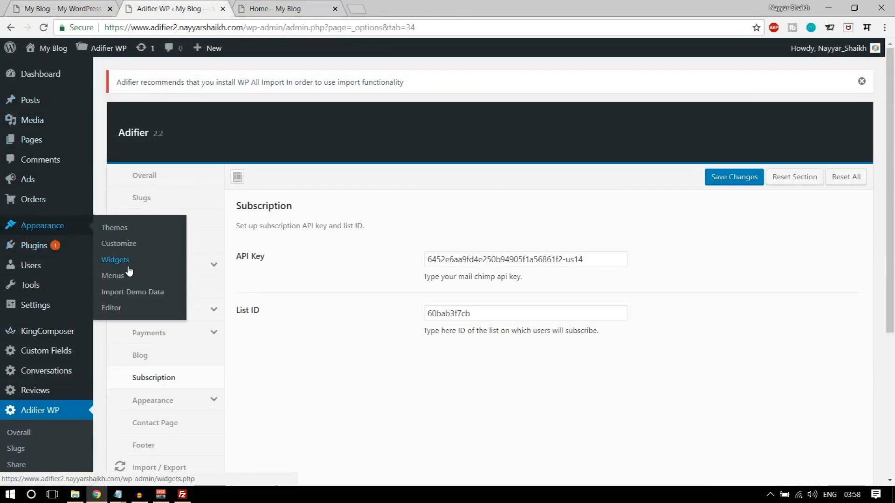
left_click(114, 260)
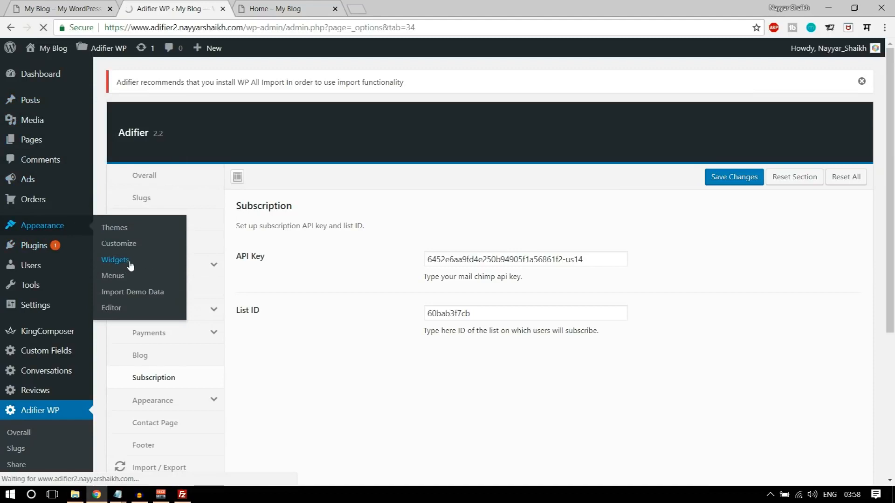
scroll(787, 344, "down", 4)
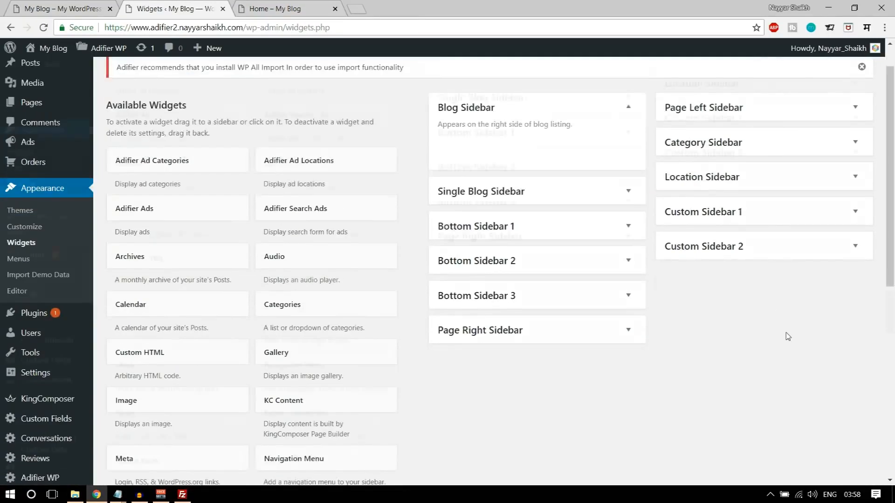
scroll(509, 259, "up", 3)
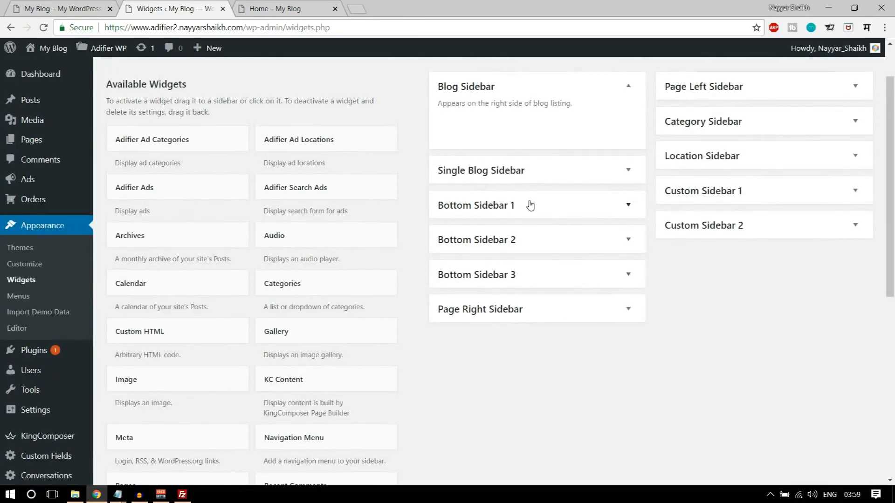
- Drag an Image widget into Bottom Sidebar 1
left_click(510, 209)
left_click(543, 209)
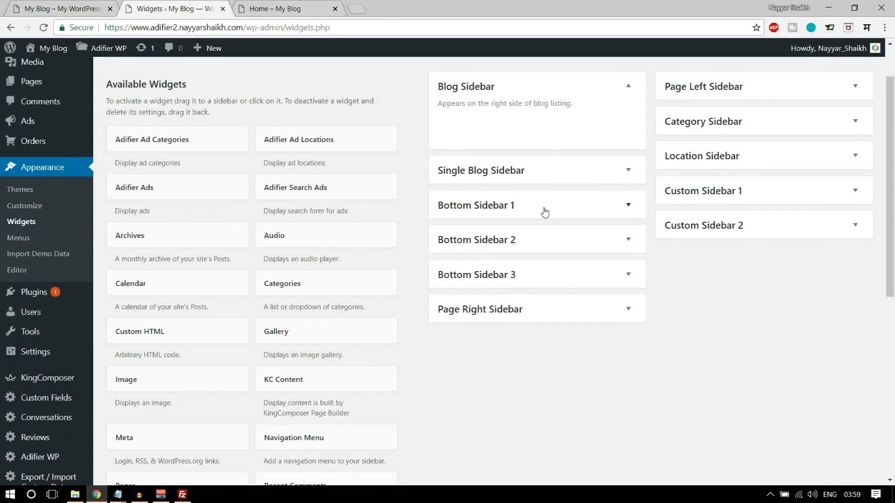
key("ctrl+Tab")
left_click(164, 279)
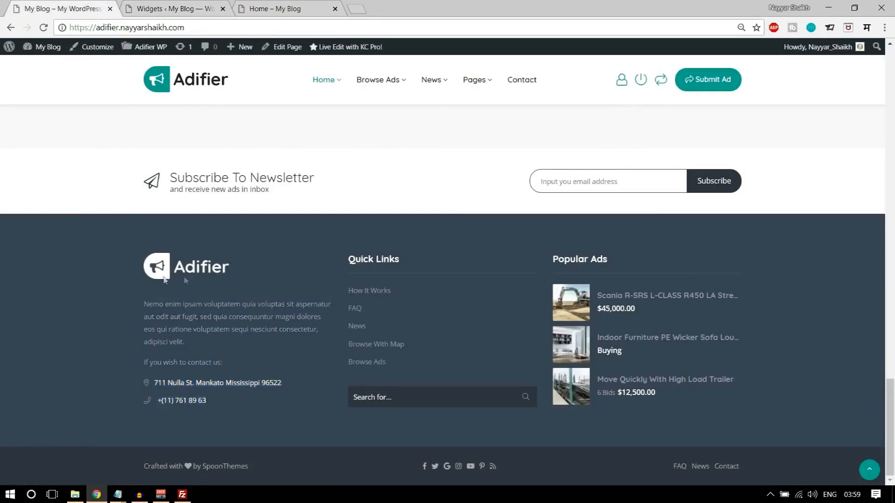
left_click(181, 6)
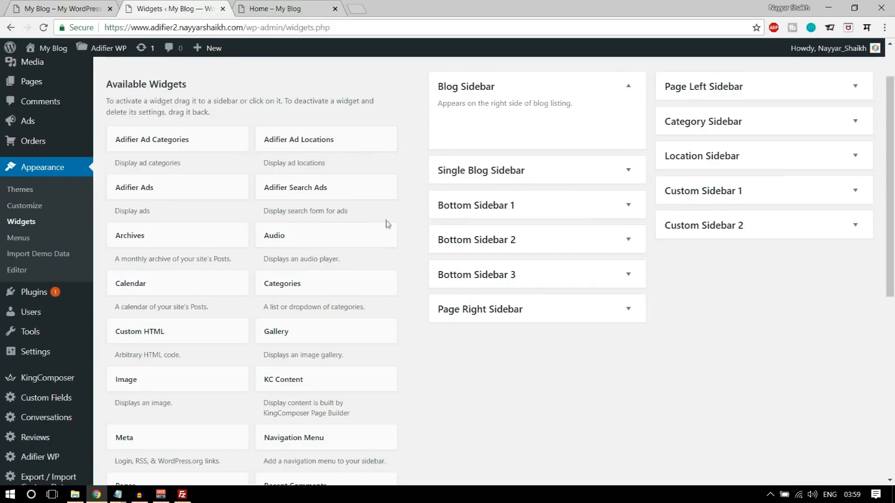
scroll(385, 223, "down", 2)
left_click_drag(138, 266, 534, 116)
- Upload logo-footer as the Image widget's picture and save the widget
scroll(536, 186, "up", 1)
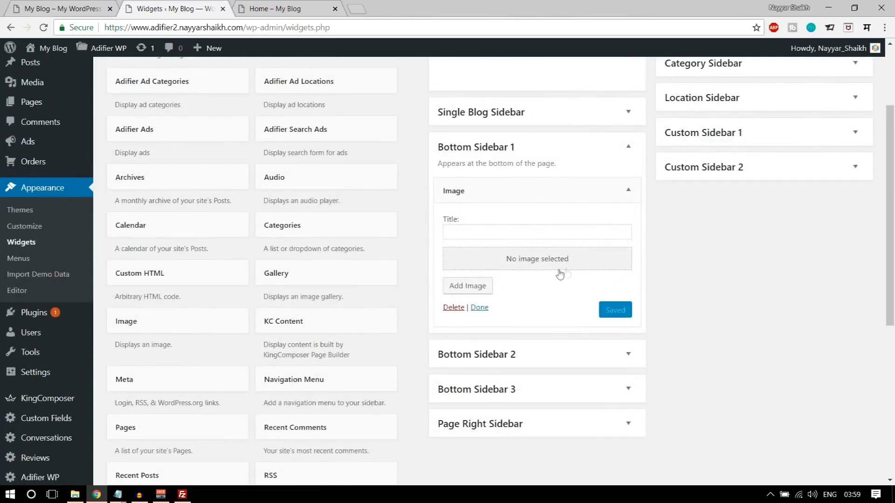
left_click(468, 286)
left_click(173, 95)
left_click(498, 265)
scroll(289, 205, "down", 3)
scroll(216, 201, "up", 3)
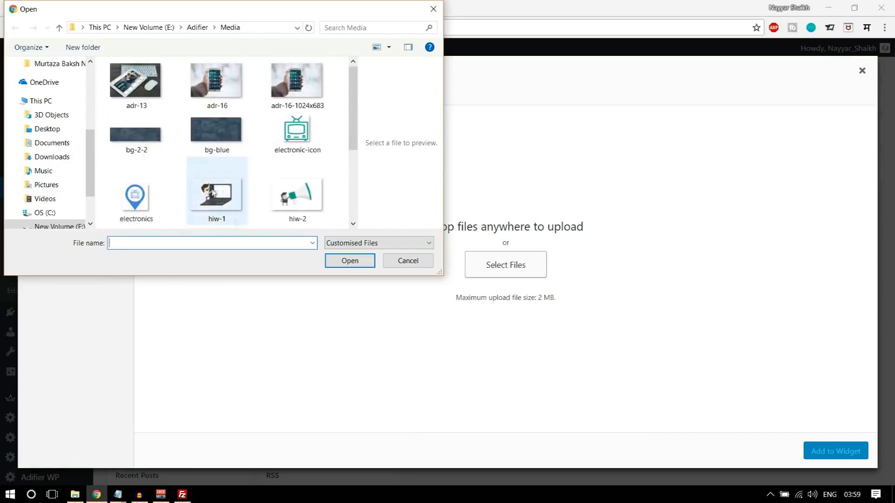
scroll(235, 189, "down", 2)
left_click(296, 183)
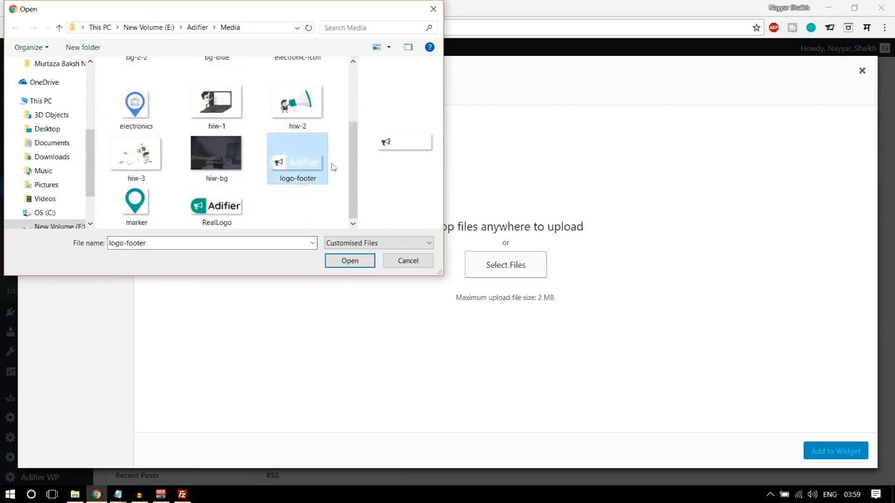
left_click(351, 260)
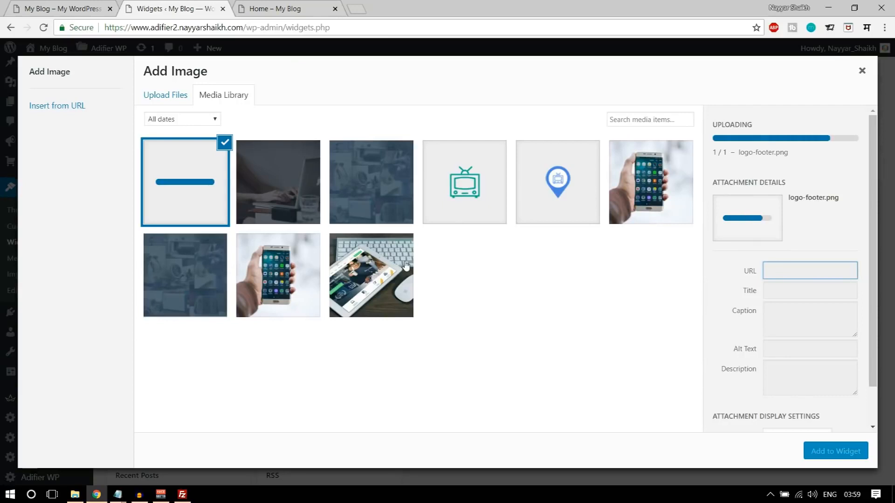
left_click(847, 450)
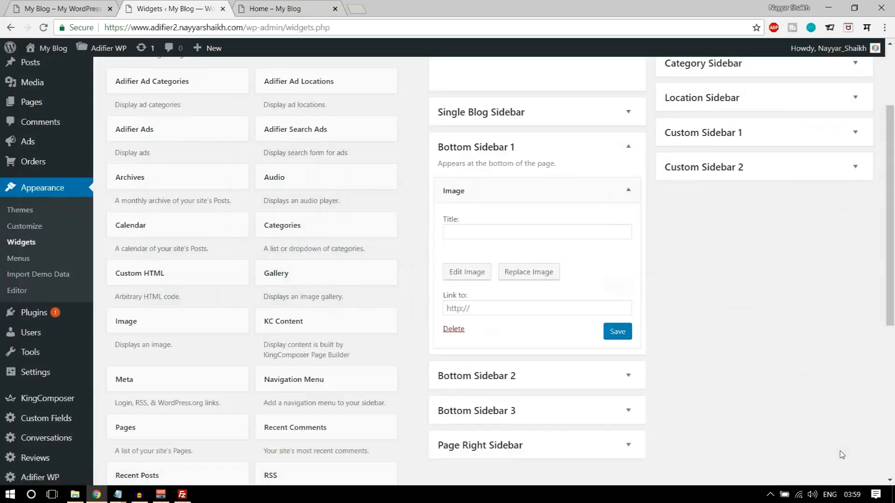
left_click(623, 353)
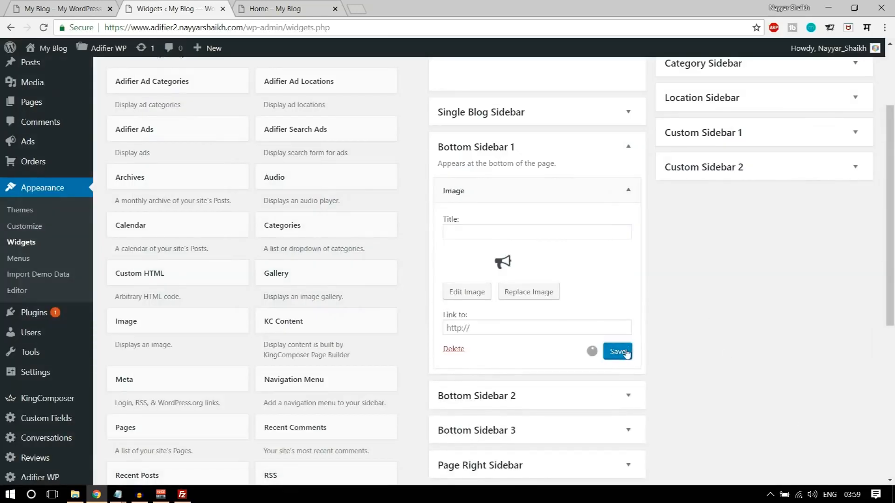
left_click(628, 190)
- Add a Text widget below the Image in Bottom Sidebar 1
left_click(42, 7)
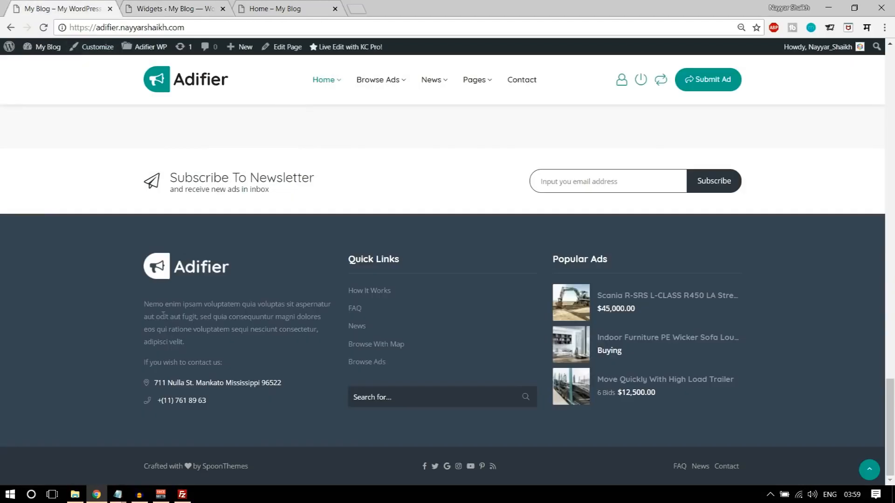
left_click(183, 7)
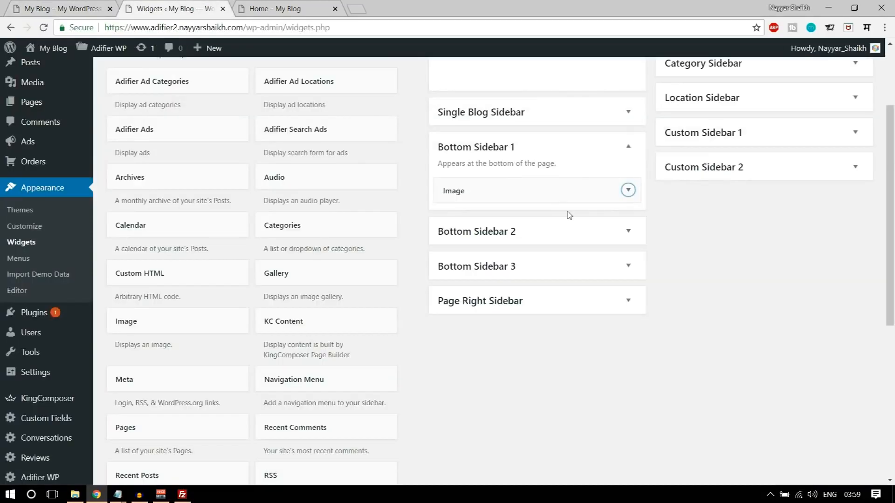
scroll(361, 355, "down", 4)
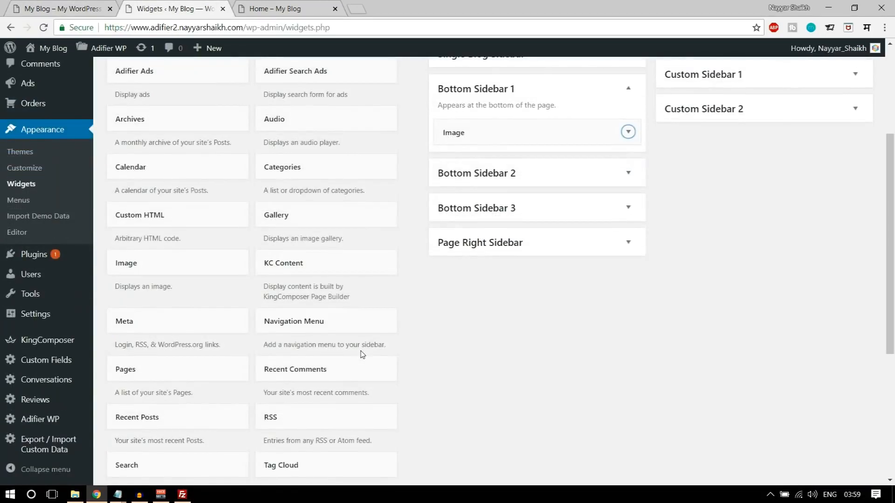
left_click_drag(188, 399, 496, 226)
scroll(531, 229, "down", 1)
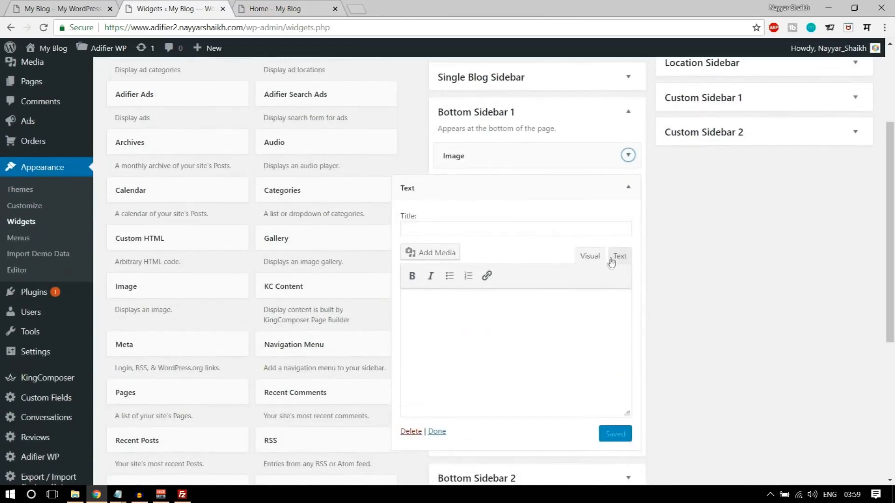
left_click(590, 294)
- Paste the footer's about paragraph and contact list into the Text widget
key("ctrl+v")
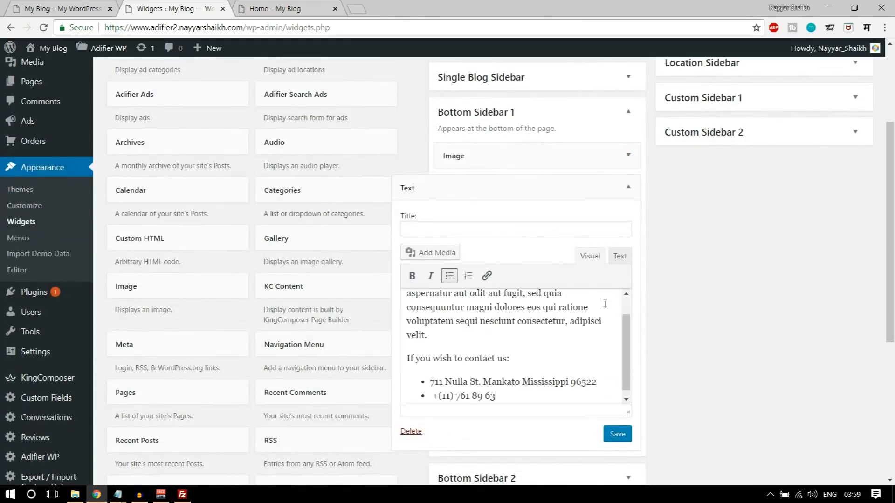
scroll(583, 346, "down", 1)
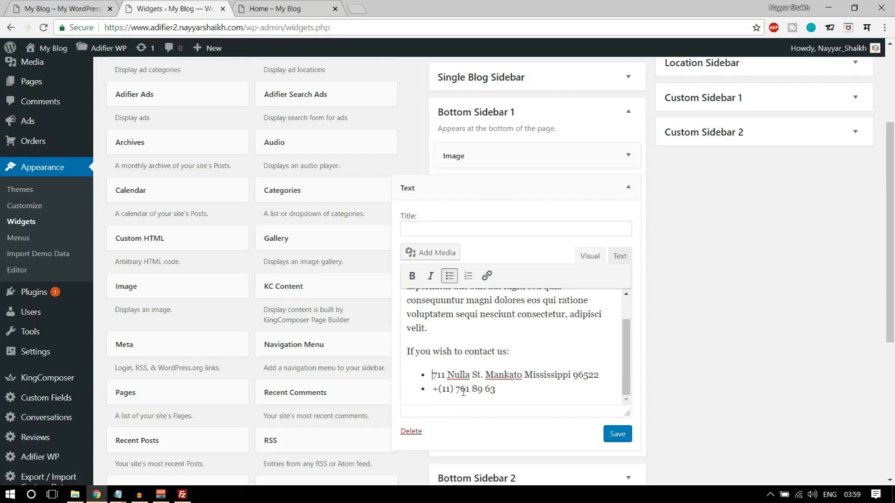
left_click(433, 389)
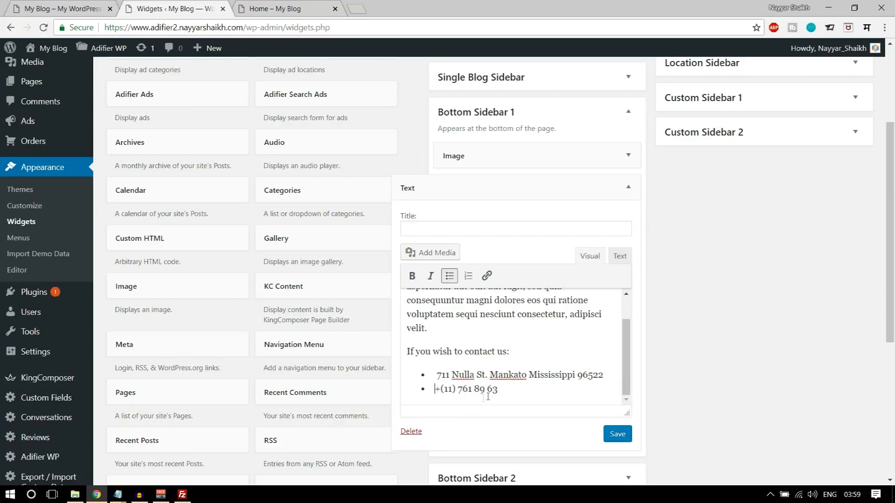
scroll(499, 390, "up", 1)
scroll(499, 384, "down", 1)
- Compare with the demo footer's contact text and copy the white colour style from the CSS notes
left_click(85, 7)
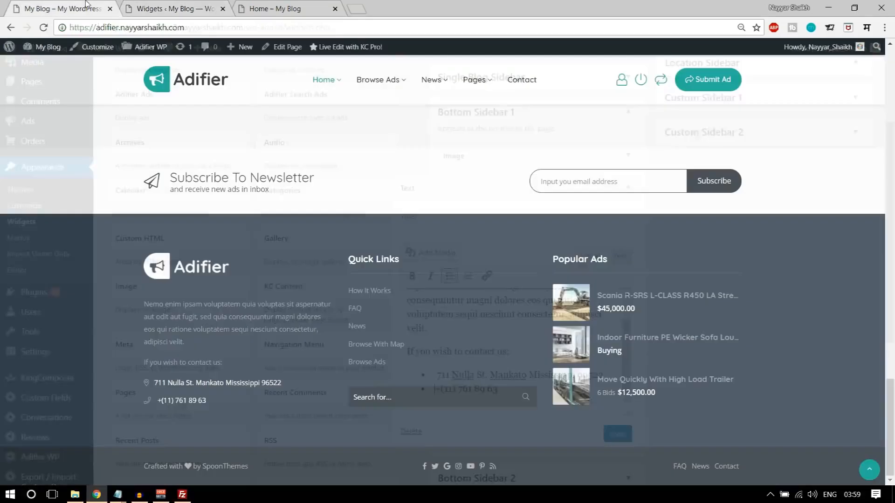
left_click_drag(202, 363, 129, 302)
left_click(238, 414)
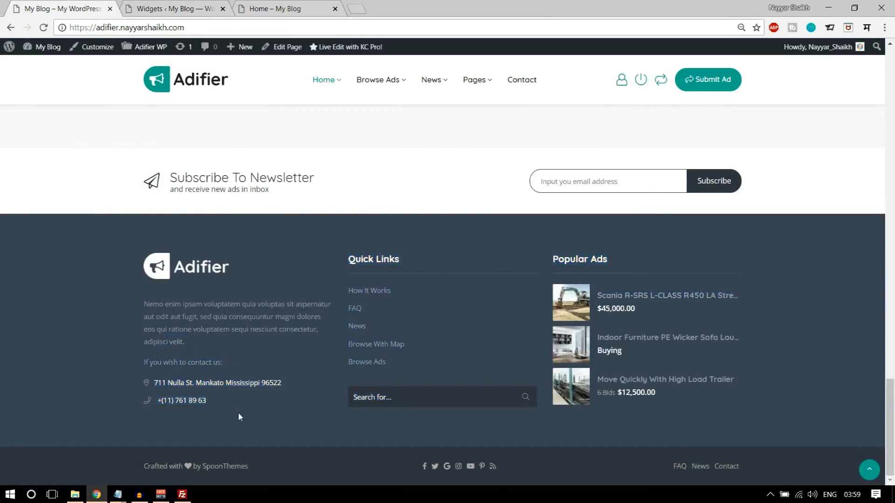
left_click_drag(310, 387, 172, 404)
left_click(238, 405)
mouse_move(125, 496)
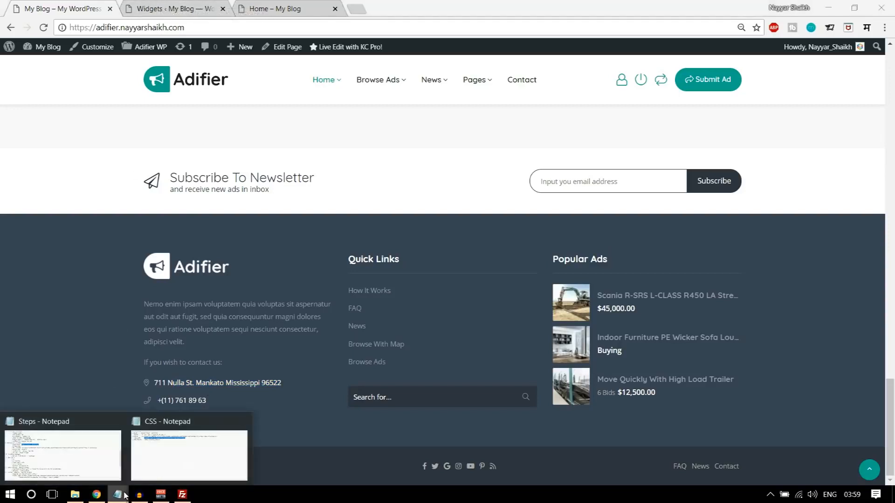
left_click(186, 452)
left_click_drag(297, 157, 179, 157)
key("ctrl+c")
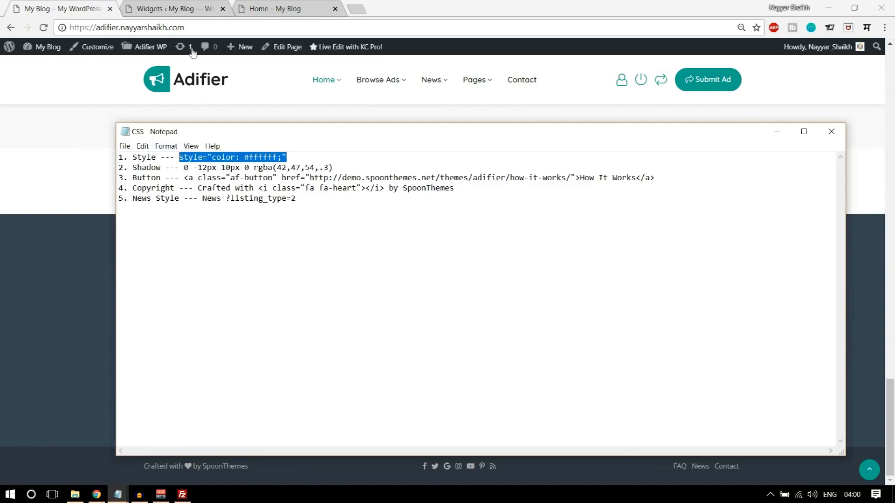
left_click(189, 7)
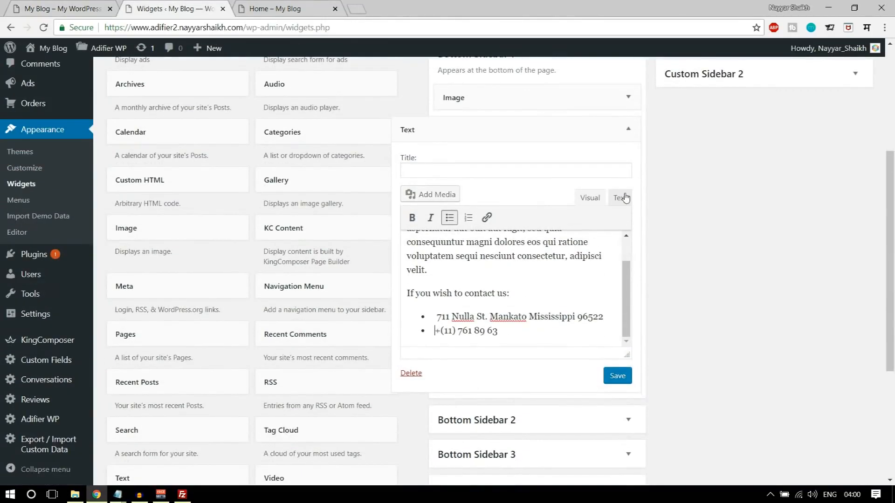
- Add style="color: #ffffff;" to the widget's <ul> tag in Text mode, save, and reopen Home
left_click(625, 197)
scroll(601, 198, "down", 2)
left_click(597, 198)
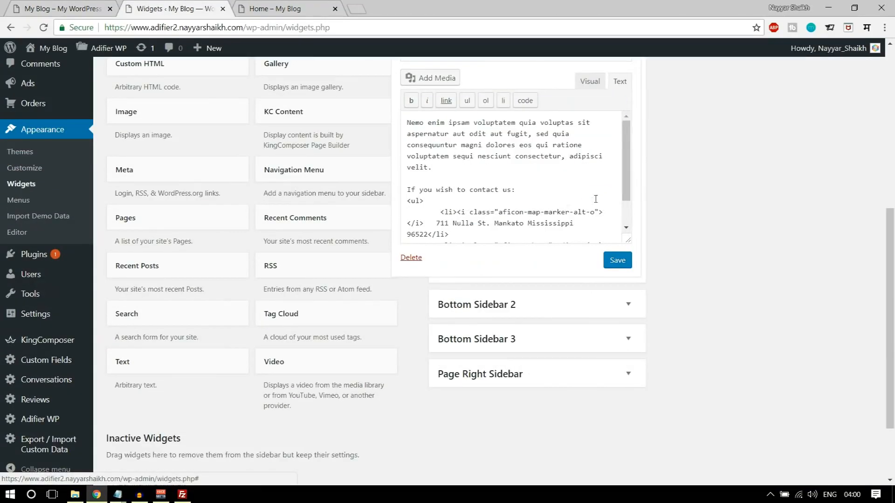
scroll(556, 210, "down", 1)
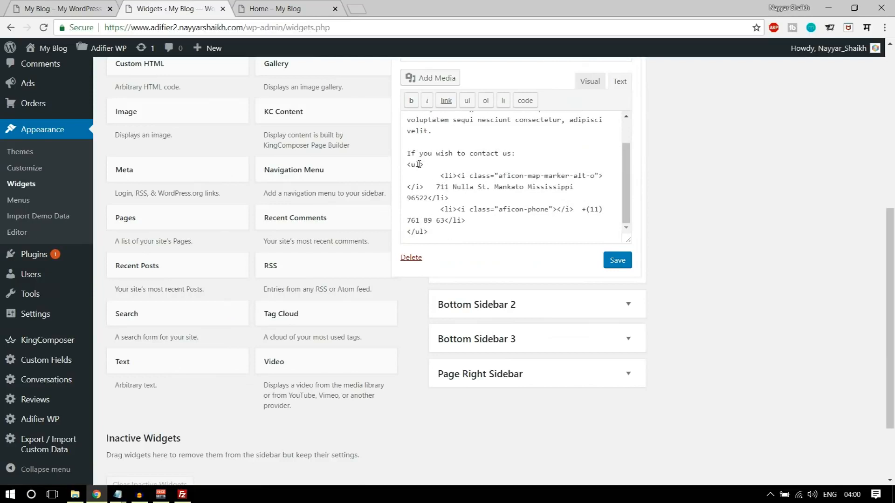
key("ctrl+v")
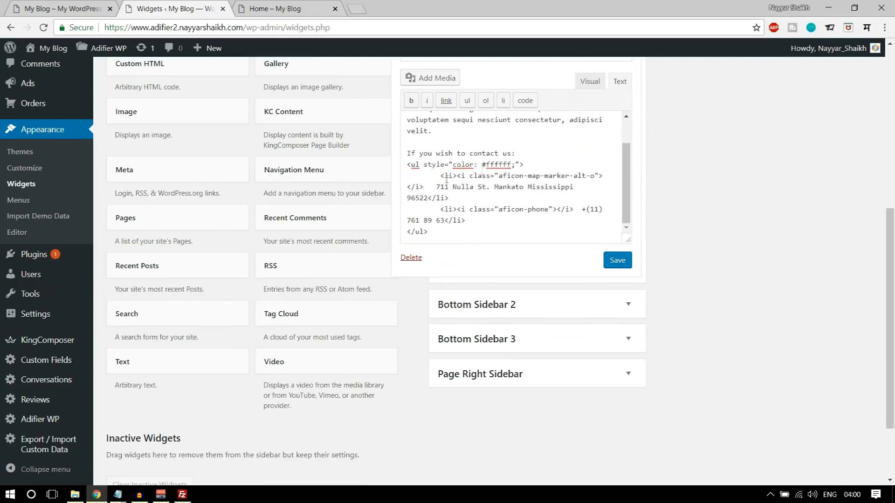
left_click_drag(534, 161, 402, 159)
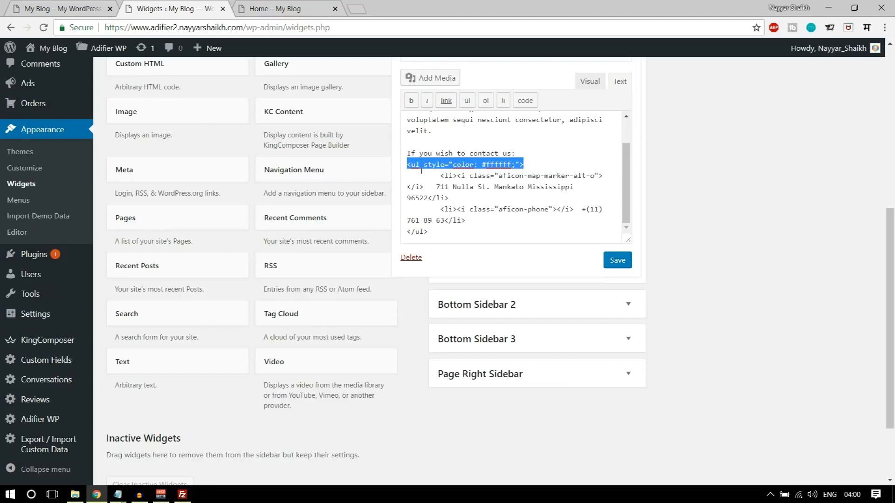
left_click(614, 260)
scroll(657, 200, "up", 7)
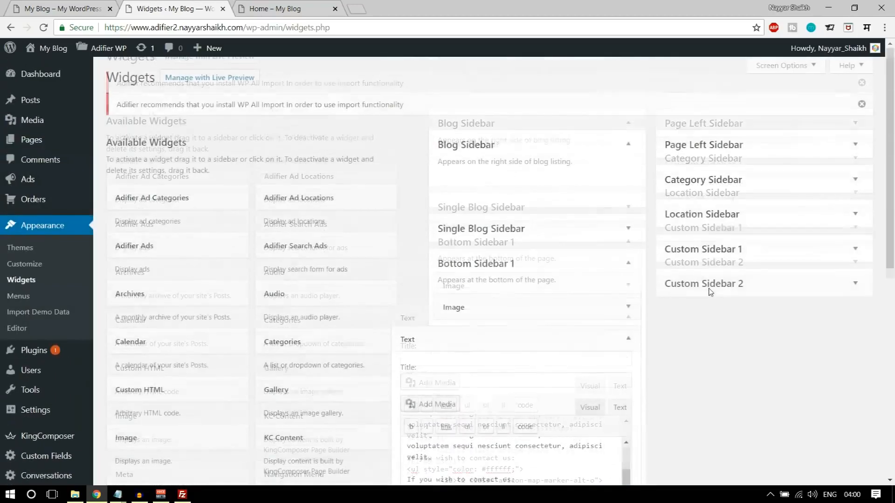
left_click(274, 8)
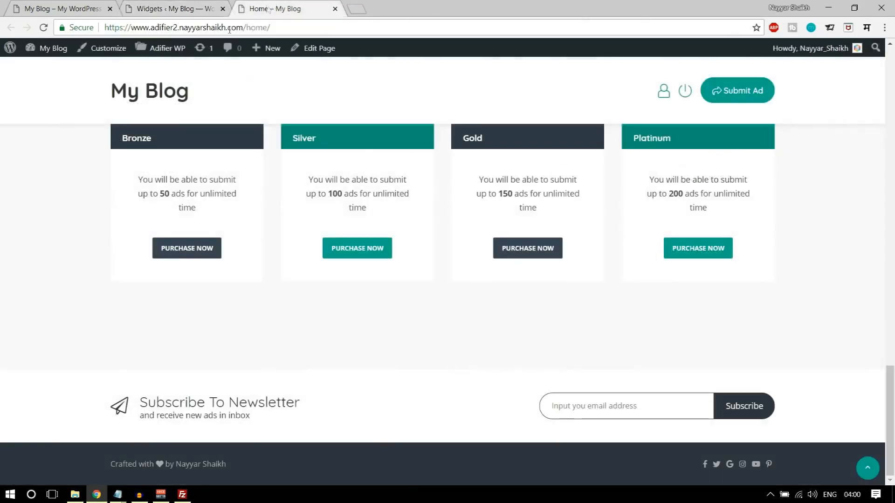
- Reload the home page footer and compare it with the demo site's Quick Links footer
left_click(38, 29)
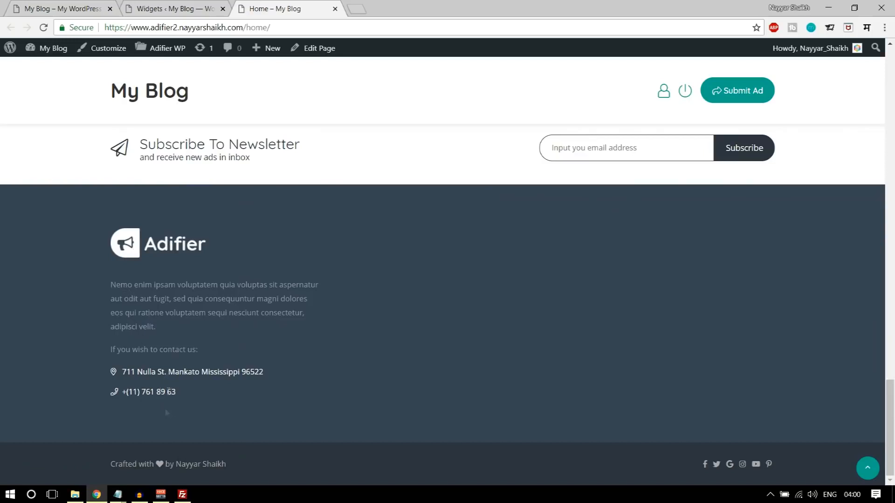
left_click(64, 4)
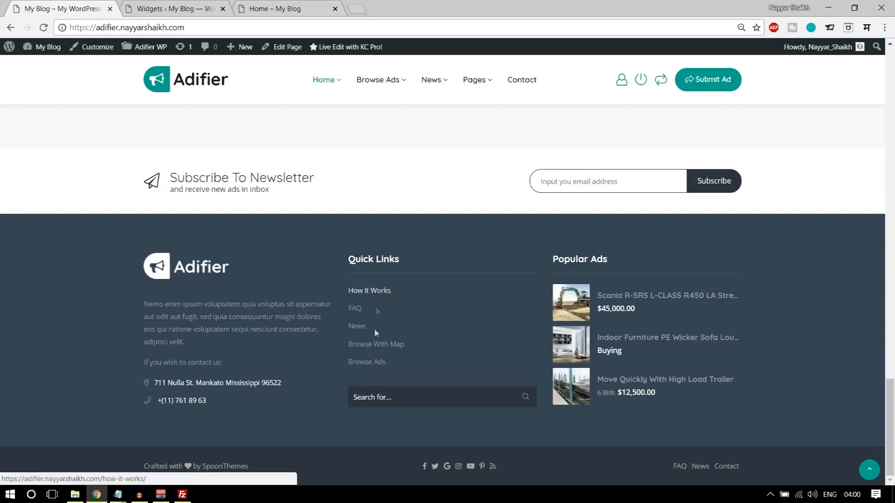
left_click(191, 5)
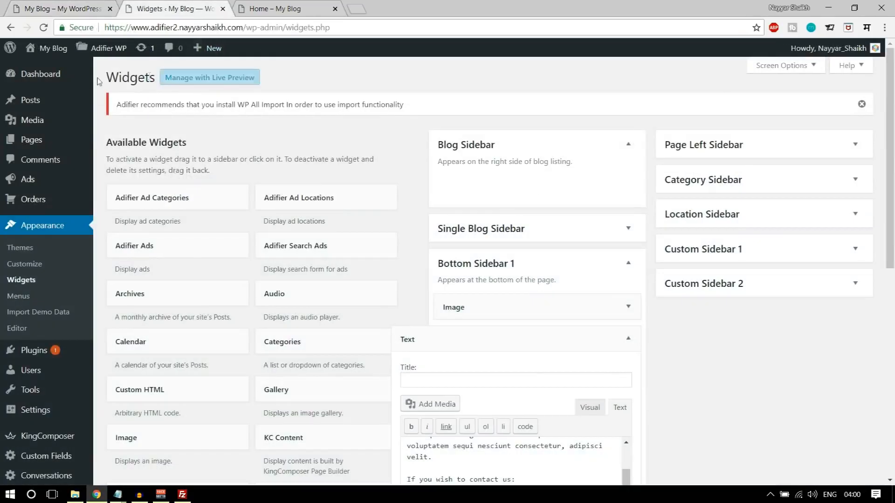
- Create and publish a new page titled 'How it Works'
mouse_move(45, 141)
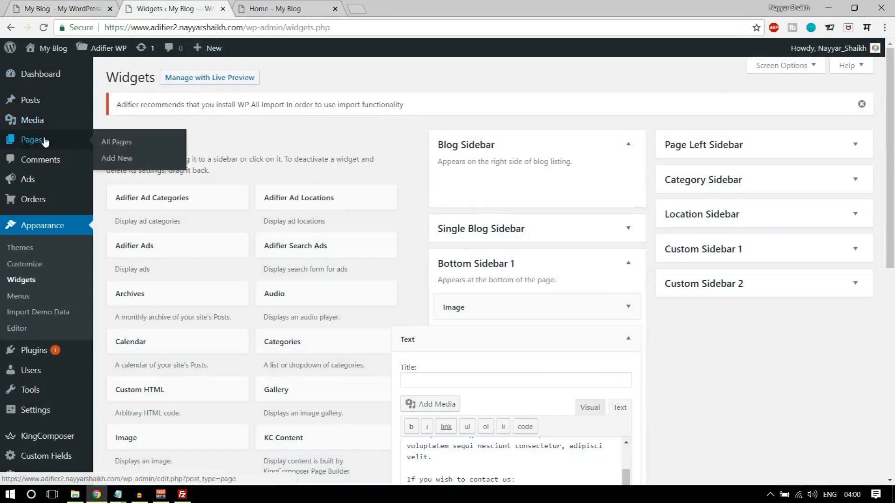
middle_click(130, 161)
left_click(277, 9)
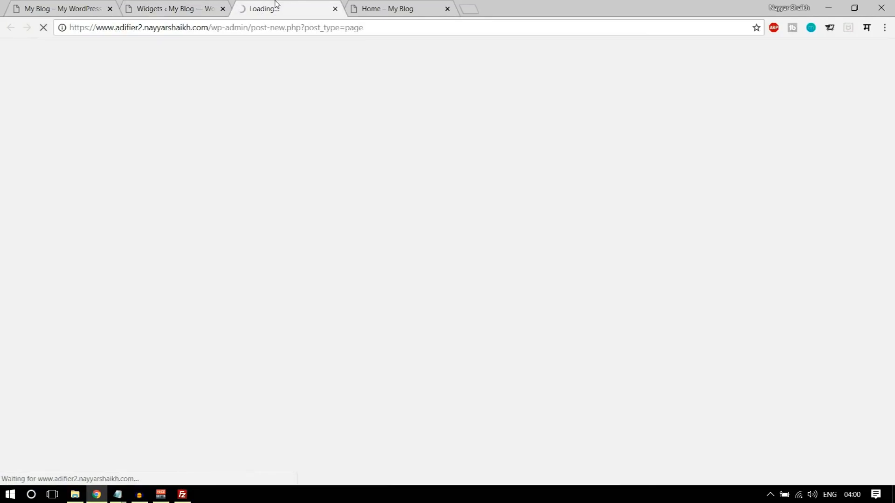
left_click(65, 3)
left_click(278, 8)
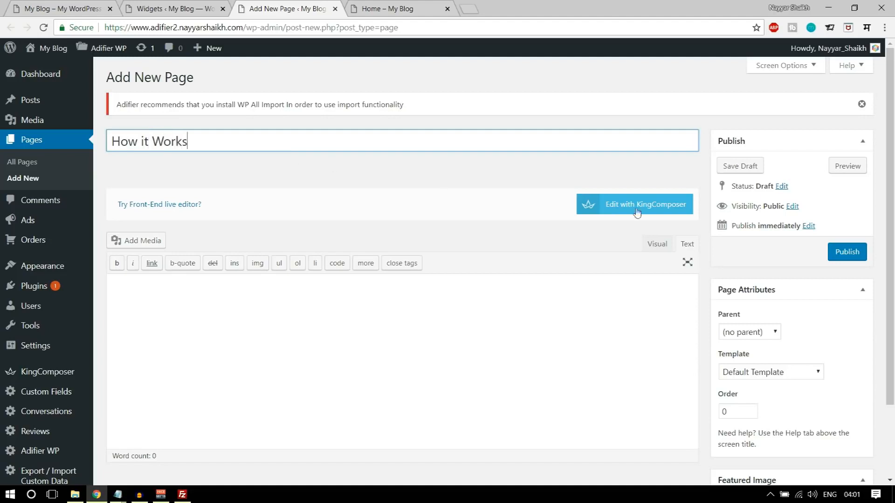
left_click(848, 252)
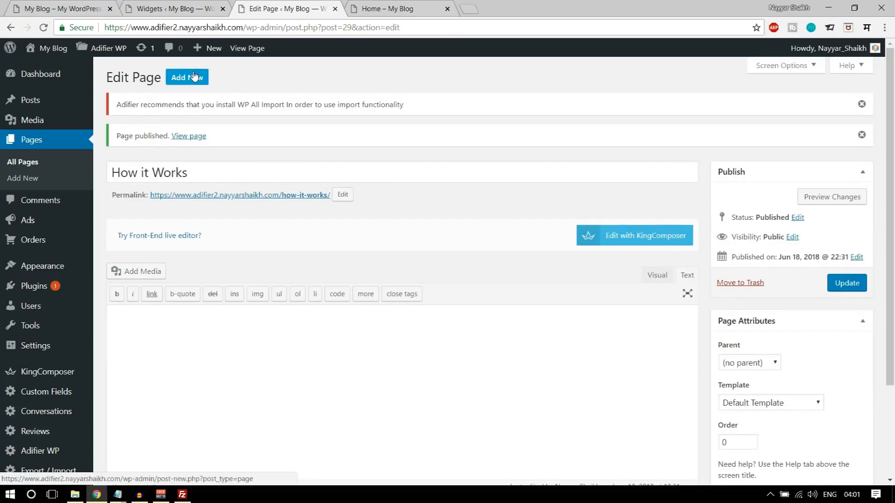
- Publish a second new page titled 'FAQ' and start another blank page
left_click(194, 77)
type("FAQ")
left_click(856, 257)
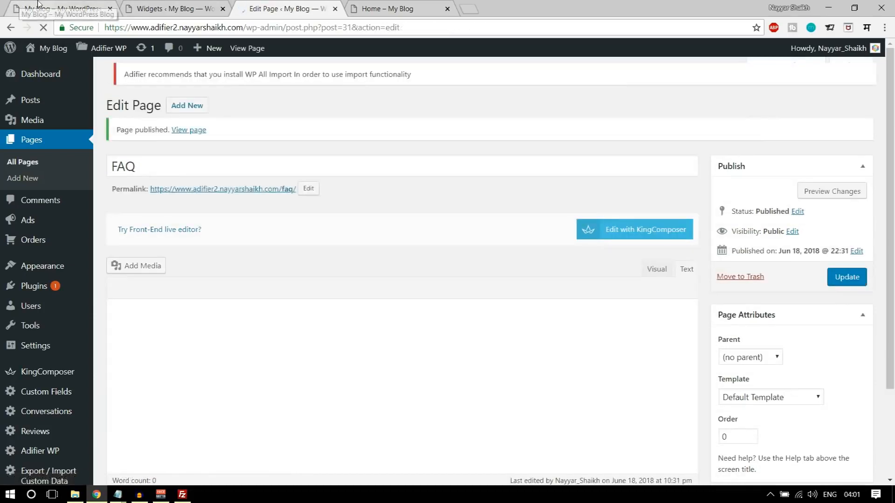
left_click(37, 4)
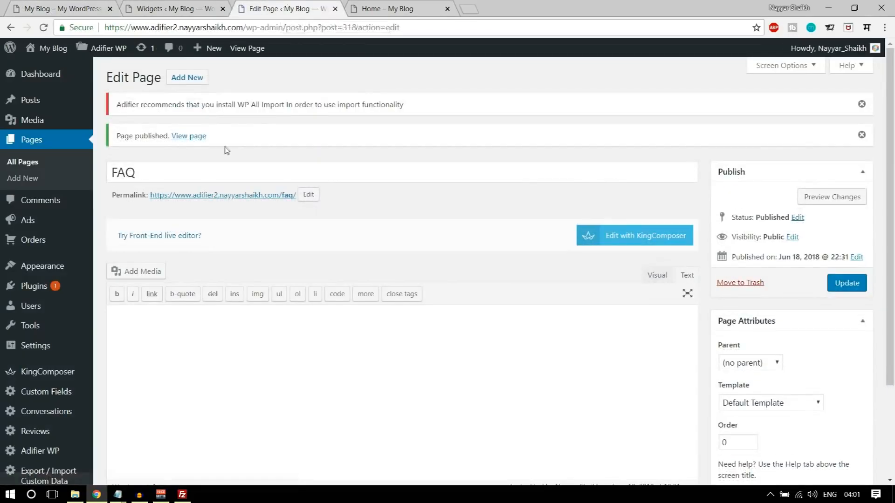
left_click(188, 78)
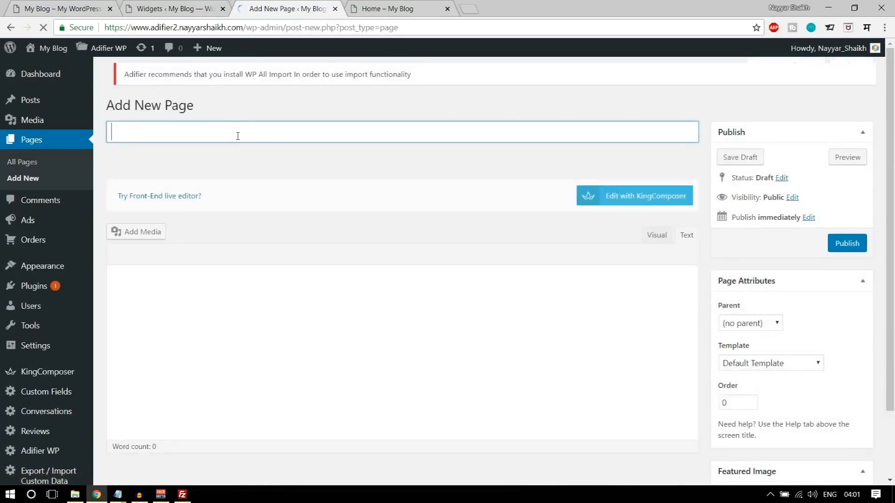
- Publish a News page and a Browse with Map page using the Search With Map template
type("News")
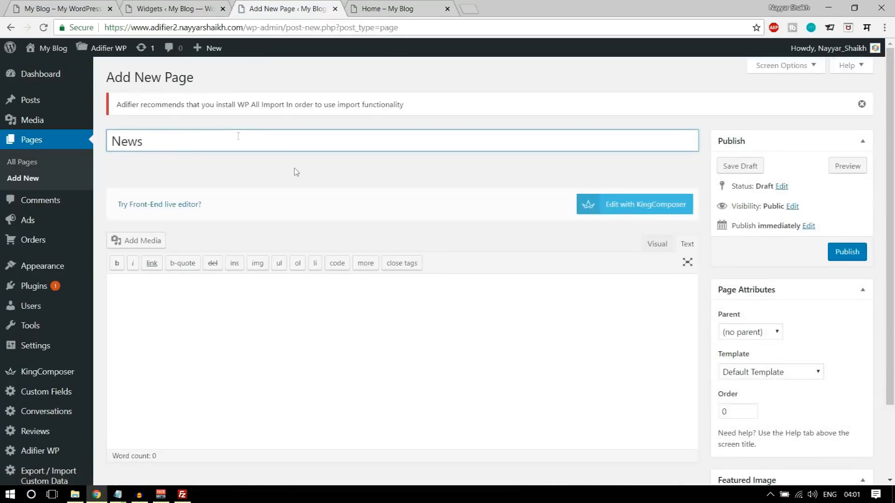
left_click(851, 256)
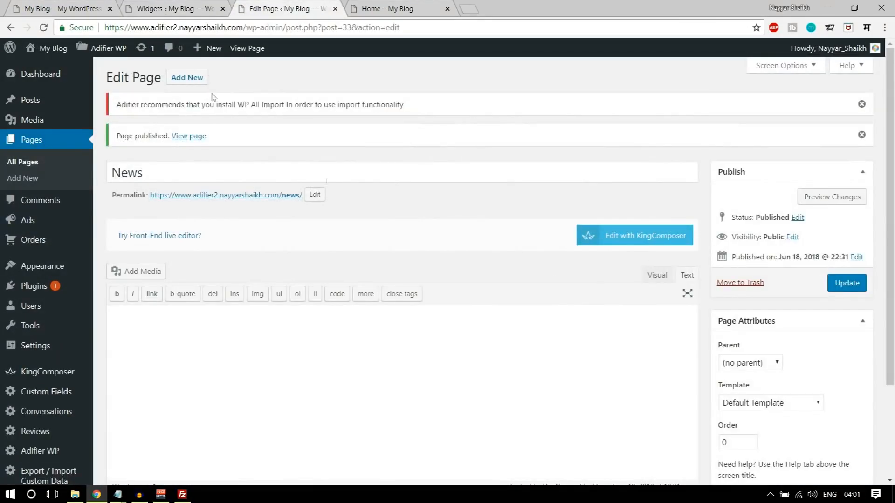
left_click(188, 77)
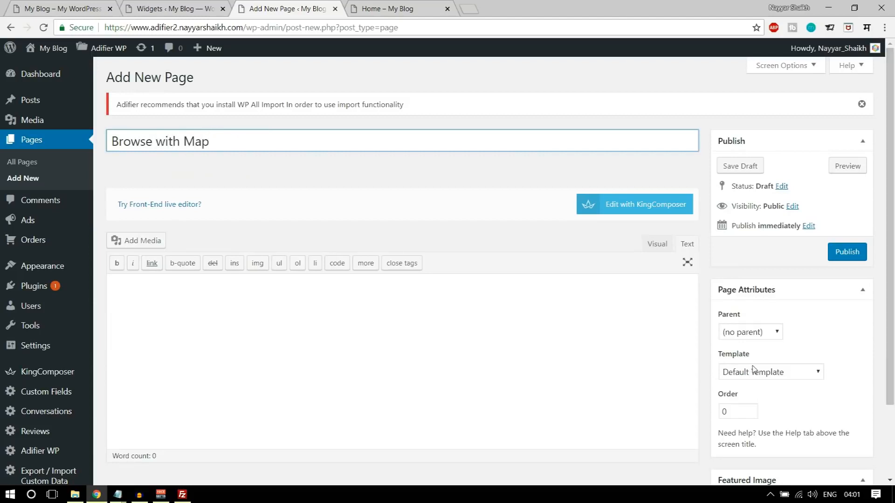
left_click(735, 373)
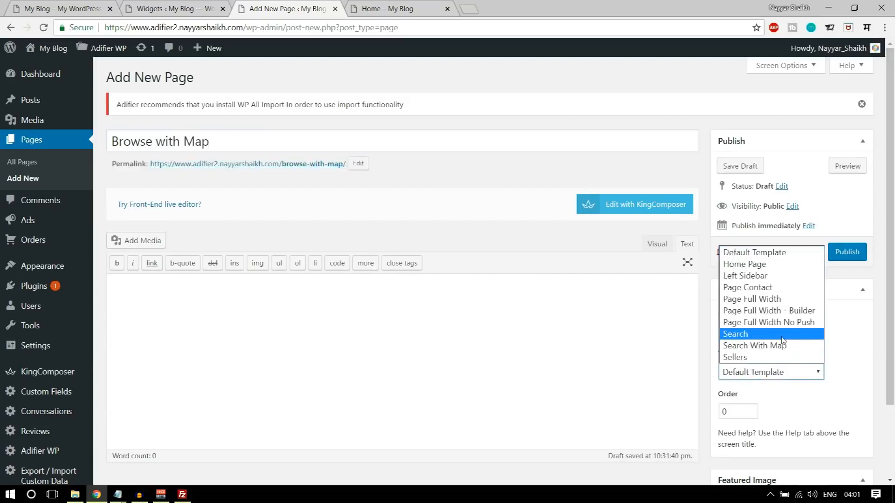
left_click(763, 346)
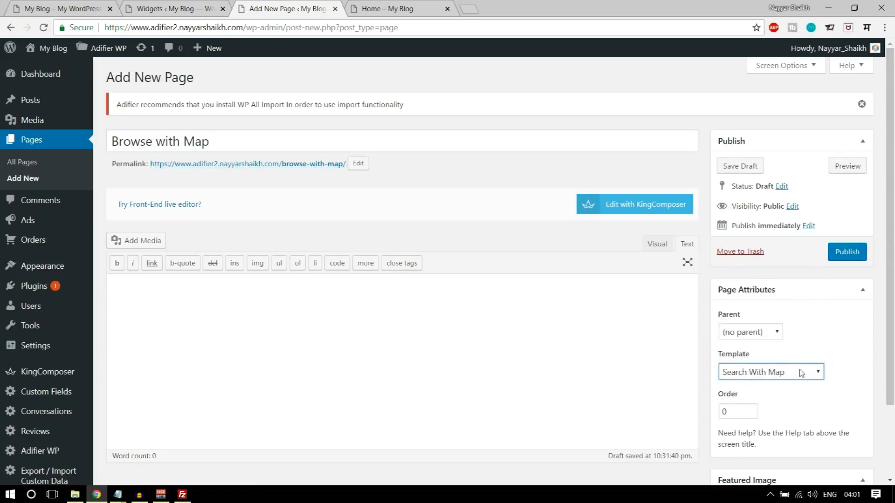
left_click_drag(110, 139, 280, 173)
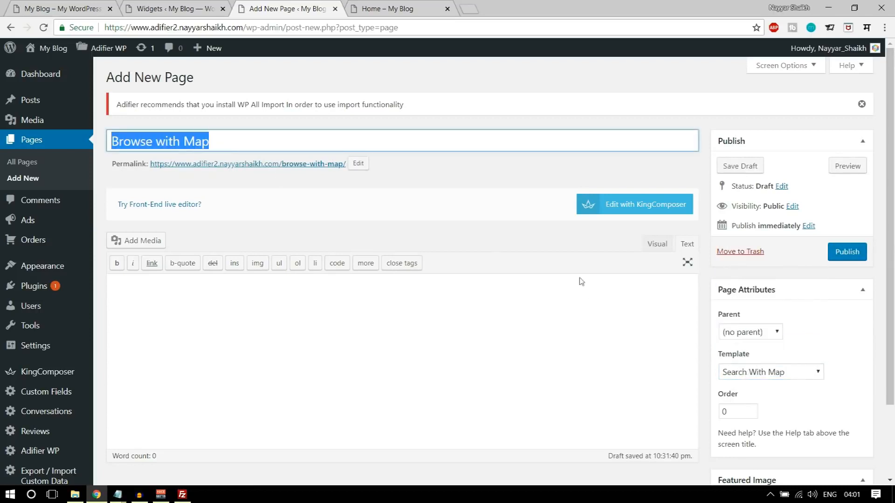
left_click(848, 252)
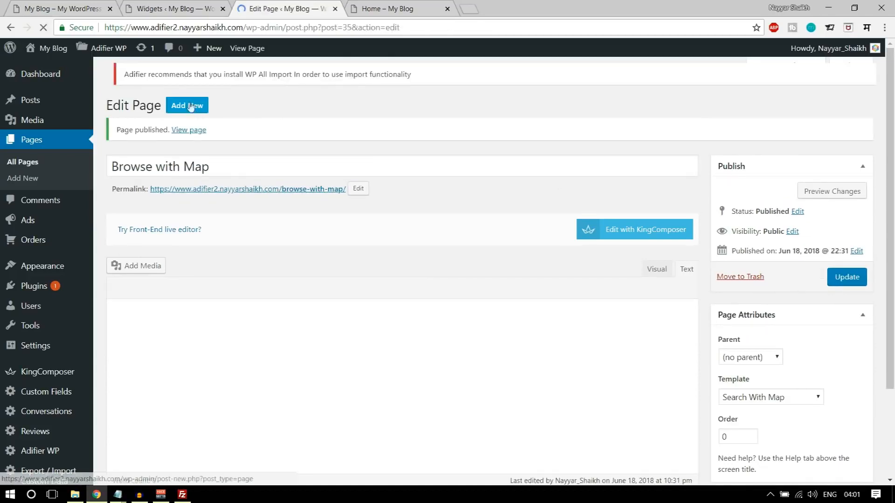
- Publish a Browse Ads page with the Search template, then check the front-end footer
left_click(187, 76)
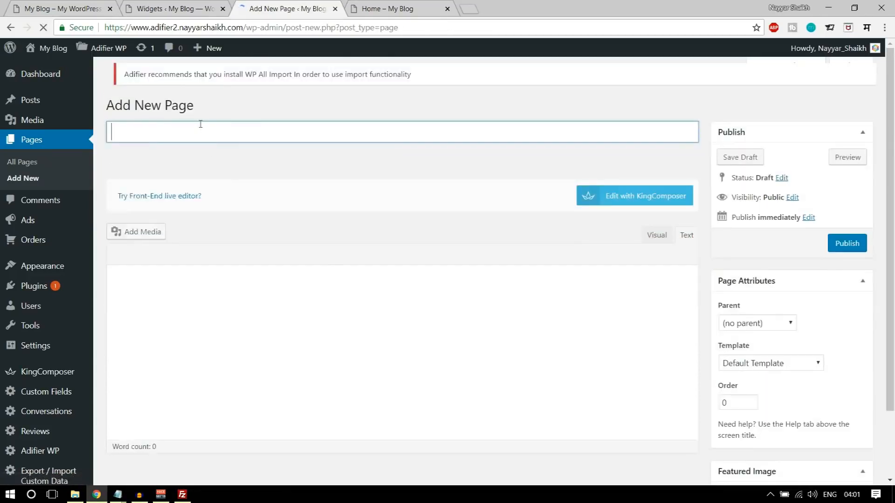
type("Browse Ads")
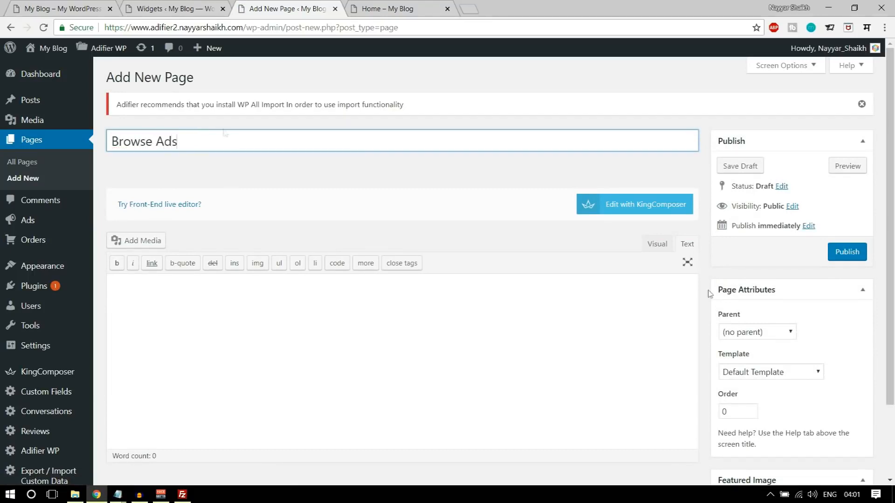
left_click(798, 373)
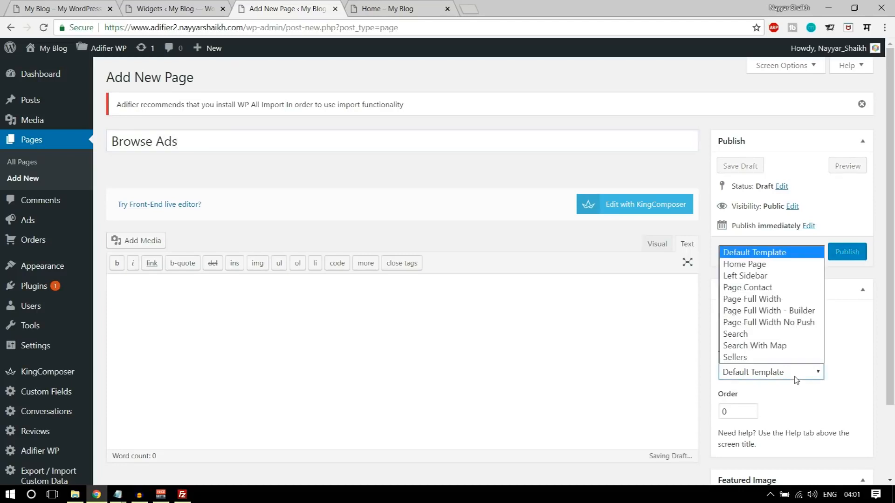
left_click(762, 335)
left_click(836, 252)
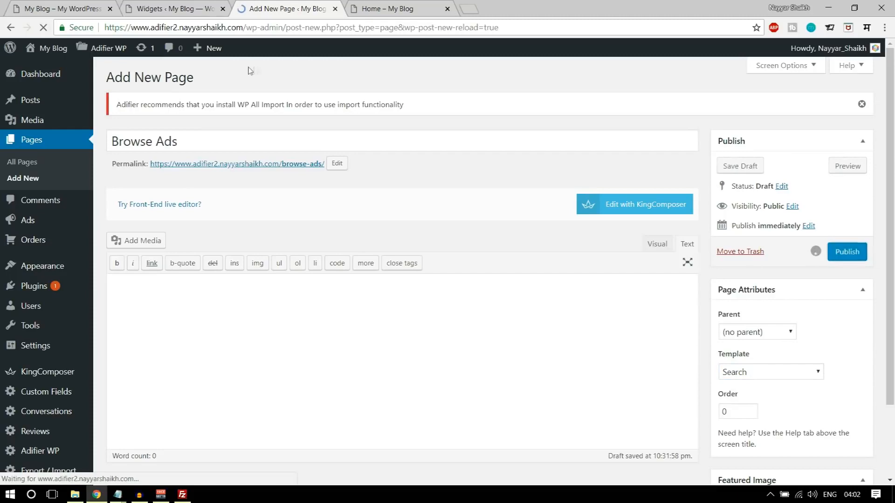
left_click(387, 9)
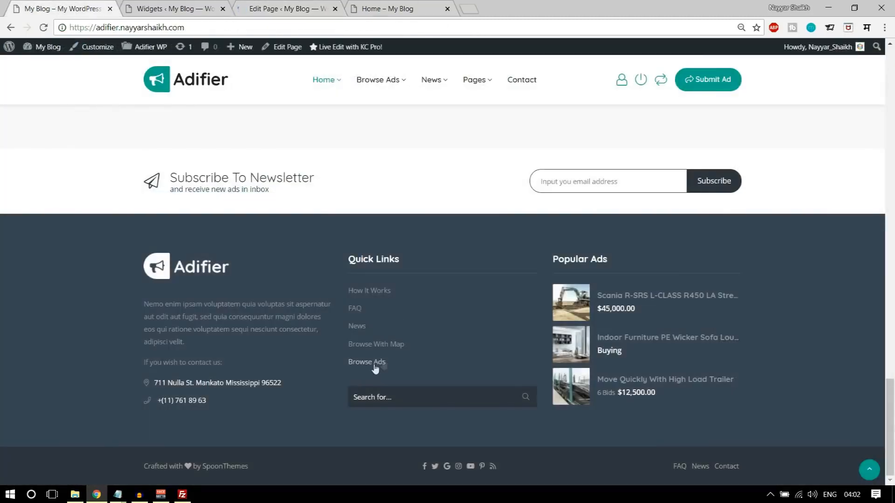
scroll(349, 308, "up", 10)
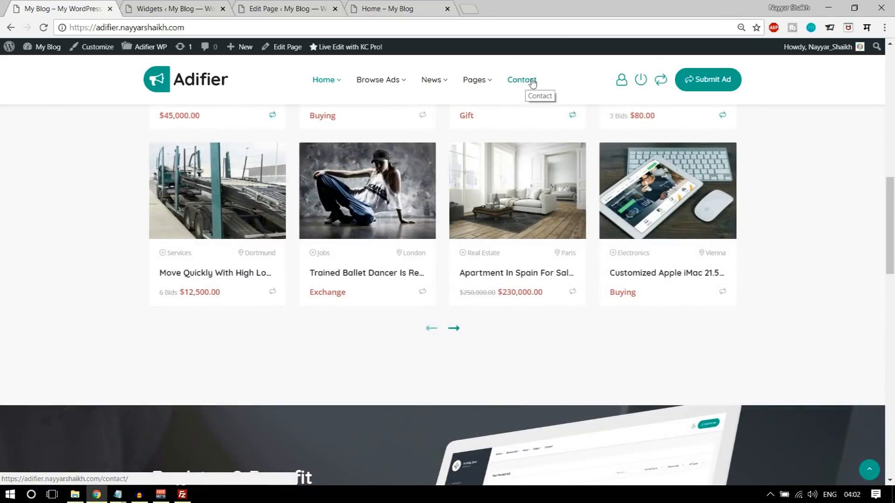
scroll(559, 204, "down", 8)
left_click(194, 5)
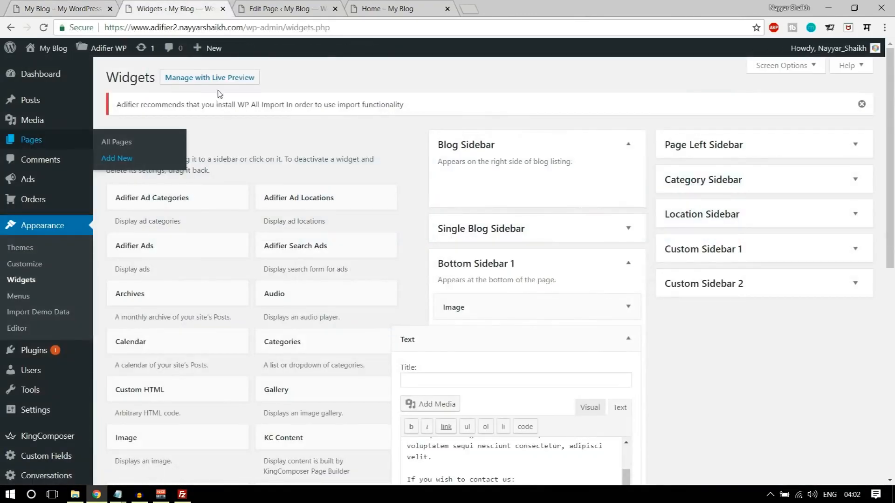
- Create the 'Contact' page, assign it the Page Contact template, and publish it
left_click(238, 5)
left_click(183, 78)
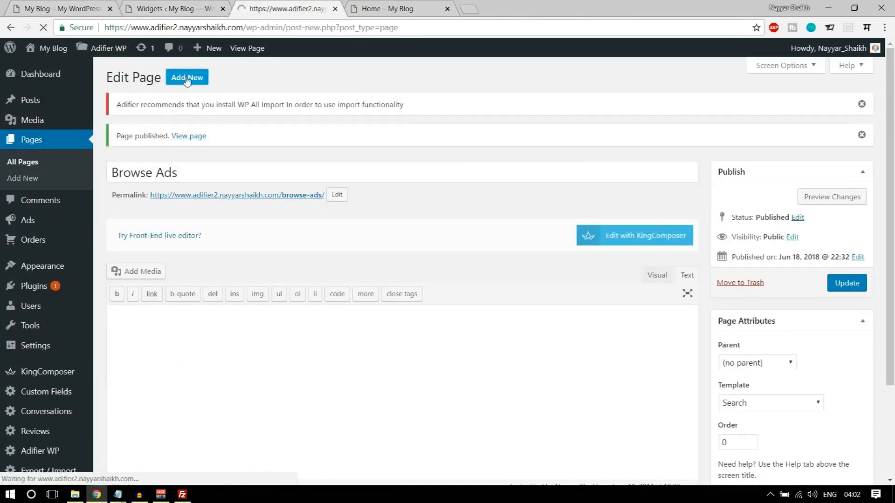
type("Contact")
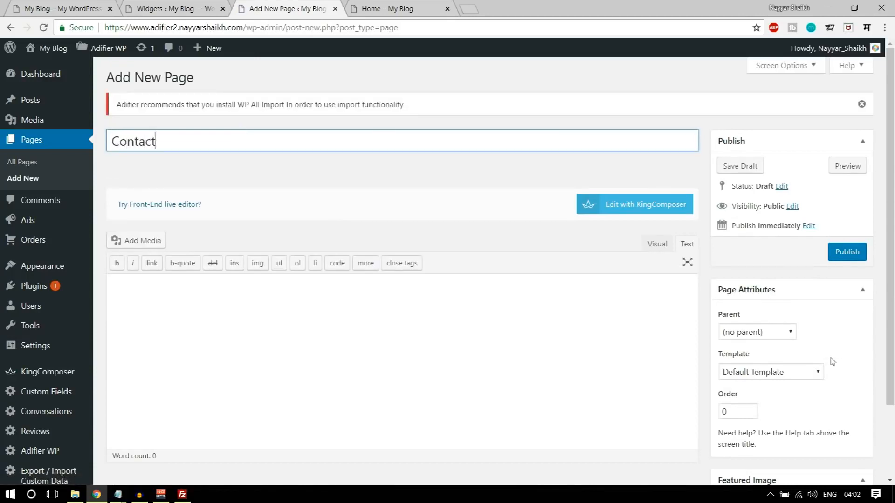
left_click(791, 374)
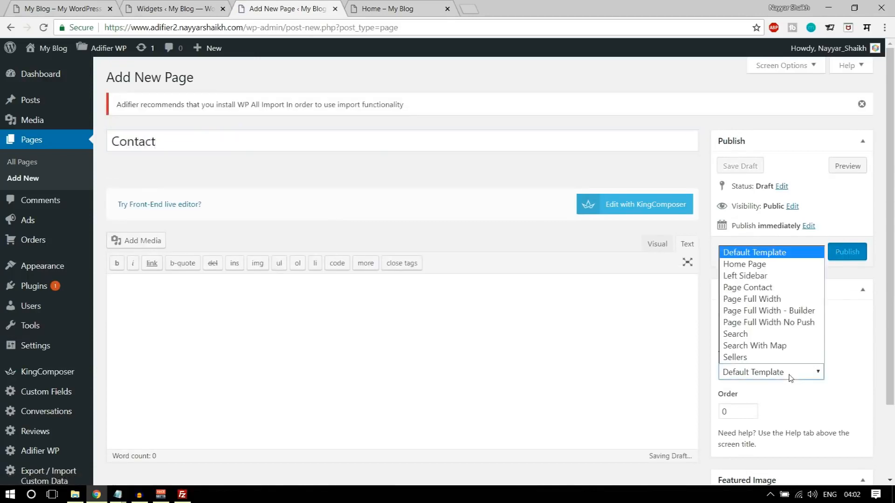
left_click(762, 288)
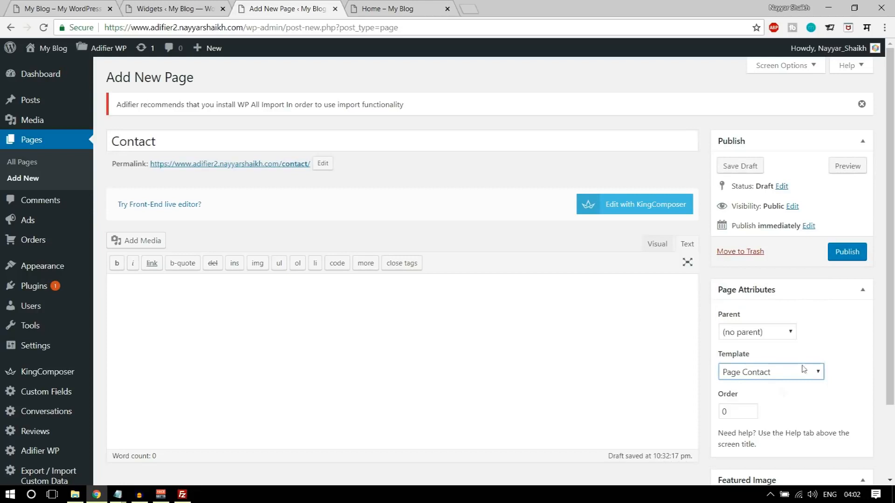
left_click(847, 252)
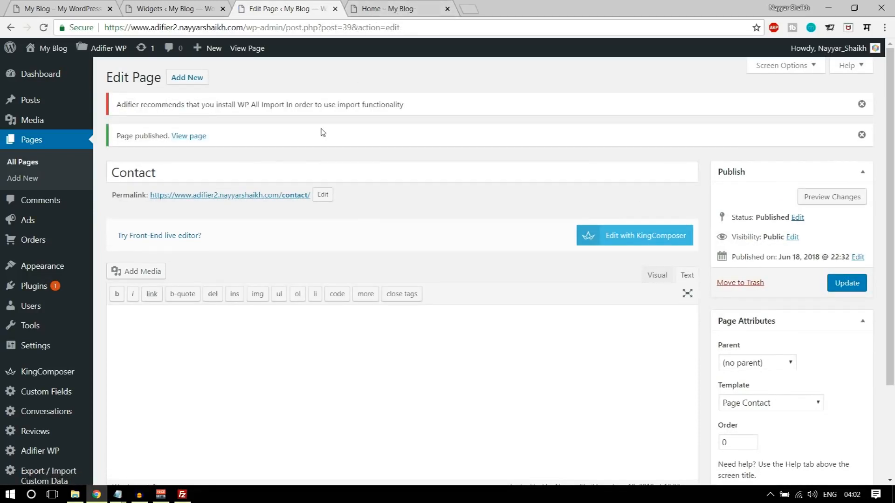
scroll(354, 159, "down", 3)
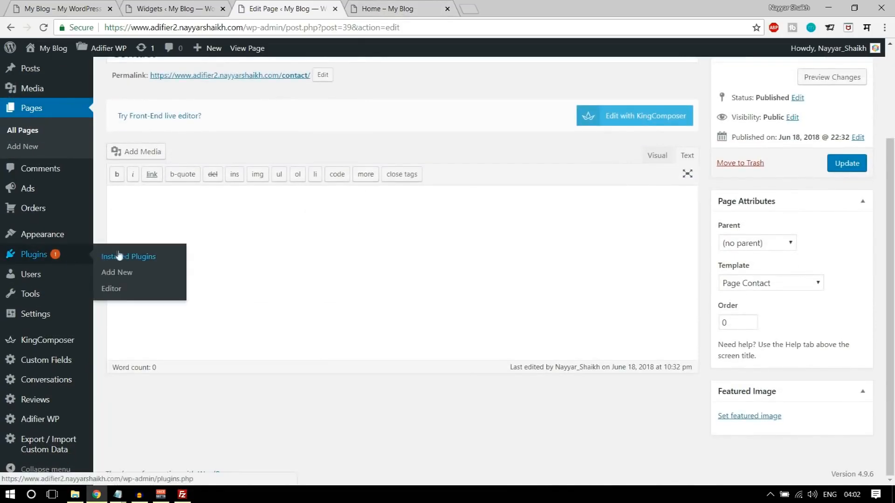
mouse_move(42, 238)
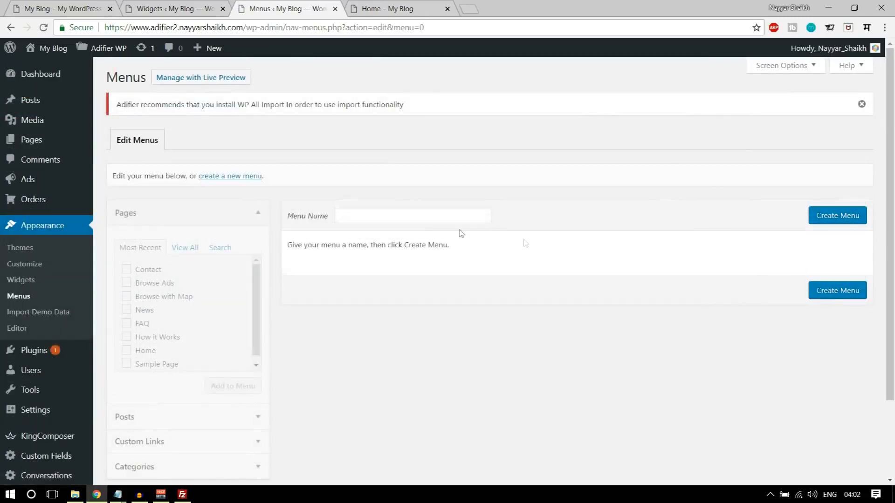
- Create a menu named Footer Menu and add the five selected pages to it
left_click(424, 219)
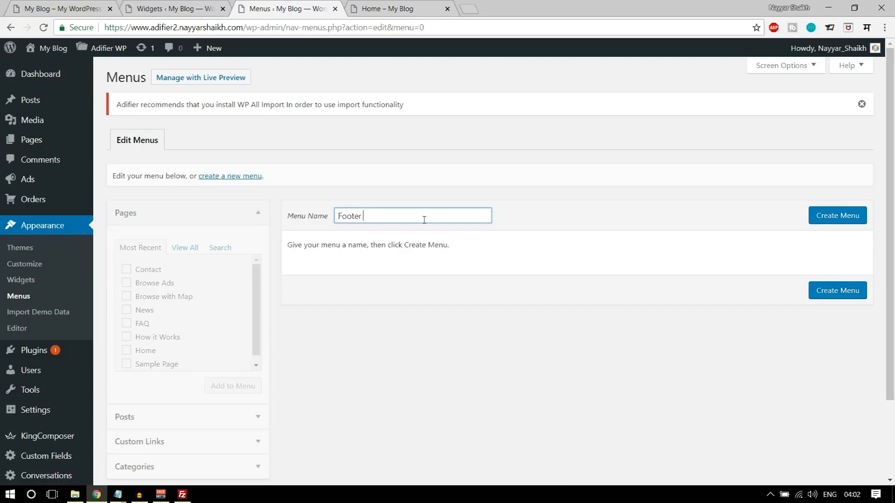
left_click(844, 219)
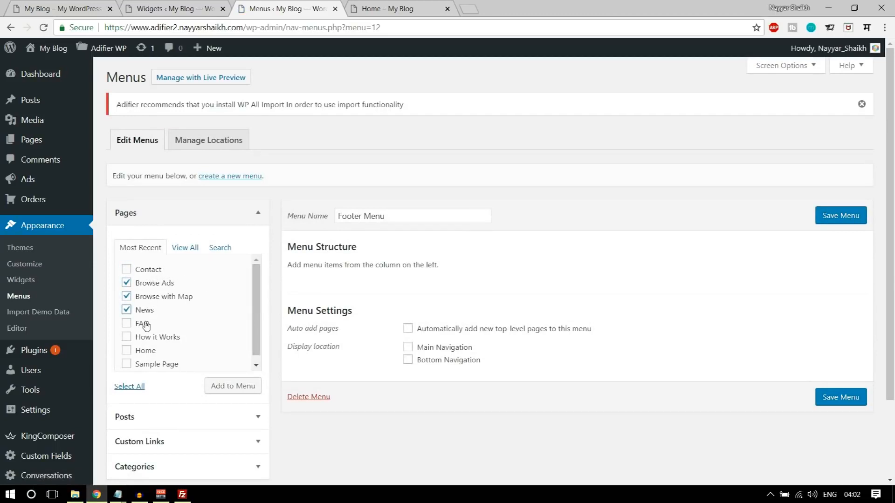
left_click(208, 389)
- Order the items How it Works, FAQ, Browse with Map, News, Browse Ads and save the menu
left_click_drag(377, 329, 379, 292)
left_click_drag(352, 345, 352, 323)
left_click_drag(352, 375, 370, 200)
scroll(376, 321, "down", 3)
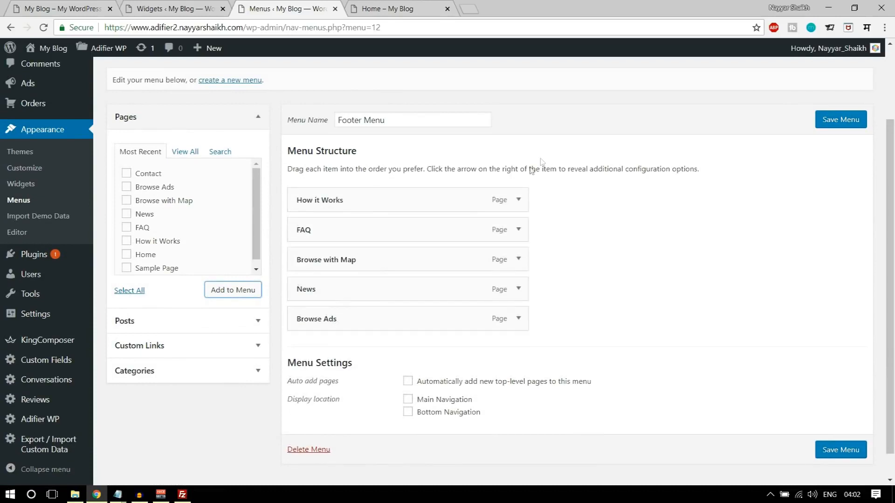
left_click(856, 450)
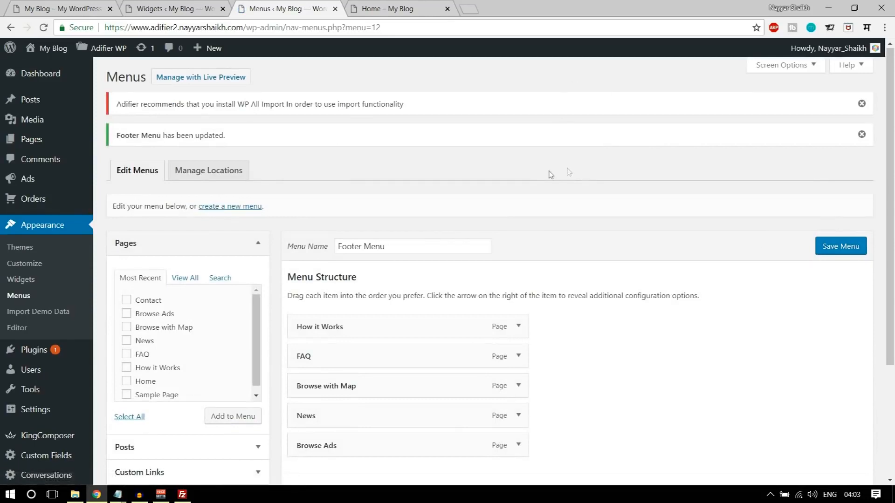
scroll(536, 177, "down", 1)
left_click(195, 5)
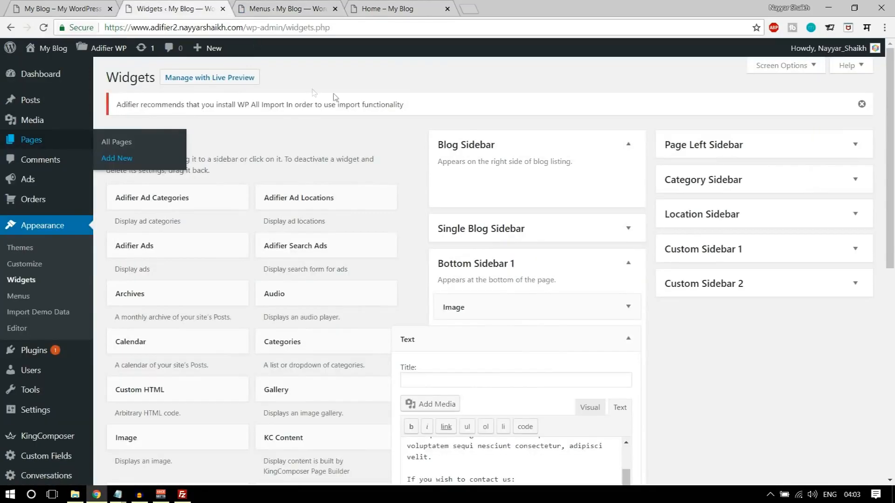
- Add a Navigation Menu widget to Bottom Sidebar 2 showing the Footer Menu
left_click(43, 27)
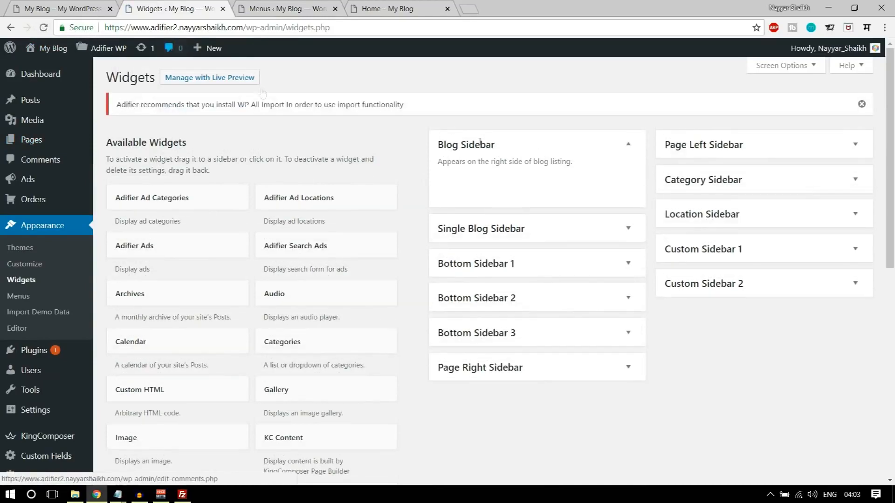
scroll(502, 214, "down", 1)
scroll(502, 219, "down", 6)
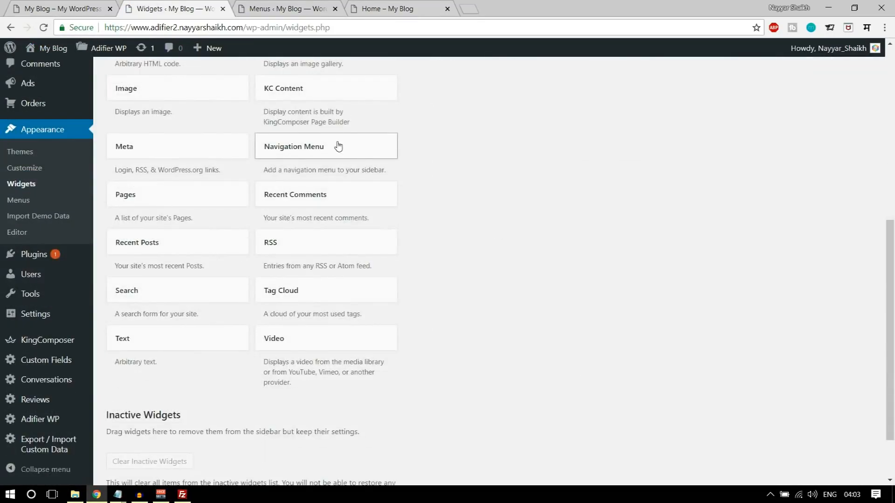
scroll(717, 168, "up", 4)
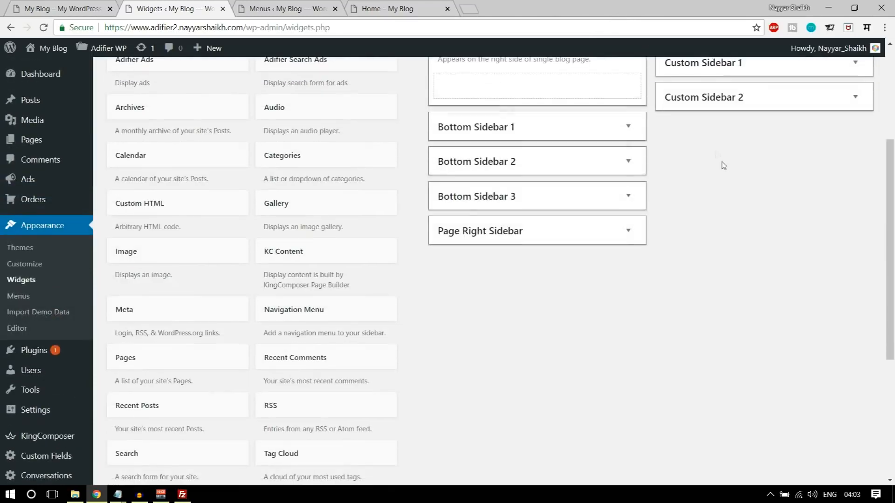
left_click_drag(530, 178, 562, 147)
left_click(520, 220)
left_click(526, 247)
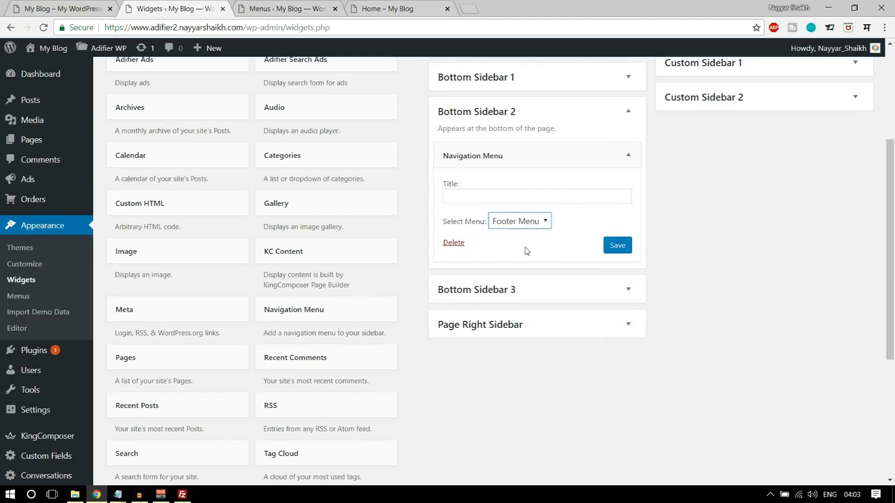
- Title the navigation widget 'Quick Links', copied from the demo footer, and save it
left_click(82, 8)
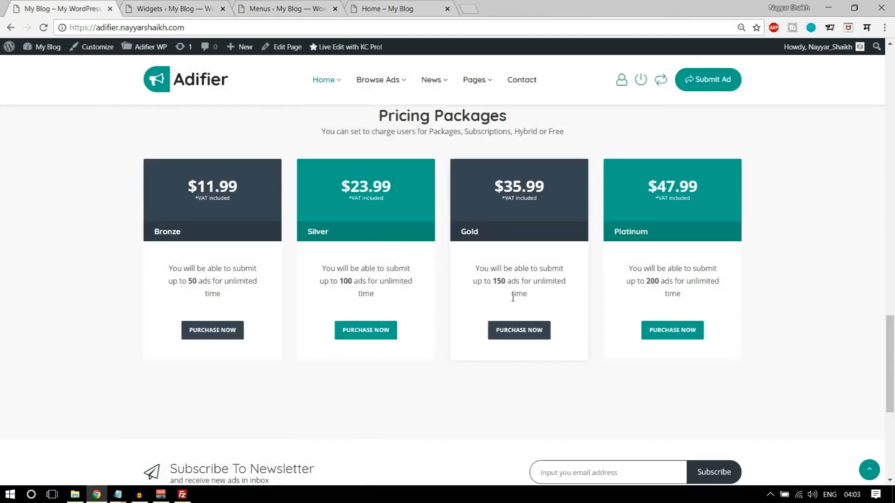
scroll(513, 302, "down", 5)
left_click_drag(351, 259, 415, 261)
key("ctrl+c")
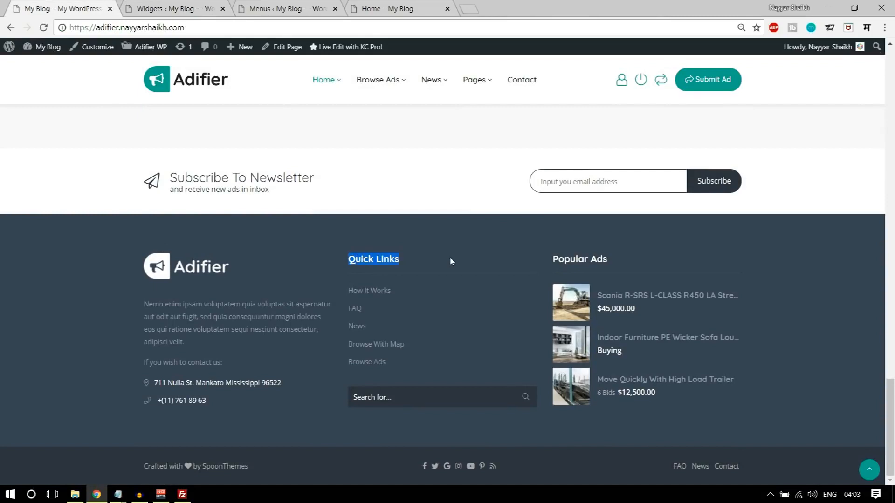
left_click(264, 8)
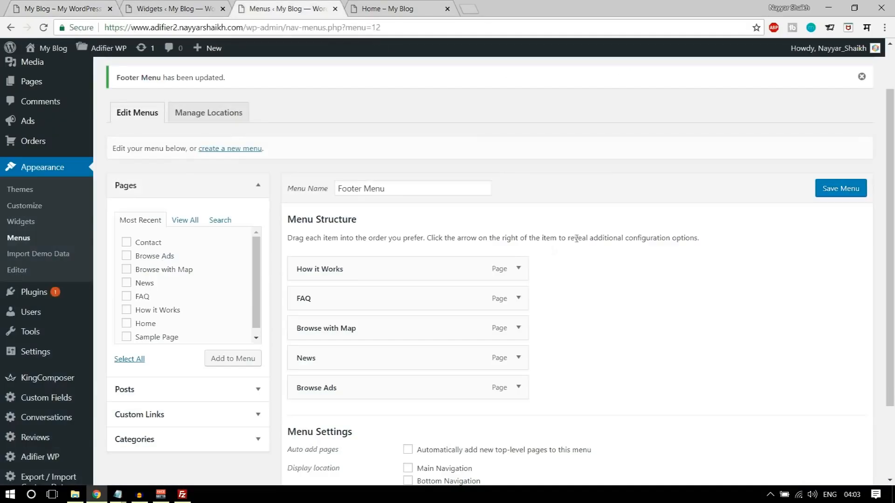
left_click(207, 9)
key("ctrl+v")
left_click(615, 245)
left_click(628, 156)
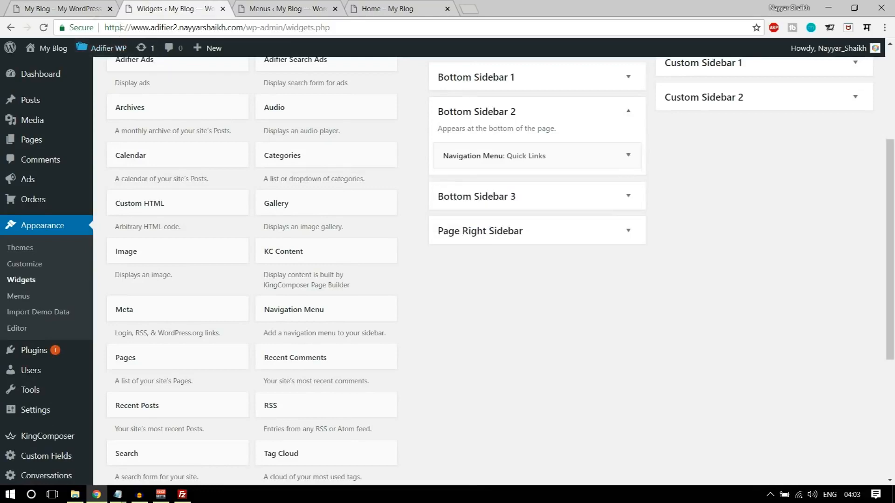
- Add a Search widget below it in Bottom Sidebar 2 and collapse the sidebar
left_click(93, 8)
left_click(207, 4)
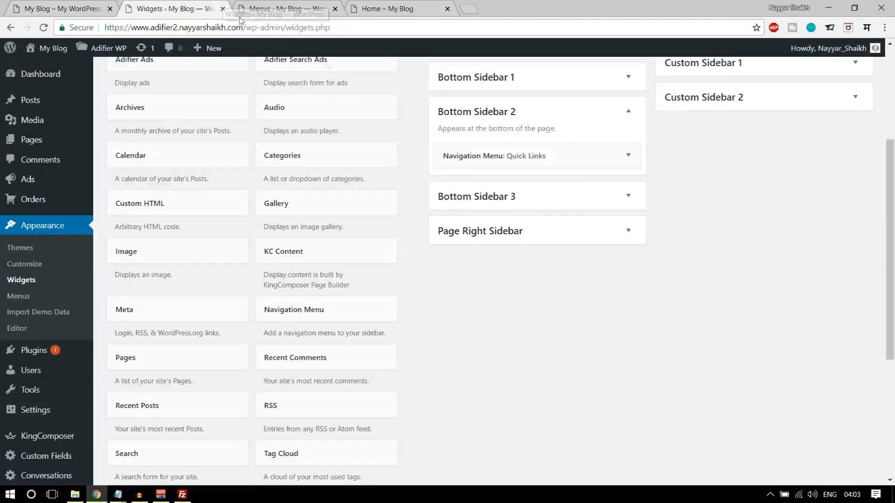
scroll(513, 298, "down", 3)
left_click_drag(194, 338, 540, 123)
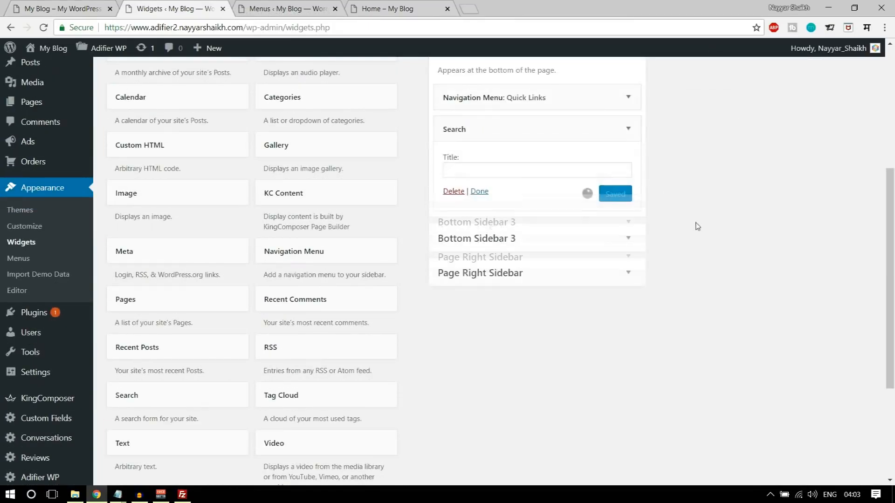
scroll(642, 260, "up", 3)
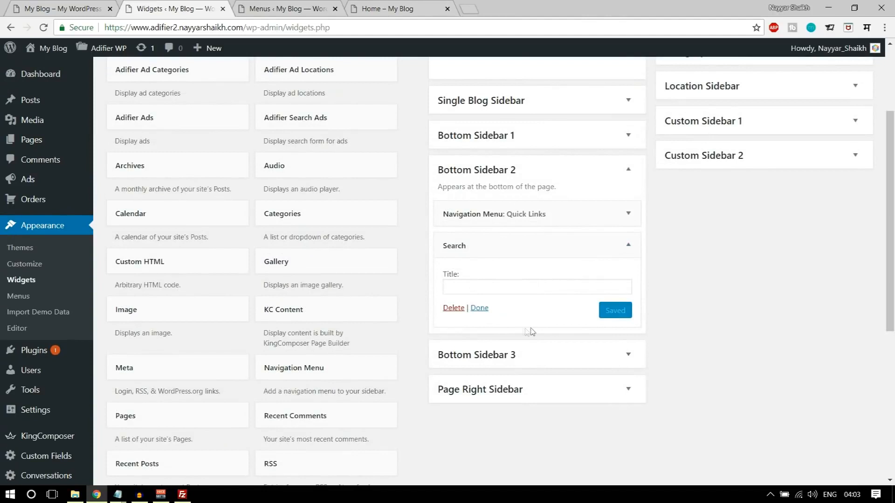
left_click(628, 246)
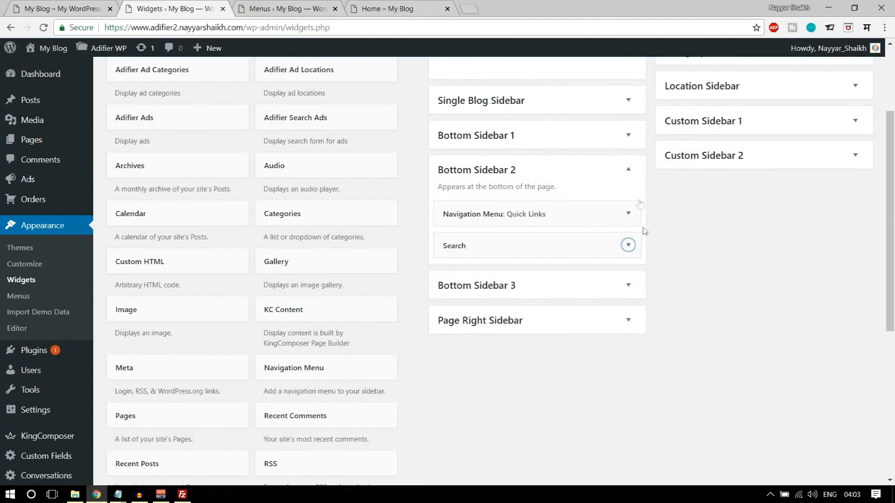
left_click(628, 169)
left_click(378, 7)
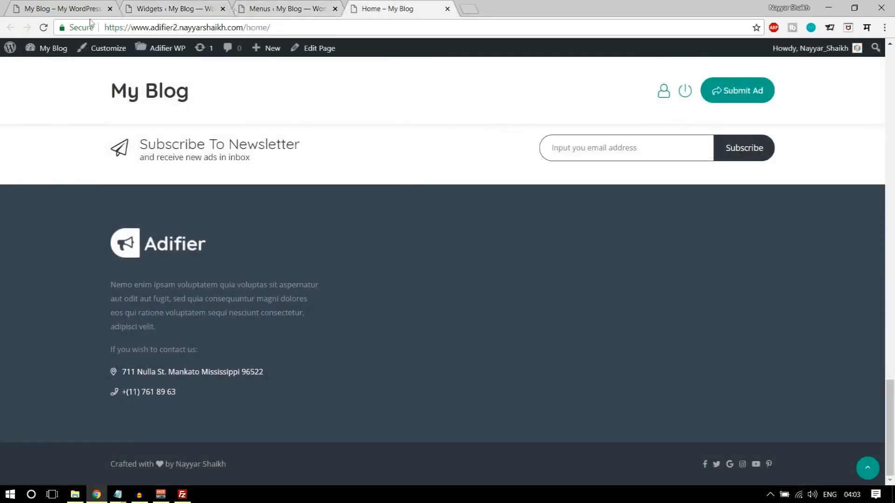
- Check the live footer, then add an Adifier Ads widget to Bottom Sidebar 3
left_click(41, 27)
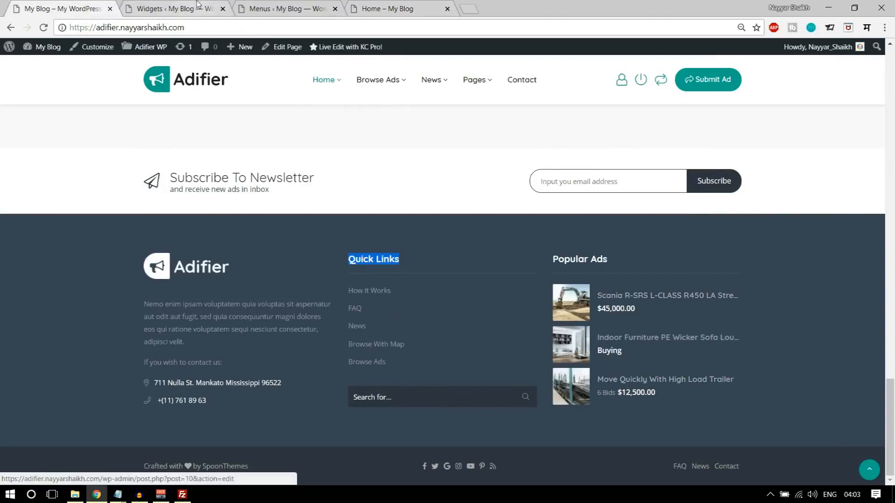
left_click(198, 6)
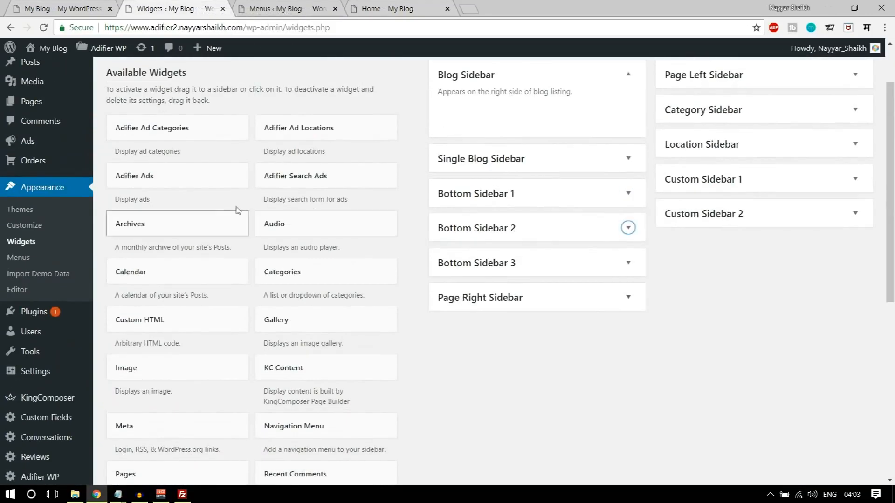
left_click_drag(161, 175, 533, 273)
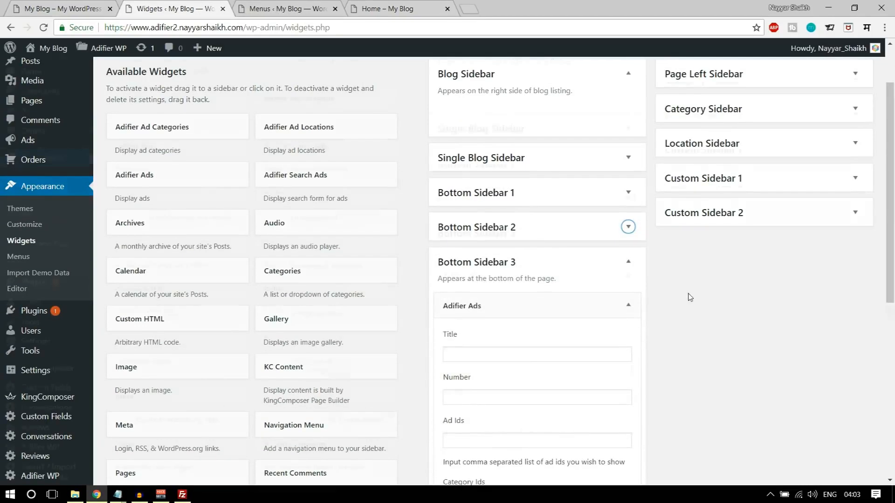
scroll(689, 297, "down", 4)
left_click(474, 180)
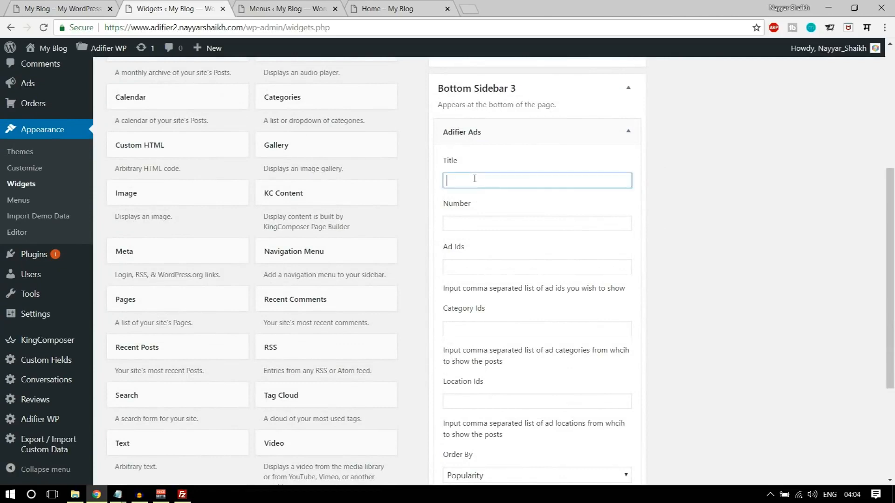
- Title the Adifier Ads widget 'Popular Ads', copied from the demo site's footer heading
left_click(42, 10)
left_click_drag(615, 259, 538, 258)
left_click(545, 259)
double_click(546, 259)
left_click_drag(614, 259, 550, 263)
key("ctrl+c")
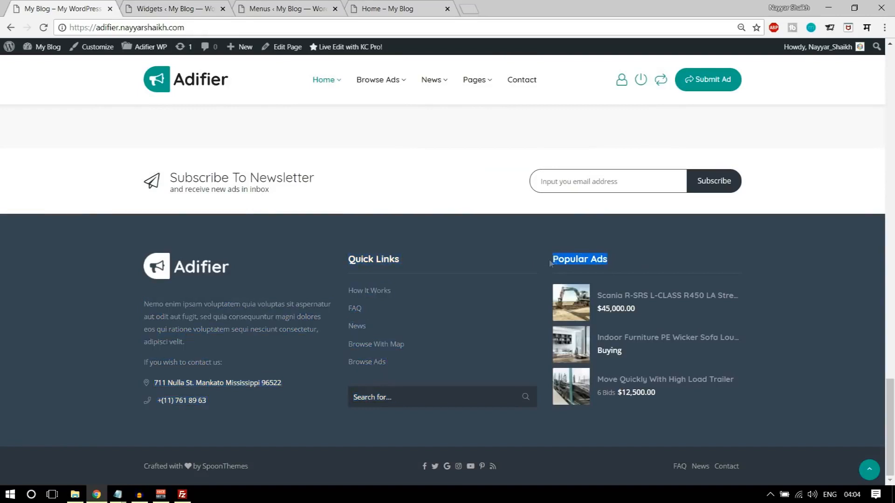
left_click(164, 6)
key("ctrl+v")
- Show 3 ads ordered by popularity, save the widget, and reload the home page
left_click(545, 228)
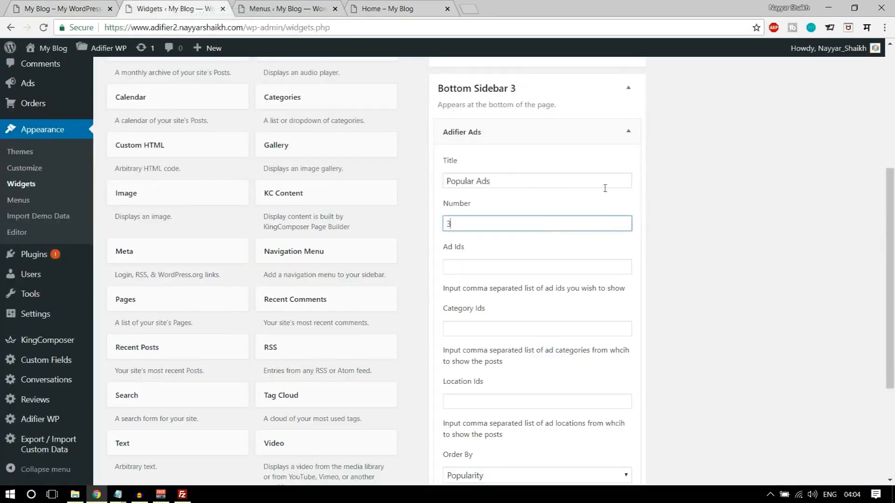
scroll(754, 280, "down", 4)
left_click(549, 302)
left_click(603, 371)
left_click(604, 370)
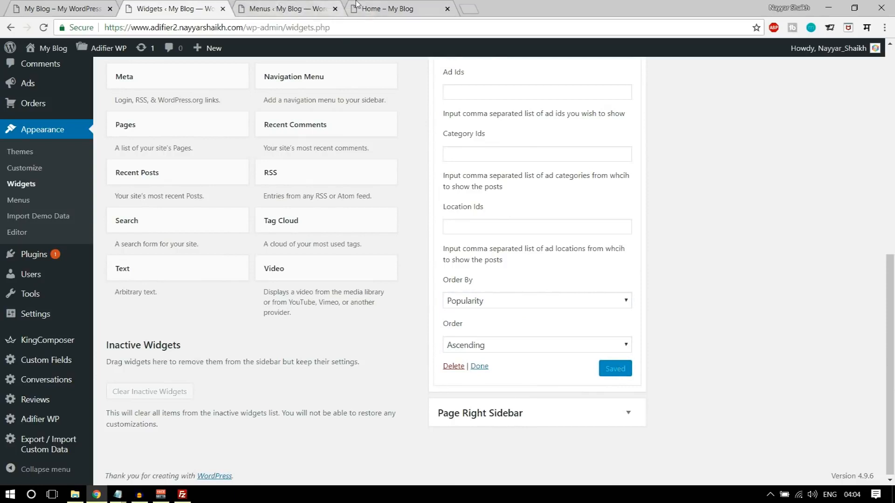
left_click(357, 4)
left_click(43, 28)
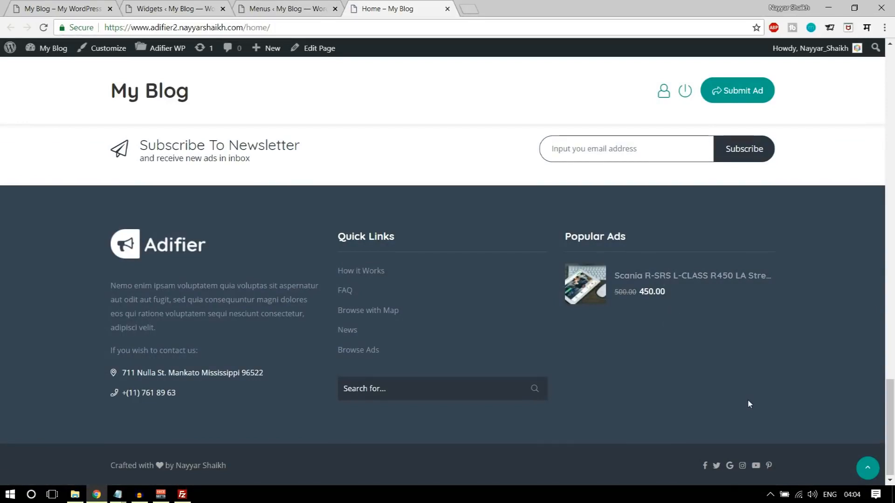
- View the demo site's How It Works page from its footer link, then return to the admin
scroll(806, 426, "up", 4)
left_click(869, 468)
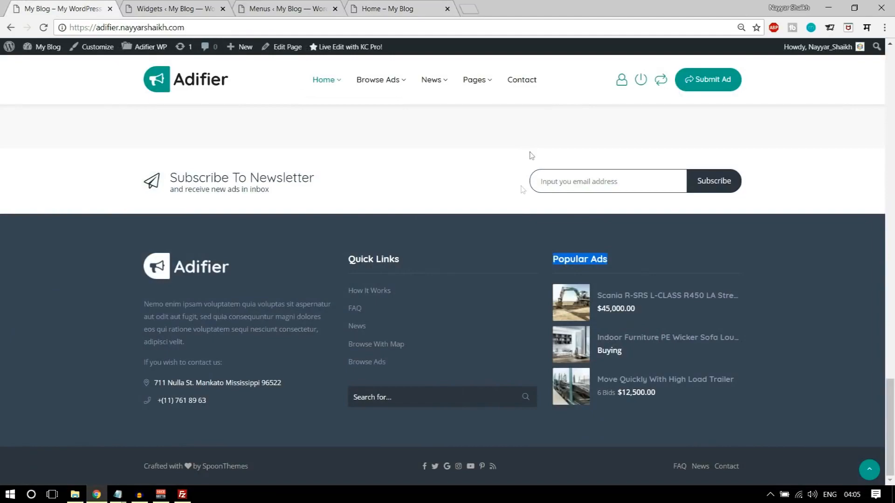
scroll(520, 297, "up", 10)
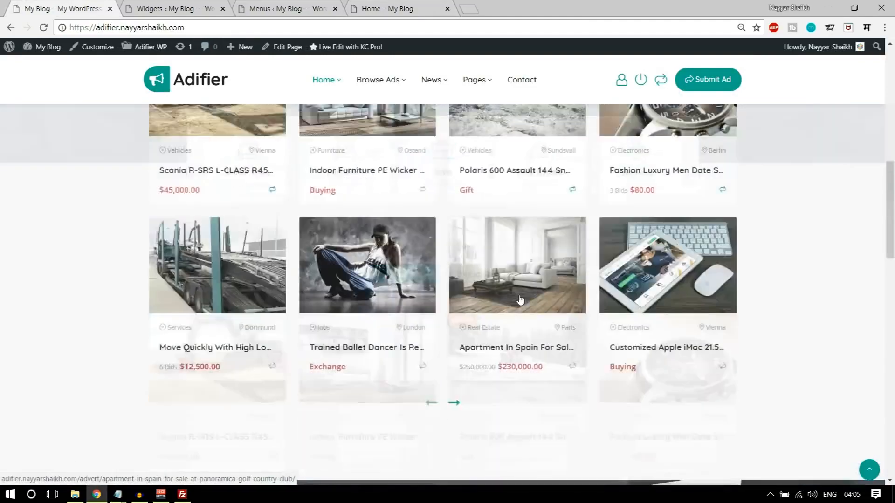
scroll(520, 298, "down", 10)
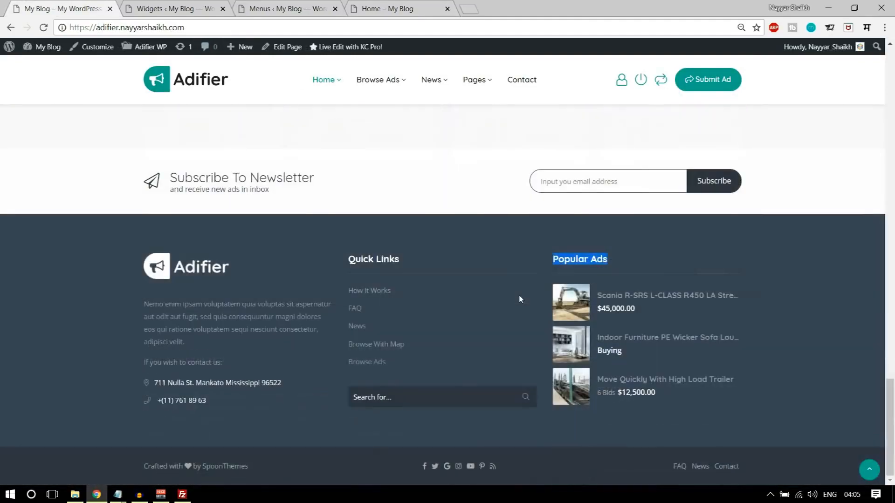
left_click(380, 293)
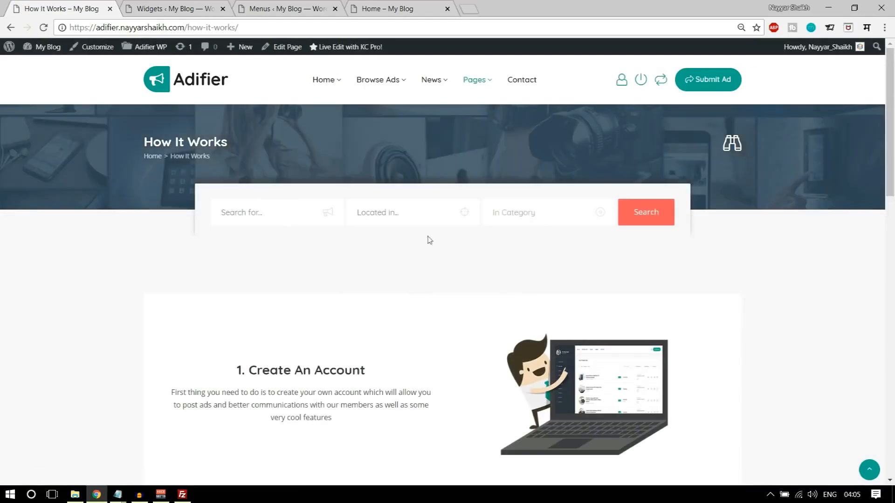
scroll(644, 252, "down", 15)
scroll(671, 309, "up", 12)
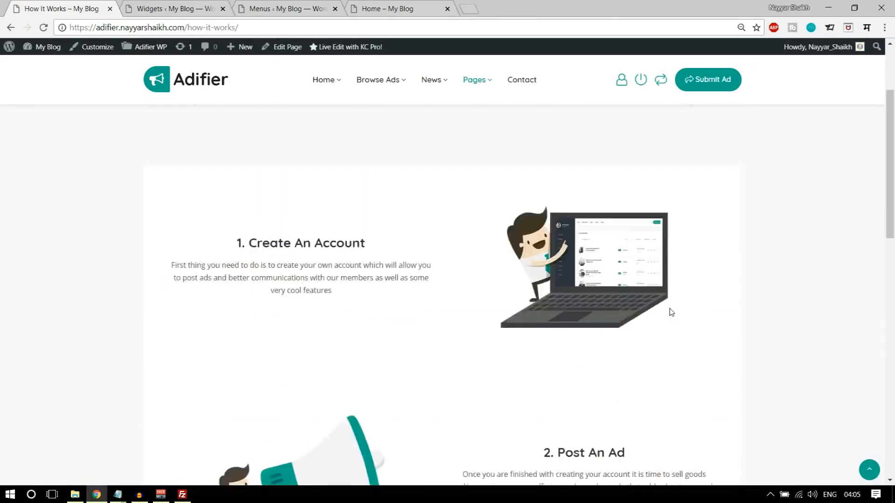
scroll(671, 312, "up", 3)
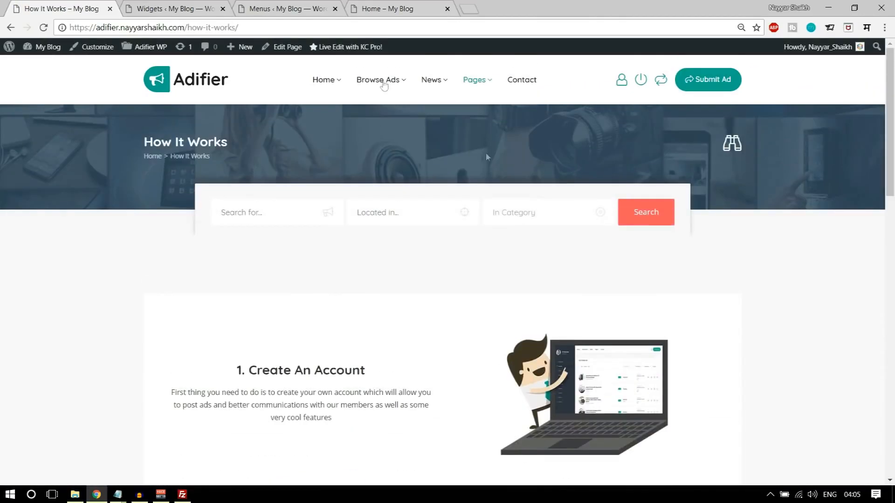
left_click(214, 9)
scroll(186, 233, "up", 8)
- Open the How it Works page in the editor and inspect its current live layout
left_click(39, 142)
scroll(325, 253, "down", 3)
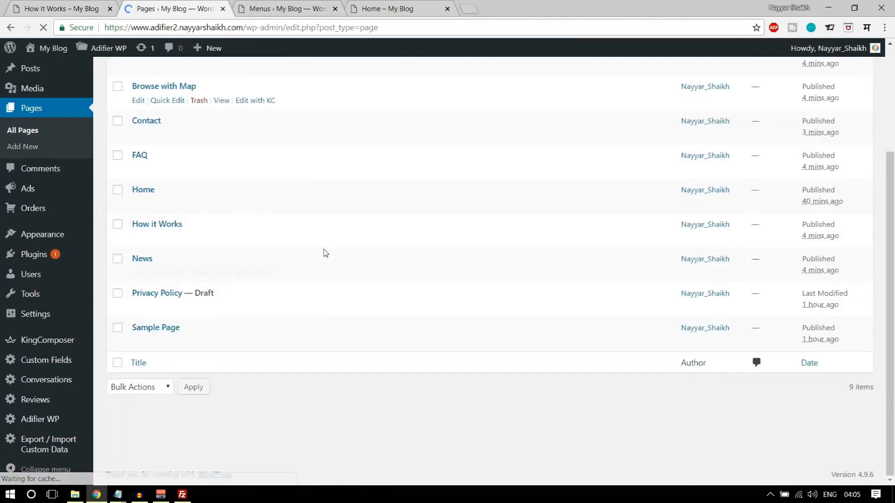
mouse_move(152, 243)
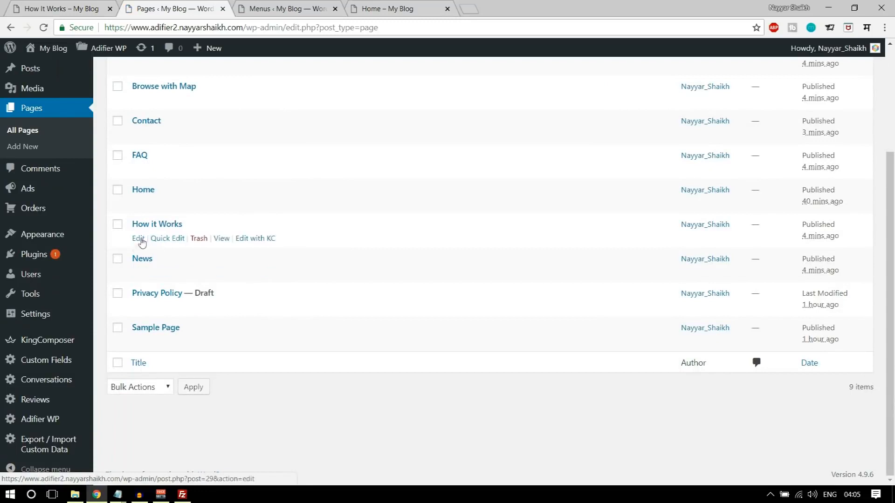
left_click(139, 239)
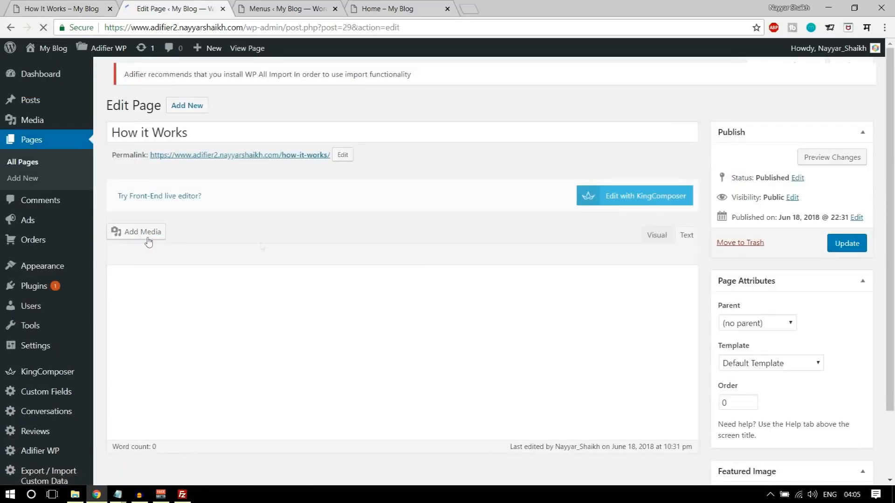
left_click(808, 371)
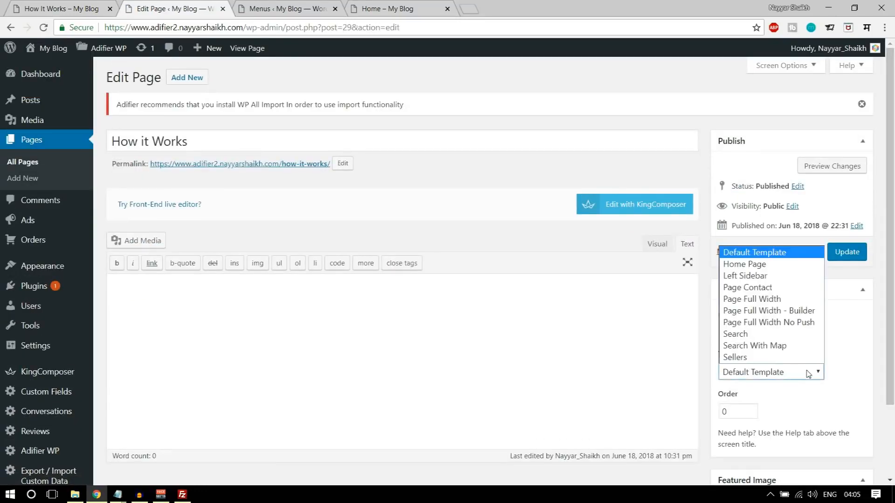
left_click(808, 373)
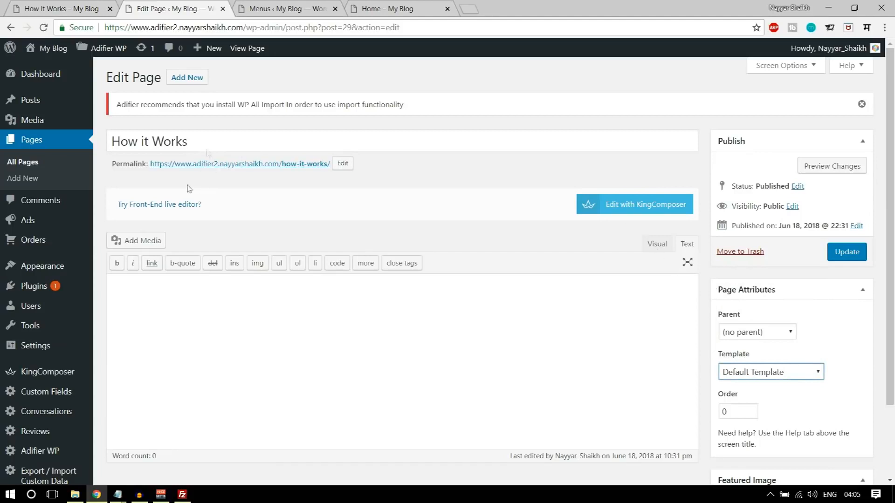
left_click(256, 164)
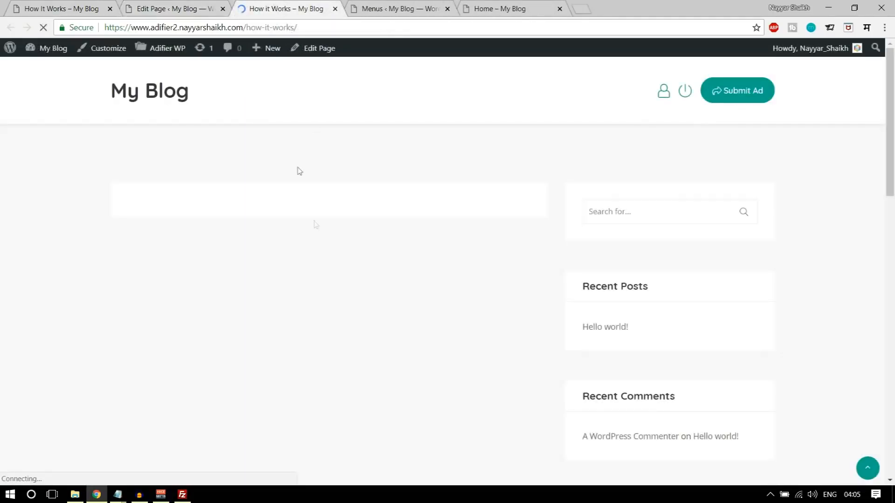
scroll(651, 330, "down", 4)
scroll(649, 333, "up", 4)
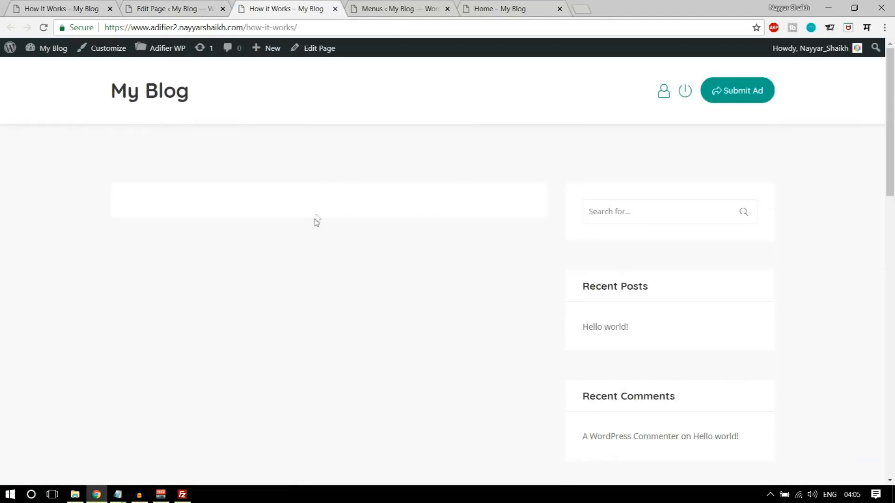
left_click(145, 8)
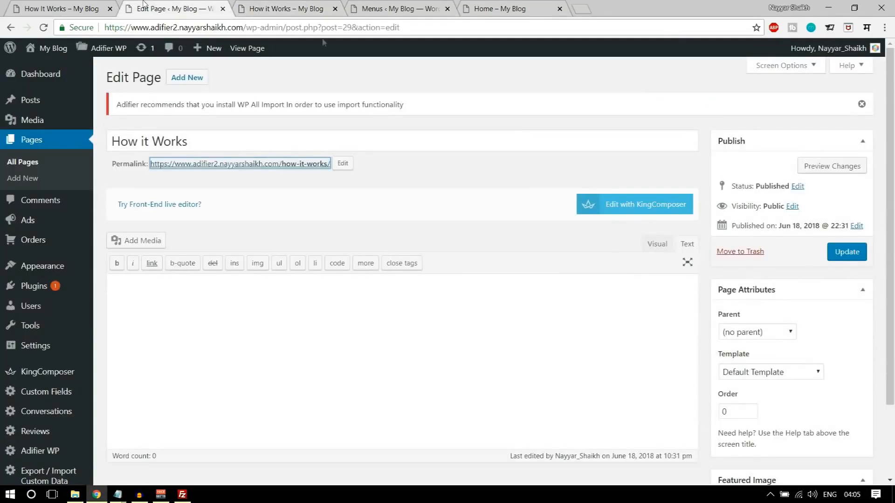
- Switch its template to Page Full Width No Push, update, and reload the live page
scroll(792, 326, "down", 2)
left_click(776, 284)
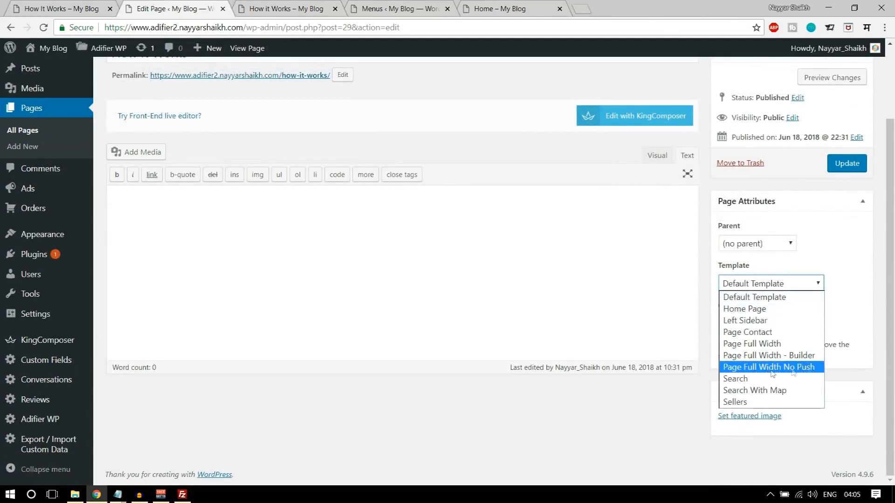
left_click(798, 369)
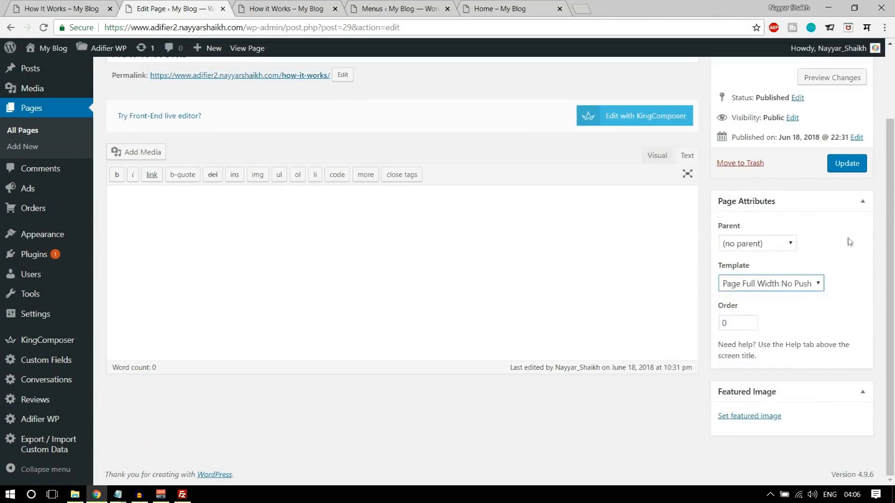
left_click(852, 166)
key("ctrl+Tab")
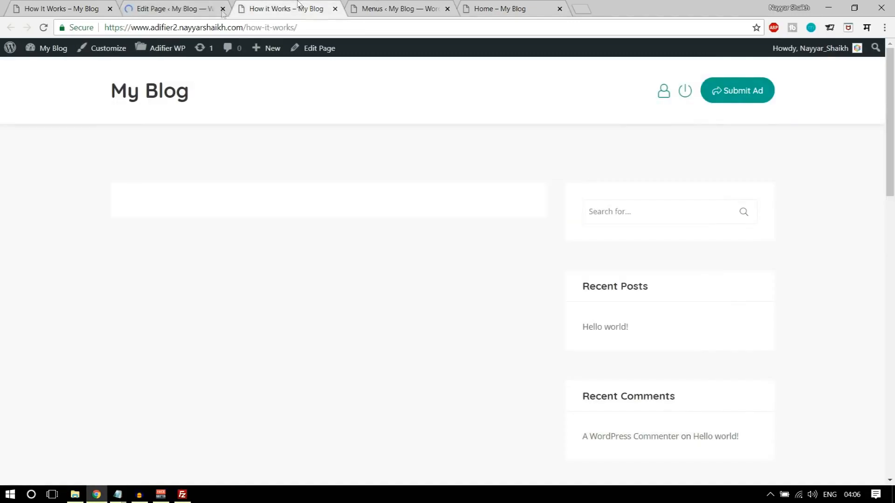
left_click(44, 28)
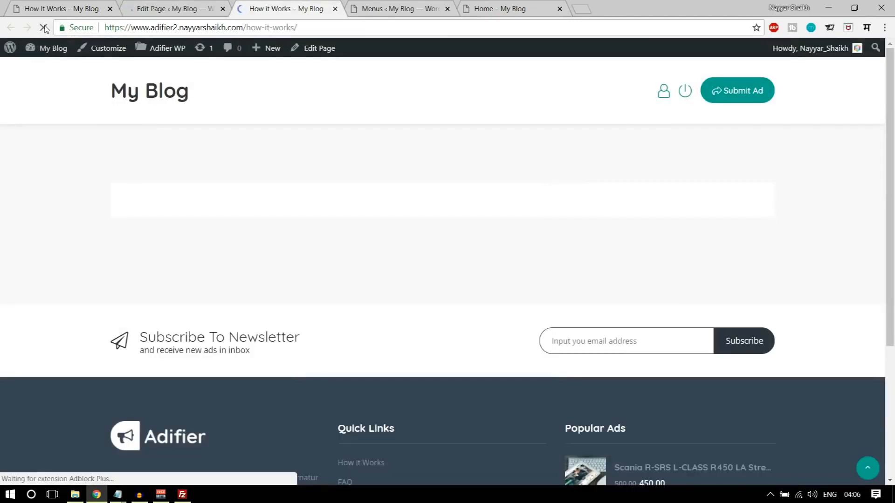
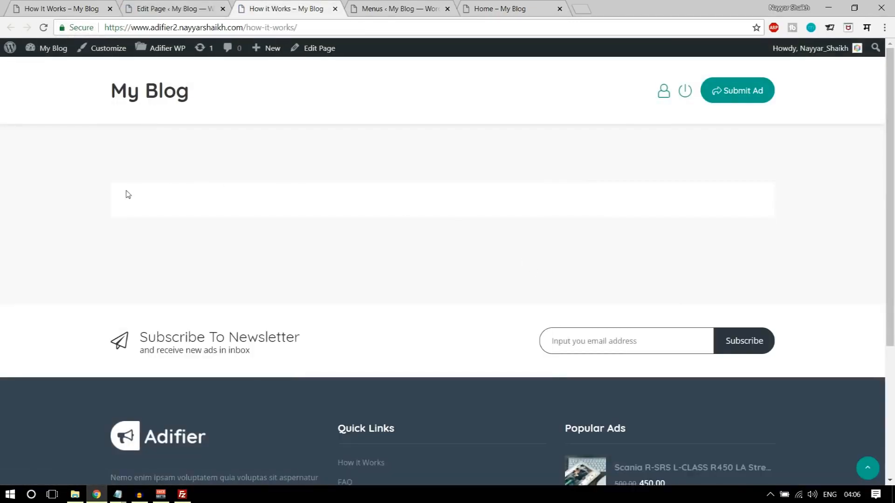
- Switch How it Works to the KingComposer builder and copy the demo's '1. Create An Account' text
left_click(196, 4)
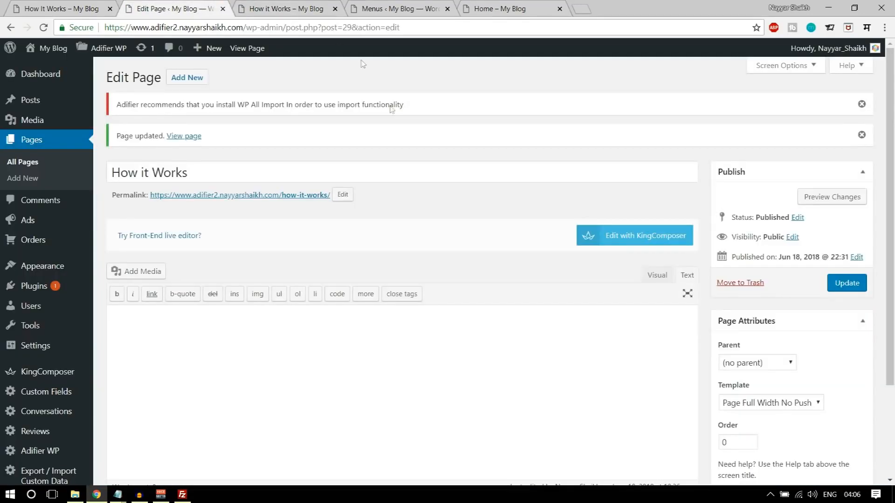
left_click(641, 250)
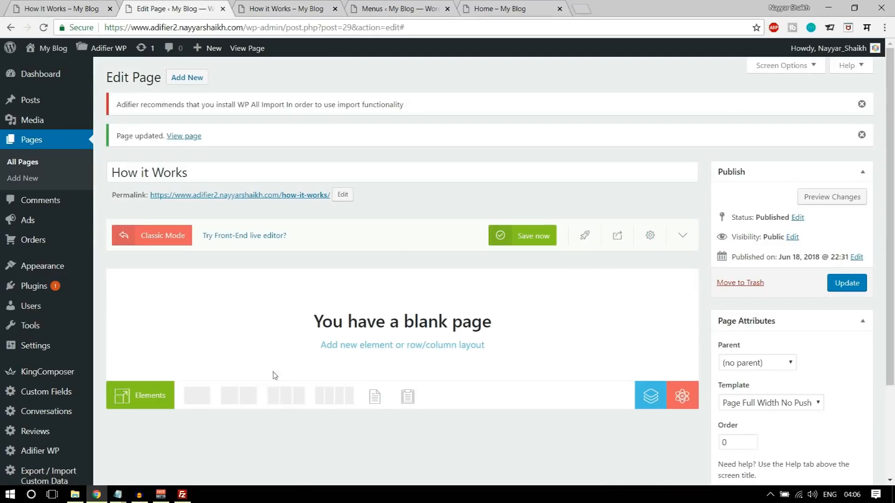
left_click(71, 5)
scroll(427, 358, "down", 4)
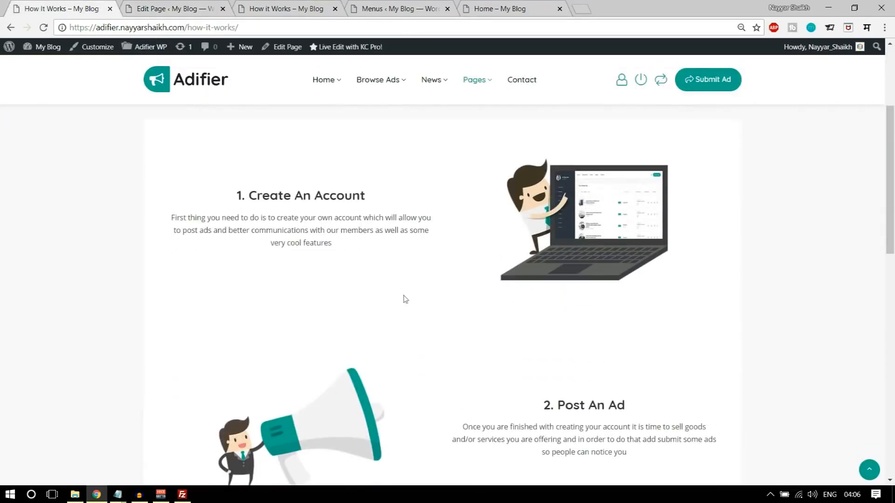
left_click_drag(237, 195, 338, 247)
key("ctrl+c")
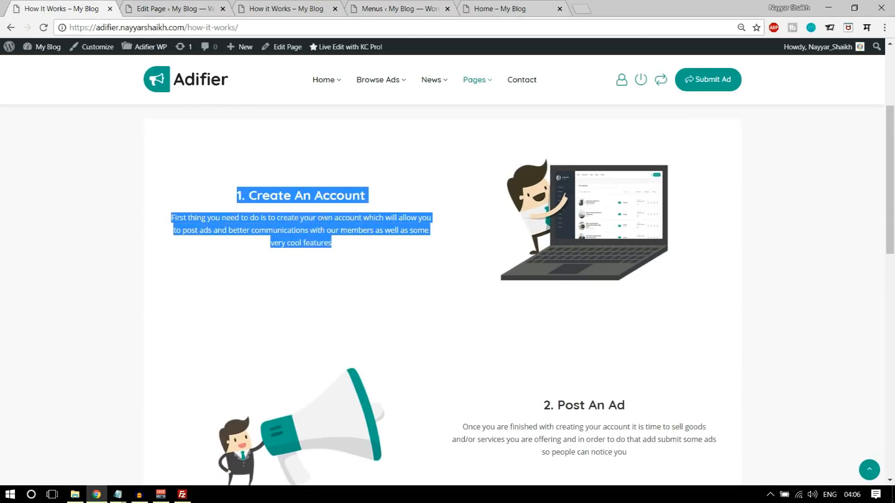
scroll(432, 283, "down", 3)
scroll(431, 294, "up", 3)
scroll(543, 307, "down", 6)
scroll(543, 310, "up", 10)
scroll(426, 261, "down", 3)
key("ctrl+Tab")
scroll(592, 263, "down", 1)
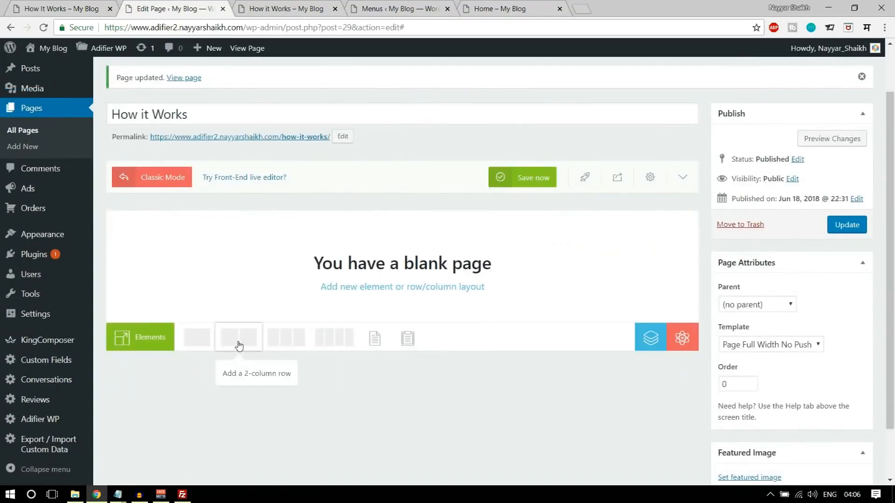
- Add a two-column row with a Text Block holding the pasted Create An Account text on the left
left_click(239, 344)
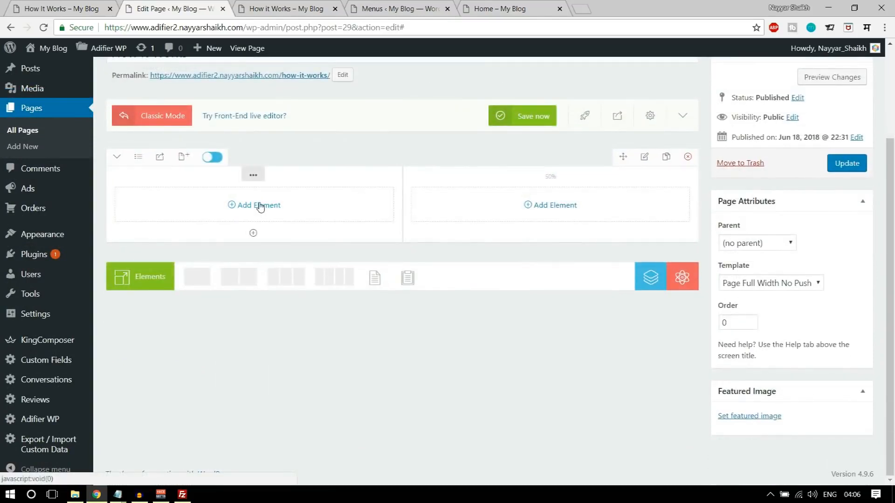
left_click(259, 206)
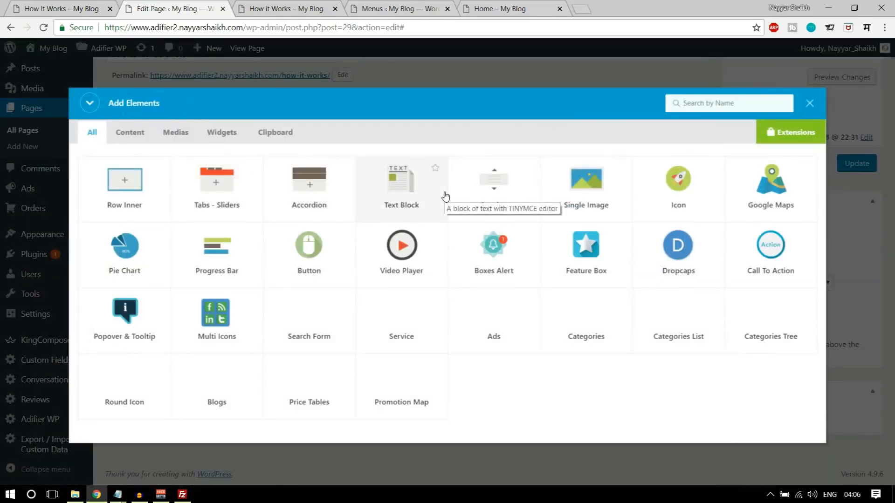
type("tex")
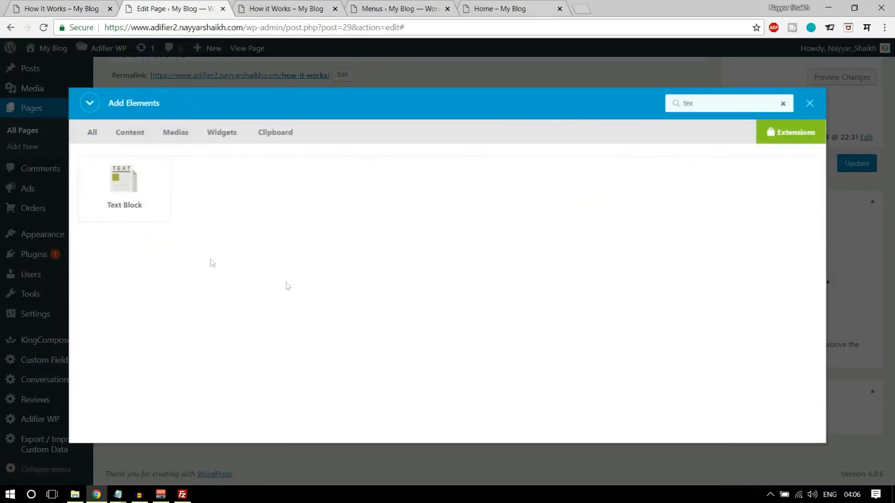
left_click(135, 207)
left_click_drag(454, 272, 600, 304)
key("ctrl+v")
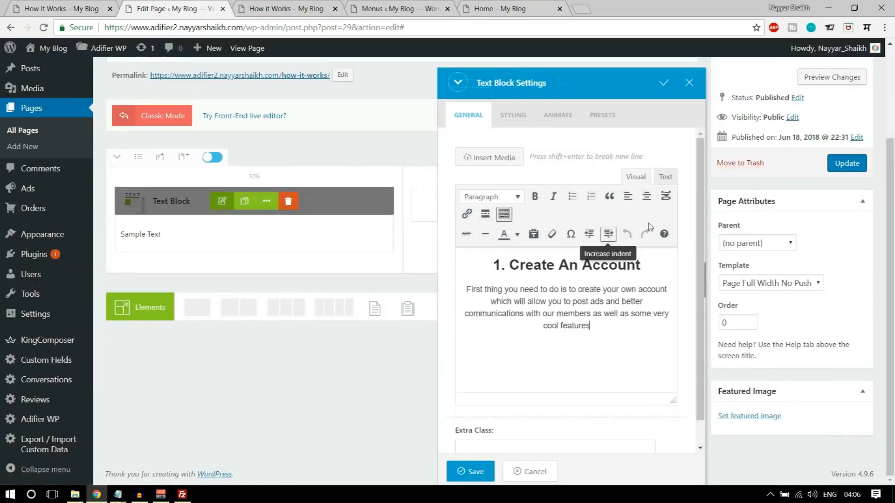
scroll(605, 306, "down", 1)
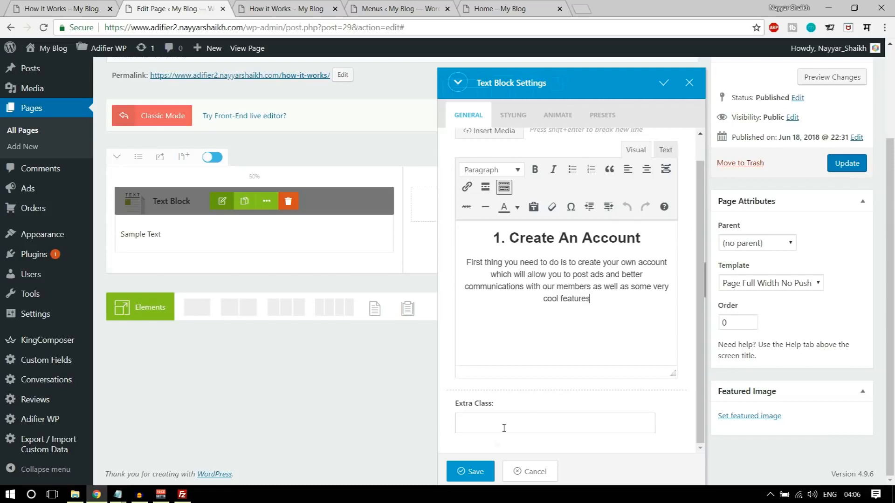
left_click(471, 471)
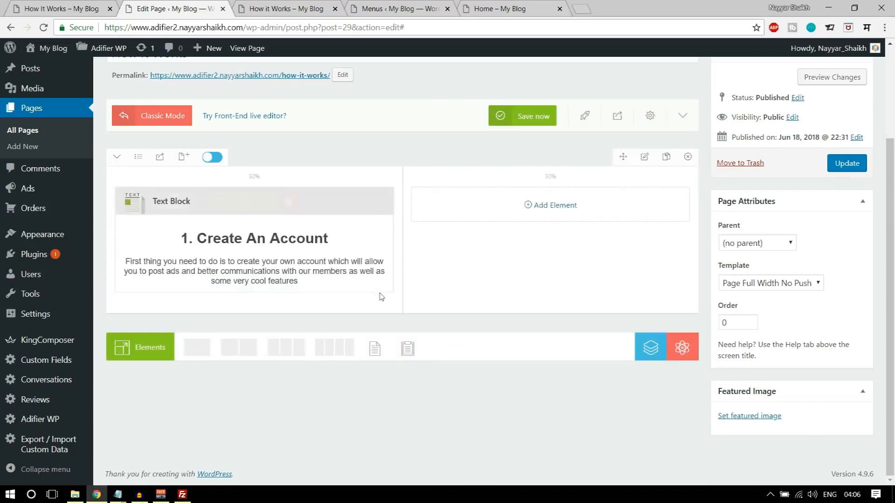
- Add a Single Image to the right column and upload hiw-1, hiw-2 and hiw-3
left_click(538, 206)
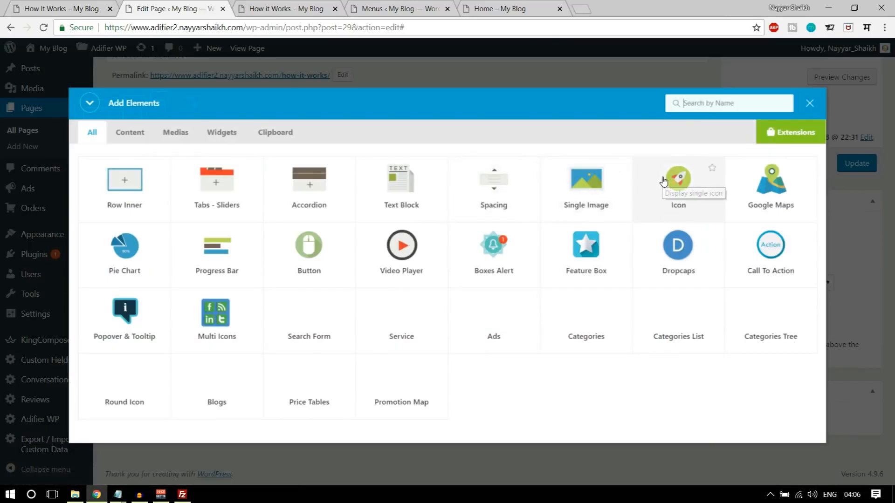
type("ima")
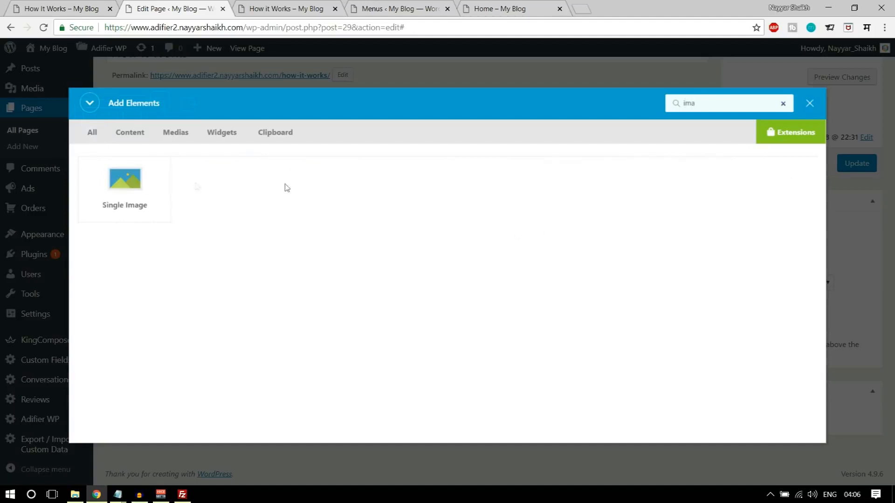
left_click(141, 182)
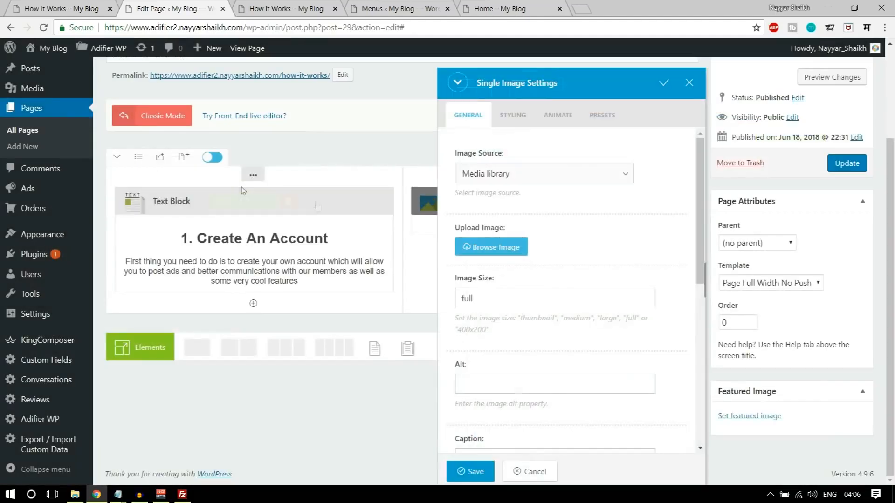
left_click(509, 240)
left_click(64, 95)
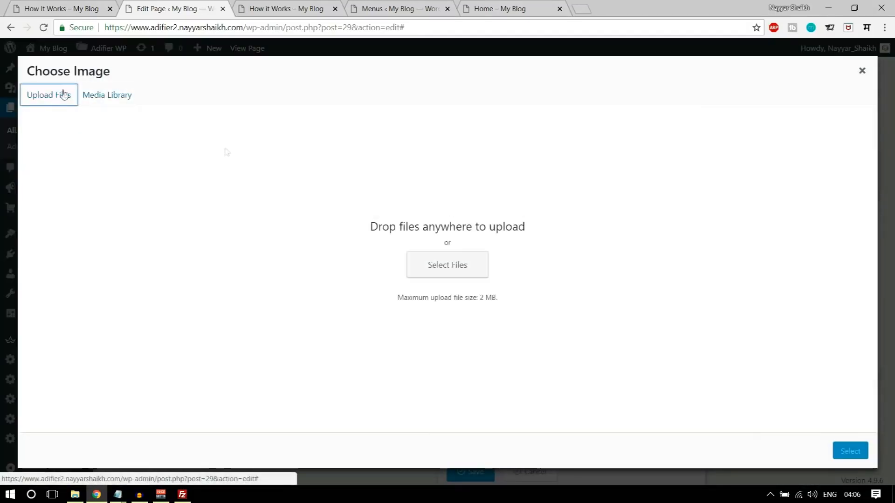
left_click(466, 264)
scroll(330, 170, "down", 2)
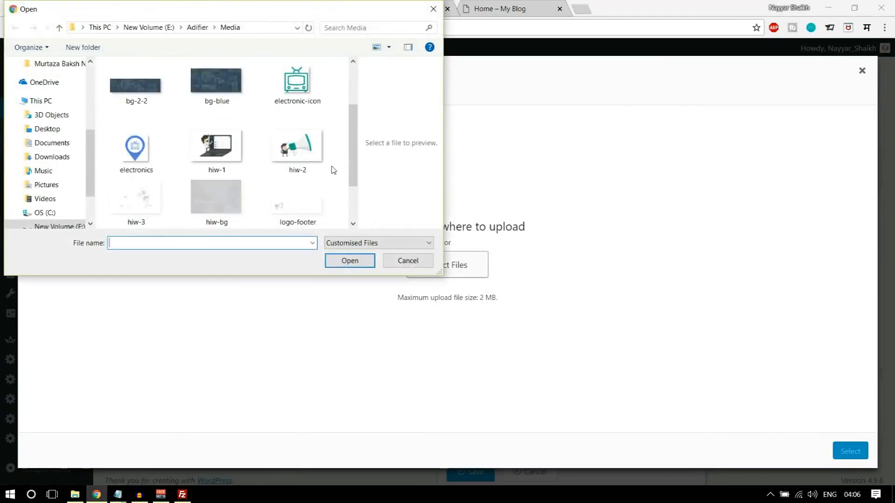
left_click(236, 156)
scroll(271, 186, "down", 1)
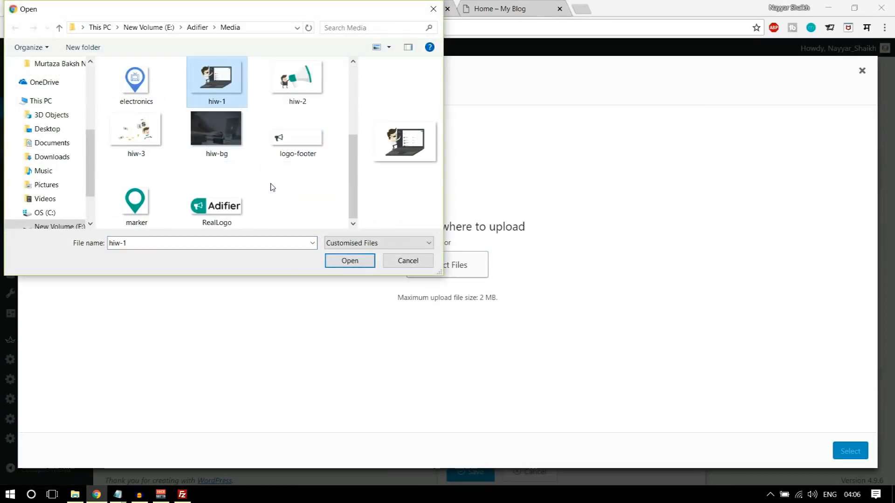
scroll(272, 187, "up", 2)
scroll(272, 187, "down", 2)
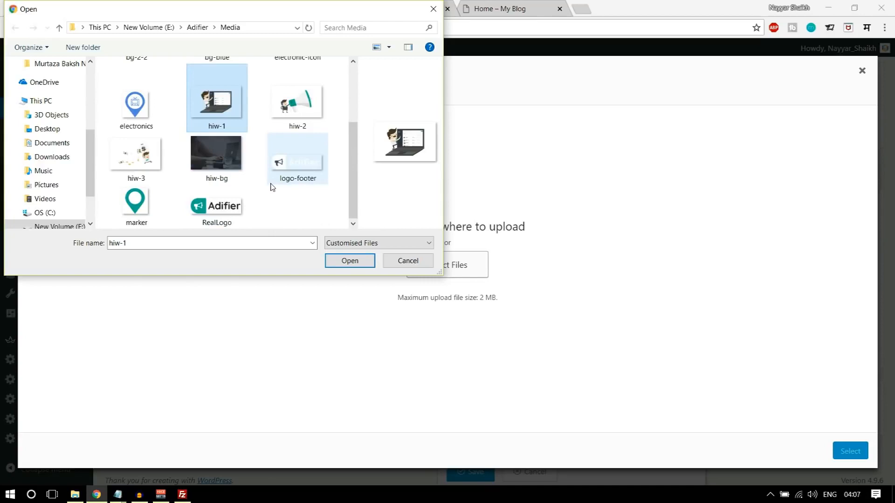
left_click(296, 110, "ctrl")
left_click(136, 159, "ctrl")
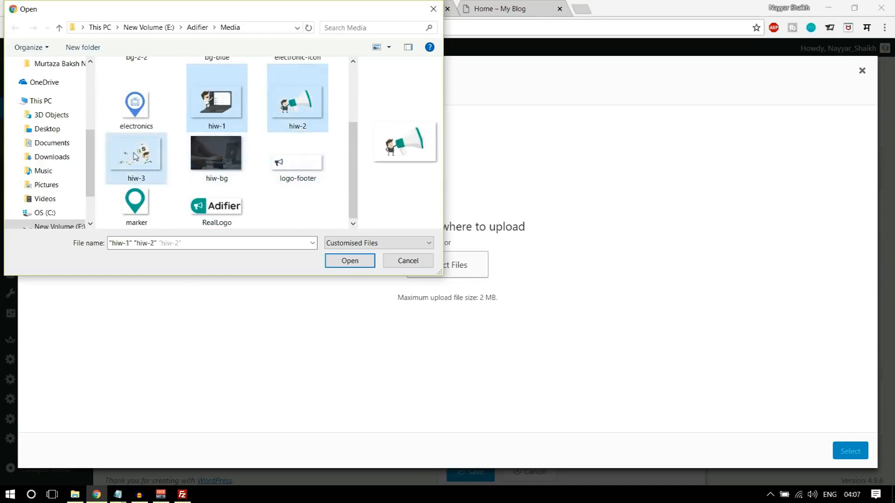
left_click(335, 264)
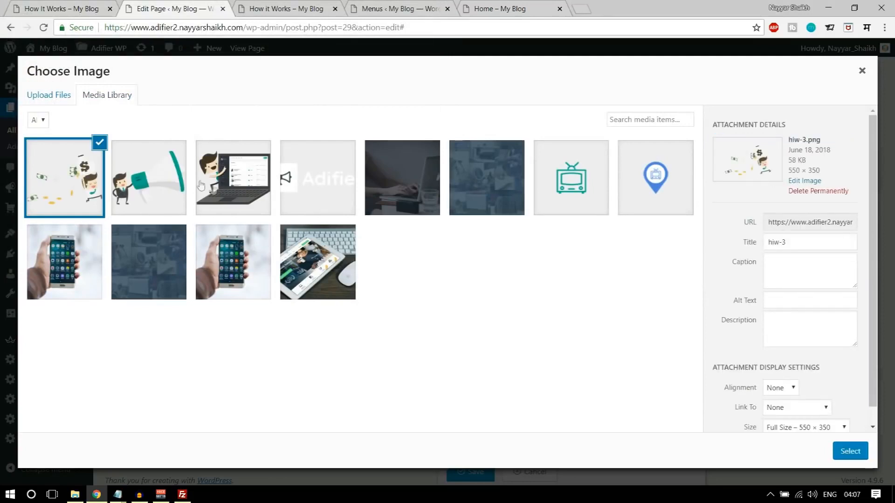
- Use the hiw-1 laptop illustration as the right column's image and save it
left_click(250, 175)
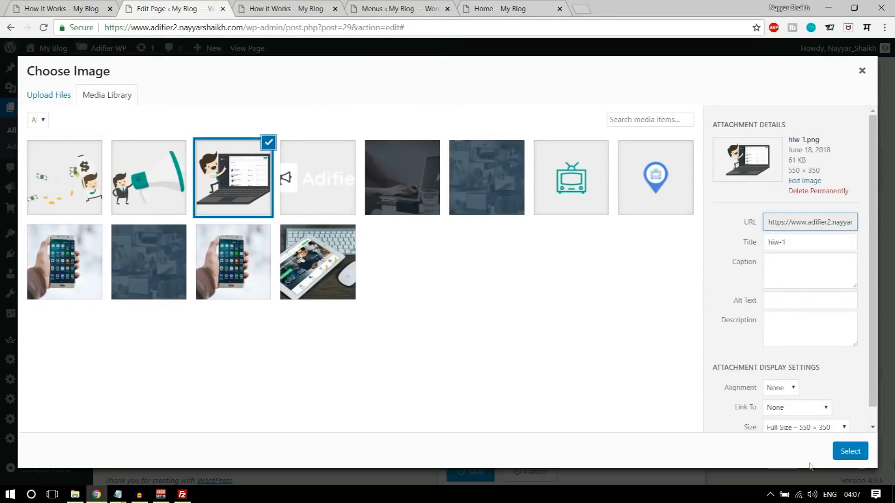
left_click(850, 450)
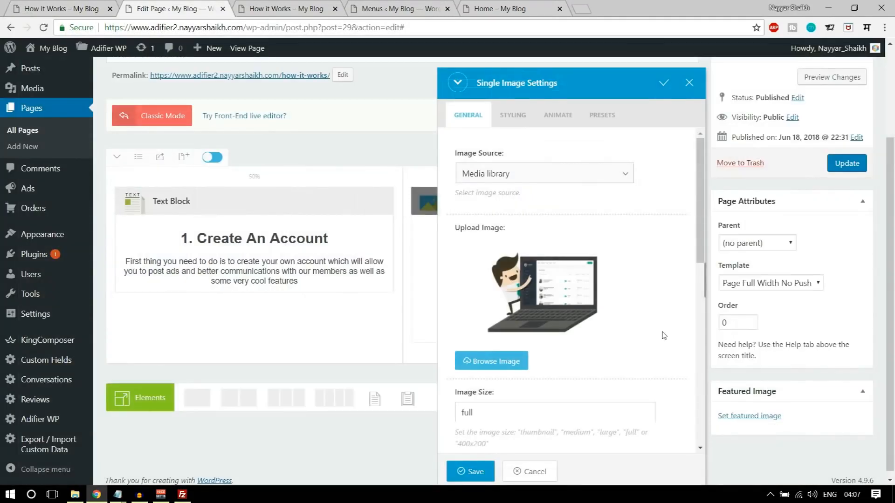
scroll(664, 335, "down", 10)
scroll(471, 373, "up", 1)
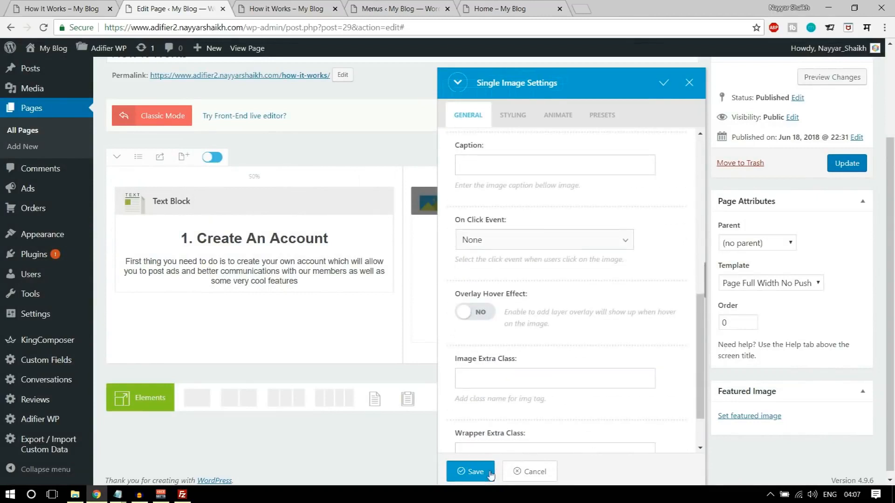
left_click(490, 475)
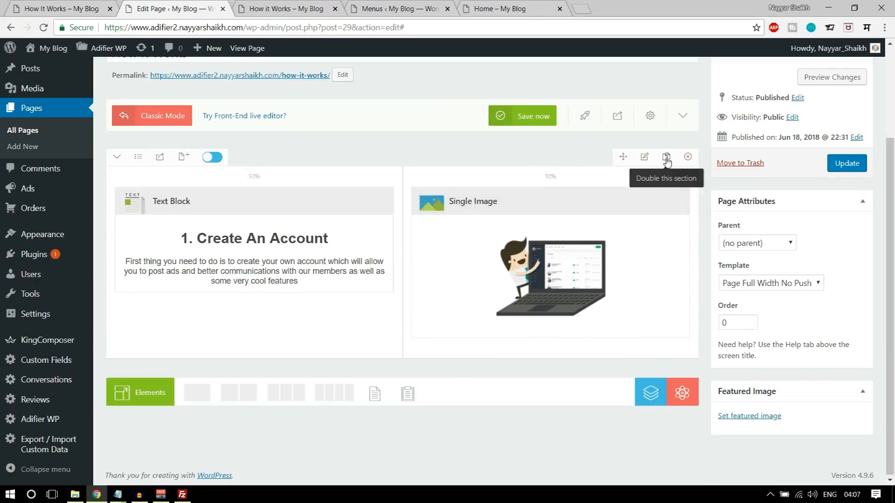
- Duplicate the text-and-image row twice and move the second row's image to the left
left_click(667, 159)
left_click(666, 275)
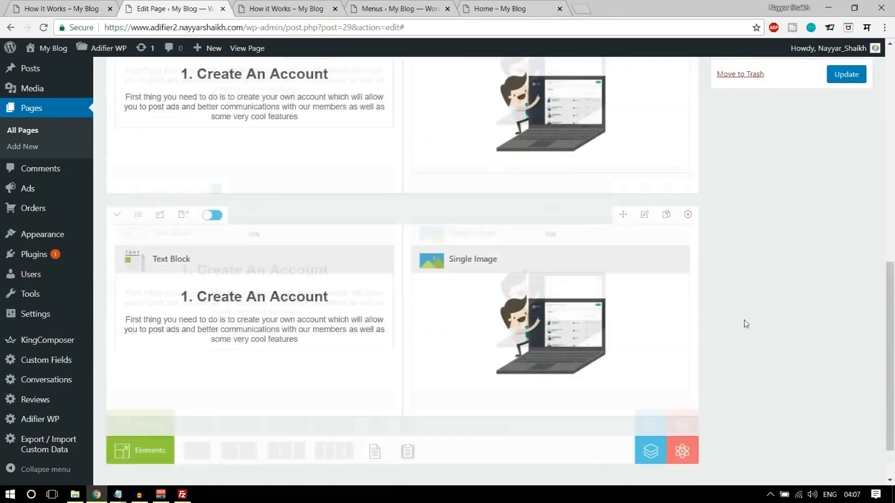
scroll(746, 325, "up", 11)
scroll(745, 326, "down", 5)
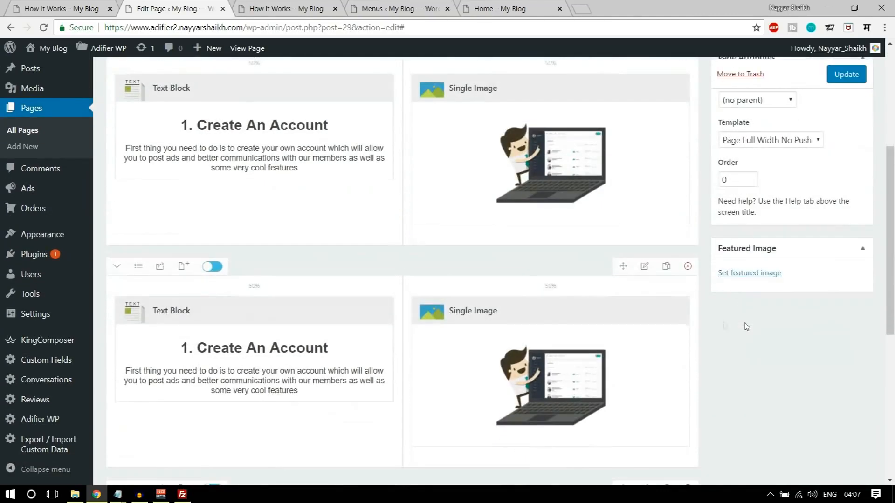
mouse_move(546, 316)
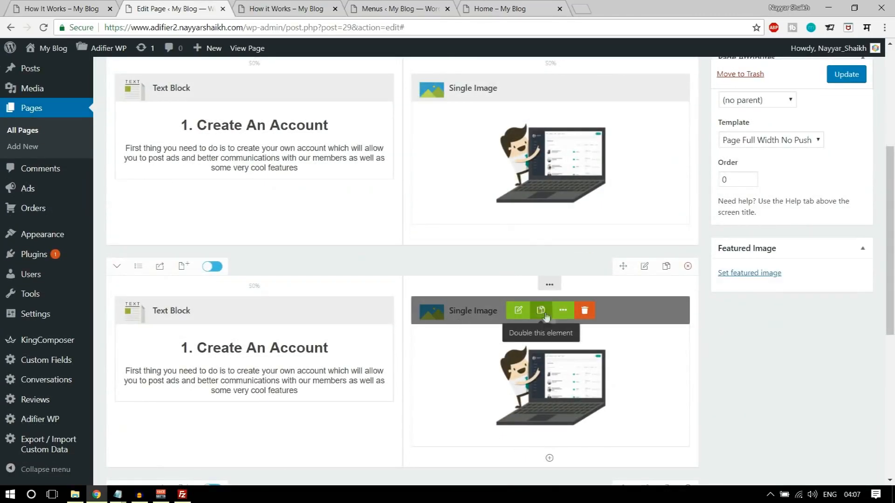
mouse_move(301, 307)
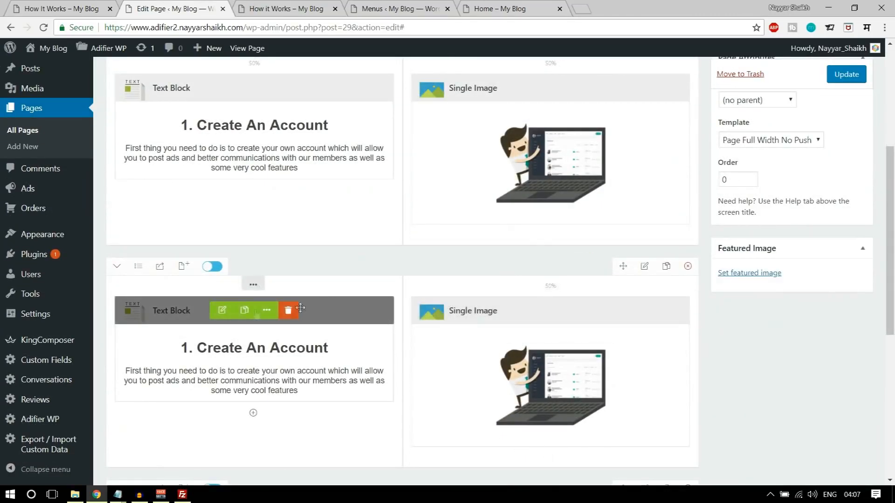
mouse_move(553, 285)
left_click_drag(553, 285, 173, 287)
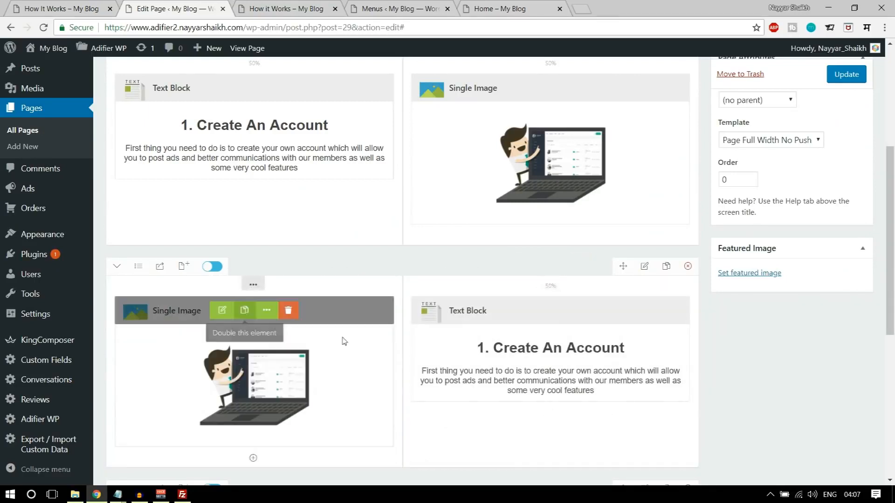
- Replace the second row's image with the hiw-2 megaphone illustration
left_click(222, 310)
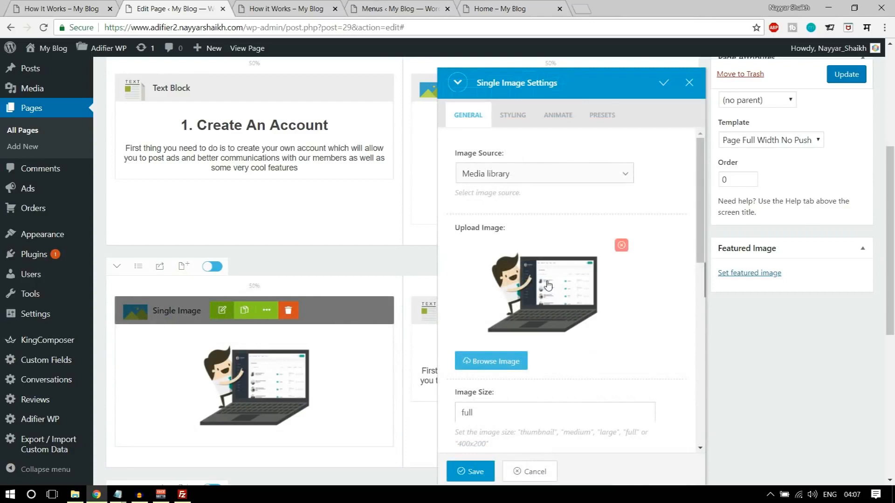
left_click(548, 285)
left_click(120, 189)
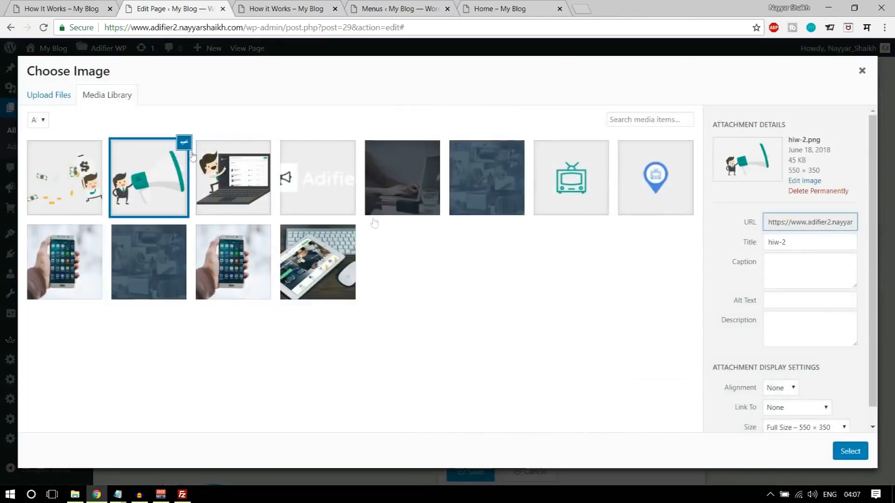
left_click(850, 451)
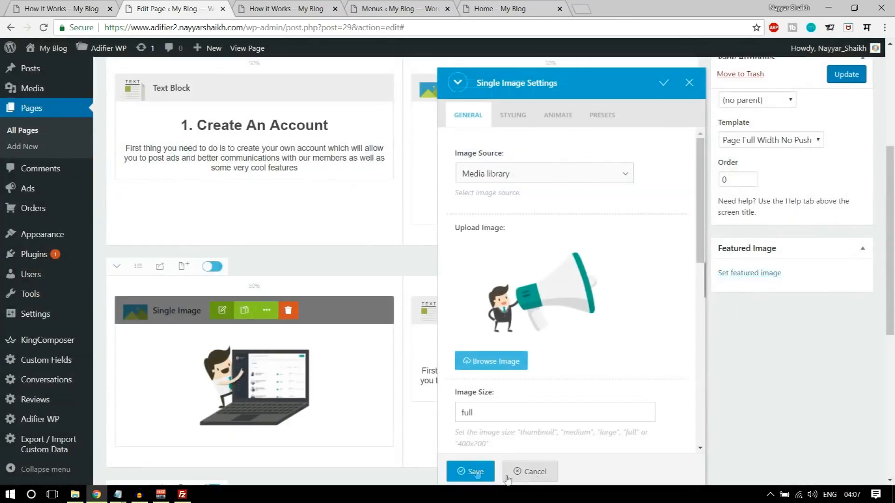
left_click(471, 471)
- Fill the second row's text block with the demo's Post An Ad text, centre-aligned
left_click(60, 9)
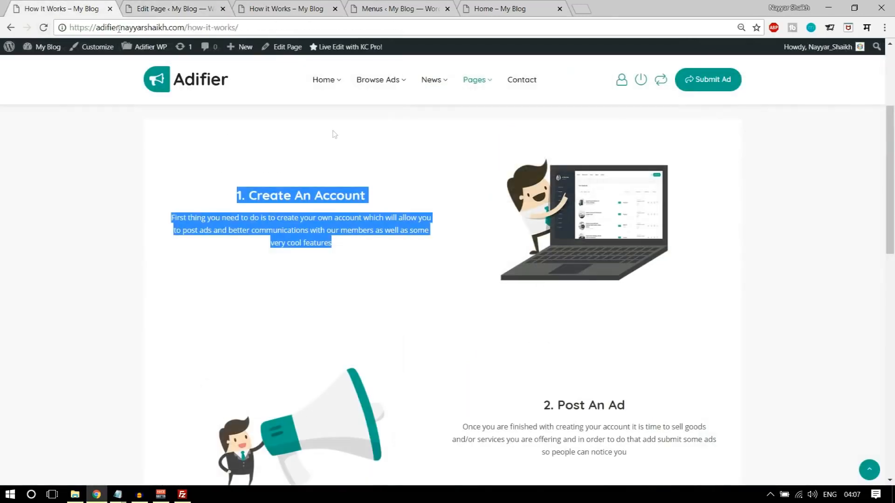
scroll(597, 343, "down", 2)
left_click_drag(544, 285, 654, 342)
key("ctrl+c")
left_click(173, 9)
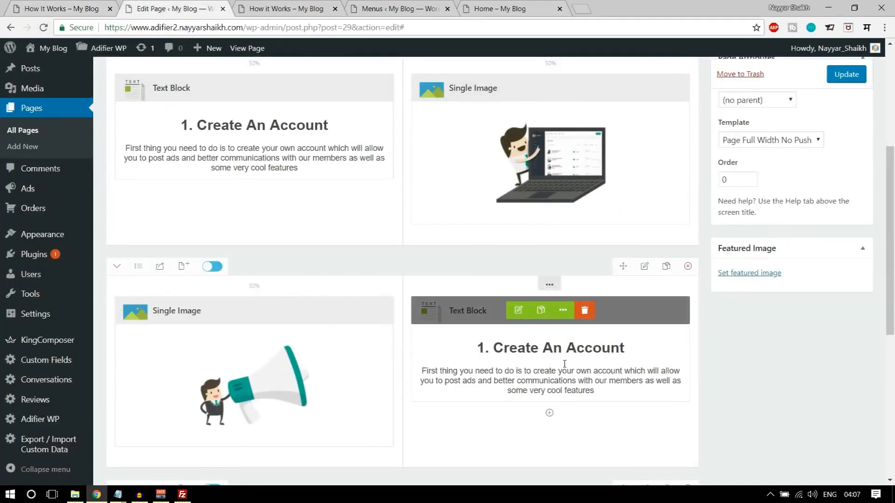
left_click(530, 320)
left_click(560, 302)
key("ctrl+a")
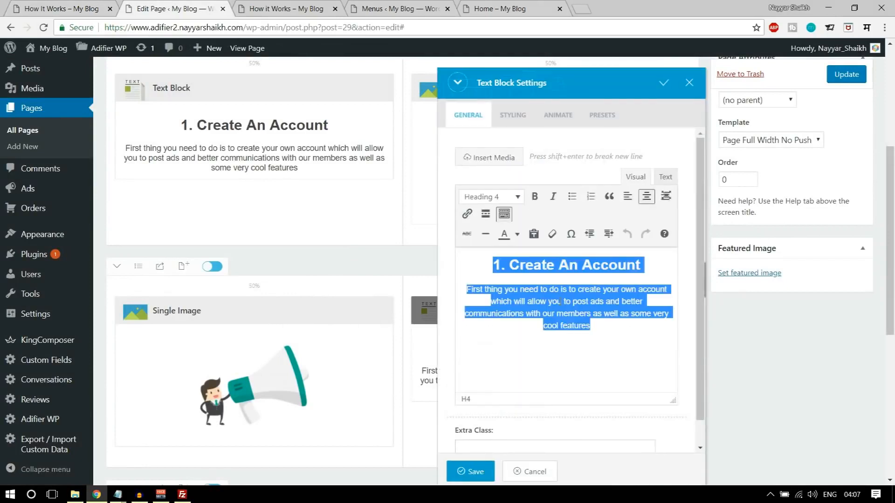
key("ctrl+v")
key("ctrl+a")
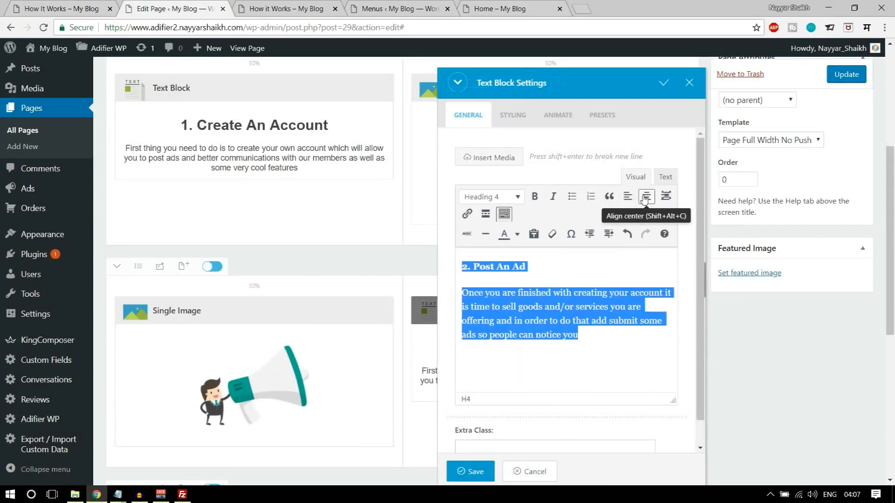
left_click(646, 197)
left_click(471, 471)
scroll(731, 368, "down", 5)
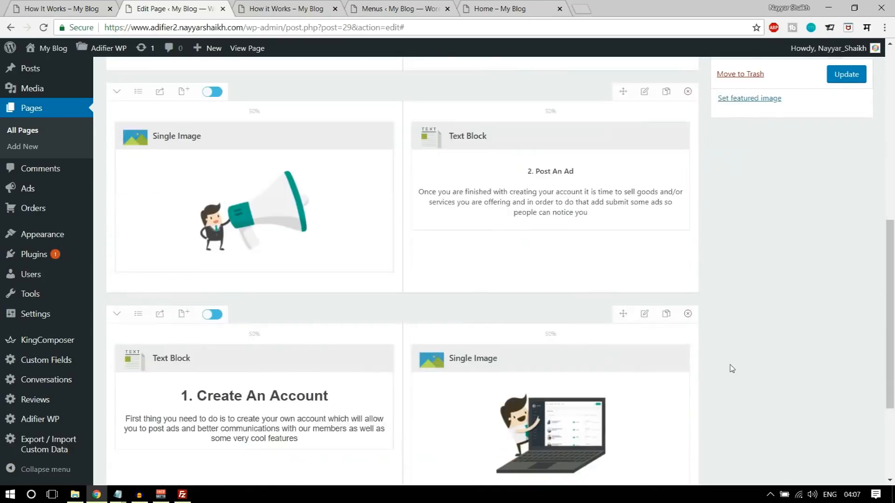
- Fill the third row's text block with the demo's 3. Start Earning text, centre-aligned
left_click(88, 9)
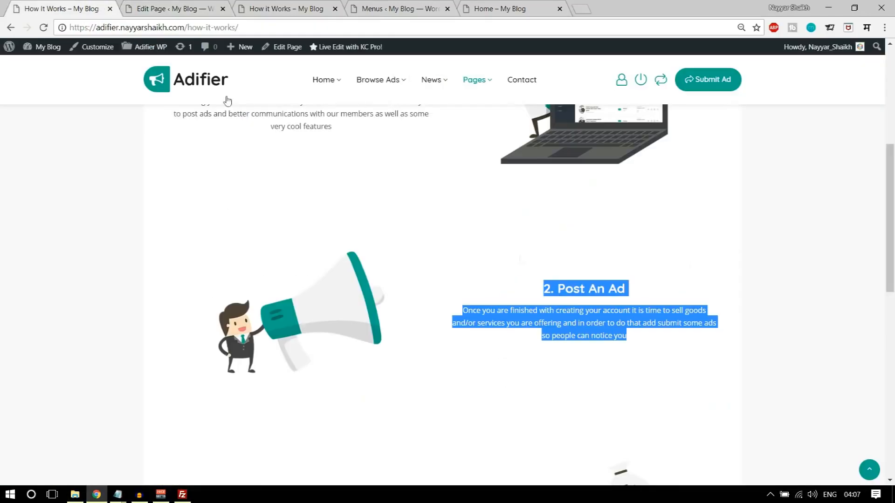
left_click(582, 331)
scroll(593, 369, "down", 5)
left_click_drag(255, 258, 336, 313)
key("ctrl+c")
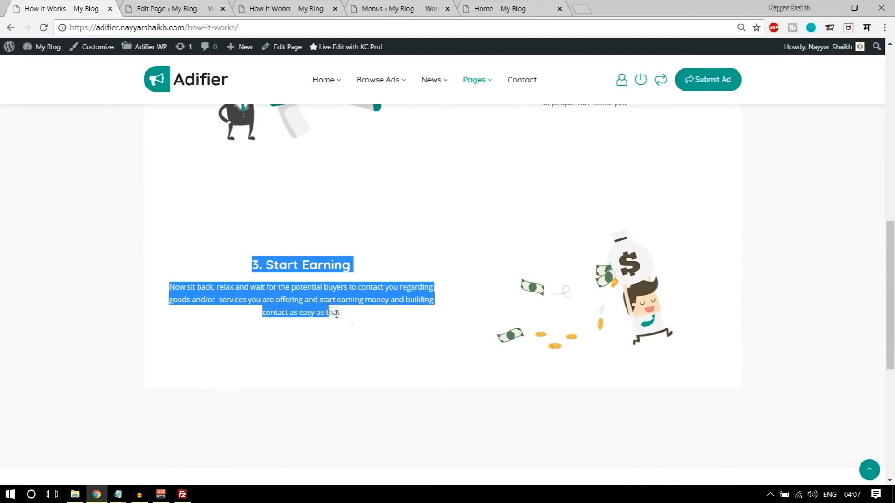
left_click(173, 5)
left_click(221, 242)
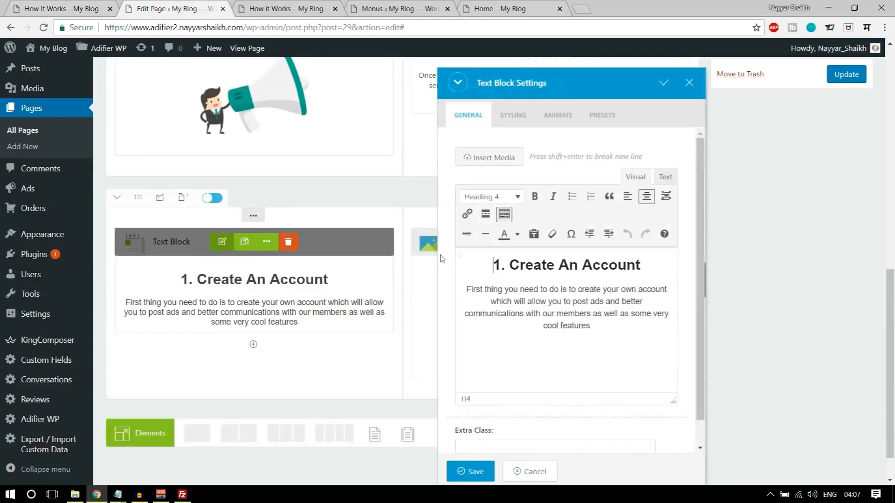
key("ctrl+a")
key("ctrl+v")
key("ctrl+a")
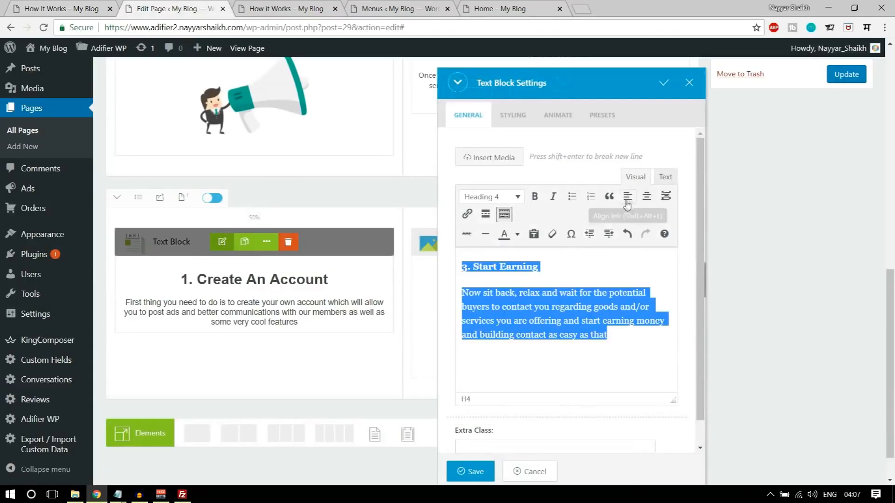
left_click(646, 196)
left_click(463, 470)
- Set the third row's image to the hiw-3 money bag and update the page
mouse_move(519, 245)
left_click(518, 242)
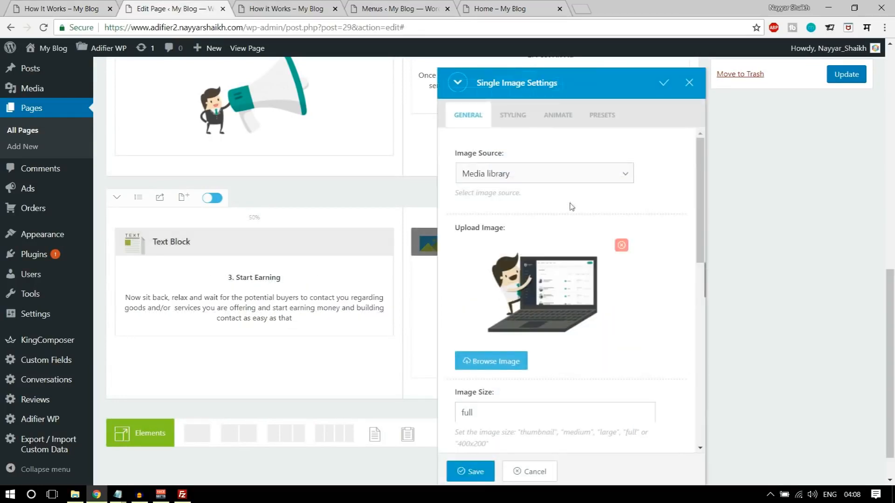
left_click(517, 360)
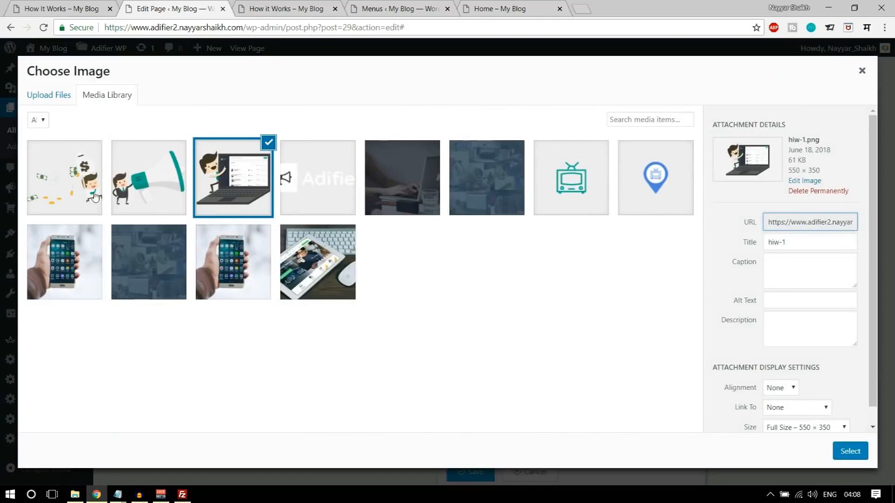
left_click(55, 187)
left_click(849, 451)
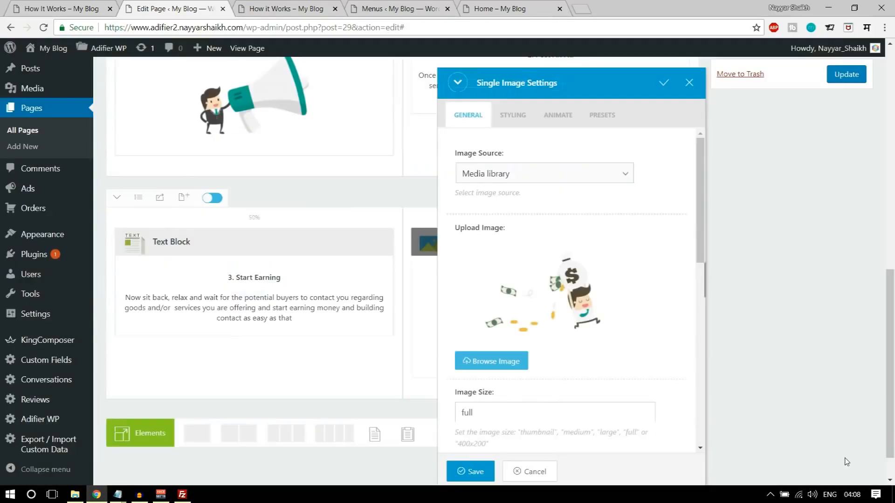
left_click(471, 471)
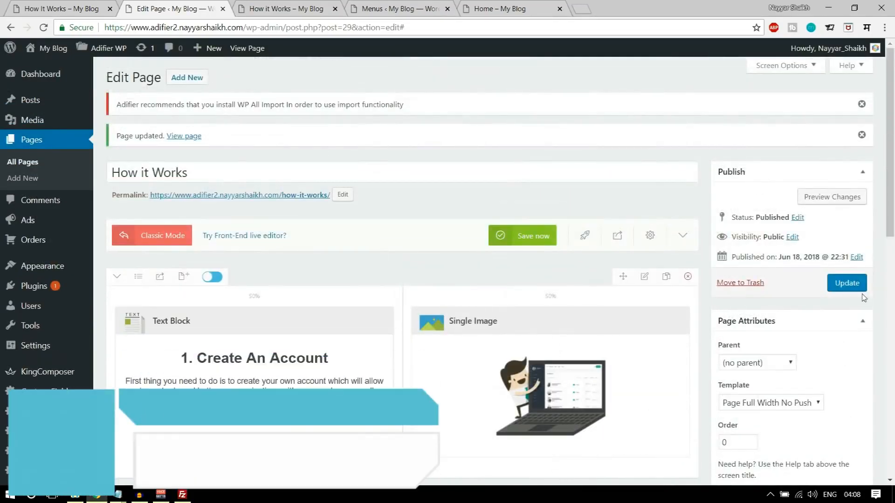
left_click(860, 288)
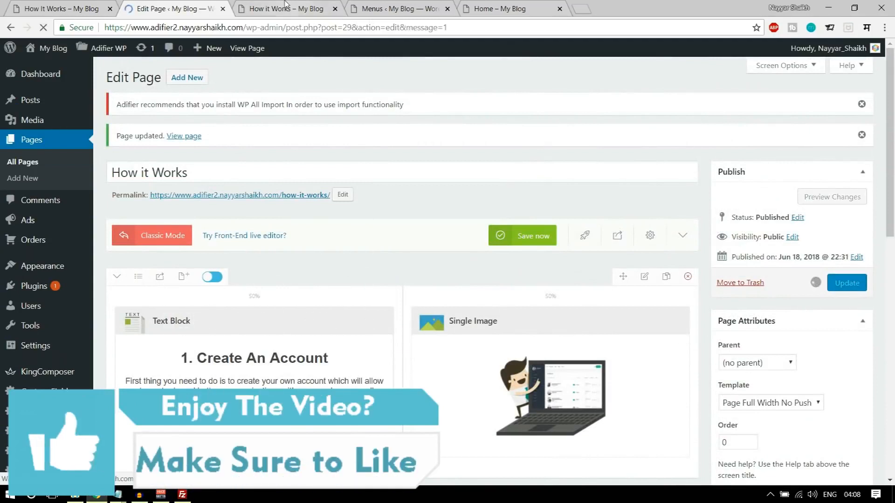
- Reload the live How it Works page, compare it with the demo, and go to the Footer Menu editor
left_click(285, 4)
left_click(45, 28)
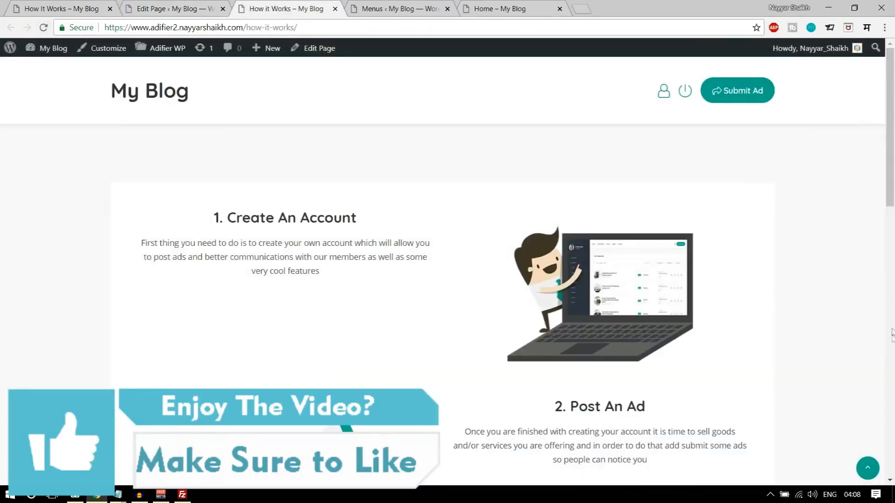
scroll(891, 332, "down", 10)
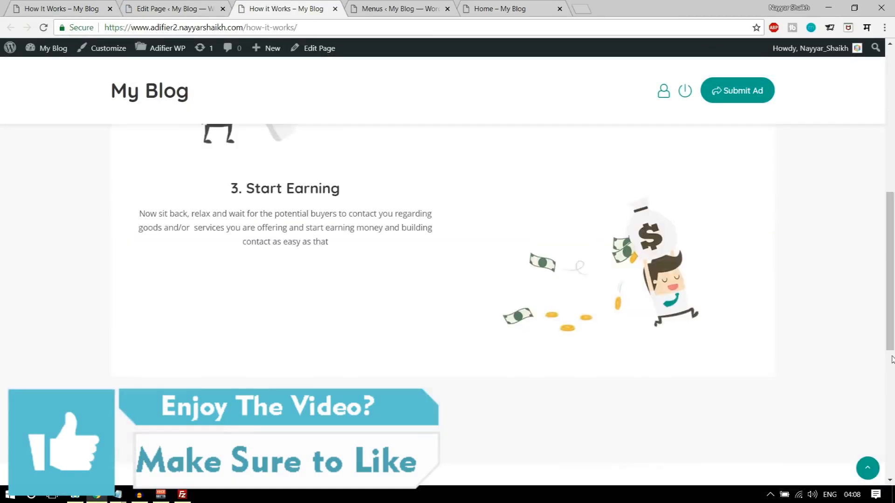
scroll(891, 359, "up", 10)
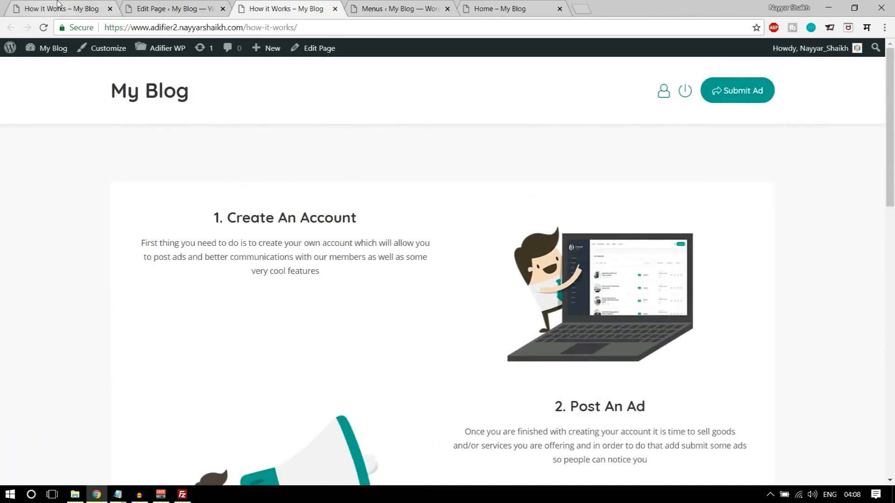
left_click(57, 9)
scroll(361, 310, "up", 10)
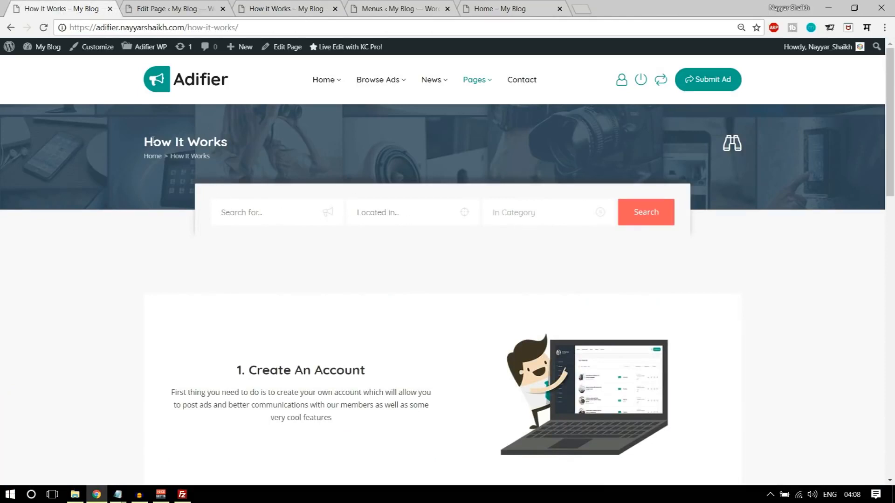
left_click(268, 10)
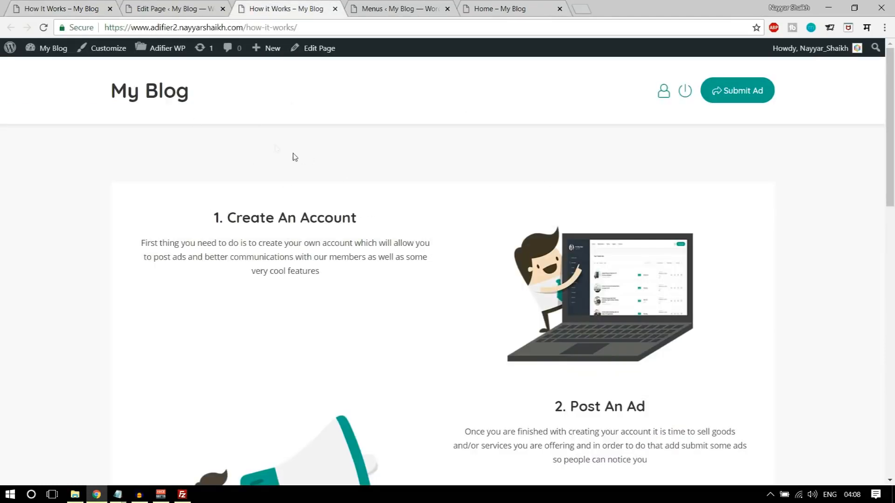
left_click(398, 10)
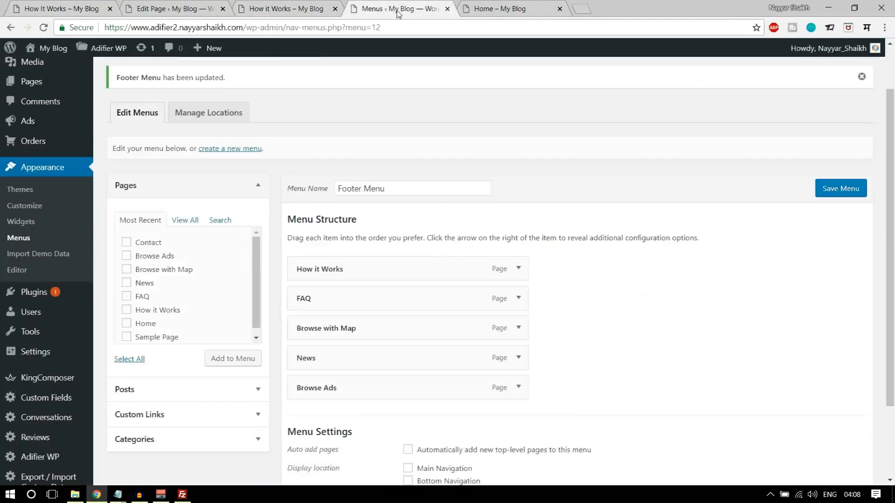
- In the Adifier theme's Breadcrumbs settings, turn Show Breadcrumbs on
scroll(484, 259, "up", 2)
mouse_move(105, 52)
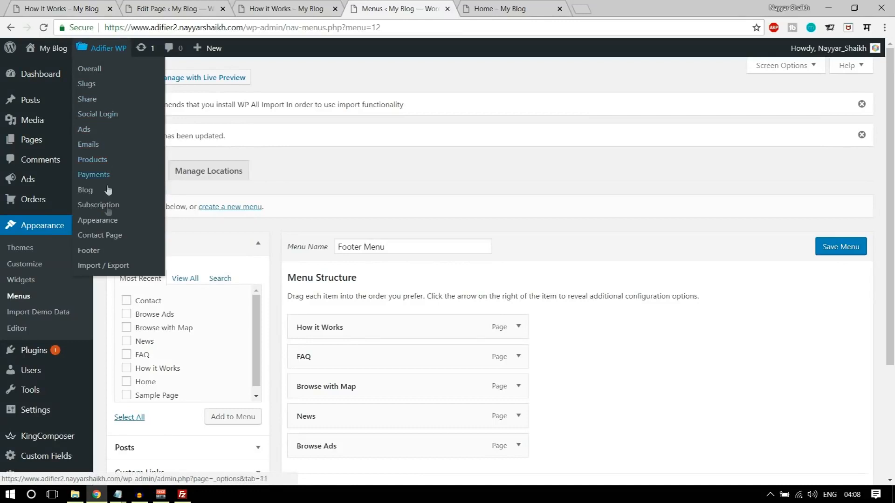
left_click(117, 224)
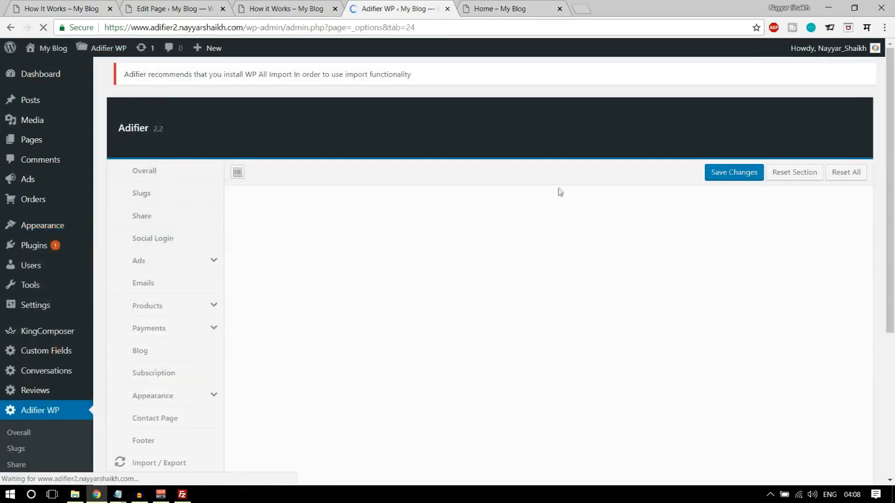
scroll(561, 190, "down", 4)
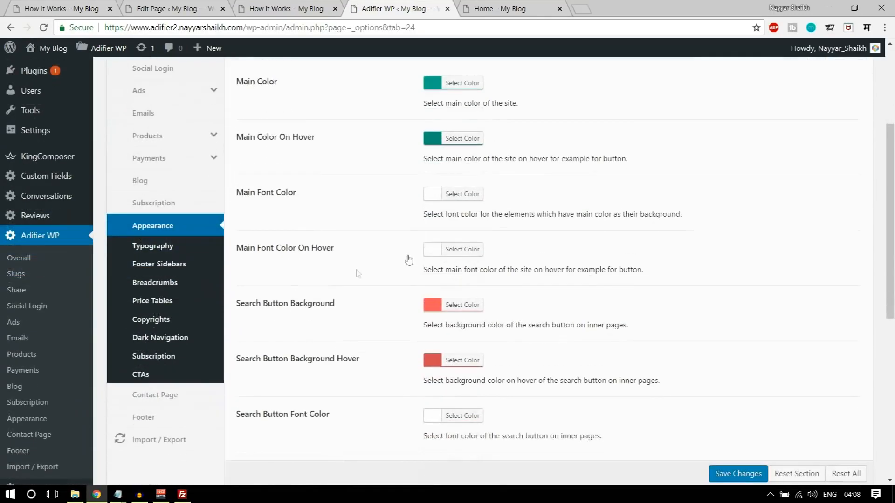
left_click(157, 285)
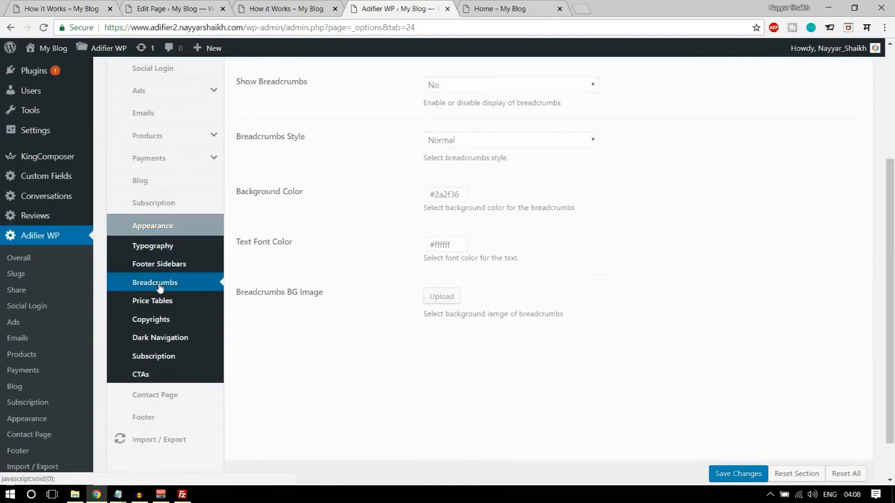
scroll(674, 285, "up", 4)
left_click_drag(245, 257, 355, 256)
left_click(485, 261)
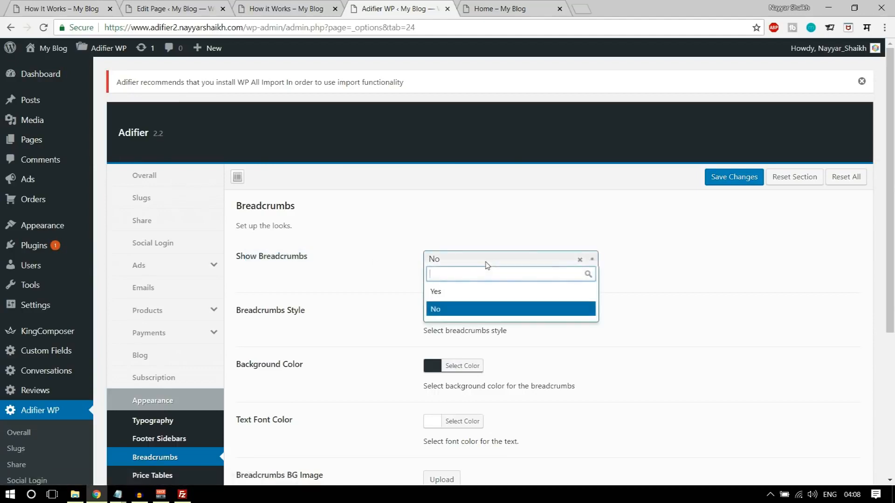
left_click(435, 291)
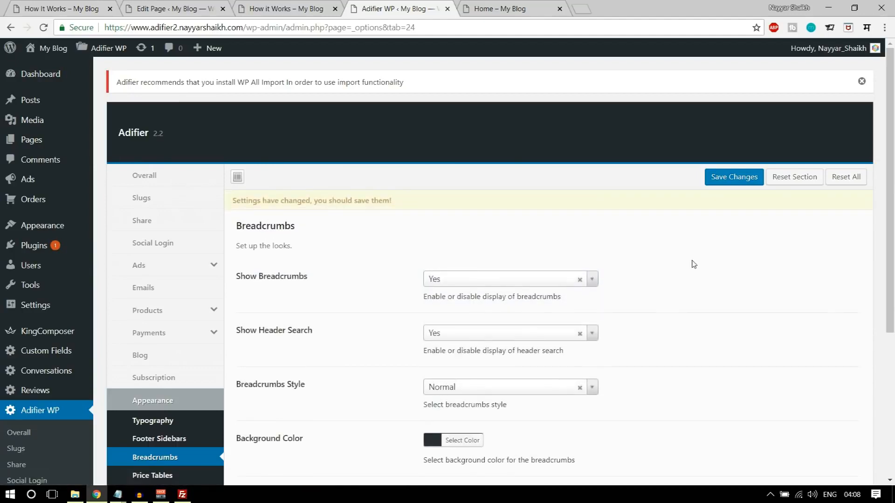
scroll(412, 261, "down", 4)
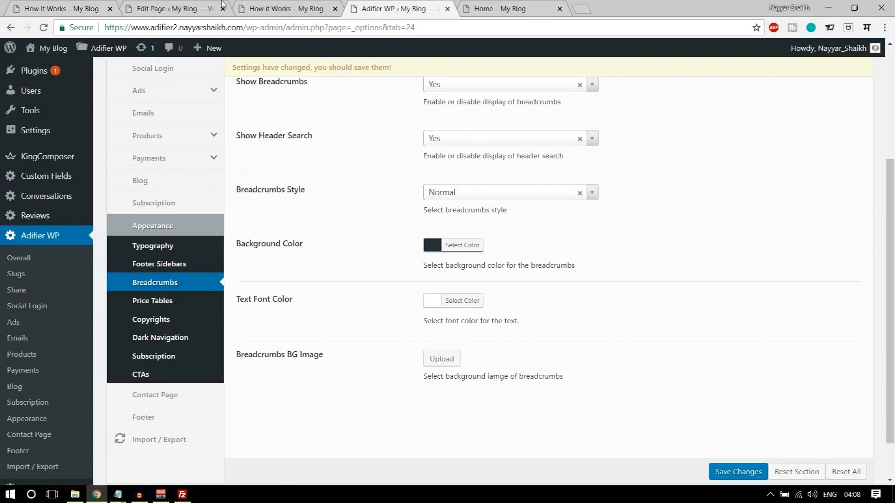
- Set the breadcrumbs style to Quick Search and try its search popup on the live page
left_click(282, 7)
left_click(75, 7)
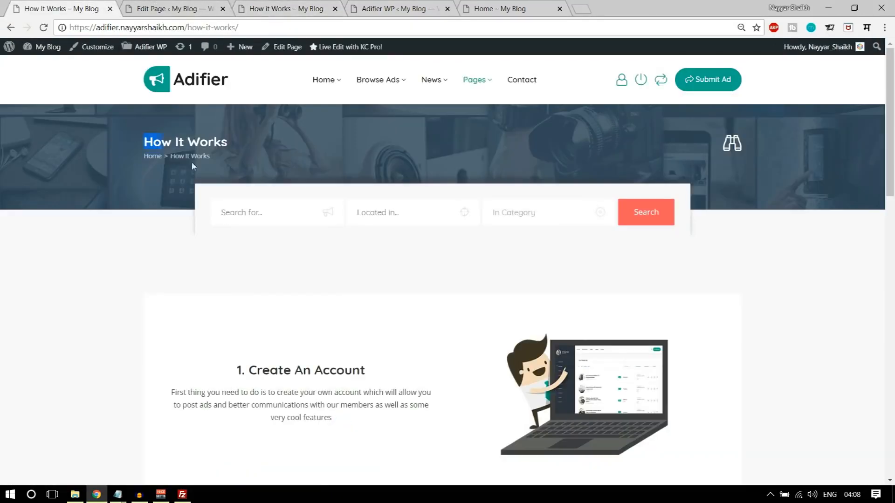
left_click(268, 169)
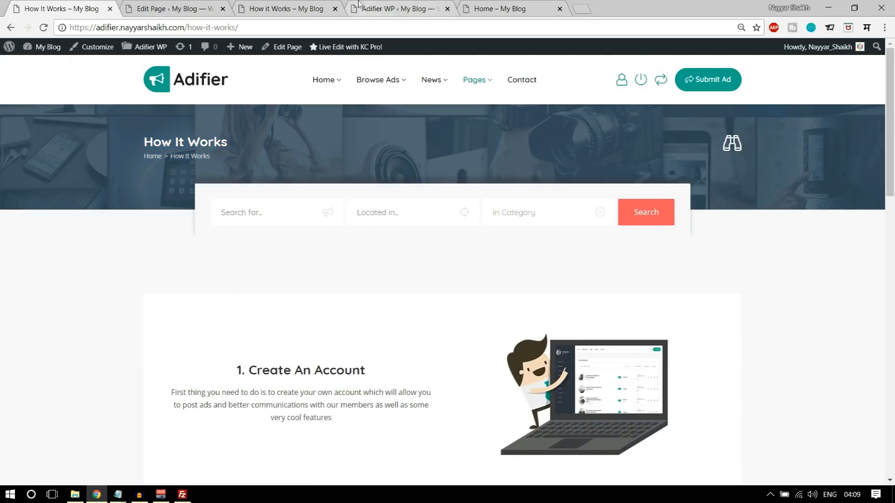
left_click(411, 5)
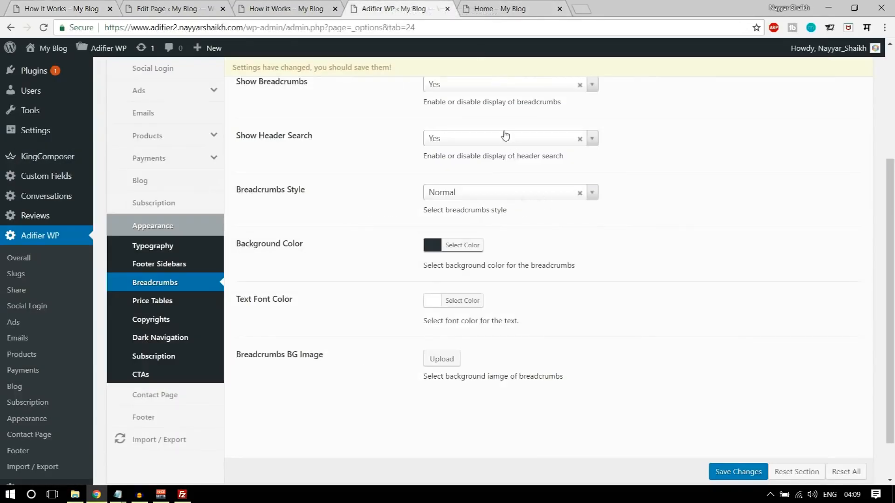
left_click(470, 193)
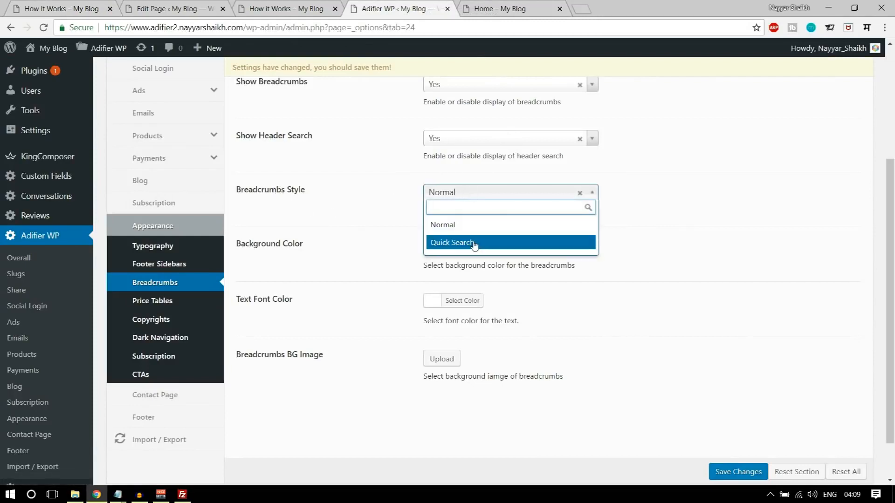
left_click(492, 242)
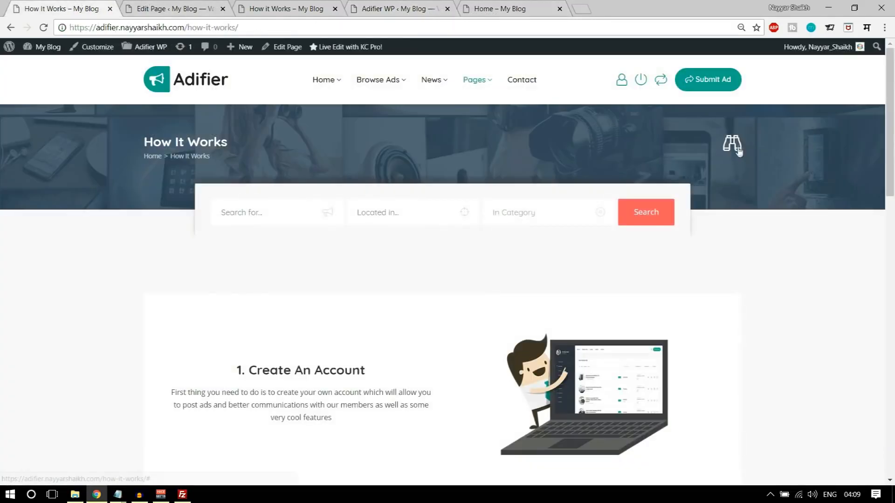
left_click(737, 150)
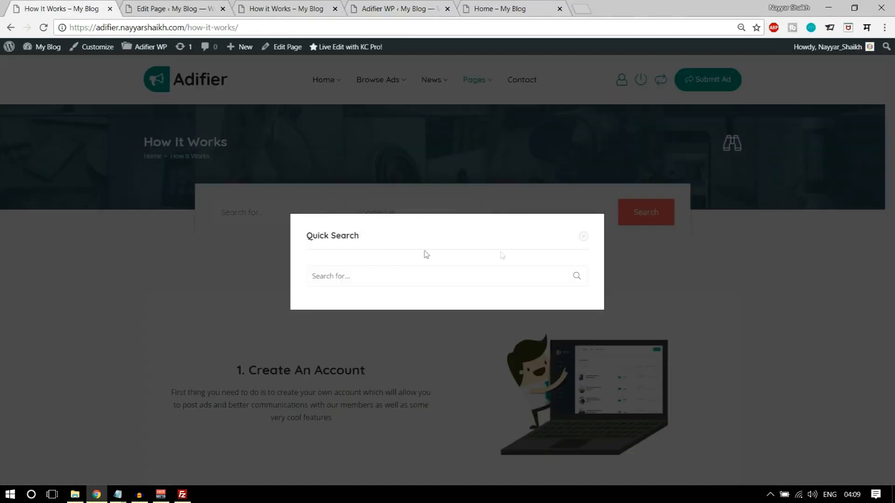
left_click(583, 236)
left_click(379, 4)
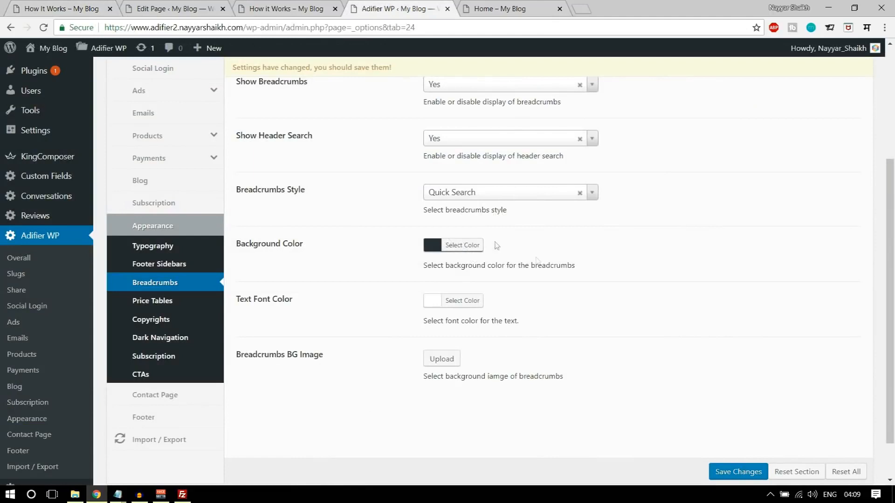
- Start adding a Breadcrumbs BG Image by uploading a new file
scroll(584, 317, "down", 1)
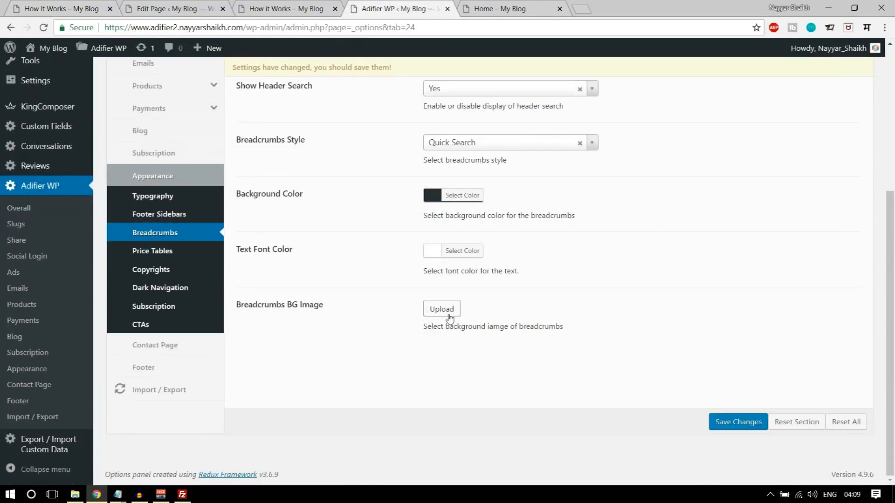
left_click(106, 7)
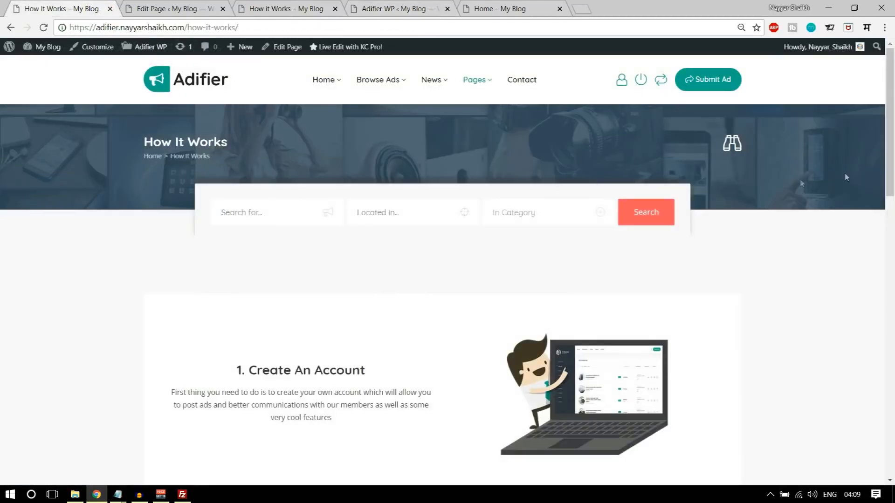
left_click(377, 5)
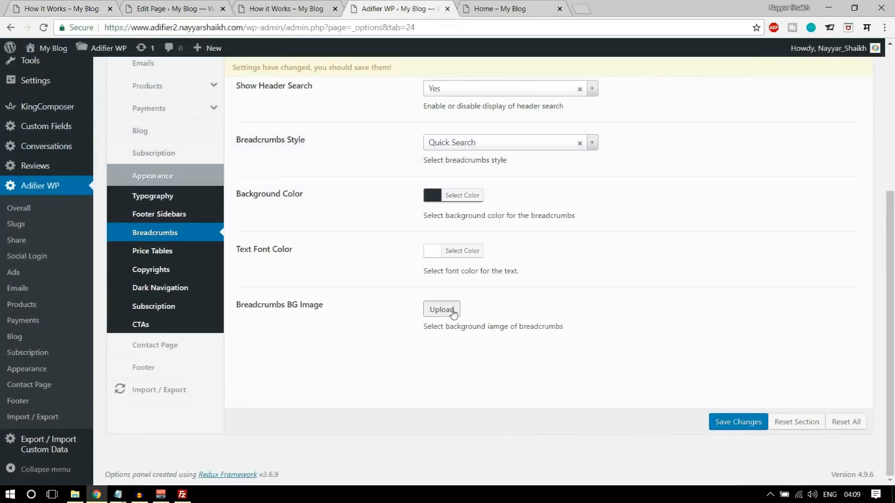
left_click(442, 309)
left_click(51, 95)
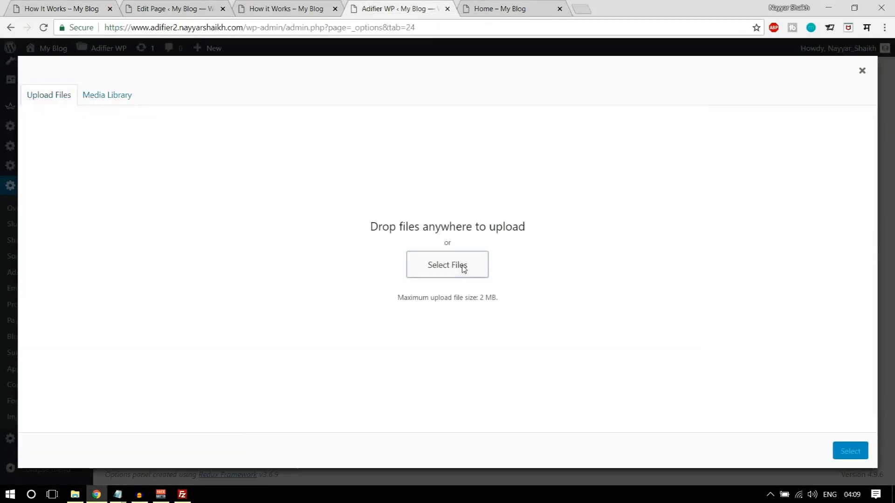
- Upload bg-2-2, select it as the breadcrumbs background, and save the settings
left_click(462, 265)
left_click(136, 167)
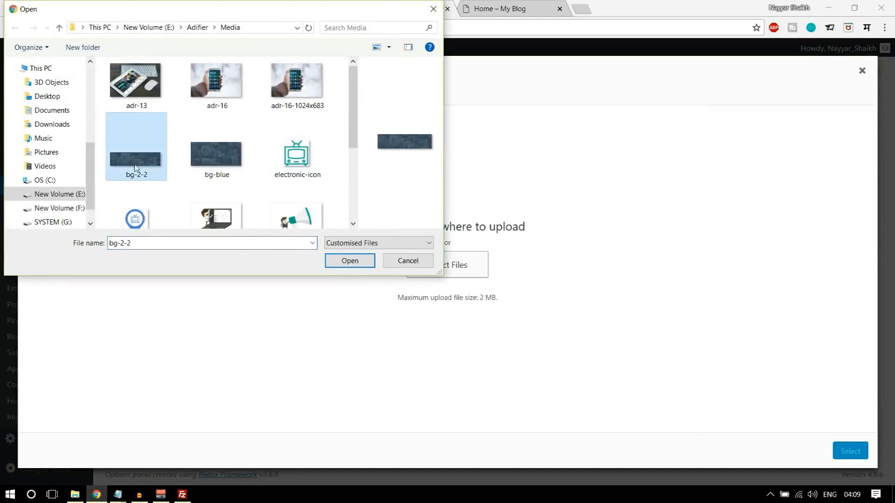
left_click(352, 247)
left_click(311, 269)
left_click(339, 259)
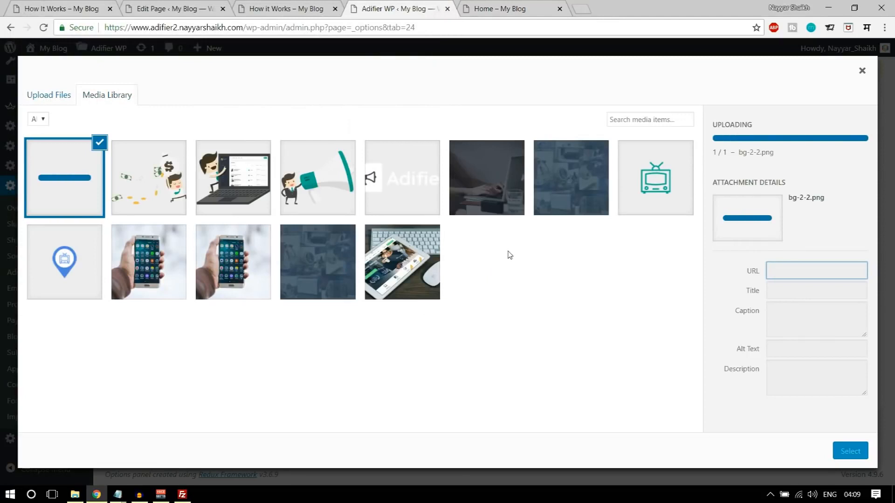
left_click(845, 451)
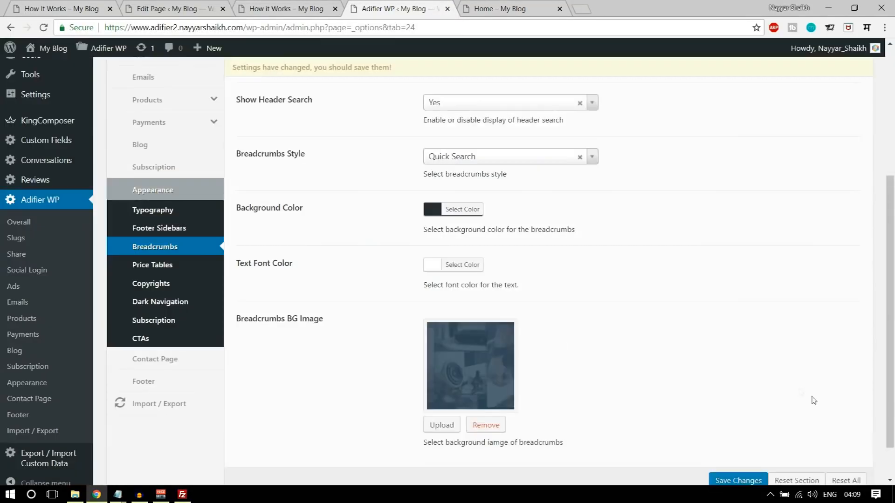
scroll(769, 447, "down", 1)
left_click(739, 455)
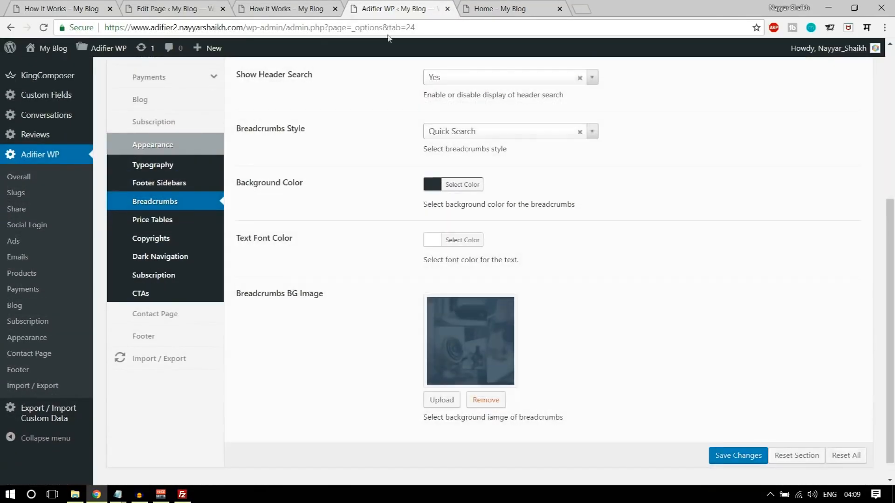
- Reload the live How it Works page, compare its new breadcrumbs with the demo, and return to the editor
left_click(326, 9)
key("F5")
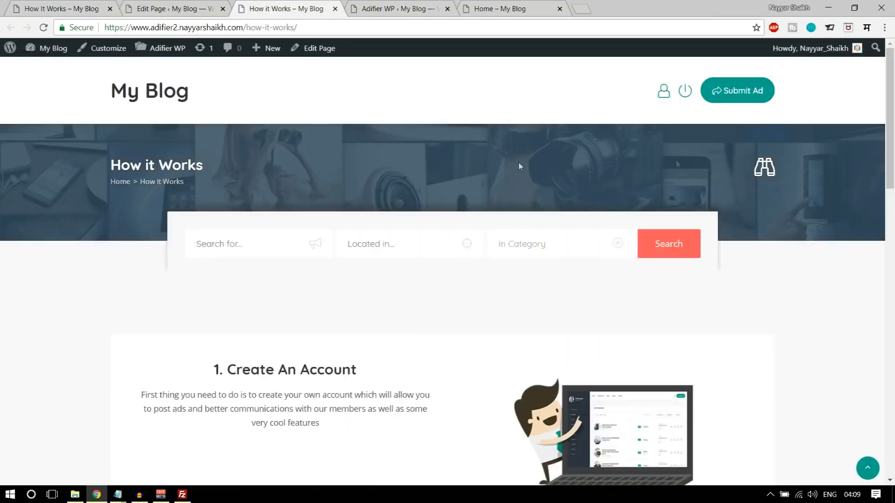
scroll(776, 245, "down", 3)
scroll(777, 246, "down", 3)
scroll(777, 245, "up", 3)
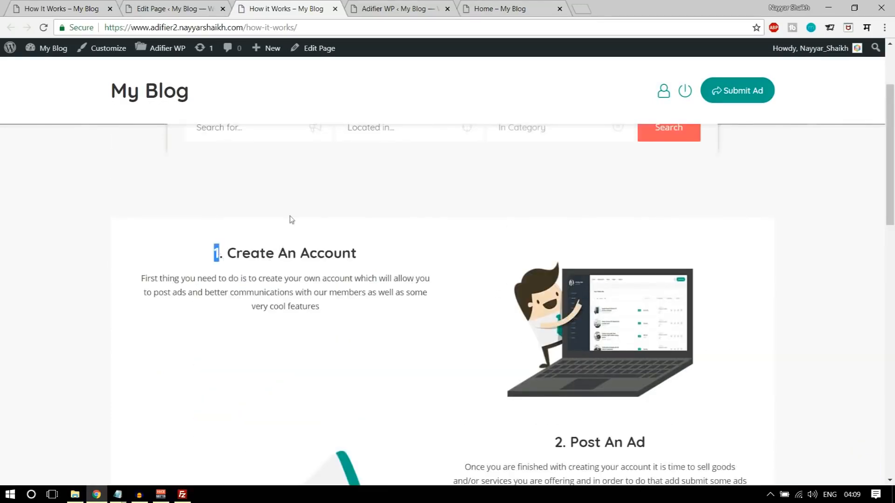
scroll(339, 245, "down", 5)
left_click(102, 5)
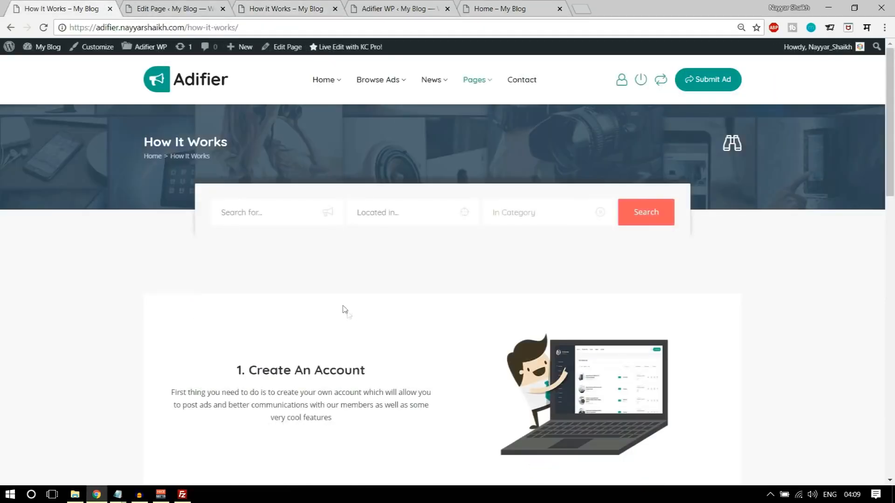
scroll(355, 316, "down", 3)
scroll(621, 282, "down", 3)
scroll(613, 267, "down", 4)
scroll(601, 267, "down", 3)
scroll(603, 273, "up", 5)
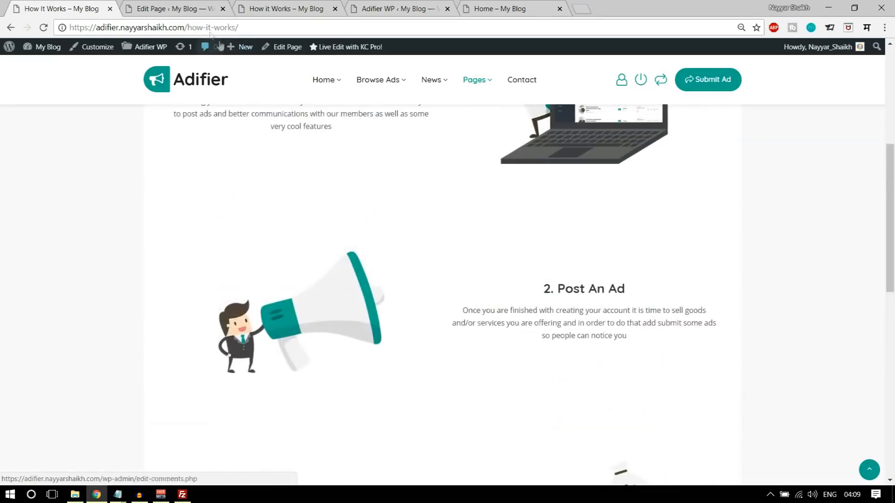
left_click(184, 7)
scroll(523, 289, "down", 3)
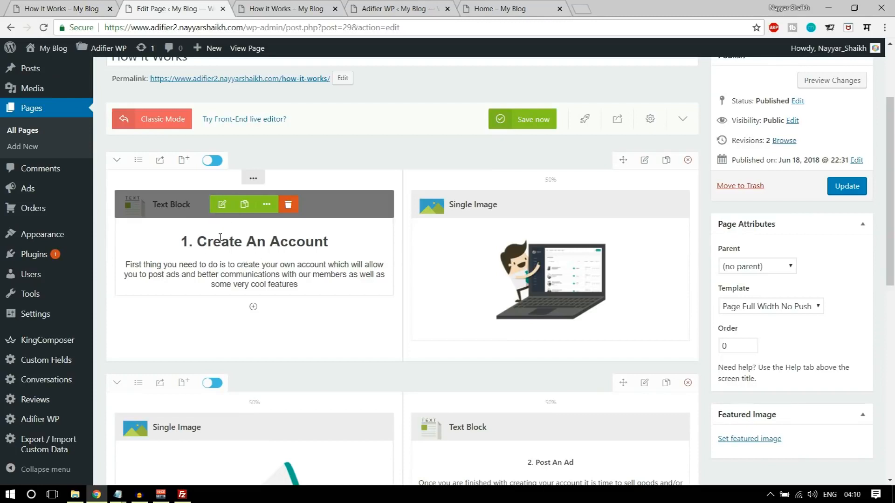
- Set the Create An Account text block's top padding to 85px and save it
left_click(222, 205)
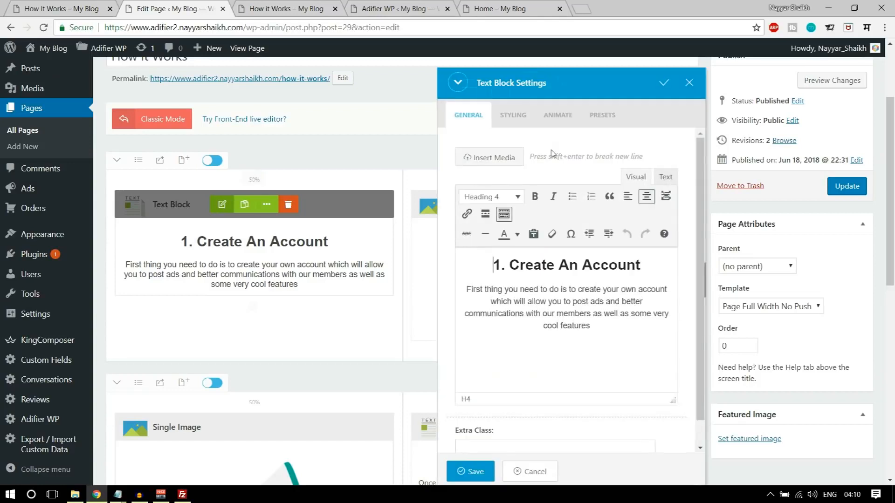
left_click(511, 115)
left_click(518, 171)
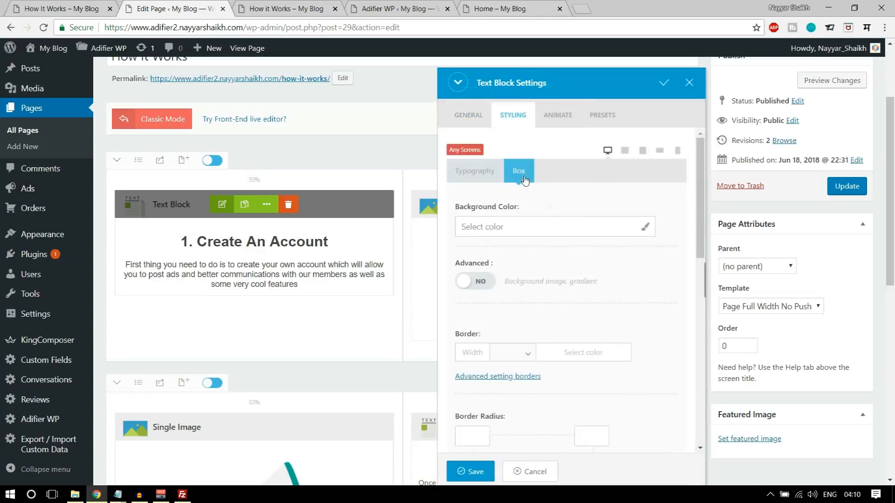
scroll(559, 273, "down", 2)
scroll(560, 273, "down", 7)
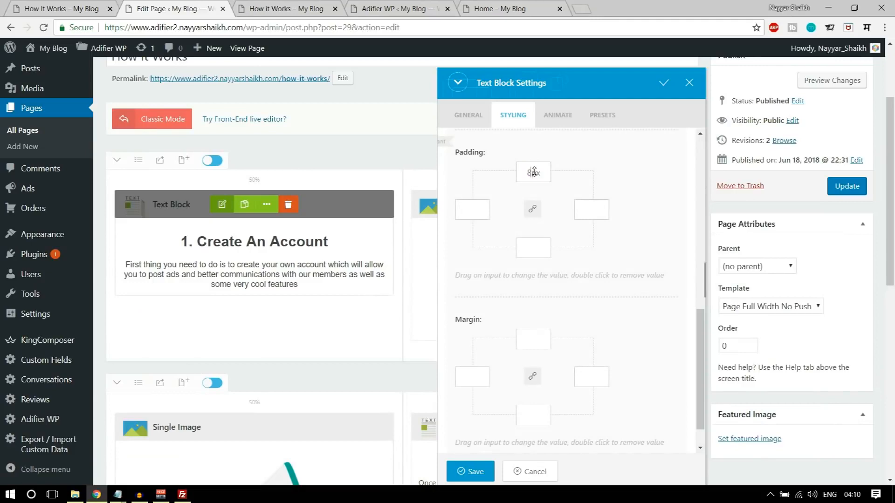
left_click(475, 471)
- Adjust the Post An Ad text block's top padding and save it
scroll(615, 378, "down", 4)
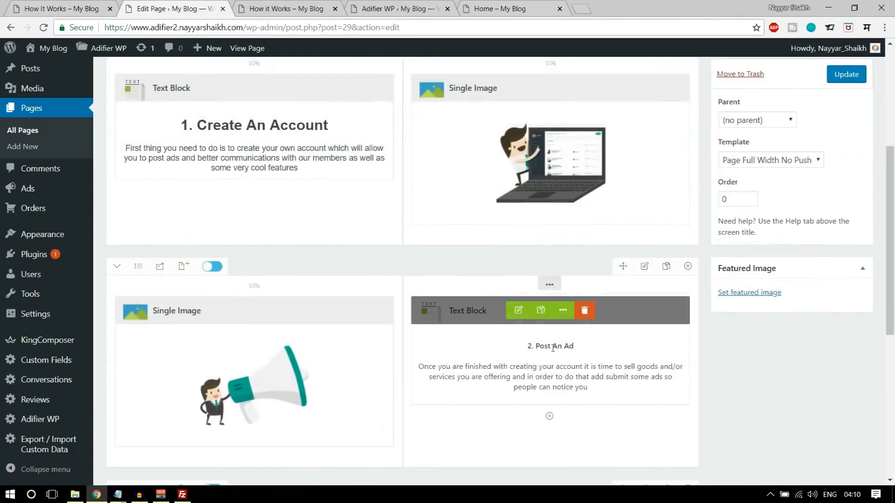
left_click(517, 252)
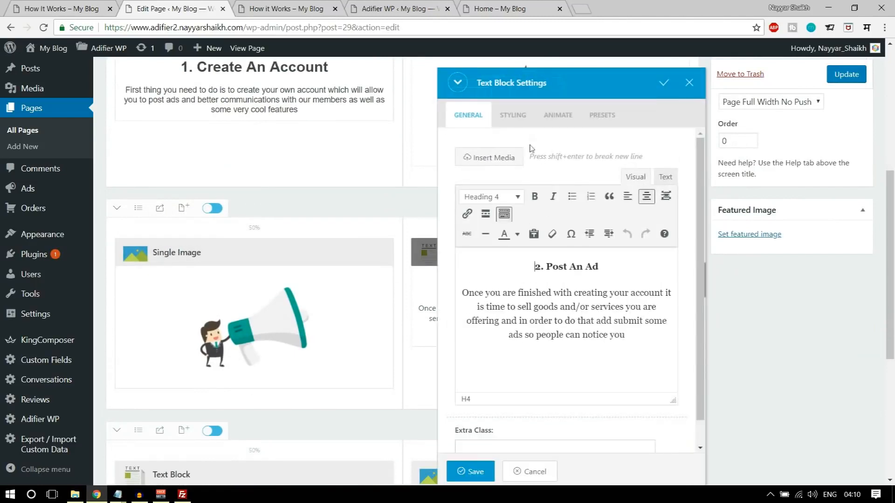
left_click(514, 123)
left_click(532, 173)
scroll(536, 289, "down", 5)
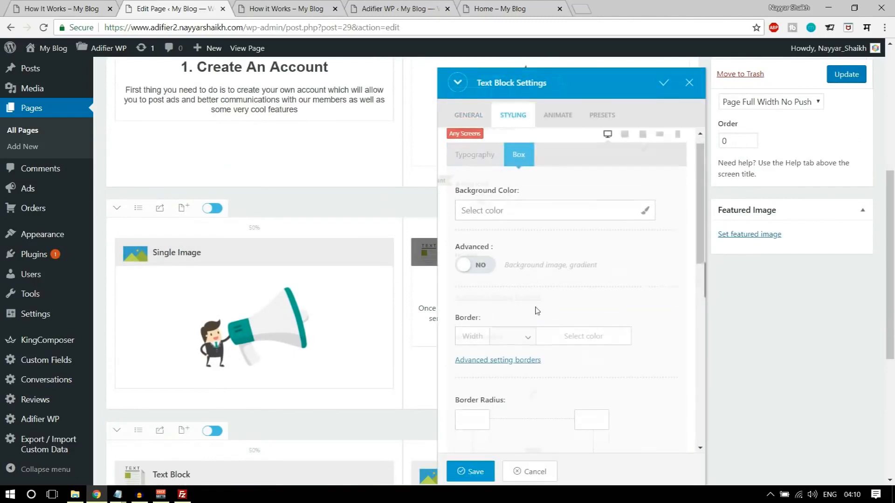
scroll(547, 260, "down", 3)
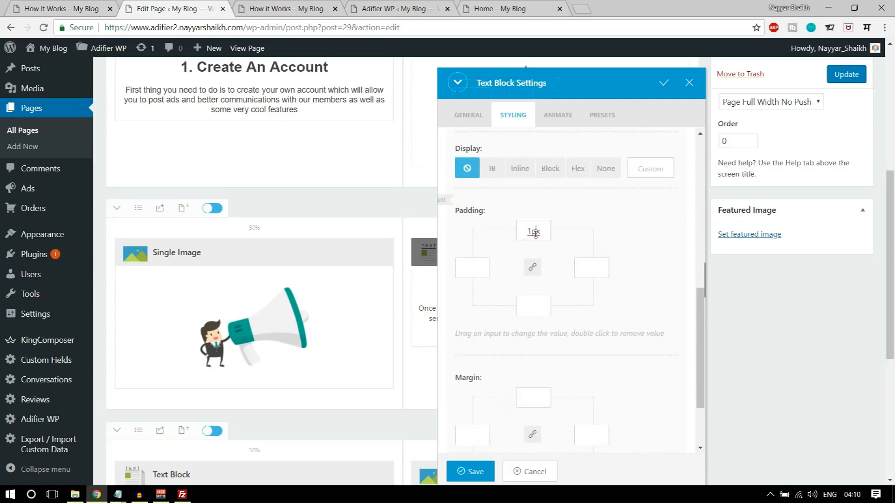
left_click(471, 472)
- Adjust the Start Earning text block's top padding, save it, and update the page
scroll(226, 306, "down", 4)
left_click(223, 300)
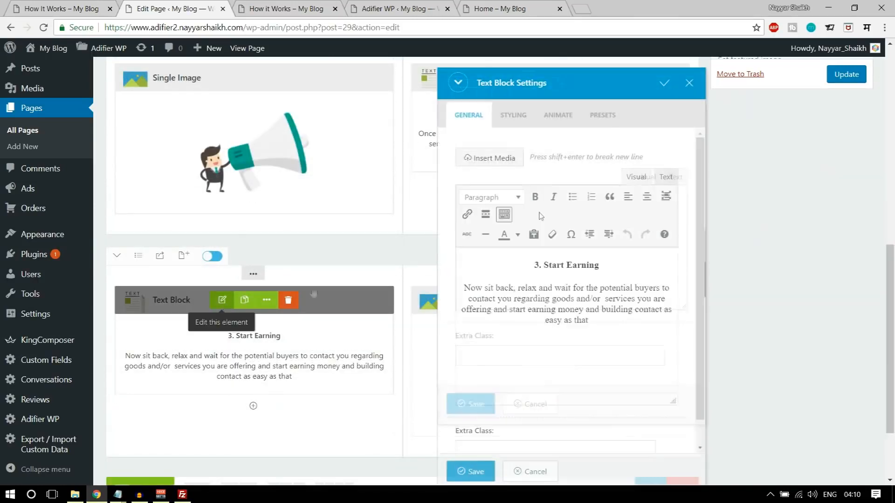
left_click(558, 115)
left_click(513, 115)
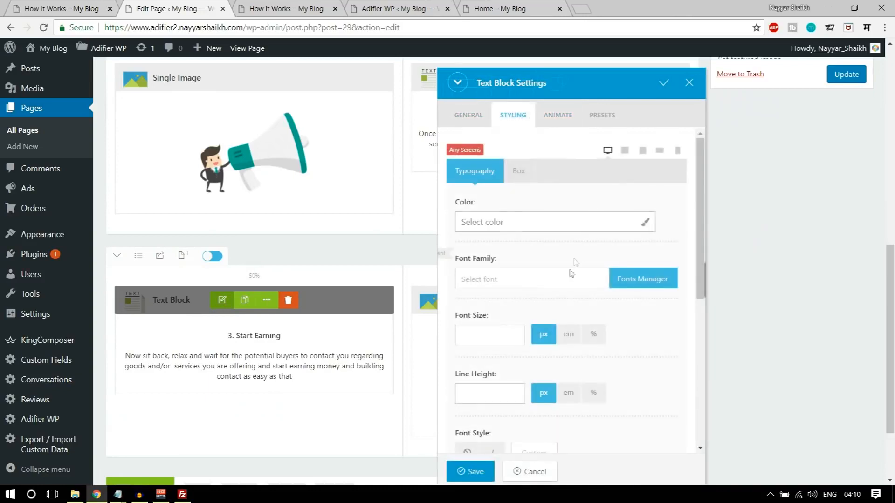
scroll(569, 146, "down", 1)
scroll(569, 146, "up", 1)
left_click(518, 171)
scroll(533, 287, "down", 9)
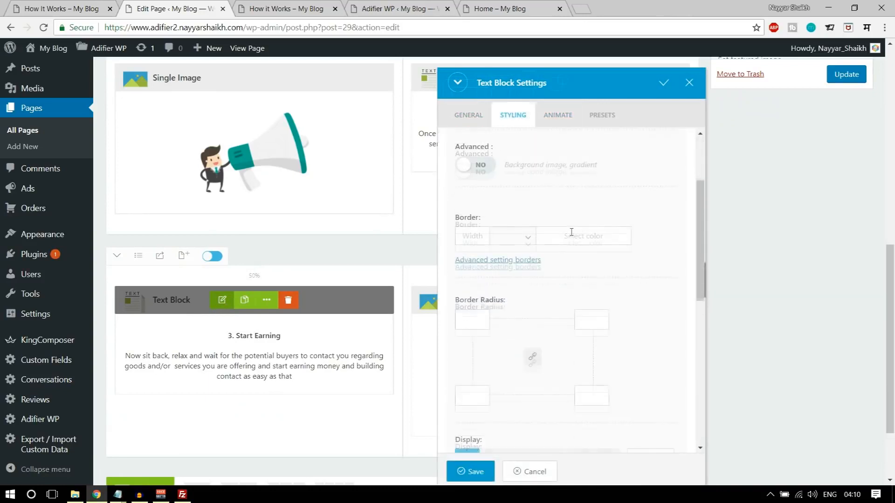
left_click(529, 225)
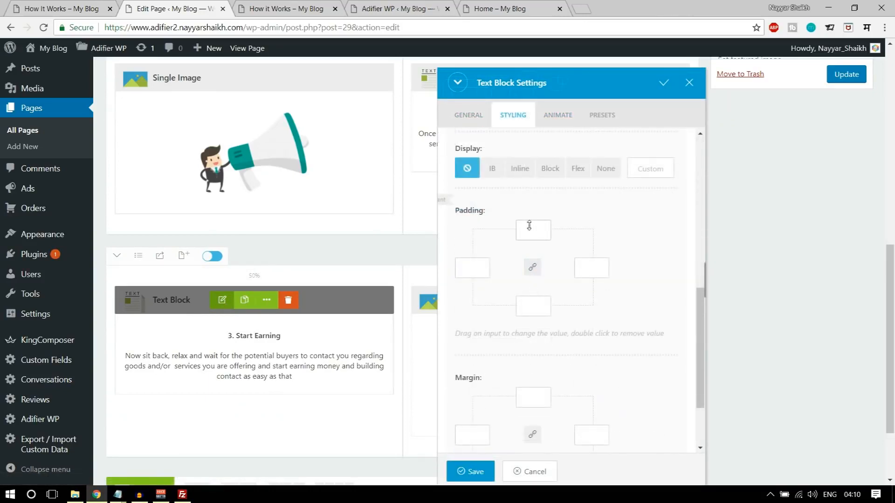
left_click(463, 472)
left_click(844, 76)
- Reload the live How it Works page and scroll through the updated blocks
left_click(321, 10)
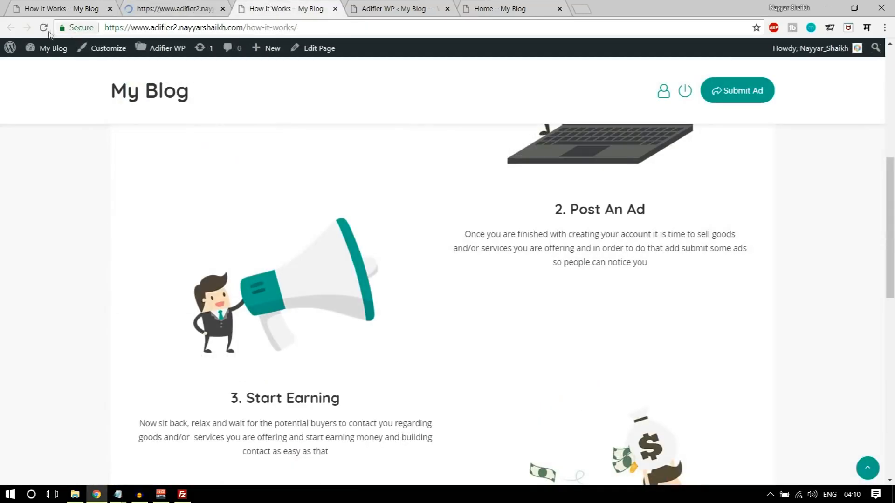
left_click(43, 28)
scroll(860, 200, "up", 5)
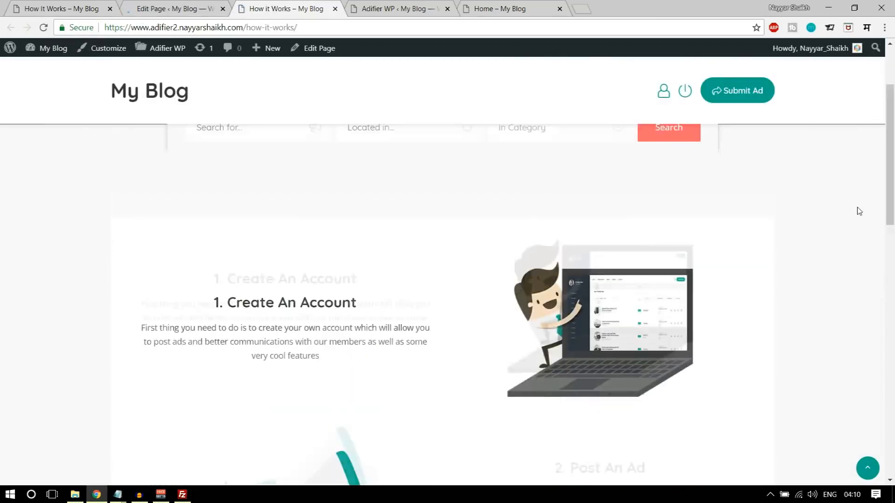
scroll(494, 303, "down", 10)
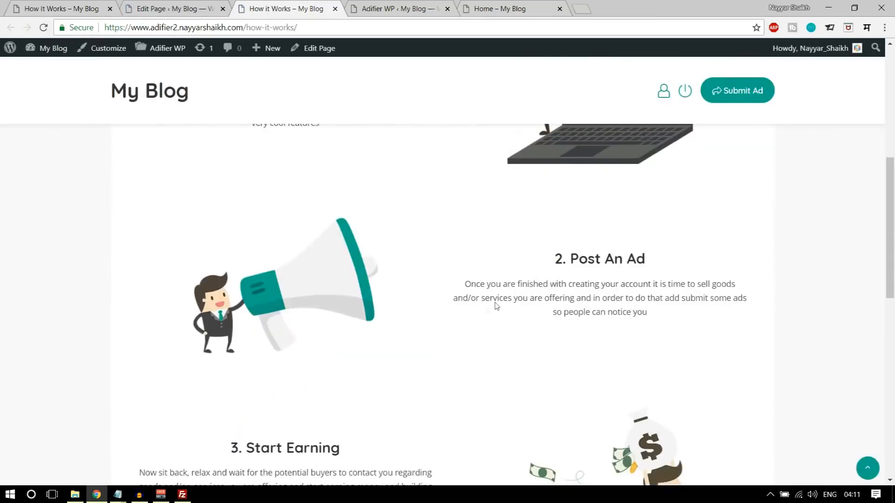
scroll(699, 354, "down", 5)
scroll(698, 353, "up", 15)
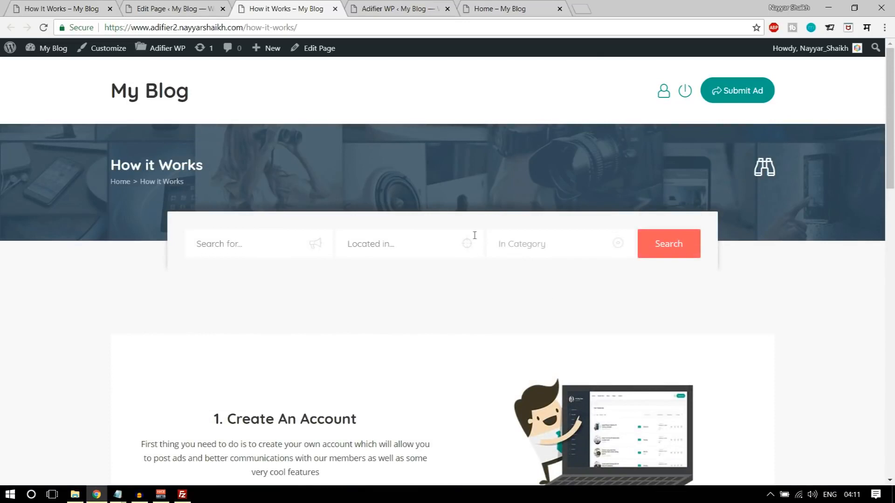
- On the demo FAQ page, expand the Types Of Ads answer, then return to the editor
left_click(67, 6)
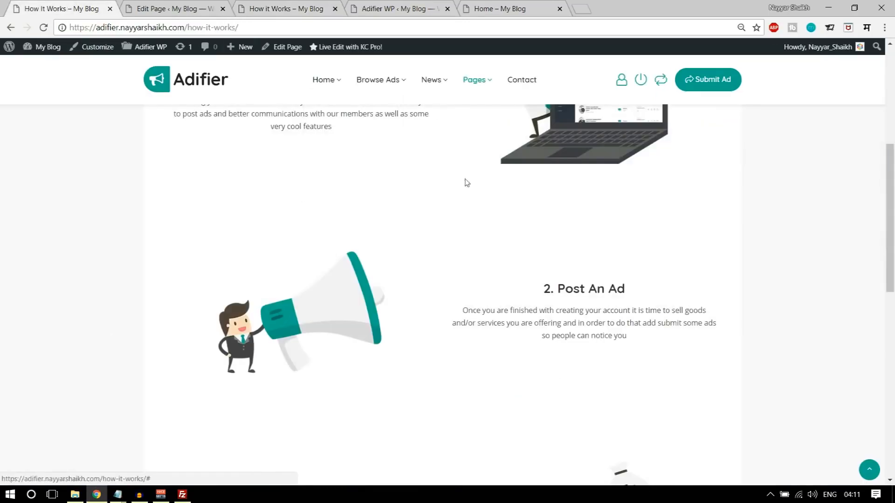
scroll(466, 187, "down", 10)
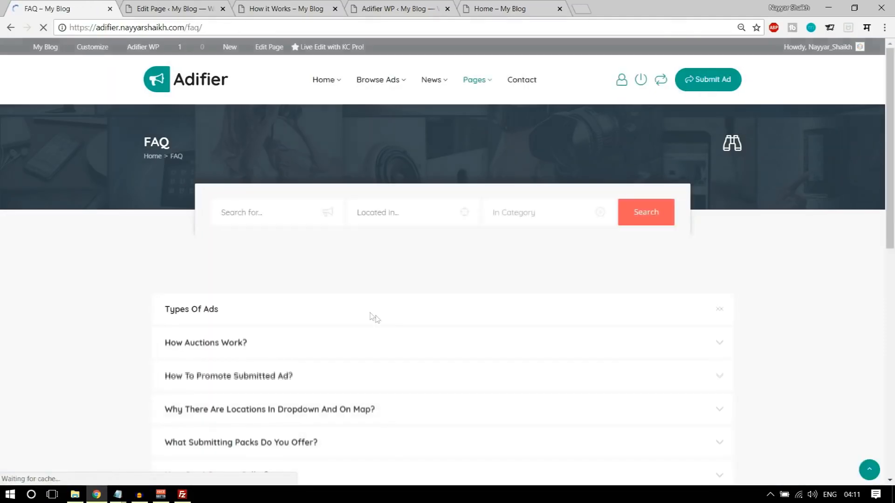
left_click(383, 319)
scroll(745, 308, "down", 13)
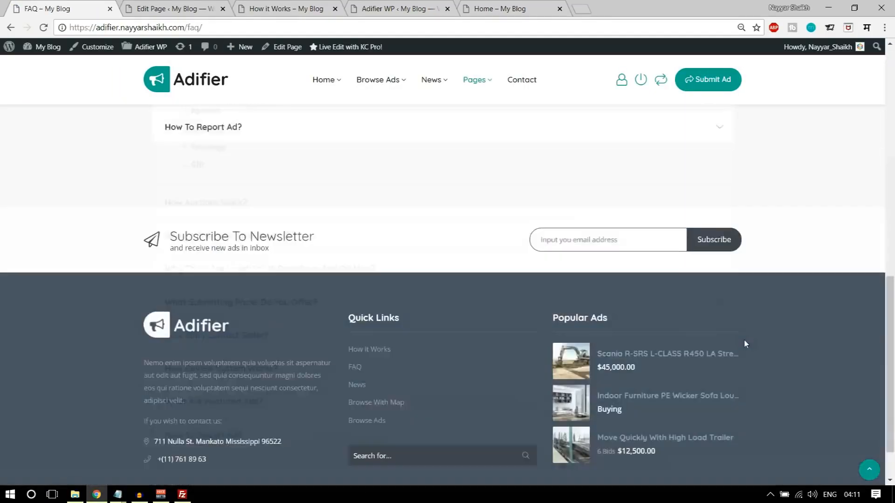
scroll(745, 344, "up", 13)
left_click(189, 7)
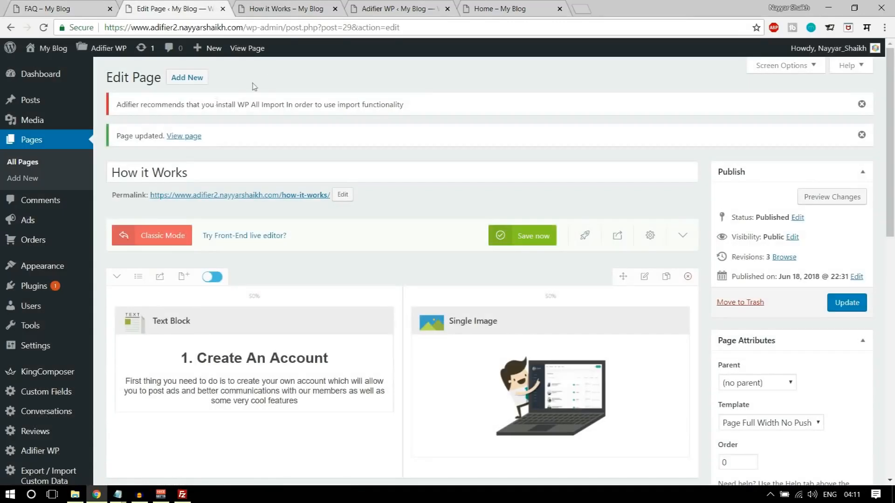
- Set the FAQ page's template to Page Full Width - Builder and update it
left_click(30, 144)
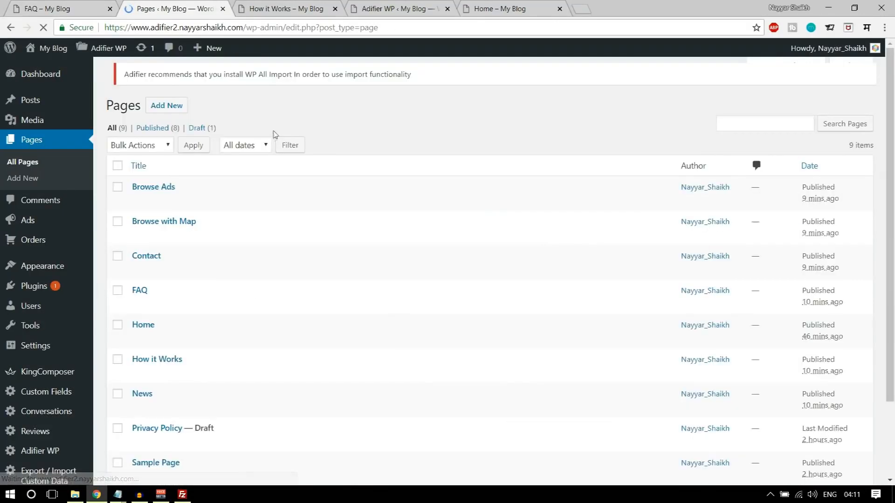
left_click(137, 305)
scroll(609, 270, "down", 2)
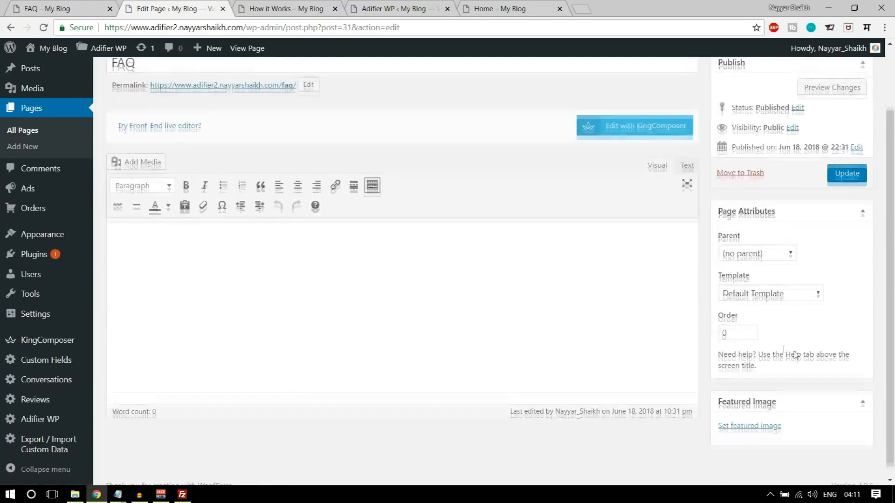
left_click(793, 283)
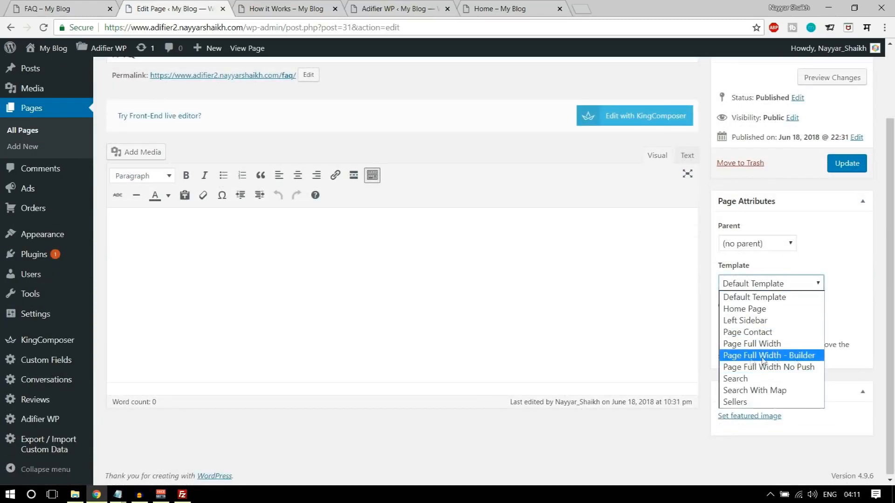
left_click(791, 356)
scroll(812, 317, "up", 2)
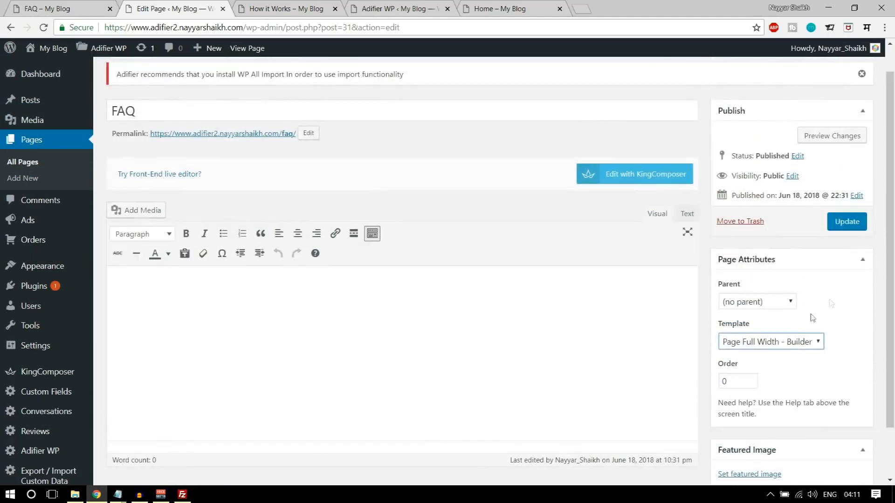
left_click(857, 219)
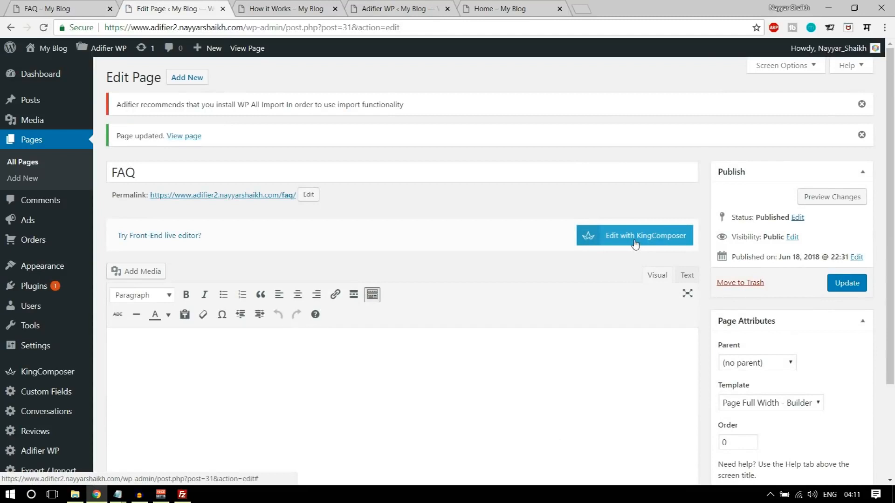
- Switch the FAQ page to KingComposer and close the How it Works, Adifier settings and Home tabs
left_click(681, 240)
left_click(335, 9)
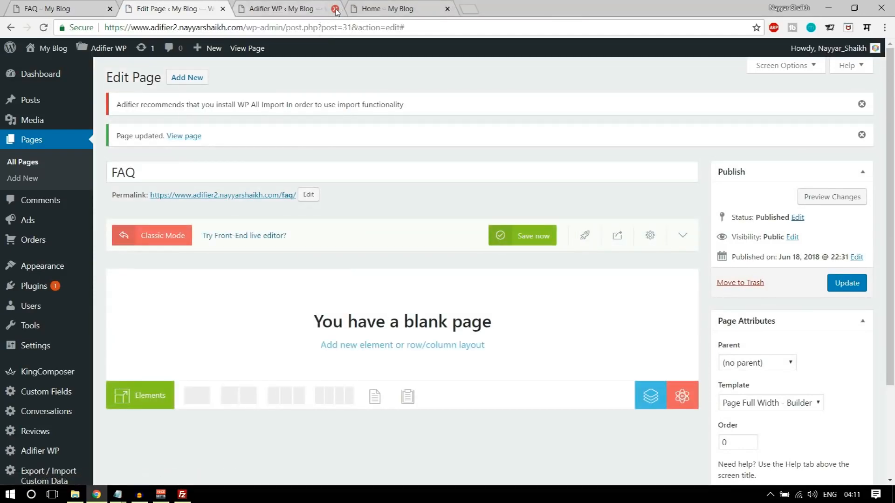
left_click(334, 9)
left_click(336, 9)
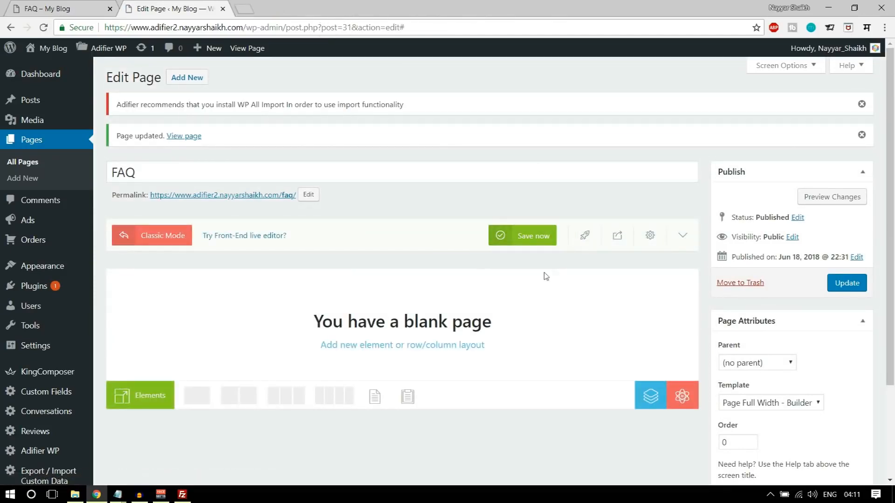
- Add a one-column row with an Accordion element to the blank FAQ page
left_click(200, 402)
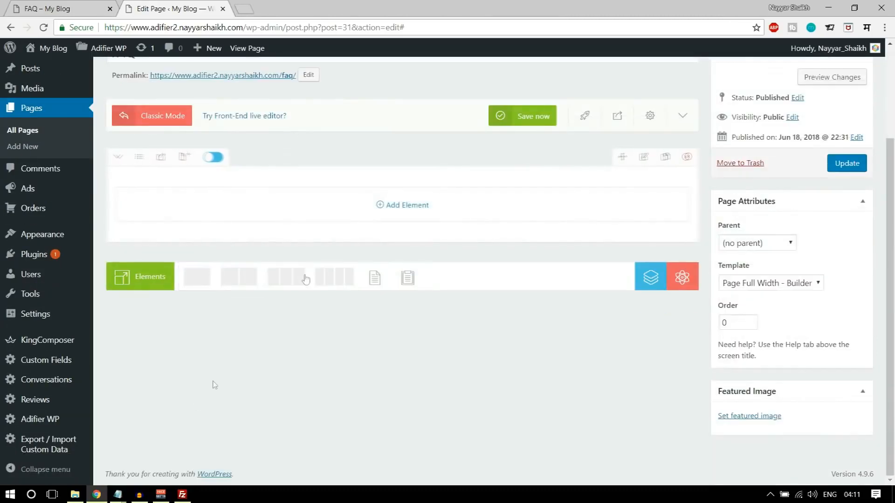
left_click(407, 207)
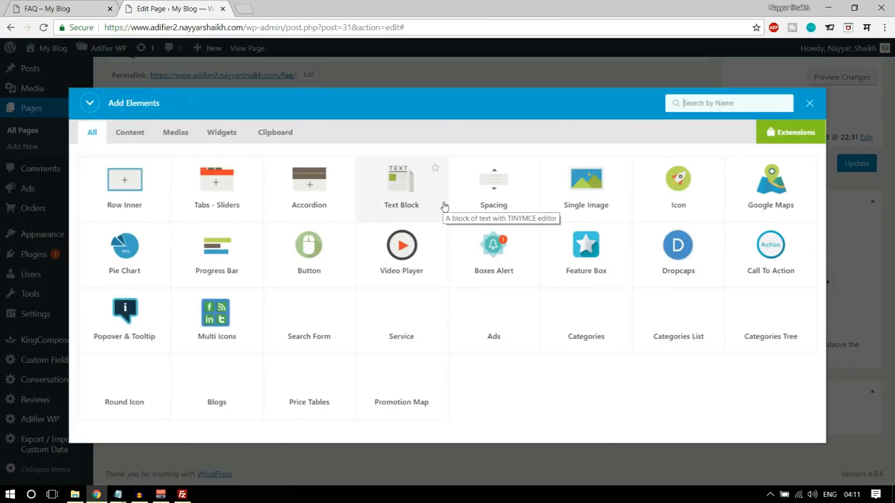
type("adco")
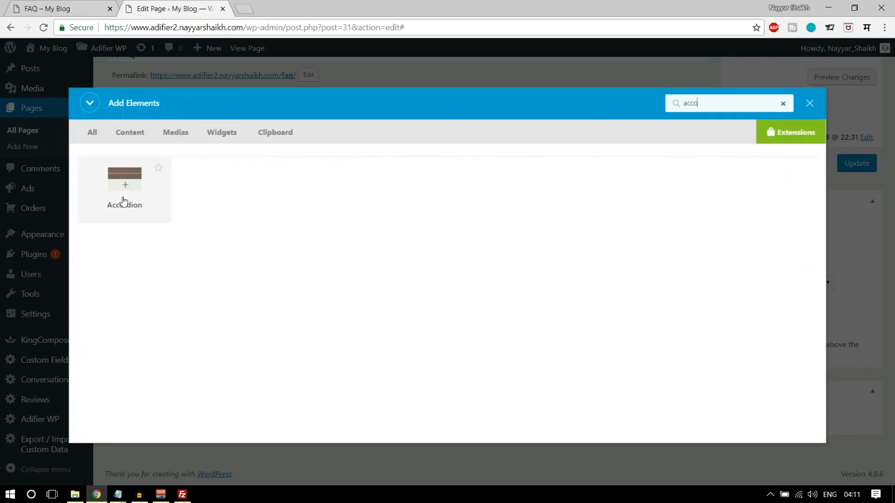
left_click(124, 196)
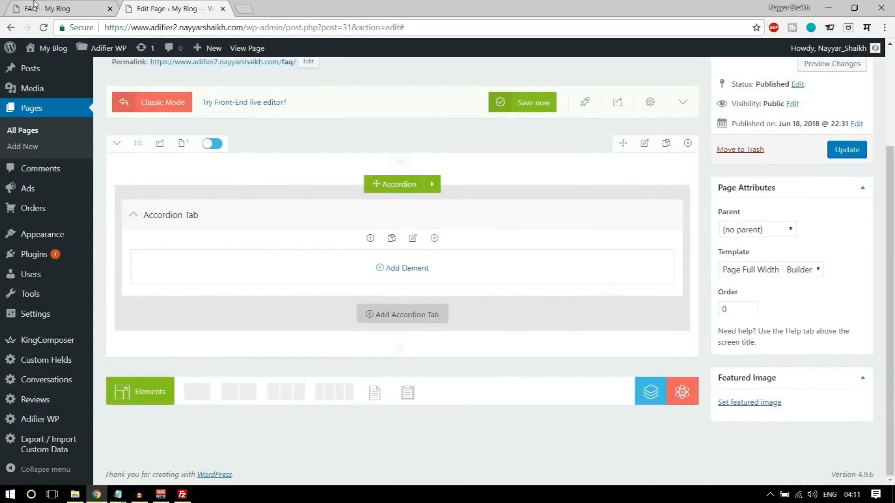
- Title the accordion's first tab 'Types of Ads', checking the live FAQ page for reference
left_click(34, 5)
scroll(313, 259, "down", 3)
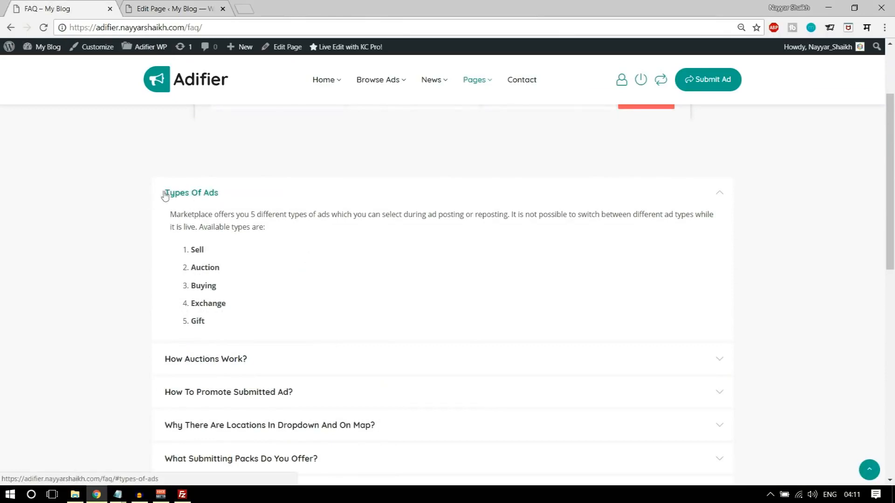
key("ctrl+Tab")
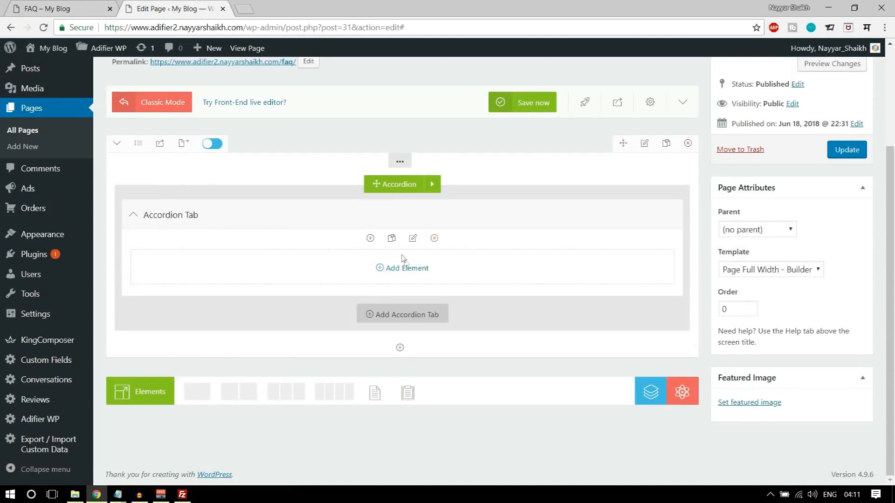
left_click(414, 239)
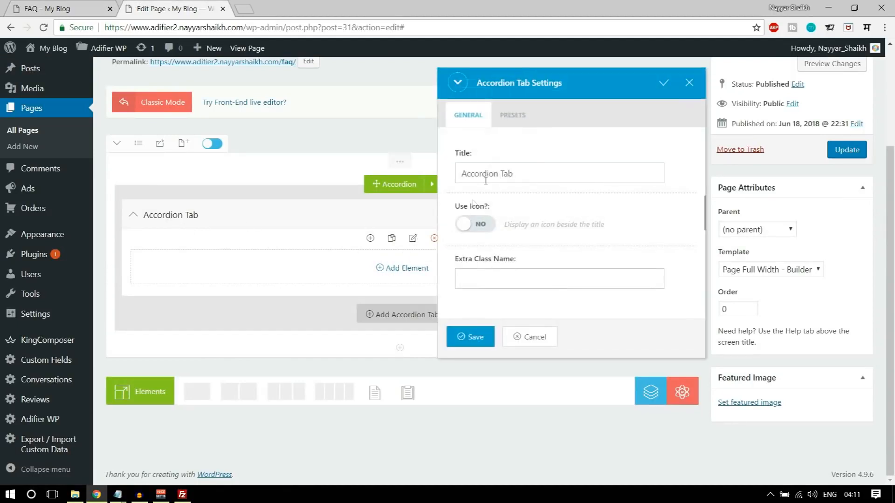
type("Types of Ads")
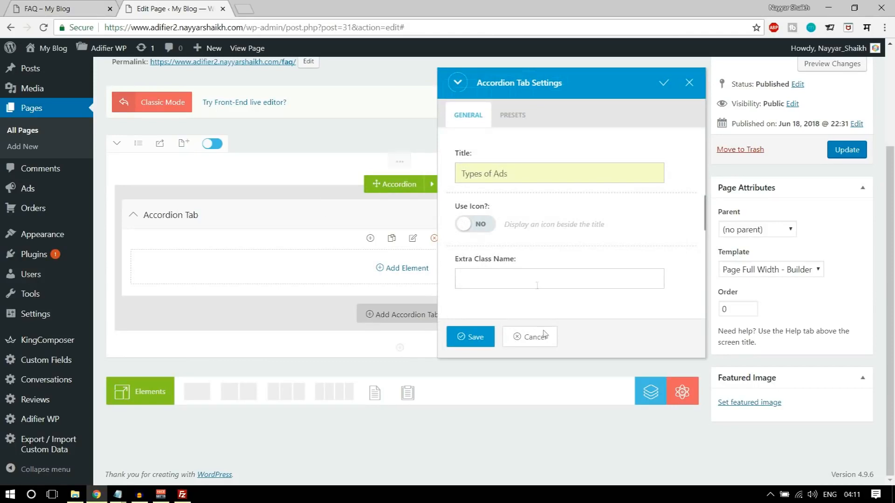
left_click(466, 336)
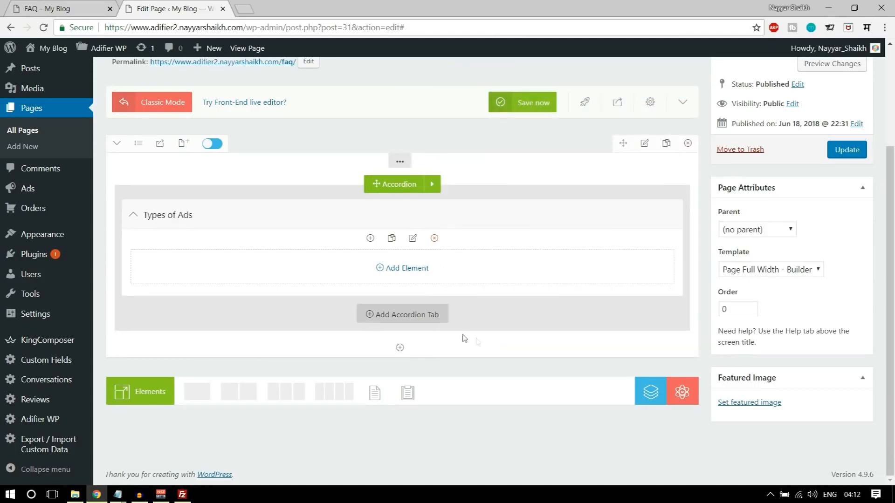
- Copy the Types Of Ads answer from the live FAQ page into a Text Block in the tab
left_click(56, 4)
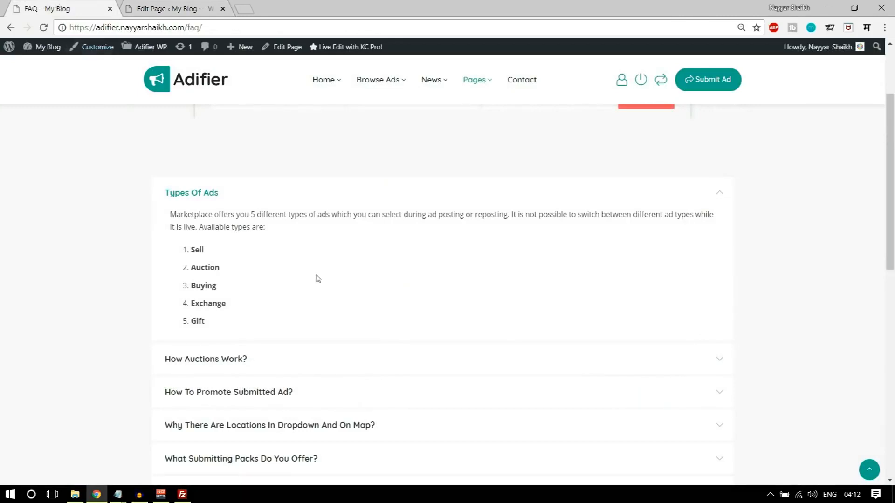
left_click_drag(168, 215, 222, 320)
key("ctrl+c")
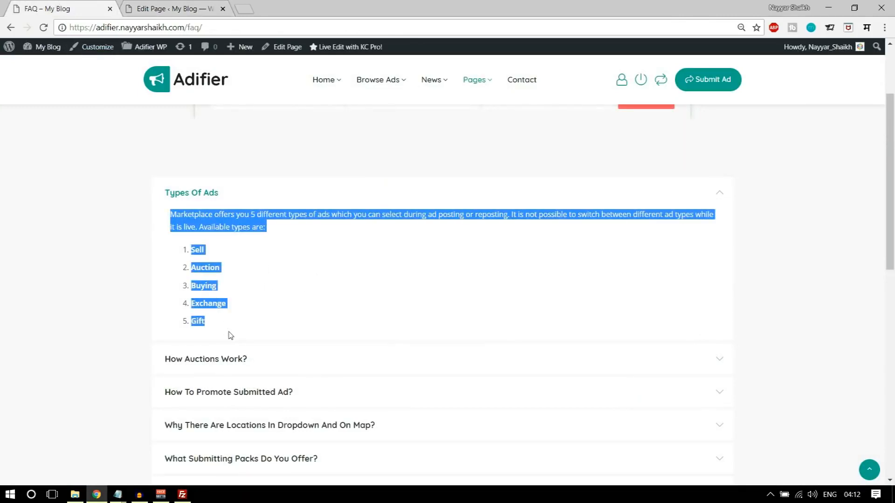
left_click(155, 7)
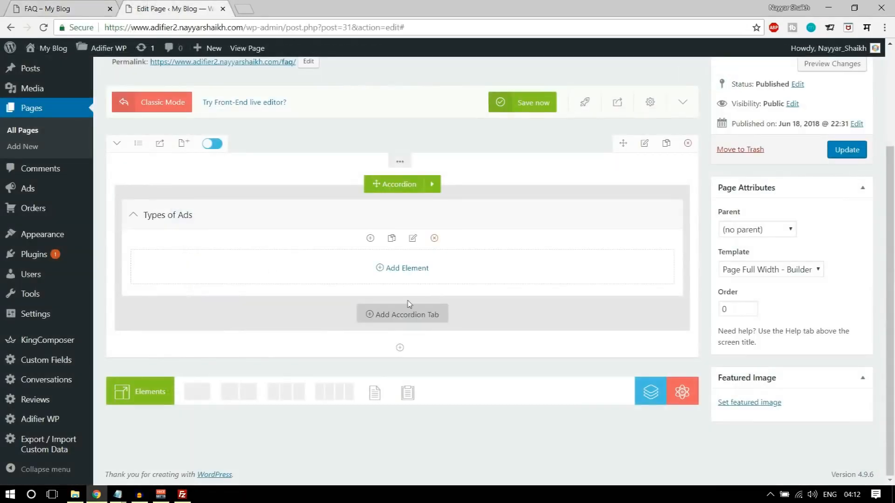
left_click(406, 268)
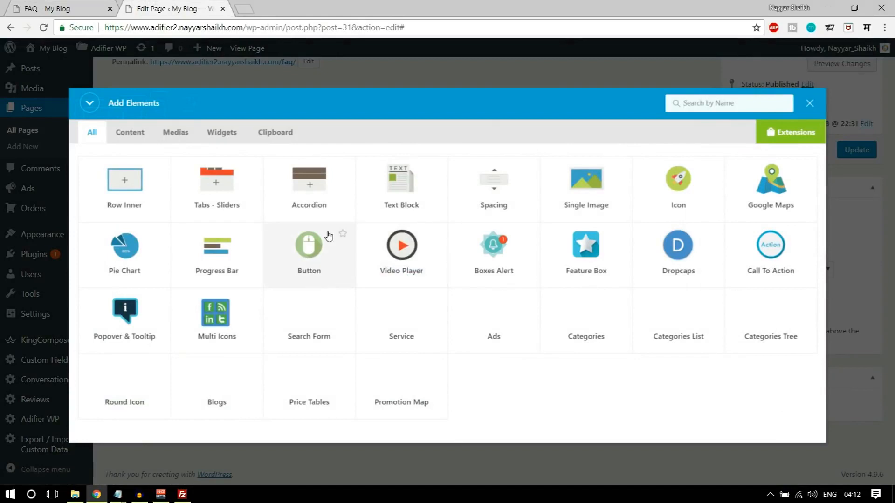
type("text")
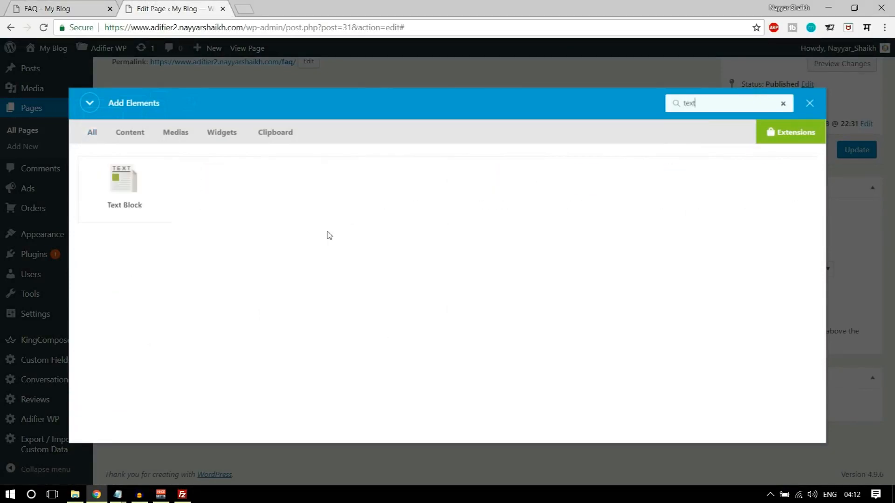
left_click(160, 203)
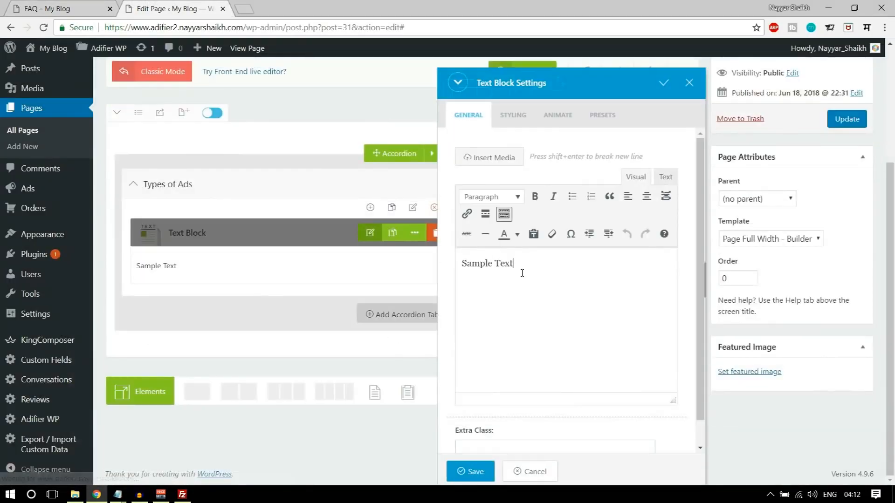
key("ctrl+a")
key("ctrl+v")
scroll(566, 333, "down", 1)
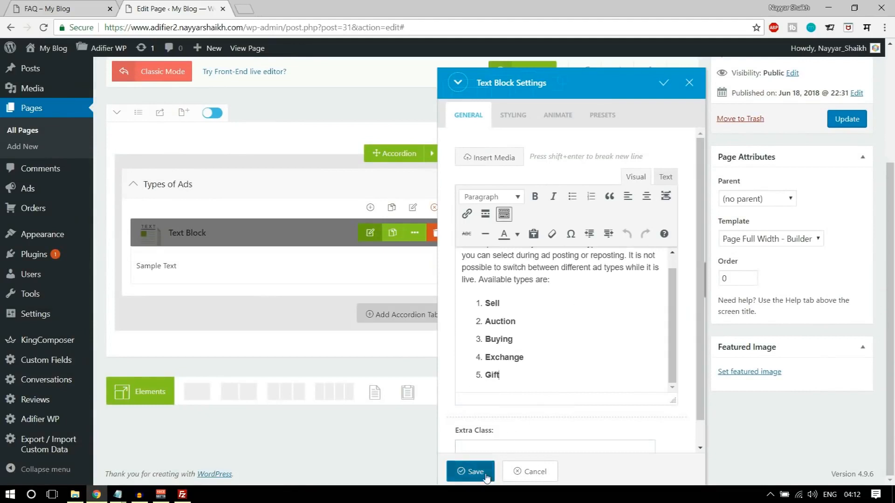
left_click(471, 471)
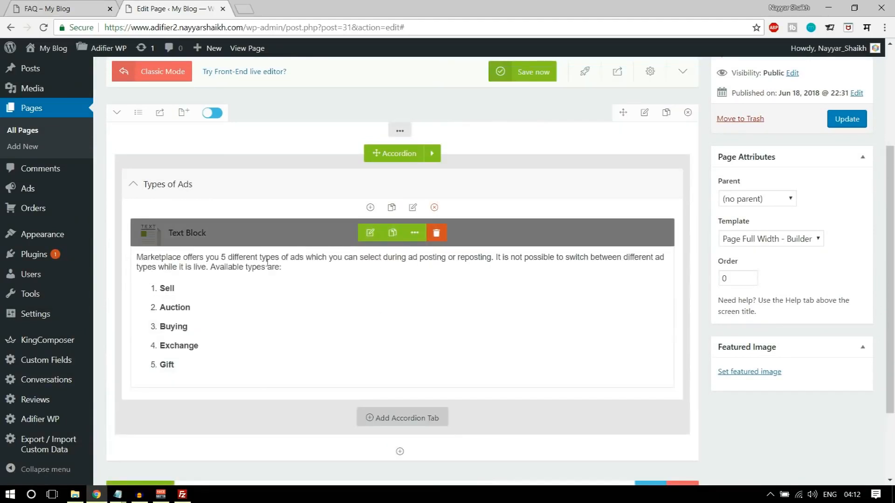
scroll(454, 371, "down", 1)
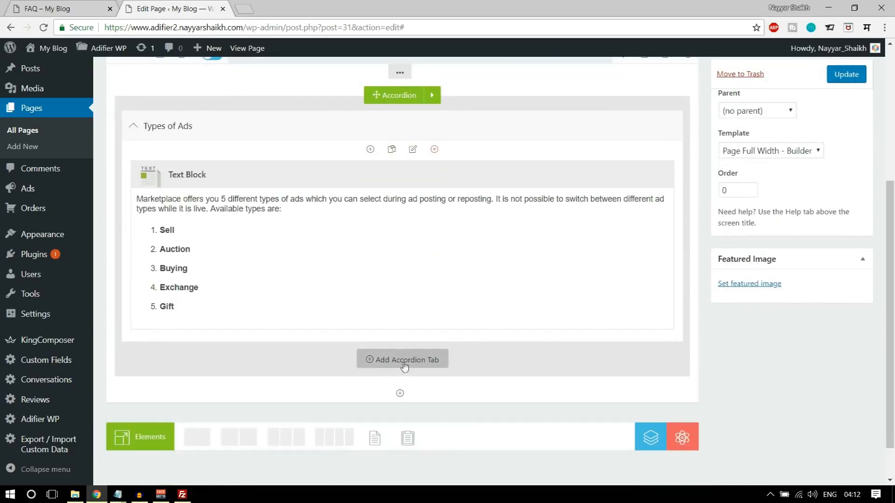
- On the live FAQ page, collapse Types Of Ads and expand the How Auctions Work? answer
key("ctrl+shift+Tab")
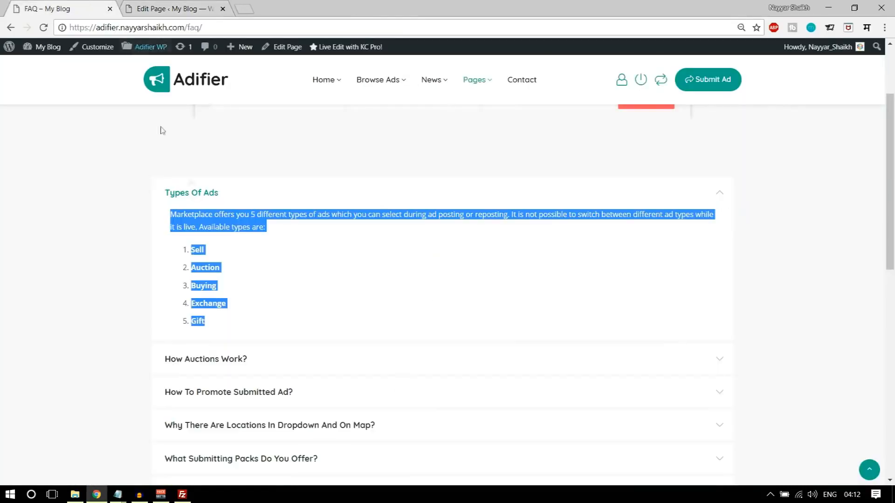
left_click(205, 194)
scroll(235, 299, "down", 6)
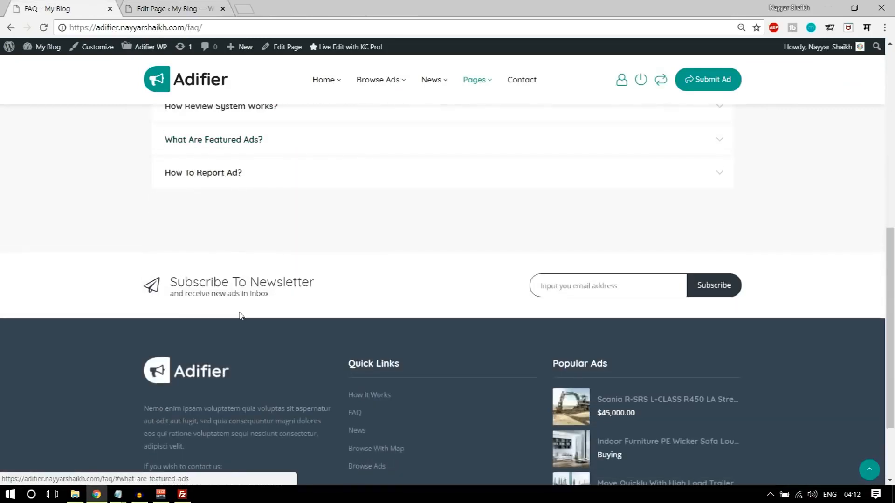
scroll(240, 316, "up", 6)
left_click(239, 233)
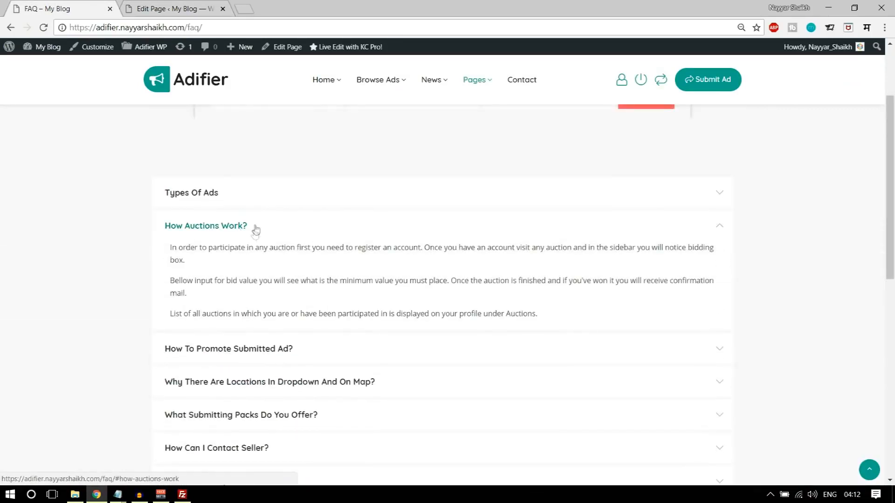
- Copy the How Auctions Work? answer and add an accordion tab titled 'How Auction Works?'
left_click_drag(170, 248, 513, 315)
key("ctrl+c")
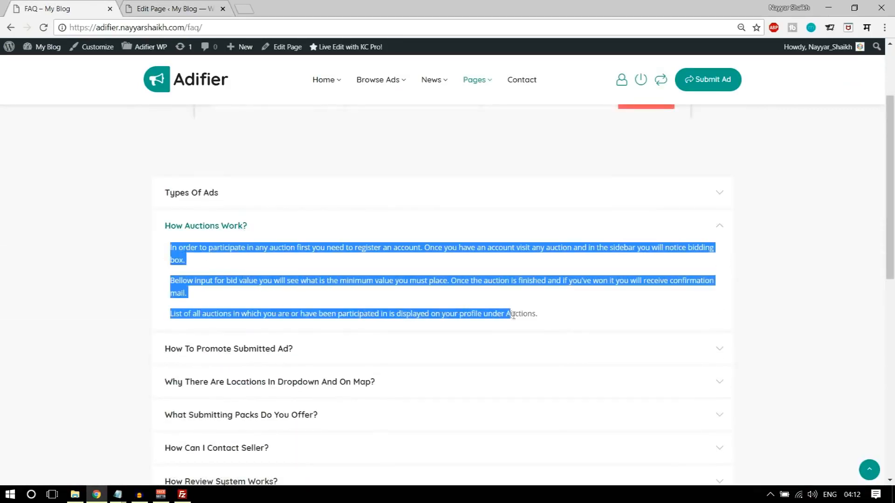
left_click(182, 7)
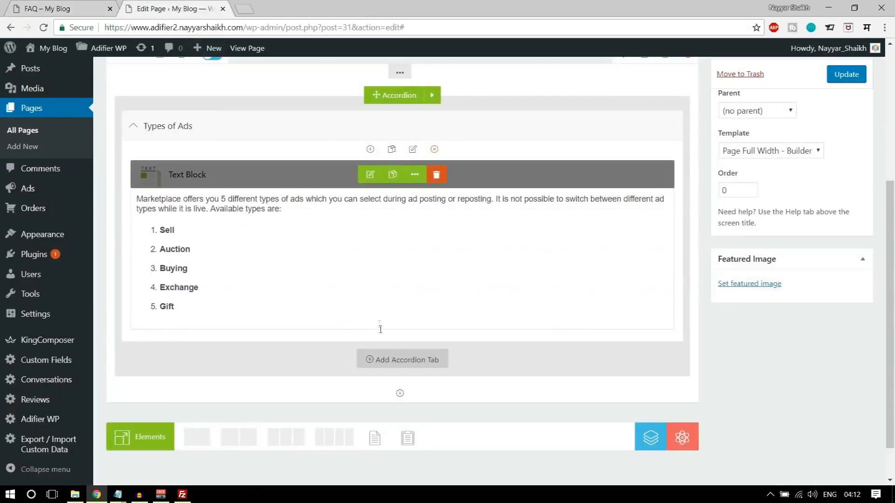
left_click(394, 360)
left_click(413, 237)
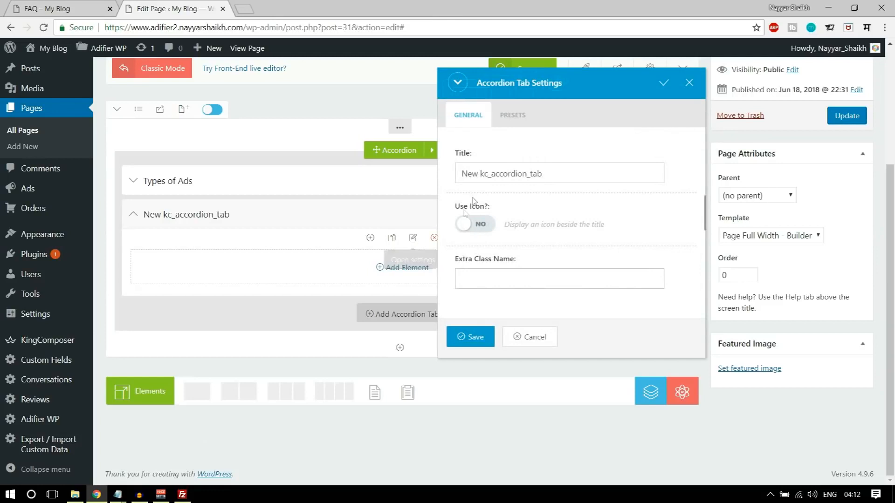
triple_click(505, 173)
type("Ho")
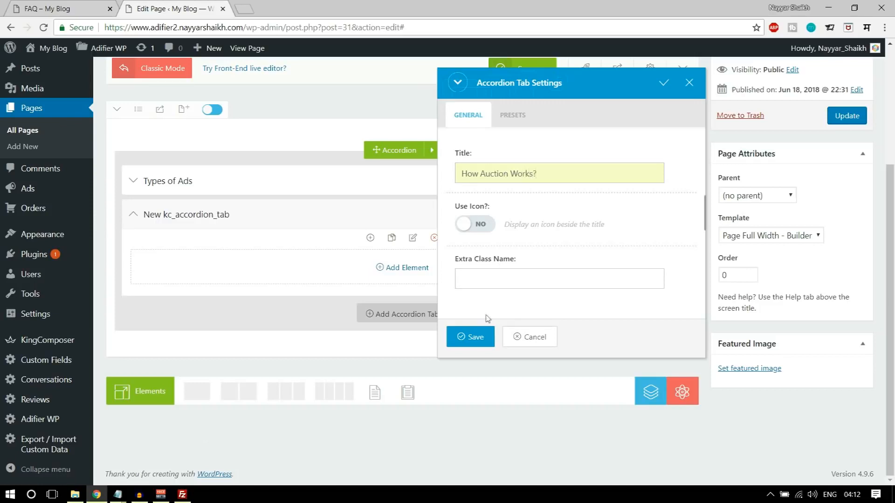
left_click(464, 336)
- Add a Text Block to that tab containing the pasted three auction paragraphs
left_click(406, 267)
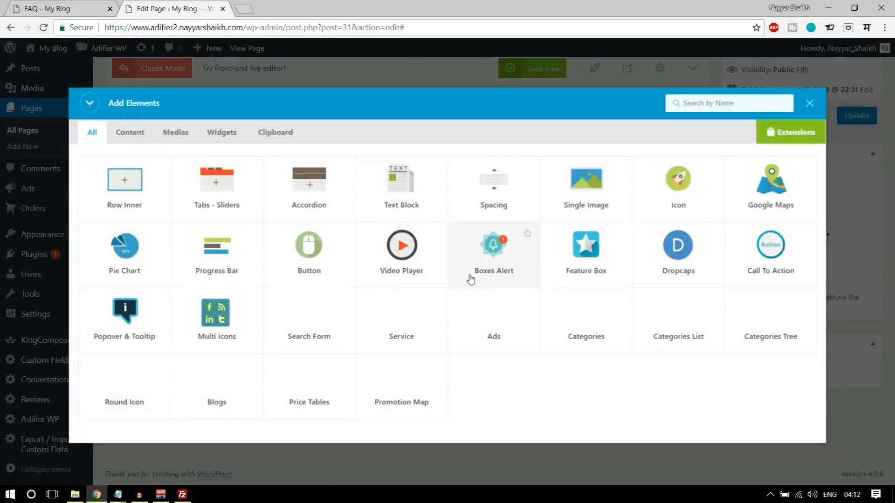
type("text")
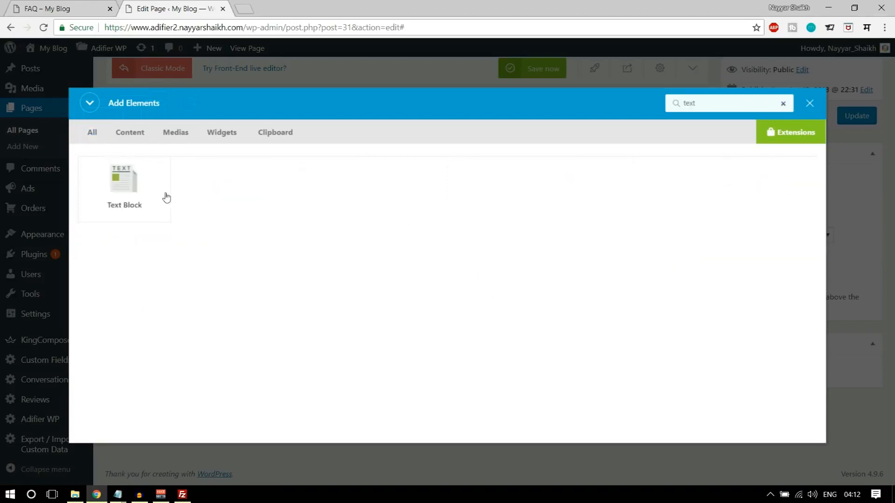
left_click(167, 198)
key("ctrl+v")
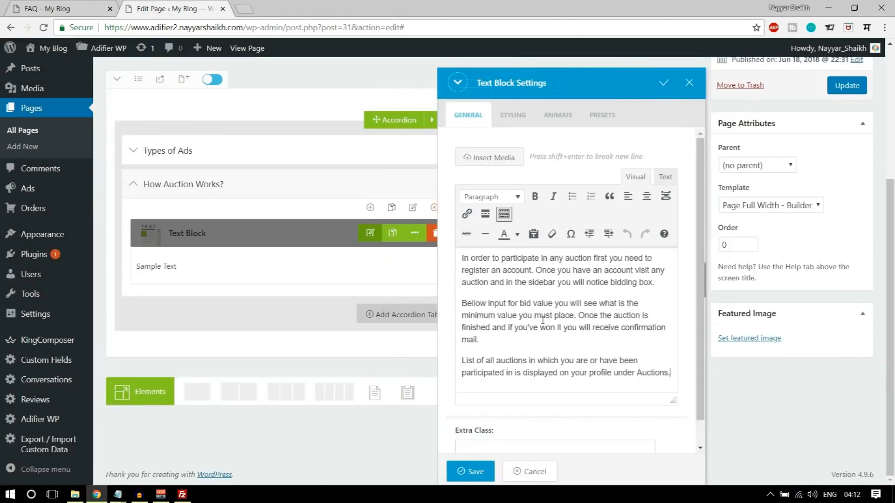
left_click(476, 472)
scroll(590, 400, "up", 5)
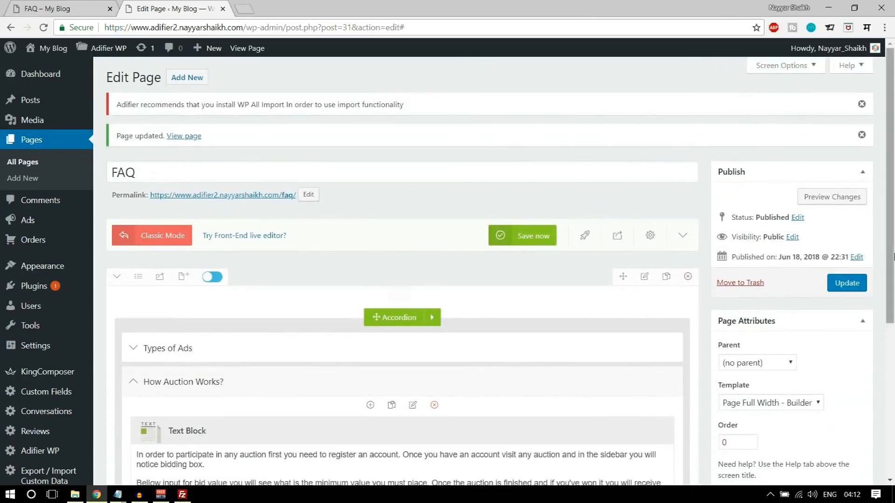
- Update the FAQ page and open the live page in a new tab
left_click(846, 283)
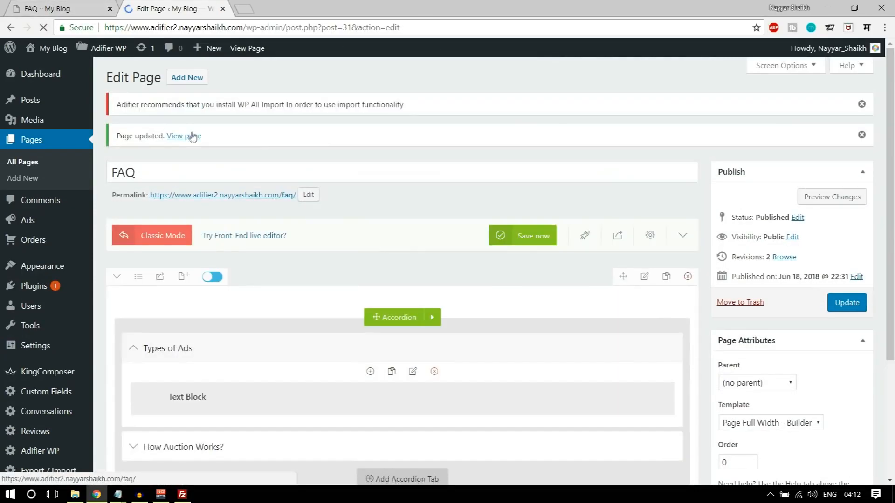
right_click(195, 137)
left_click(200, 142)
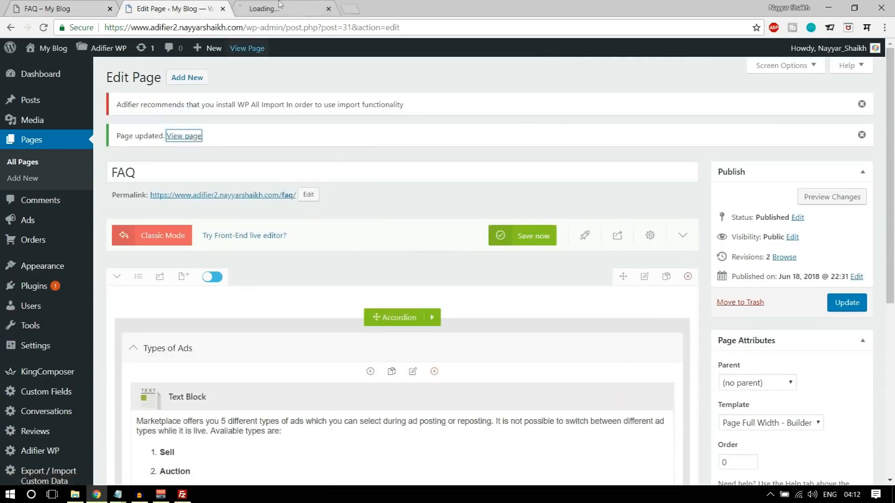
left_click(289, 3)
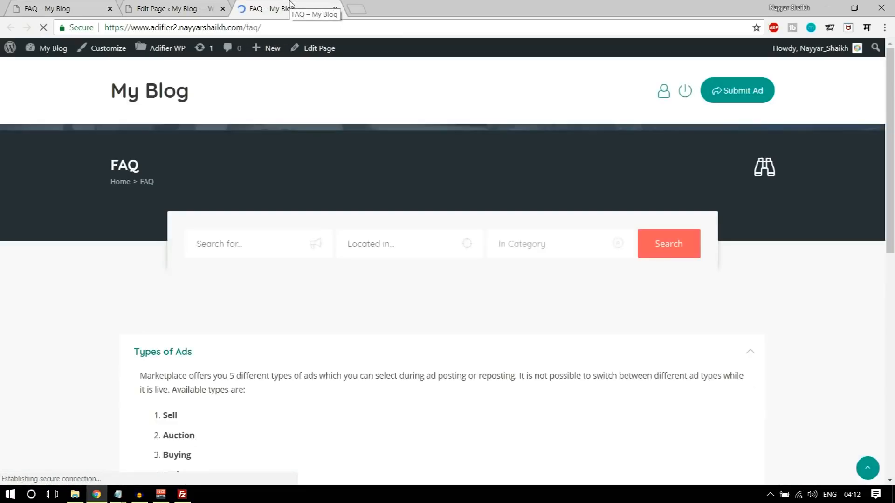
- Expand the Types of Ads and How Auction Works? answers on the live FAQ page
scroll(604, 278, "down", 5)
scroll(601, 278, "up", 3)
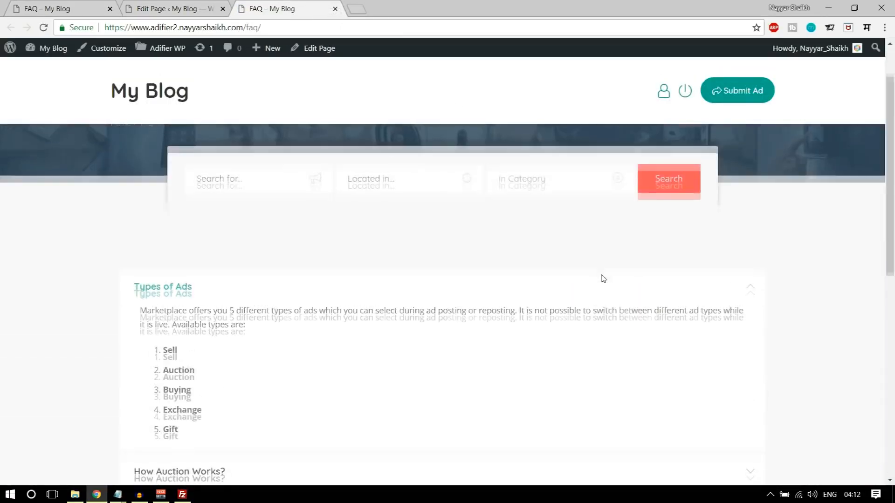
left_click(251, 375)
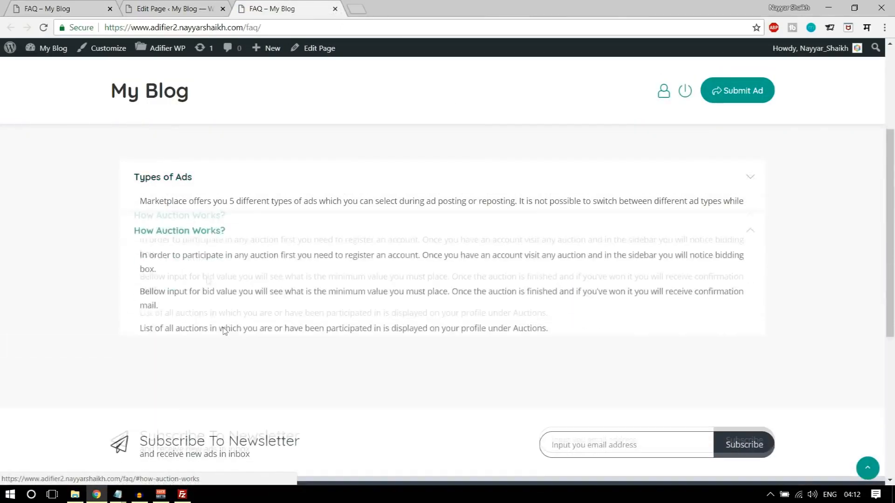
left_click(198, 180)
left_click(232, 365)
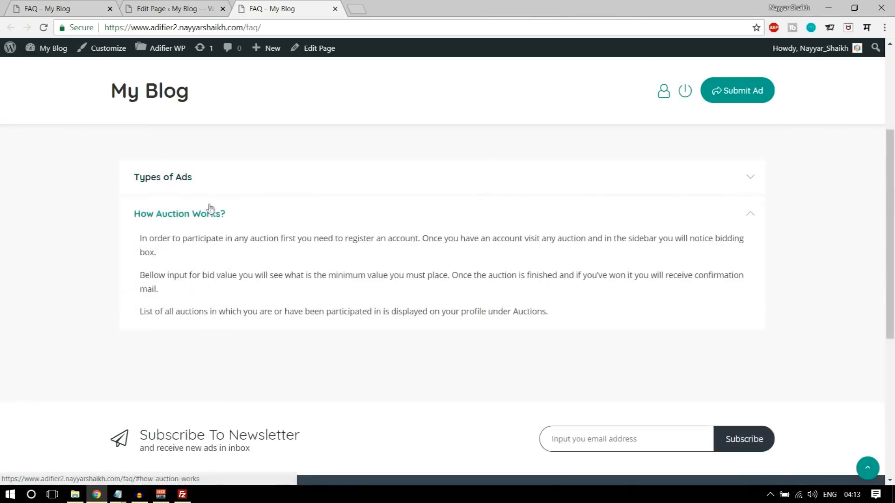
left_click(231, 178)
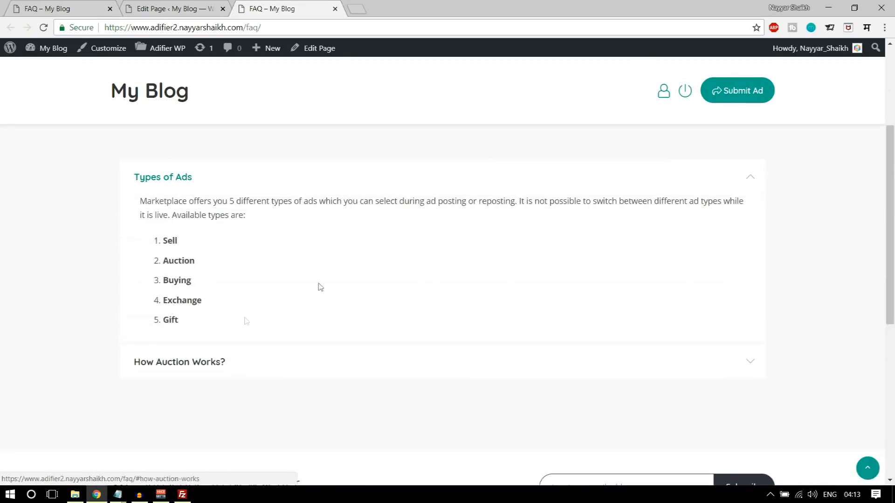
scroll(361, 345, "up", 2)
scroll(394, 403, "up", 1)
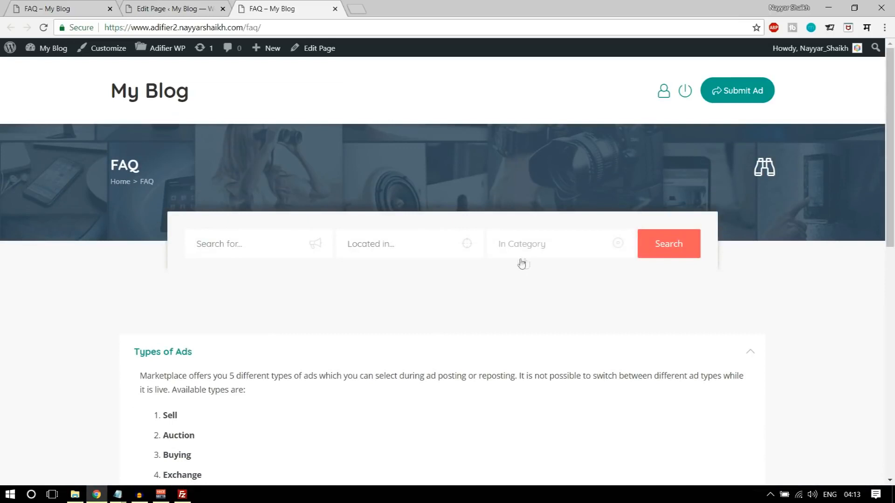
scroll(514, 371, "down", 10)
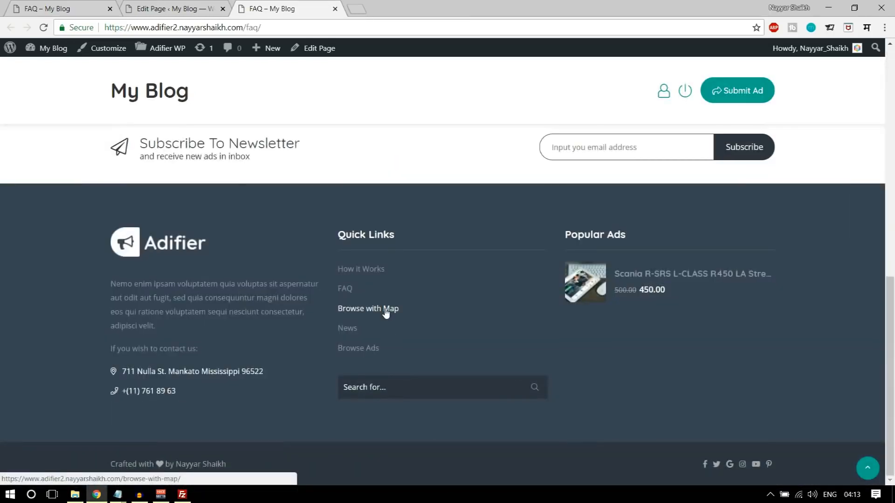
- Visit the Browse with Map, Browse Ads and News footer links, then return to the My Blog front page
left_click(371, 312)
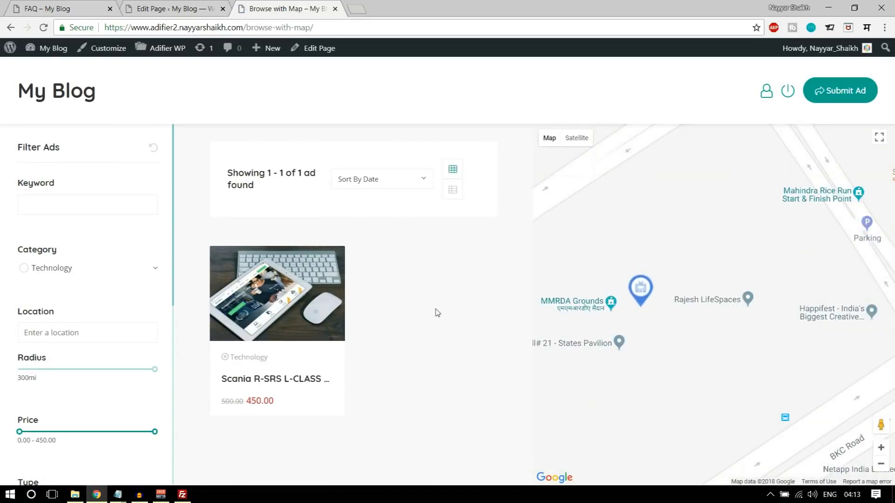
left_click(10, 27)
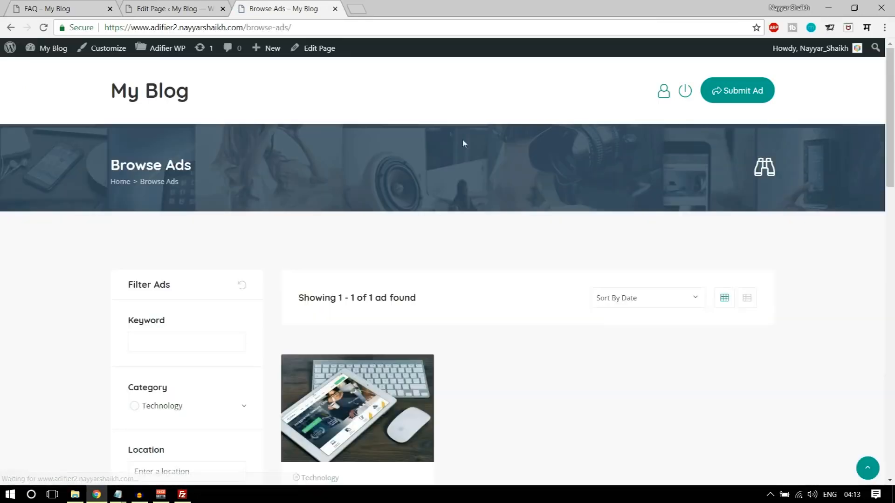
scroll(460, 229, "down", 10)
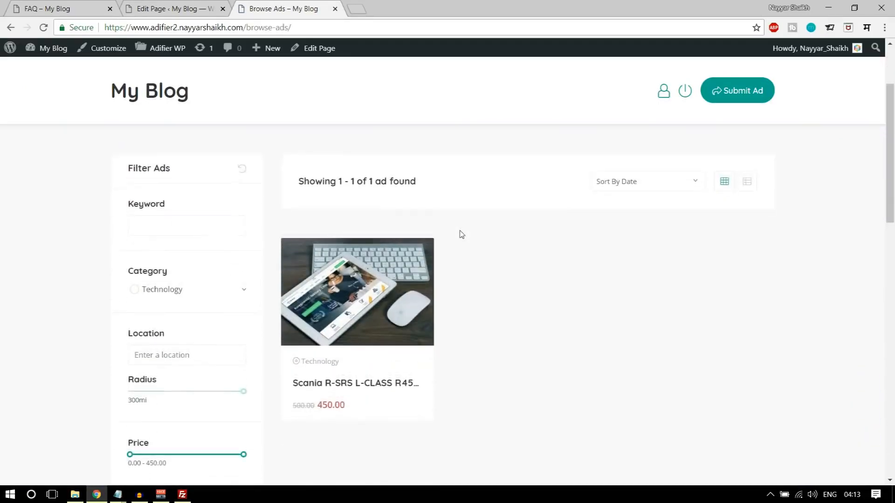
scroll(441, 325, "up", 10)
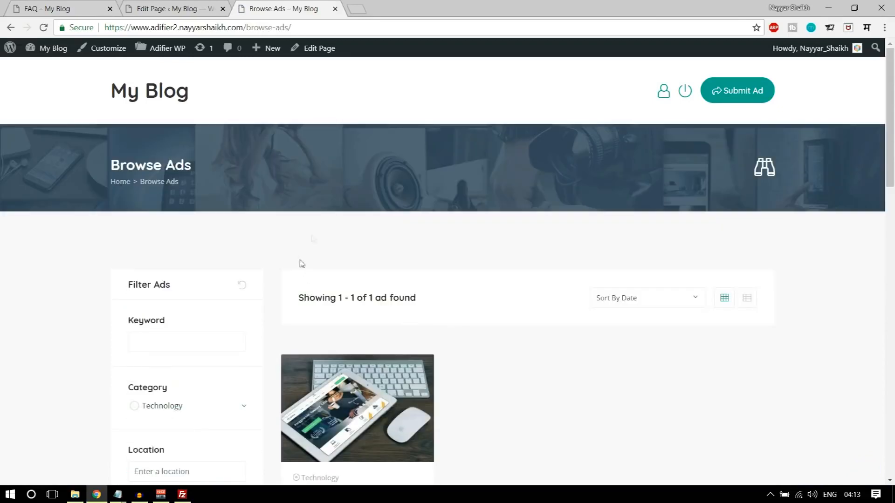
left_click(11, 28)
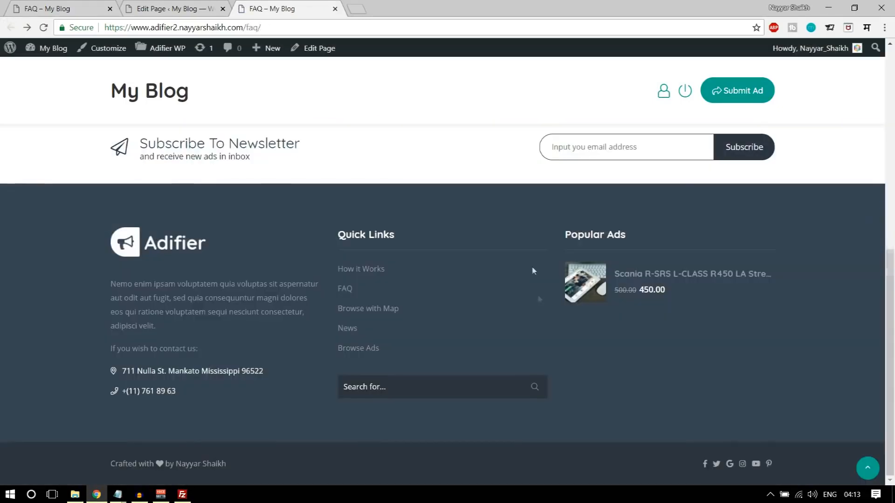
left_click(352, 328)
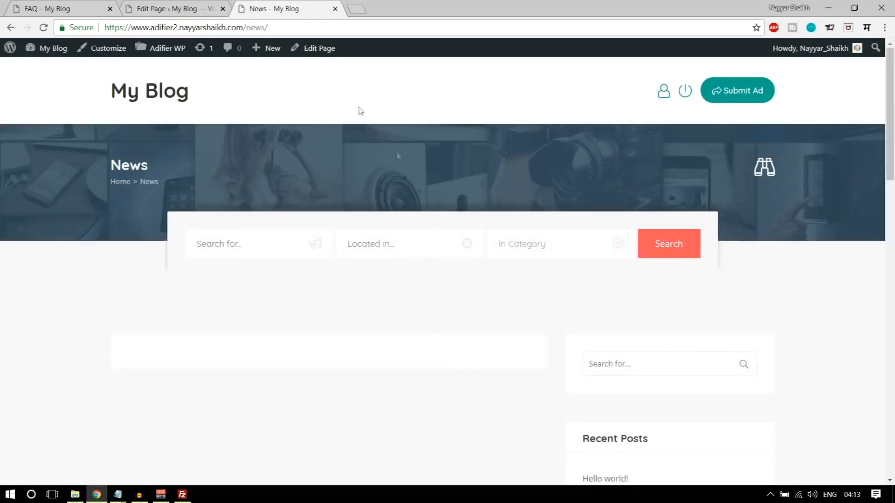
left_click(160, 102)
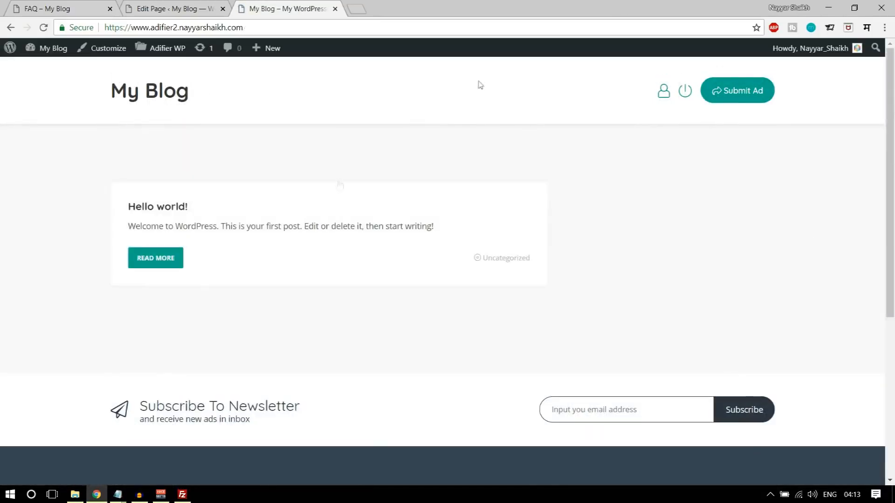
- Load the site's /home/ page from the address bar and scroll through it
left_click(299, 29)
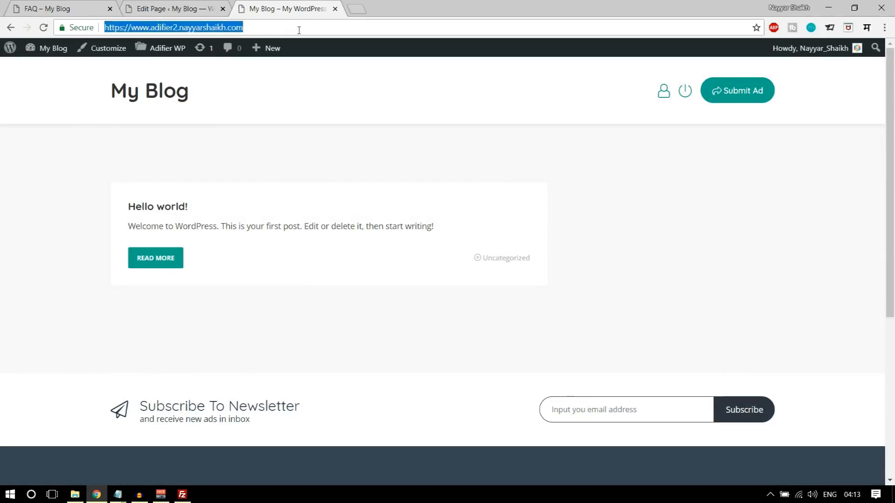
left_click(300, 30)
type("/h")
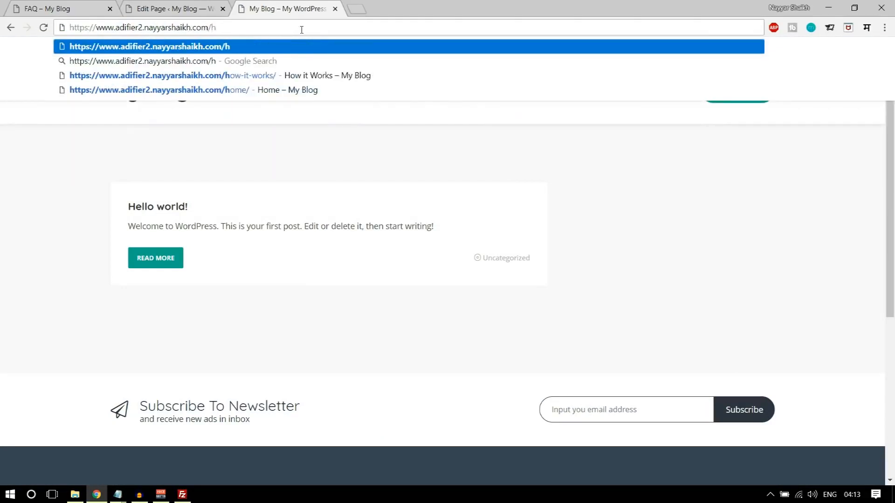
left_click(237, 89)
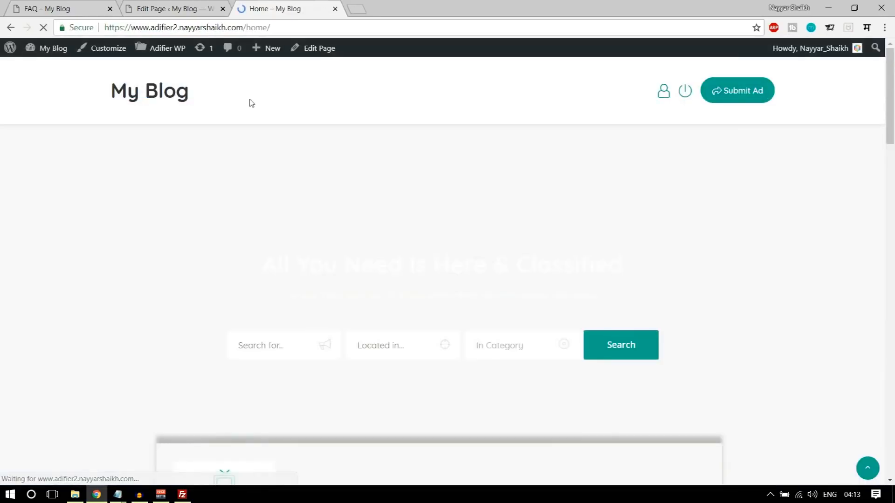
scroll(473, 286, "down", 8)
scroll(485, 347, "up", 8)
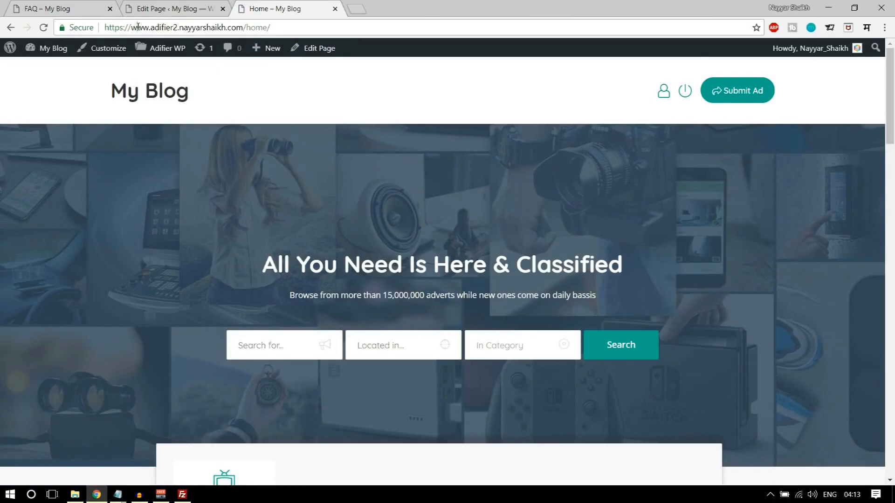
- Look over the home page further, then return to the FAQ page editor
left_click_drag(136, 27, 212, 27)
left_click(271, 27)
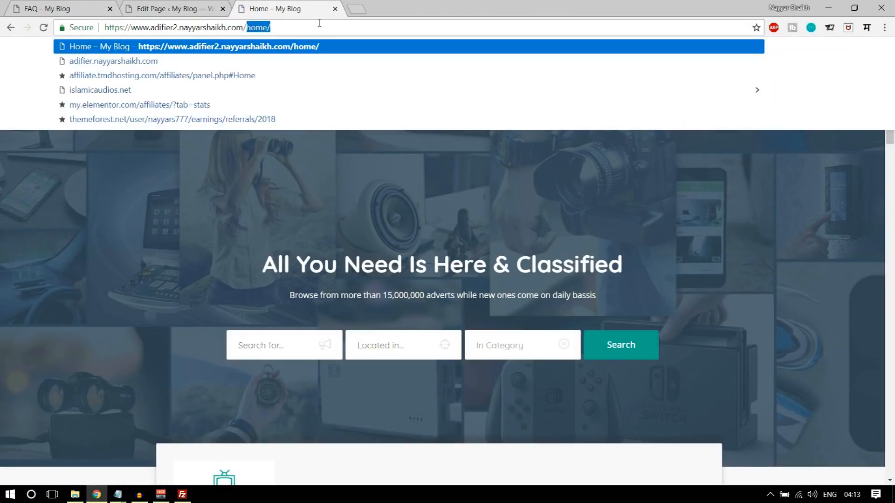
left_click(336, 199)
scroll(683, 413, "down", 10)
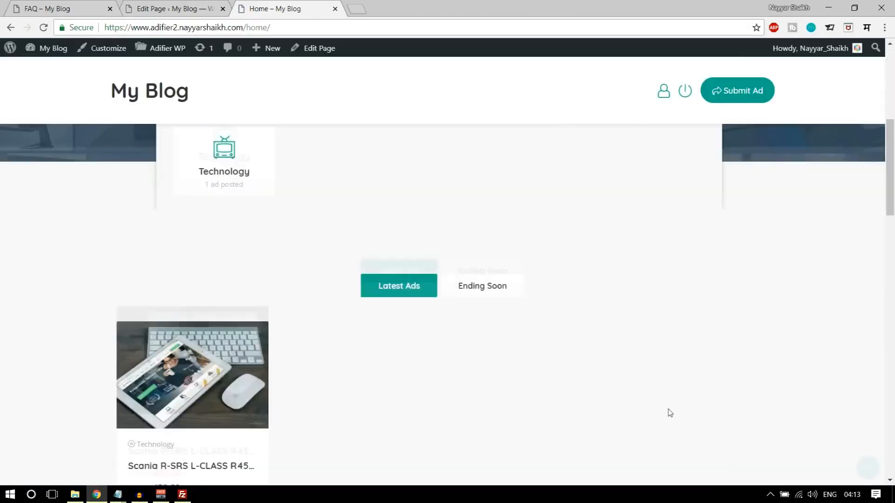
scroll(666, 411, "up", 10)
left_click_drag(888, 116, 888, 397)
scroll(373, 457, "down", 5)
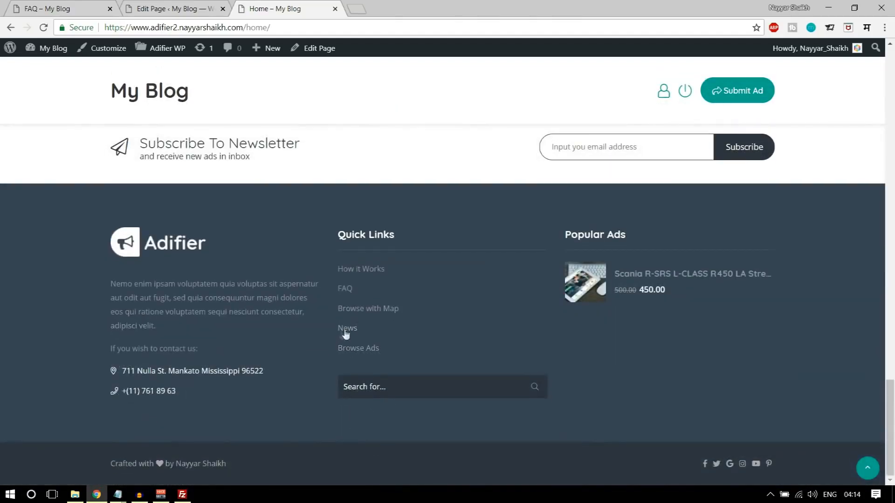
scroll(424, 368, "up", 10)
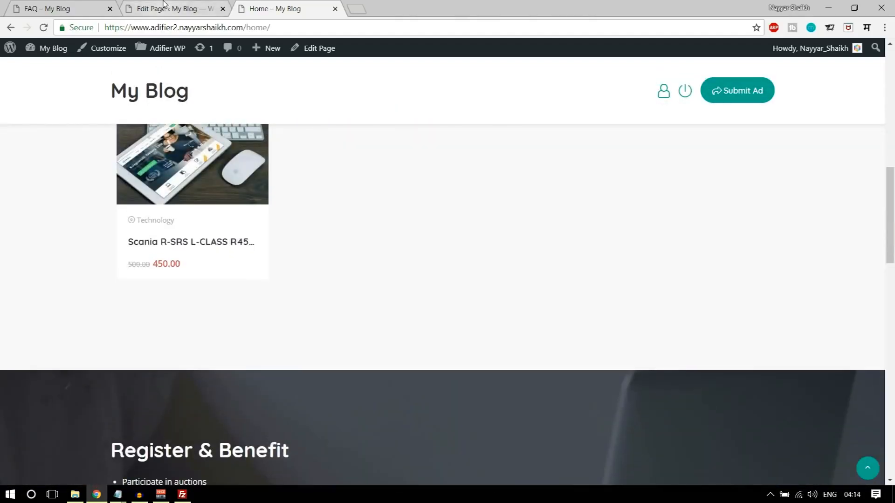
left_click(164, 7)
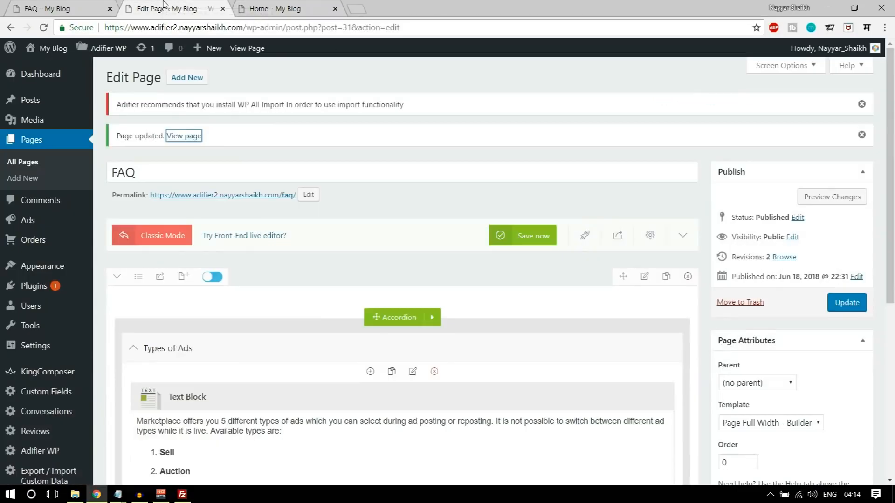
- Set Home as the static homepage and News as the posts page, save, and view Home
scroll(211, 264, "down", 5)
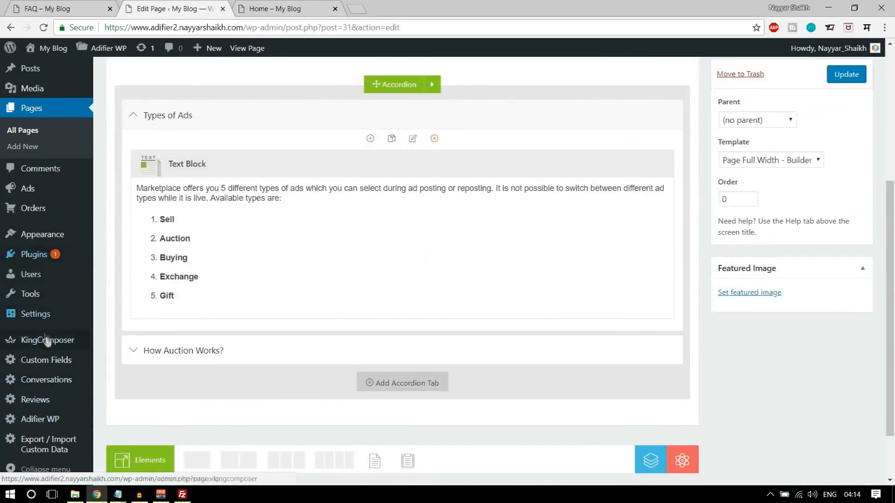
mouse_move(42, 319)
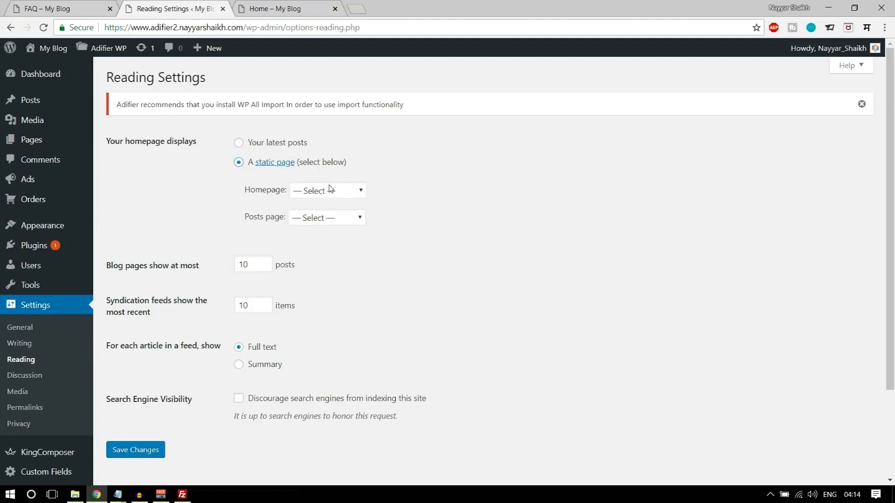
left_click(329, 188)
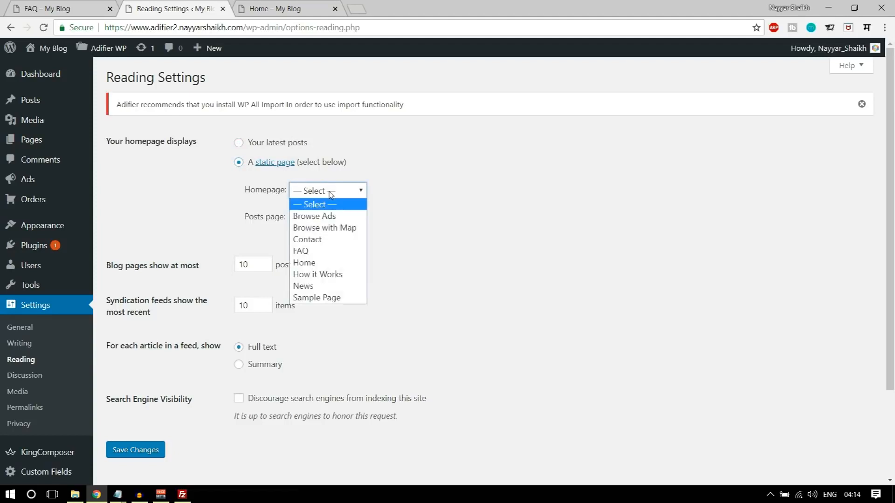
left_click(328, 262)
left_click(330, 216)
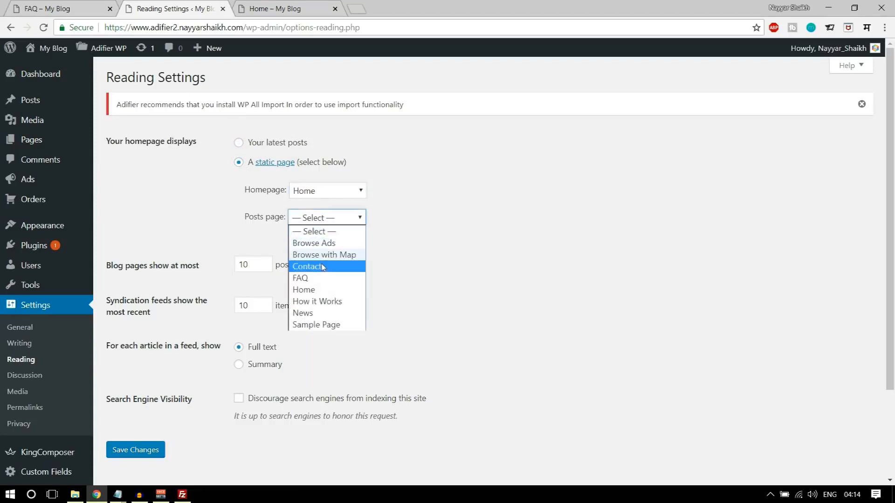
left_click(320, 314)
left_click(144, 450)
left_click(276, 6)
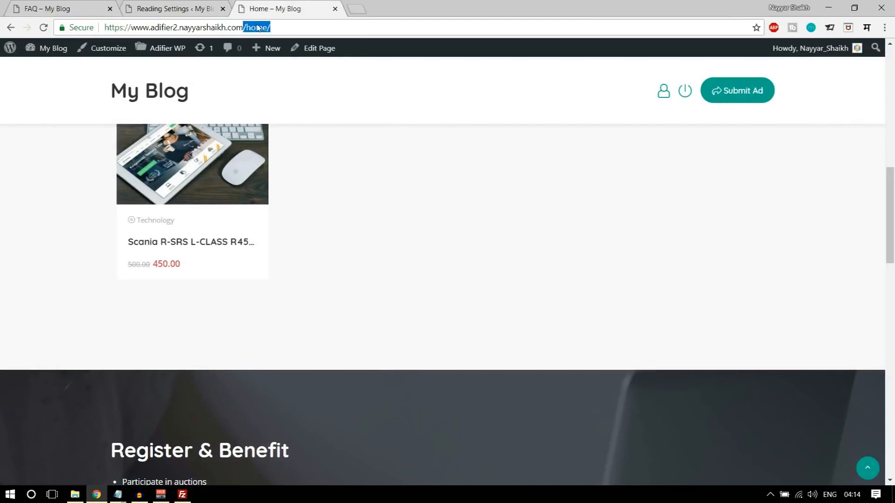
- Reload the site and check that News lists the Hello world post, comparing with the demo's layout
left_click(46, 27)
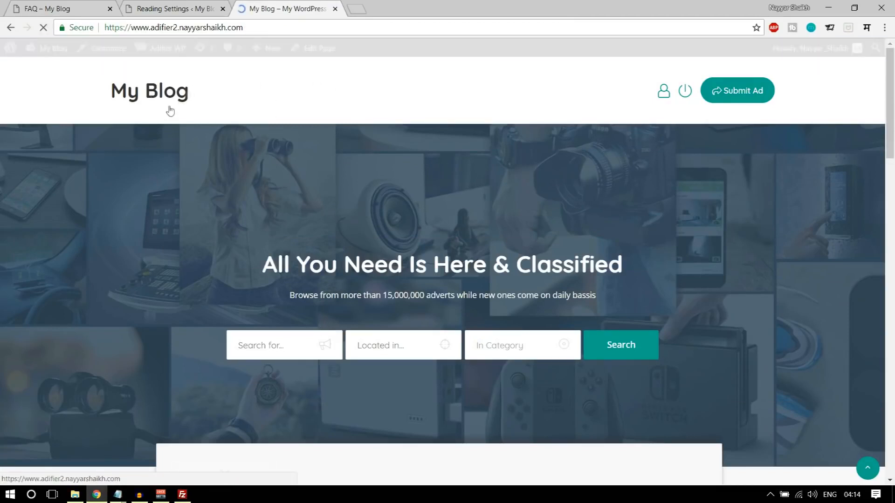
scroll(224, 186, "down", 5)
scroll(233, 205, "down", 5)
scroll(248, 243, "up", 10)
scroll(252, 242, "down", 10)
scroll(251, 242, "down", 10)
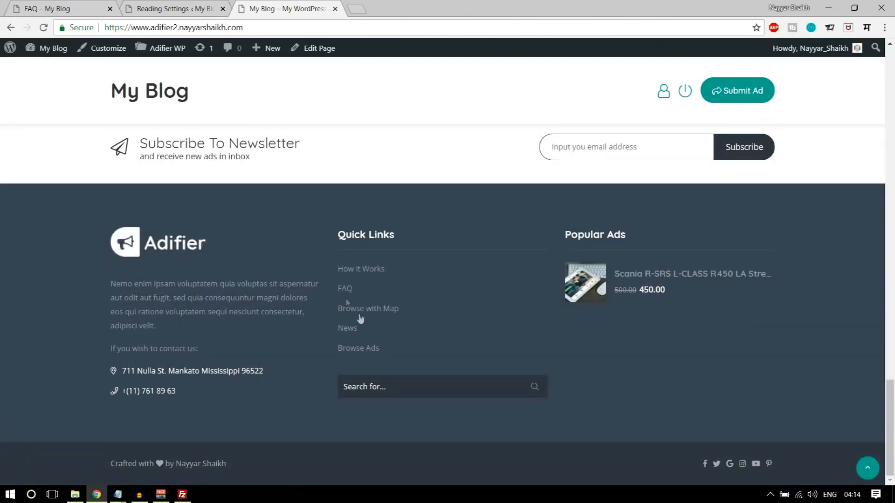
scroll(366, 261, "down", 5)
scroll(371, 269, "up", 5)
scroll(522, 252, "down", 1)
scroll(530, 252, "up", 1)
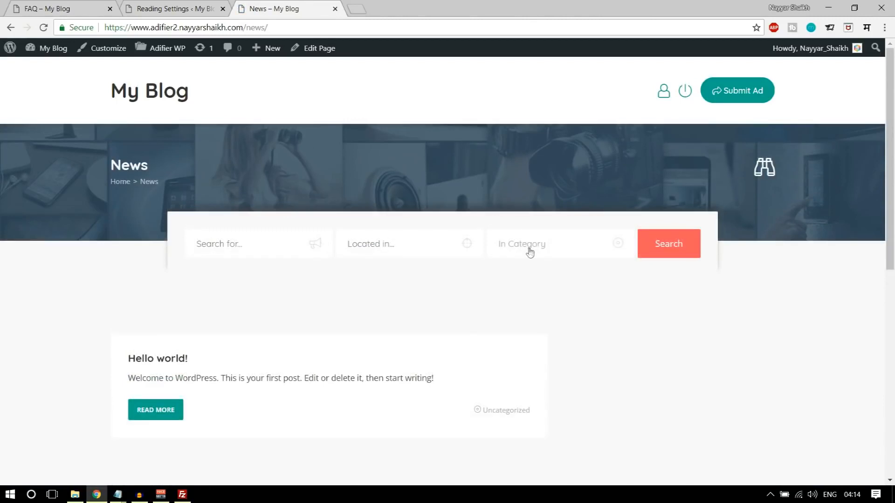
scroll(551, 299, "down", 4)
scroll(515, 303, "up", 3)
scroll(548, 326, "down", 1)
scroll(324, 300, "up", 1)
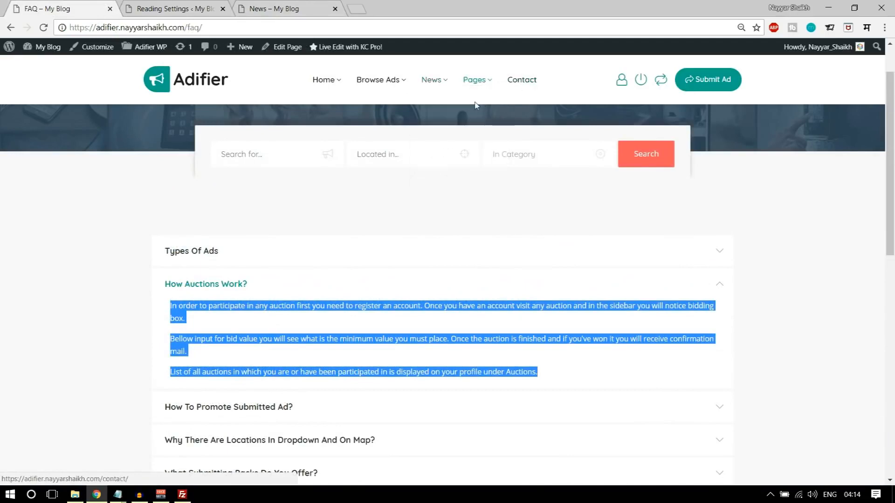
mouse_move(434, 80)
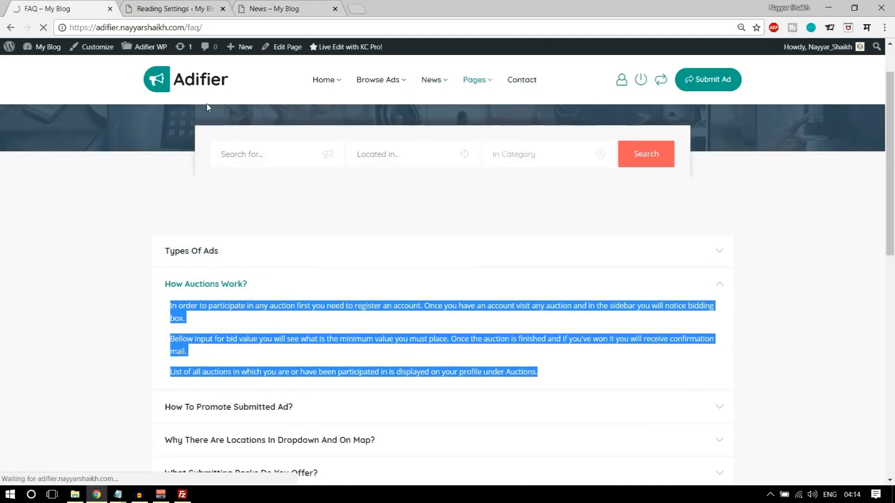
scroll(414, 266, "down", 5)
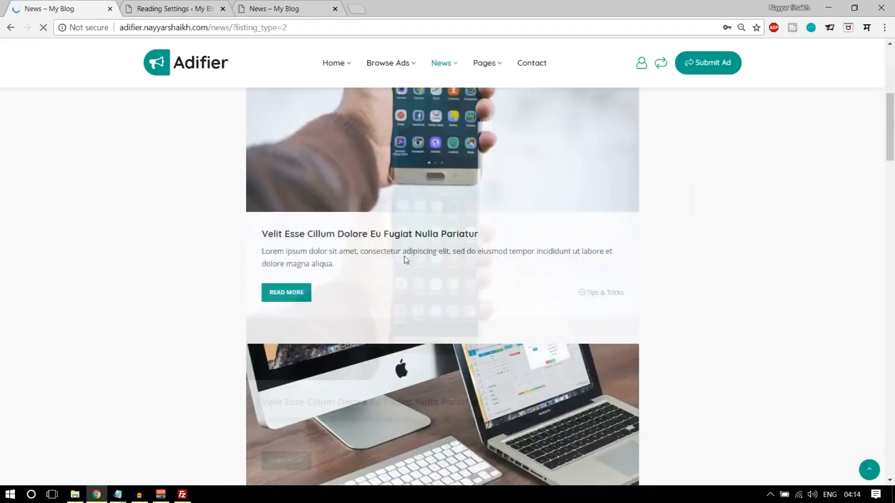
scroll(405, 262, "down", 8)
scroll(416, 289, "up", 13)
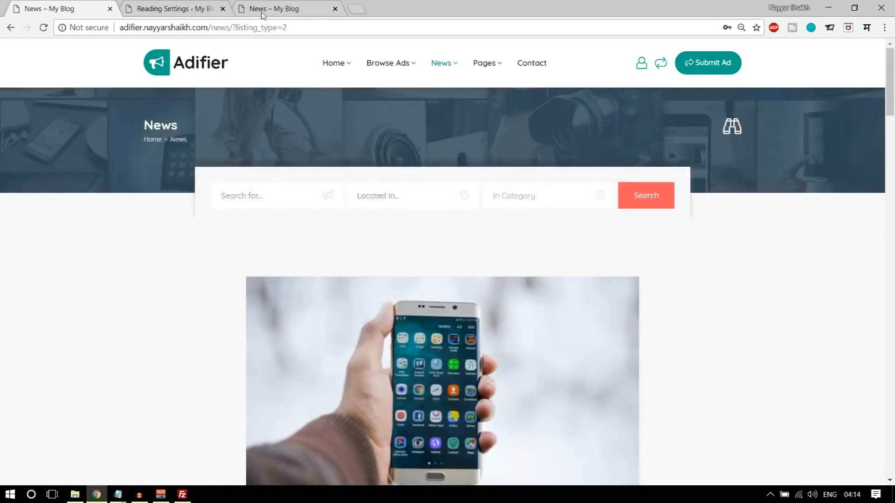
- Go back to the Reading Settings screen
left_click(176, 5)
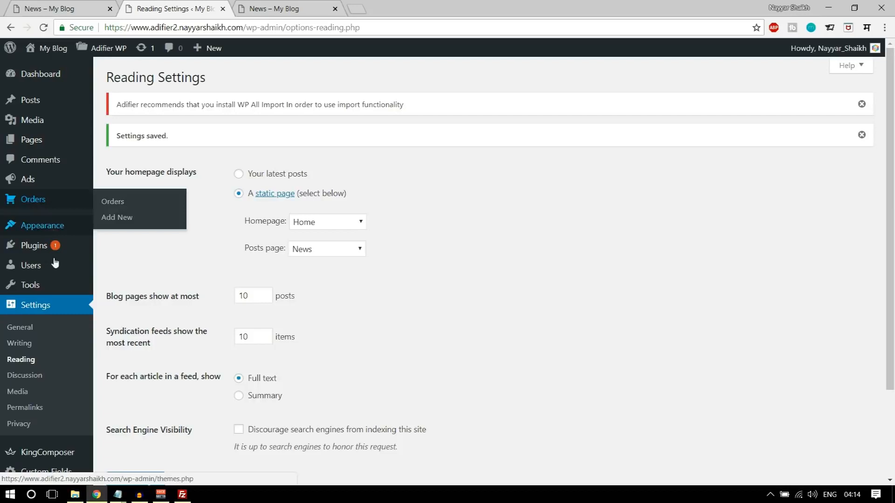
scroll(61, 275, "down", 3)
scroll(64, 275, "up", 2)
mouse_move(28, 100)
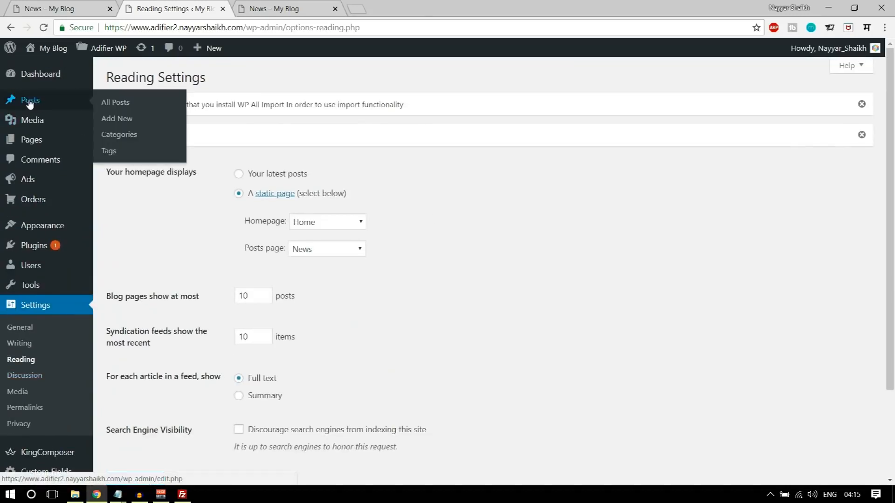
- Start a new post titled 'Velit Esse Cillum Dolore Eu Fugiat Nulla Pariatur', copied from the demo post
left_click(124, 121)
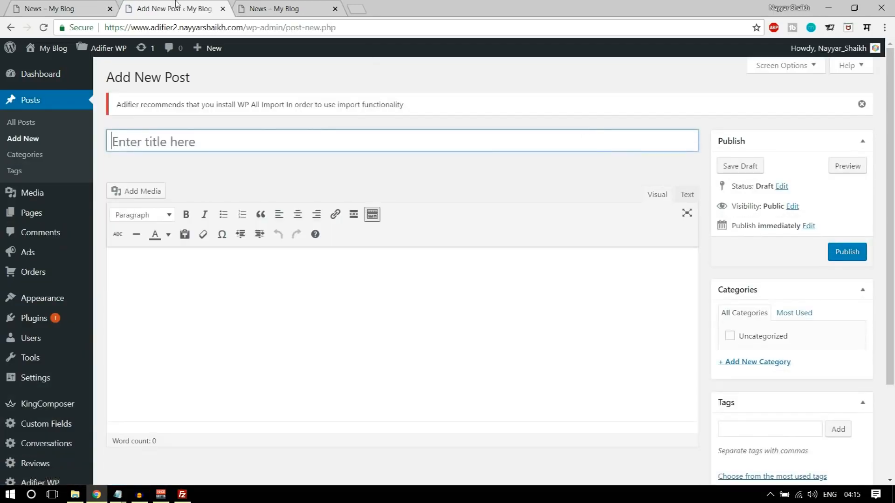
left_click(30, 3)
scroll(457, 247, "down", 6)
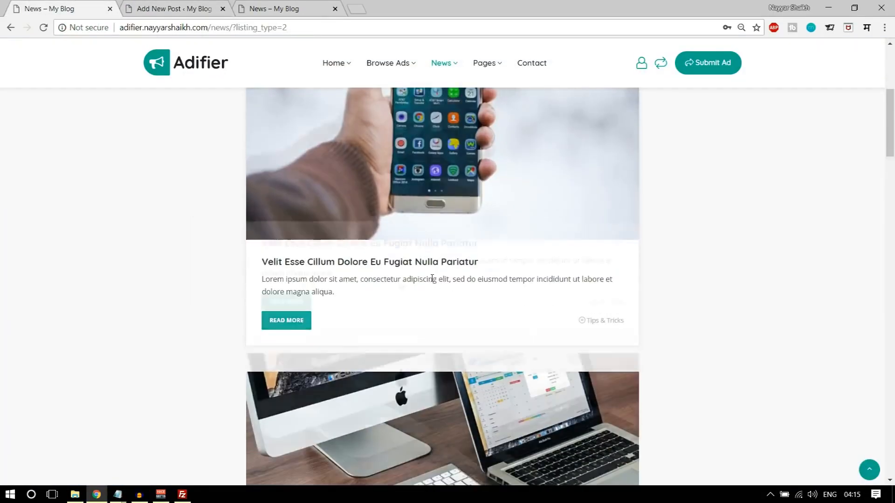
left_click(360, 252)
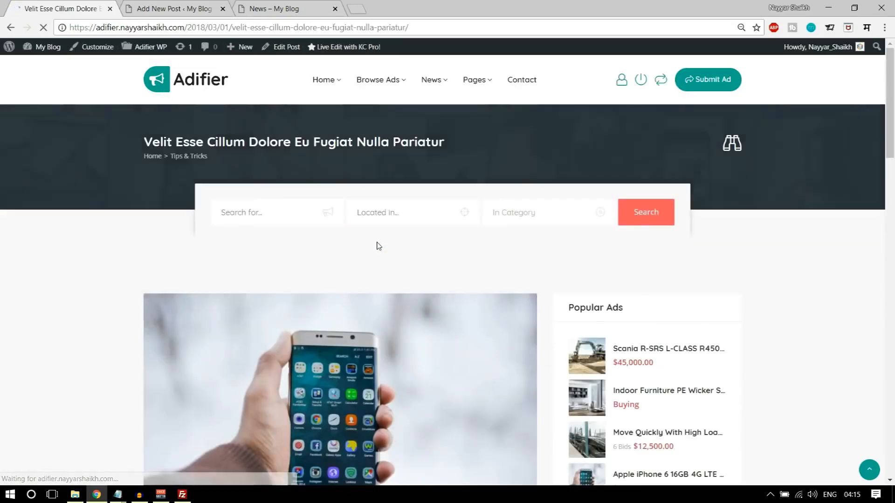
scroll(379, 246, "down", 7)
left_click_drag(157, 177, 459, 167)
key("ctrl+c")
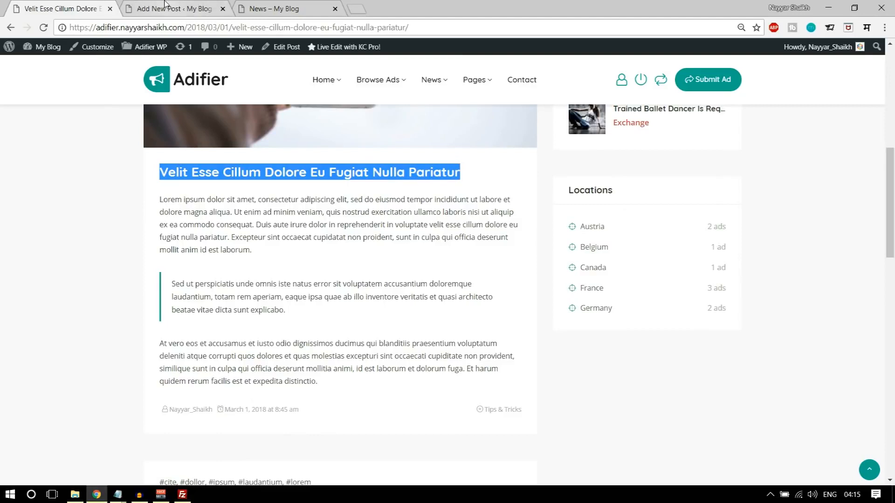
left_click(172, 9)
key("ctrl+v")
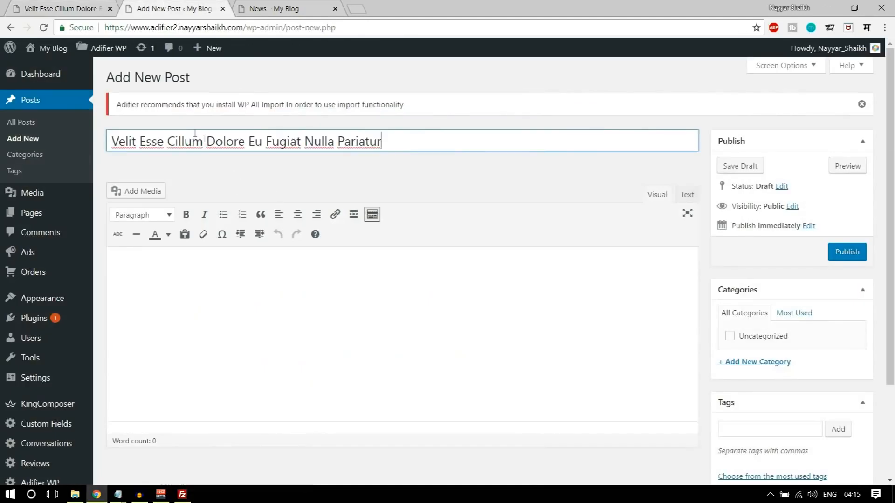
- Copy the demo post's three body paragraphs into the new post's body
left_click(85, 4)
left_click_drag(329, 389, 160, 200)
key("ctrl+c")
left_click(172, 8)
left_click(263, 317)
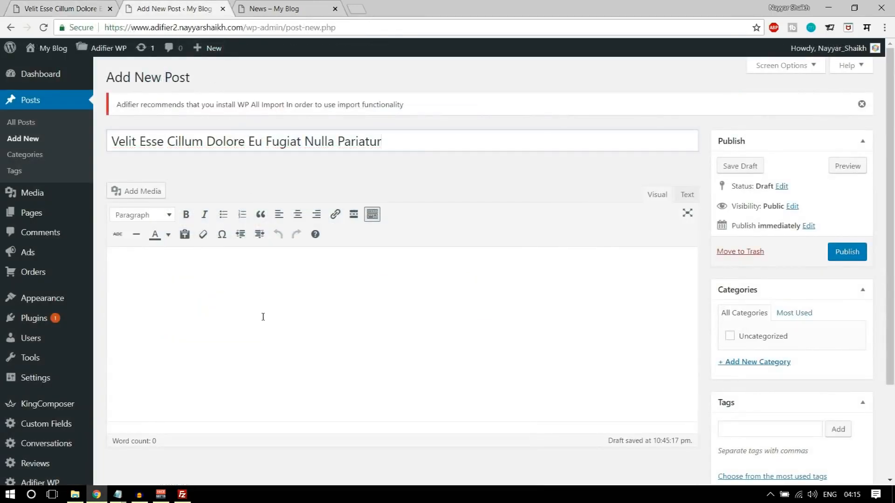
key("ctrl+v")
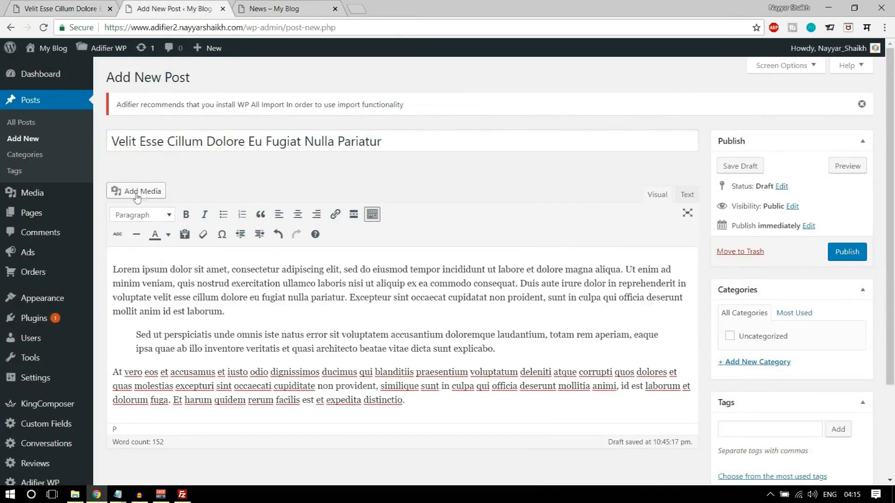
- Add a new Technology category to the post and publish it
scroll(417, 342, "down", 3)
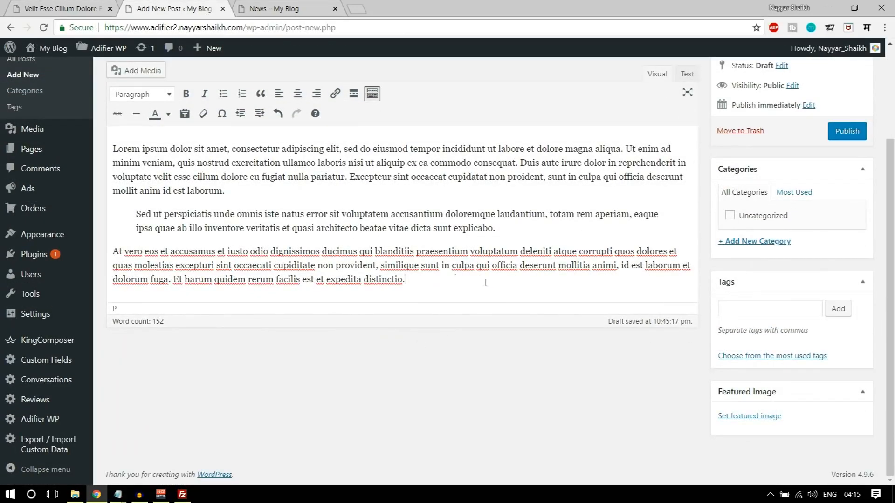
left_click(757, 242)
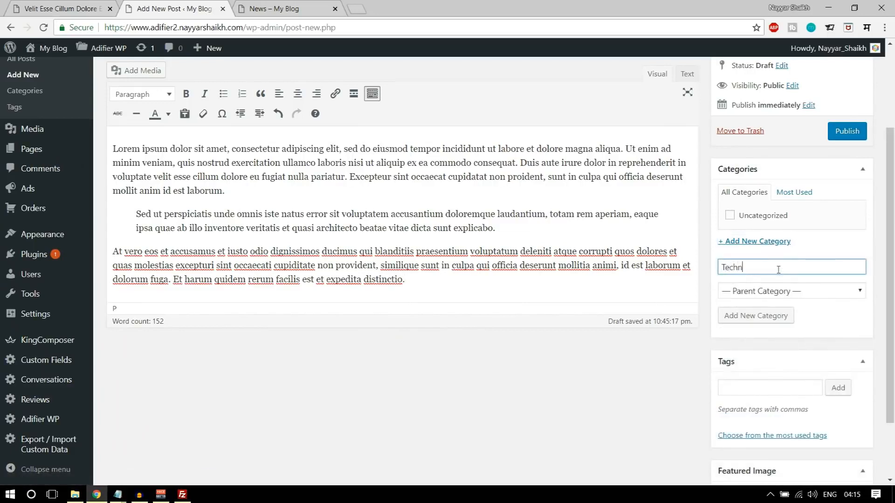
key("Return")
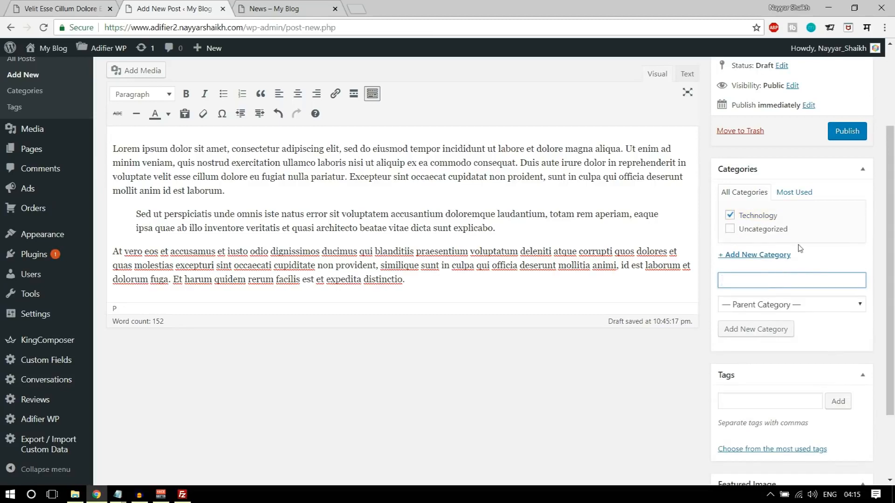
scroll(683, 271, "up", 3)
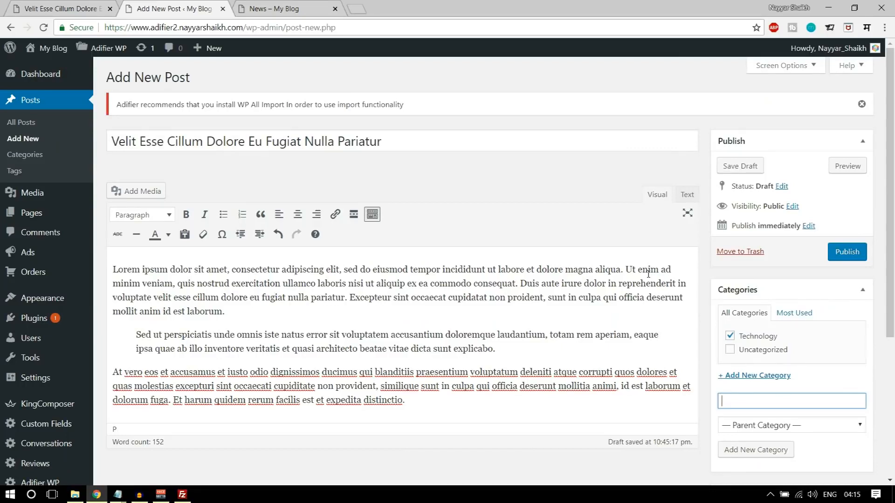
left_click(838, 247)
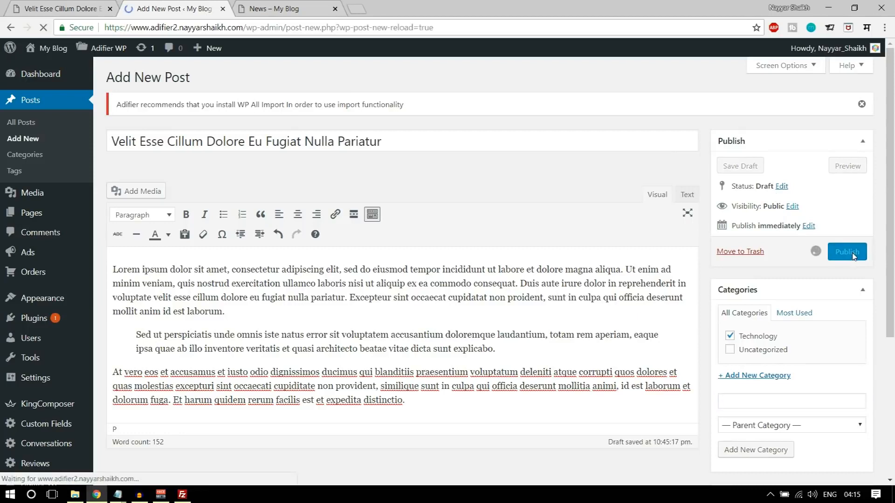
- Reload the live News page and compare it with the published post
left_click(262, 6)
left_click(43, 27)
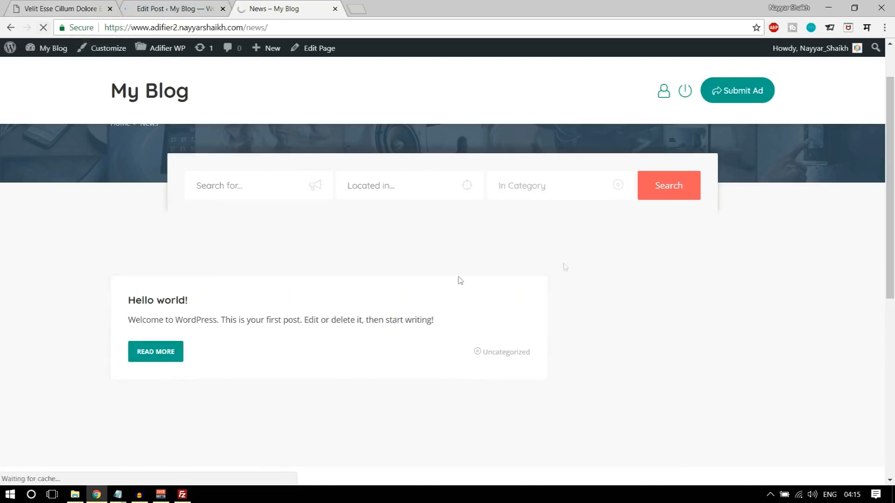
left_click(184, 9)
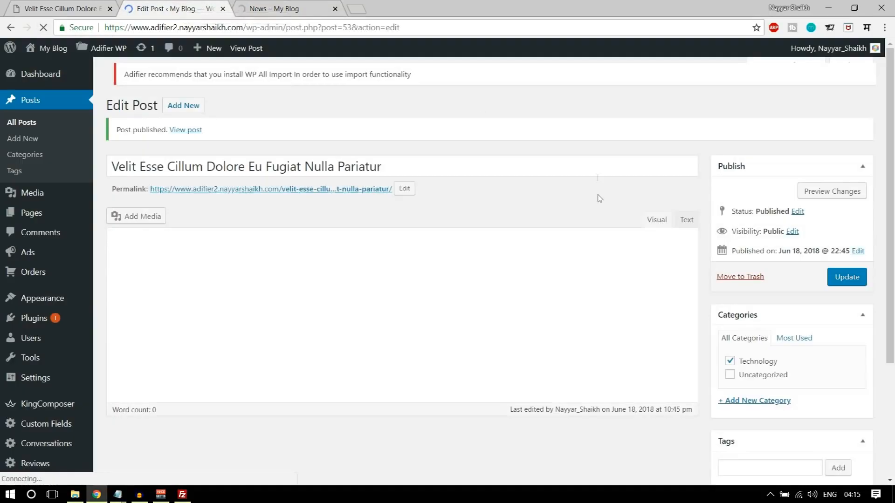
scroll(548, 186, "down", 3)
left_click(303, 9)
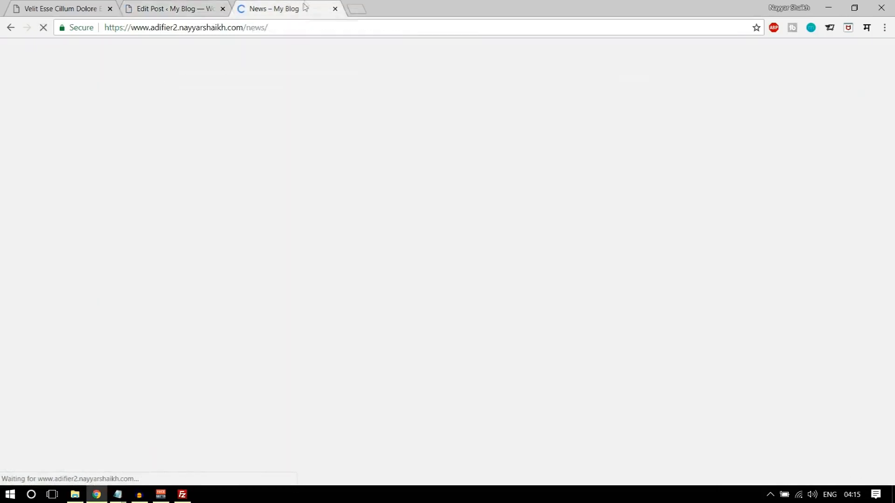
scroll(298, 353, "down", 4)
scroll(294, 345, "up", 5)
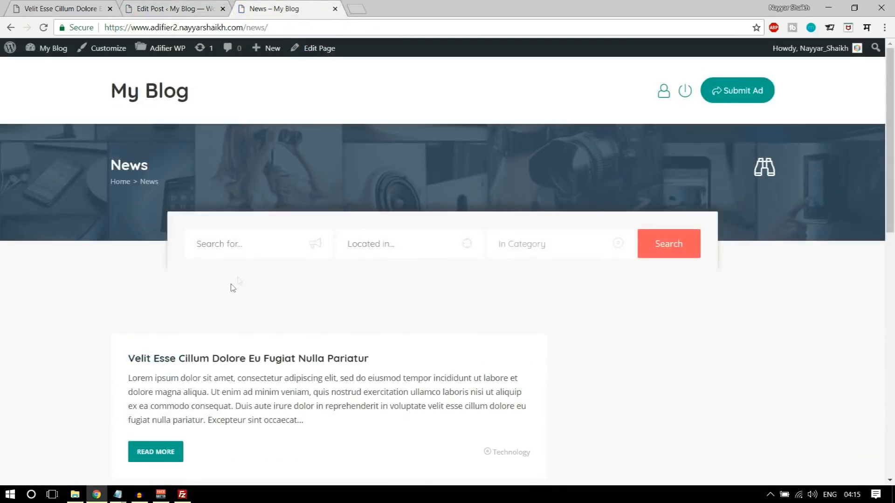
- Set the phone photo adr-16-1024x683.jpg as the post's featured image and update the post
left_click(181, 5)
left_click(770, 416)
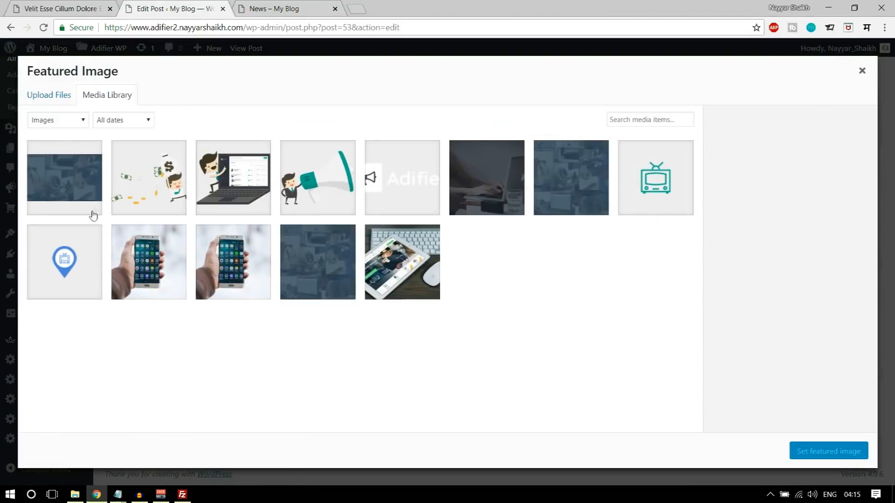
left_click(229, 274)
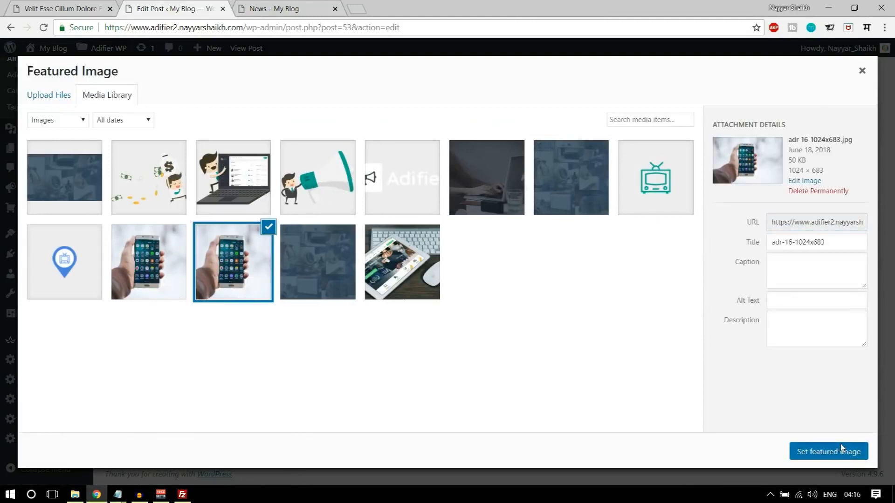
left_click(841, 449)
left_click(838, 117)
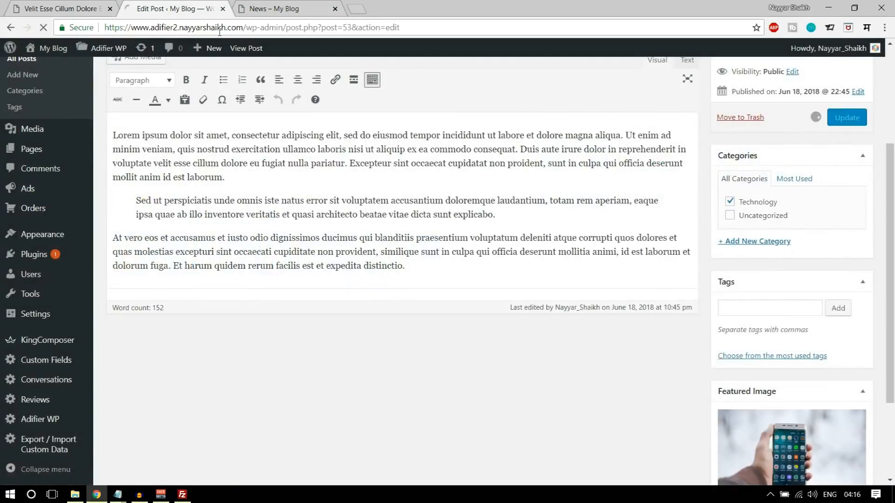
- Reload the live News page and confirm the phone post appears in the listing
left_click(270, 8)
left_click(47, 28)
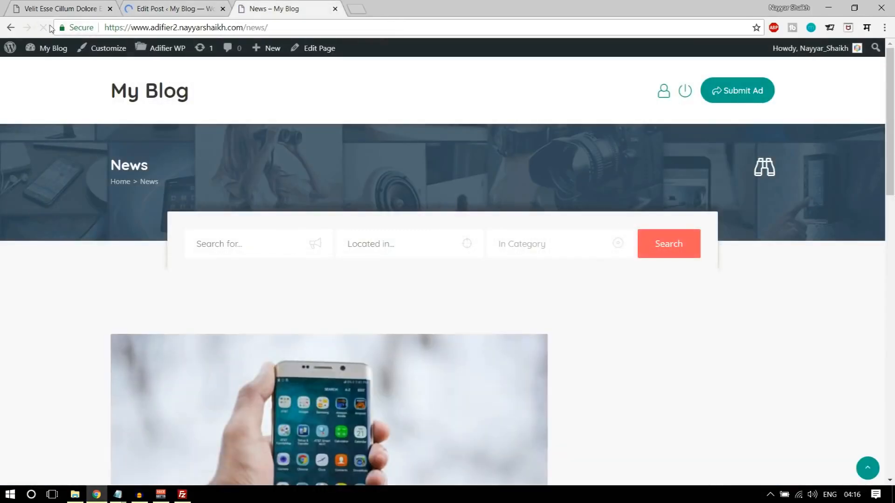
scroll(423, 255, "down", 10)
scroll(479, 409, "up", 8)
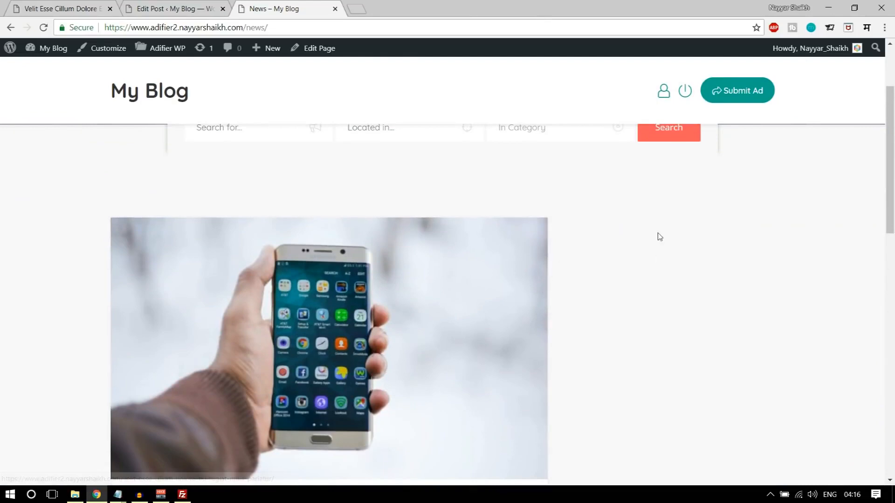
scroll(322, 286, "down", 8)
scroll(353, 329, "up", 10)
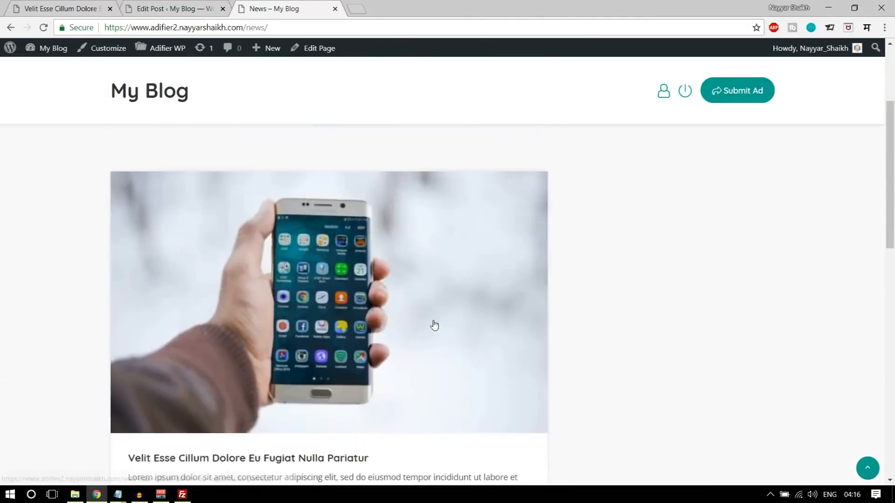
scroll(695, 354, "down", 3)
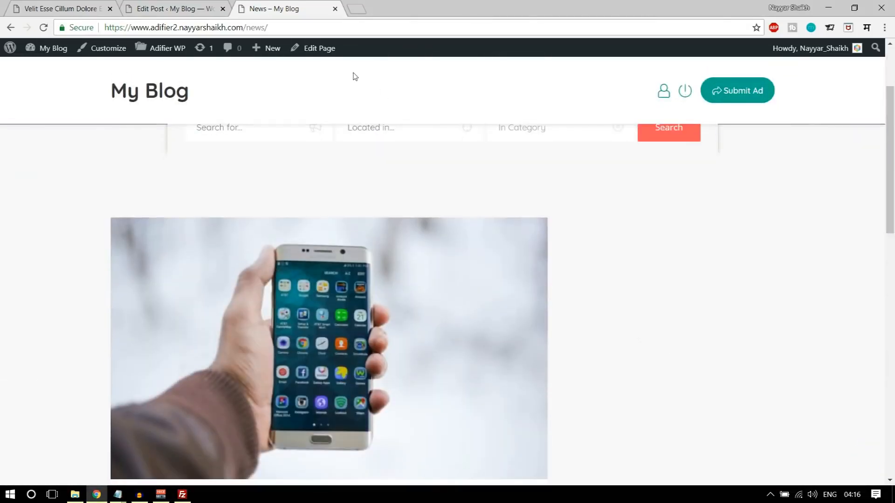
- Edit the News page's permalink slug, appending '?listing_type=2' copied from the notes file
left_click(186, 8)
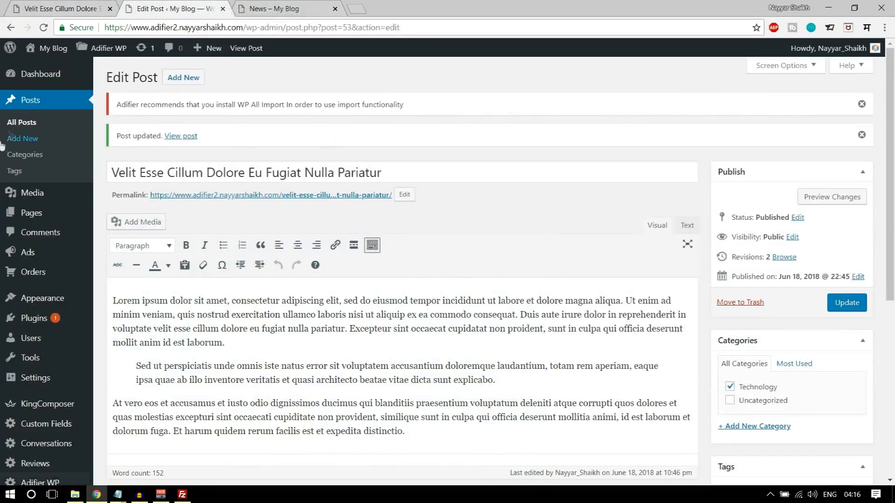
left_click(41, 214)
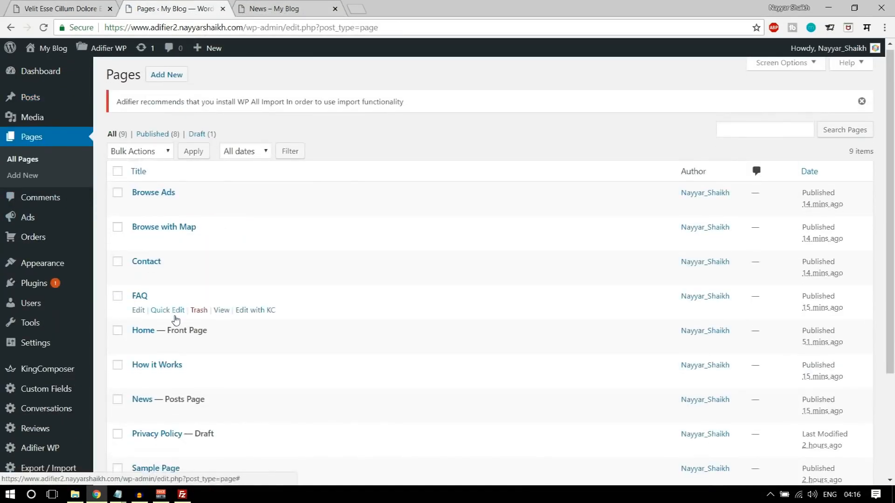
scroll(153, 298, "down", 3)
left_click(137, 273)
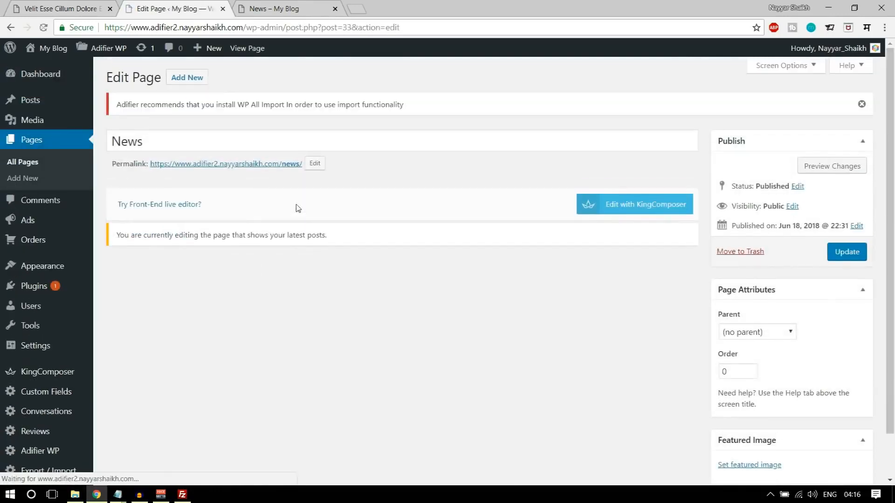
left_click(314, 163)
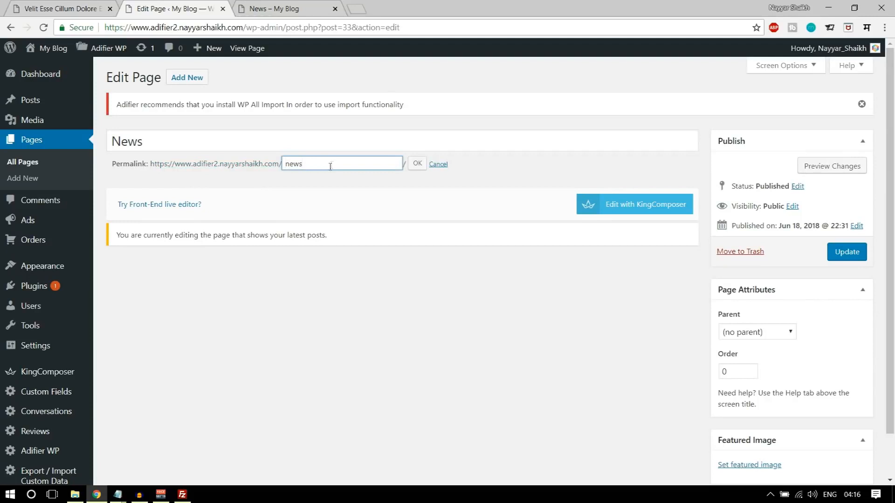
left_click(191, 458)
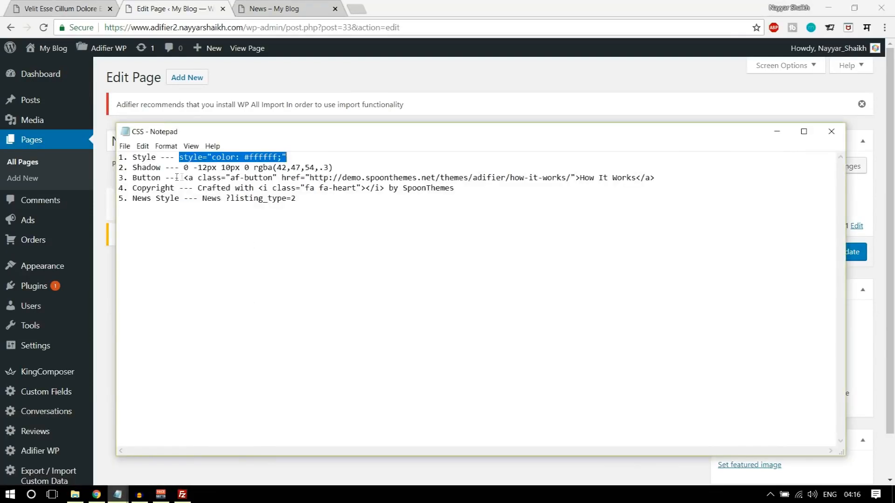
left_click_drag(134, 199, 181, 201)
left_click_drag(304, 205, 233, 200)
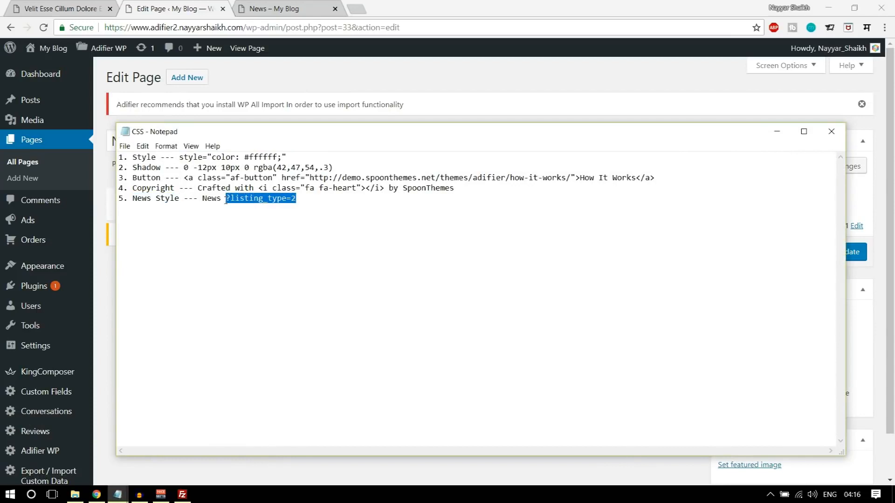
left_click(359, 82)
left_click(346, 164)
type("?listing_type=2")
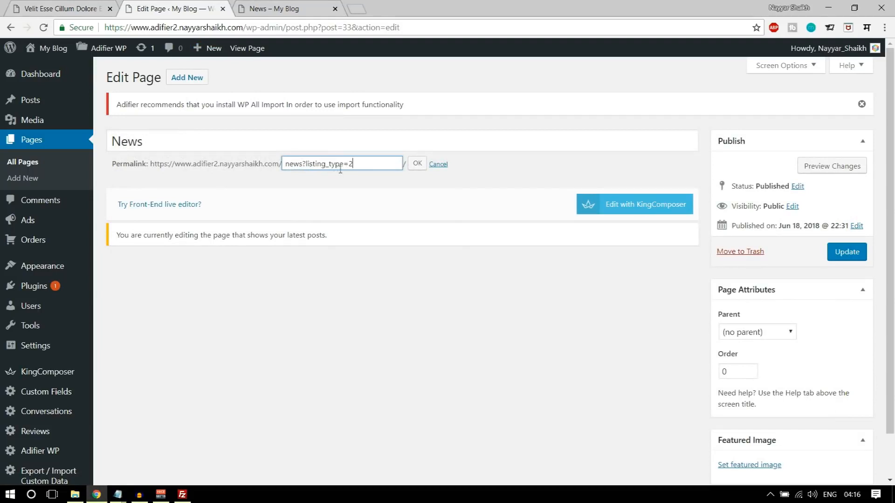
- Add '/' to the slug after checking the demo's News page, and update the News page
left_click(67, 6)
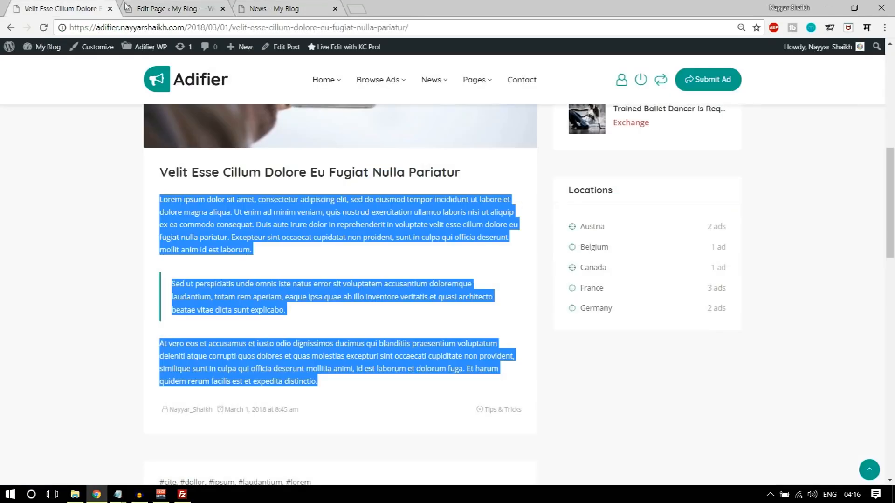
left_click(7, 29)
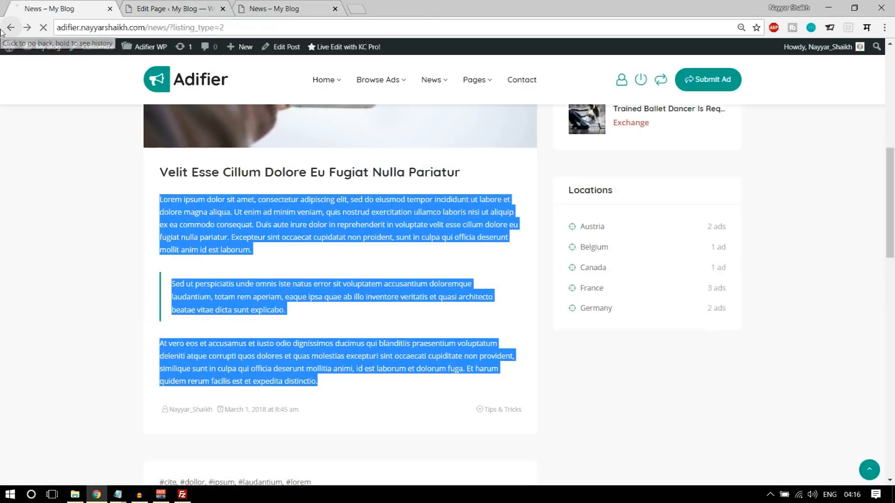
left_click(188, 12)
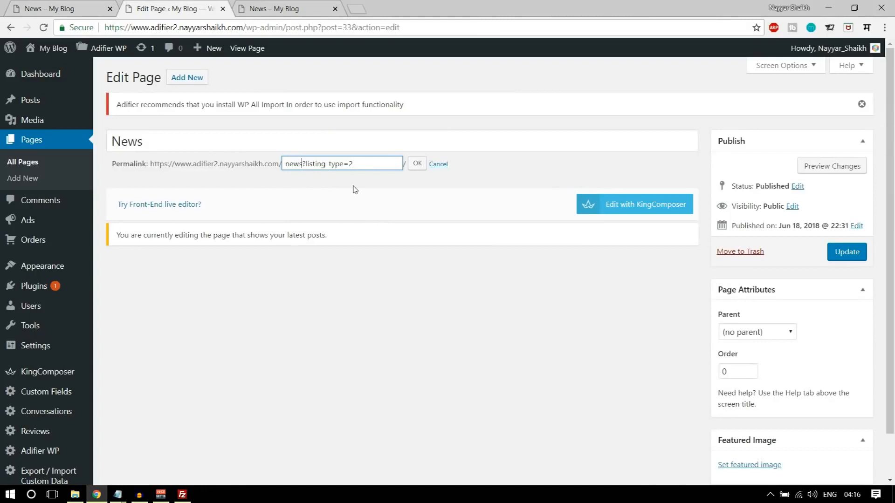
type("/")
left_click(420, 170)
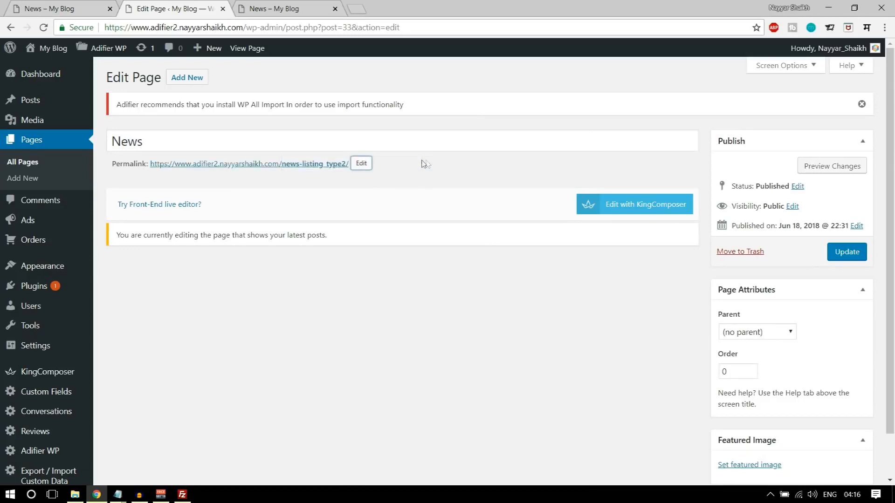
left_click(846, 252)
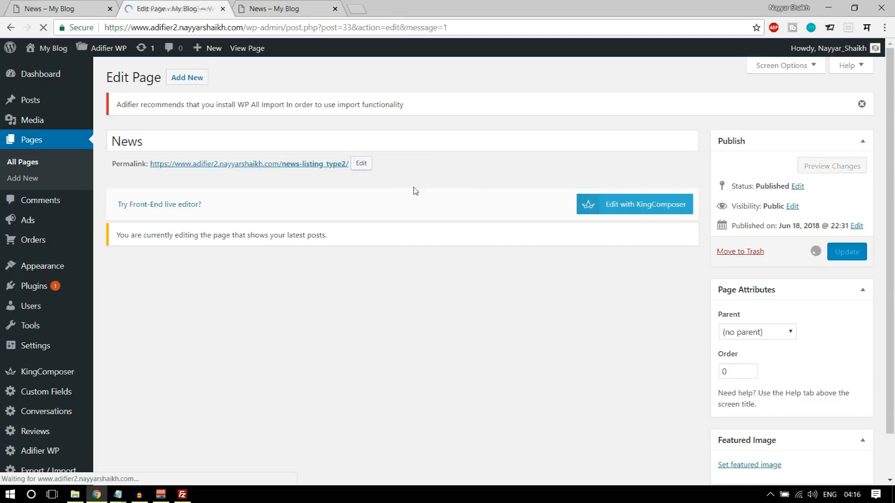
- Open the News permalink in a new tab and compare it with the demo's News page
left_click(335, 8)
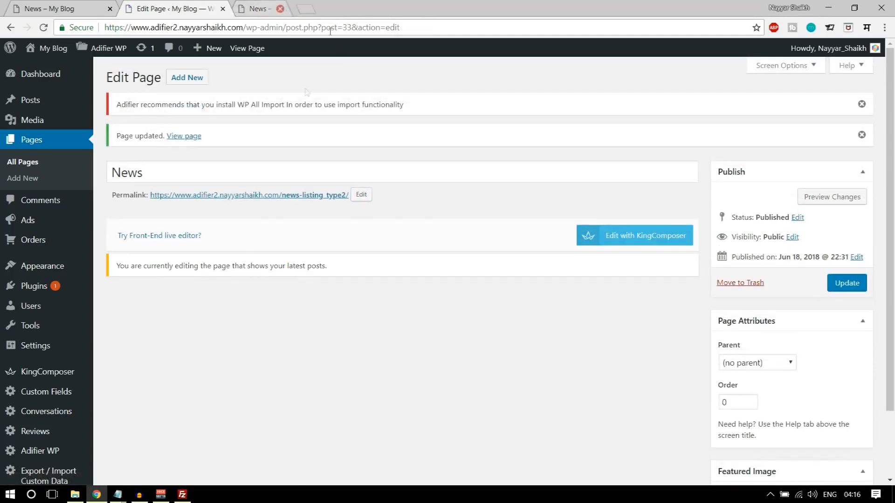
right_click(283, 199)
left_click(330, 206)
left_click(275, 9)
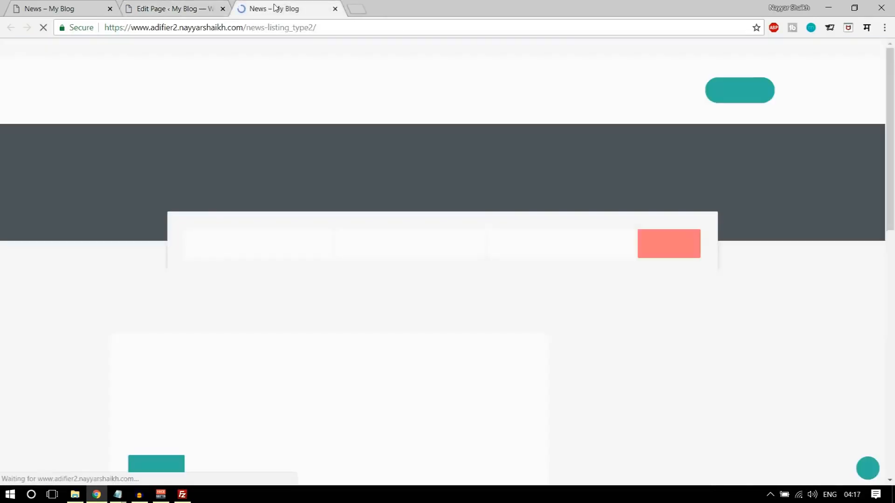
scroll(451, 199, "down", 10)
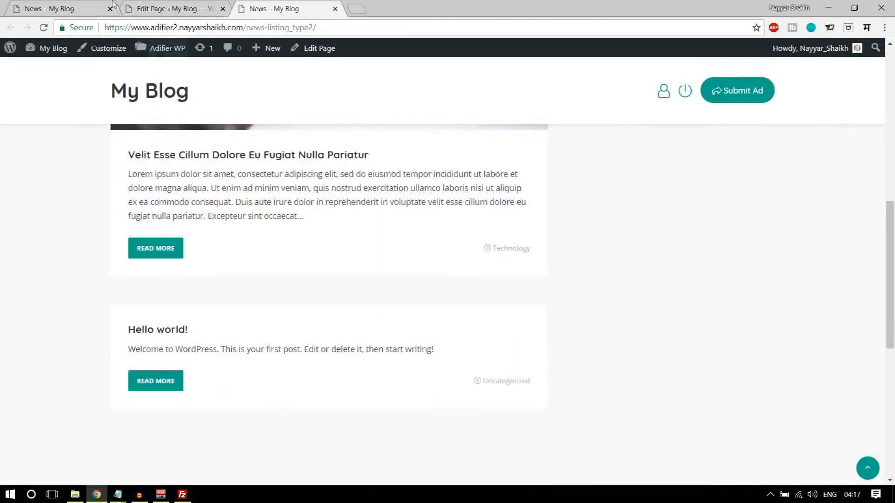
left_click(72, 5)
scroll(337, 314, "up", 10)
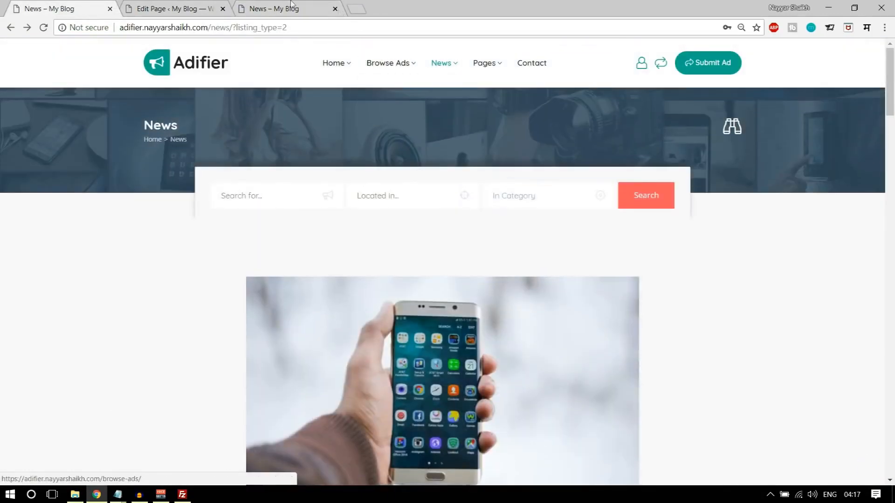
key("ctrl+Tab")
key("ctrl+Tab")
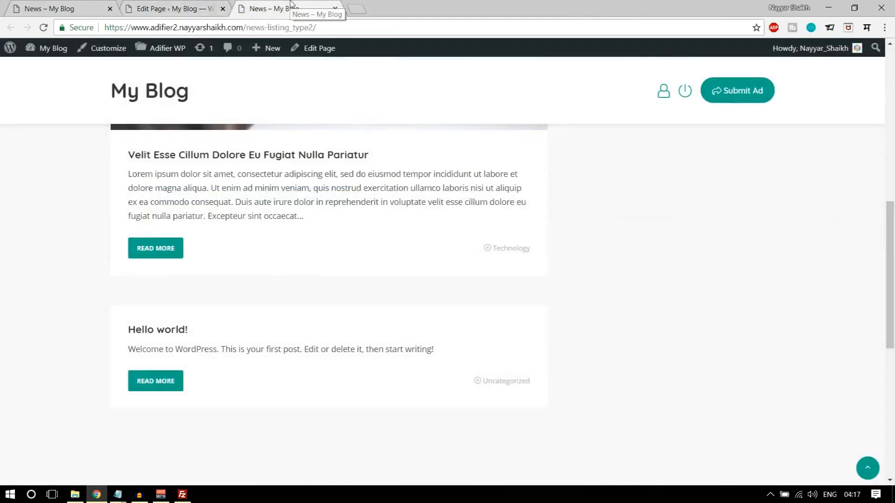
left_click(45, 28)
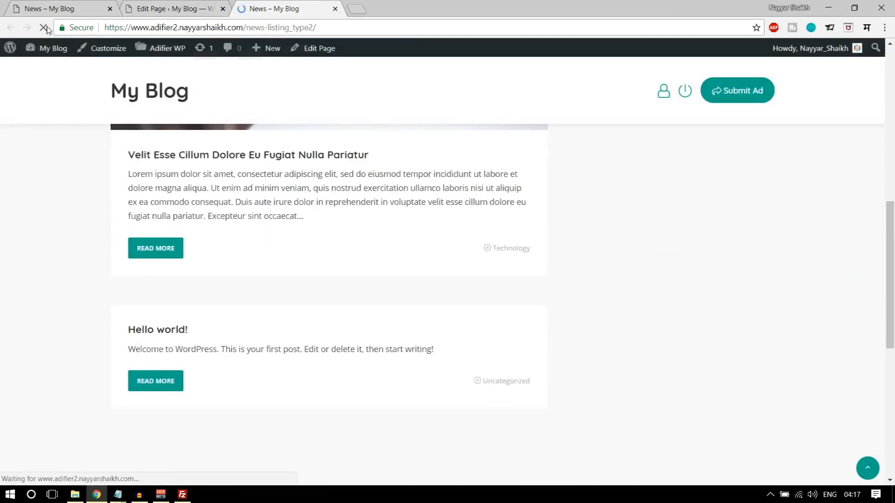
- Reset the News page slug from newslisting_type2 to plain 'news' and update the page
left_click(169, 3)
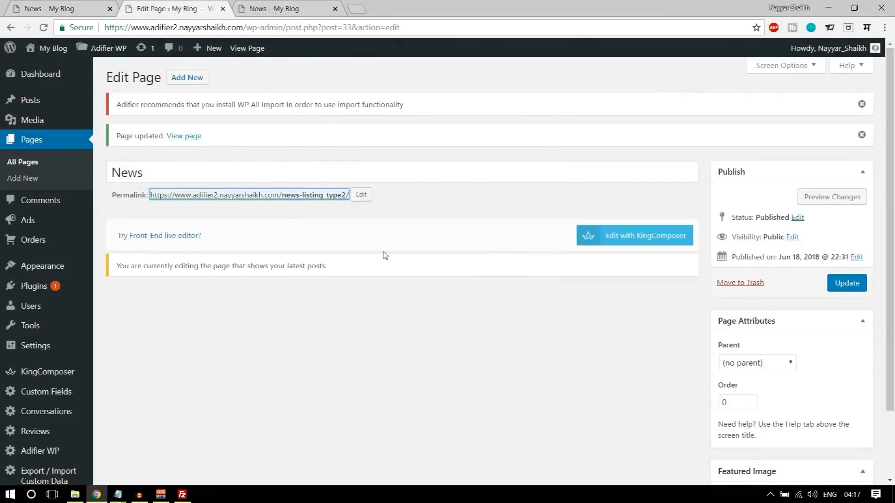
left_click(361, 195)
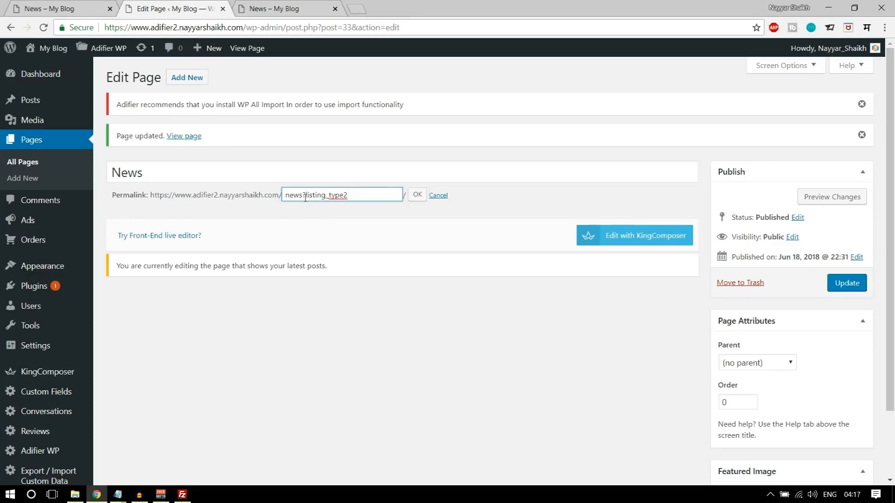
left_click(416, 195)
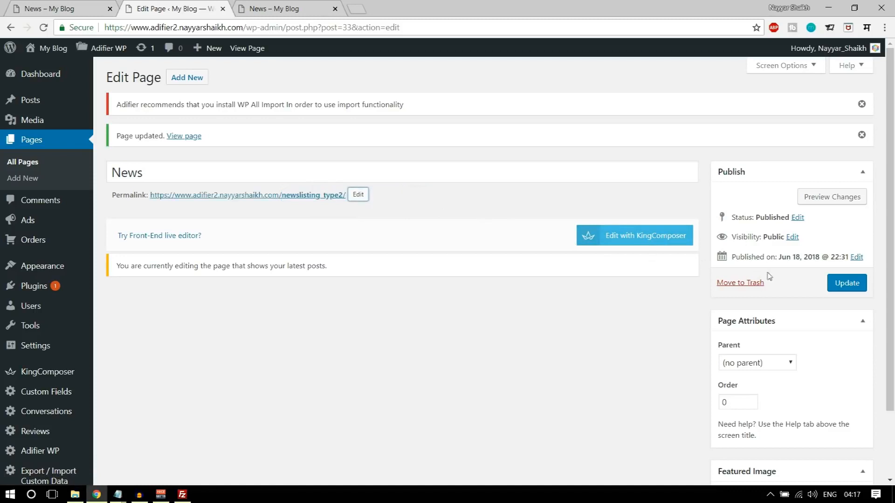
left_click(357, 196)
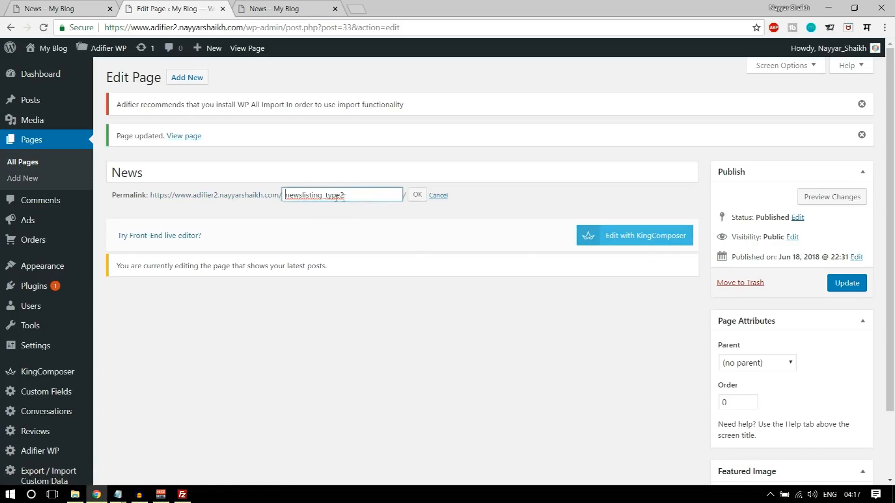
left_click_drag(356, 195, 307, 195)
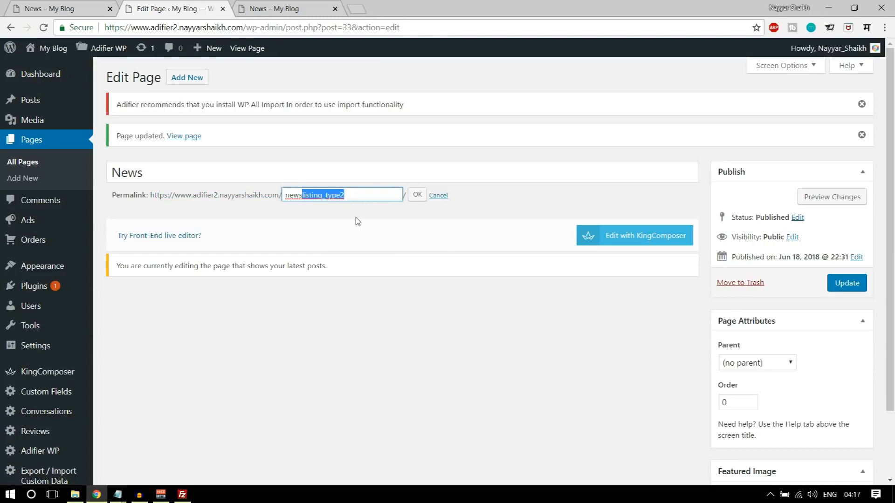
key("BackSpace")
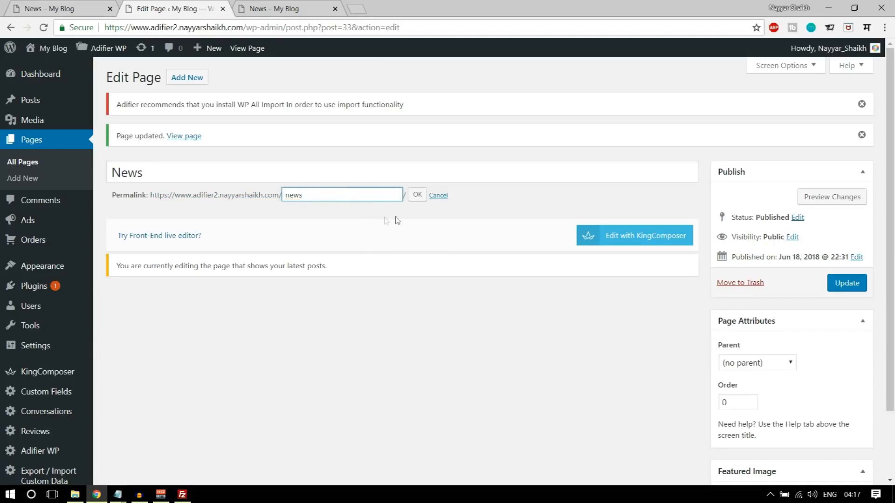
left_click(416, 196)
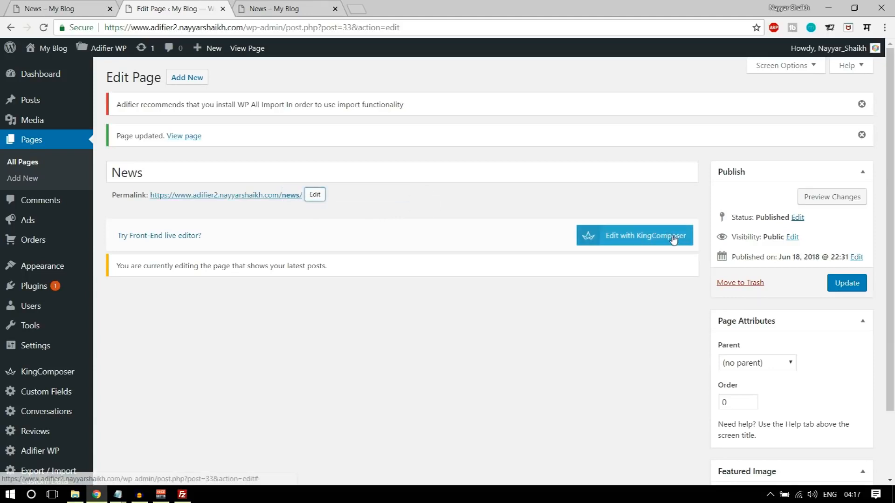
left_click(860, 282)
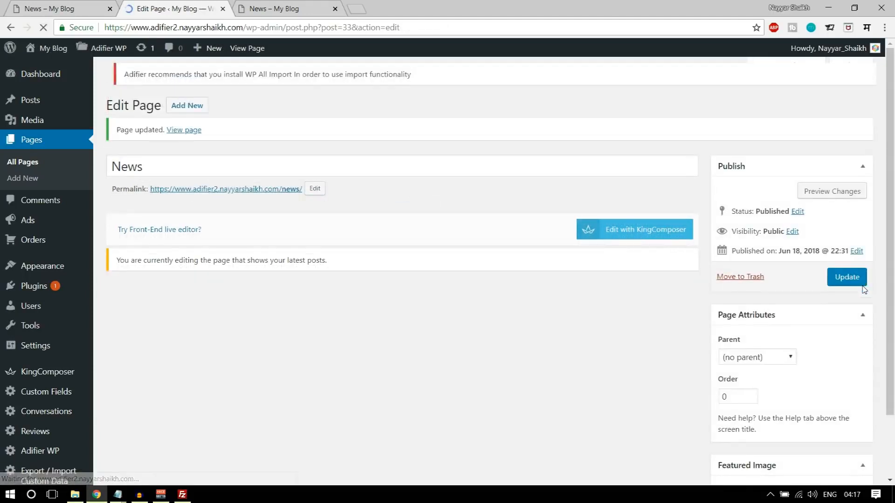
left_click(263, 7)
- Open News from the footer quick links and check the page
scroll(272, 214, "up", 3)
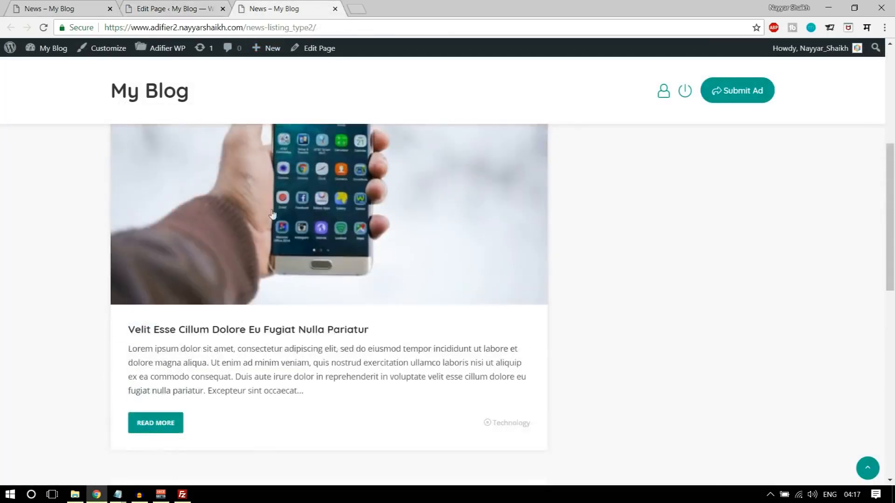
scroll(272, 214, "down", 10)
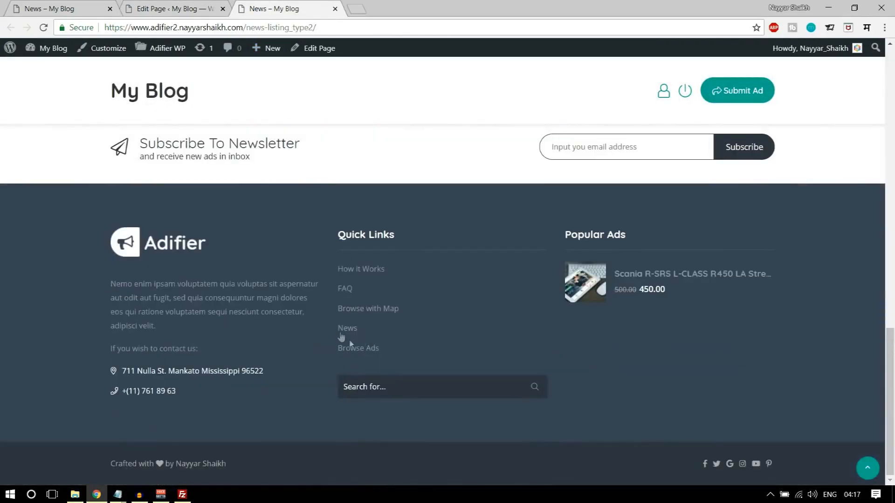
left_click(340, 331)
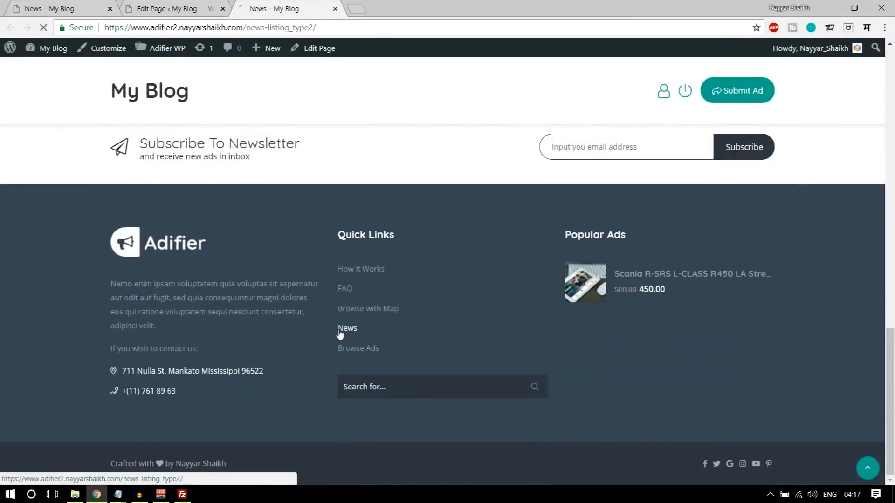
scroll(490, 297, "down", 5)
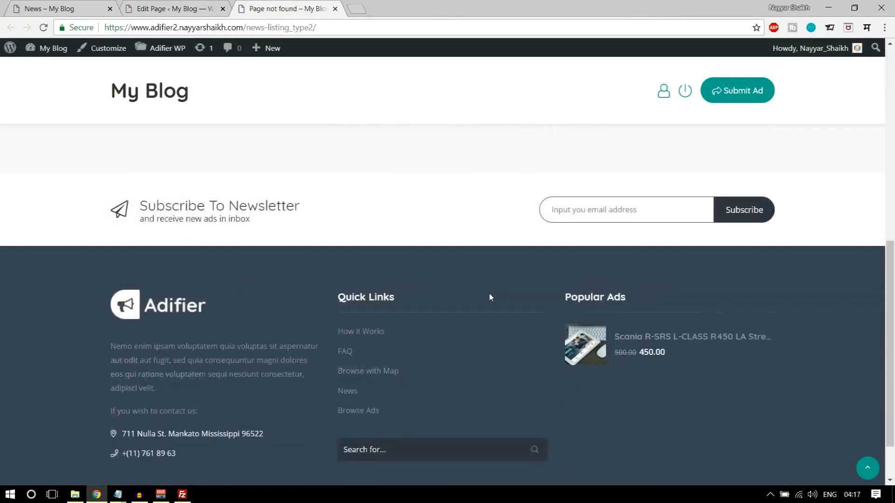
scroll(489, 296, "up", 10)
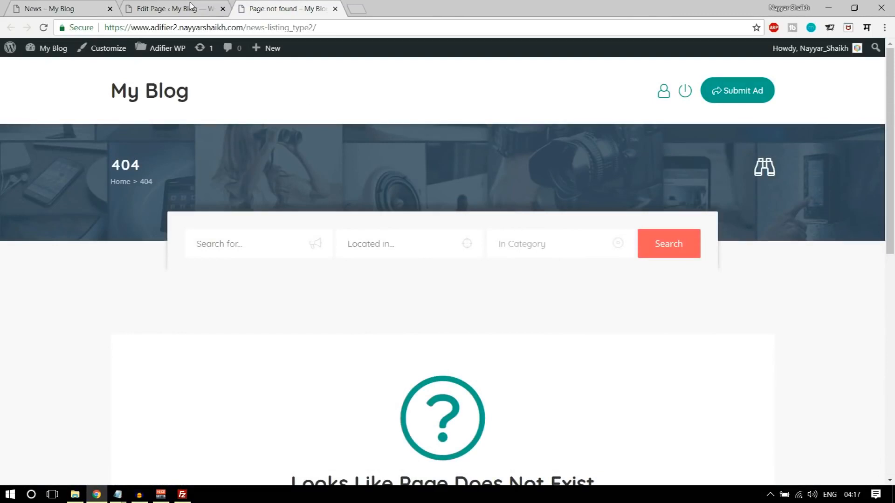
- Open the News permalink in a new tab, close the Page not found tab, and review the posts
left_click(191, 7)
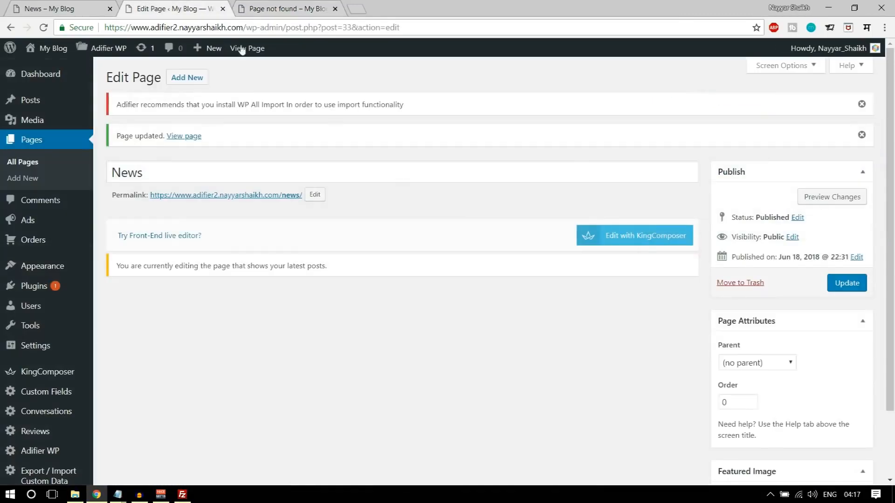
middle_click(294, 201)
left_click(396, 9)
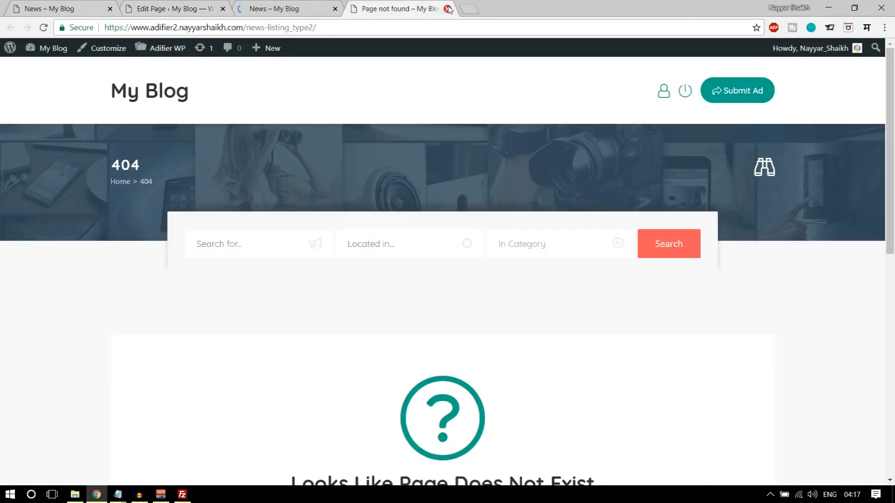
left_click(448, 9)
scroll(515, 391, "down", 10)
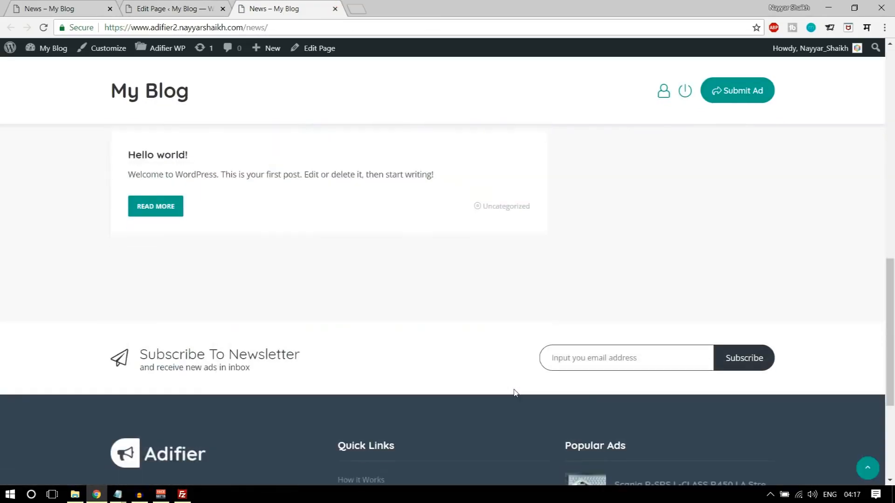
scroll(515, 393, "down", 3)
scroll(515, 394, "up", 20)
scroll(395, 240, "down", 20)
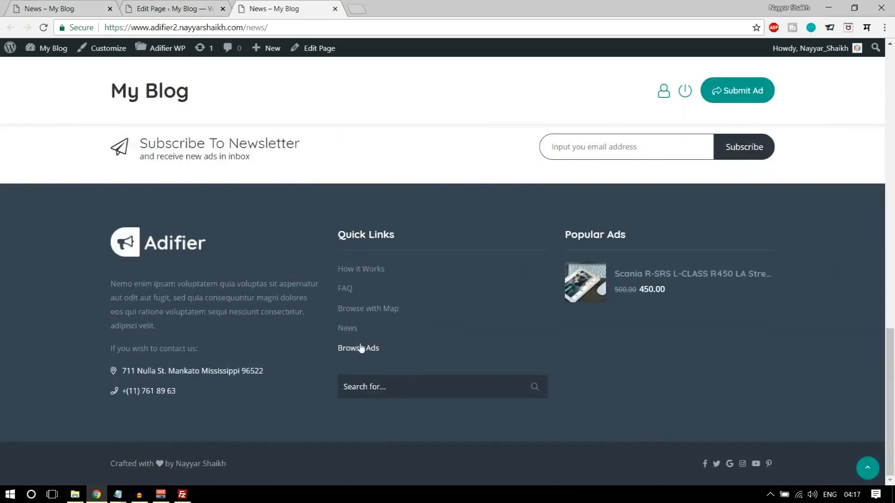
scroll(376, 339, "up", 20)
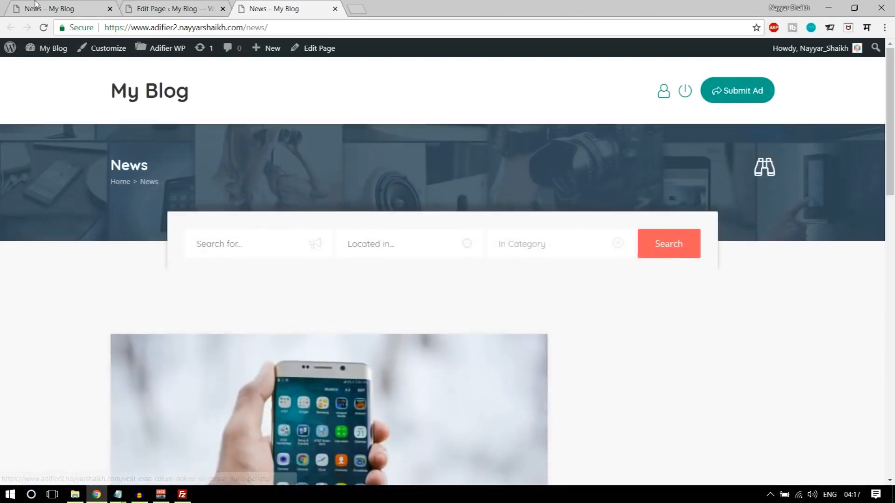
- Look over the demo site's Contact page, then show all site pages in the admin
left_click(37, 8)
left_click(540, 64)
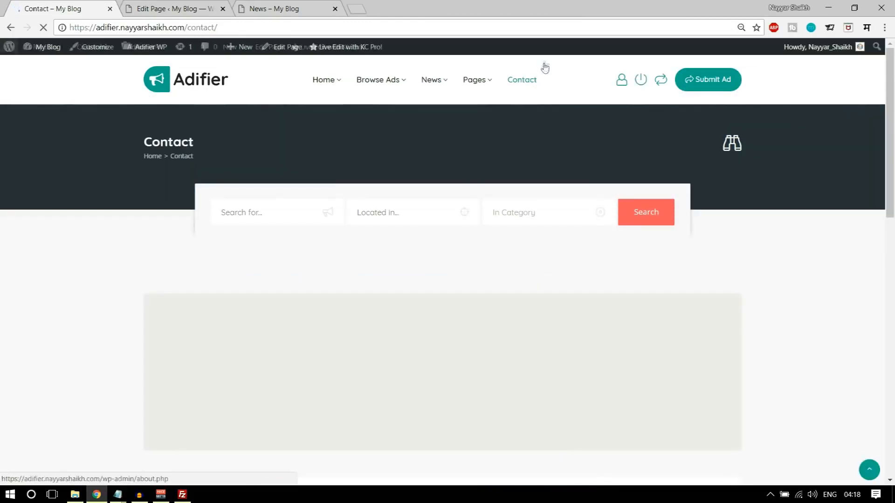
scroll(855, 284, "down", 10)
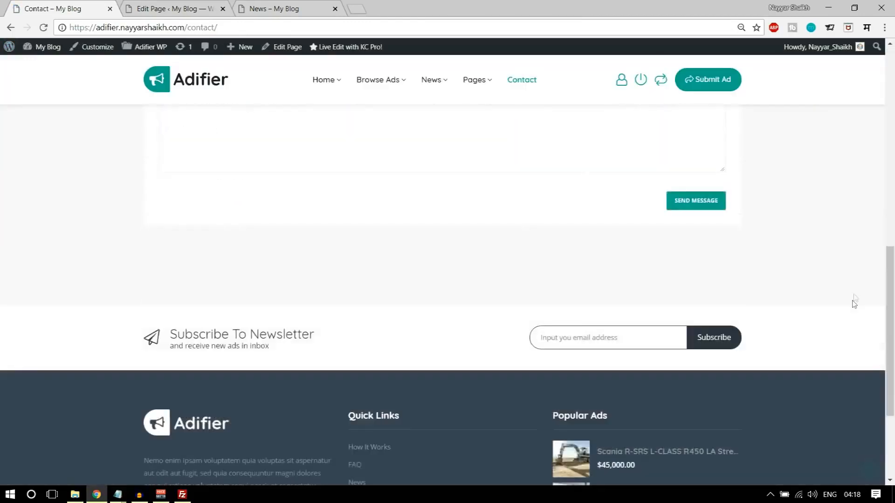
scroll(592, 199, "up", 10)
left_click(298, 8)
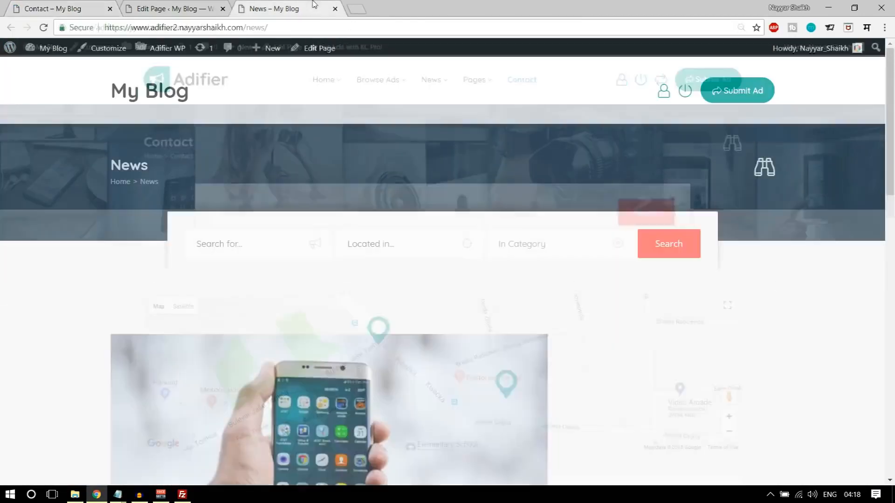
left_click(180, 7)
left_click(11, 163)
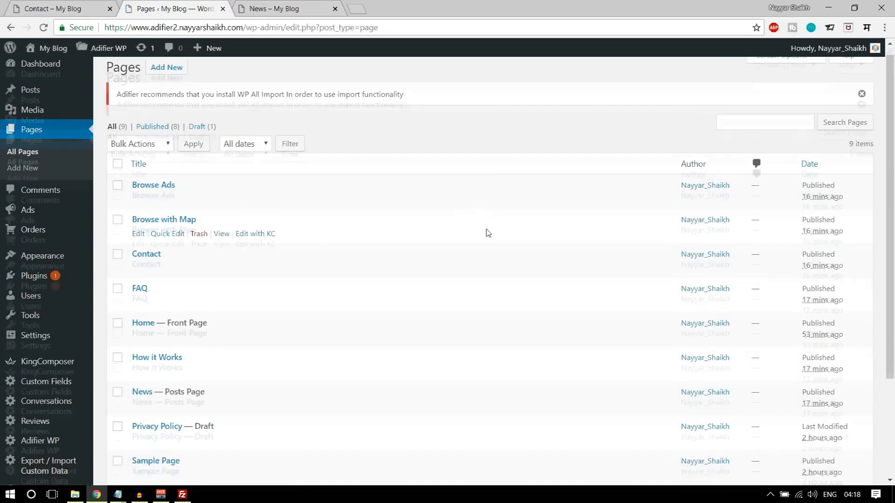
- Open the Contact page in the WordPress page editor
scroll(214, 298, "down", 5)
scroll(156, 243, "up", 1)
scroll(155, 233, "up", 3)
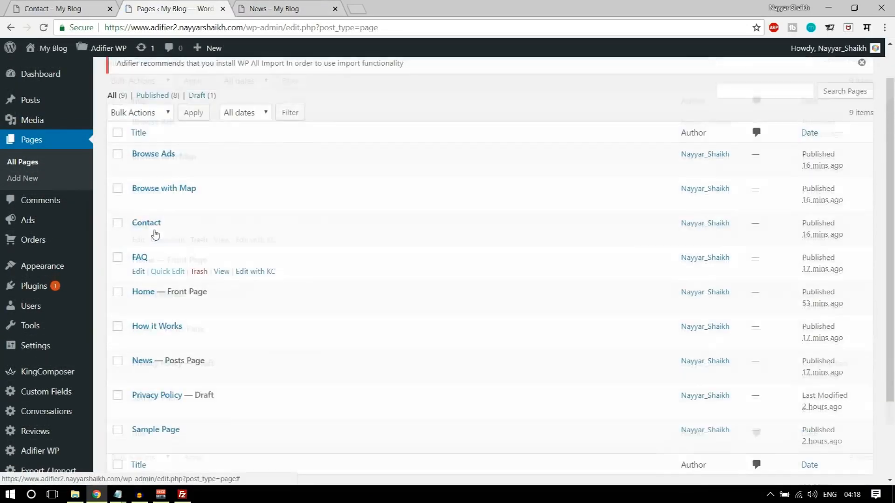
left_click(139, 252)
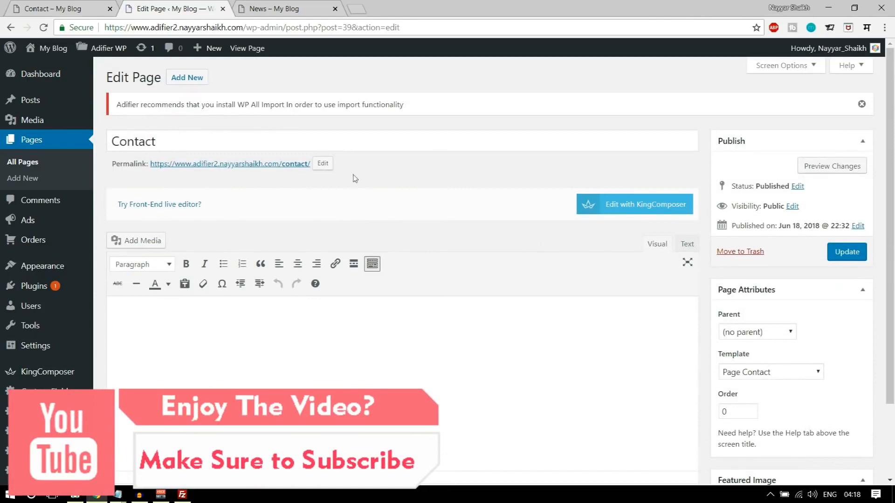
- Open the Contact permalink in a new tab, close the News tab, and review the live page
right_click(229, 166)
left_click(254, 173)
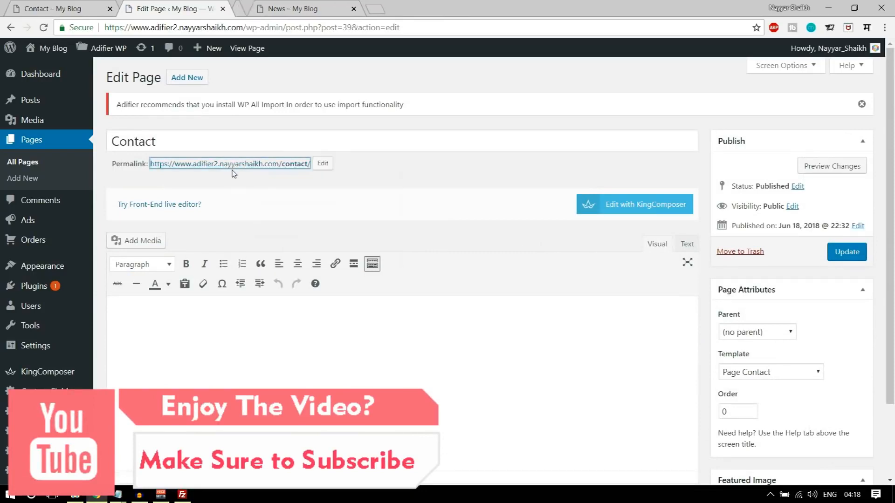
left_click(447, 9)
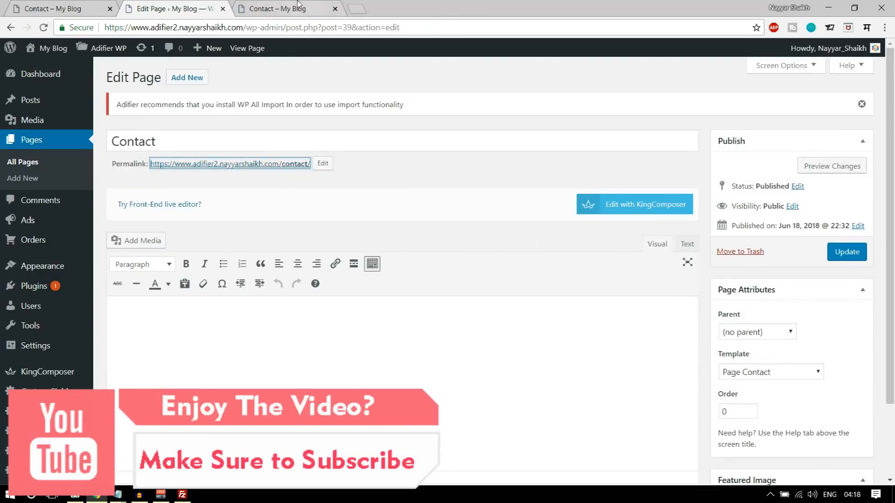
left_click(321, 9)
scroll(560, 201, "down", 9)
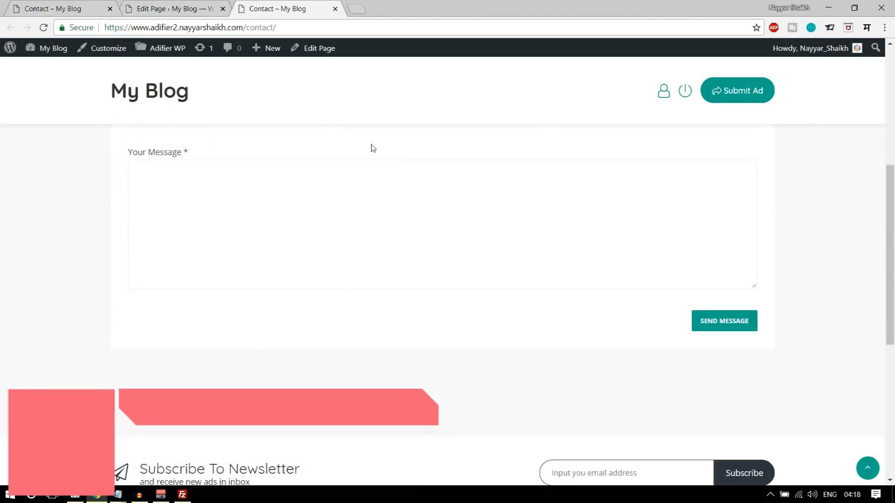
scroll(571, 343, "up", 5)
scroll(331, 293, "up", 3)
scroll(268, 293, "down", 3)
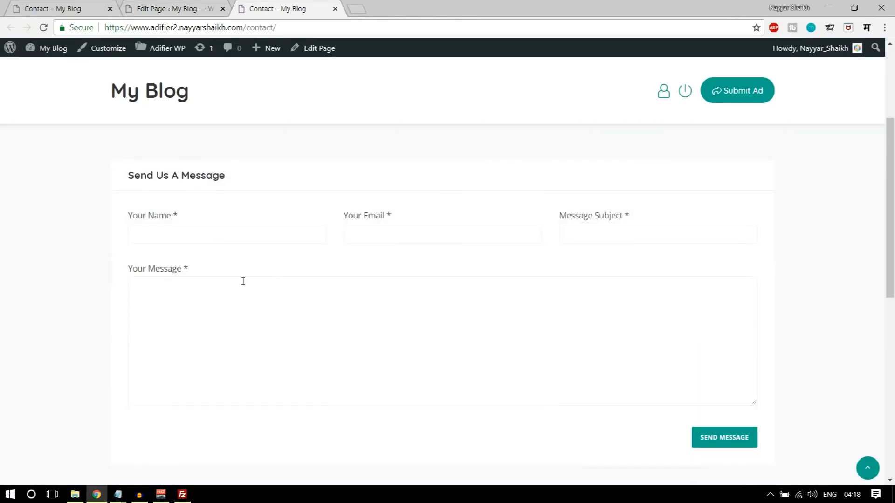
scroll(325, 294, "up", 3)
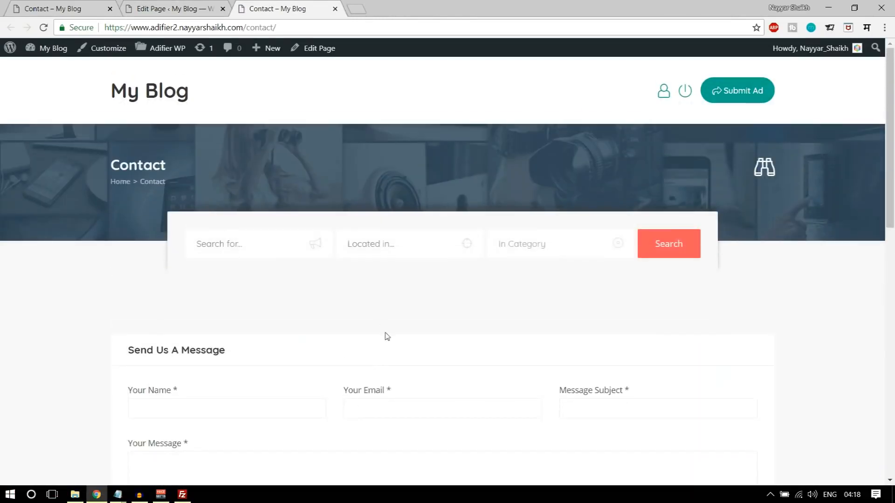
scroll(391, 349, "down", 3)
scroll(391, 354, "up", 3)
- Compare the site's Contact page with the demo's map Contact page, then return to the editor
left_click(187, 8)
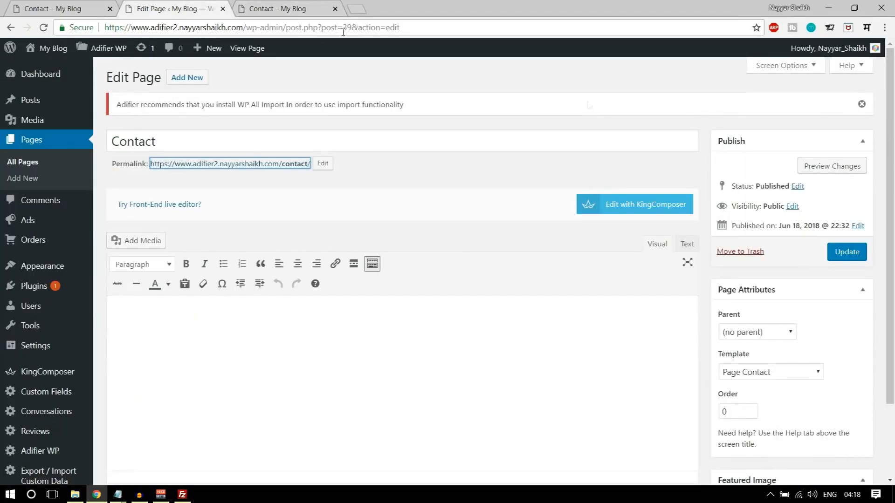
scroll(687, 261, "down", 2)
scroll(692, 281, "up", 3)
left_click(274, 9)
scroll(497, 302, "down", 3)
scroll(497, 334, "up", 3)
left_click(71, 4)
scroll(720, 250, "down", 3)
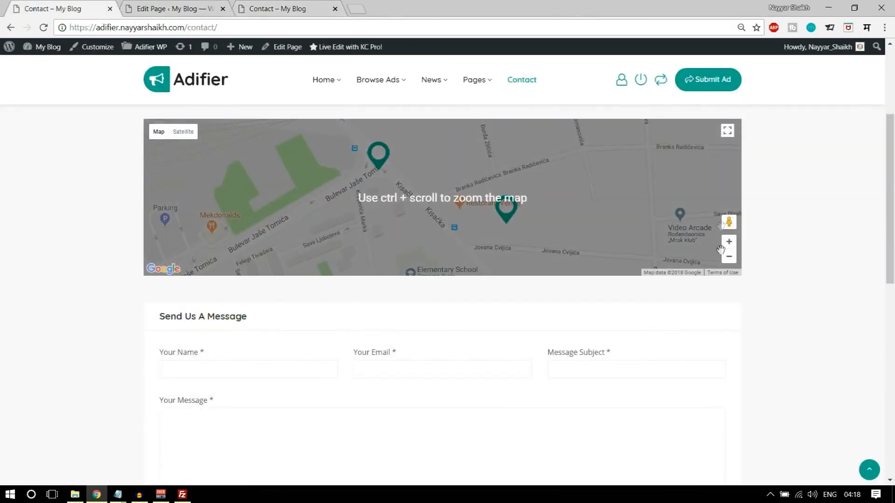
scroll(452, 226, "up", 3)
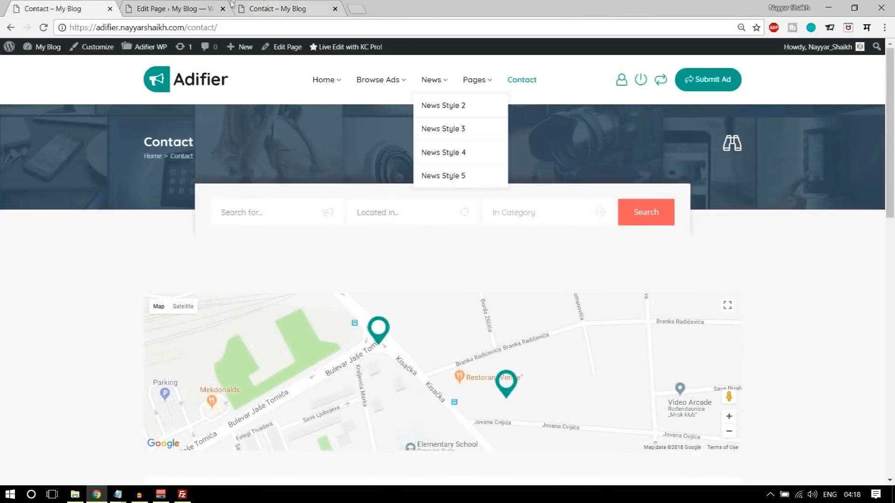
left_click(203, 10)
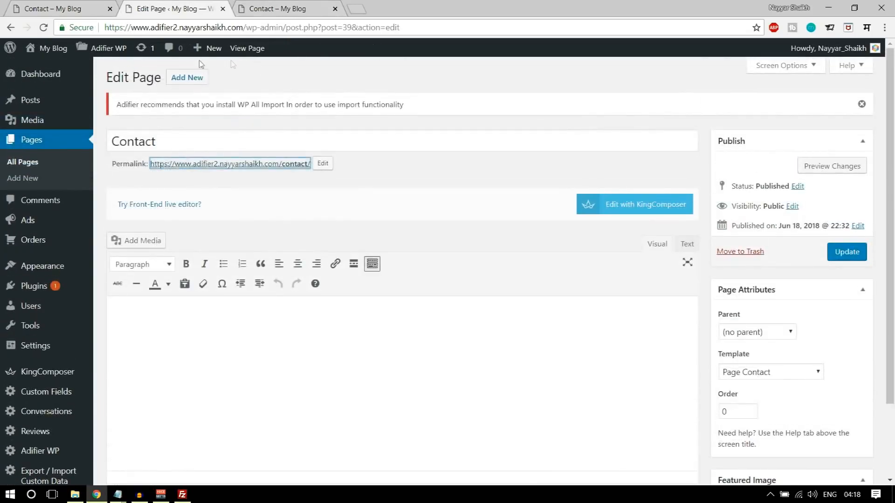
mouse_move(113, 52)
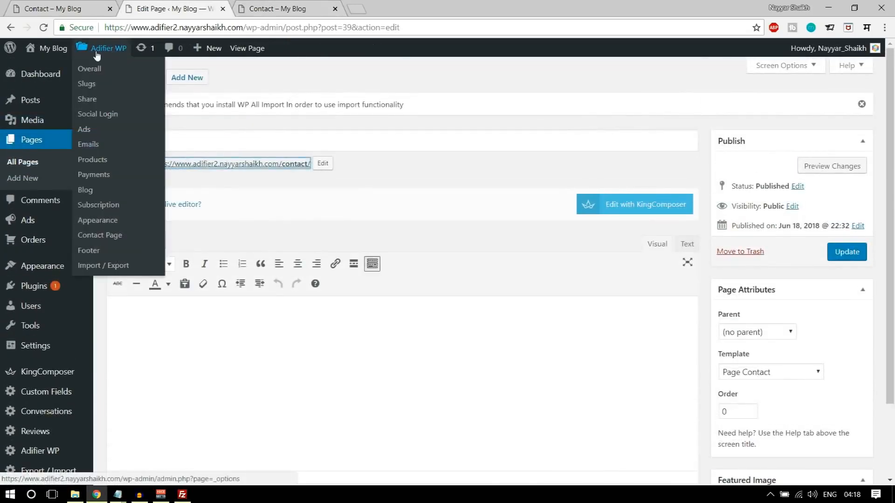
- Go to Adifier WP's Contact Page settings and select the Email field for incoming messages
left_click(102, 238)
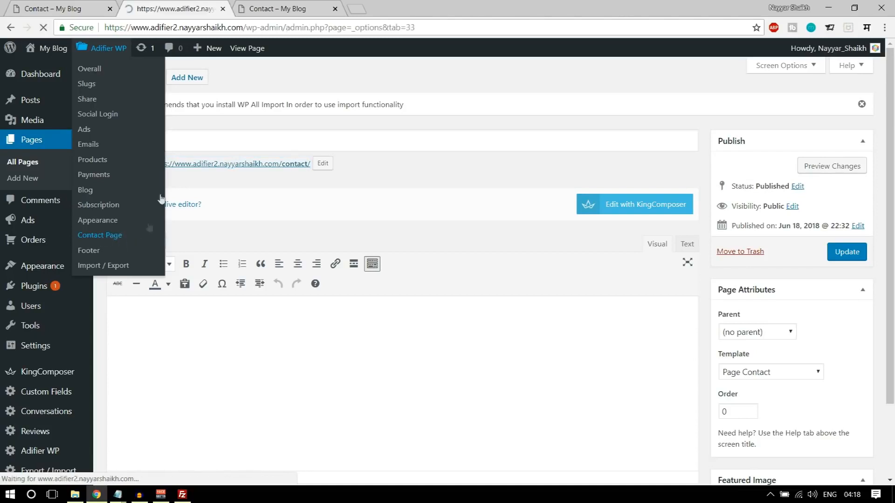
scroll(457, 195, "down", 4)
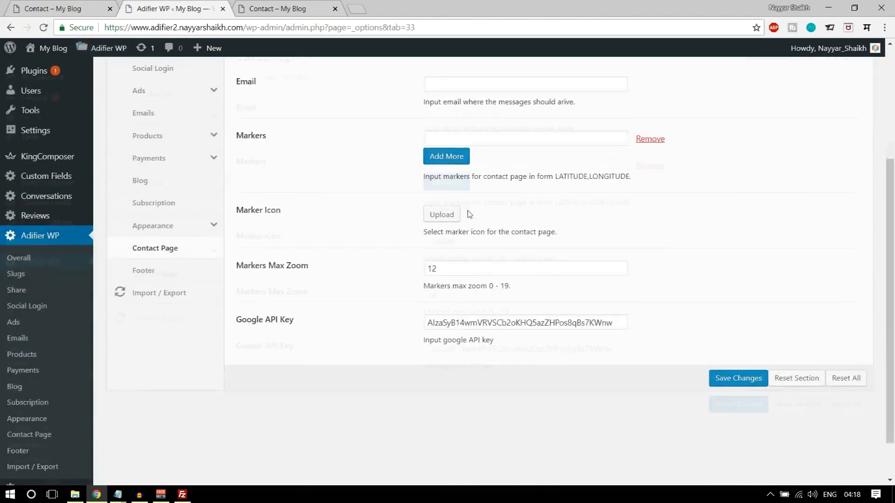
left_click(457, 87)
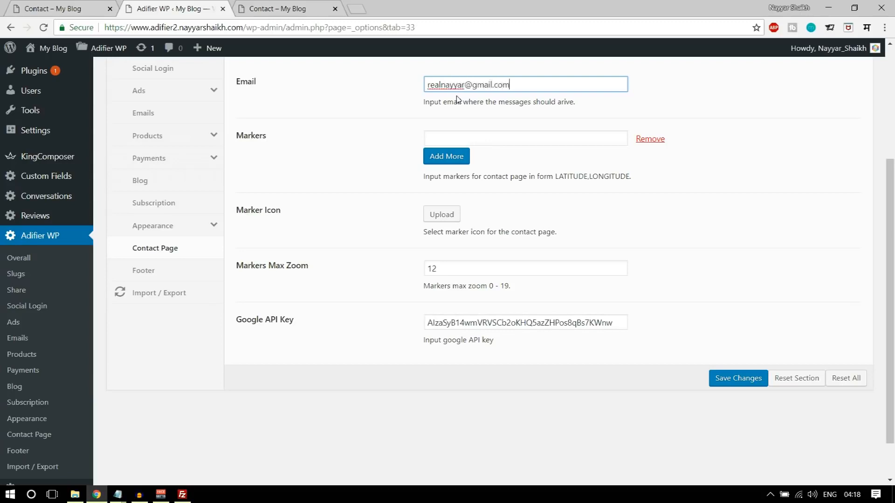
- Upload marker.png as the Contact Page marker icon, then bring up the demo contact page map
left_click(459, 132)
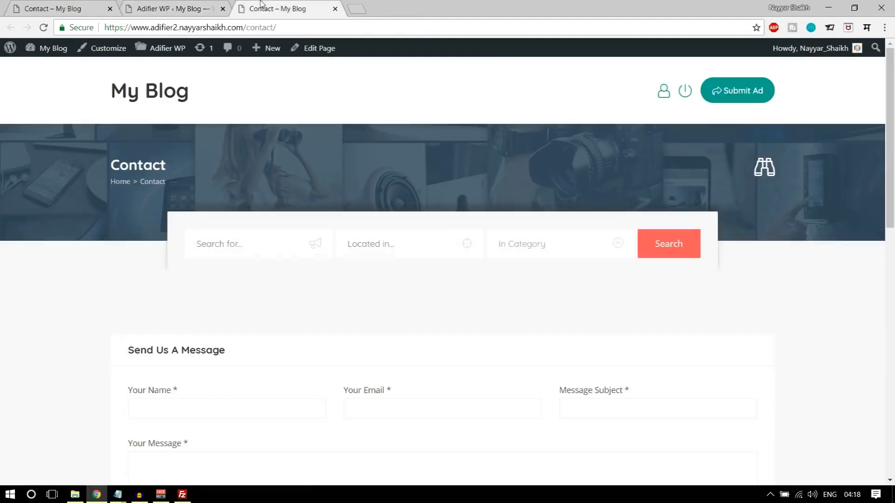
scroll(410, 356, "down", 3)
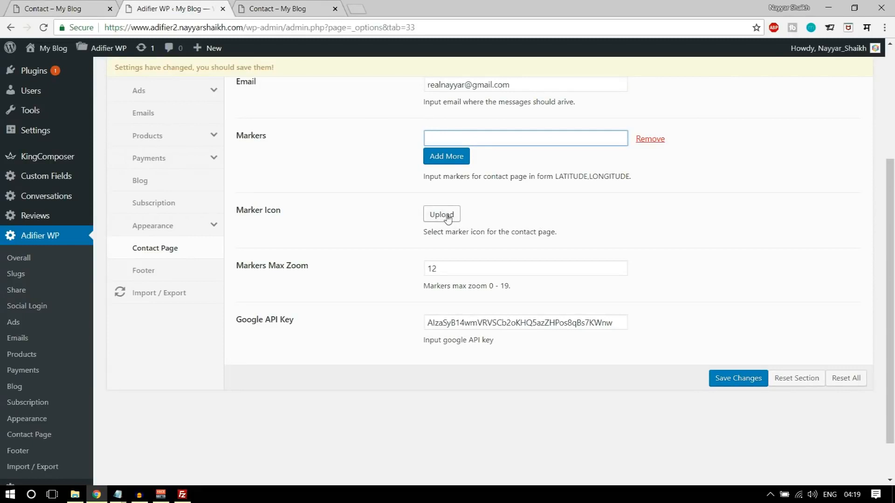
left_click(441, 215)
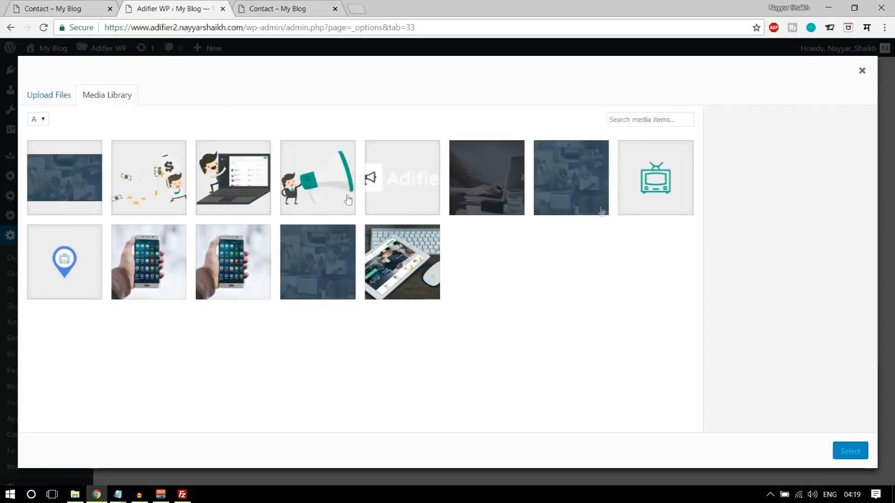
left_click(49, 95)
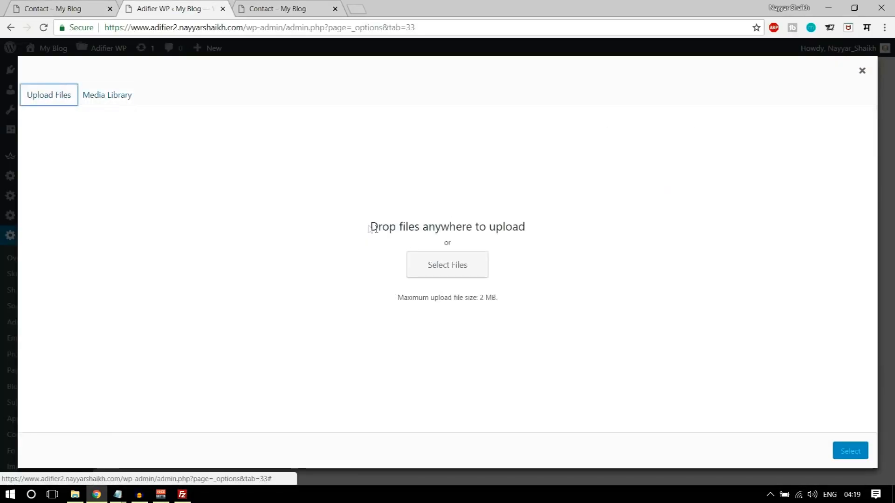
left_click(433, 266)
scroll(288, 186, "down", 2)
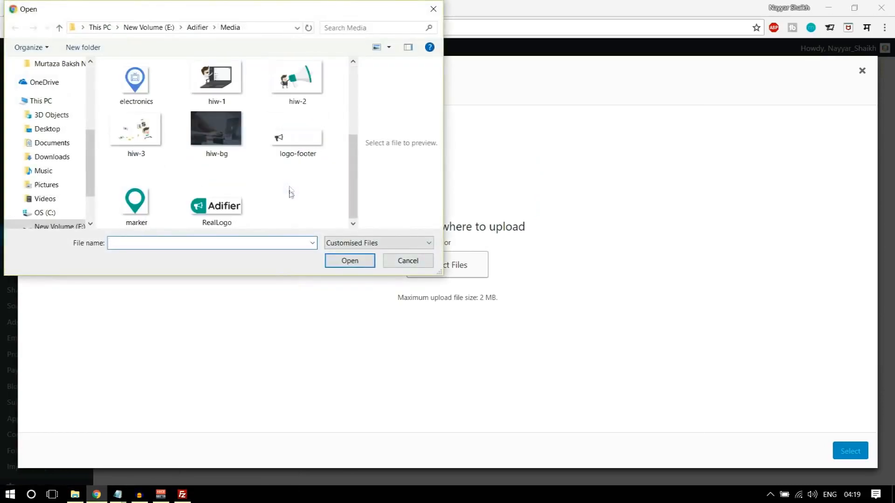
left_click(134, 202)
left_click(351, 260)
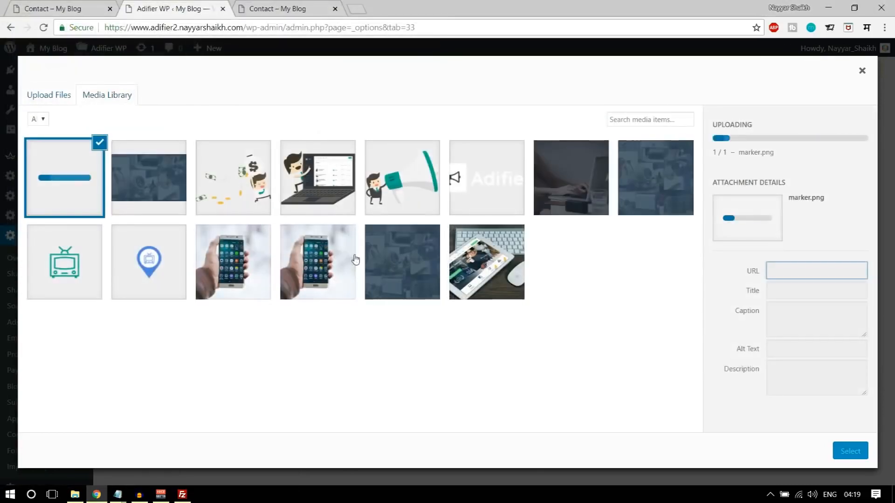
left_click(848, 452)
left_click(520, 212)
left_click(57, 9)
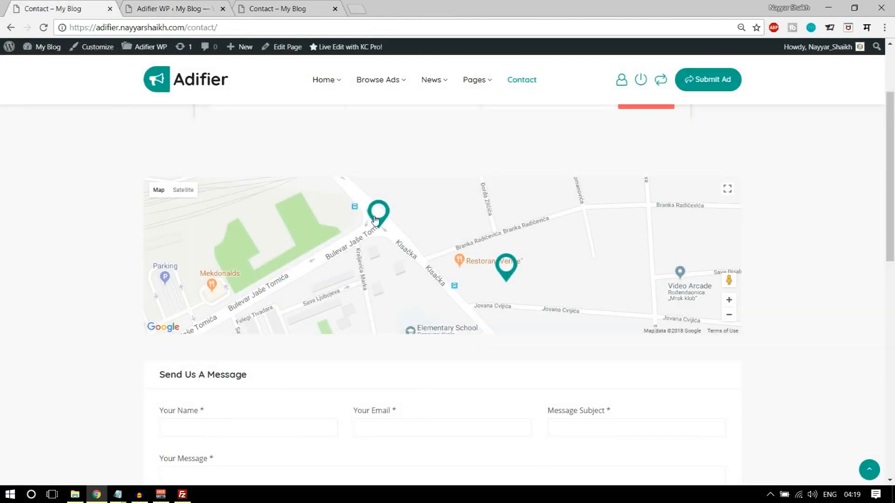
- Look up Mumbai's coordinates on latlong.net and select the latitude 19.075984
left_click(357, 8)
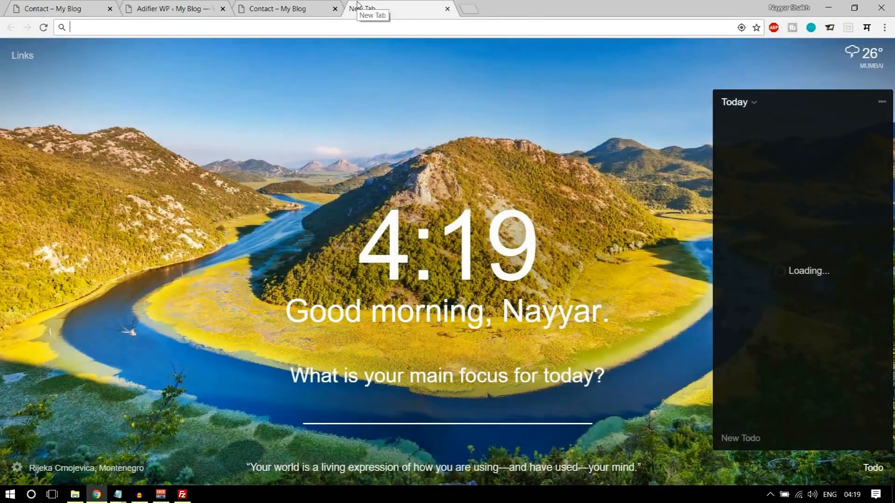
type("lat")
key("Return")
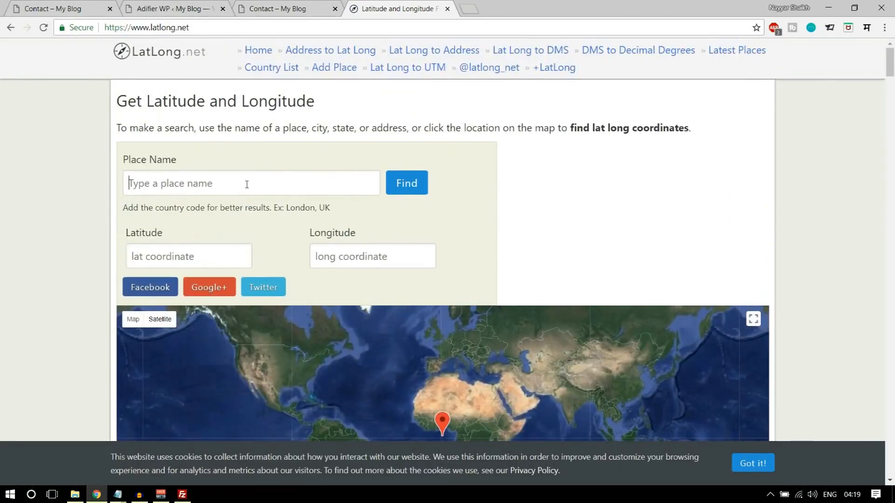
left_click(246, 184)
type("mumba")
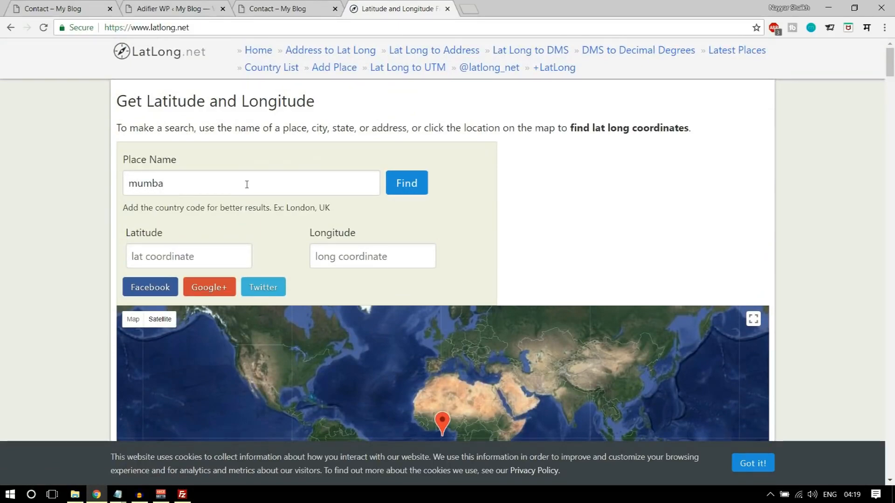
type("i")
left_click(386, 189)
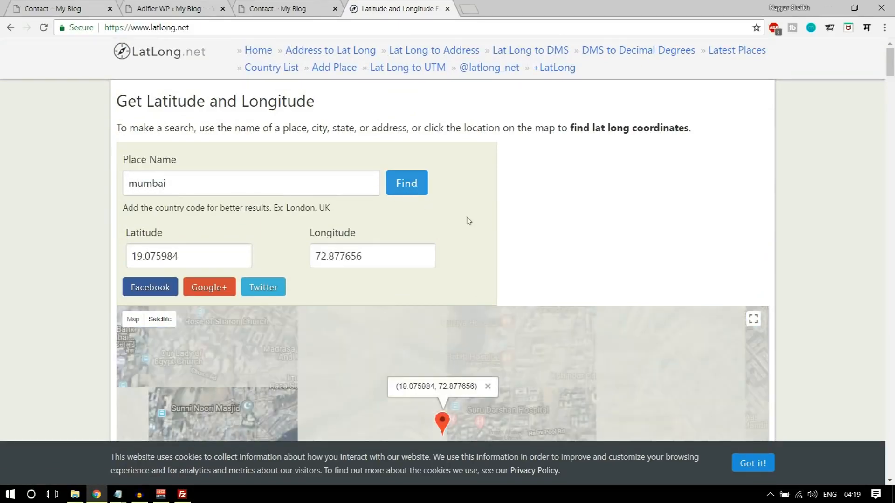
scroll(537, 260, "down", 3)
scroll(146, 245, "up", 1)
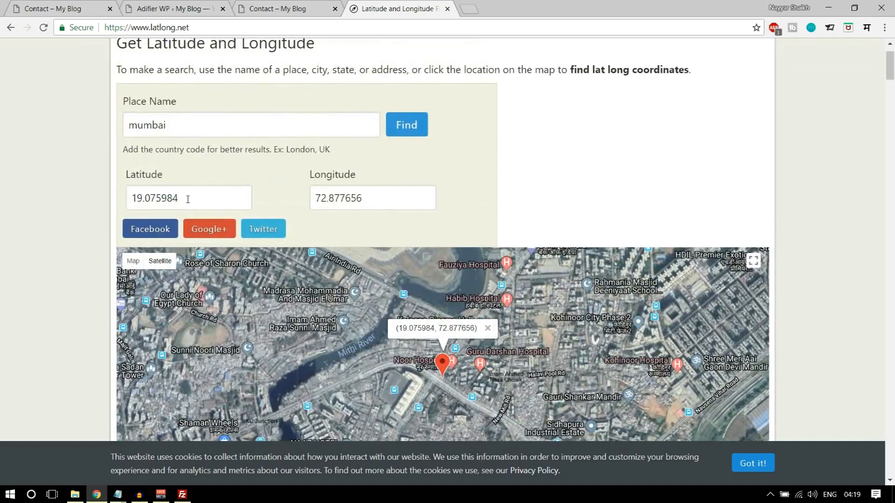
left_click_drag(188, 199, 93, 203)
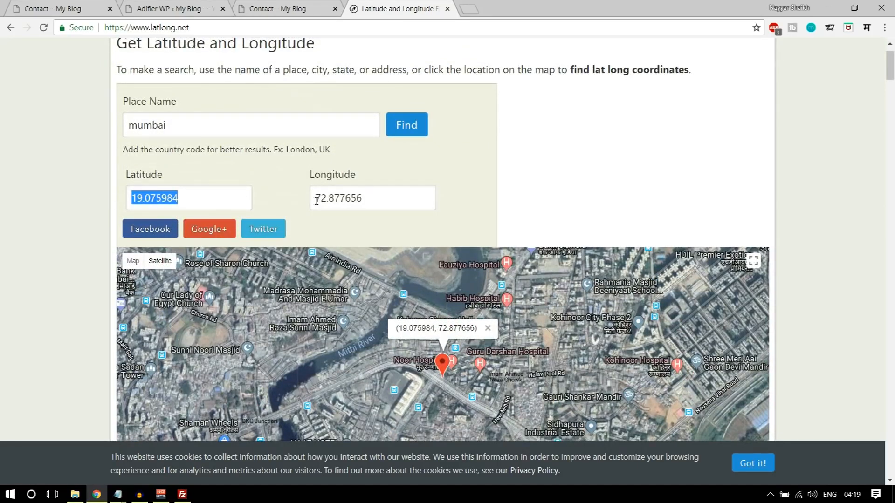
- Fill the Markers field with 19.075984,72.877656 and save the Contact Page settings
left_click(178, 5)
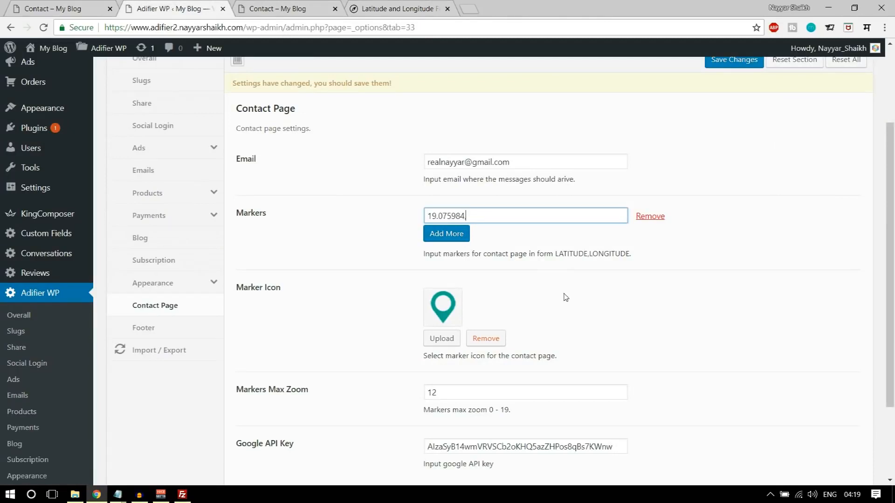
left_click(382, 5)
left_click_drag(375, 204, 303, 205)
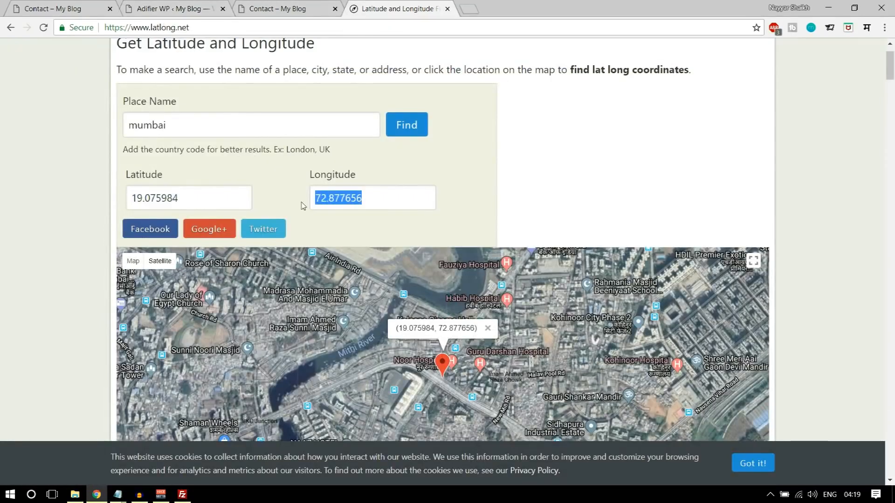
key("ctrl+c")
left_click(174, 6)
key("ctrl+v")
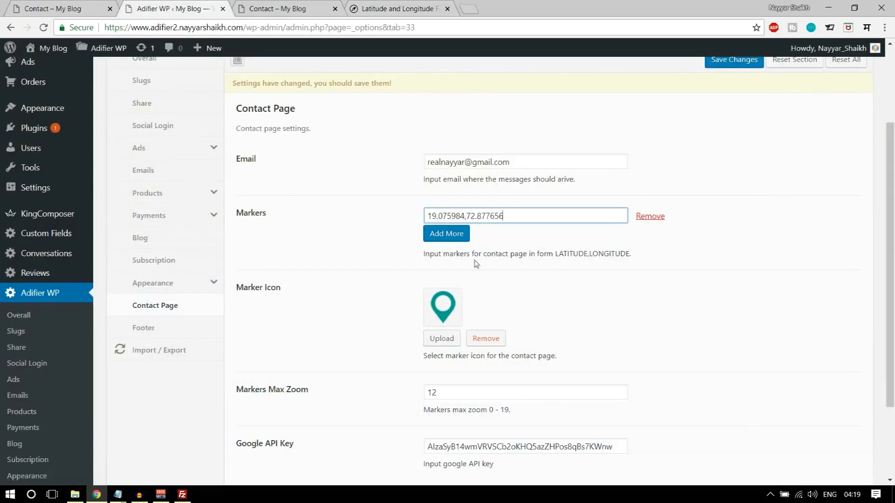
scroll(790, 125, "up", 3)
left_click(733, 176)
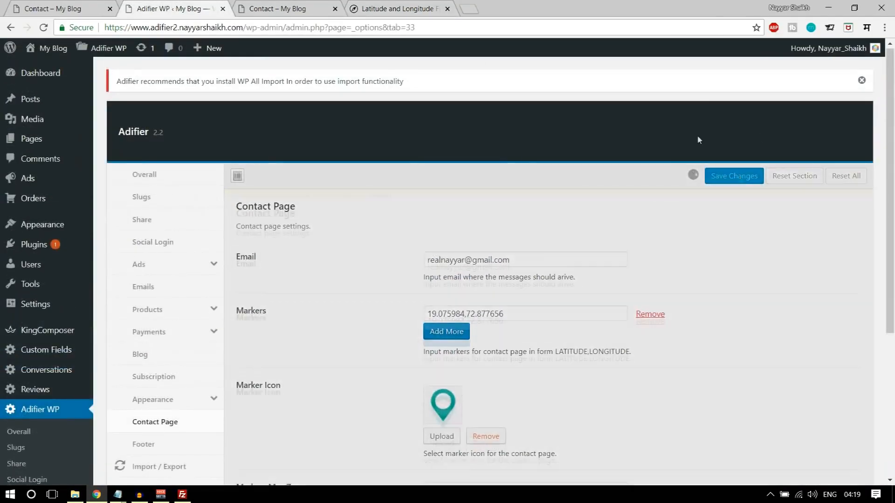
- Reload the site's Contact page to see the Mumbai map marker, comparing it with the demo
left_click(277, 10)
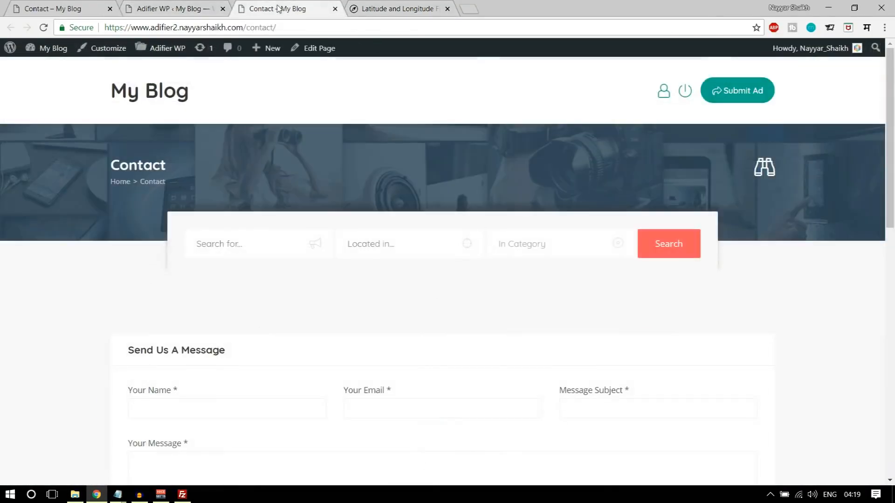
left_click(42, 28)
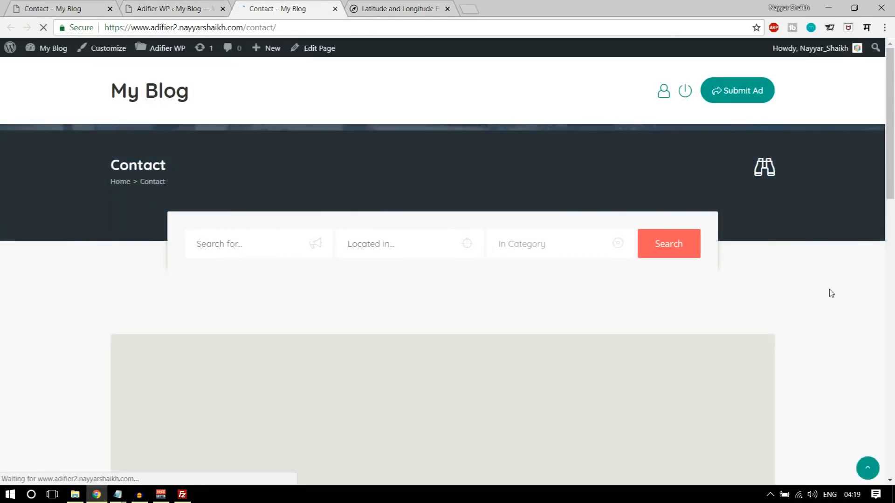
scroll(424, 260, "down", 2)
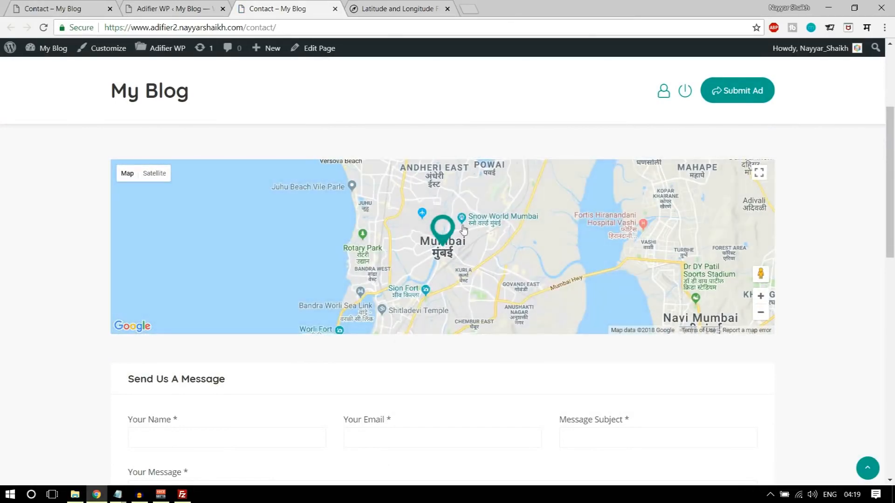
scroll(565, 299, "down", 5)
scroll(574, 313, "down", 3)
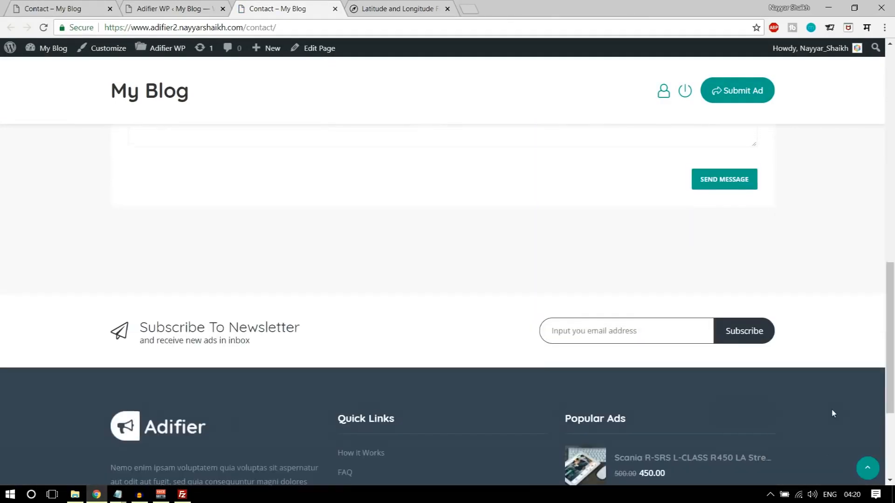
scroll(833, 411, "up", 10)
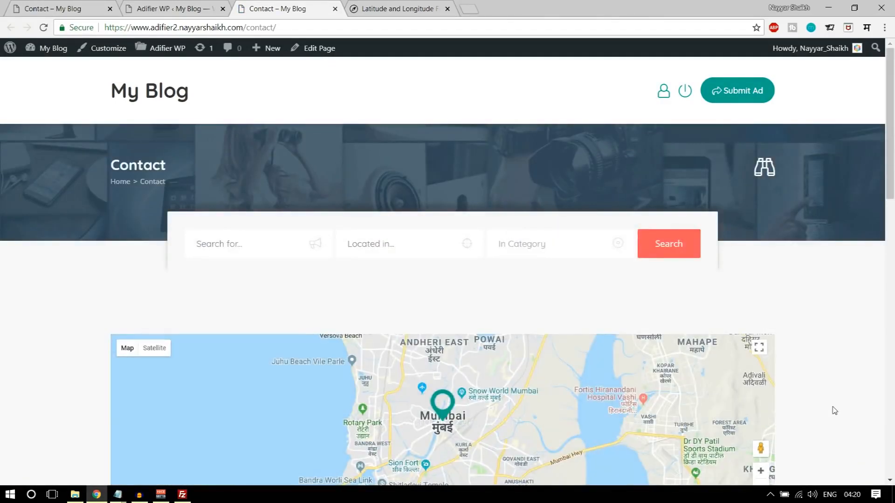
scroll(834, 410, "down", 10)
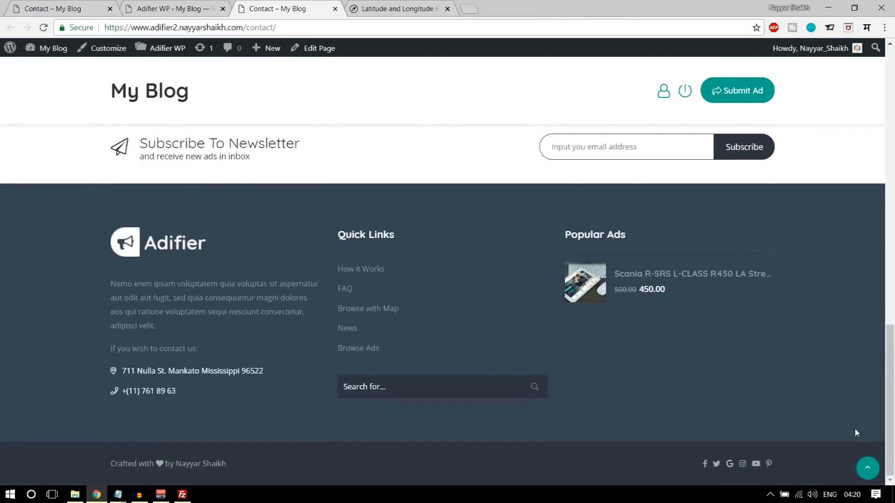
scroll(854, 428, "up", 4)
scroll(851, 436, "up", 6)
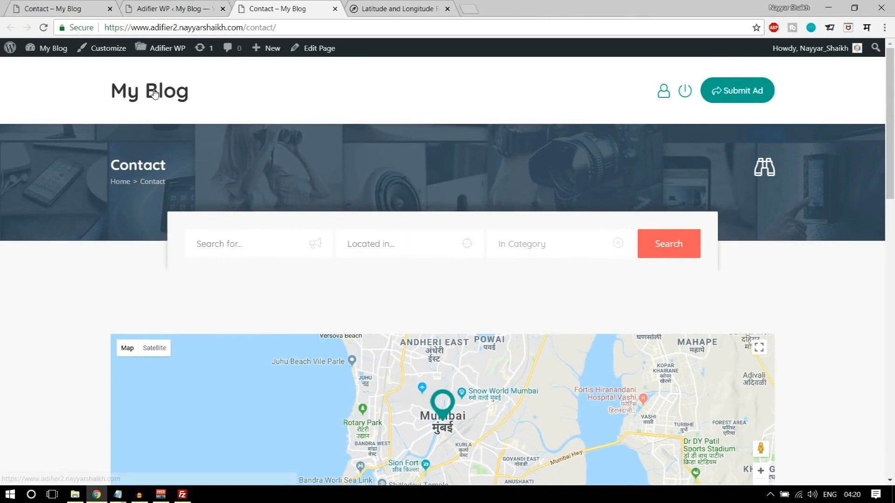
key("ctrl+1")
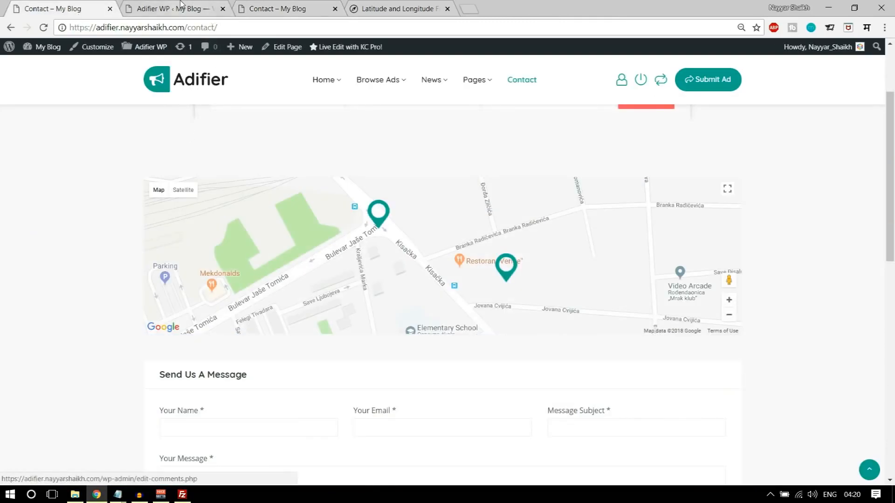
left_click(275, 6)
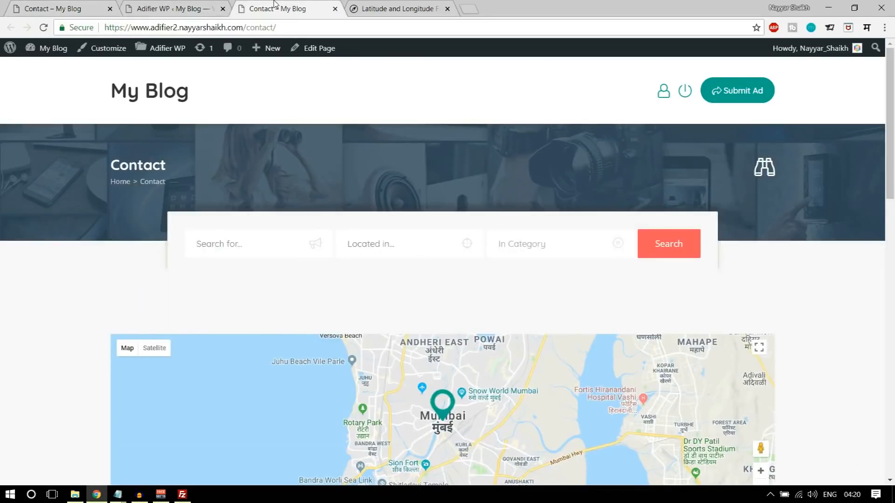
- Upload RealLogo.png and choose it as the Site Logo in Overall settings
left_click(173, 8)
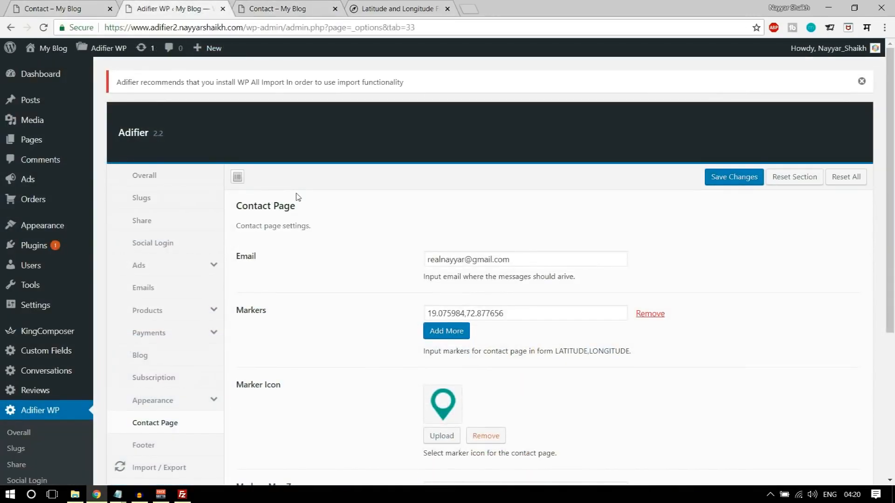
left_click(154, 181)
scroll(559, 242, "down", 2)
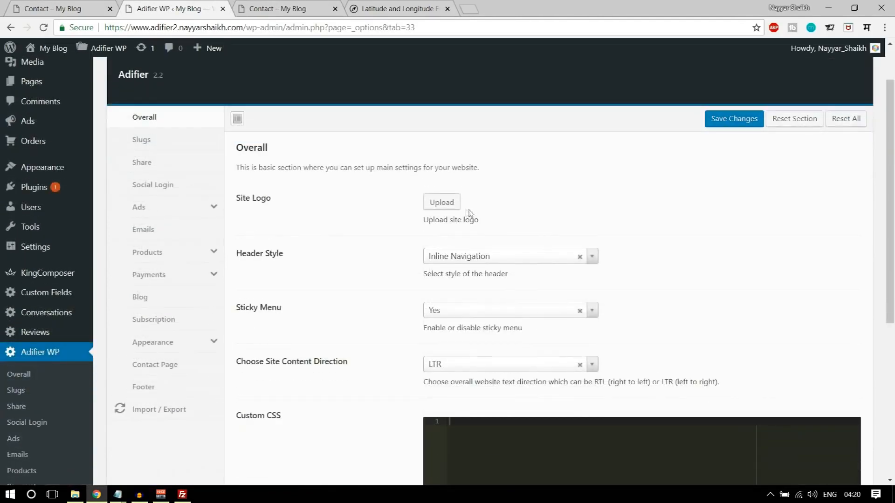
left_click(447, 203)
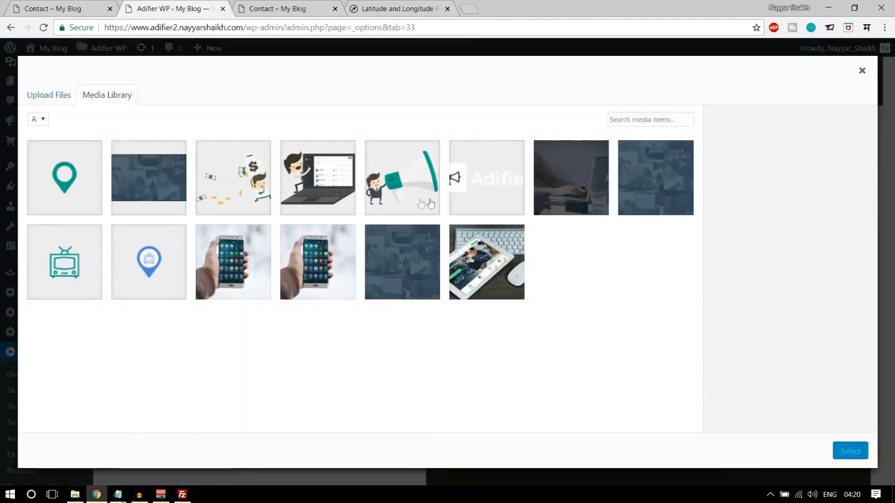
left_click(51, 95)
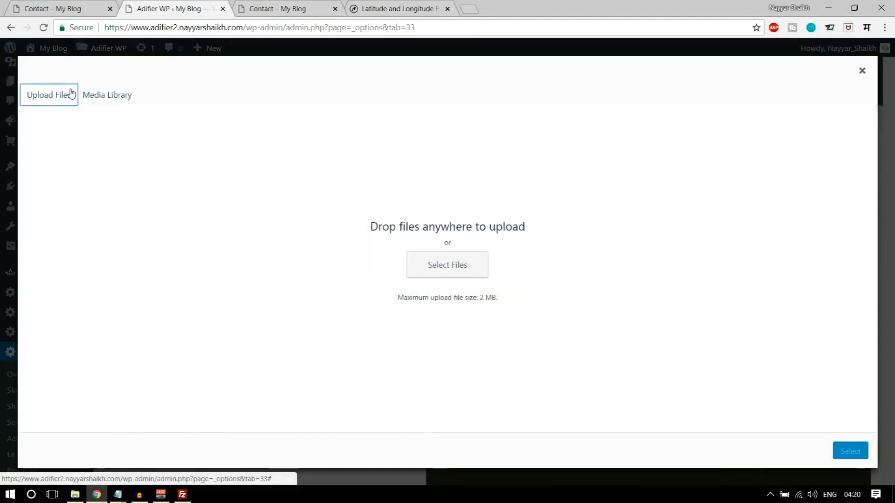
left_click(435, 273)
scroll(236, 165, "down", 3)
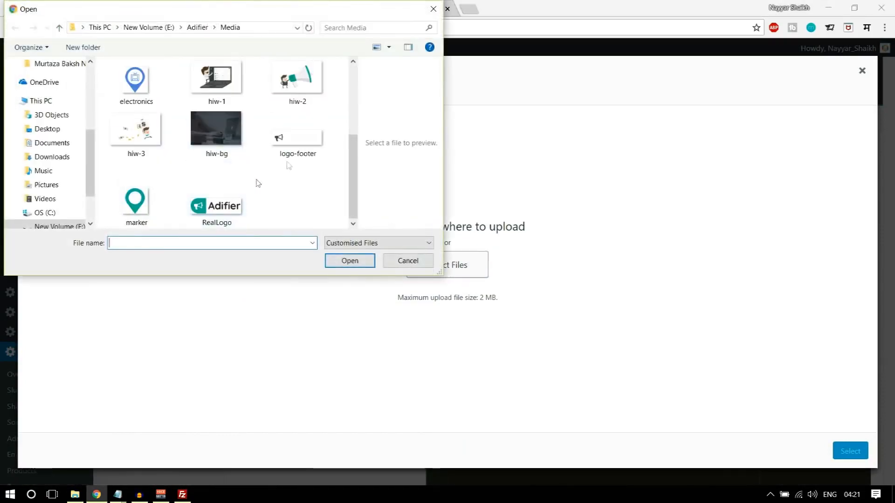
left_click(232, 204)
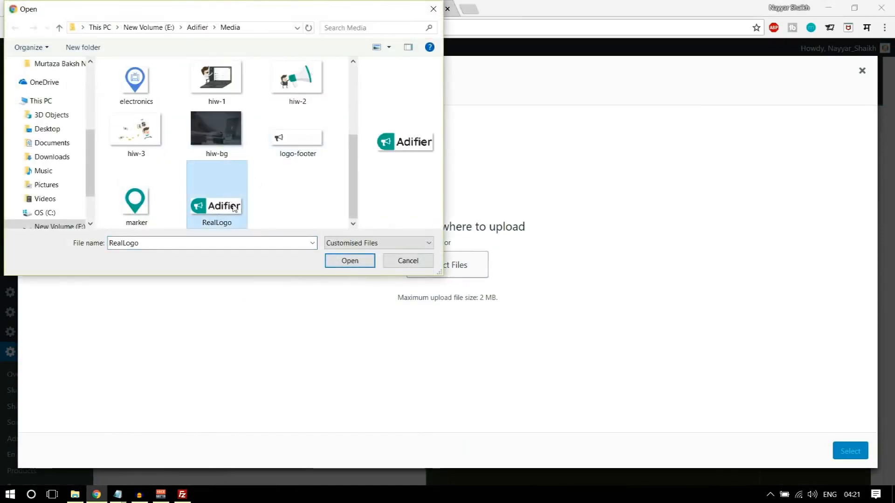
left_click(333, 260)
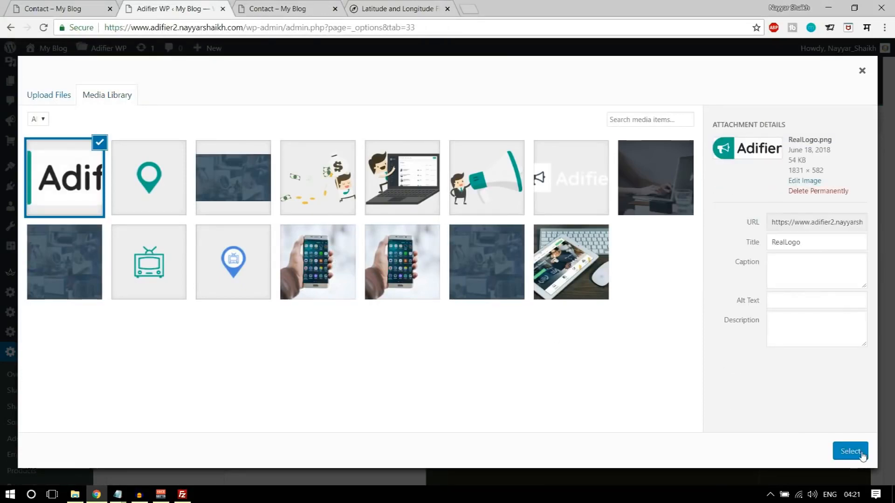
left_click(850, 451)
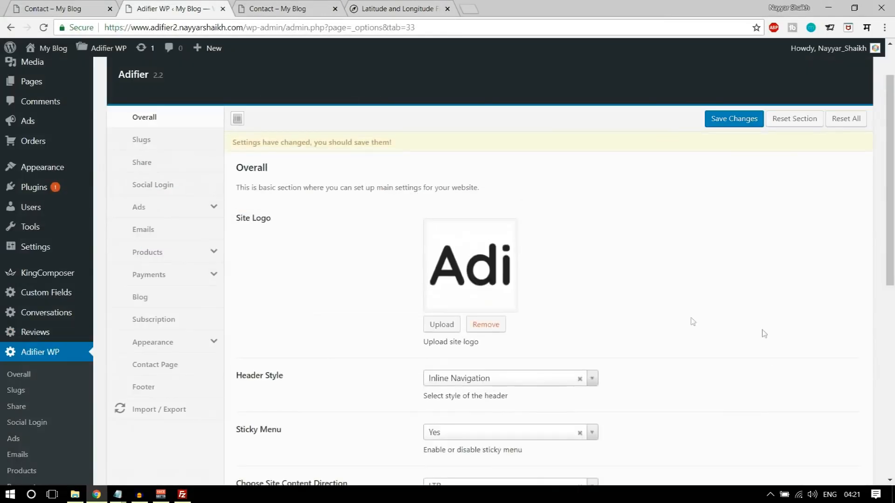
- Save the logo setting and load the homepage to view the new logo
scroll(587, 330, "down", 8)
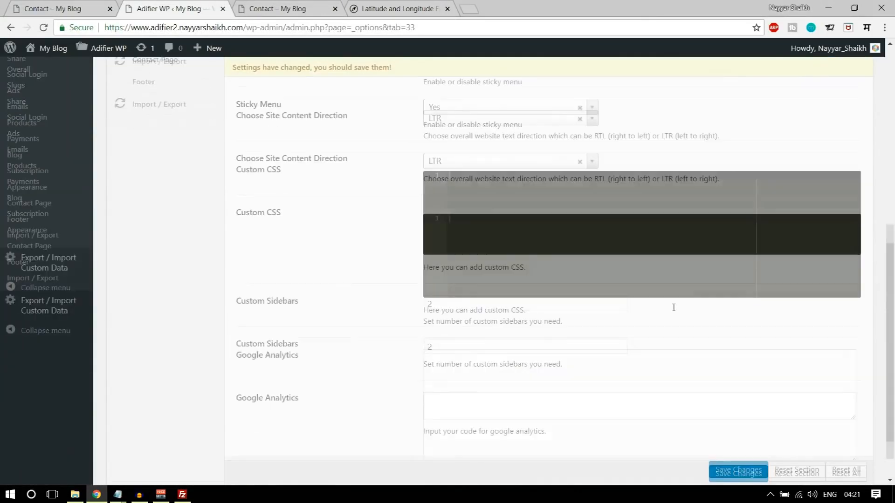
left_click(733, 436)
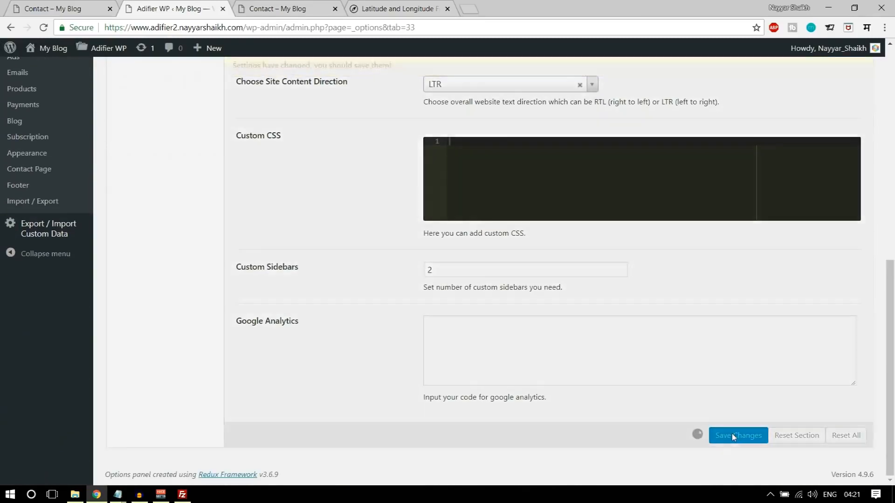
left_click(279, 9)
left_click(172, 86)
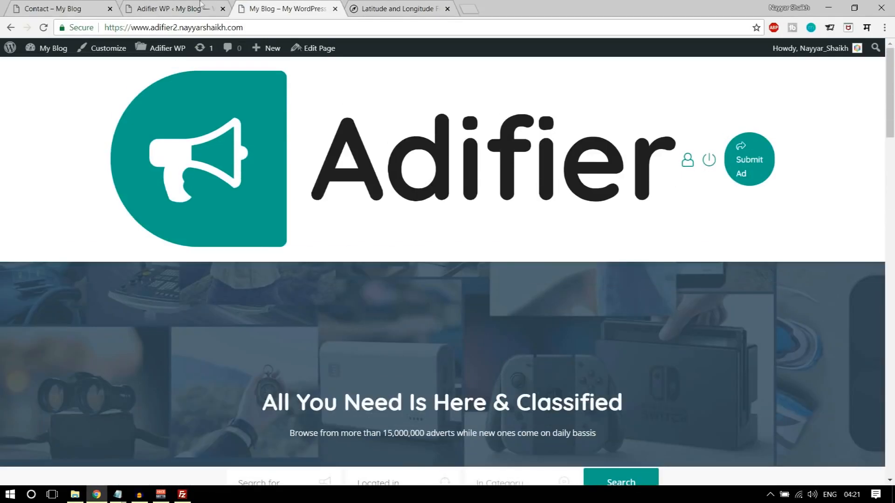
- Set Logo Width to 170px in Adifier's Appearance settings and save
left_click(177, 8)
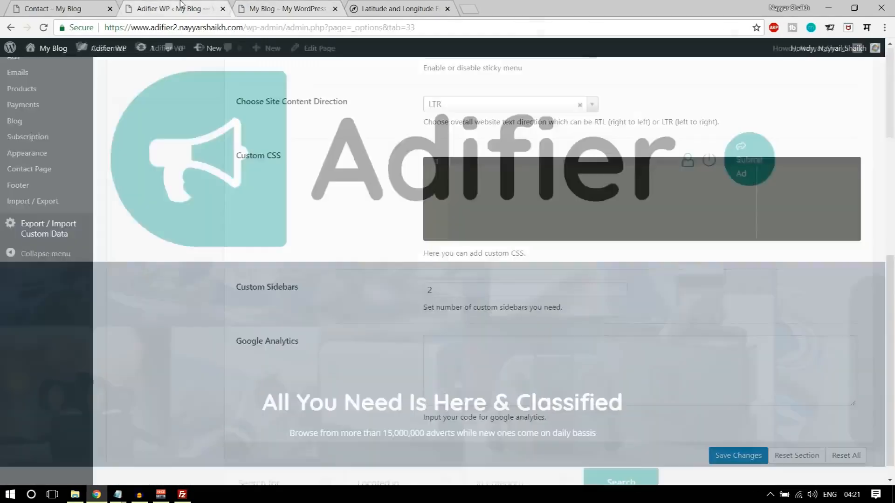
scroll(480, 211, "up", 10)
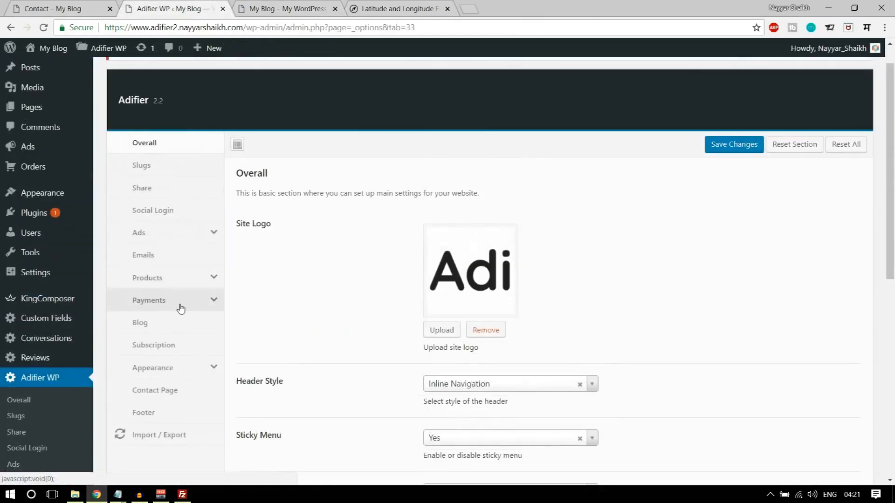
scroll(200, 305, "down", 3)
left_click(156, 252)
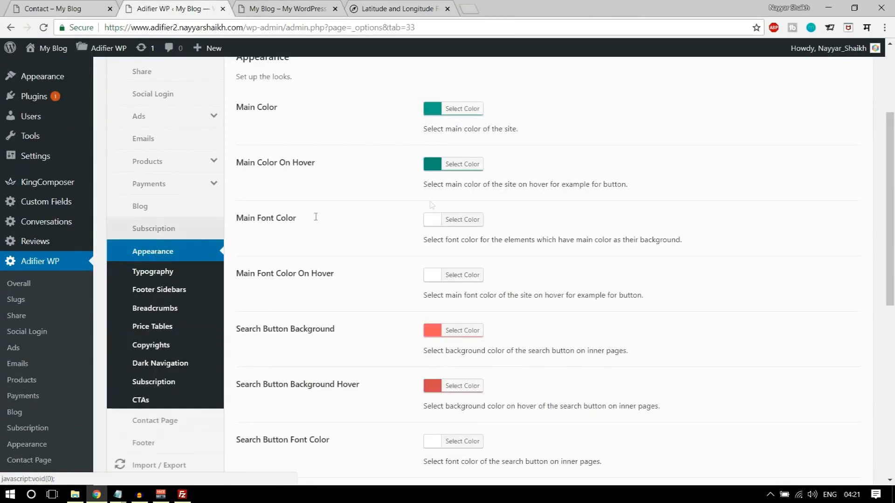
scroll(706, 233, "down", 8)
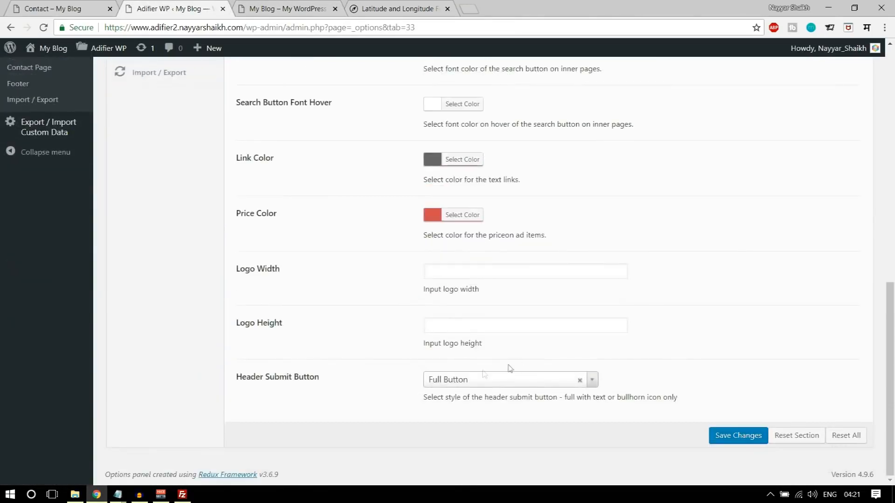
left_click_drag(242, 270, 393, 278)
left_click(436, 272)
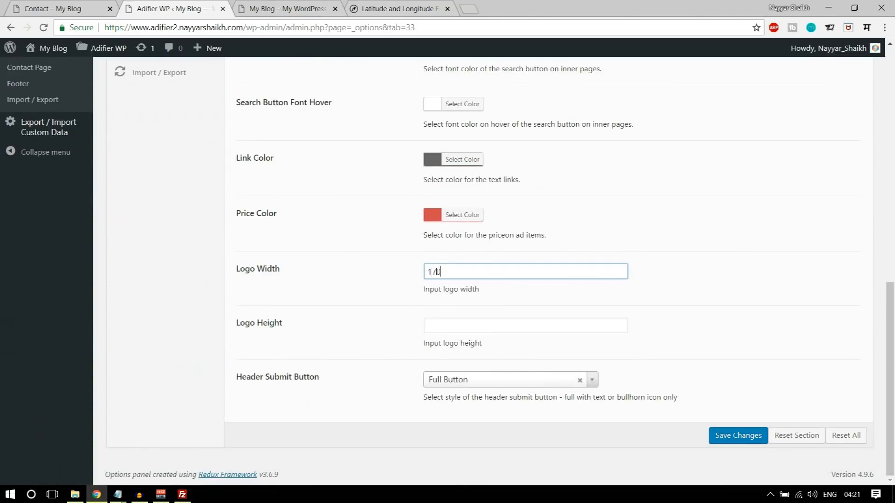
left_click(730, 436)
- Reload the homepage to check the resized logo, then return to the theme options
left_click(280, 8)
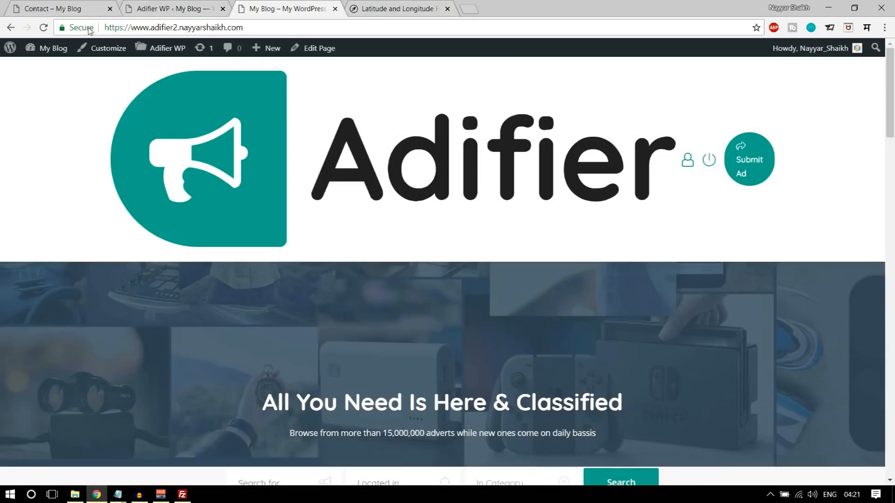
left_click(43, 27)
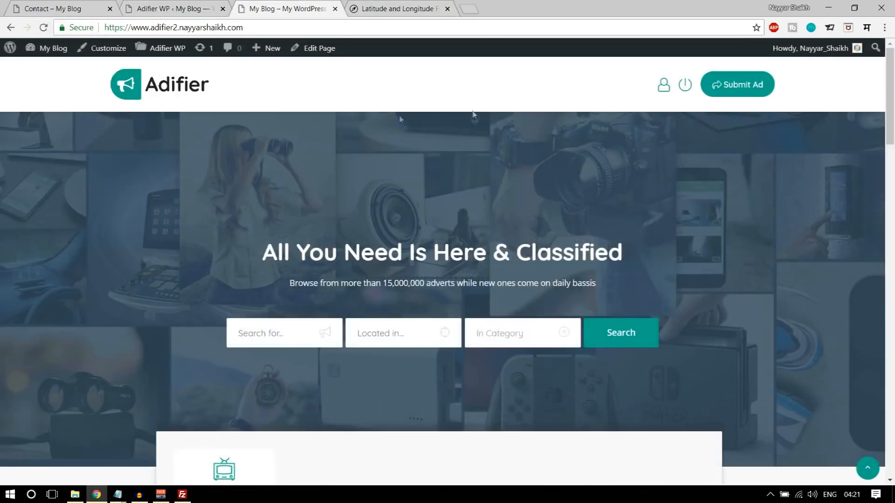
left_click(169, 7)
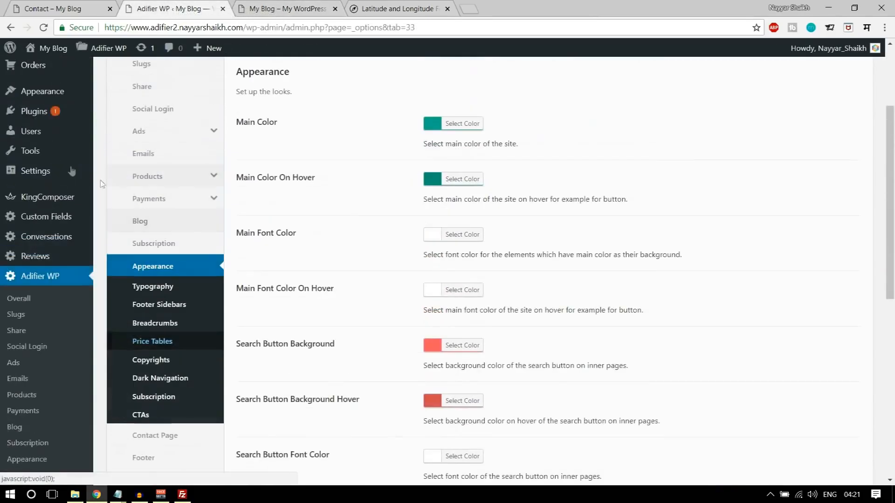
scroll(52, 186, "up", 2)
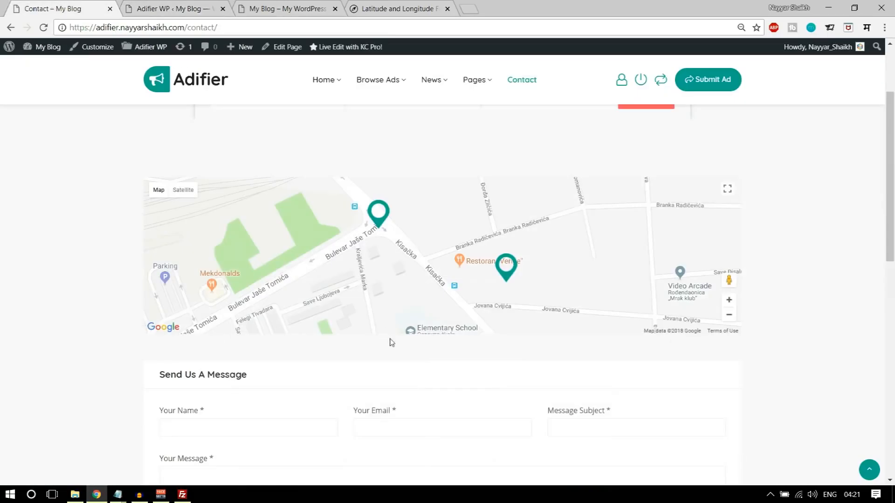
- Under Appearance > Menus, create a new menu named 'Main Menu'
scroll(433, 370, "down", 8)
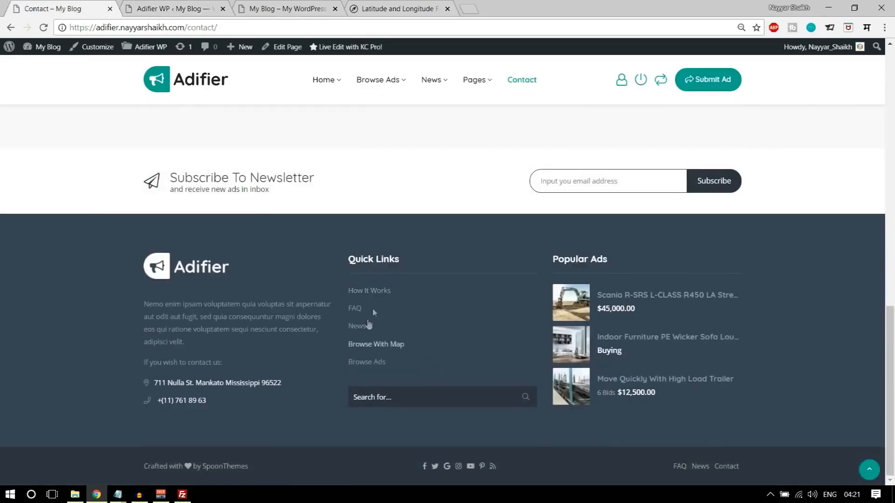
left_click(195, 5)
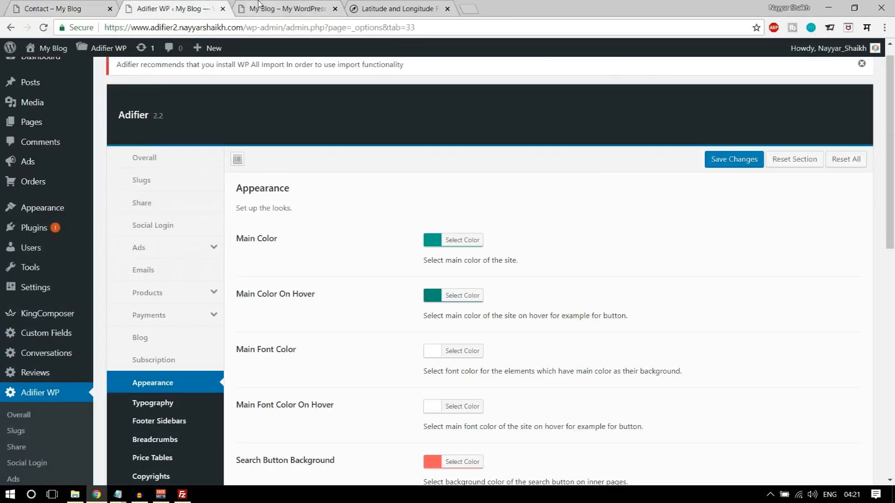
mouse_move(31, 213)
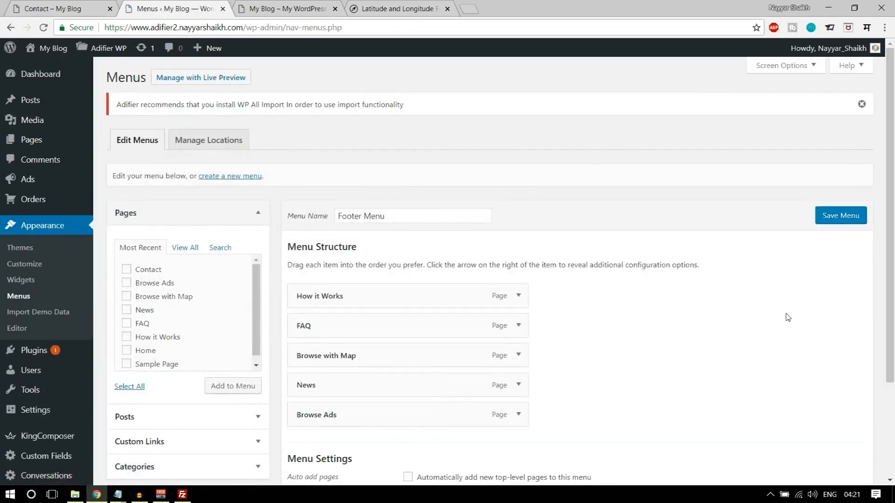
left_click(231, 180)
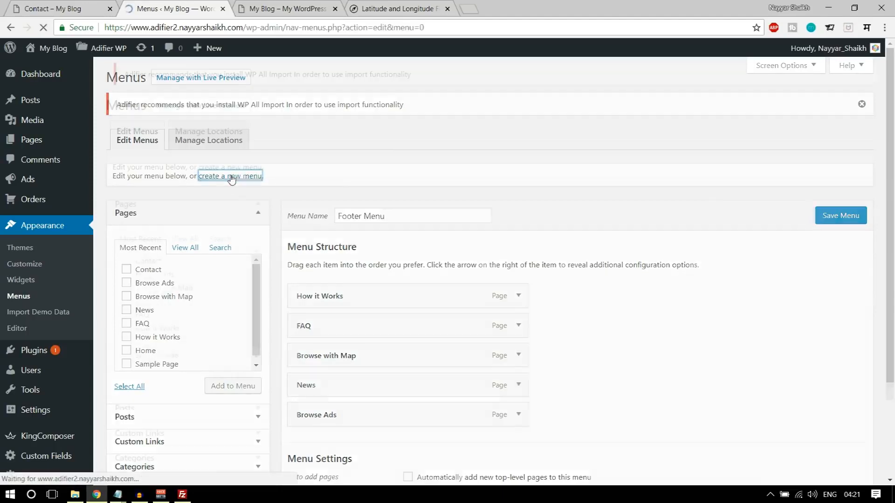
left_click(368, 213)
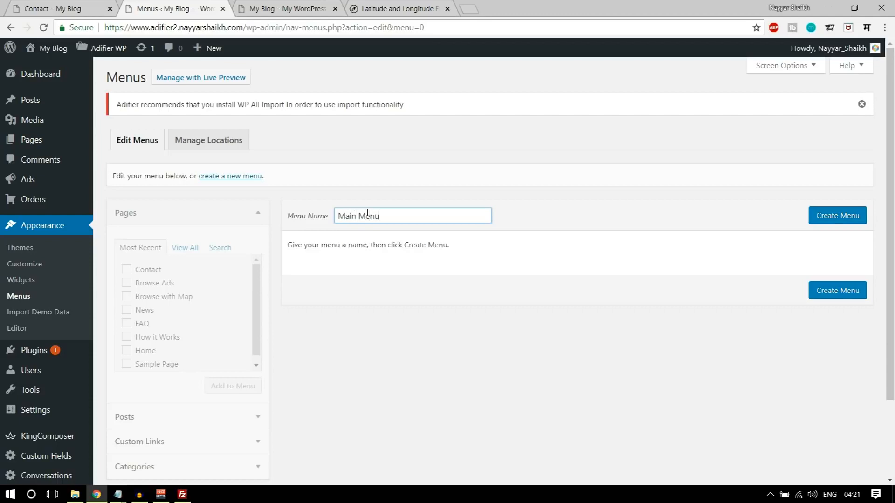
type("Main Menu")
left_click(838, 219)
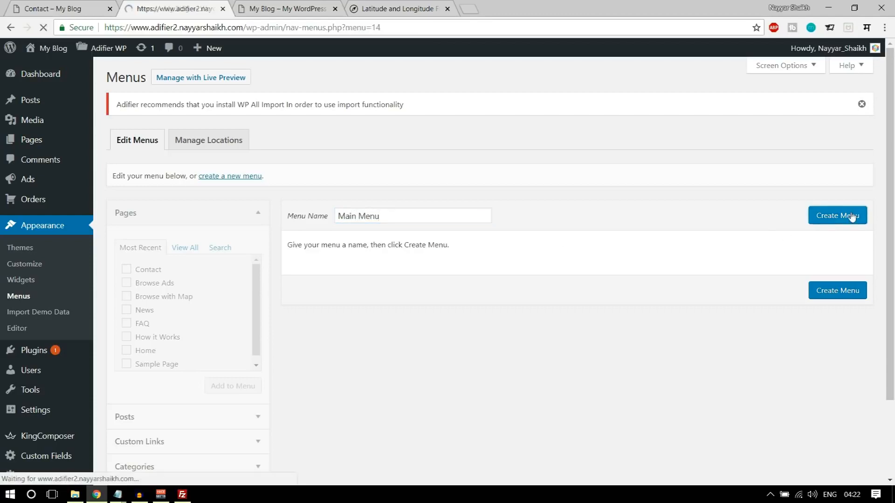
scroll(552, 261, "down", 1)
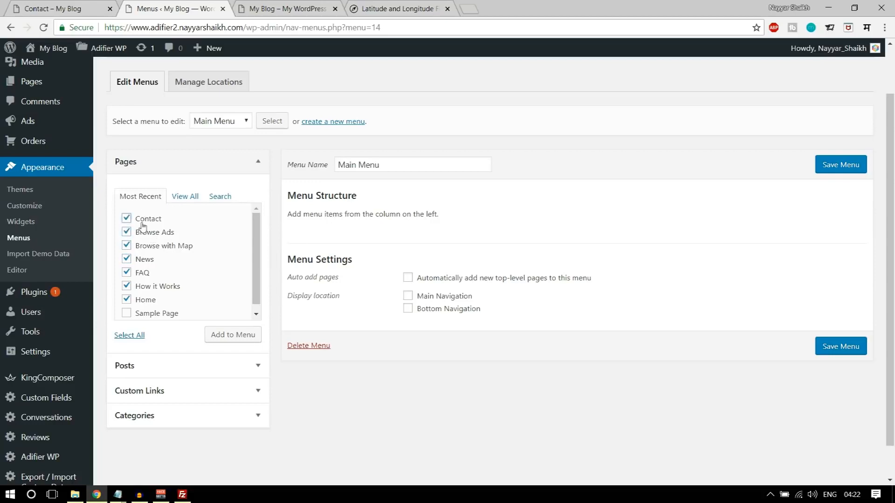
- Add the pages with Home first, Browse with Map nested under Browse Ads, Contact last, and News removed
left_click(228, 334)
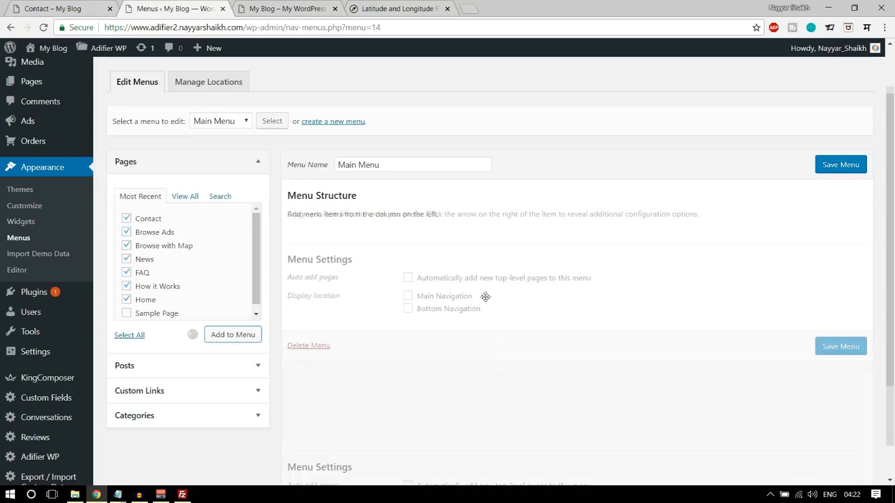
left_click_drag(339, 419, 350, 240)
left_click_drag(331, 329, 357, 332)
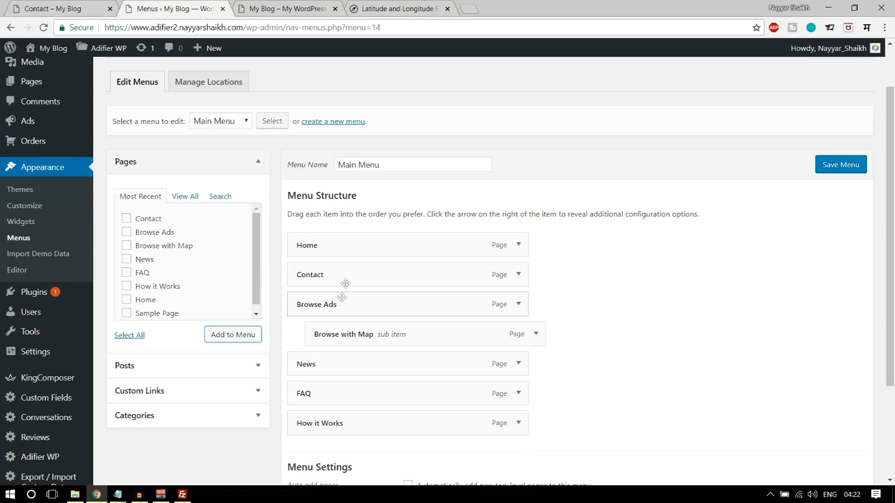
left_click_drag(346, 280, 343, 429)
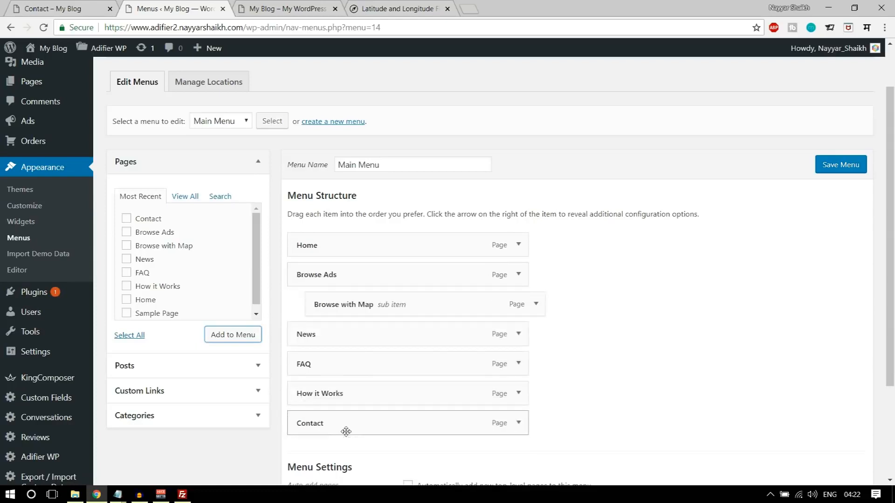
left_click(524, 336)
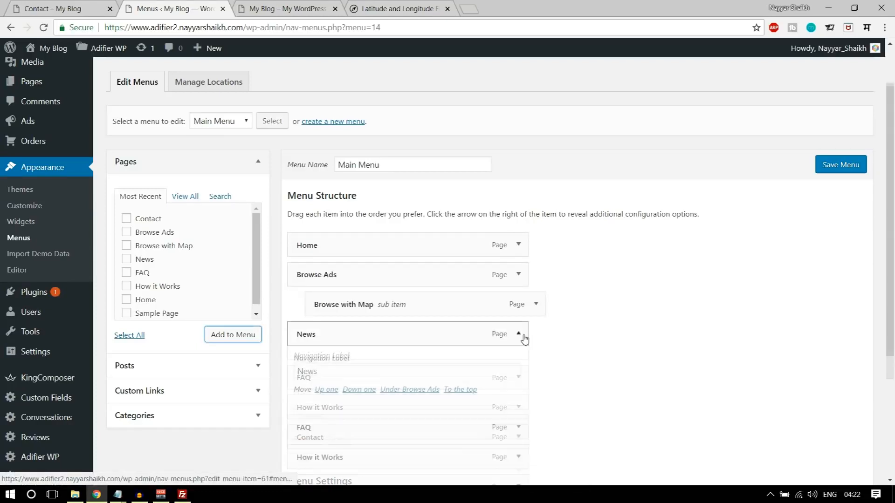
scroll(549, 343, "down", 2)
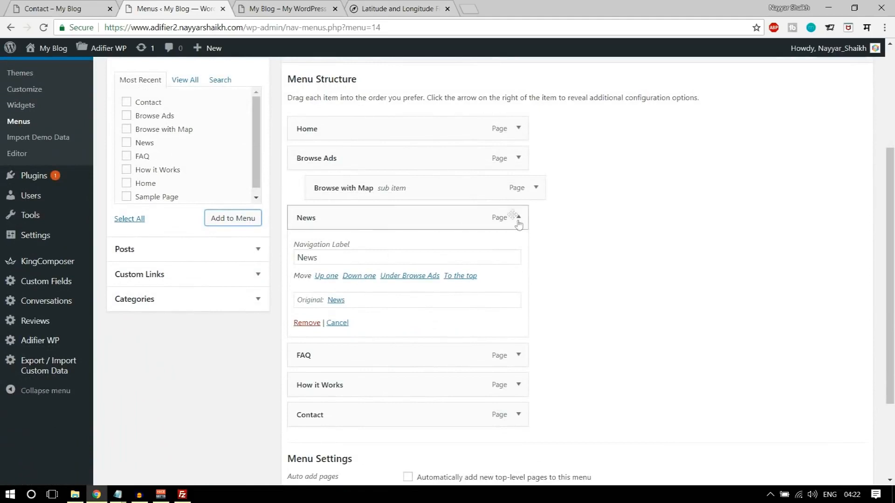
left_click(308, 326)
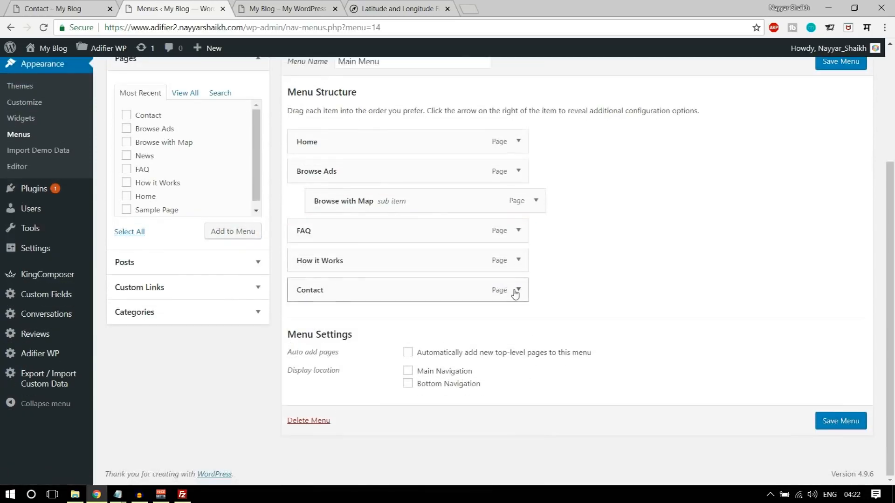
- Paste the site address followed by 'news/' into the Custom Links URL field
left_click(185, 298)
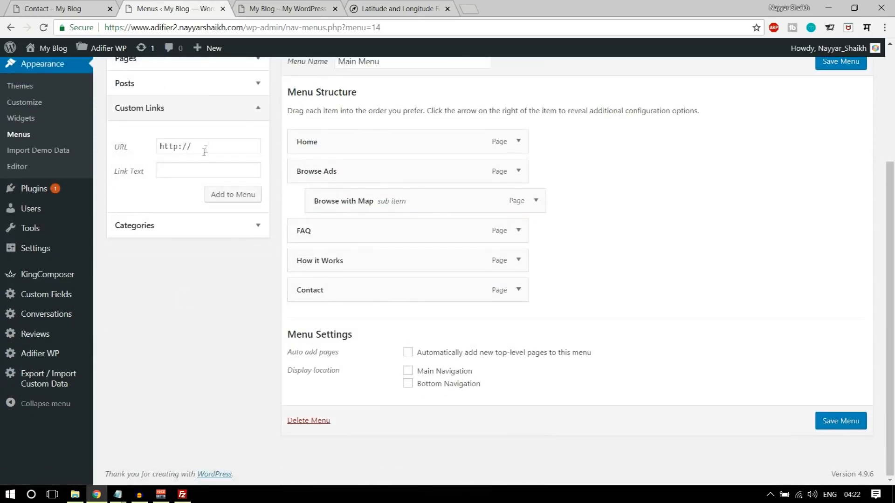
left_click(298, 8)
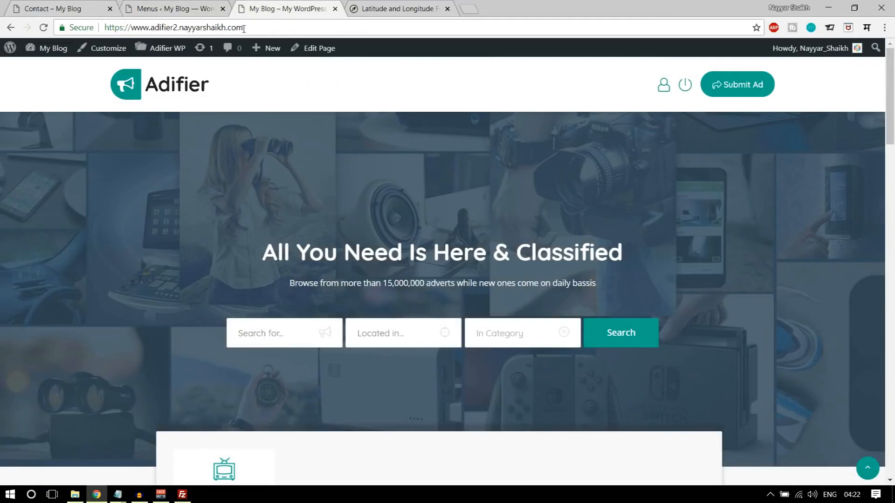
left_click(245, 27)
key("ctrl+c")
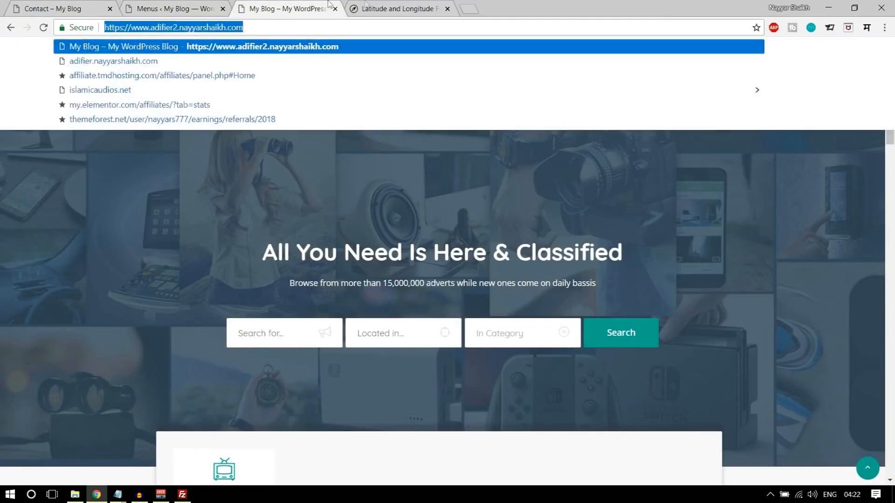
left_click(387, 8)
left_click(280, 9)
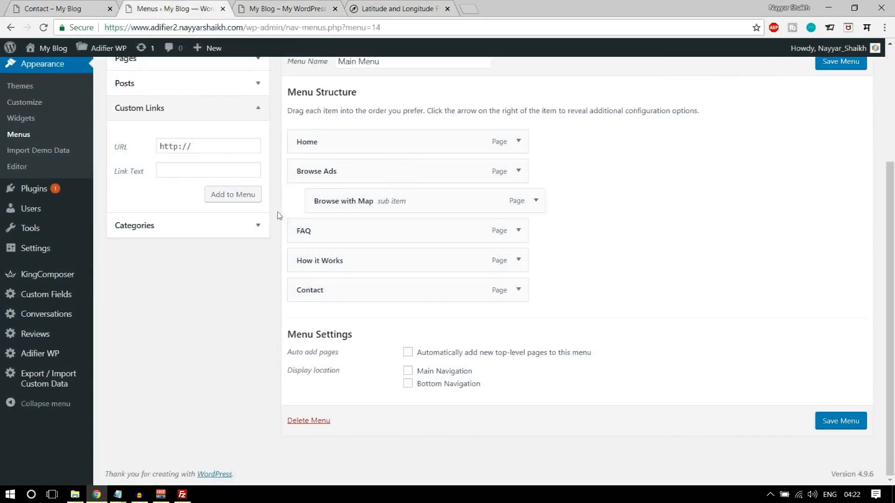
left_click(229, 147)
key("ctrl+v")
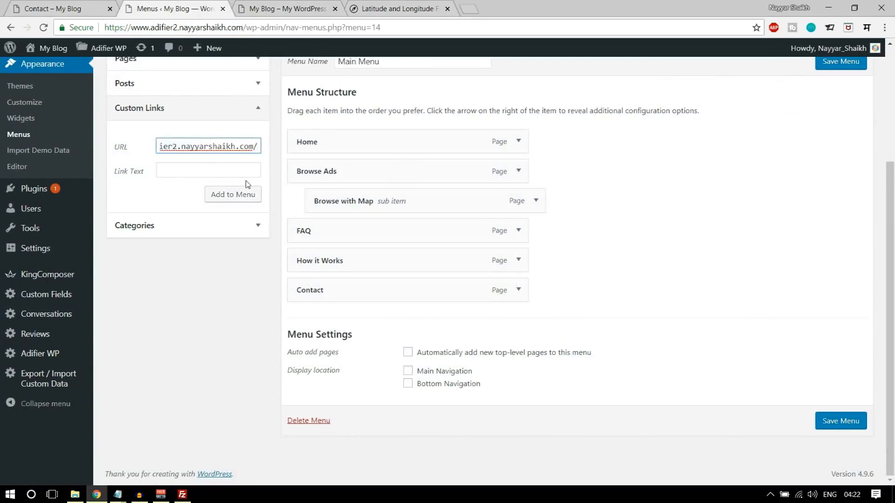
type("news/")
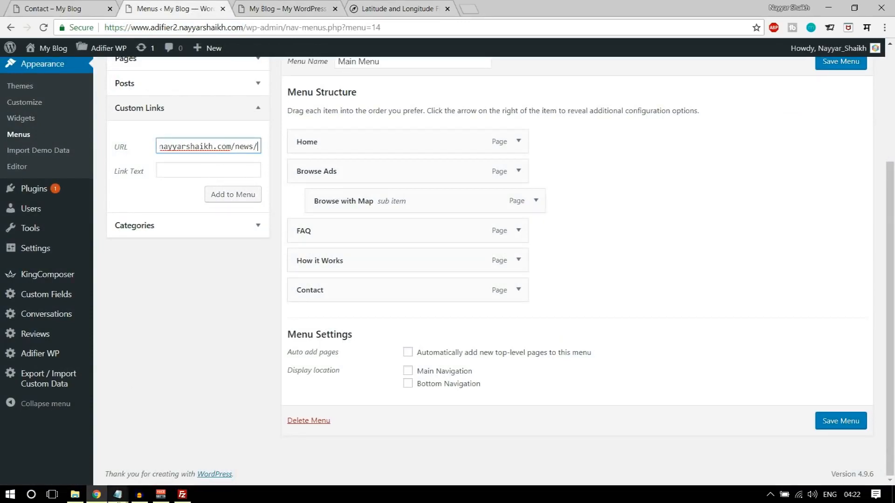
left_click(118, 494)
left_click(189, 454)
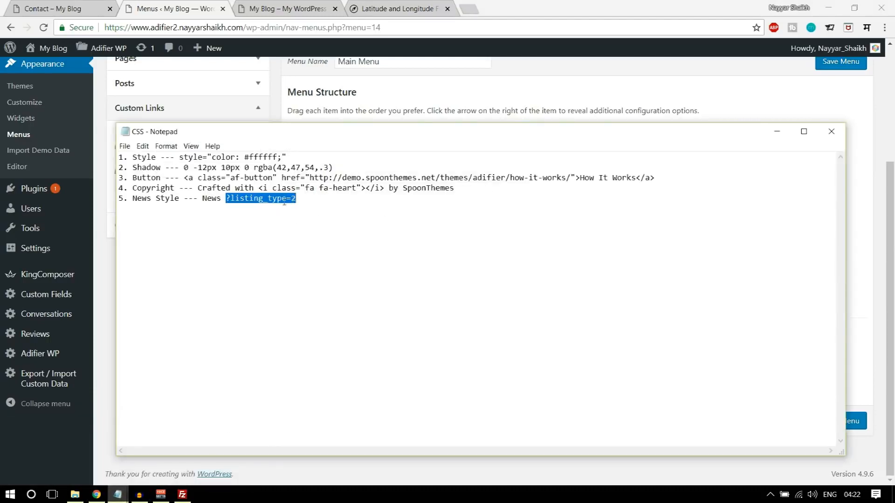
left_click(182, 9)
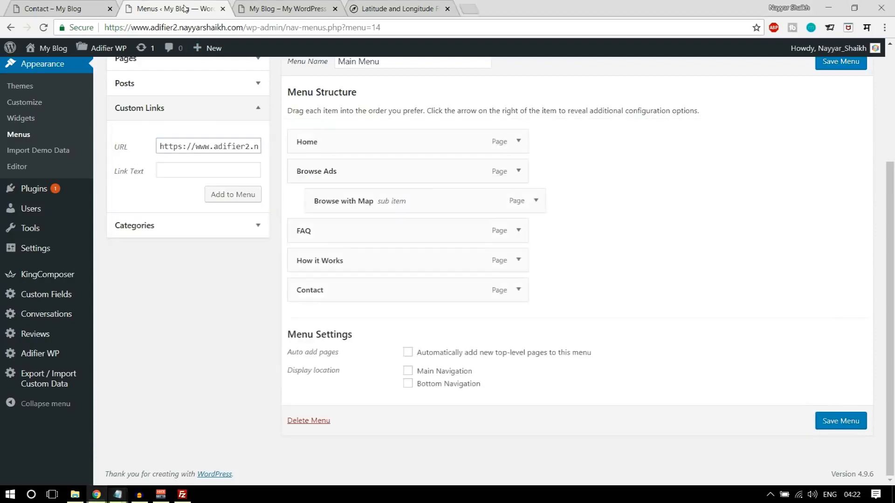
- Add a News link to /news/?listing_type=2 below Browse with Map, assign Main Navigation, and save
left_click(254, 151)
type("https://www.adifier2.nayyarshaikh.com/news/?listing_type=2")
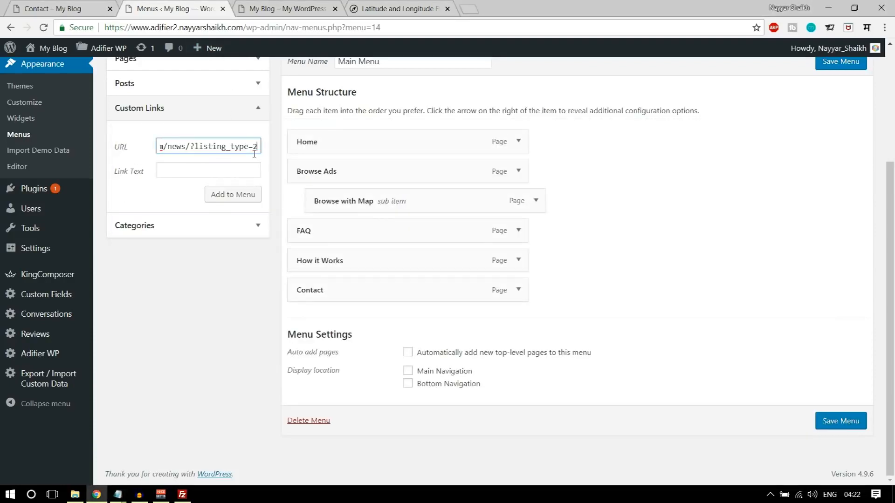
left_click(230, 170)
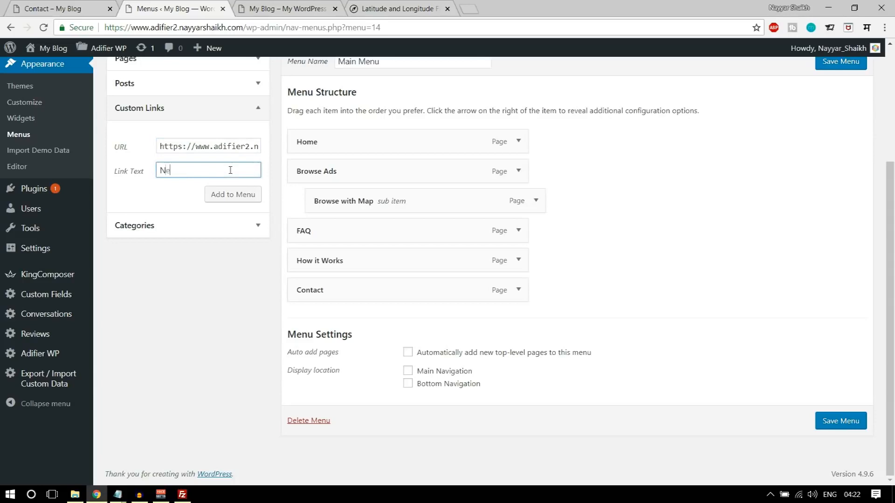
left_click(231, 195)
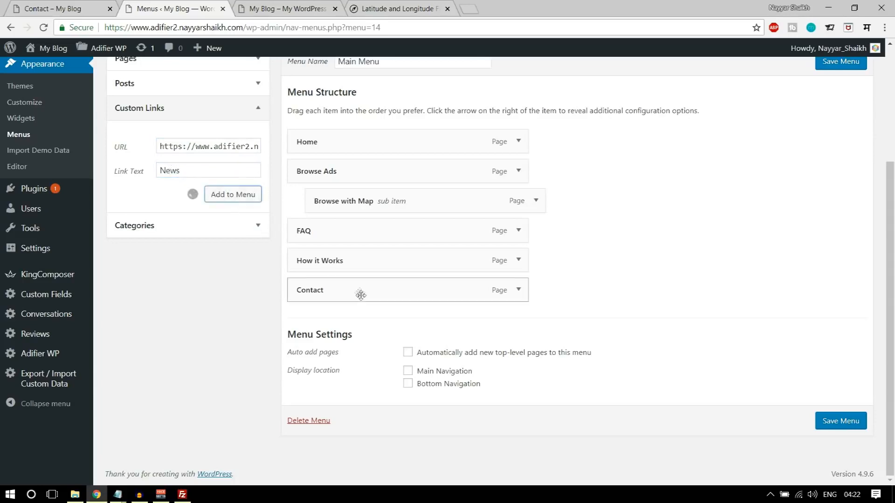
left_click_drag(351, 315, 350, 233)
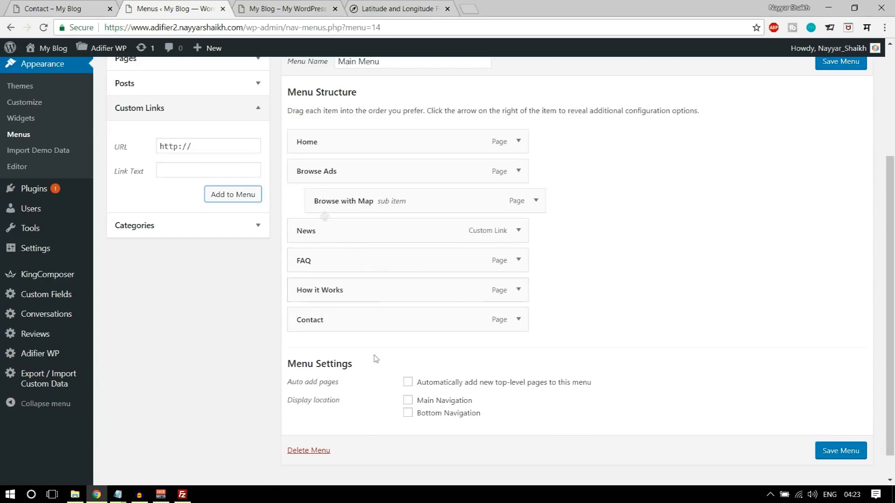
left_click(452, 403)
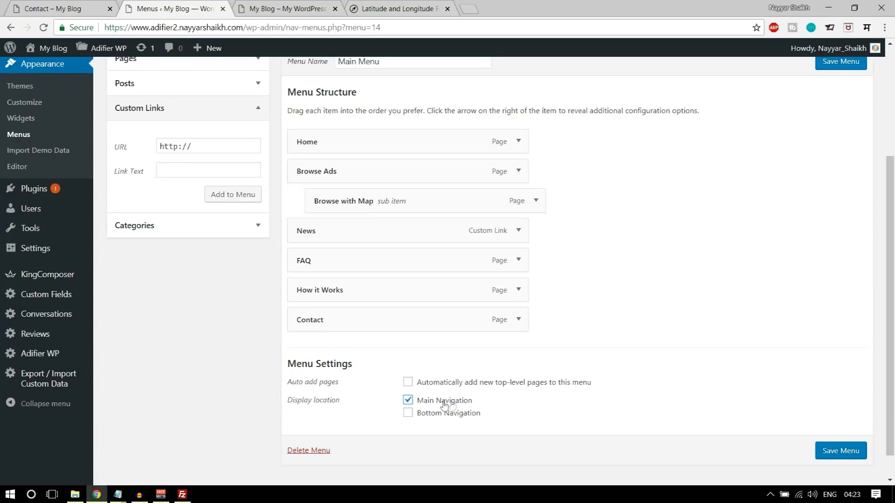
left_click(838, 456)
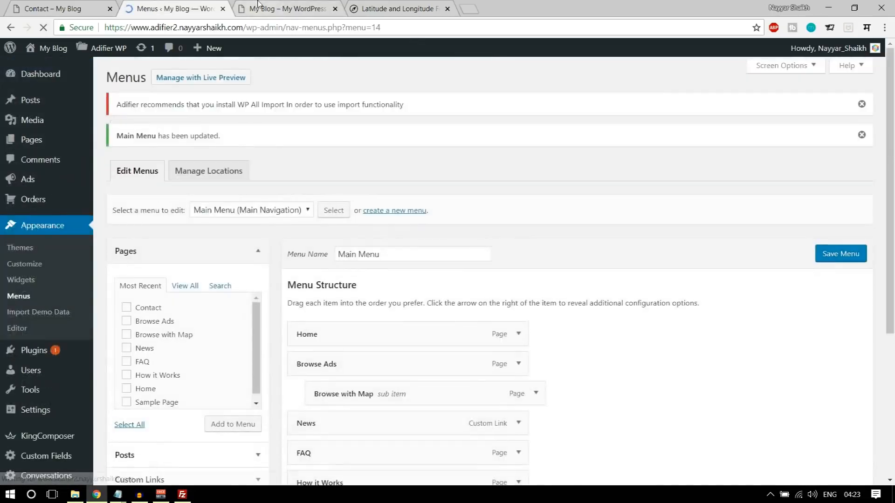
left_click(284, 9)
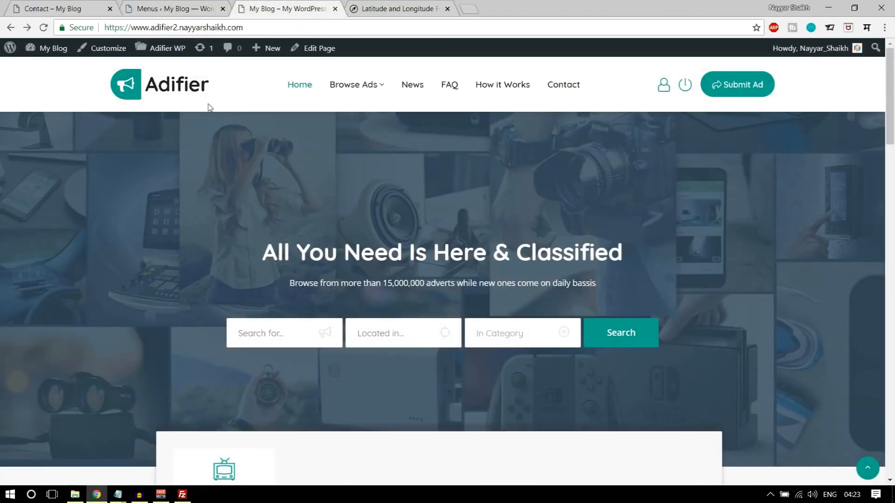
mouse_move(347, 123)
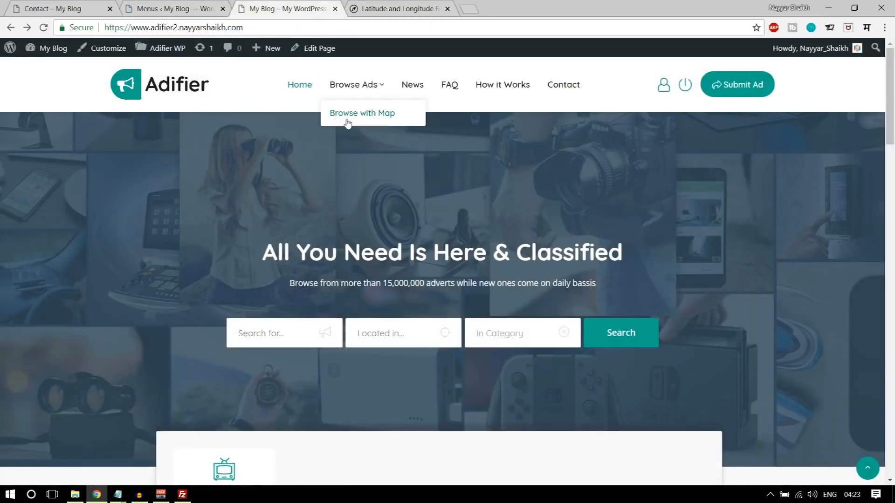
left_click(416, 93)
scroll(457, 192, "down", 15)
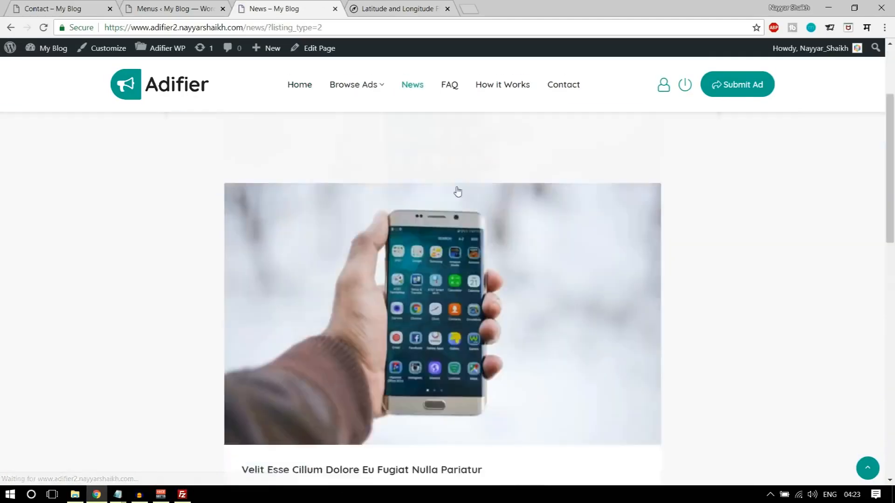
scroll(618, 286, "up", 15)
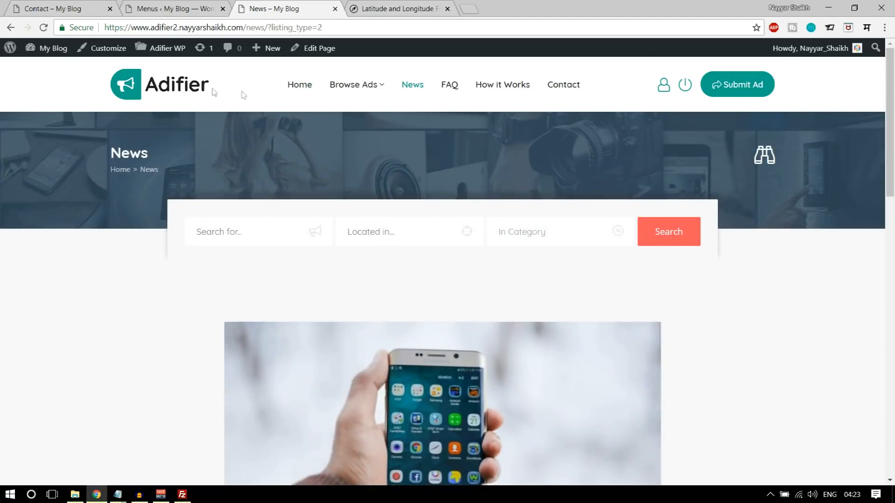
left_click(212, 91)
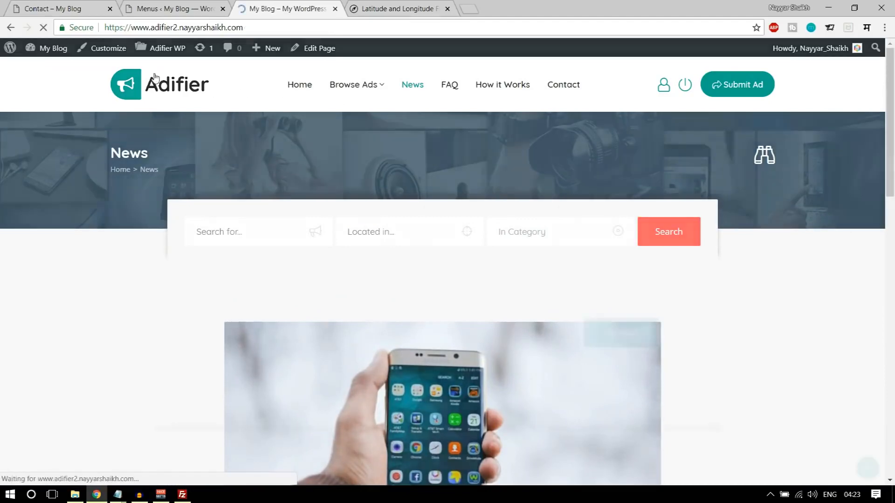
scroll(441, 212, "down", 20)
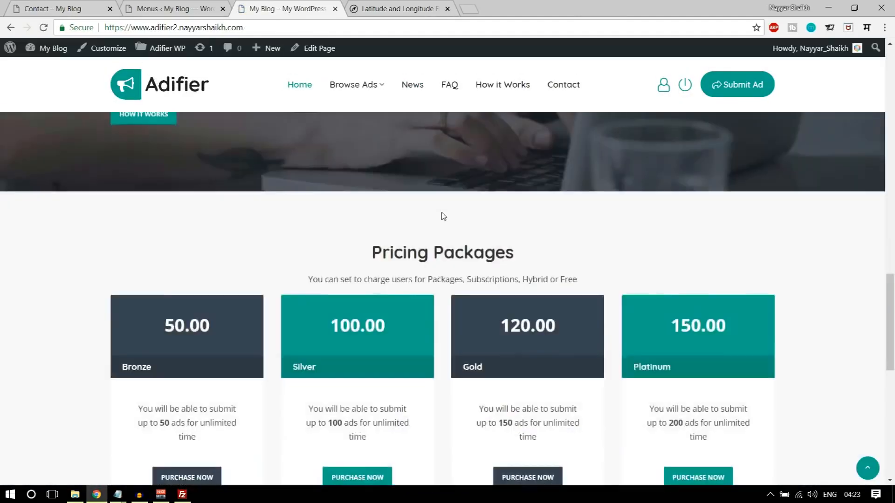
scroll(640, 380, "up", 20)
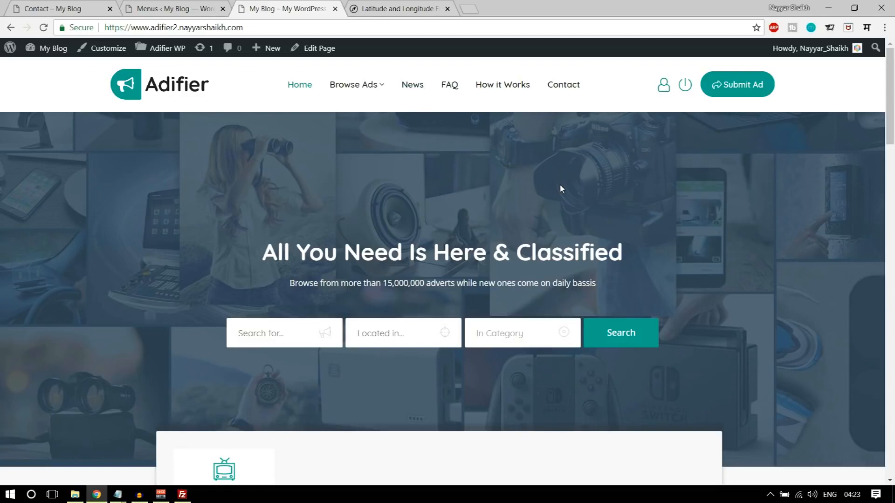
left_click(174, 9)
scroll(619, 234, "down", 5)
scroll(613, 269, "up", 5)
scroll(4, 396, "down", 4)
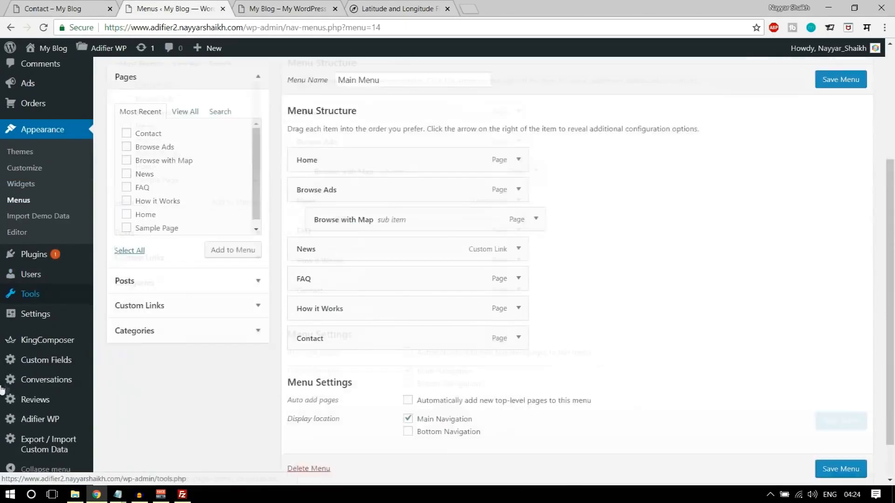
- Tick Membership 'Anyone can register' in General Settings and save the changes
left_click(36, 314)
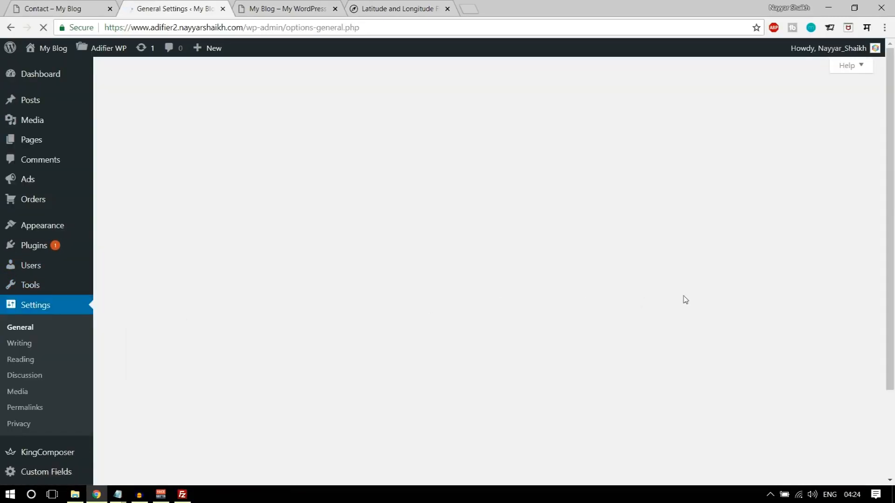
scroll(685, 295, "down", 2)
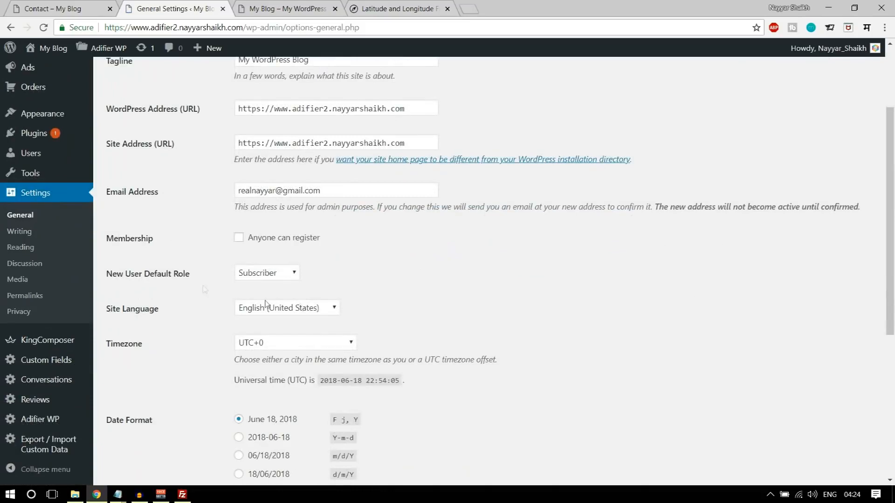
left_click_drag(102, 238, 150, 239)
left_click(161, 248)
left_click(238, 239)
scroll(307, 249, "down", 6)
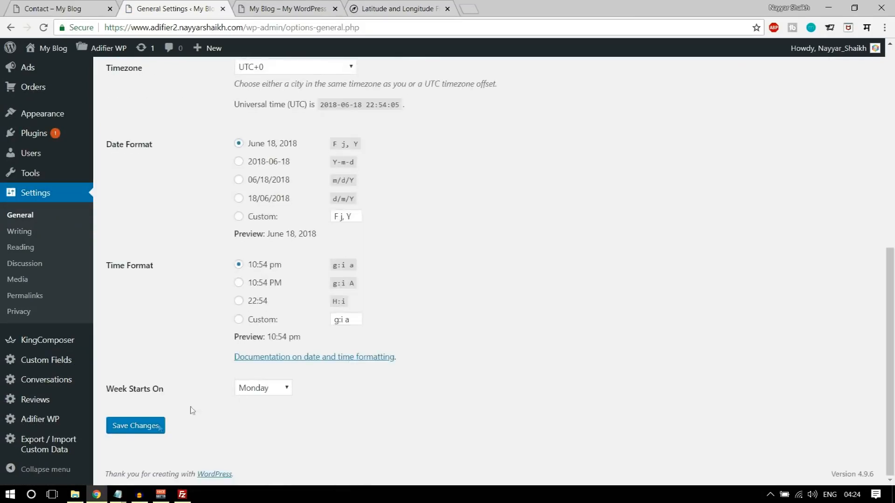
left_click(138, 426)
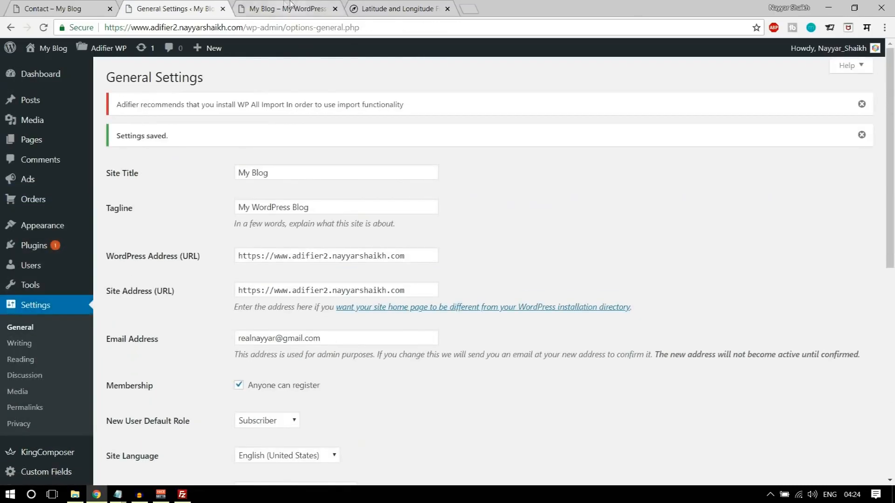
left_click(285, 9)
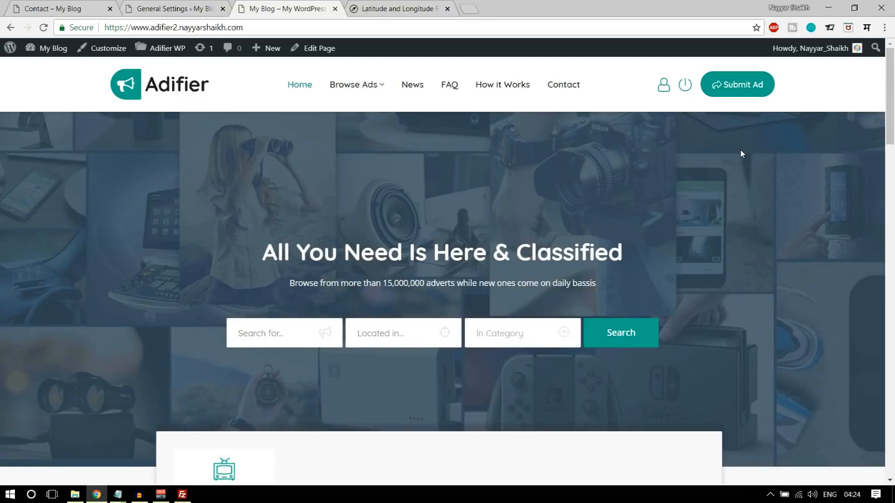
left_click(214, 6)
scroll(256, 238, "down", 3)
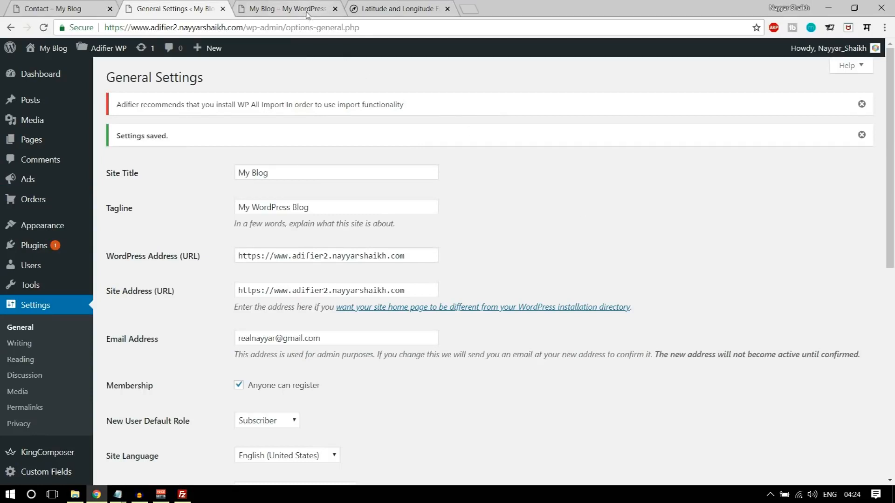
mouse_move(106, 51)
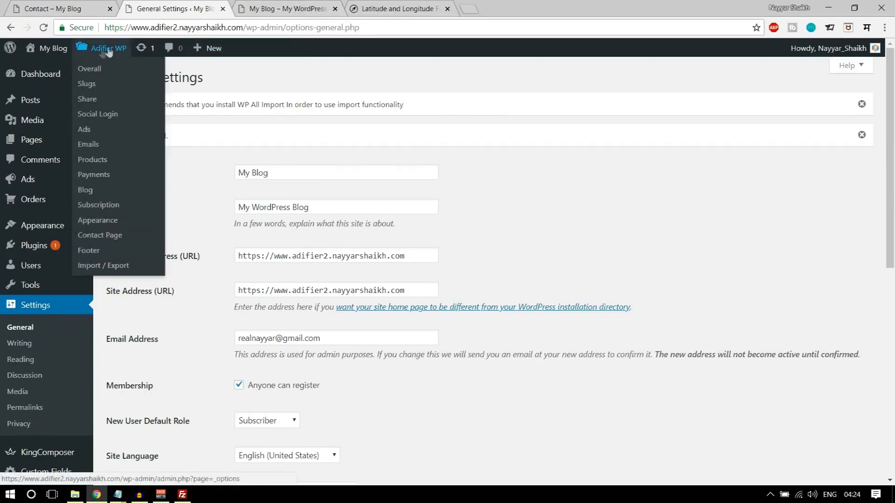
- In Adifier Products > Ads, enter the Bump Up price and the Highlight Ad days and price
left_click(102, 161)
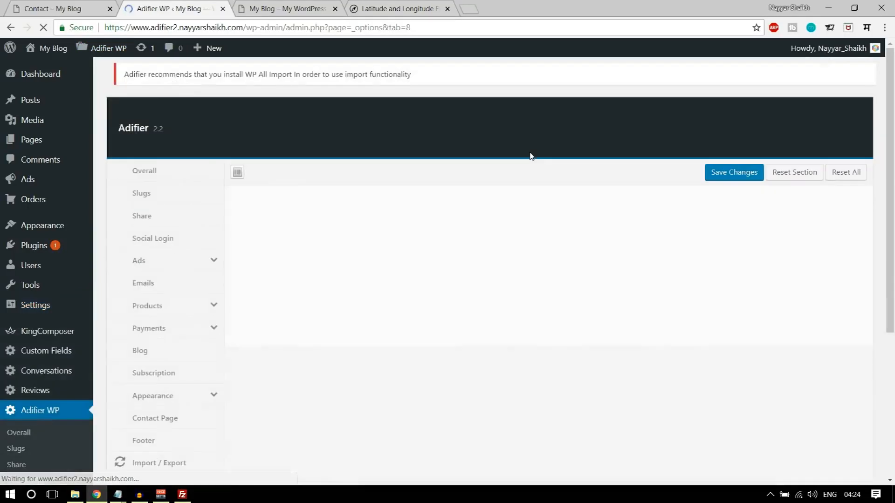
scroll(552, 179, "down", 3)
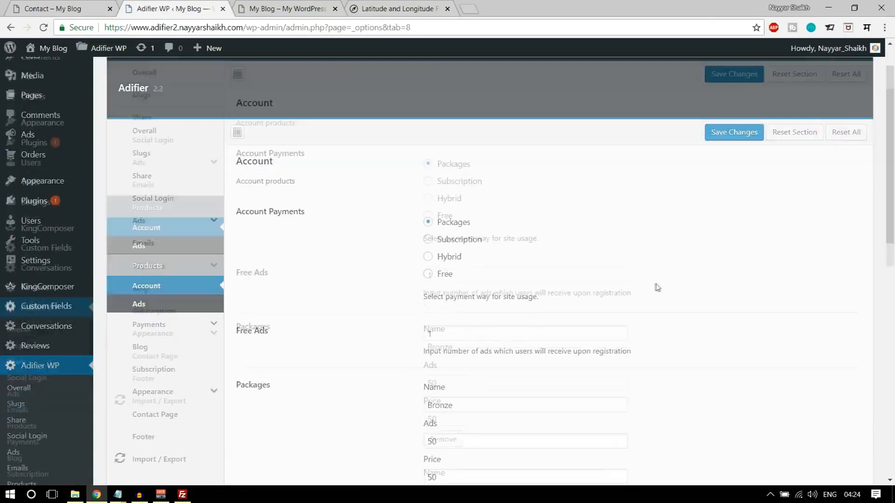
left_click(147, 238)
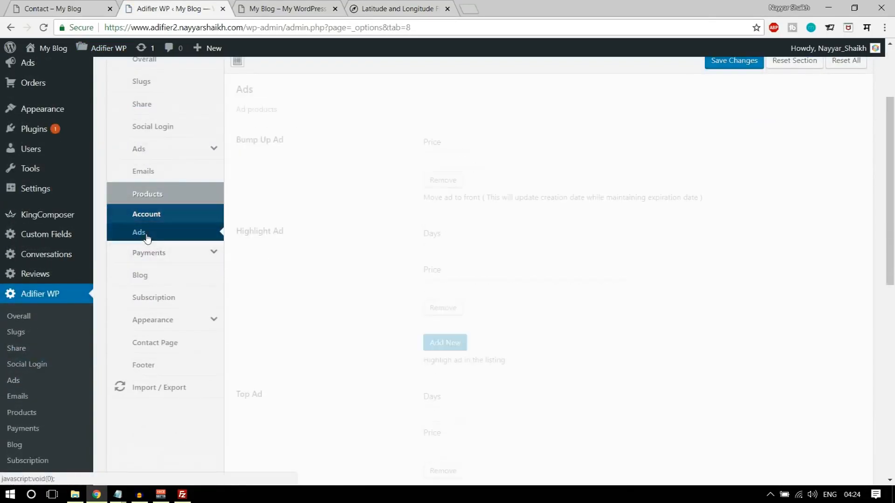
left_click(450, 159)
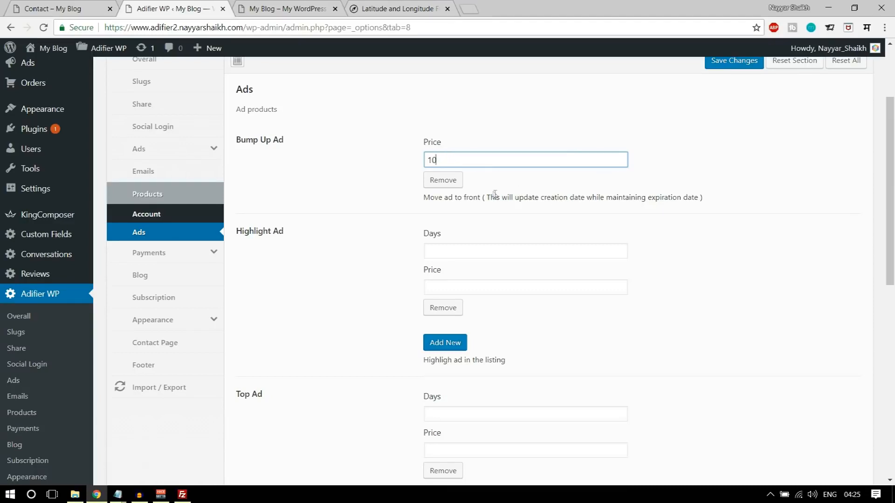
left_click(425, 202)
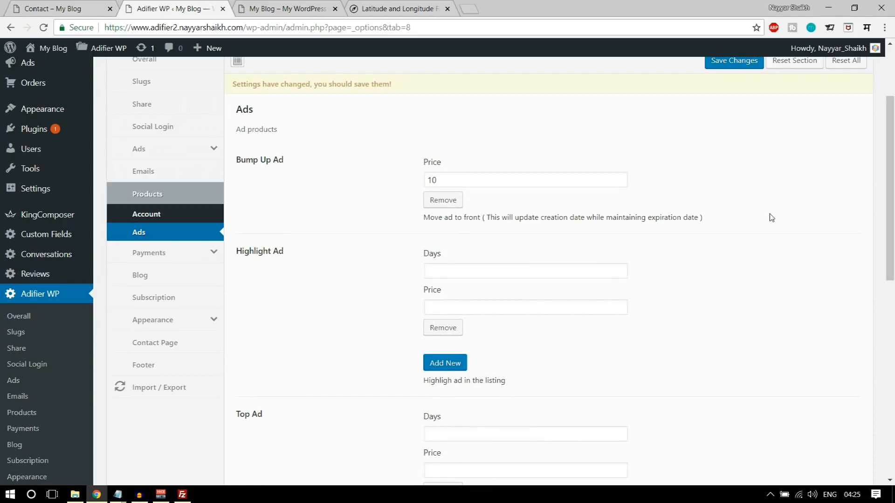
scroll(455, 166, "down", 4)
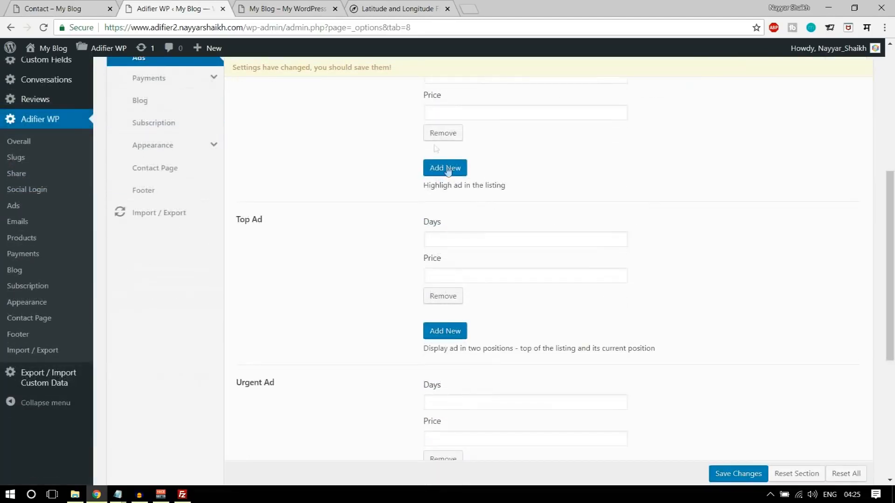
scroll(431, 164, "up", 2)
left_click(452, 187)
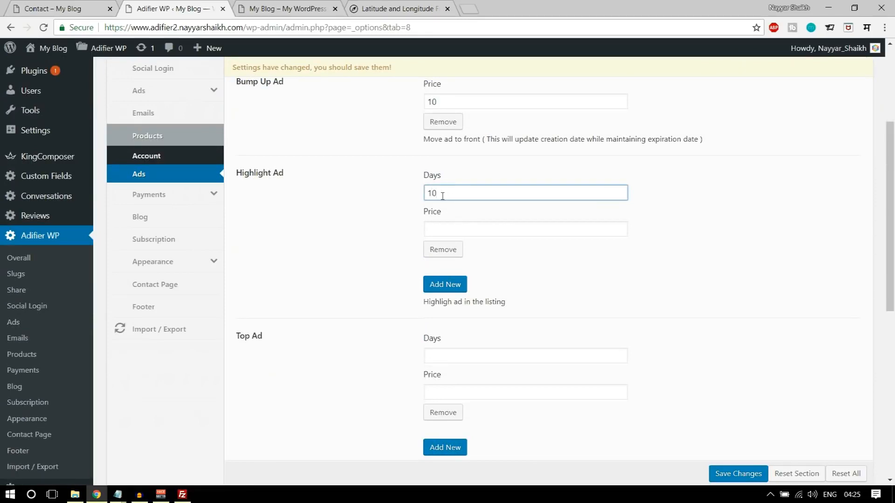
left_click(464, 224)
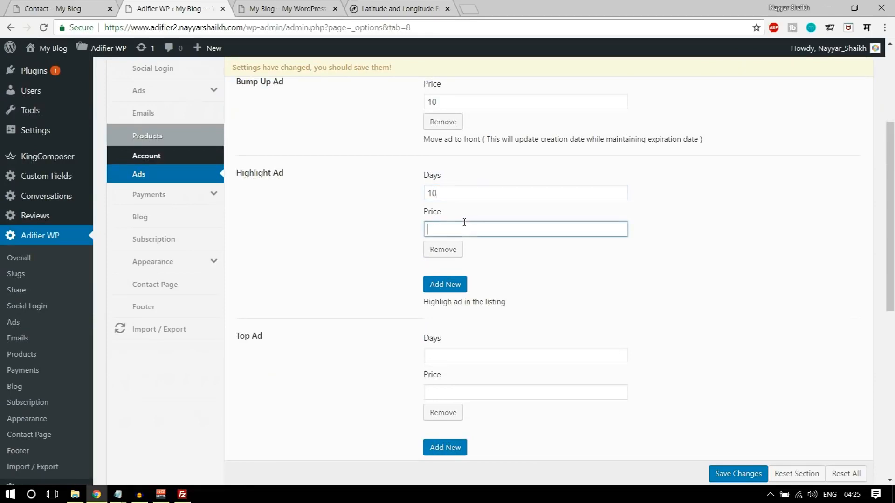
left_click(705, 223)
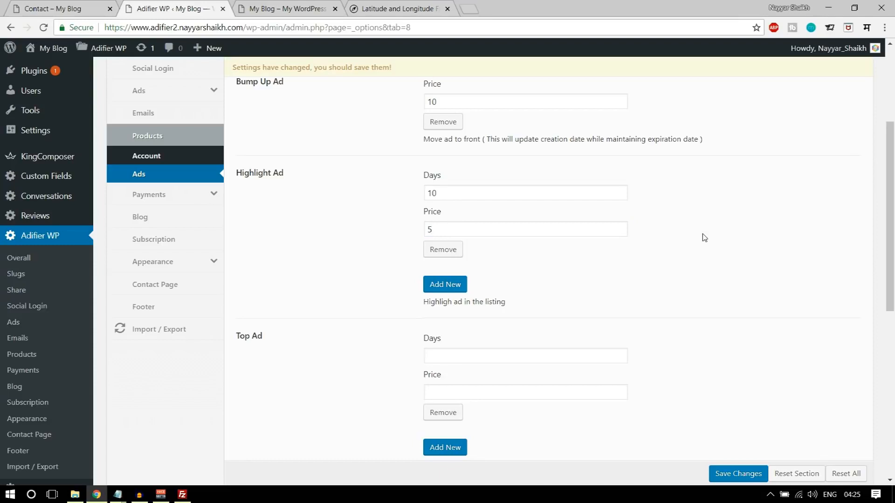
- Give Top Ad and Urgent Ad a price of 10, Home Map Ad 10 days at 10, and save
scroll(704, 238, "down", 3)
left_click(518, 236)
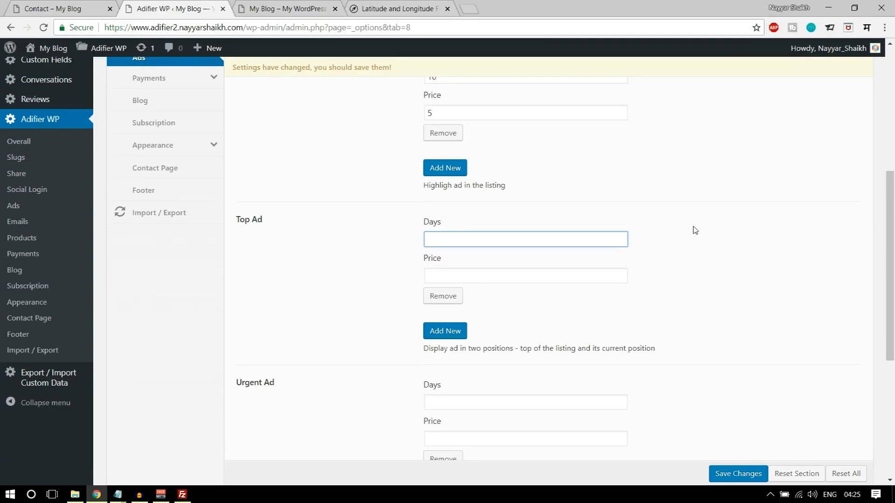
left_click(563, 273)
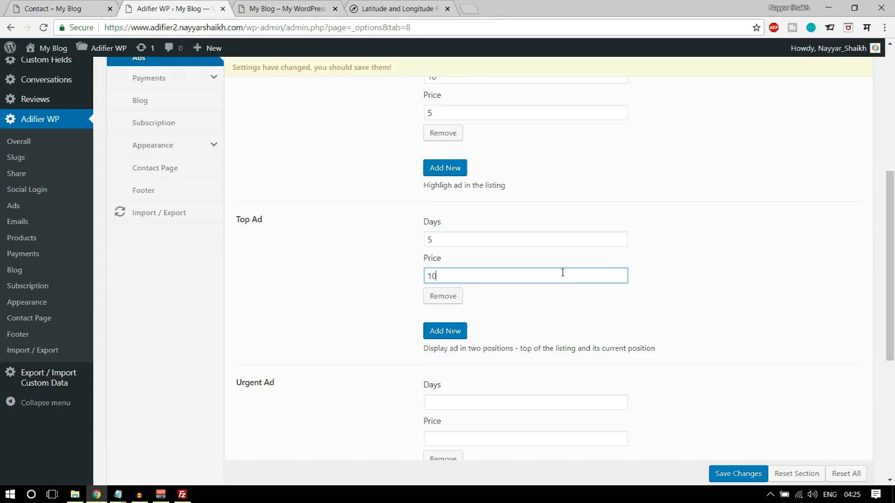
type("10")
scroll(562, 272, "down", 4)
left_click(505, 222)
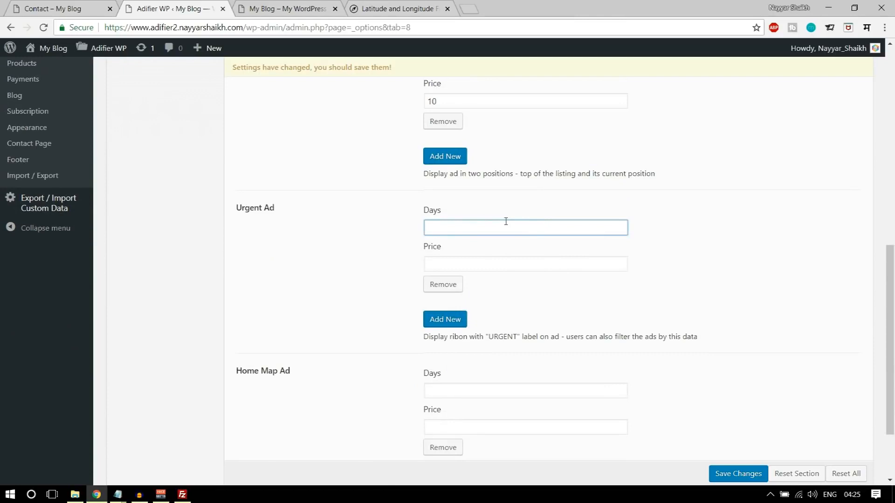
left_click(482, 263)
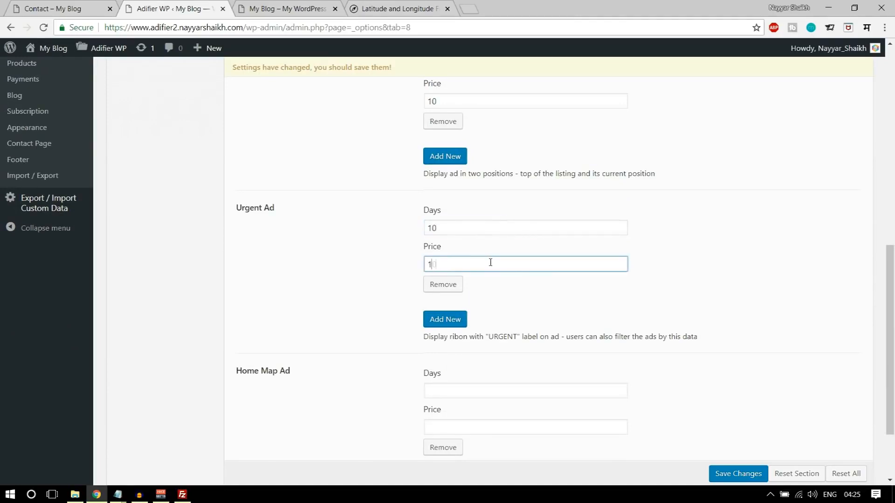
type("10")
scroll(490, 262, "down", 2)
left_click(471, 294)
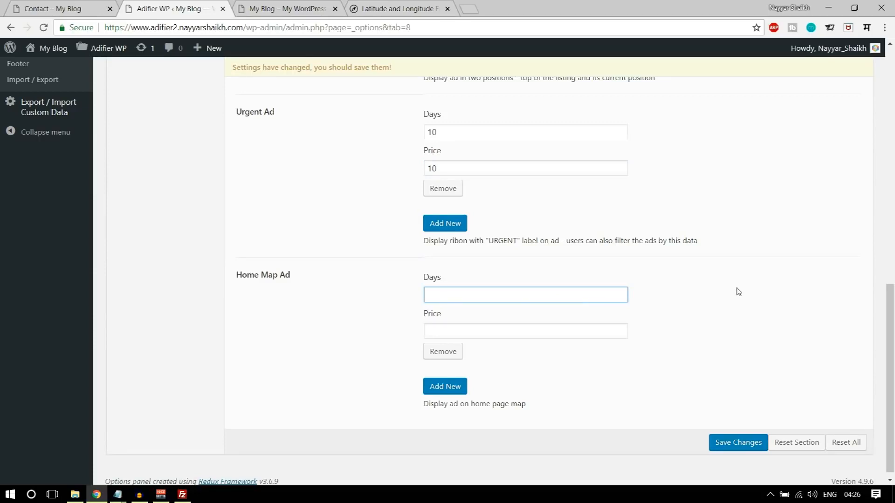
left_click(491, 331)
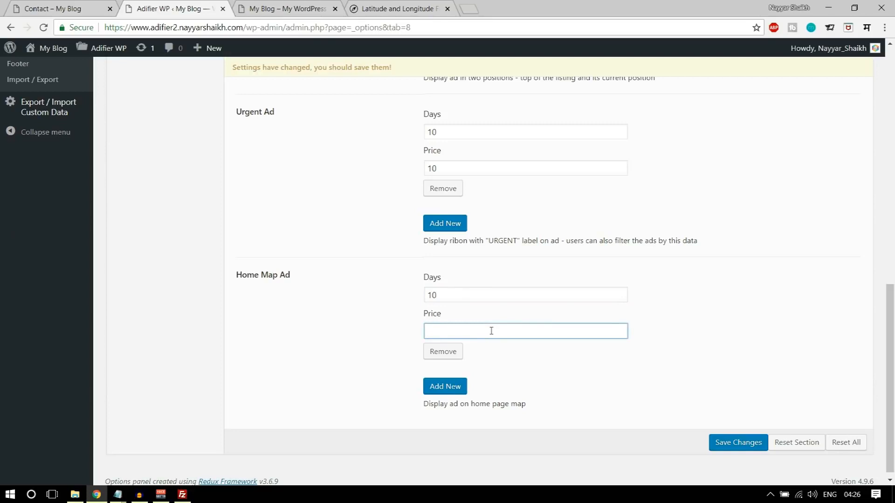
left_click(735, 445)
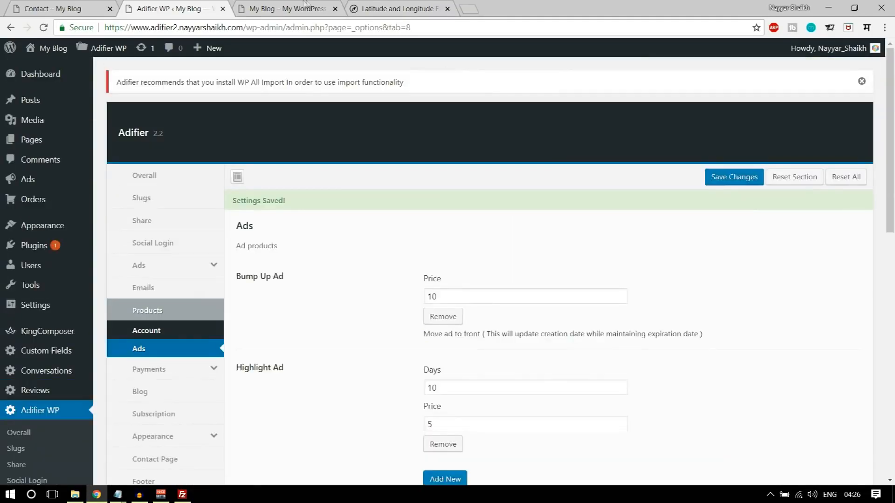
- Reload the site's front page and open the Scania ad from Latest Ads
left_click(306, 8)
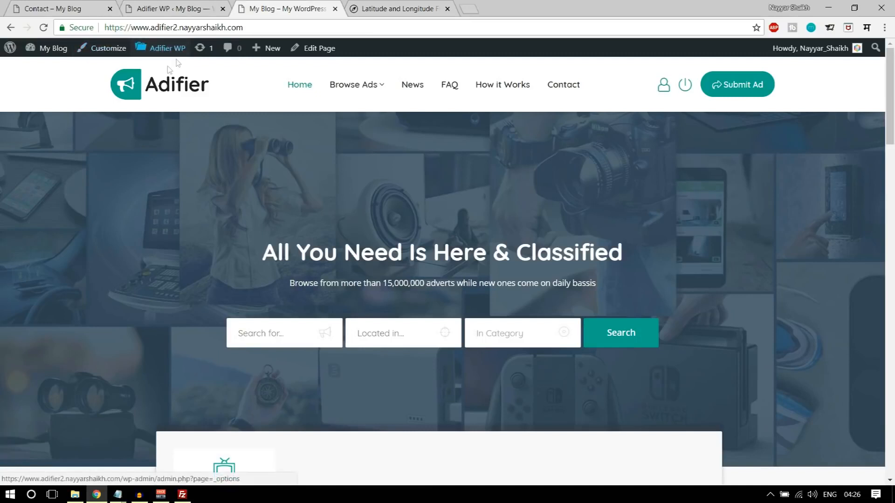
left_click(153, 93)
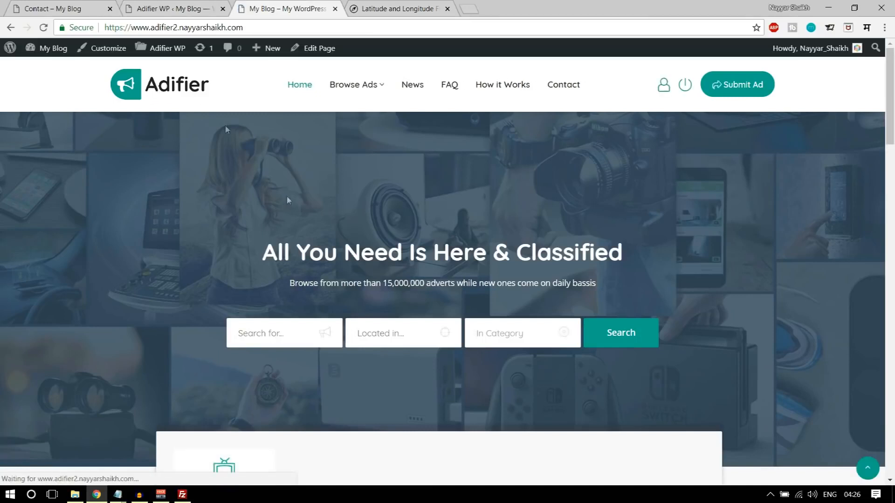
scroll(322, 225, "down", 10)
left_click(217, 287)
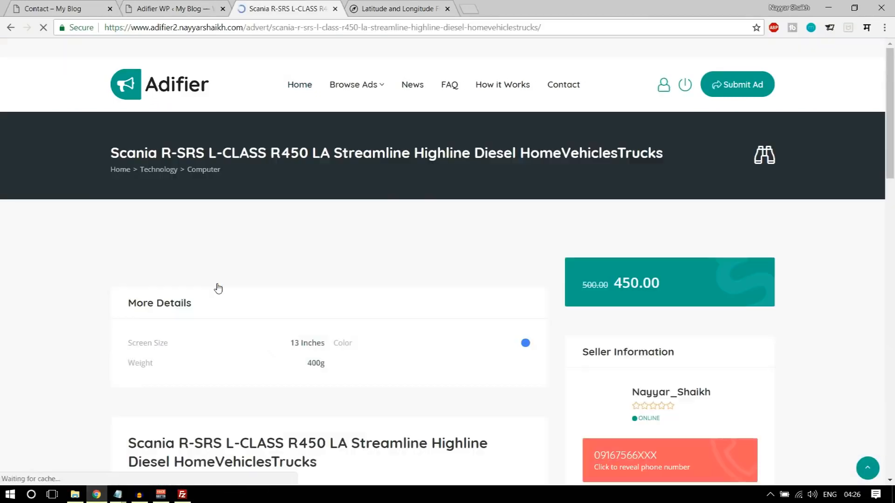
- Reopen the Scania ad from the home listings and bring it into the post editor
left_click(10, 27)
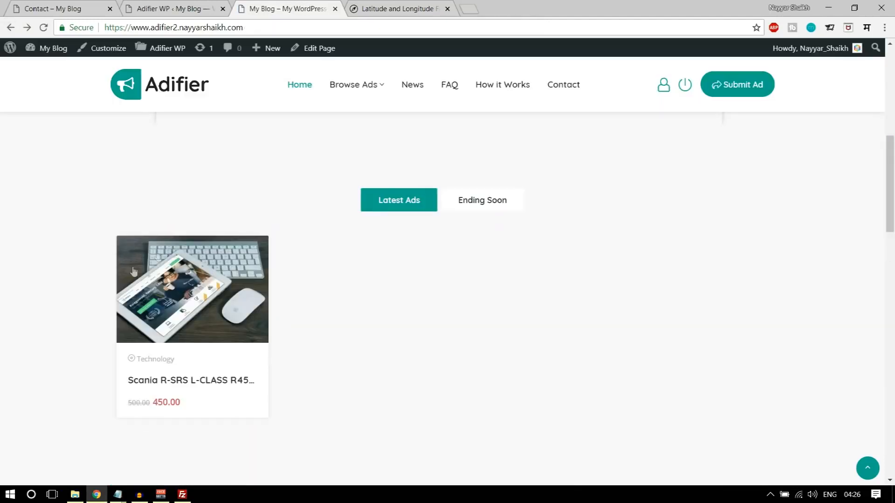
left_click(169, 266)
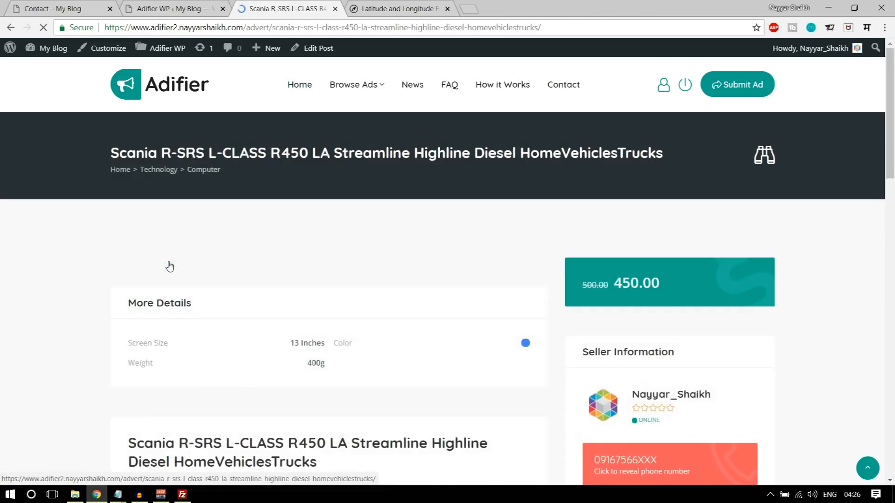
scroll(569, 281, "down", 5)
scroll(572, 280, "up", 6)
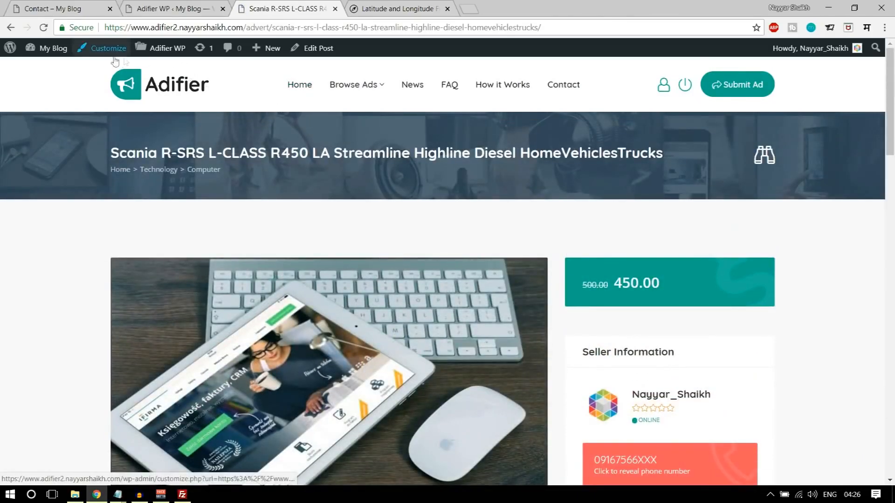
left_click(324, 51)
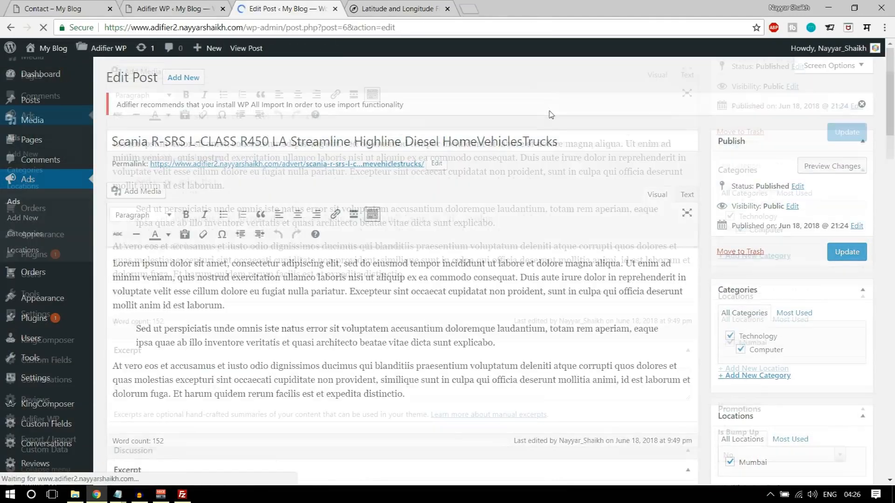
- Set Is Bump Up to Yes and Highlight Until to June 26, 2018
scroll(847, 198, "down", 7)
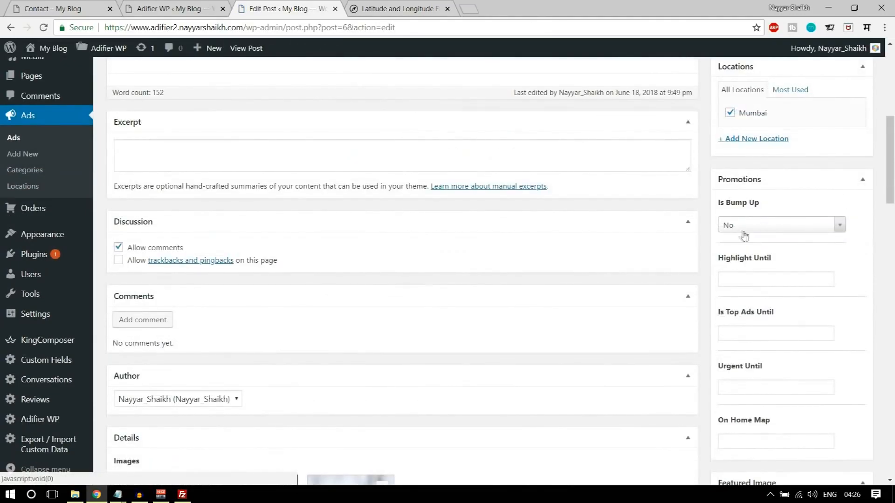
left_click(761, 224)
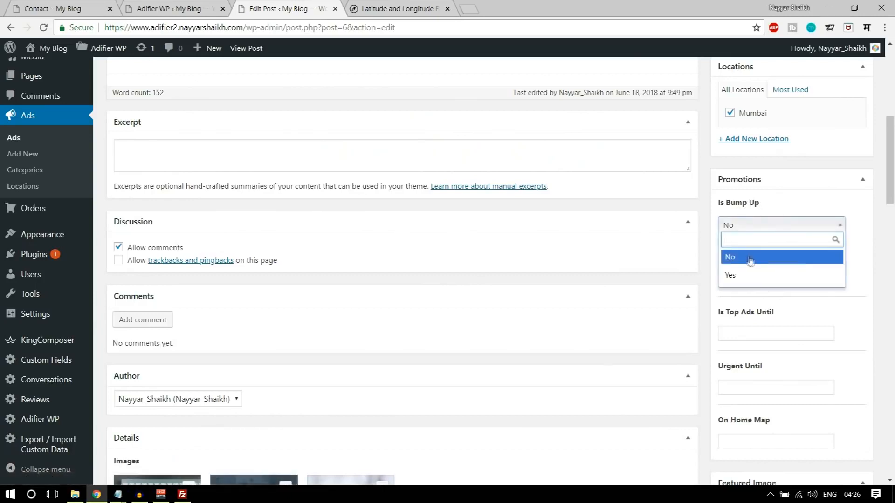
left_click(774, 274)
scroll(806, 260, "down", 2)
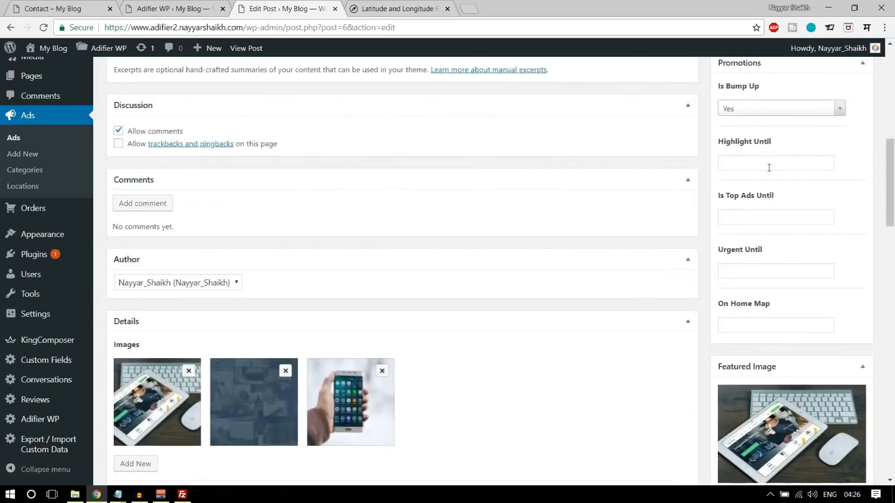
left_click(769, 164)
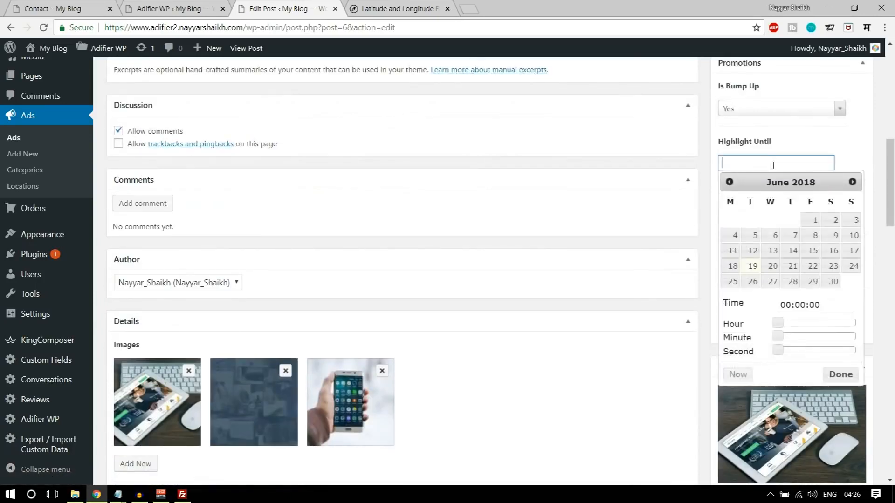
left_click(753, 282)
left_click(834, 148)
- Set Top Ads Until, Urgent Until and On Home Map all to June 26, 2018
scroll(833, 157, "down", 1)
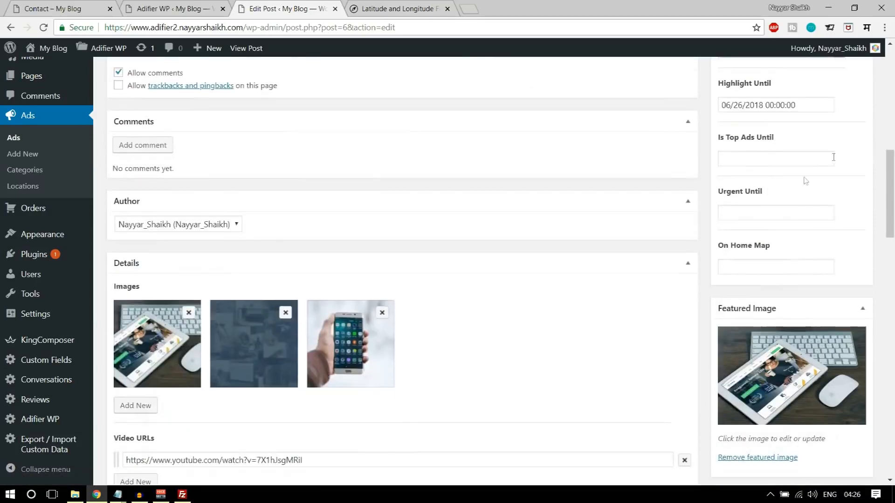
left_click(771, 158)
left_click(752, 277)
left_click(839, 153)
left_click(787, 213)
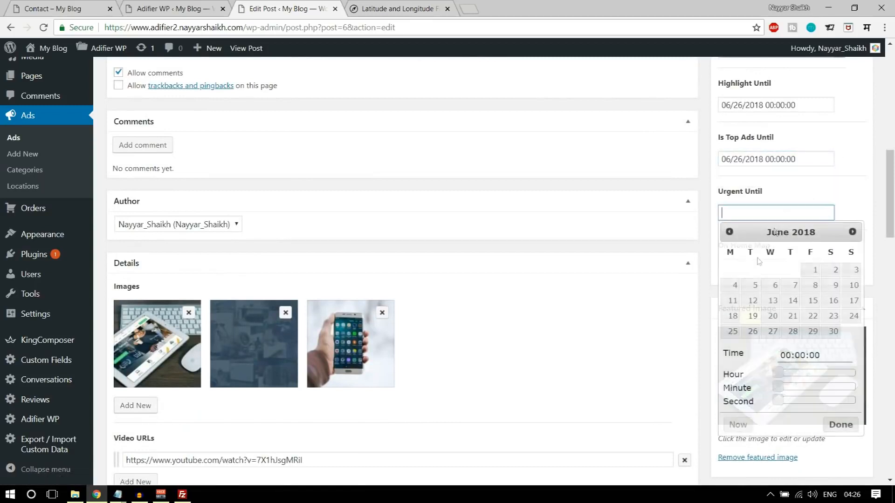
left_click(752, 331)
left_click(859, 157)
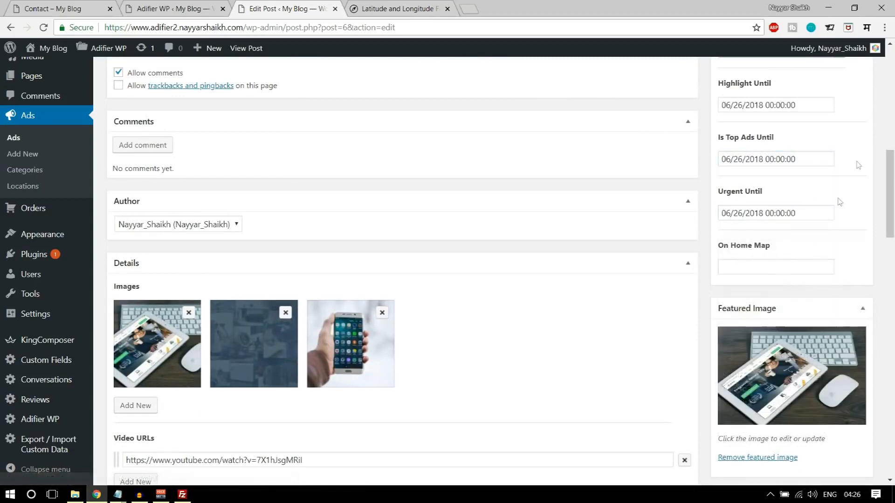
left_click(775, 268)
left_click(752, 154)
left_click(849, 253)
- Update the Scania ad to save its new promotion dates
scroll(813, 317, "up", 6)
scroll(817, 320, "up", 5)
left_click(846, 251)
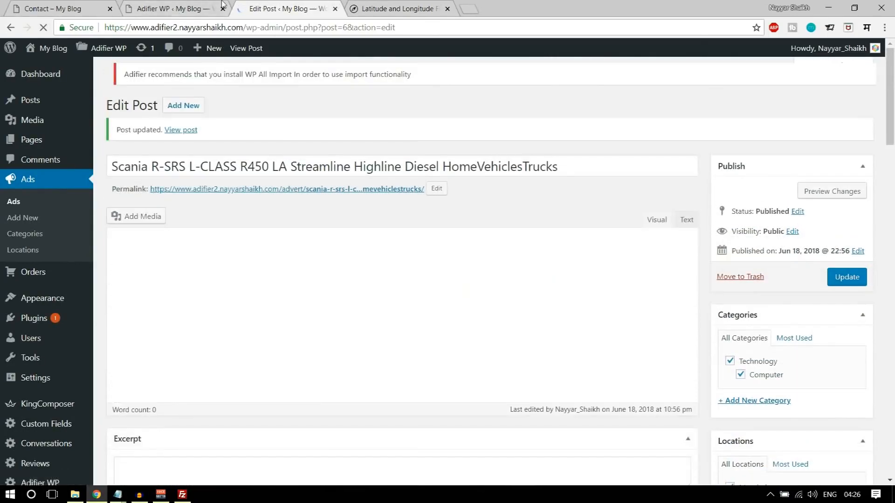
left_click(174, 7)
- Open the site's home page and review the Latest Ads listing
left_click(270, 4)
left_click(51, 50)
scroll(513, 132, "down", 9)
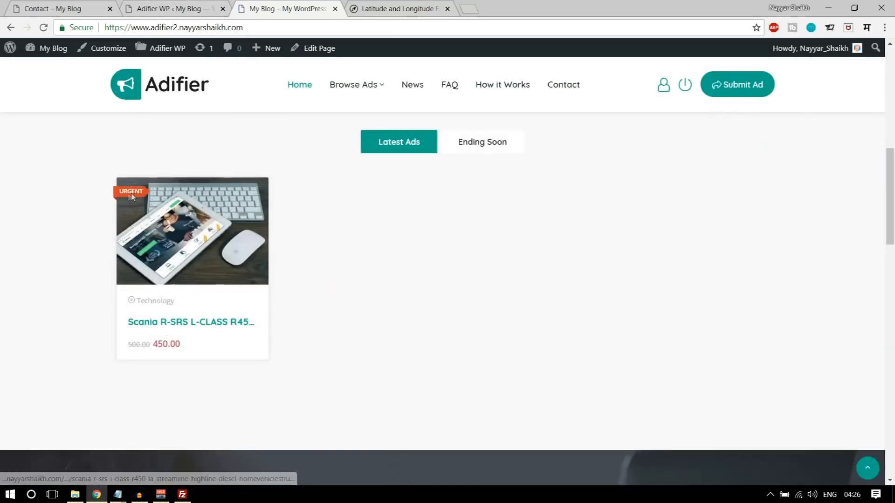
scroll(225, 257, "up", 9)
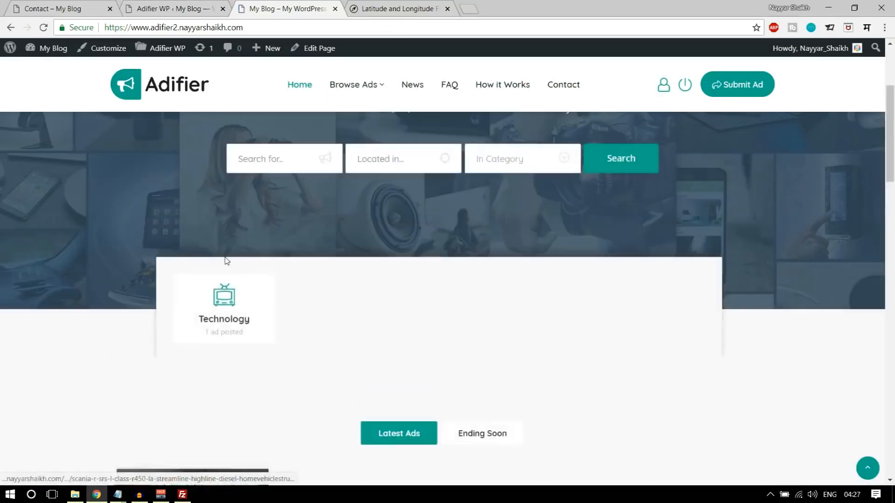
- Check the Urgent and Featured badges on the Browse Ads and Browse with Map pages
left_click(353, 86)
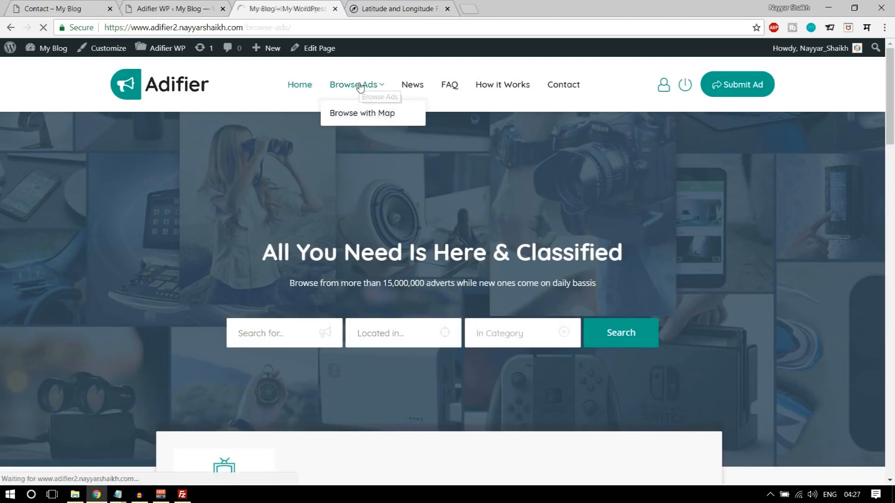
scroll(421, 218, "down", 3)
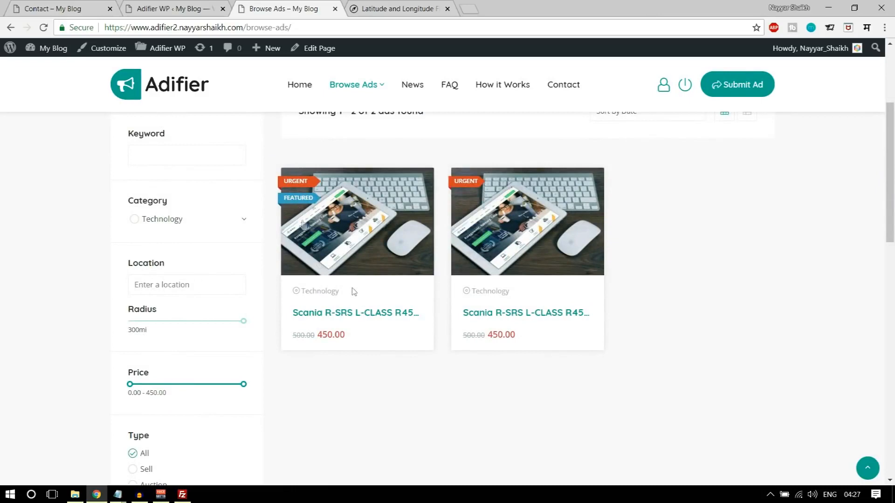
scroll(345, 233, "up", 3)
mouse_move(368, 86)
left_click(395, 113)
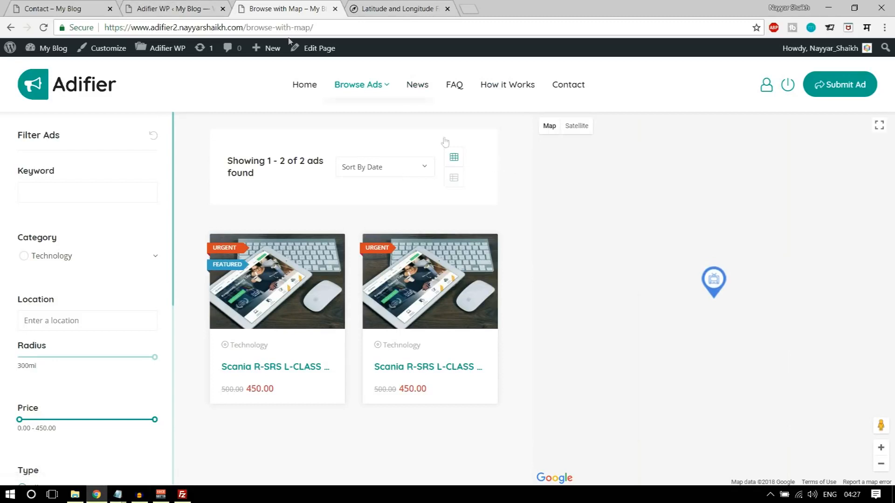
left_click(183, 5)
scroll(285, 246, "down", 1)
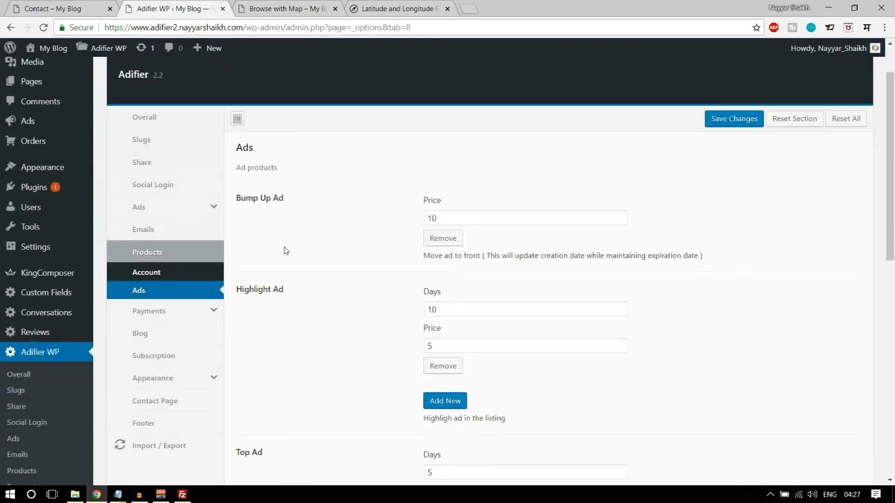
- Set Payments to separator ',', currency INR, symbol ₹, tax 10 named GST, and save
scroll(206, 240, "down", 2)
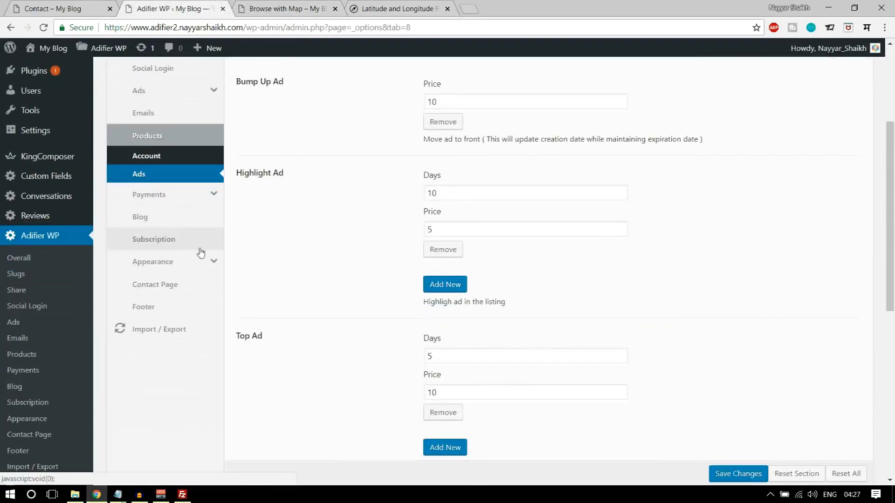
left_click(174, 197)
scroll(509, 232, "up", 3)
left_click(459, 202)
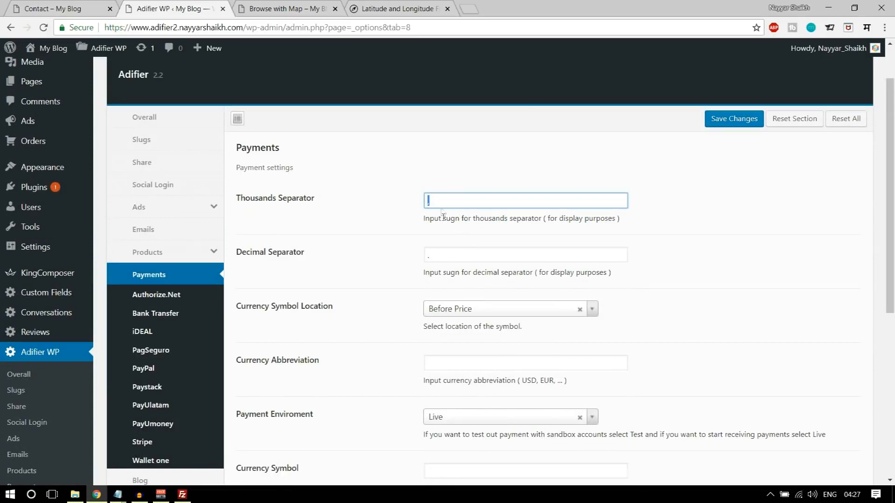
scroll(478, 186, "down", 1)
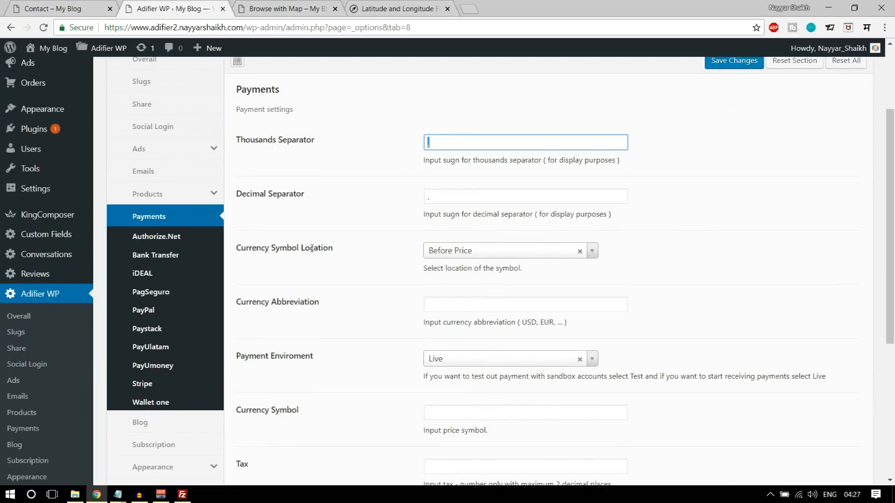
scroll(489, 261, "down", 1)
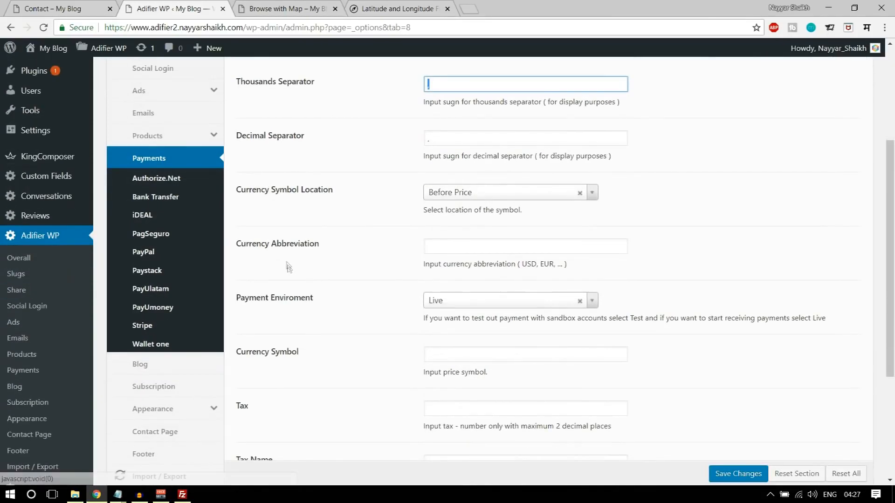
left_click(442, 245)
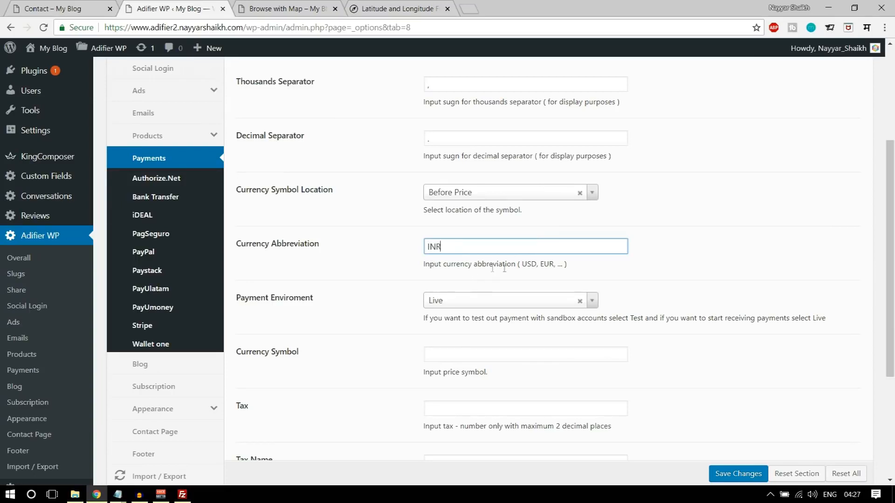
scroll(696, 260, "down", 3)
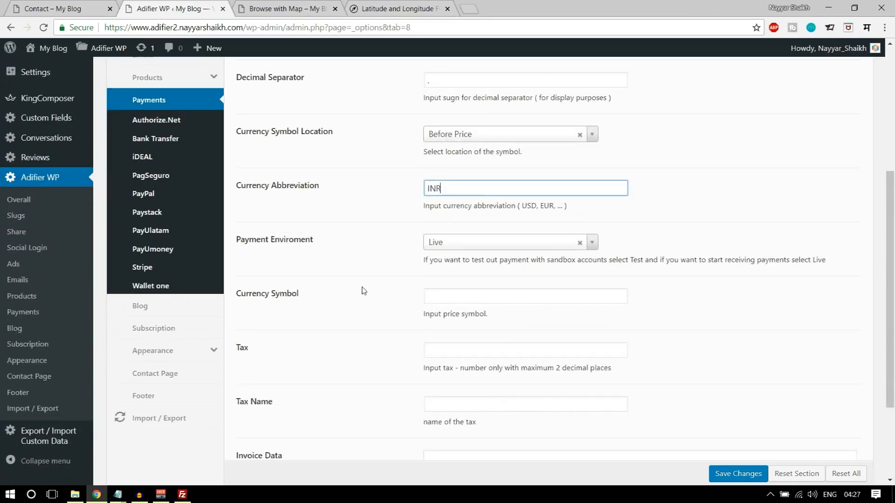
left_click(479, 239)
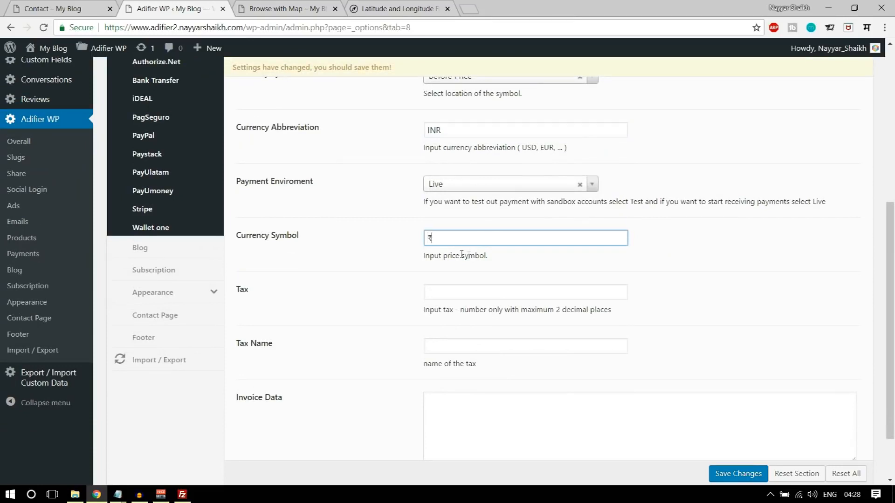
scroll(481, 284, "down", 1)
left_click(474, 233)
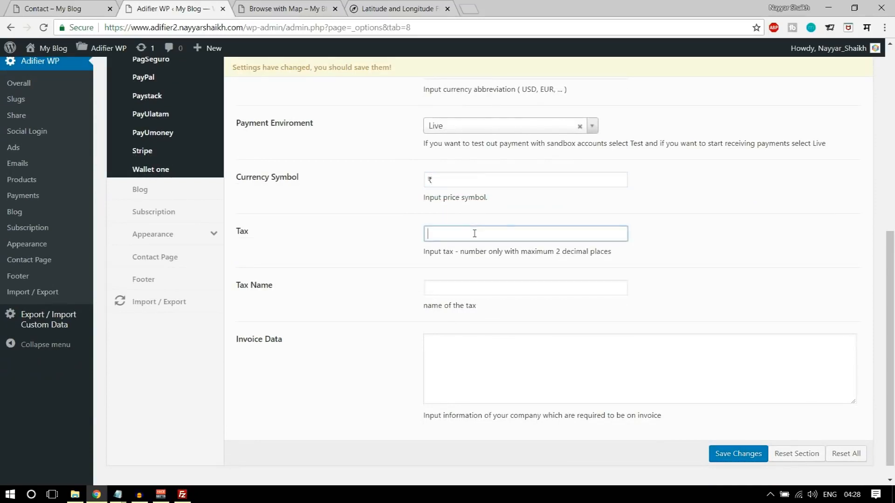
left_click(503, 294)
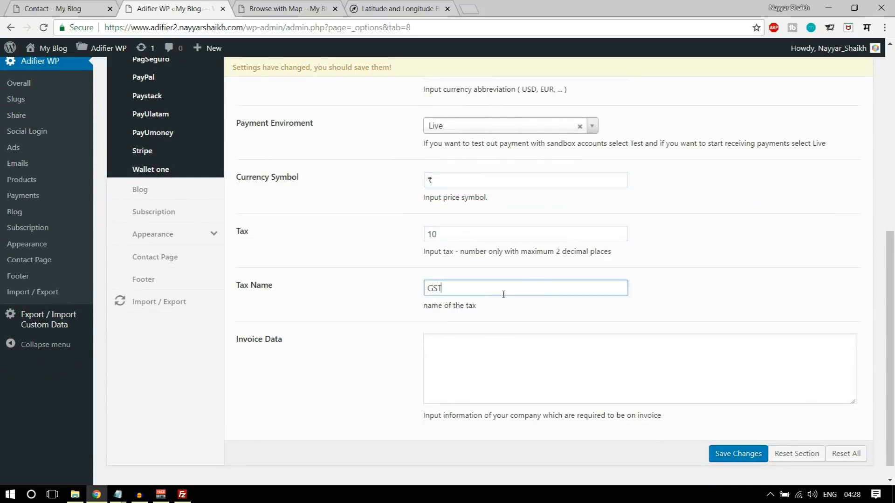
left_click(732, 455)
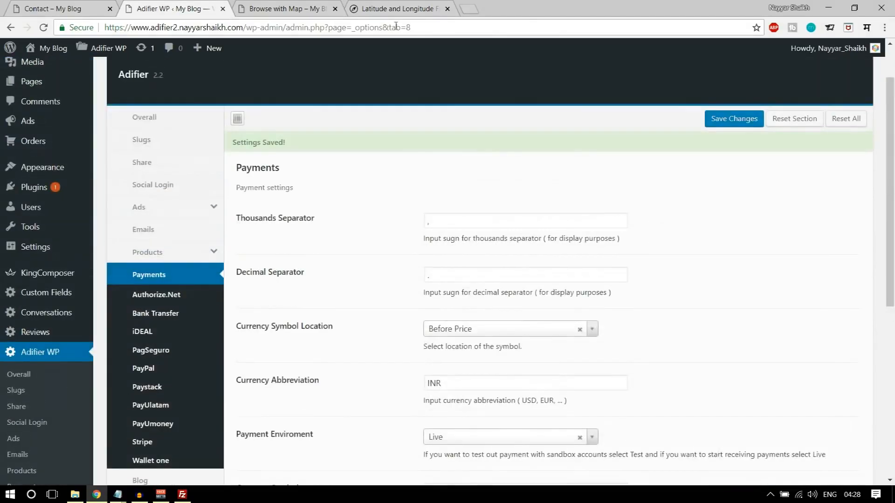
- Confirm the Scania ad's detail page now shows the price ₹450.00
left_click(287, 7)
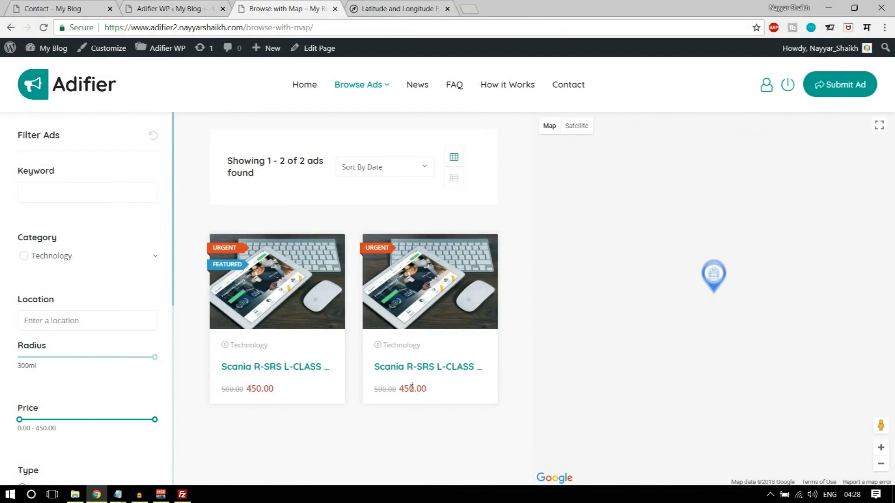
left_click(427, 300)
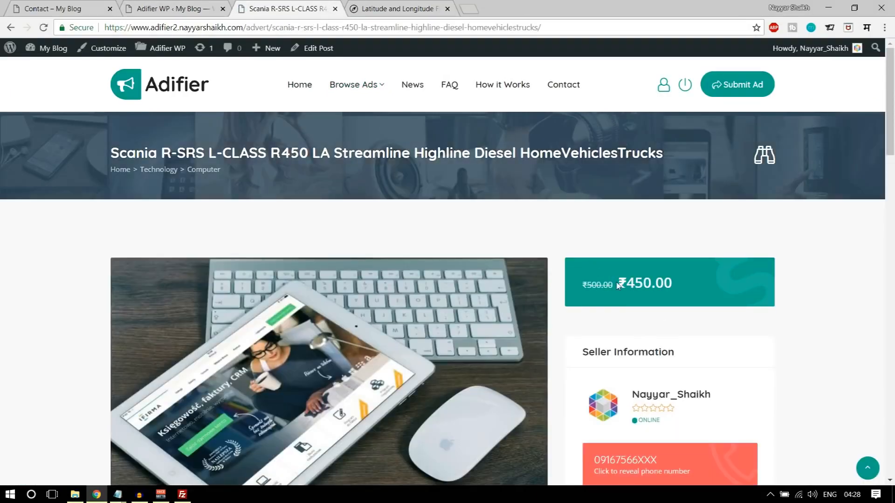
left_click_drag(624, 283, 656, 280)
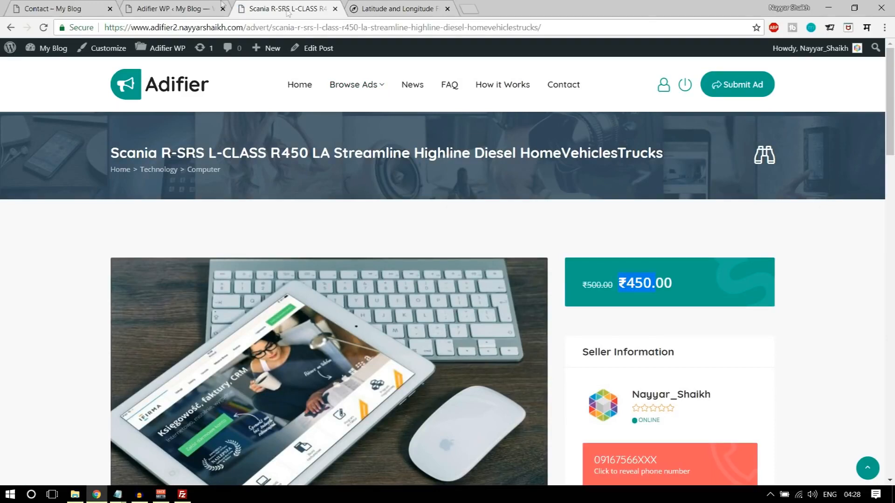
left_click(172, 9)
scroll(515, 308, "down", 3)
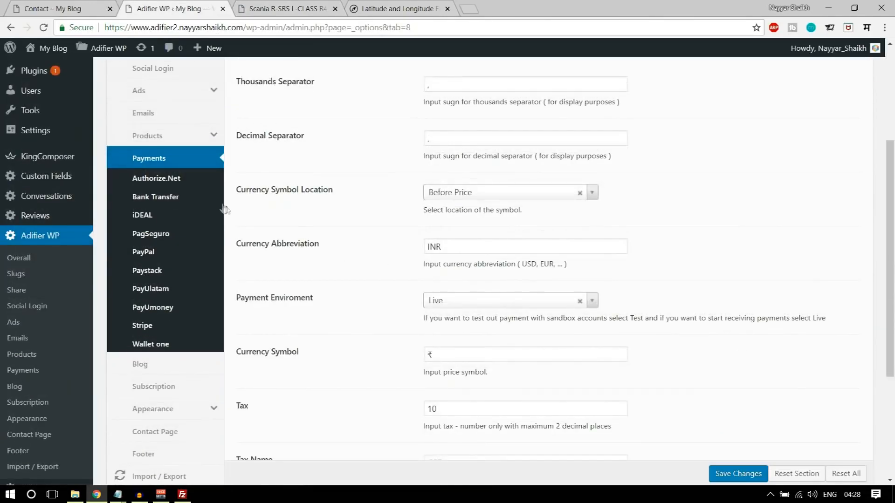
- Enable bank transfer, enter the account holder name and bank name State Bank of India
left_click(169, 197)
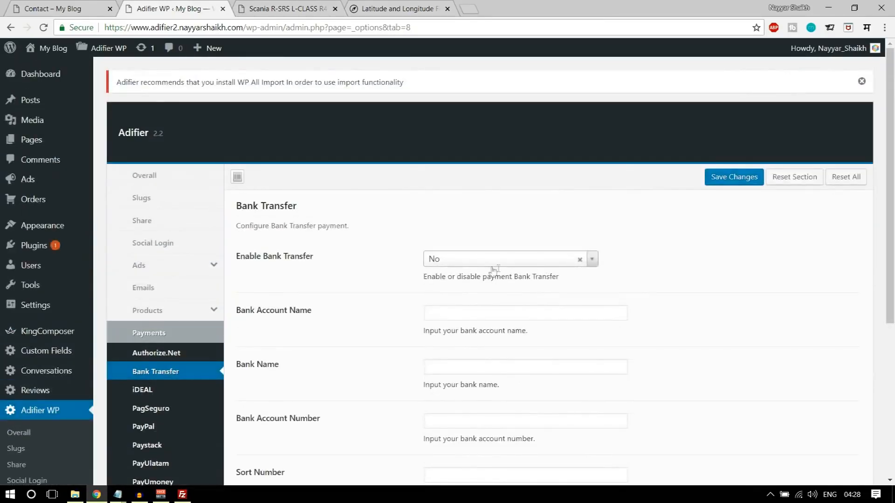
left_click(487, 262)
left_click(475, 291)
scroll(539, 256, "down", 3)
left_click(510, 215)
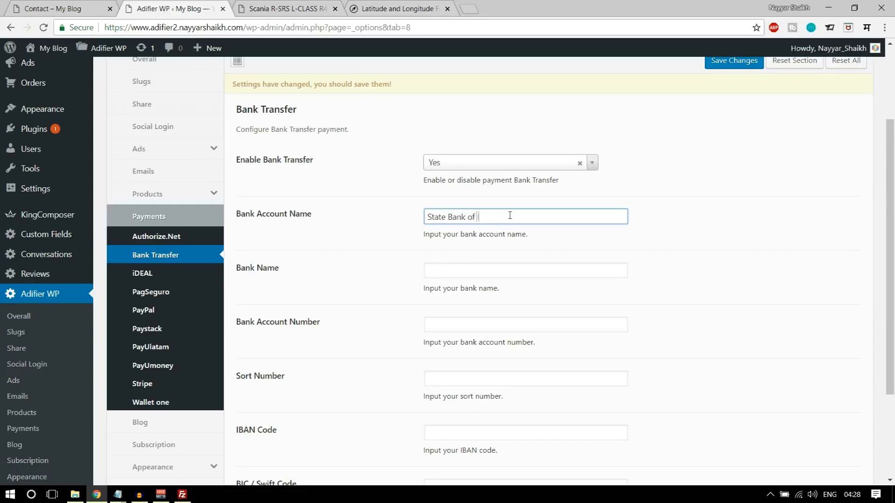
scroll(509, 219, "down", 2)
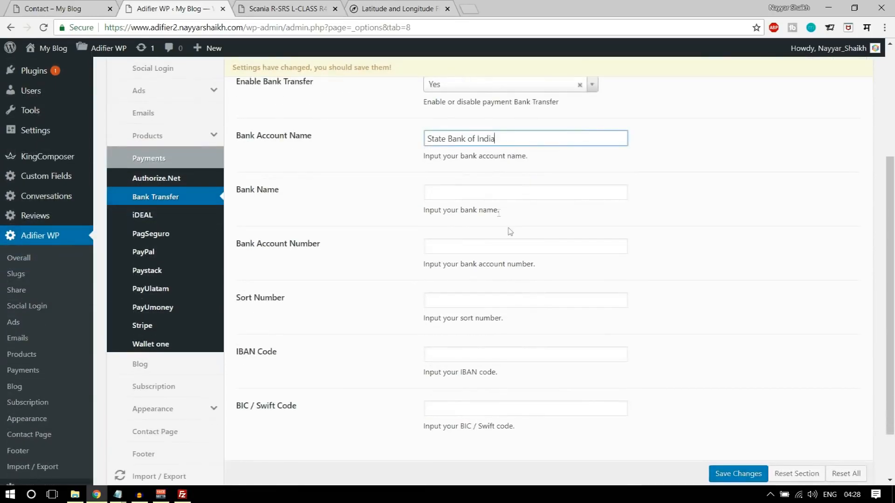
left_click_drag(505, 142, 417, 142)
key("ctrl+x")
left_click(452, 191)
key("ctrl+v")
left_click(474, 134)
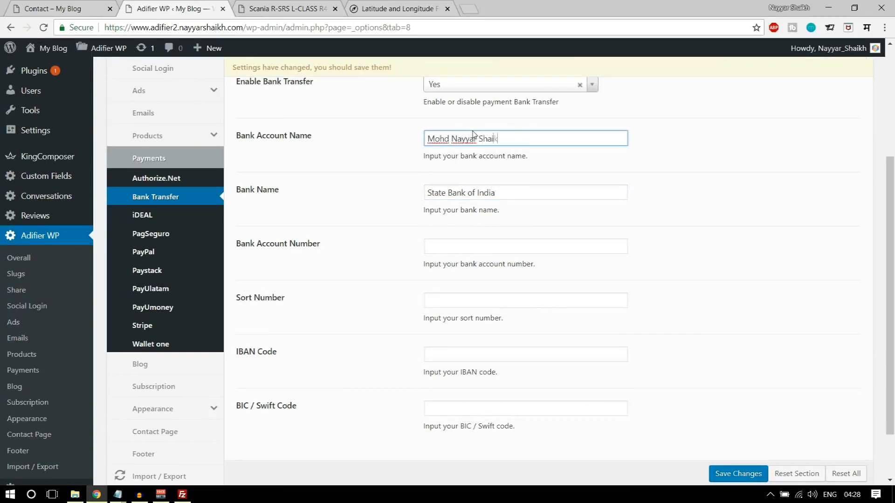
- Enter the bank account number, reuse it for sort, IBAN and BIC/Swift codes, and save
left_click(475, 246)
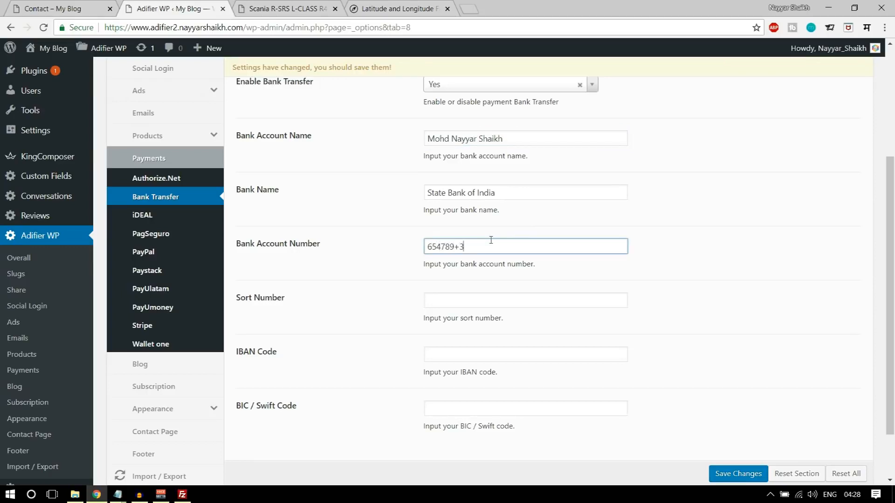
scroll(491, 240, "down", 2)
left_click(487, 242)
left_click(368, 189)
left_click(435, 184)
double_click(436, 184)
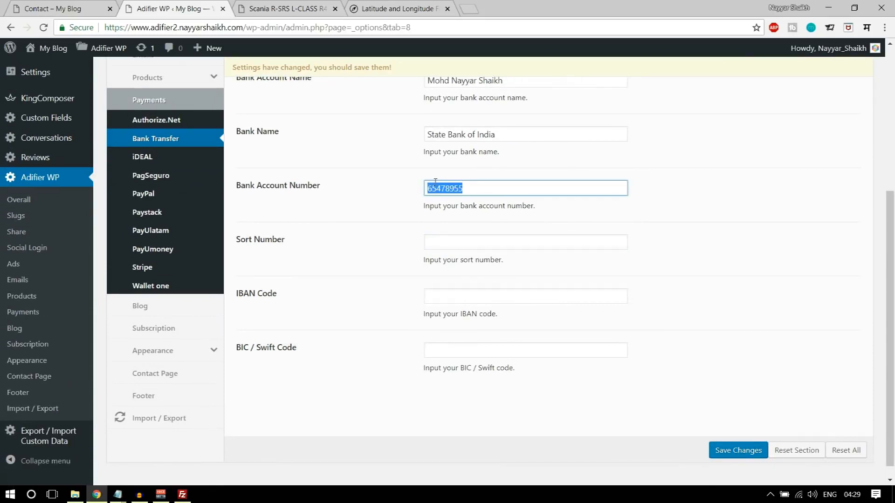
left_click(450, 238)
key("ctrl+v")
left_click(463, 291)
key("ctrl+v")
left_click(499, 354)
key("ctrl+v")
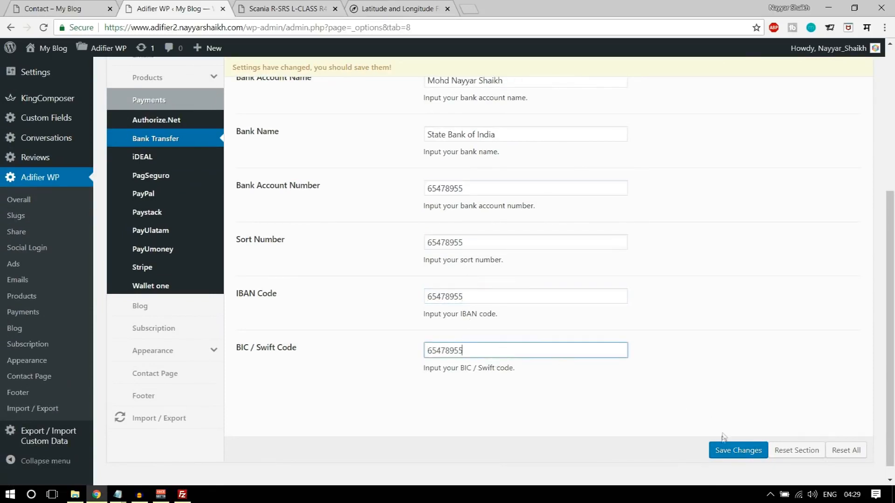
left_click(736, 450)
- Reload the Scania ad page to recheck it
left_click(300, 12)
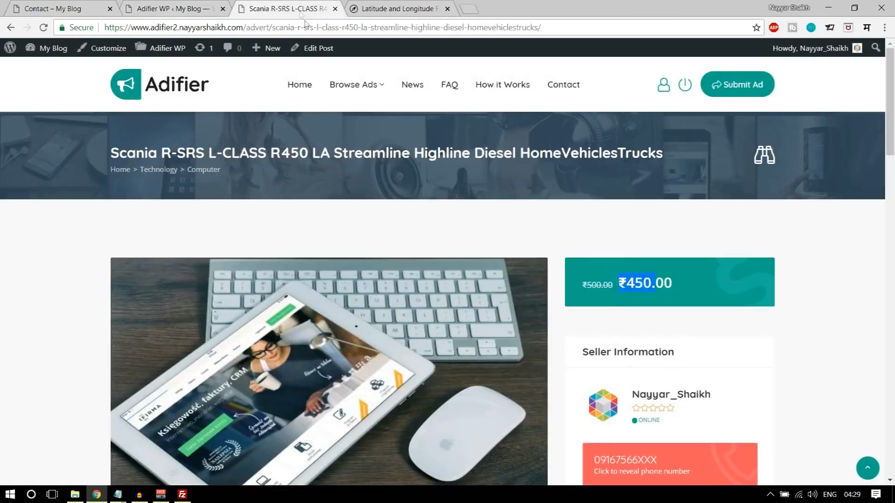
left_click(43, 27)
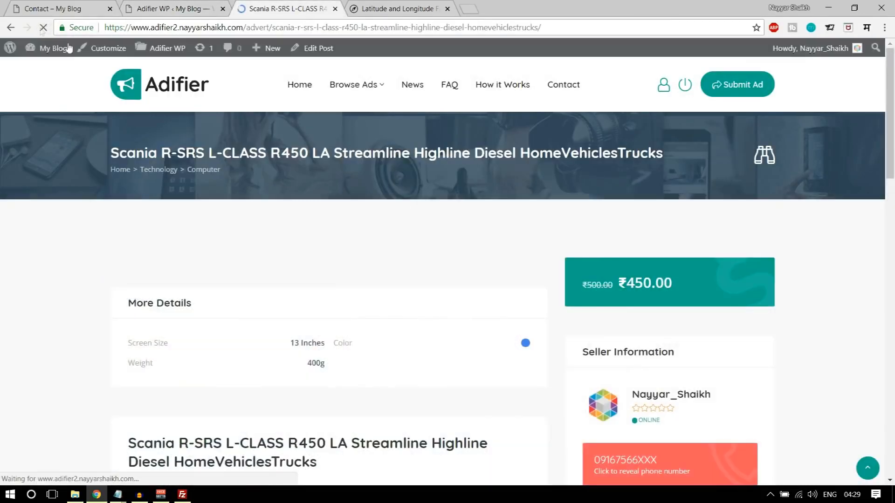
scroll(798, 300, "down", 7)
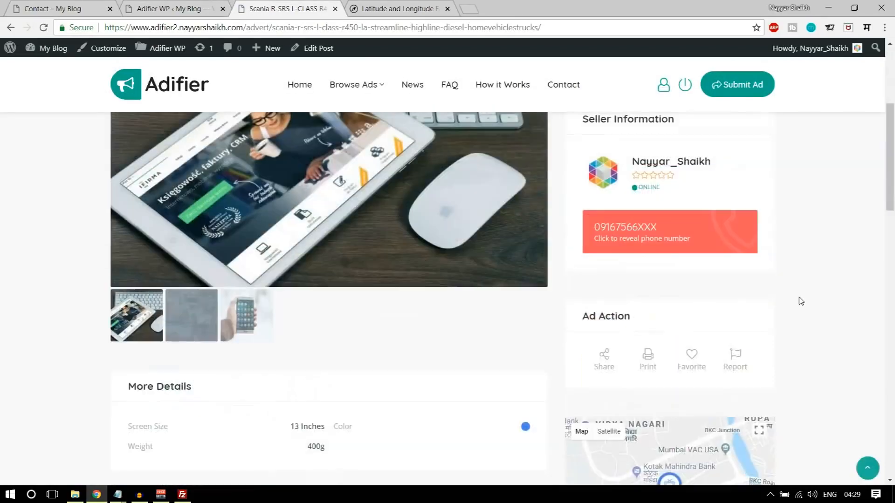
scroll(808, 337, "up", 5)
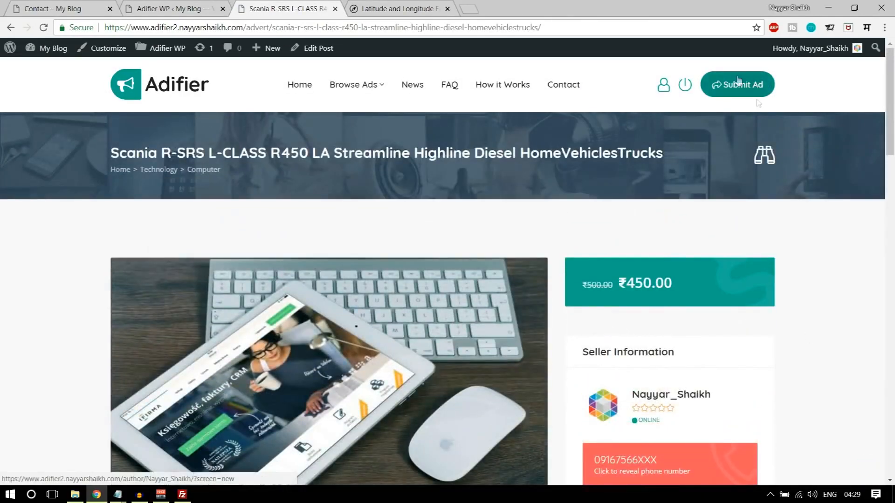
- Set Enable PayPal to Yes, save, and bring up the PayUmoney settings
left_click(196, 9)
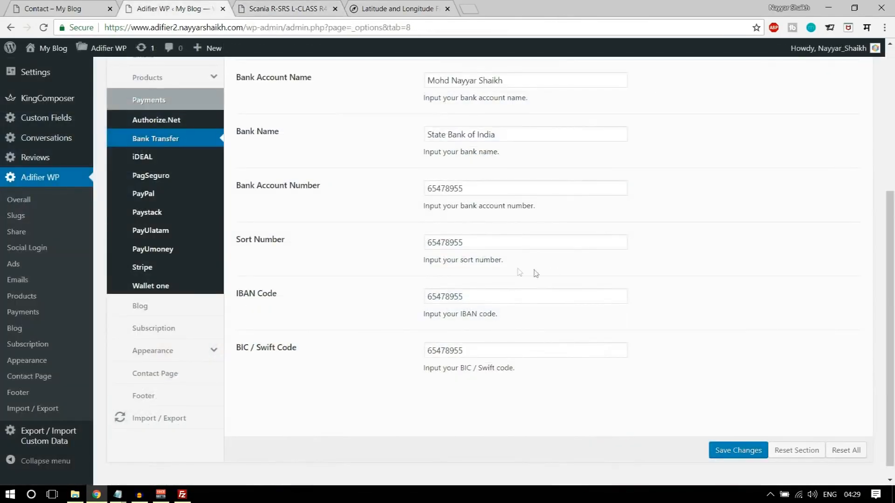
left_click(143, 194)
left_click(521, 152)
left_click(487, 175)
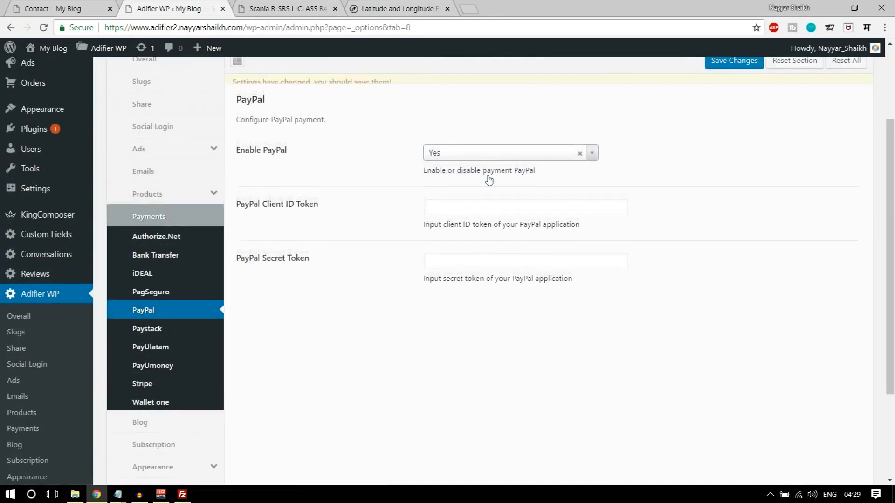
left_click(489, 216)
left_click(482, 281)
left_click(465, 267)
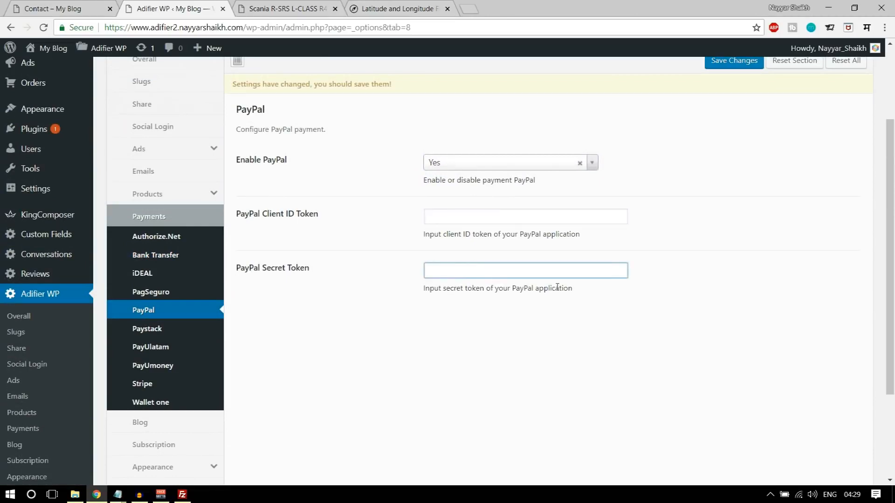
scroll(767, 421, "down", 5)
left_click(733, 438)
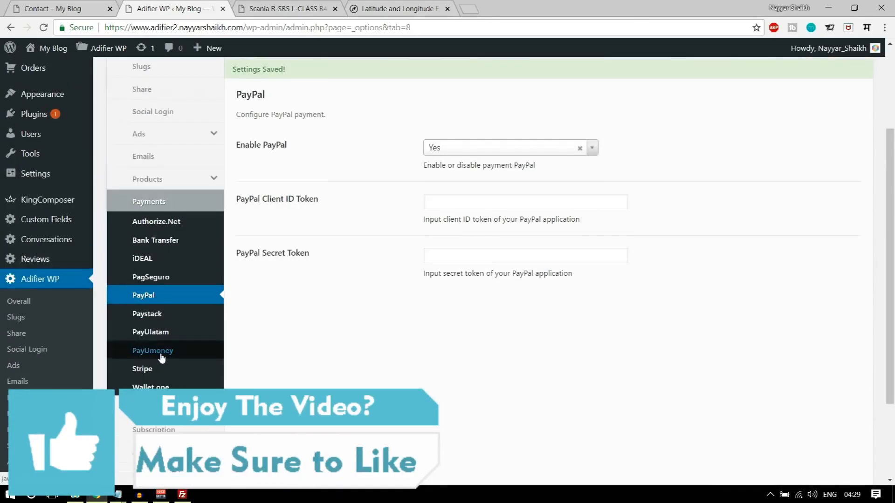
left_click(145, 355)
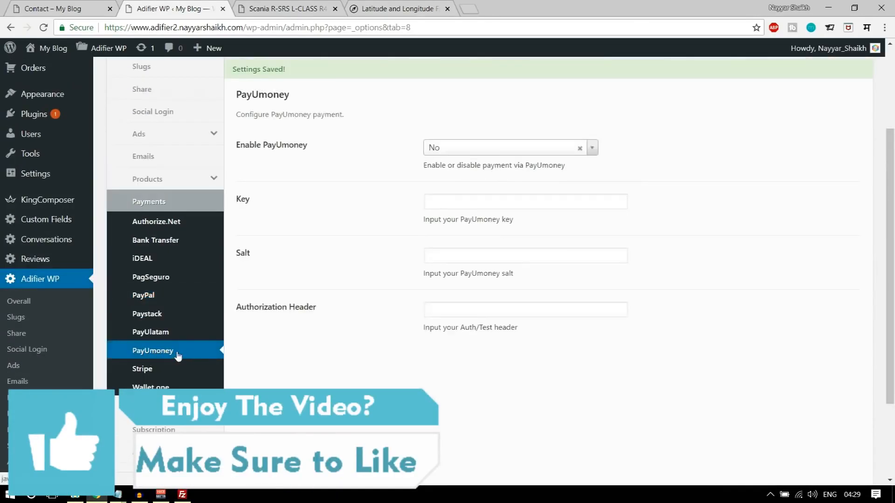
- Set Enable Stripe to Yes in Adifier's Stripe payment settings
left_click(155, 369)
scroll(425, 376, "up", 1)
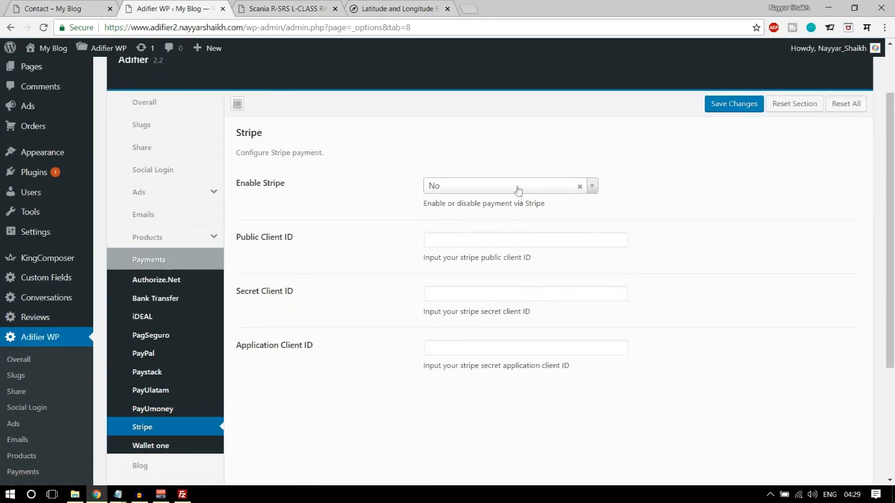
scroll(483, 233, "down", 1)
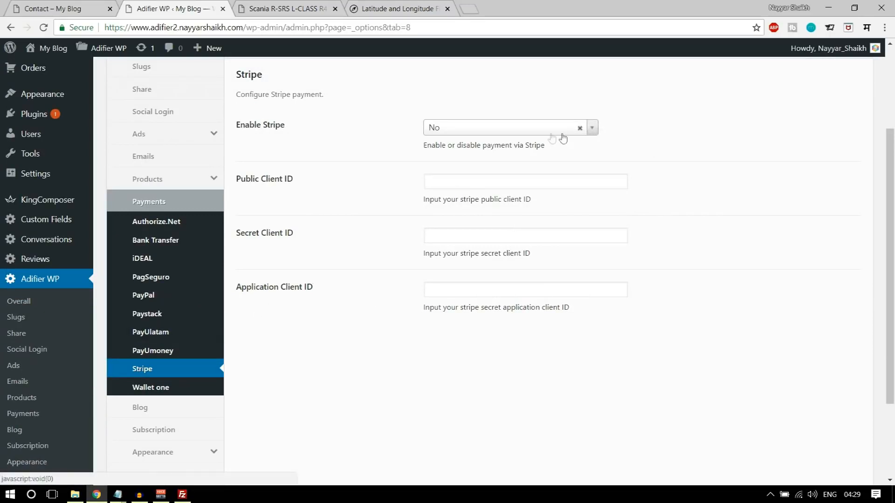
left_click(529, 133)
left_click(532, 160)
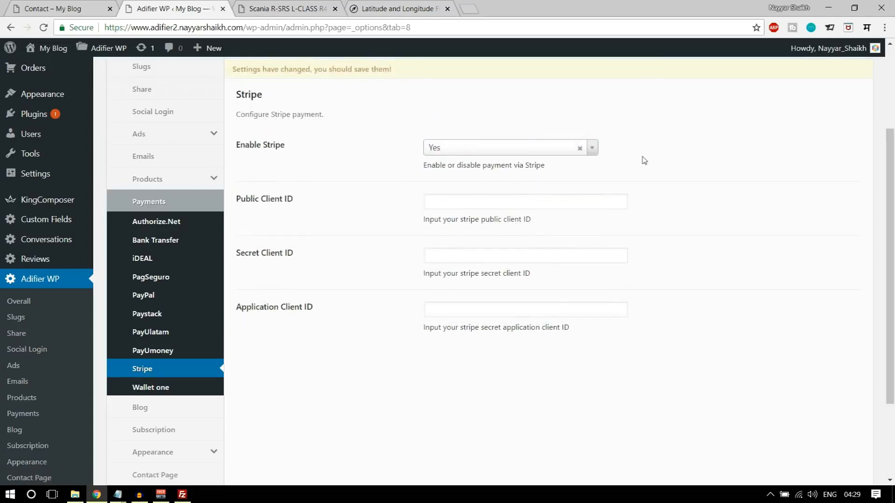
- Go to dashboard.stripe.com/account/apikeys in a new browser tab
left_click(471, 7)
type("dashboard.stripe.com/account/apikeys")
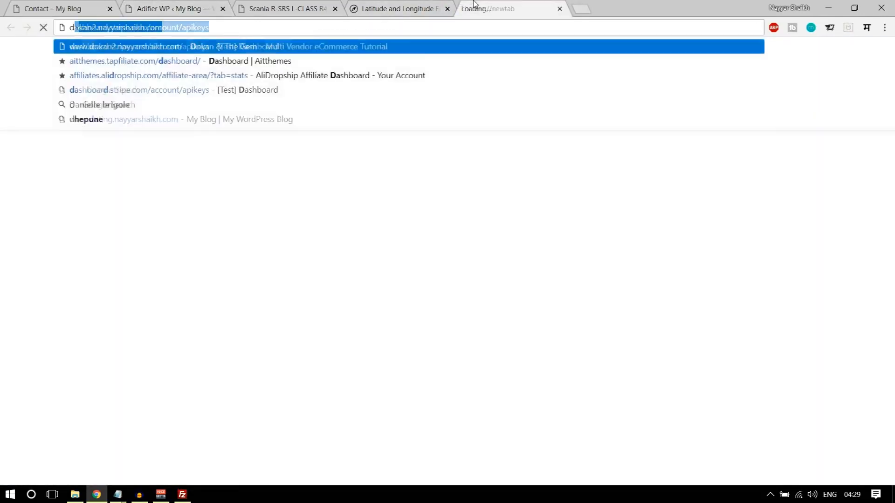
key("Return")
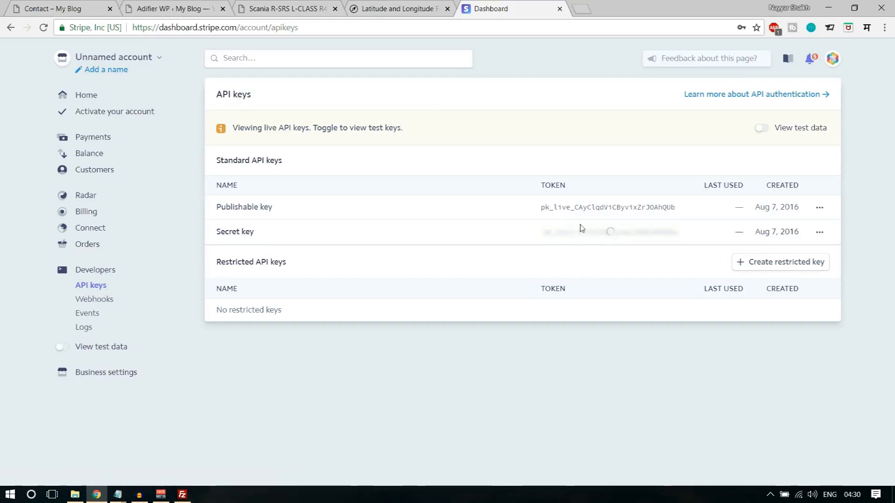
- Reveal the live keys and paste the publishable key into Adifier's Public Client ID
left_click(580, 230)
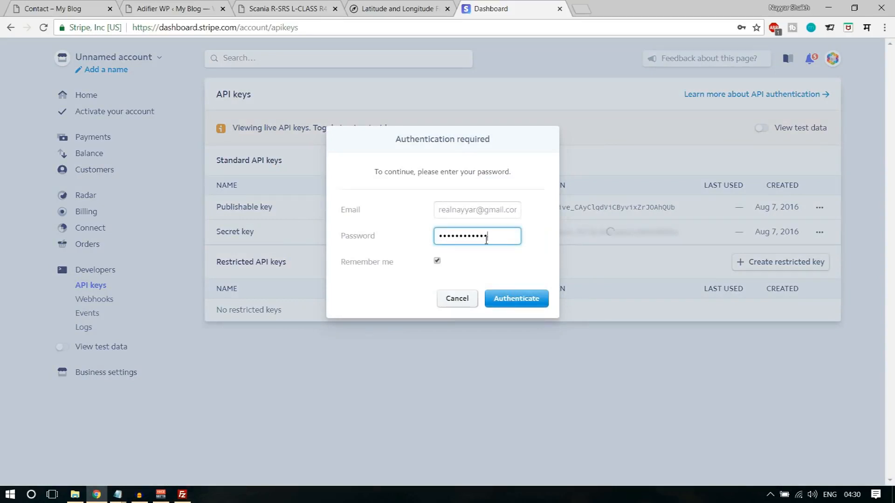
left_click(521, 299)
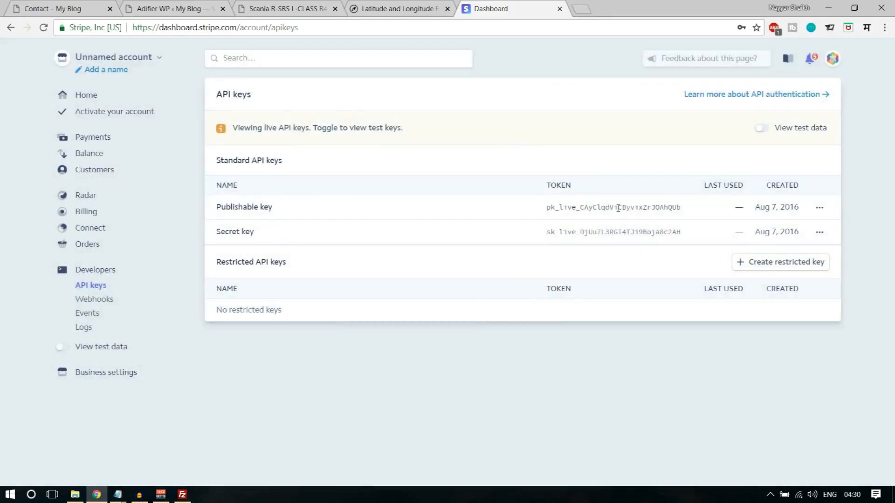
double_click(618, 209)
key("ctrl+c")
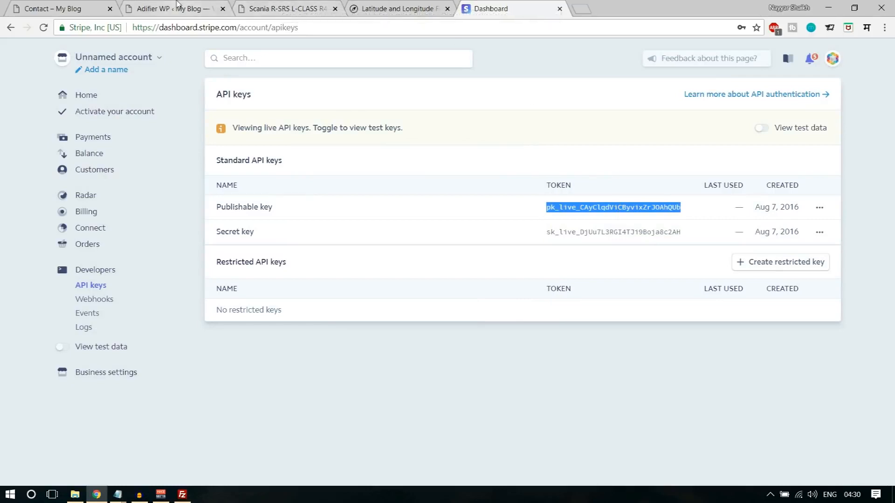
left_click(229, 5)
left_click(449, 200)
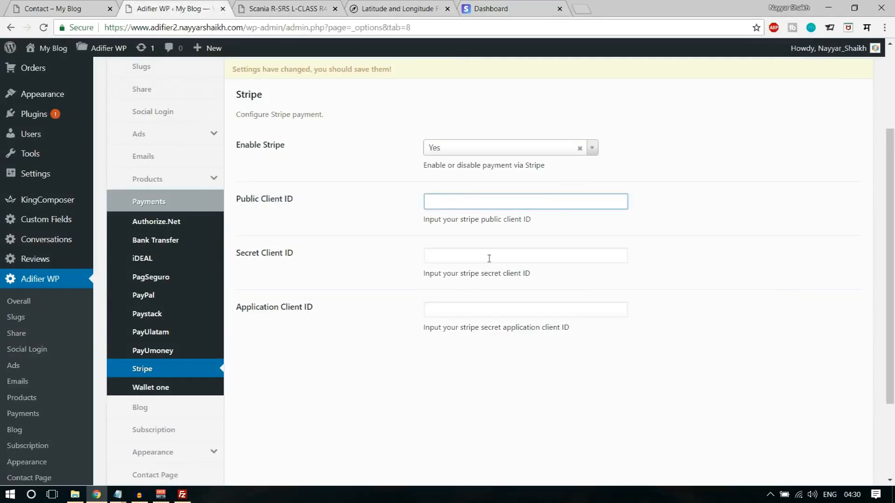
key("ctrl+v")
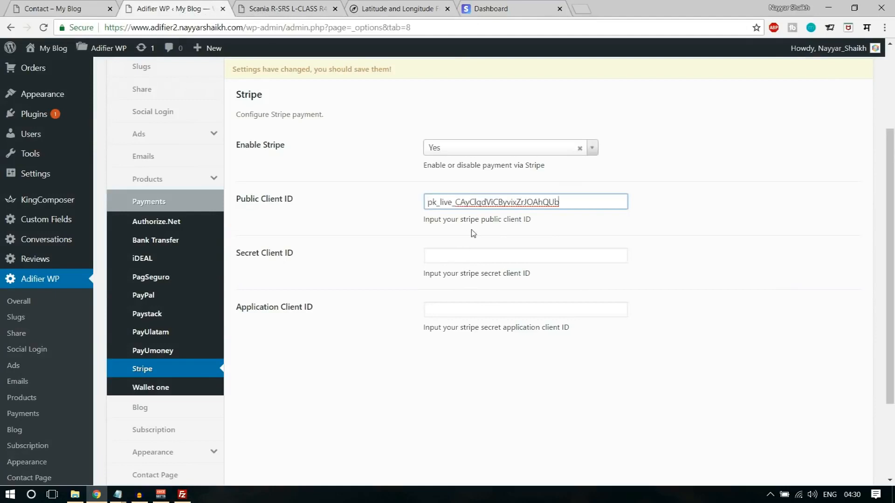
- Copy the live secret key into Adifier's Secret Client ID field
left_click(496, 6)
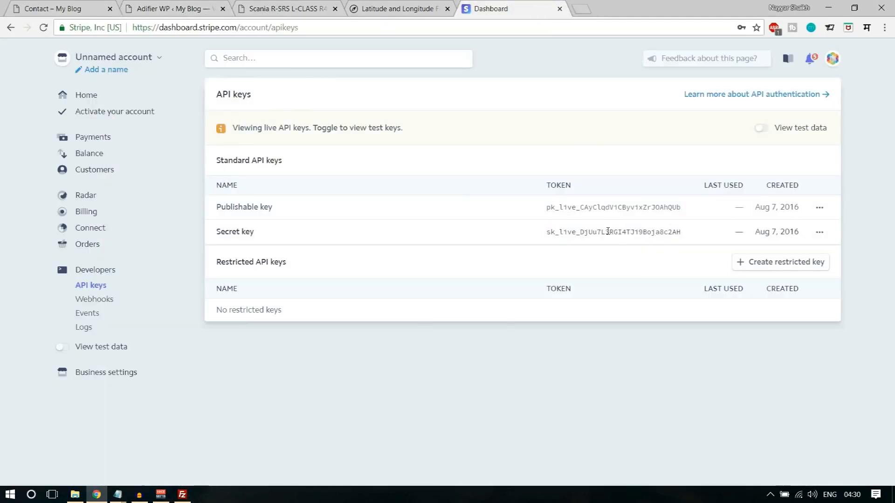
double_click(608, 231)
left_click(203, 5)
left_click(491, 252)
key("ctrl+v")
left_click(494, 8)
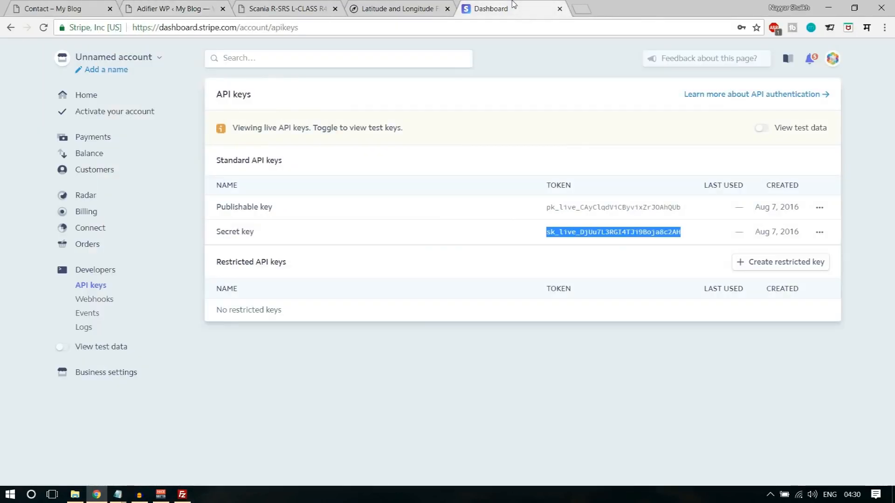
left_click(189, 4)
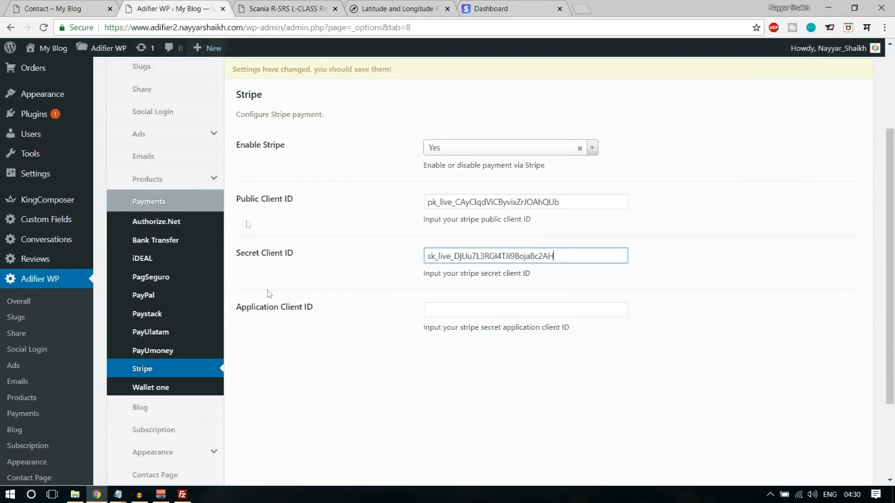
left_click(512, 6)
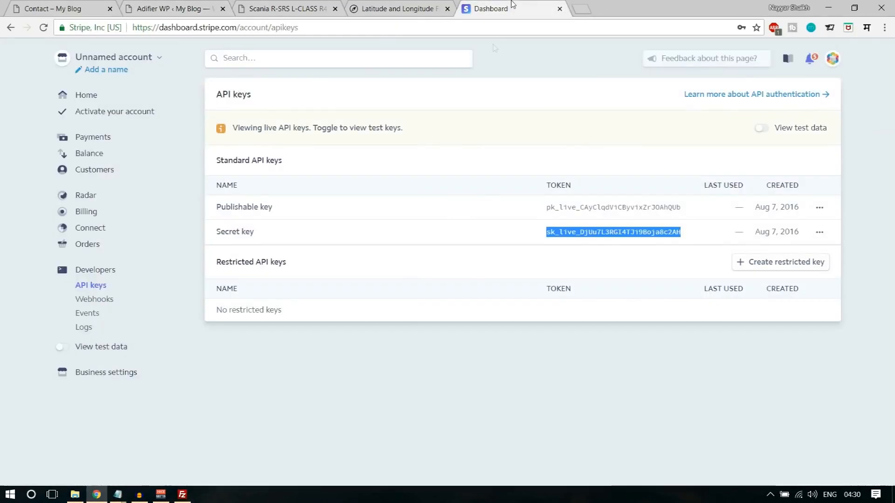
- Paste the Connect live-mode client ID into Application Client ID and save Stripe settings
left_click(93, 229)
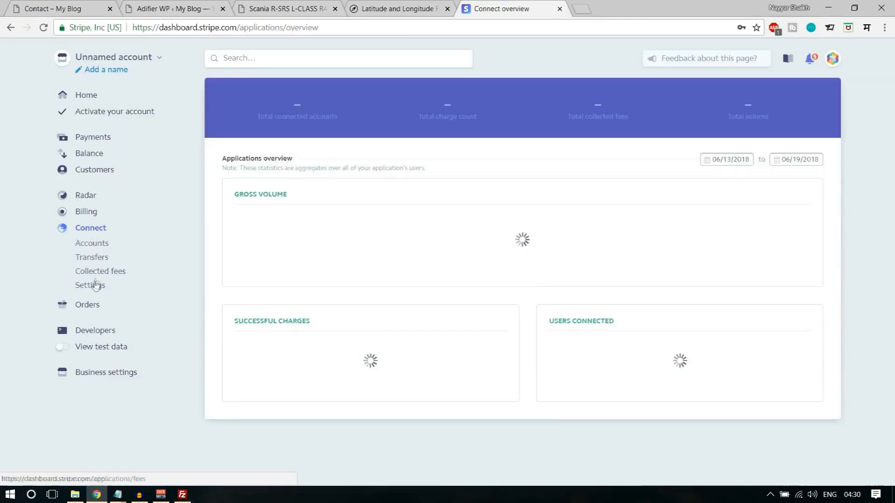
left_click(93, 286)
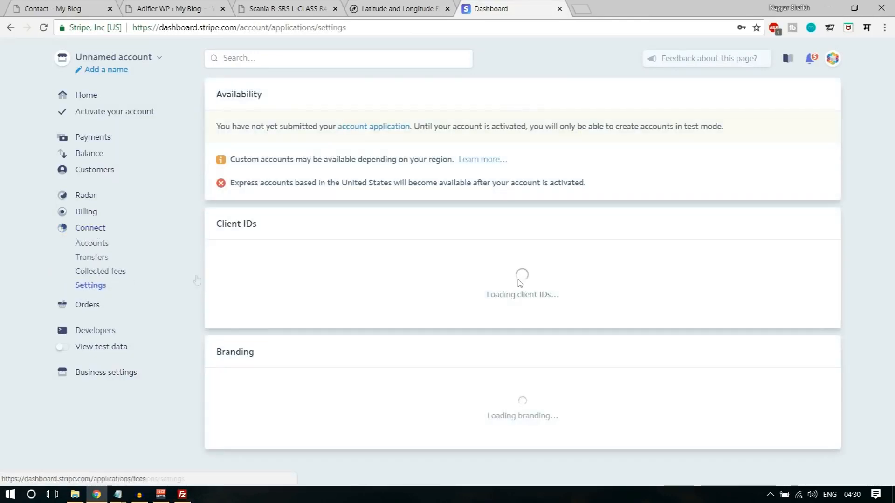
left_click_drag(655, 262, 858, 259)
key("ctrl+c")
left_click(368, 6)
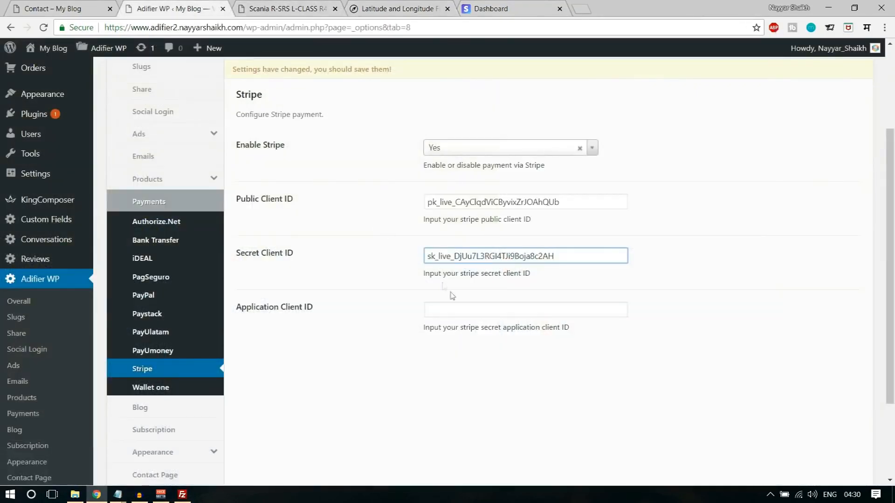
key("Tab")
key("ctrl+v")
scroll(743, 305, "up", 3)
left_click(741, 178)
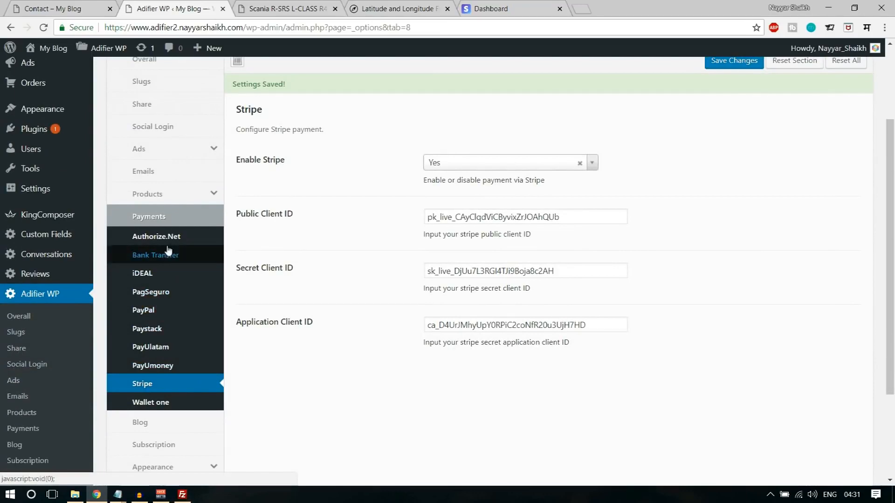
scroll(248, 385, "down", 3)
scroll(249, 387, "up", 5)
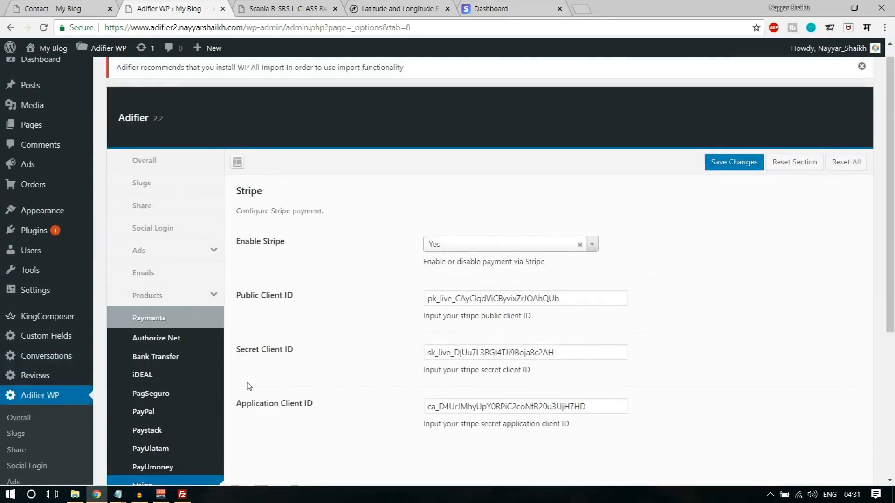
left_click(730, 163)
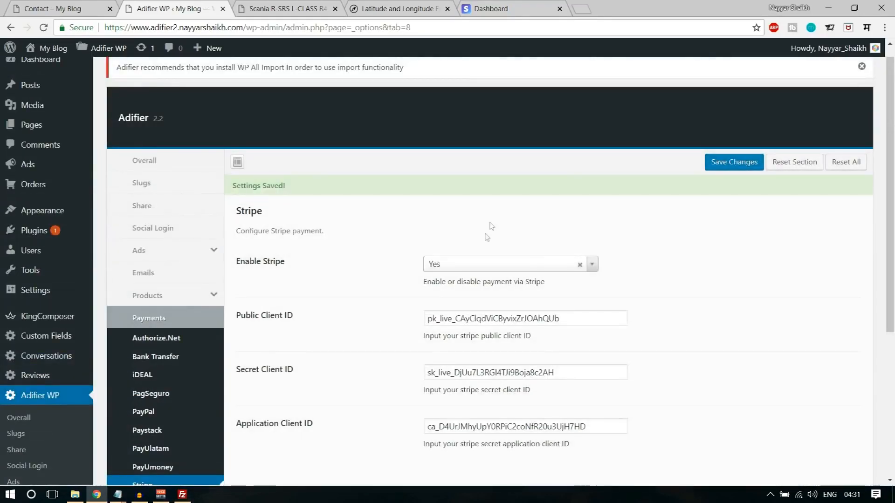
scroll(738, 185, "down", 4)
scroll(732, 201, "up", 4)
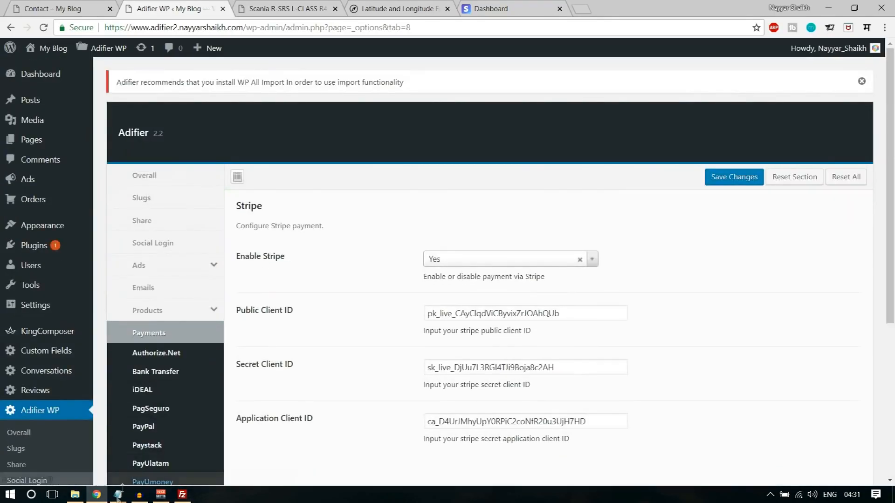
left_click(70, 5)
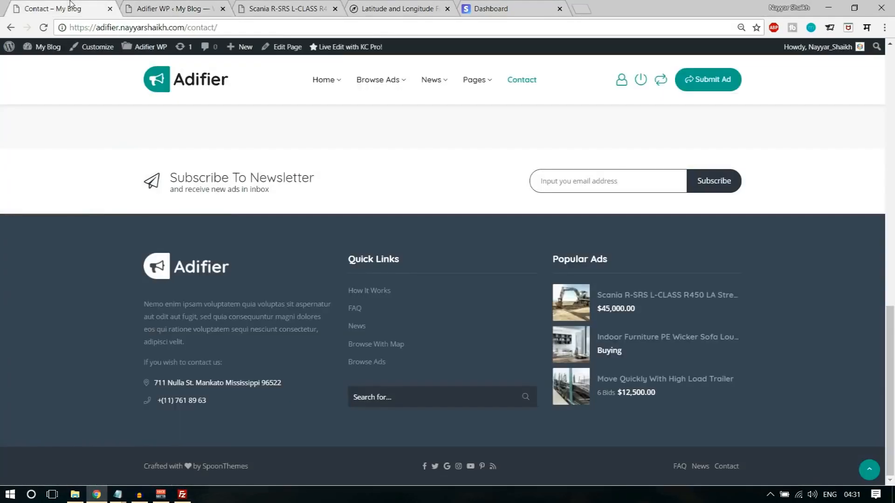
scroll(641, 118, "up", 3)
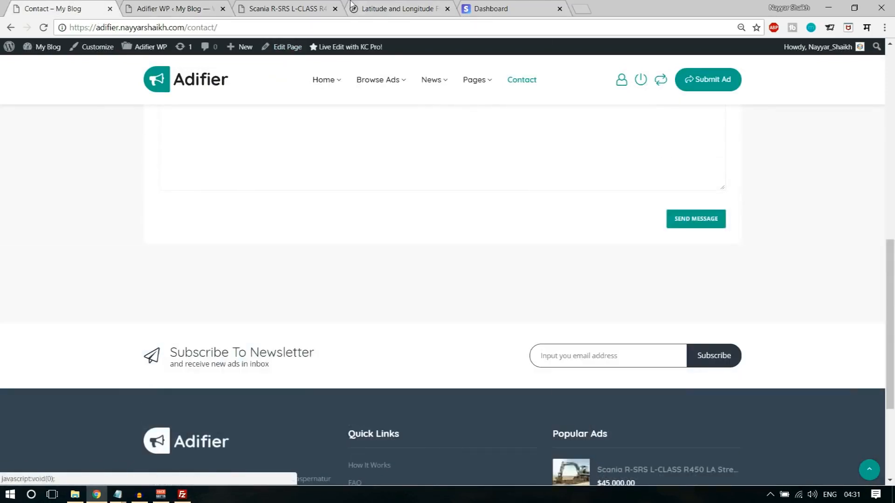
left_click(183, 4)
left_click(284, 6)
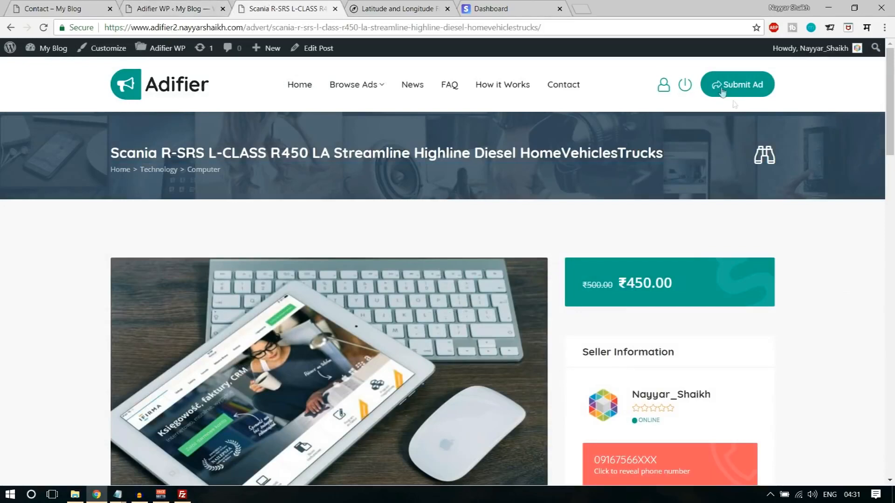
scroll(732, 234, "down", 5)
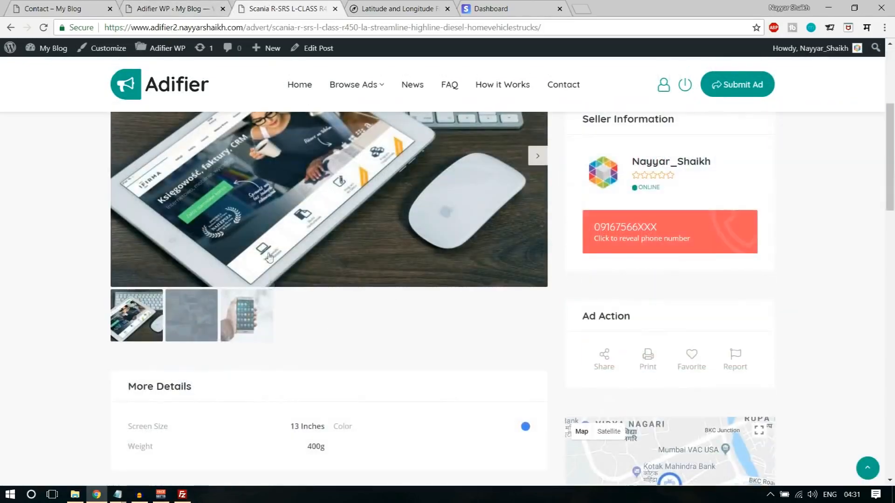
scroll(451, 283, "up", 5)
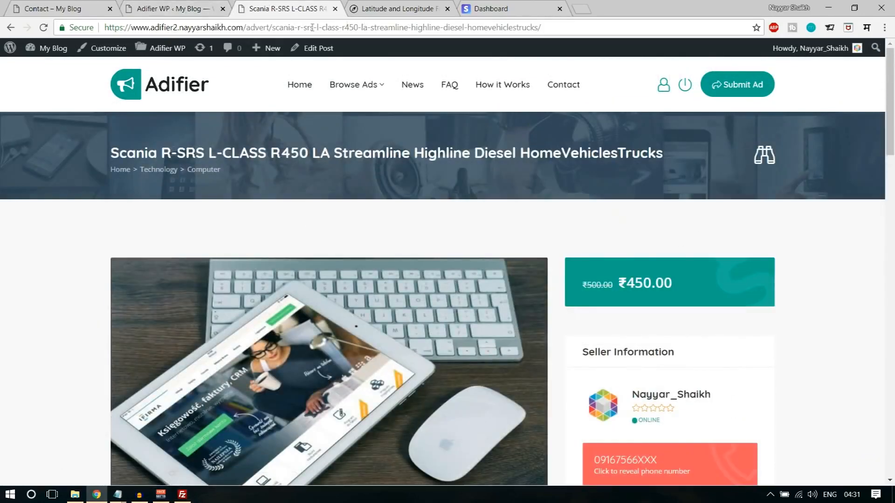
left_click(198, 4)
scroll(704, 266, "down", 5)
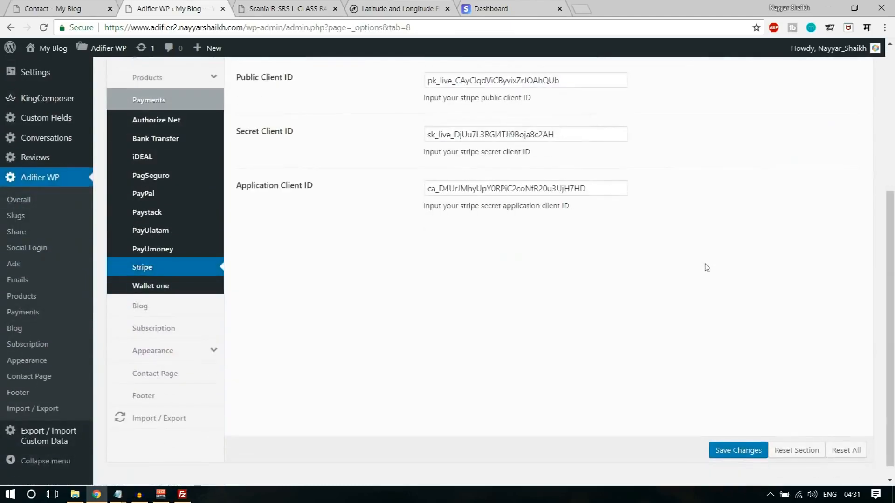
scroll(706, 267, "up", 5)
- Set Enable Compare to Yes in Adifier's Ads settings, save, and return to the Scania advert
left_click(157, 192)
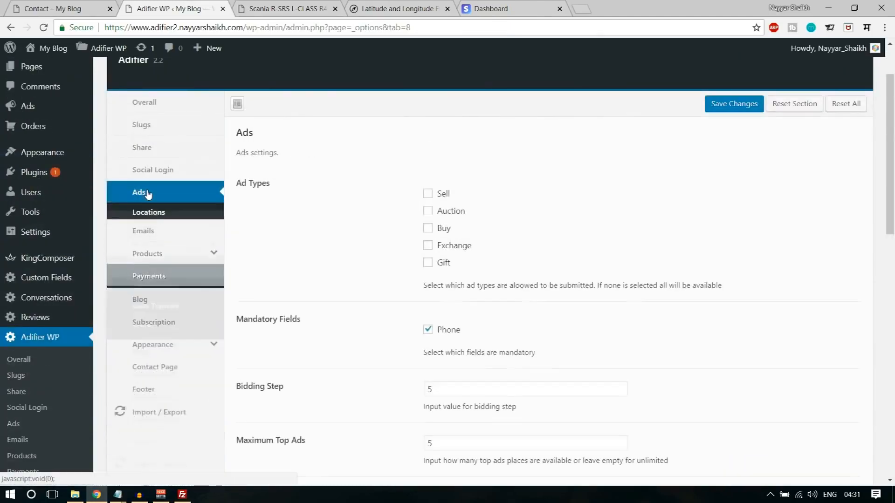
scroll(394, 266, "down", 4)
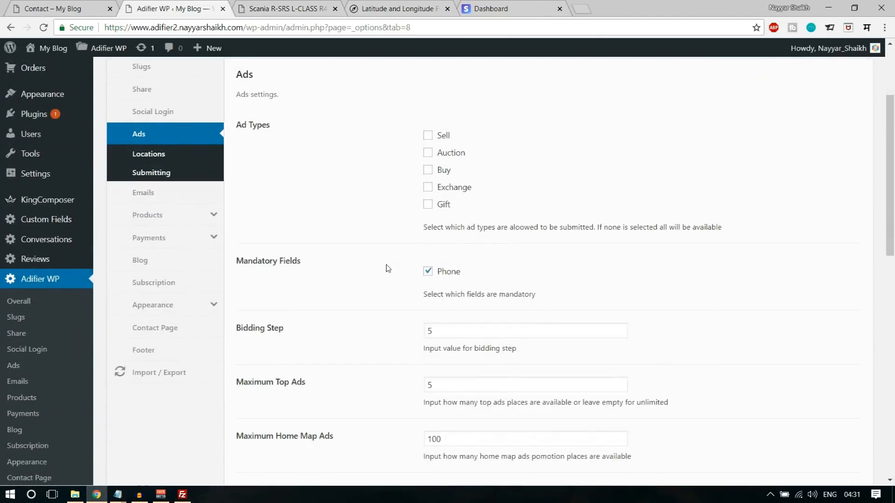
scroll(387, 268, "down", 5)
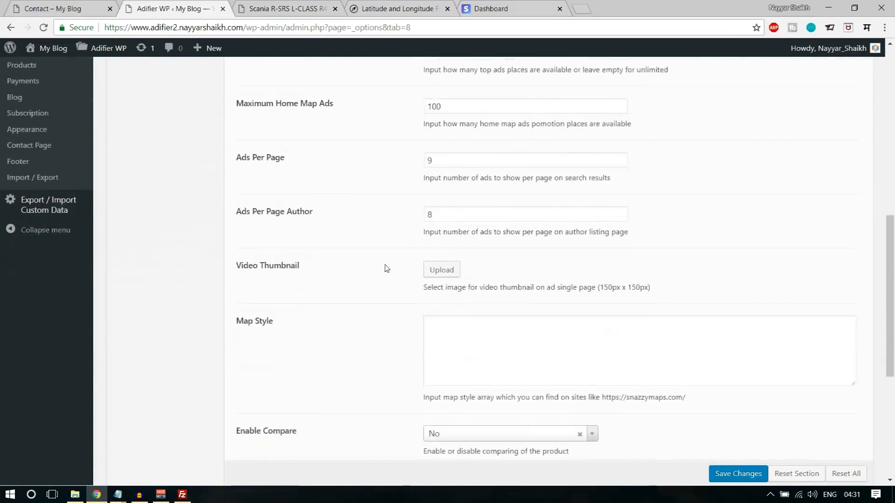
scroll(385, 267, "down", 4)
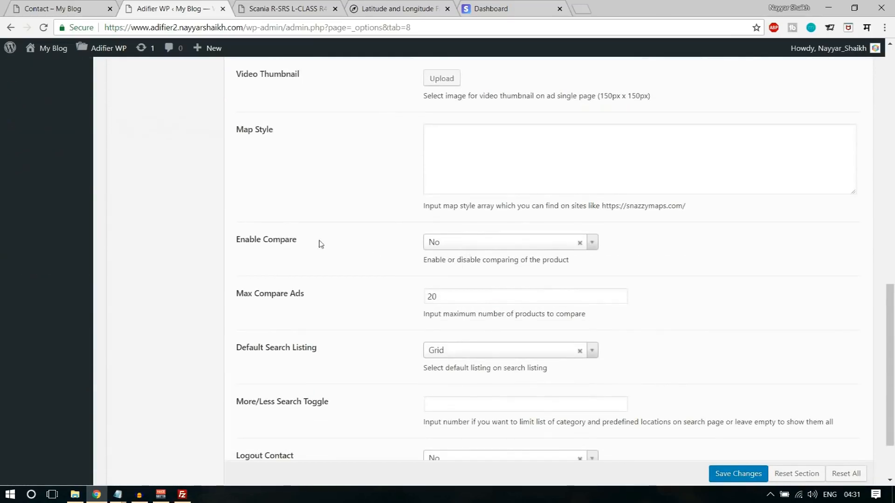
left_click(456, 243)
left_click(452, 274)
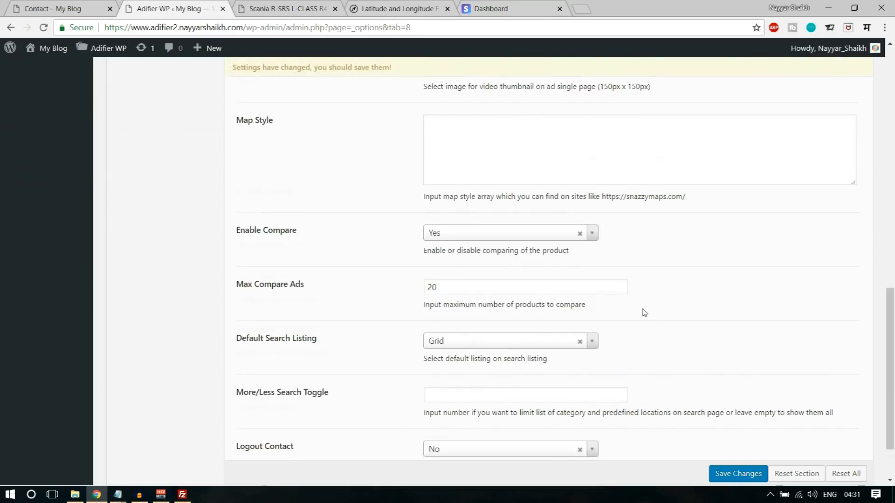
scroll(644, 312, "down", 2)
left_click(738, 438)
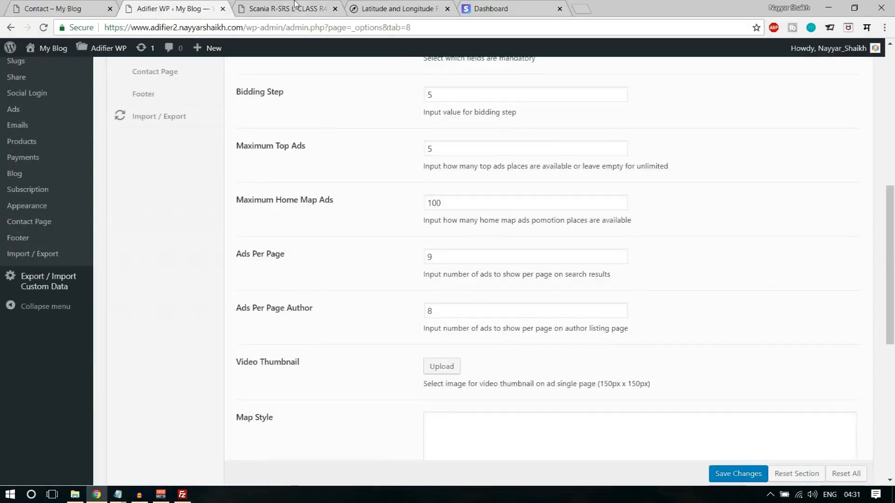
left_click(286, 9)
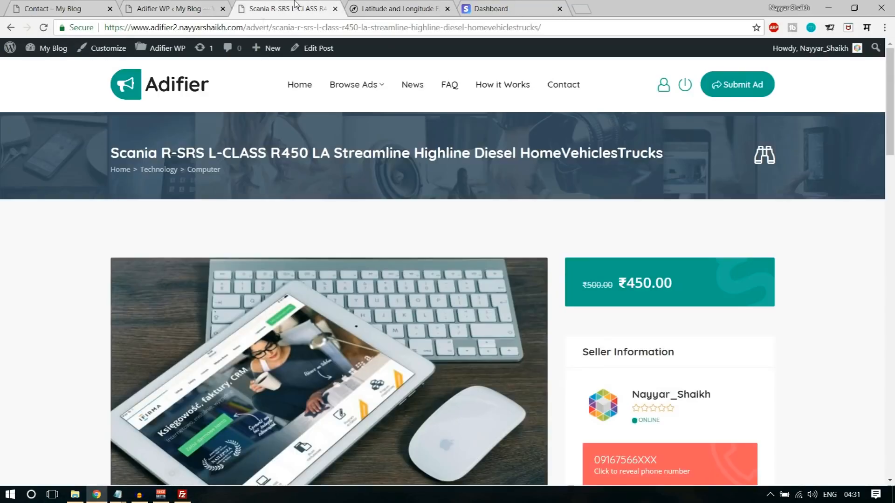
- Reload the advert page and return to the site's home page
left_click(43, 27)
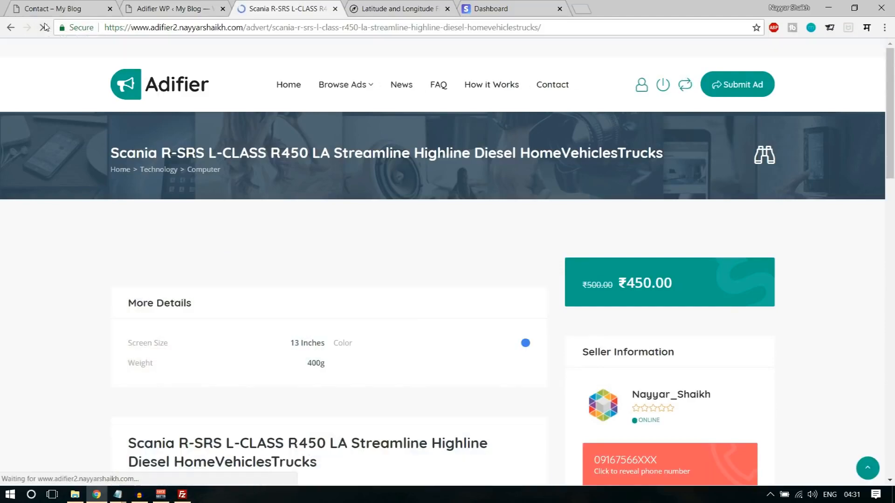
scroll(833, 177, "down", 5)
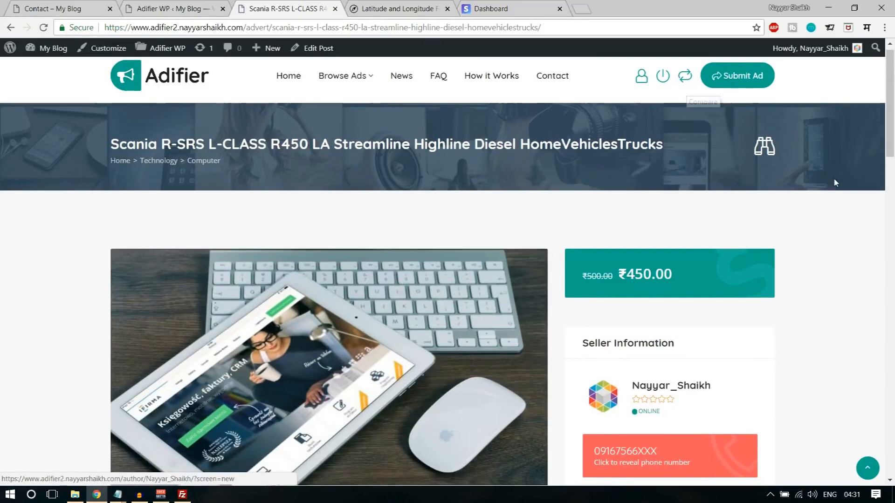
scroll(836, 183, "up", 5)
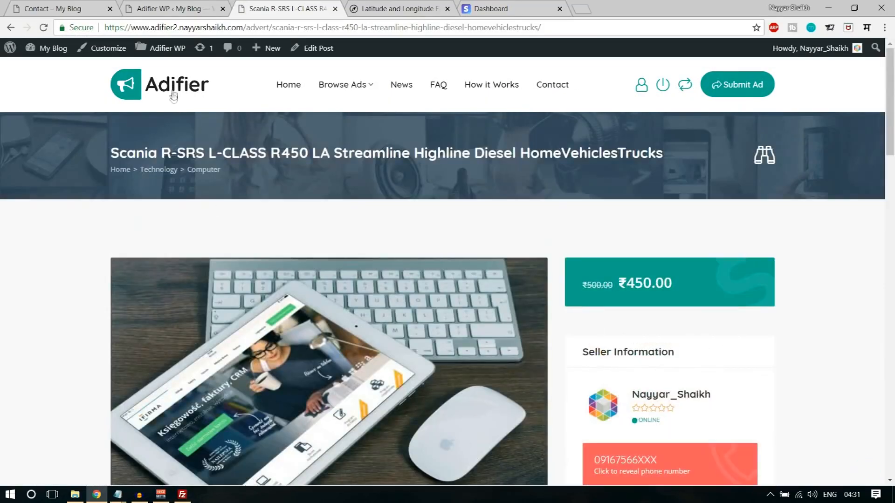
left_click(174, 95)
scroll(358, 250, "down", 5)
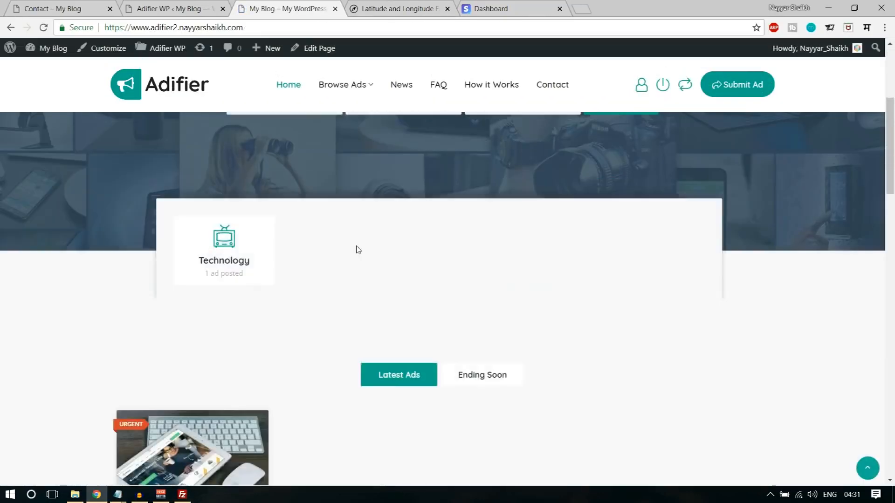
scroll(358, 249, "down", 5)
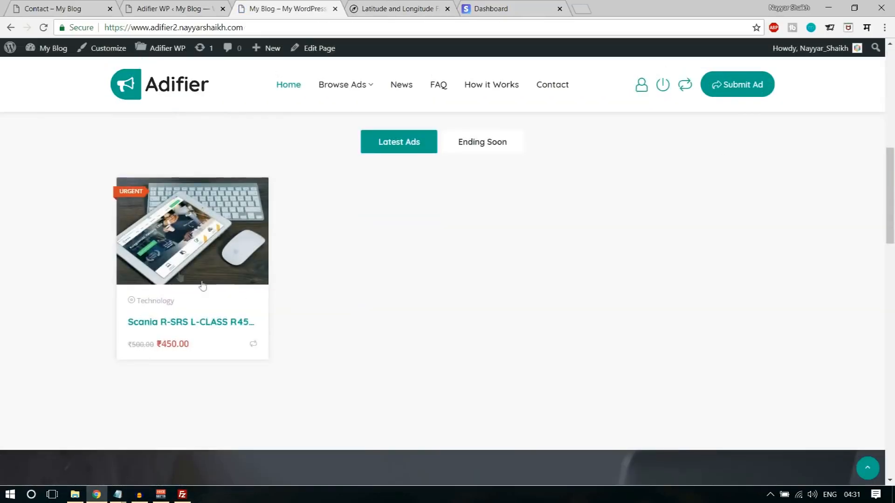
- Add the Scania ad to the compare list, then reopen and close the comparison window
left_click(254, 345)
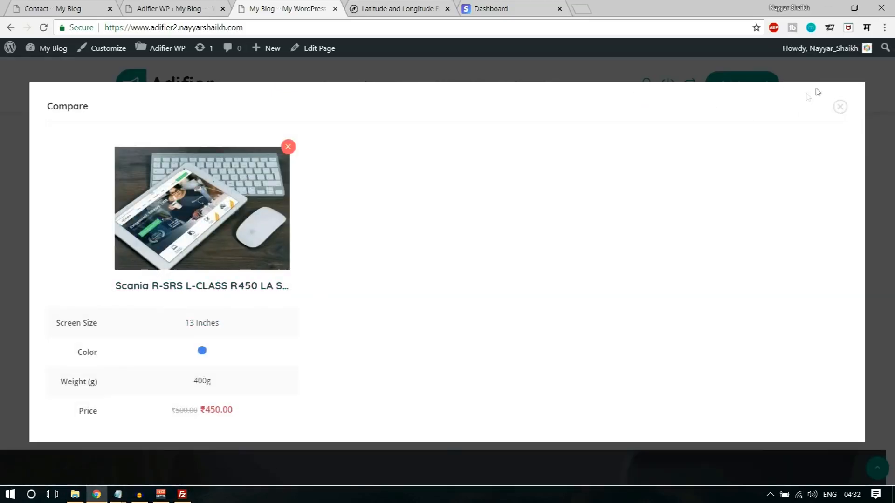
left_click(840, 106)
scroll(329, 229, "down", 2)
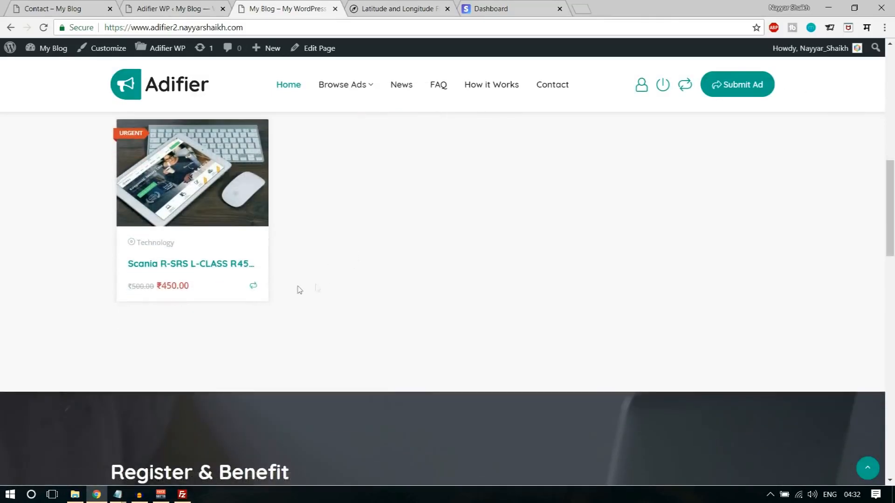
left_click(684, 84)
left_click(840, 107)
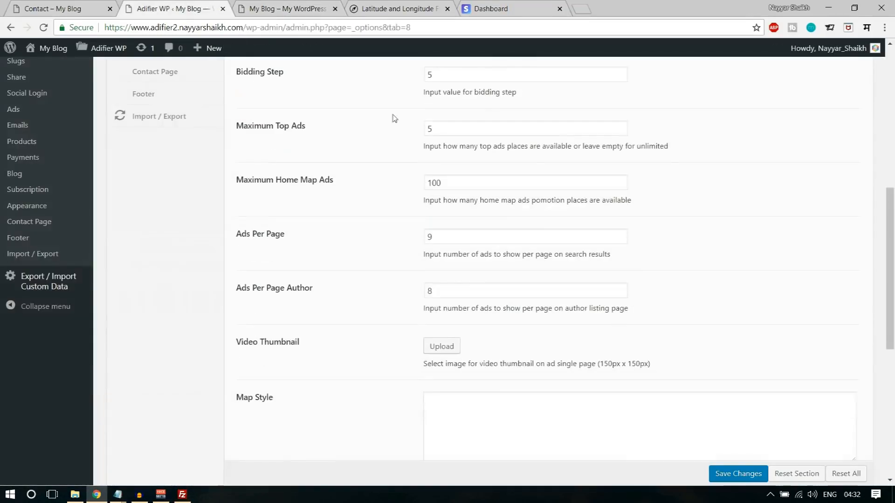
left_click(186, 8)
scroll(521, 390, "up", 8)
scroll(255, 301, "down", 2)
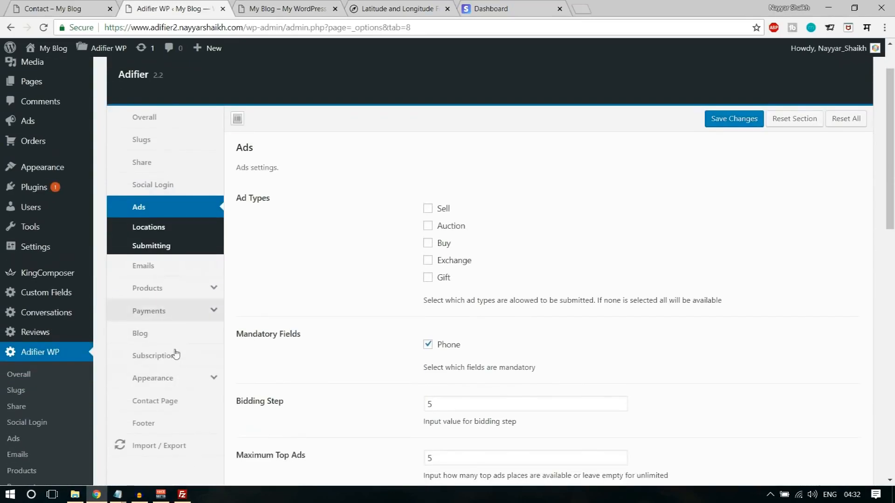
scroll(195, 280, "up", 2)
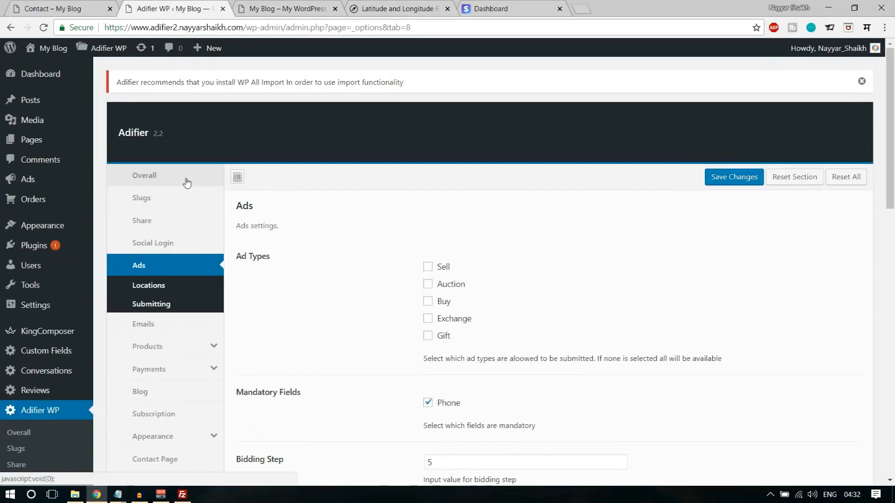
left_click(187, 181)
scroll(625, 206, "down", 3)
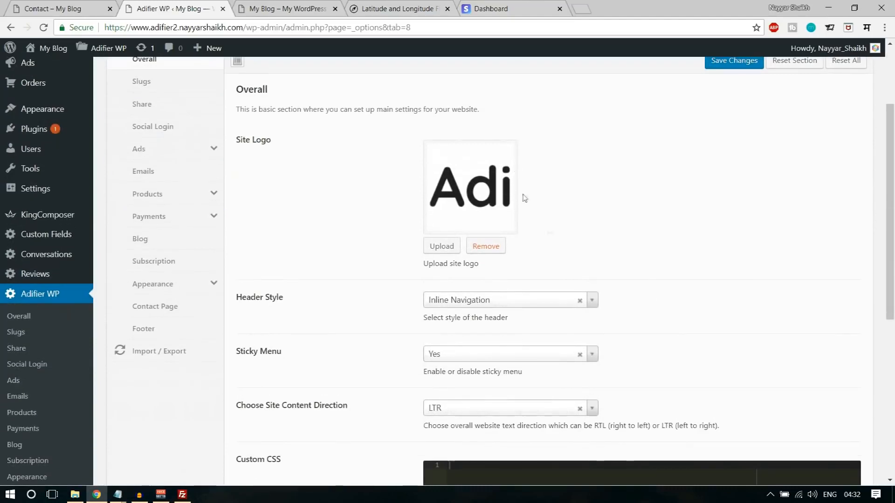
scroll(601, 286, "down", 2)
scroll(498, 118, "up", 1)
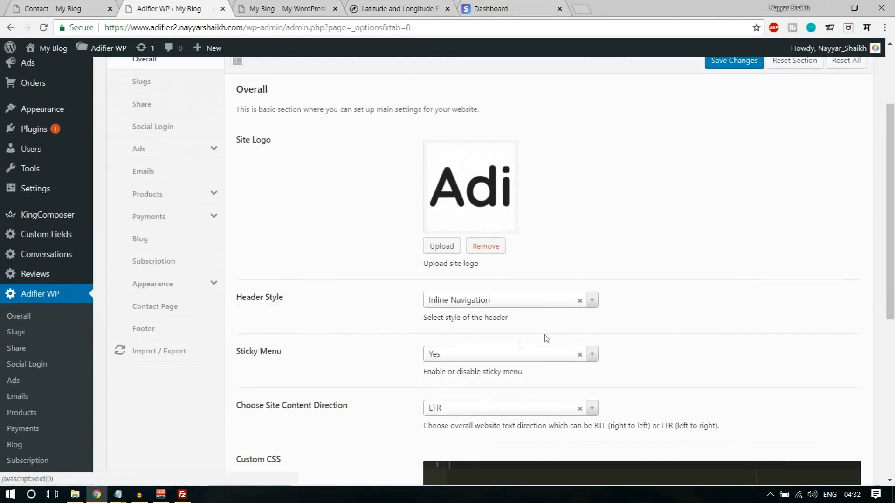
scroll(499, 367, "up", 2)
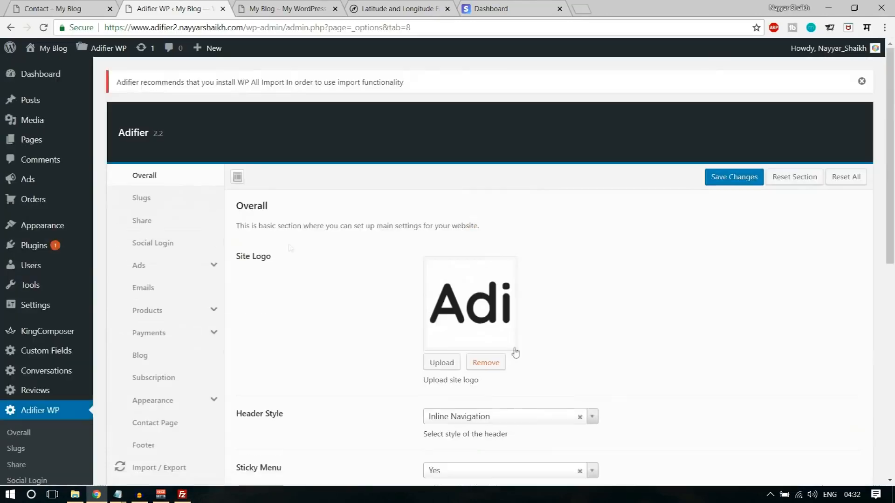
left_click(187, 194)
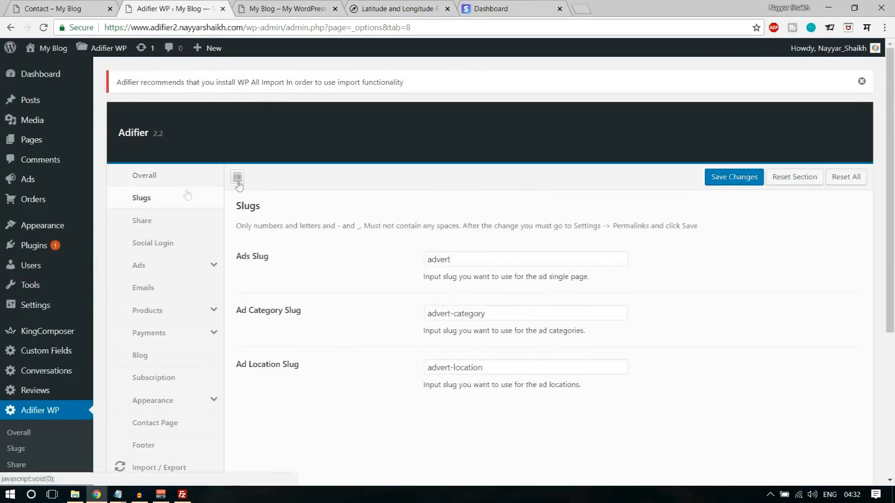
left_click(176, 223)
left_click(158, 246)
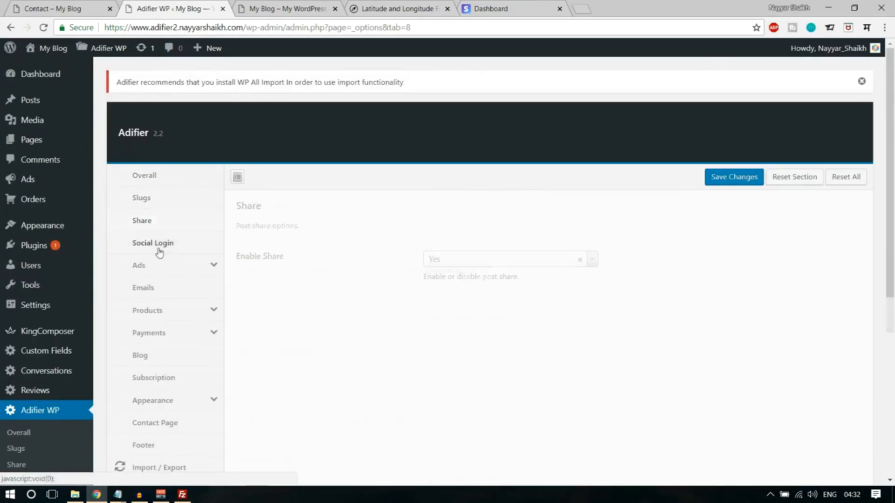
scroll(689, 283, "down", 2)
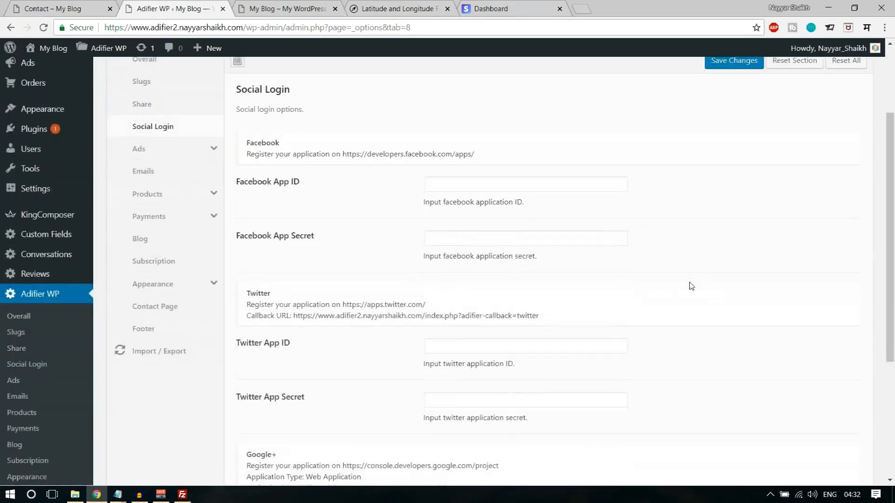
scroll(212, 209, "up", 1)
left_click(187, 213)
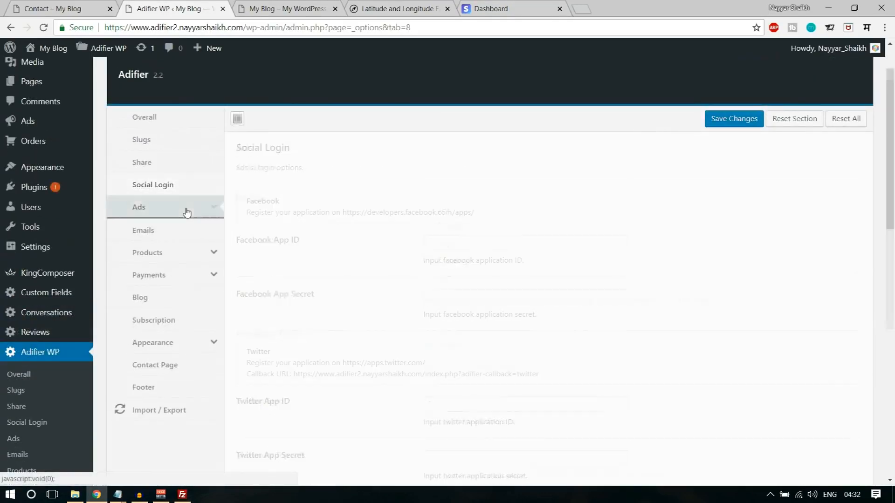
scroll(277, 195, "down", 1)
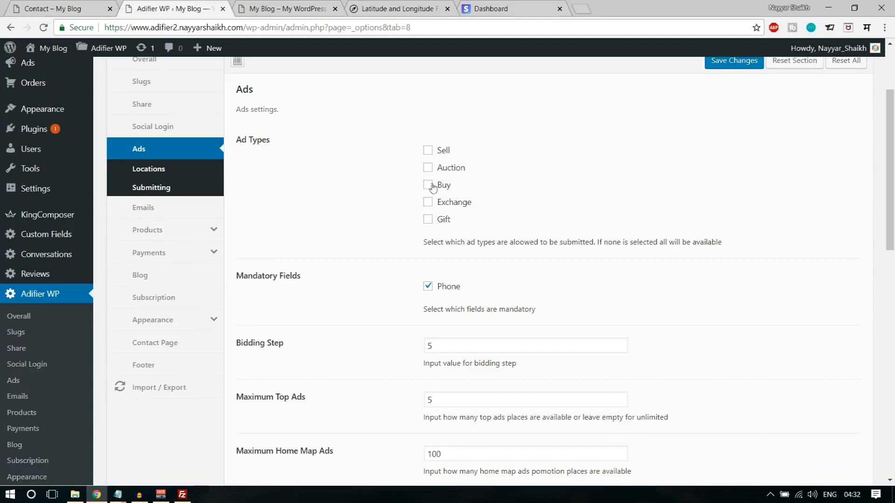
- Tick Buy under Ad Types and look through the remaining Ads settings
left_click(428, 152)
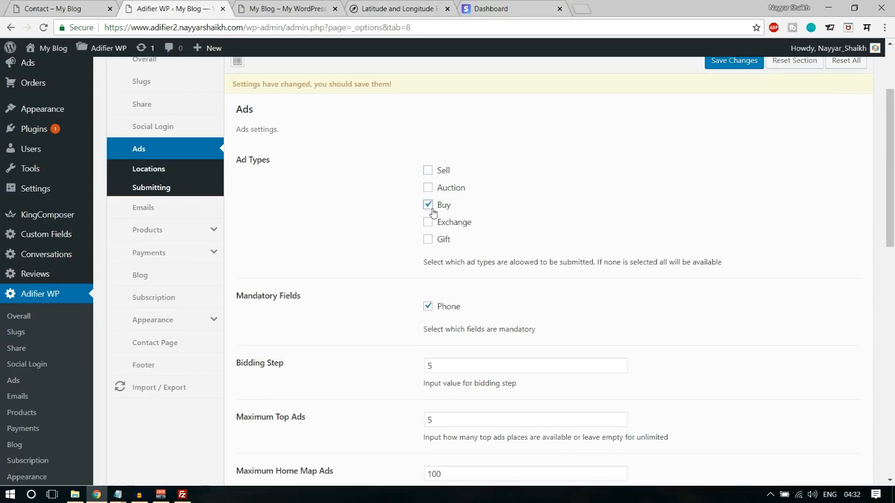
scroll(721, 284, "down", 3)
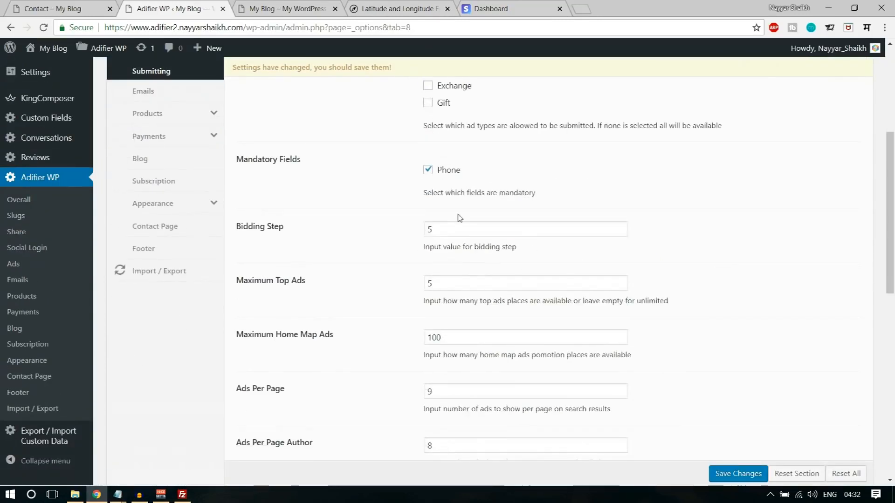
scroll(473, 219, "down", 3)
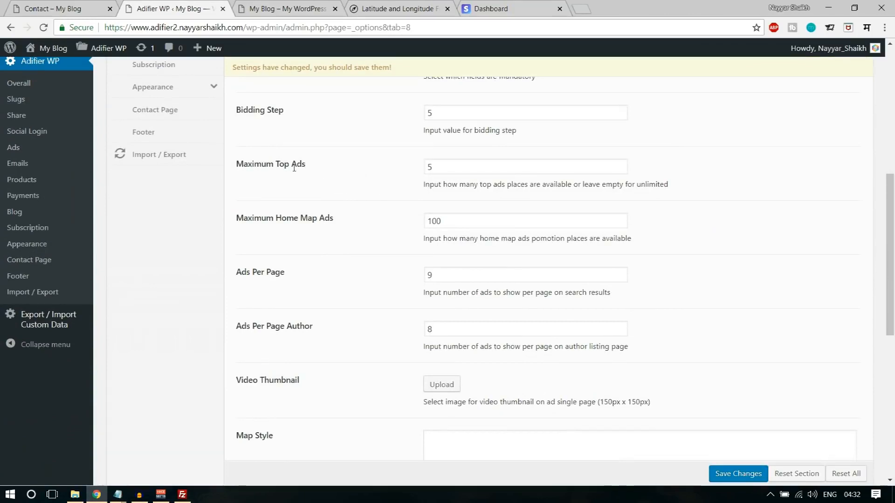
scroll(535, 227, "down", 3)
scroll(393, 264, "down", 5)
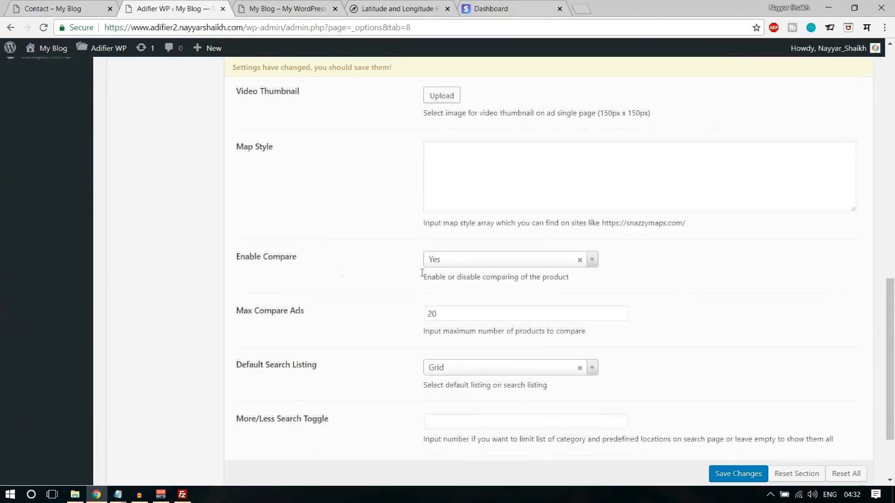
scroll(480, 335, "up", 20)
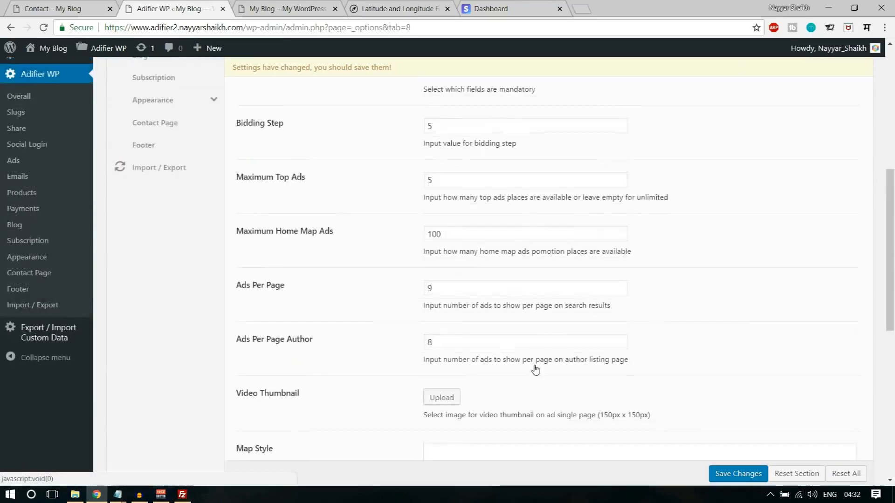
- Open Adifier's Locations settings, showing Geo Search with Google and predefined locations enabled
left_click(150, 287)
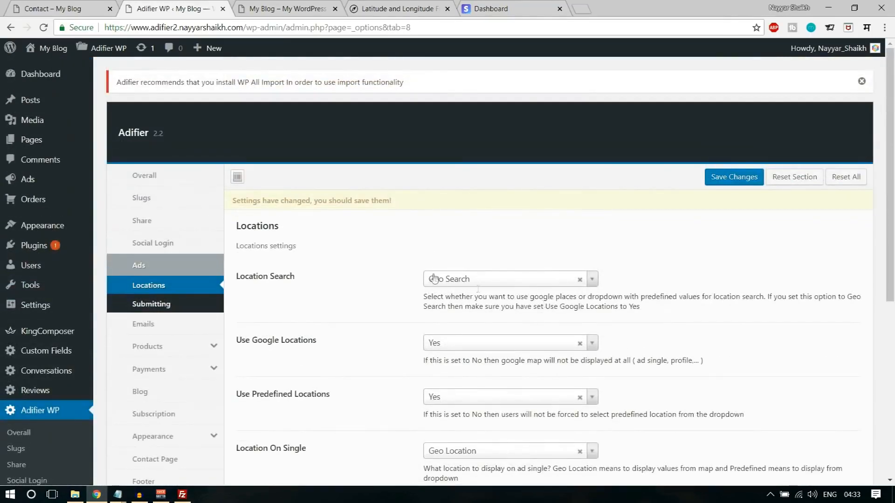
left_click_drag(234, 278, 329, 278)
left_click(329, 279)
- On the front-end home page, try the Located in field with mumbai and the In Category list
left_click(286, 8)
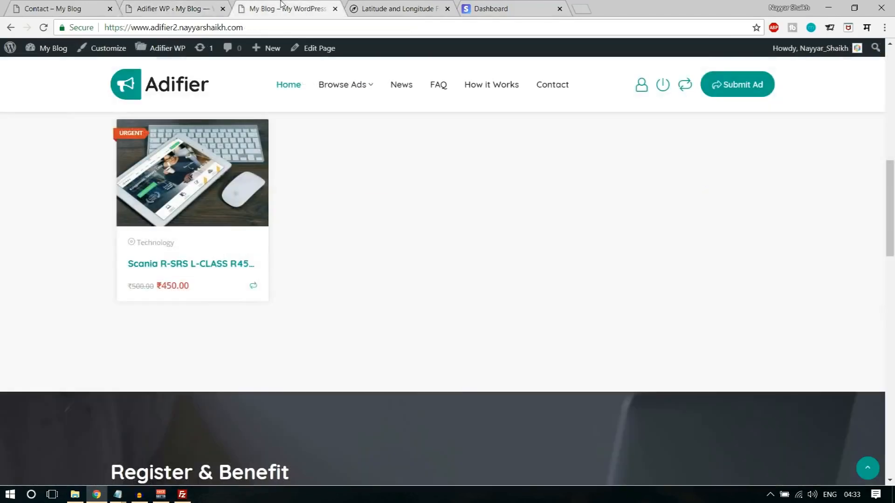
scroll(412, 264, "up", 5)
scroll(412, 263, "up", 6)
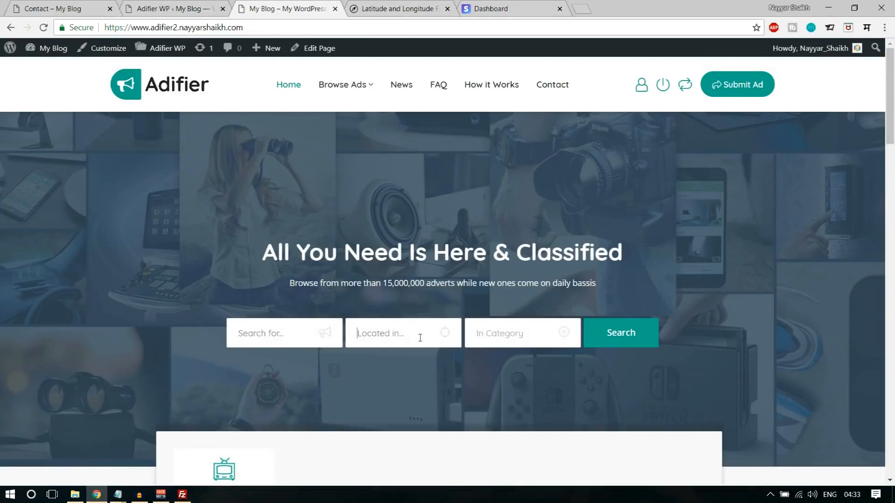
left_click(423, 329)
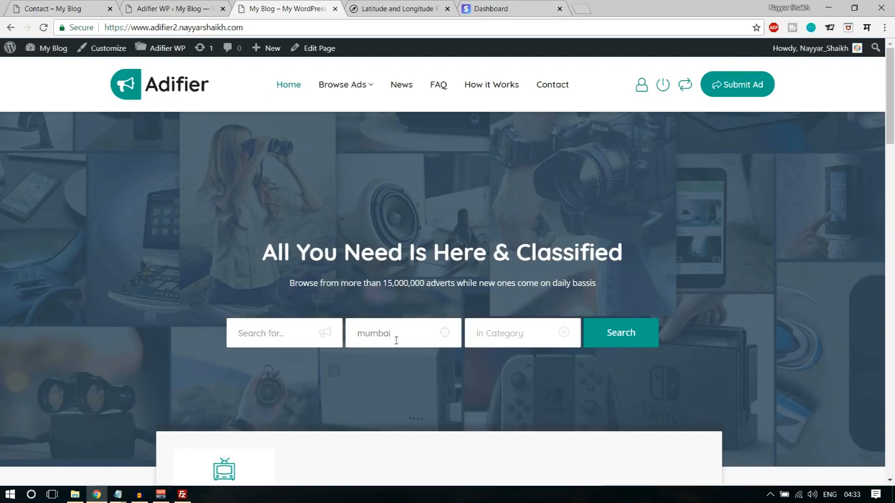
left_click(488, 329)
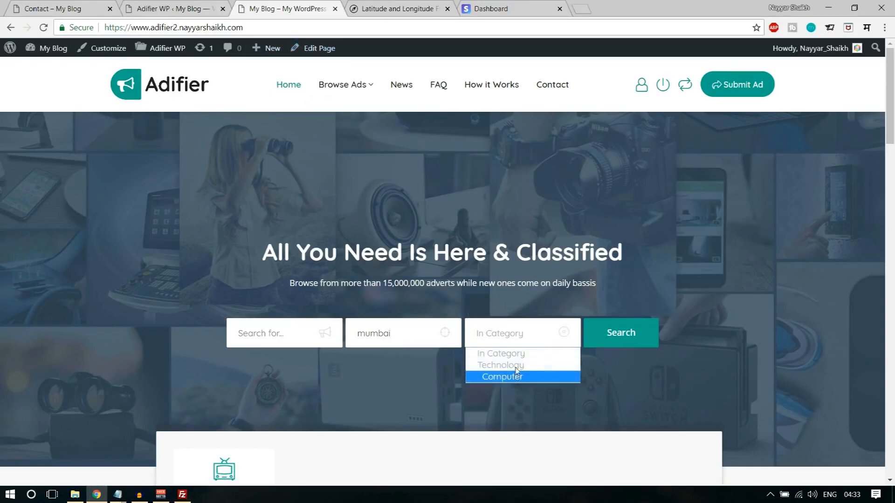
left_click(423, 333)
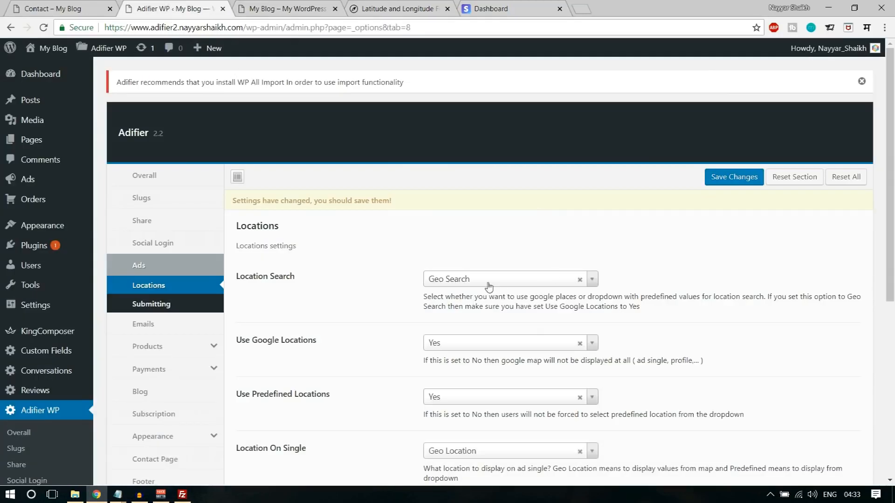
- Set Location Search to Predefined Values and save the Adifier settings
left_click(488, 279)
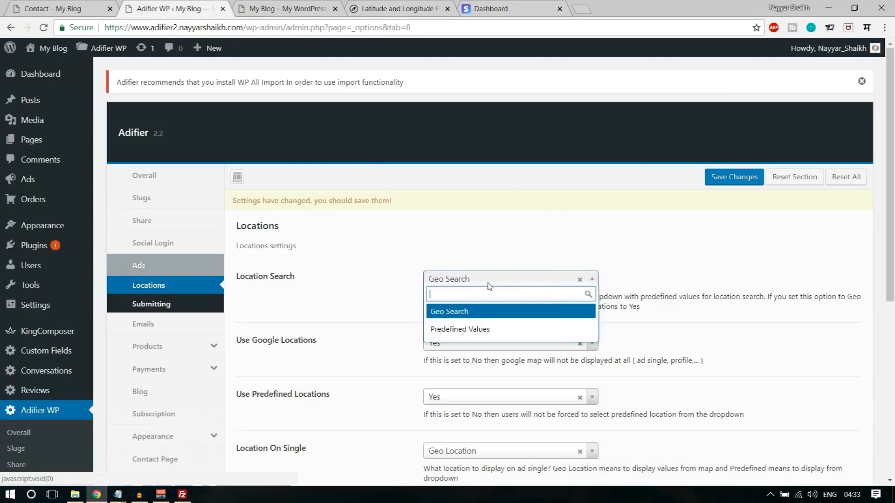
left_click(470, 330)
left_click(733, 177)
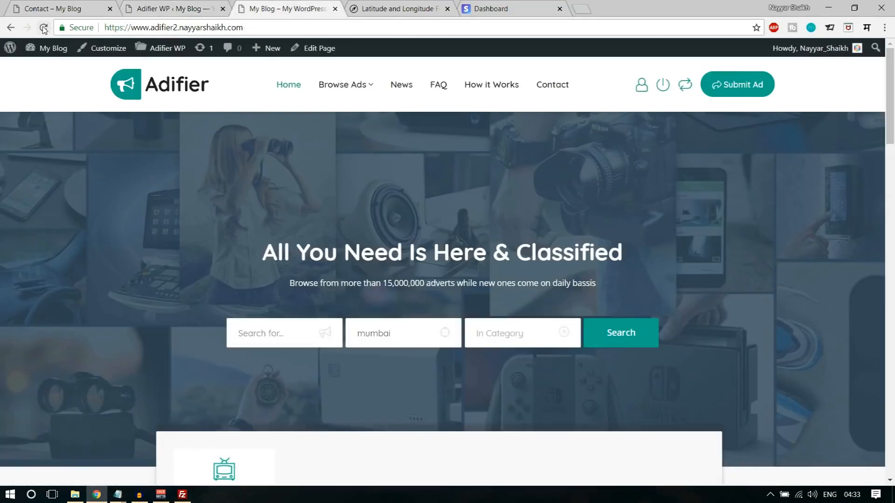
- Reload the home page and check the new Where location list and the category list
left_click(43, 28)
left_click(415, 339)
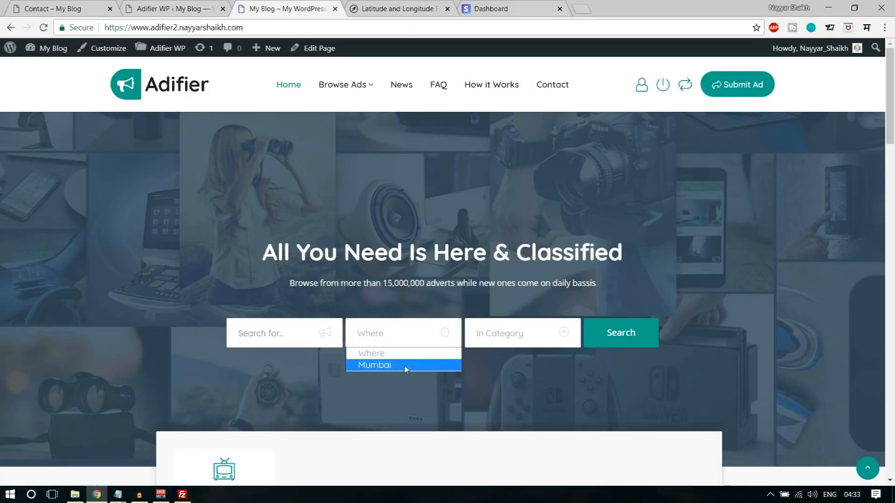
left_click(500, 339)
left_click(179, 3)
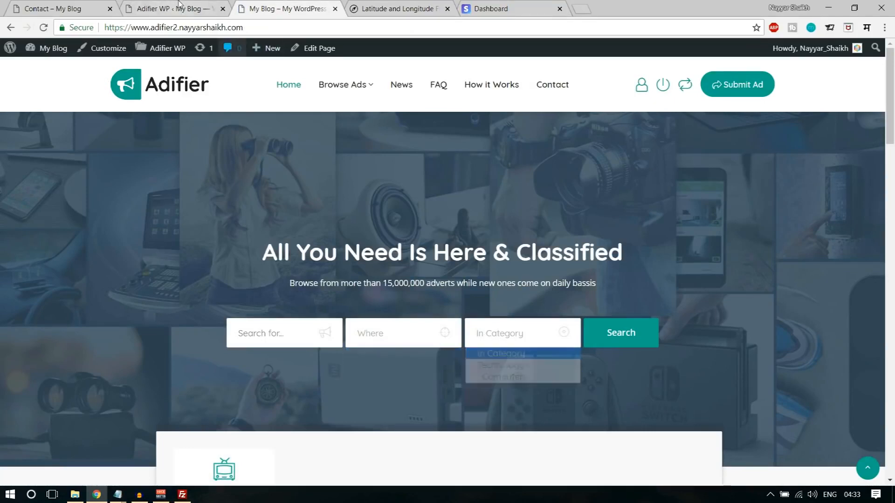
scroll(720, 332, "down", 6)
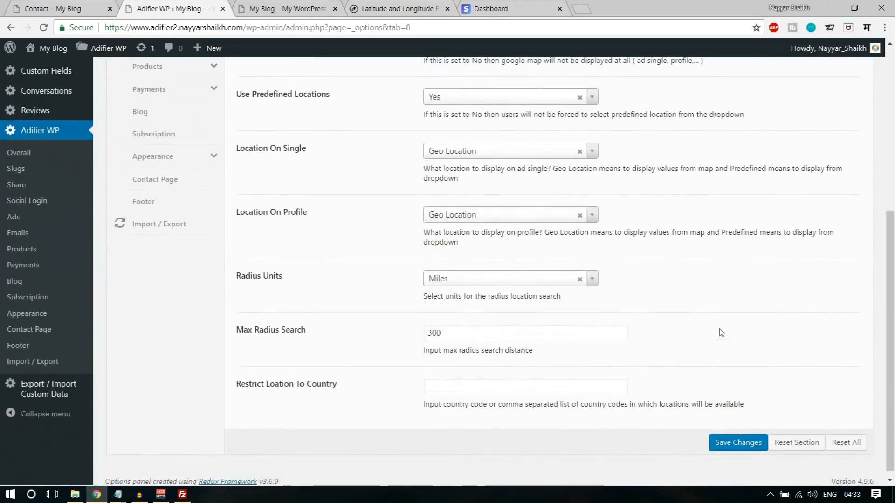
- Review Ads > Submitting: Auto approval, conditions on, 30-day regular and 10-day auction expiry
scroll(721, 332, "up", 6)
left_click(154, 309)
scroll(715, 325, "down", 3)
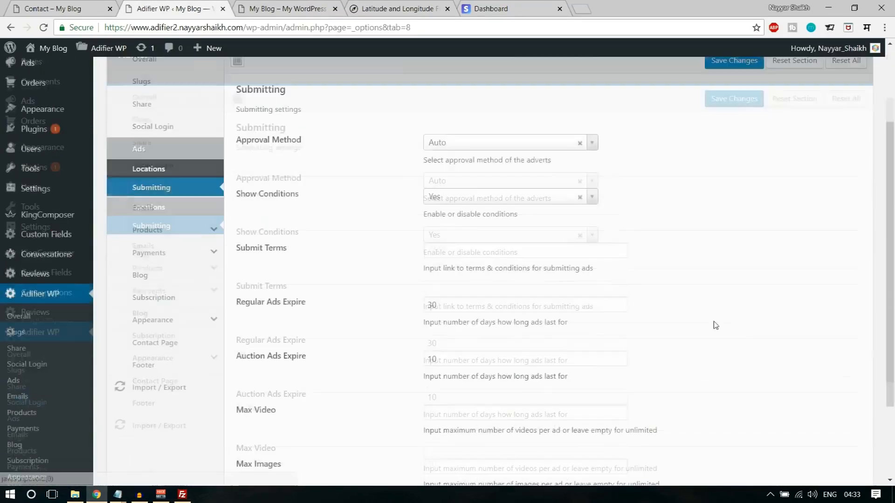
left_click_drag(235, 136, 310, 142)
left_click(312, 144)
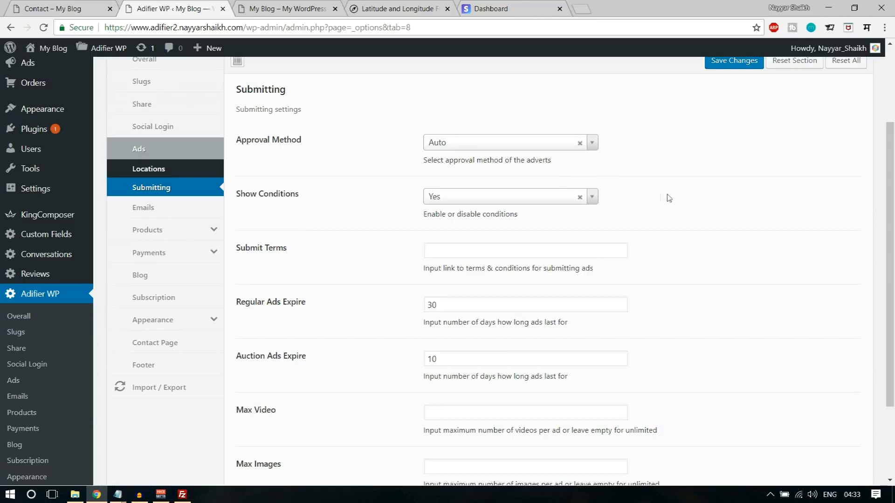
scroll(681, 216, "up", 3)
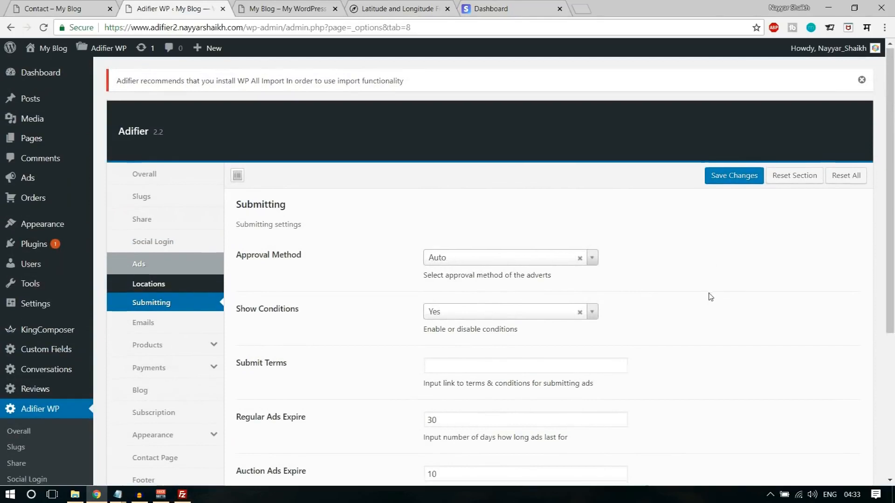
scroll(707, 296, "down", 1)
- Open the admin Ads list in a new tab to check the published Scania R450 ad
right_click(48, 130)
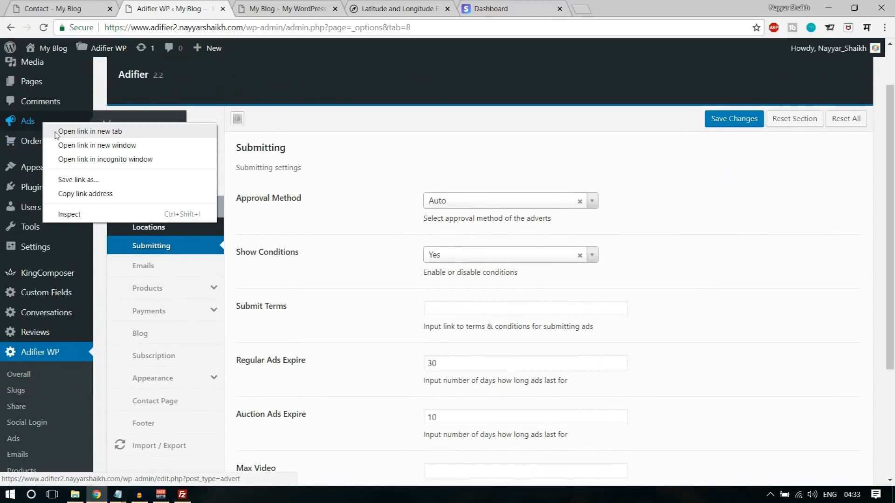
left_click(56, 132)
left_click(286, 8)
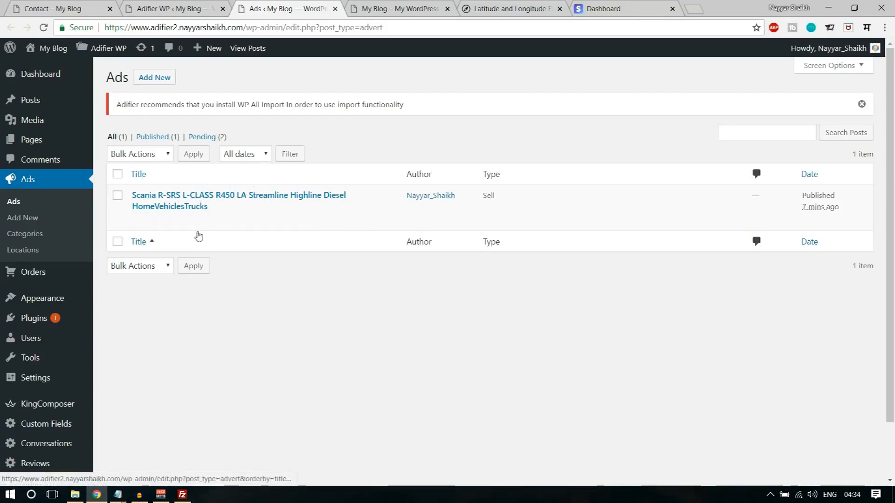
left_click_drag(405, 196, 460, 200)
left_click(464, 208)
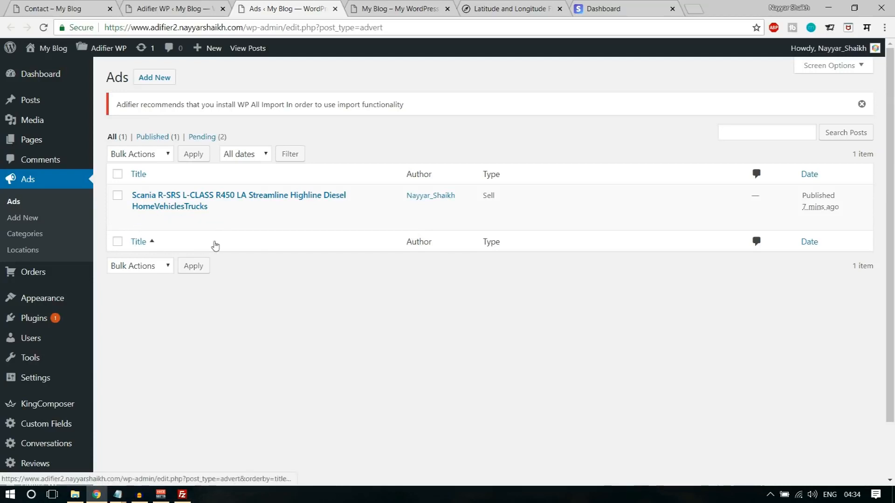
- Close the Ads list, check the empty Submit Terms field, and move to the Emails settings
left_click(335, 8)
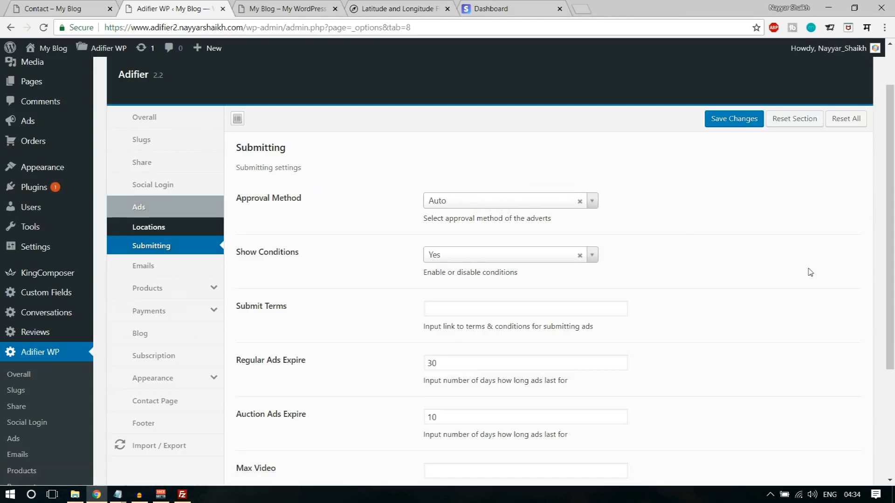
scroll(809, 272, "down", 3)
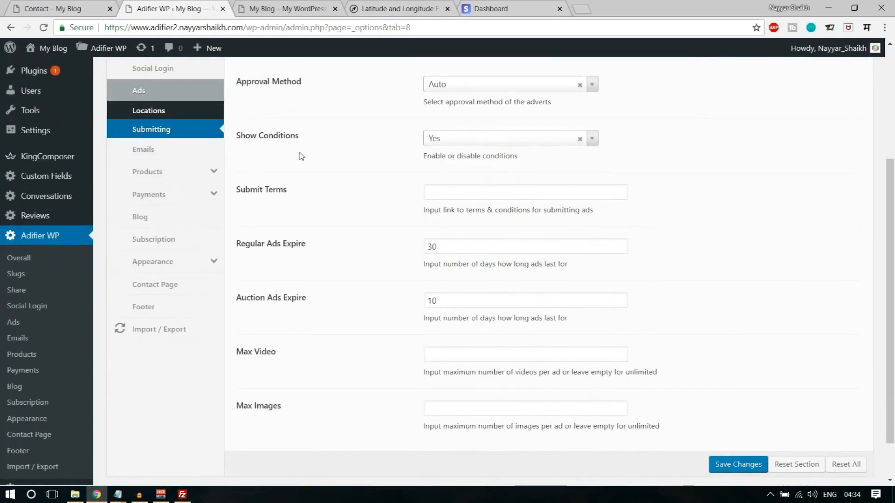
scroll(633, 242, "up", 3)
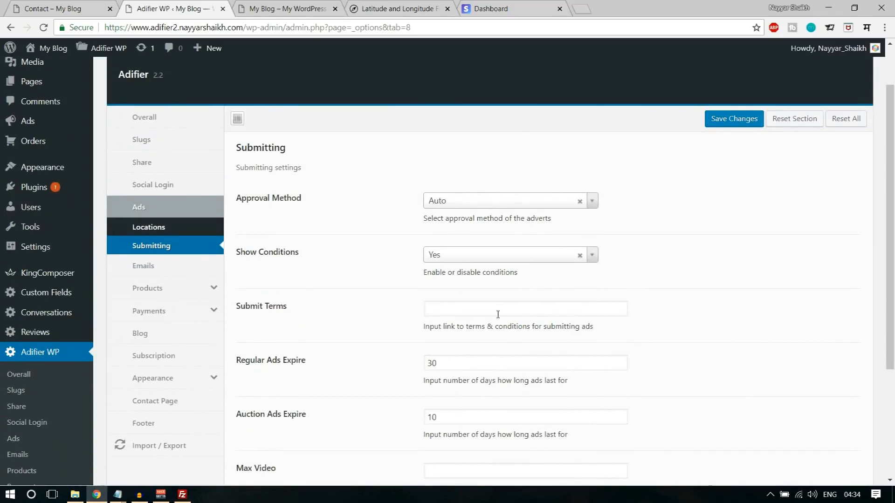
scroll(42, 140, "up", 2)
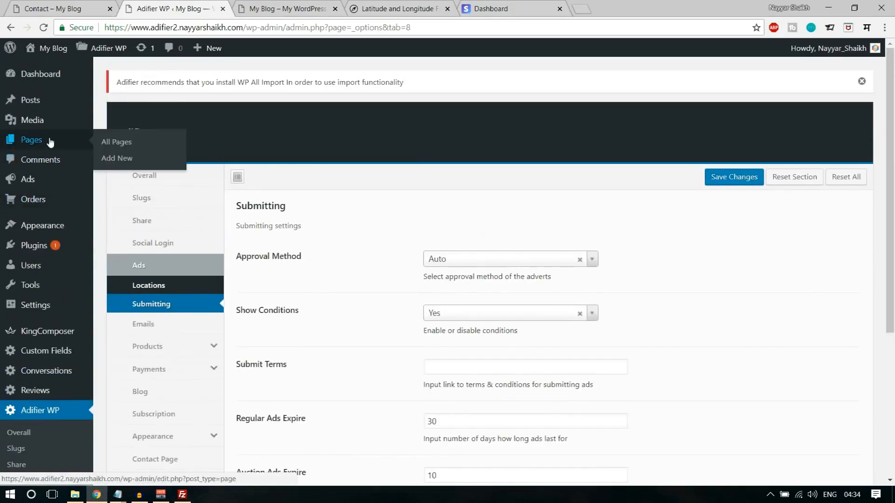
scroll(591, 246, "down", 3)
left_click(493, 245)
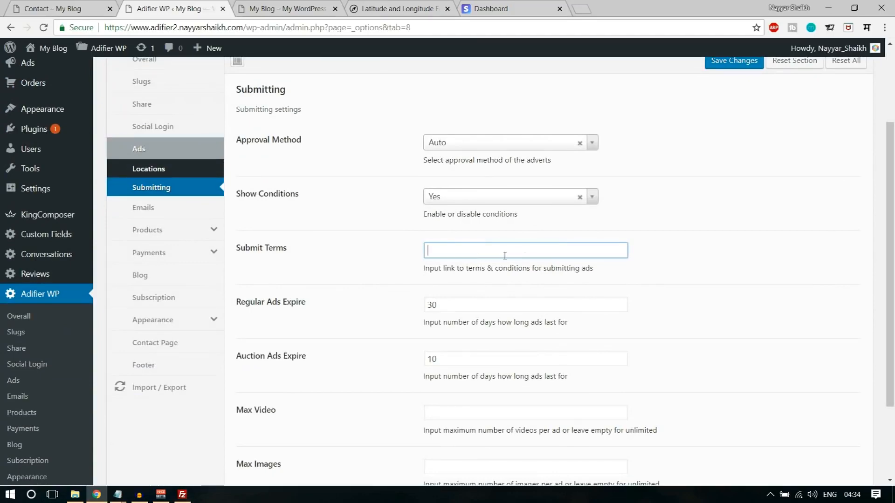
scroll(705, 322, "down", 2)
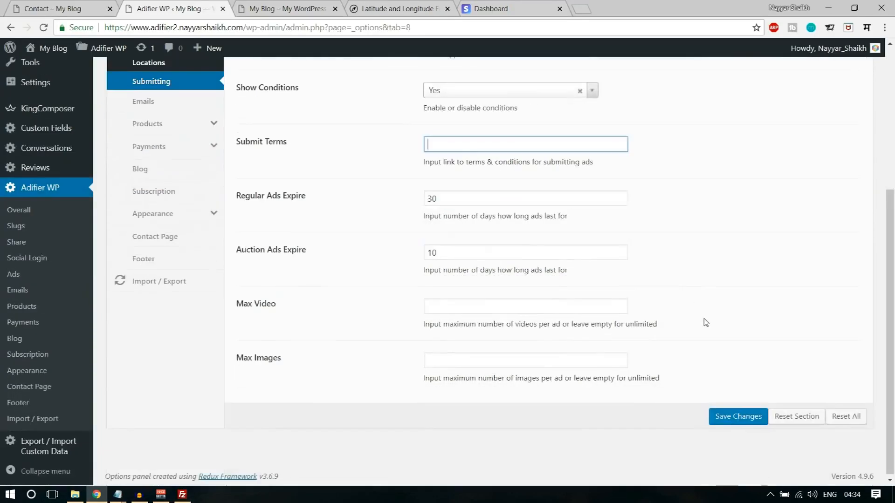
scroll(705, 340, "up", 5)
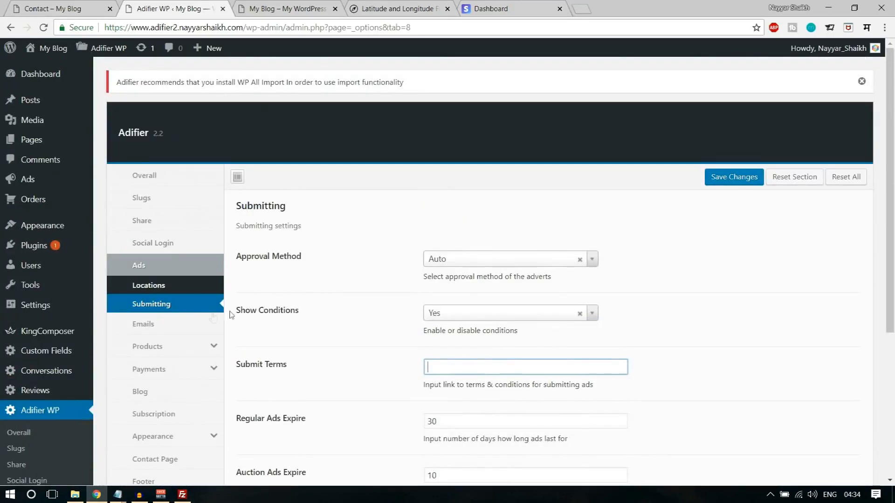
left_click(180, 328)
scroll(489, 204, "down", 1)
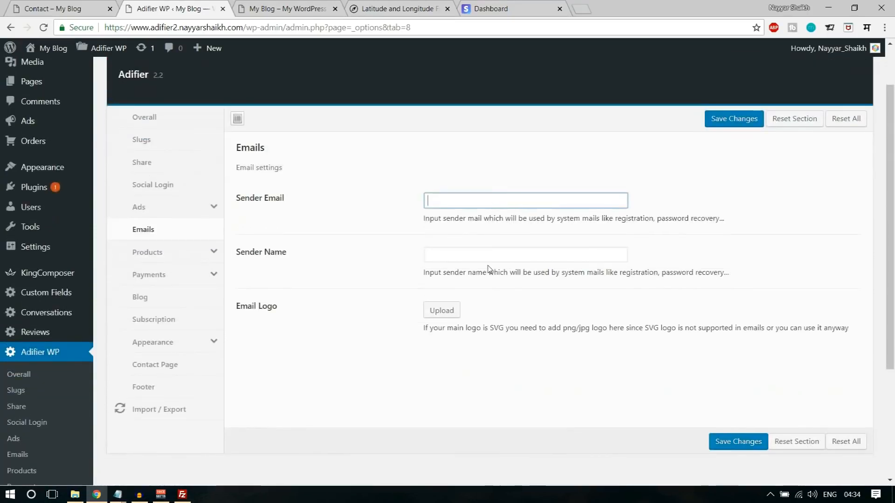
- Enter the sender e-mail address and the sender's name, then save the Emails settings
left_click(485, 201)
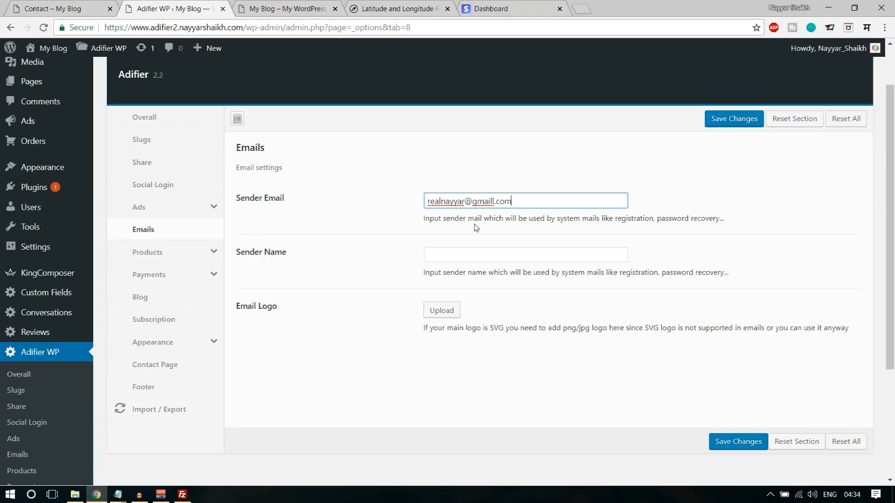
left_click(471, 259)
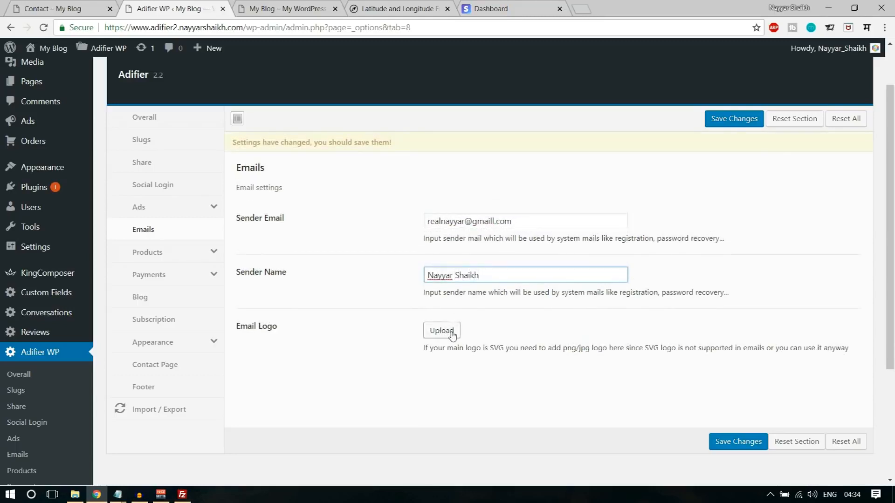
left_click(743, 443)
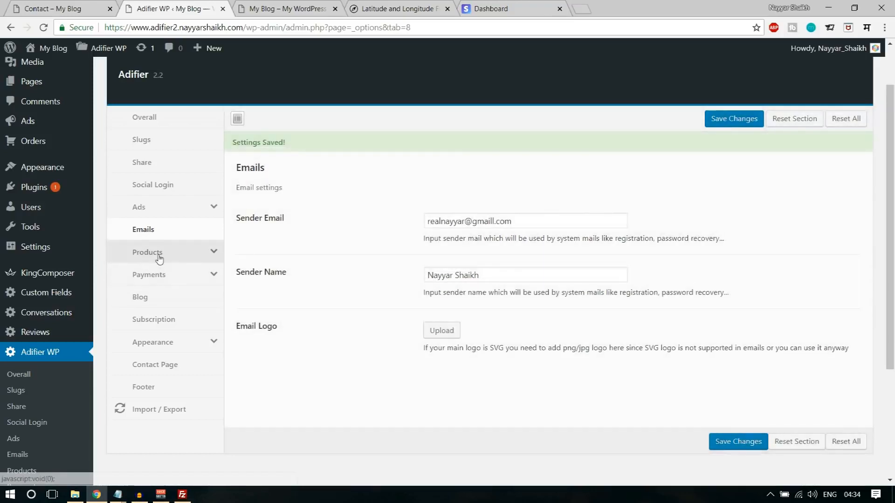
- Review the Products pricing and Payments settings sections
left_click(158, 253)
scroll(558, 220, "down", 2)
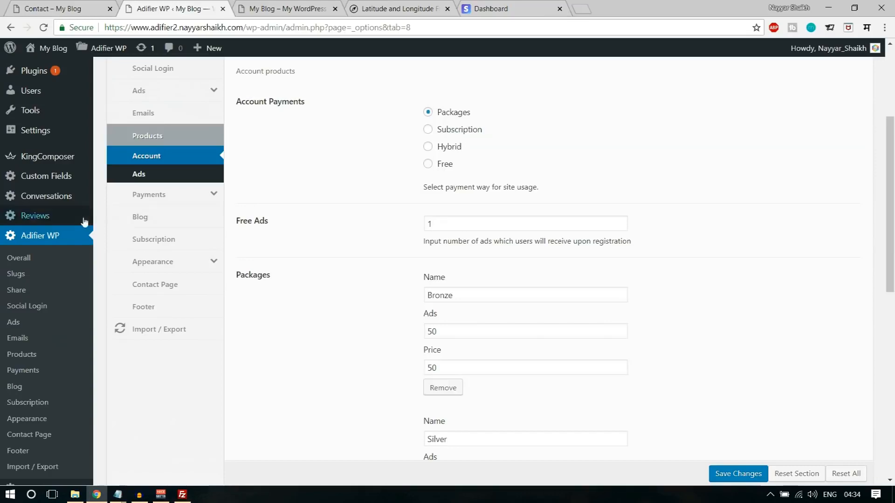
left_click(139, 174)
scroll(535, 219, "up", 3)
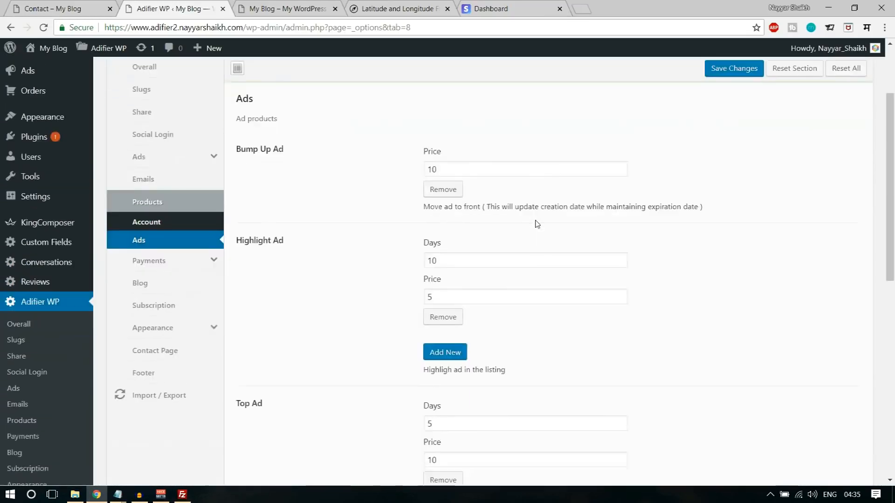
scroll(535, 223, "down", 7)
scroll(550, 275, "up", 3)
scroll(556, 294, "up", 4)
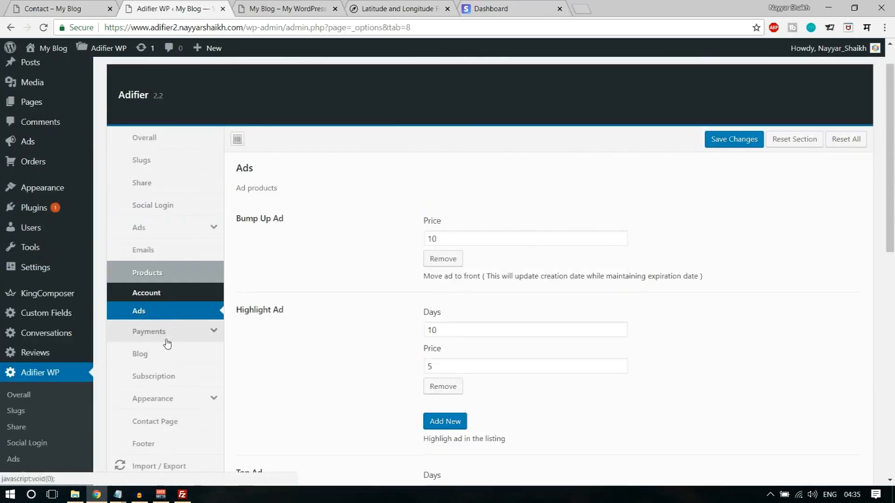
left_click(158, 333)
scroll(709, 250, "down", 1)
scroll(713, 252, "down", 3)
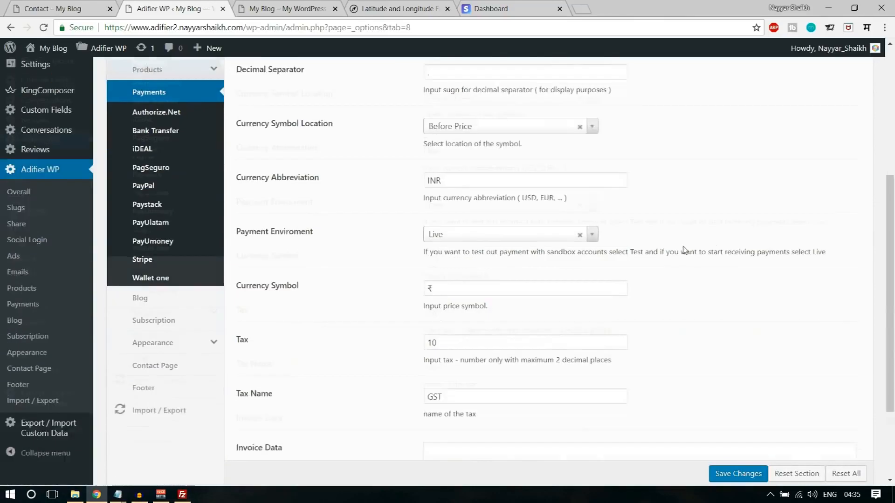
- Review the Blog, Subscription, Appearance colour and Copyrights settings sections
left_click(156, 274)
scroll(644, 228, "up", 4)
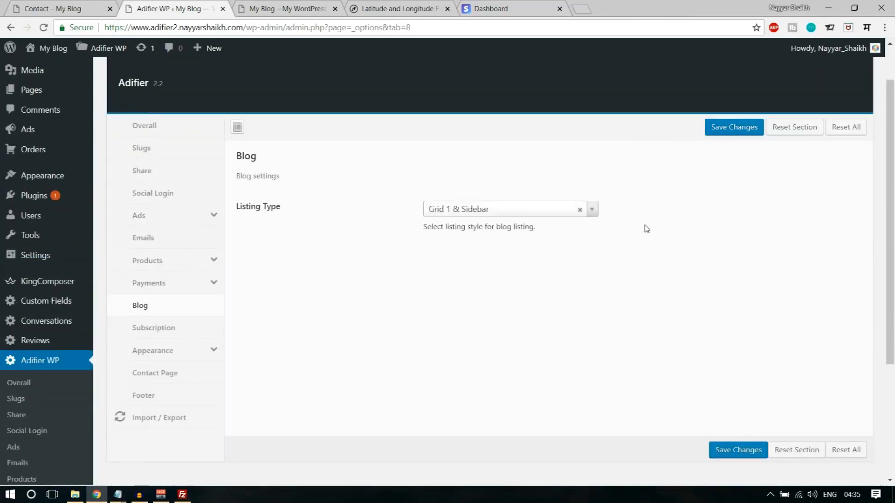
scroll(761, 206, "down", 3)
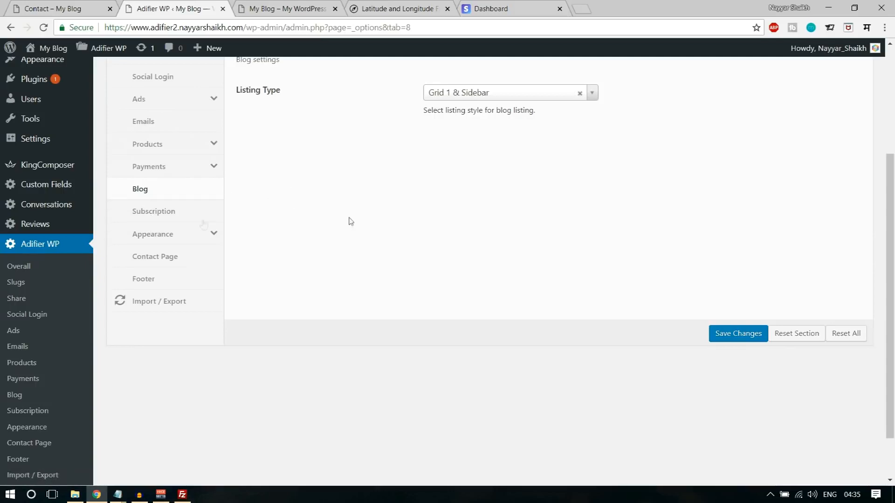
left_click(190, 220)
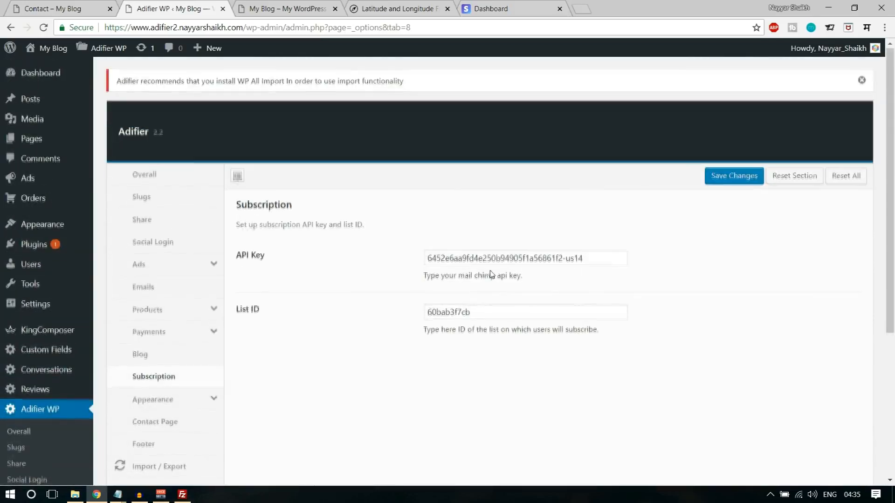
scroll(216, 225, "down", 1)
scroll(216, 229, "down", 3)
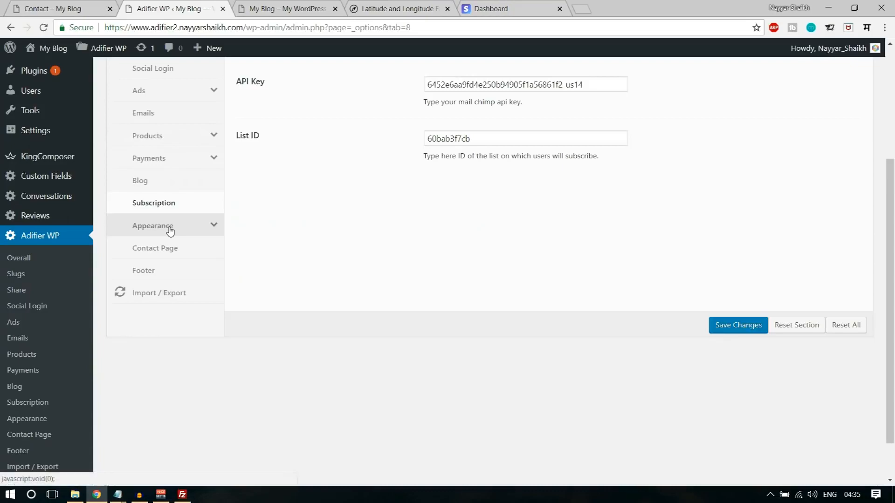
left_click(169, 227)
scroll(485, 270, "down", 5)
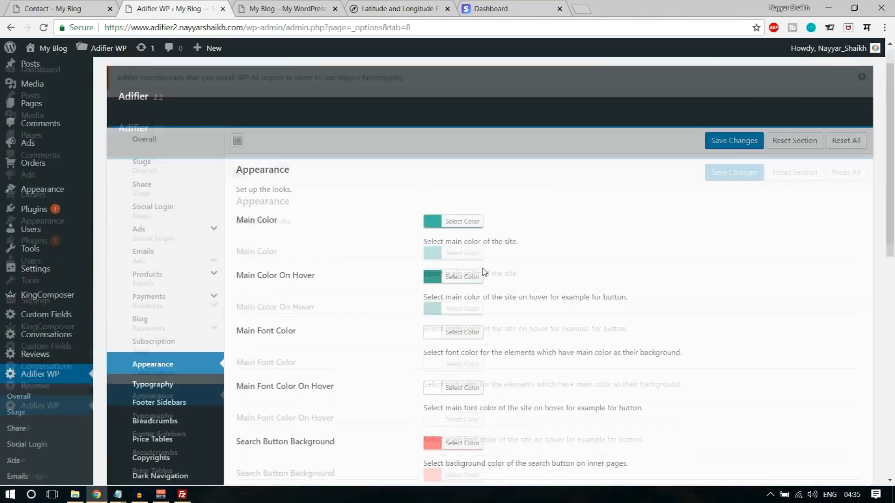
scroll(399, 283, "down", 5)
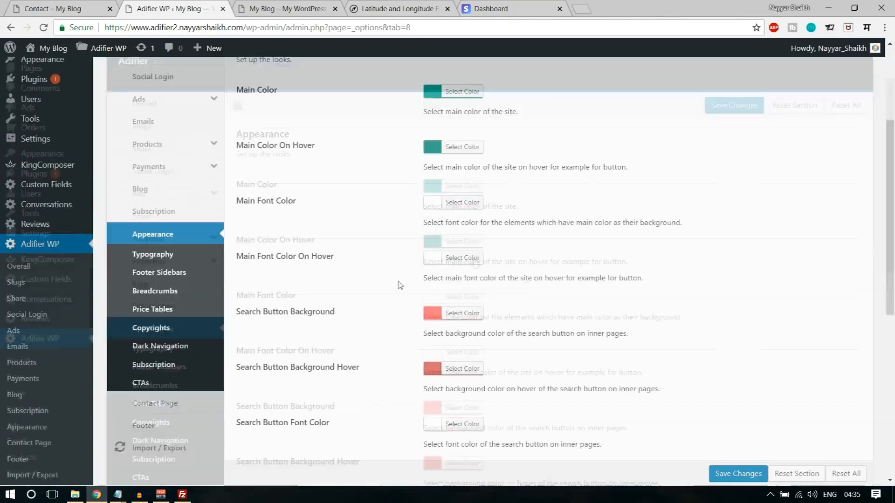
left_click(188, 267)
scroll(573, 266, "up", 3)
scroll(550, 271, "down", 3)
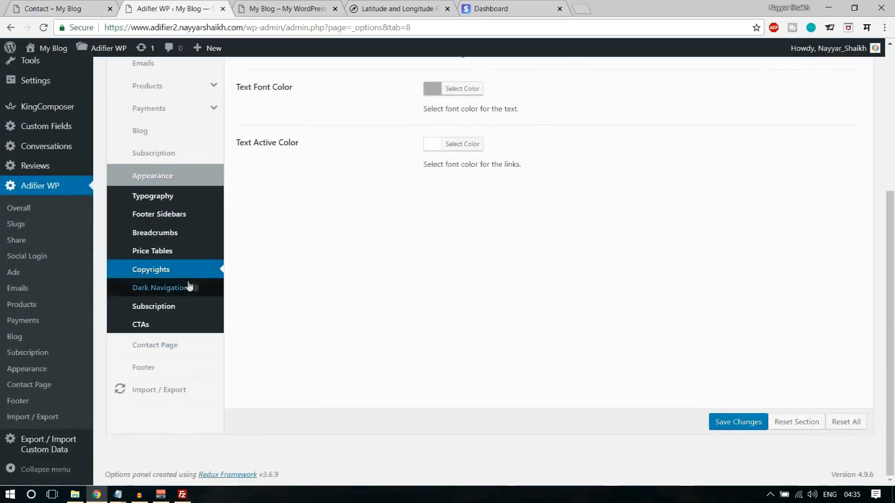
- Check the Contact Page settings and save Footer with subscription form, footer and social links on
left_click(180, 345)
scroll(587, 210, "down", 5)
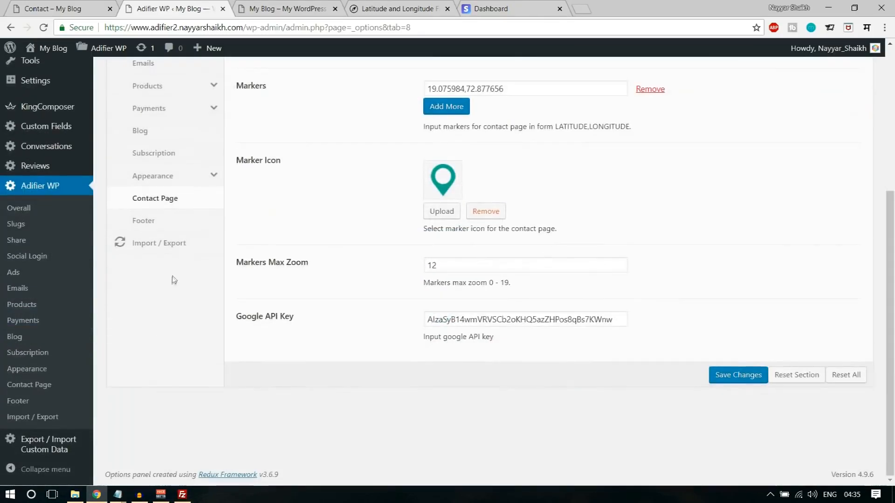
left_click(160, 223)
scroll(629, 249, "down", 10)
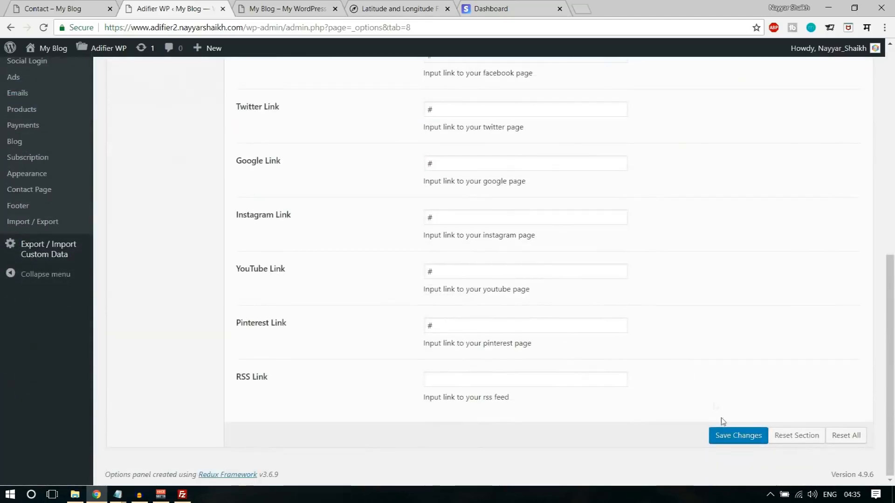
left_click(728, 434)
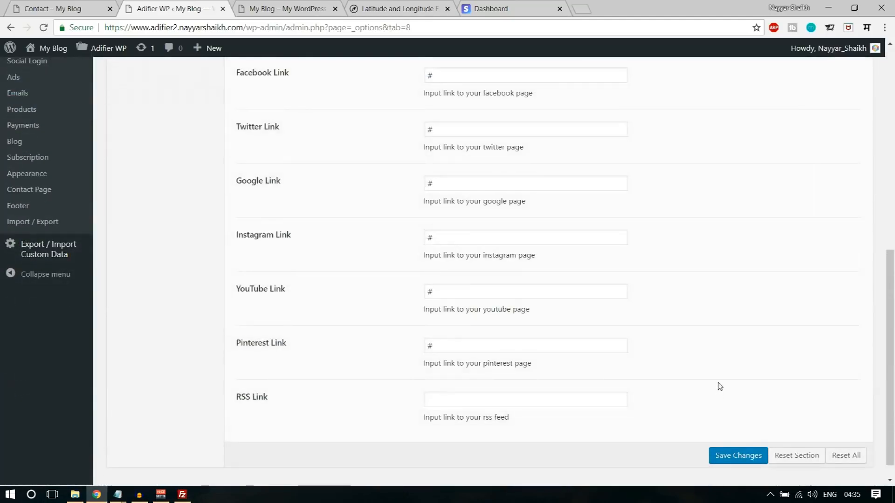
scroll(720, 386, "up", 9)
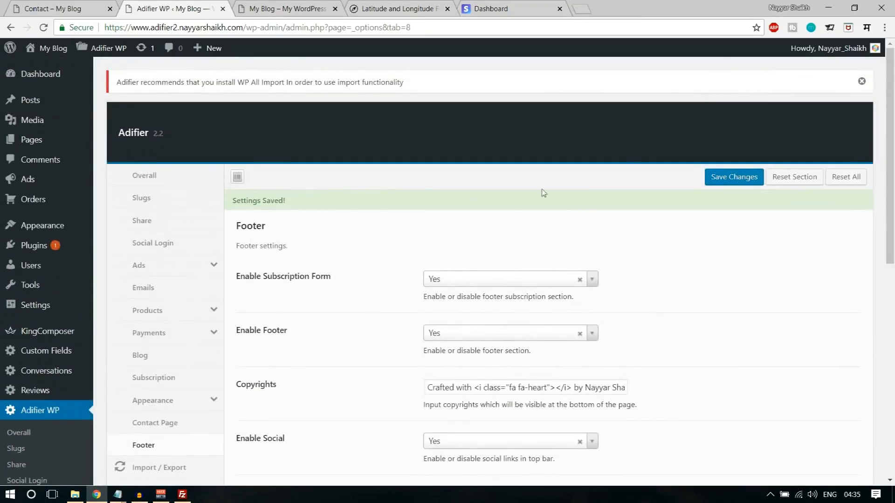
left_click(284, 8)
- Reload the front end, start Submit Ad, and reach the Bronze–Platinum packages (₹55–₹165)
left_click(43, 27)
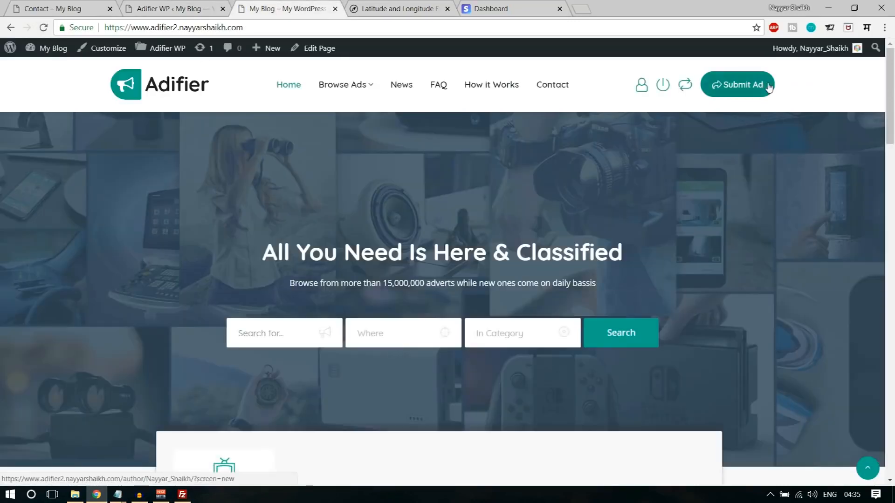
left_click(754, 84)
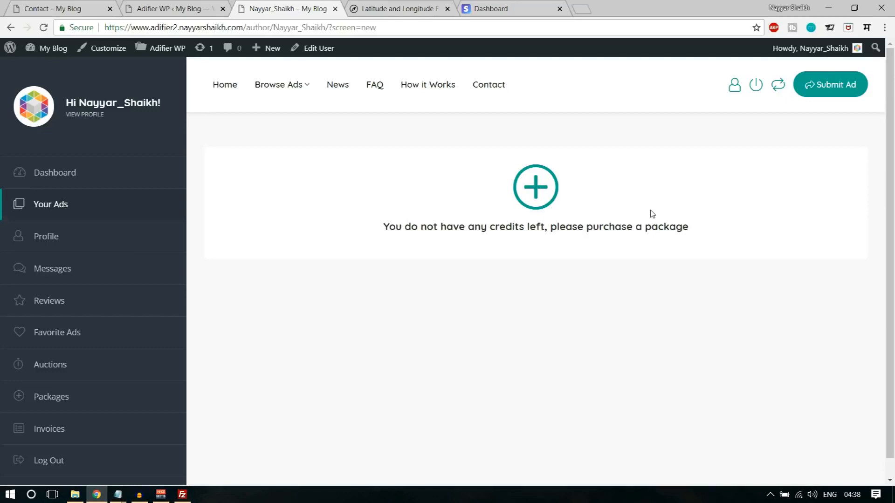
left_click(540, 193)
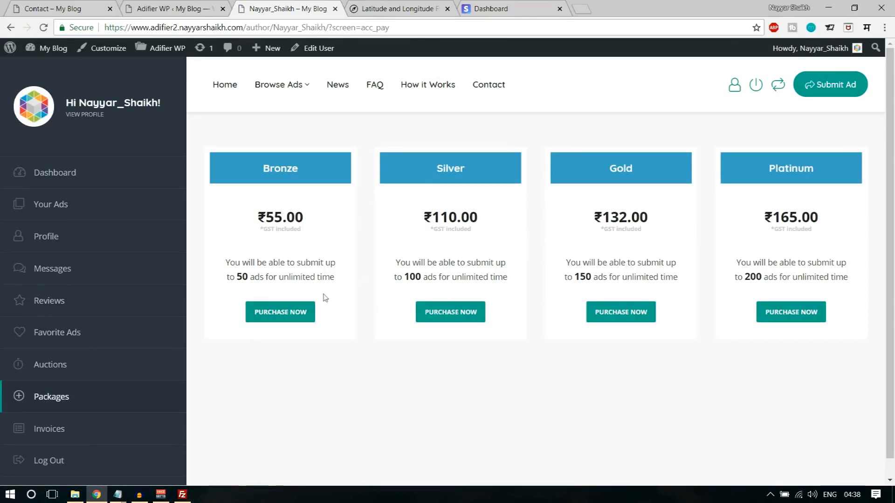
left_click(298, 315)
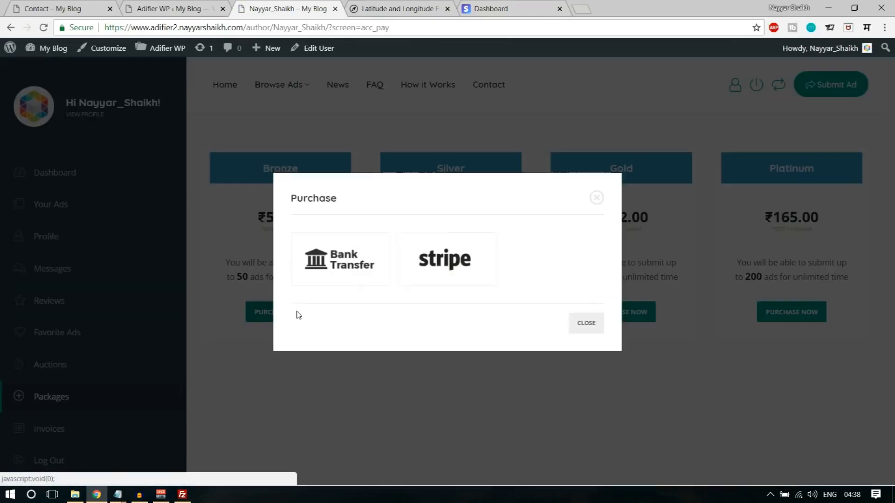
left_click(354, 266)
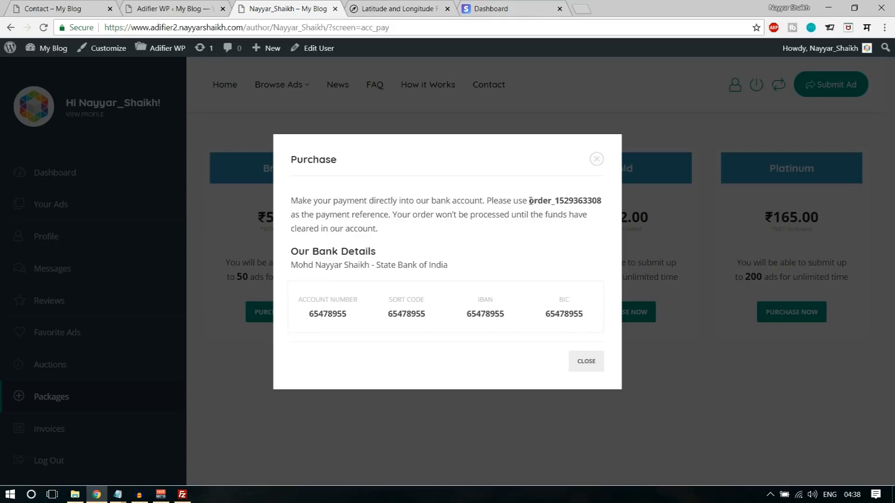
left_click_drag(530, 201, 609, 204)
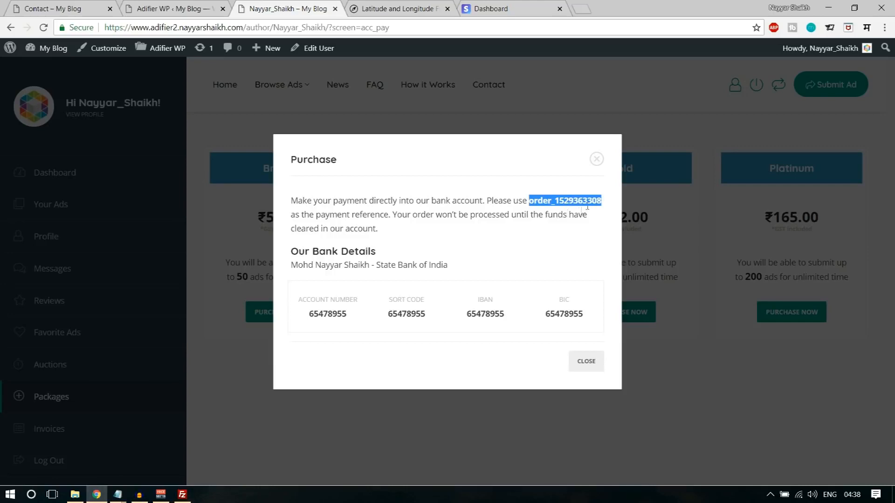
left_click(589, 368)
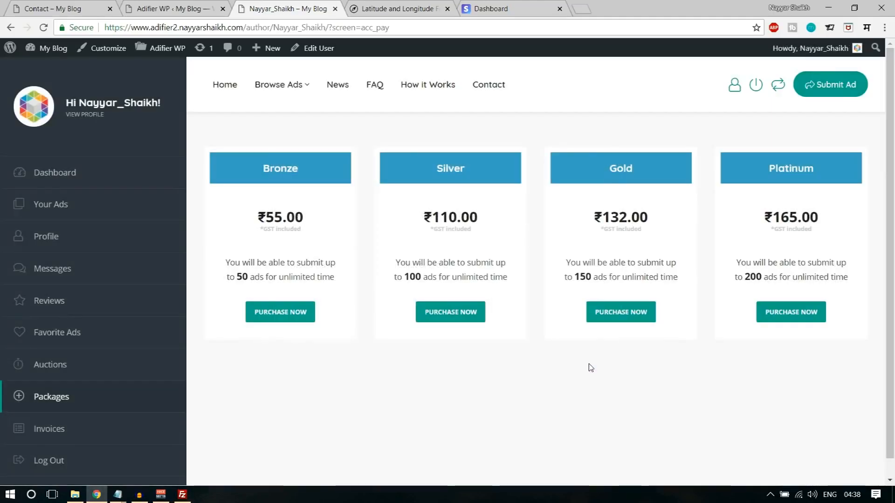
left_click(300, 313)
left_click(425, 261)
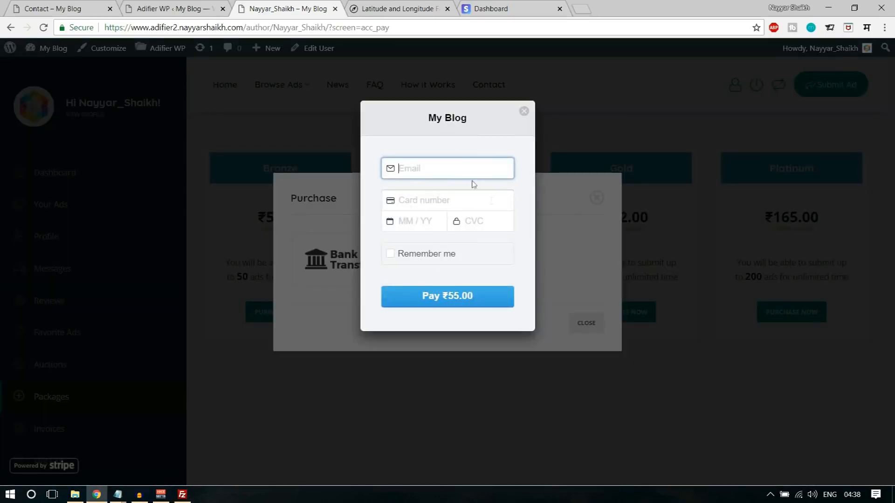
left_click(524, 113)
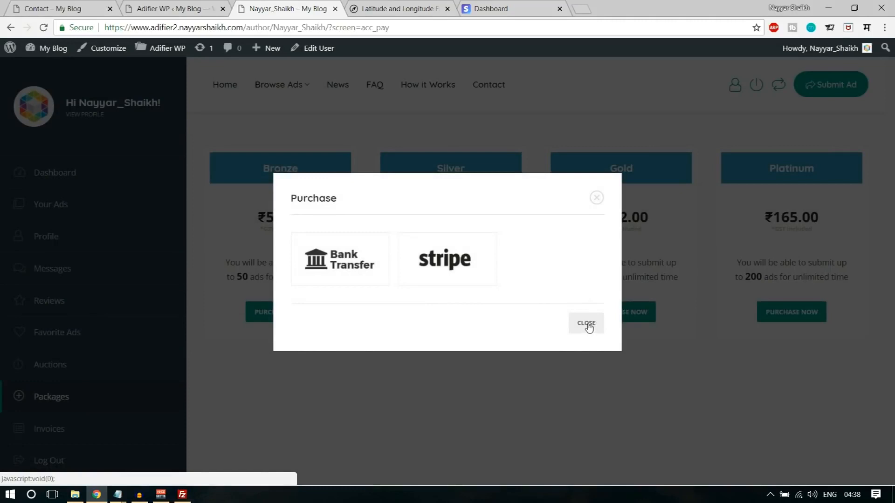
left_click(597, 199)
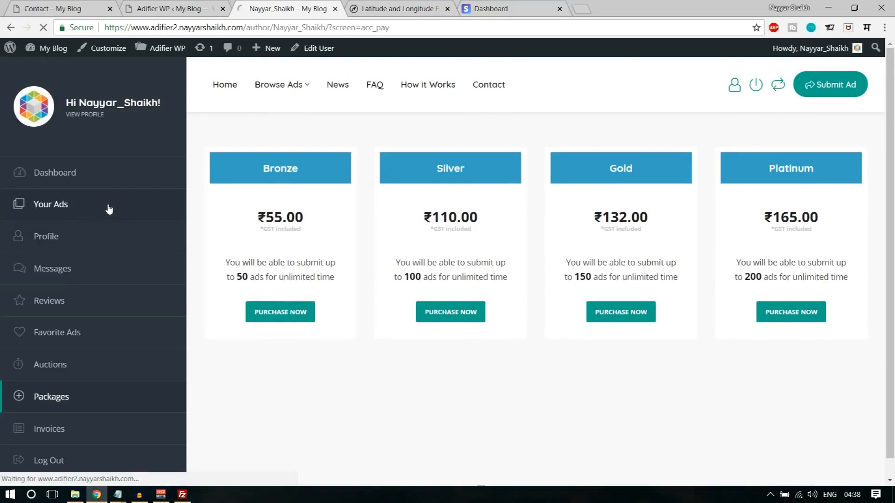
- Preview the Scania ad from Your Ads, then check the reviews received so far
left_click(108, 206)
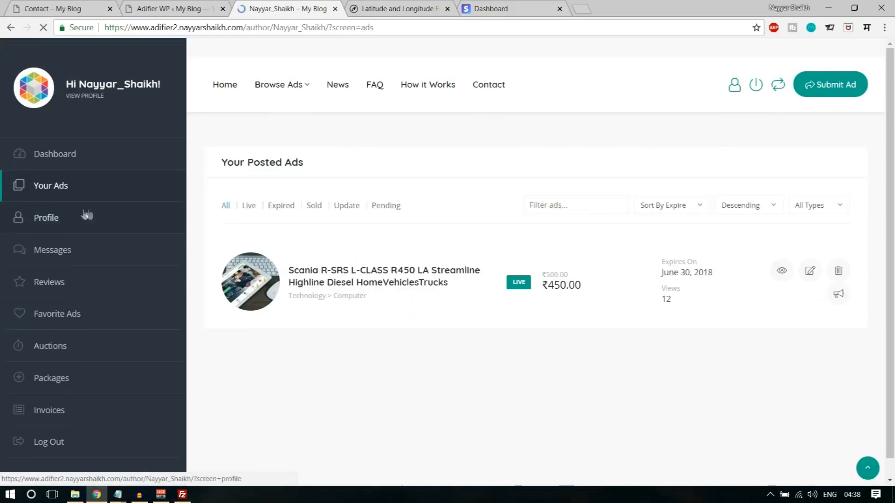
left_click(358, 278)
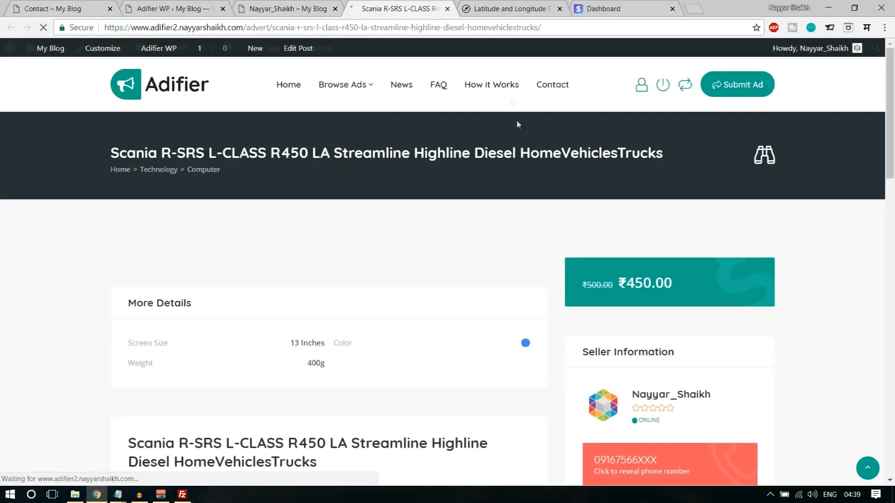
left_click(447, 8)
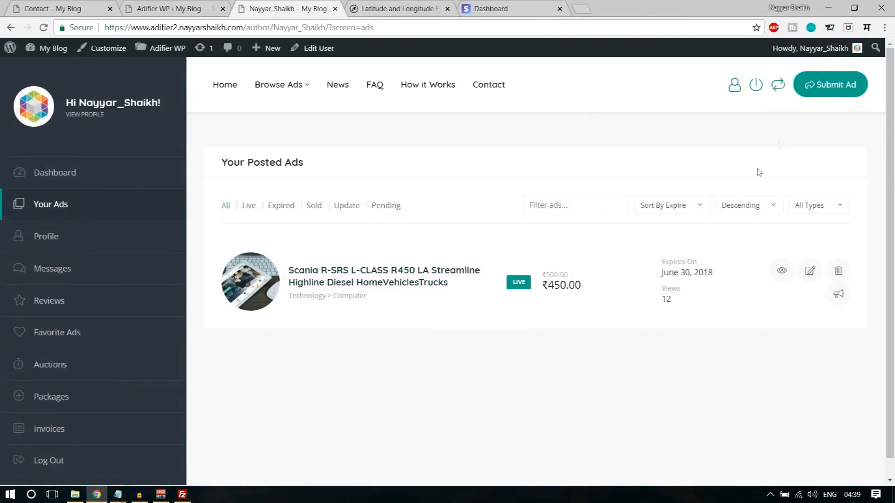
scroll(834, 287, "down", 1)
scroll(833, 292, "up", 1)
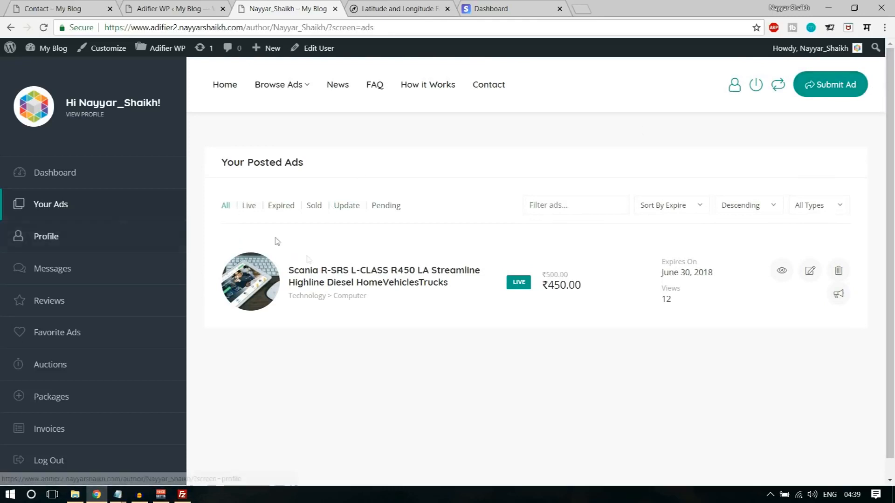
scroll(369, 285, "down", 1)
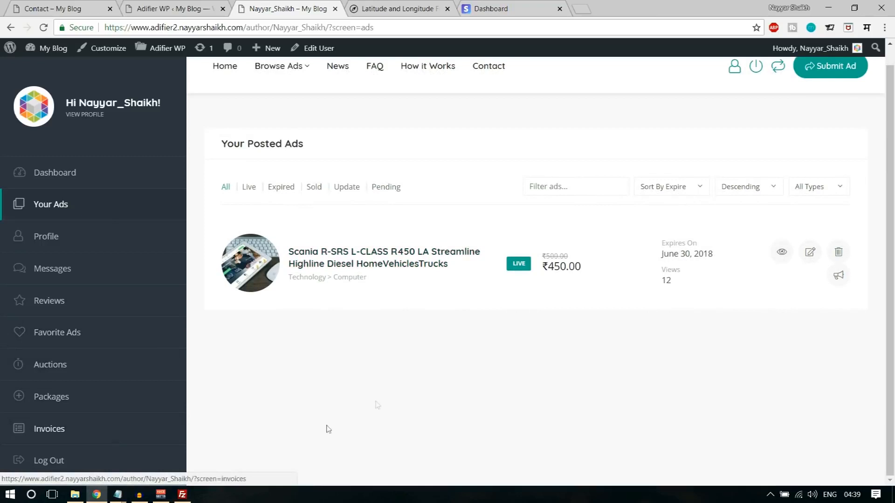
scroll(379, 401, "up", 1)
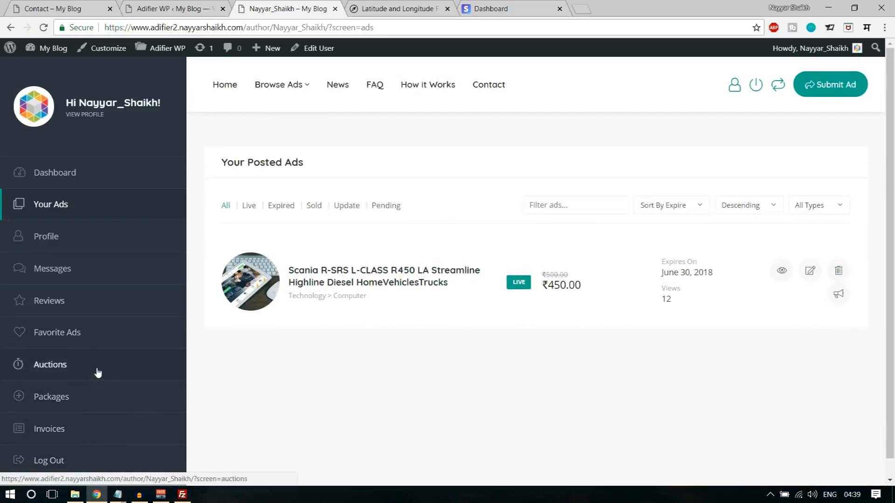
left_click(100, 277)
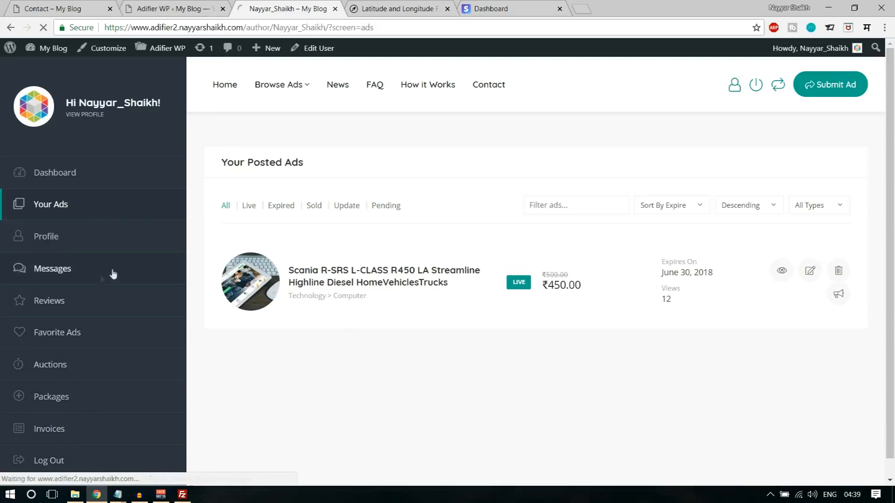
scroll(68, 317, "down", 1)
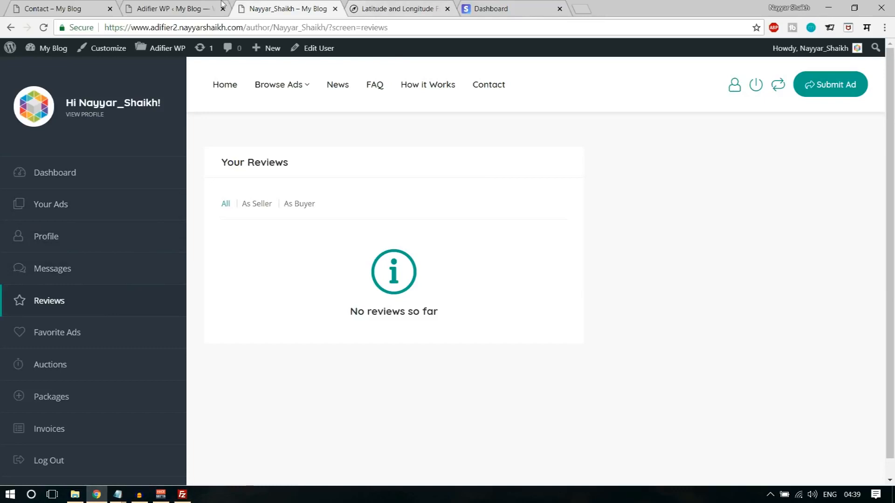
- Reopen the Scania ad, reveal the seller's full phone number, and open the seller's dashboard
left_click(78, 208)
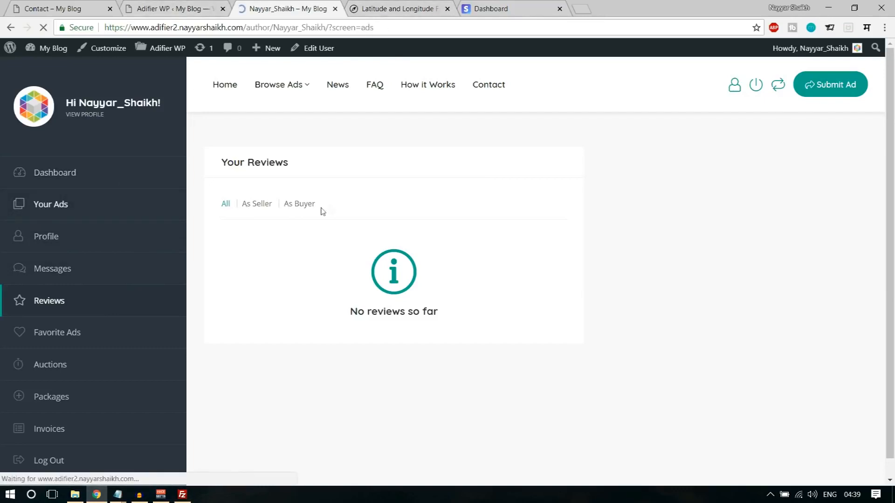
left_click(378, 279)
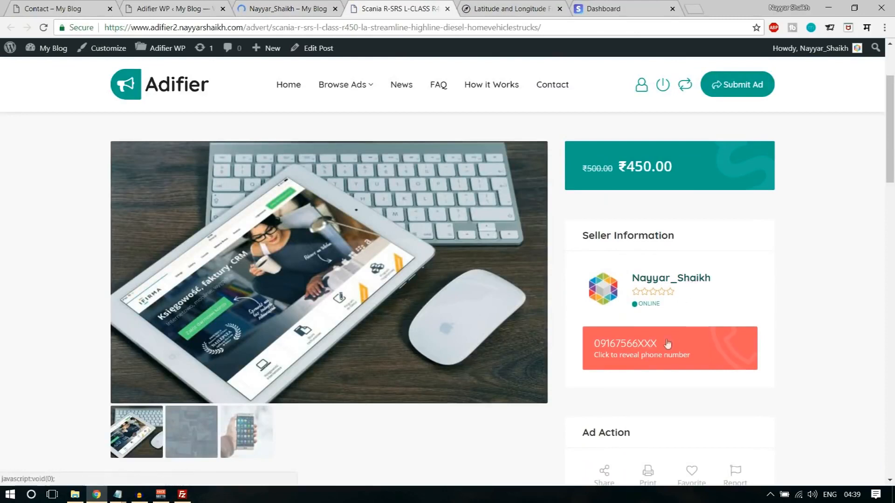
left_click(634, 352)
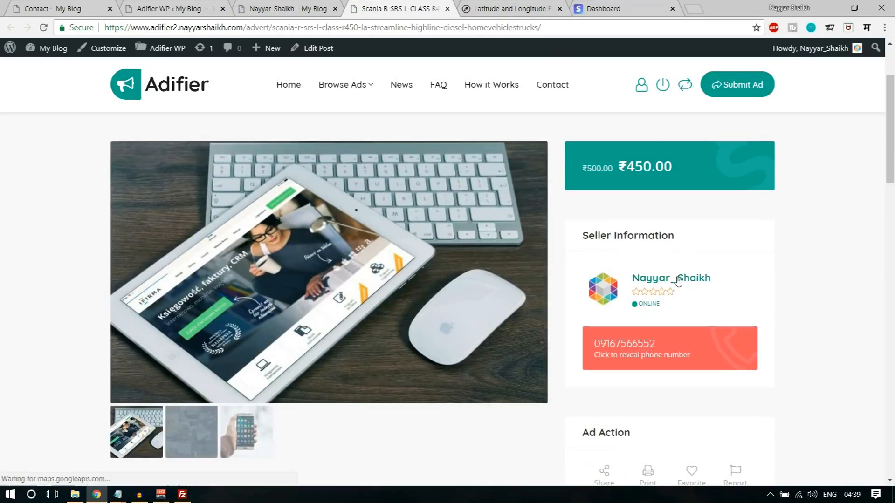
left_click(670, 293)
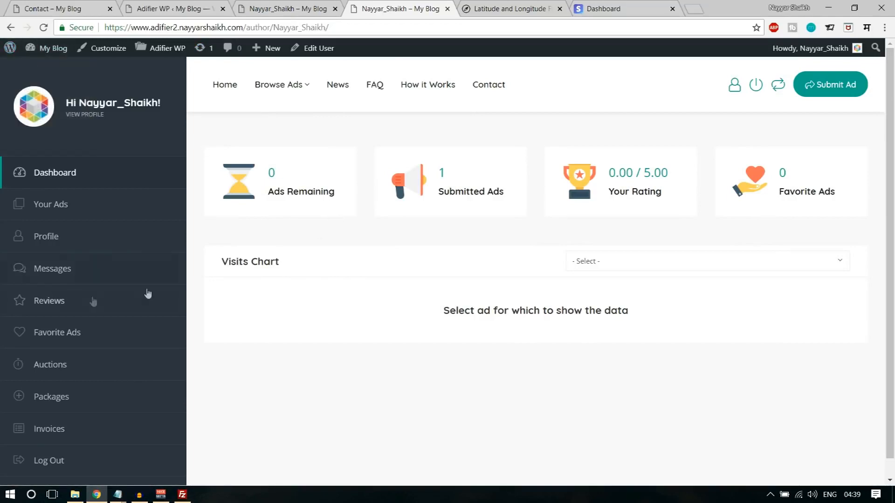
- Check the Messages screen, then go to the site's home page
left_click(74, 272)
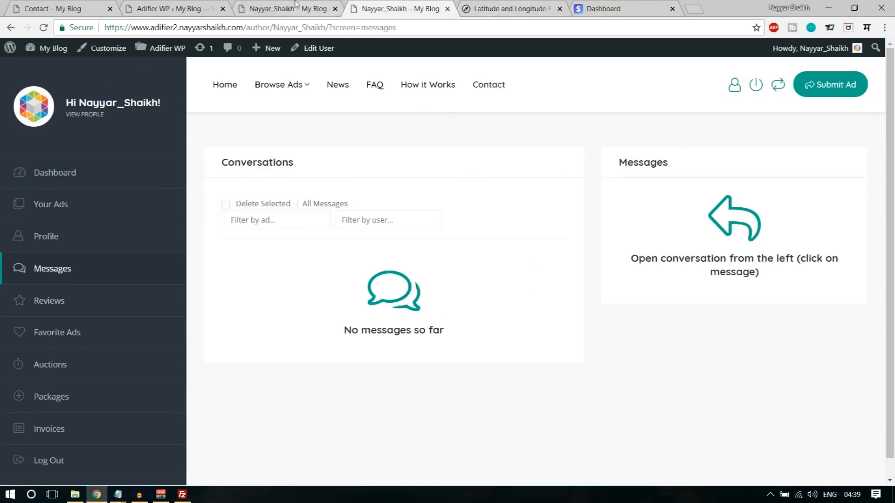
mouse_move(256, 84)
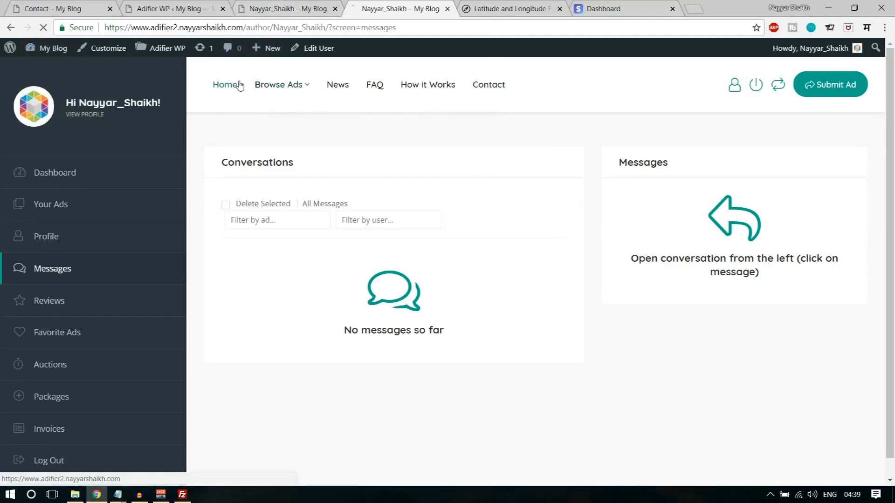
left_click(225, 84)
- Scroll down the home page and return to the top with the back-to-top button
scroll(761, 306, "down", 20)
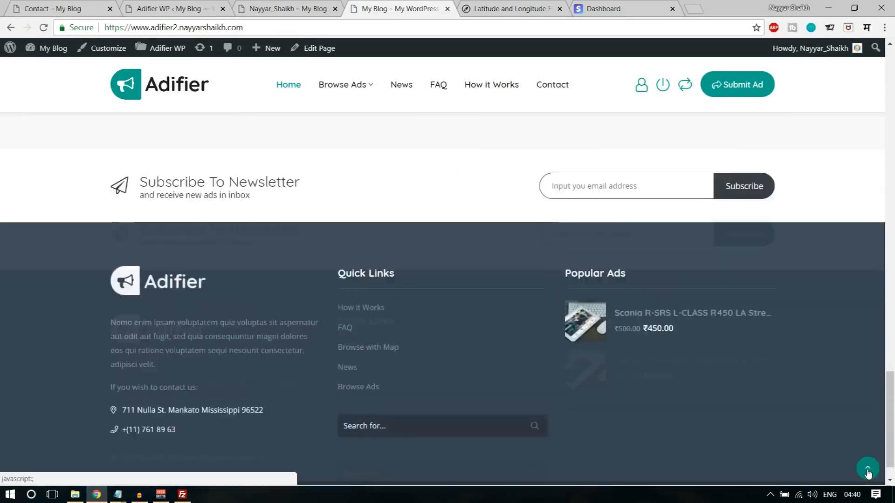
left_click(867, 465)
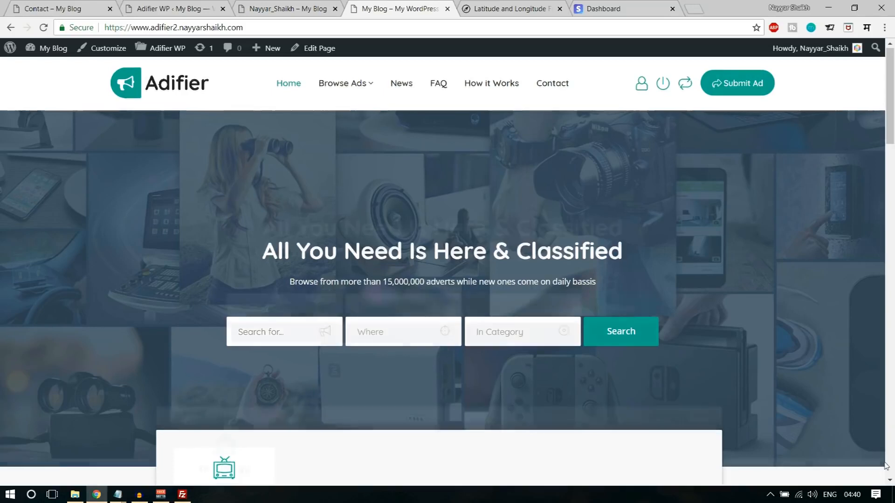
scroll(870, 468, "down", 8)
scroll(853, 433, "up", 8)
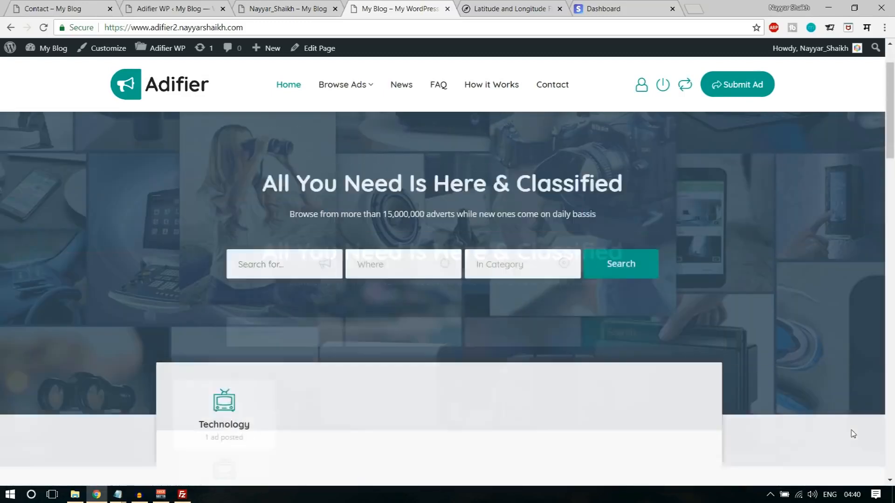